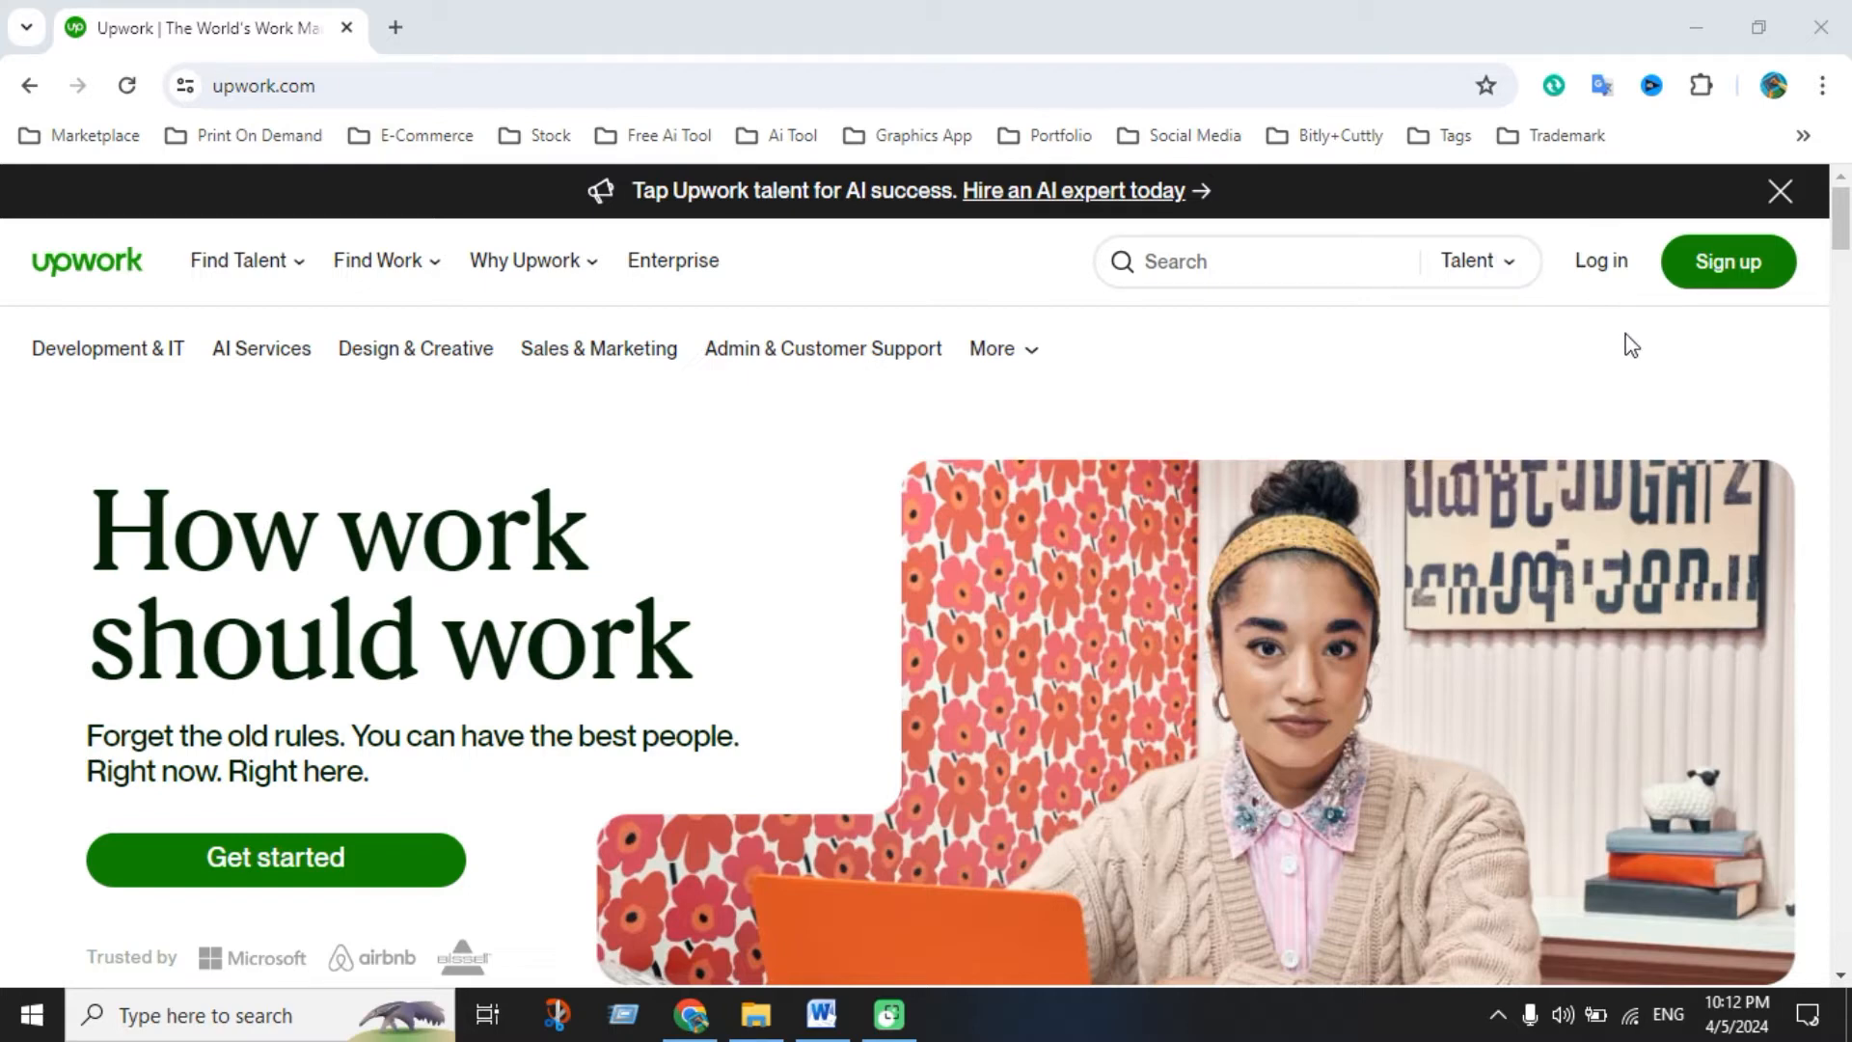
Start a new Upwork account and pick the 'I'm a freelancer, looking for work' role
{"action": "left_click", "coordinate": [1733, 279]}
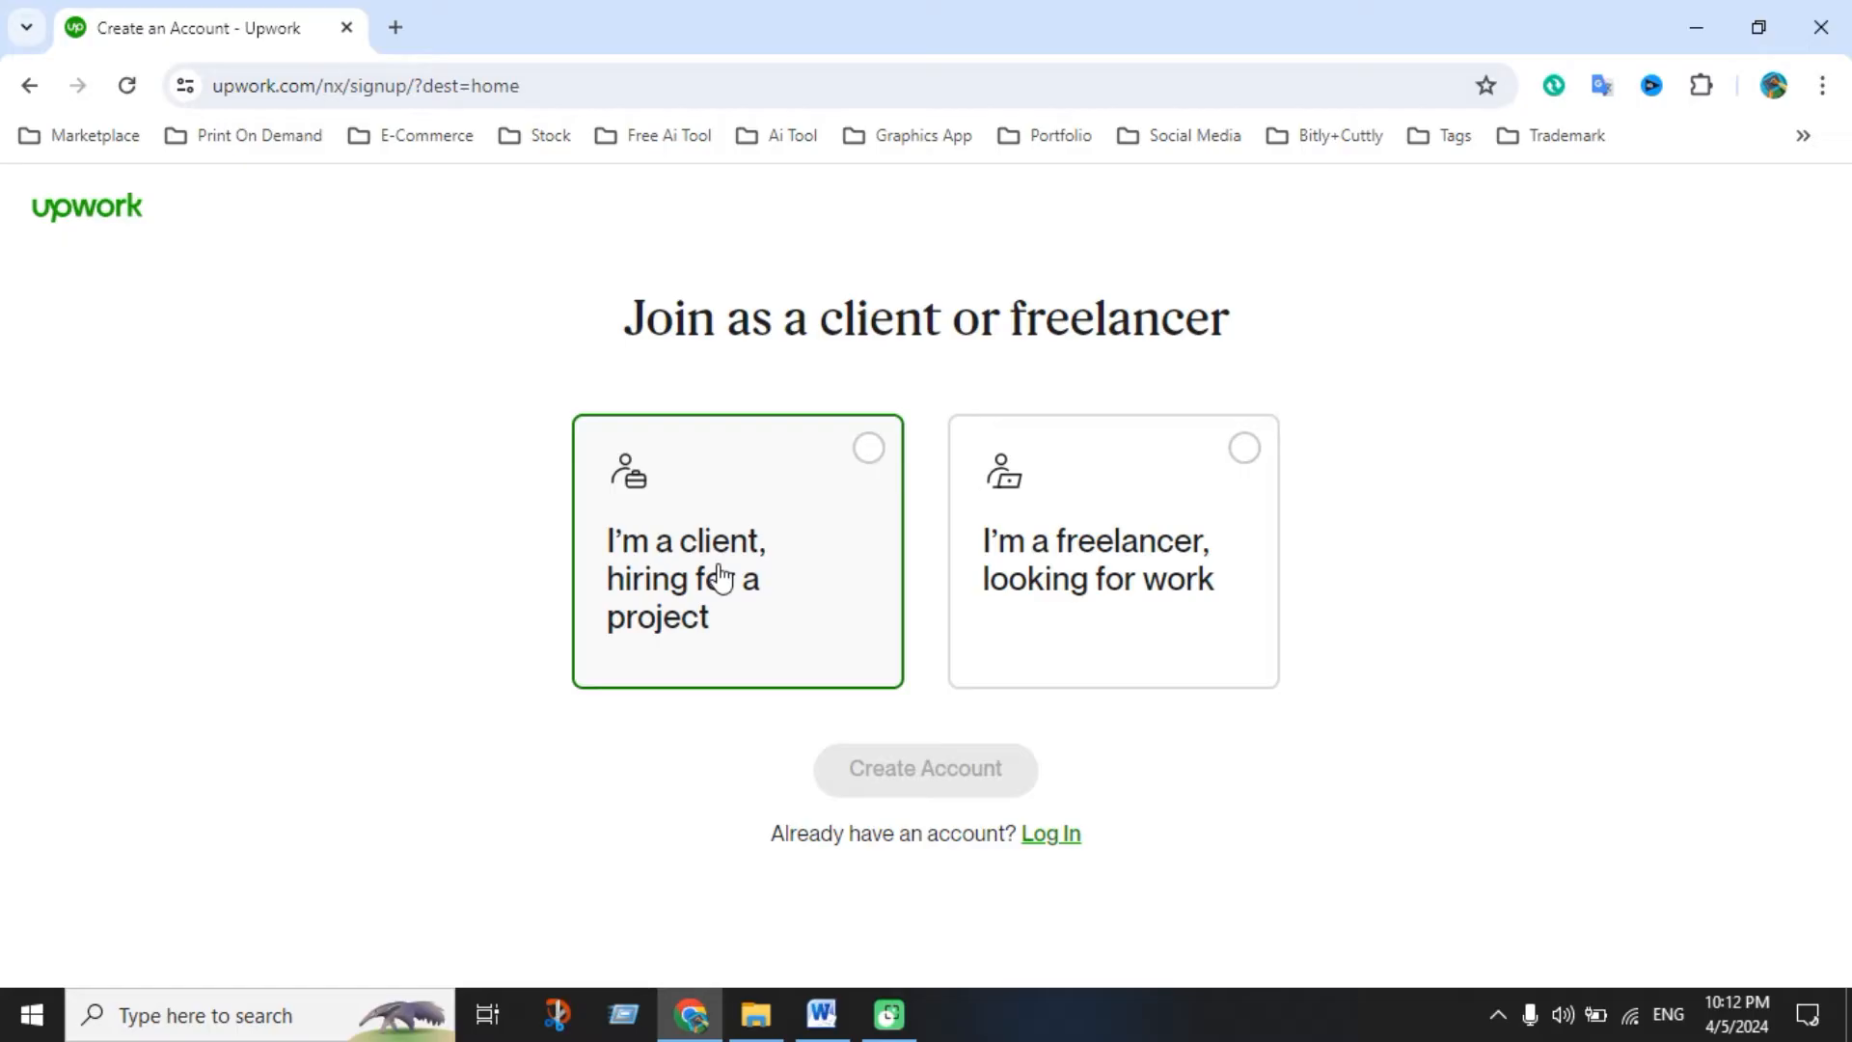
{"action": "left_click", "coordinate": [1245, 451]}
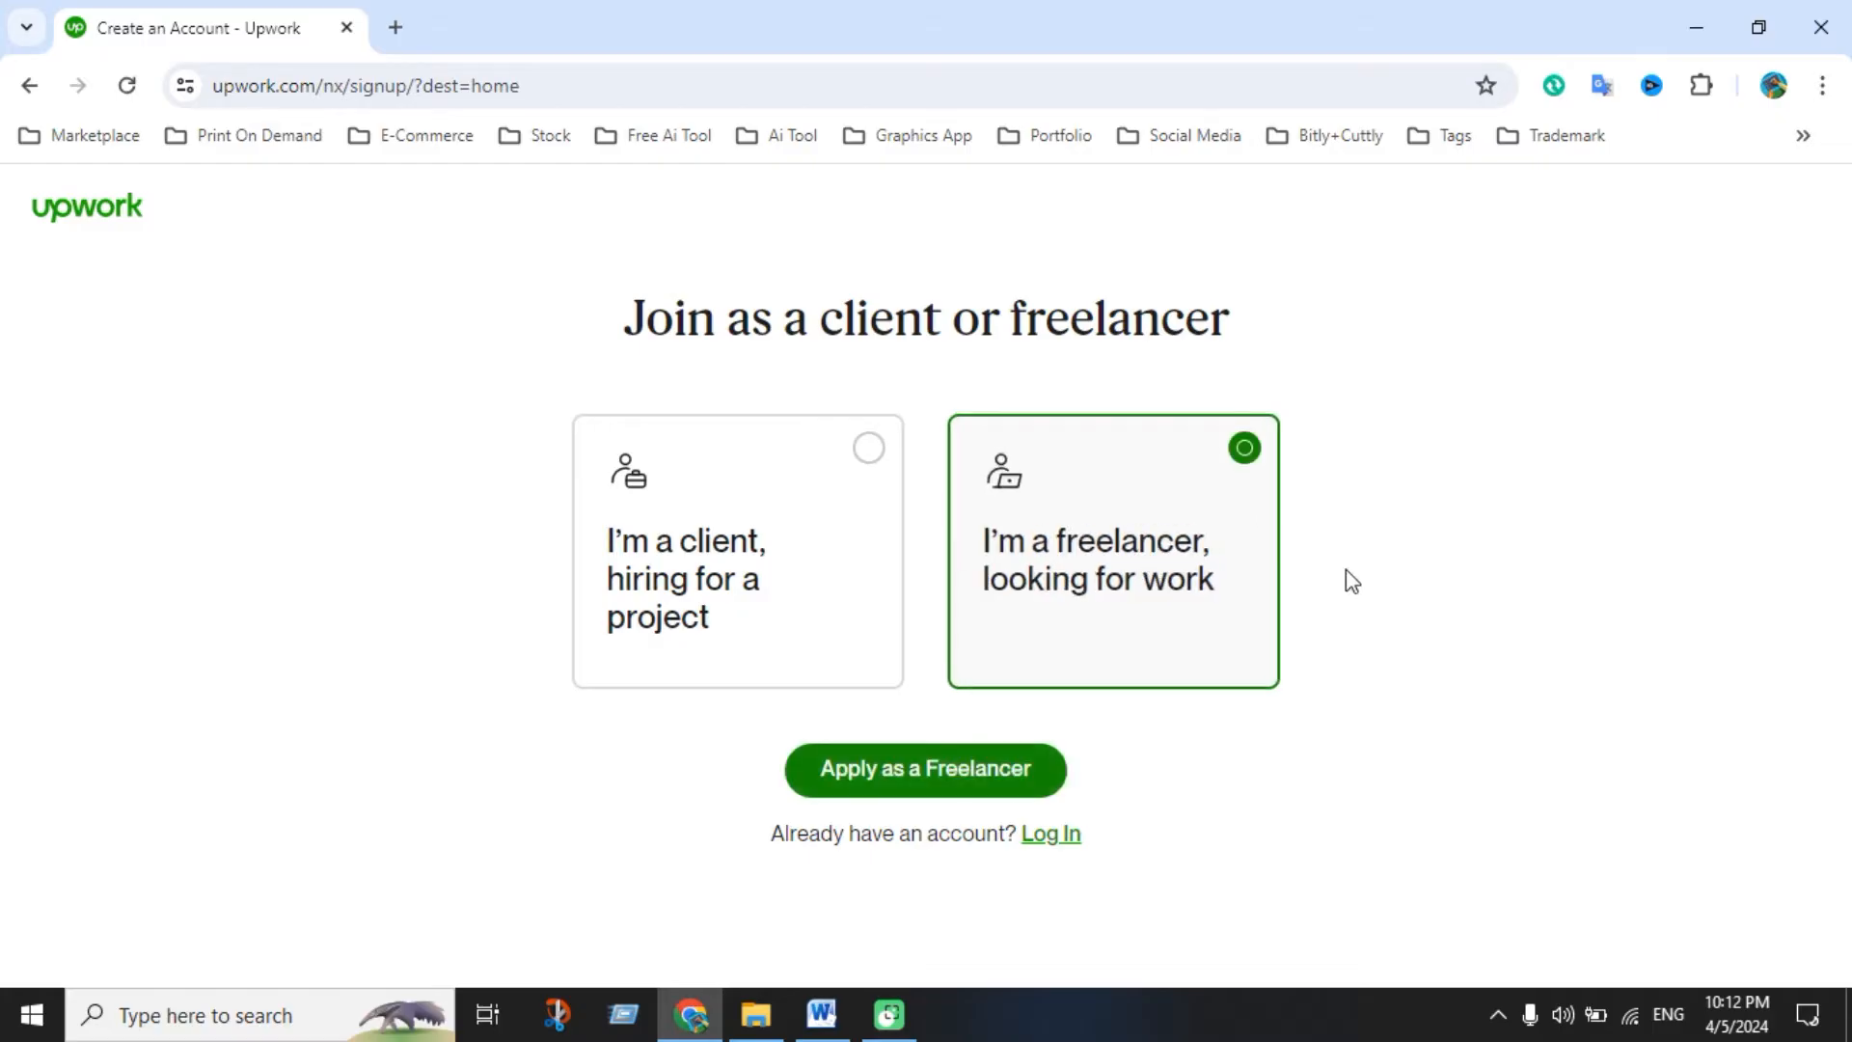
Open the freelancer sign-up form and fill in the first and last name
{"action": "left_click", "coordinate": [988, 783]}
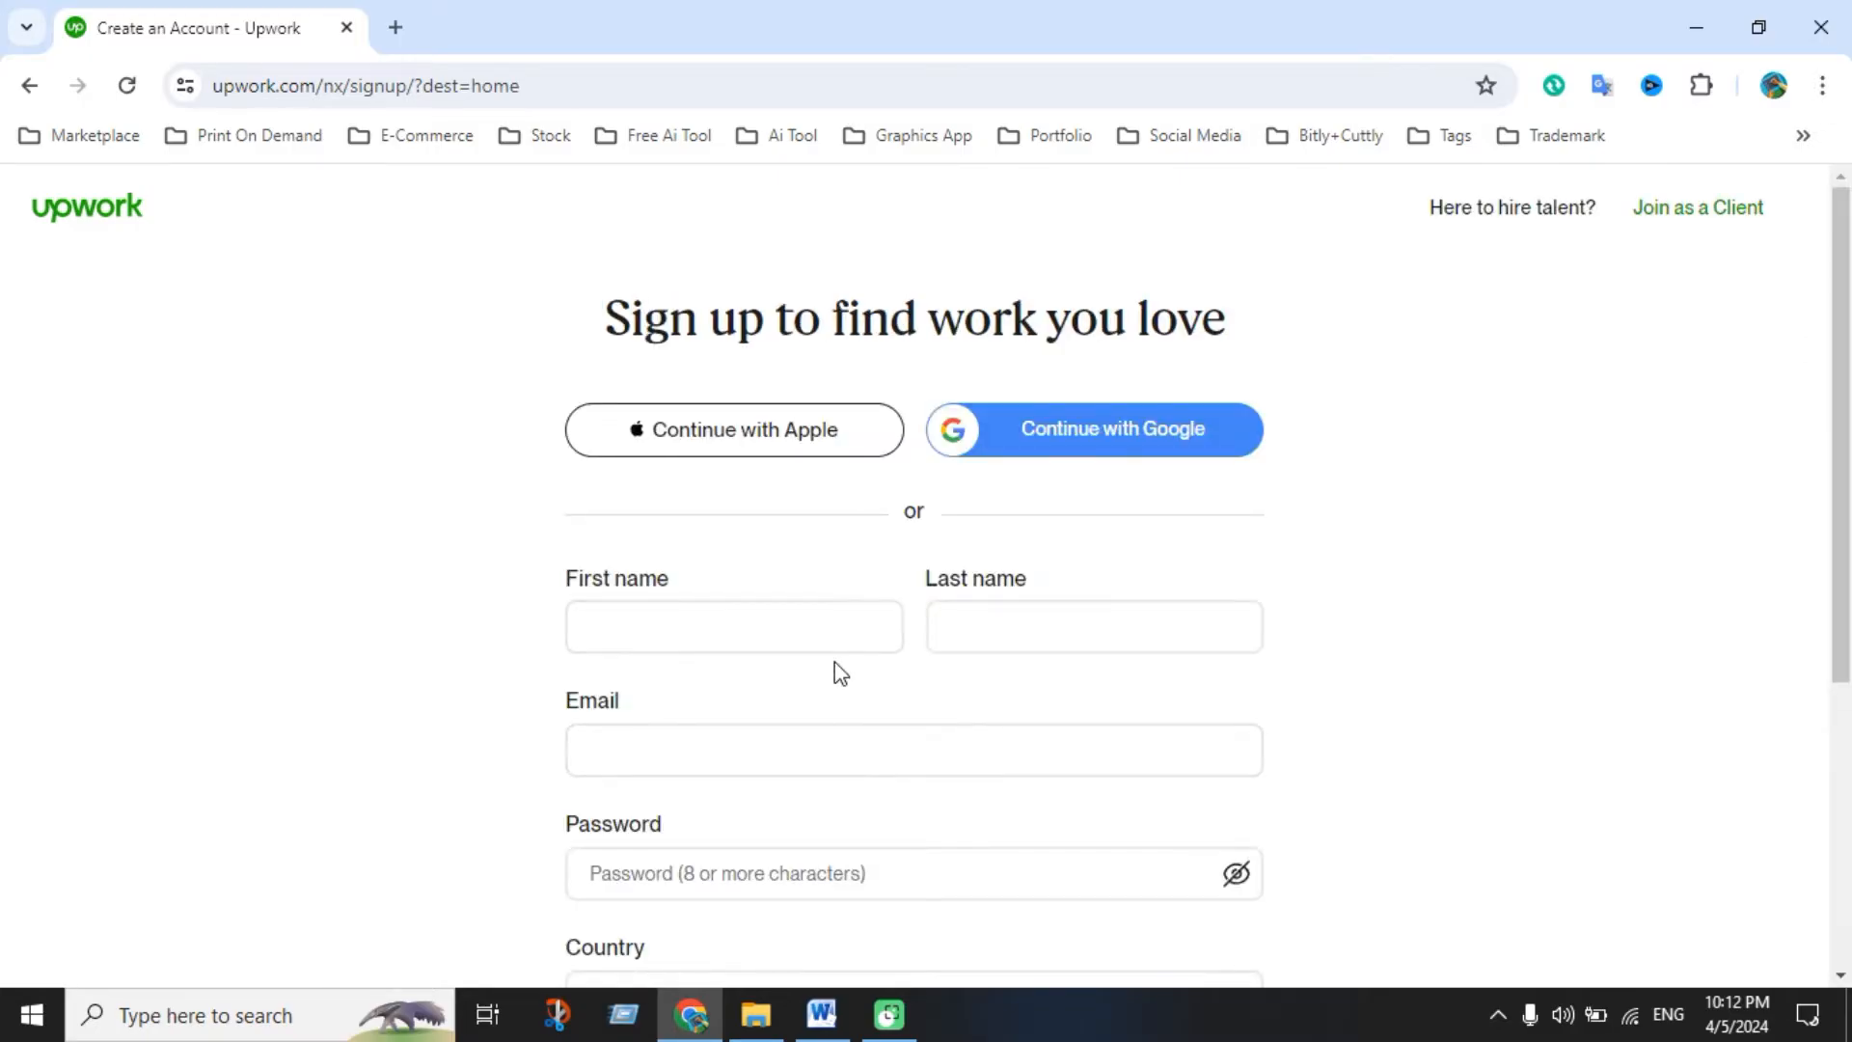
{"action": "scroll", "coordinate": [840, 673], "scroll_direction": "down", "scroll_amount": 2}
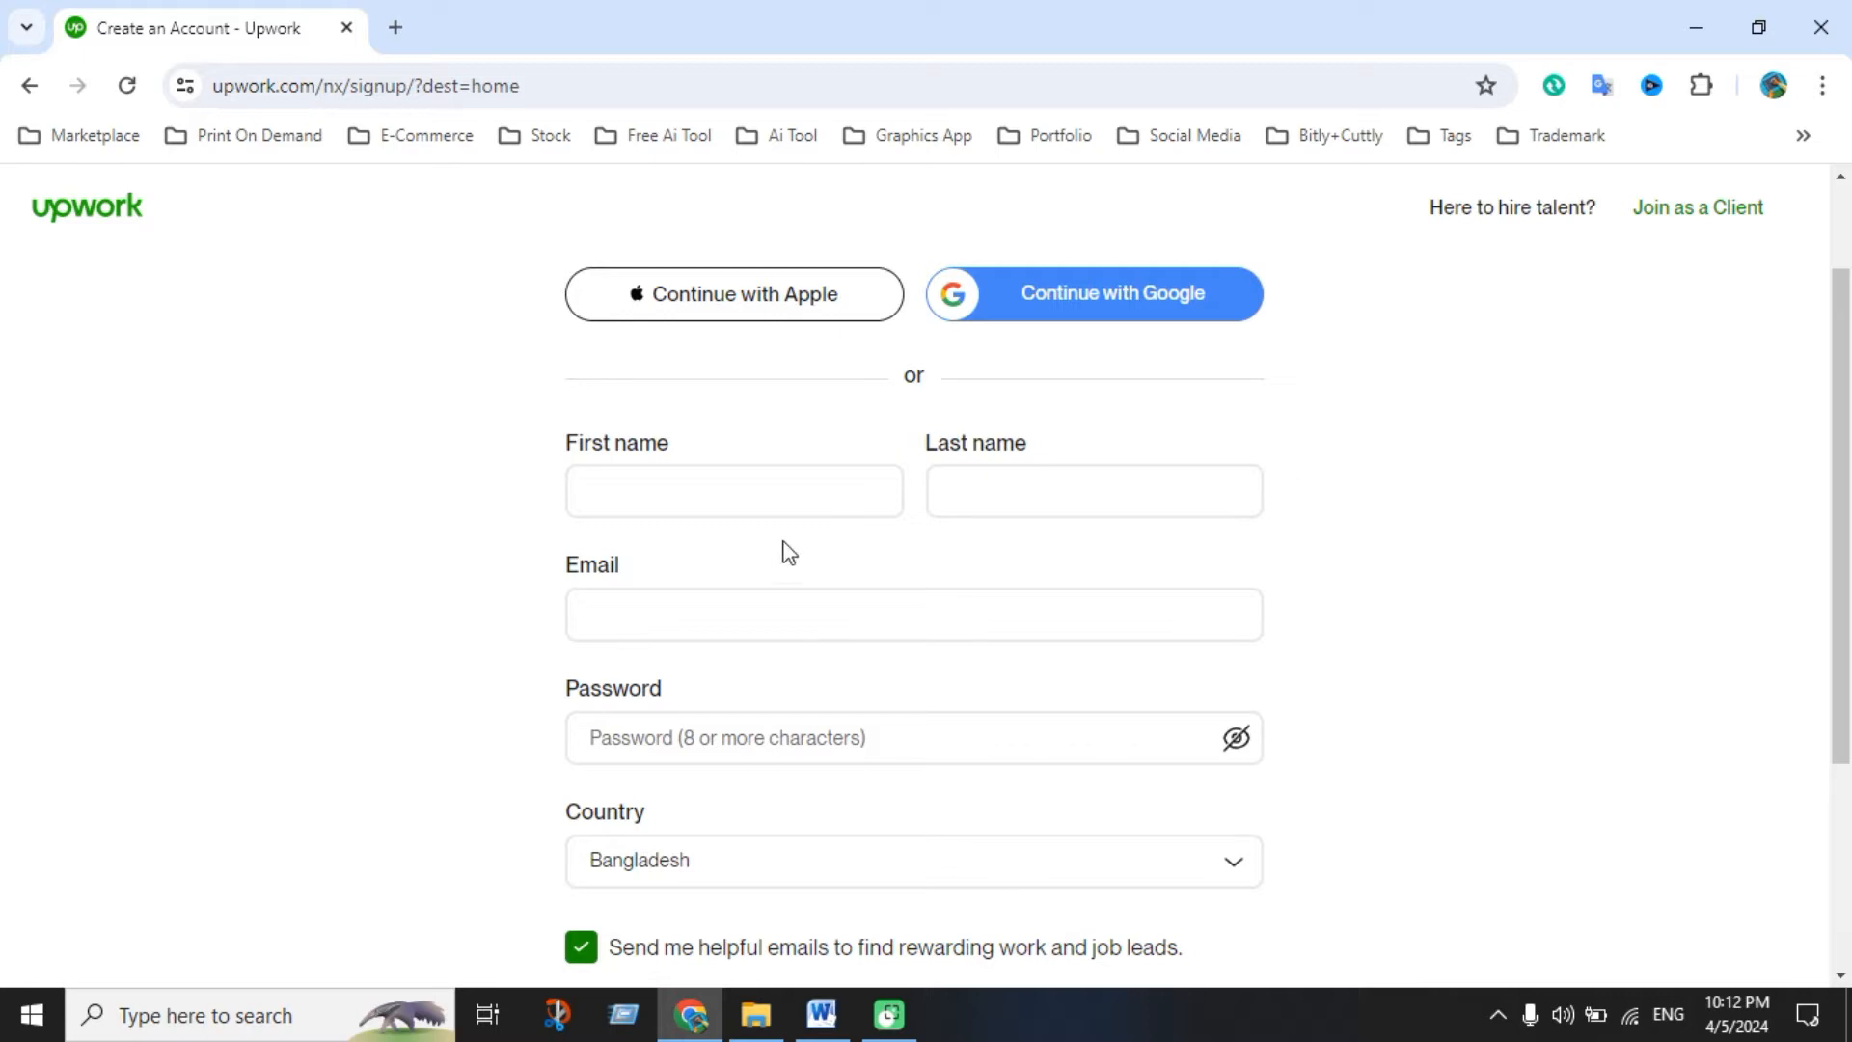
{"action": "left_click", "coordinate": [723, 506]}
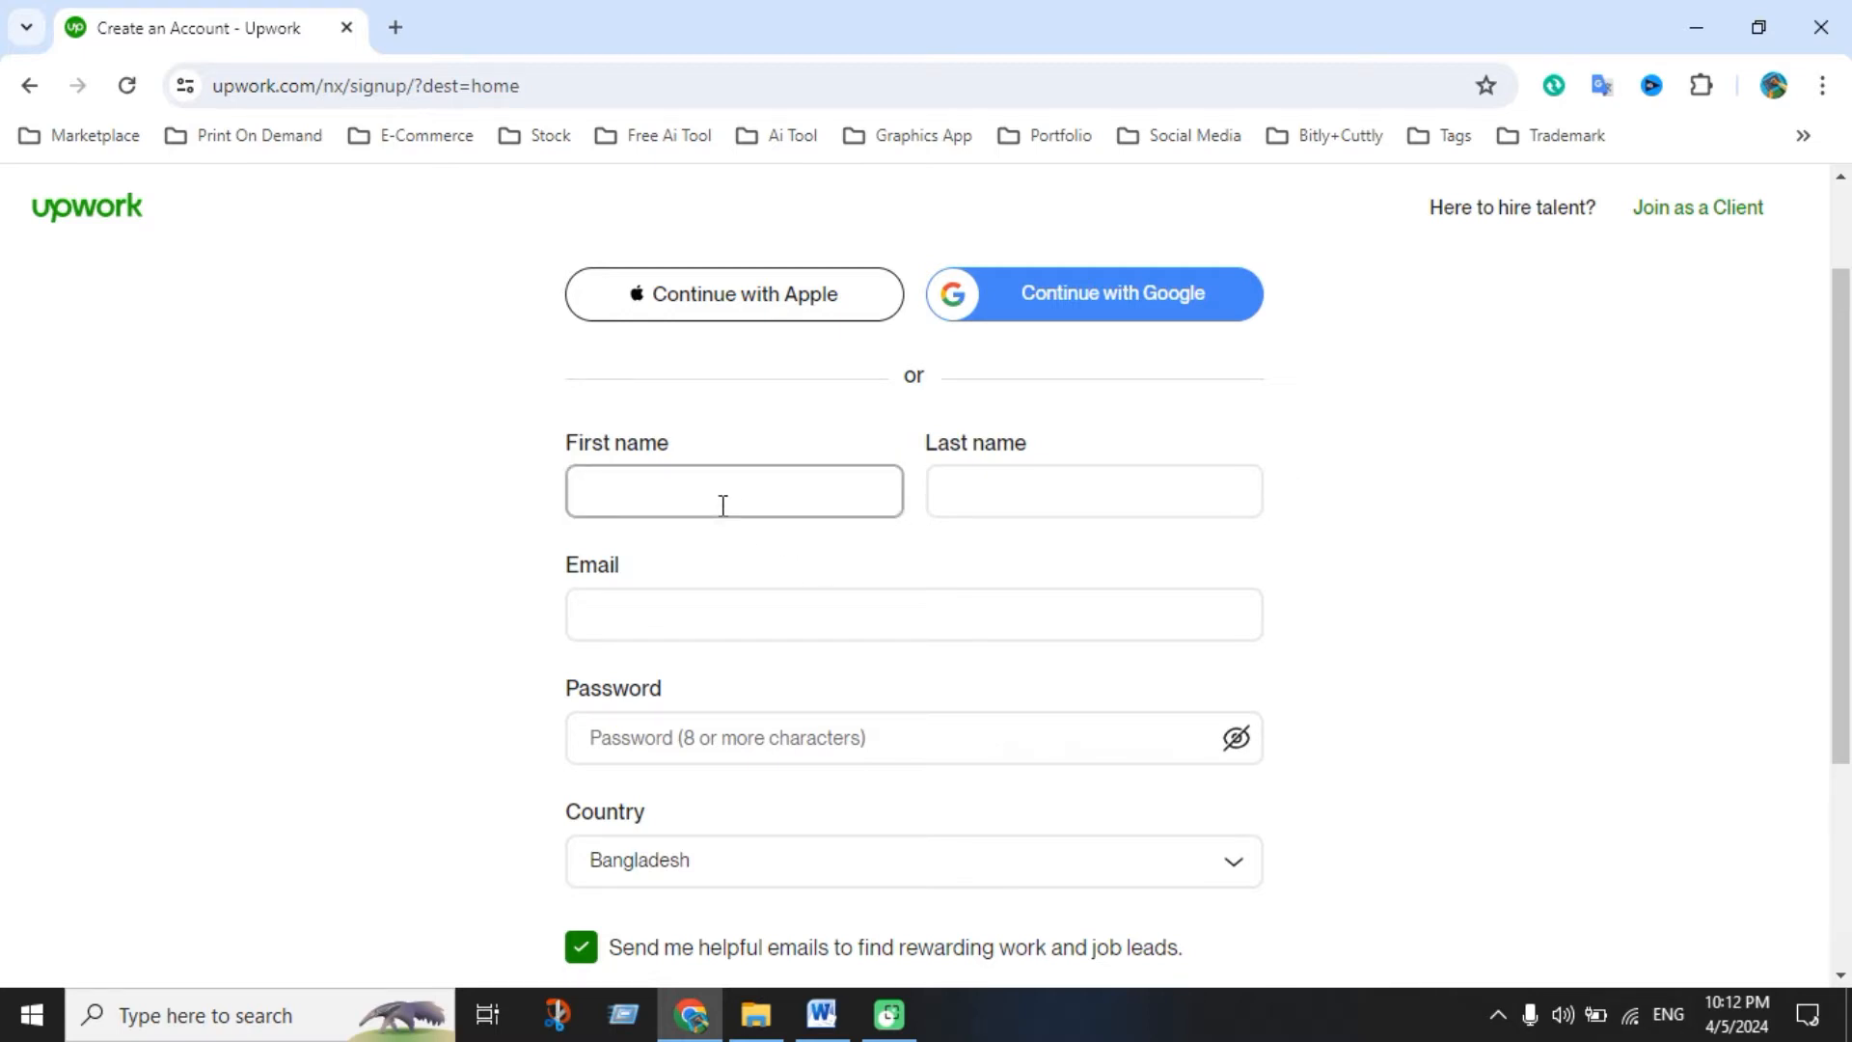
{"action": "left_click", "coordinate": [980, 498]}
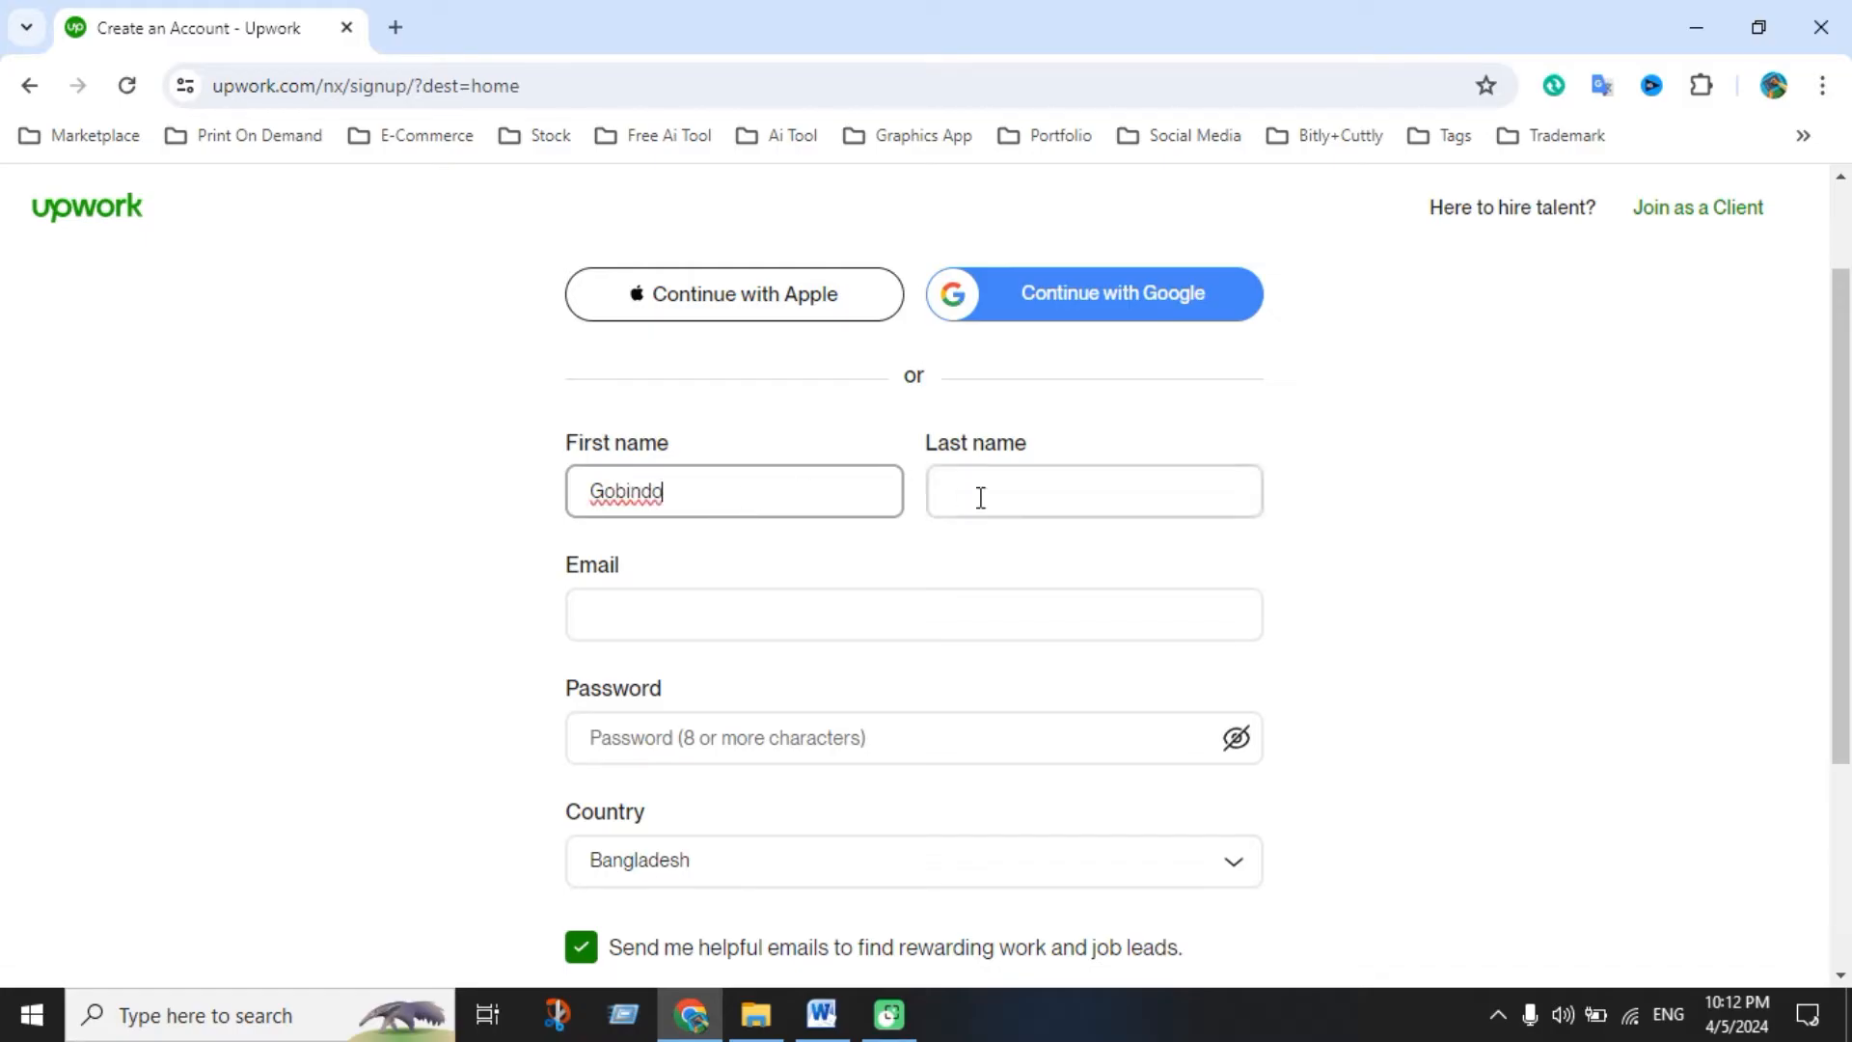
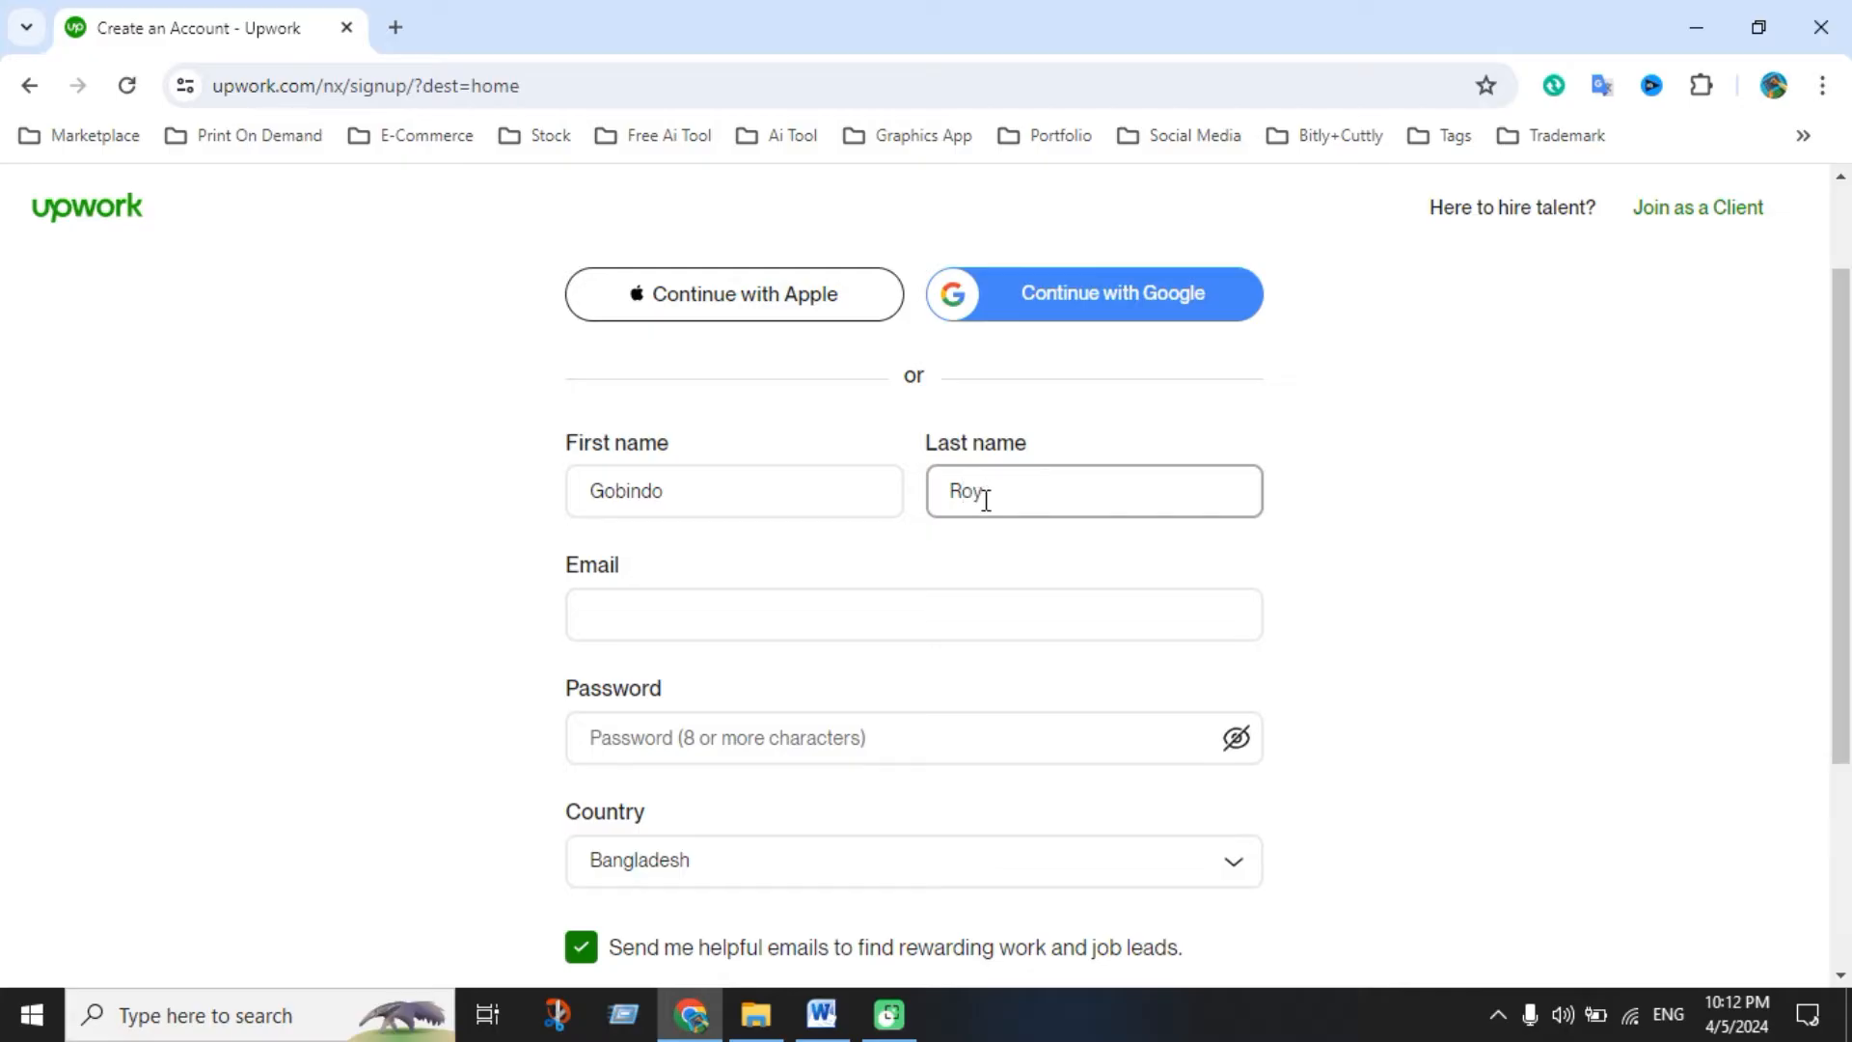
Copy the saved e-mail address from the Word notes into the Email field
{"action": "left_click", "coordinate": [807, 604]}
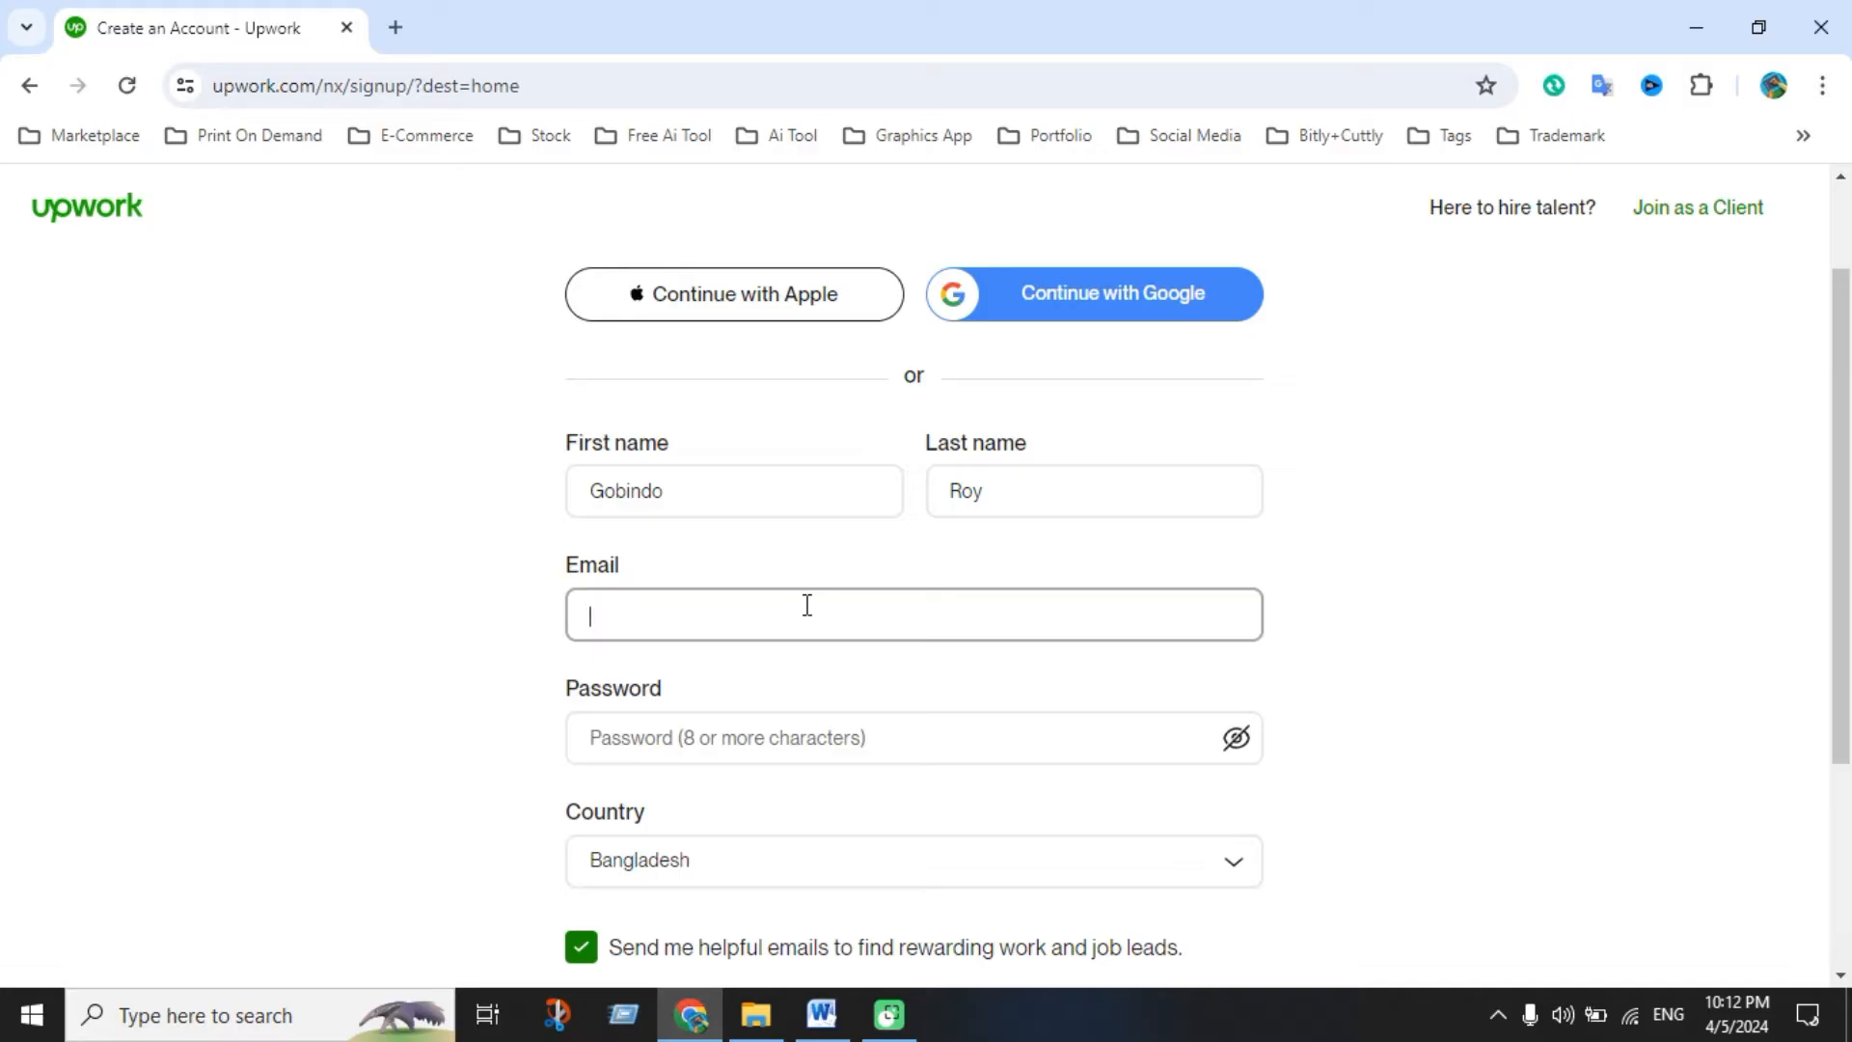
{"action": "left_click", "coordinate": [822, 1013]}
{"action": "left_click_drag", "start_coordinate": [603, 349], "coordinate": [805, 349]}
{"action": "key", "text": "ctrl+c"}
{"action": "left_click", "coordinate": [690, 1013]}
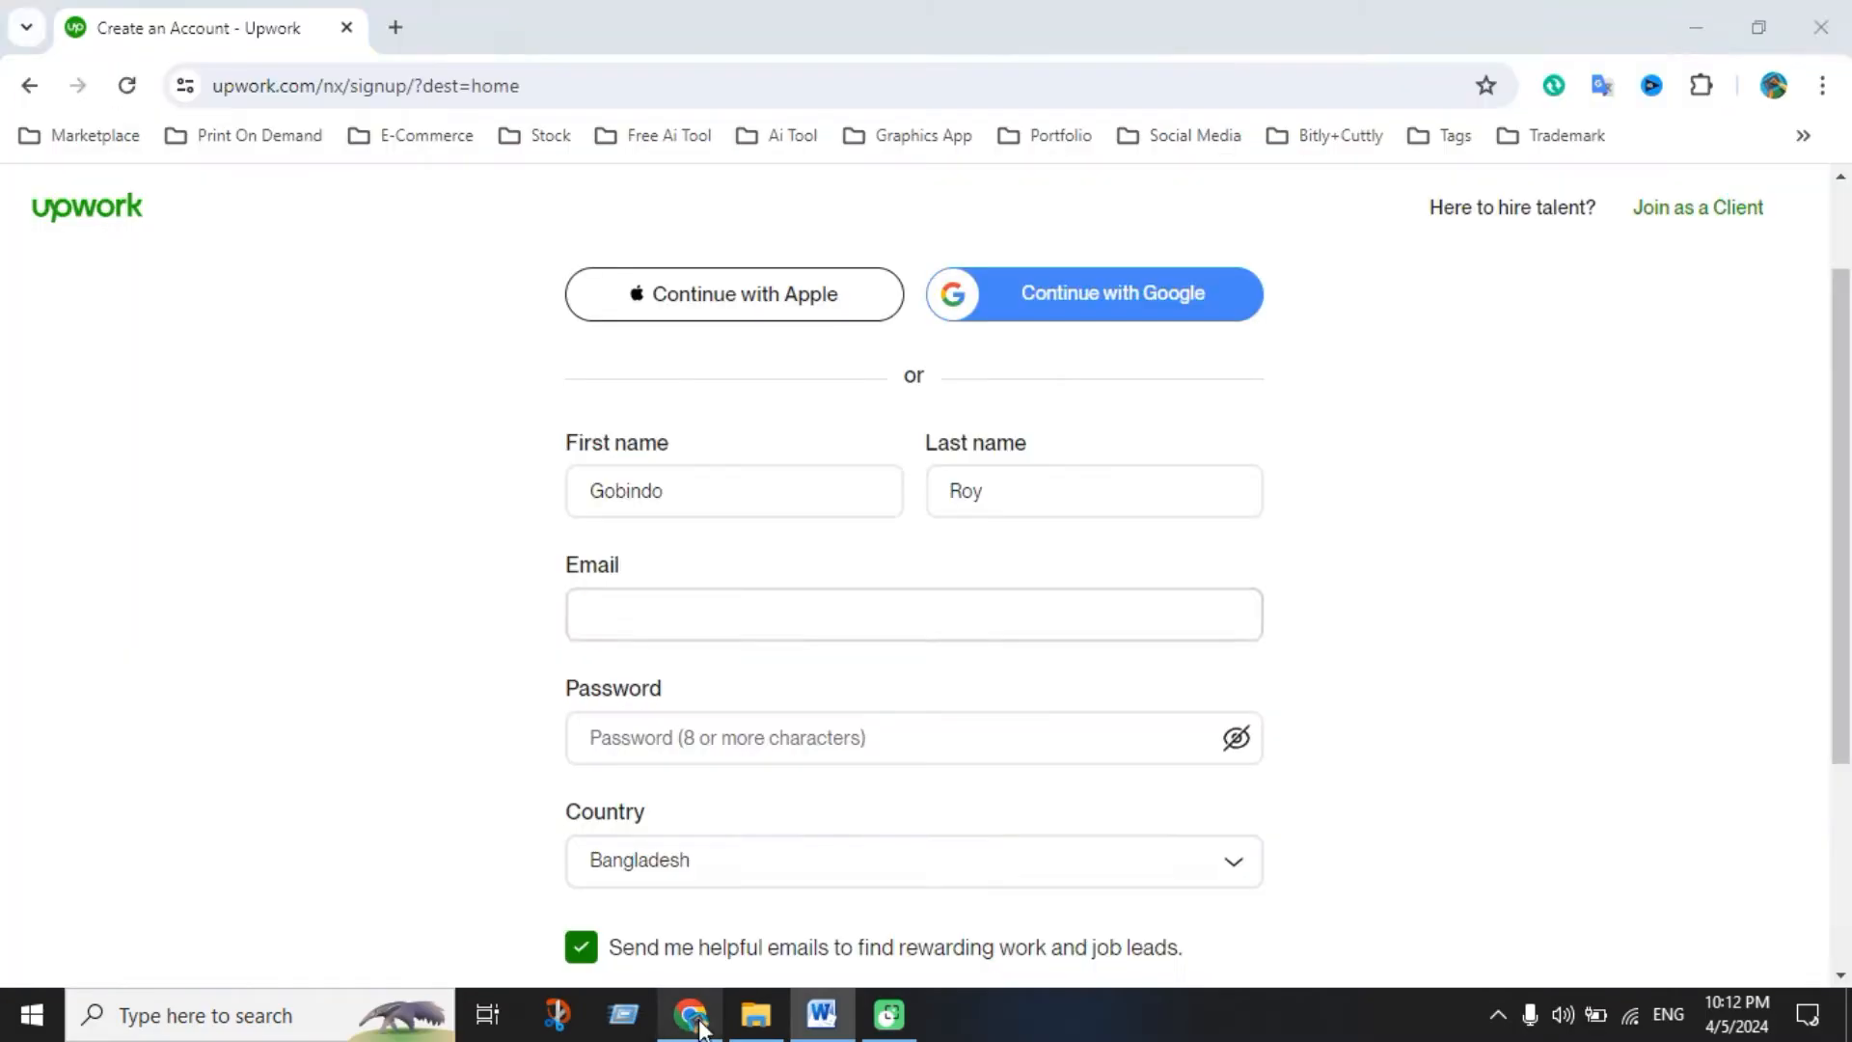
{"action": "left_click", "coordinate": [768, 633]}
{"action": "key", "text": "ctrl+v"}
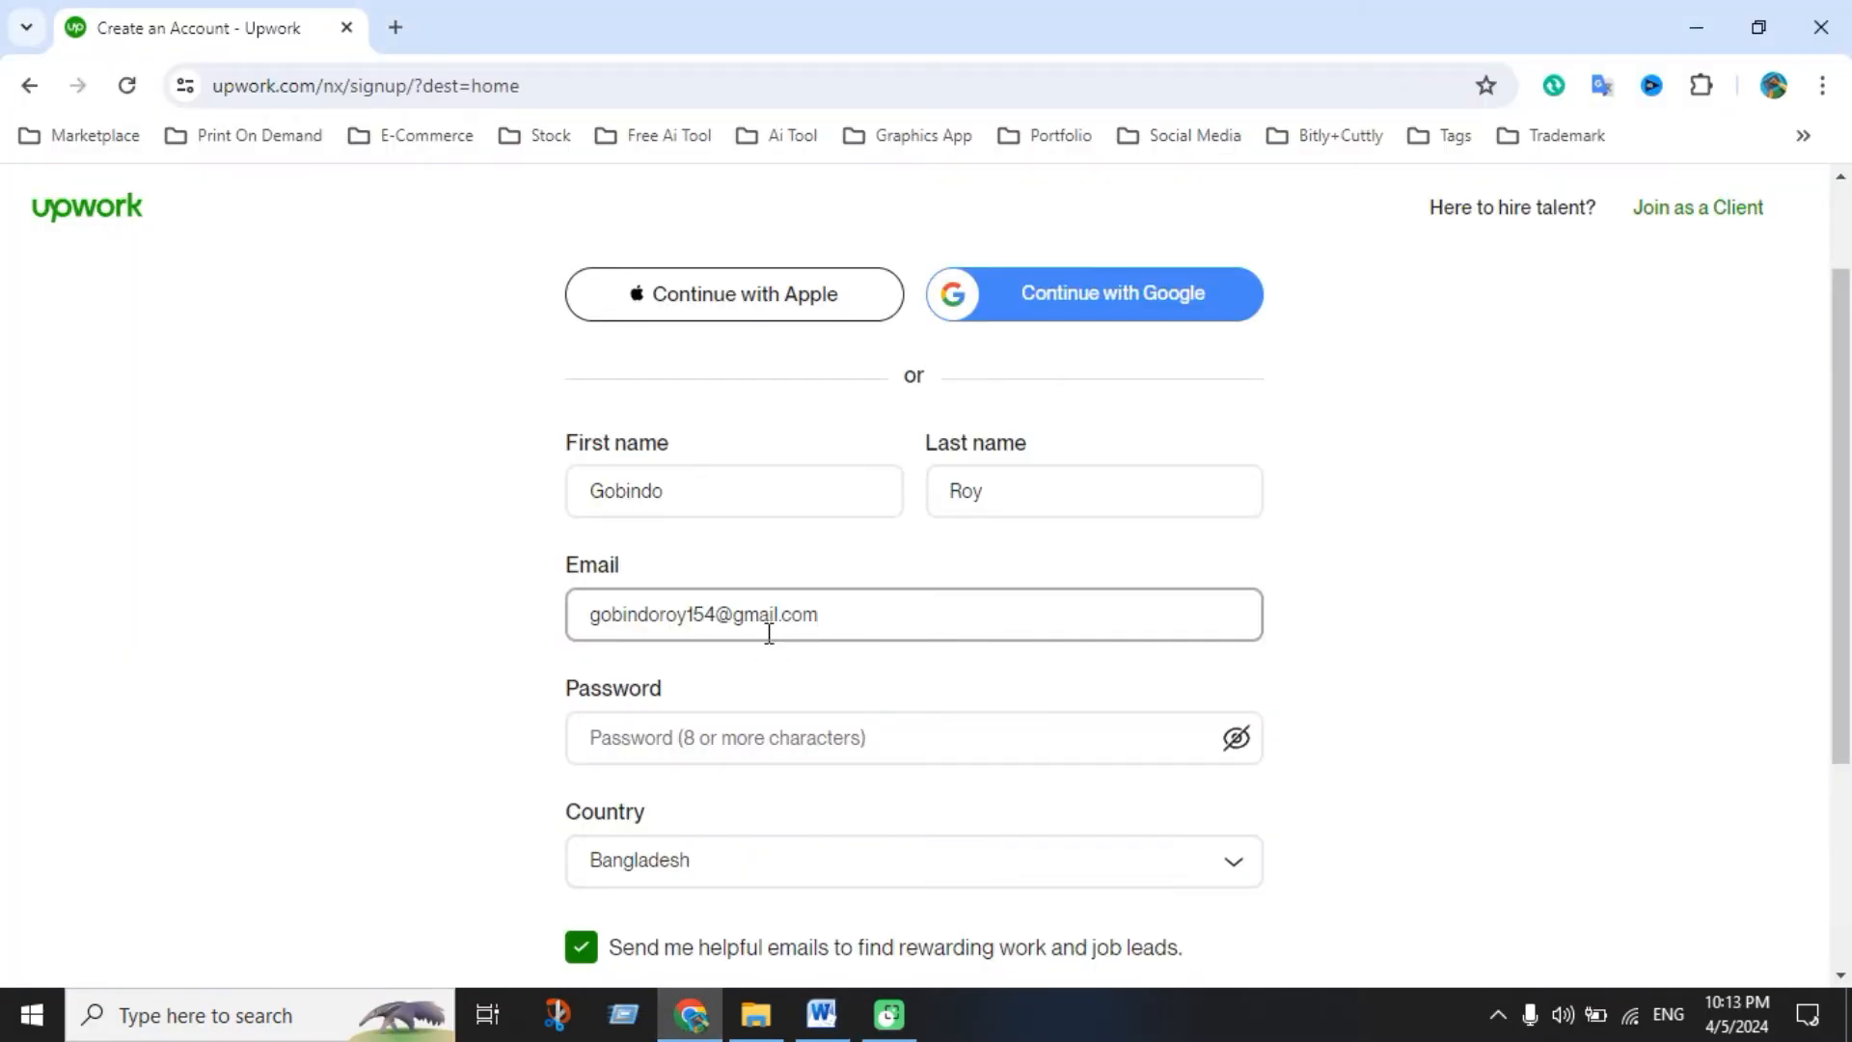
Enter the account password and dismiss the browser's password suggestions
{"action": "left_click", "coordinate": [748, 749]}
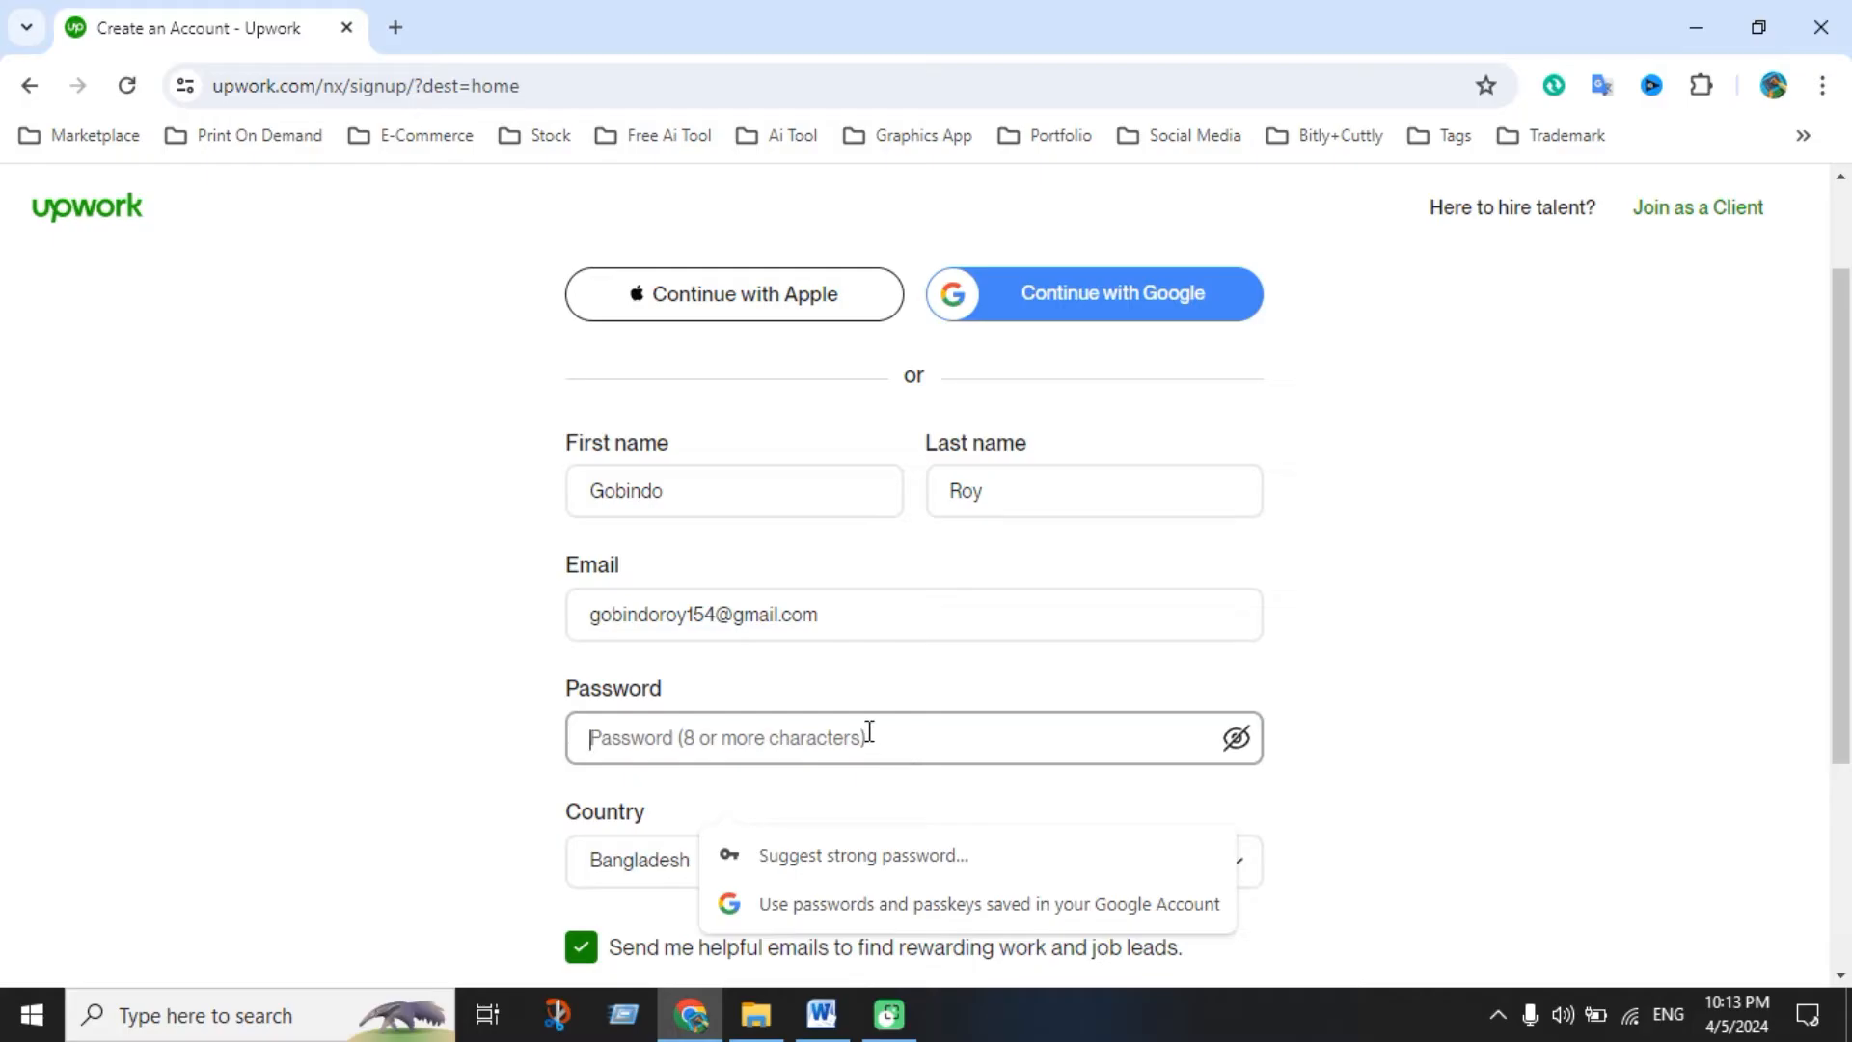
{"action": "scroll", "coordinate": [835, 719], "scroll_direction": "down", "scroll_amount": 3}
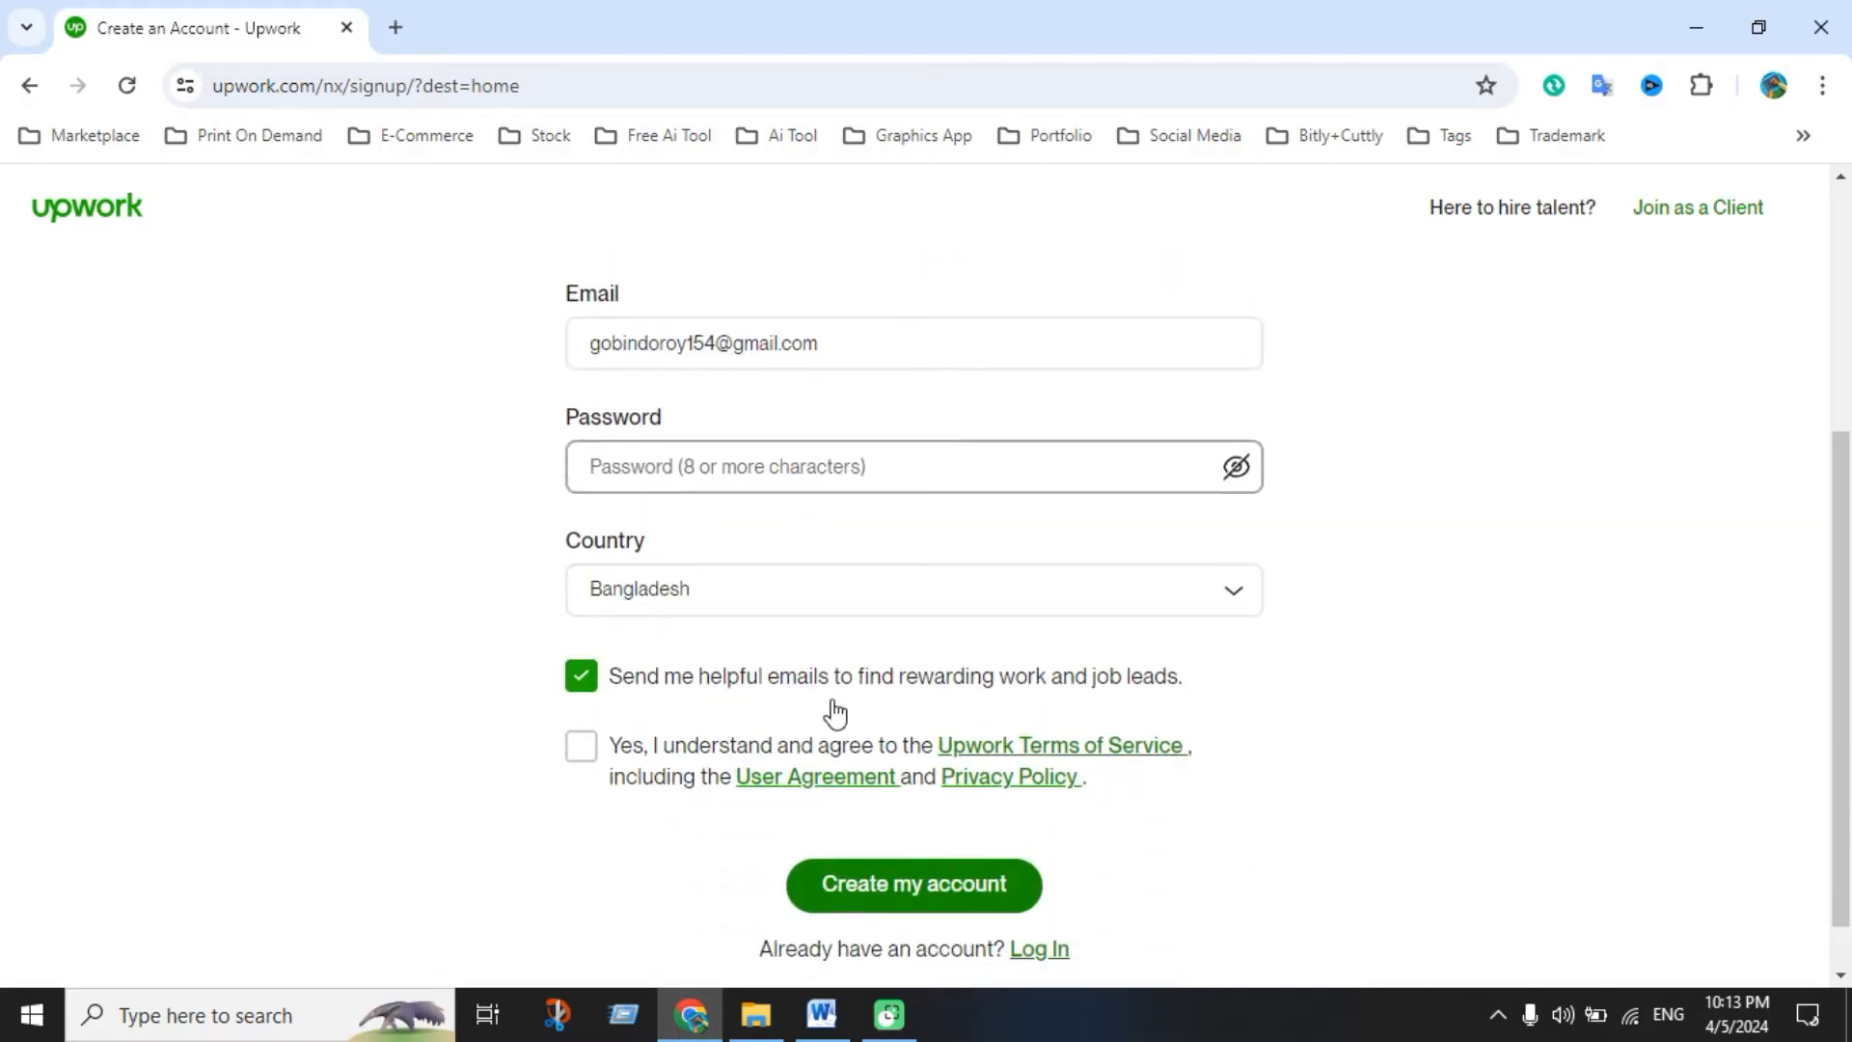
{"action": "scroll", "coordinate": [781, 508], "scroll_direction": "up", "scroll_amount": 1}
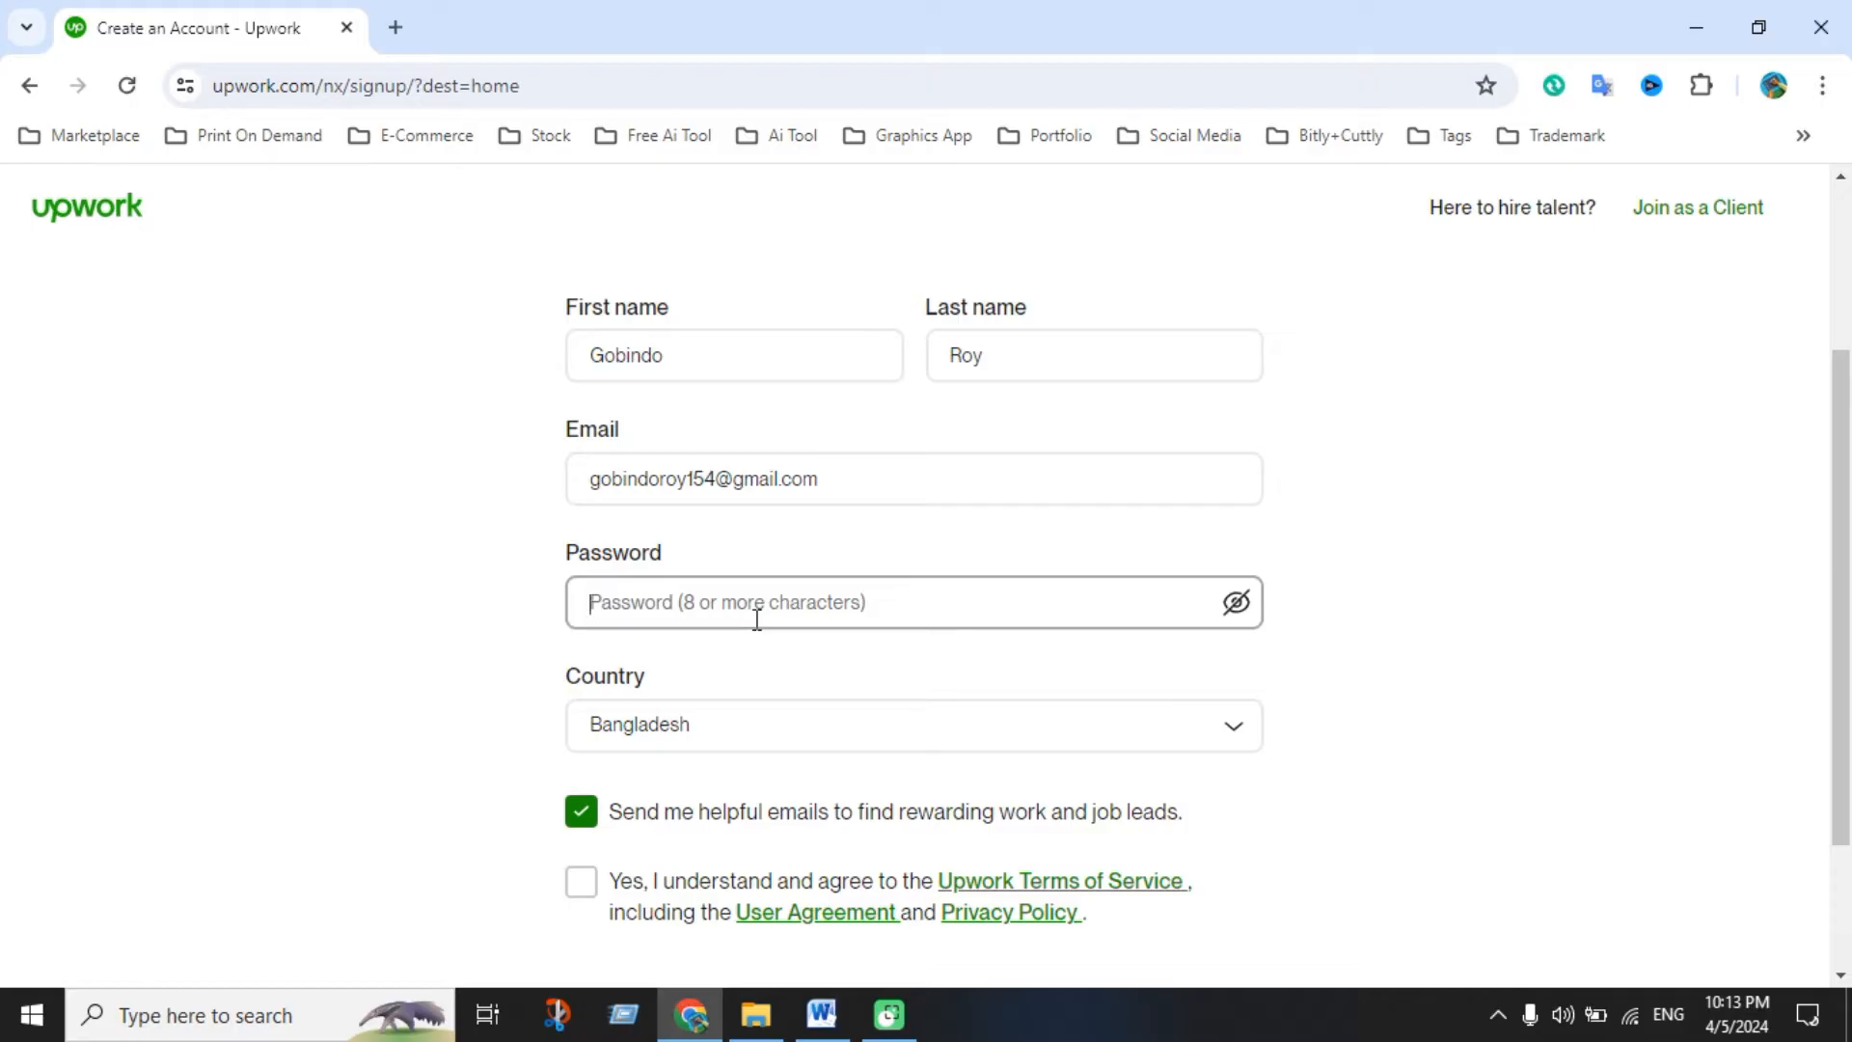
{"action": "type", "text": "•"}
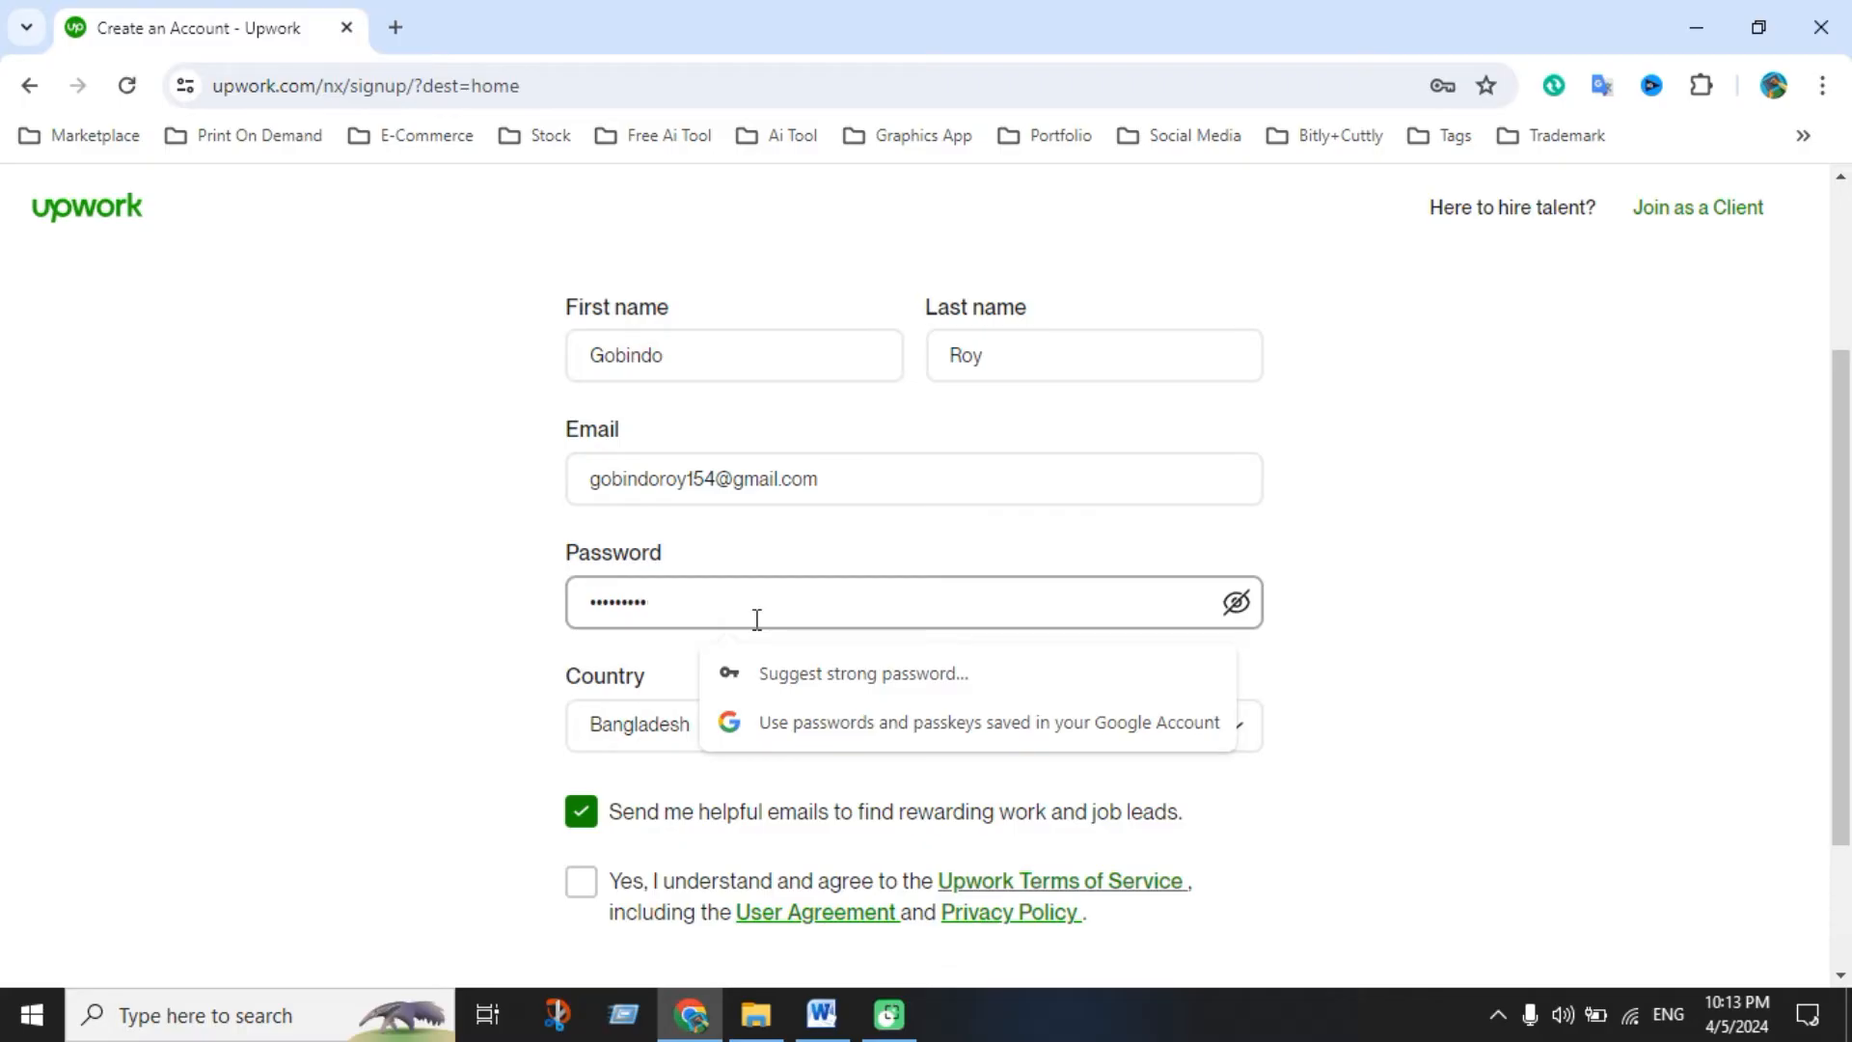
{"action": "left_click", "coordinate": [1508, 702]}
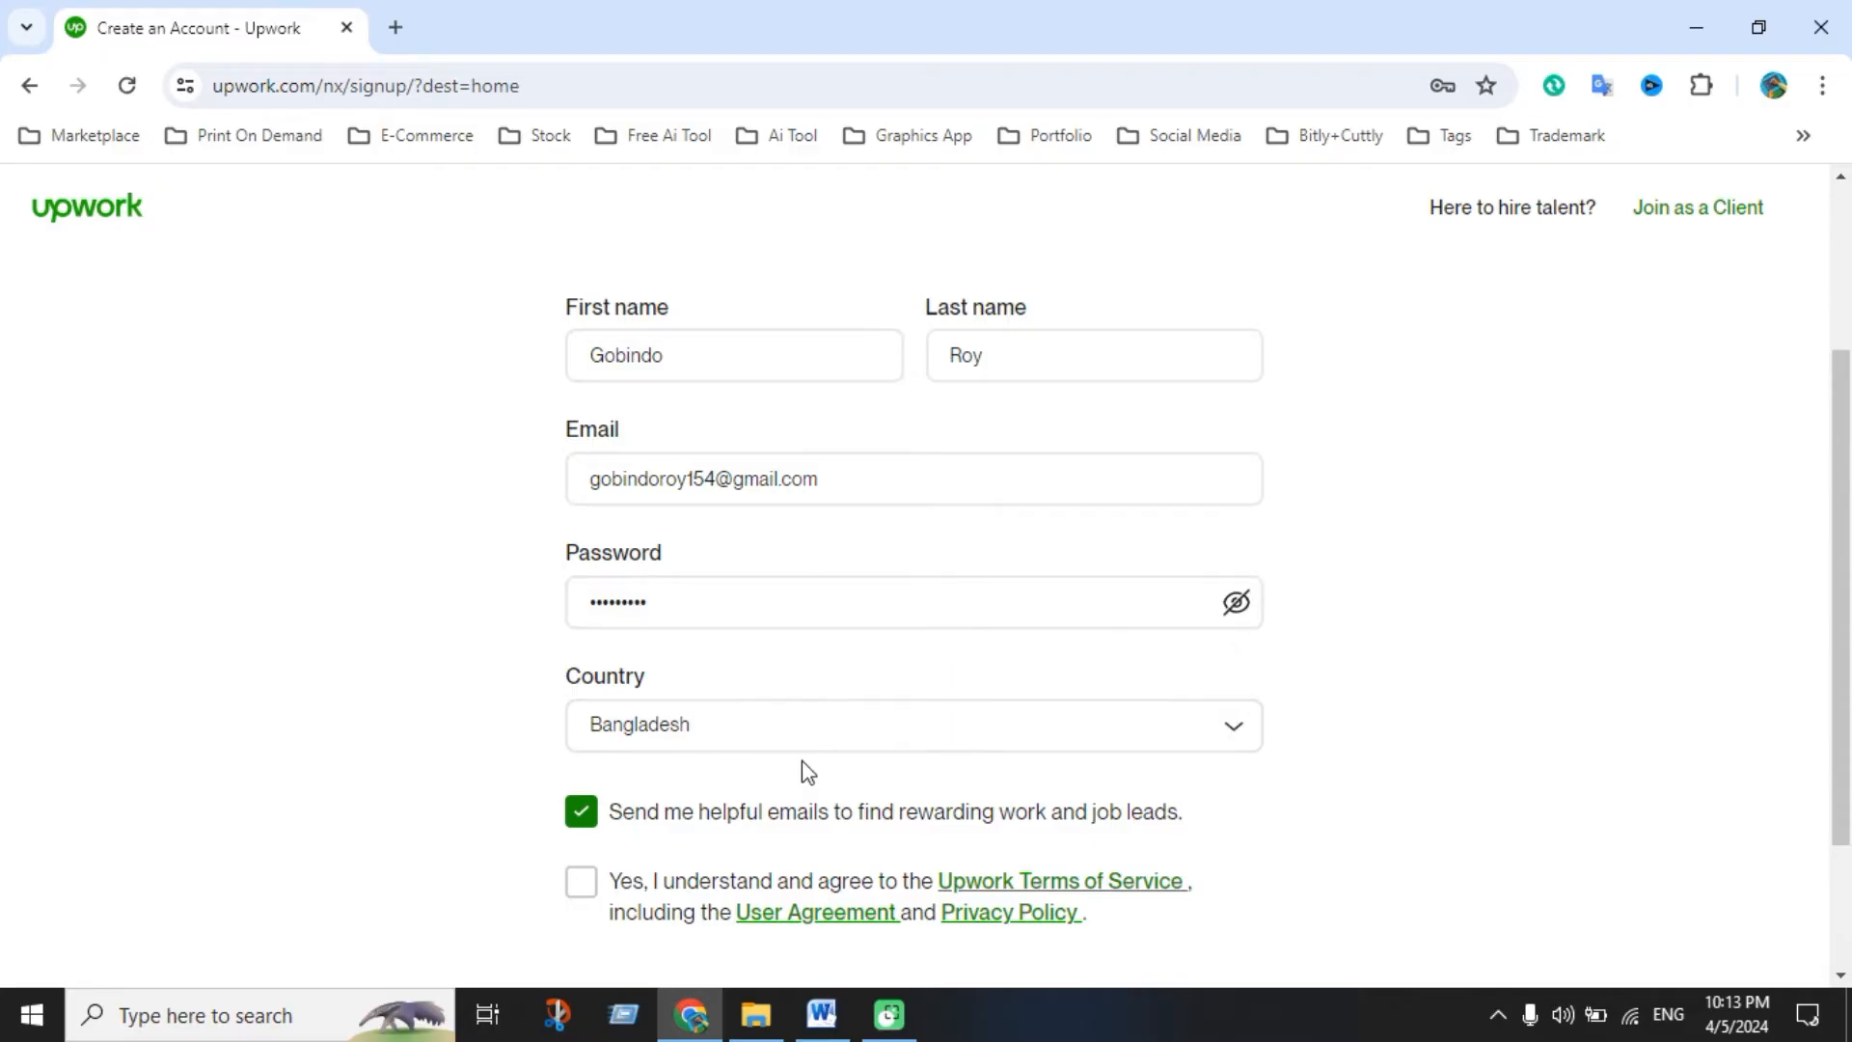
Accept the Upwork Terms of Service, create the account, and decline saving the password
{"action": "scroll", "coordinate": [661, 769], "scroll_direction": "down", "scroll_amount": 2}
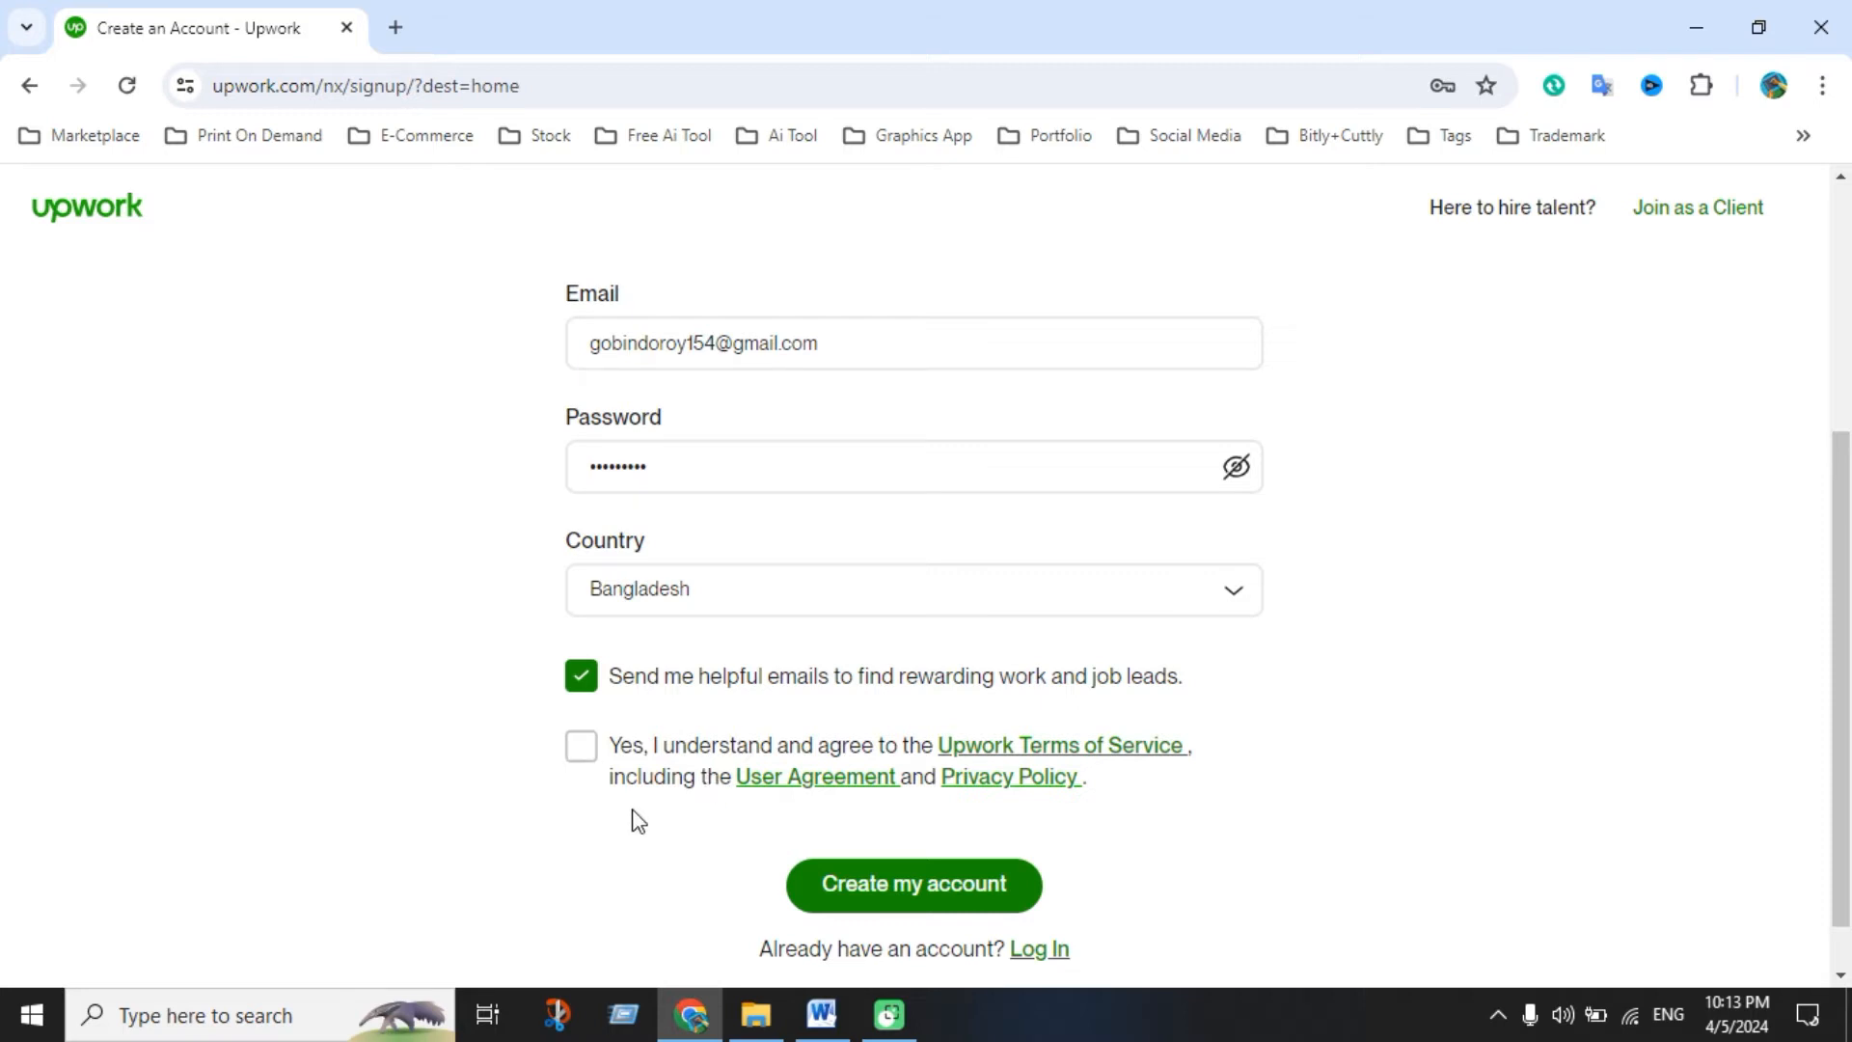
{"action": "left_click", "coordinate": [582, 749]}
{"action": "scroll", "coordinate": [1169, 847], "scroll_direction": "up", "scroll_amount": 2}
{"action": "scroll", "coordinate": [1165, 847], "scroll_direction": "up", "scroll_amount": 1}
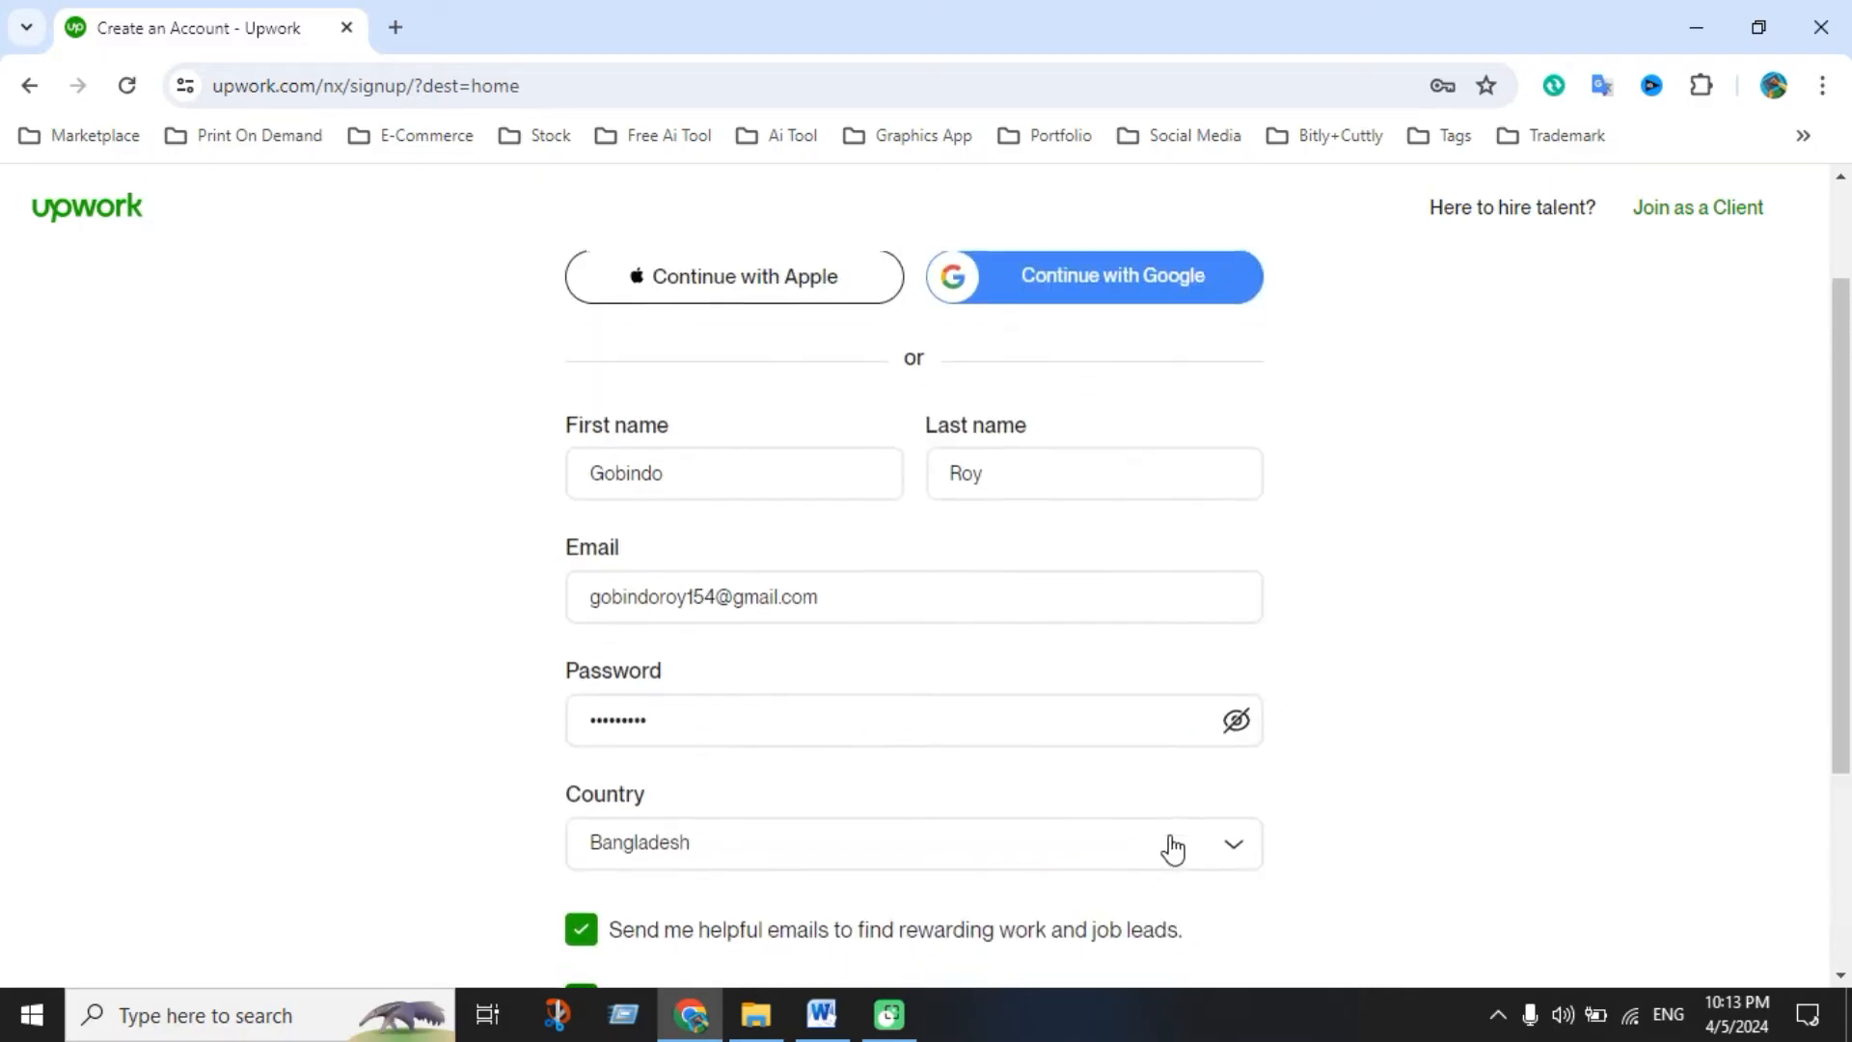
{"action": "scroll", "coordinate": [1061, 854], "scroll_direction": "down", "scroll_amount": 3}
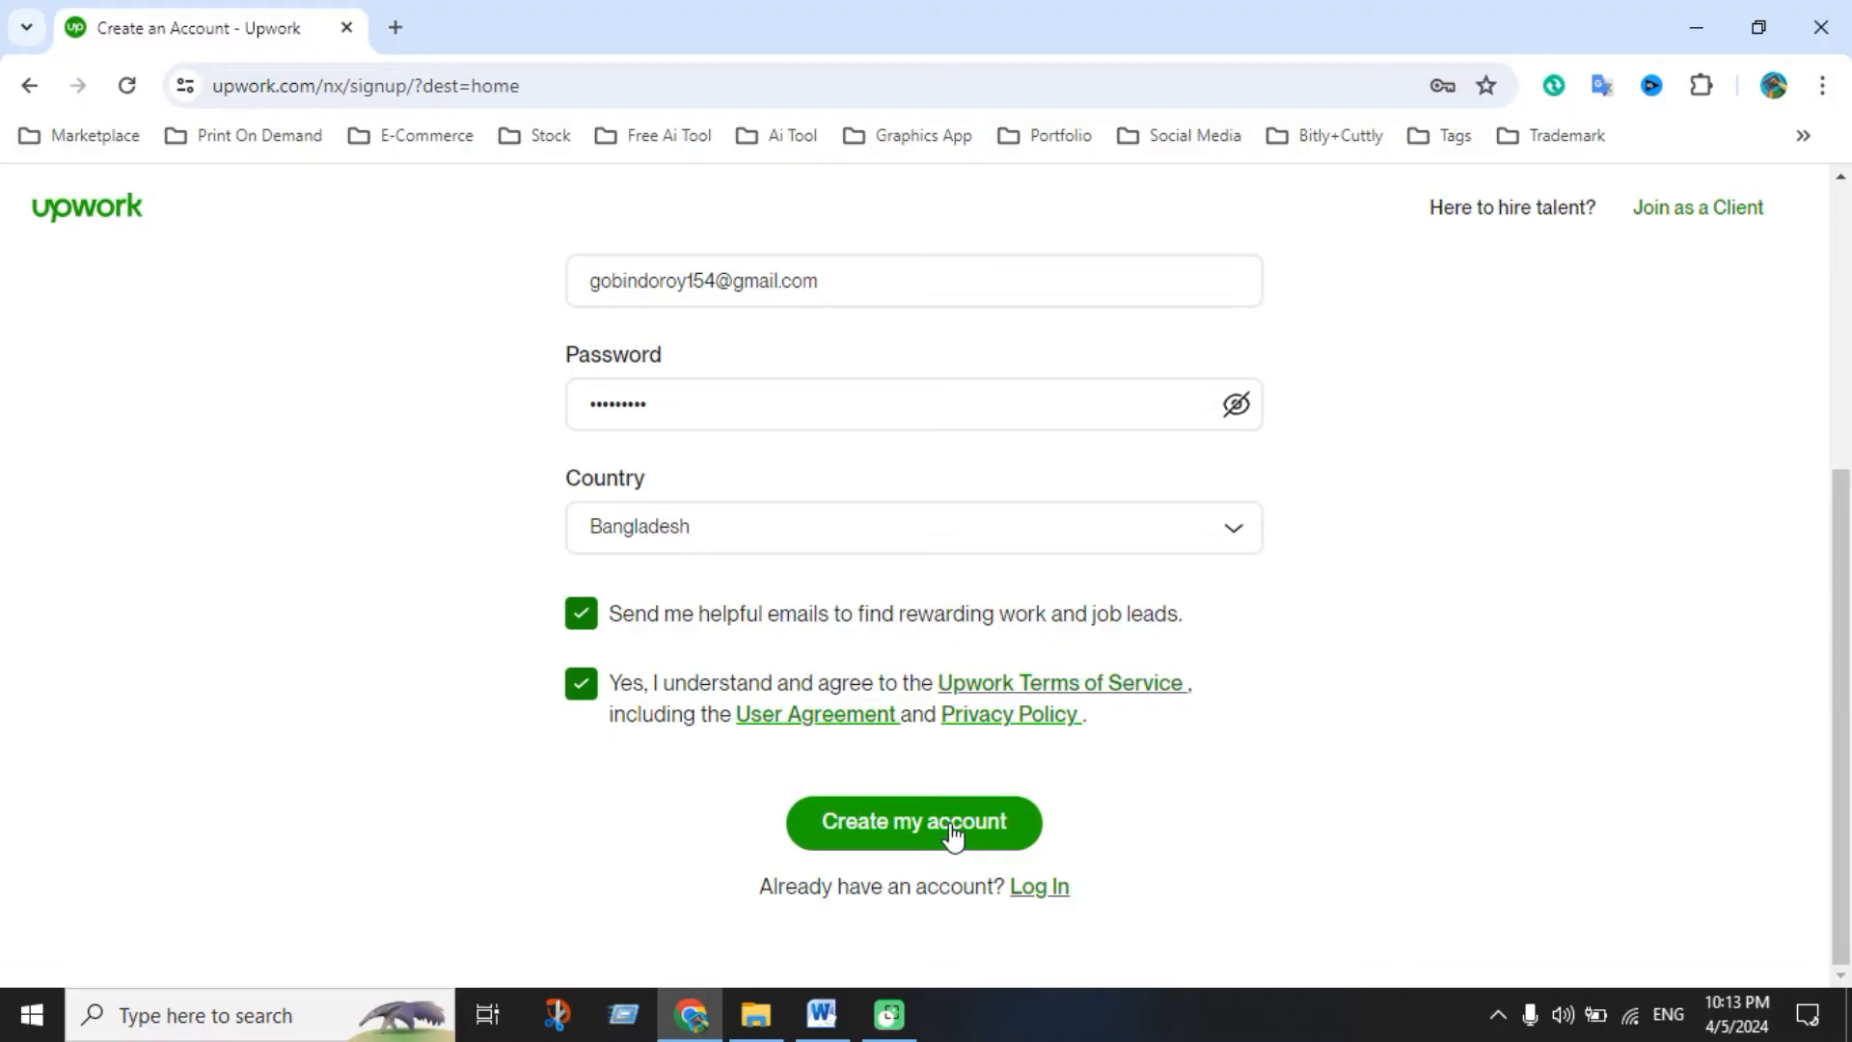
{"action": "left_click", "coordinate": [942, 845]}
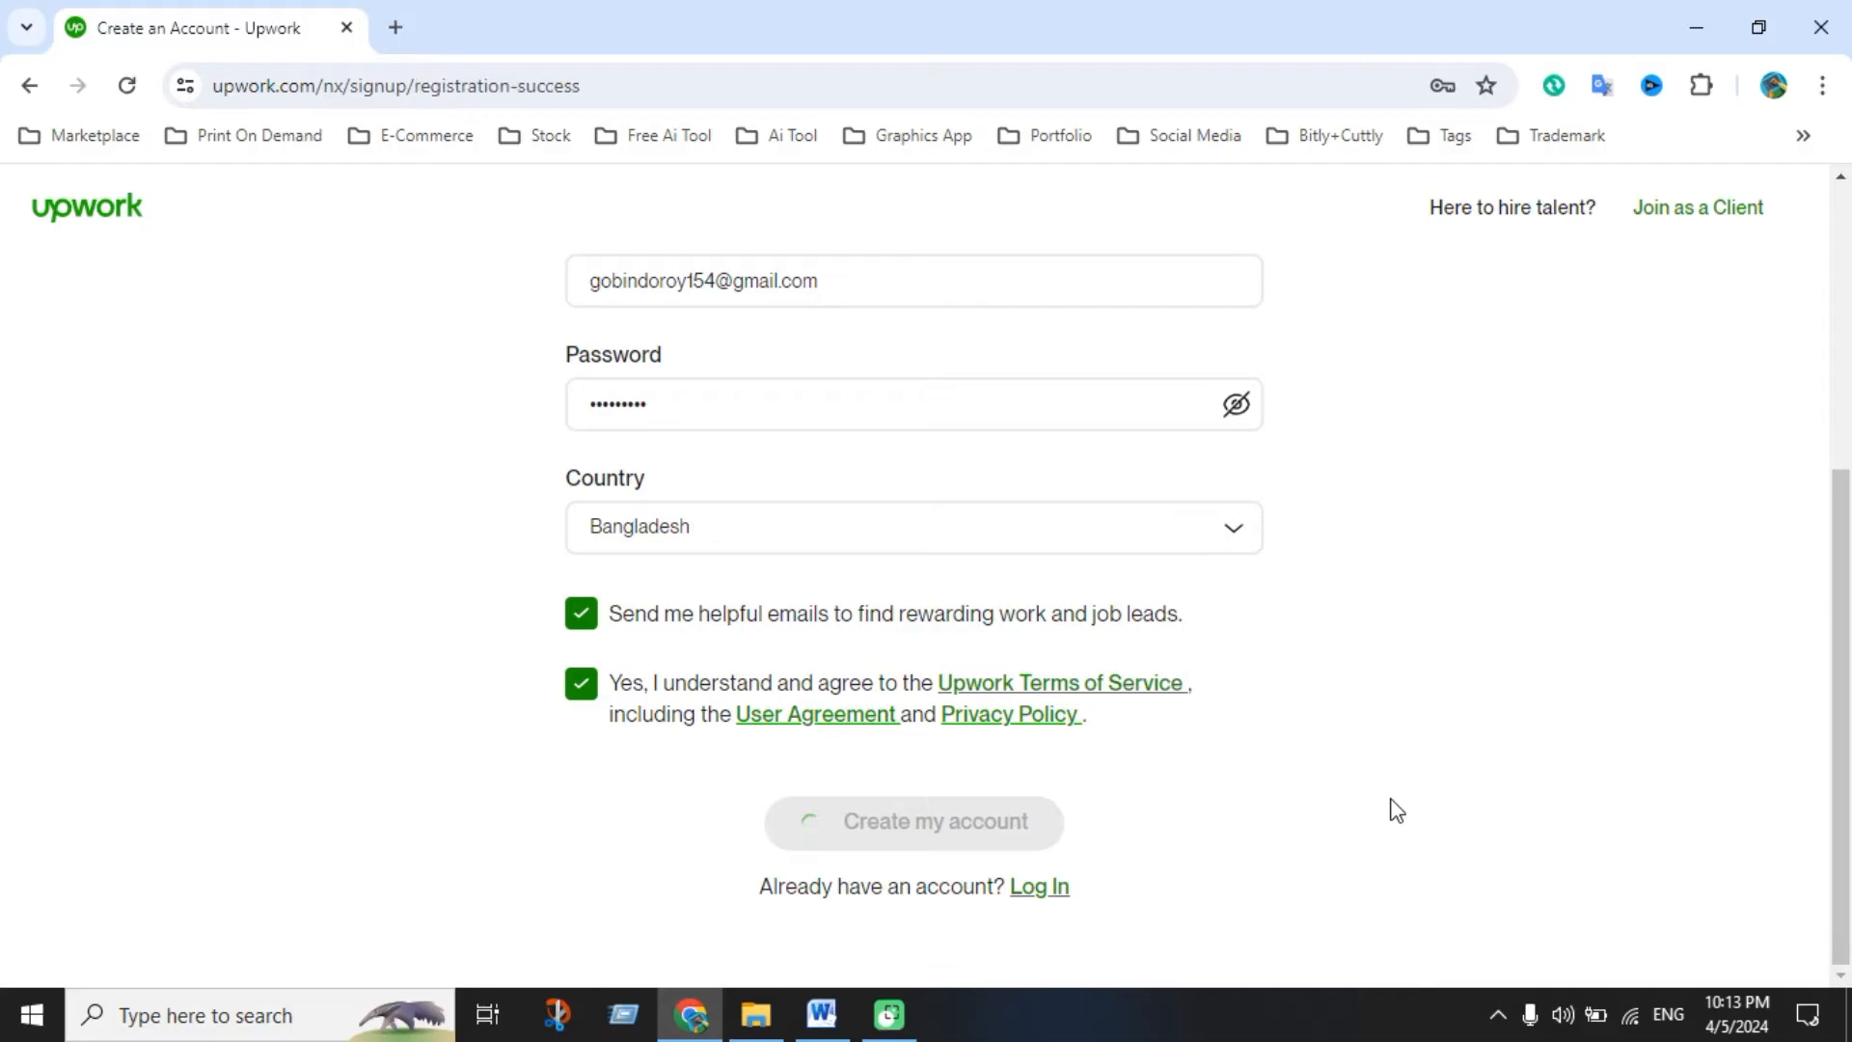
{"action": "left_click", "coordinate": [1467, 513]}
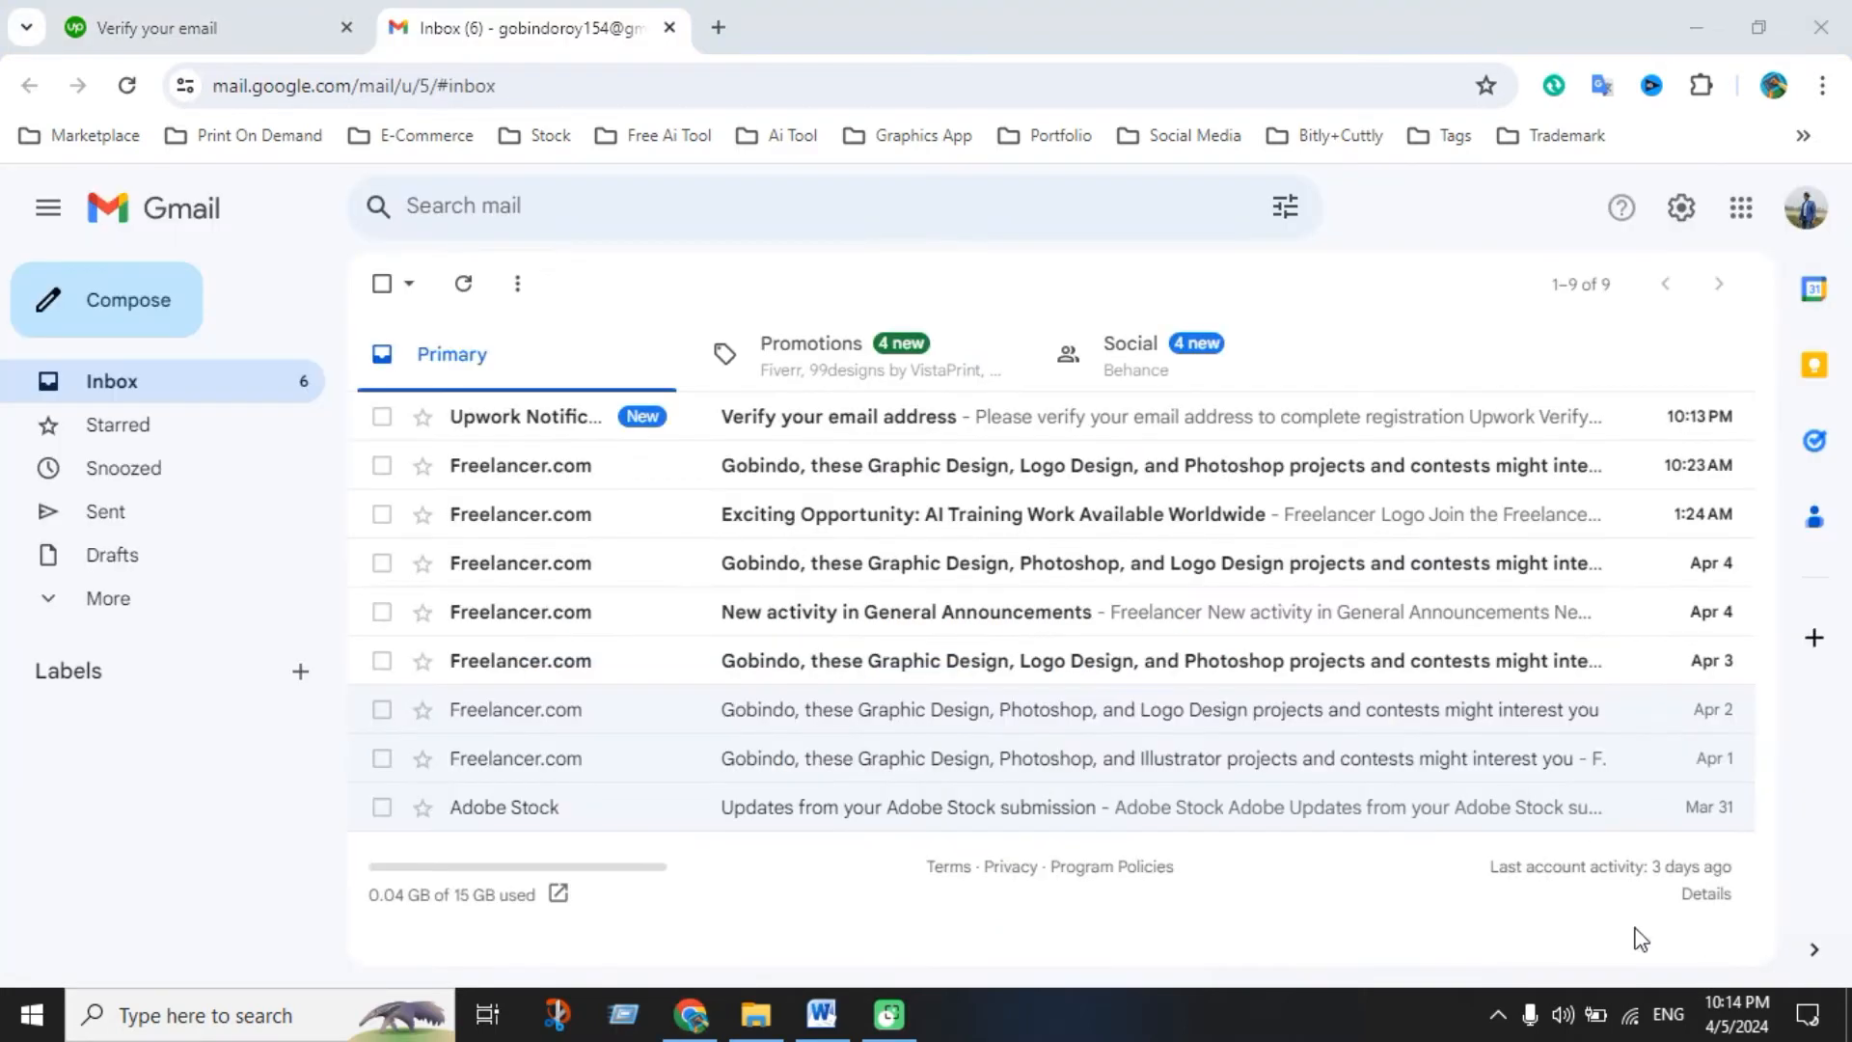
Open Upwork's 'Verify your email address' message in Gmail and use its Verify Email button
{"action": "left_click", "coordinate": [932, 426]}
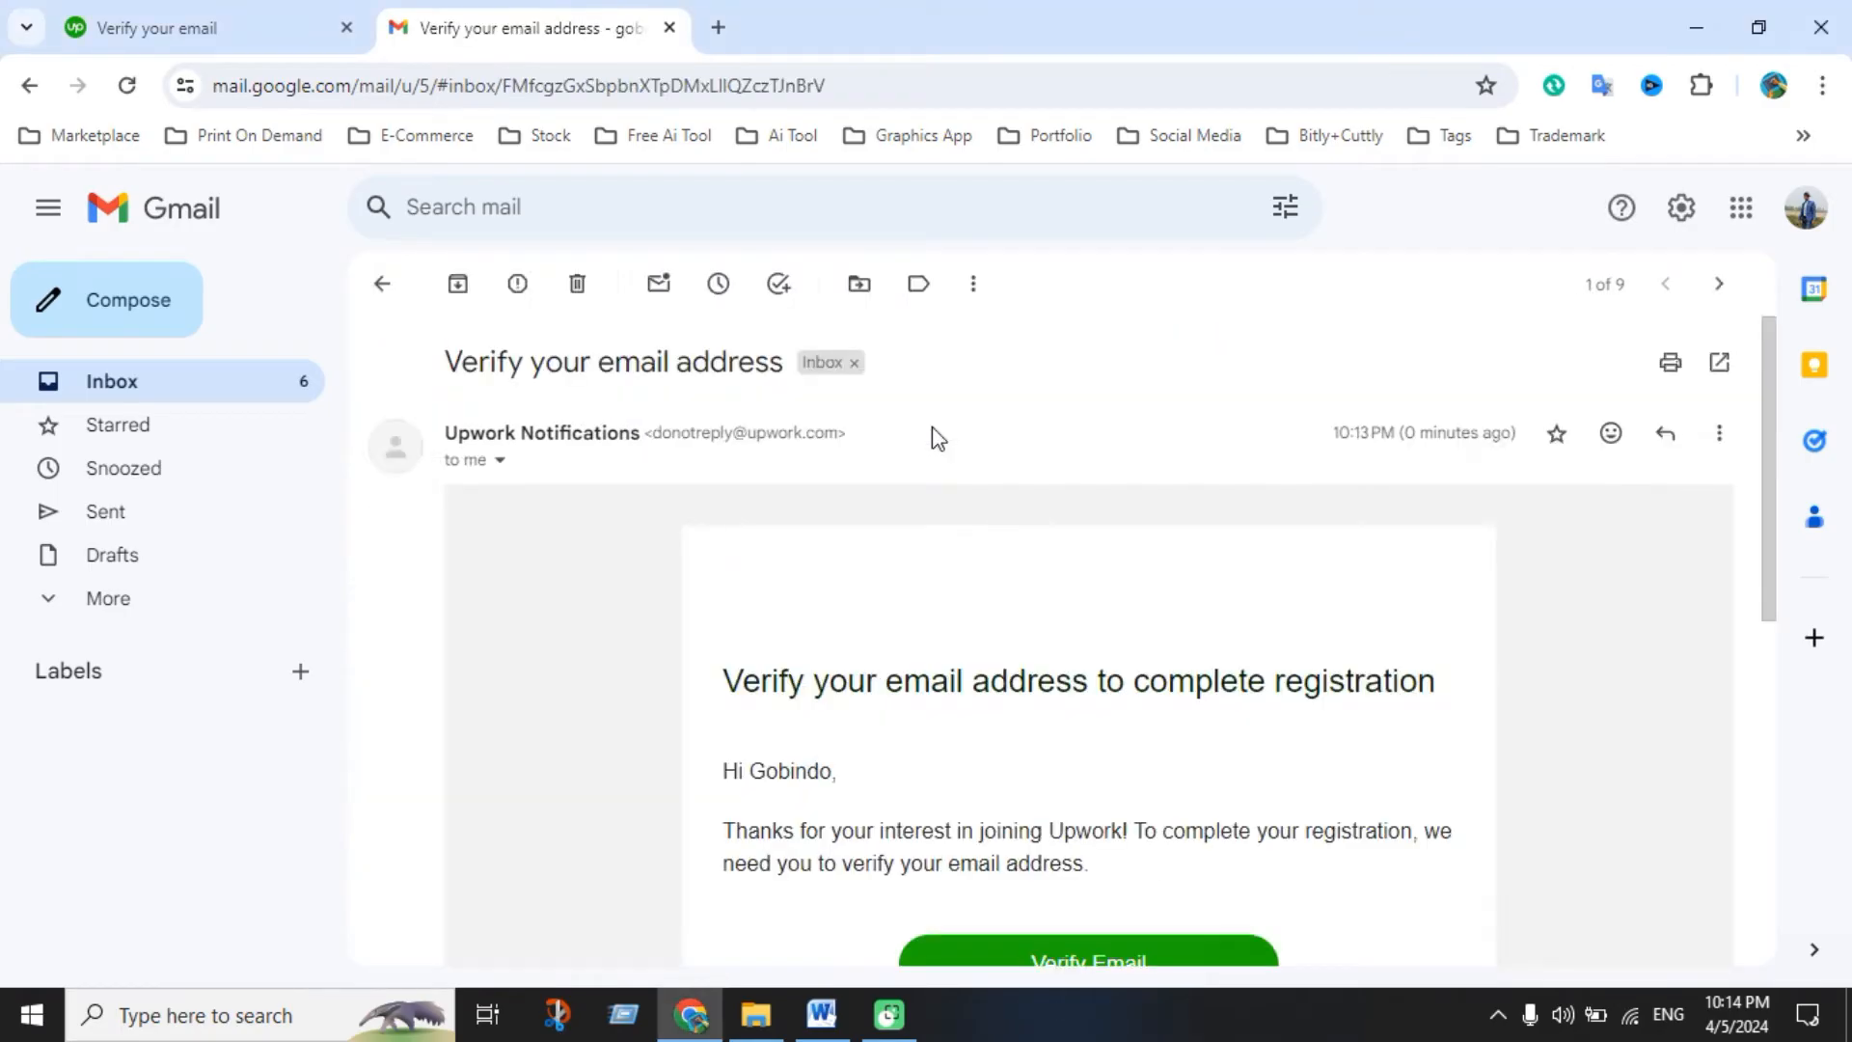
{"action": "scroll", "coordinate": [1070, 649], "scroll_direction": "down", "scroll_amount": 3}
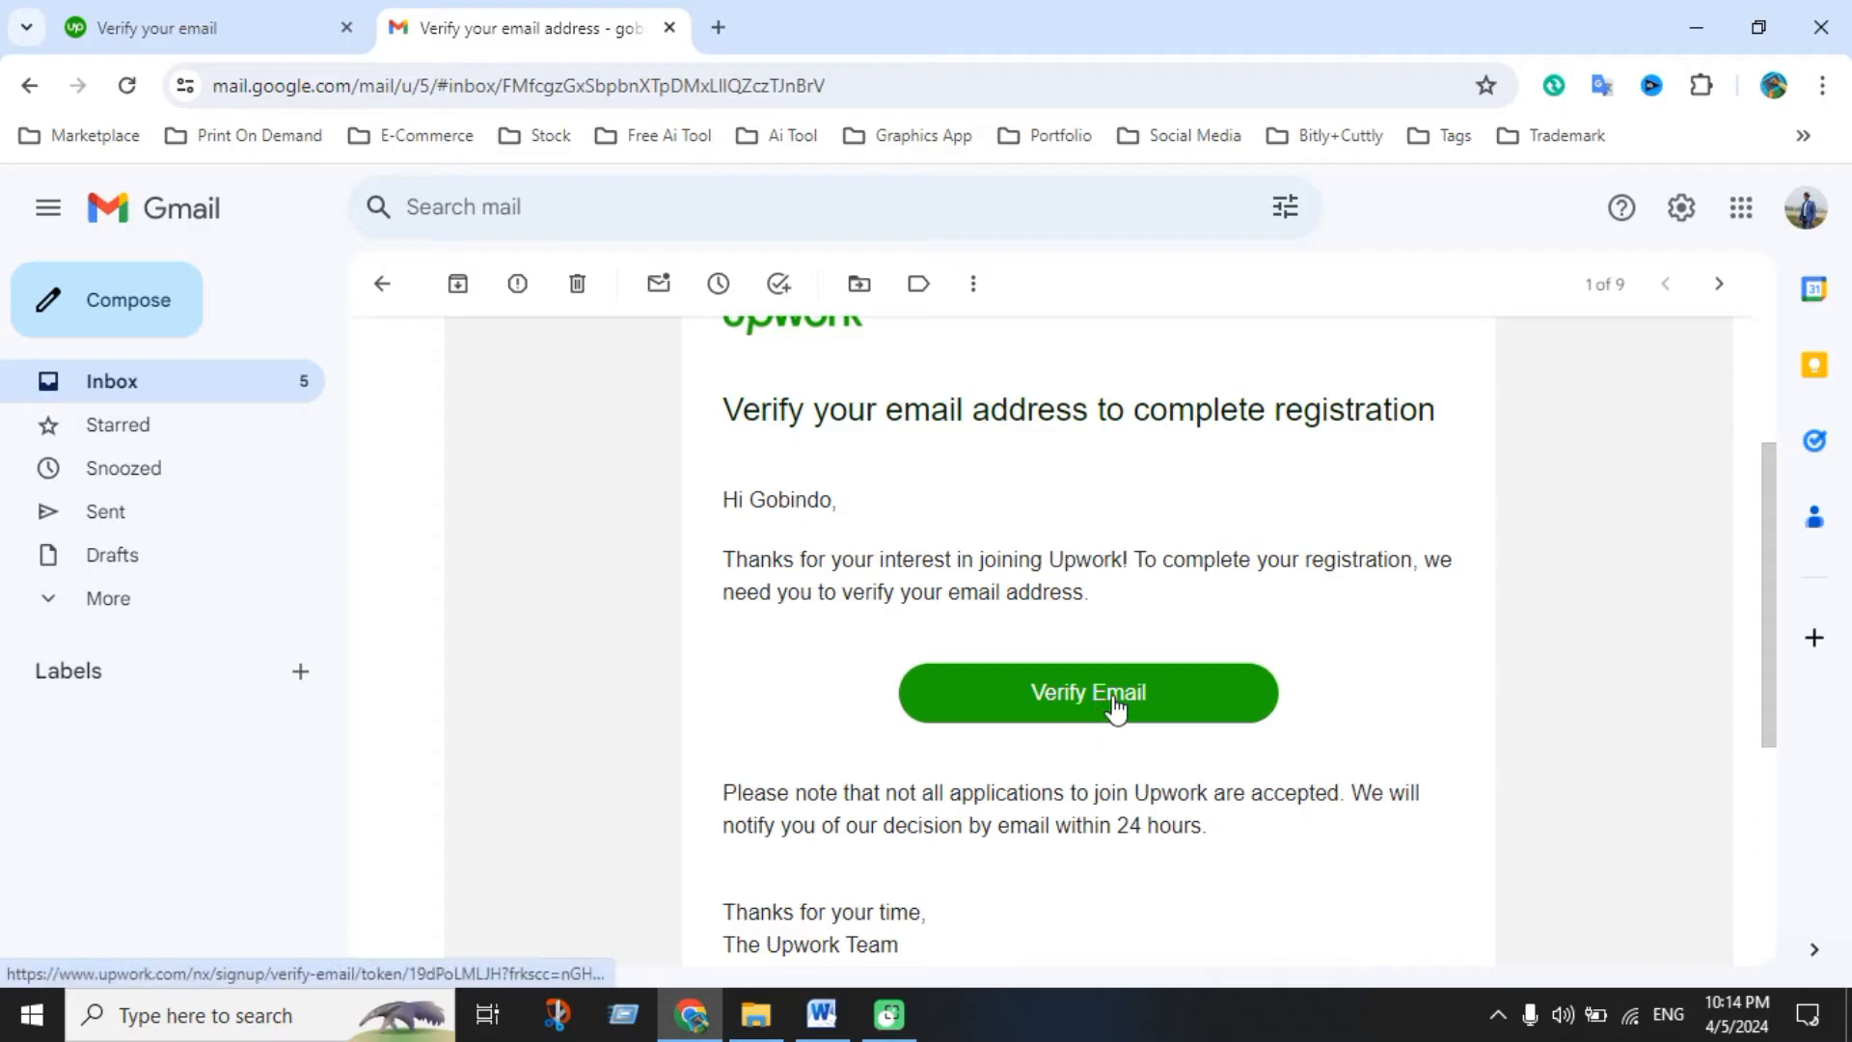
{"action": "left_click", "coordinate": [1116, 709]}
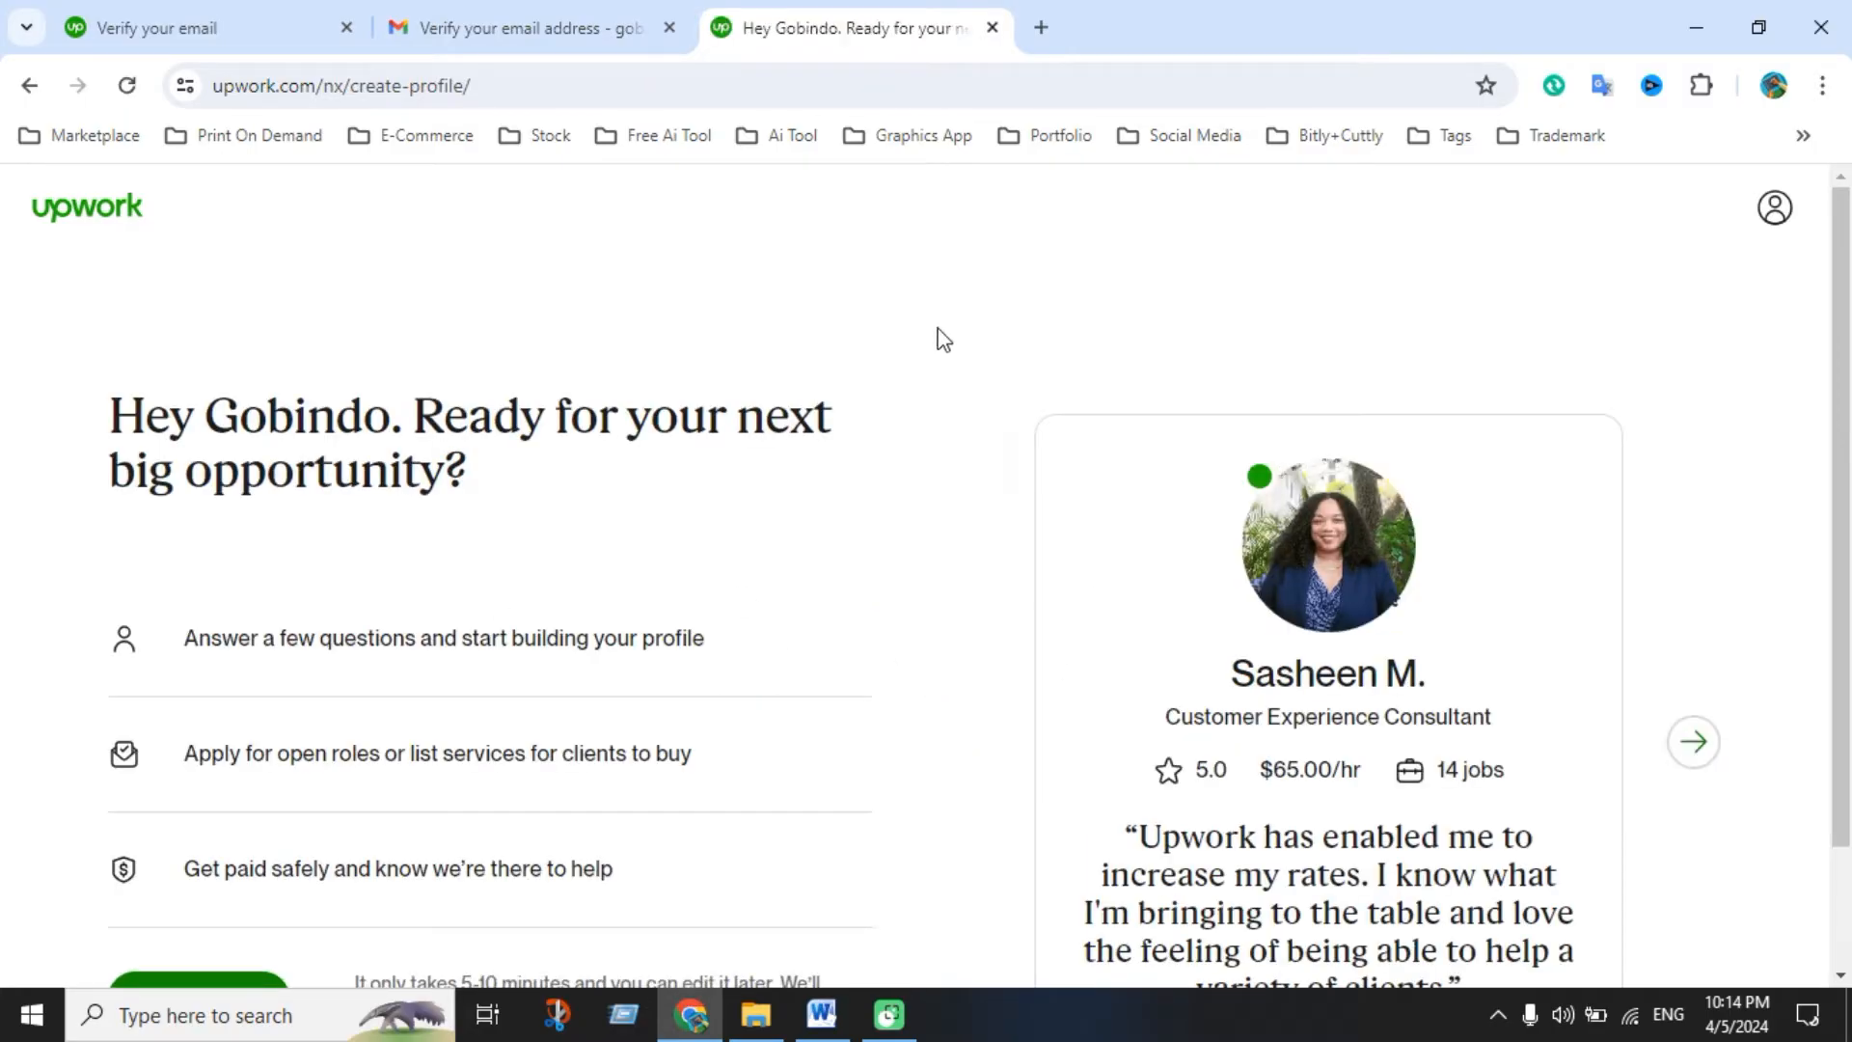
Start the profile questions, answer 'I am an expert', and continue to question 2/3
{"action": "scroll", "coordinate": [666, 570], "scroll_direction": "down", "scroll_amount": 2}
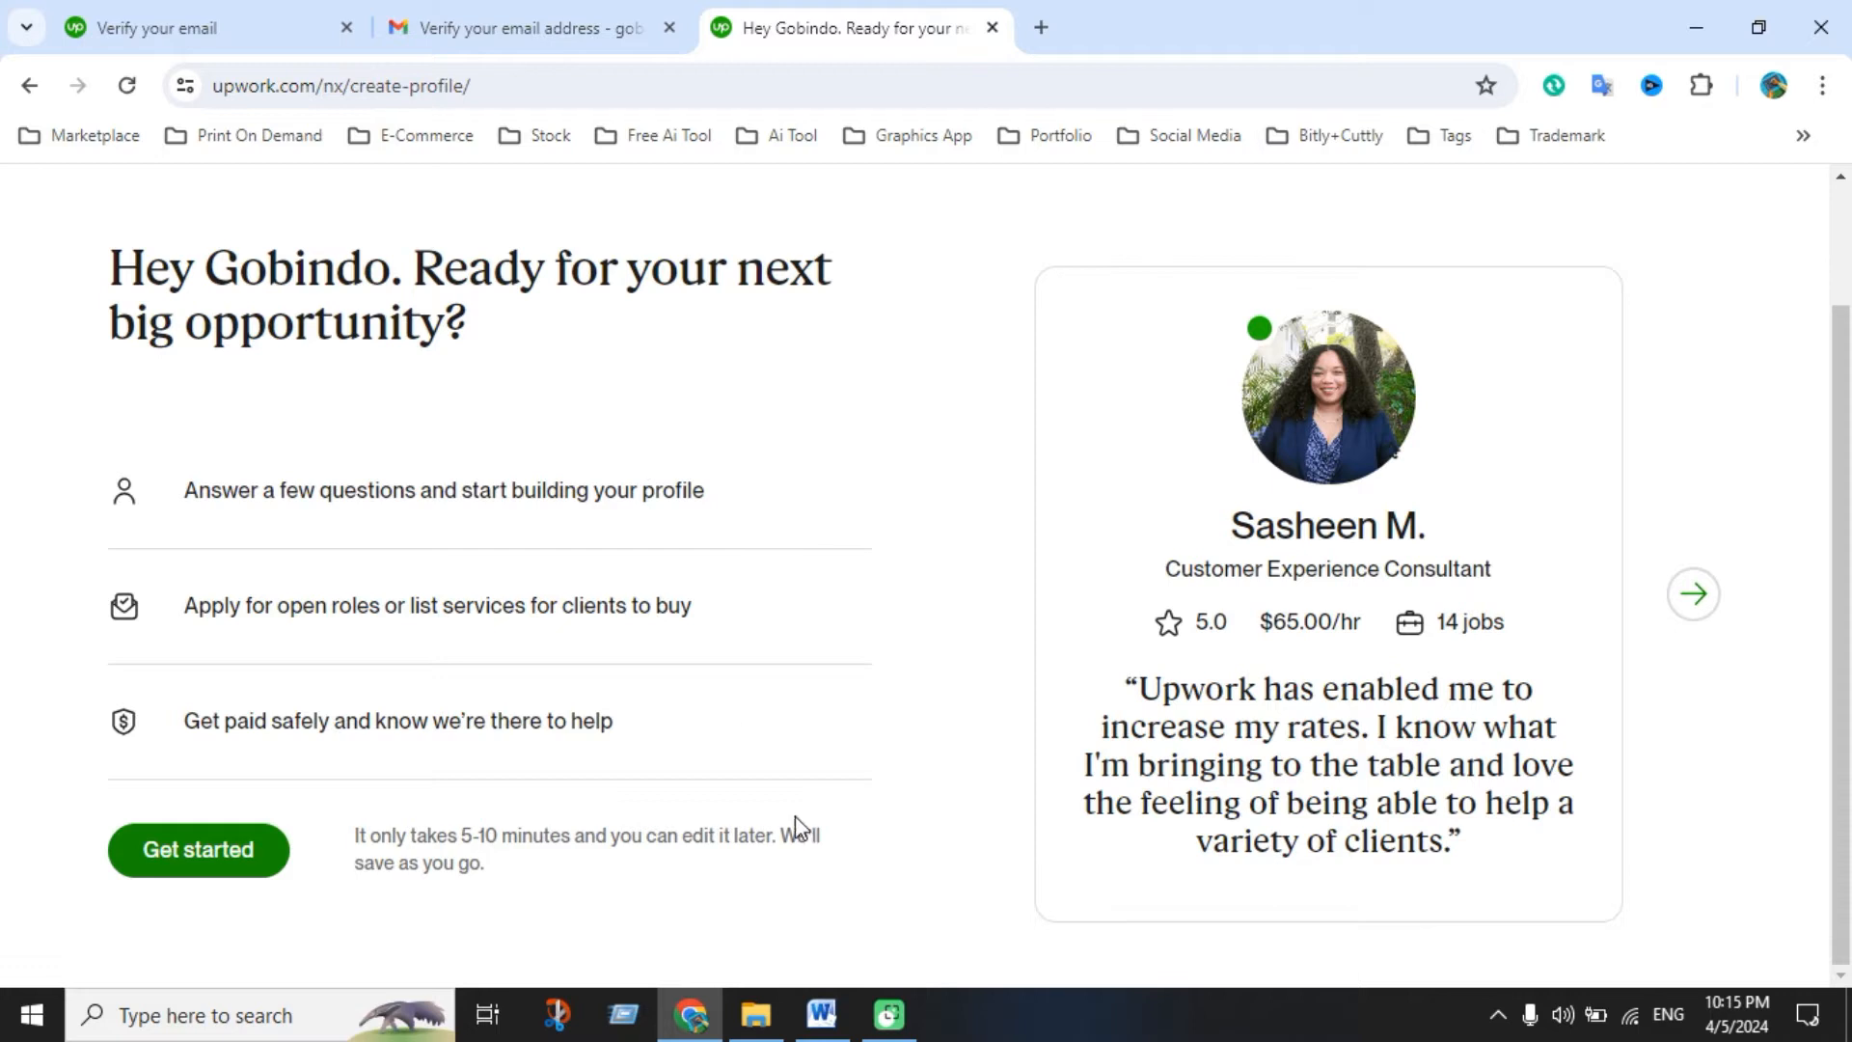
{"action": "left_click", "coordinate": [237, 868]}
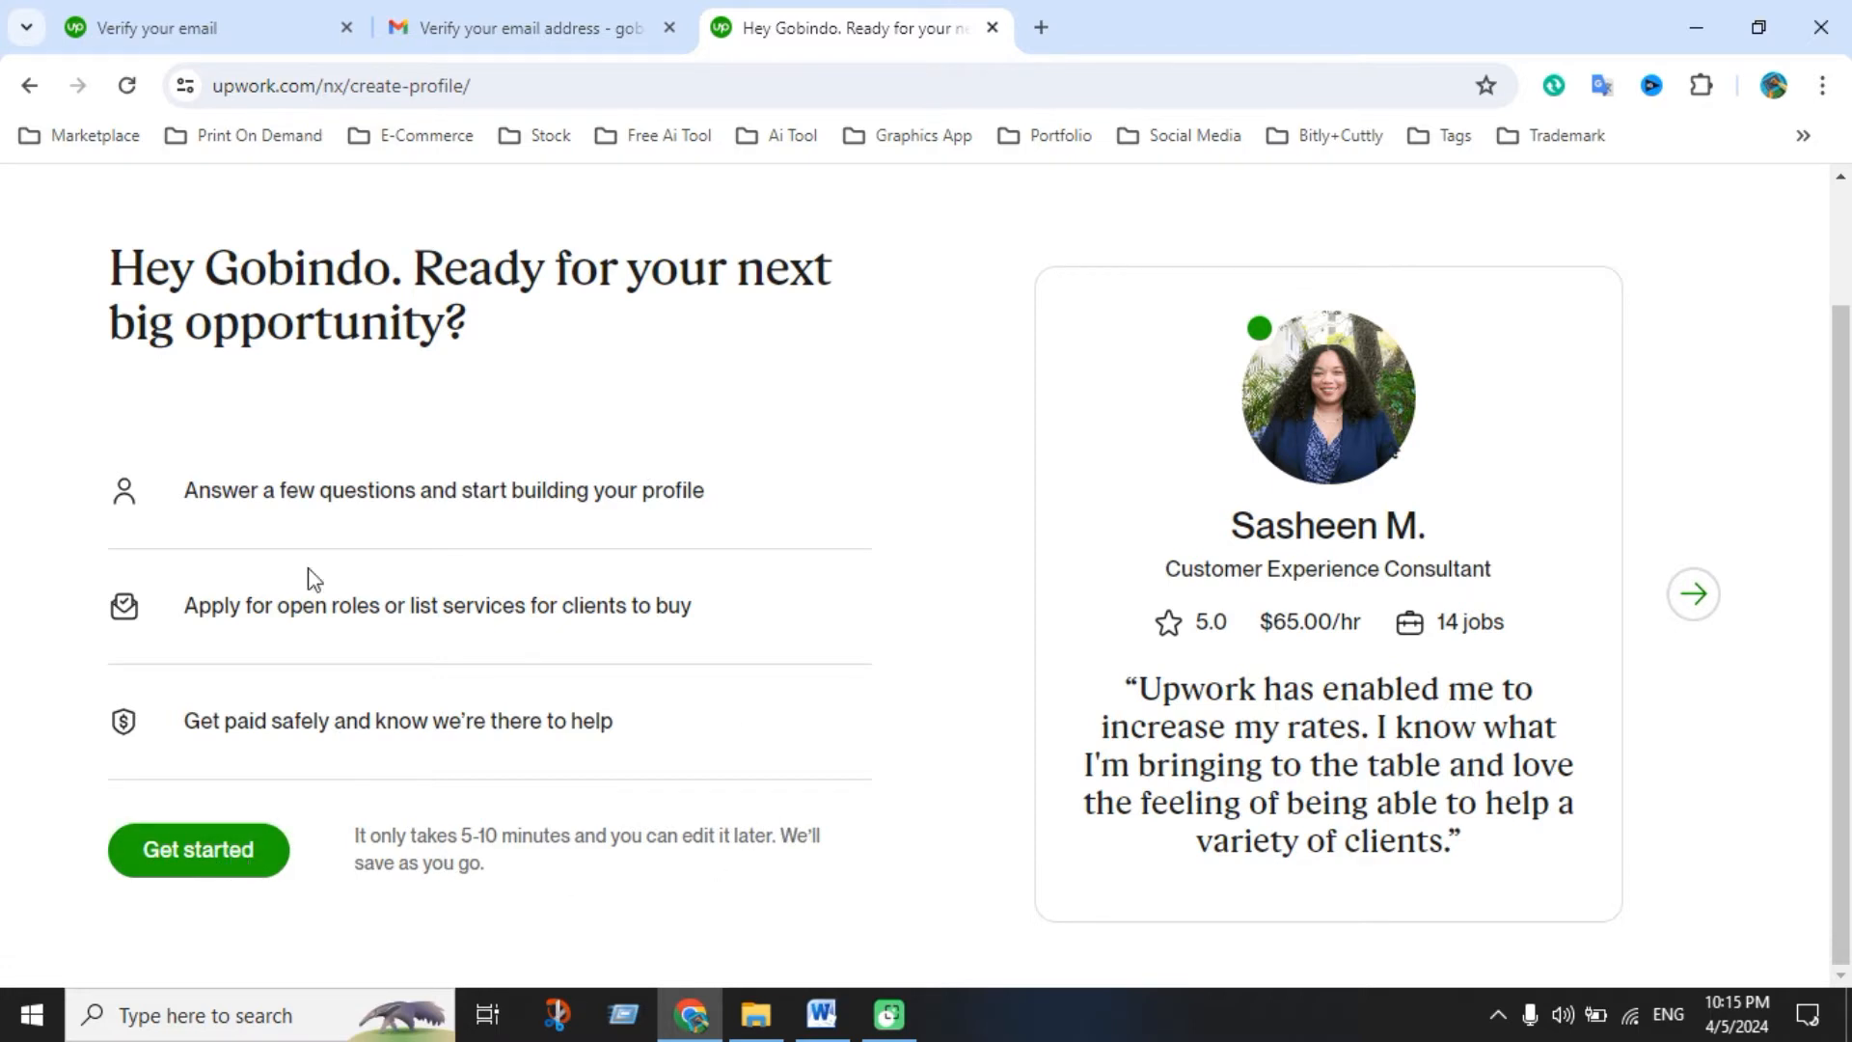
{"action": "left_click", "coordinate": [236, 859]}
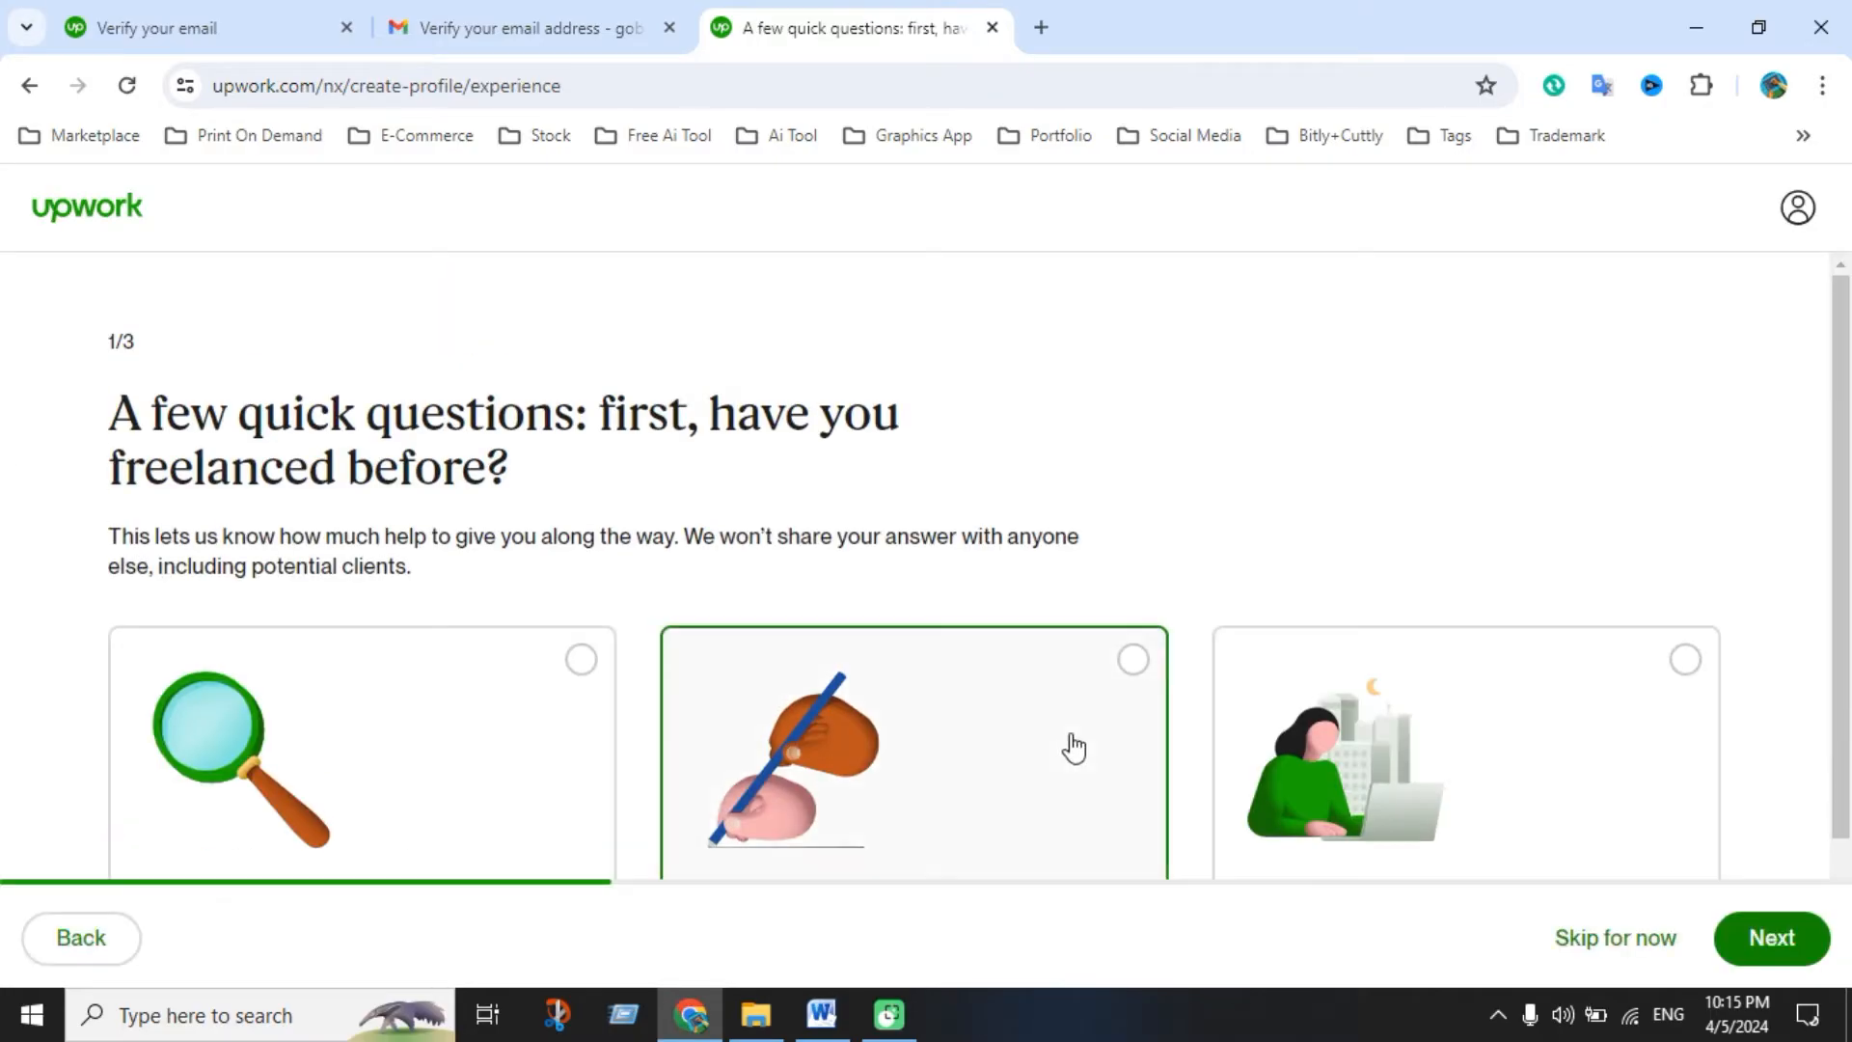
{"action": "scroll", "coordinate": [919, 720], "scroll_direction": "down", "scroll_amount": 1}
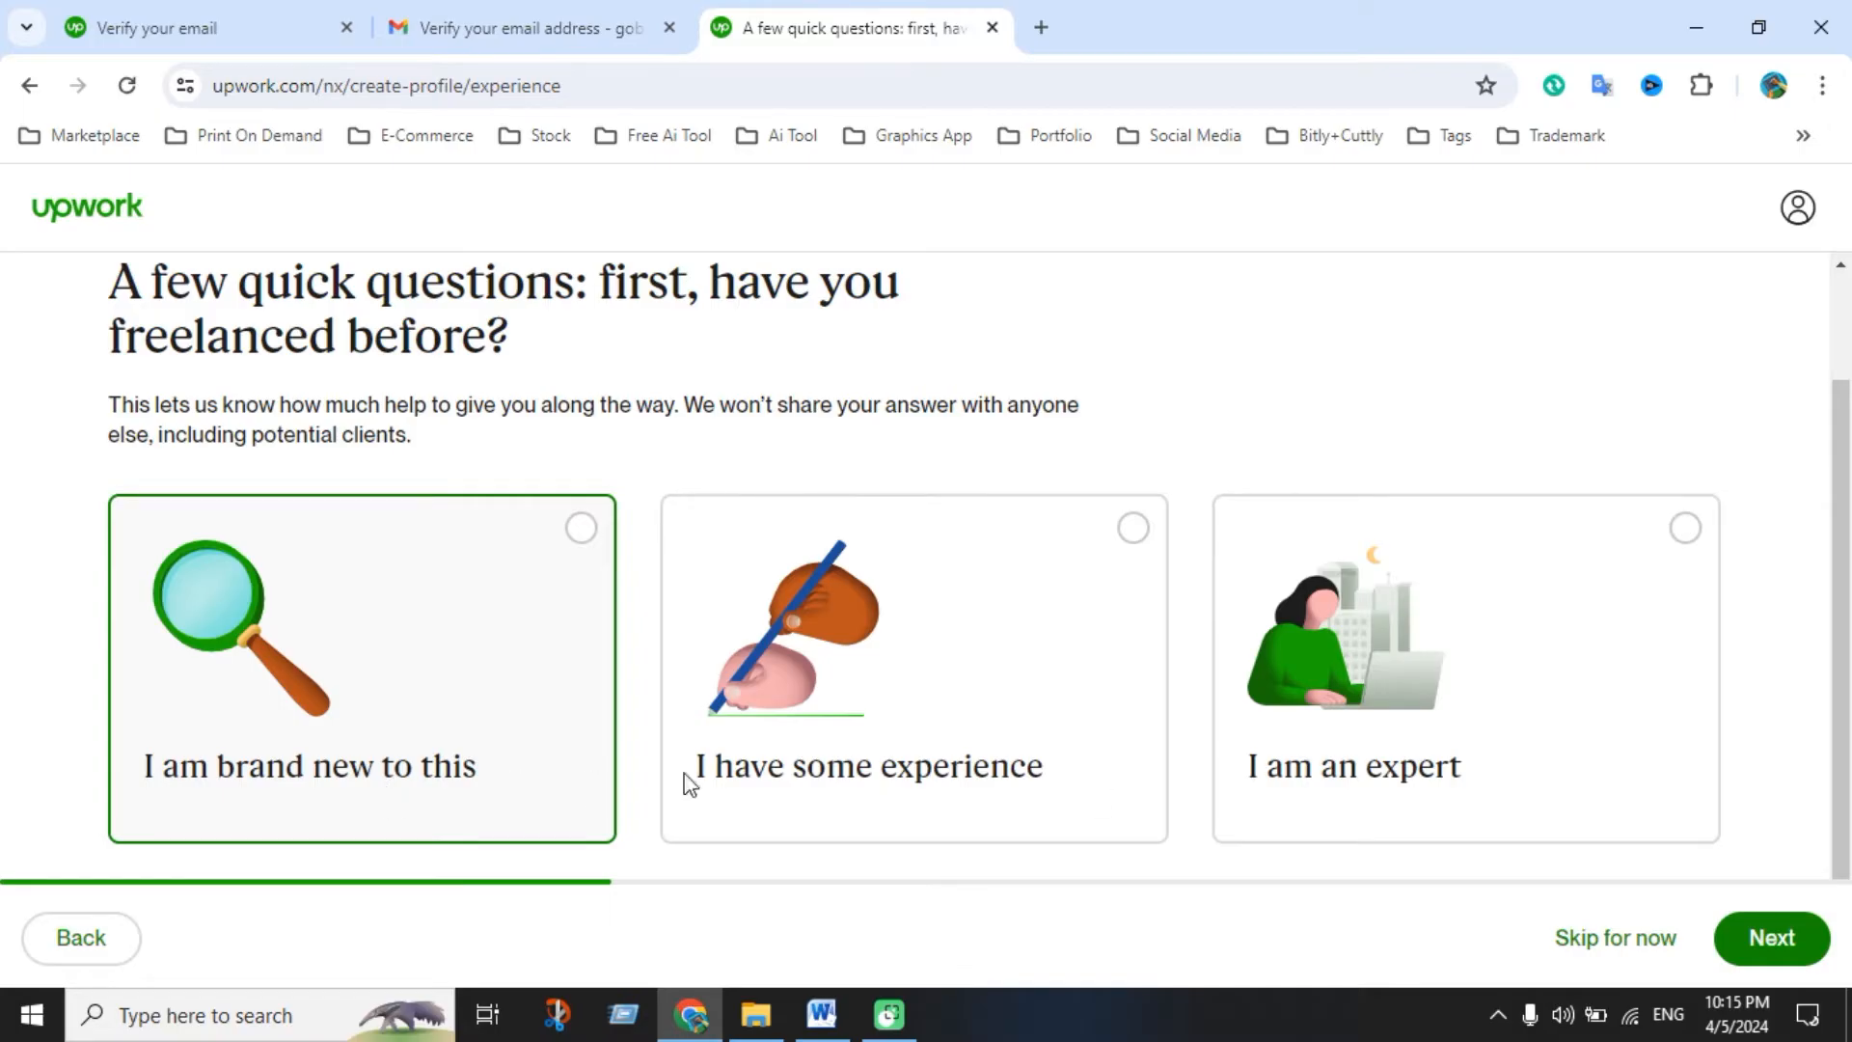
{"action": "left_click", "coordinate": [1690, 539]}
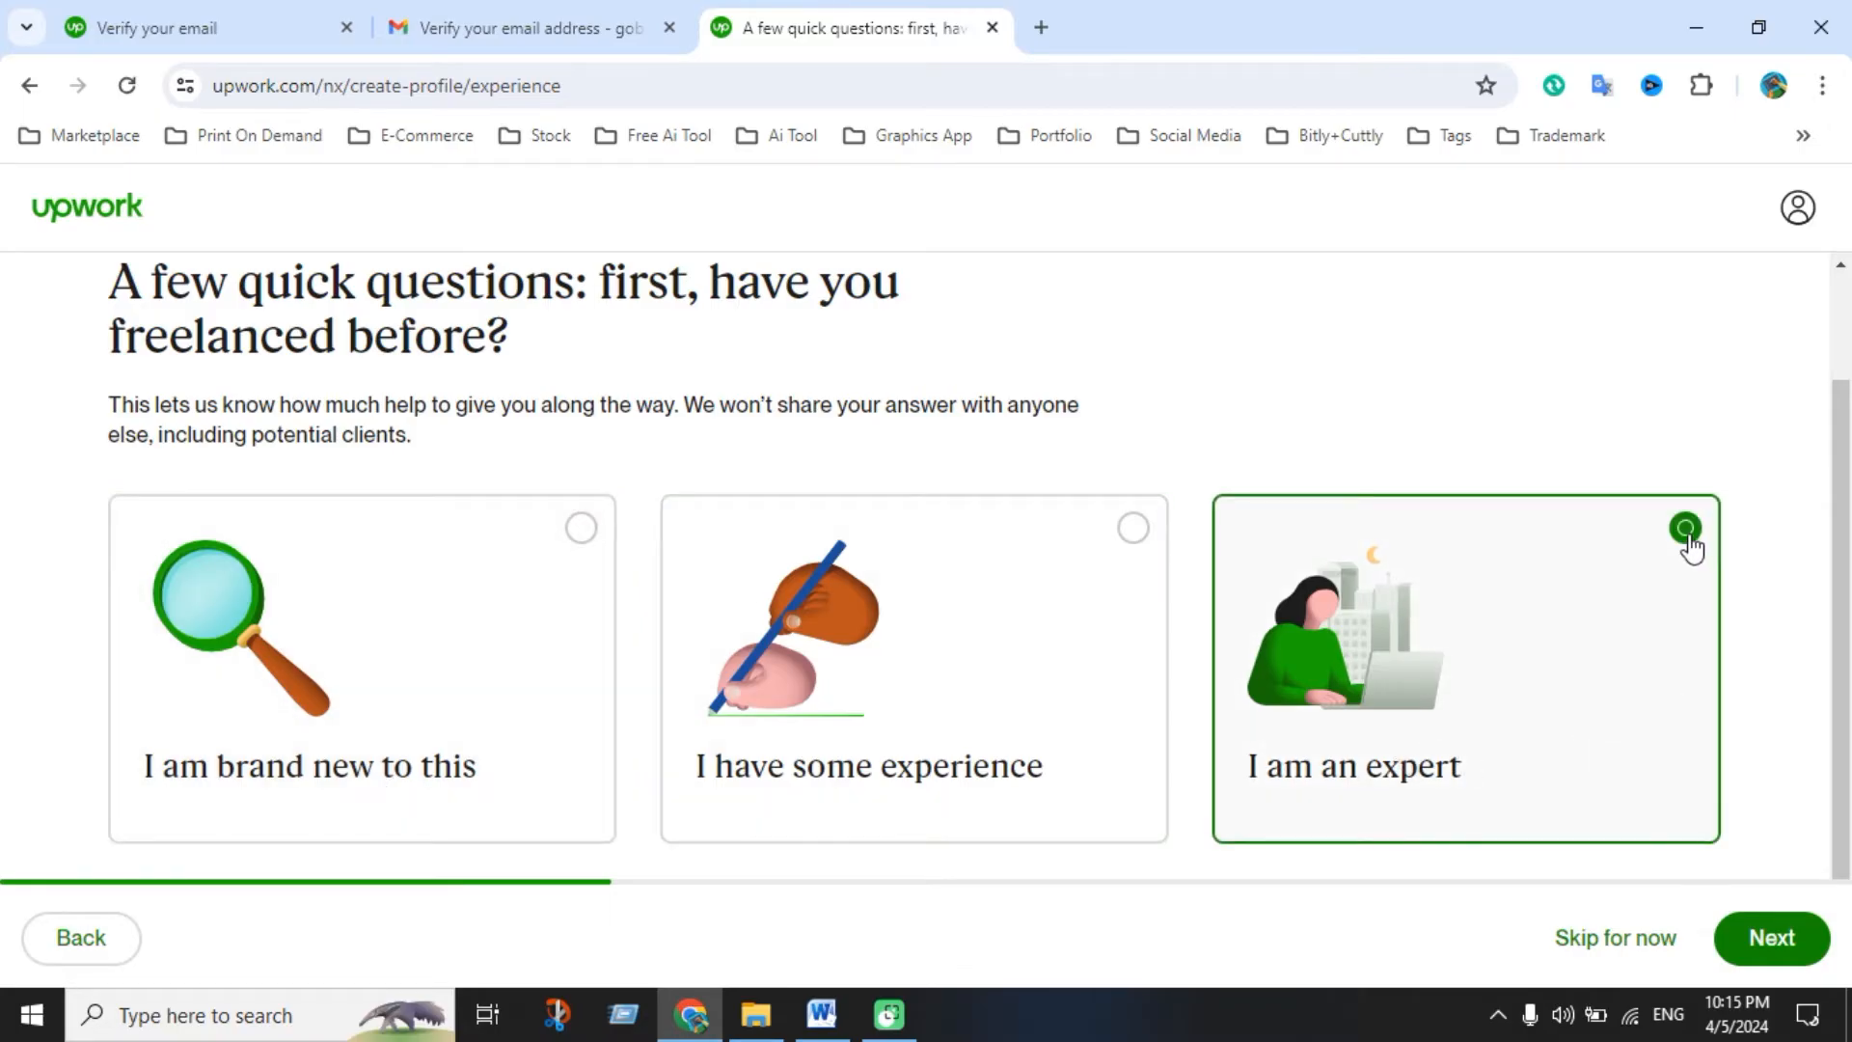
{"action": "scroll", "coordinate": [1551, 858], "scroll_direction": "up", "scroll_amount": 2}
{"action": "scroll", "coordinate": [1551, 859], "scroll_direction": "down", "scroll_amount": 2}
{"action": "left_click", "coordinate": [1769, 937]}
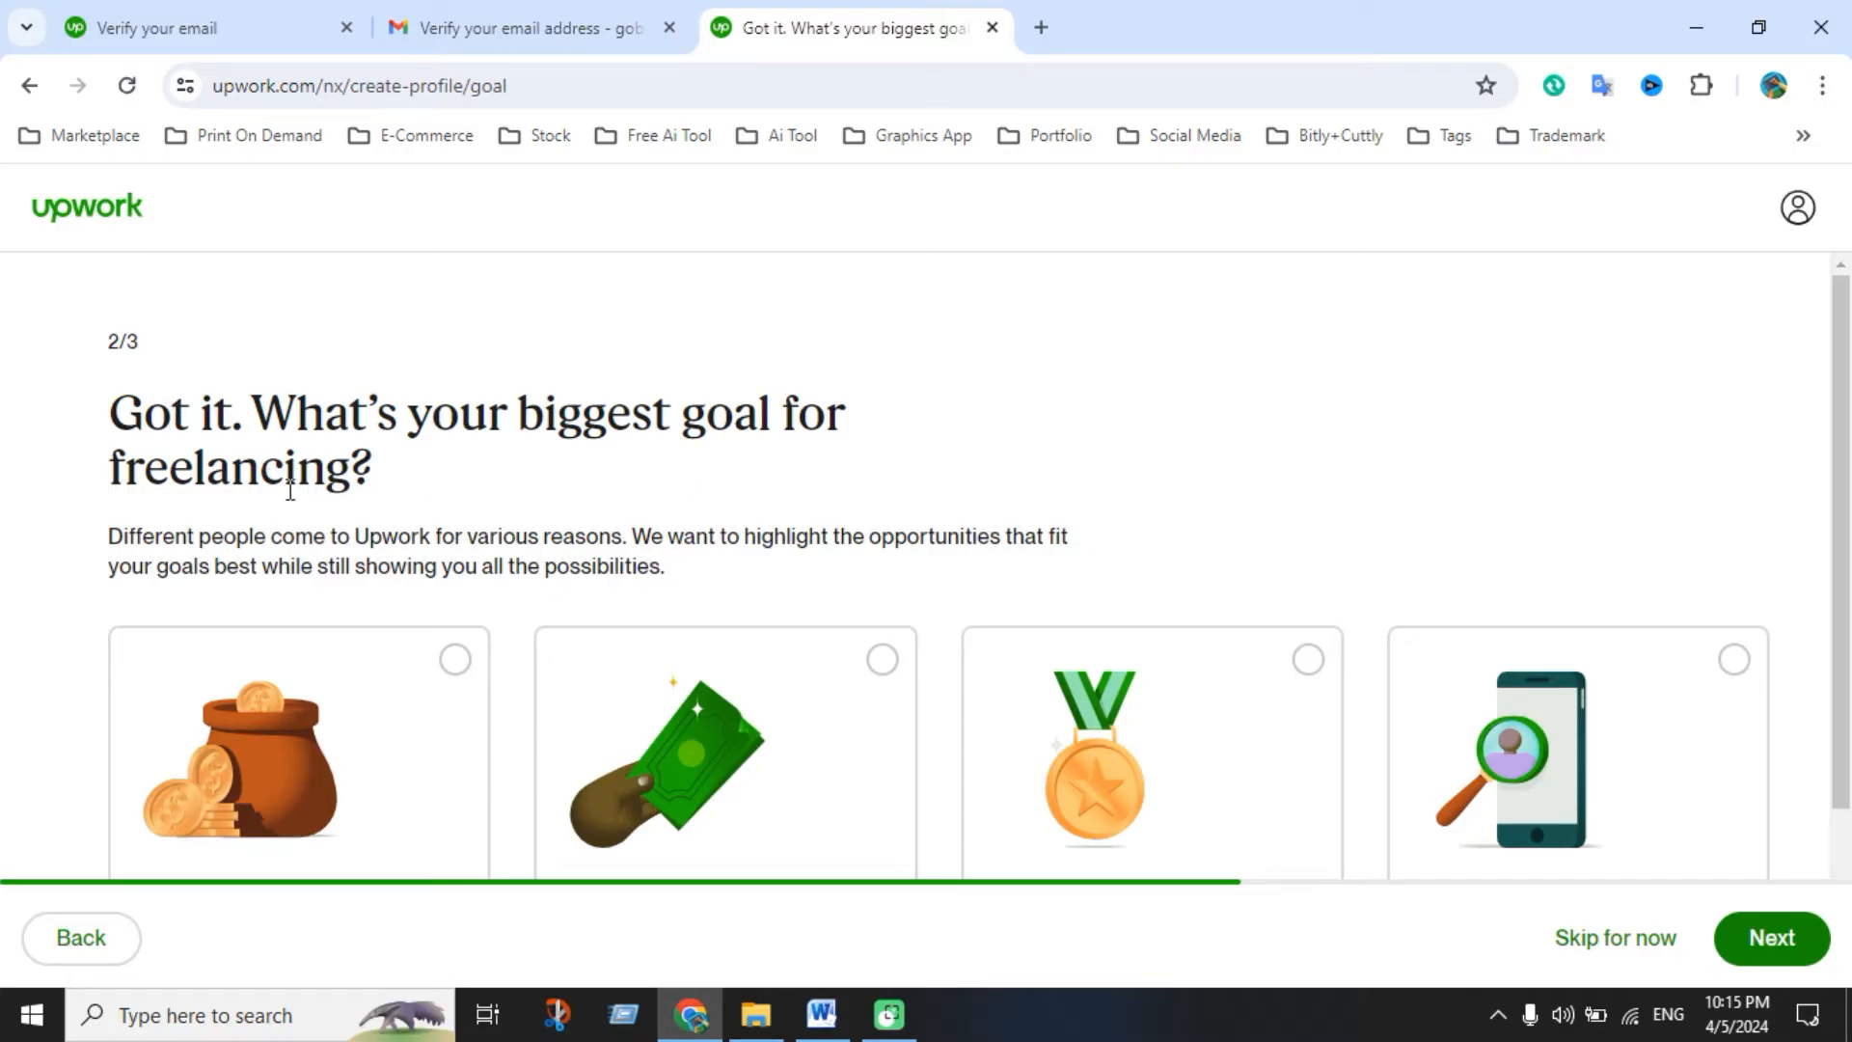
Choose 'To make money on the side' as the biggest freelancing goal
{"action": "scroll", "coordinate": [557, 509], "scroll_direction": "down", "scroll_amount": 2}
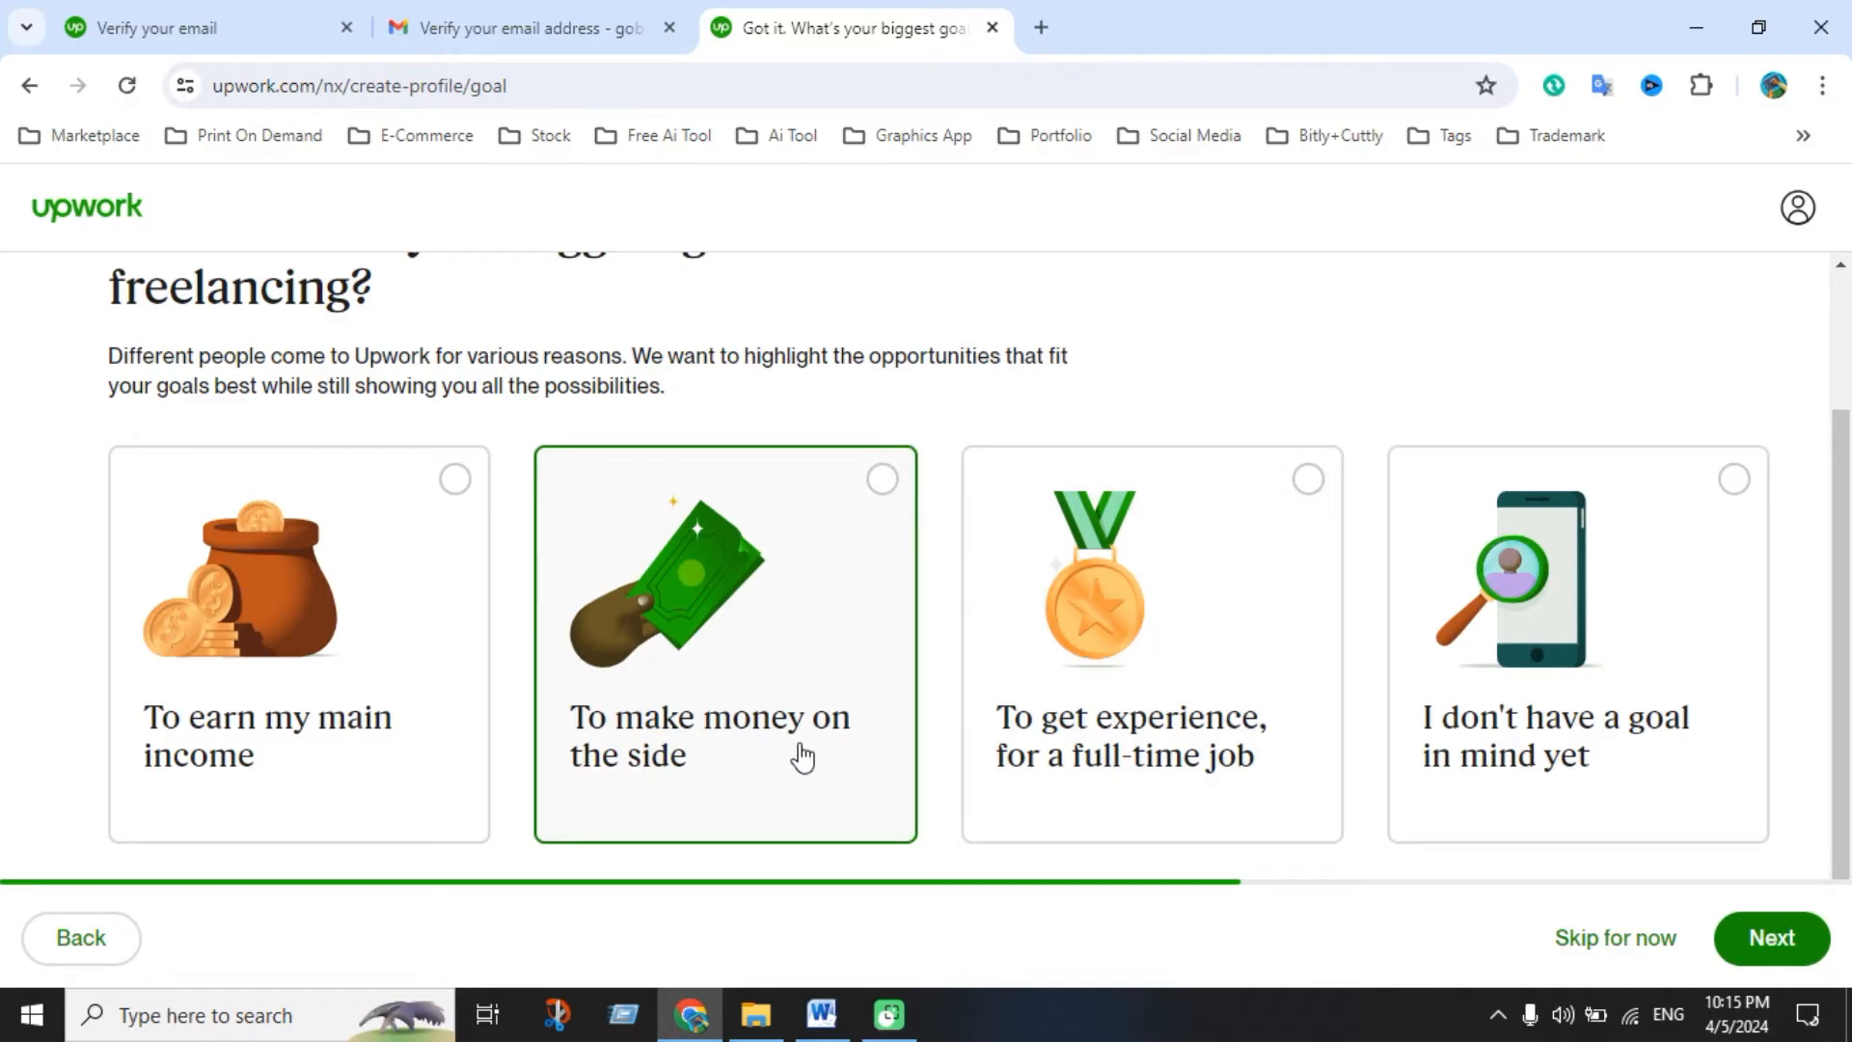
{"action": "left_click", "coordinate": [802, 663]}
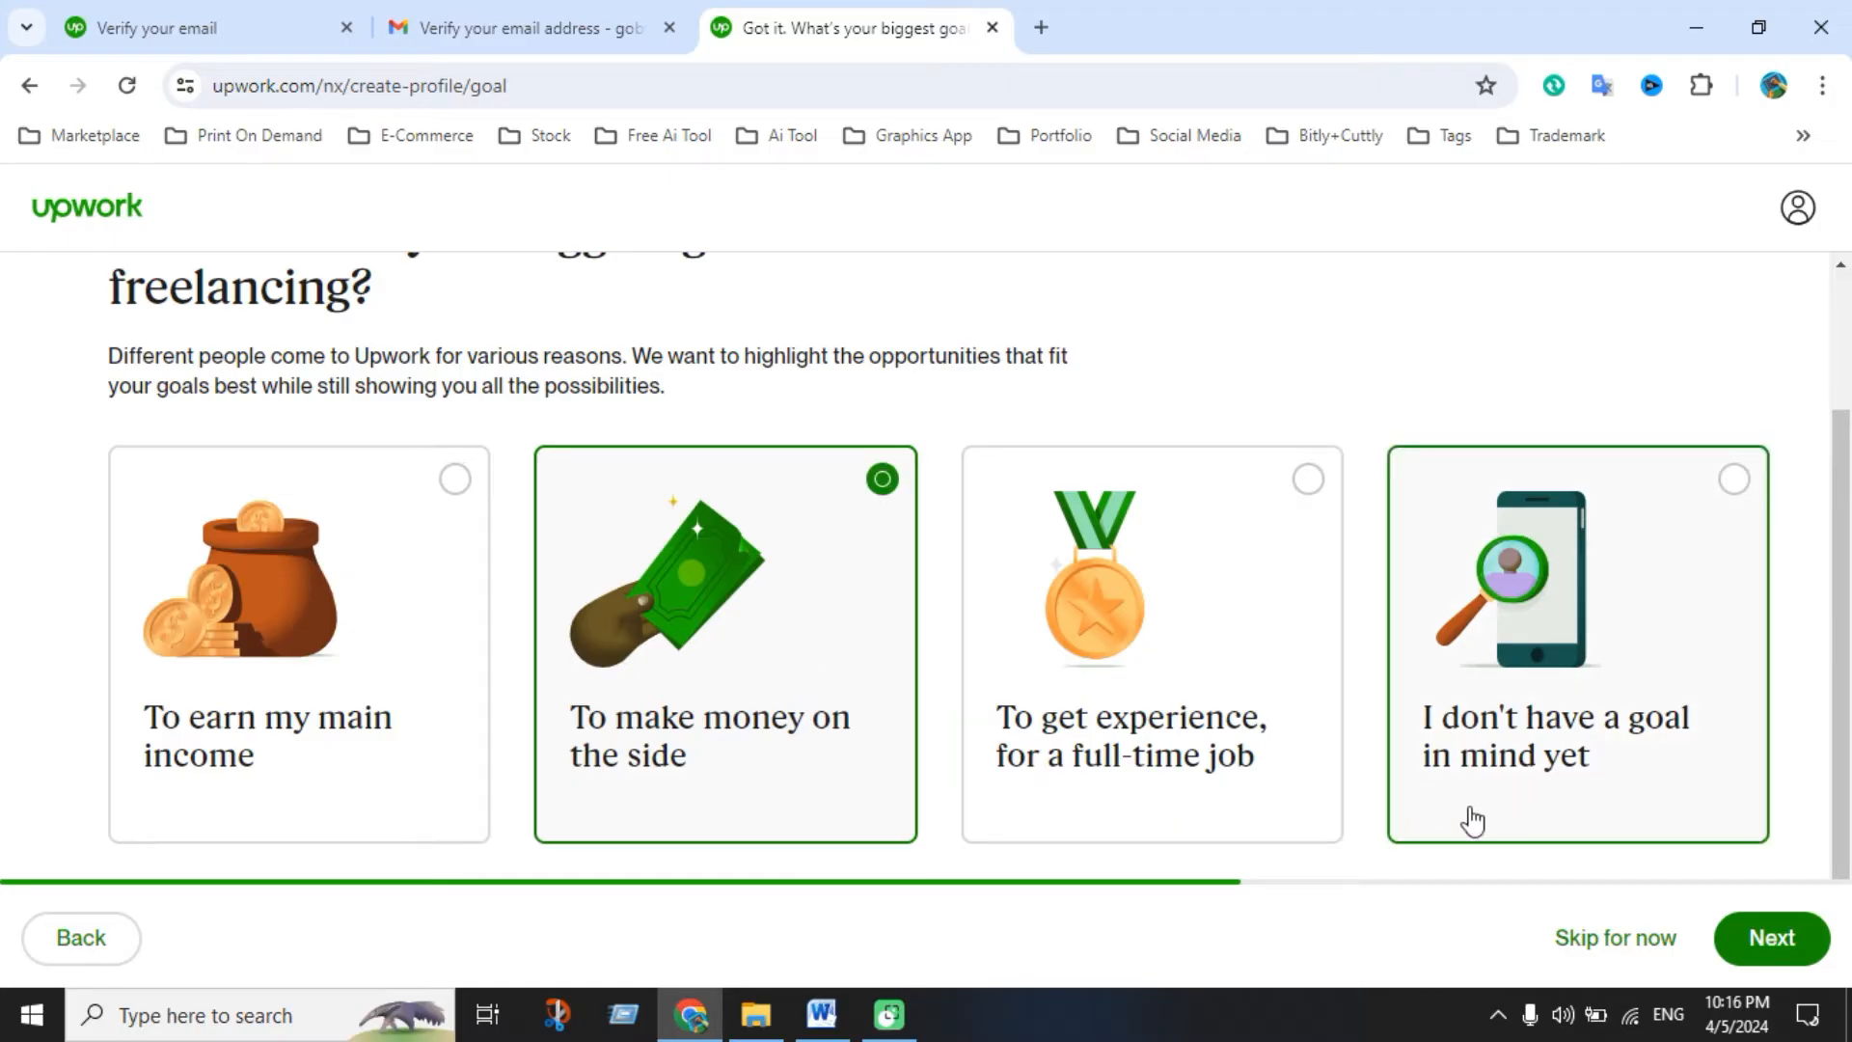
{"action": "left_click", "coordinate": [1768, 937]}
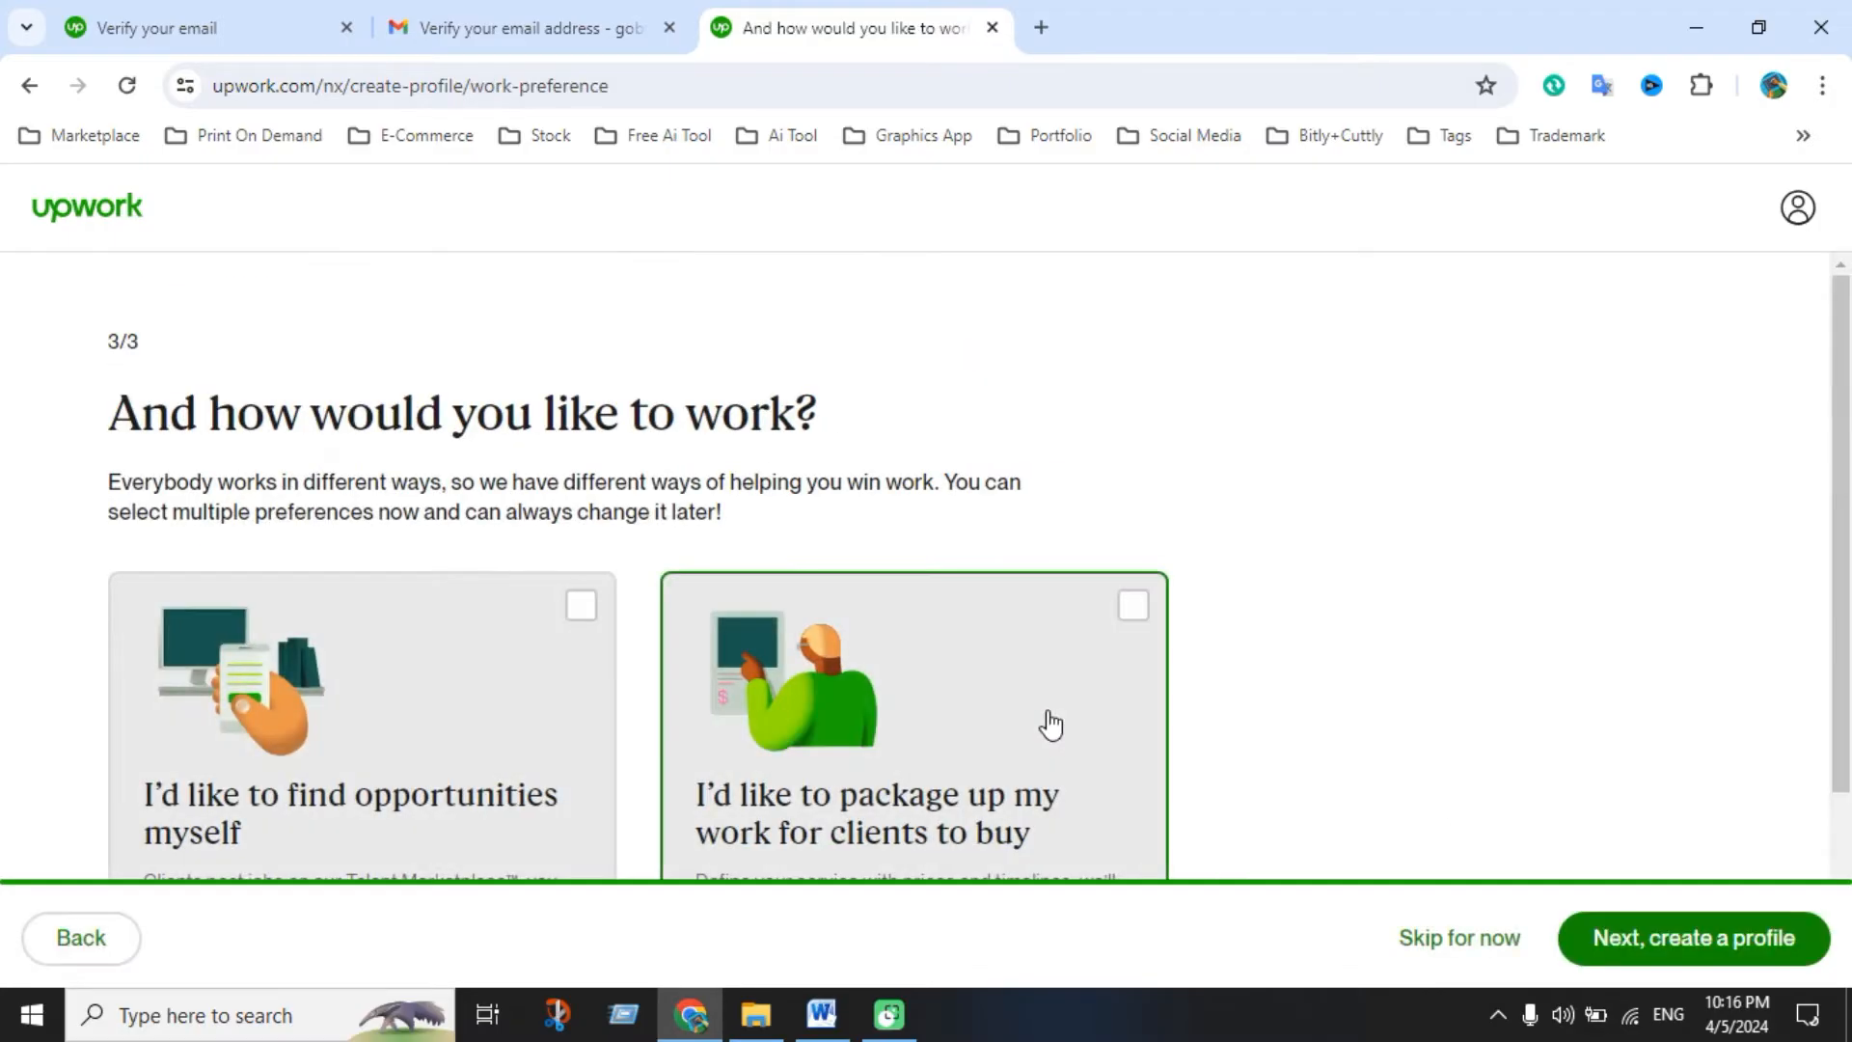
Select finding opportunities yourself plus contract-to-hire, then proceed to profile creation
{"action": "scroll", "coordinate": [1050, 724], "scroll_direction": "down", "scroll_amount": 1}
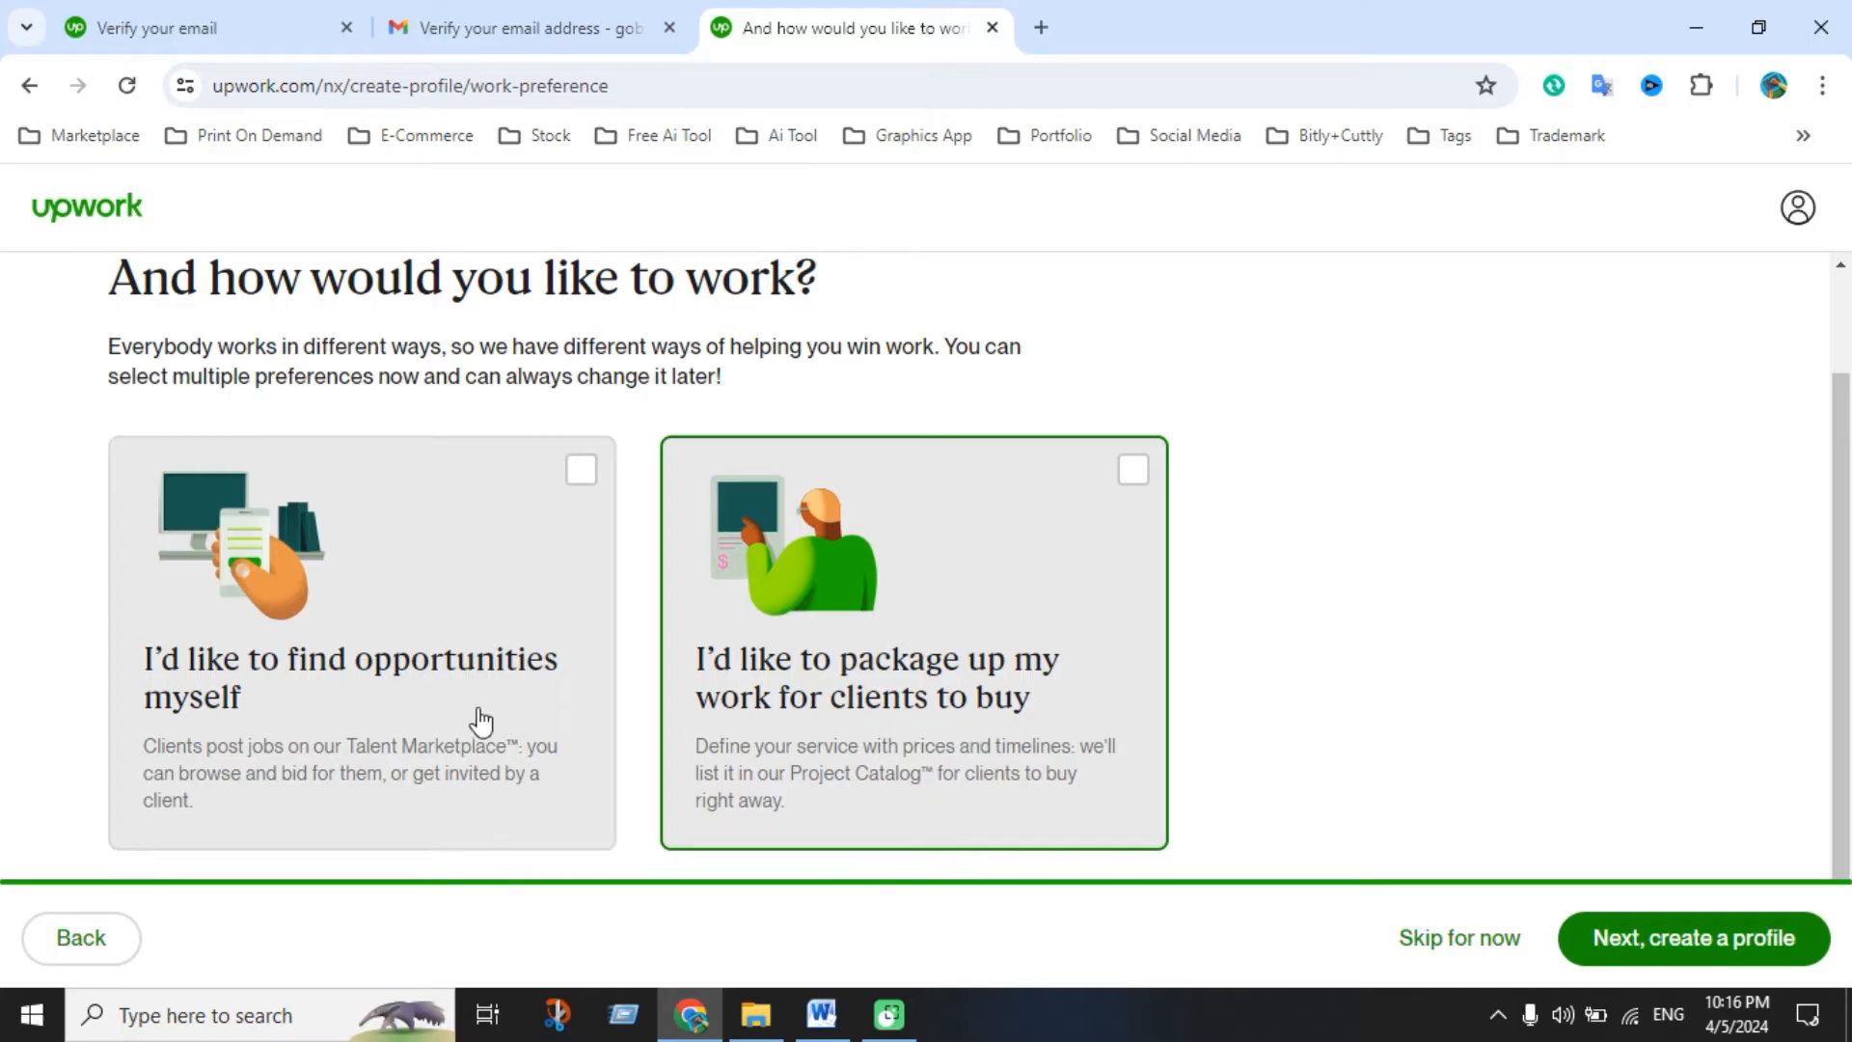
{"action": "left_click", "coordinate": [577, 479]}
{"action": "scroll", "coordinate": [926, 675], "scroll_direction": "down", "scroll_amount": 2}
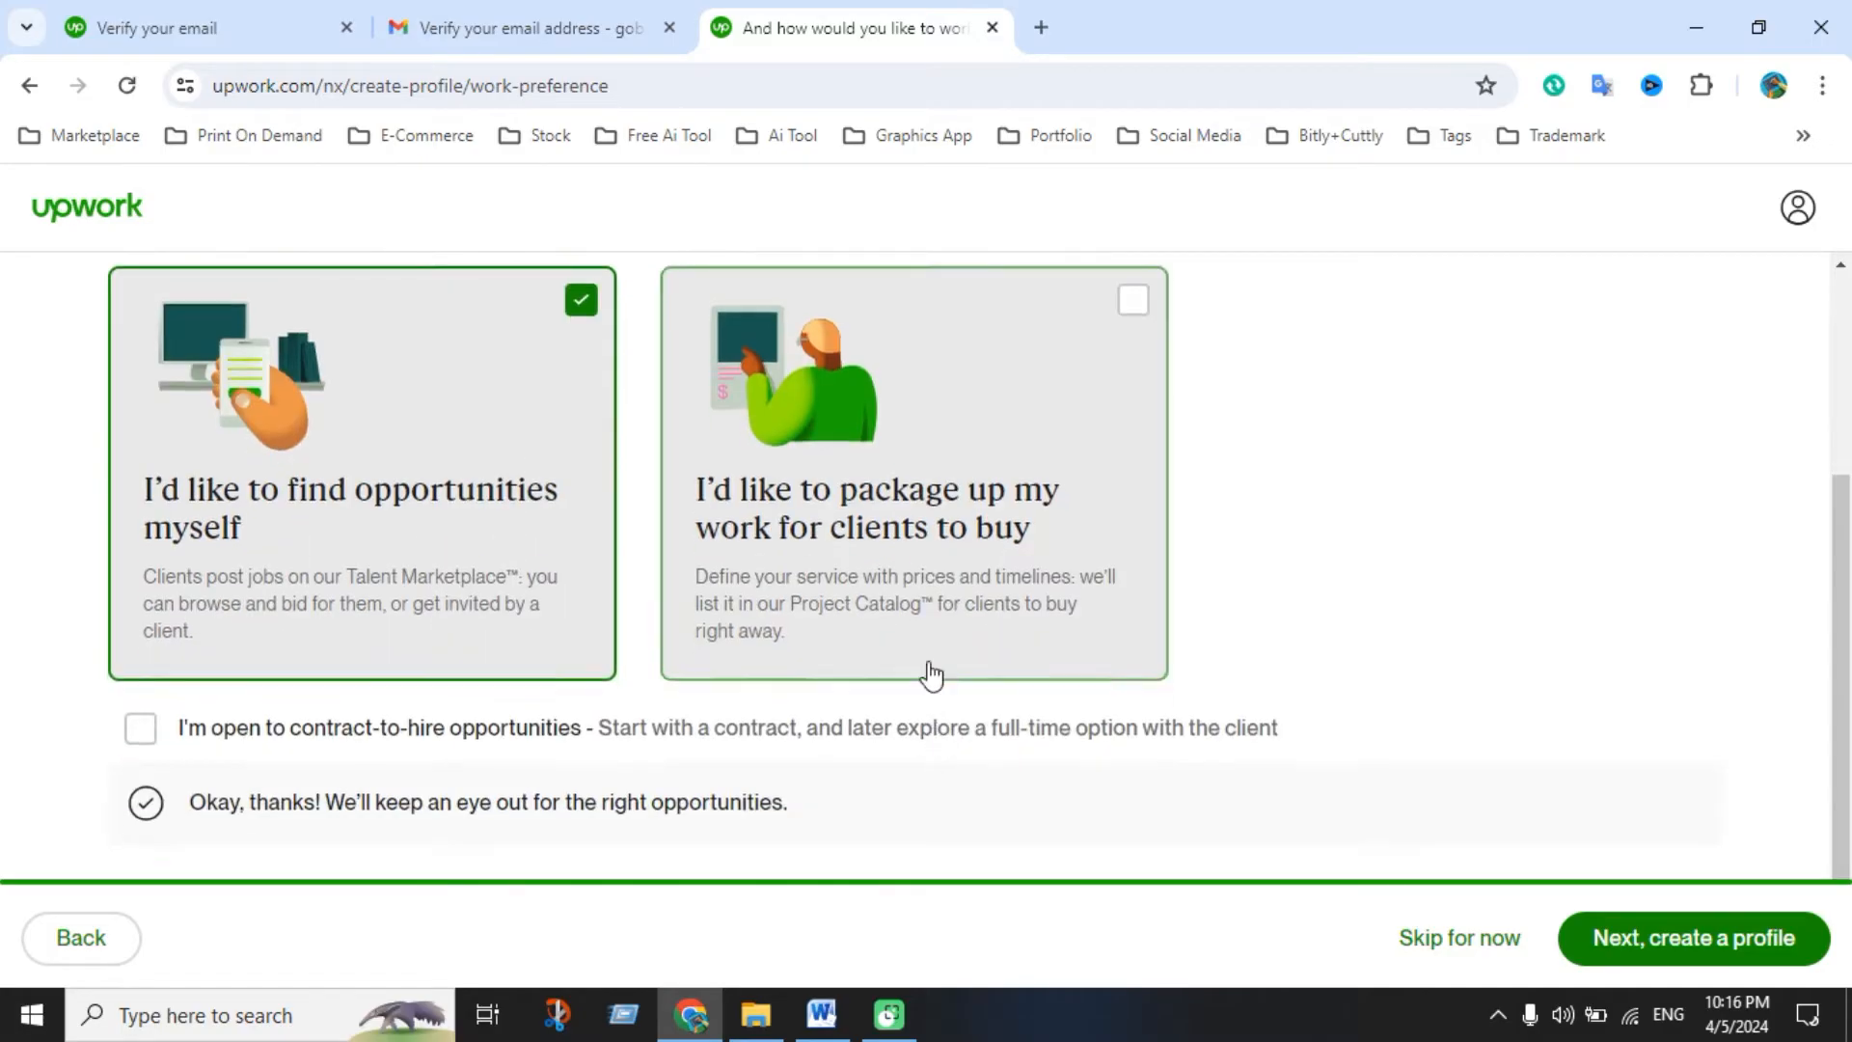
{"action": "left_click", "coordinate": [143, 733]}
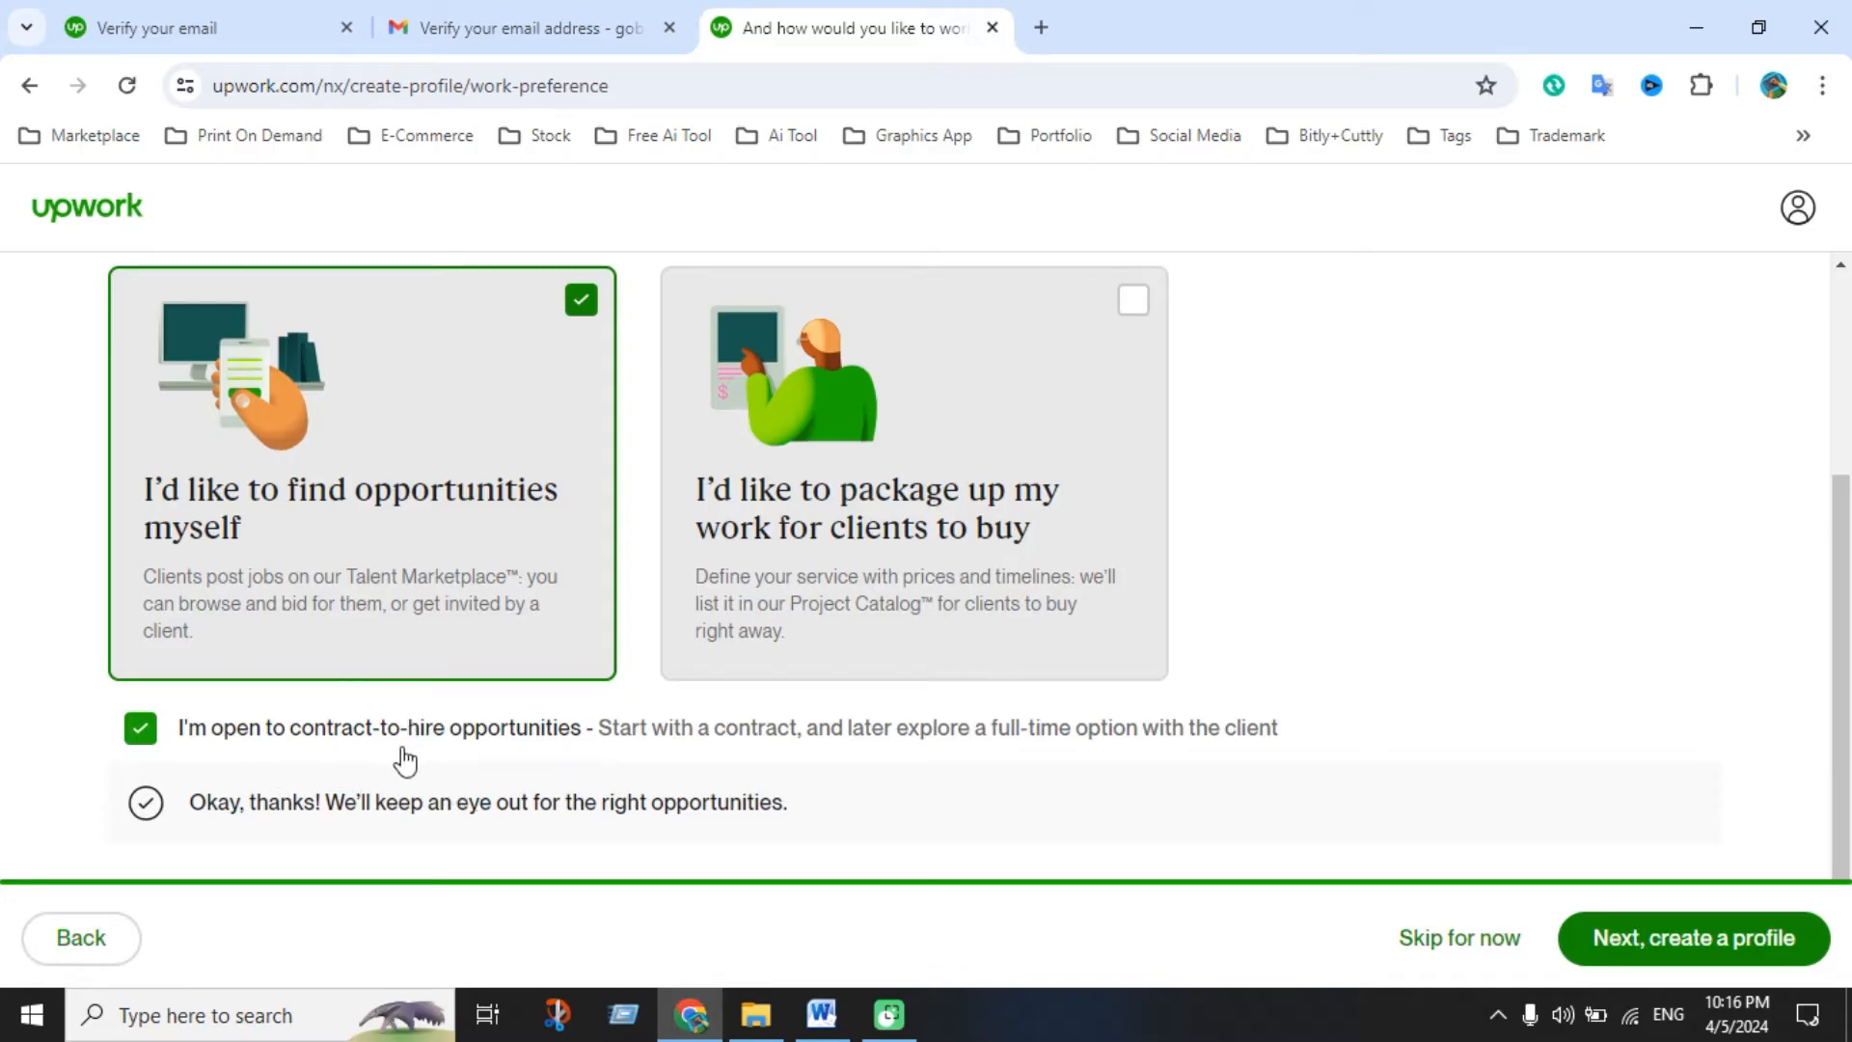
{"action": "left_click", "coordinate": [1624, 928]}
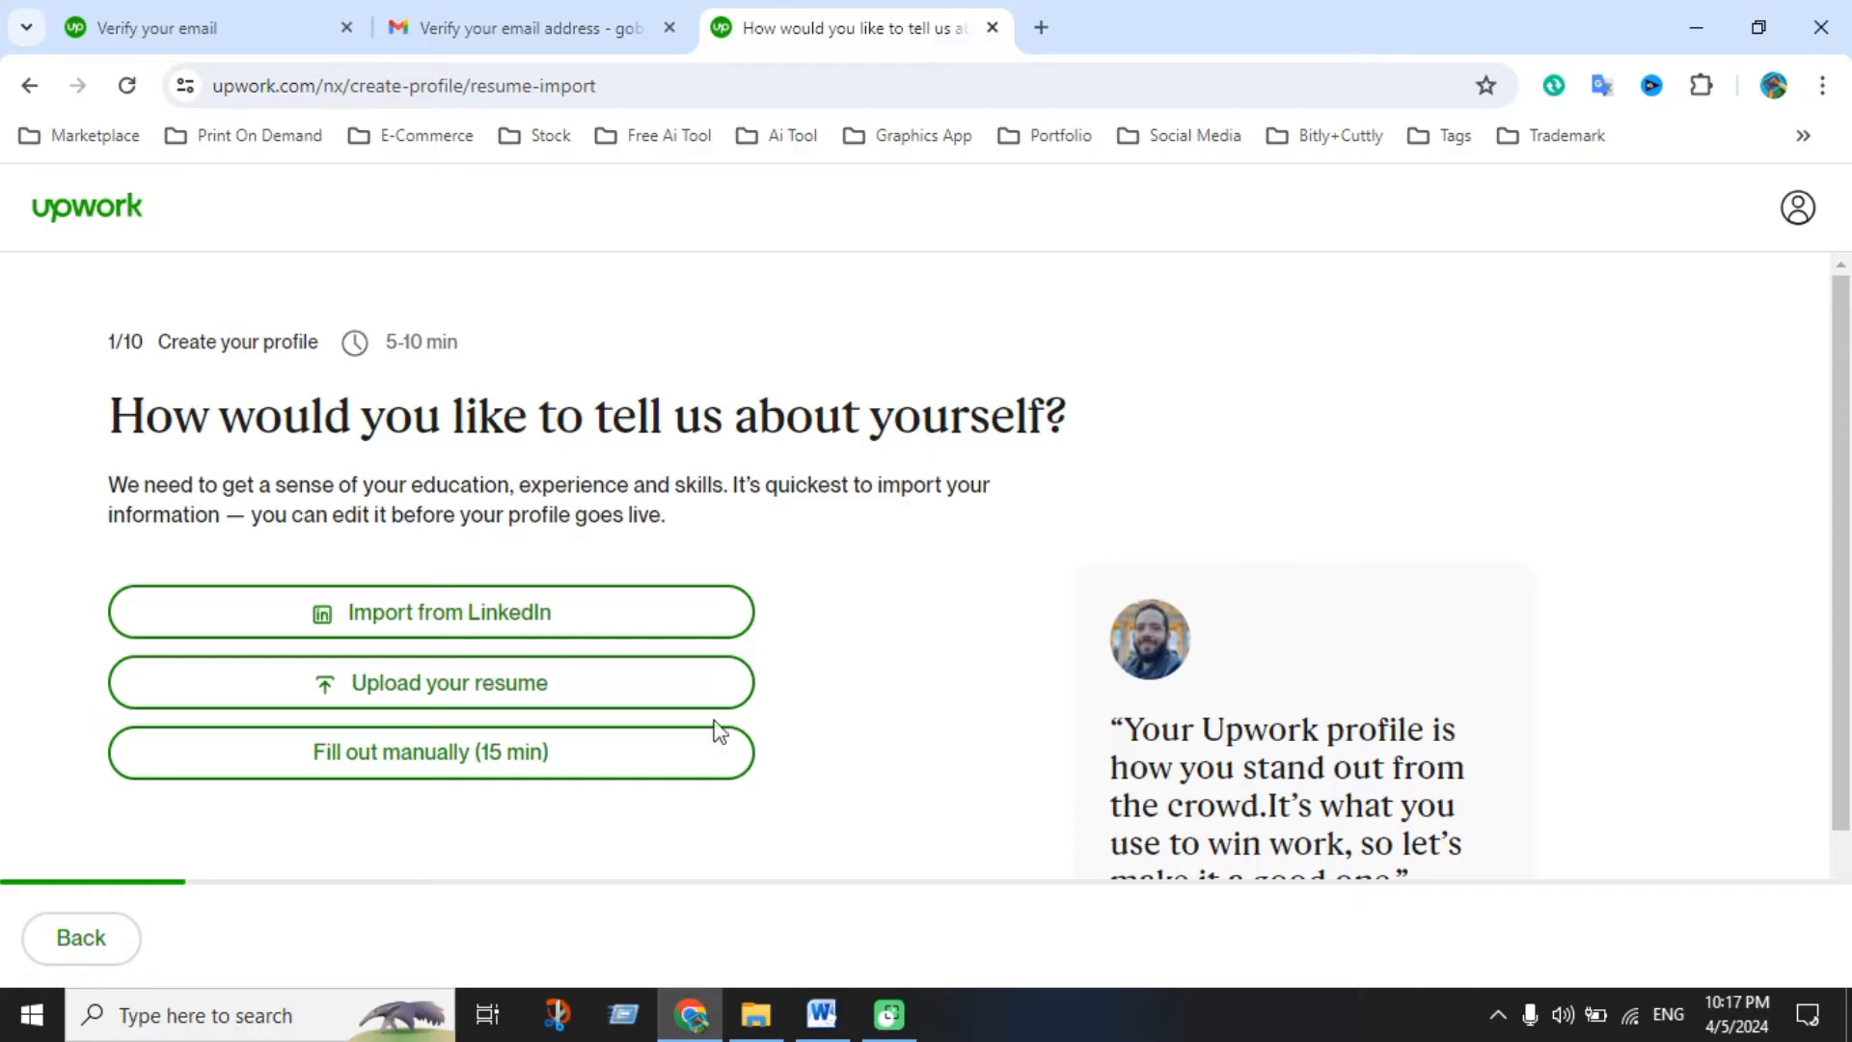
Choose 'Fill out manually (15 min)' and bring up Personal Information.docx in Word
{"action": "scroll", "coordinate": [715, 732], "scroll_direction": "down", "scroll_amount": 2}
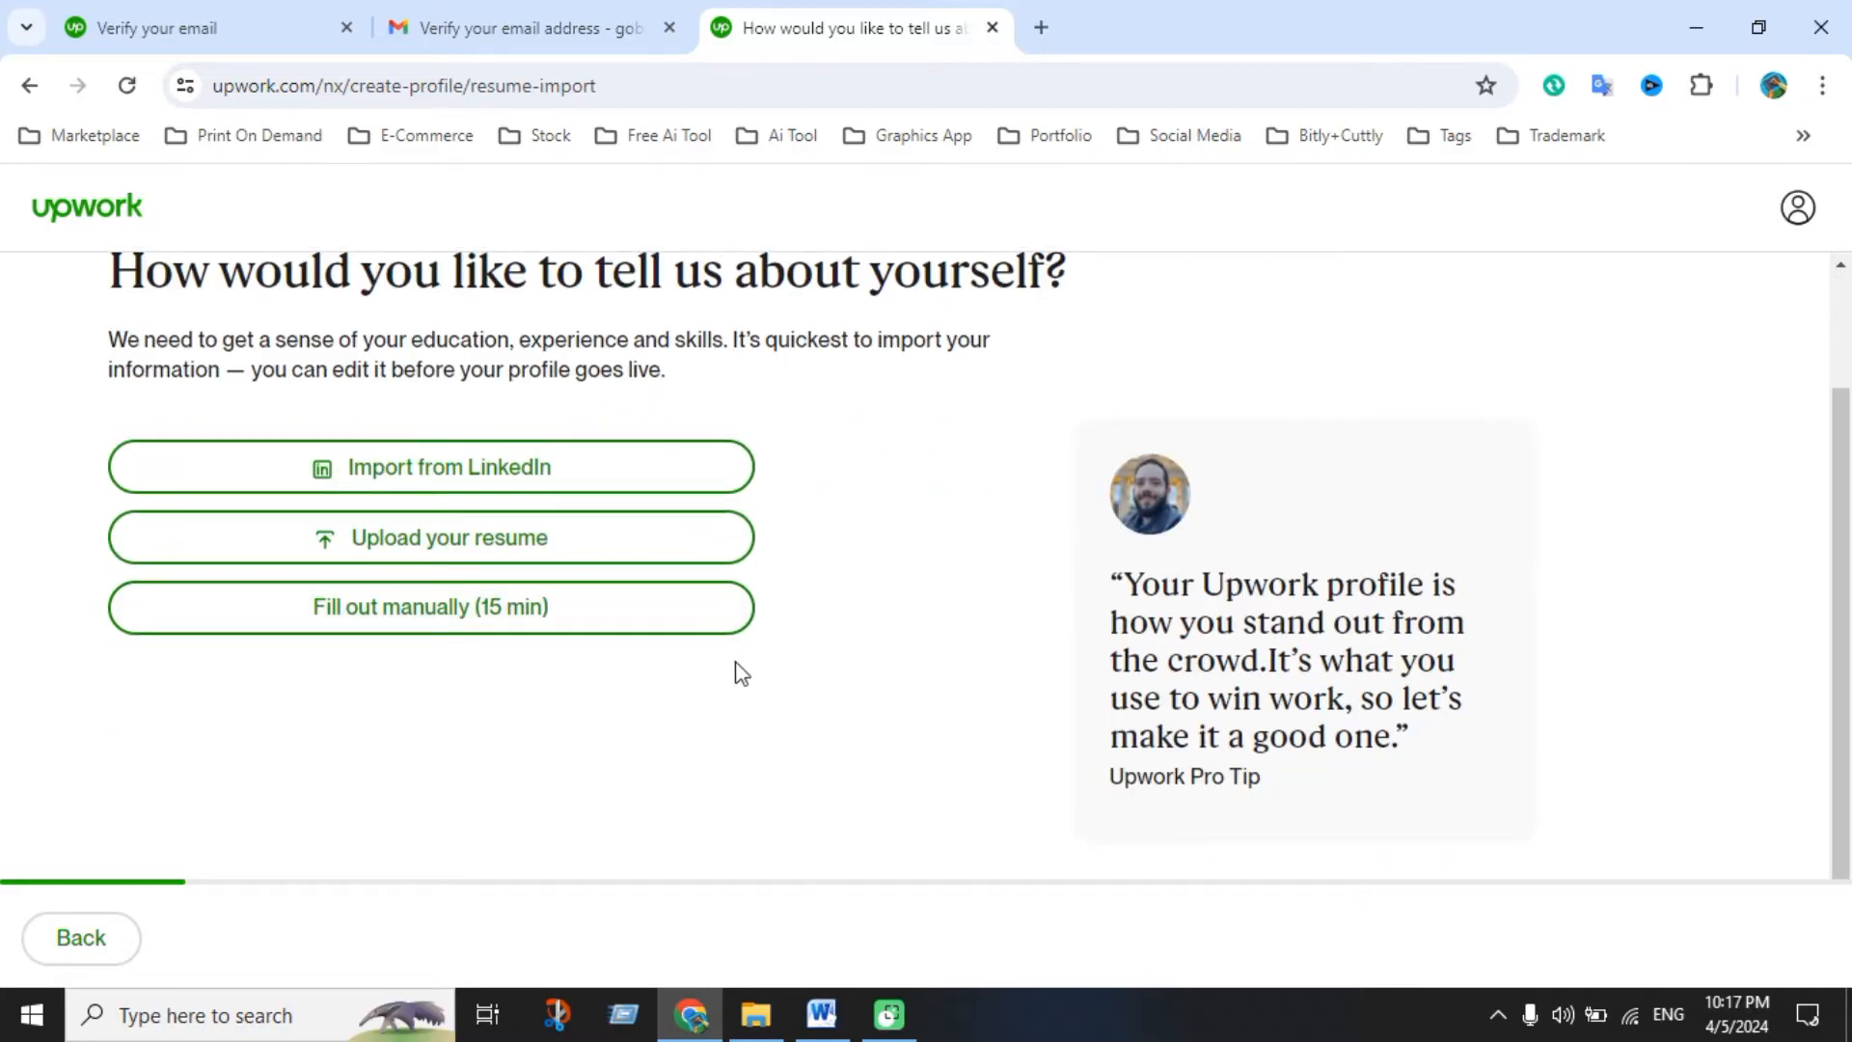
{"action": "scroll", "coordinate": [735, 669], "scroll_direction": "up", "scroll_amount": 2}
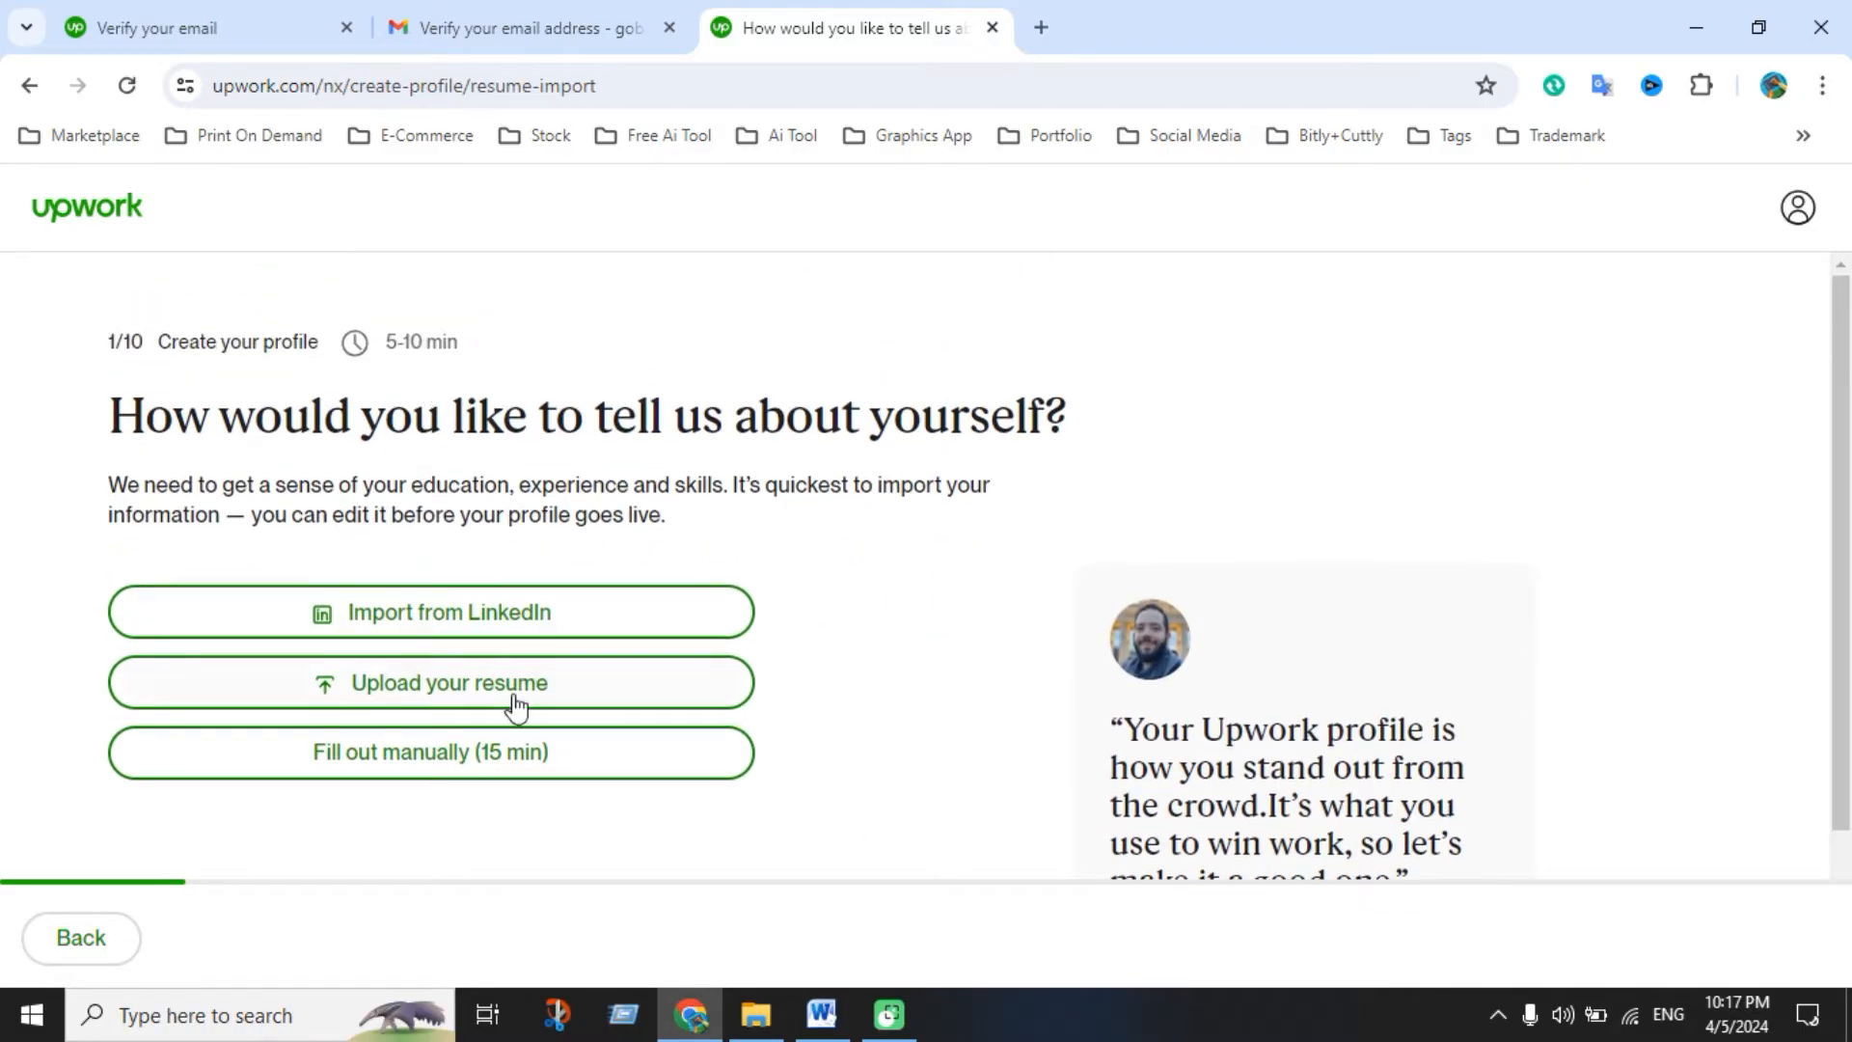
{"action": "scroll", "coordinate": [695, 767], "scroll_direction": "down", "scroll_amount": 2}
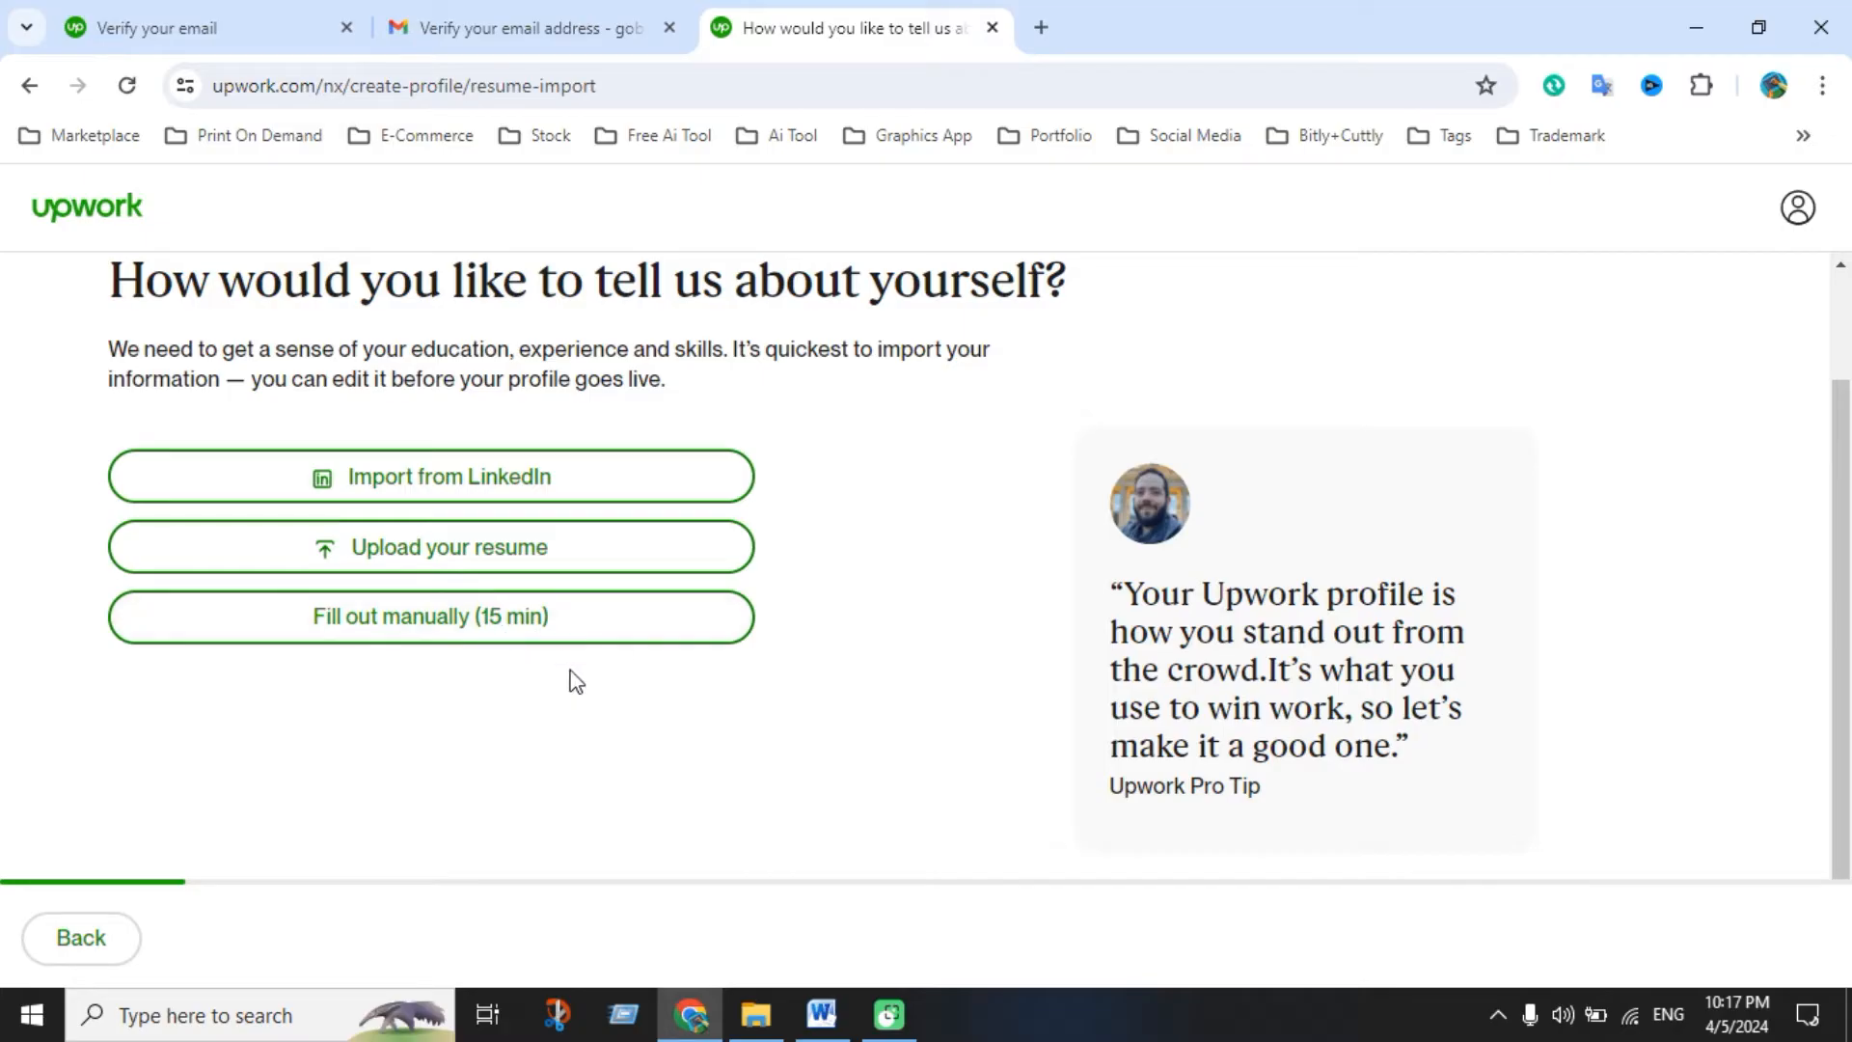
{"action": "left_click", "coordinate": [485, 635]}
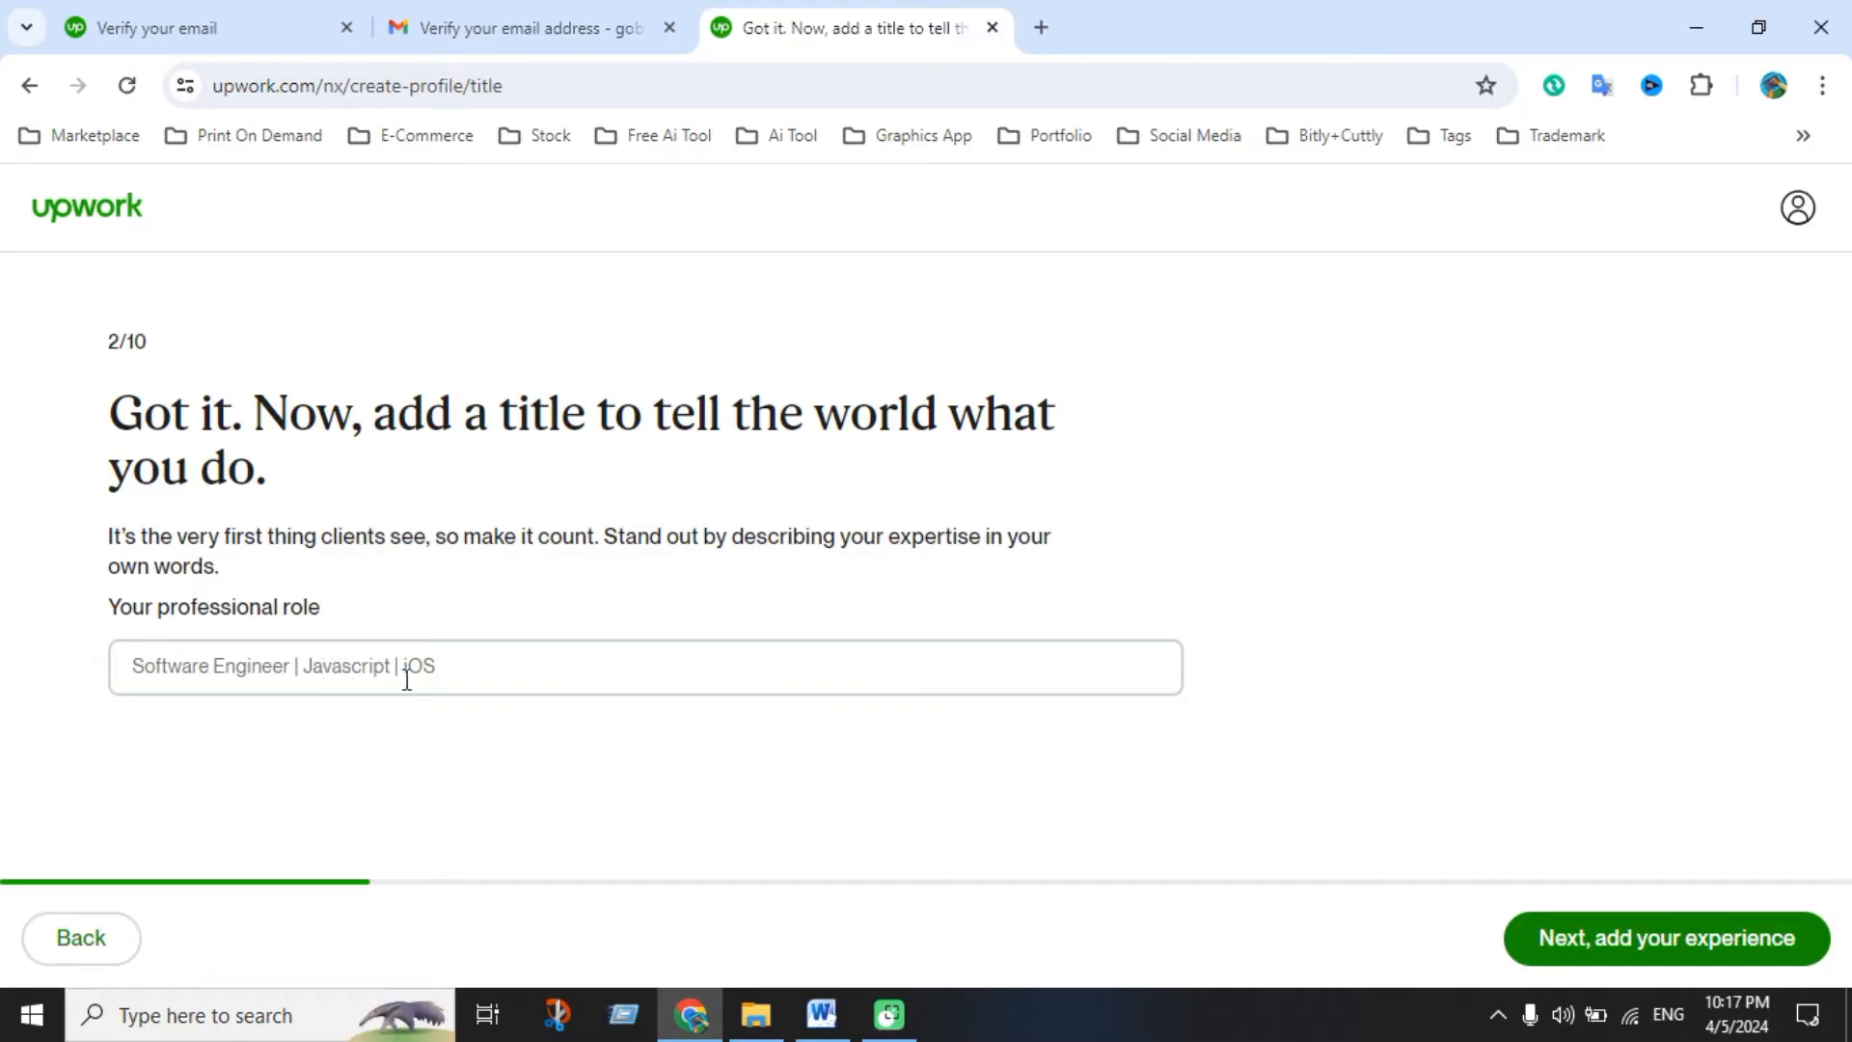
{"action": "left_click", "coordinate": [821, 1012]}
{"action": "scroll", "coordinate": [859, 695], "scroll_direction": "down", "scroll_amount": 4}
Copy the Profile Title line 'Professional Graphic Designer, T-shirt & Merchandise Design Expert' in Word
{"action": "scroll", "coordinate": [859, 695], "scroll_direction": "down", "scroll_amount": 15}
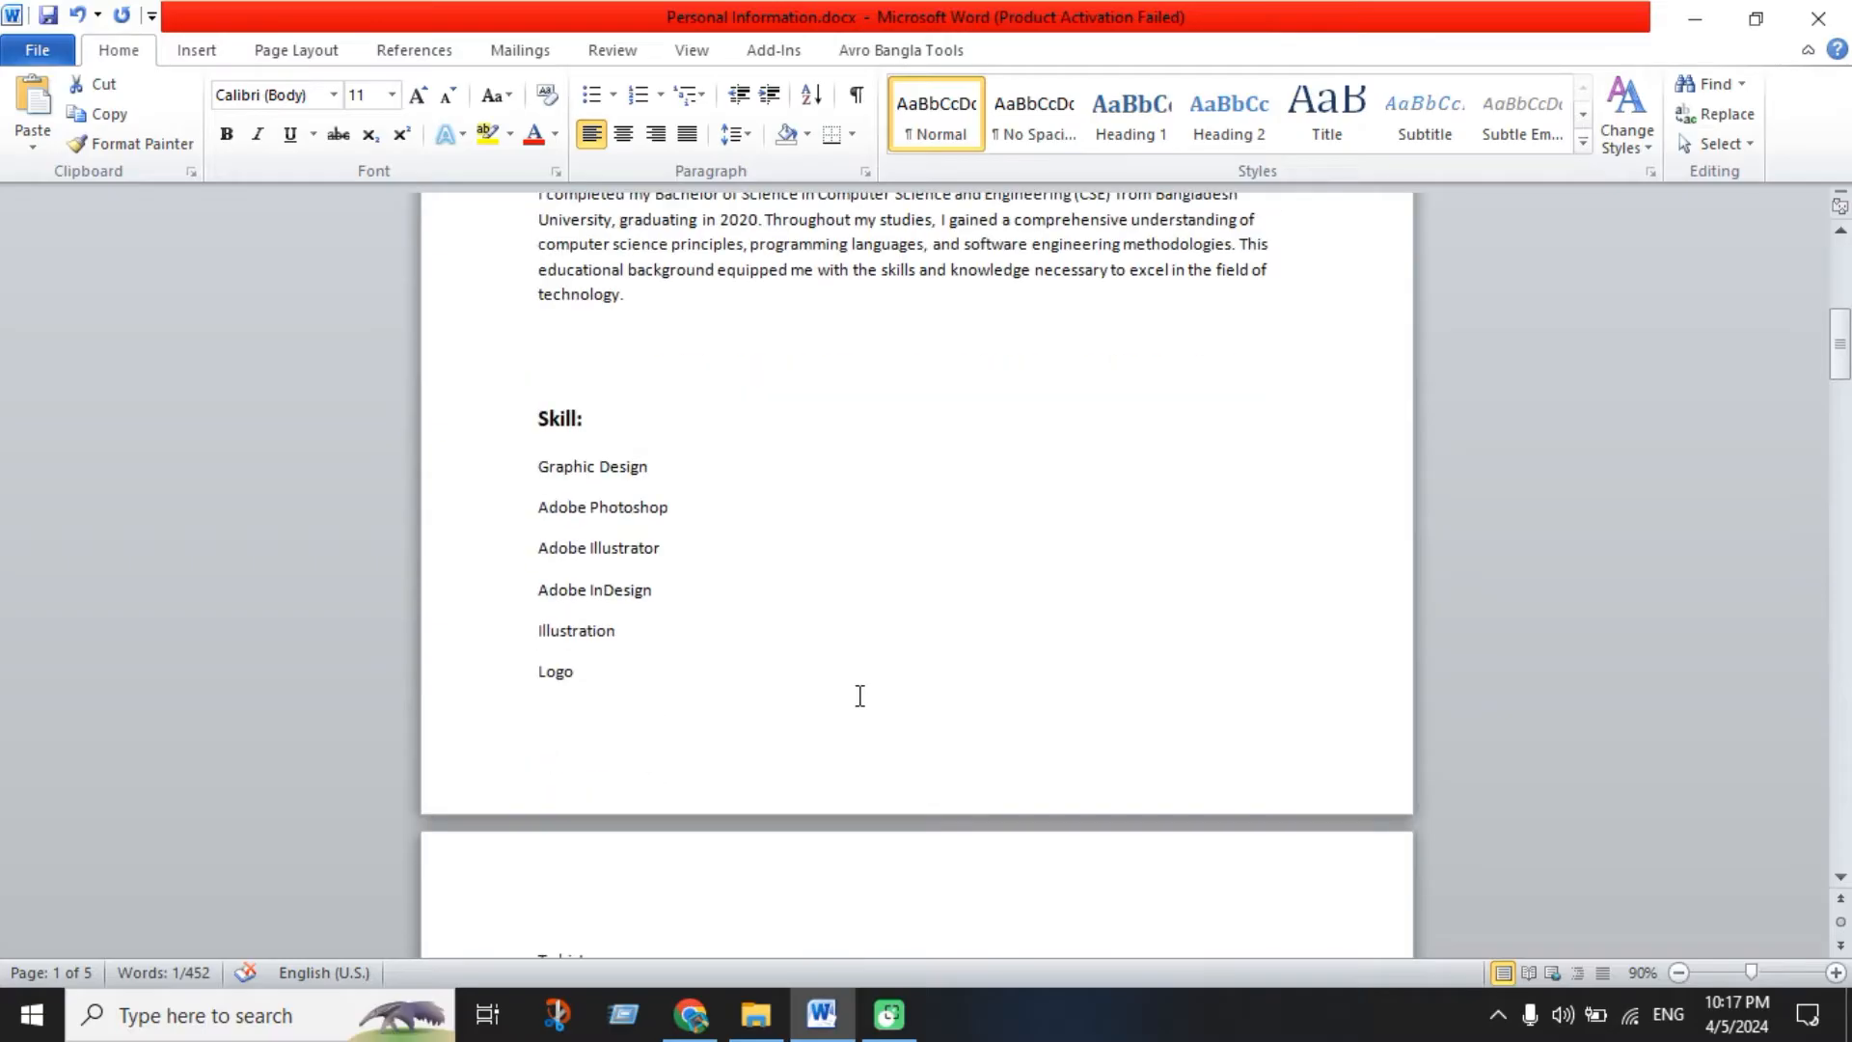
{"action": "scroll", "coordinate": [862, 699], "scroll_direction": "down", "scroll_amount": 3}
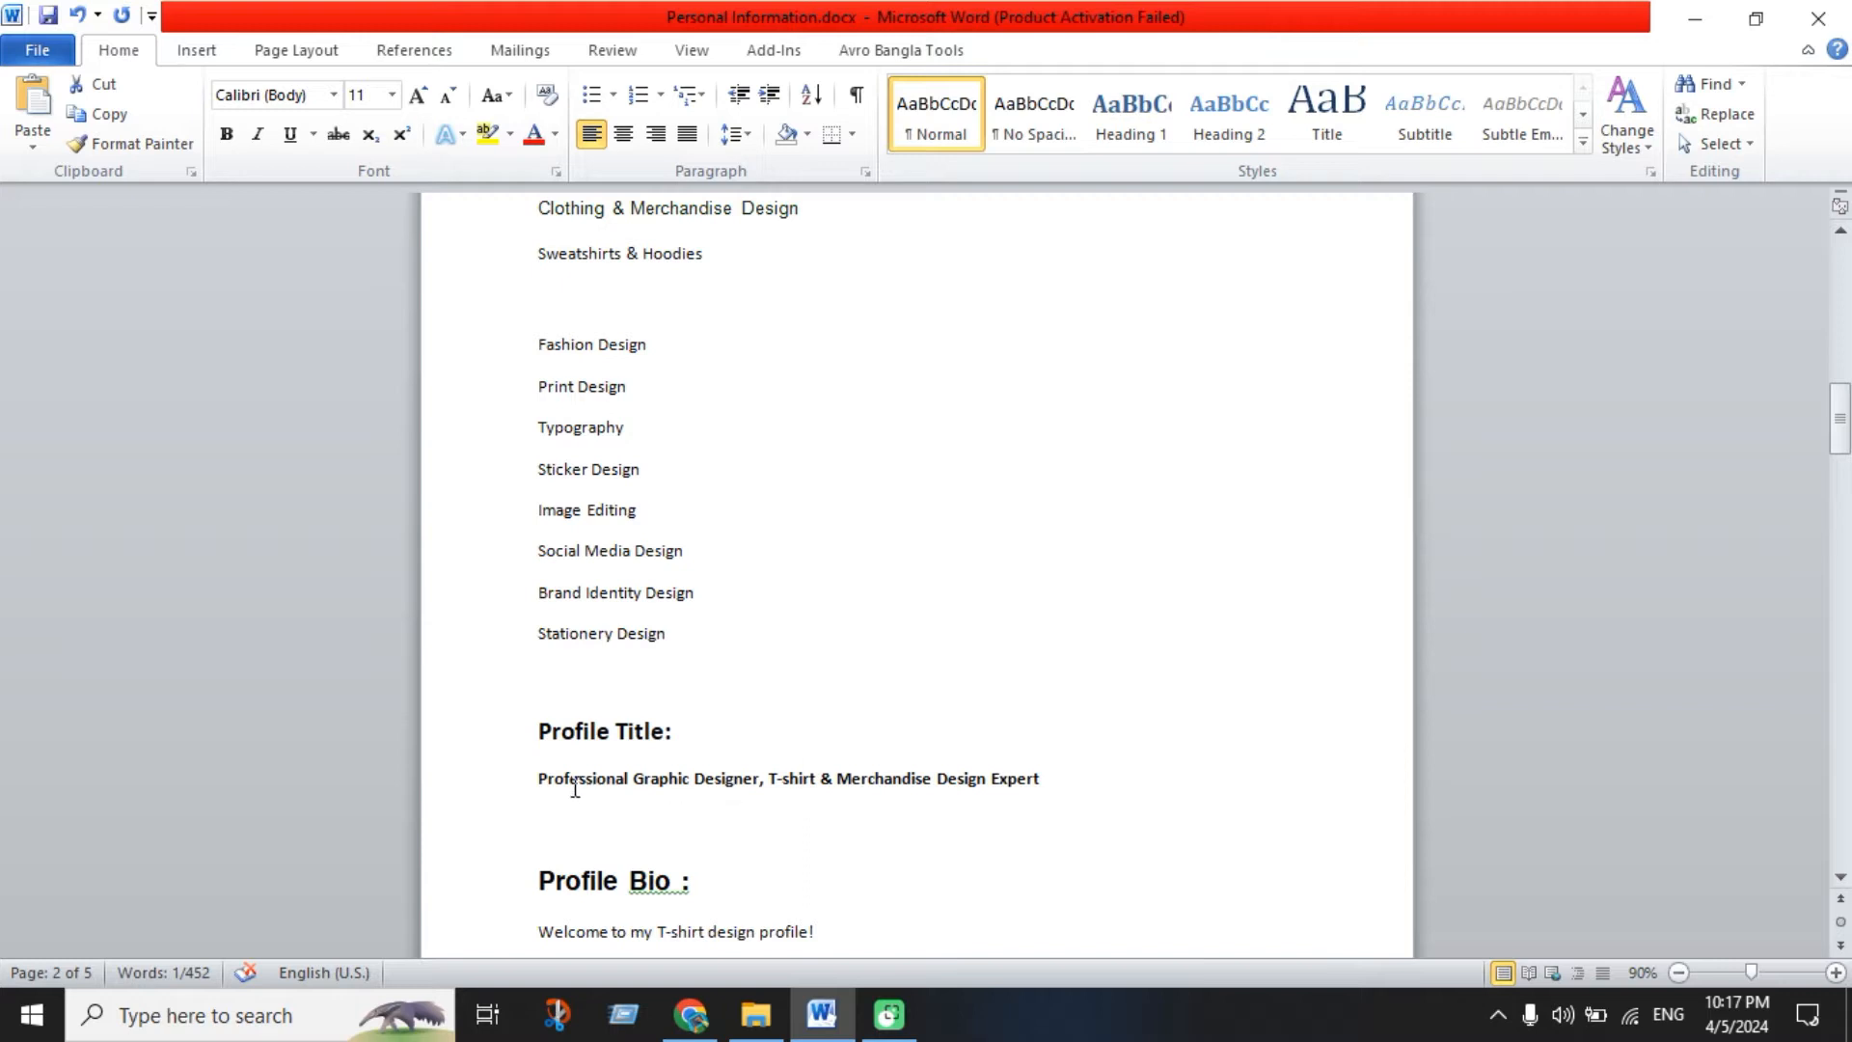
{"action": "left_click_drag", "start_coordinate": [543, 783], "coordinate": [1050, 789]}
{"action": "key", "text": "ctrl+c"}
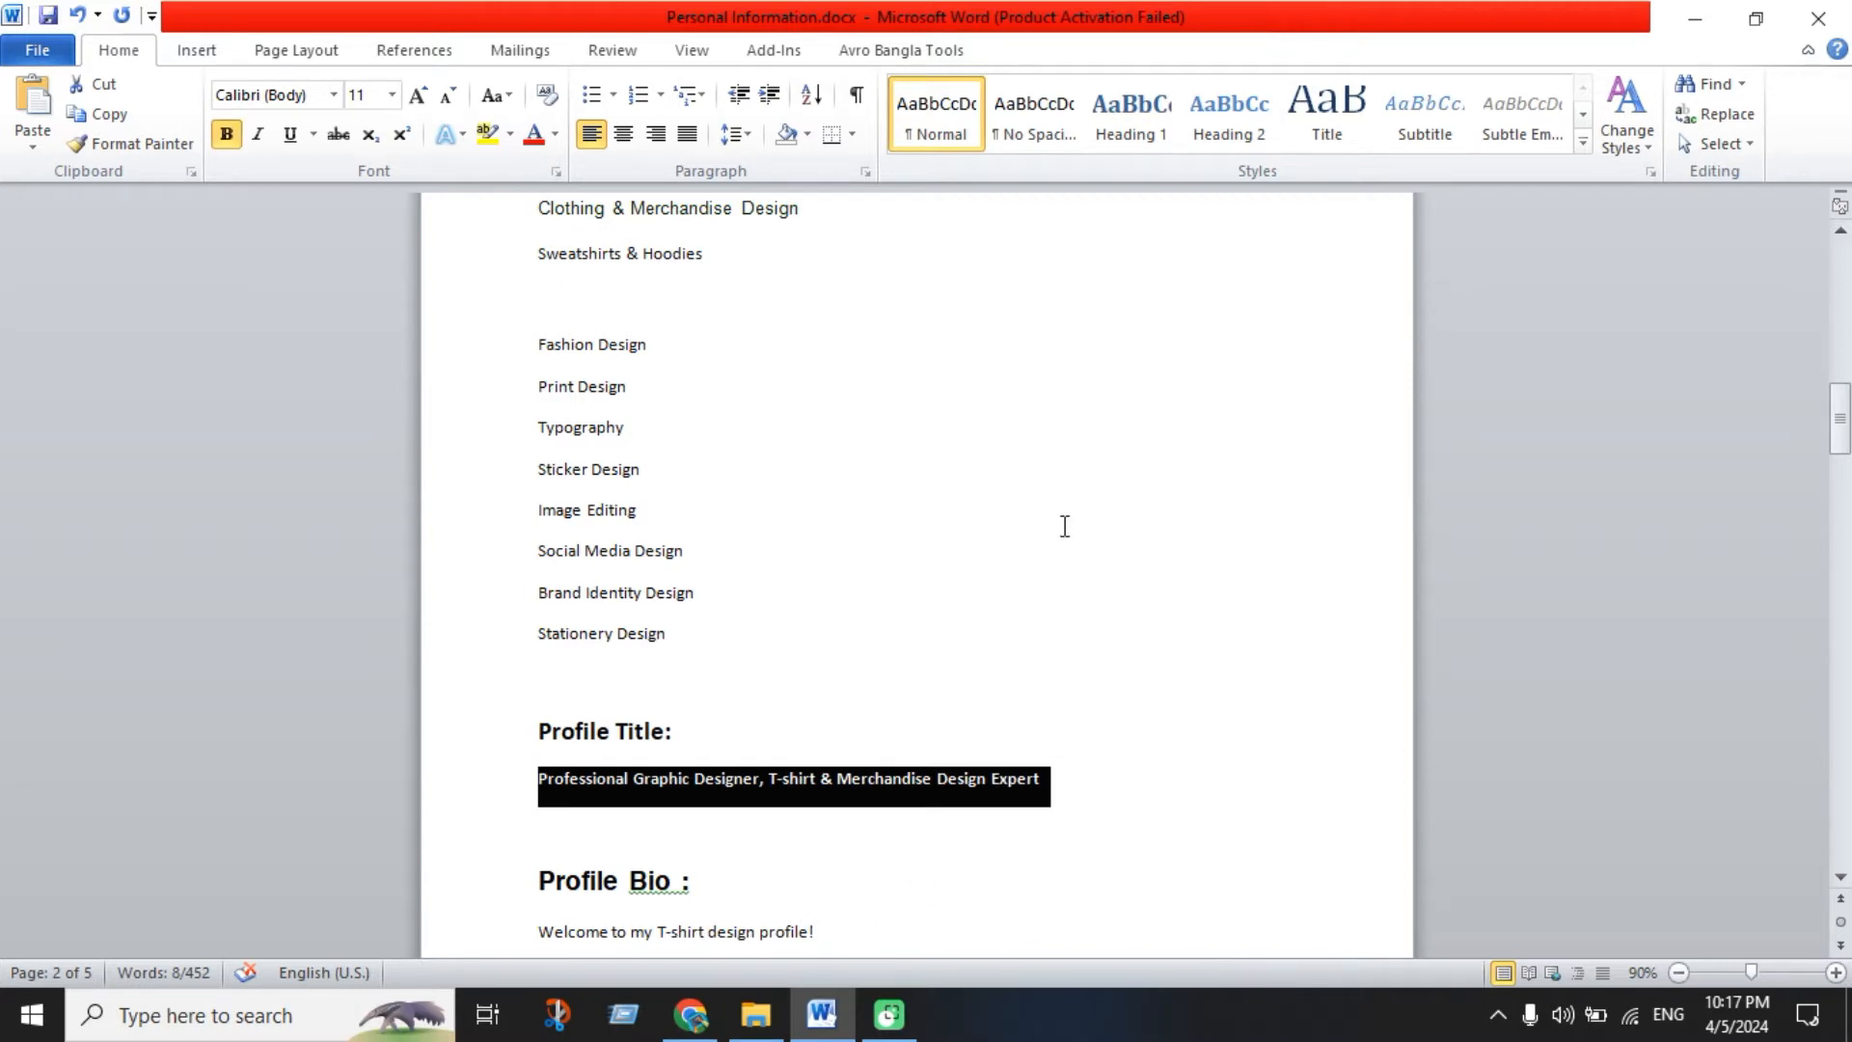
{"action": "scroll", "coordinate": [927, 661], "scroll_direction": "up", "scroll_amount": 8}
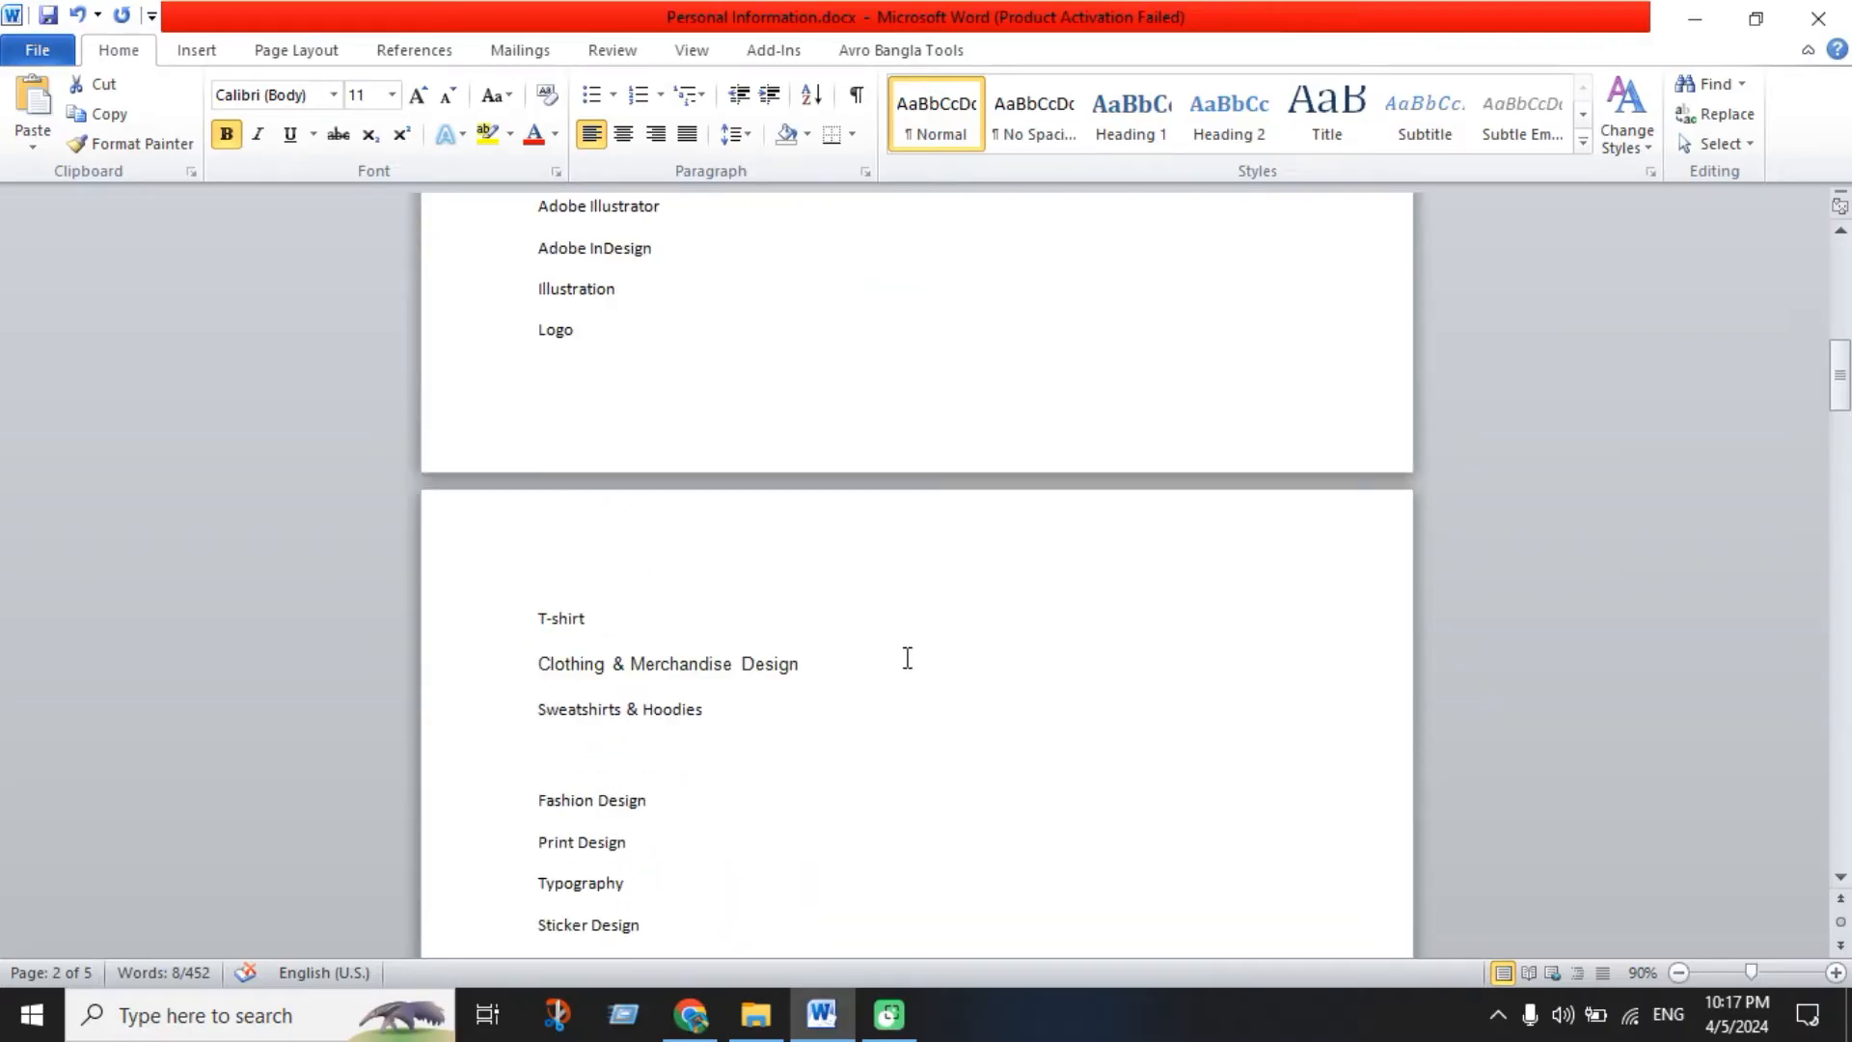
{"action": "scroll", "coordinate": [907, 658], "scroll_direction": "down", "scroll_amount": 5}
Paste 'Professional Graphic Designer, T-shirt & Merchandise Design Expert' as the role and continue to experience
{"action": "scroll", "coordinate": [908, 675], "scroll_direction": "down", "scroll_amount": 3}
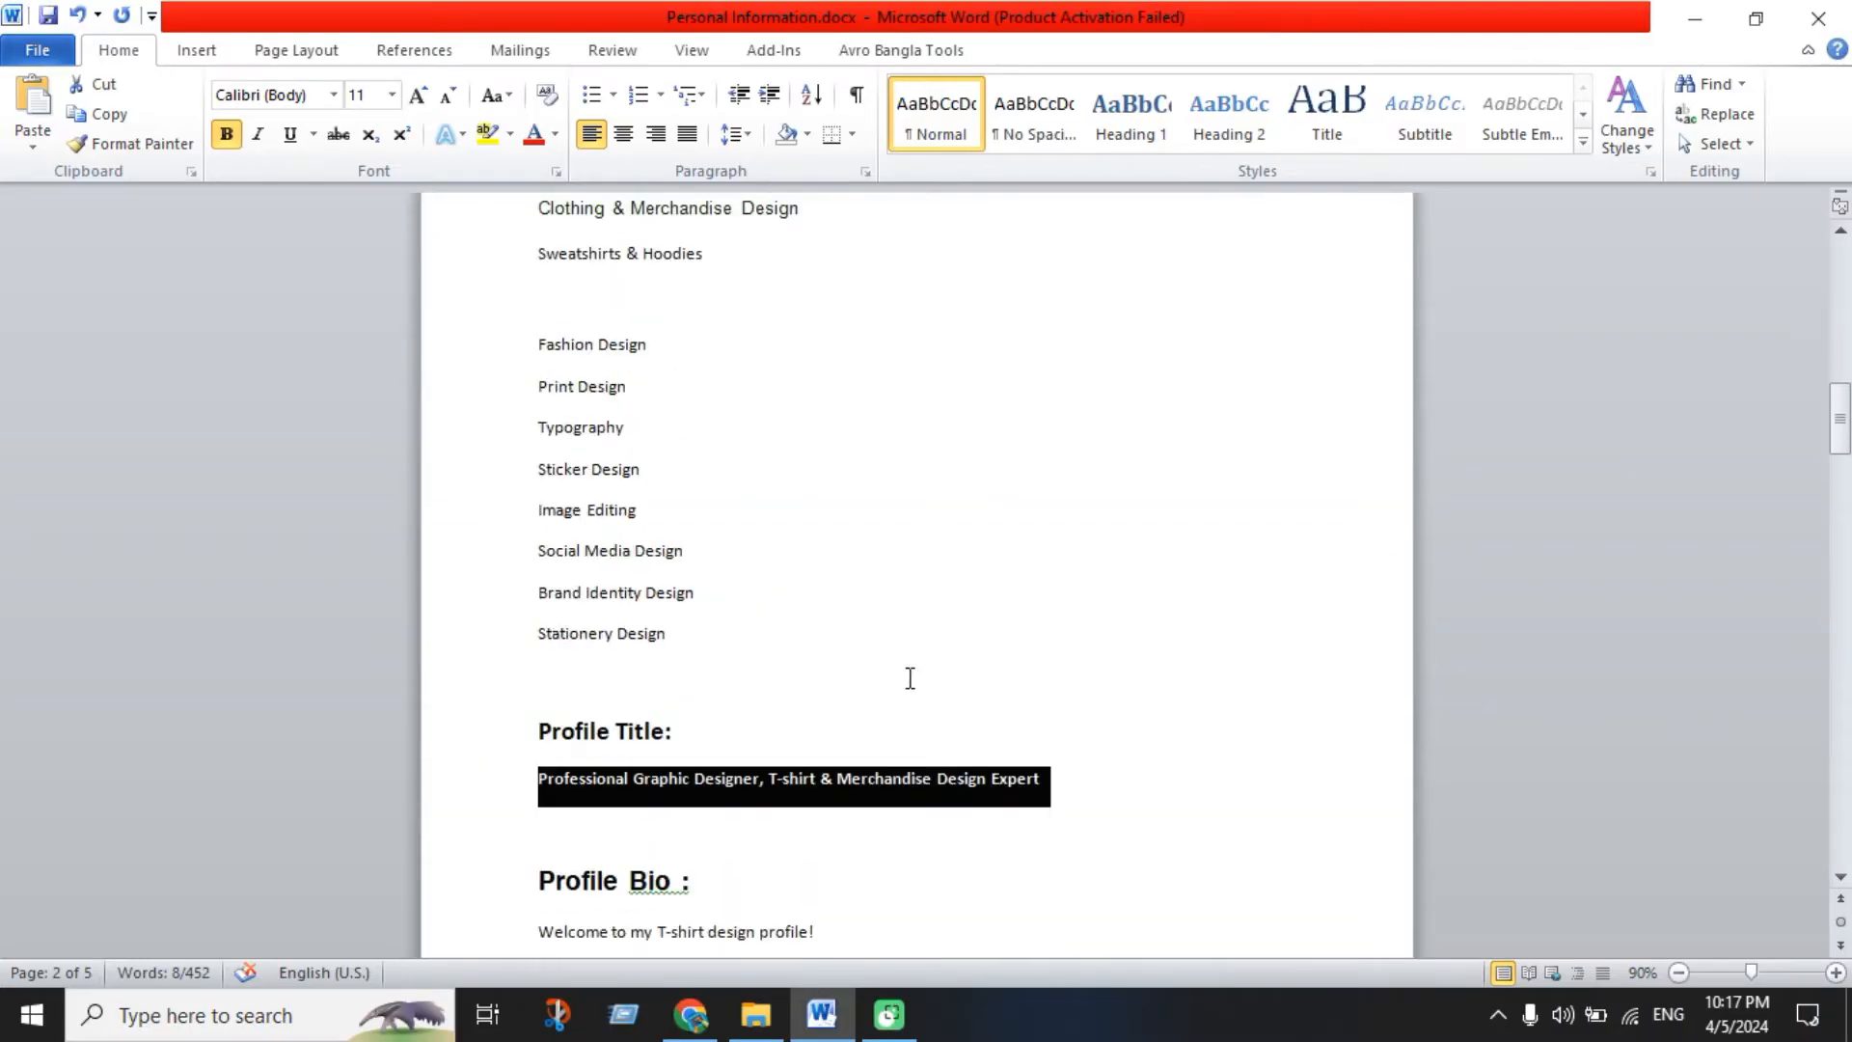
{"action": "left_click", "coordinate": [713, 1018]}
{"action": "left_click", "coordinate": [422, 679]}
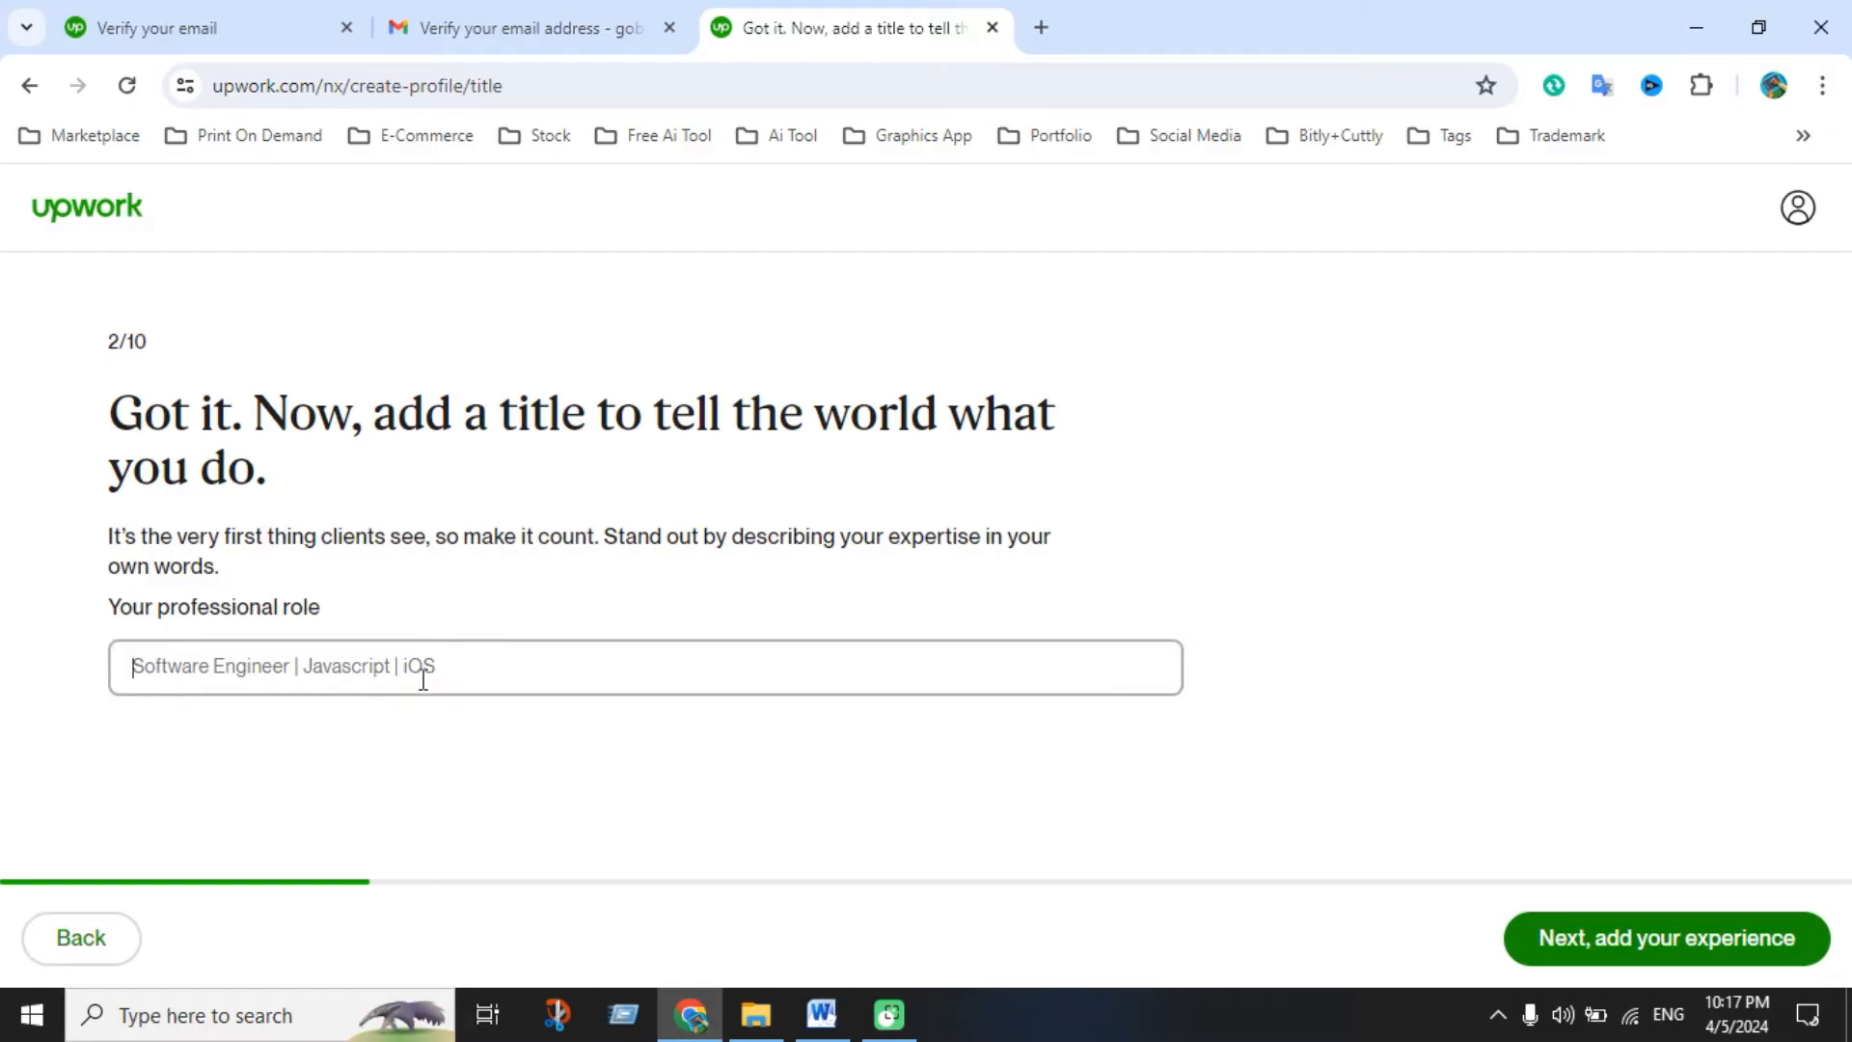
{"action": "key", "text": "ctrl+v"}
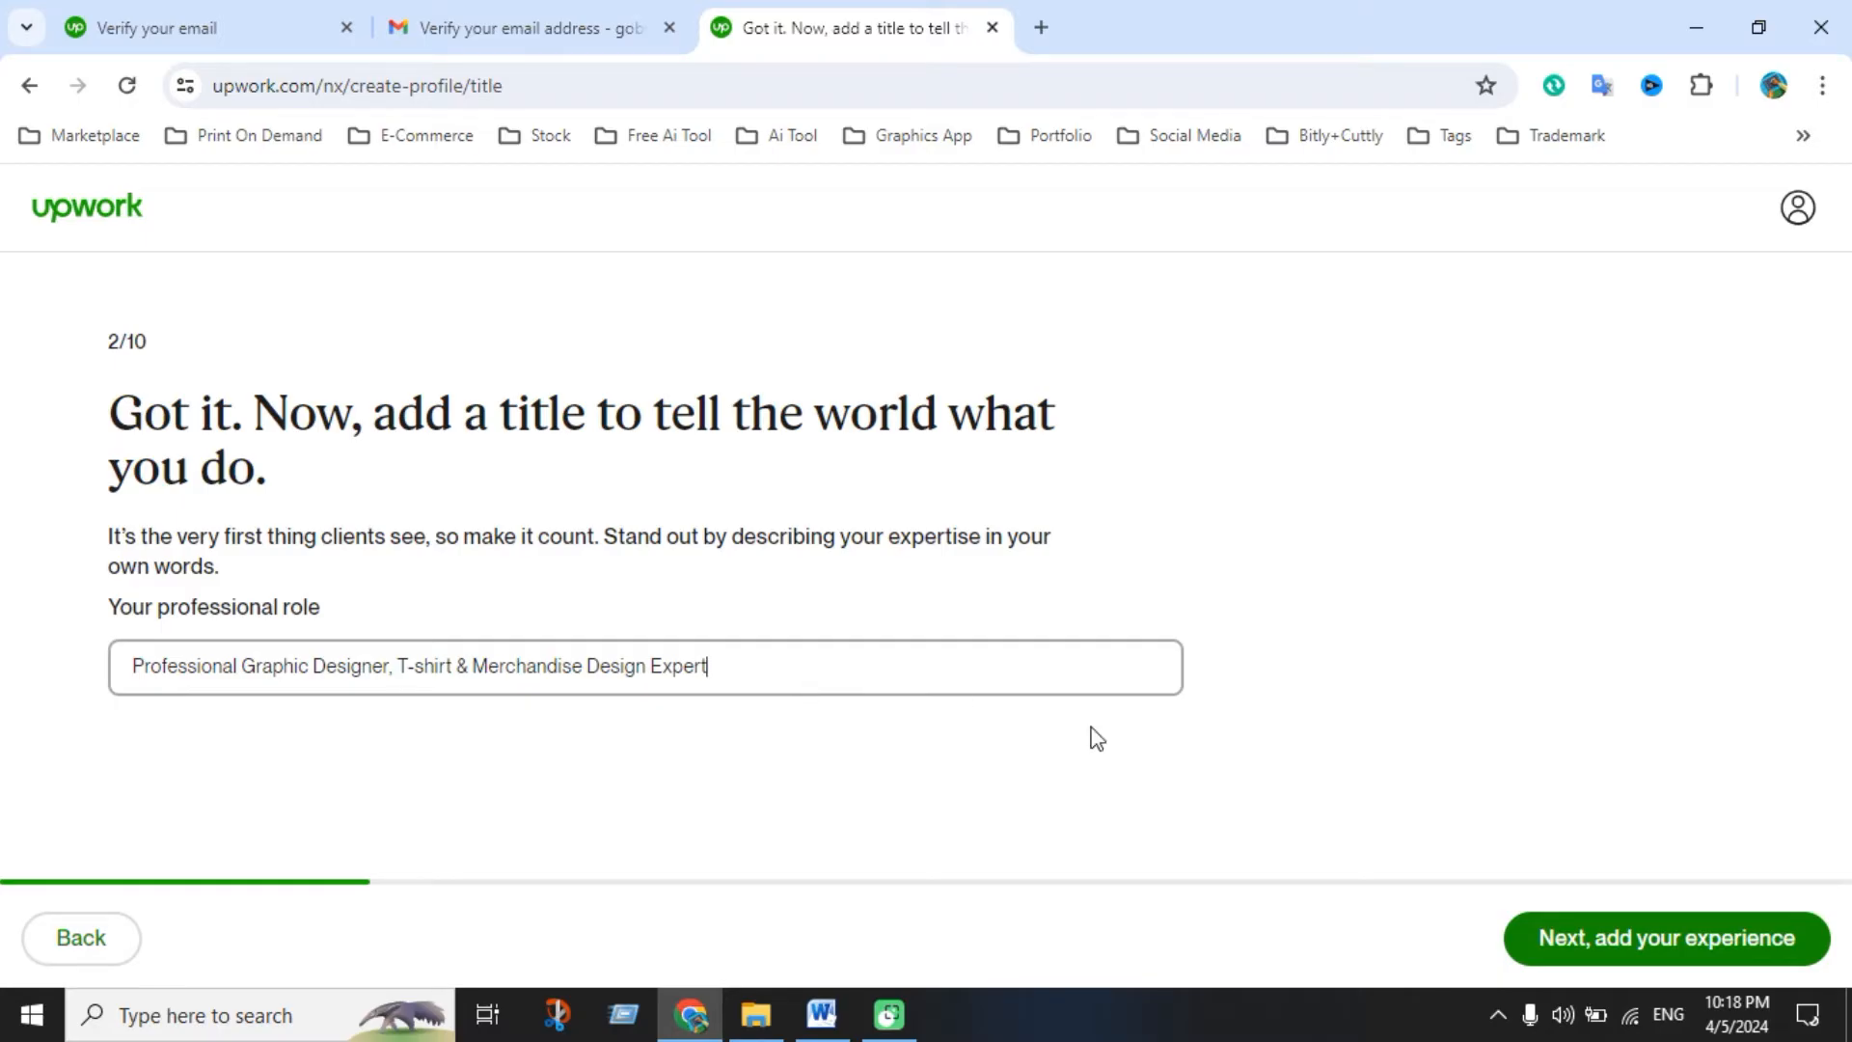
{"action": "left_click", "coordinate": [1628, 937]}
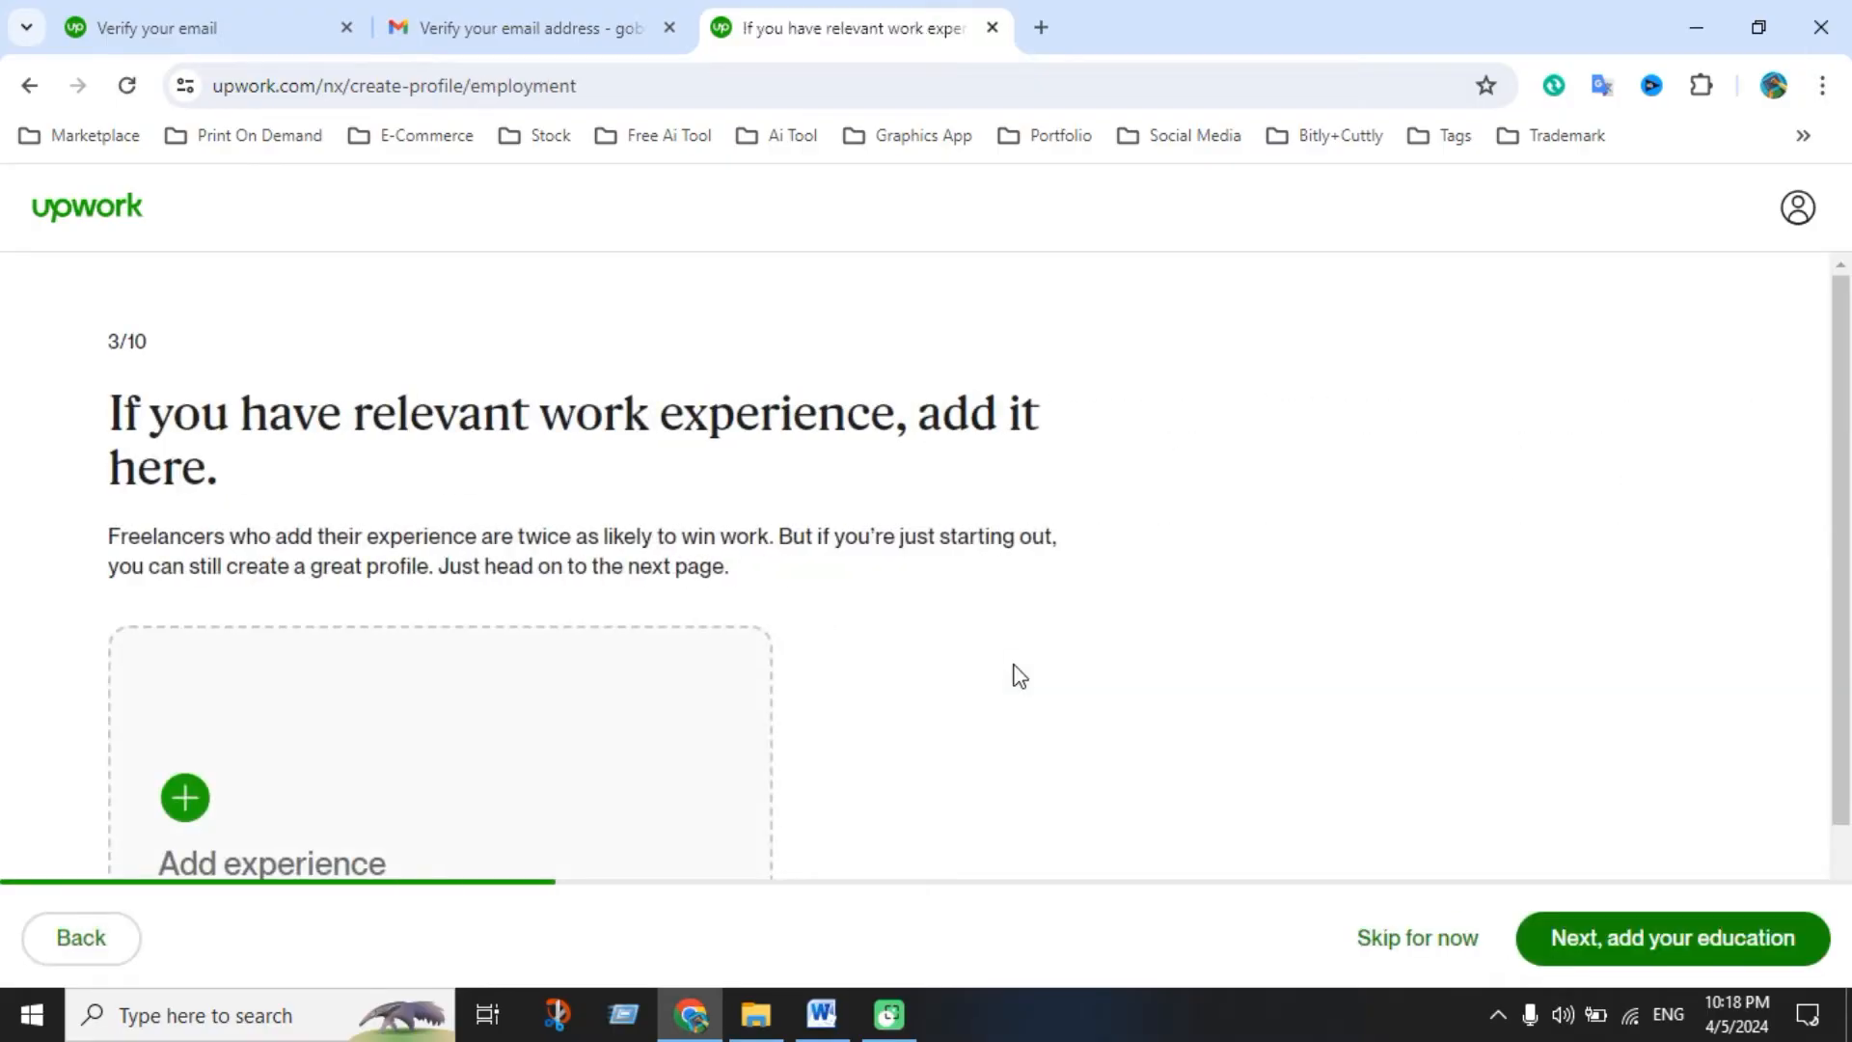
Add a work experience as Graphic Designer at Neosy Engineering Limited, located in Dhaka
{"action": "scroll", "coordinate": [666, 586], "scroll_direction": "down", "scroll_amount": 2}
{"action": "scroll", "coordinate": [562, 504], "scroll_direction": "up", "scroll_amount": 2}
{"action": "scroll", "coordinate": [768, 636], "scroll_direction": "down", "scroll_amount": 2}
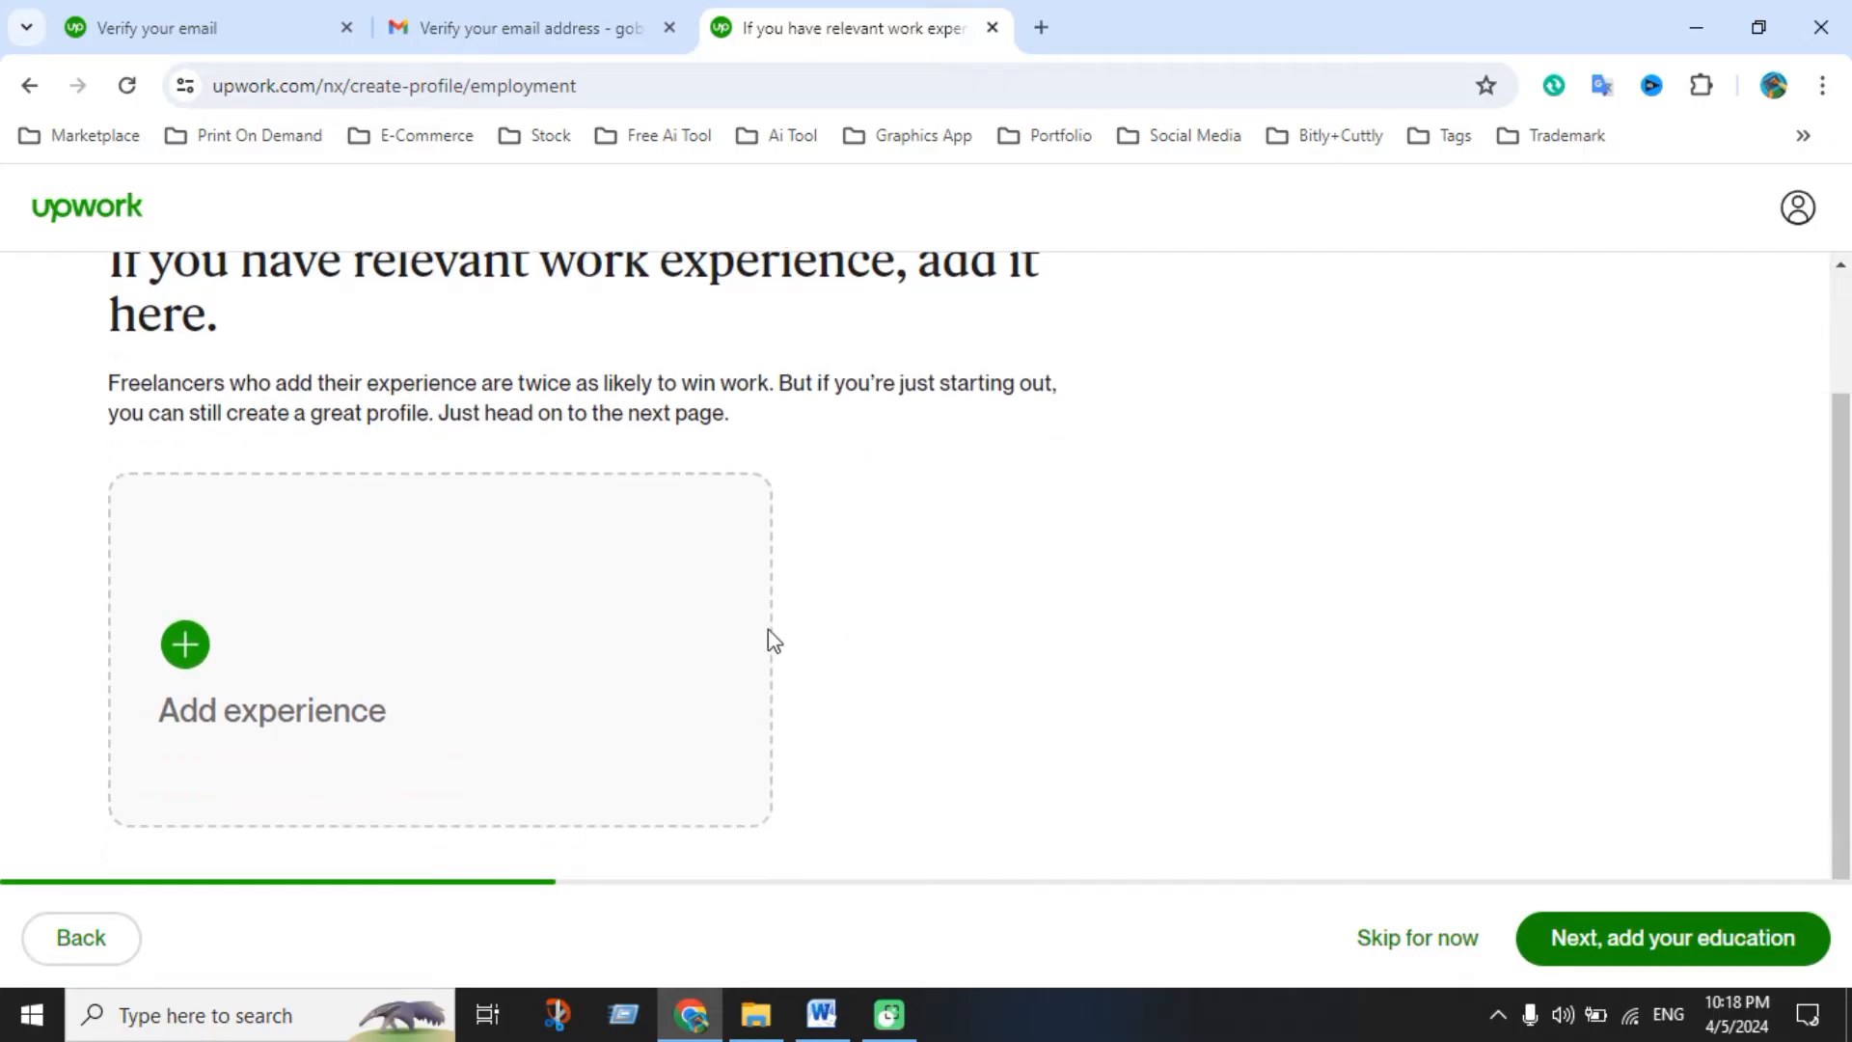
{"action": "left_click", "coordinate": [199, 681]}
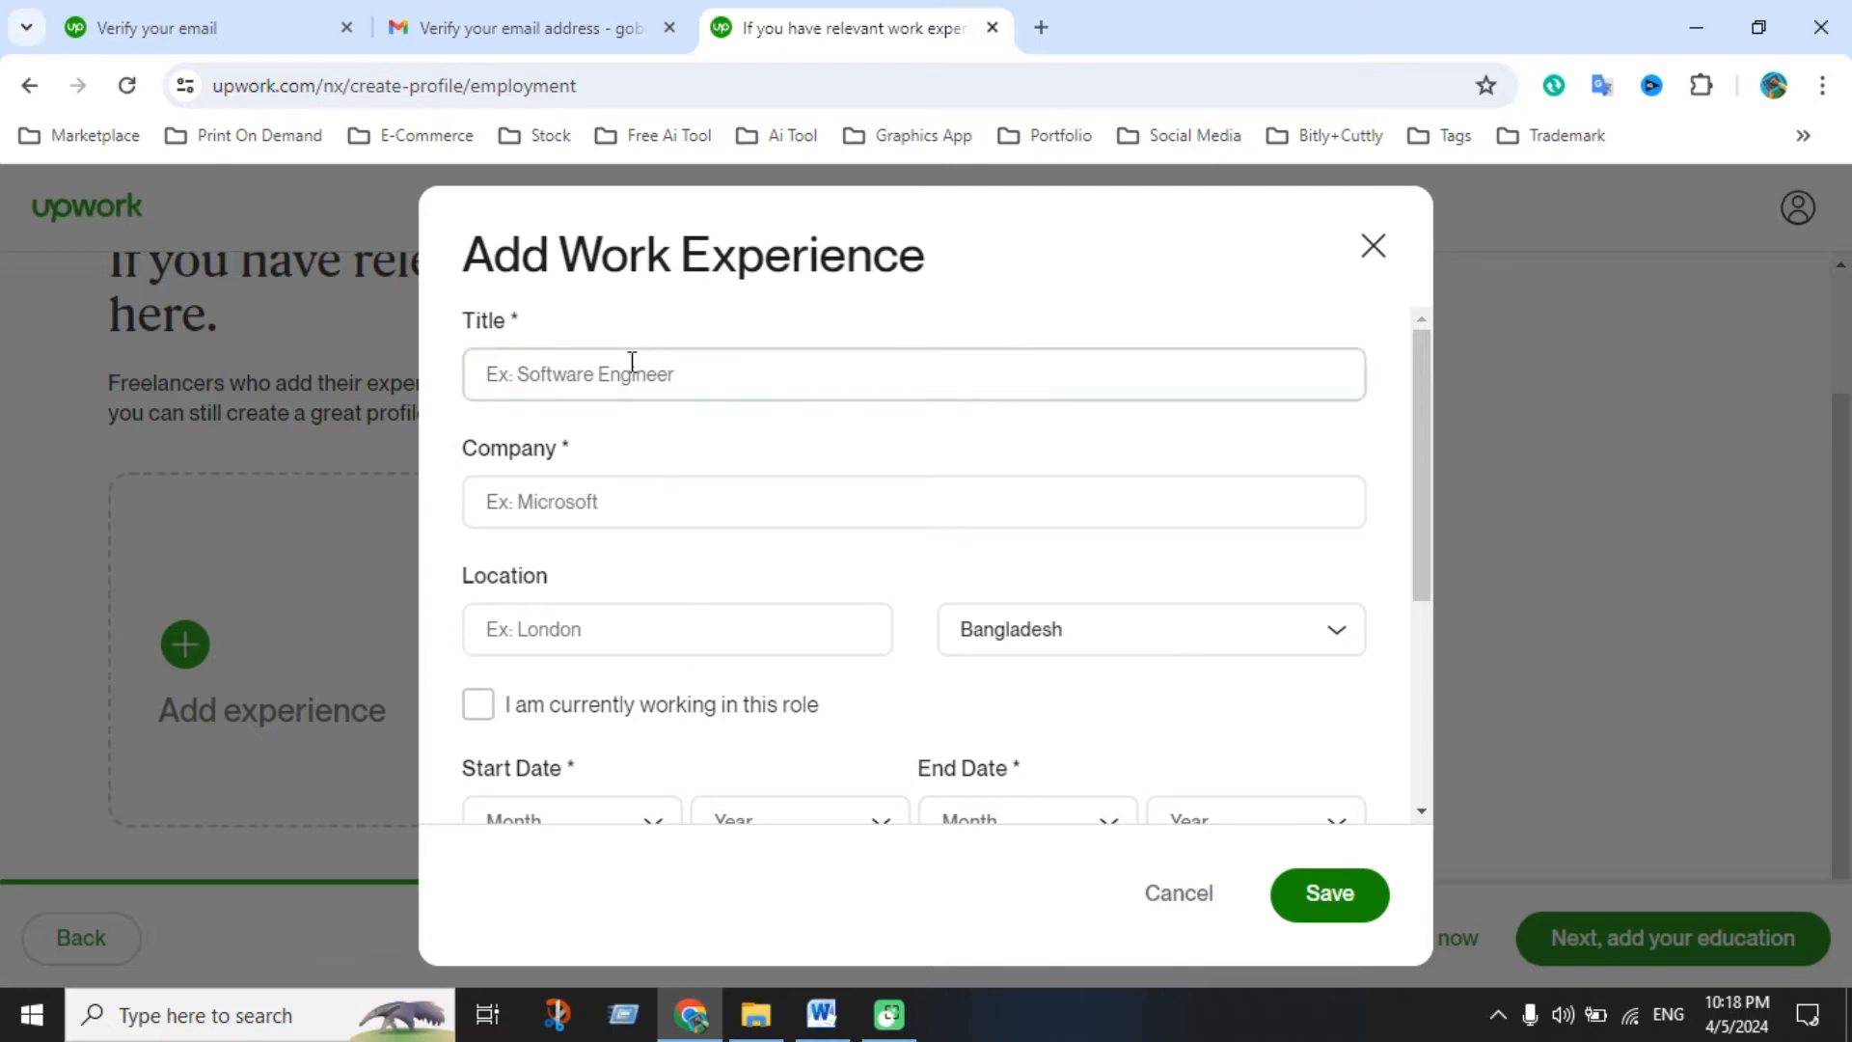
{"action": "left_click", "coordinate": [629, 363]}
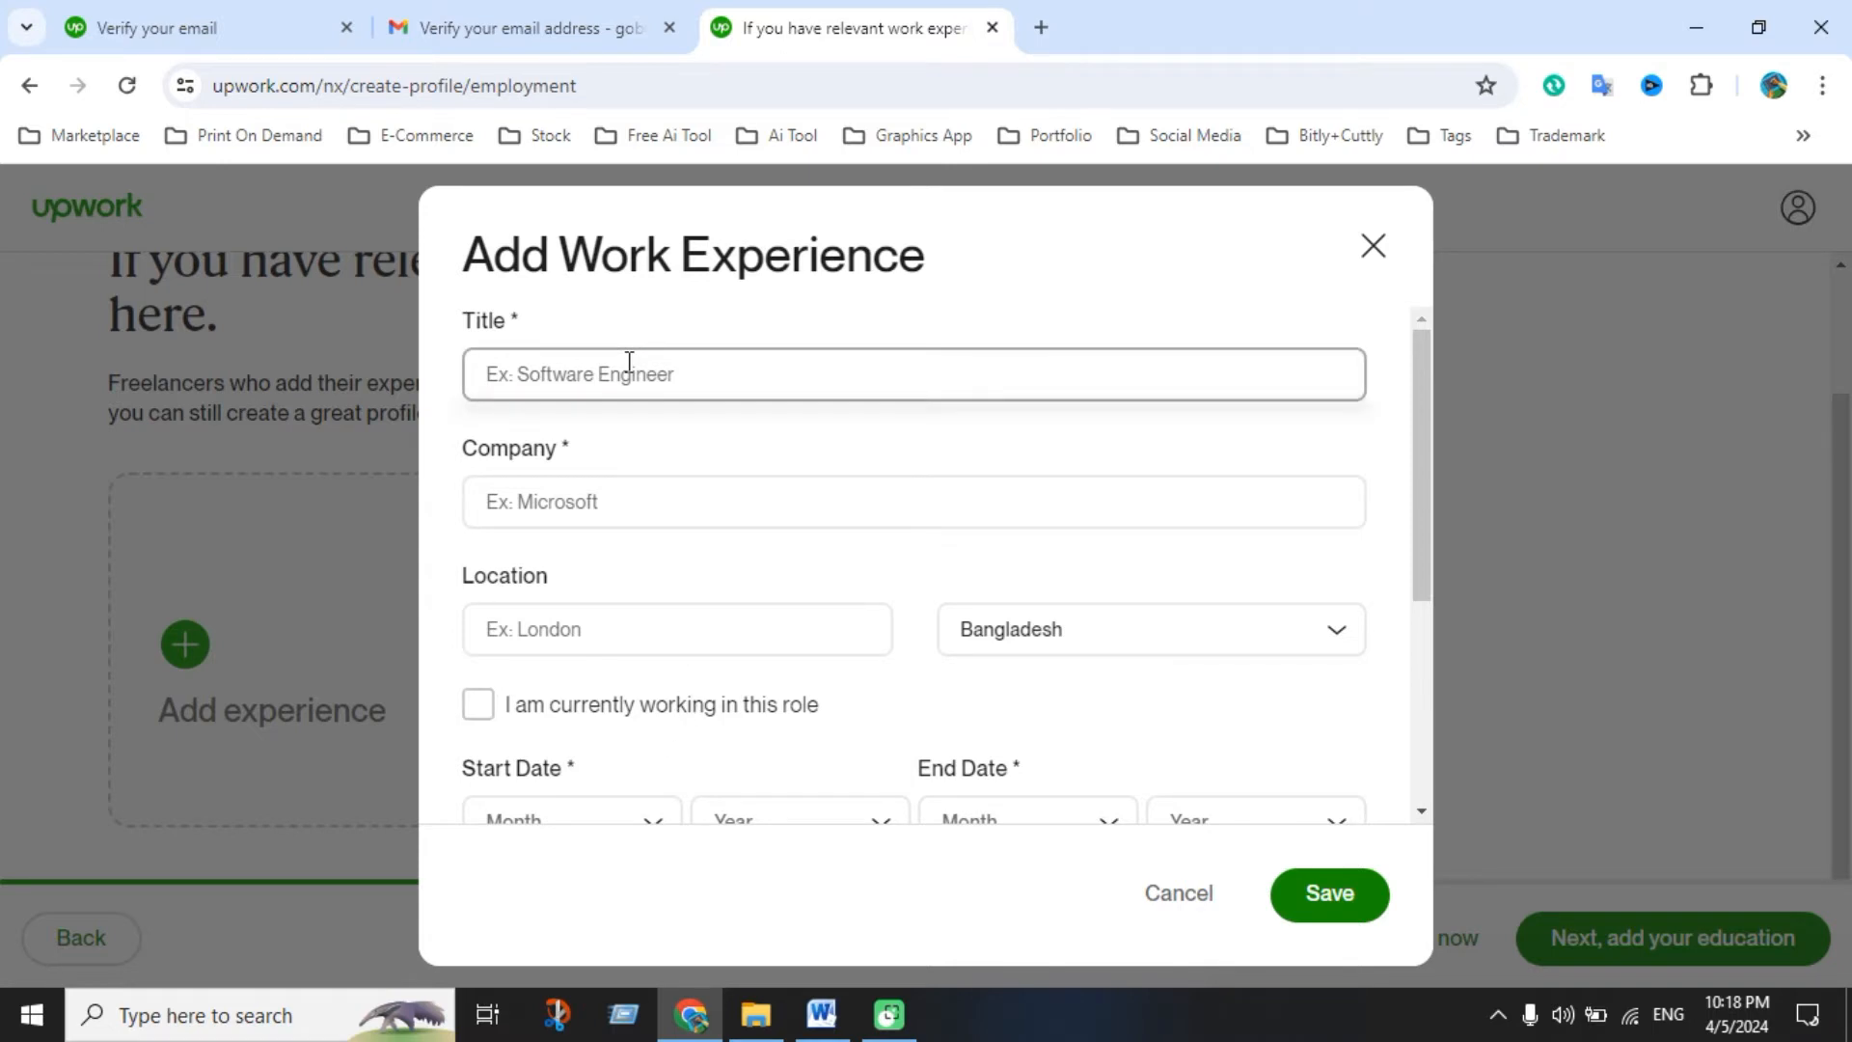
{"action": "type", "text": "Graphic"}
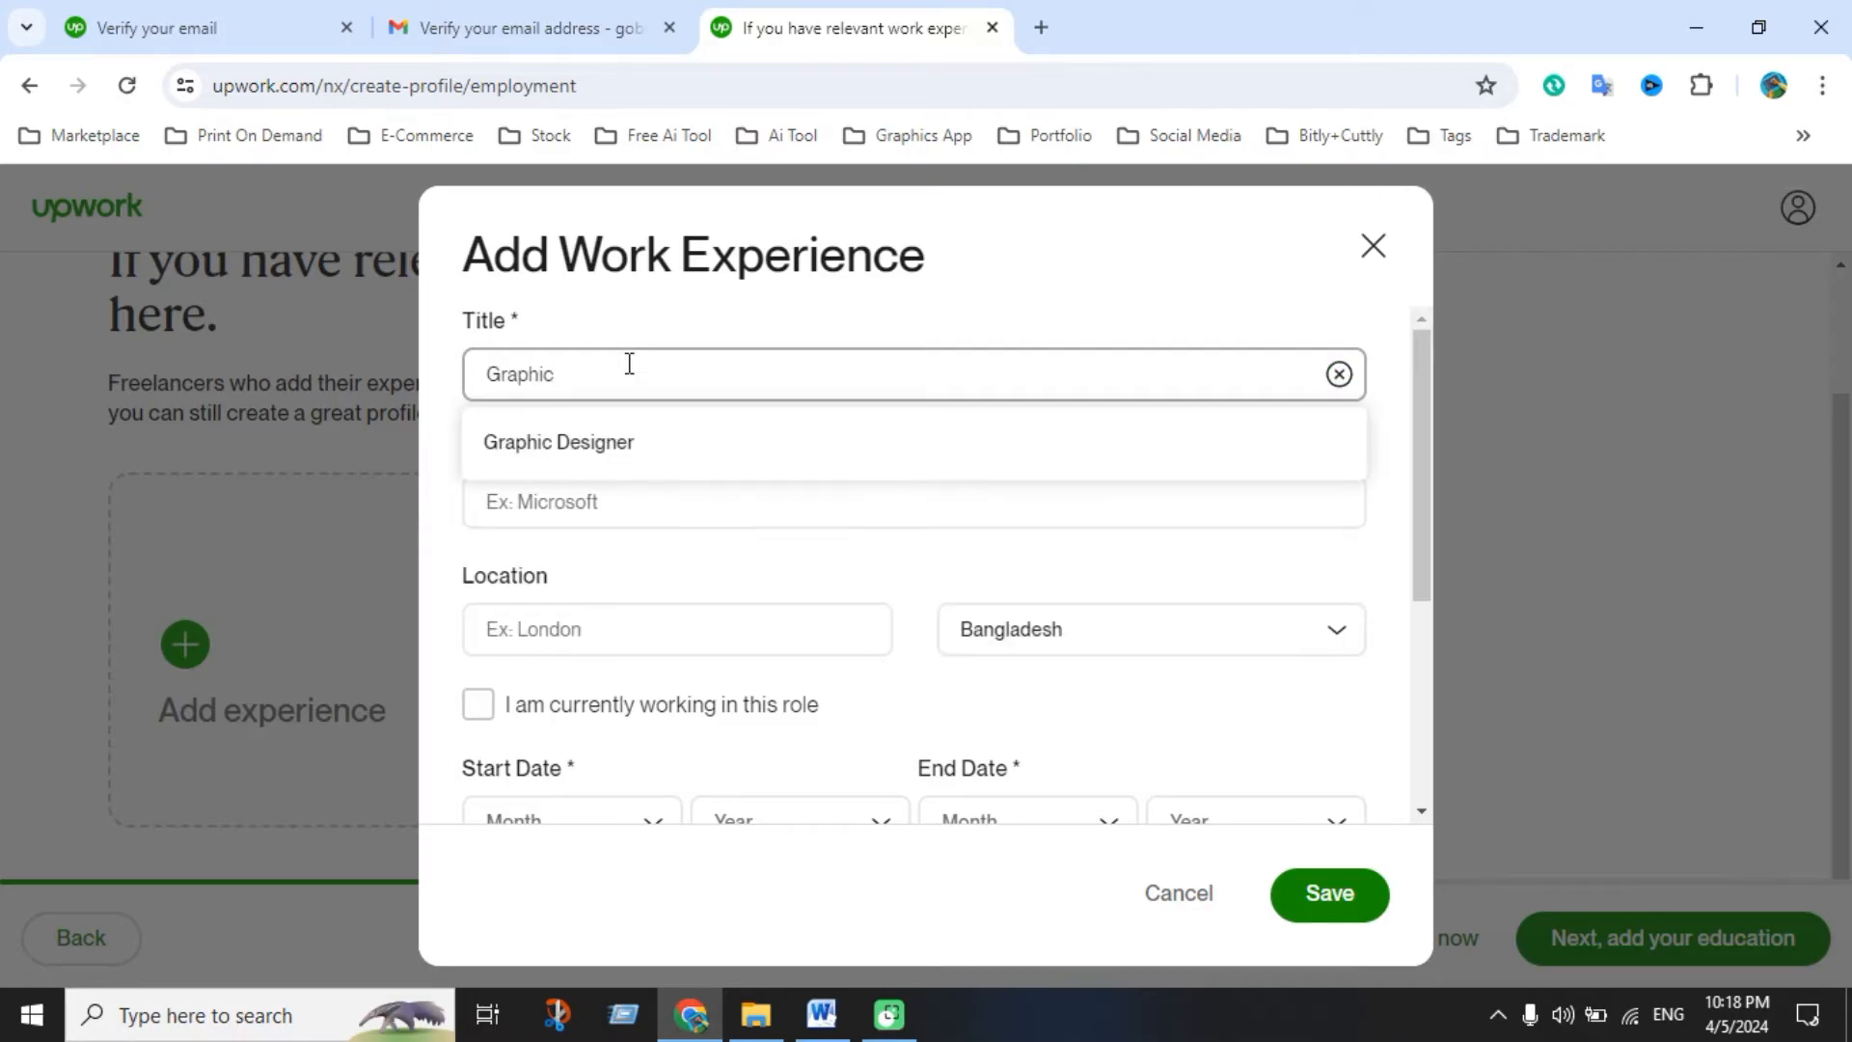
{"action": "left_click", "coordinate": [624, 441]}
{"action": "left_click", "coordinate": [600, 502]}
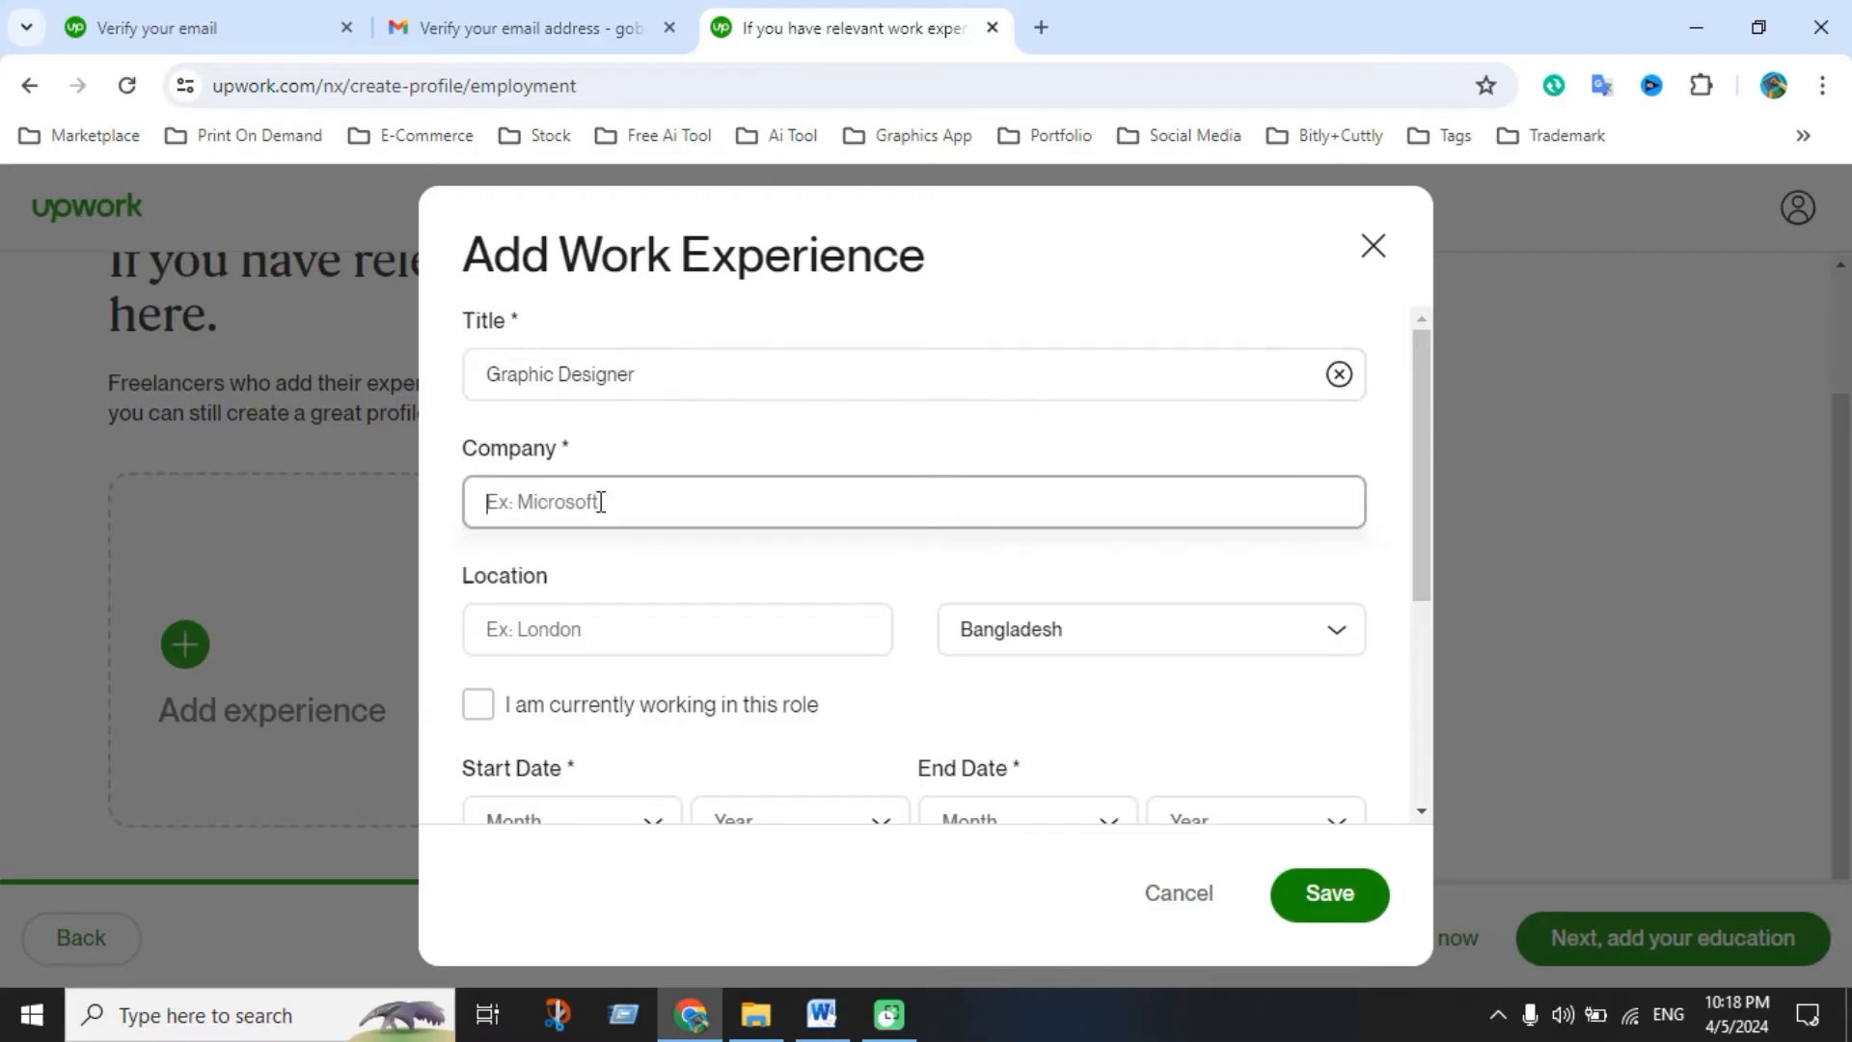
{"action": "type", "text": "Neosys E"}
{"action": "type", "text": "ngineering Limited"}
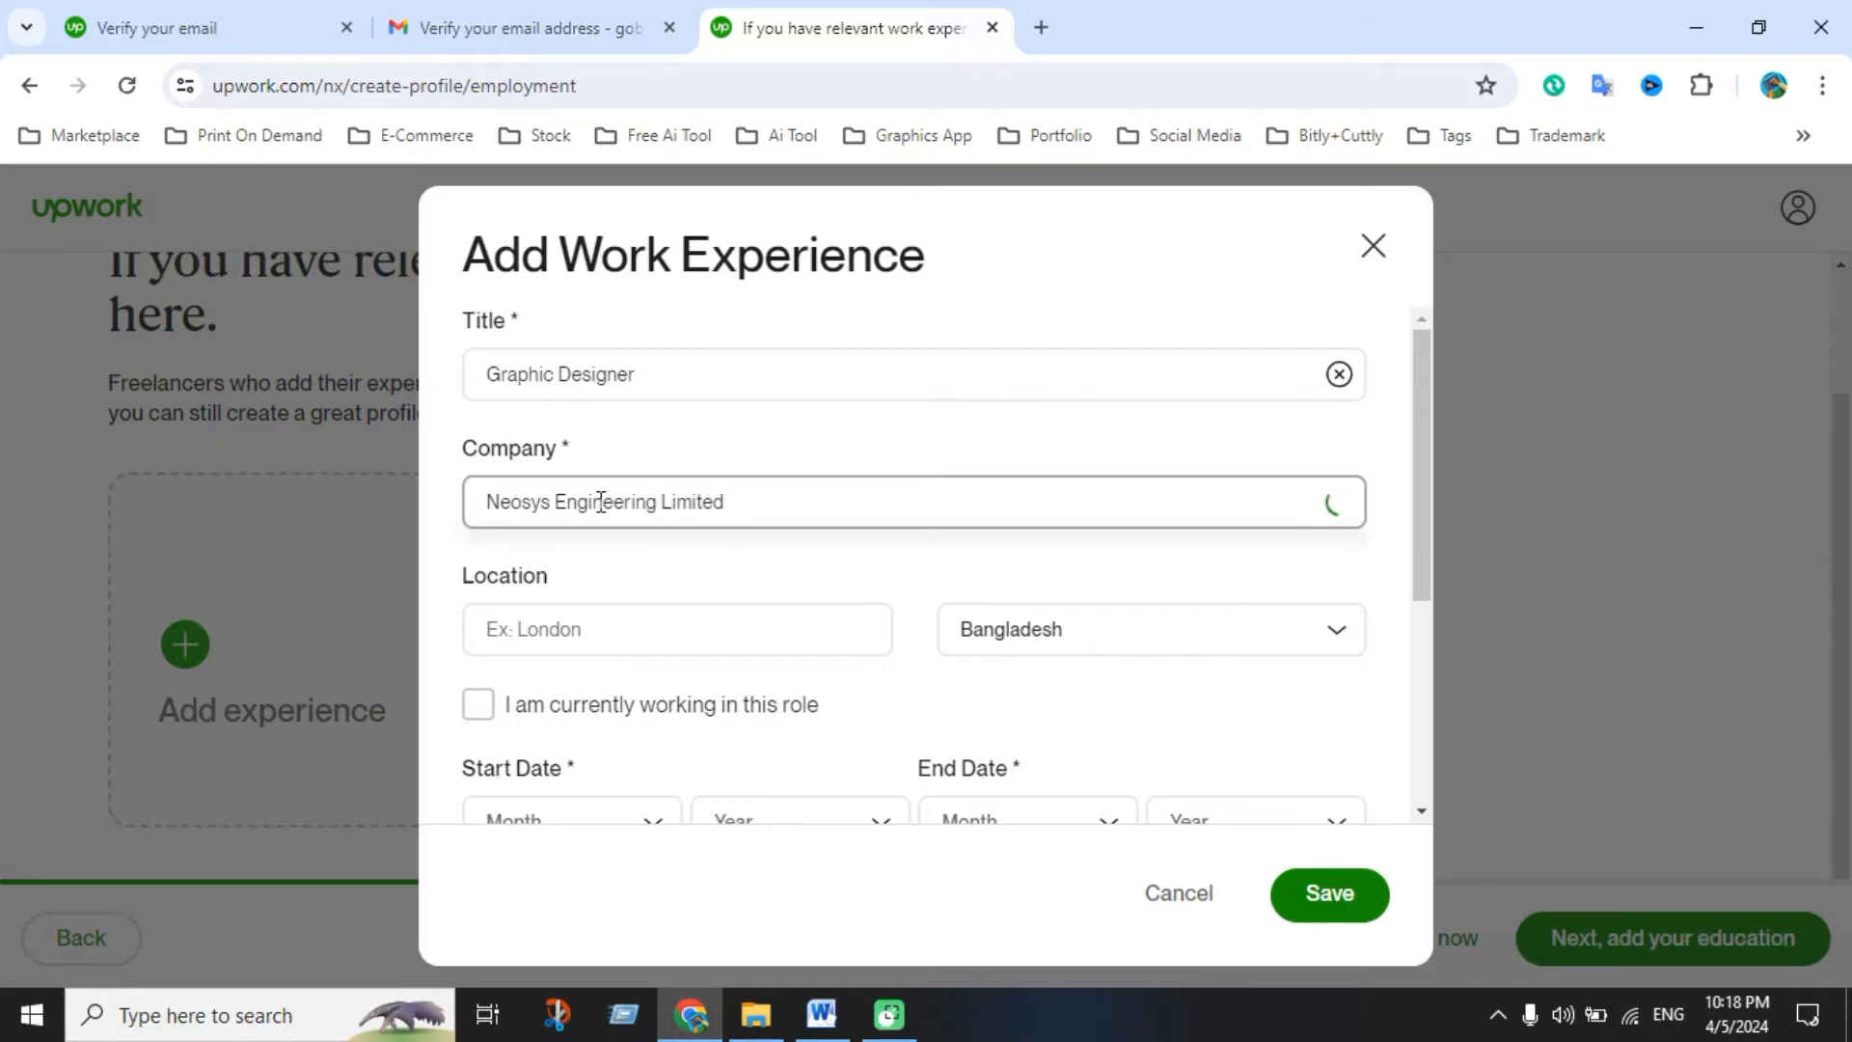
{"action": "left_click", "coordinate": [600, 639]}
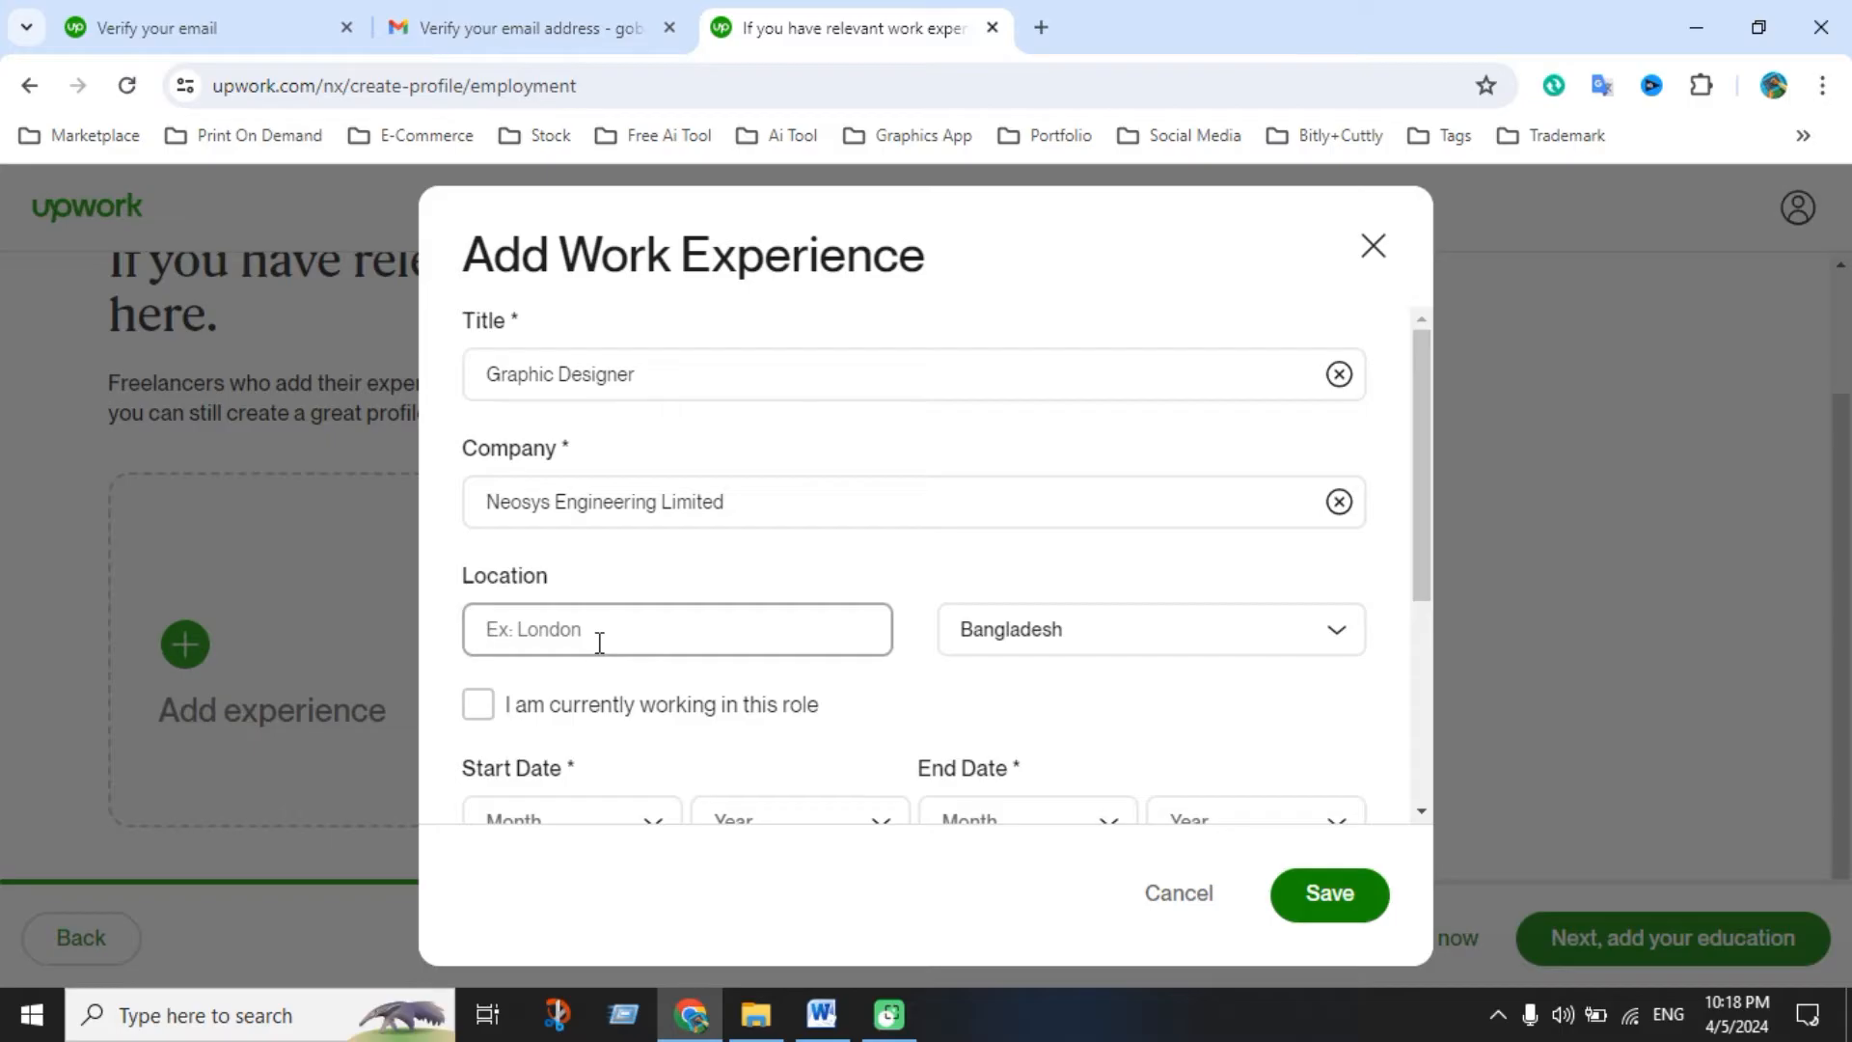
{"action": "type", "text": "Dhaka"}
{"action": "scroll", "coordinate": [831, 765], "scroll_direction": "down", "scroll_amount": 3}
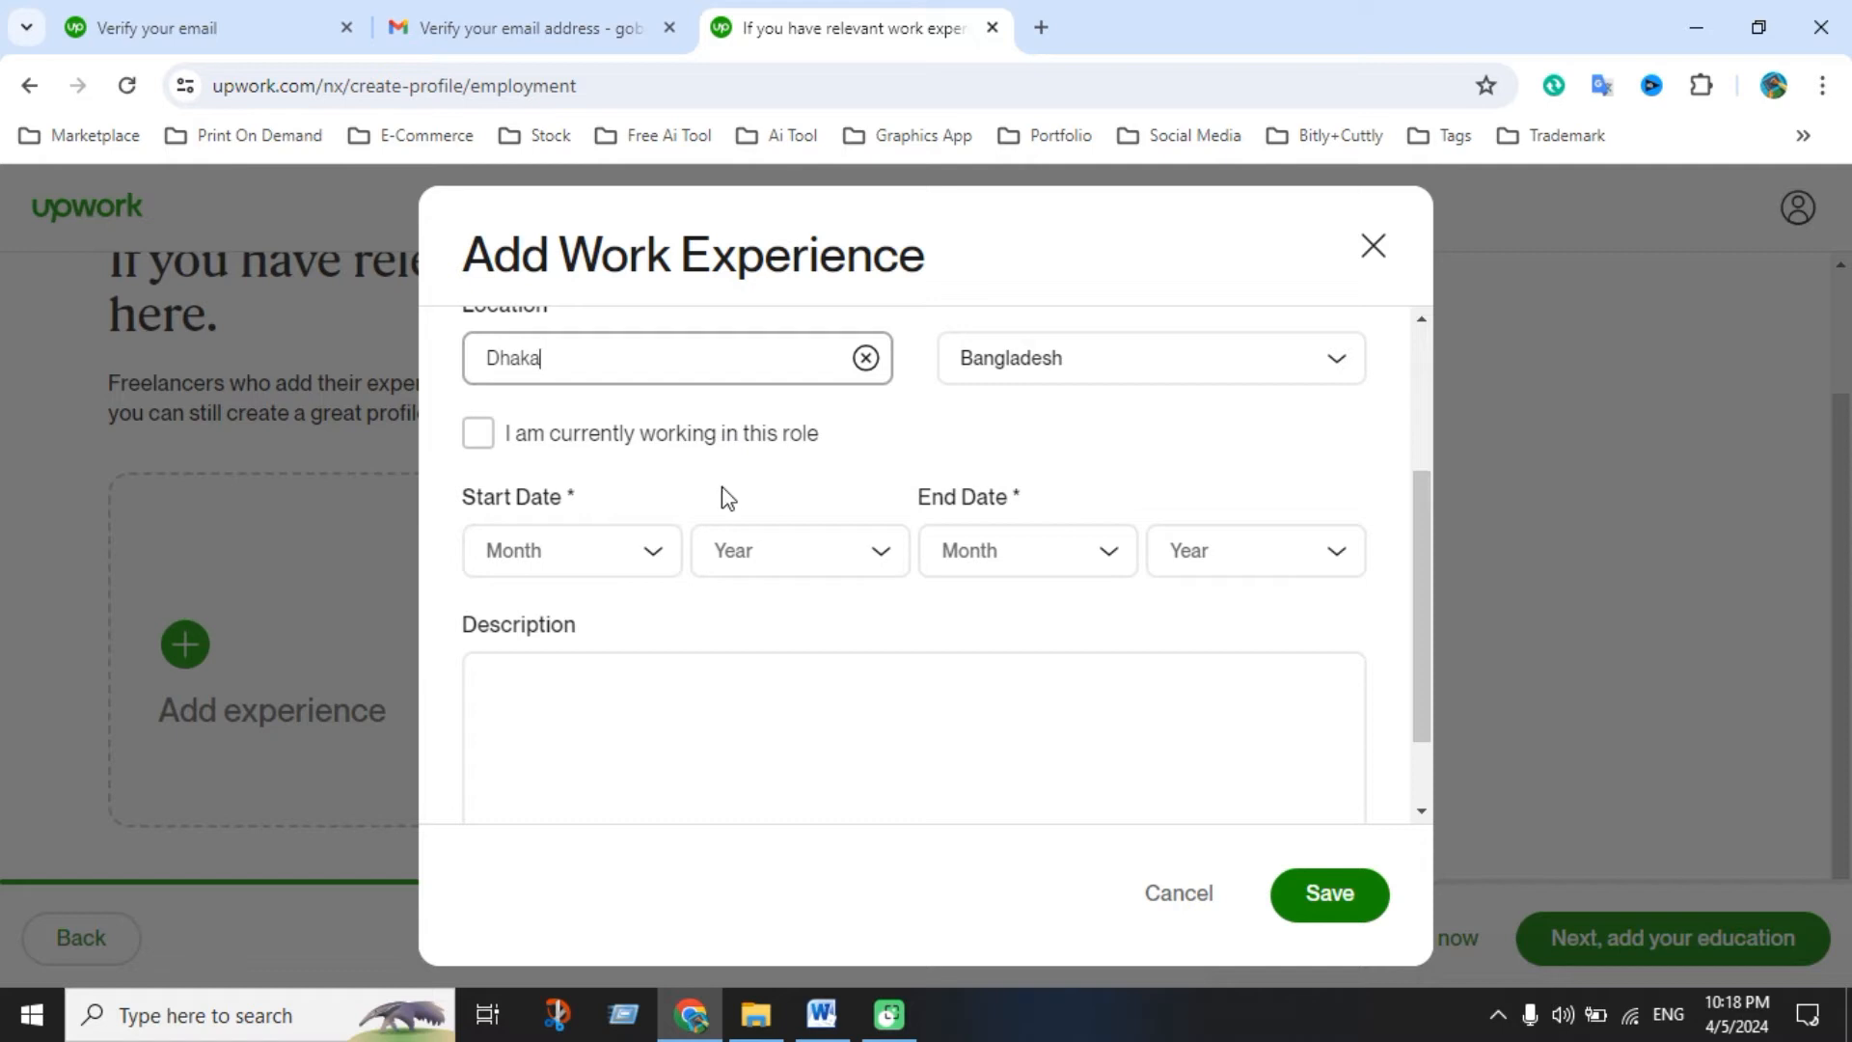
Set the experience dates from January 2018 to December 2022 and focus the description box
{"action": "left_click", "coordinate": [647, 556]}
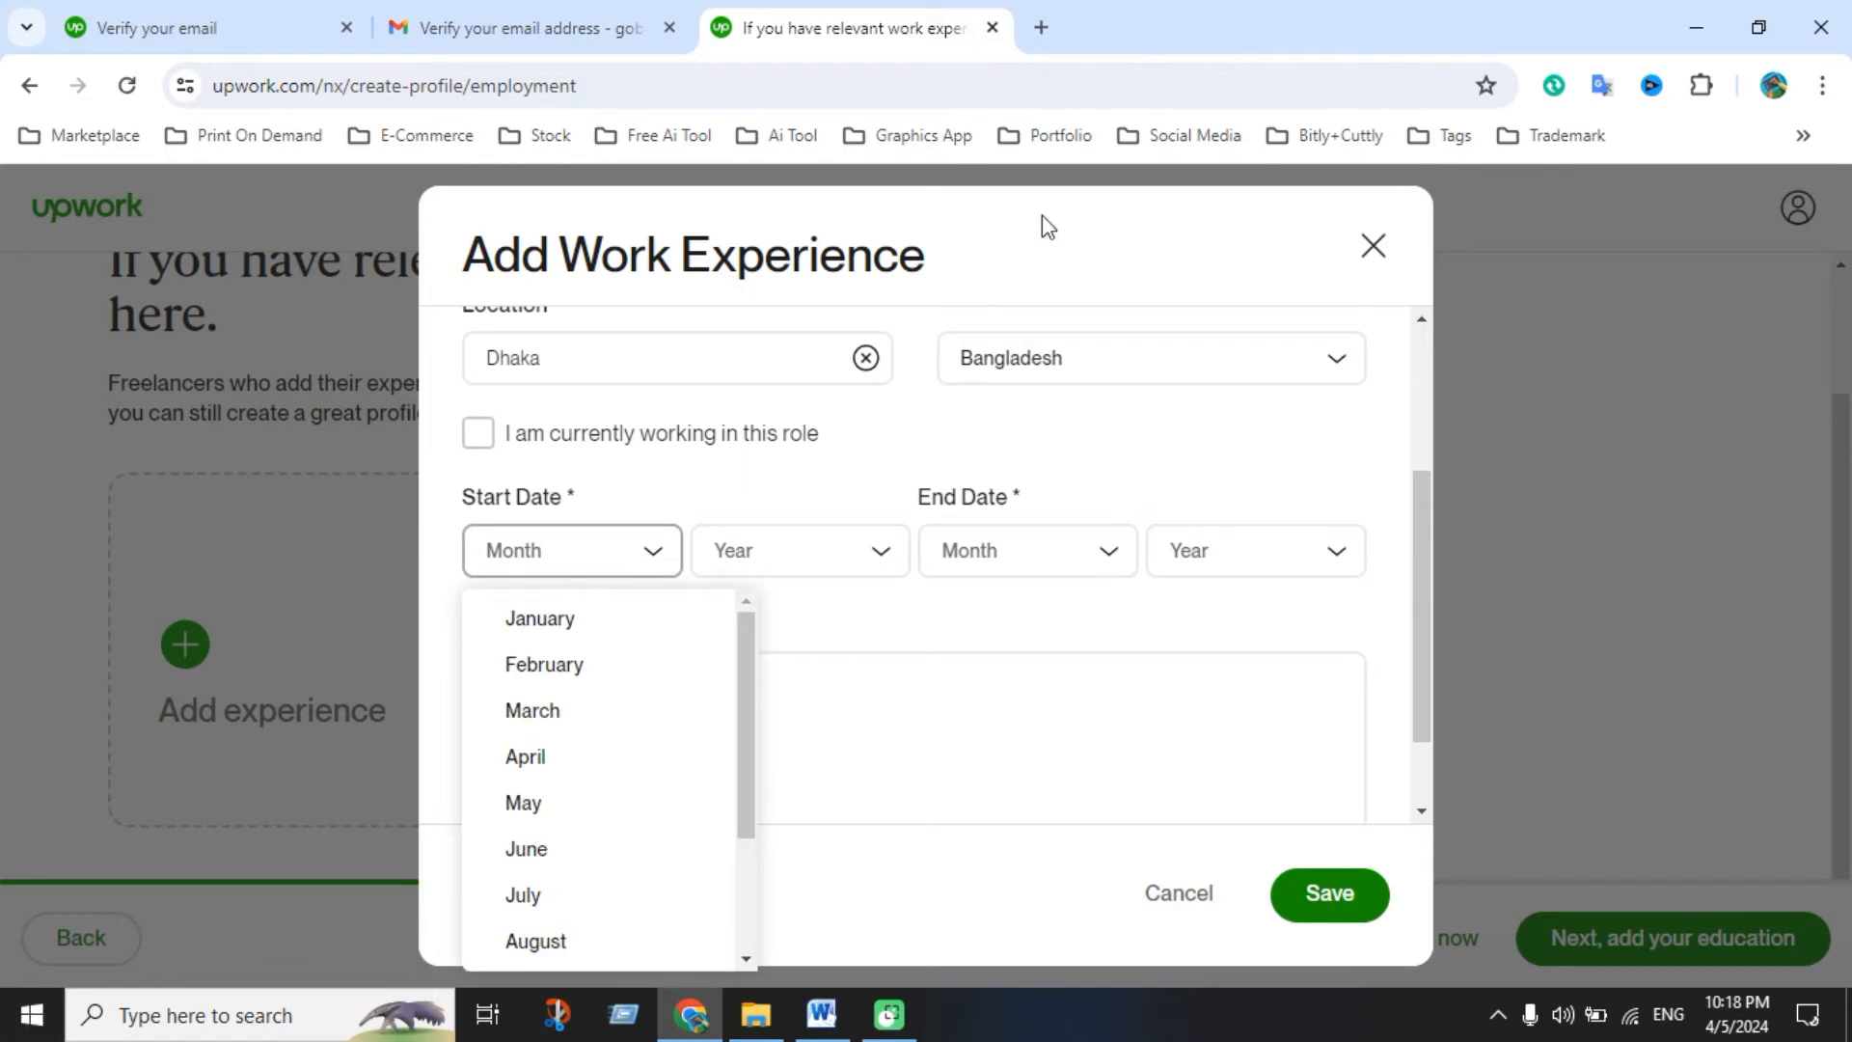
{"action": "left_click", "coordinate": [589, 635]}
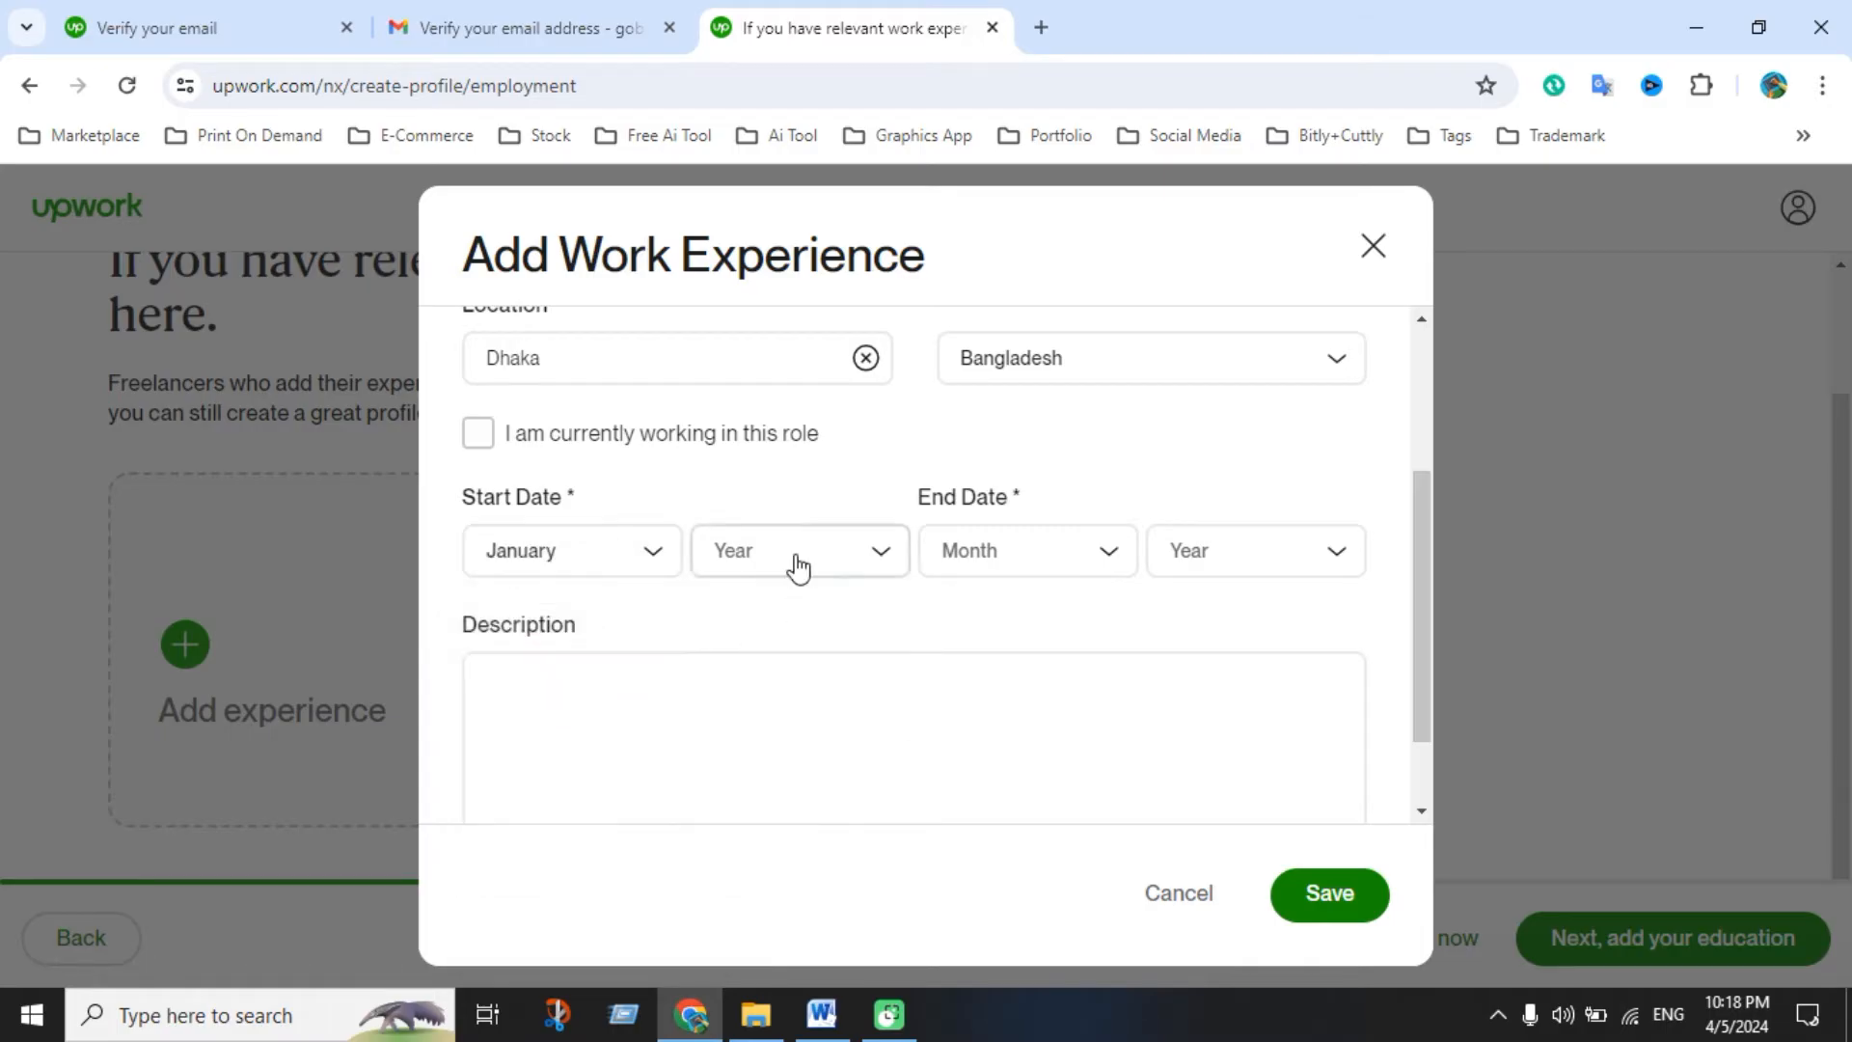
{"action": "left_click", "coordinate": [795, 566]}
{"action": "scroll", "coordinate": [780, 847], "scroll_direction": "down", "scroll_amount": 3}
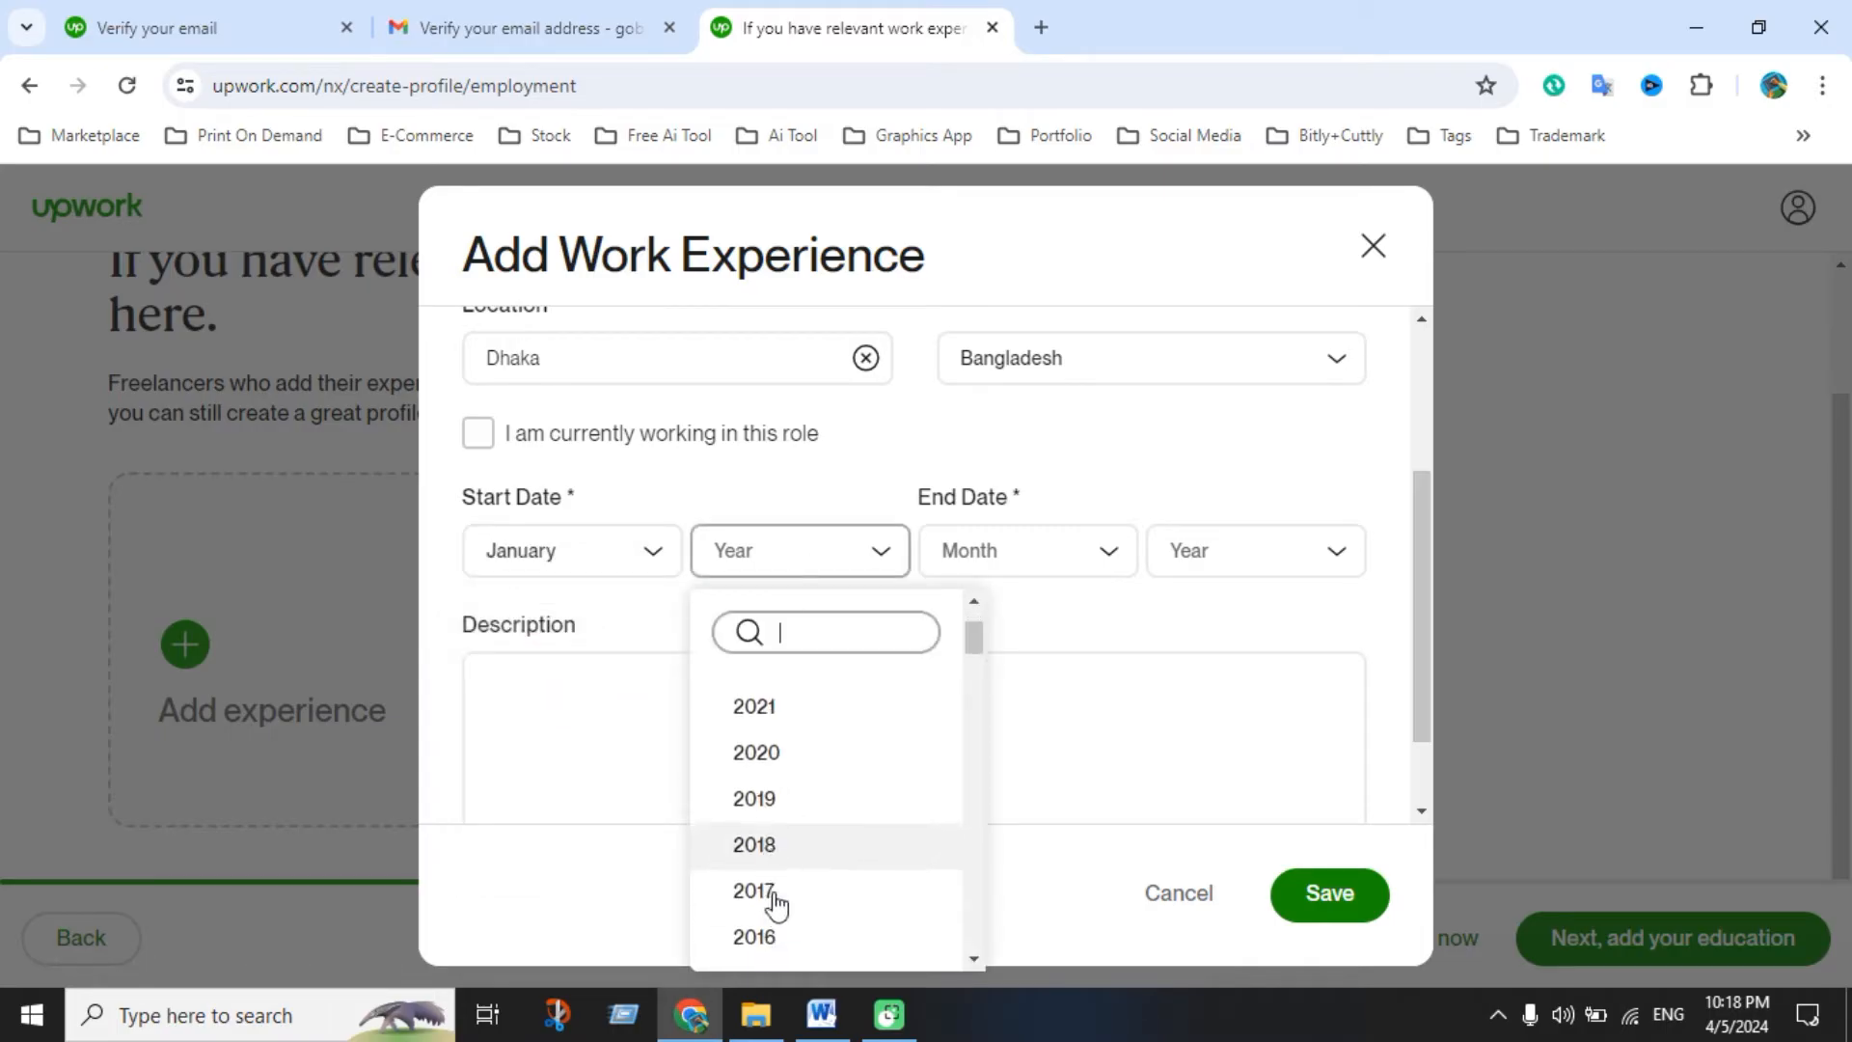
{"action": "left_click", "coordinate": [771, 857]}
{"action": "left_click", "coordinate": [1060, 567]}
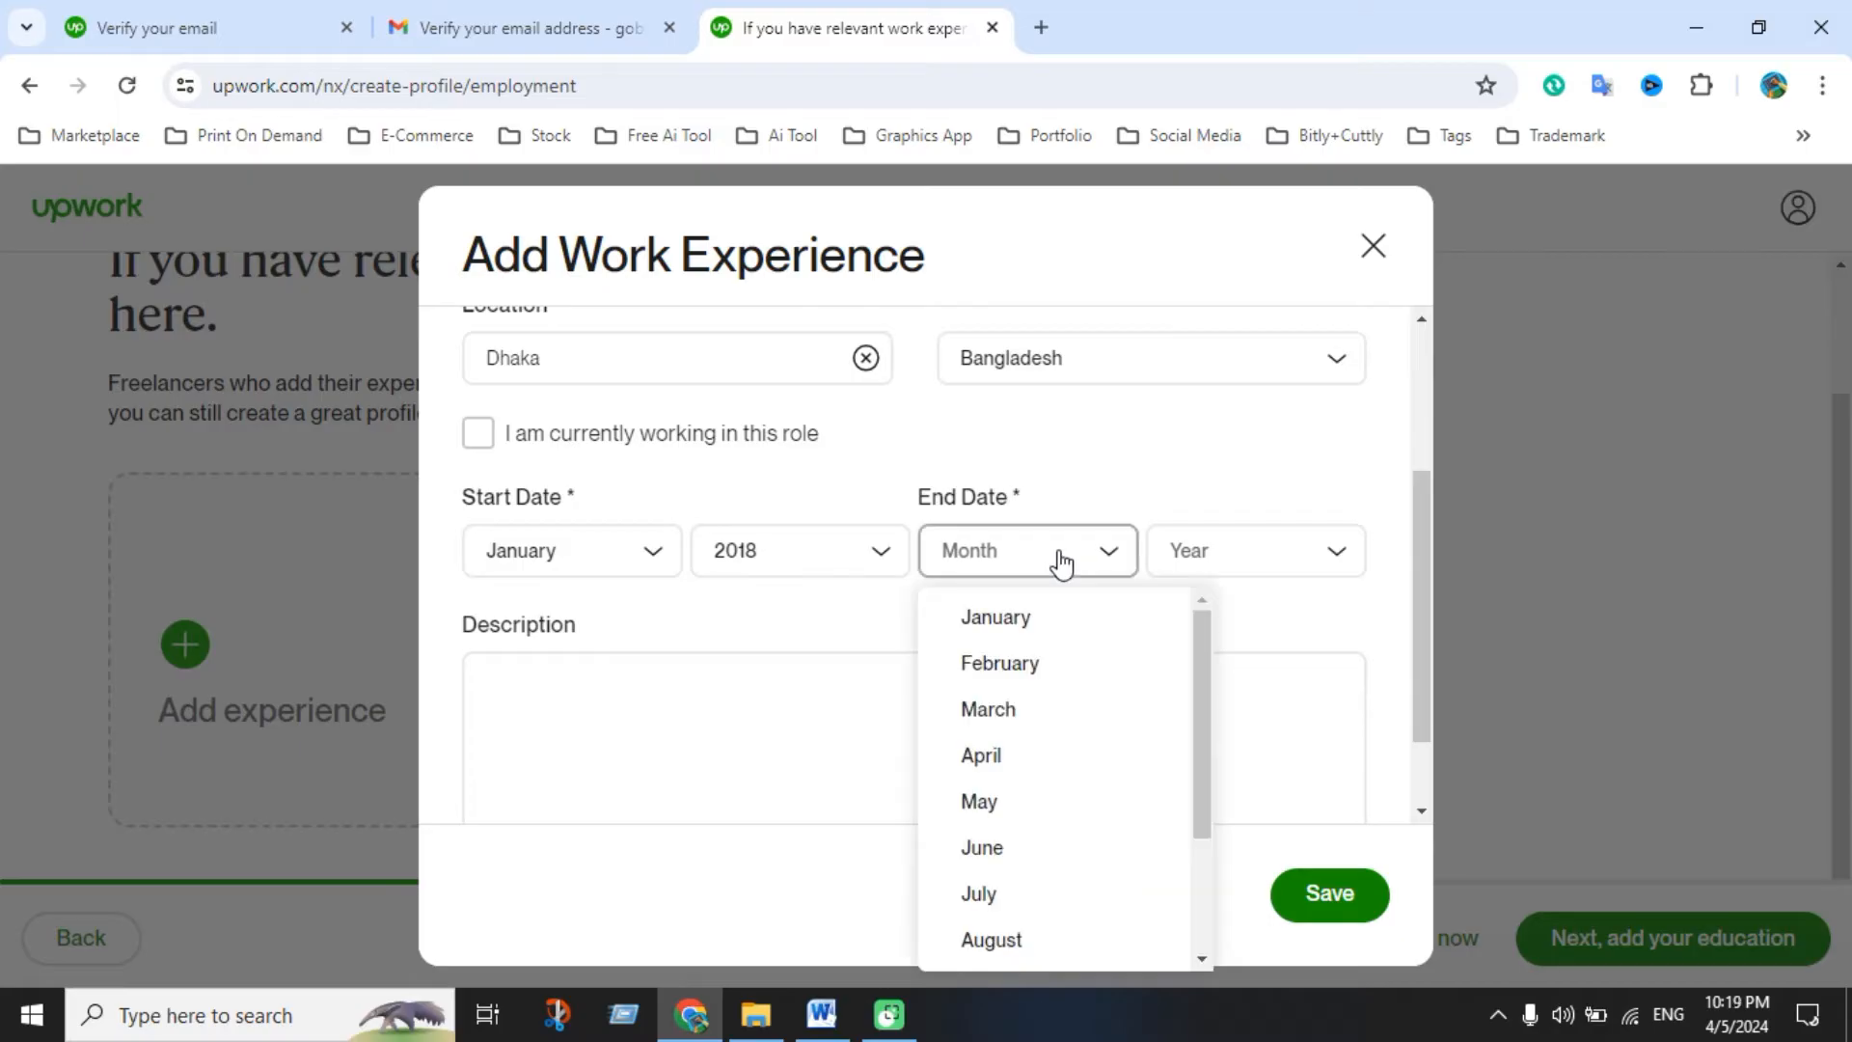
{"action": "scroll", "coordinate": [1022, 820], "scroll_direction": "down", "scroll_amount": 3}
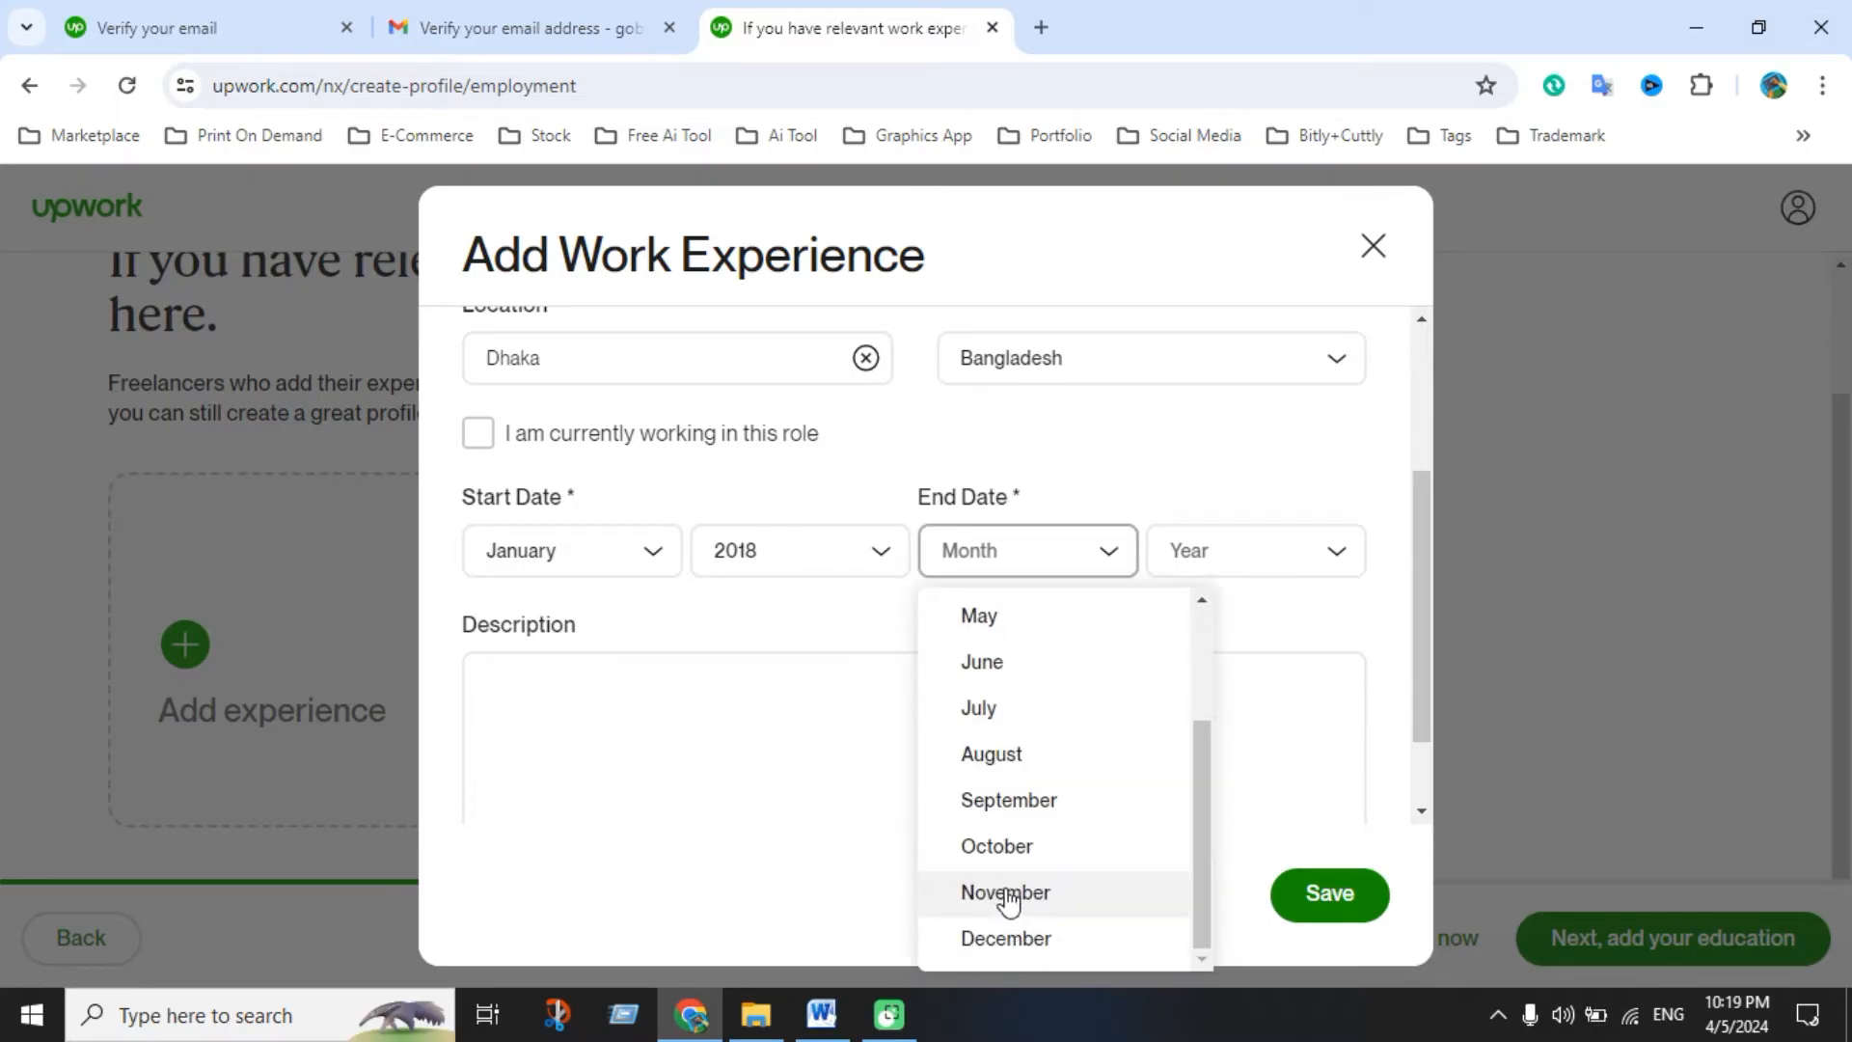
{"action": "left_click", "coordinate": [1004, 941]}
{"action": "left_click", "coordinate": [1257, 563]}
{"action": "left_click", "coordinate": [1232, 786]}
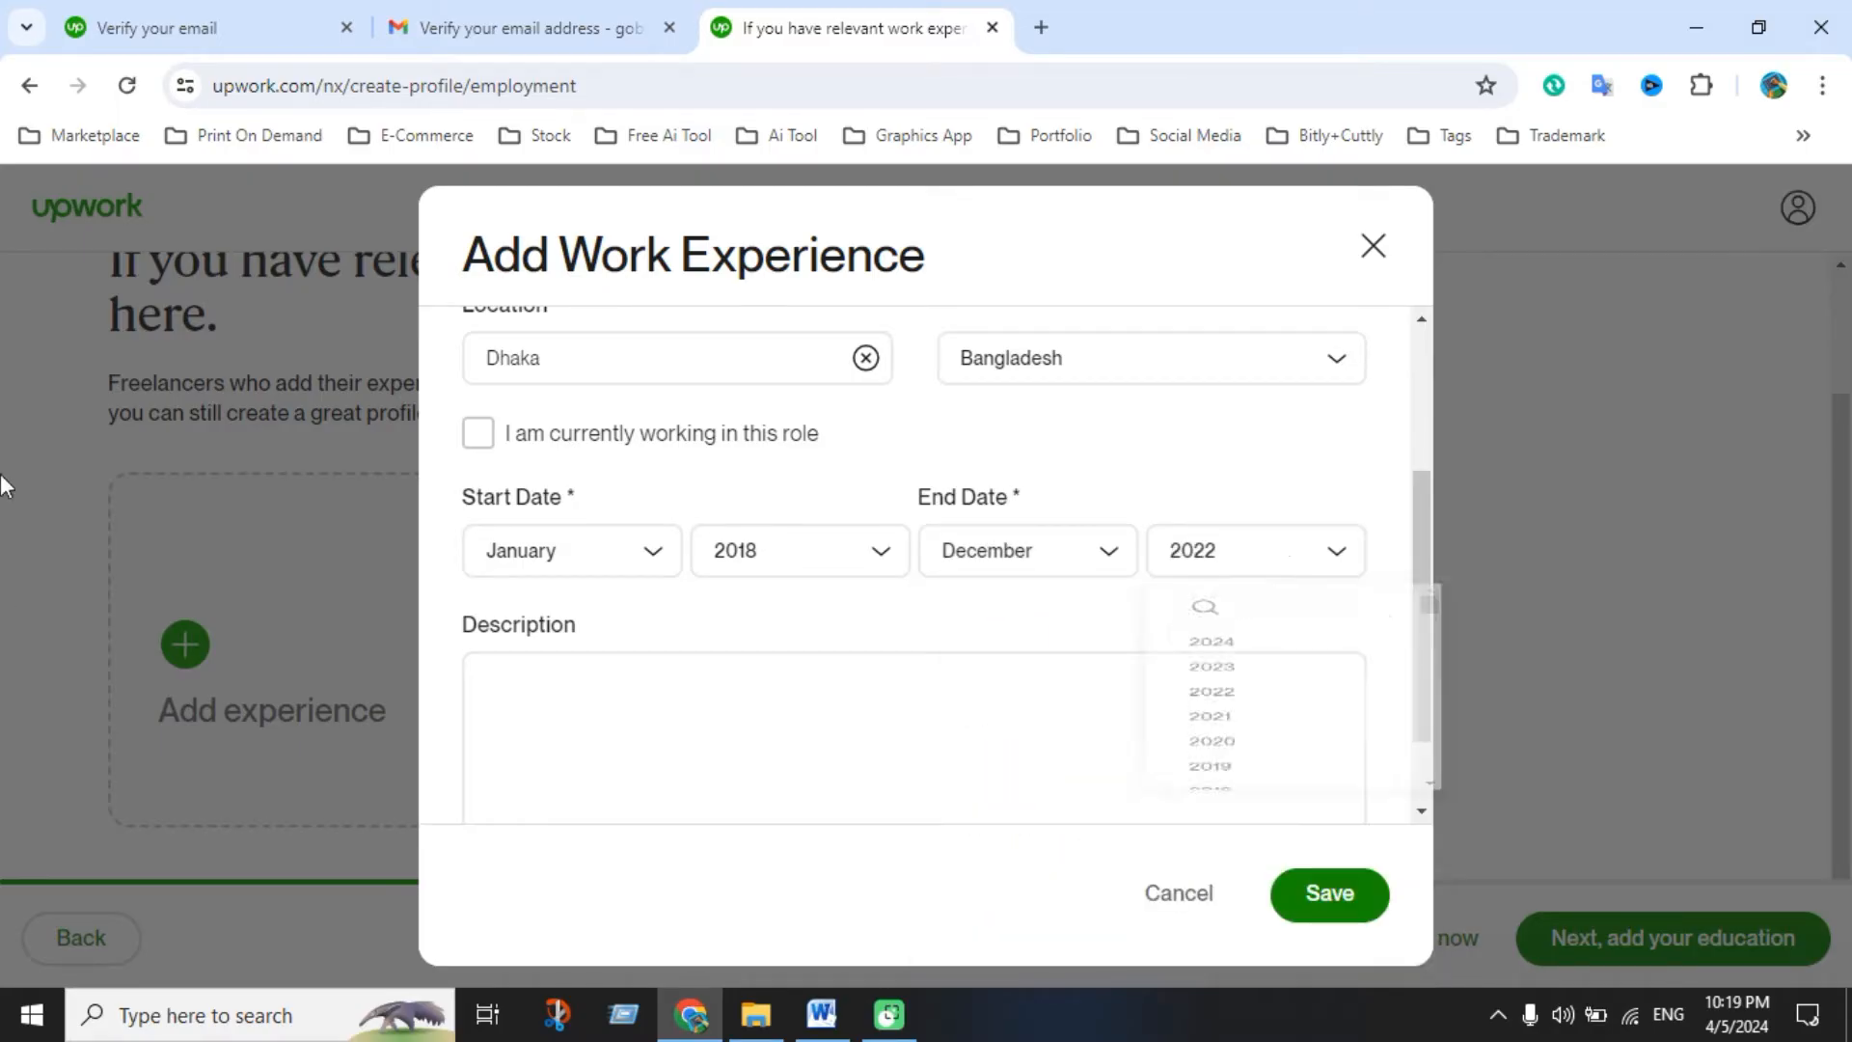
{"action": "left_click", "coordinate": [681, 702]}
{"action": "left_click", "coordinate": [821, 1013]}
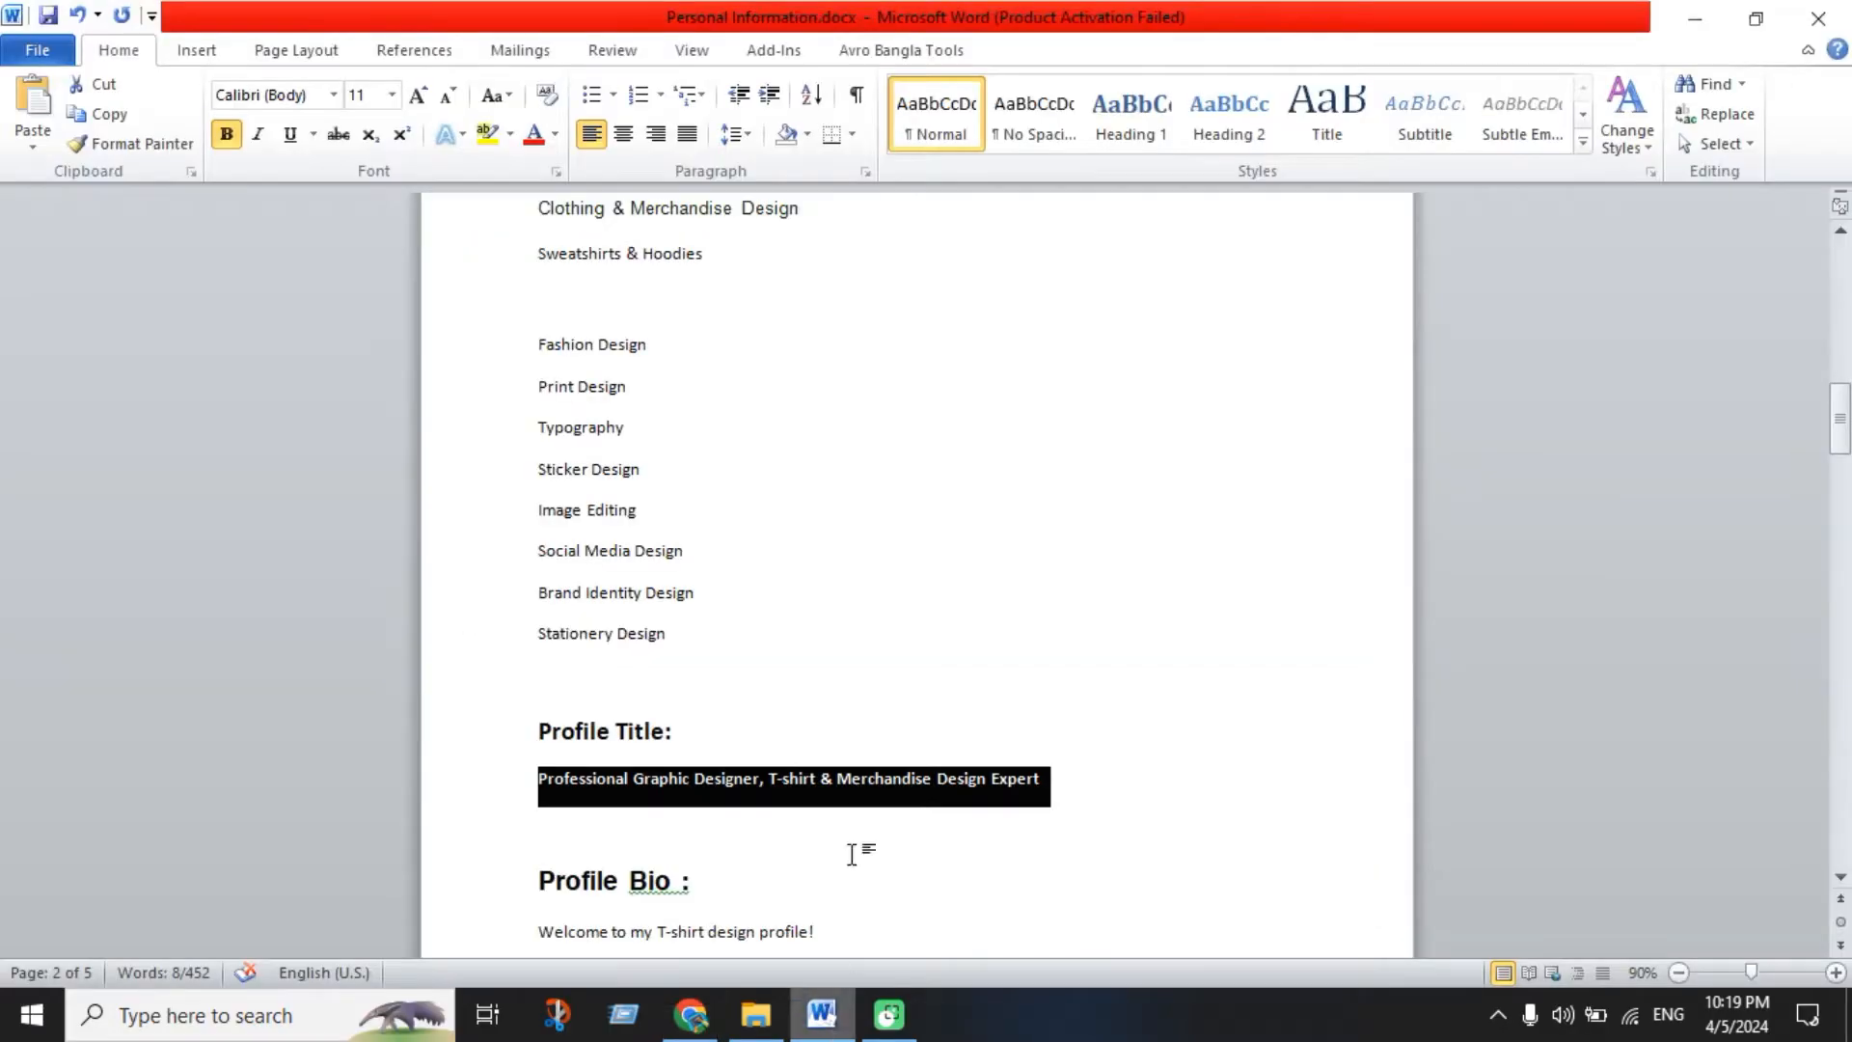
Paste the Job Skill bio paragraph from Personal Information.docx into the experience Description
{"action": "scroll", "coordinate": [902, 652], "scroll_direction": "up", "scroll_amount": 20}
{"action": "scroll", "coordinate": [905, 657], "scroll_direction": "up", "scroll_amount": 2}
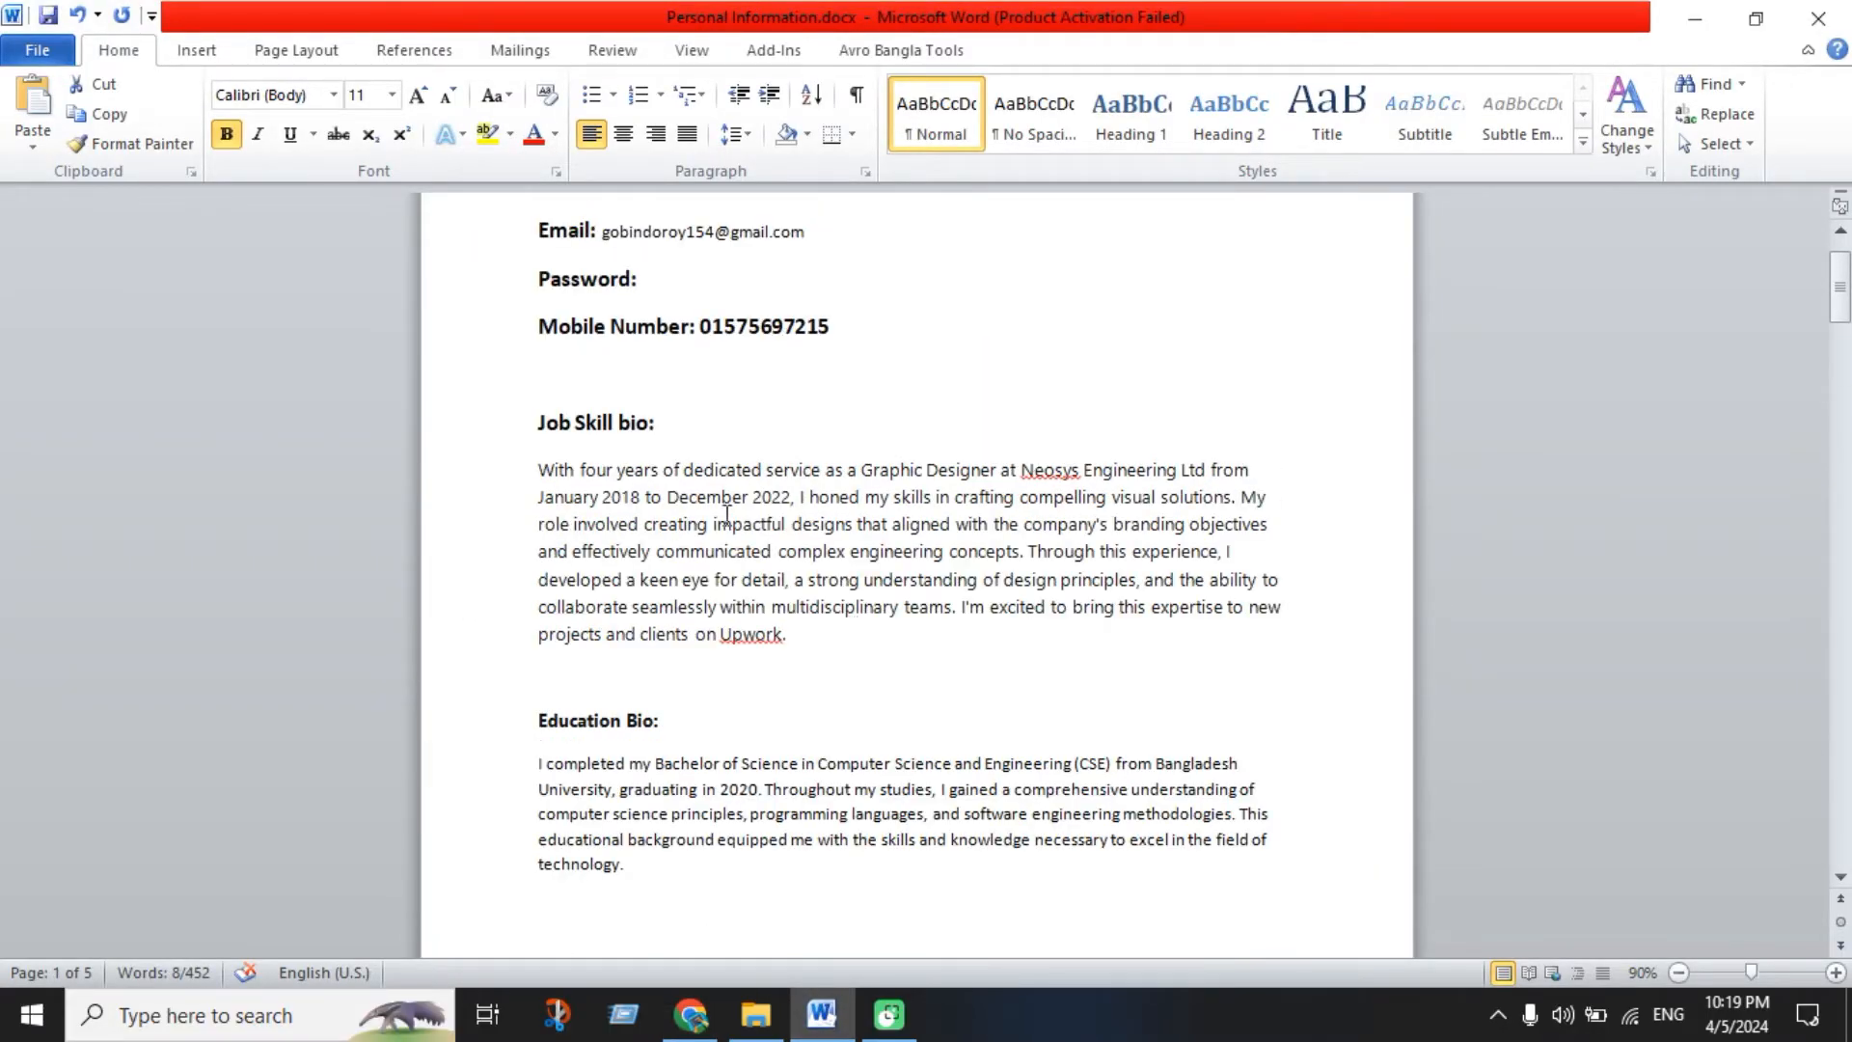
{"action": "left_click_drag", "start_coordinate": [542, 467], "coordinate": [831, 656]}
{"action": "key", "text": "ctrl+c"}
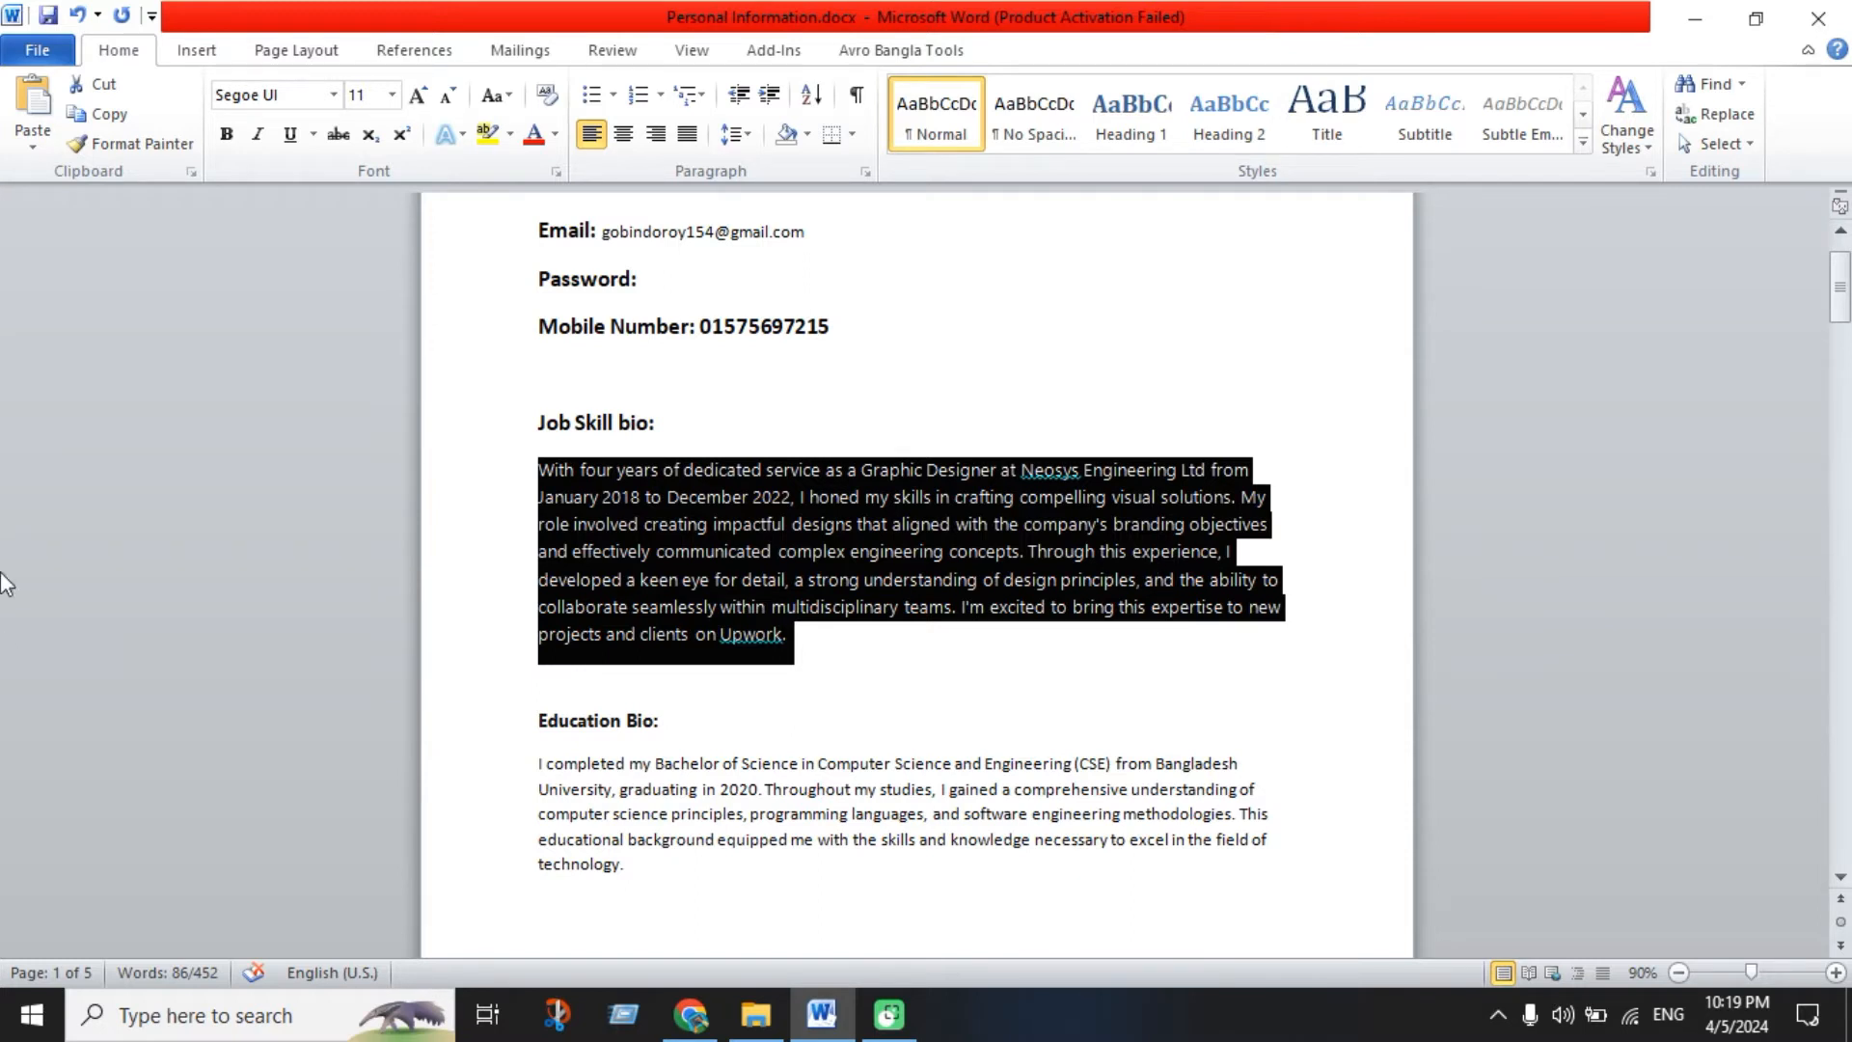
{"action": "left_click", "coordinate": [690, 1015]}
{"action": "left_click", "coordinate": [715, 644]}
{"action": "key", "text": "ctrl+v"}
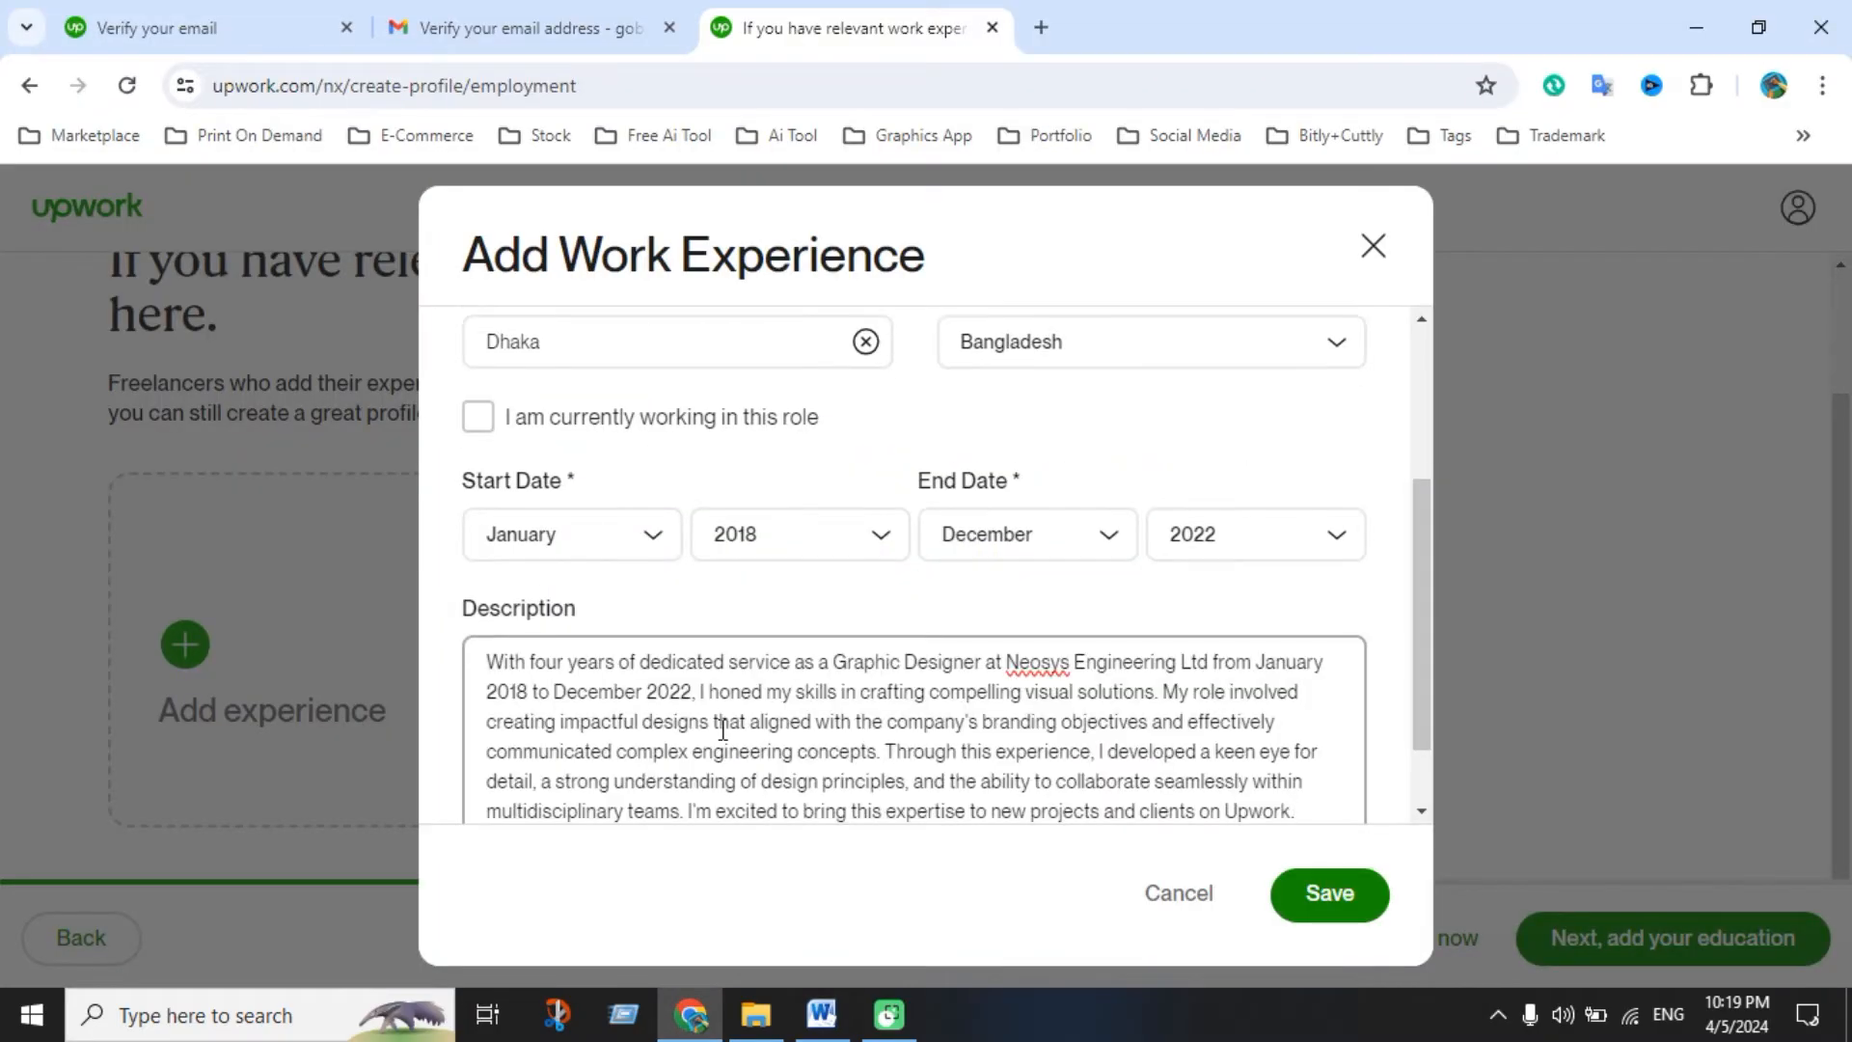
Save the Graphic Designer experience at Neosys Engineering Limited and proceed to the education step
{"action": "scroll", "coordinate": [1010, 730], "scroll_direction": "down", "scroll_amount": 1}
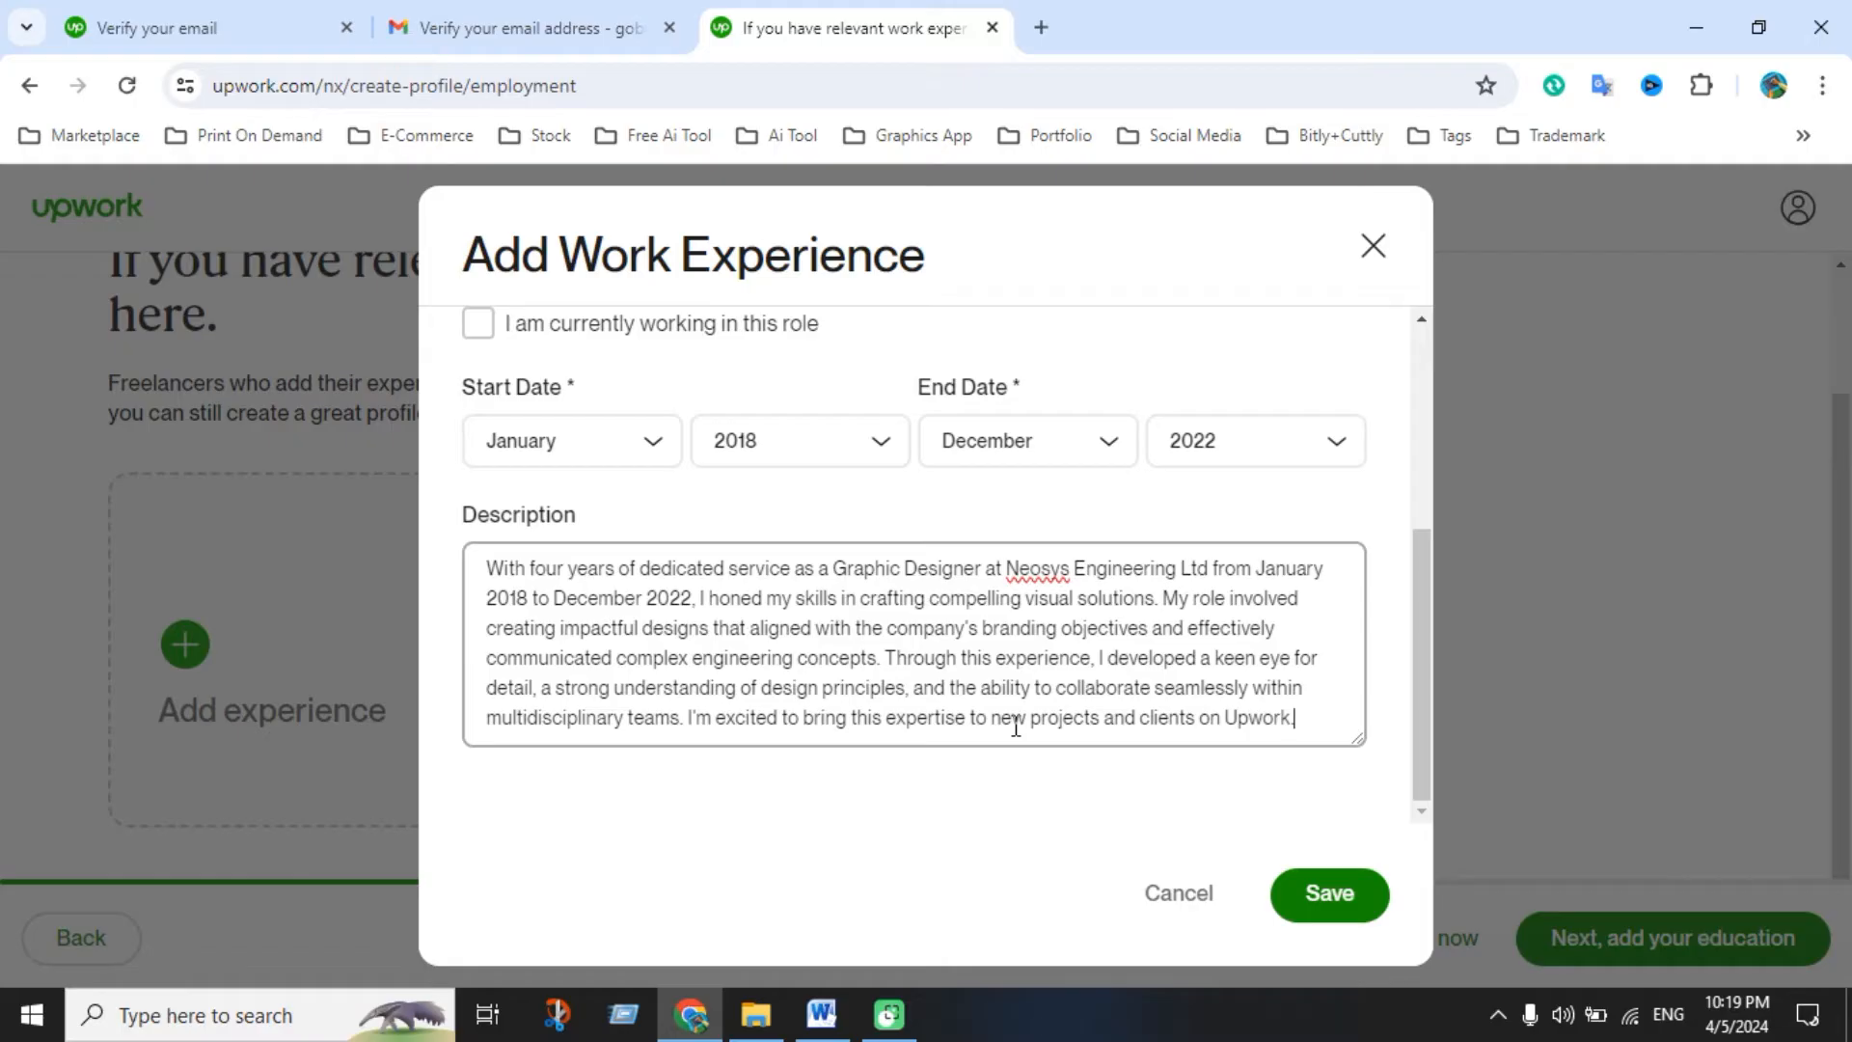
{"action": "scroll", "coordinate": [1014, 728], "scroll_direction": "up", "scroll_amount": 3}
{"action": "scroll", "coordinate": [1012, 733], "scroll_direction": "up", "scroll_amount": 1}
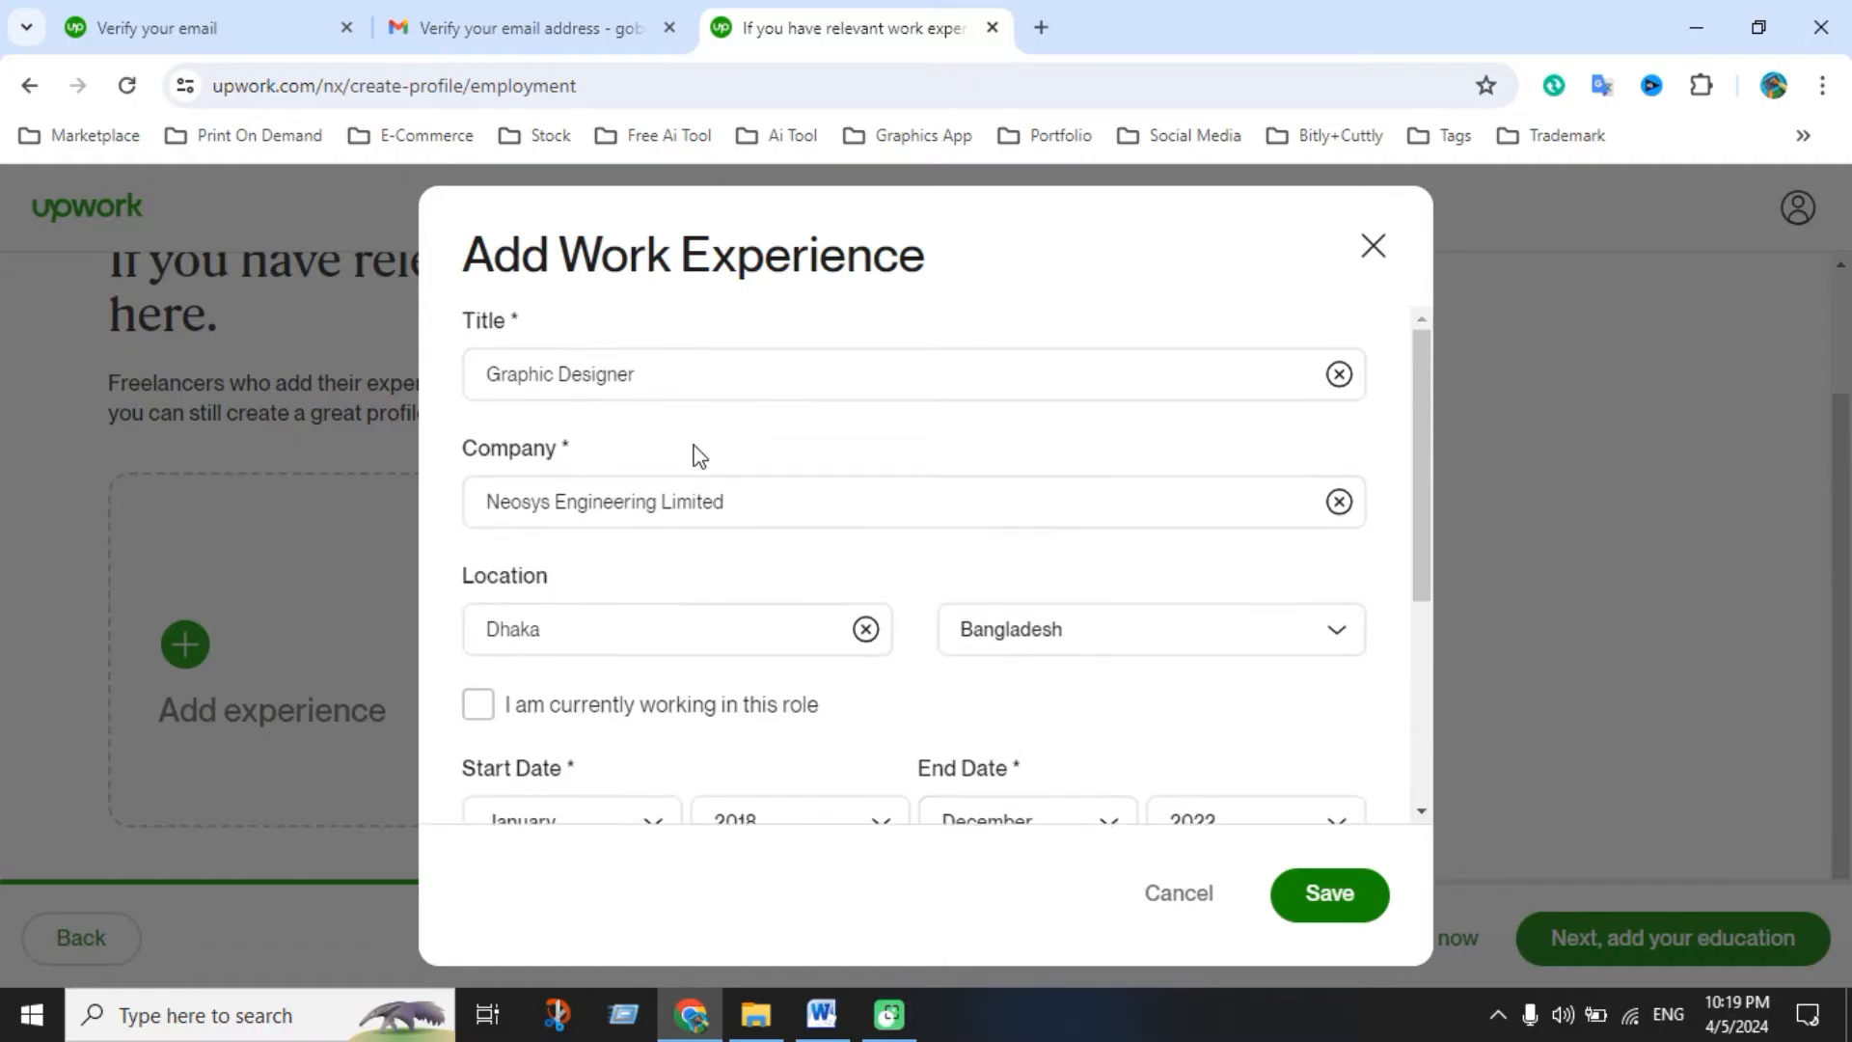
{"action": "scroll", "coordinate": [691, 674], "scroll_direction": "down", "scroll_amount": 4}
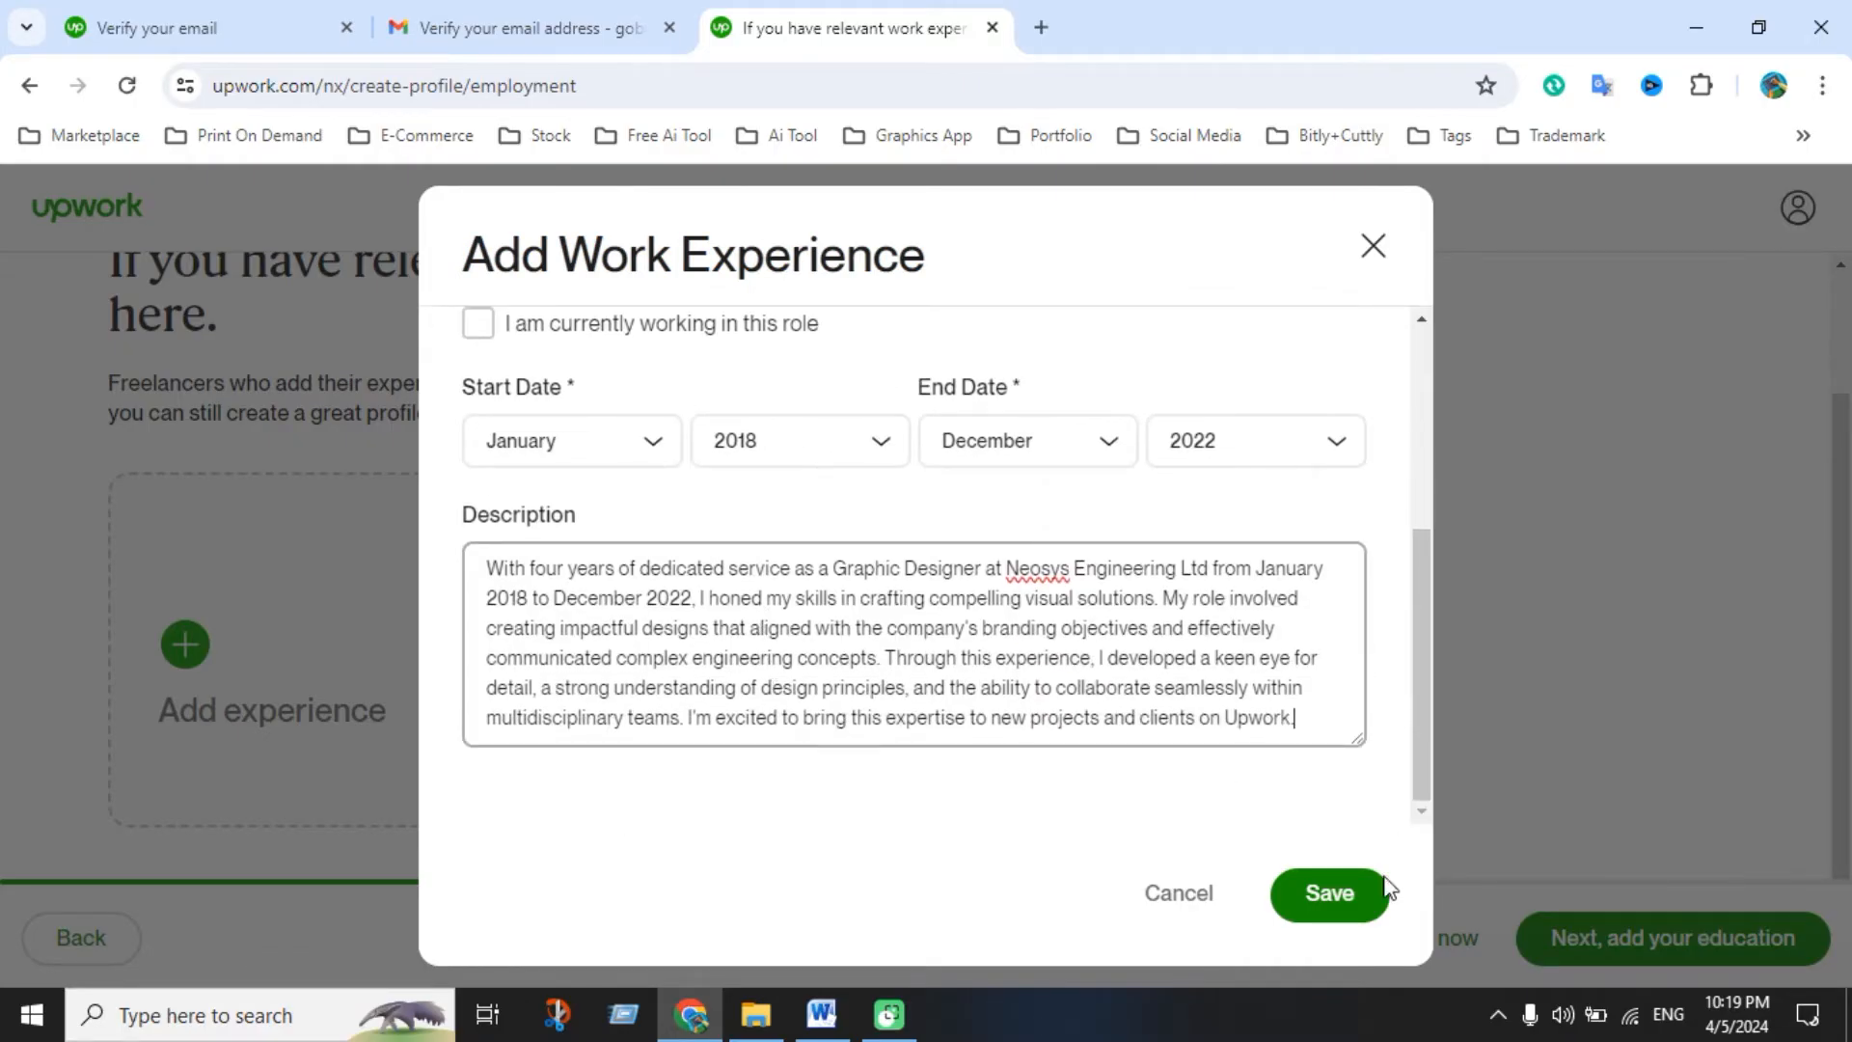
{"action": "left_click", "coordinate": [1354, 897]}
{"action": "scroll", "coordinate": [903, 656], "scroll_direction": "down", "scroll_amount": 3}
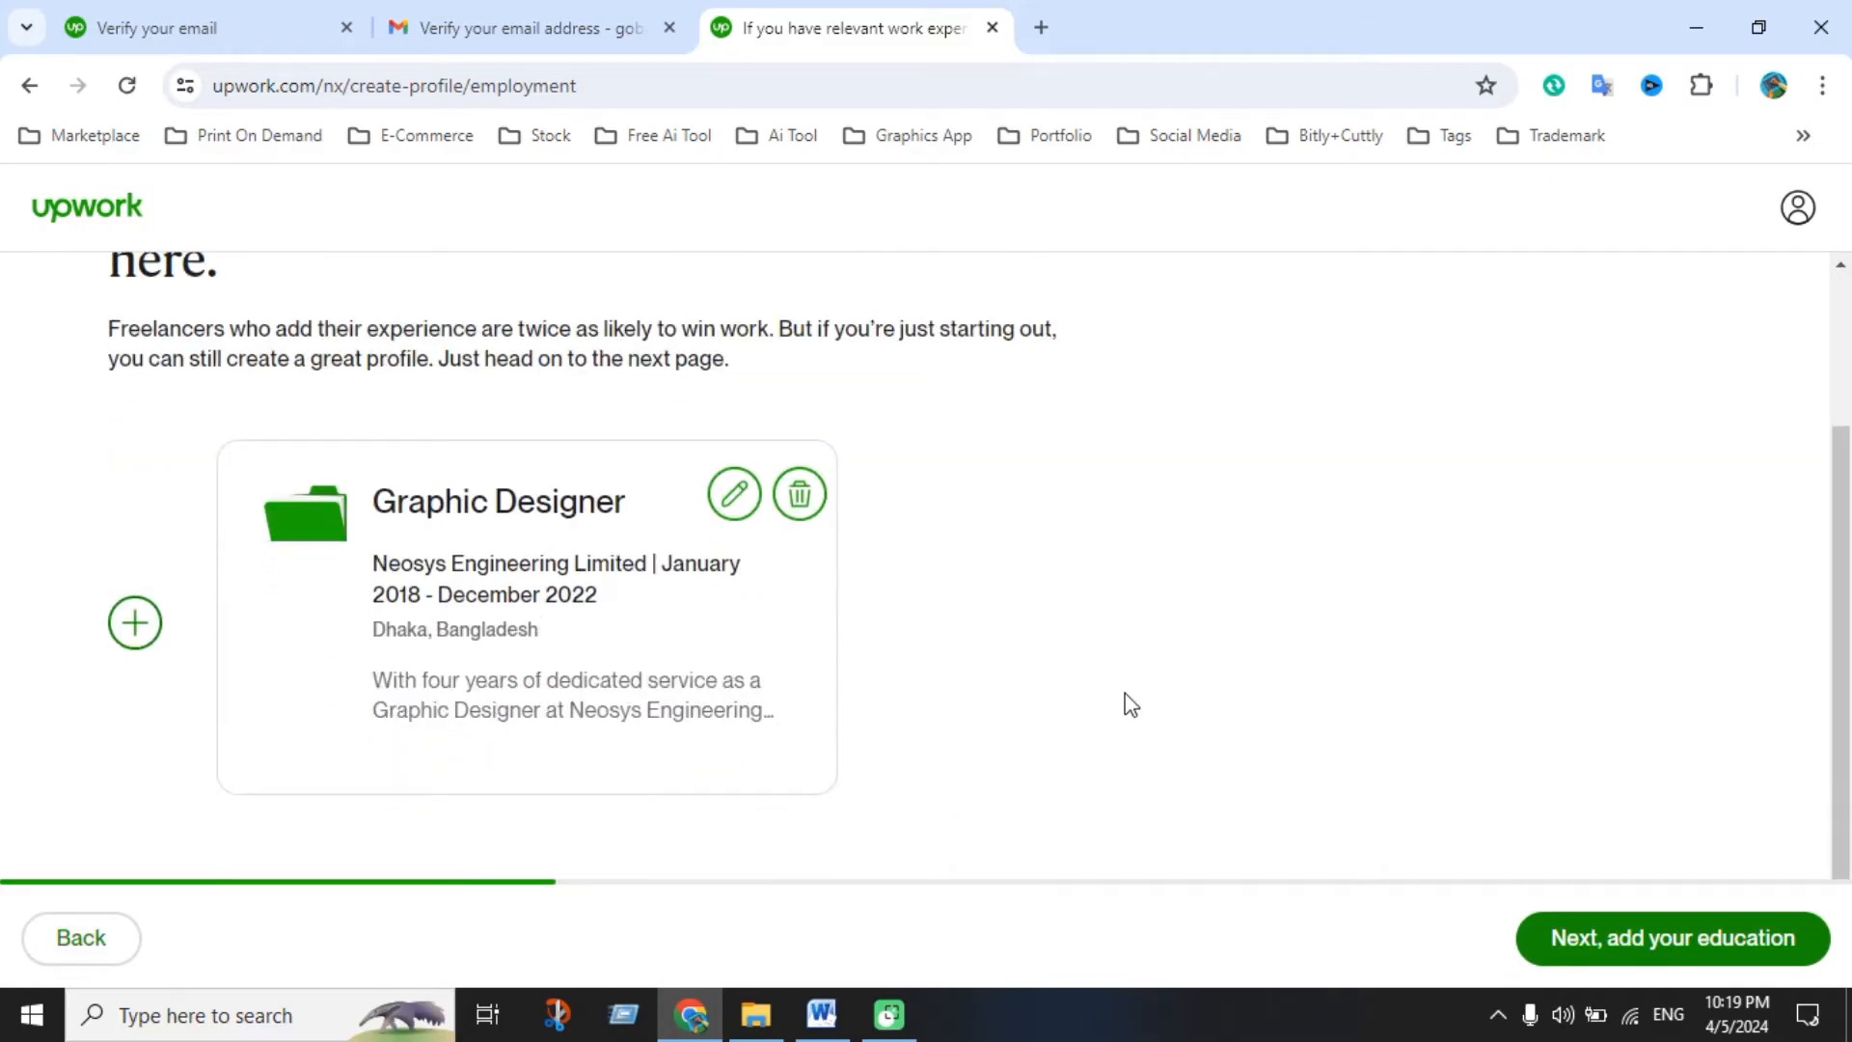
{"action": "left_click", "coordinate": [1683, 931]}
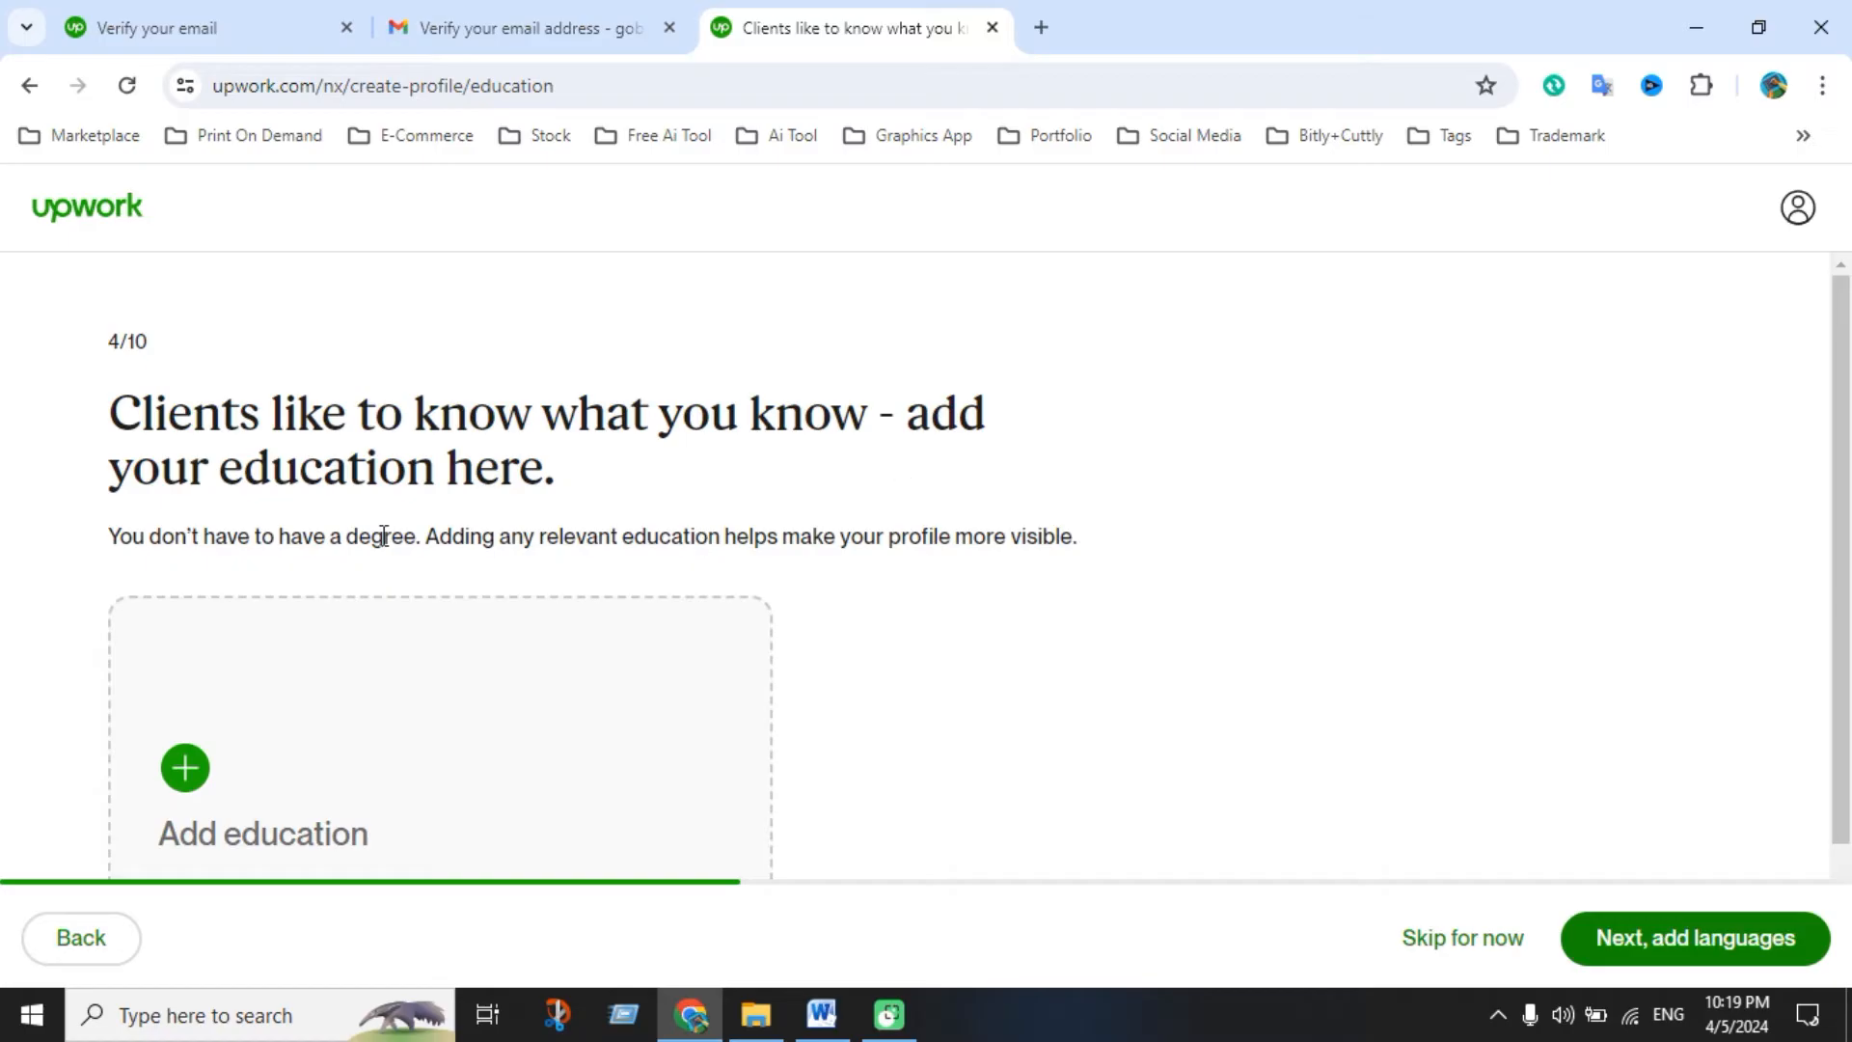
Start a new education entry with Bangladesh University as the school
{"action": "scroll", "coordinate": [349, 735], "scroll_direction": "down", "scroll_amount": 1}
{"action": "left_click", "coordinate": [192, 665]}
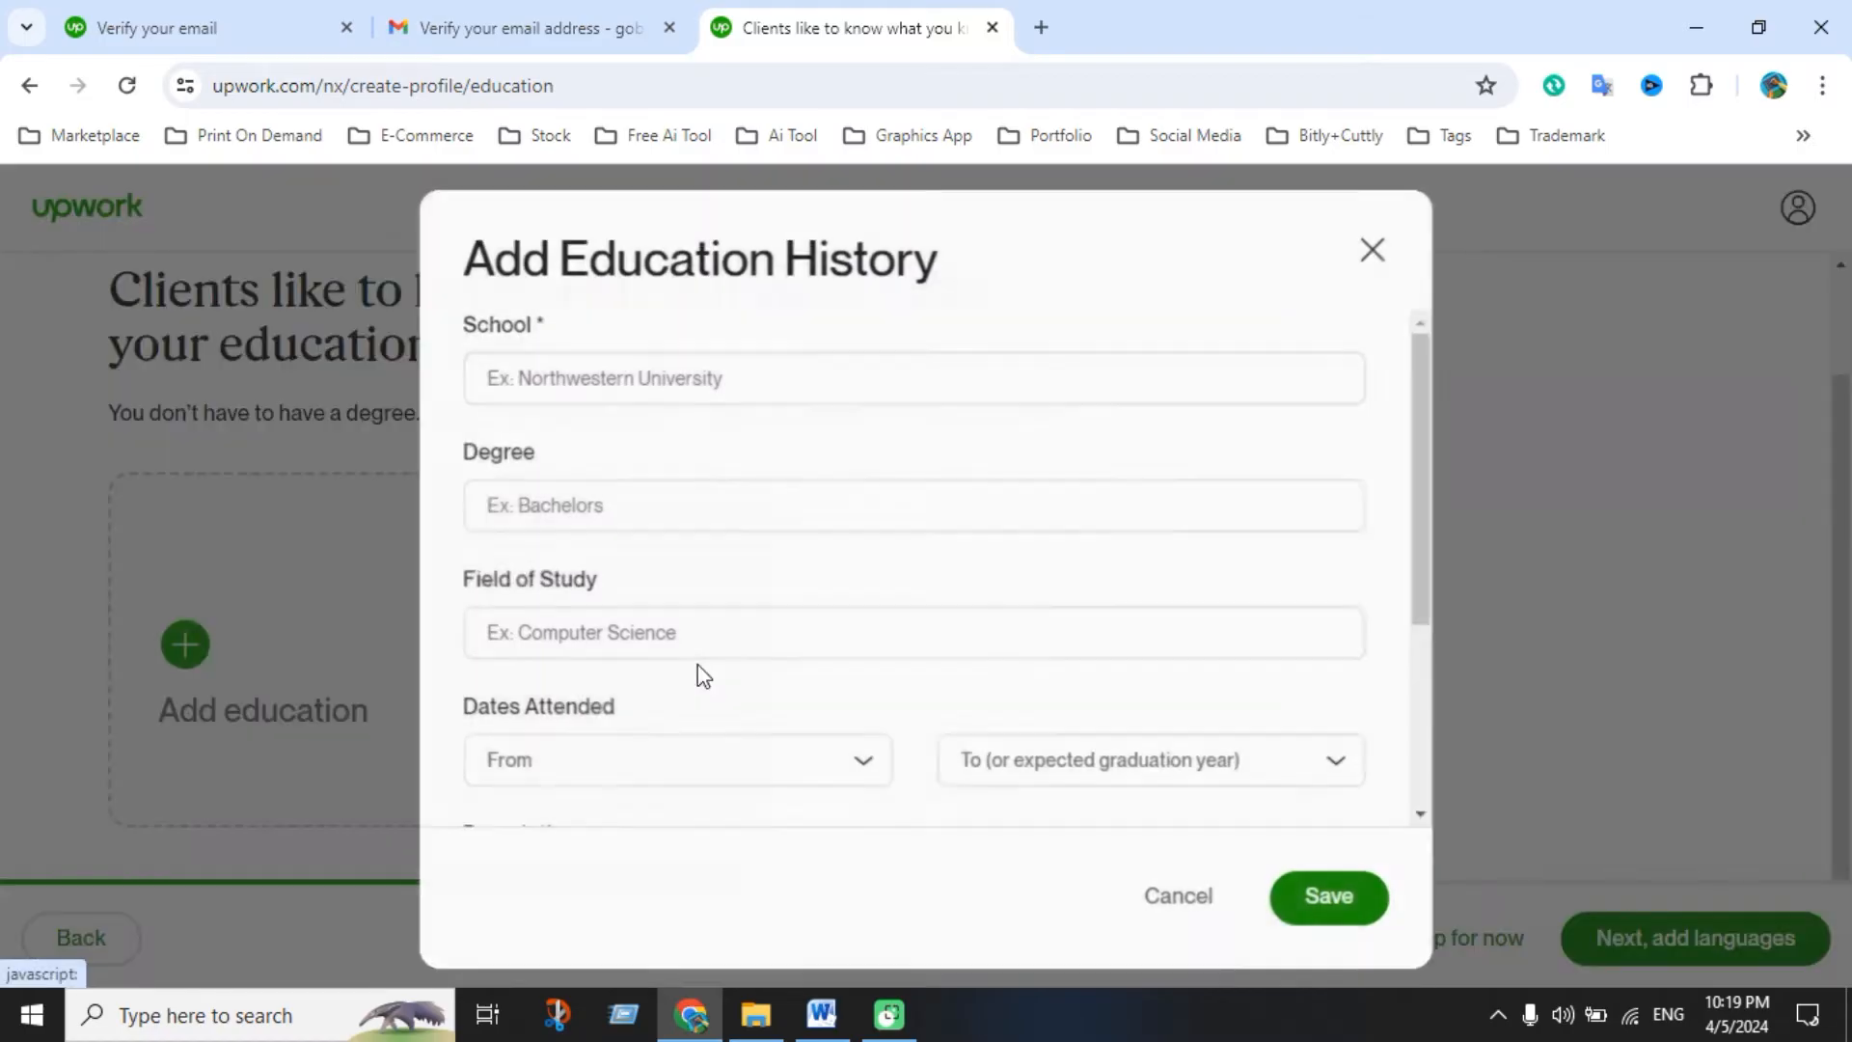
{"action": "left_click", "coordinate": [642, 374]}
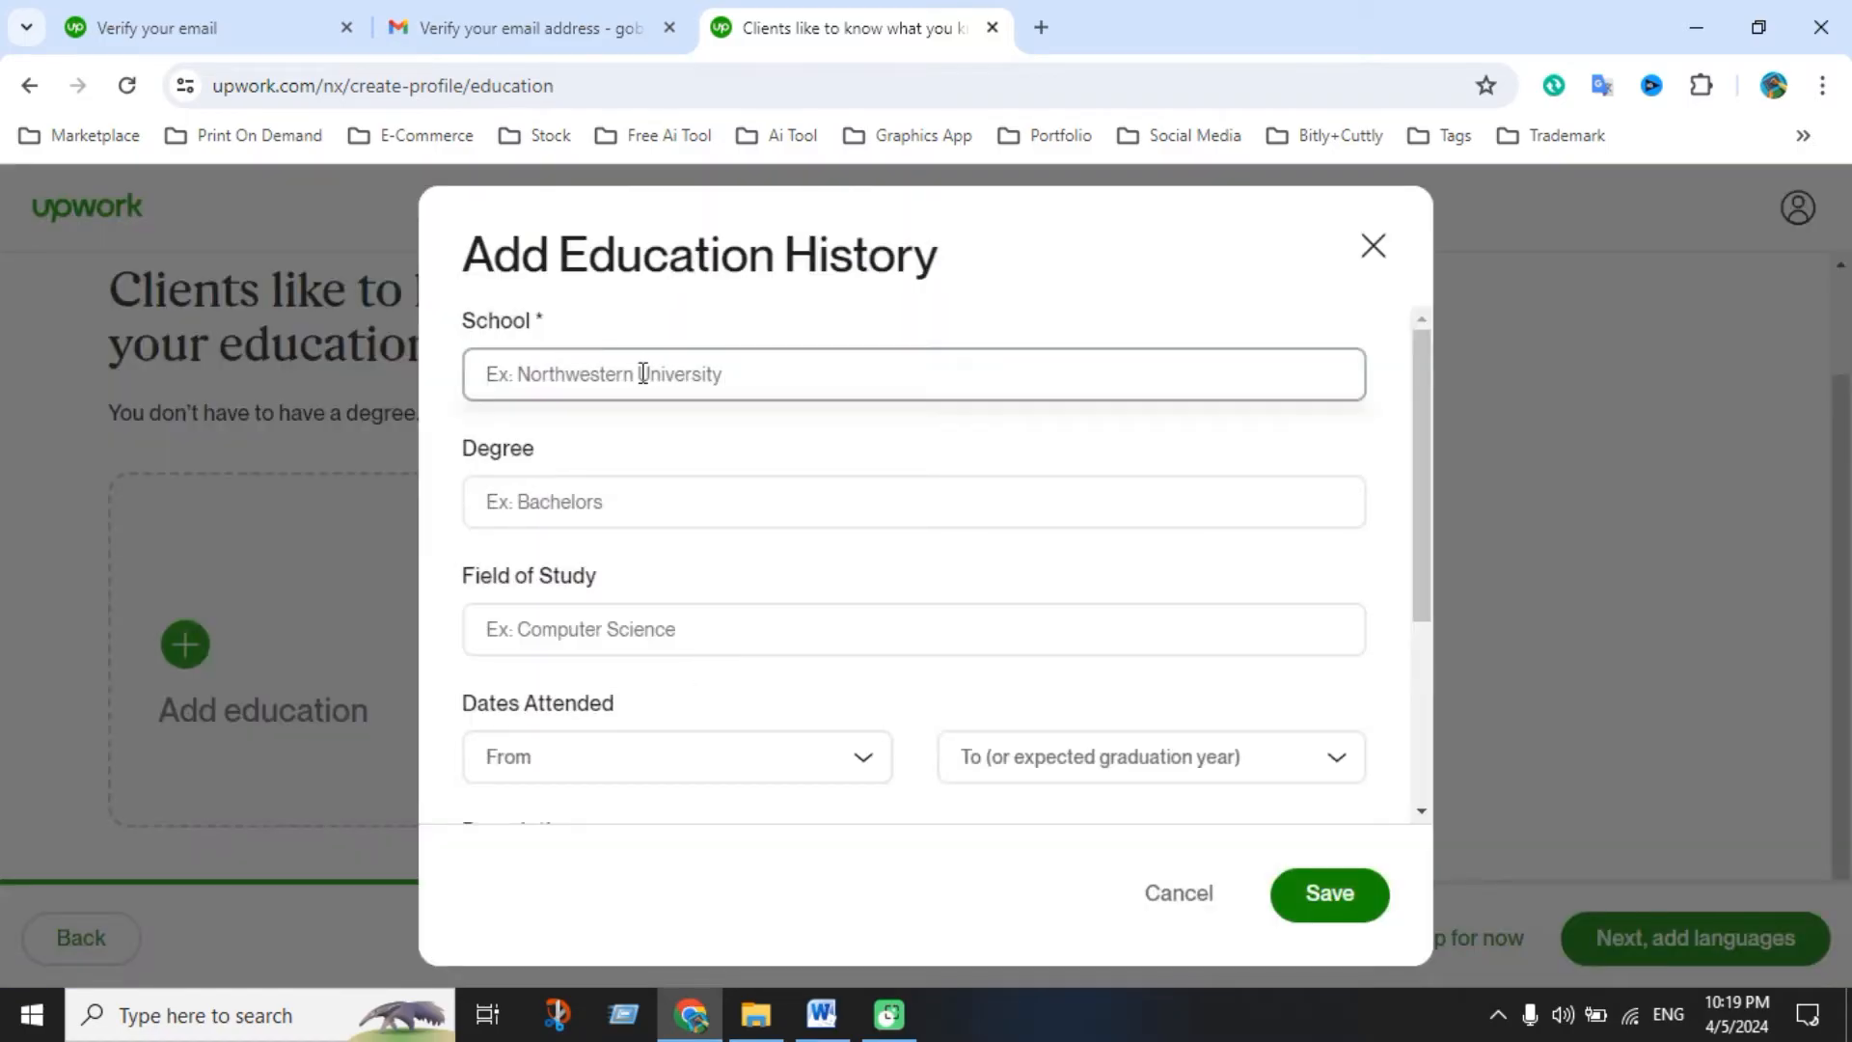
{"action": "type", "text": "bang"}
{"action": "key", "text": "BackSpace"}
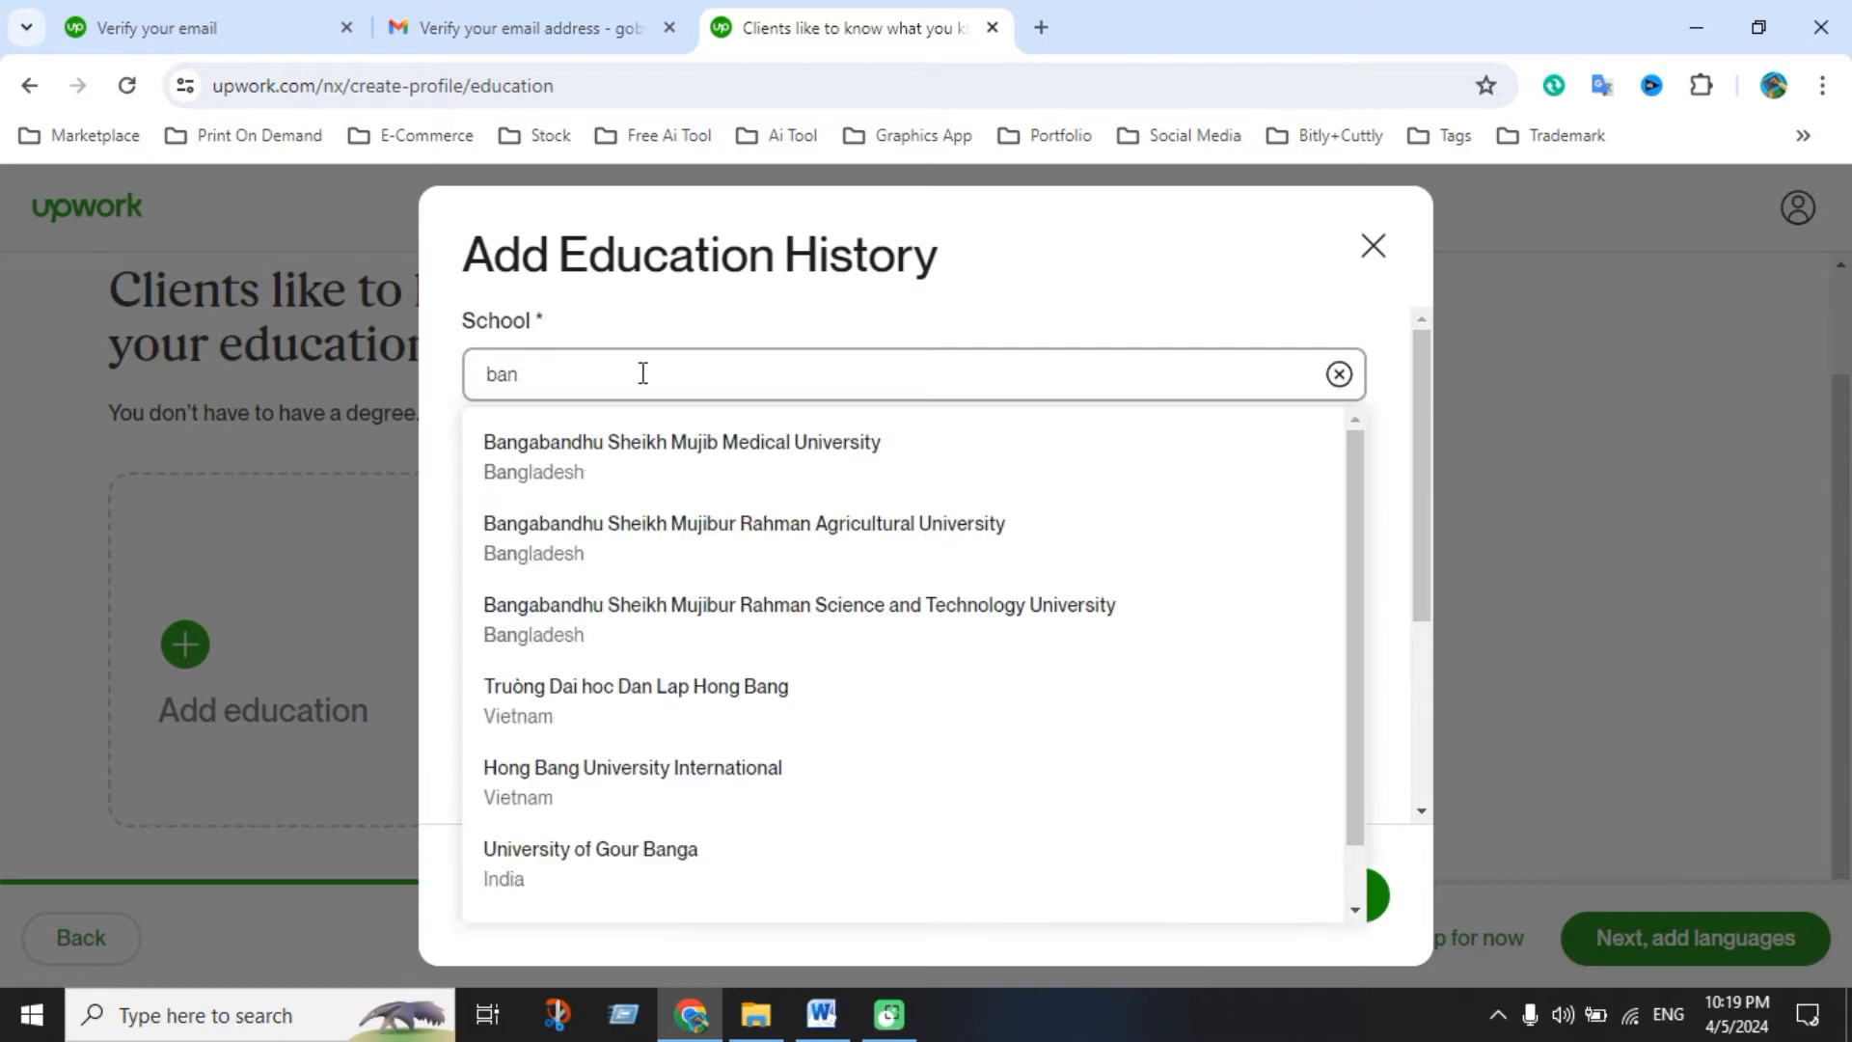
{"action": "key", "text": "BackSpace"}
{"action": "key", "text": "BackSpace"}
{"action": "key", "text": "BackSpace"}
{"action": "type", "text": "g"}
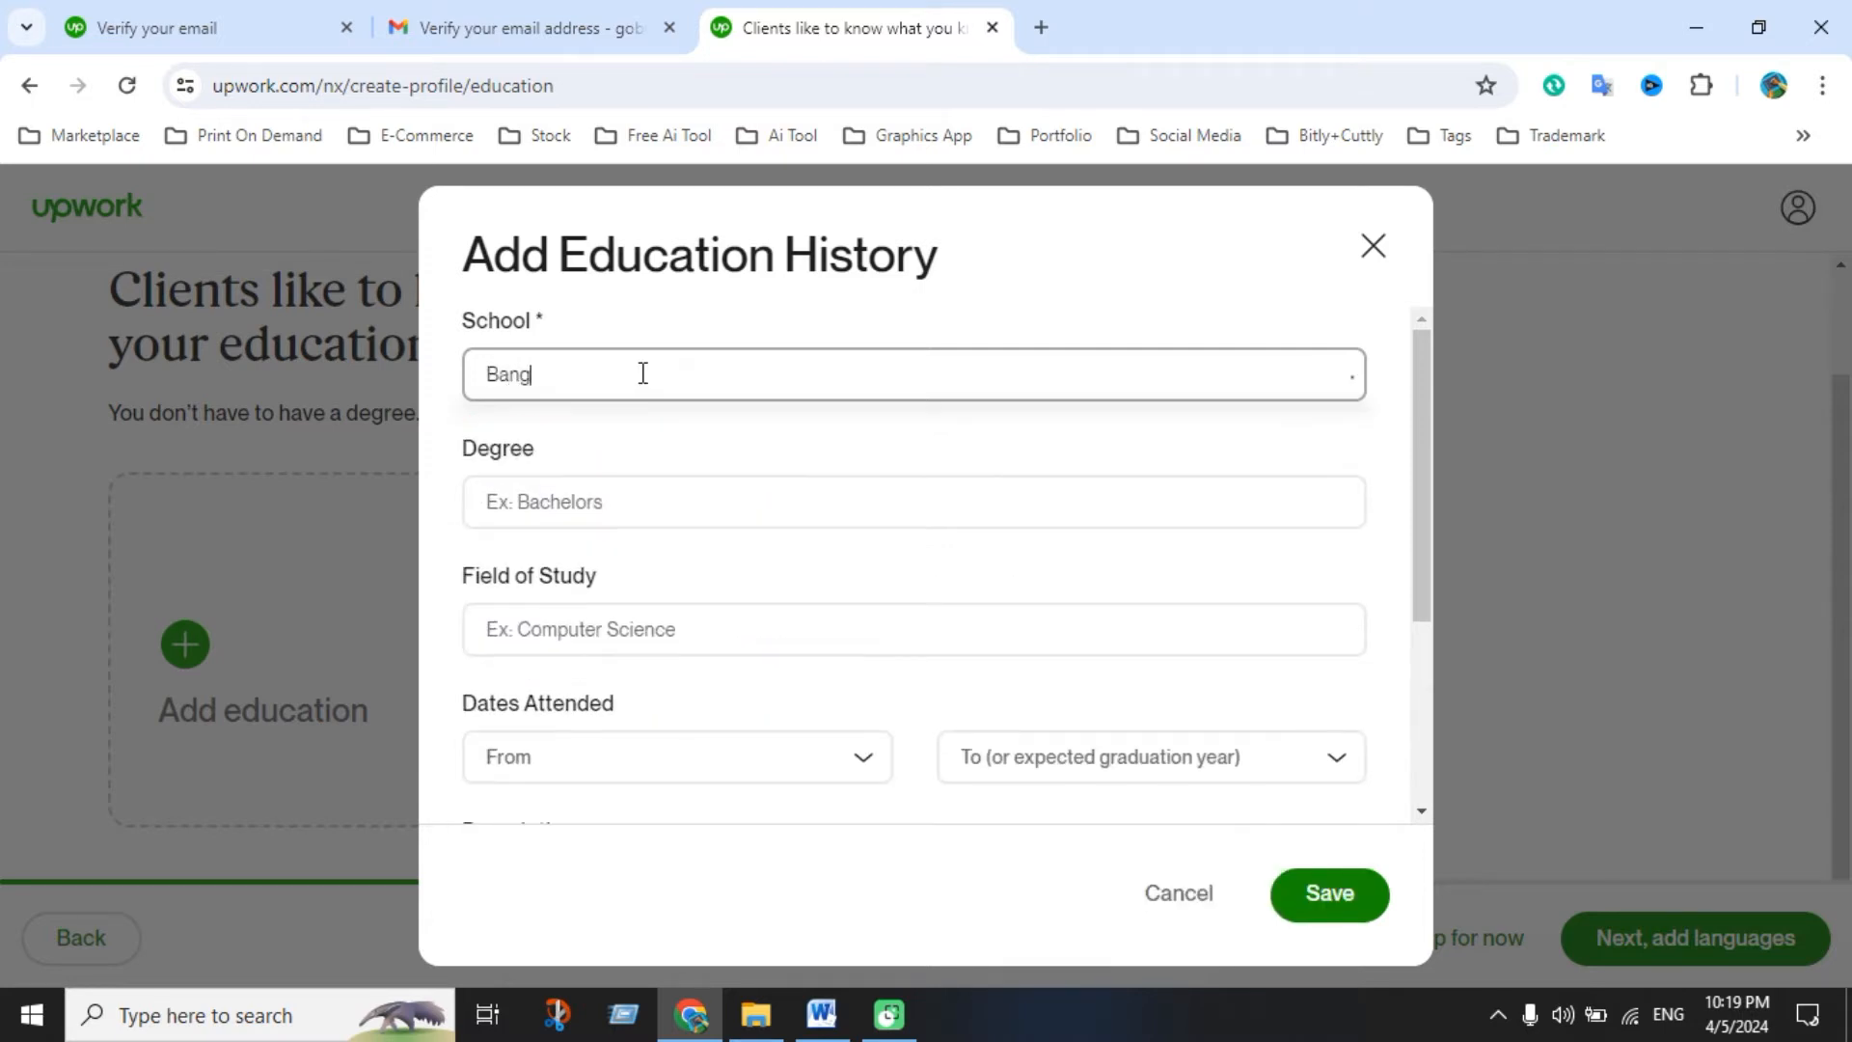
{"action": "type", "text": "lades"}
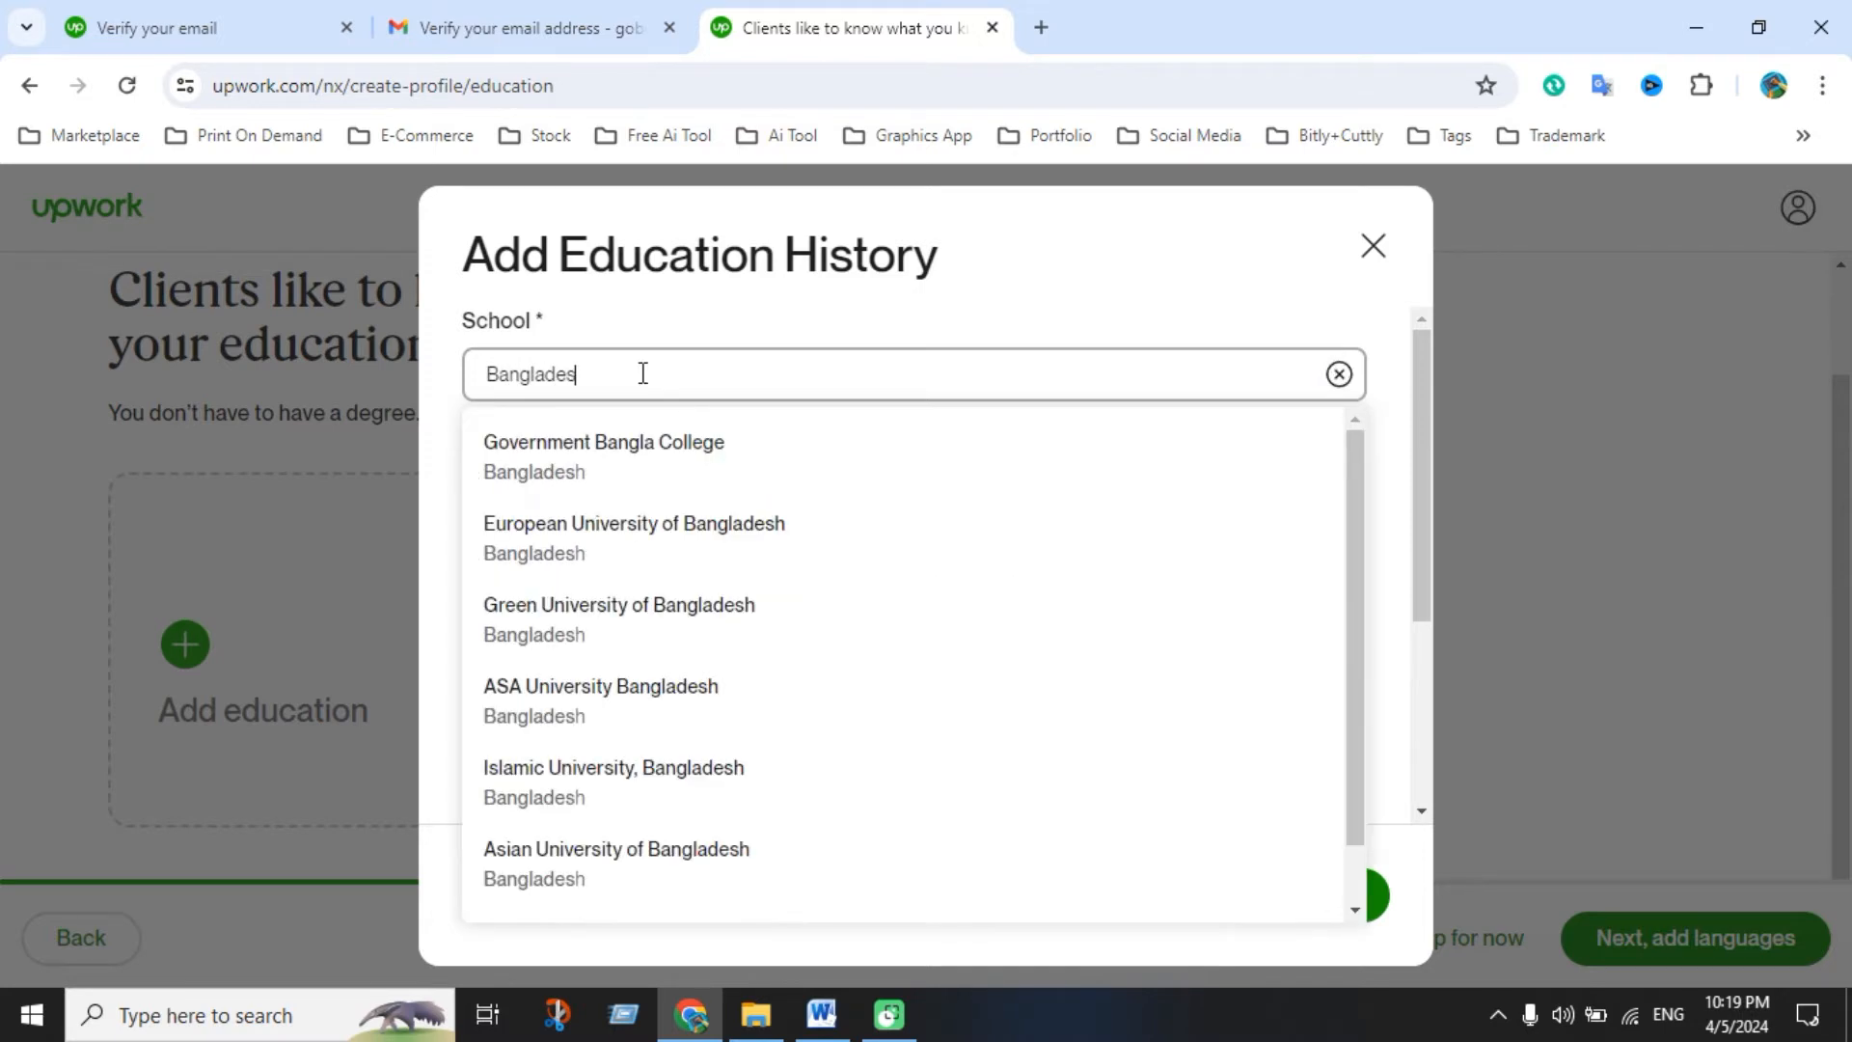
{"action": "type", "text": "h U"}
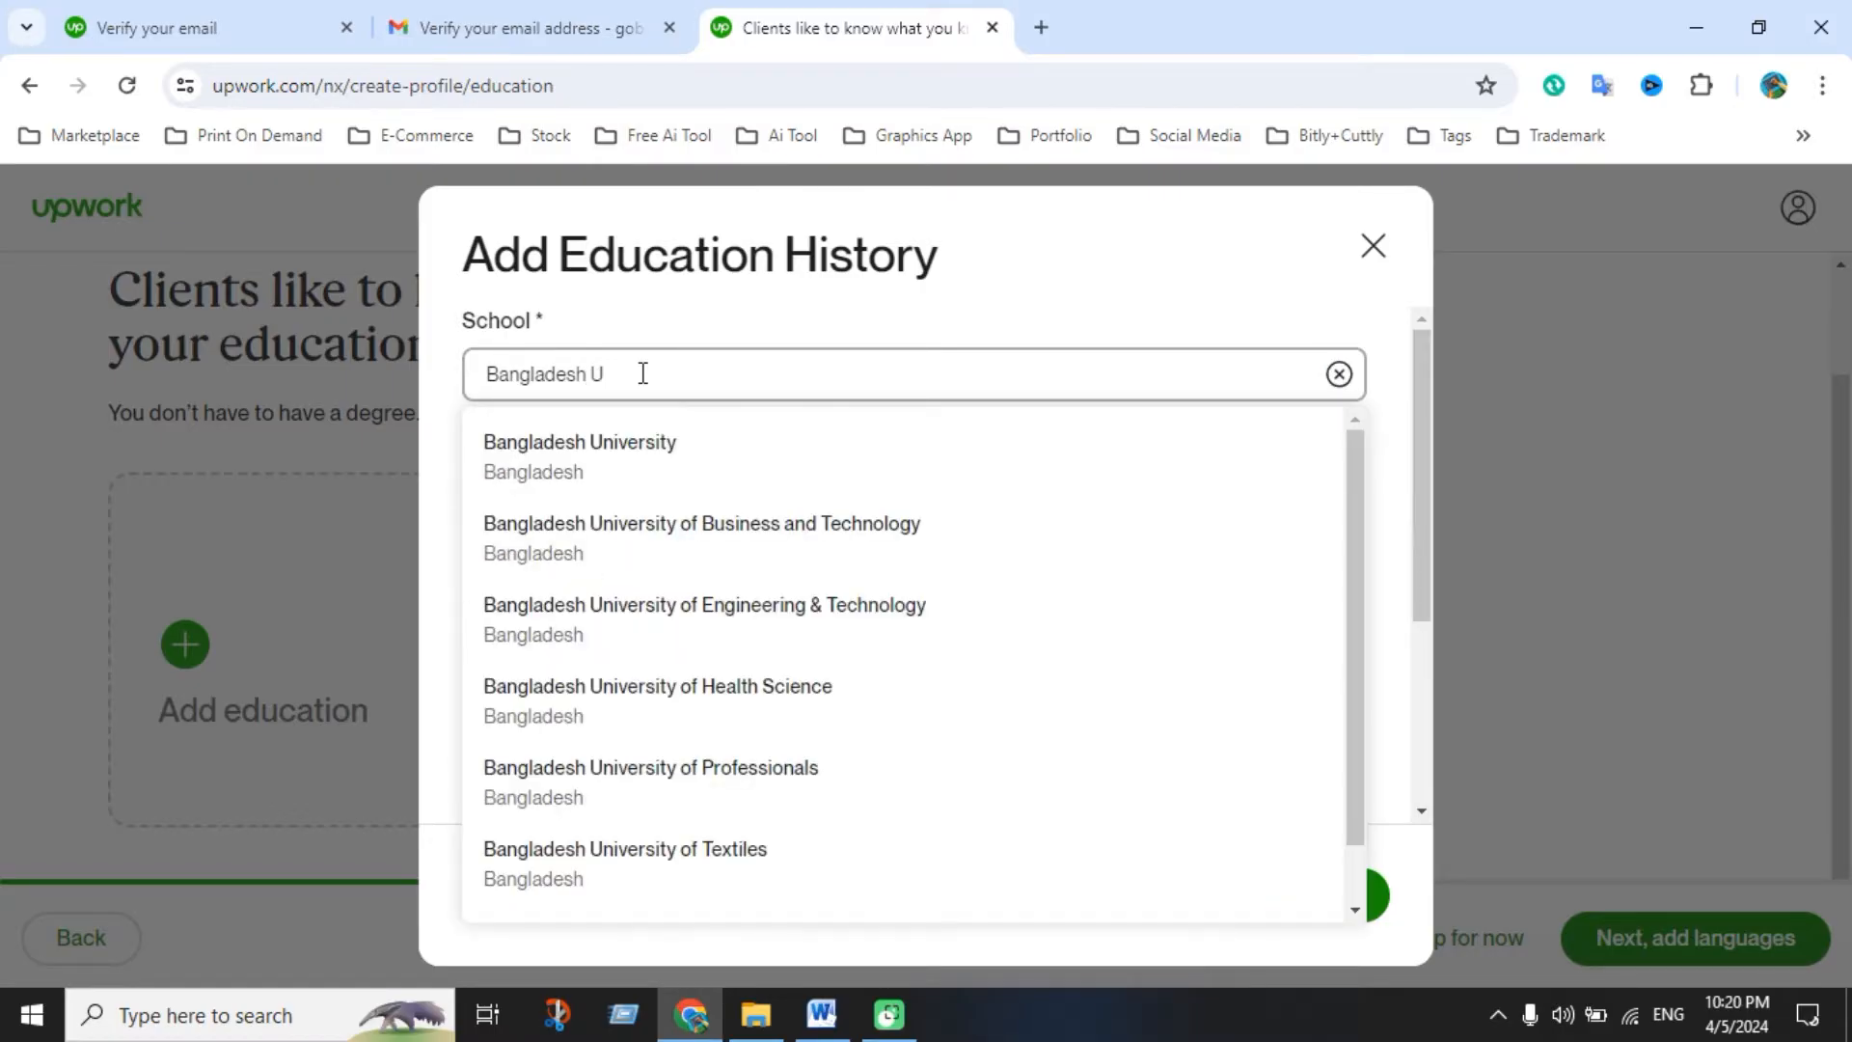
{"action": "left_click", "coordinate": [663, 469]}
Choose Bachelor of Engineering (BEng) as the degree
{"action": "left_click", "coordinate": [634, 502]}
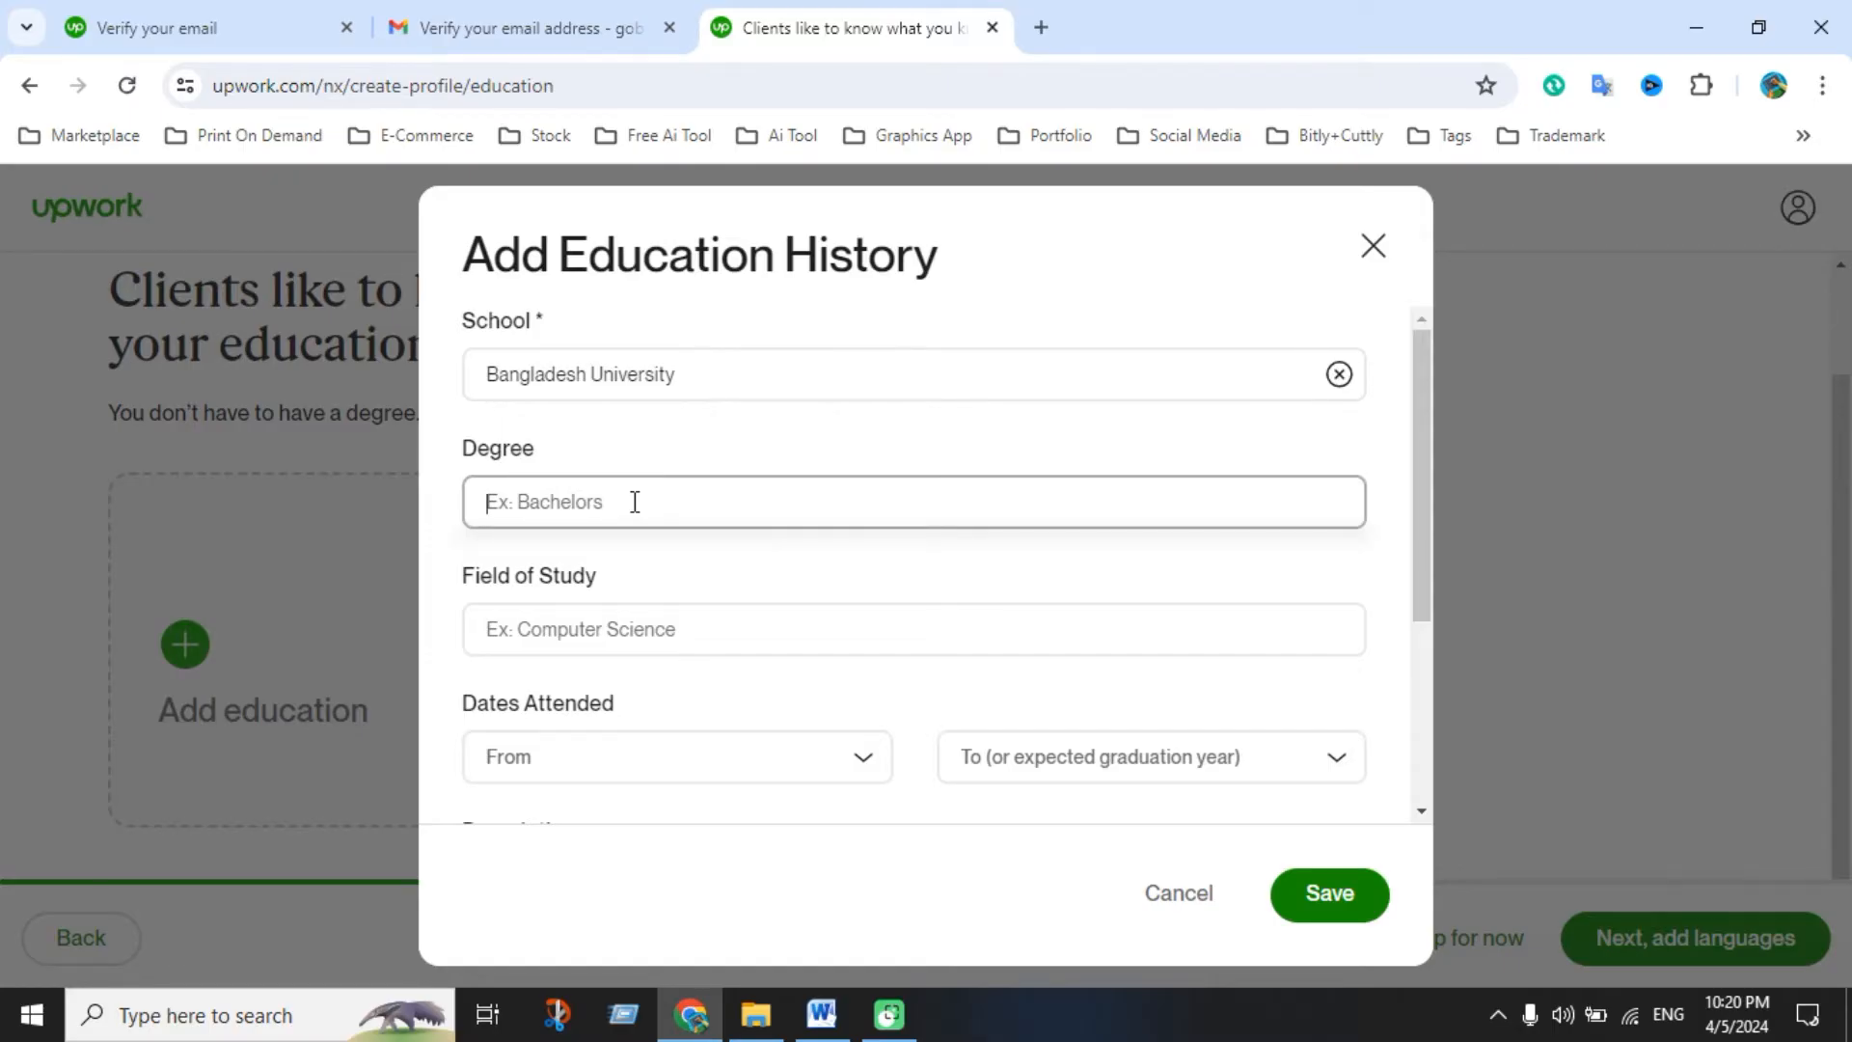
{"action": "type", "text": "B"}
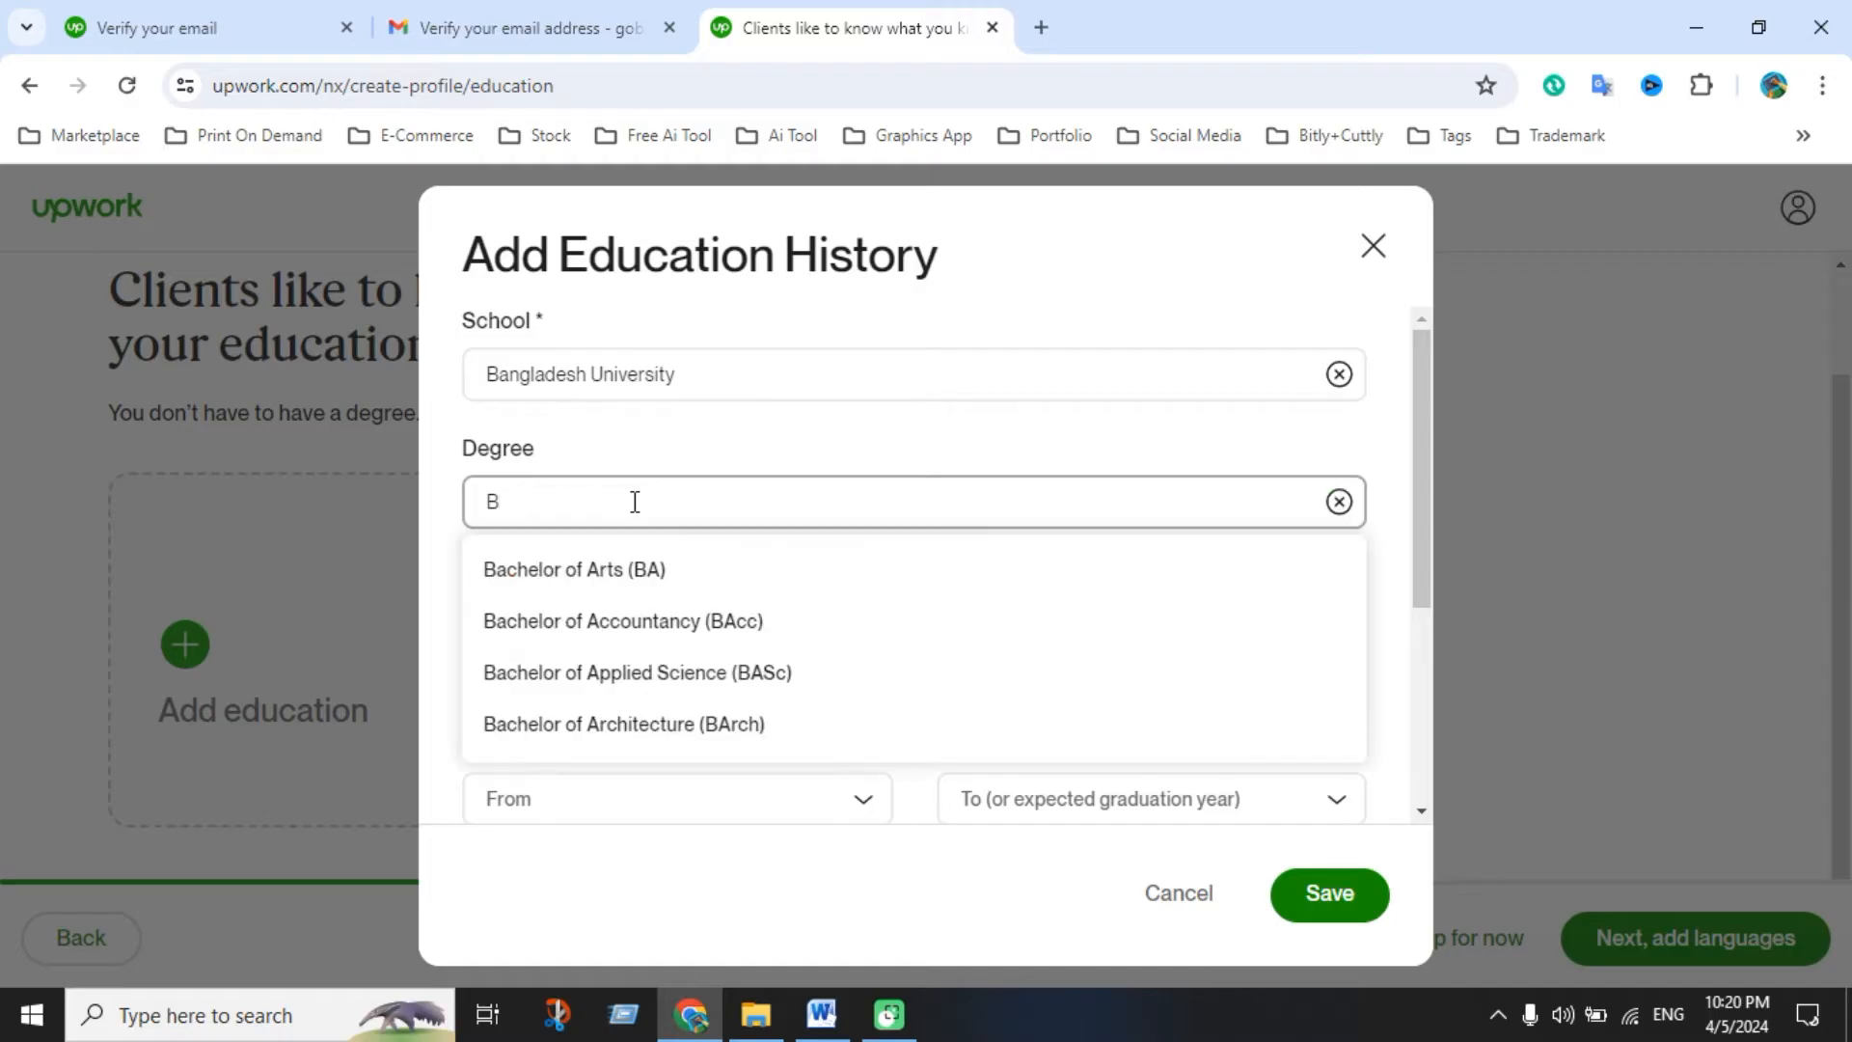
{"action": "type", "text": "ec"}
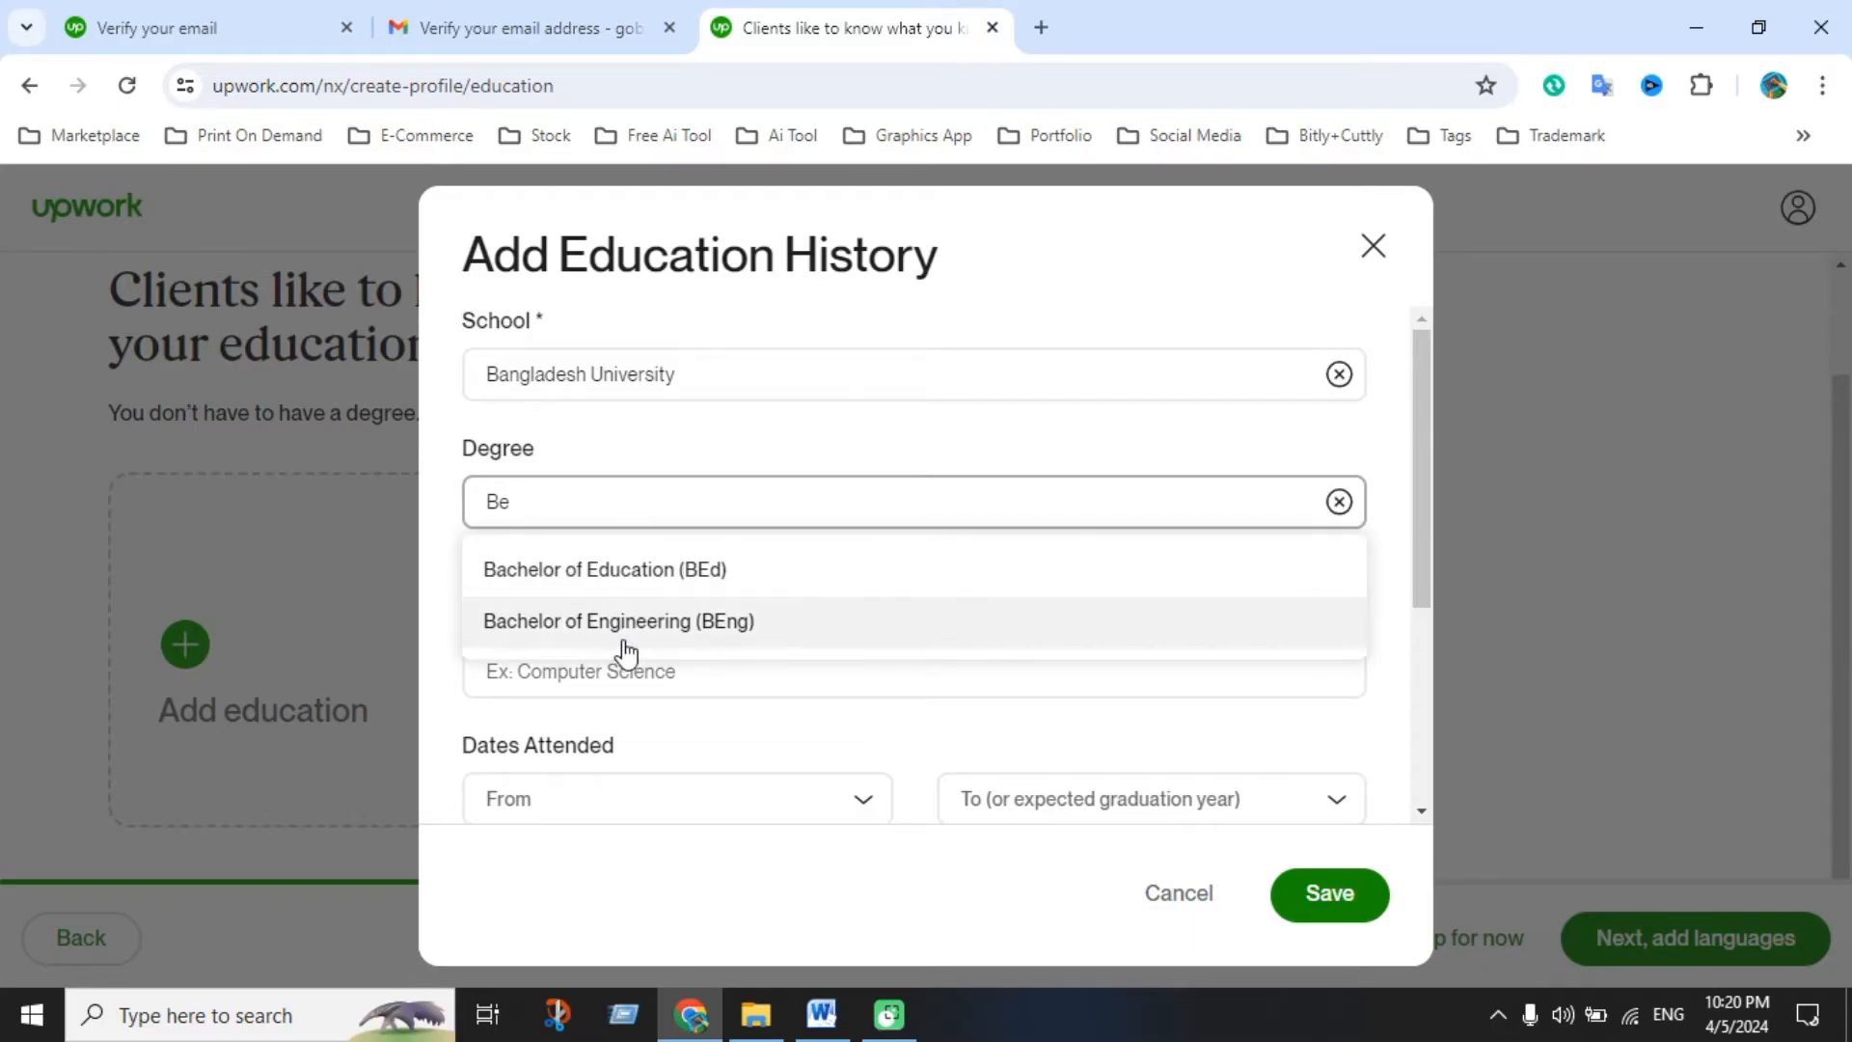
{"action": "left_click", "coordinate": [687, 625]}
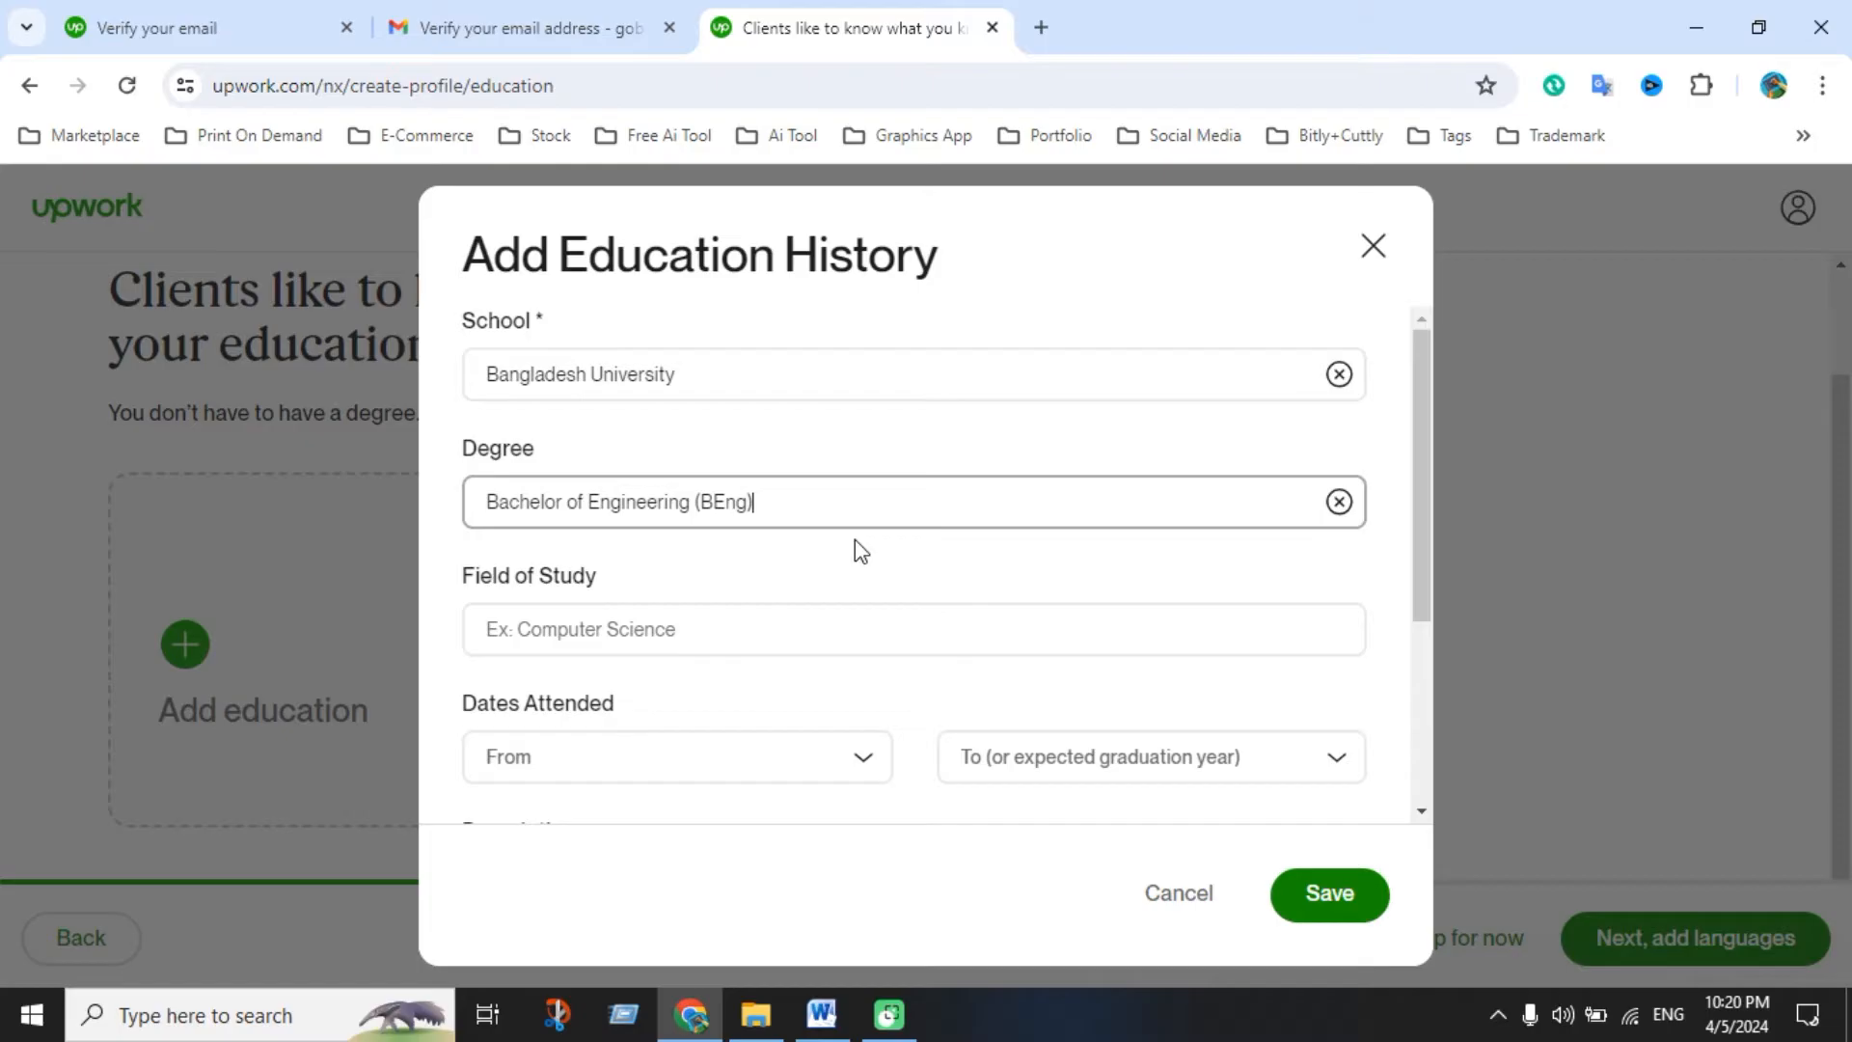
Set the field of study to Computer engineering
{"action": "left_click", "coordinate": [653, 617]}
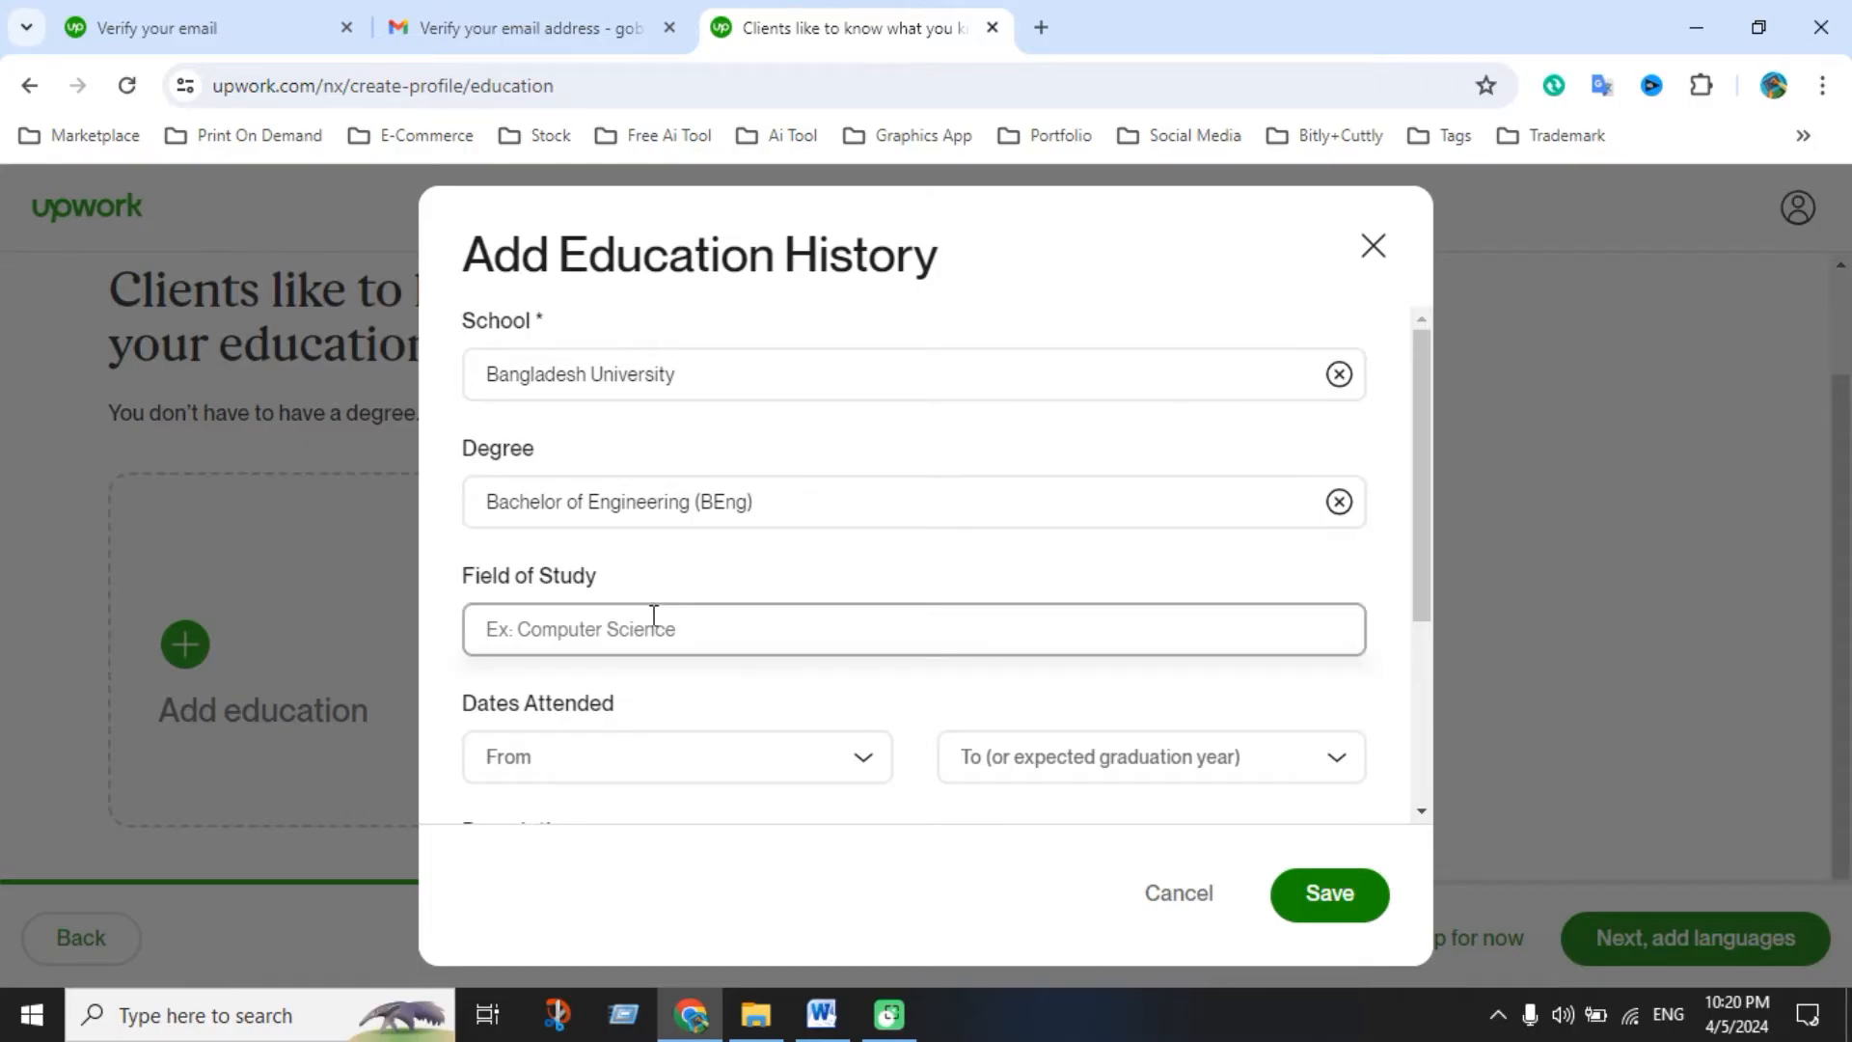
{"action": "type", "text": "CS"}
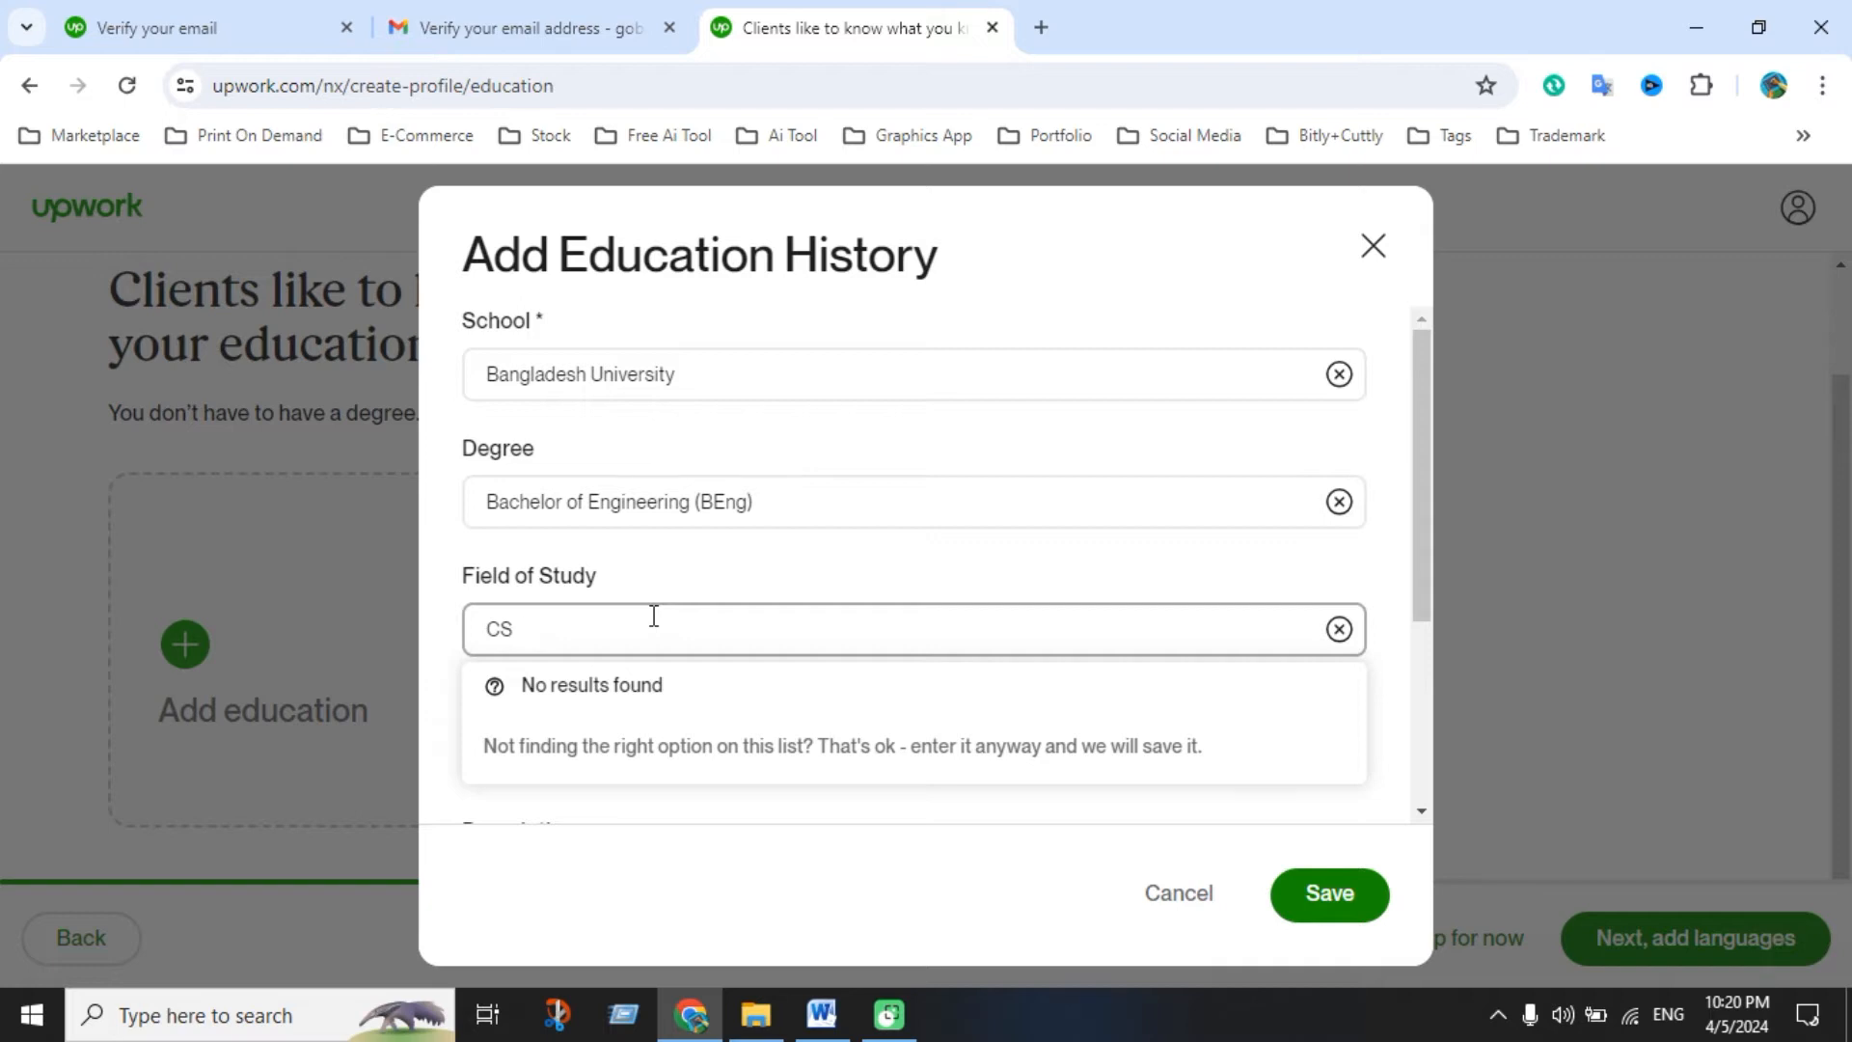
{"action": "key", "text": "BackSpace"}
{"action": "key", "text": "BackSpace"}
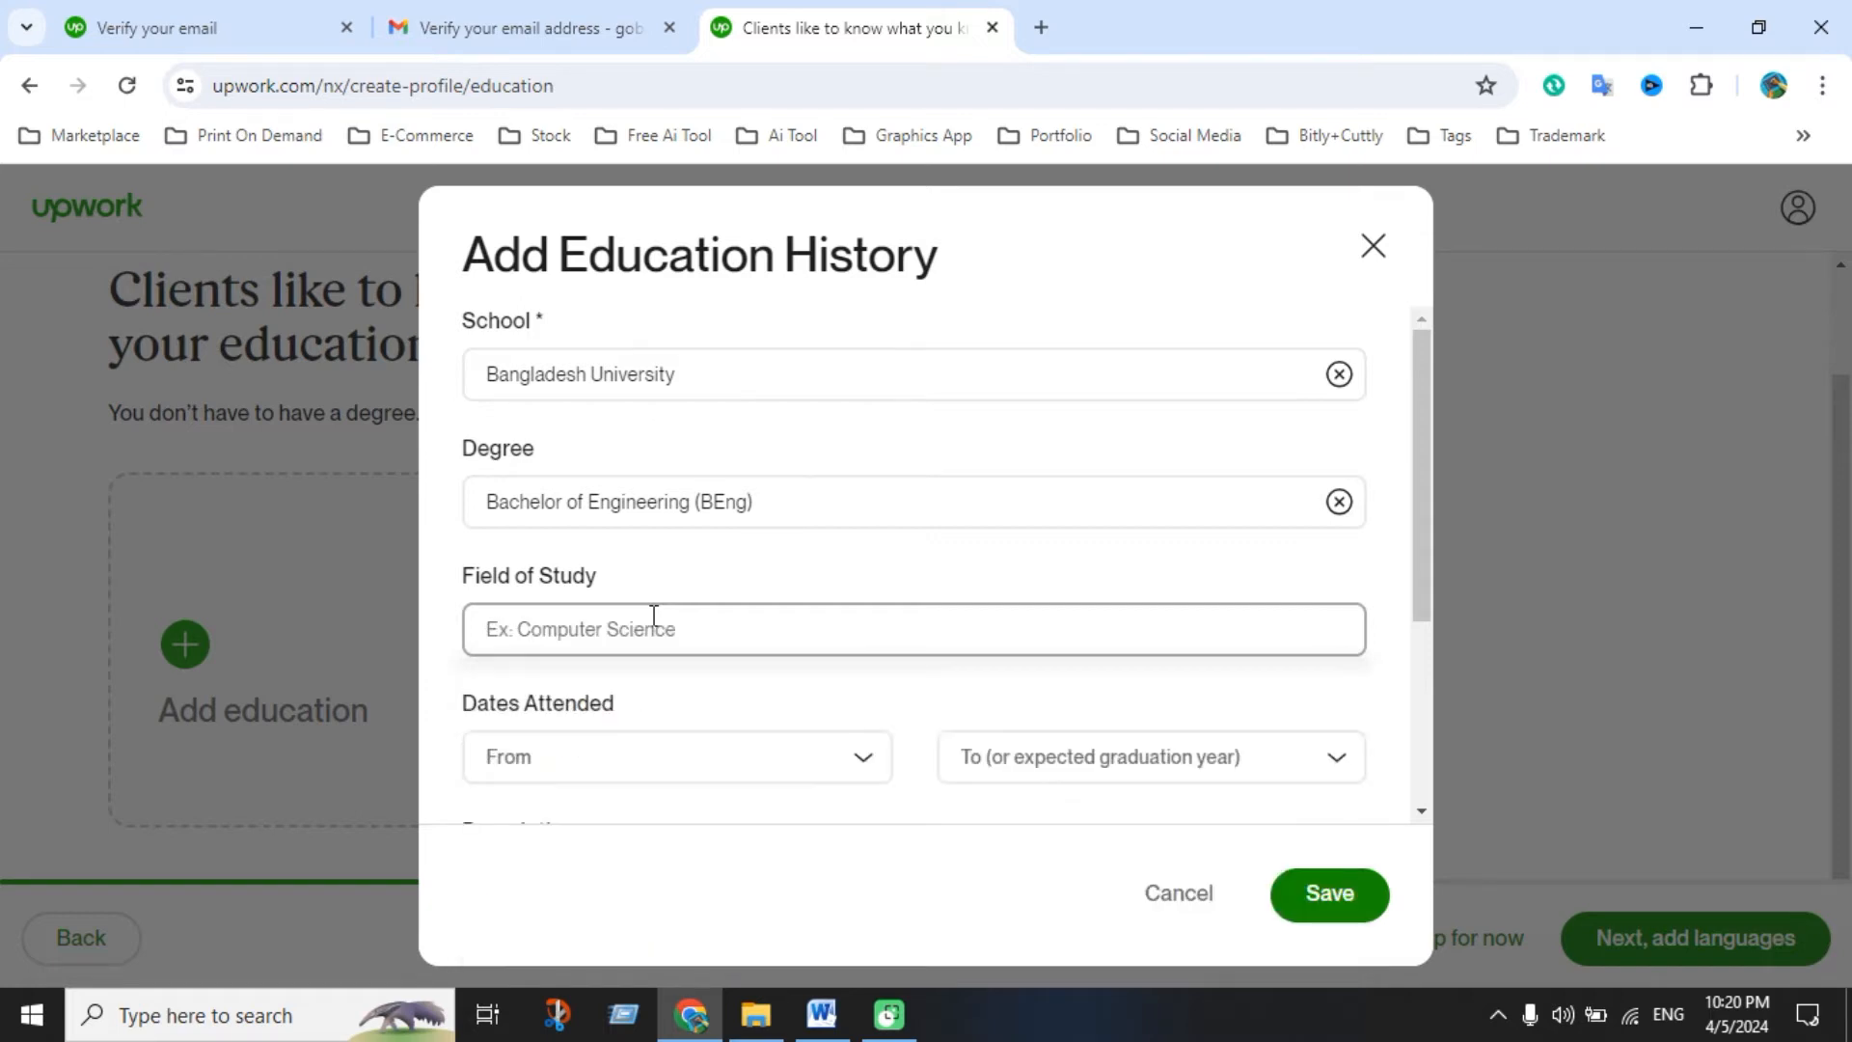
{"action": "type", "text": "com"}
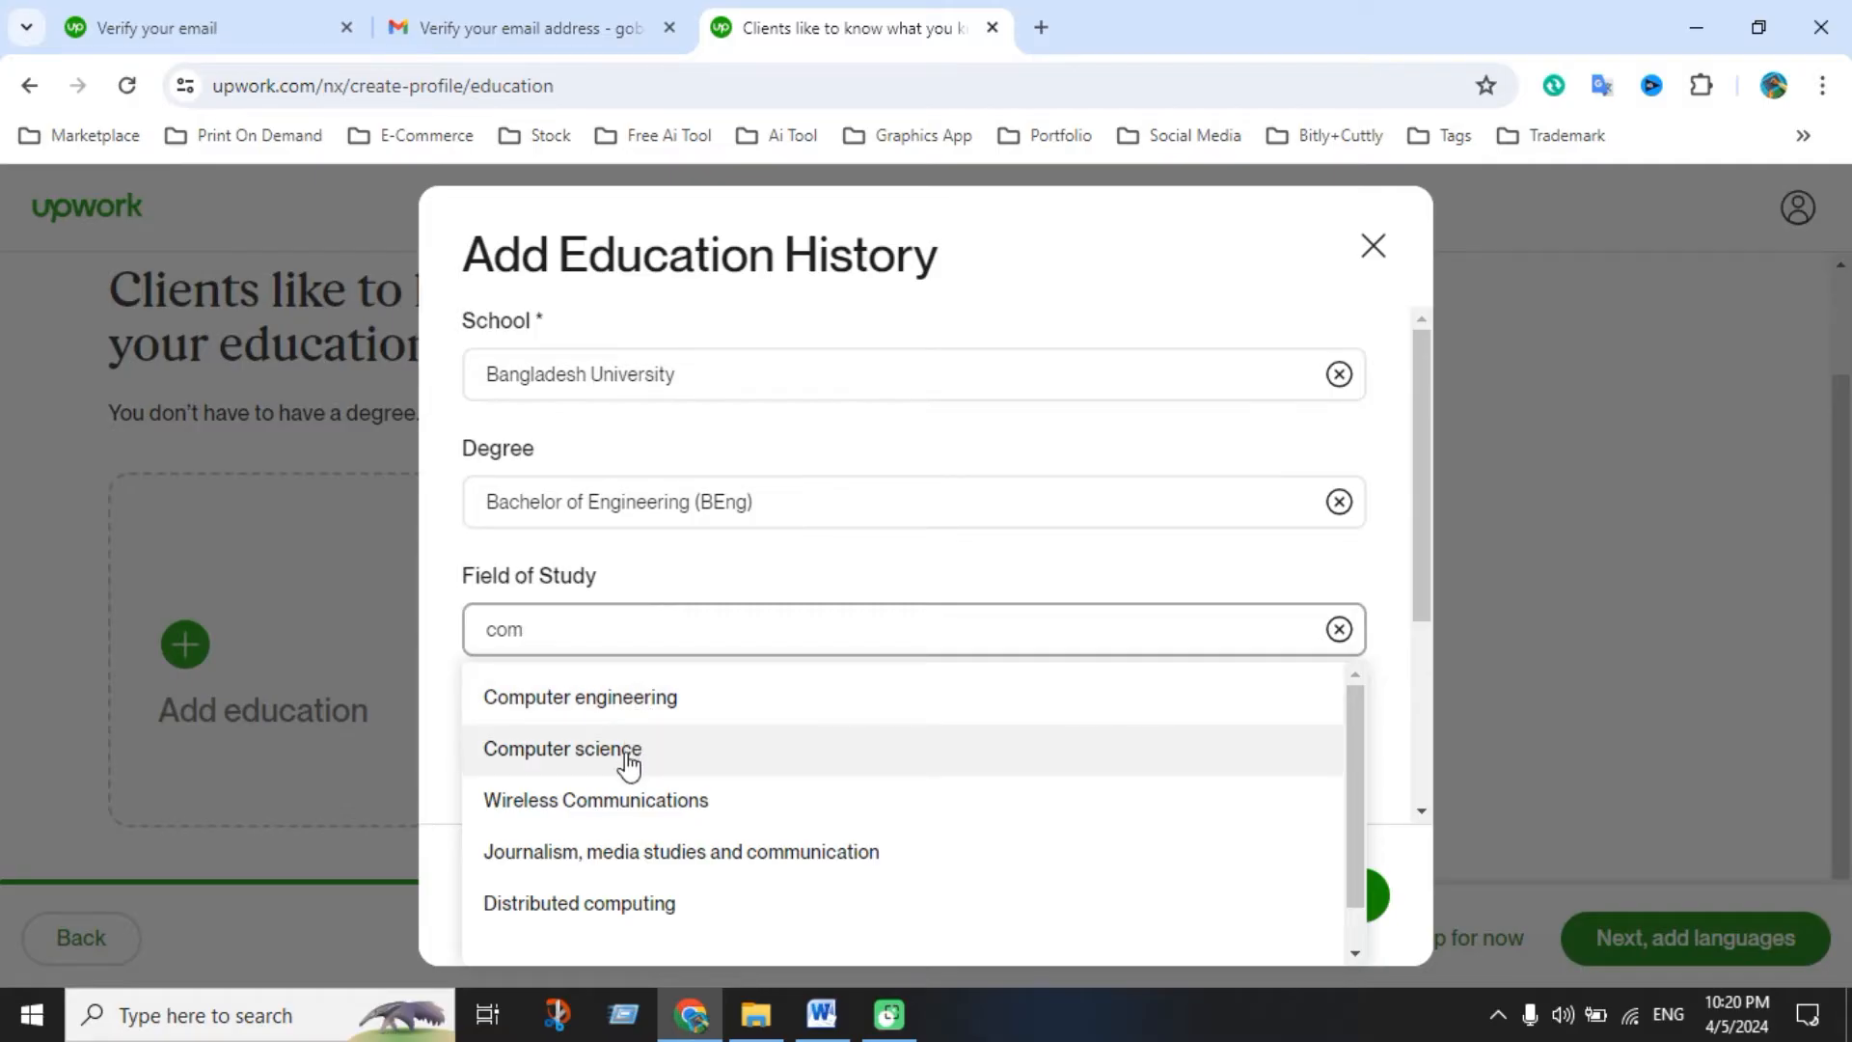
{"action": "scroll", "coordinate": [628, 762], "scroll_direction": "down", "scroll_amount": 1}
{"action": "scroll", "coordinate": [629, 757], "scroll_direction": "up", "scroll_amount": 1}
{"action": "left_click", "coordinate": [631, 709]}
Set the dates attended from 2016 to 2020, leaving the description blank
{"action": "scroll", "coordinate": [695, 762], "scroll_direction": "down", "scroll_amount": 1}
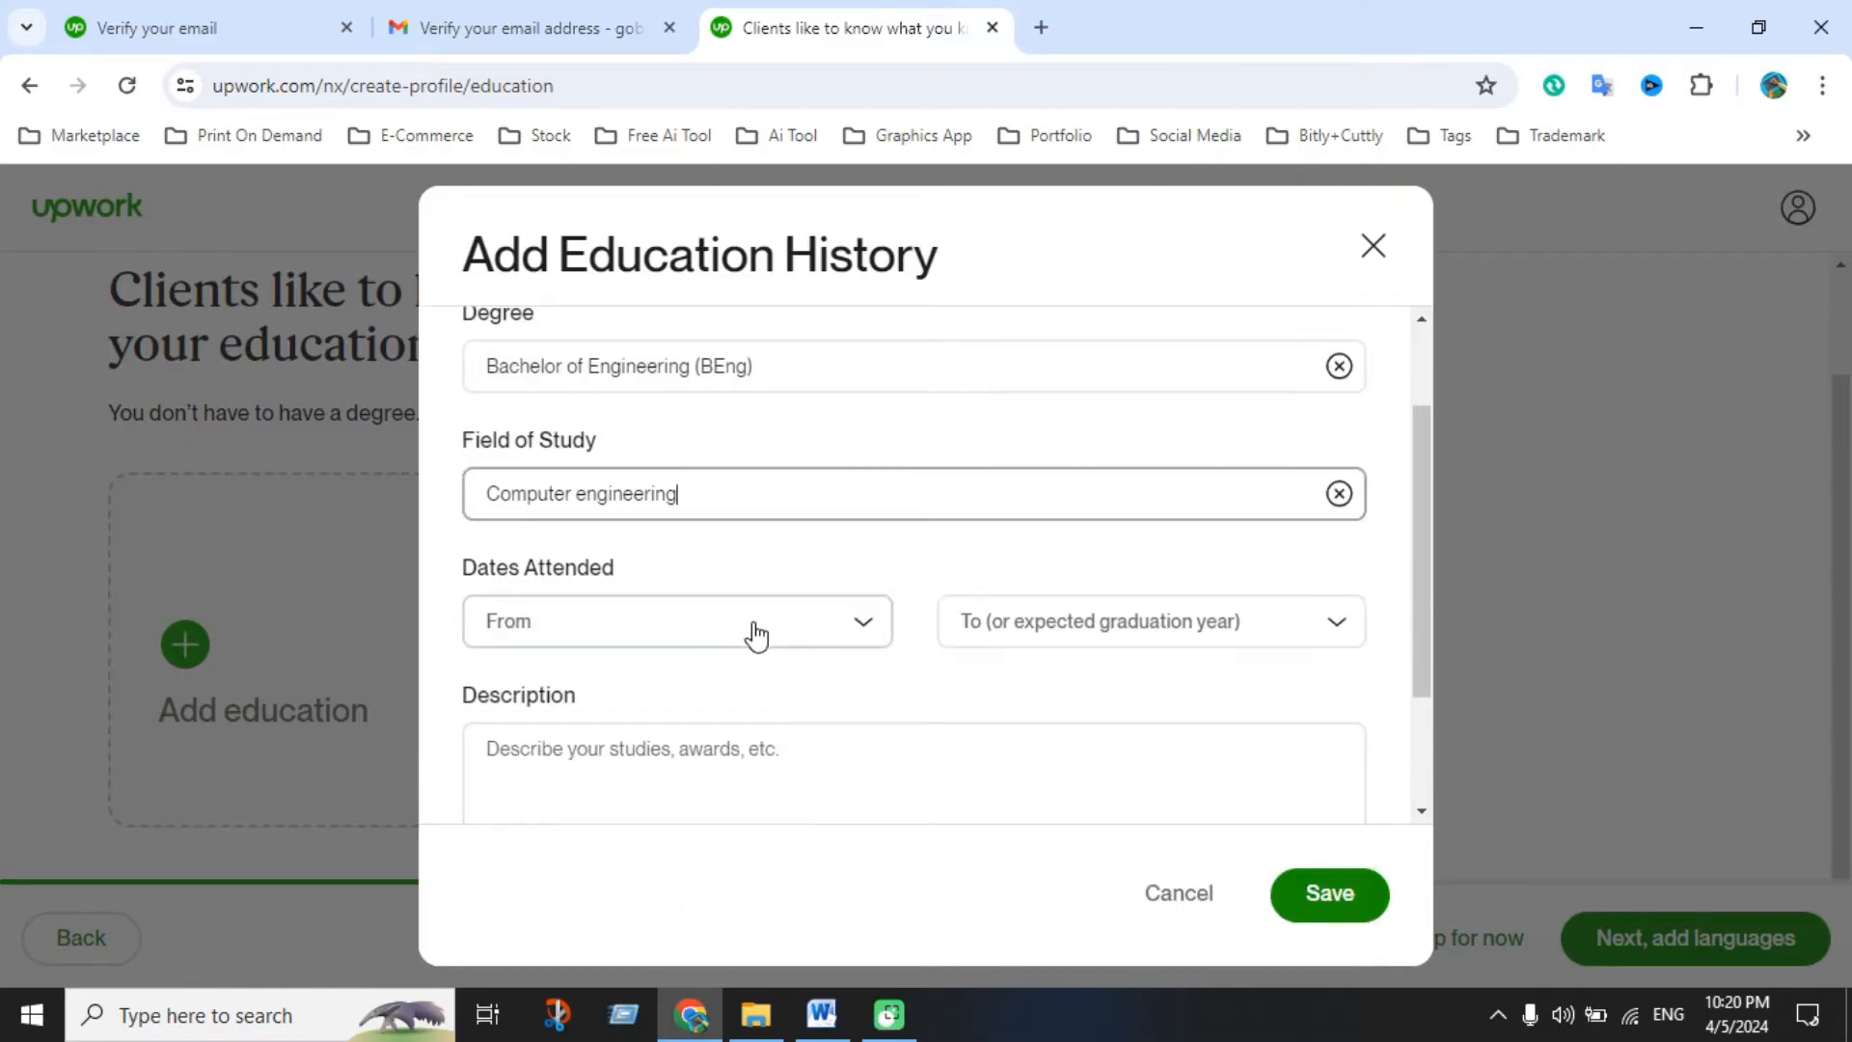
{"action": "left_click", "coordinate": [755, 636]}
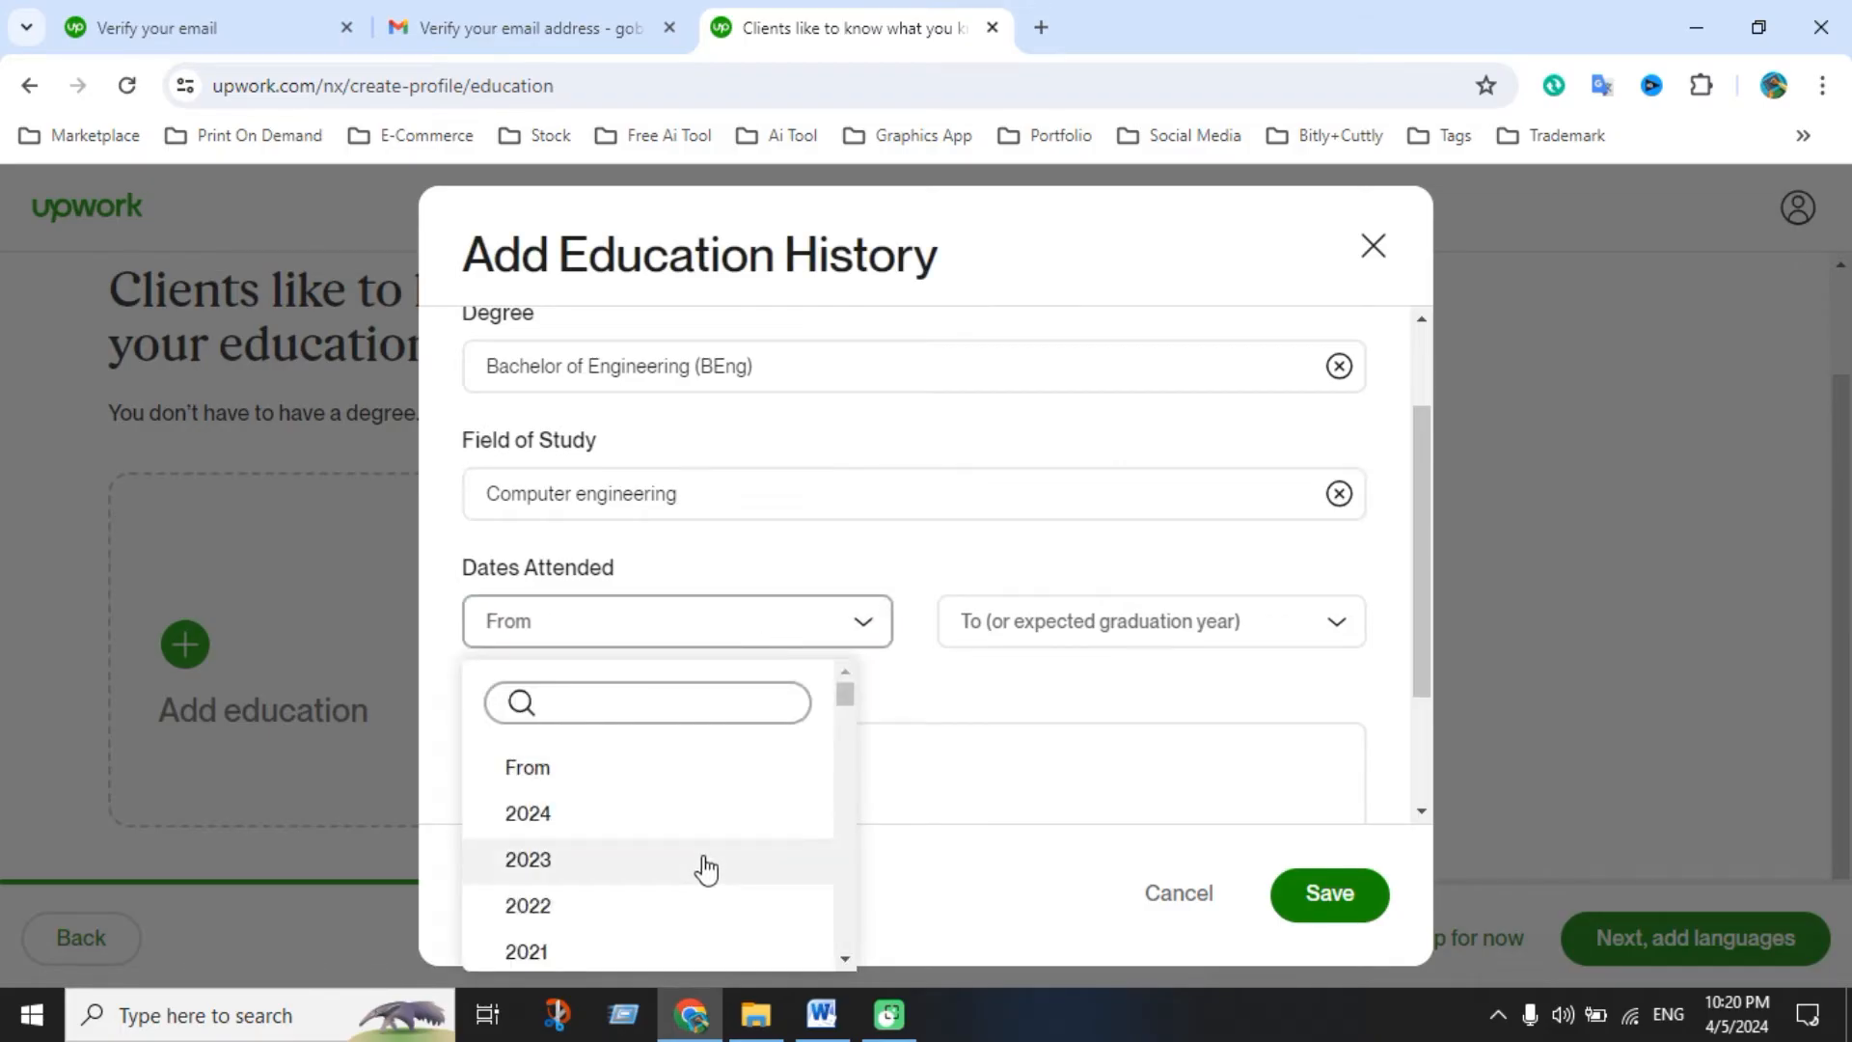
{"action": "scroll", "coordinate": [617, 874], "scroll_direction": "down", "scroll_amount": 2}
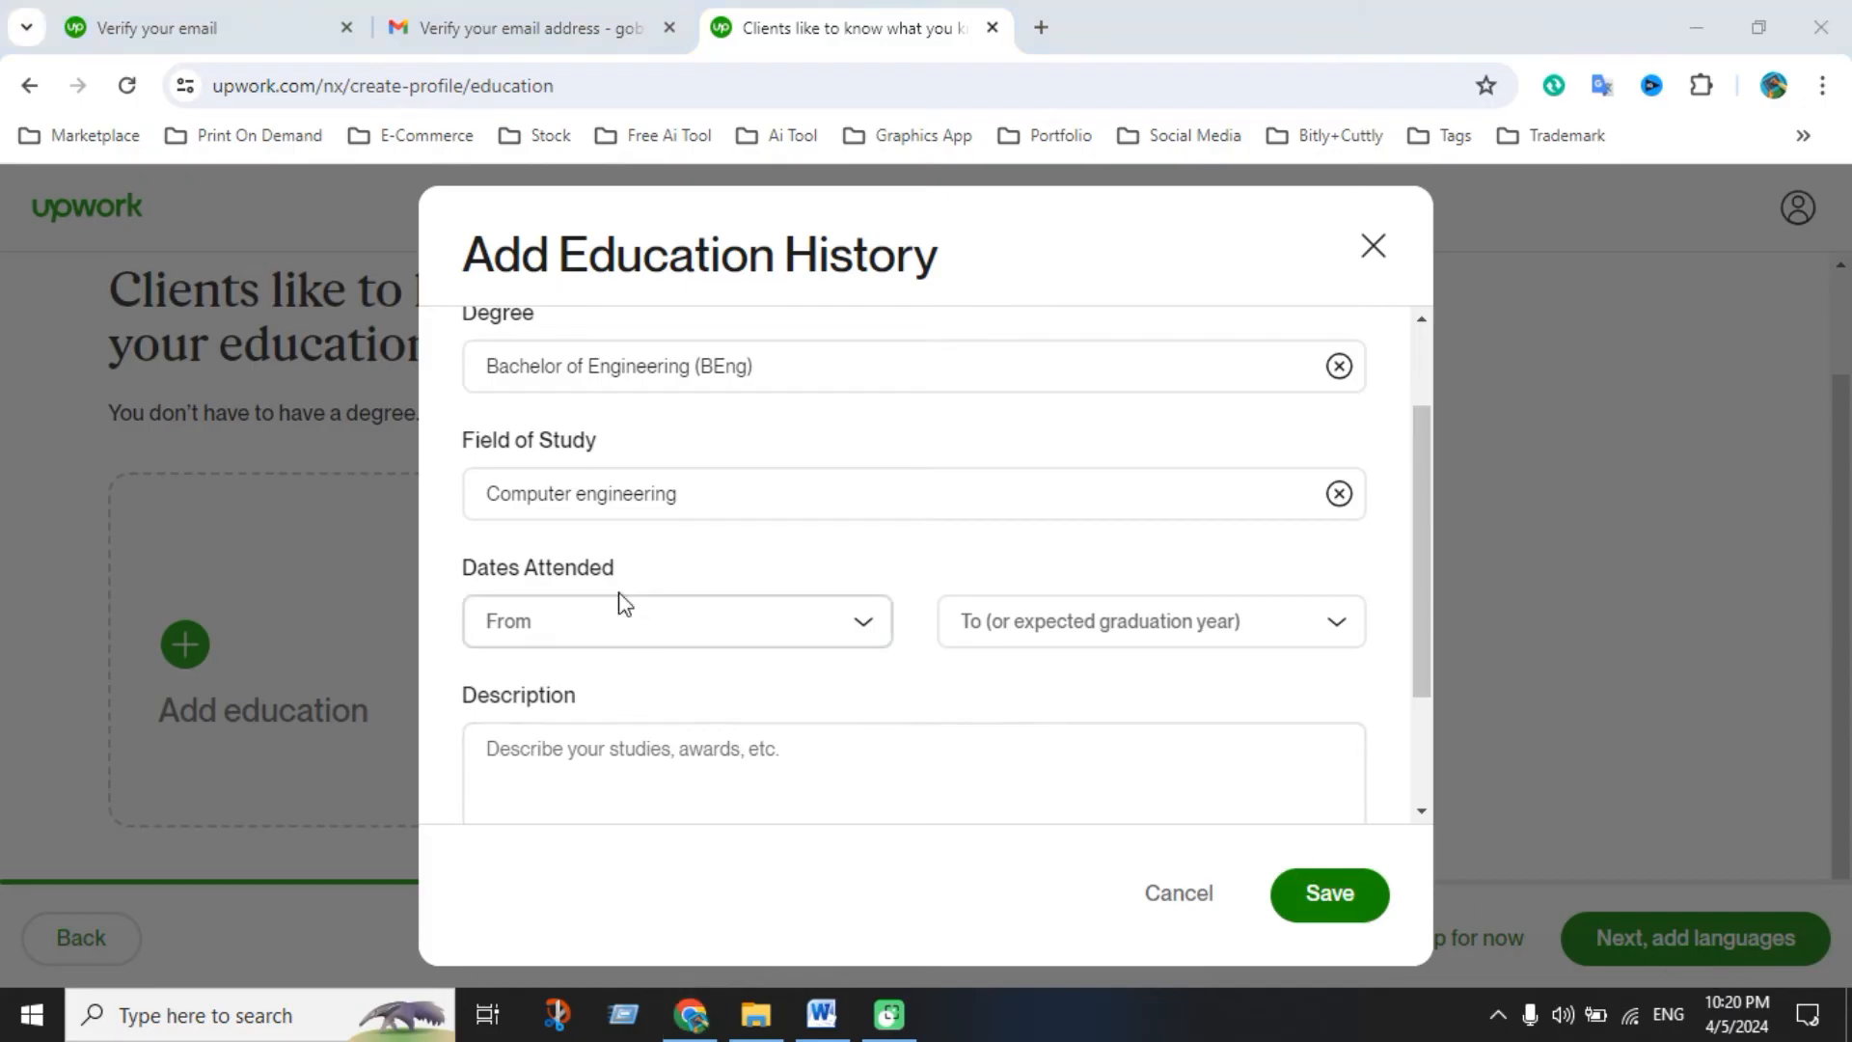
{"action": "left_click", "coordinate": [610, 634]}
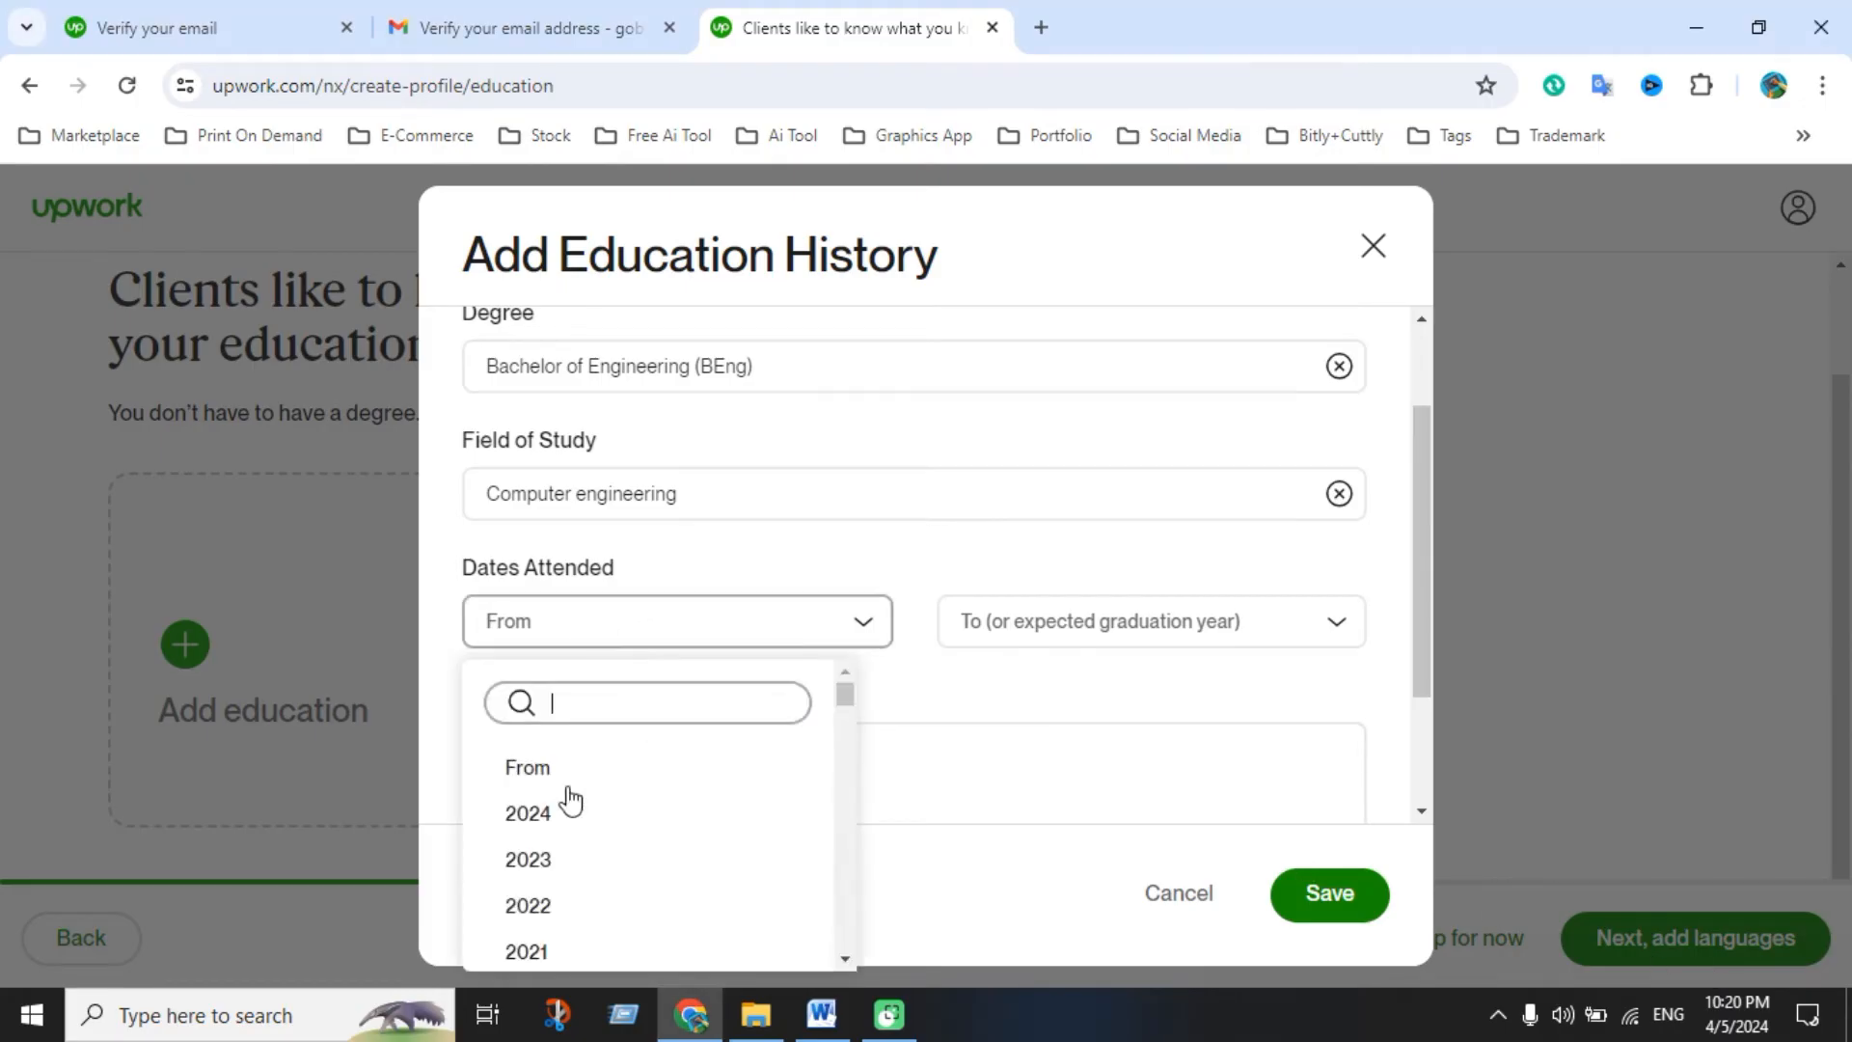
{"action": "scroll", "coordinate": [546, 872], "scroll_direction": "down", "scroll_amount": 2}
{"action": "scroll", "coordinate": [541, 888], "scroll_direction": "down", "scroll_amount": 2}
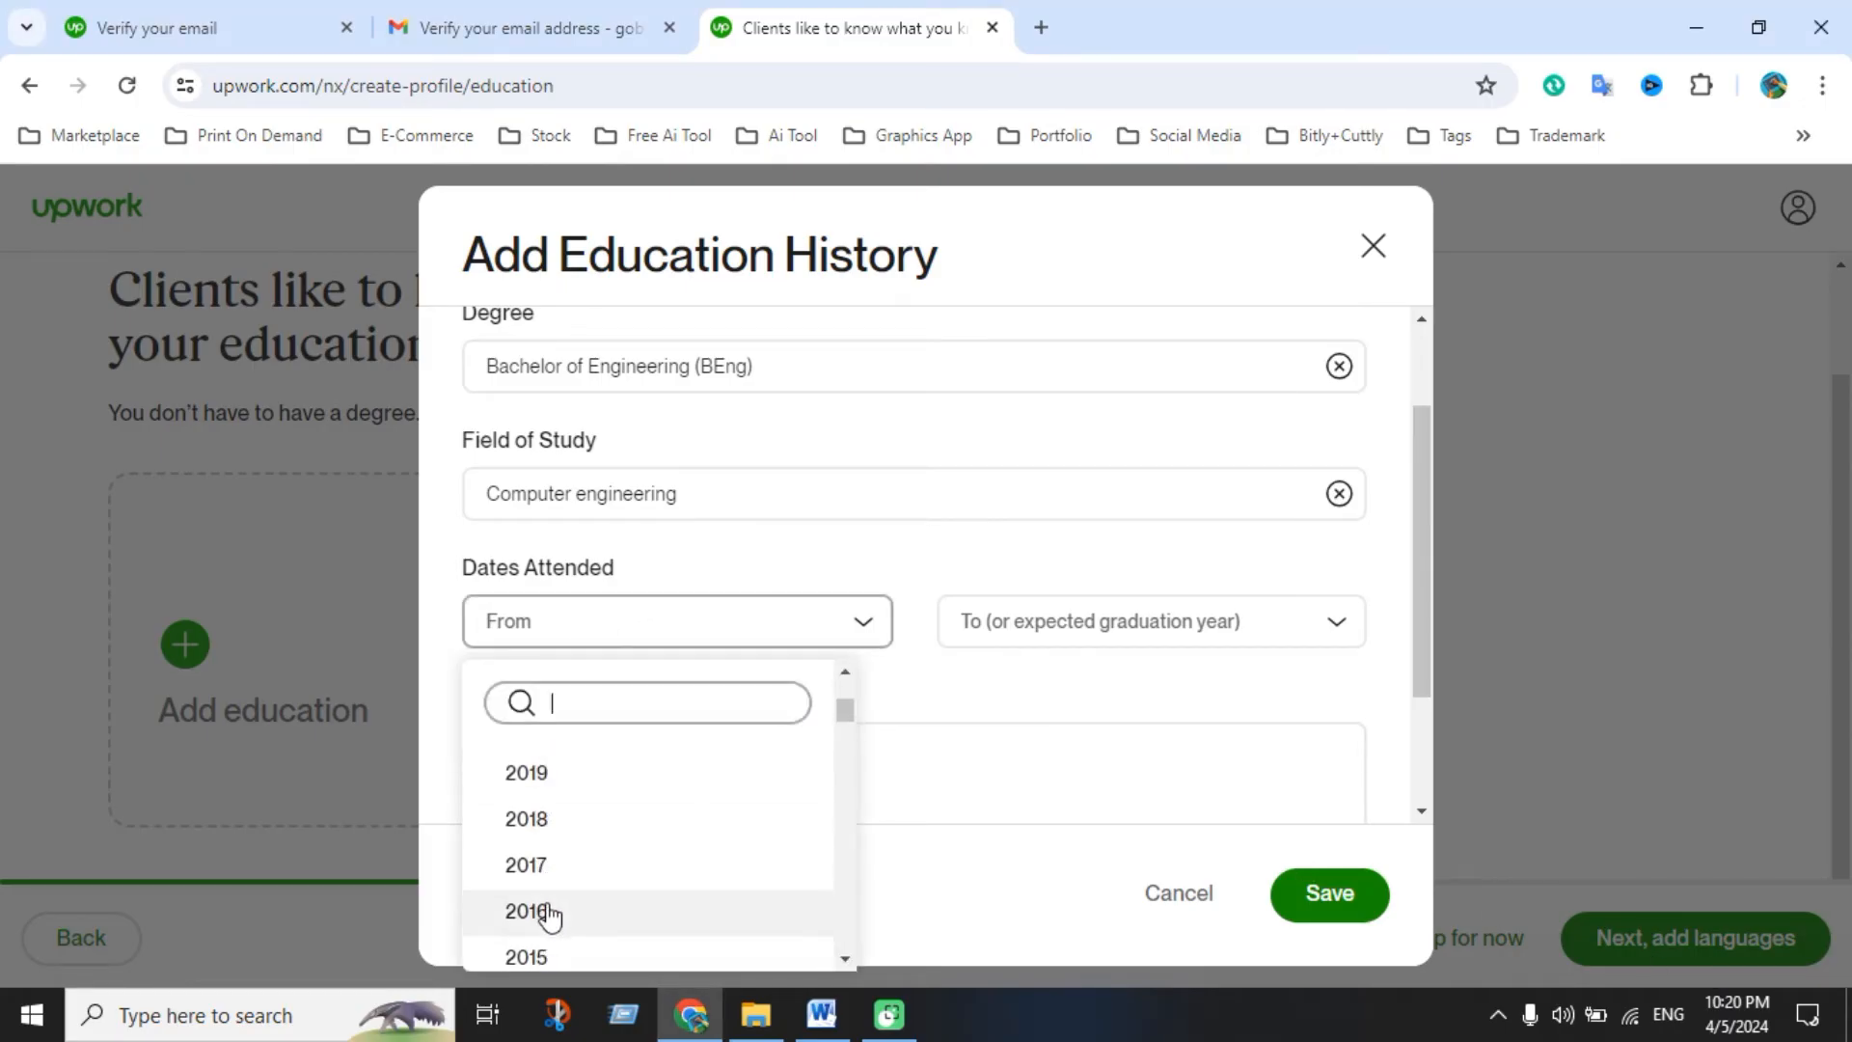
{"action": "left_click", "coordinate": [549, 912]}
{"action": "left_click", "coordinate": [989, 627]}
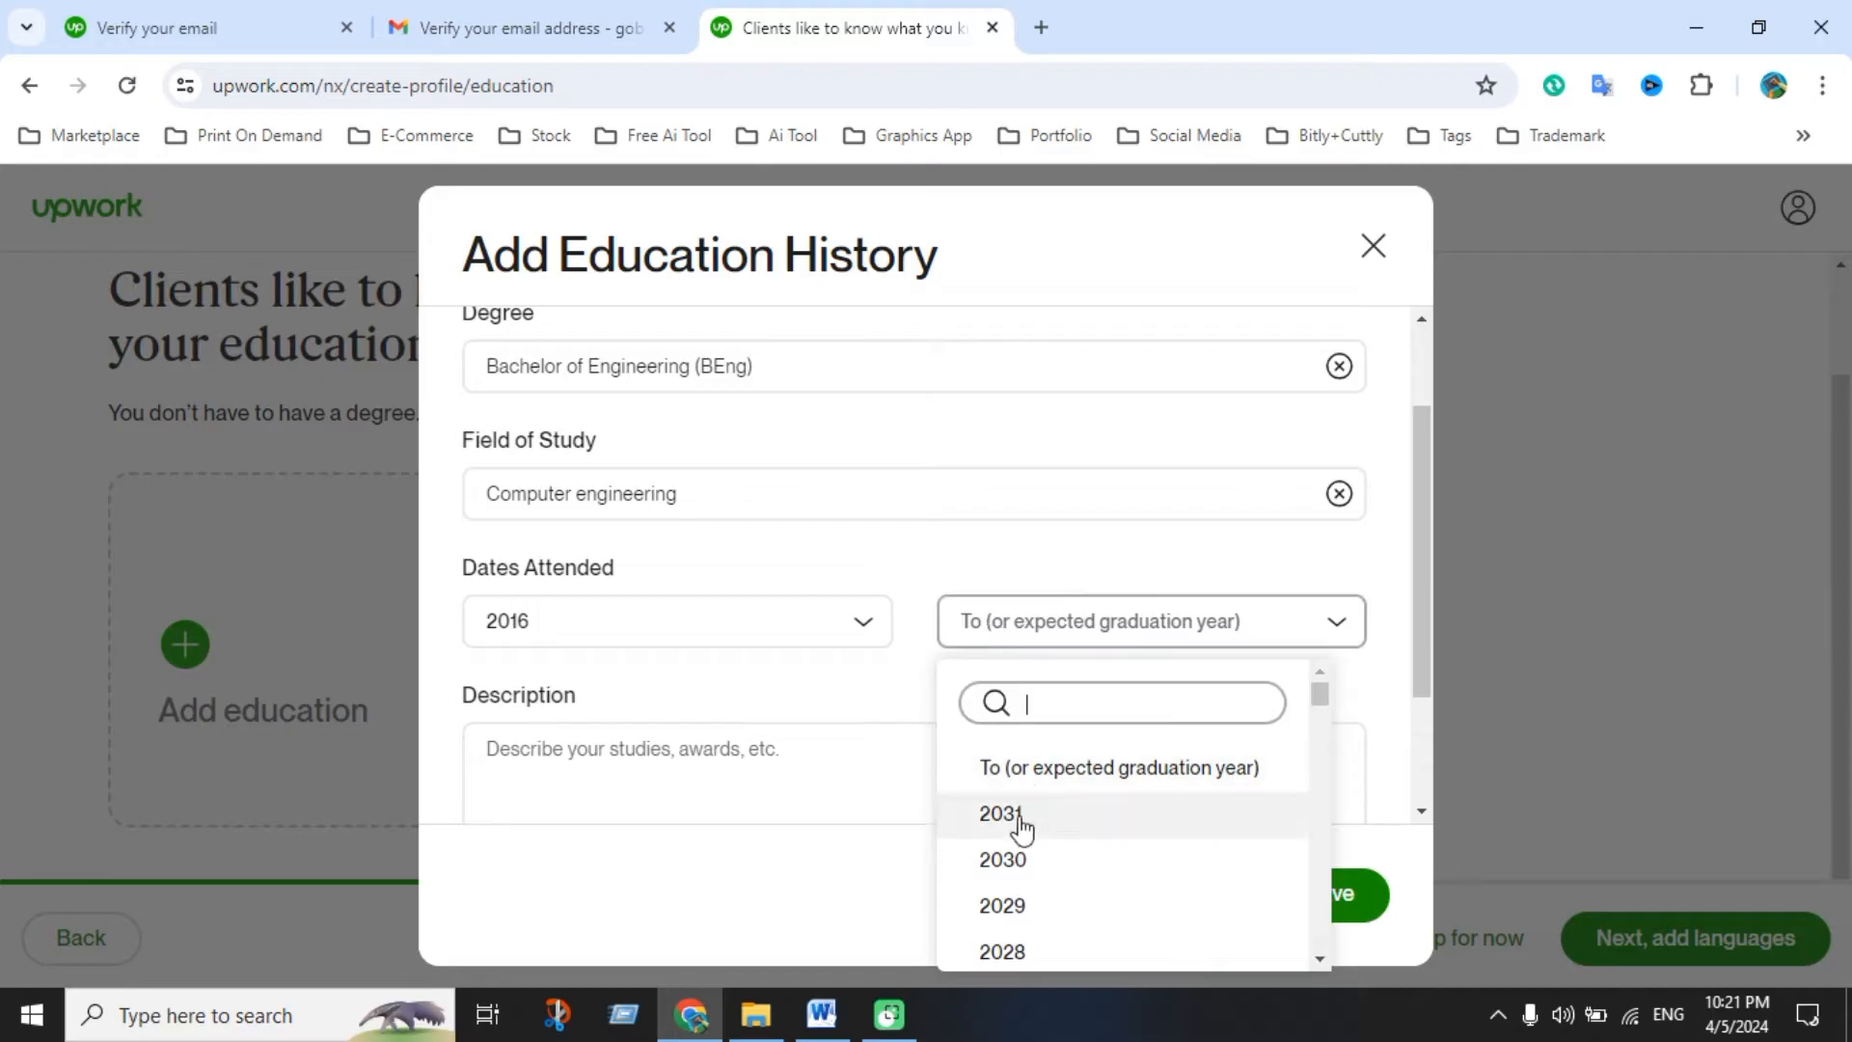
{"action": "scroll", "coordinate": [1023, 897], "scroll_direction": "down", "scroll_amount": 2}
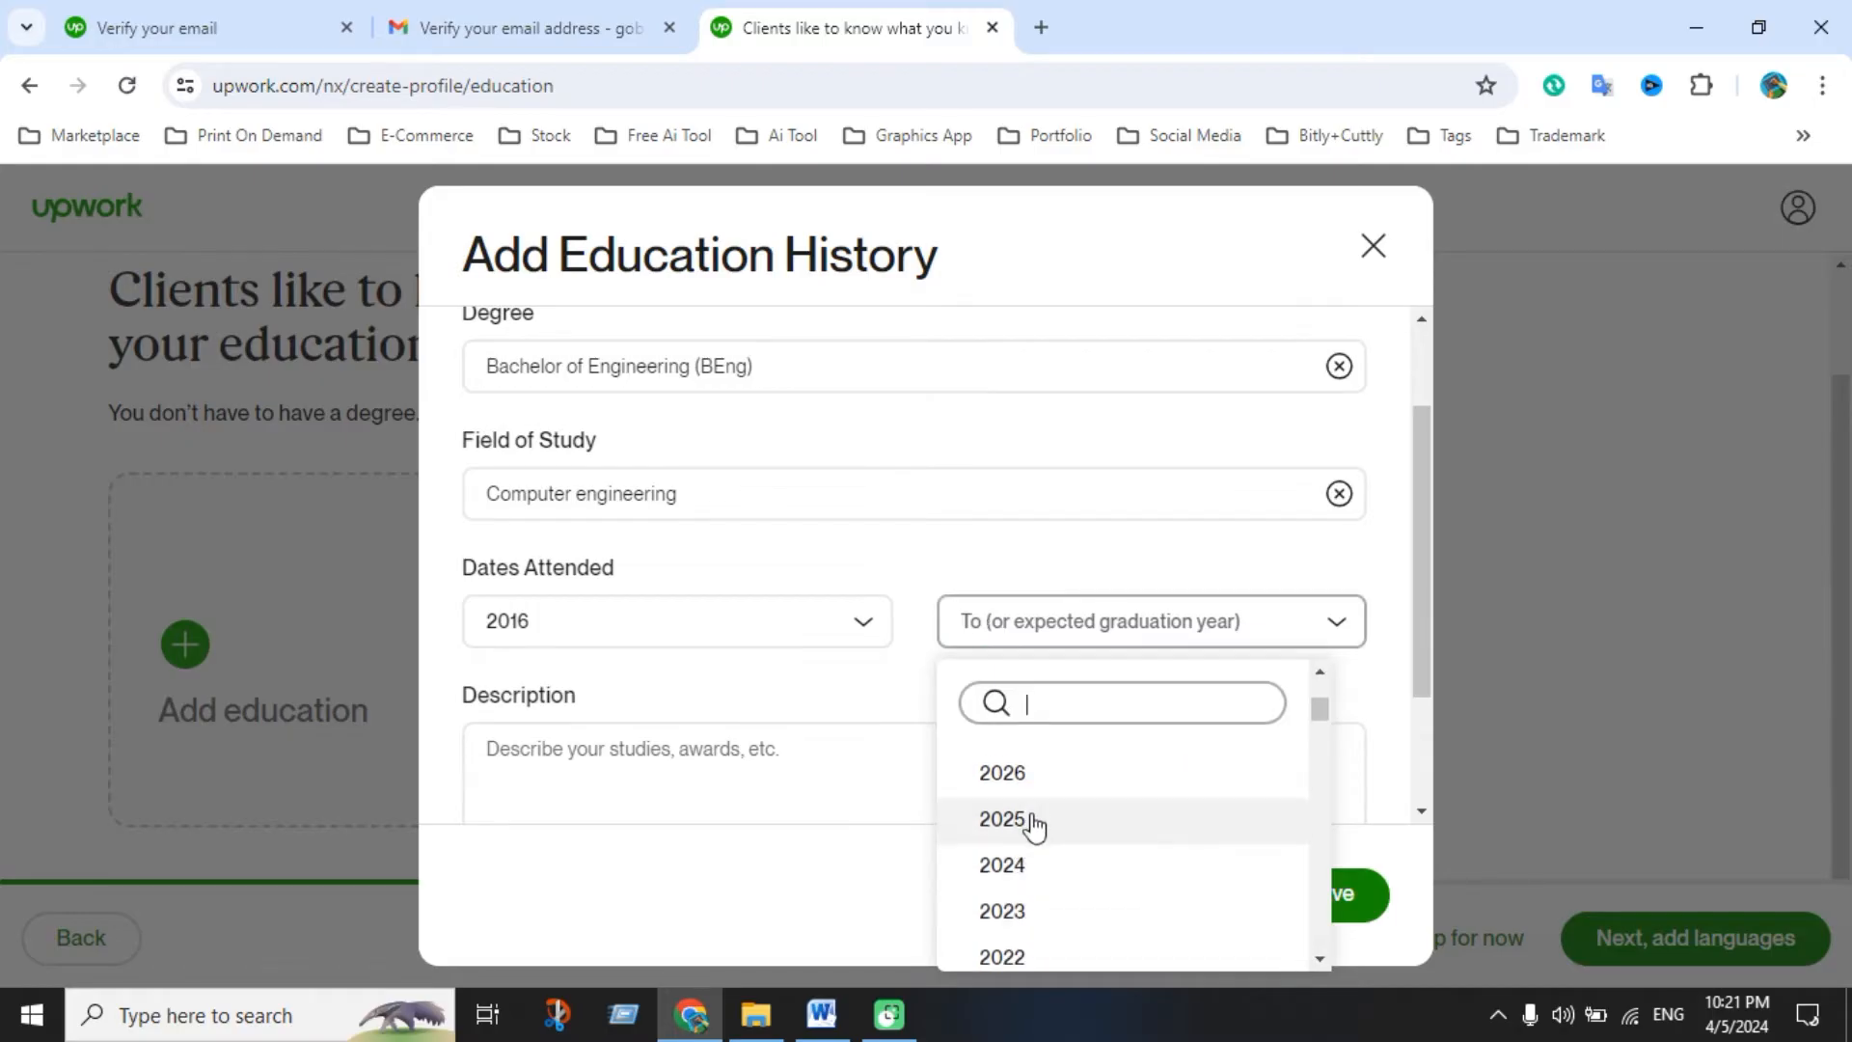
{"action": "scroll", "coordinate": [1032, 828], "scroll_direction": "down", "scroll_amount": 1}
{"action": "left_click", "coordinate": [1003, 912]}
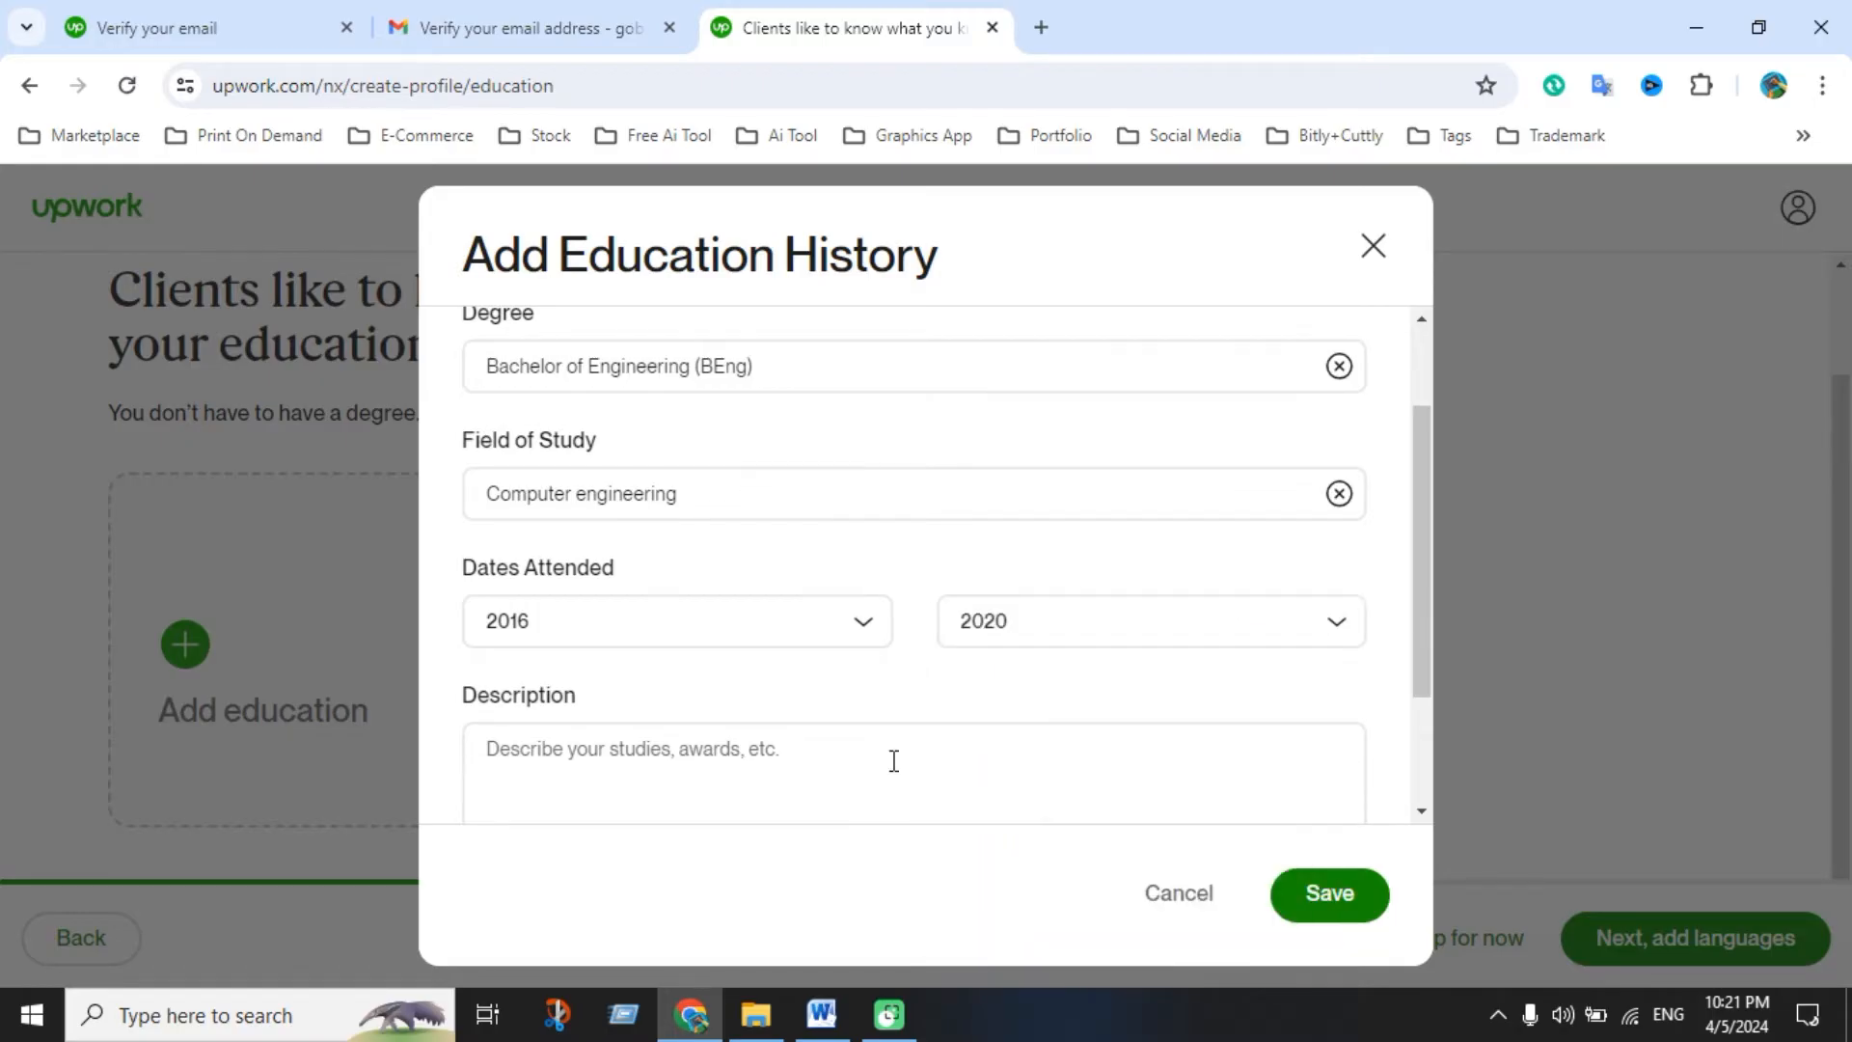
{"action": "left_click", "coordinate": [664, 761]}
{"action": "scroll", "coordinate": [680, 753], "scroll_direction": "down", "scroll_amount": 2}
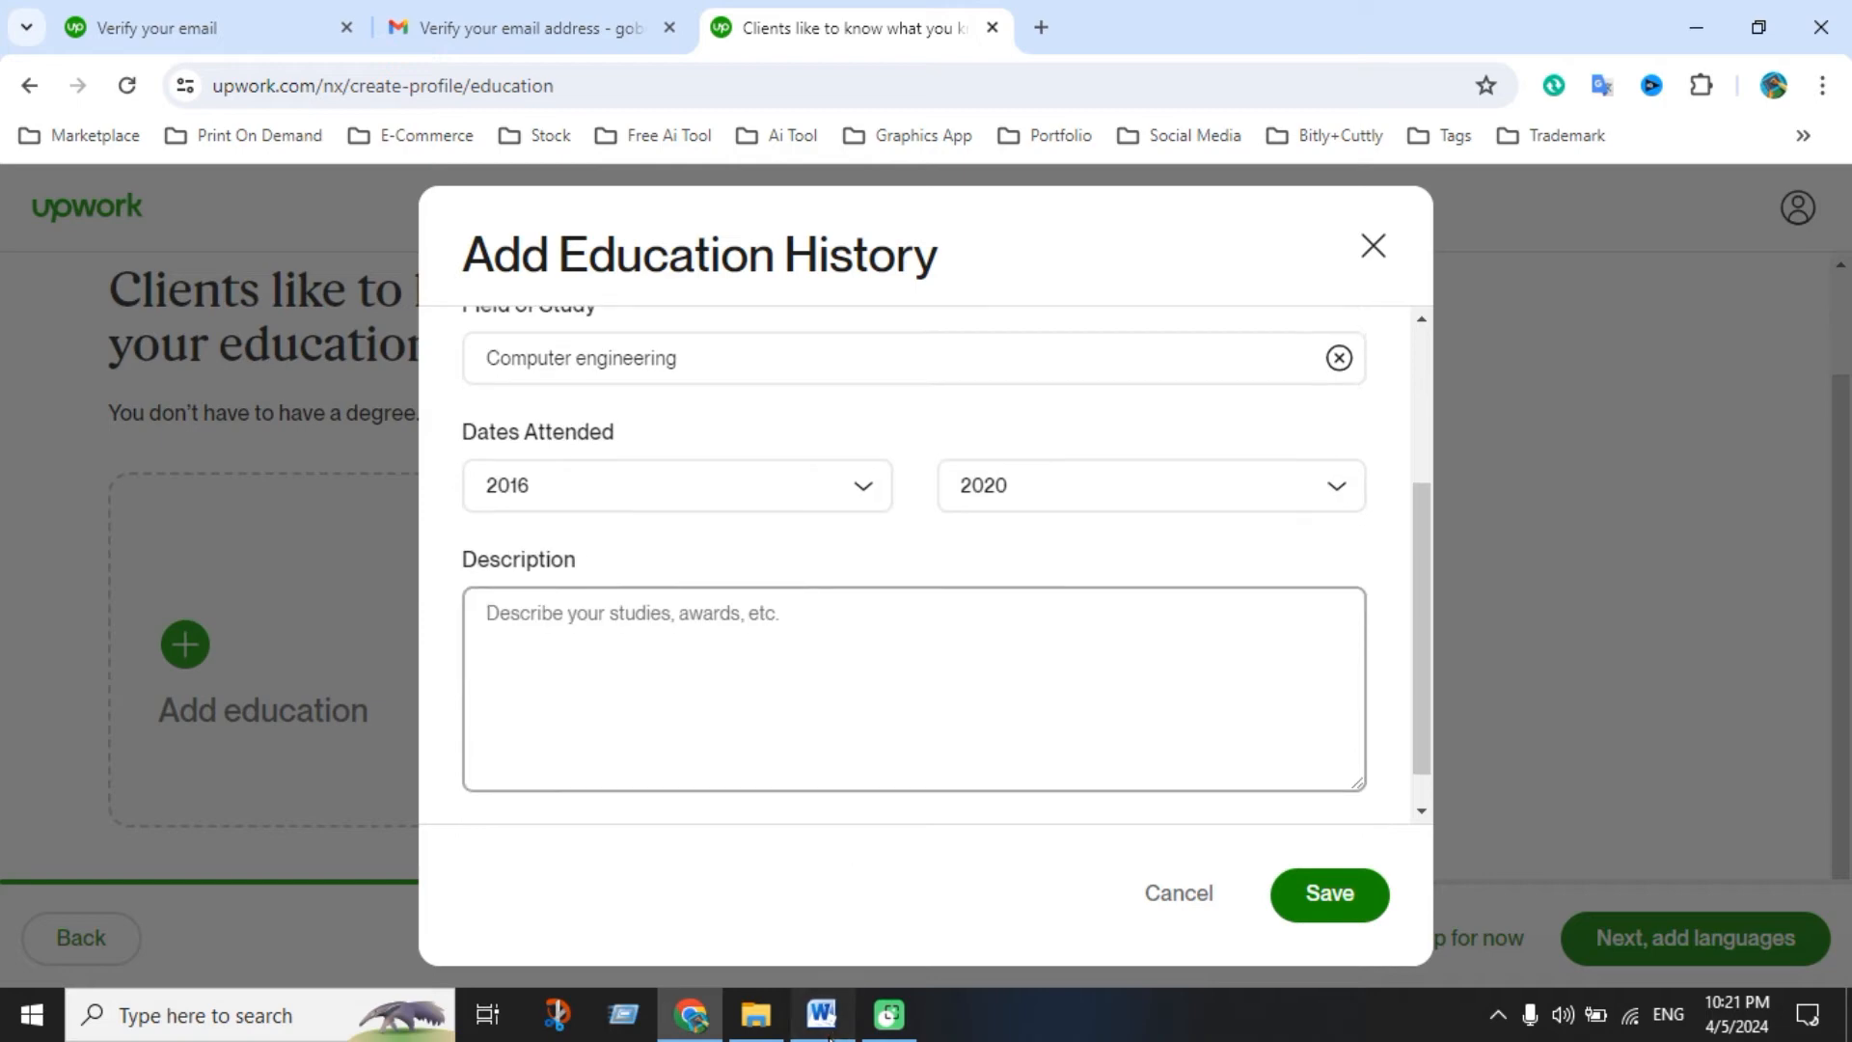
Paste the Education Bio paragraph from Word into the education description
{"action": "left_click", "coordinate": [825, 1023]}
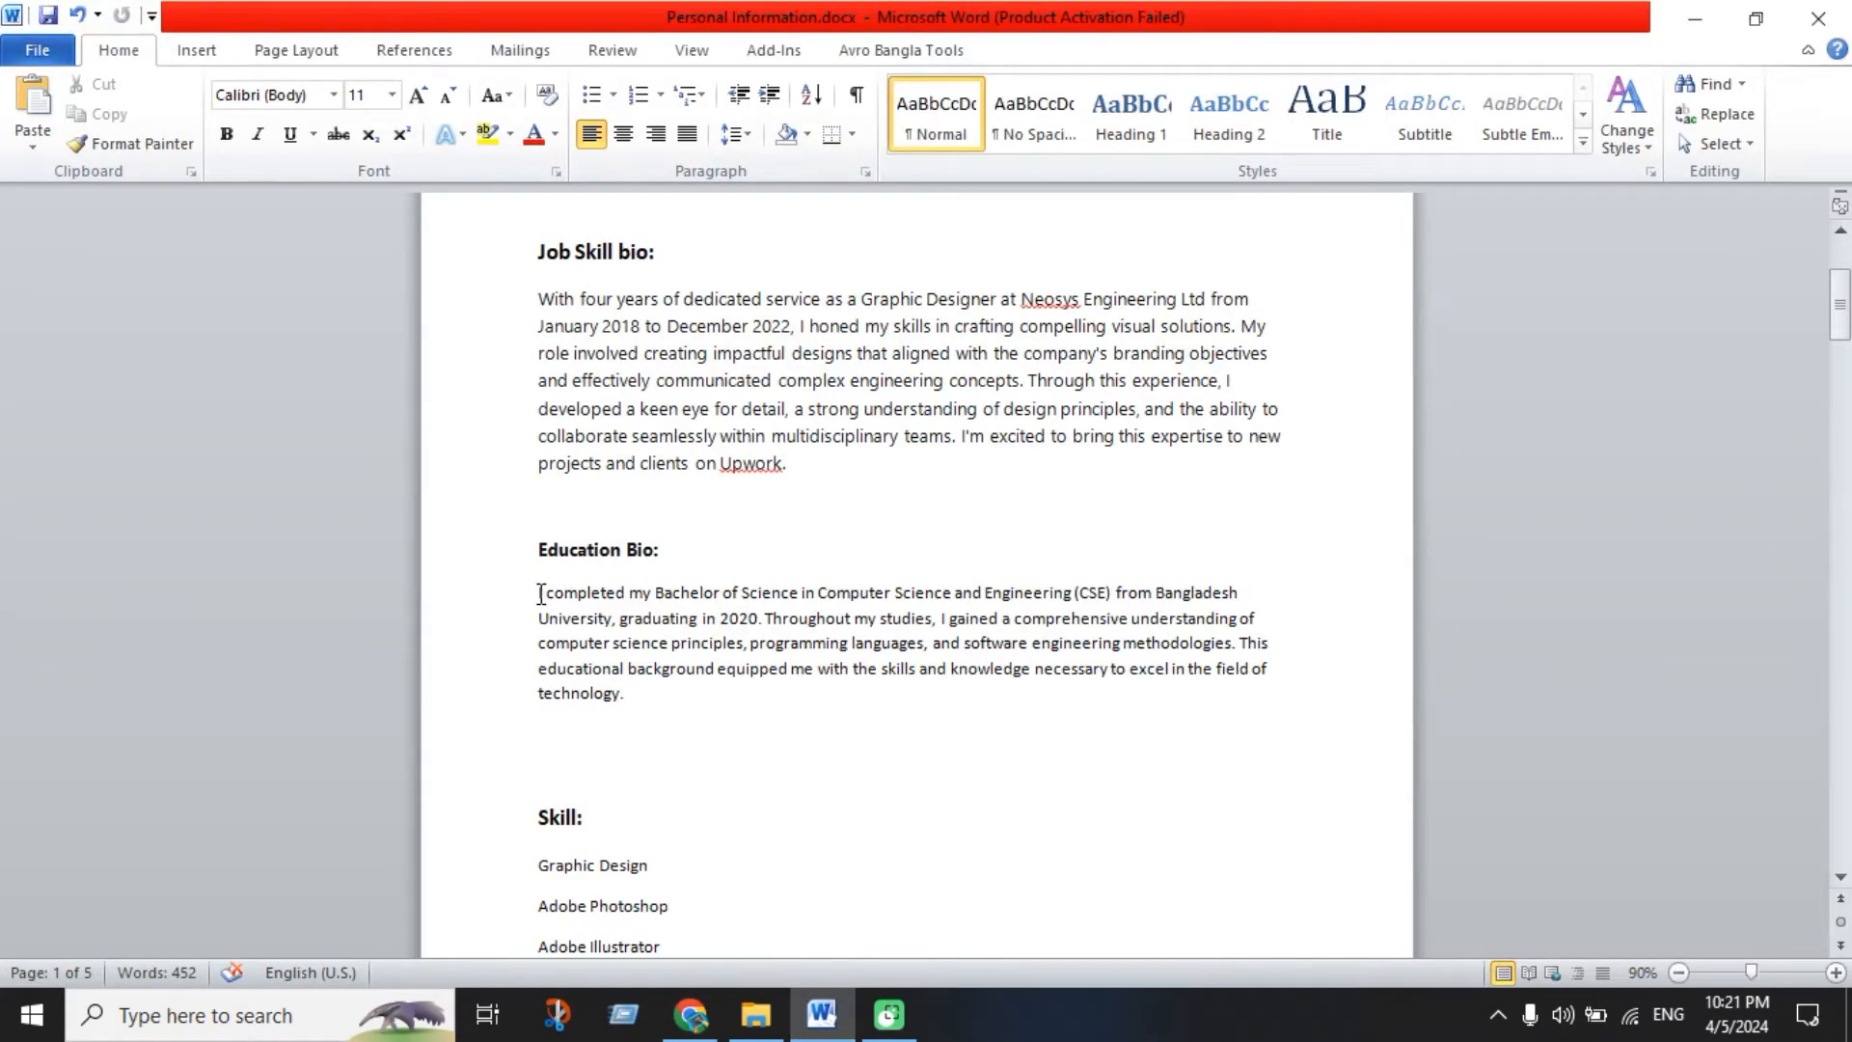
{"action": "left_click_drag", "start_coordinate": [549, 604], "coordinate": [745, 718]}
{"action": "key", "text": "ctrl+c"}
{"action": "left_click", "coordinate": [691, 1014]}
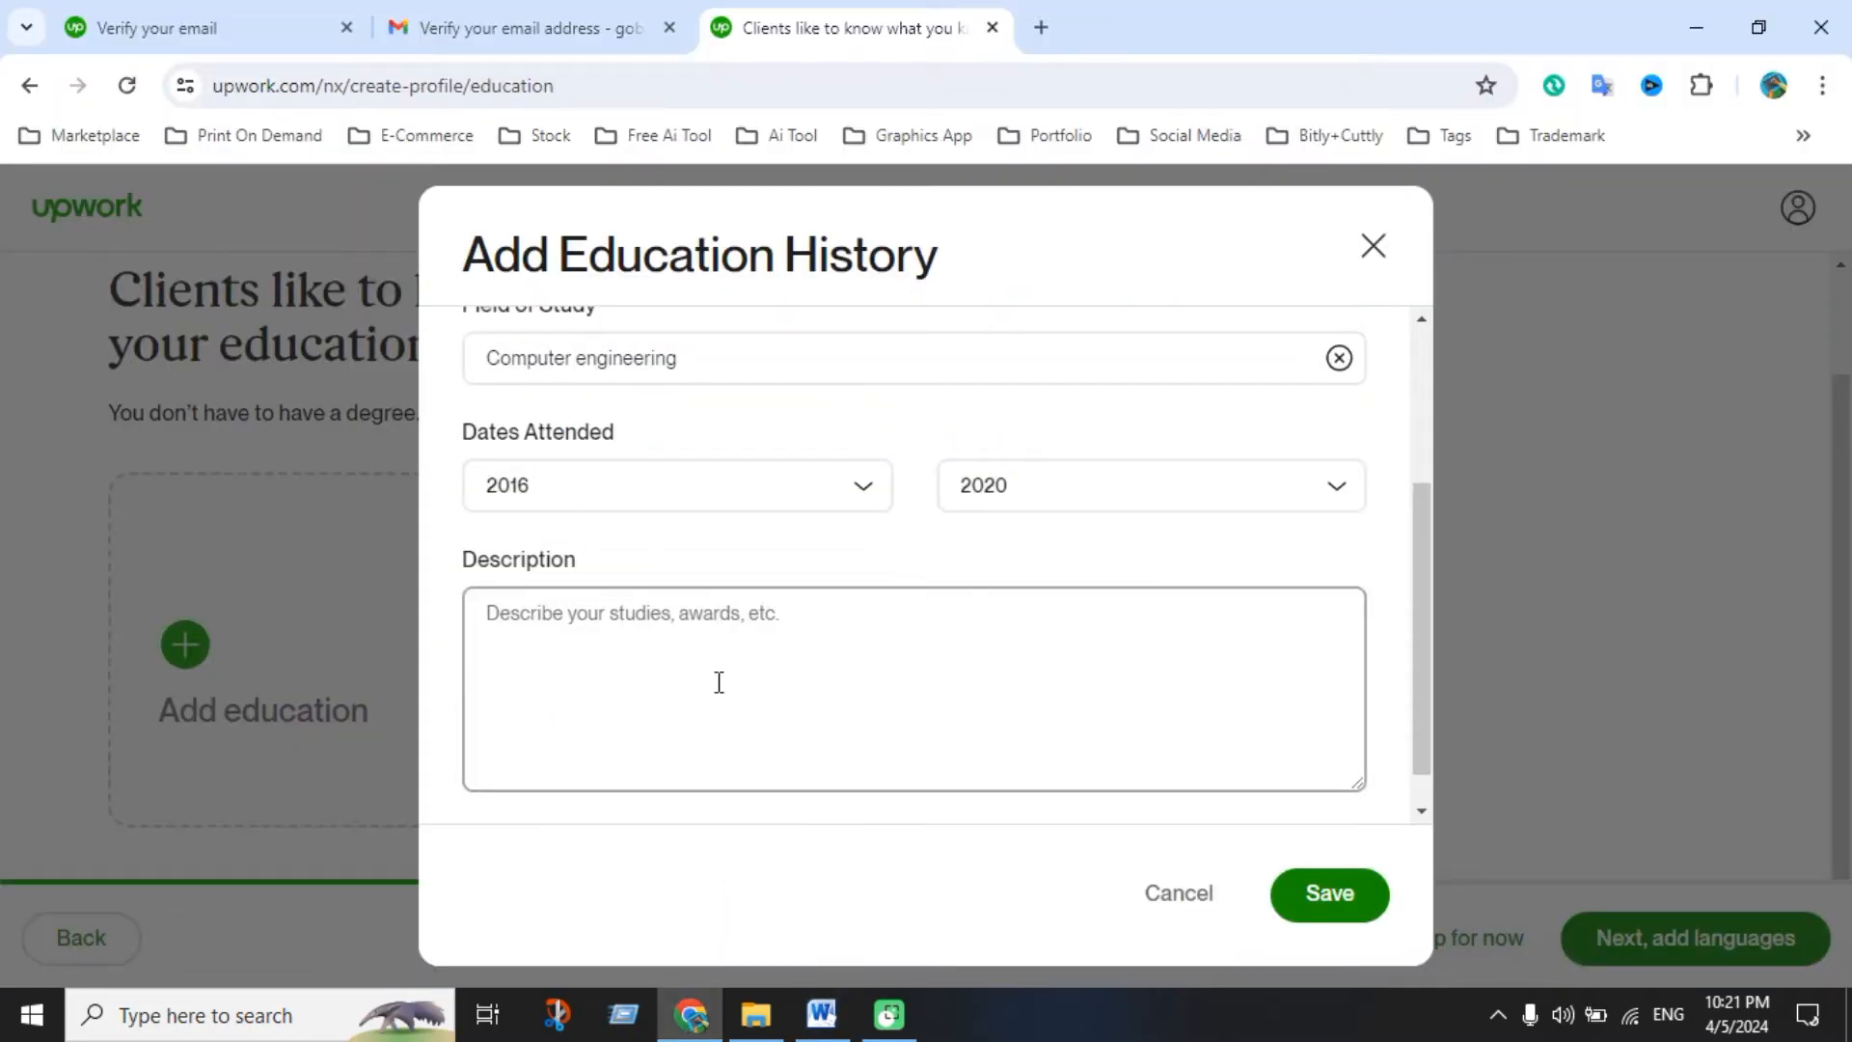
{"action": "key", "text": "ctrl+v"}
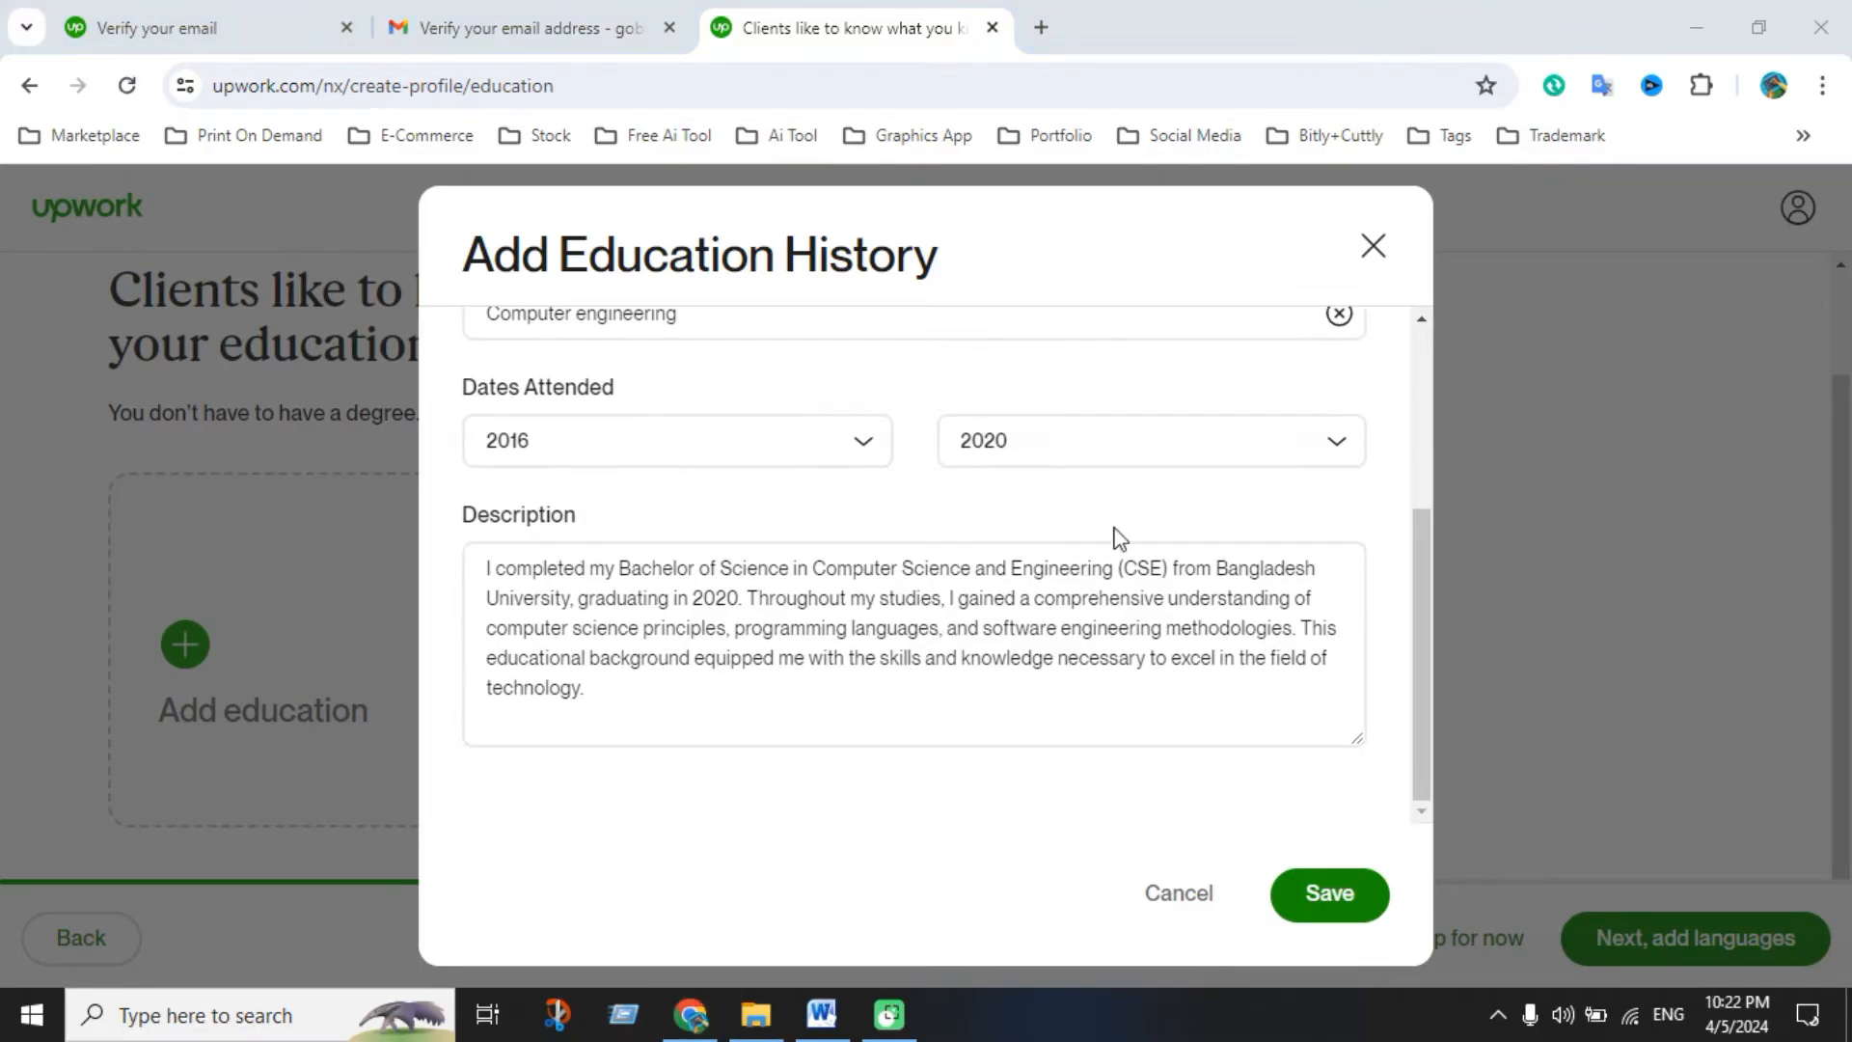
Save the Bangladesh University education entry and continue to the languages step
{"action": "left_click", "coordinate": [1329, 895]}
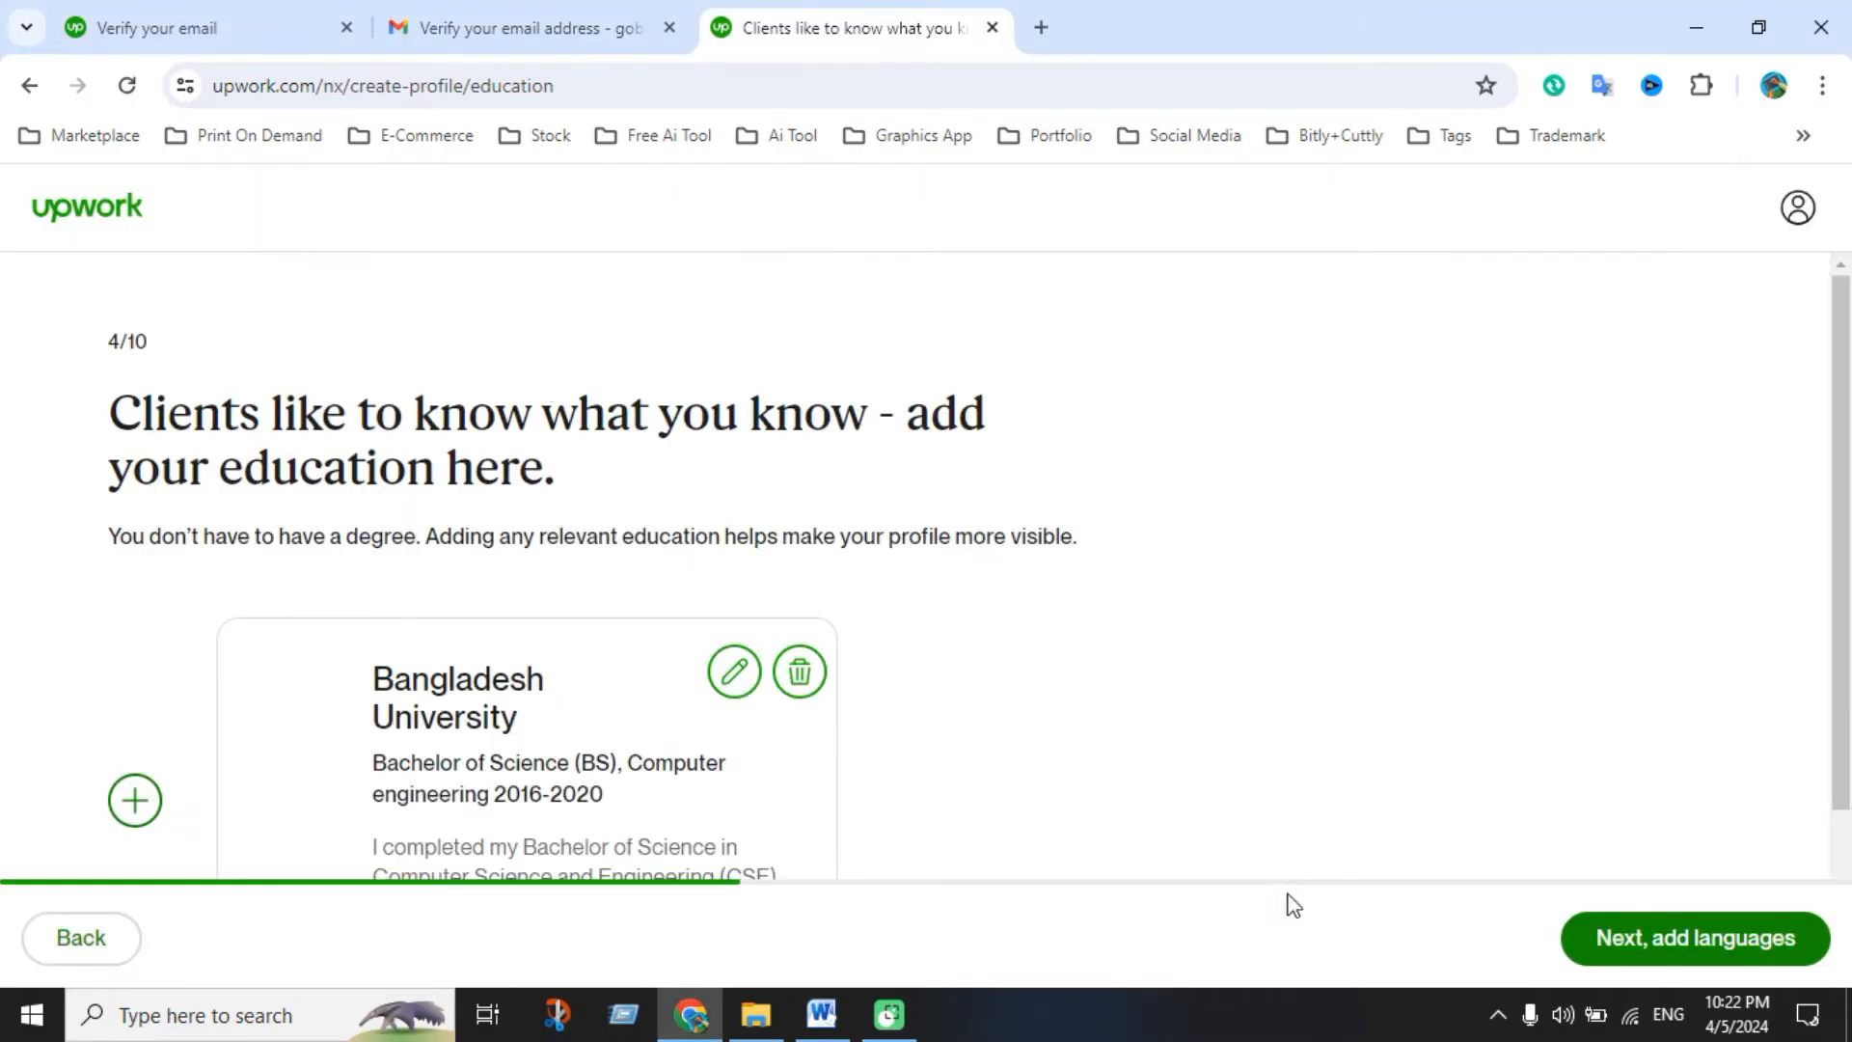
{"action": "scroll", "coordinate": [747, 697], "scroll_direction": "down", "scroll_amount": 2}
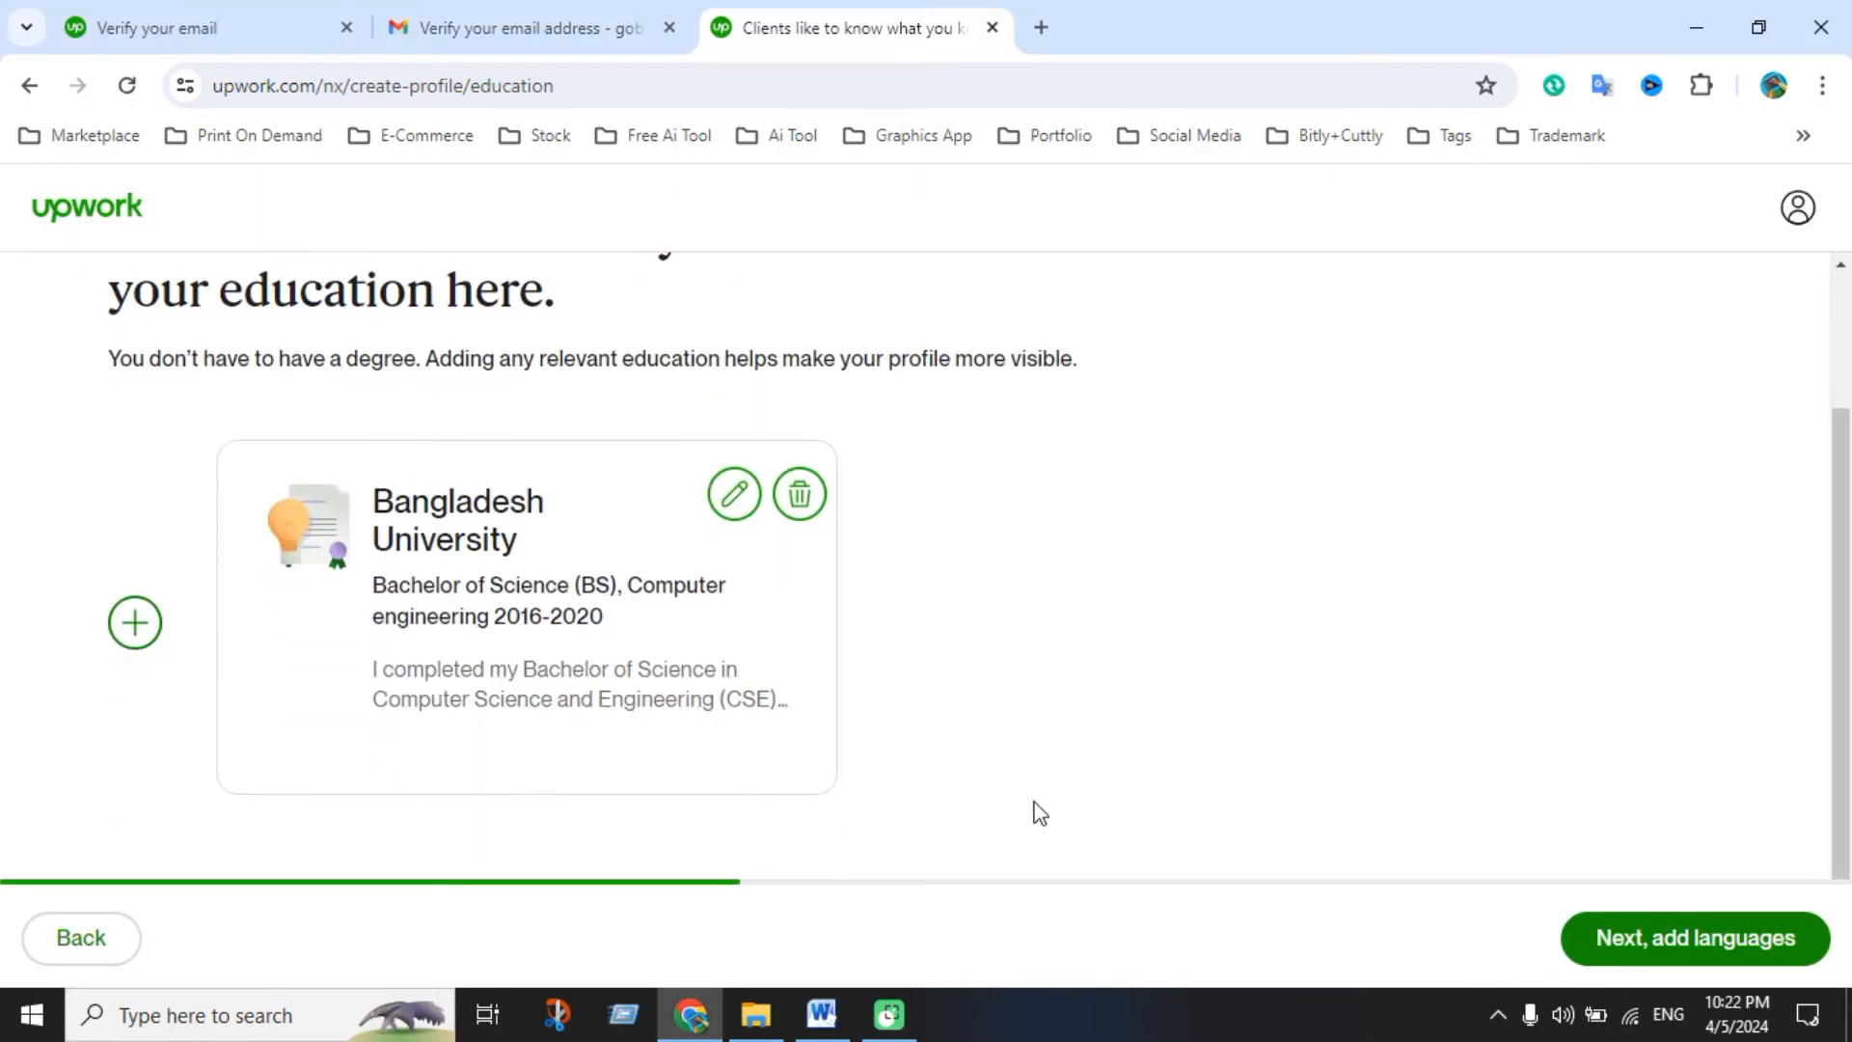
{"action": "scroll", "coordinate": [1126, 786], "scroll_direction": "up", "scroll_amount": 2}
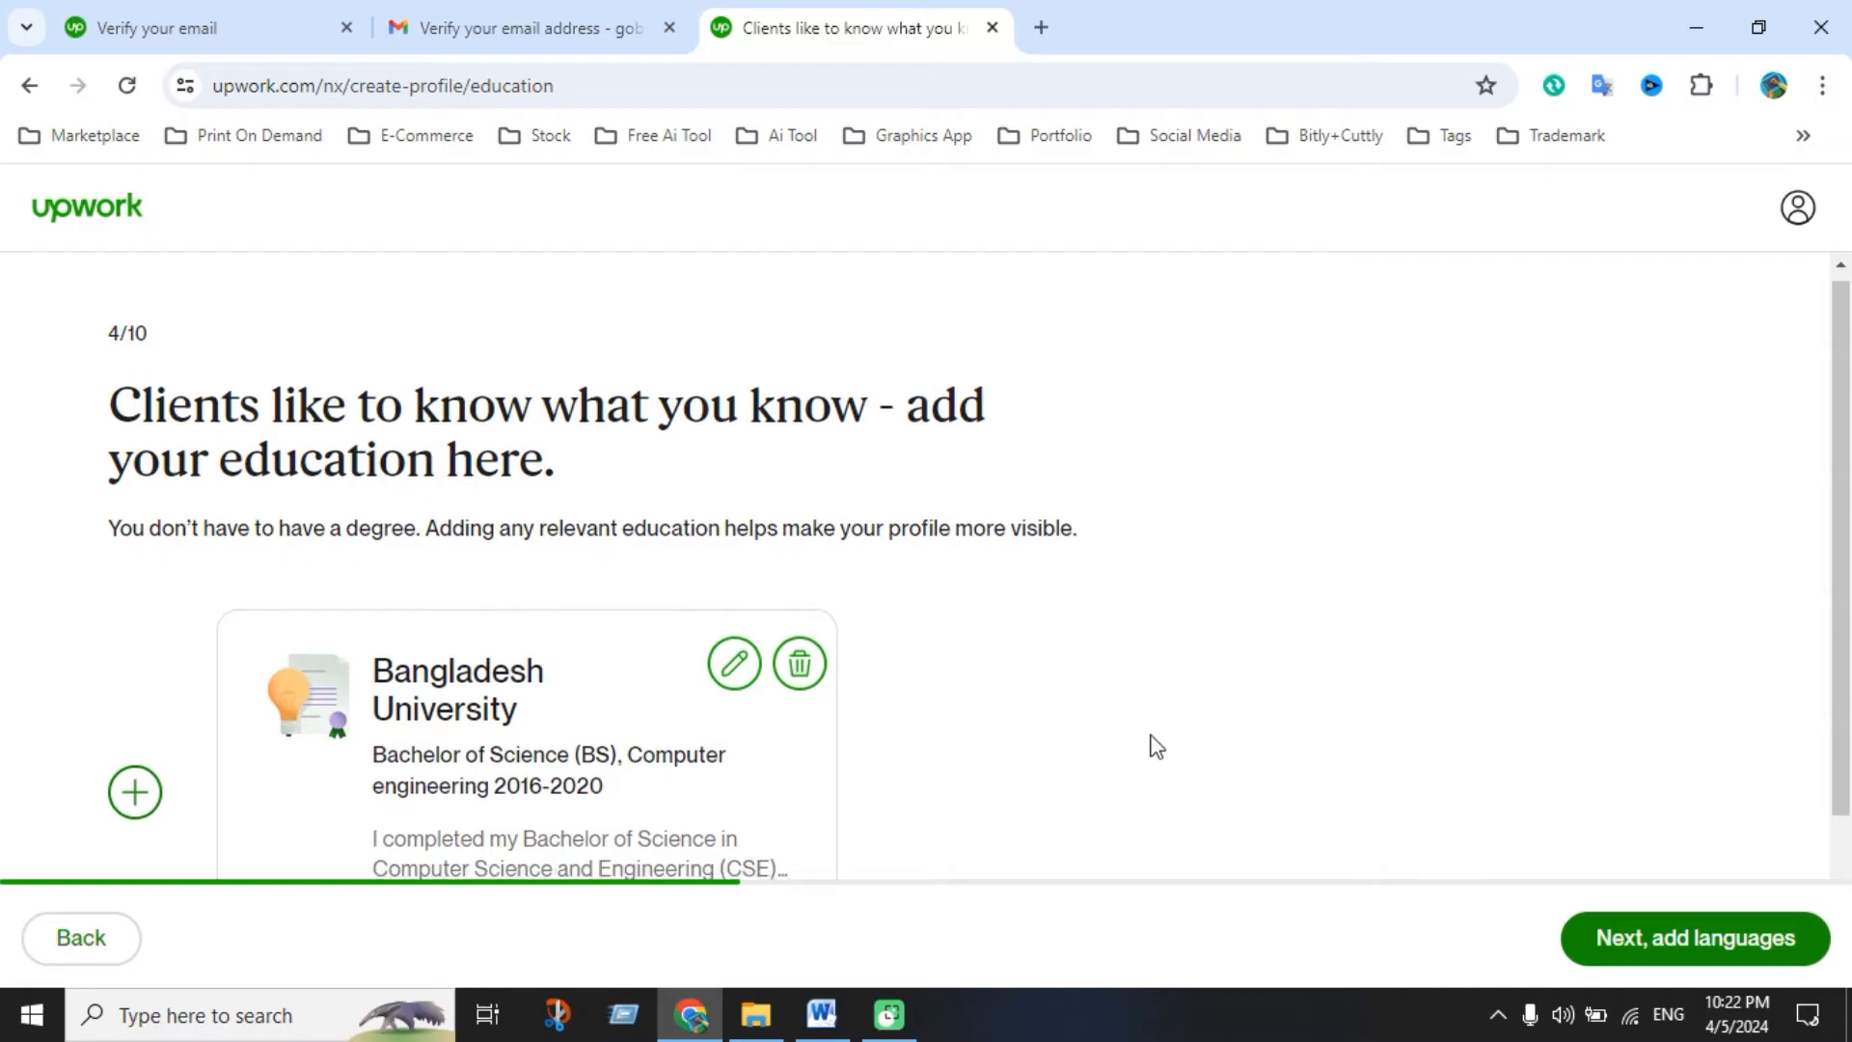
{"action": "scroll", "coordinate": [1153, 748], "scroll_direction": "down", "scroll_amount": 2}
{"action": "left_click", "coordinate": [1583, 938]}
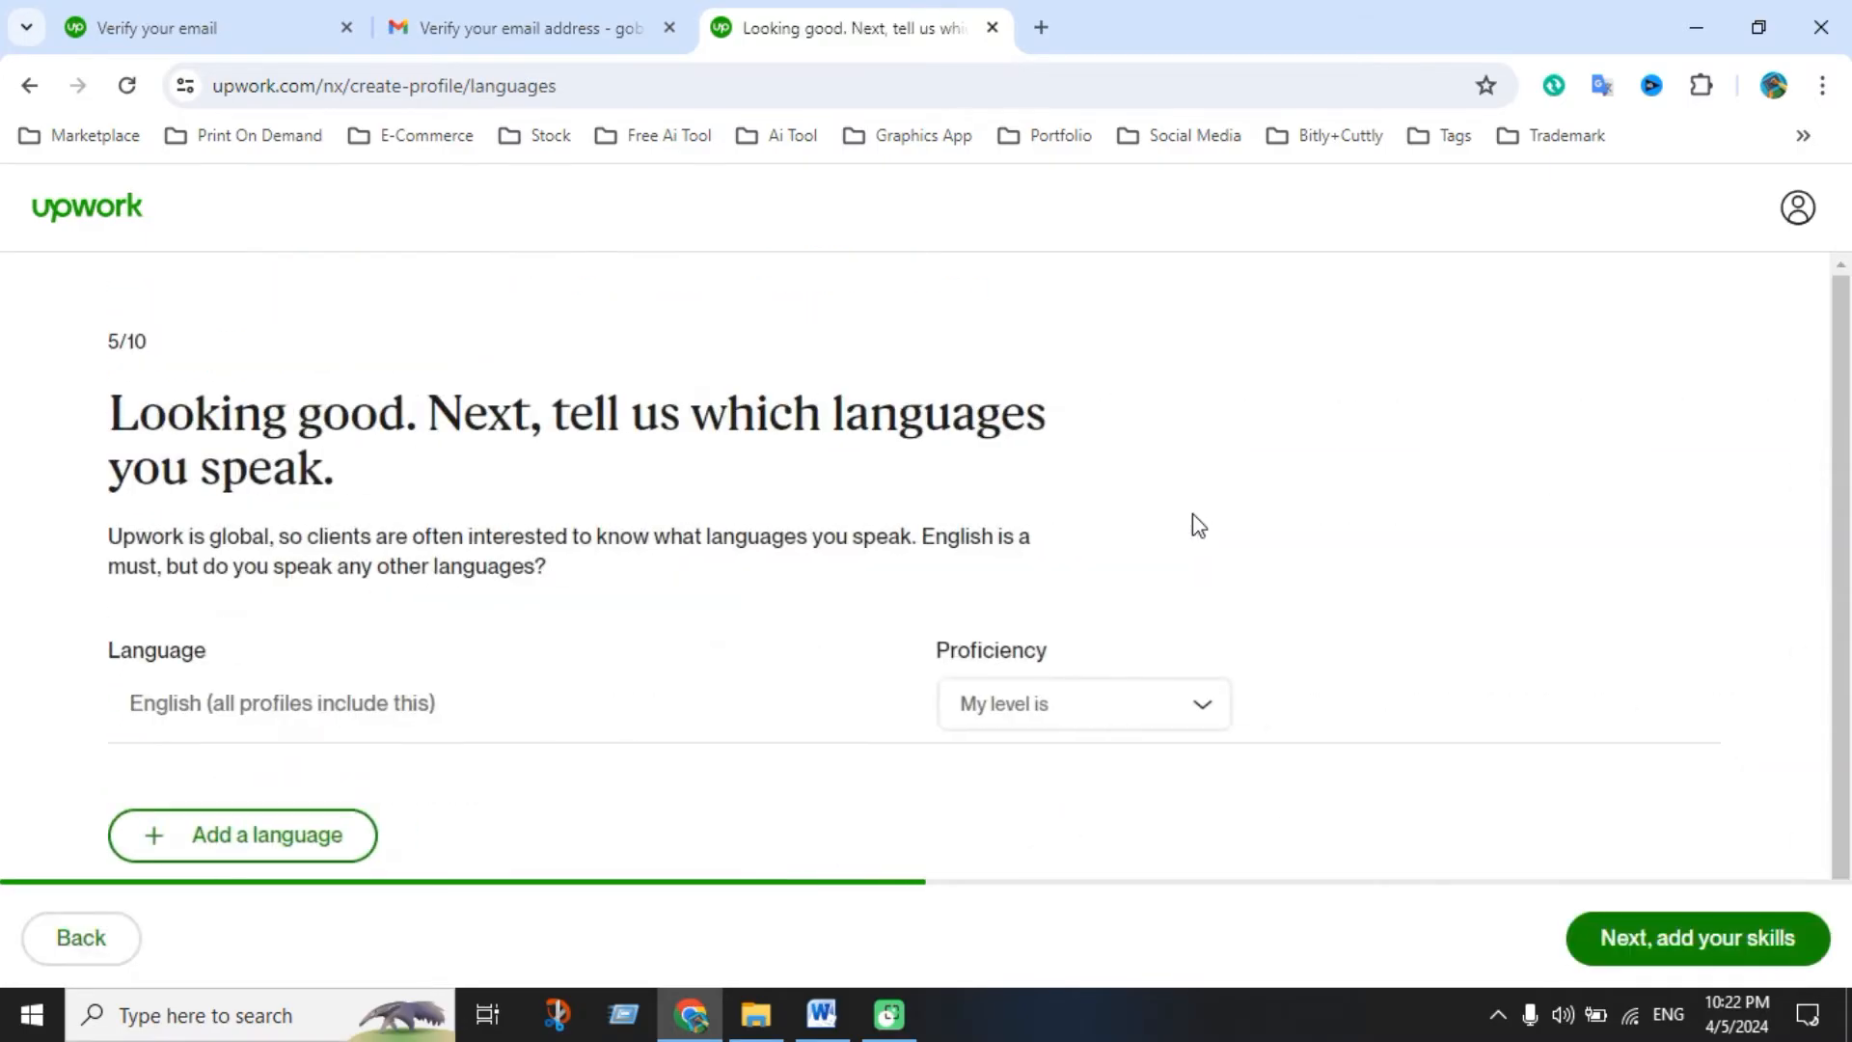
Set English proficiency to Basic
{"action": "scroll", "coordinate": [675, 664], "scroll_direction": "down", "scroll_amount": 1}
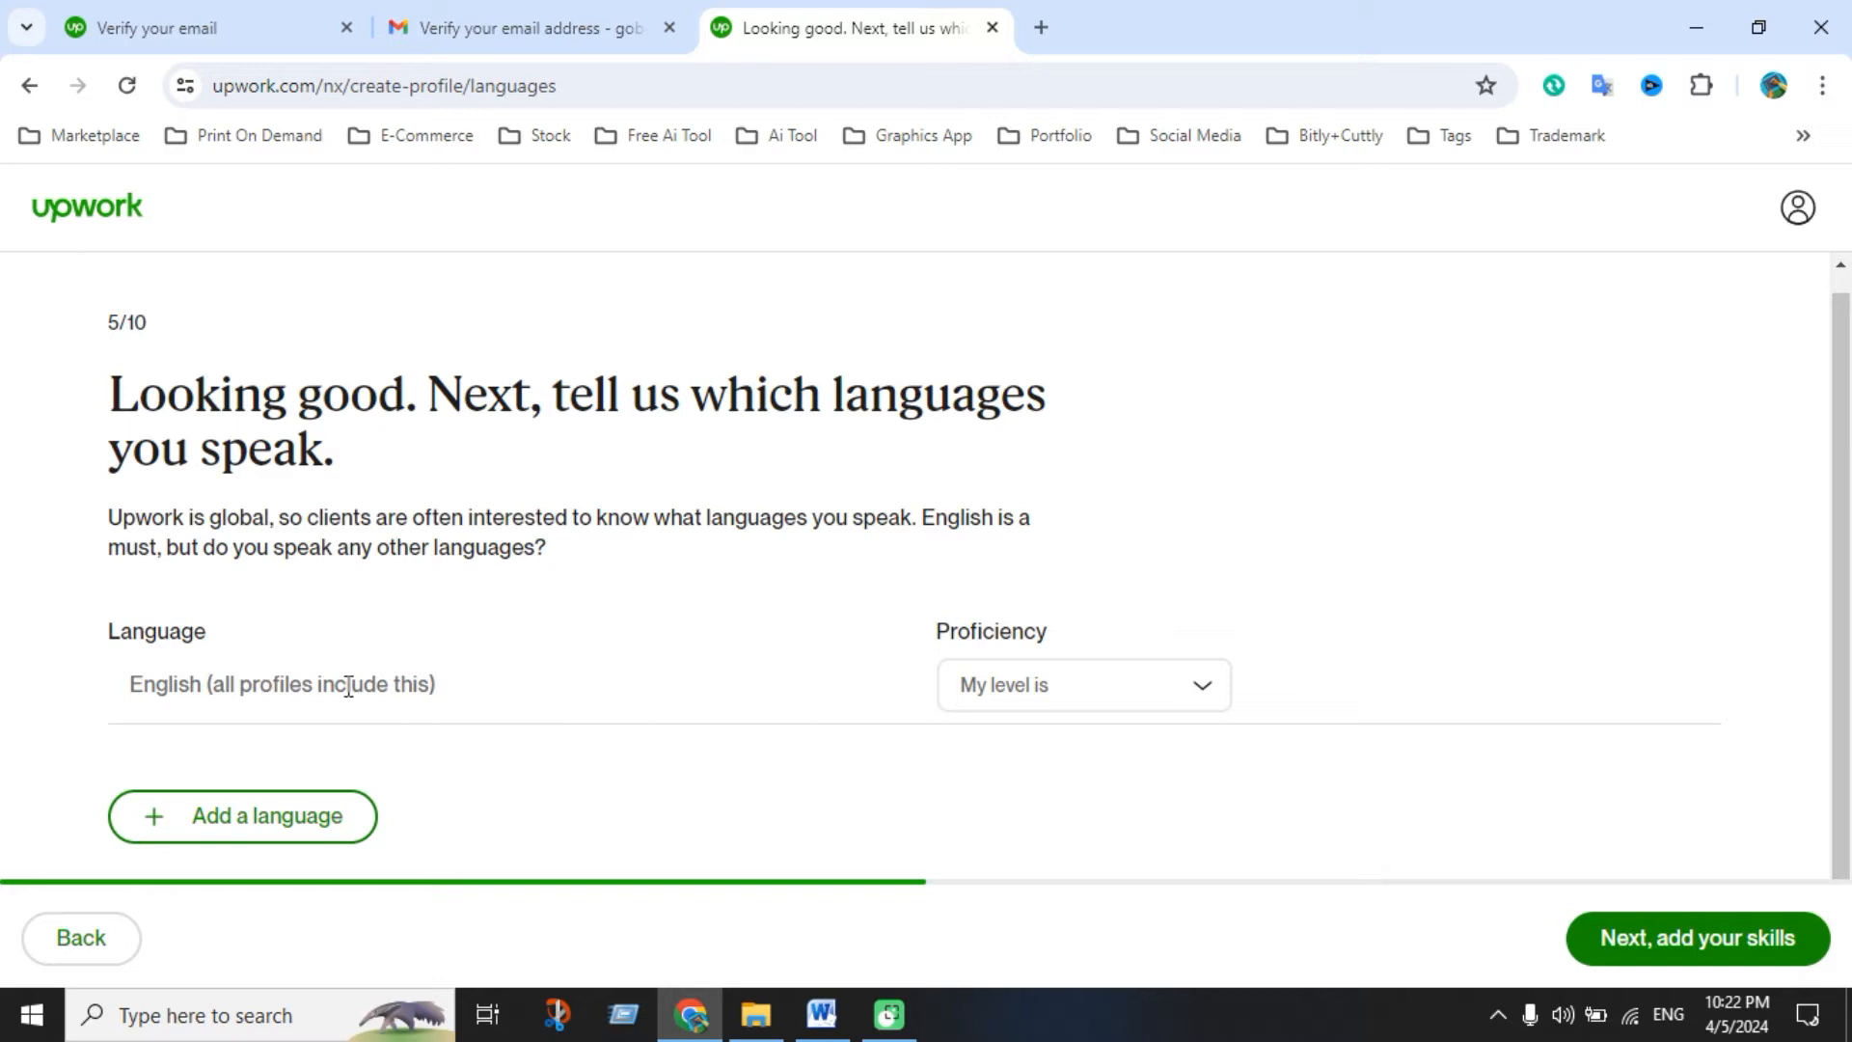
{"action": "left_click", "coordinate": [1069, 702]}
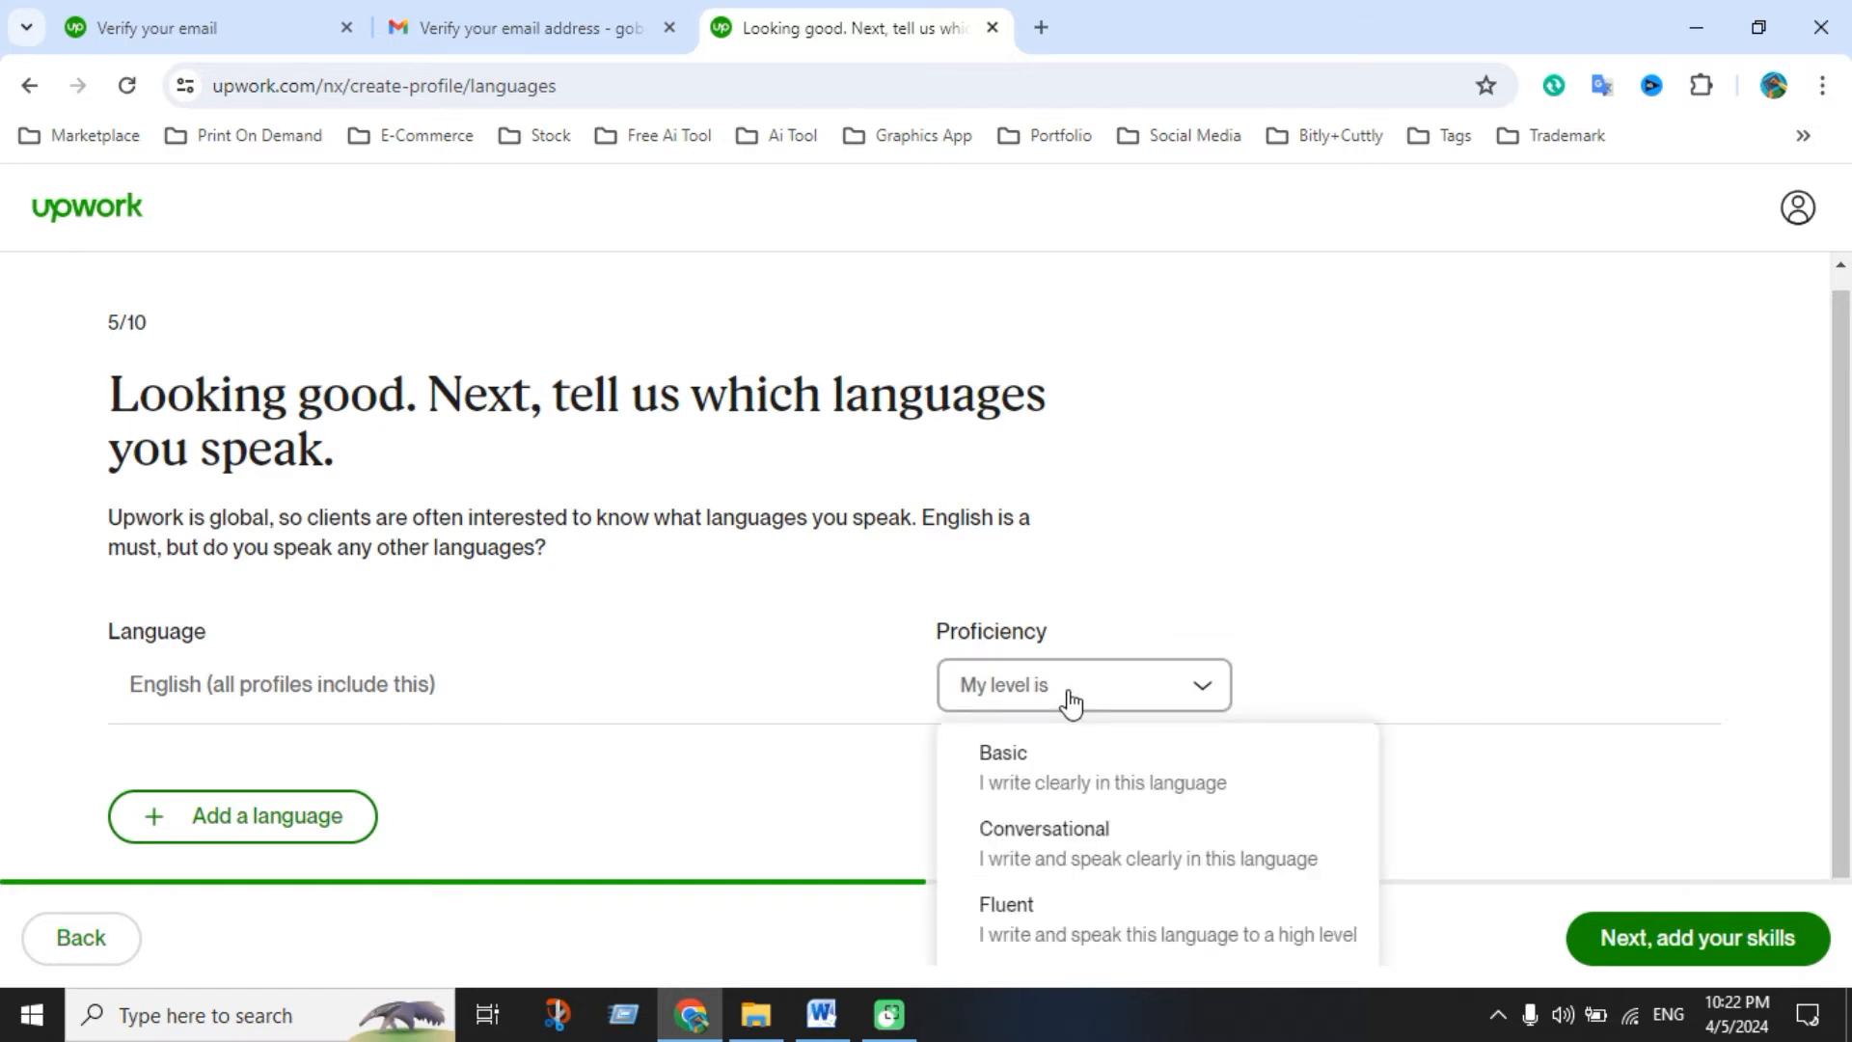
{"action": "scroll", "coordinate": [1023, 858], "scroll_direction": "down", "scroll_amount": 1}
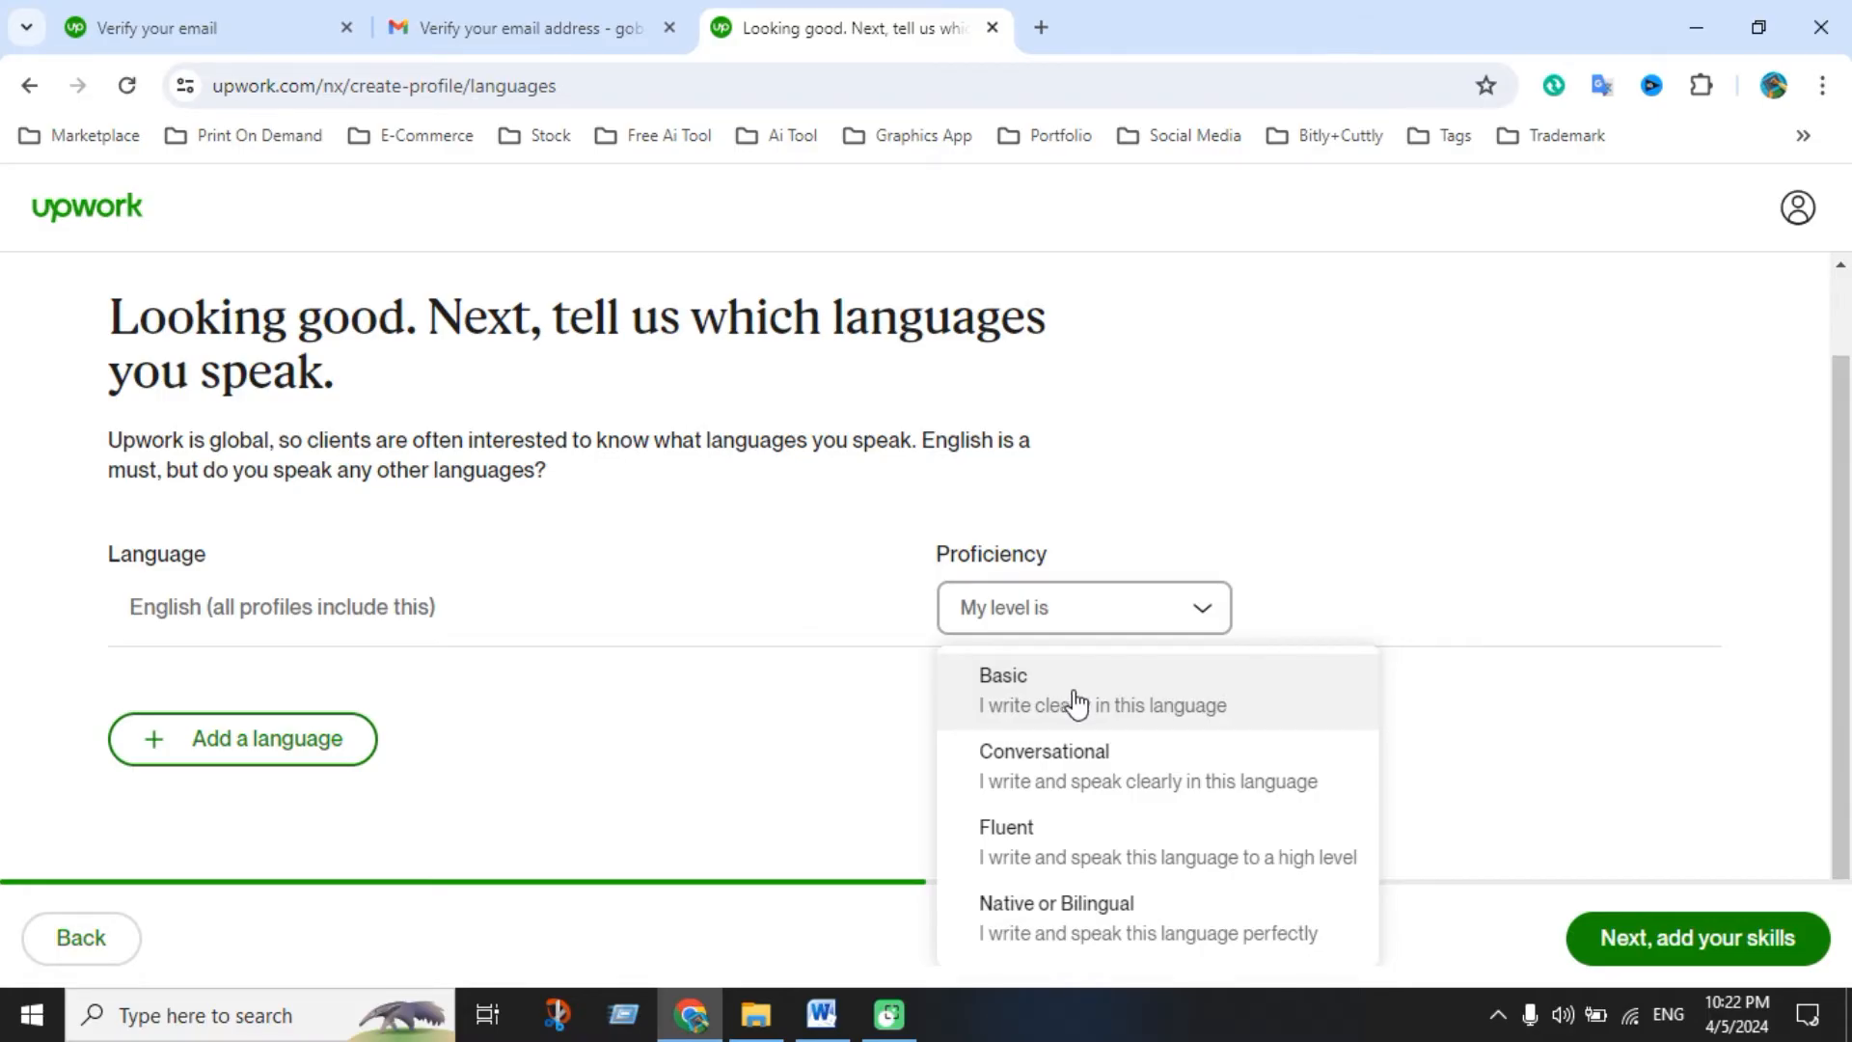
{"action": "left_click", "coordinate": [1073, 702]}
Add Bengali as a language at Native or Bilingual proficiency
{"action": "left_click", "coordinate": [320, 818]}
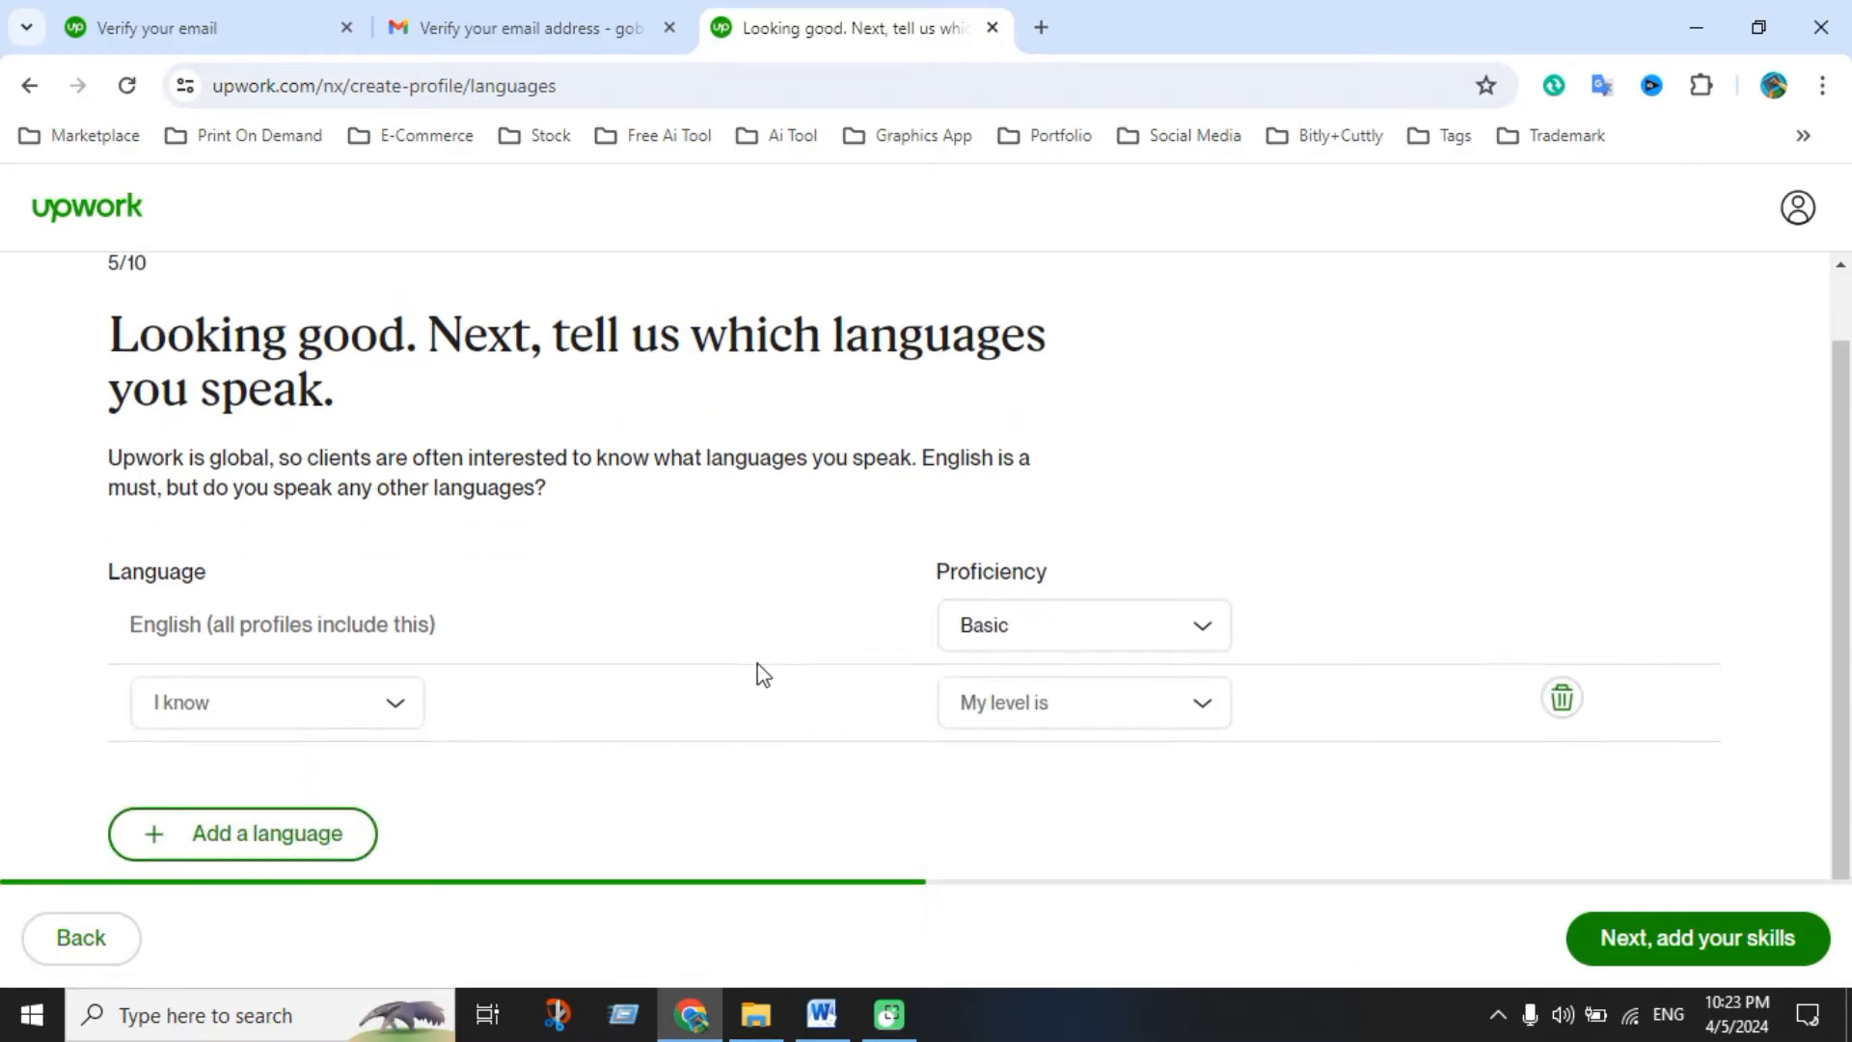
{"action": "left_click", "coordinate": [322, 682]}
{"action": "scroll", "coordinate": [256, 876], "scroll_direction": "down", "scroll_amount": 2}
{"action": "scroll", "coordinate": [248, 889], "scroll_direction": "down", "scroll_amount": 3}
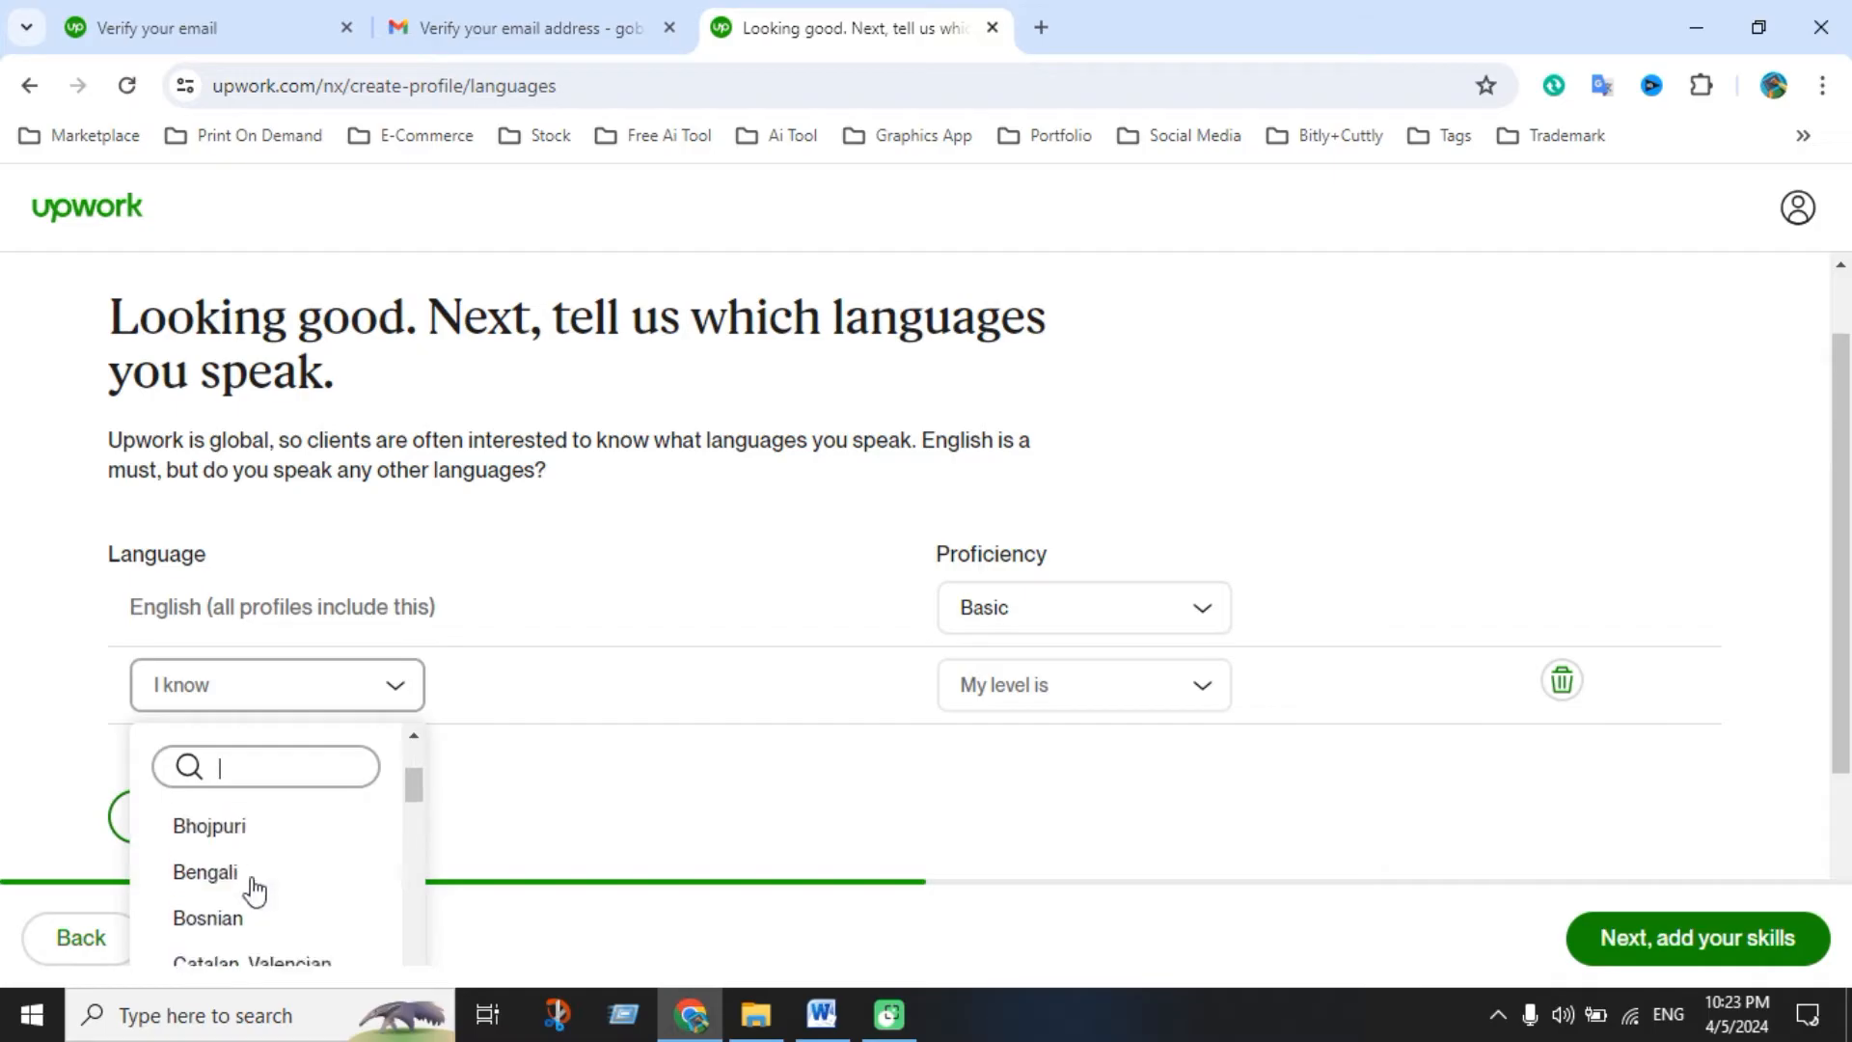
{"action": "scroll", "coordinate": [240, 918], "scroll_direction": "up", "scroll_amount": 2}
{"action": "left_click", "coordinate": [237, 924]}
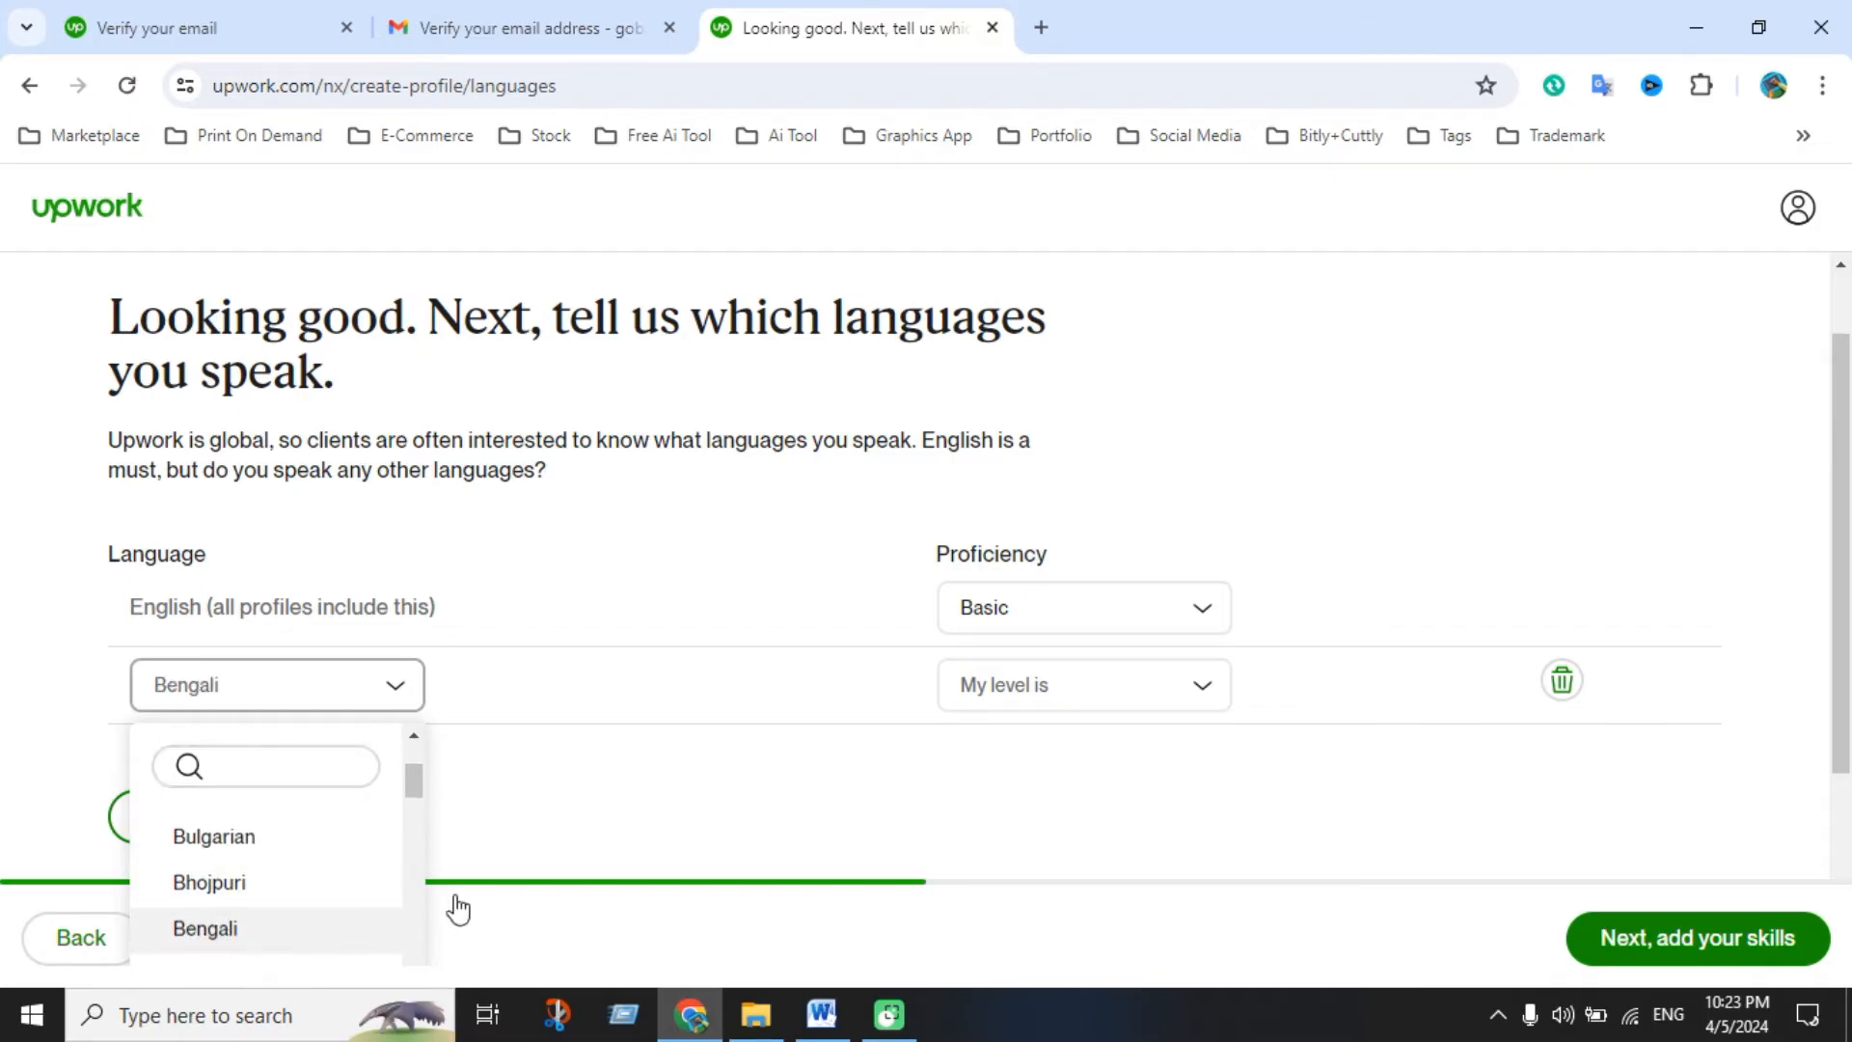
{"action": "left_click", "coordinate": [1029, 692]}
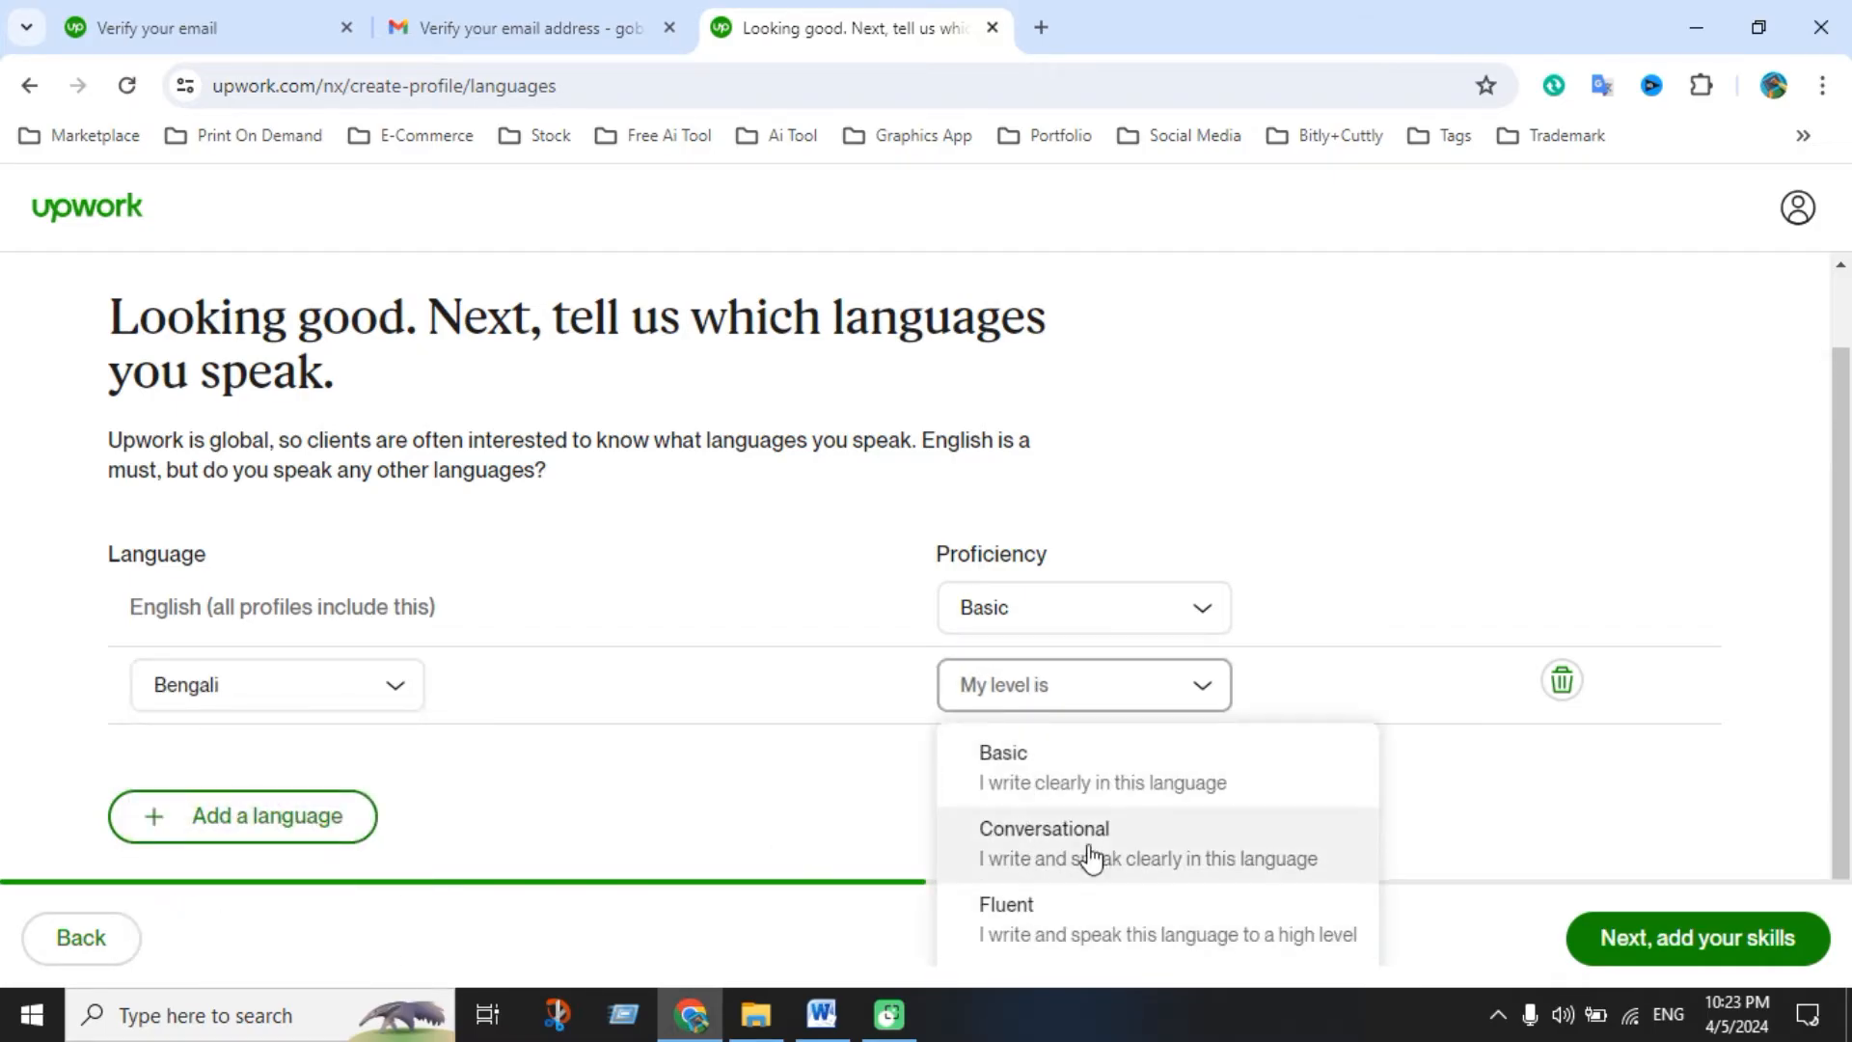
{"action": "scroll", "coordinate": [1071, 868], "scroll_direction": "down", "scroll_amount": 1}
{"action": "left_click", "coordinate": [1067, 906]}
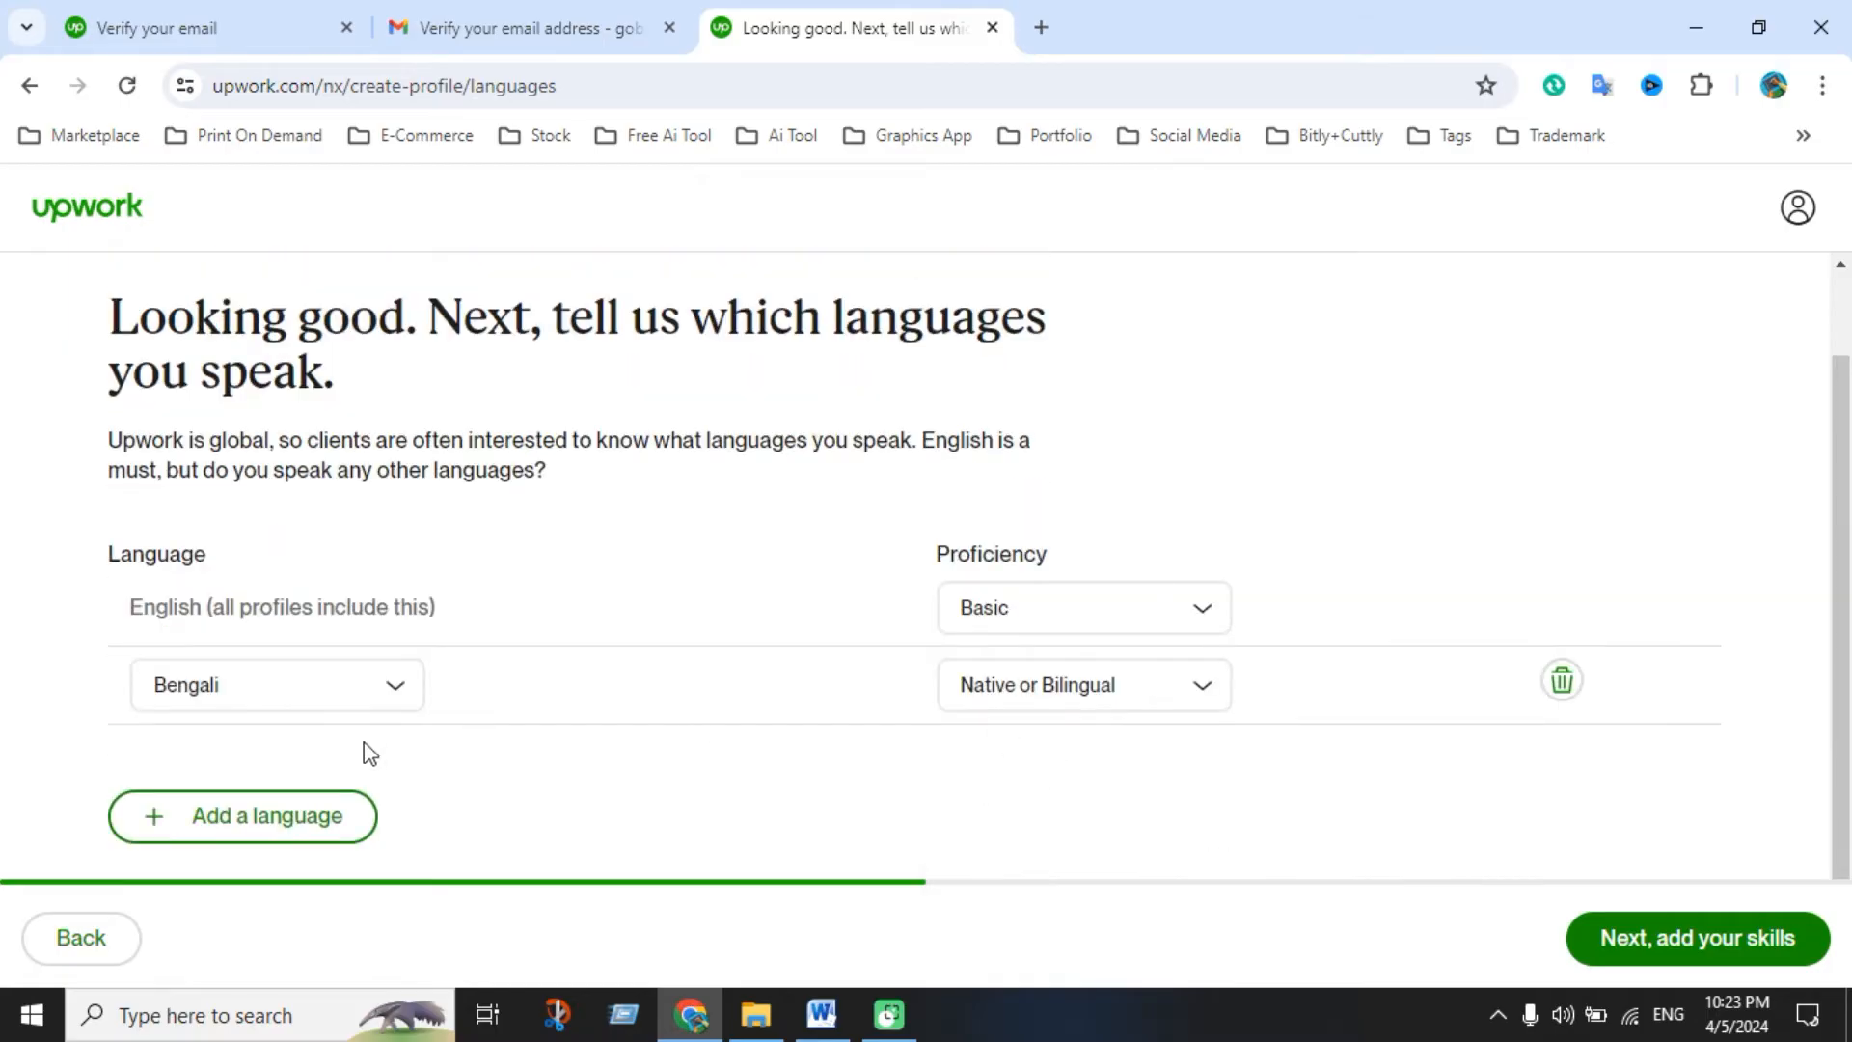
Add Spanish as a language at Conversational proficiency
{"action": "left_click", "coordinate": [290, 818]}
{"action": "left_click", "coordinate": [289, 779]}
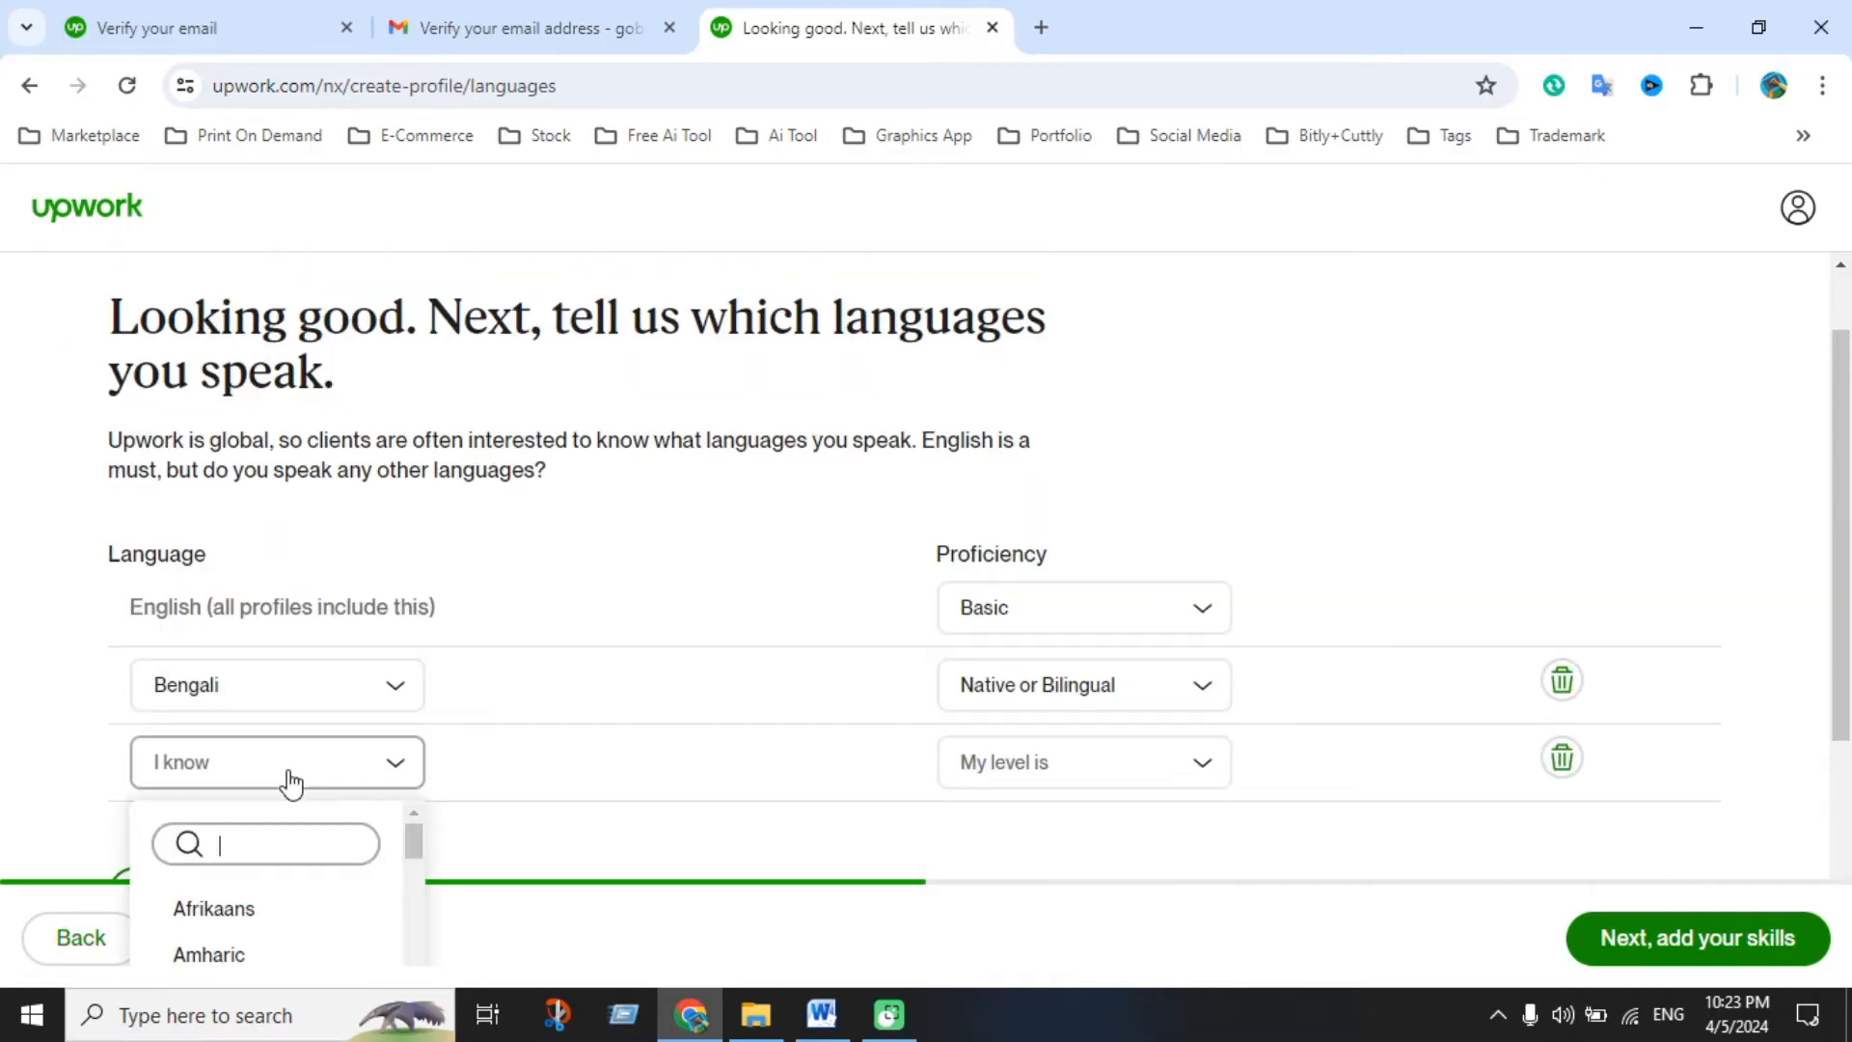
{"action": "type", "text": "sn"}
{"action": "key", "text": "BackSpace"}
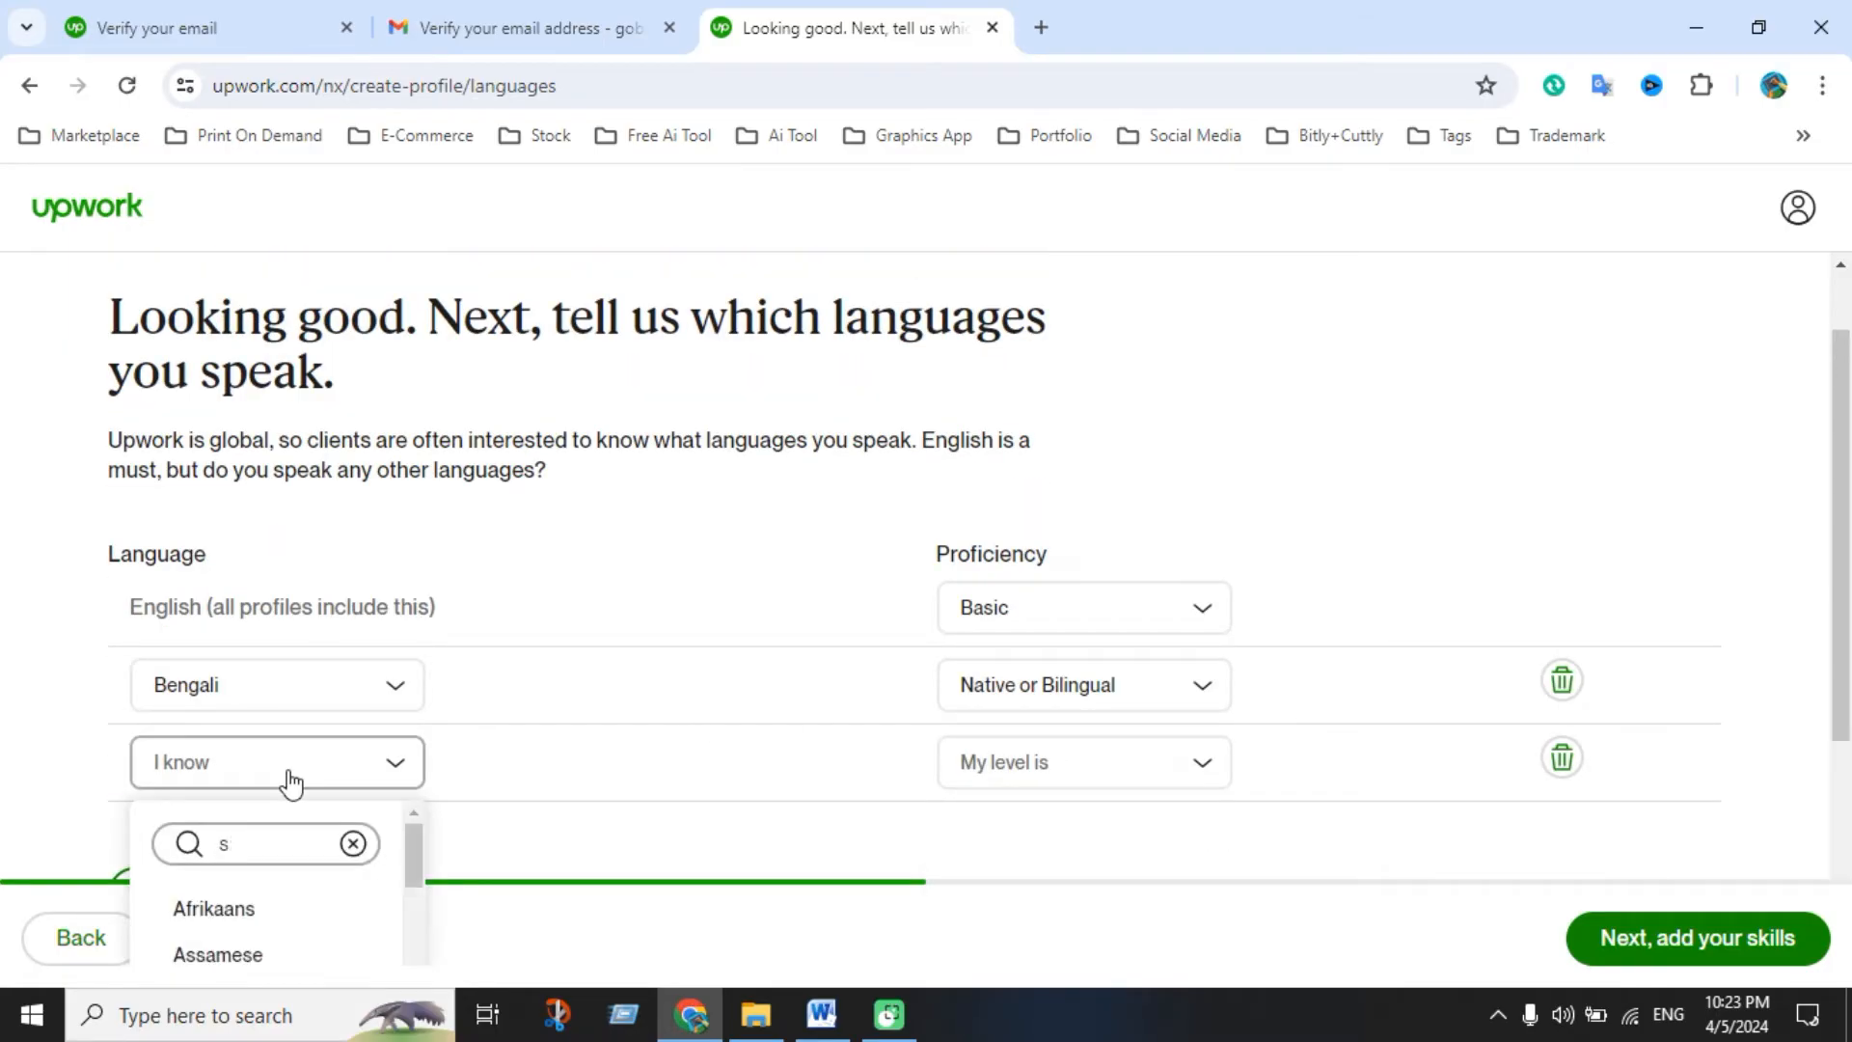
{"action": "type", "text": "pa"}
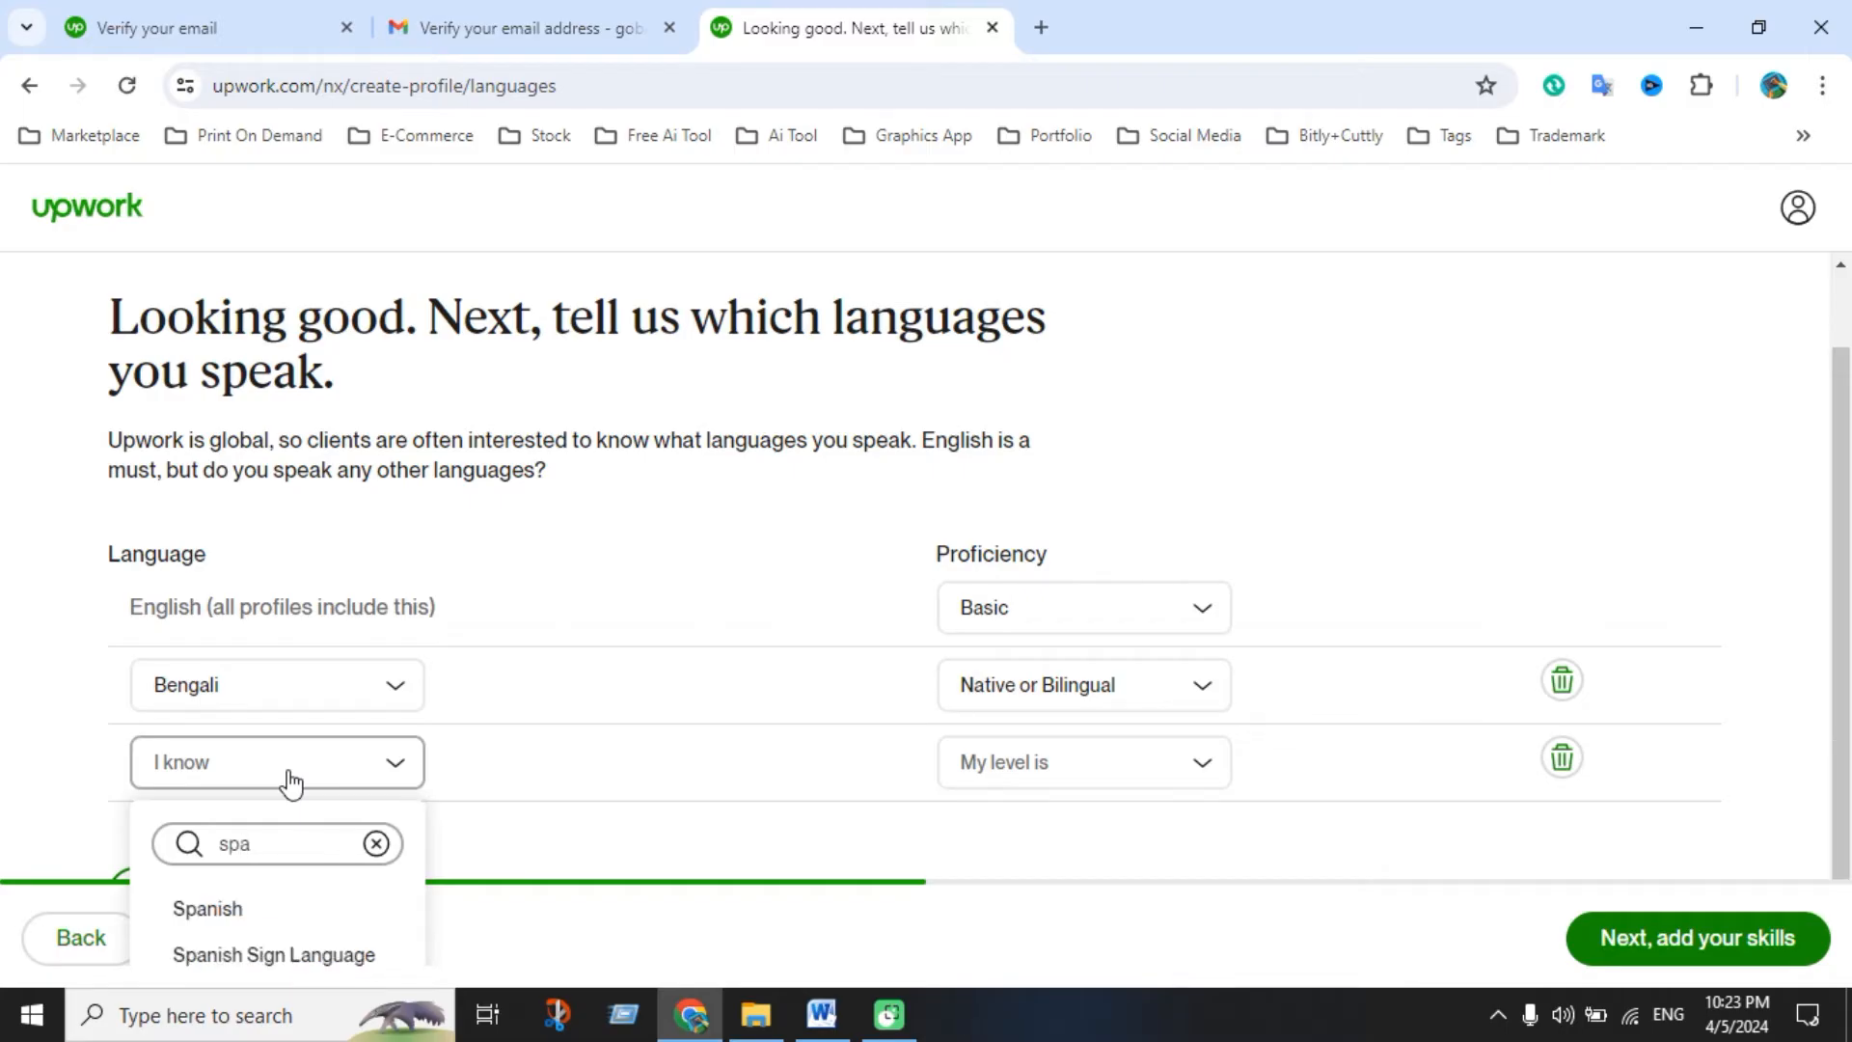
{"action": "left_click", "coordinate": [270, 914]}
{"action": "scroll", "coordinate": [1003, 730], "scroll_direction": "down", "scroll_amount": 1}
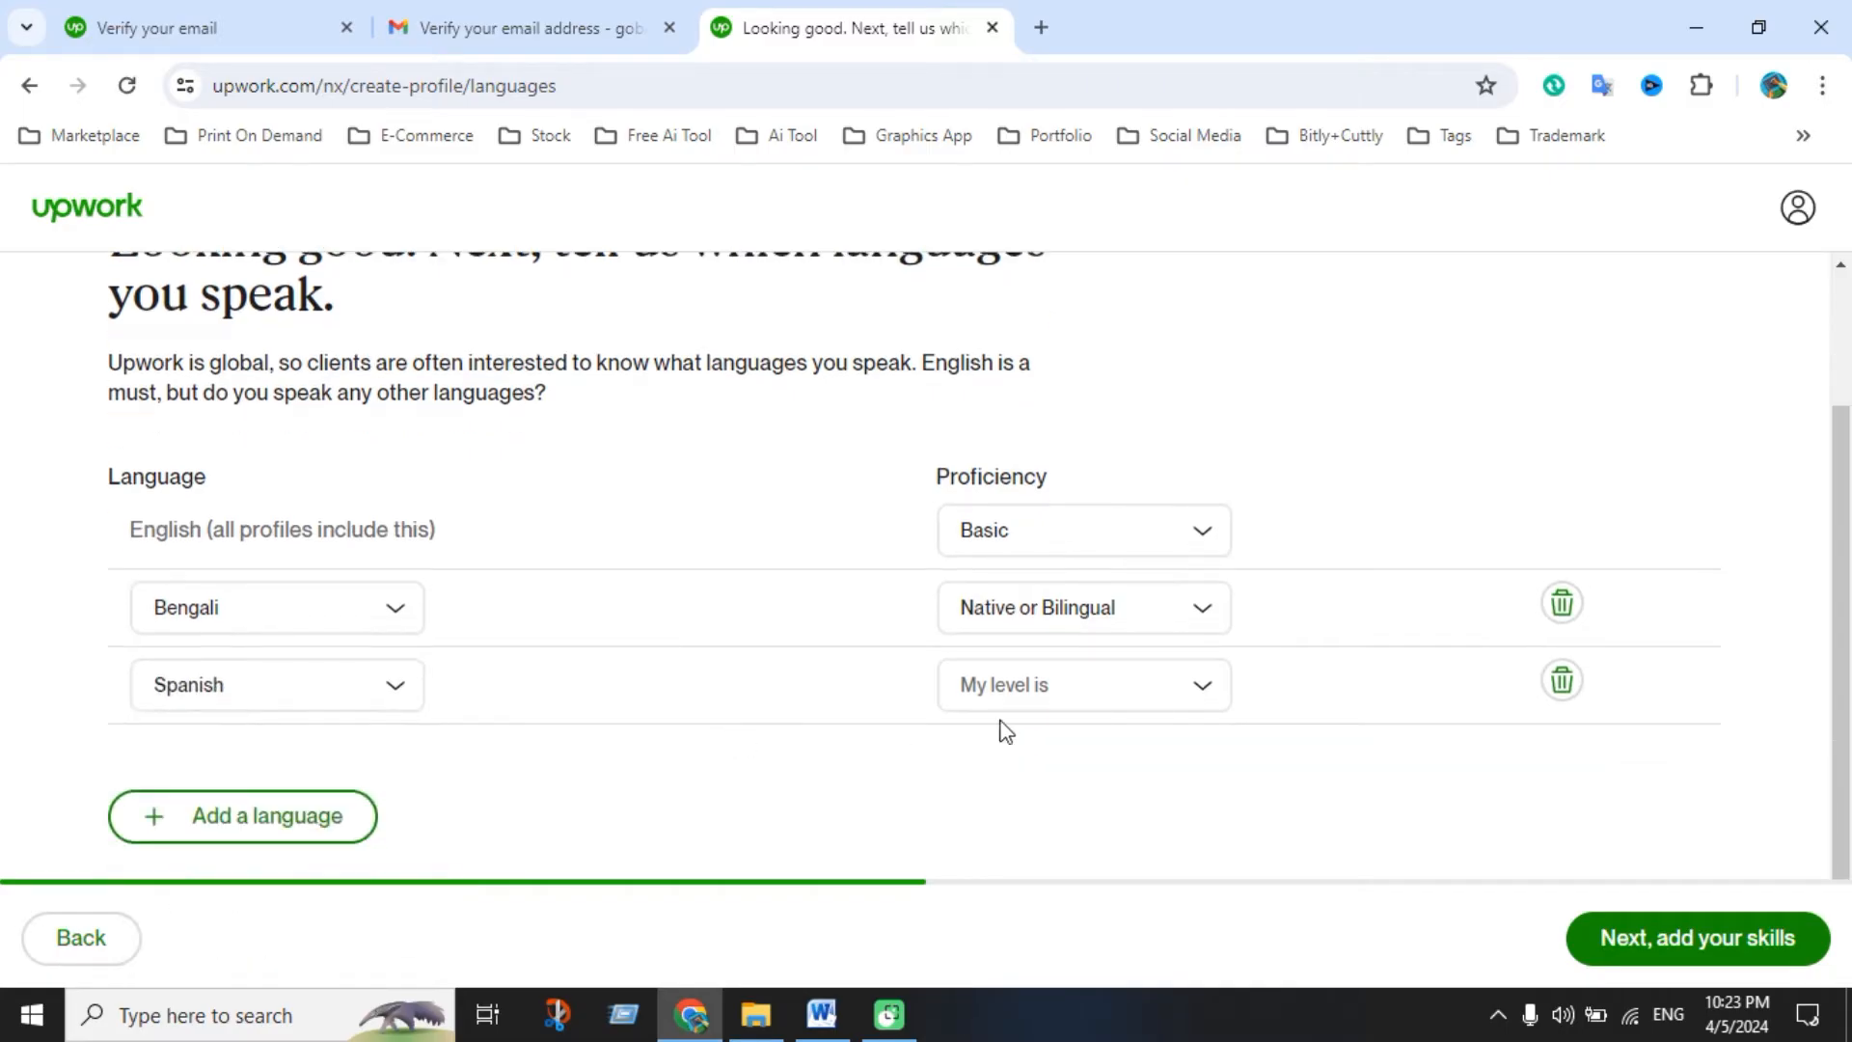
{"action": "left_click", "coordinate": [1173, 703]}
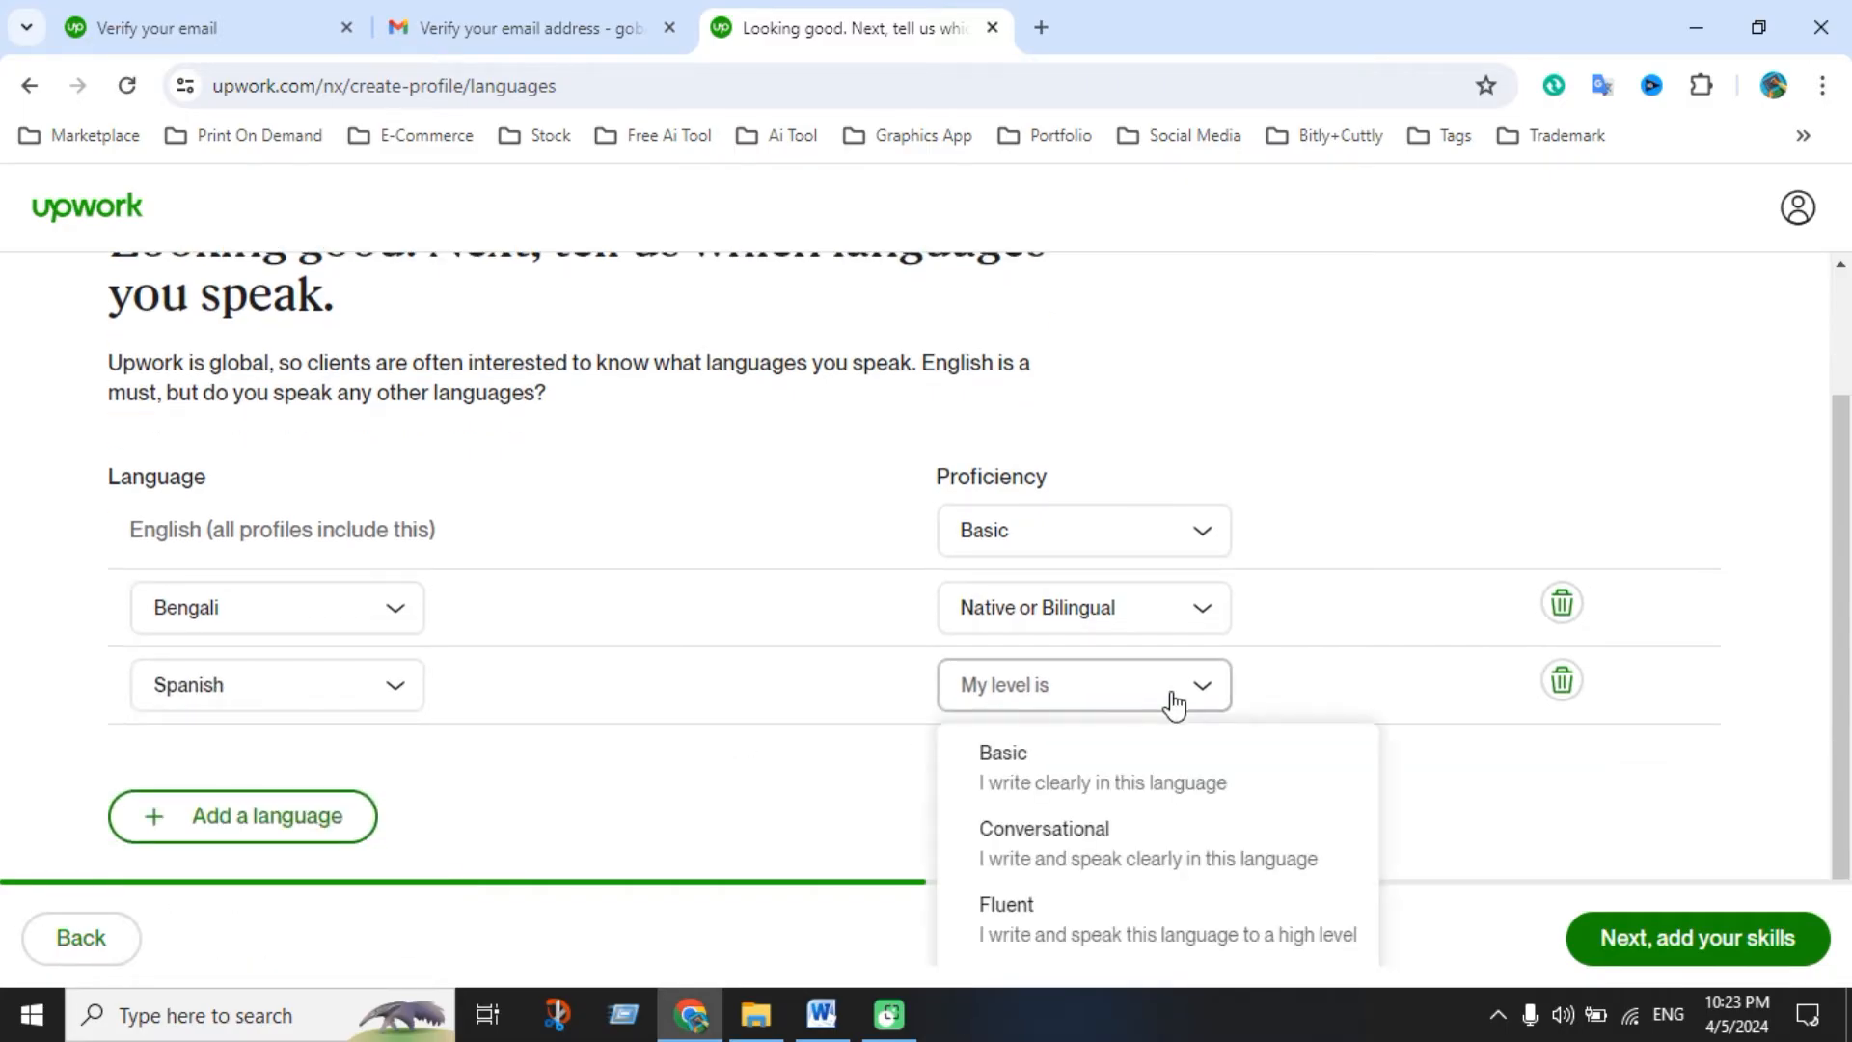
{"action": "left_click", "coordinate": [1063, 849]}
Add Hindi as a language at Conversational proficiency
{"action": "left_click", "coordinate": [289, 825]}
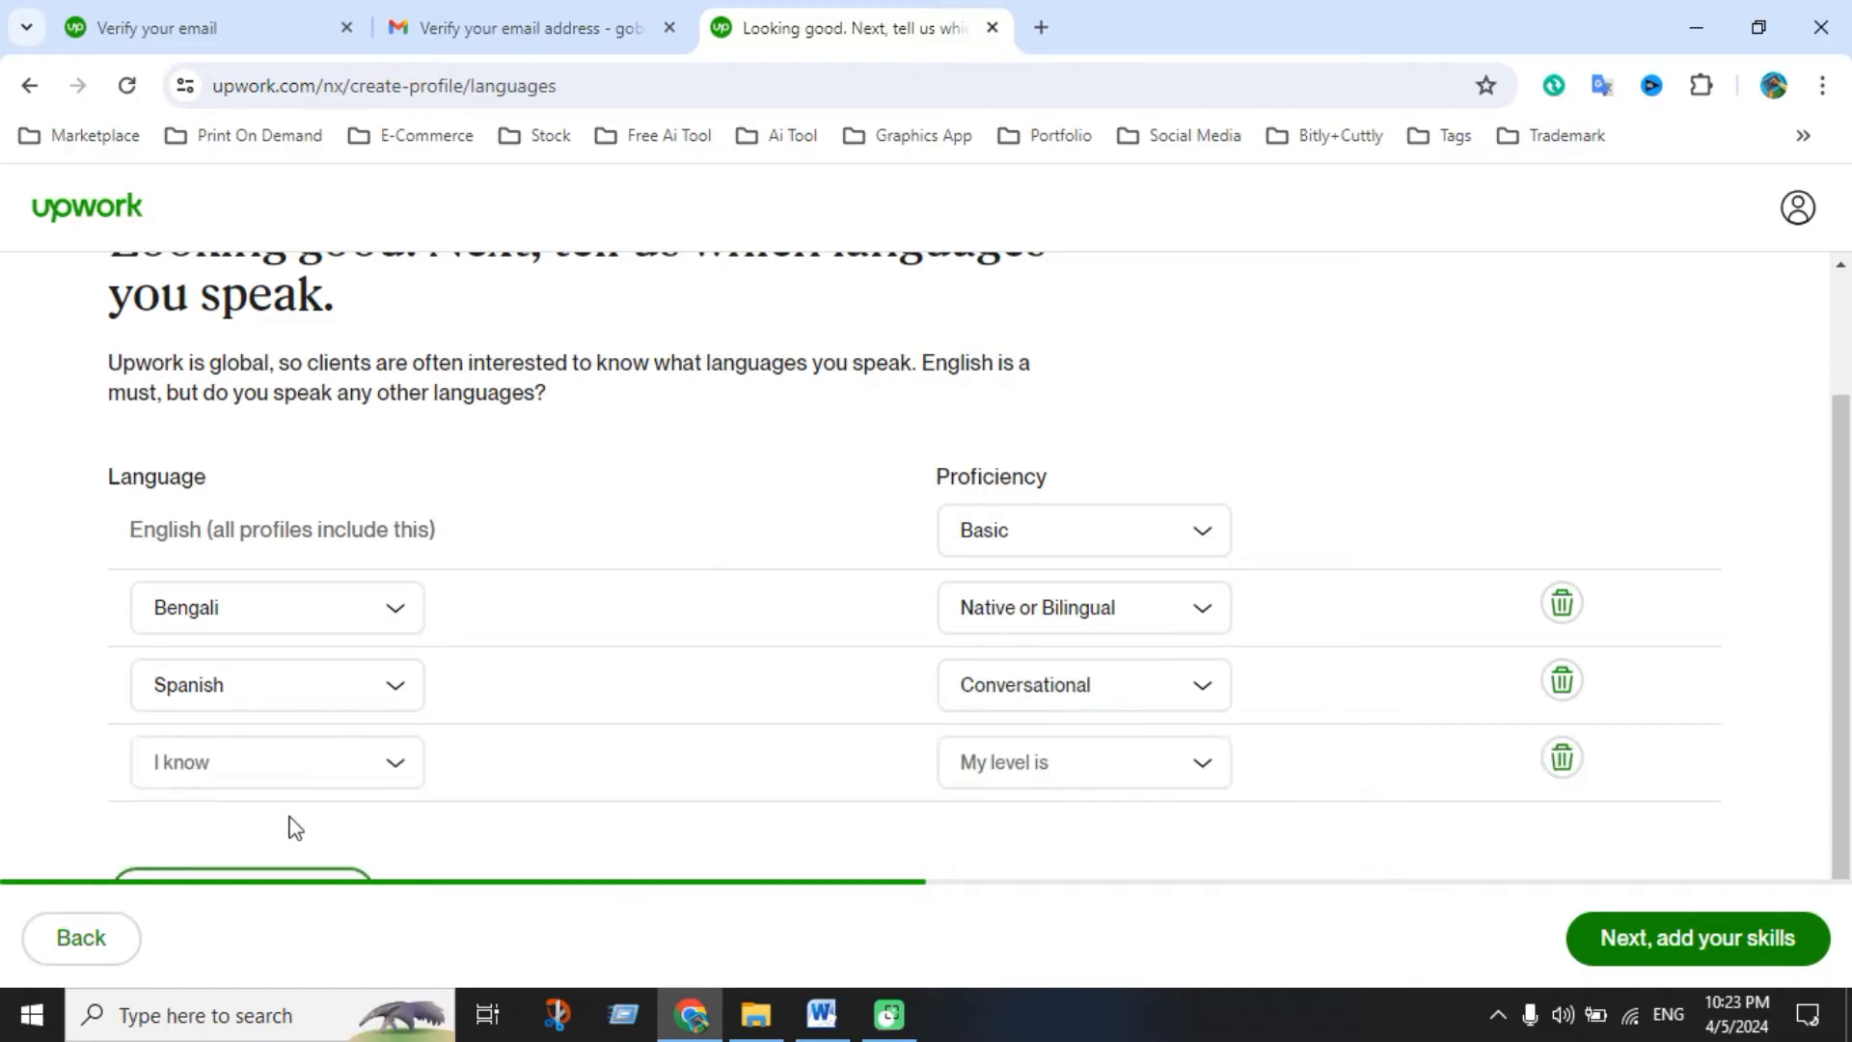
{"action": "scroll", "coordinate": [290, 823], "scroll_direction": "down", "scroll_amount": 1}
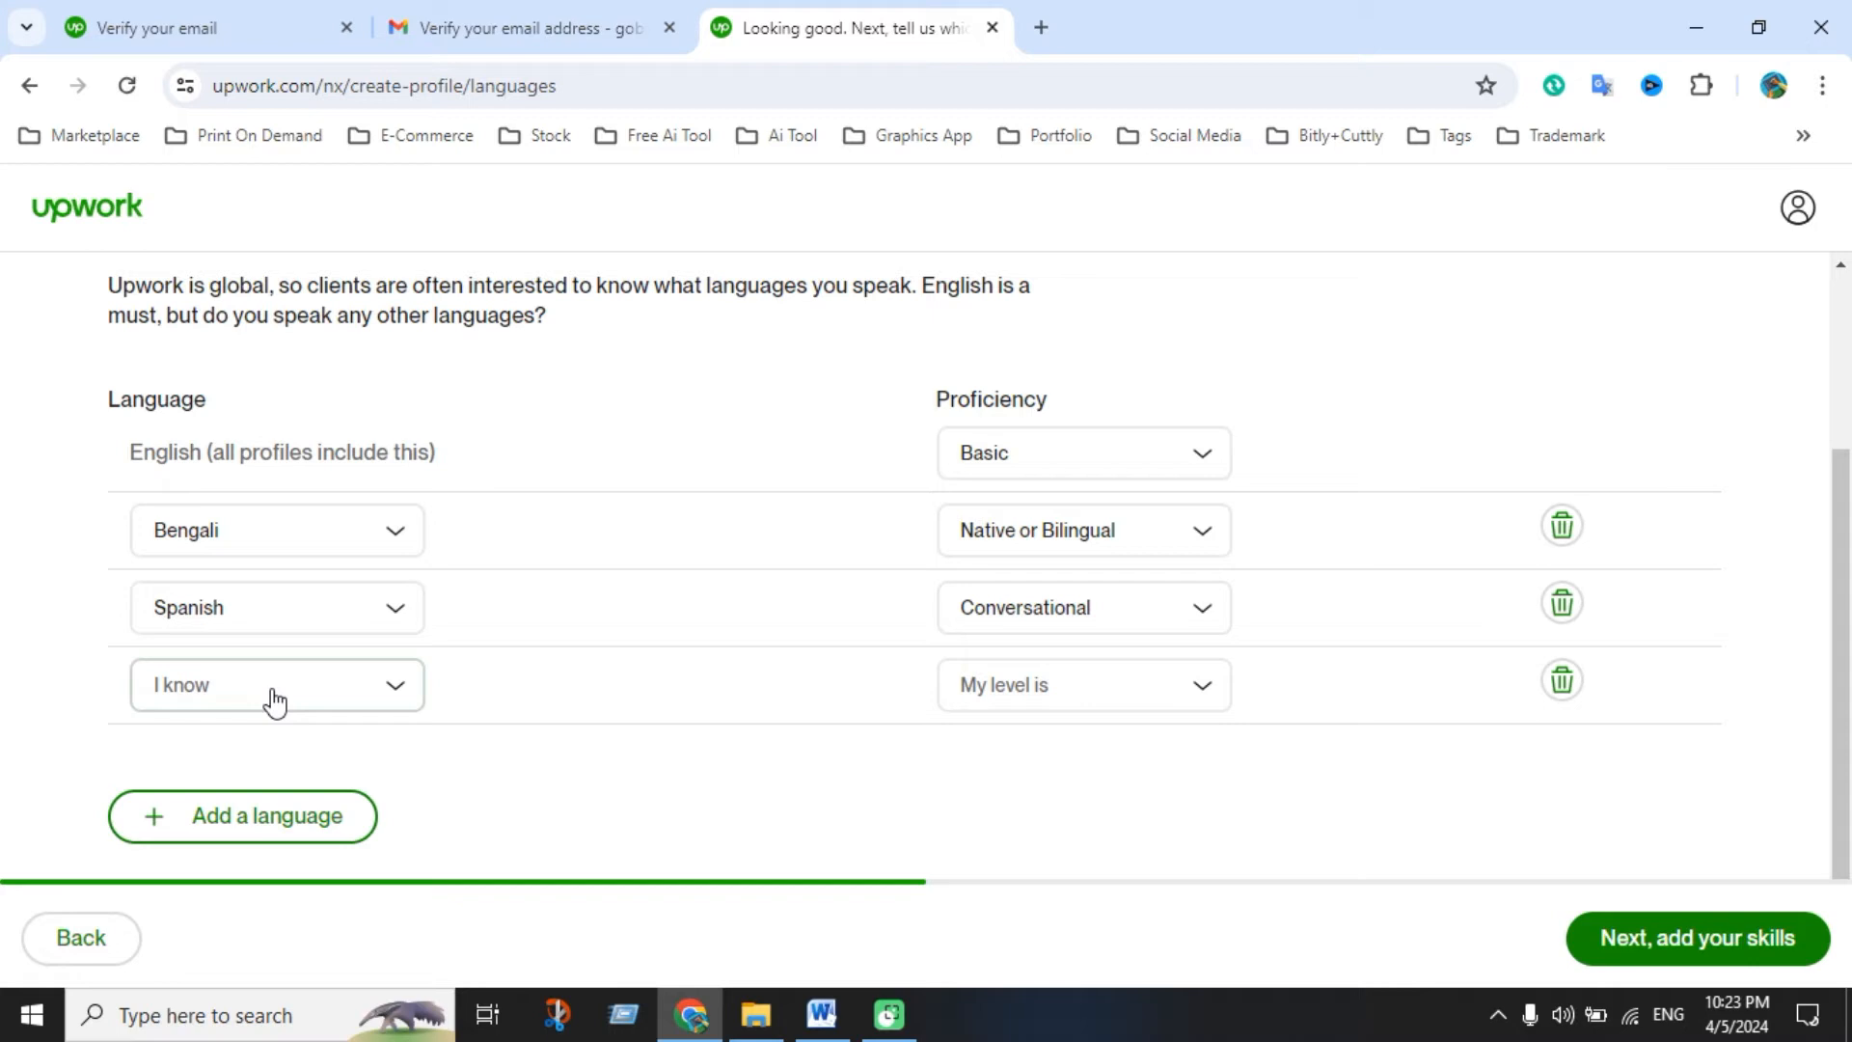
{"action": "left_click", "coordinate": [275, 702]}
{"action": "scroll", "coordinate": [232, 907], "scroll_direction": "down", "scroll_amount": 15}
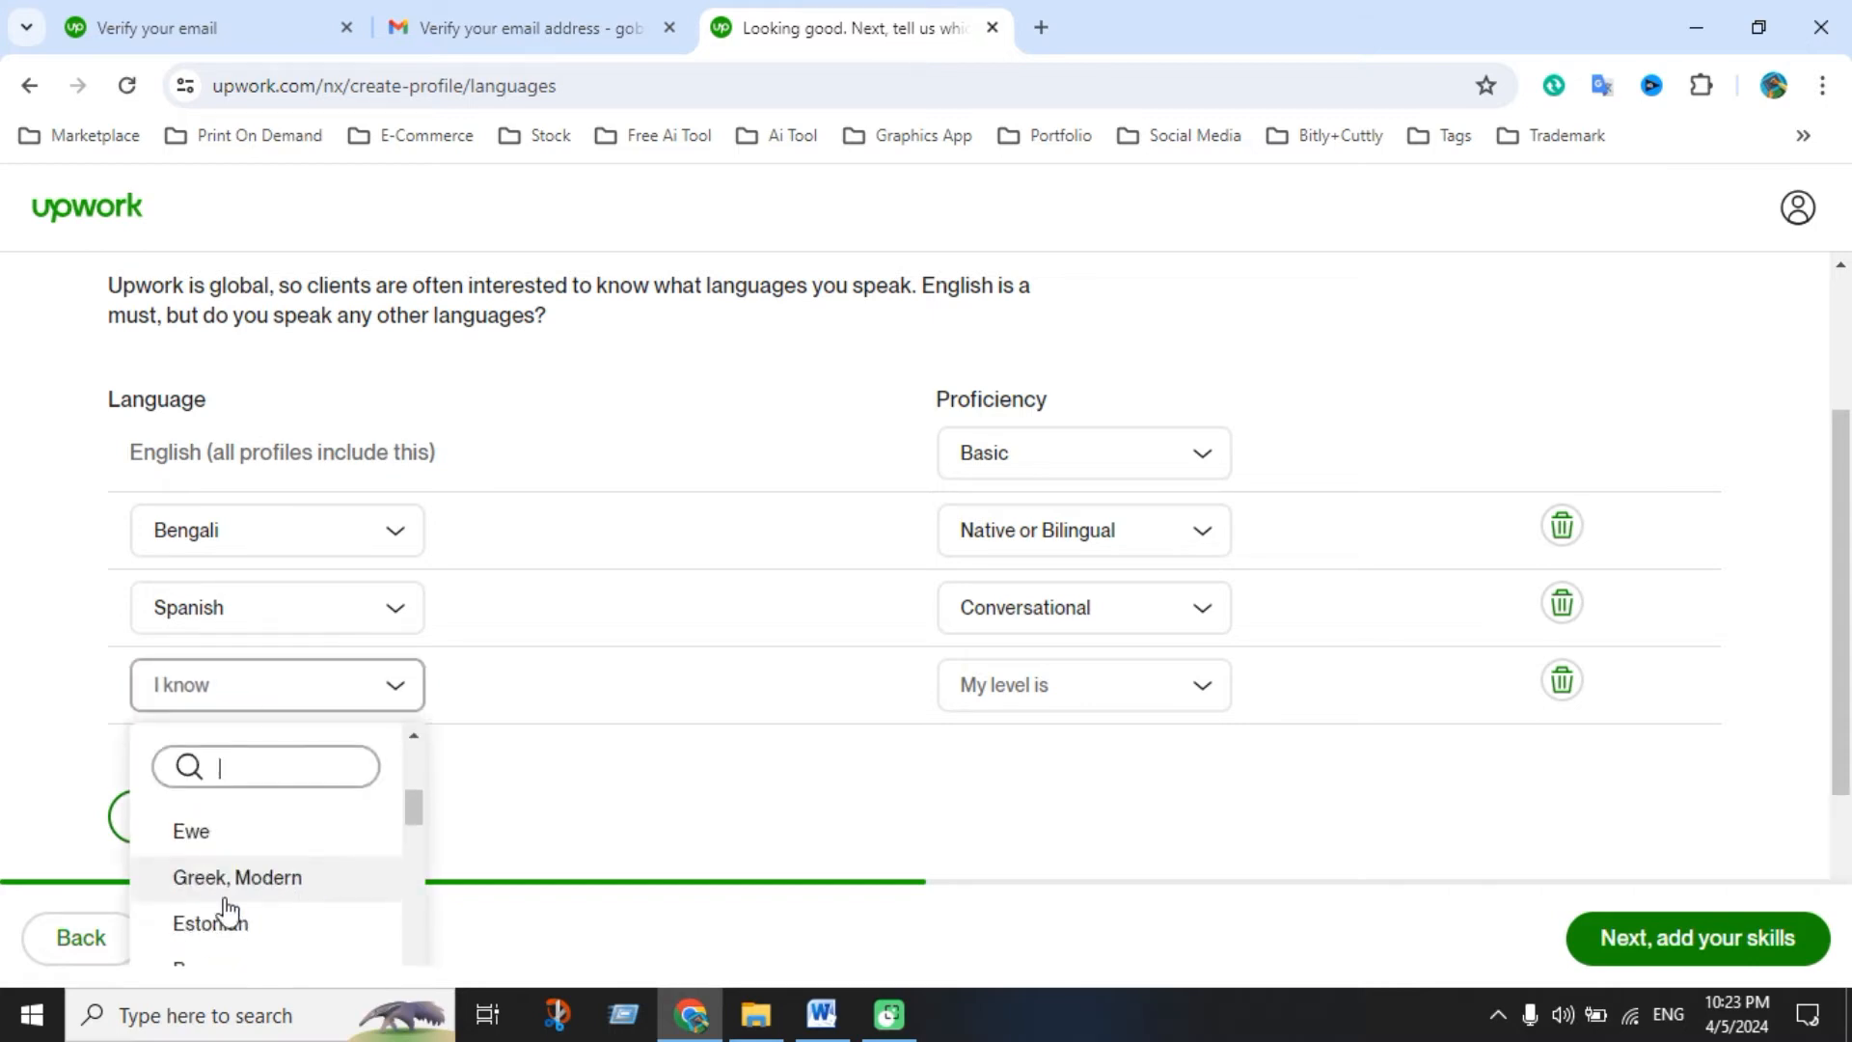
{"action": "left_click", "coordinate": [253, 953]}
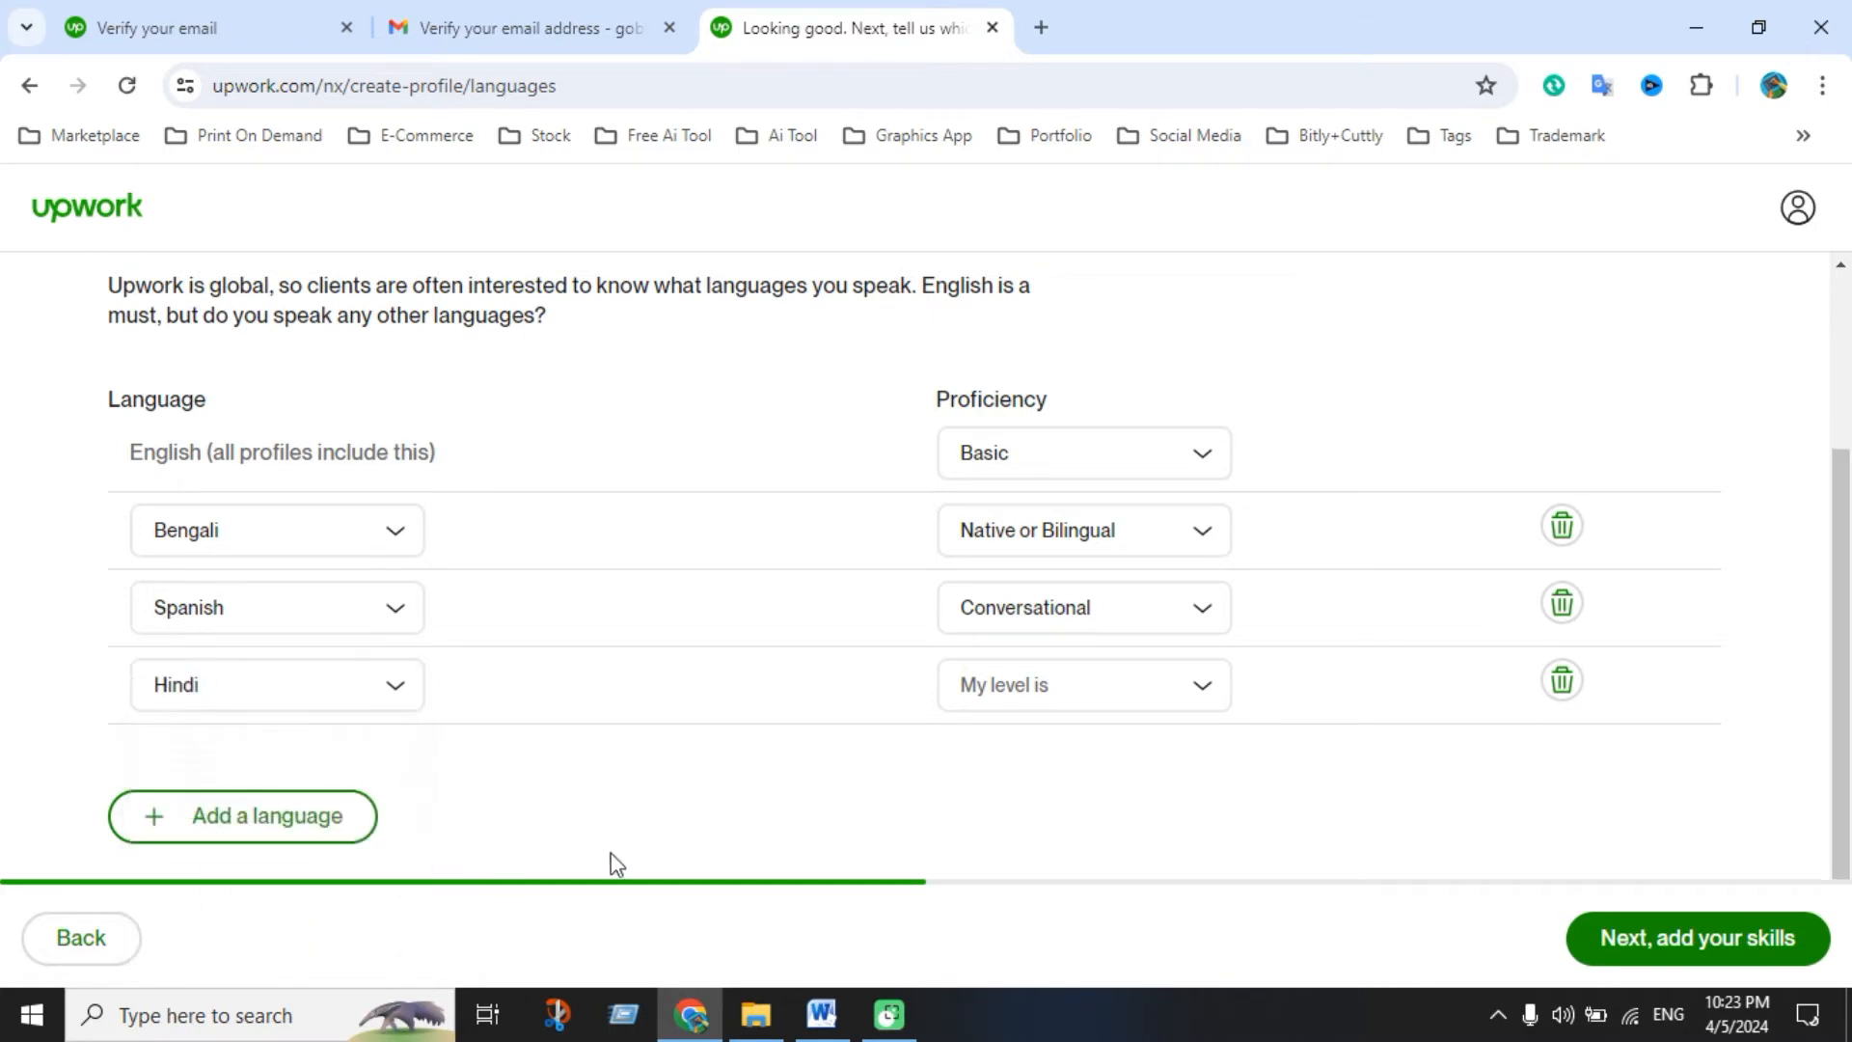
{"action": "left_click", "coordinate": [1032, 683]}
{"action": "left_click", "coordinate": [1029, 848]}
Advance to the skills step and add Graphic Design from the Word skill list
{"action": "left_click", "coordinate": [1650, 934]}
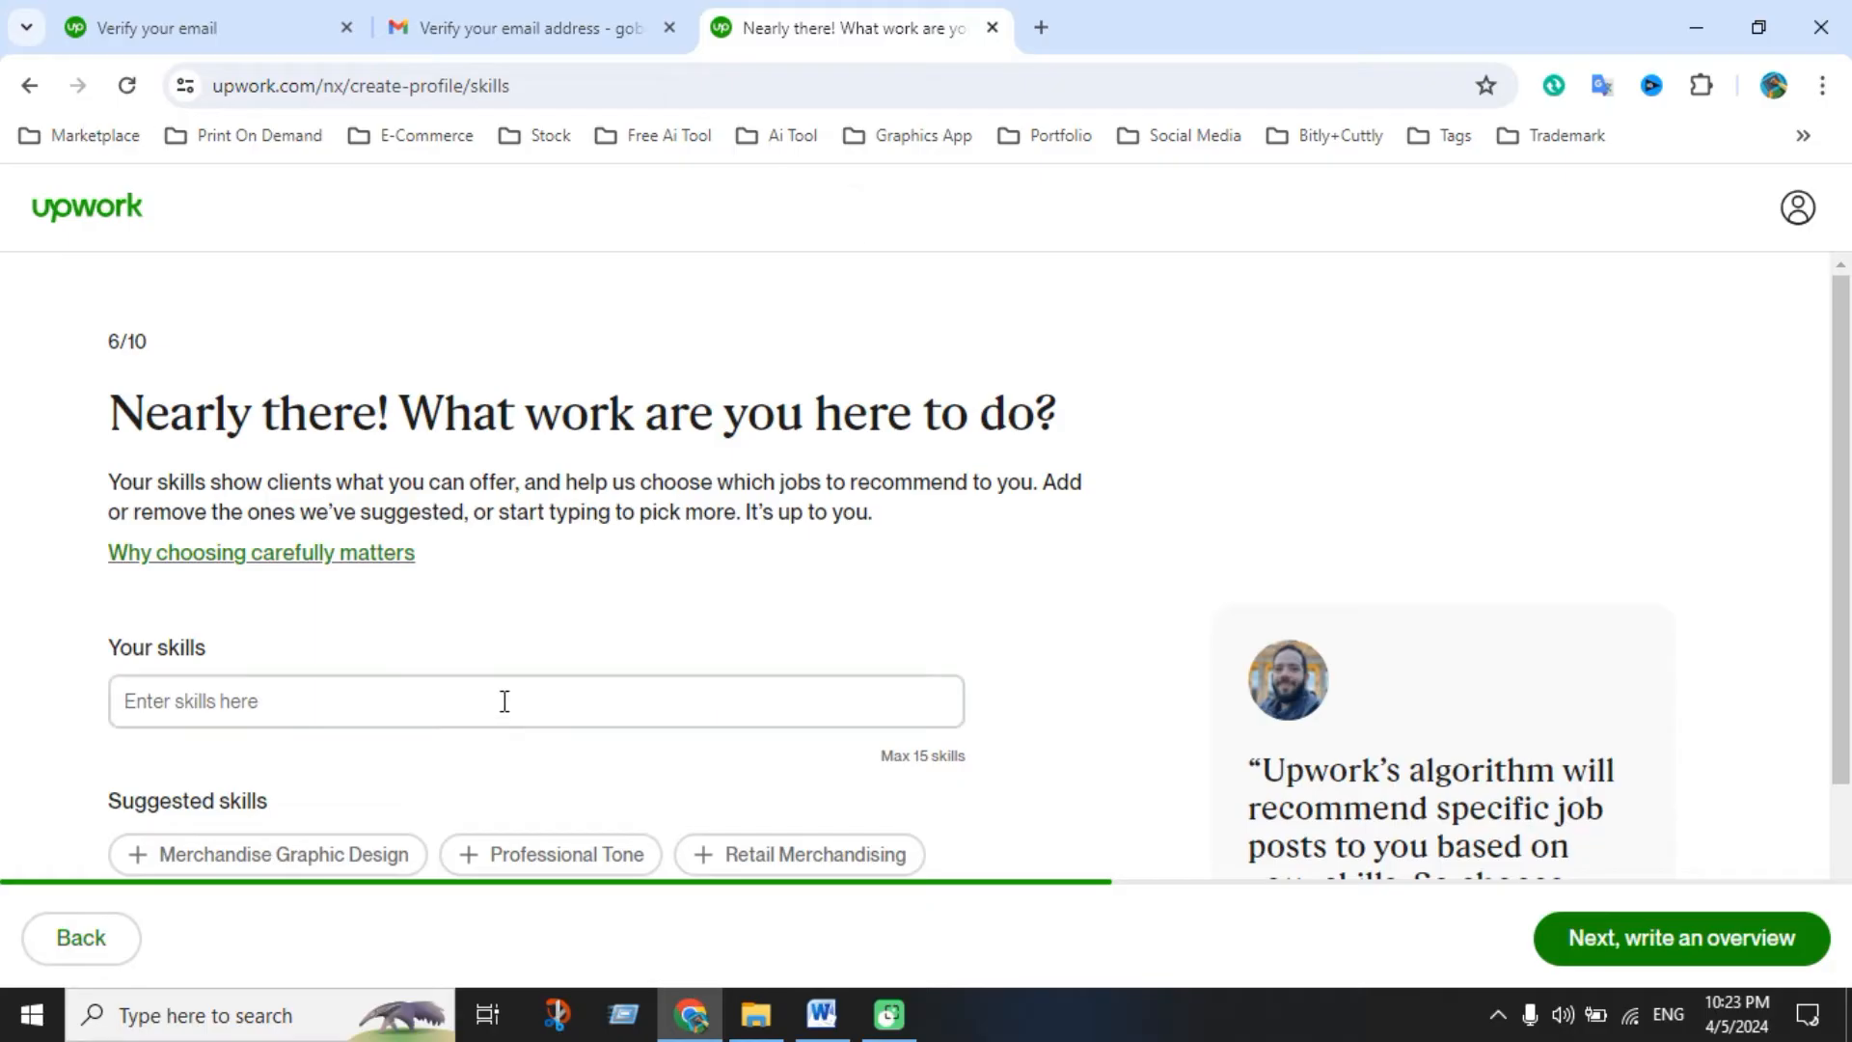
{"action": "scroll", "coordinate": [501, 709], "scroll_direction": "down", "scroll_amount": 2}
{"action": "left_click", "coordinate": [445, 567]}
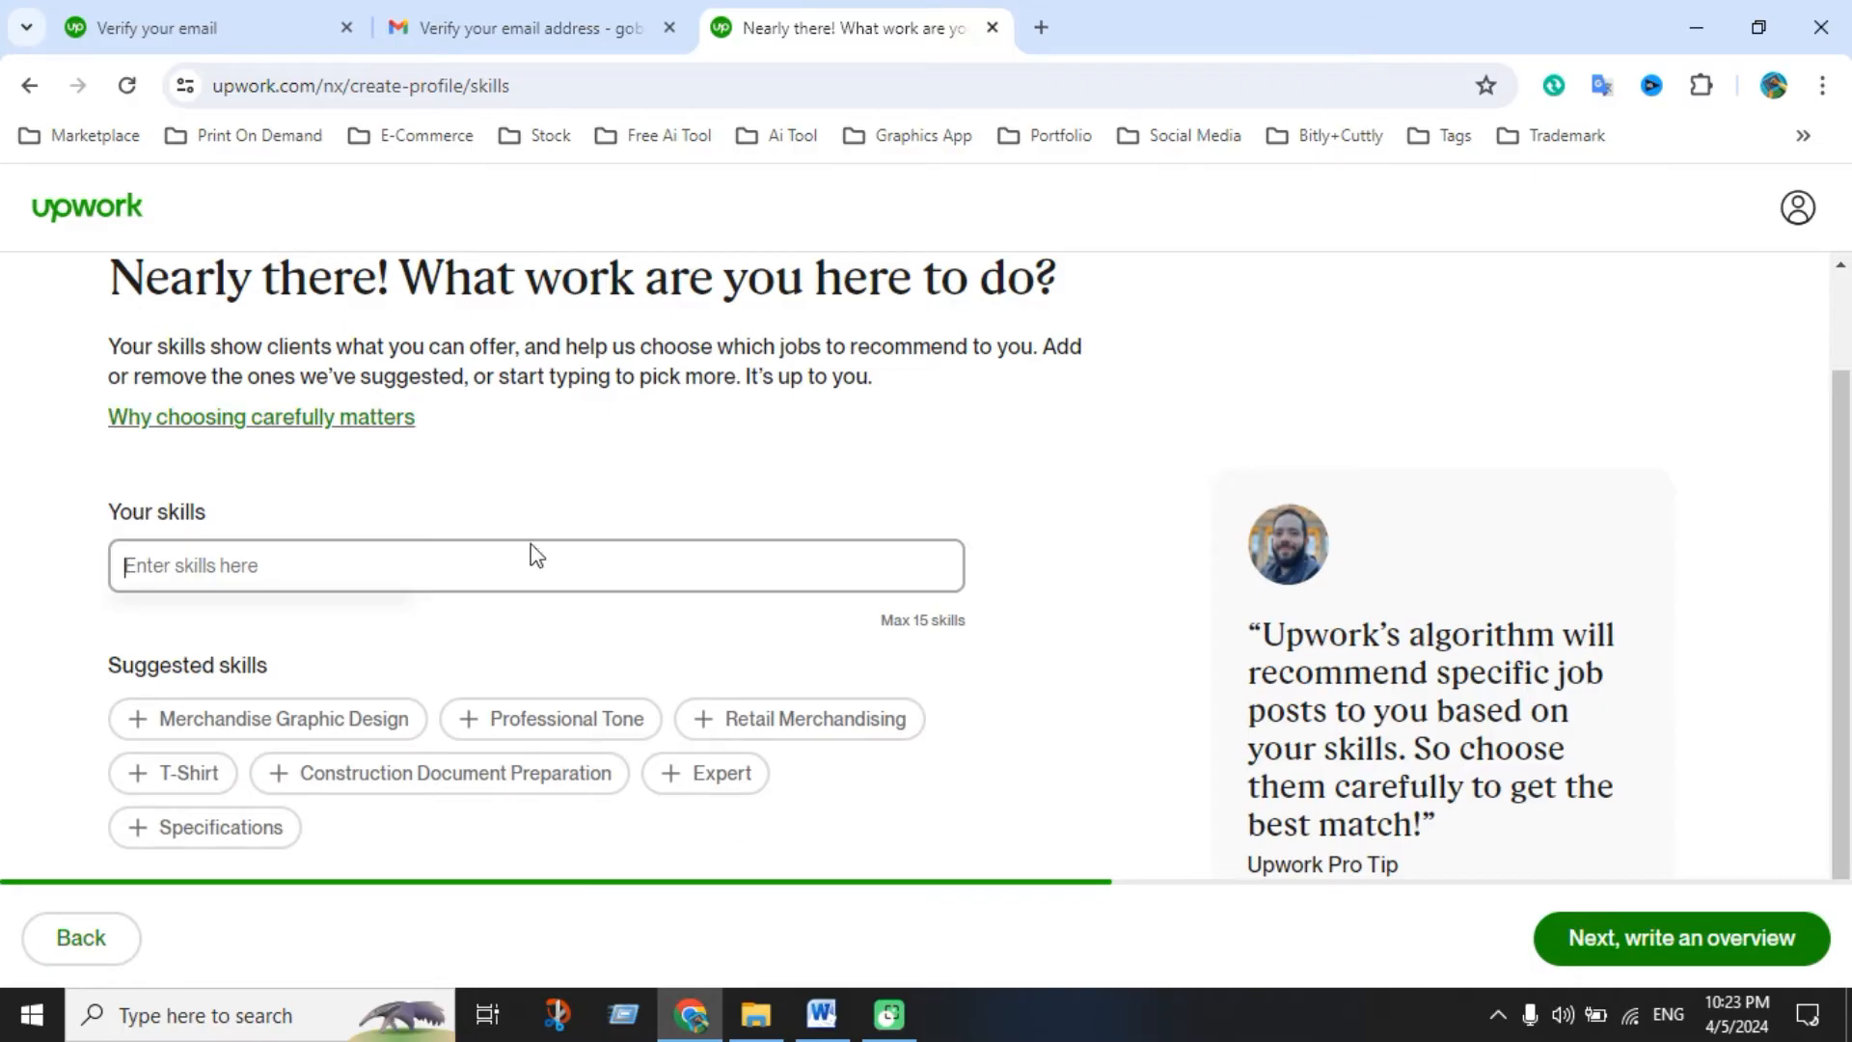
{"action": "left_click", "coordinate": [821, 1014]}
{"action": "scroll", "coordinate": [808, 775], "scroll_direction": "down", "scroll_amount": 3}
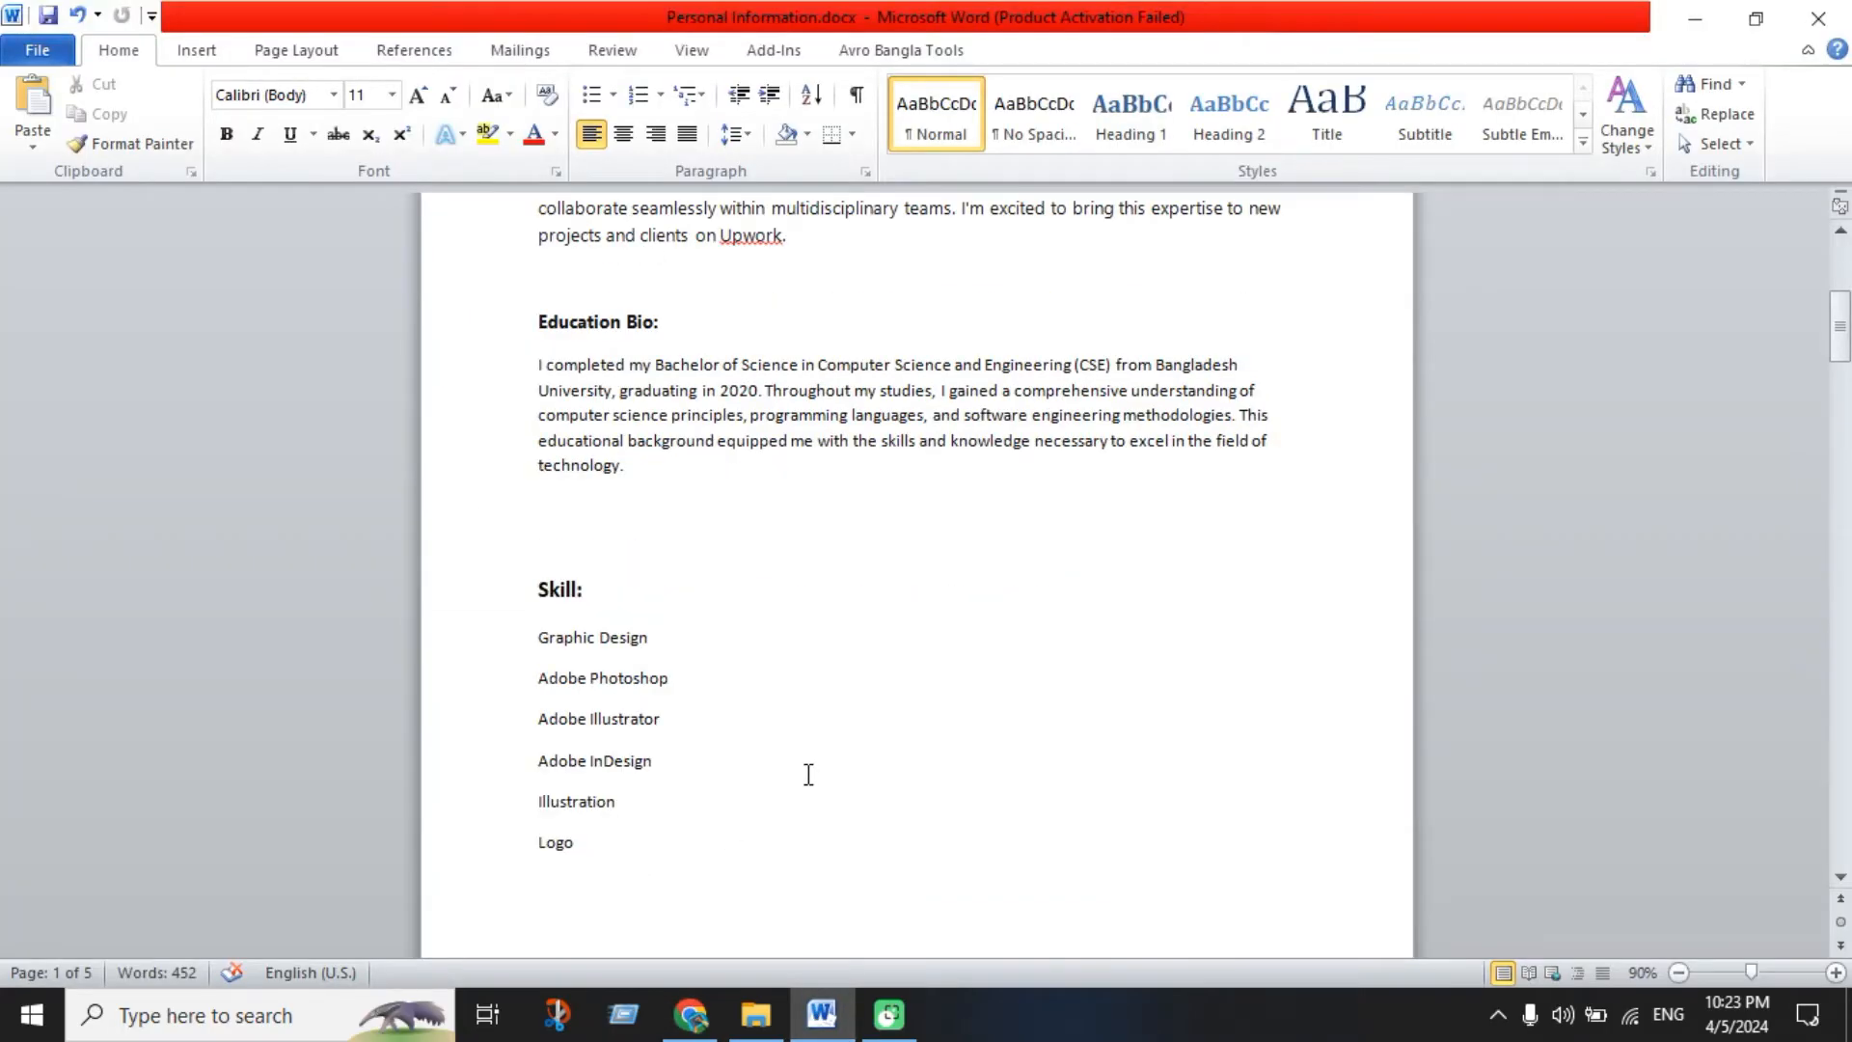
{"action": "scroll", "coordinate": [809, 774], "scroll_direction": "down", "scroll_amount": 1}
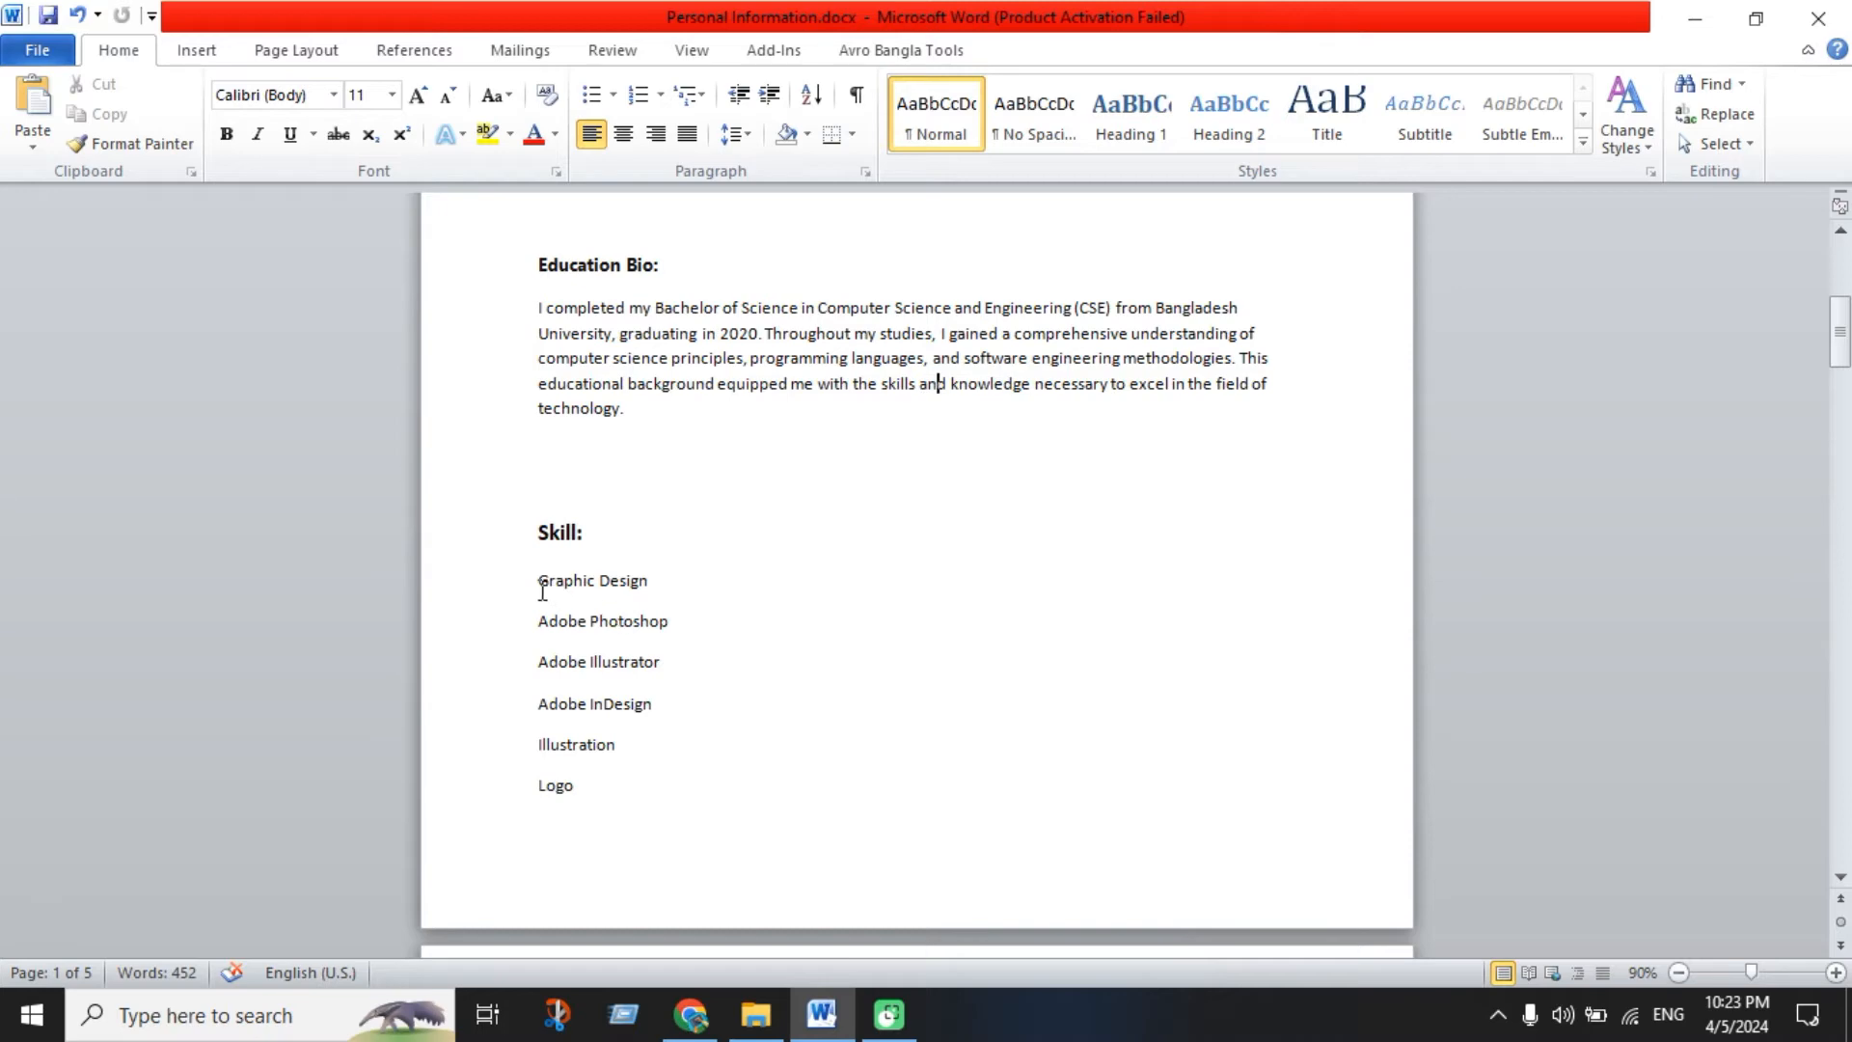
{"action": "left_click_drag", "start_coordinate": [542, 591], "coordinate": [659, 590]}
{"action": "key", "text": "ctrl+c"}
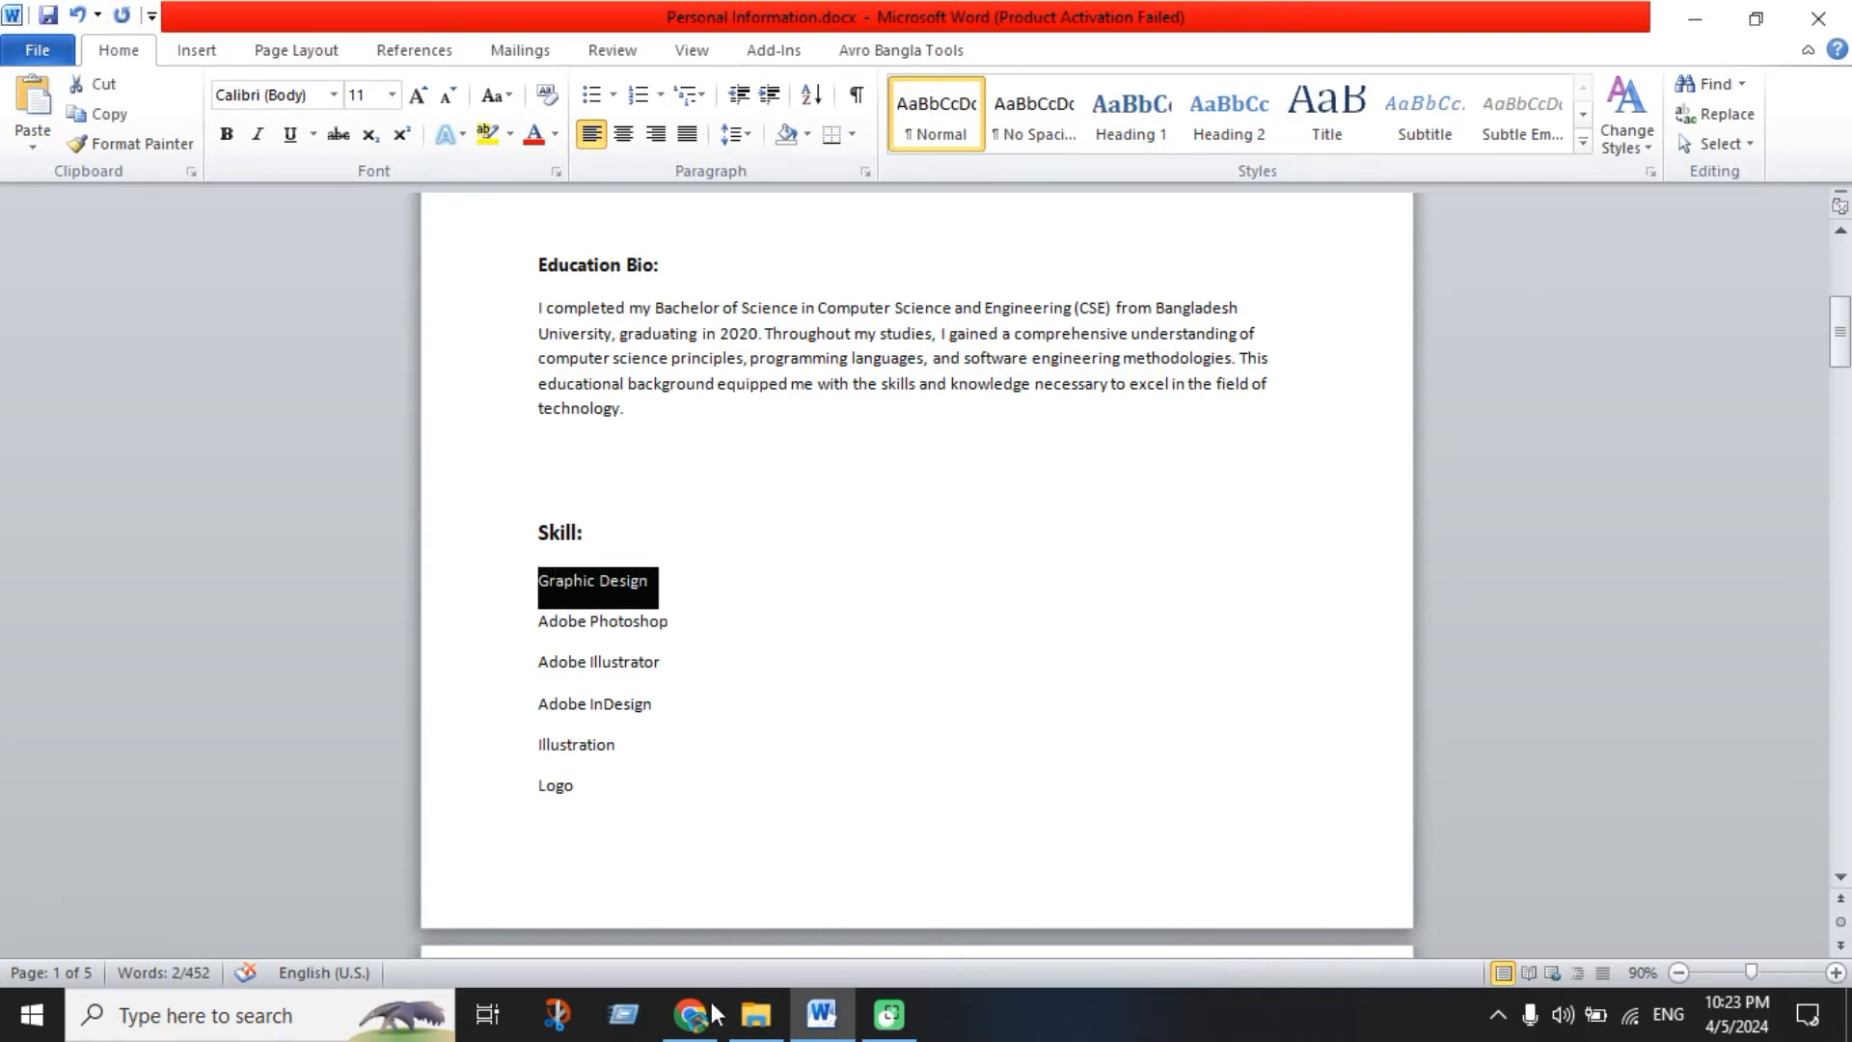
{"action": "left_click", "coordinate": [707, 1003]}
{"action": "key", "text": "ctrl+v"}
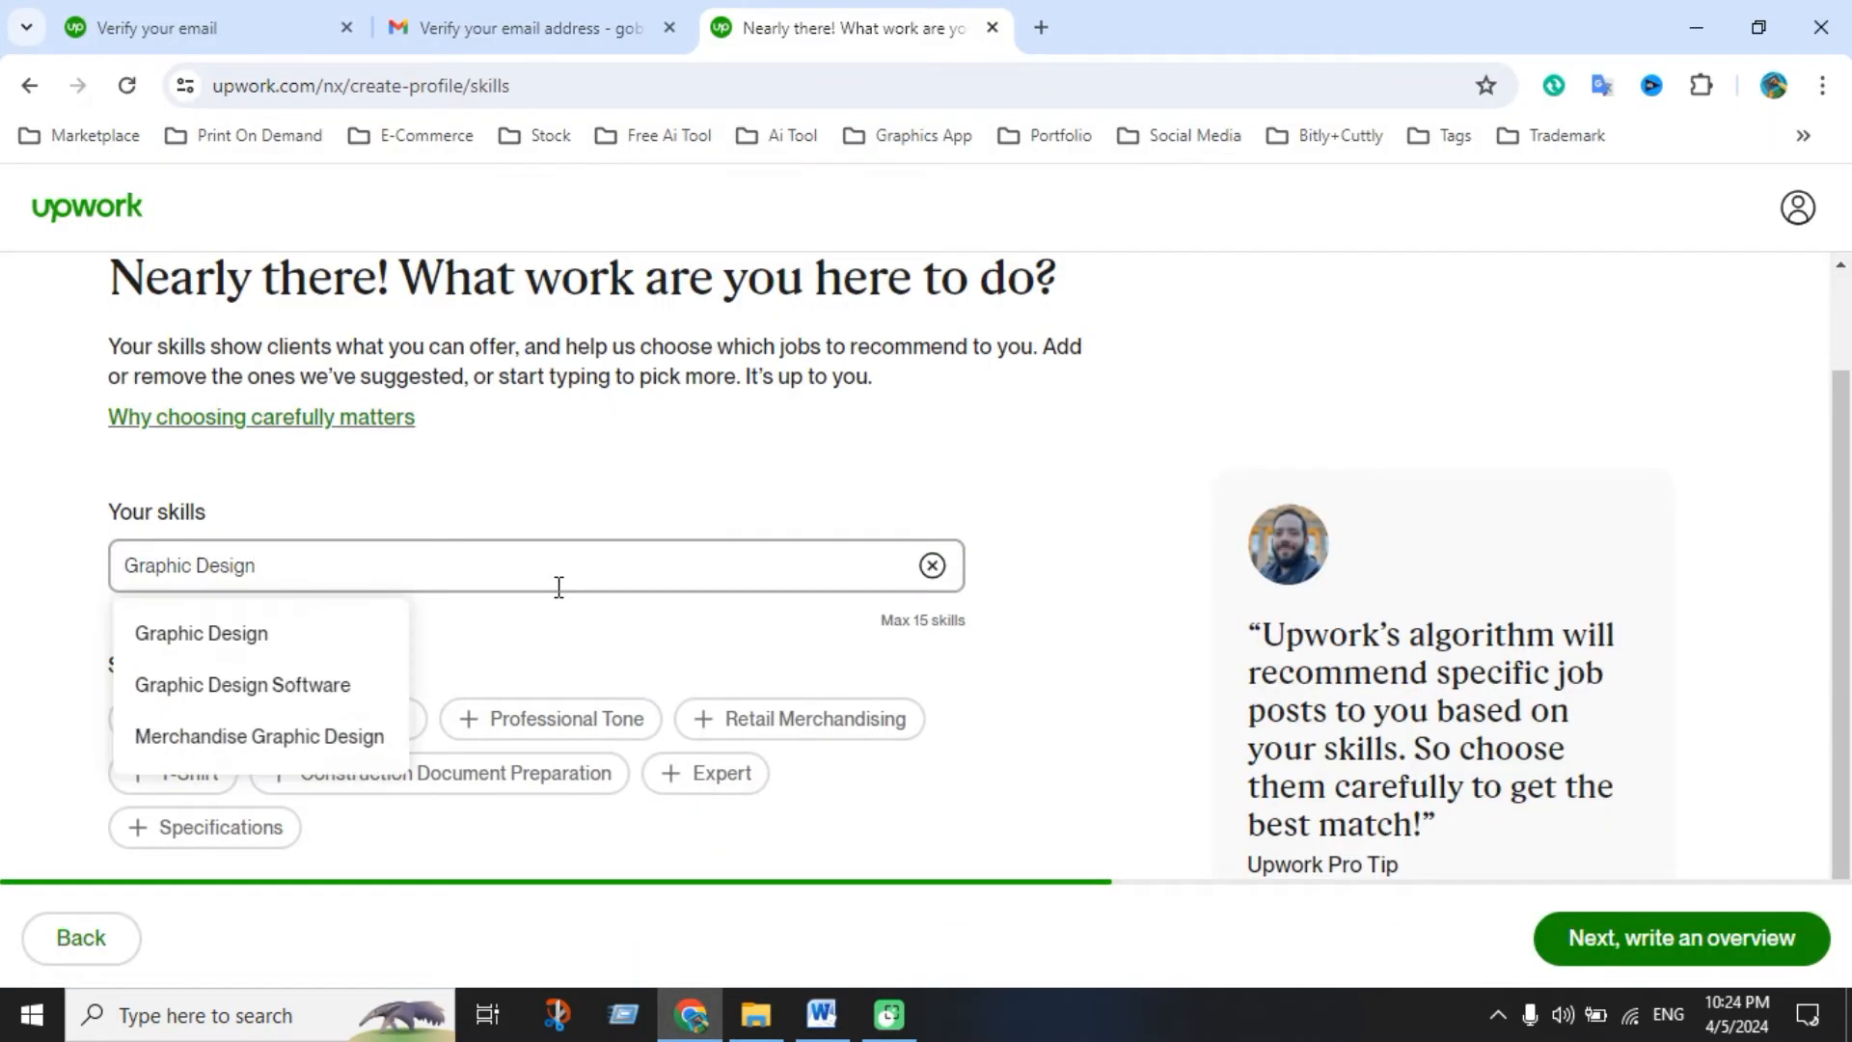
{"action": "left_click", "coordinate": [289, 636]}
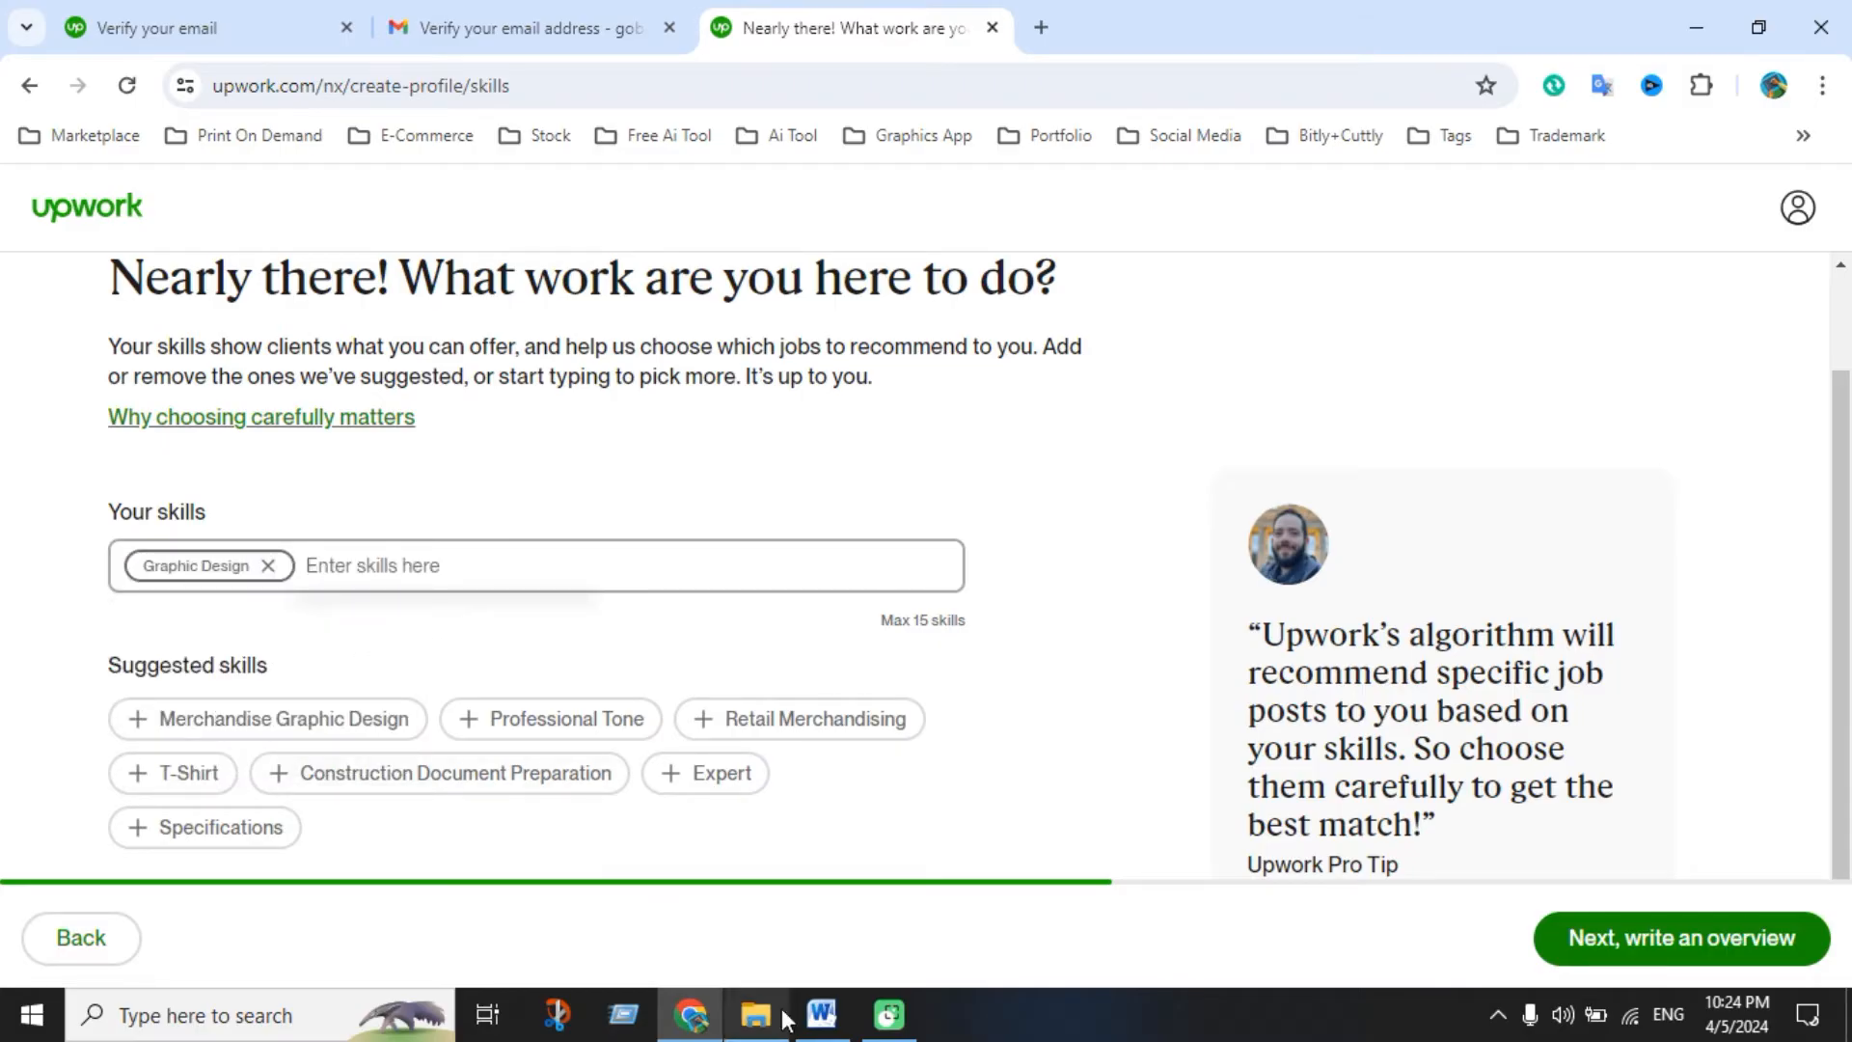
Add Adobe Photoshop and Adobe Illustrator as skills
{"action": "left_click", "coordinate": [821, 1013]}
{"action": "left_click_drag", "start_coordinate": [536, 622], "coordinate": [686, 619]}
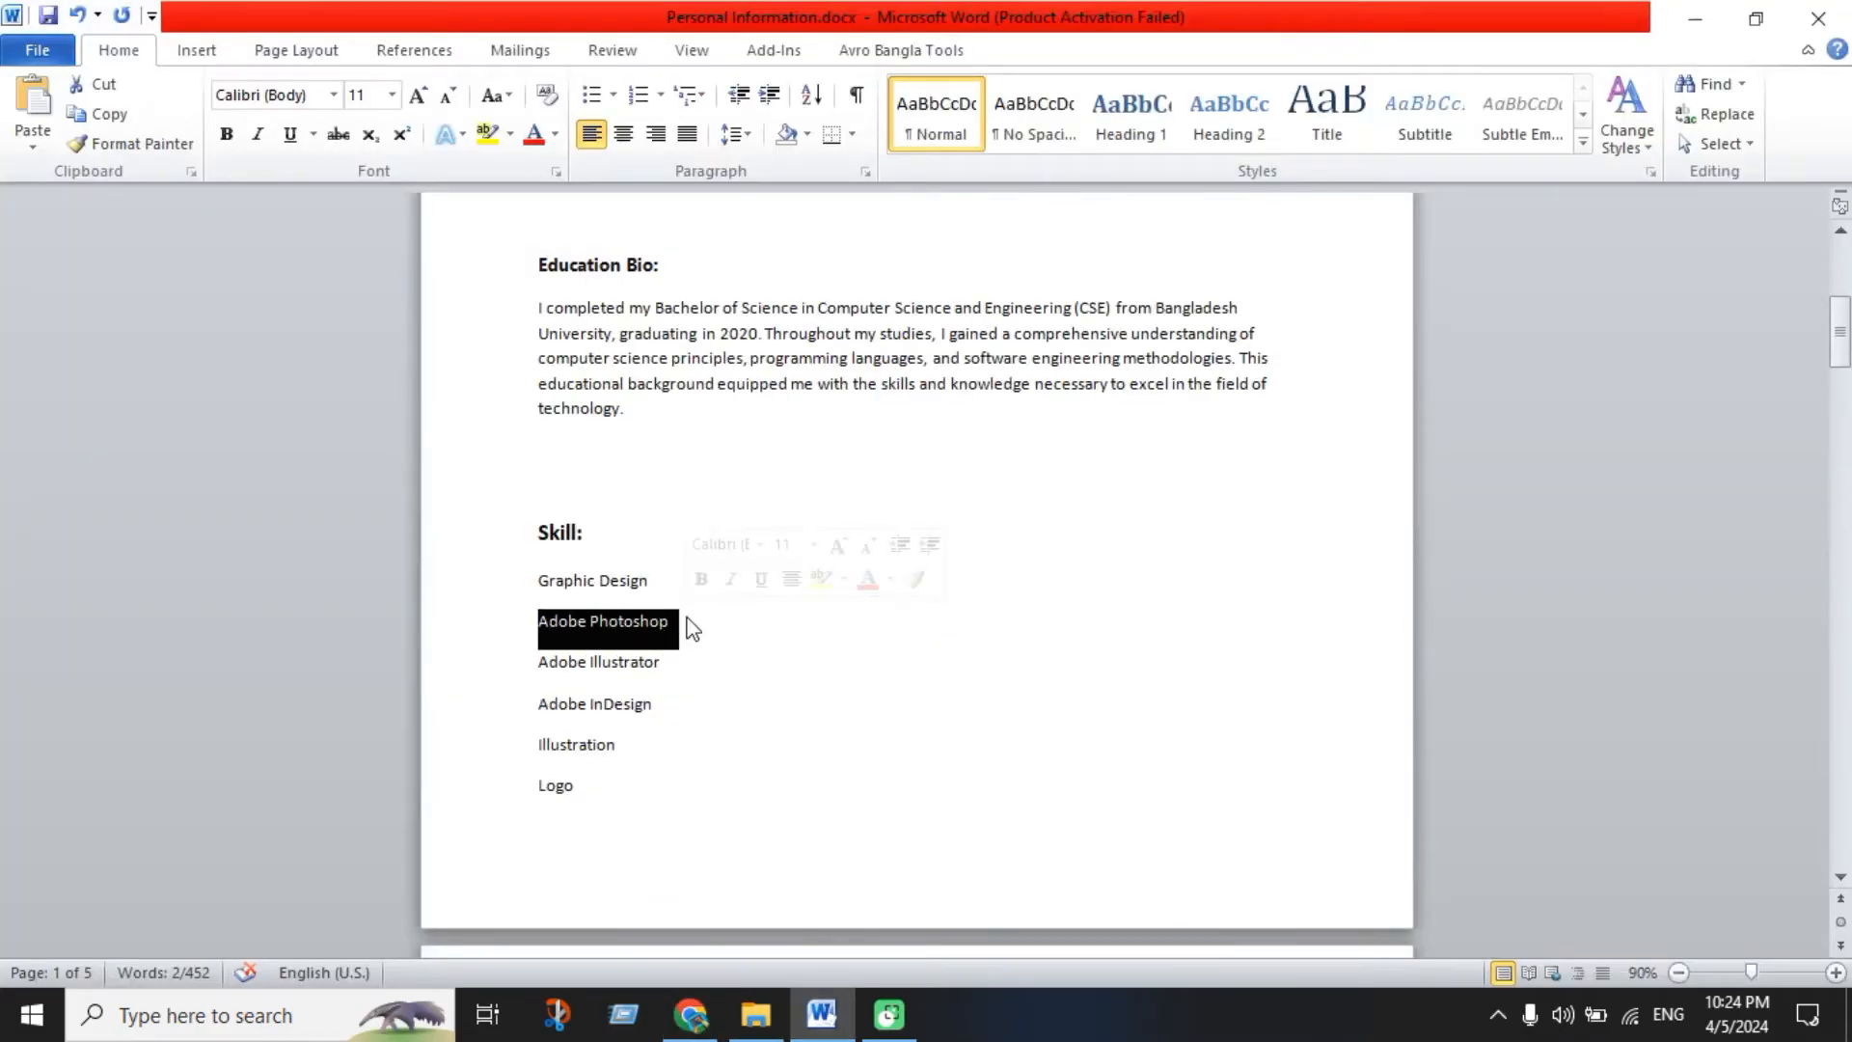
{"action": "key", "text": "ctrl+c"}
{"action": "left_click", "coordinate": [690, 1013]}
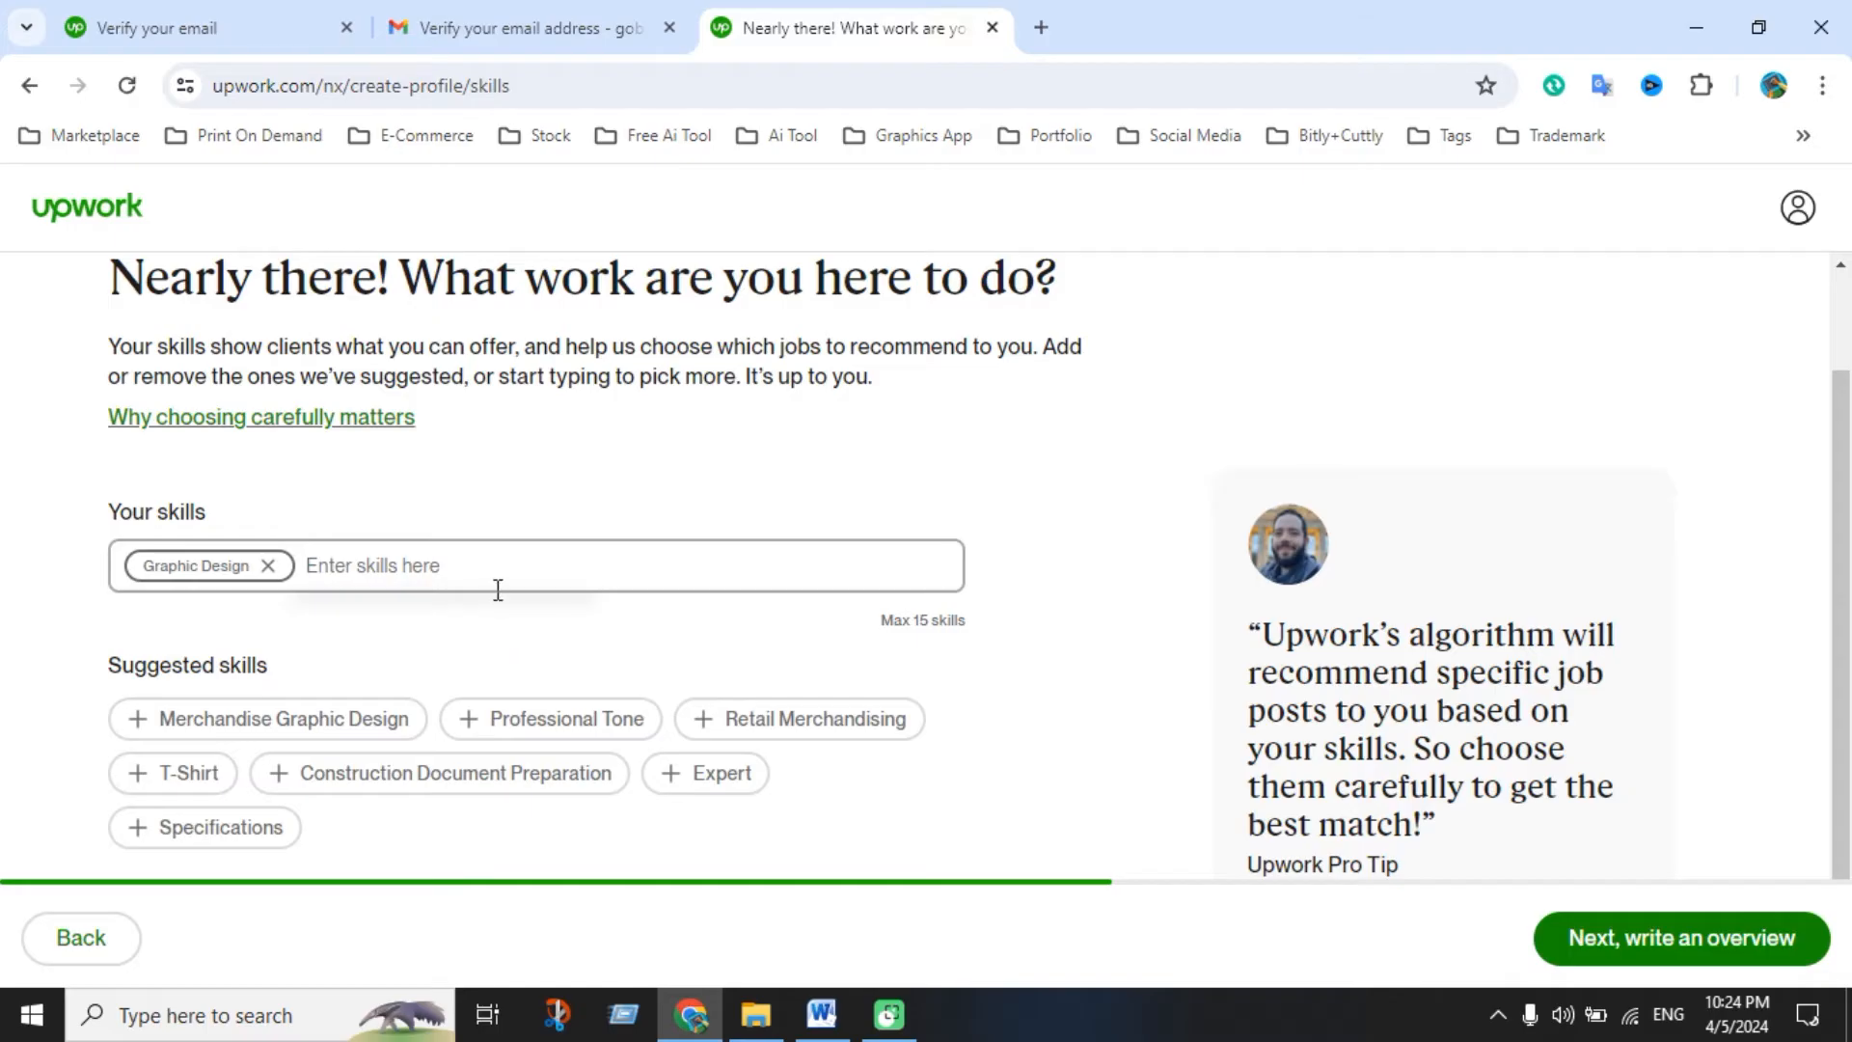
{"action": "key", "text": "ctrl+v"}
{"action": "left_click", "coordinate": [460, 632]}
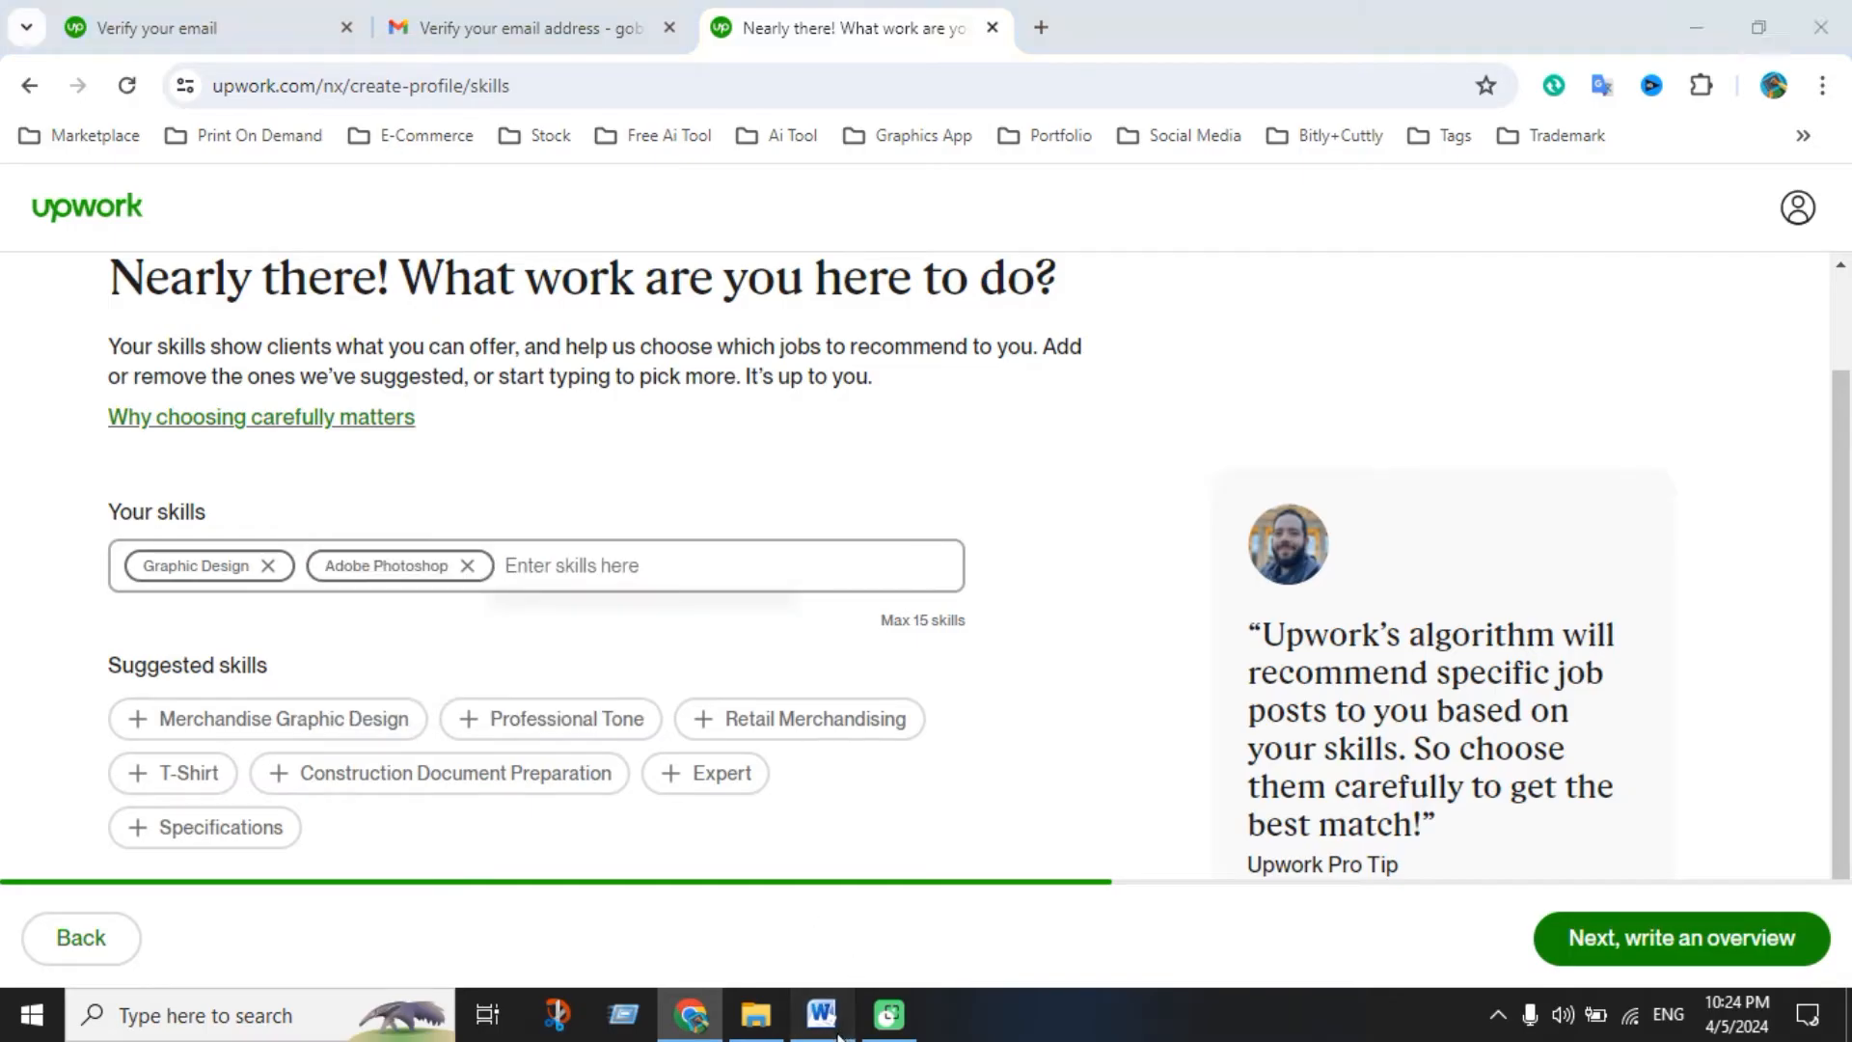
{"action": "key", "text": "alt+Tab"}
{"action": "left_click_drag", "start_coordinate": [538, 665], "coordinate": [674, 661]}
{"action": "key", "text": "ctrl+c"}
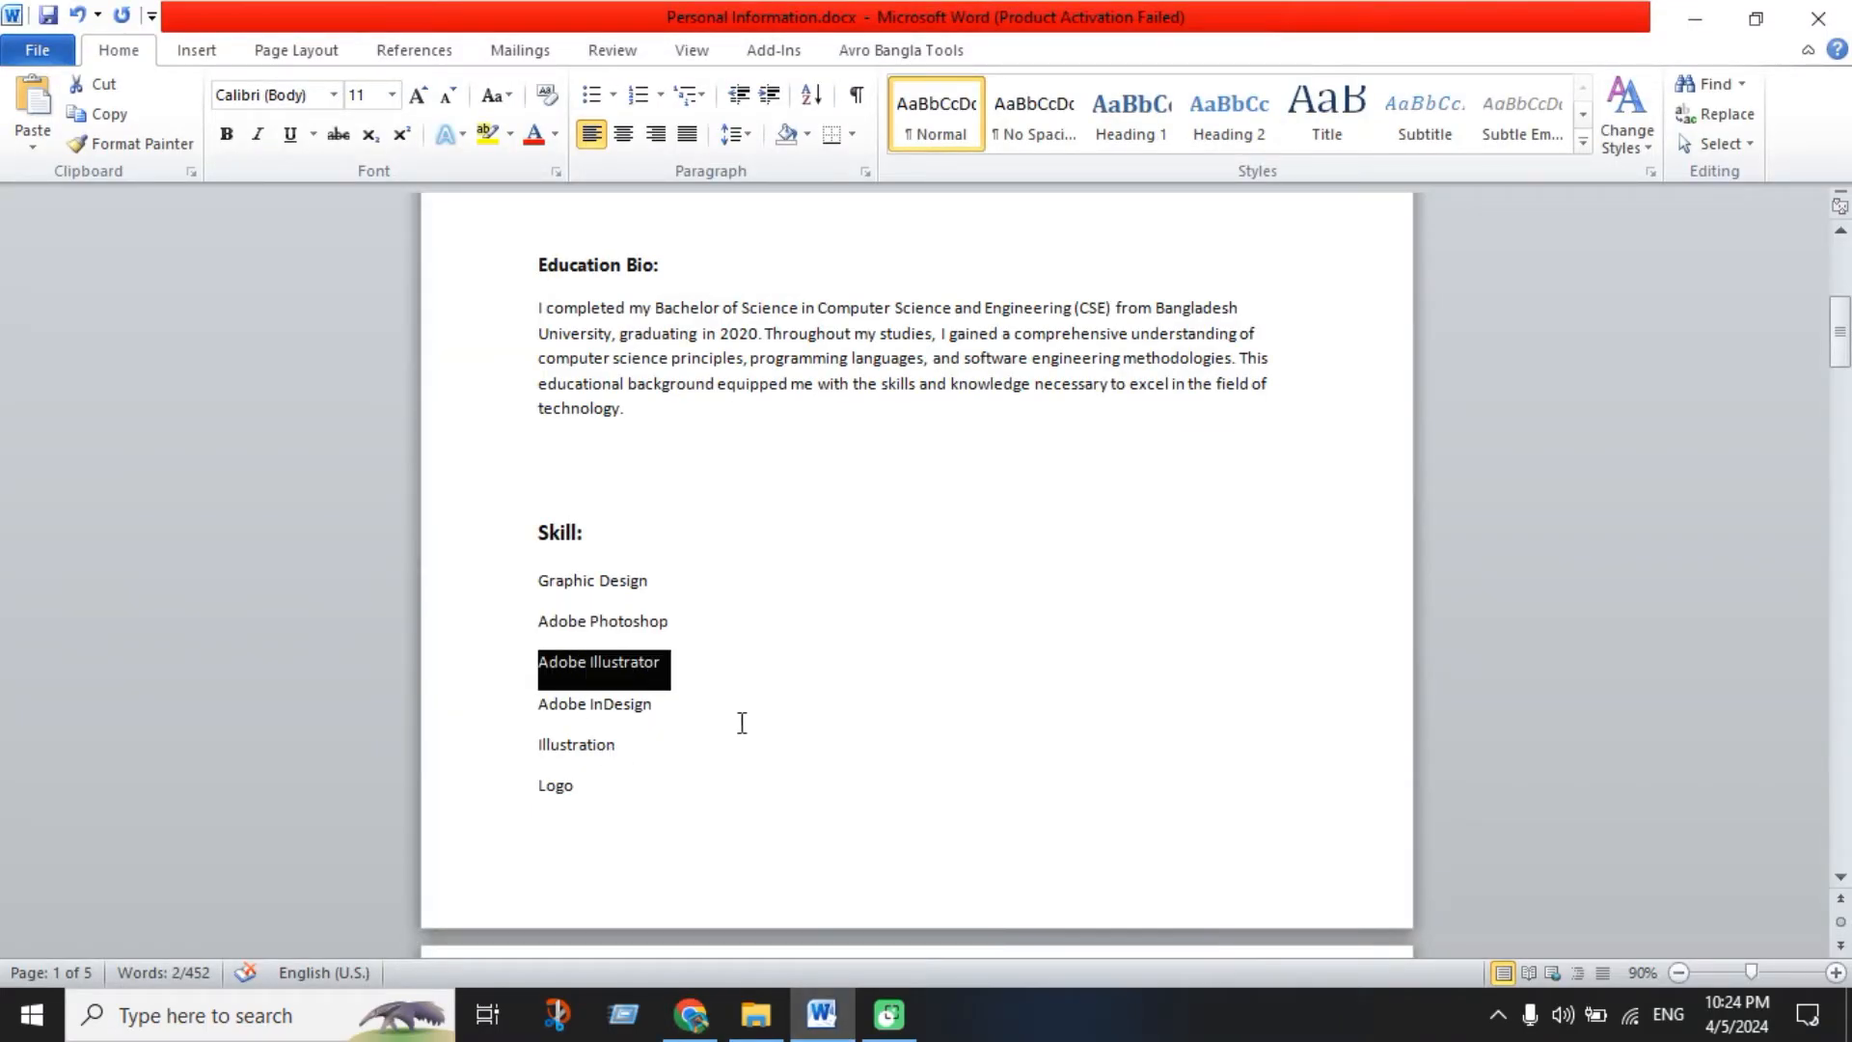
{"action": "left_click", "coordinate": [690, 1012]}
{"action": "left_click", "coordinate": [586, 581]}
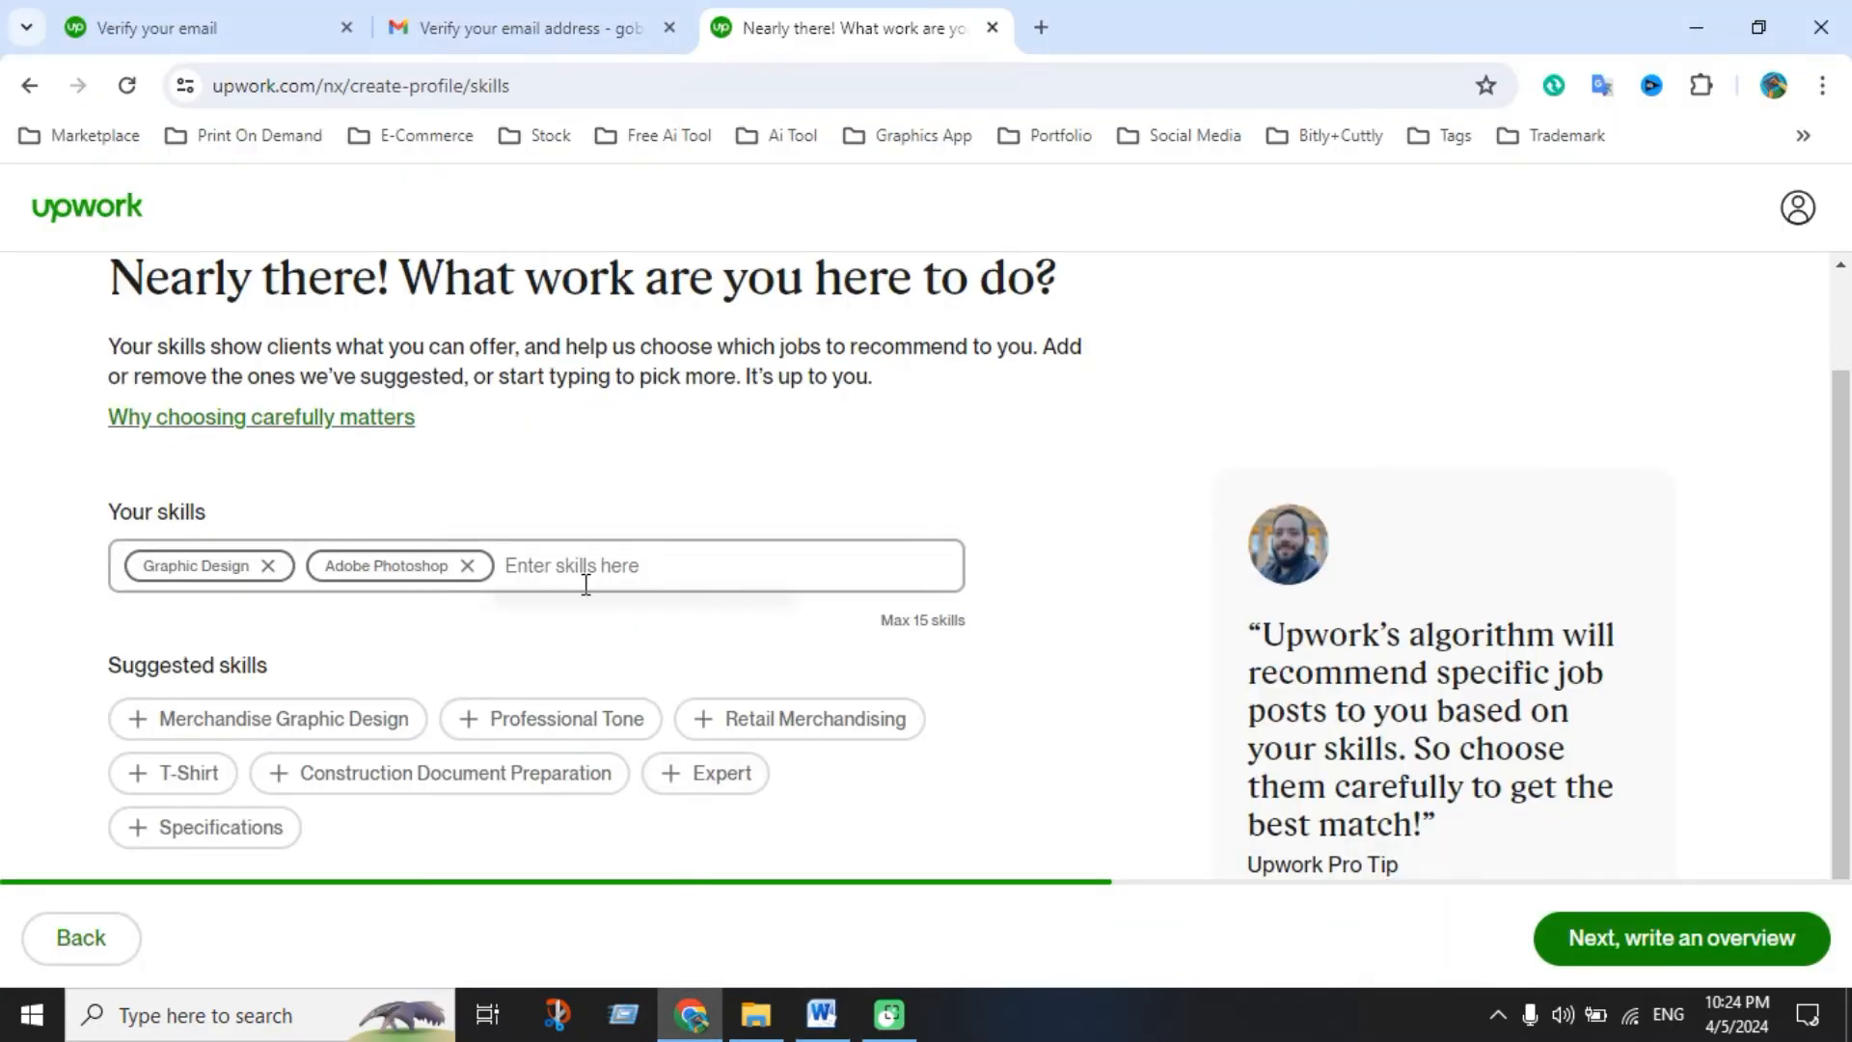
{"action": "key", "text": "ctrl+v"}
{"action": "left_click", "coordinate": [628, 644]}
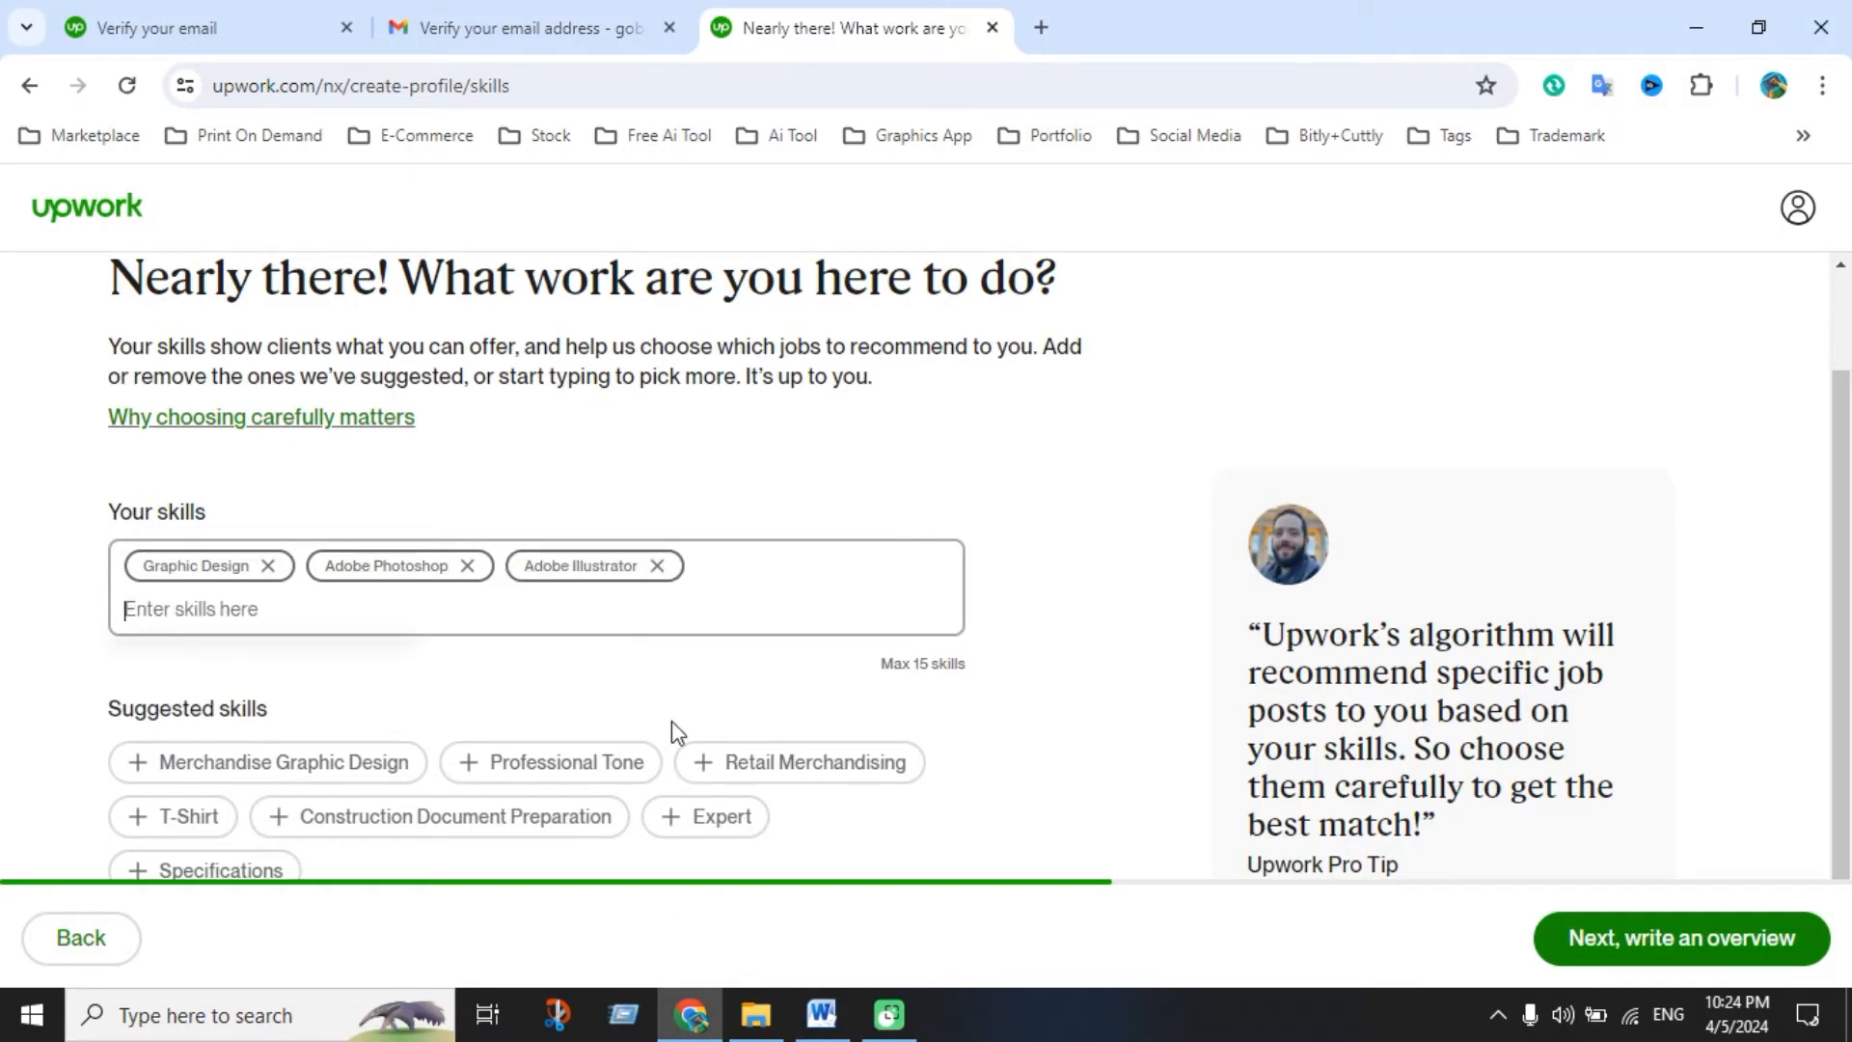
Add Adobe InDesign and Illustration as skills
{"action": "left_click", "coordinate": [820, 1015]}
{"action": "left_click_drag", "start_coordinate": [539, 714], "coordinate": [627, 707]}
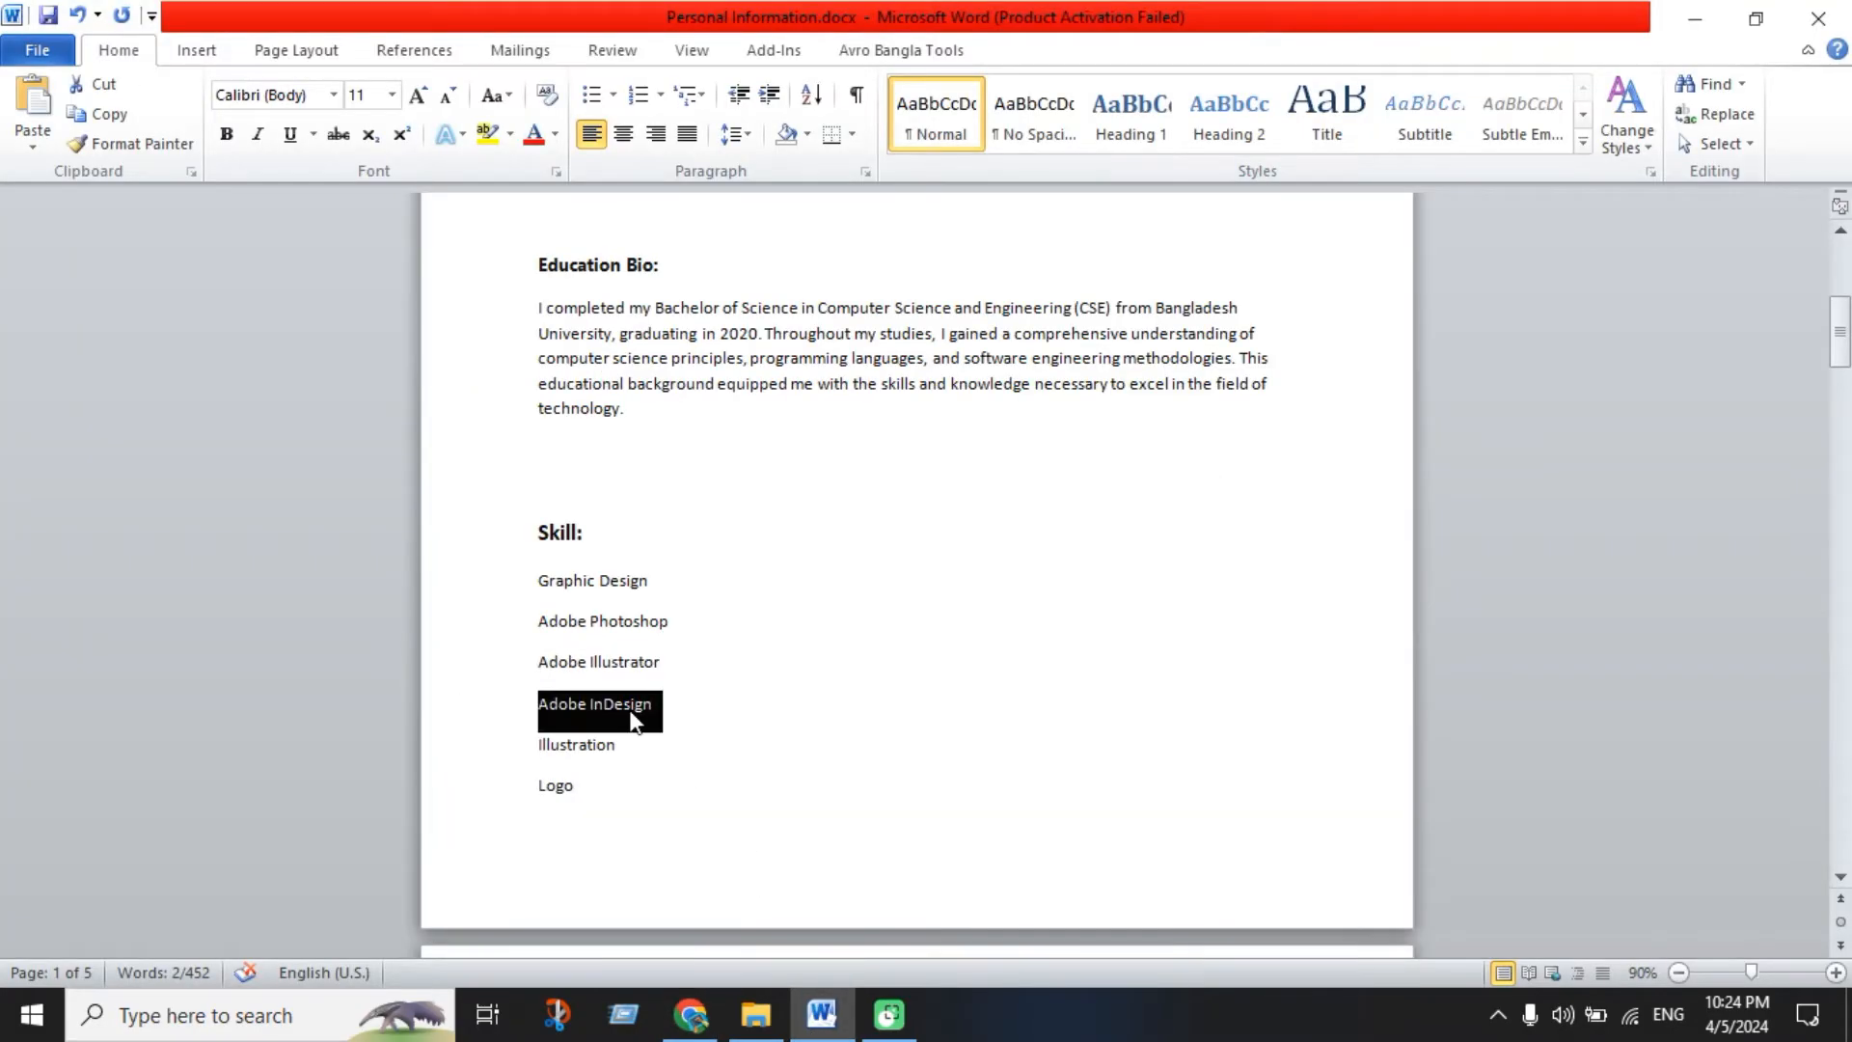
{"action": "left_click", "coordinate": [690, 1013]}
{"action": "key", "text": "ctrl+v"}
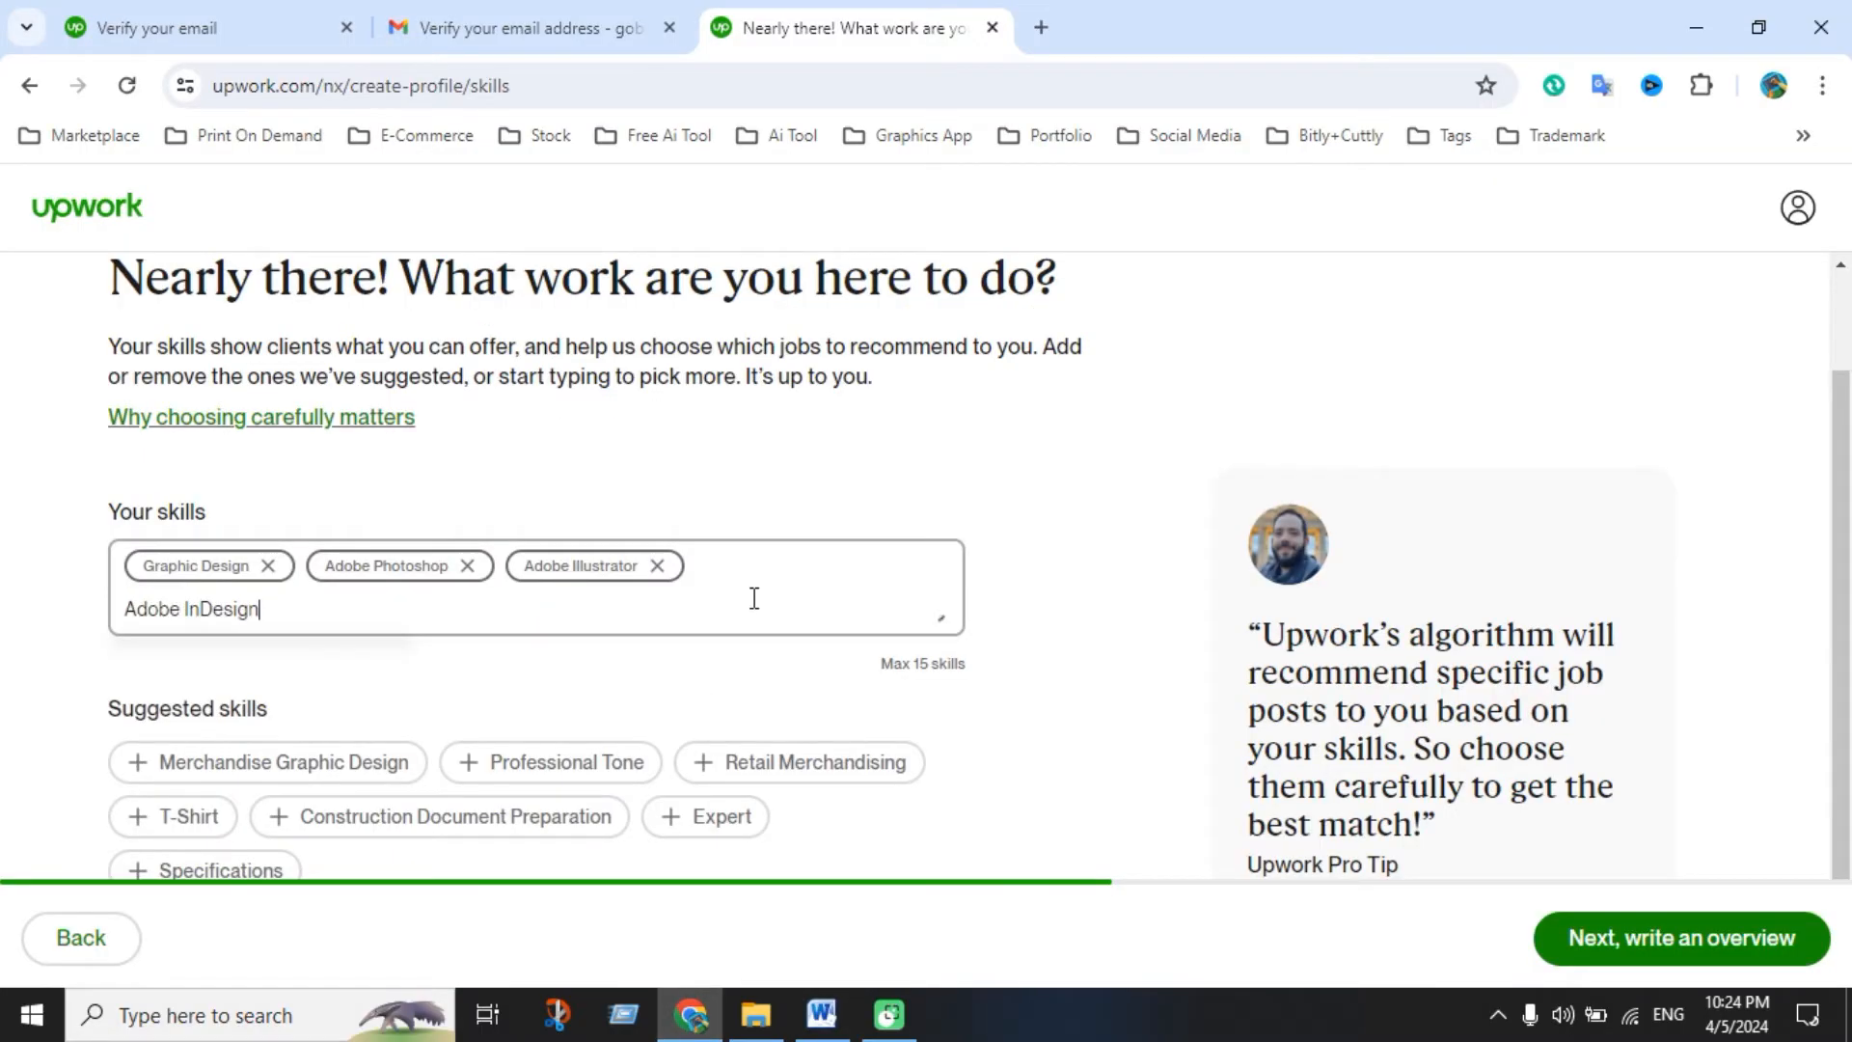
{"action": "left_click", "coordinate": [352, 680]}
{"action": "left_click", "coordinate": [820, 1015]}
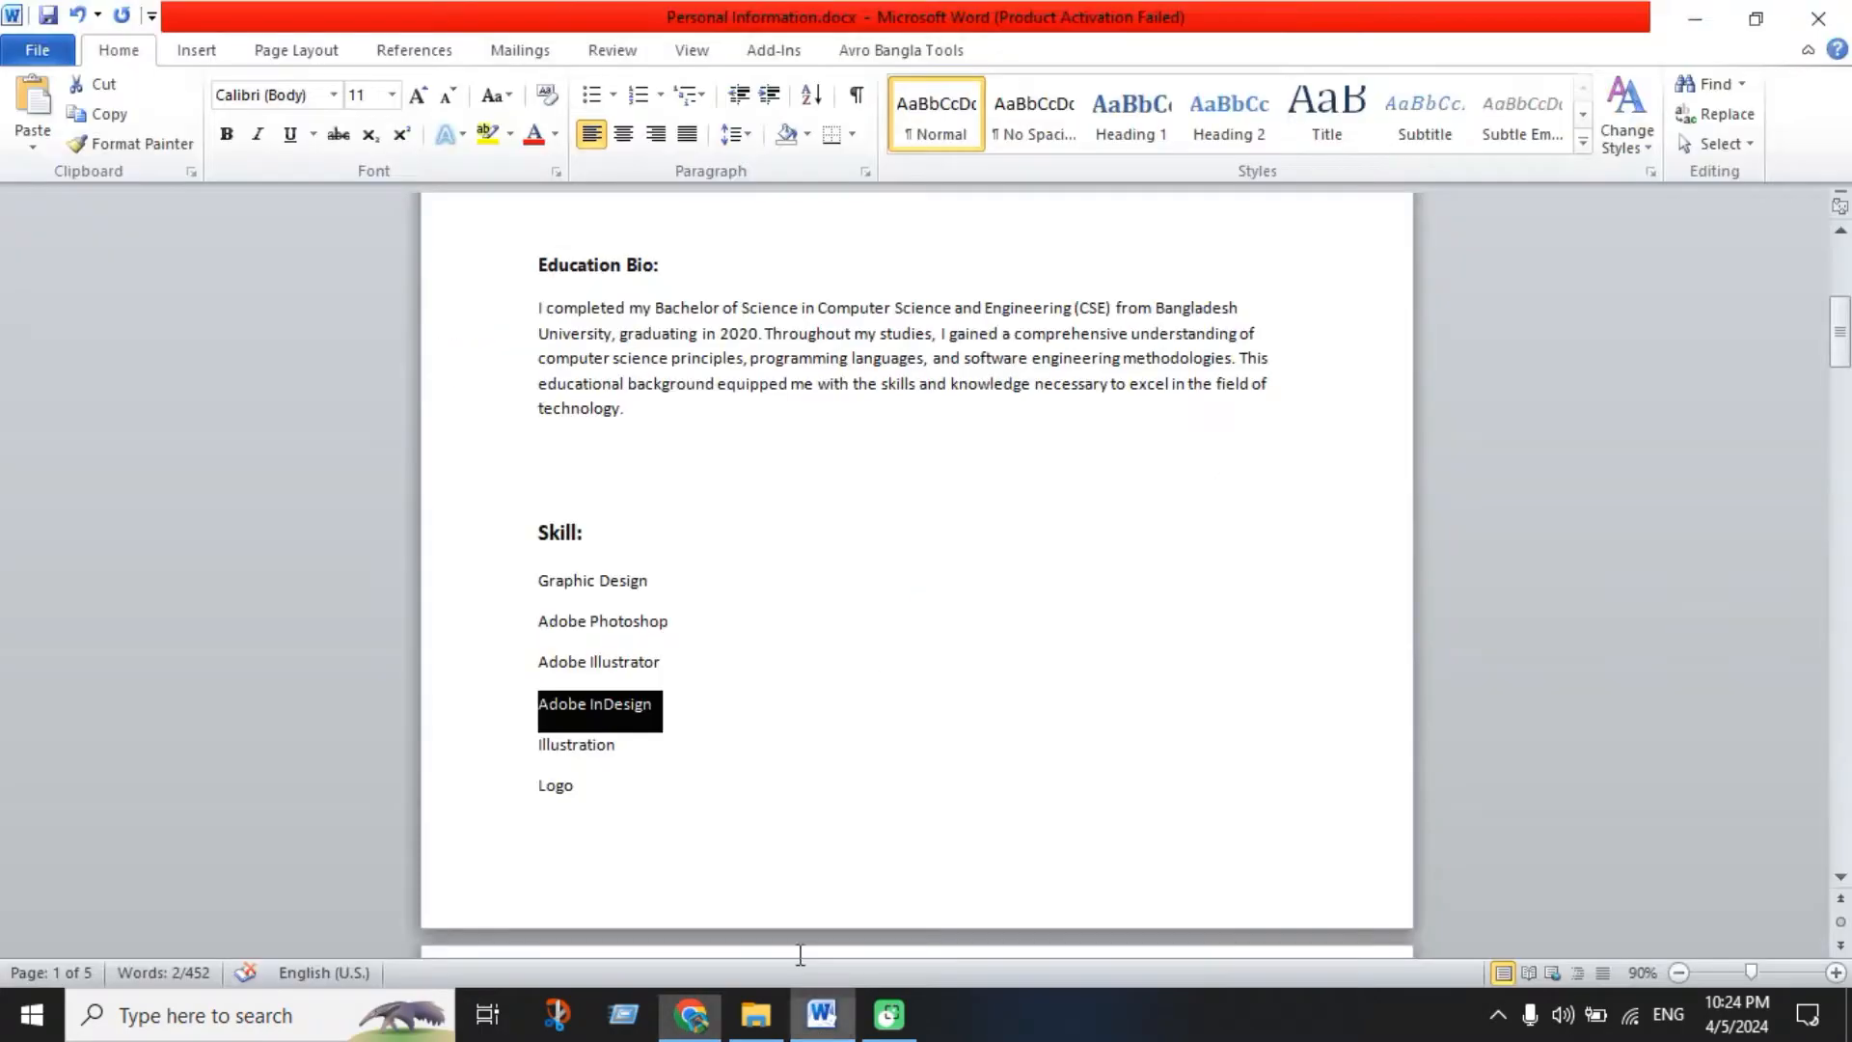
{"action": "left_click_drag", "start_coordinate": [537, 749], "coordinate": [633, 757]}
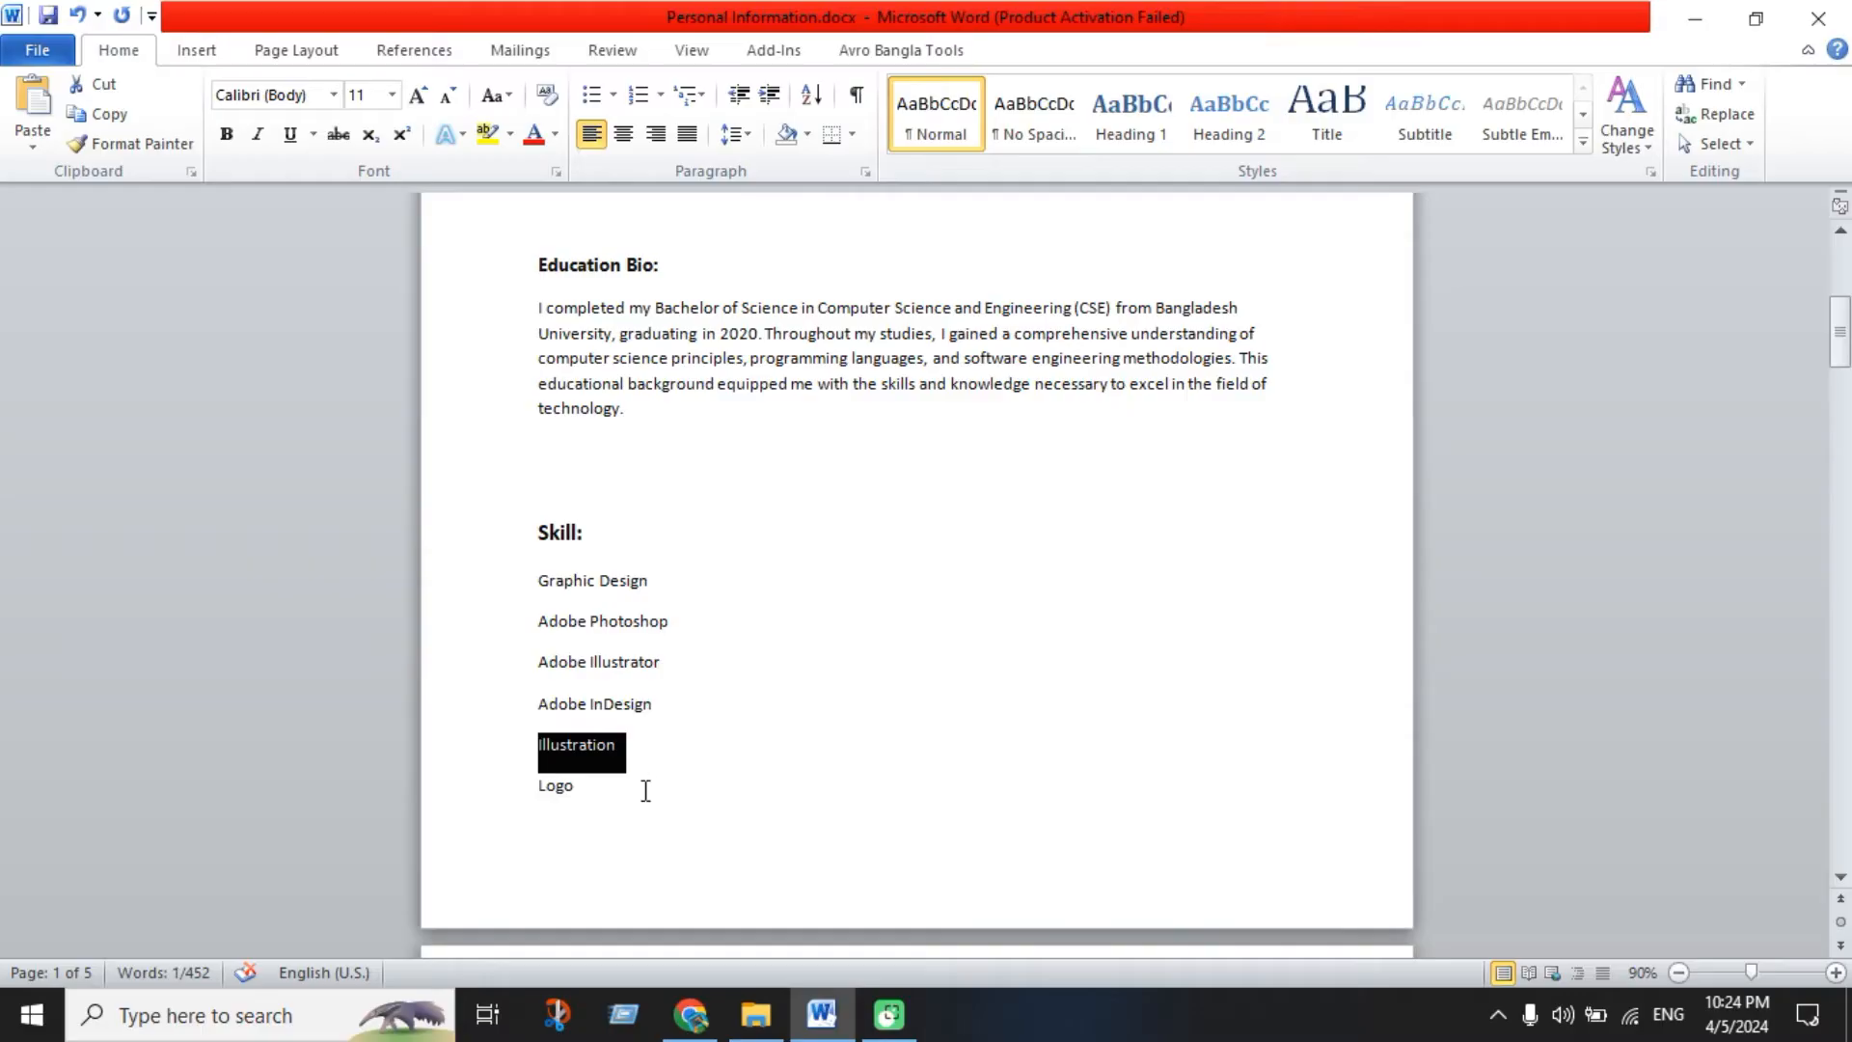
{"action": "left_click", "coordinate": [691, 1014]}
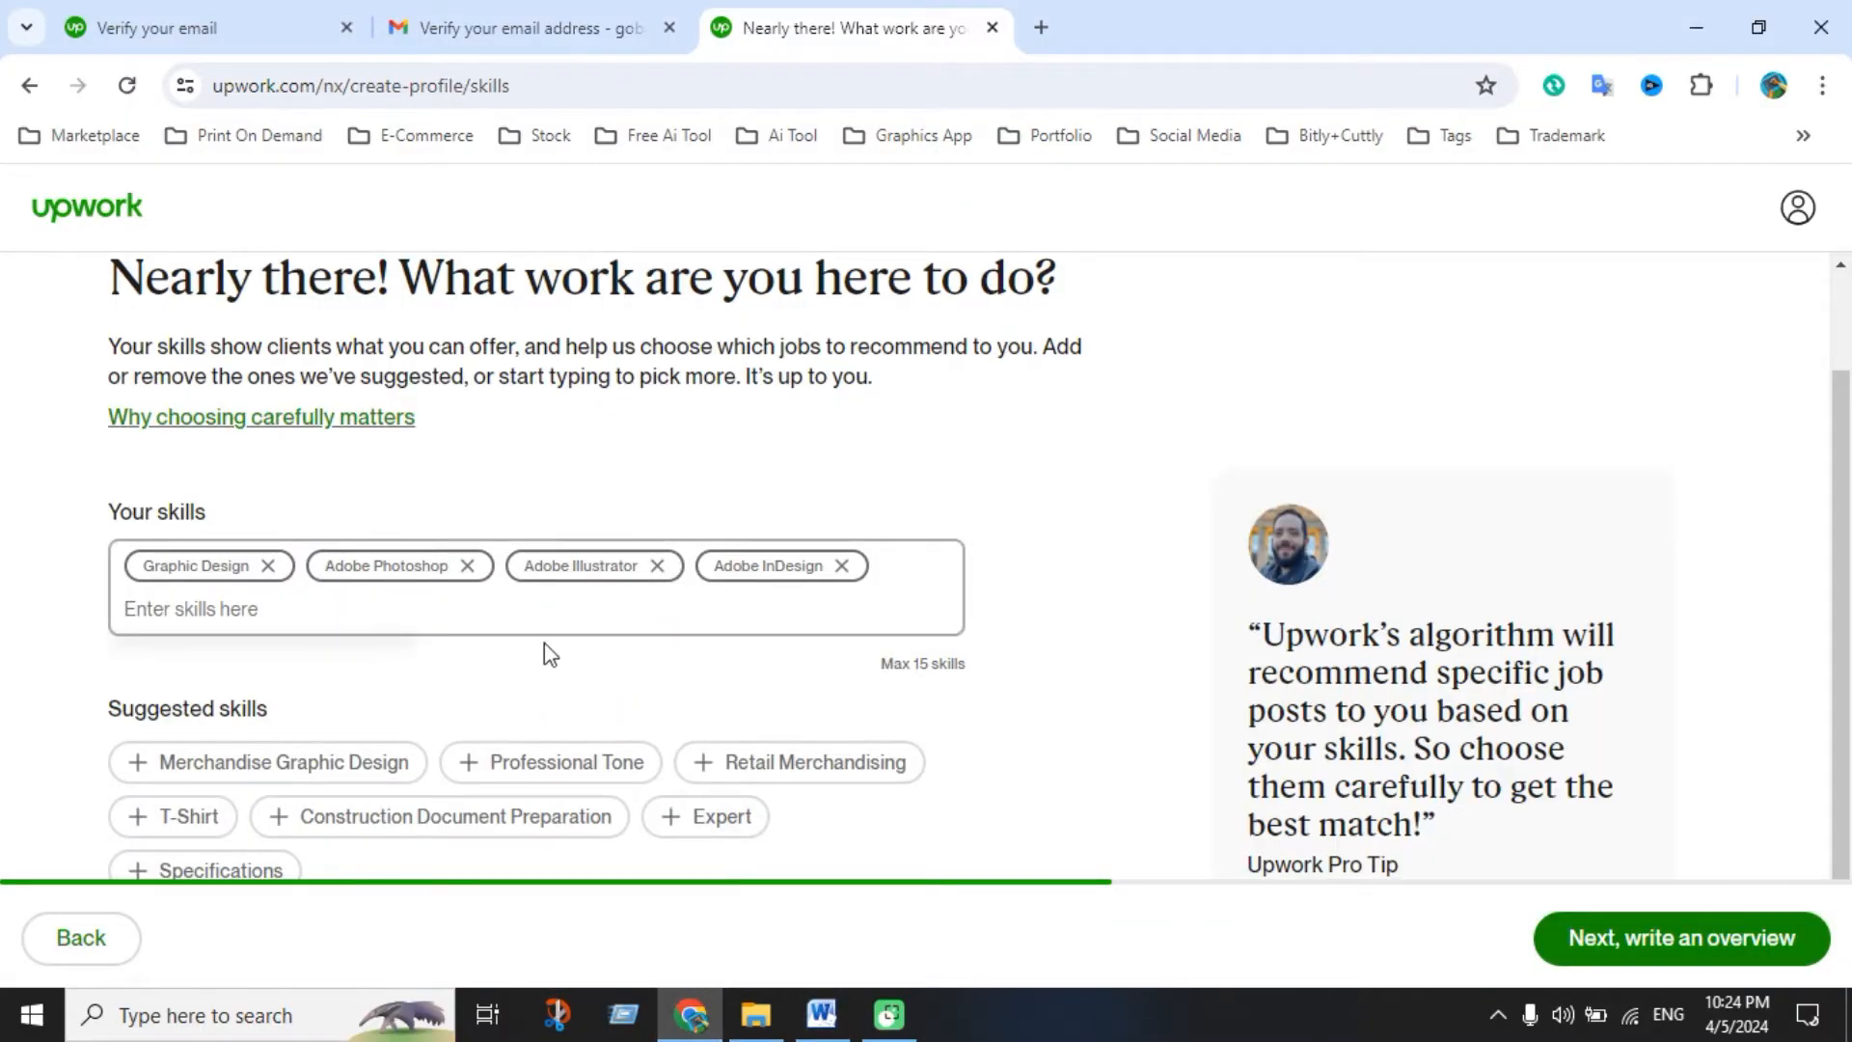
{"action": "key", "text": "ctrl+v"}
{"action": "left_click", "coordinate": [343, 685]}
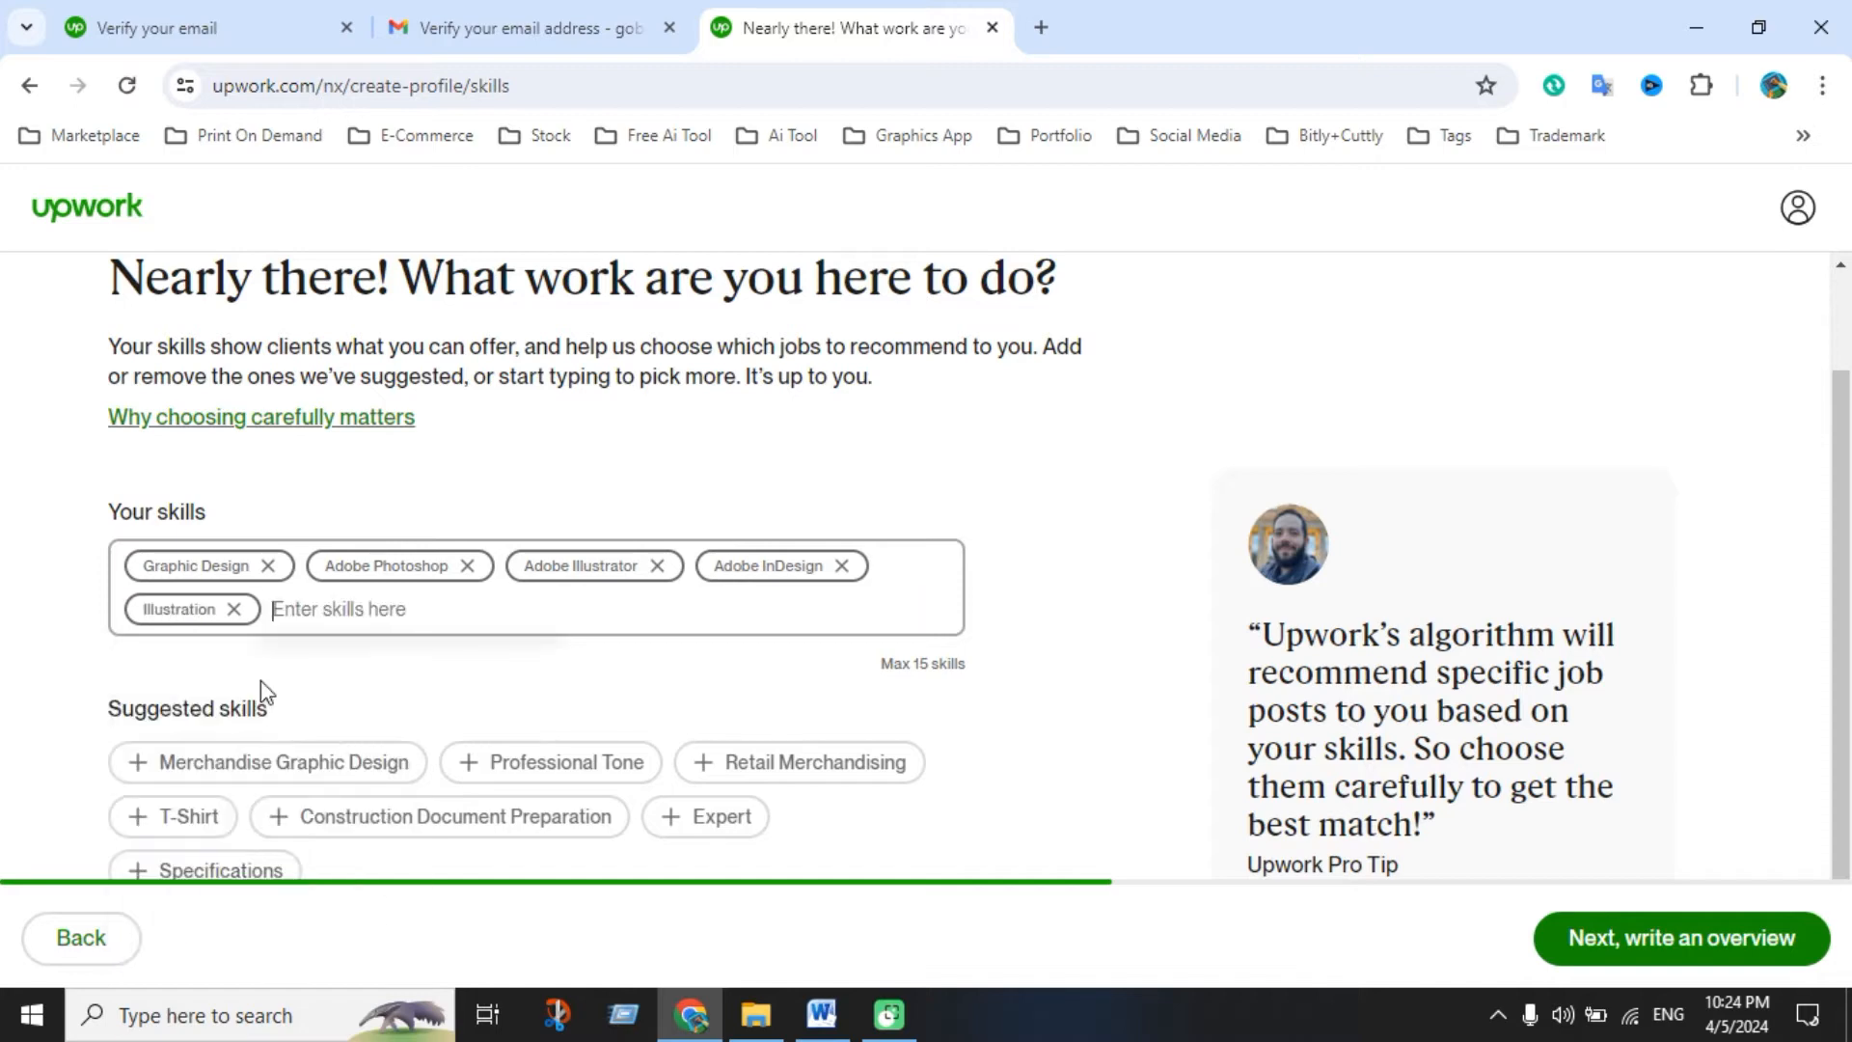
Add Logo and T-Shirt Design as skills
{"action": "left_click", "coordinate": [821, 1014]}
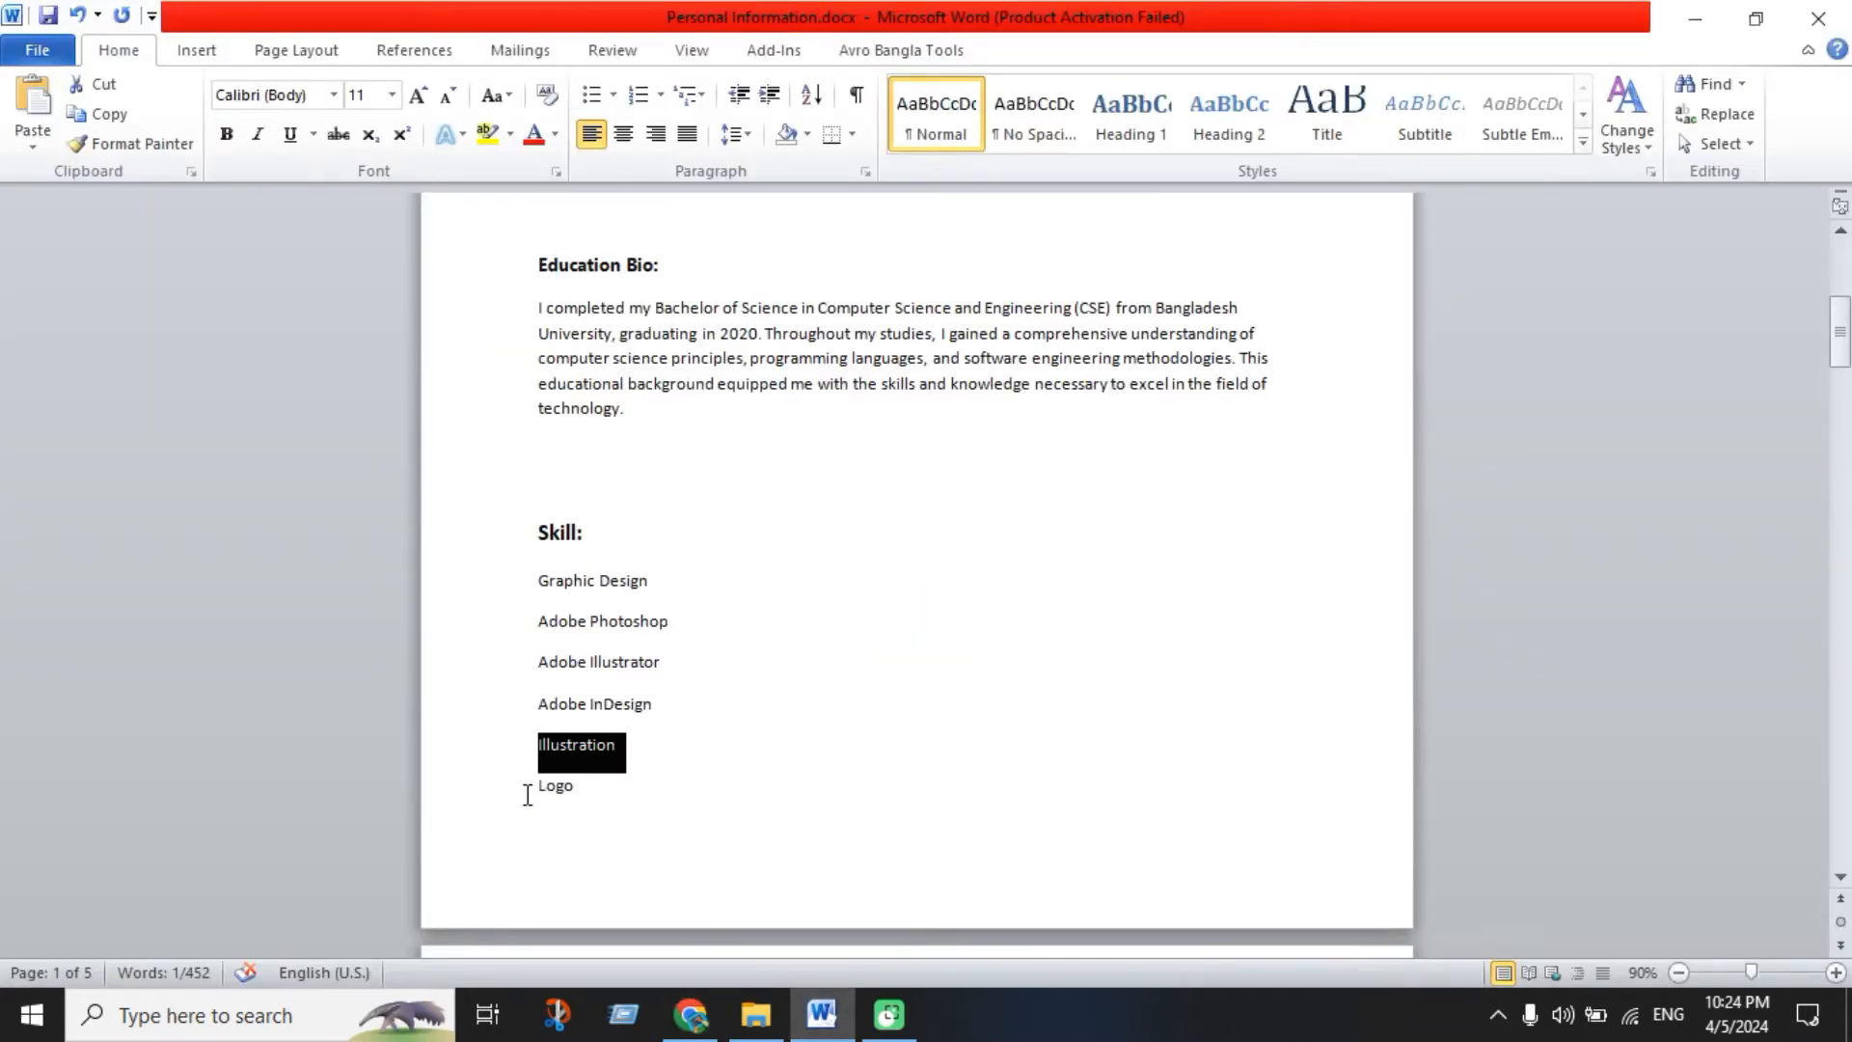
{"action": "scroll", "coordinate": [620, 752], "scroll_direction": "down", "scroll_amount": 5}
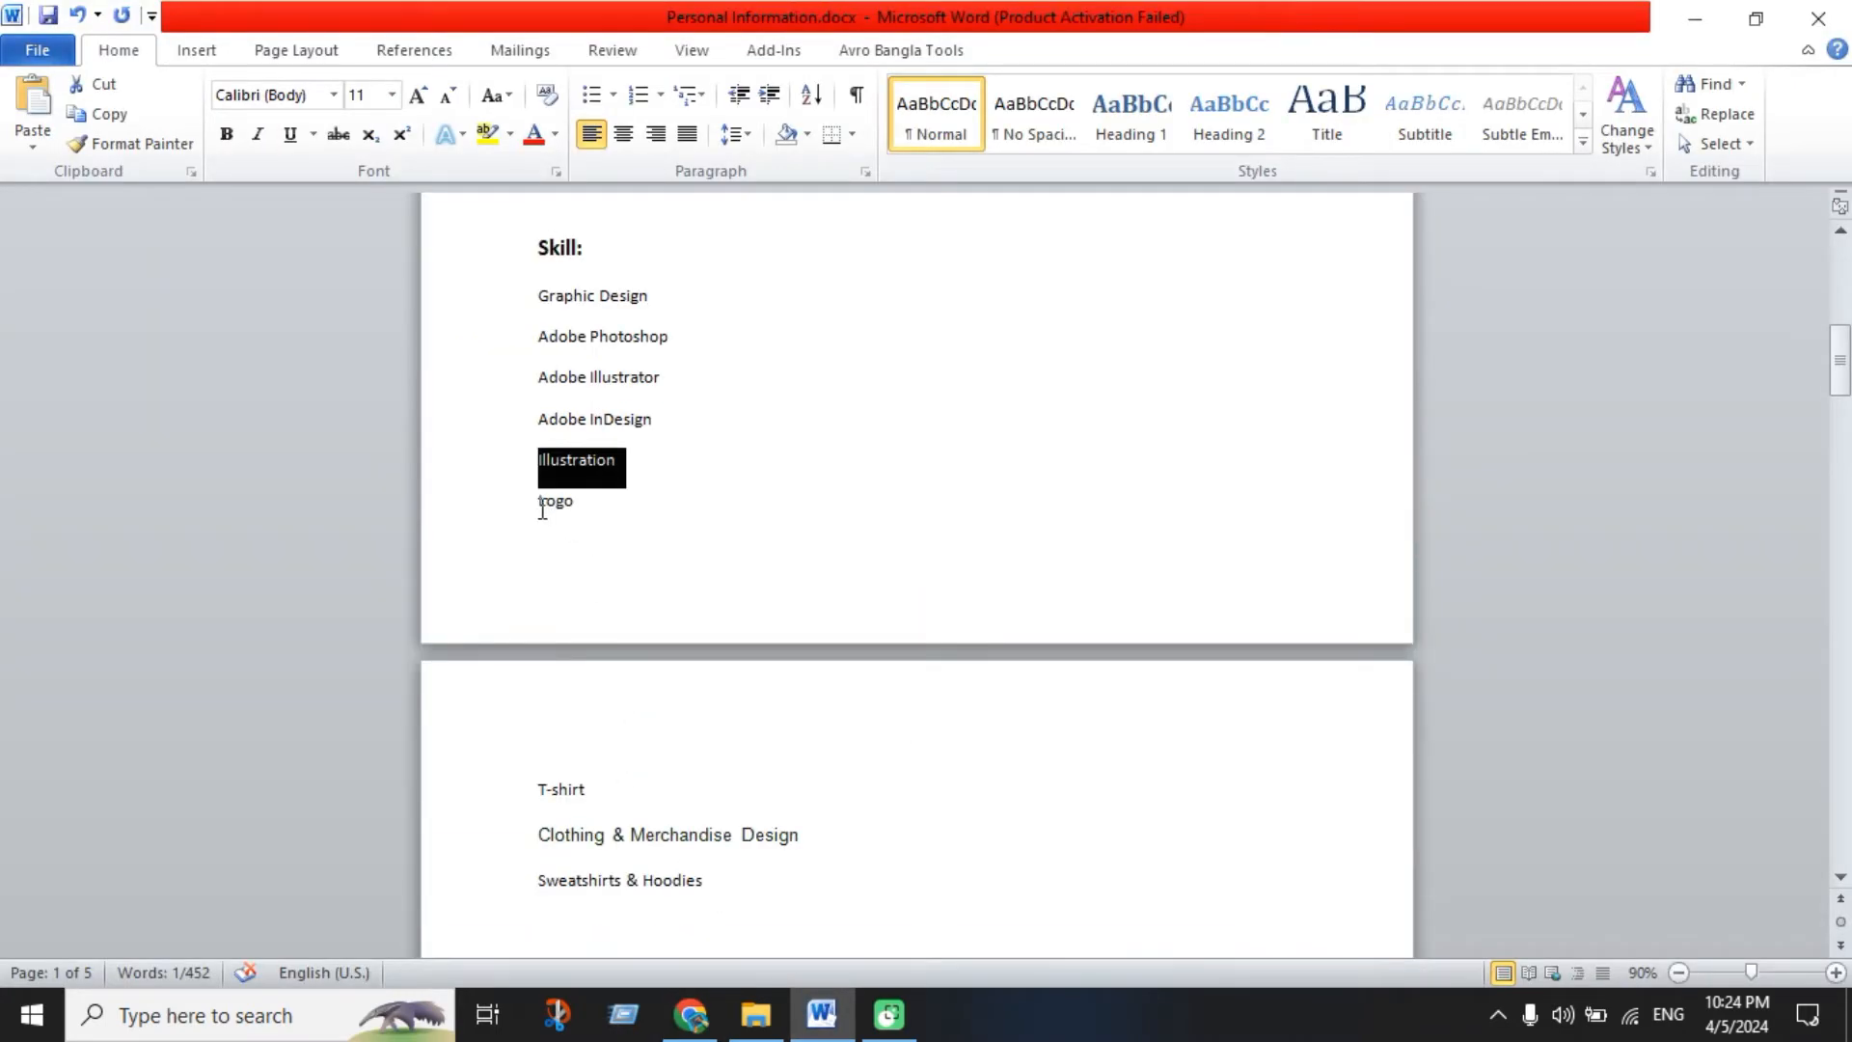
{"action": "double_click", "coordinate": [542, 508]}
{"action": "left_click", "coordinate": [691, 1013]}
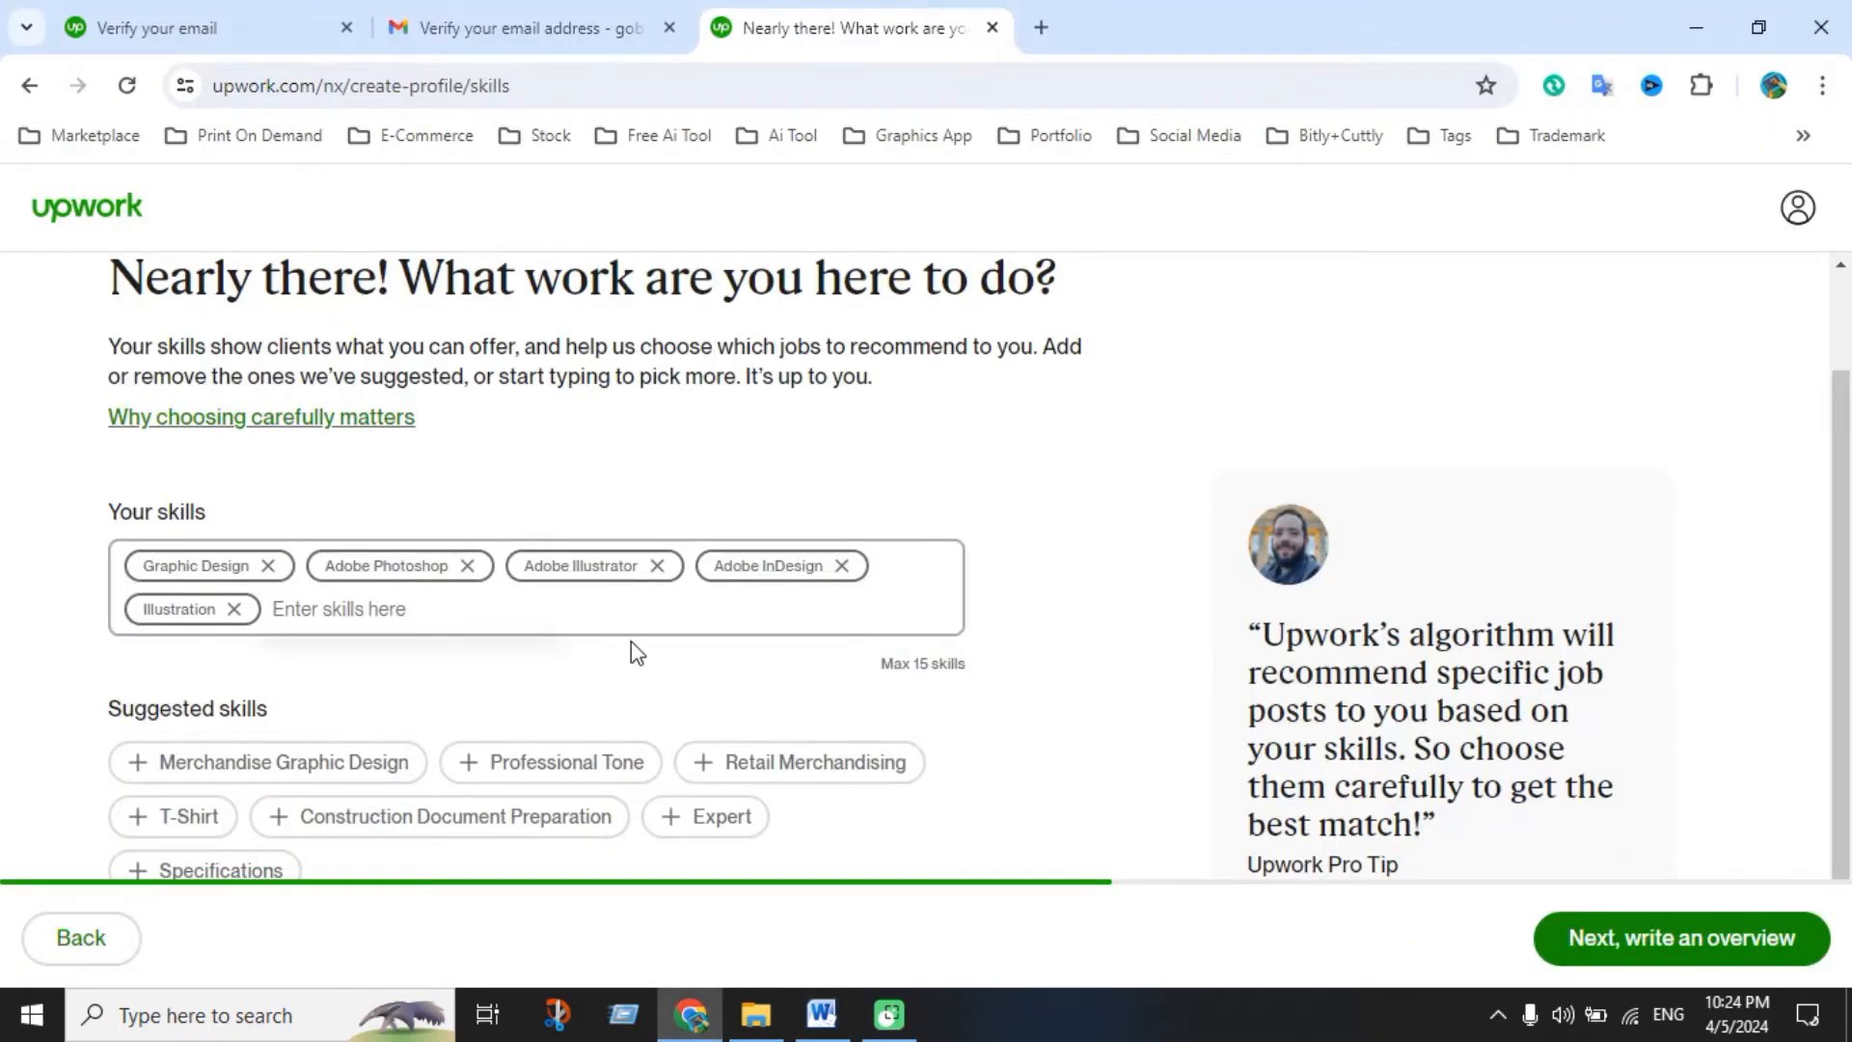
{"action": "key", "text": "ctrl+v"}
{"action": "left_click", "coordinate": [355, 686]}
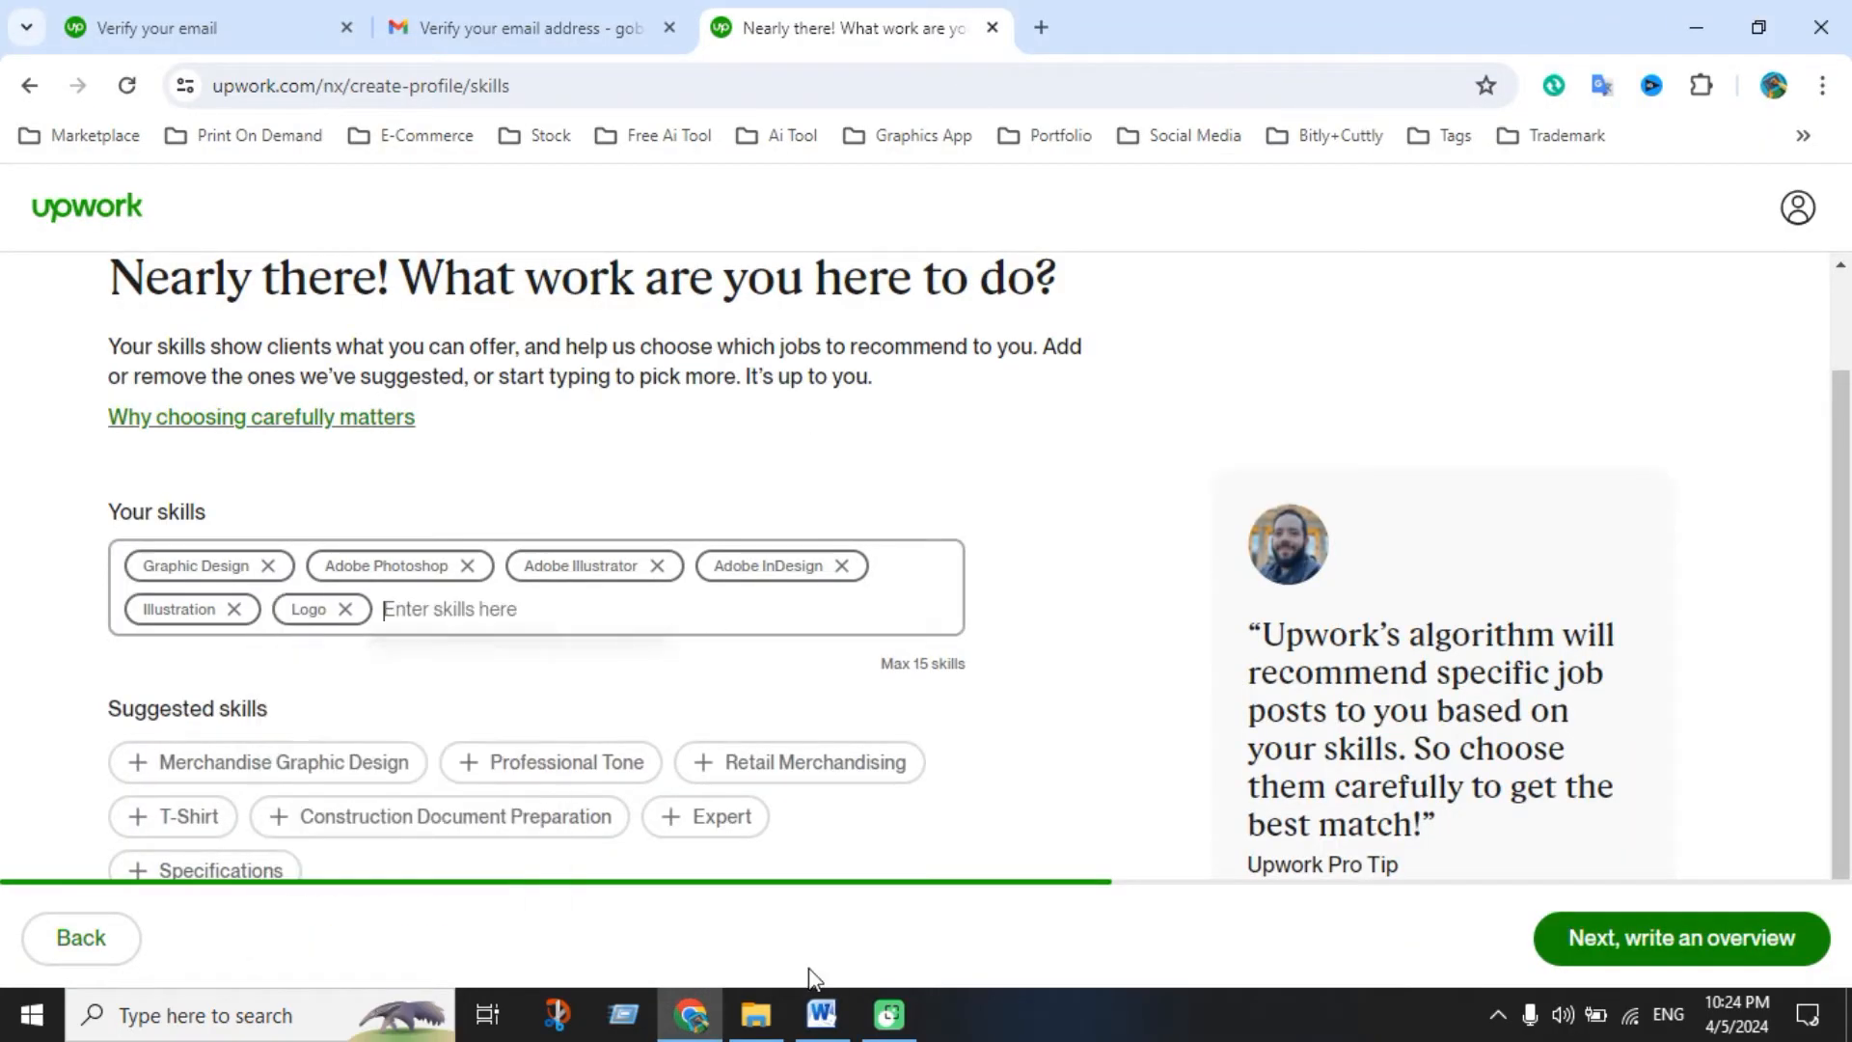
{"action": "left_click", "coordinate": [822, 1013]}
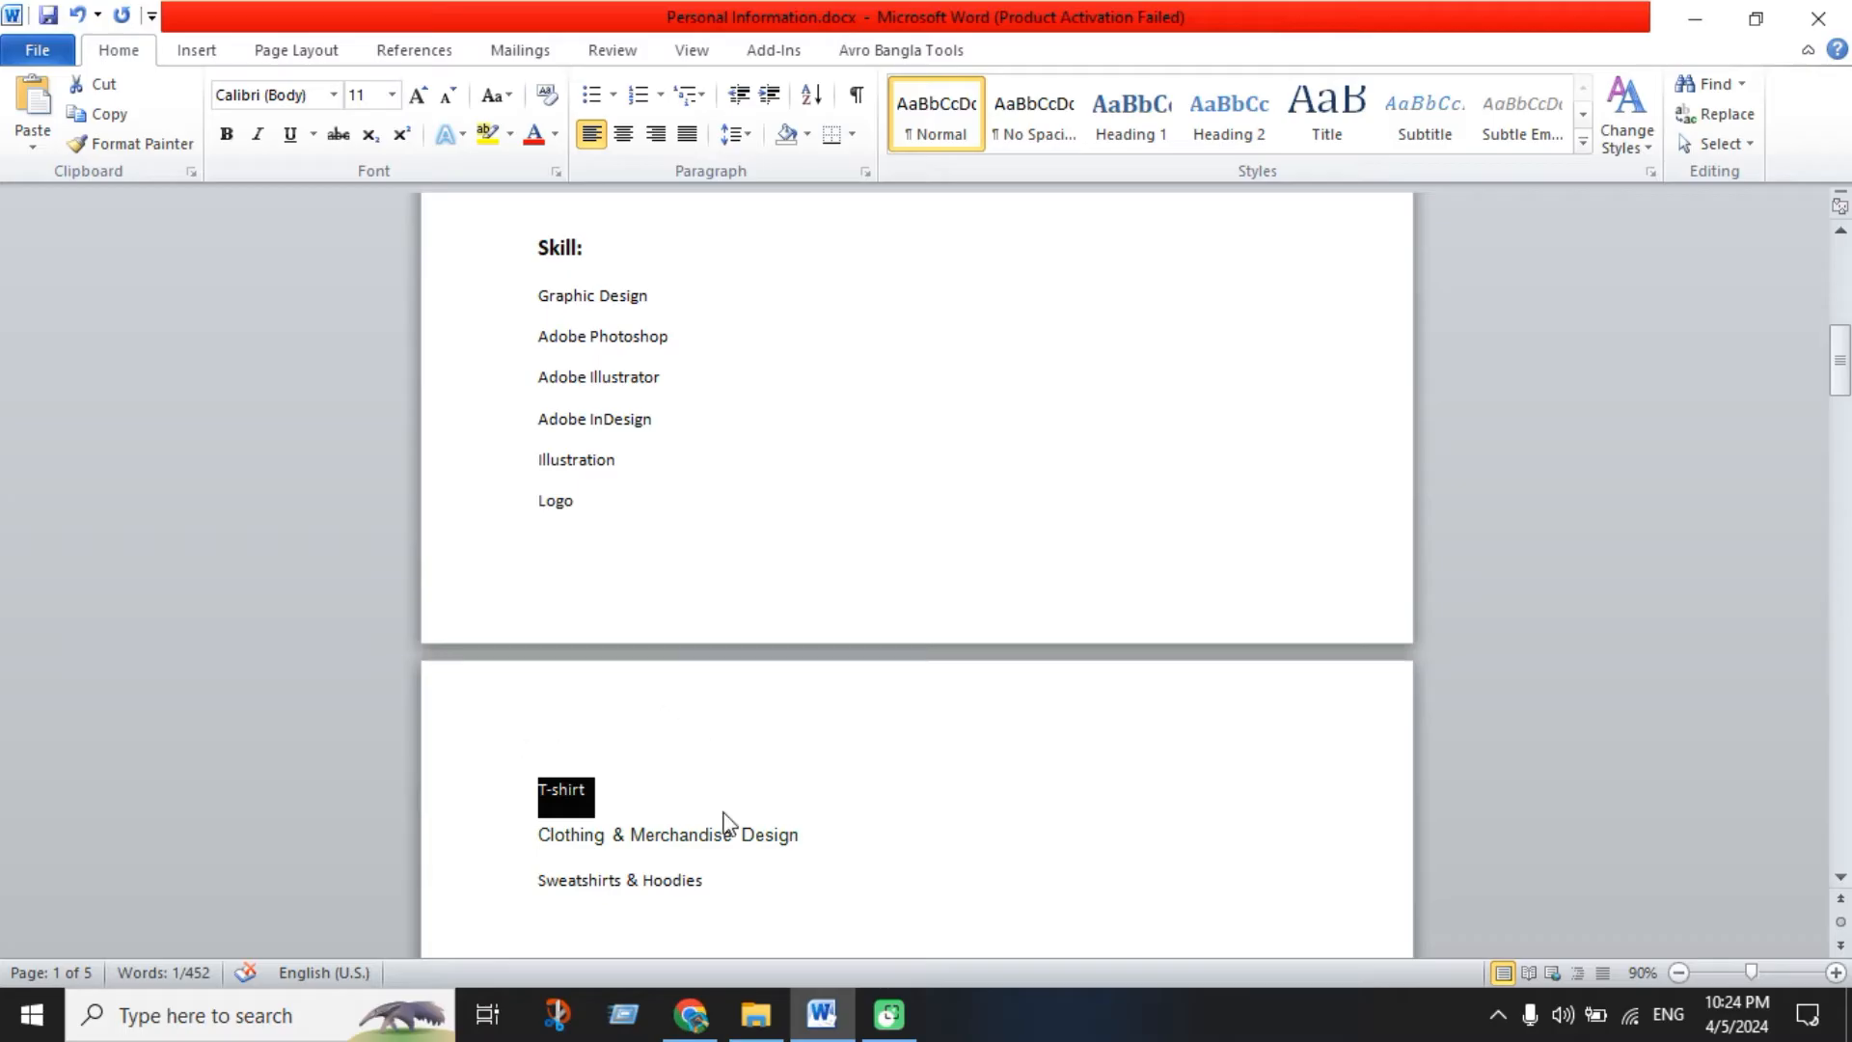
{"action": "left_click", "coordinate": [691, 1014]}
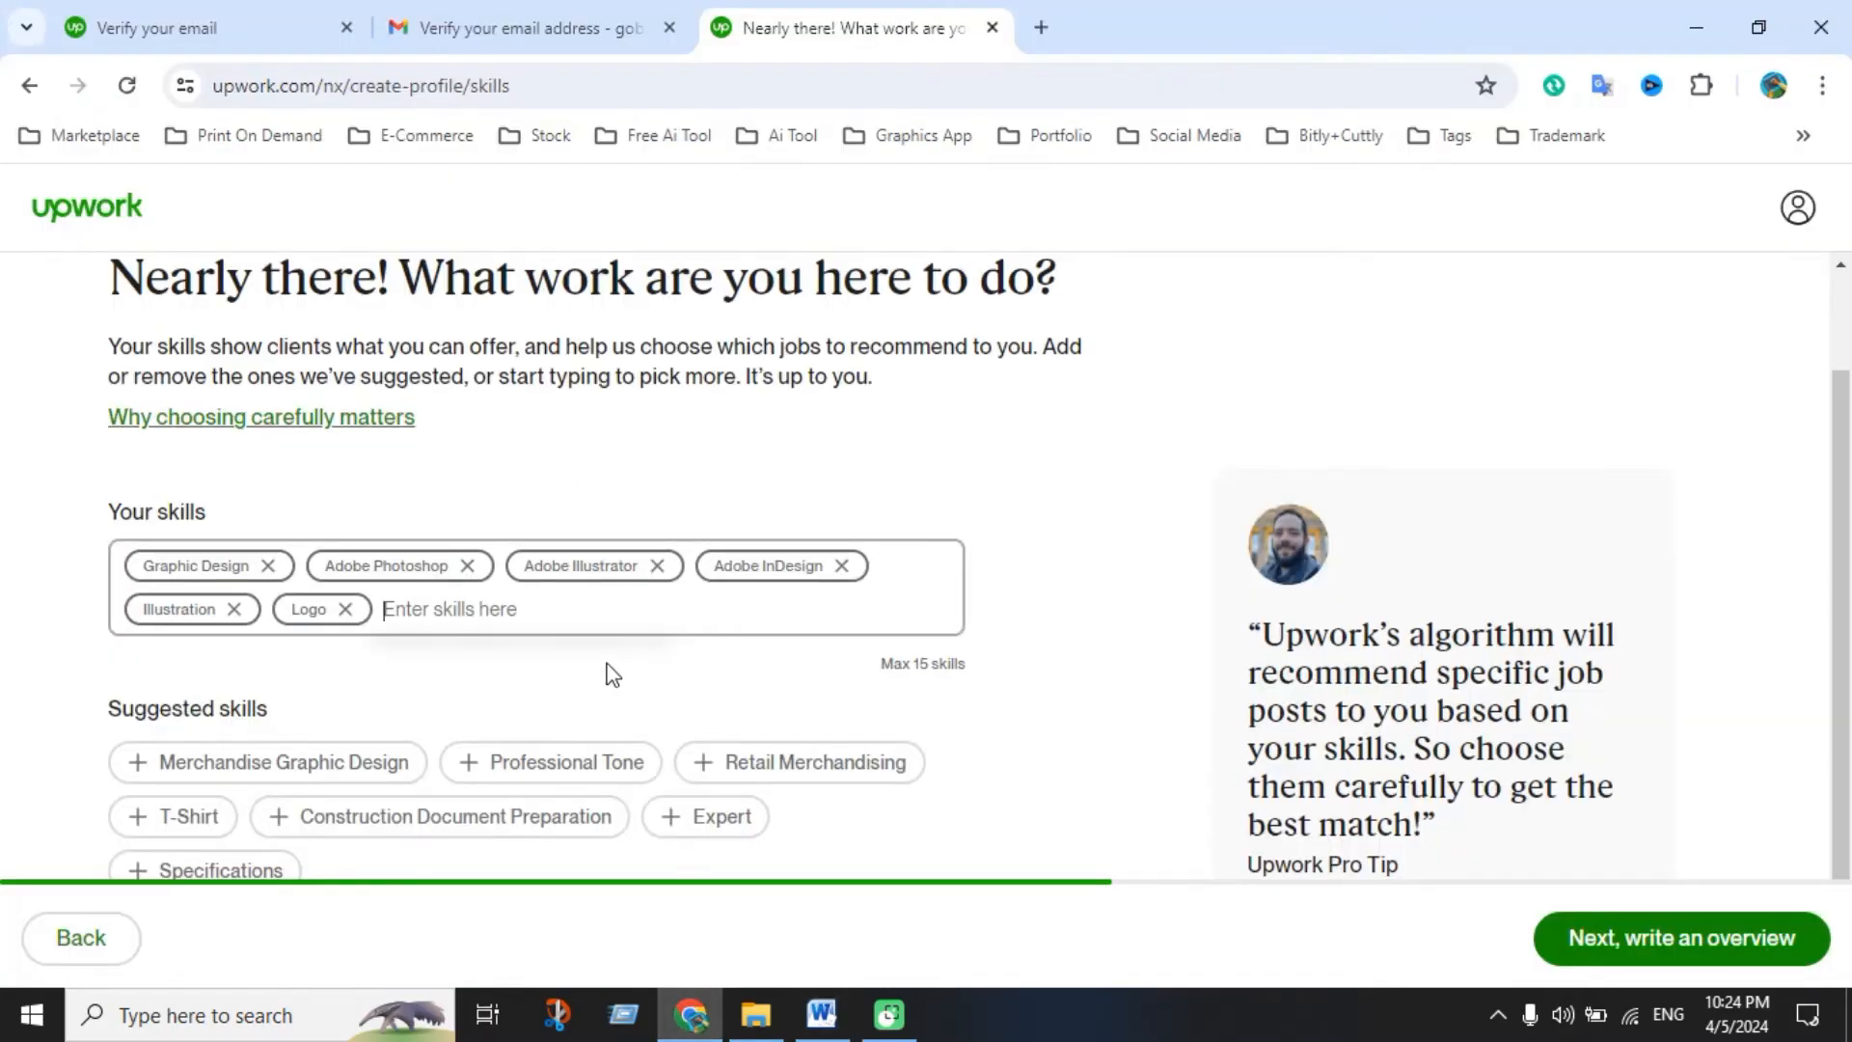
{"action": "type", "text": "T-shirt"}
{"action": "left_click", "coordinate": [475, 733]}
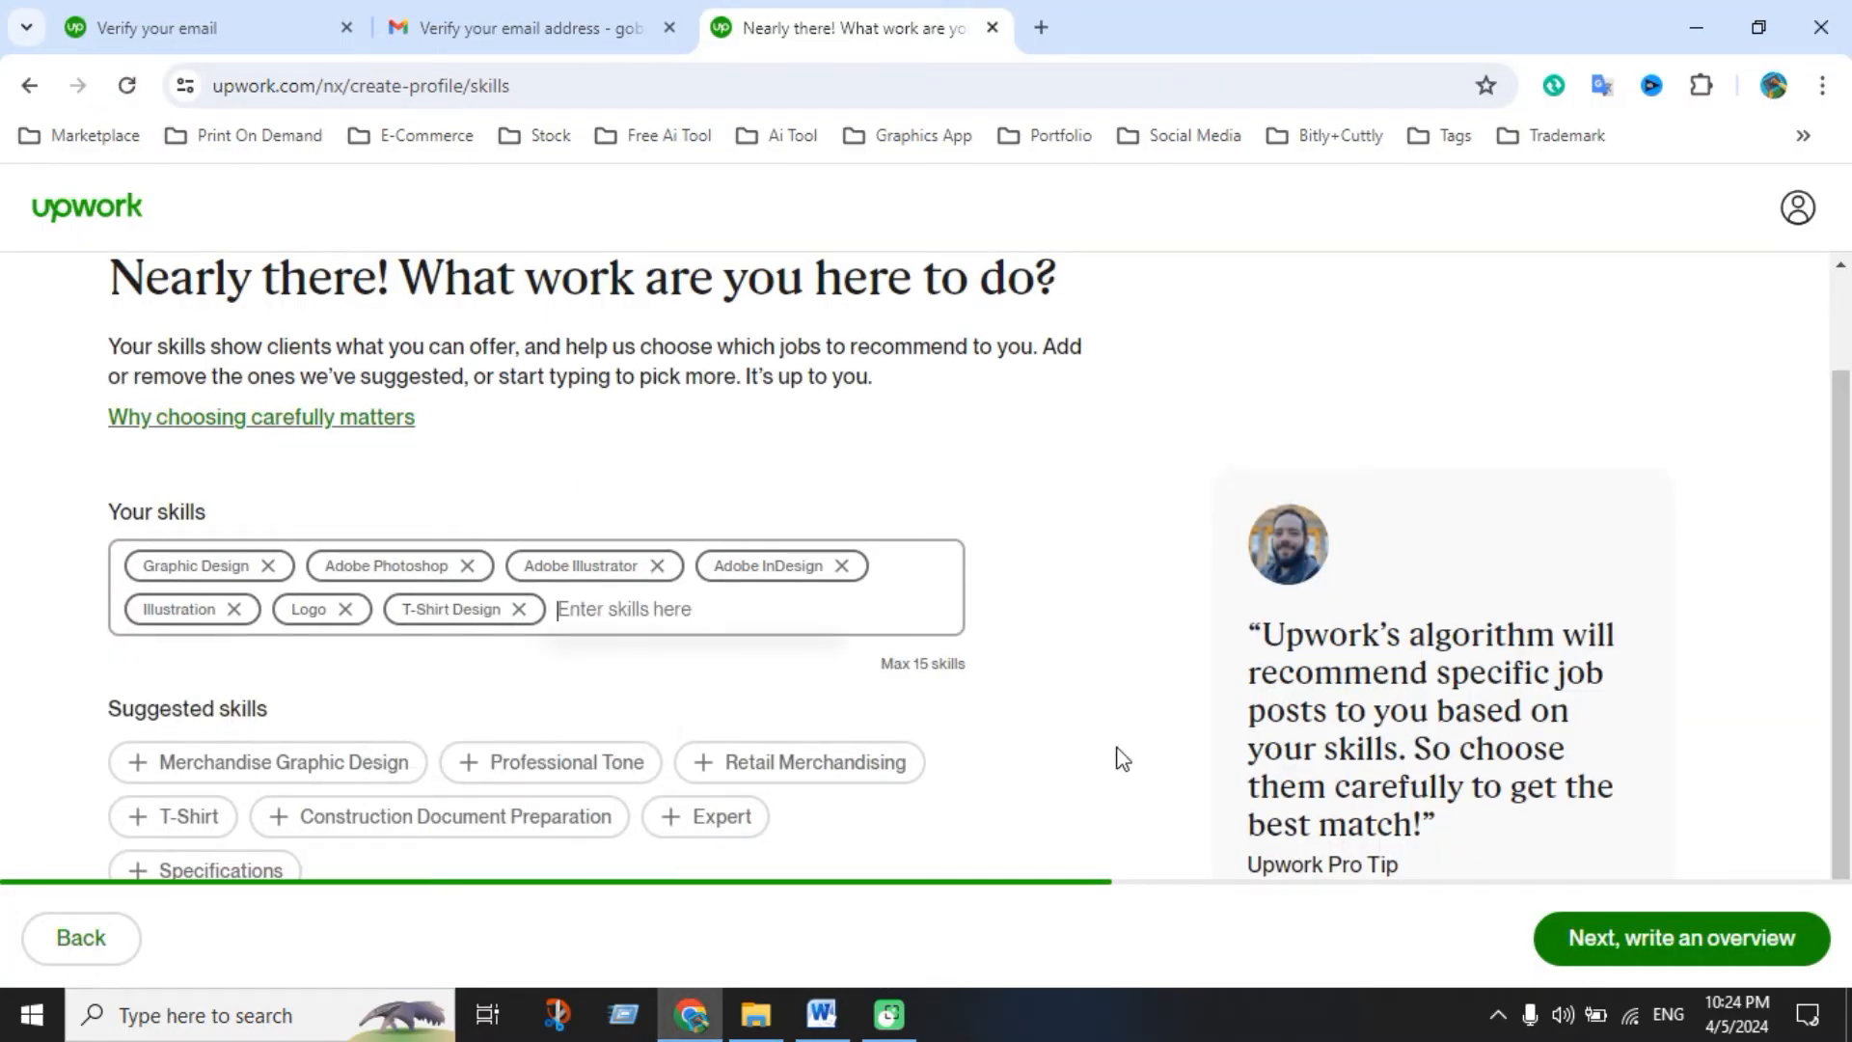
Add Clothing & Merchandise Design and Sweatshirts & Hoodies as skills
{"action": "left_click", "coordinate": [821, 1011]}
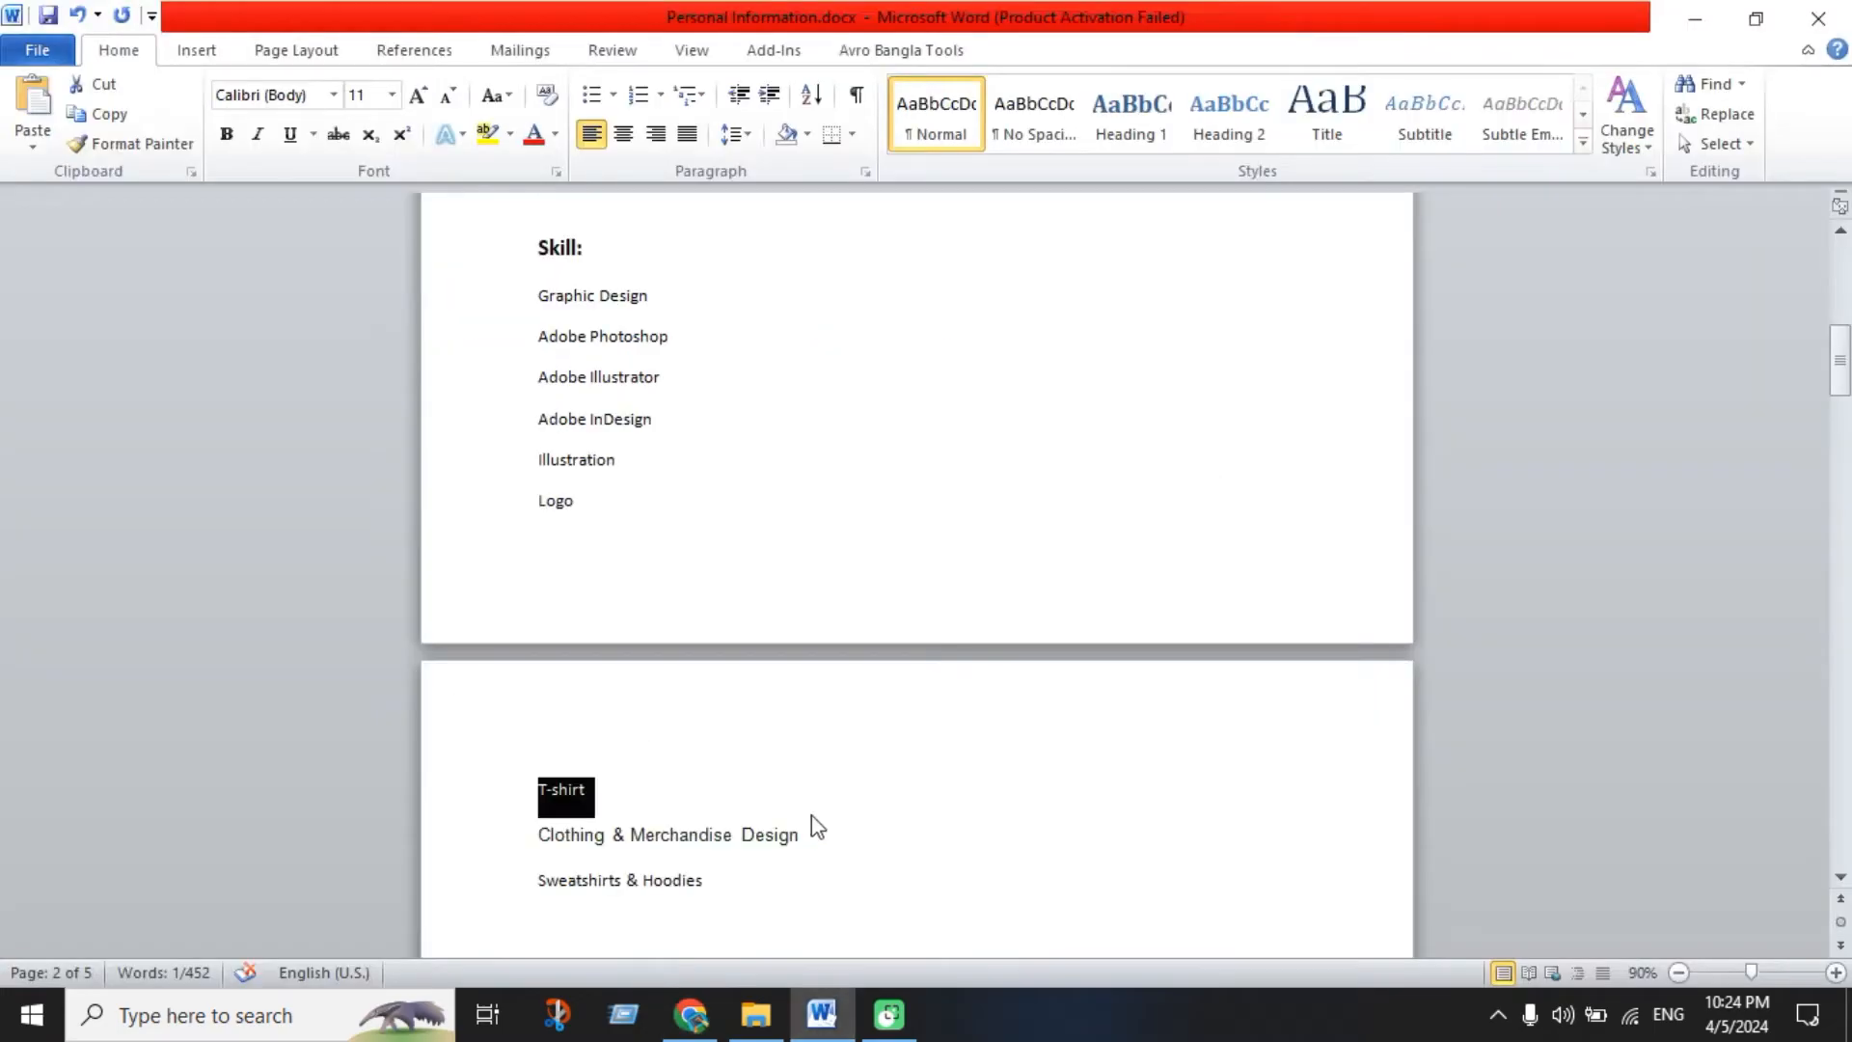
{"action": "scroll", "coordinate": [811, 810], "scroll_direction": "down", "scroll_amount": 3}
{"action": "left_click_drag", "start_coordinate": [541, 620], "coordinate": [774, 629]}
{"action": "key", "text": "alt+Tab"}
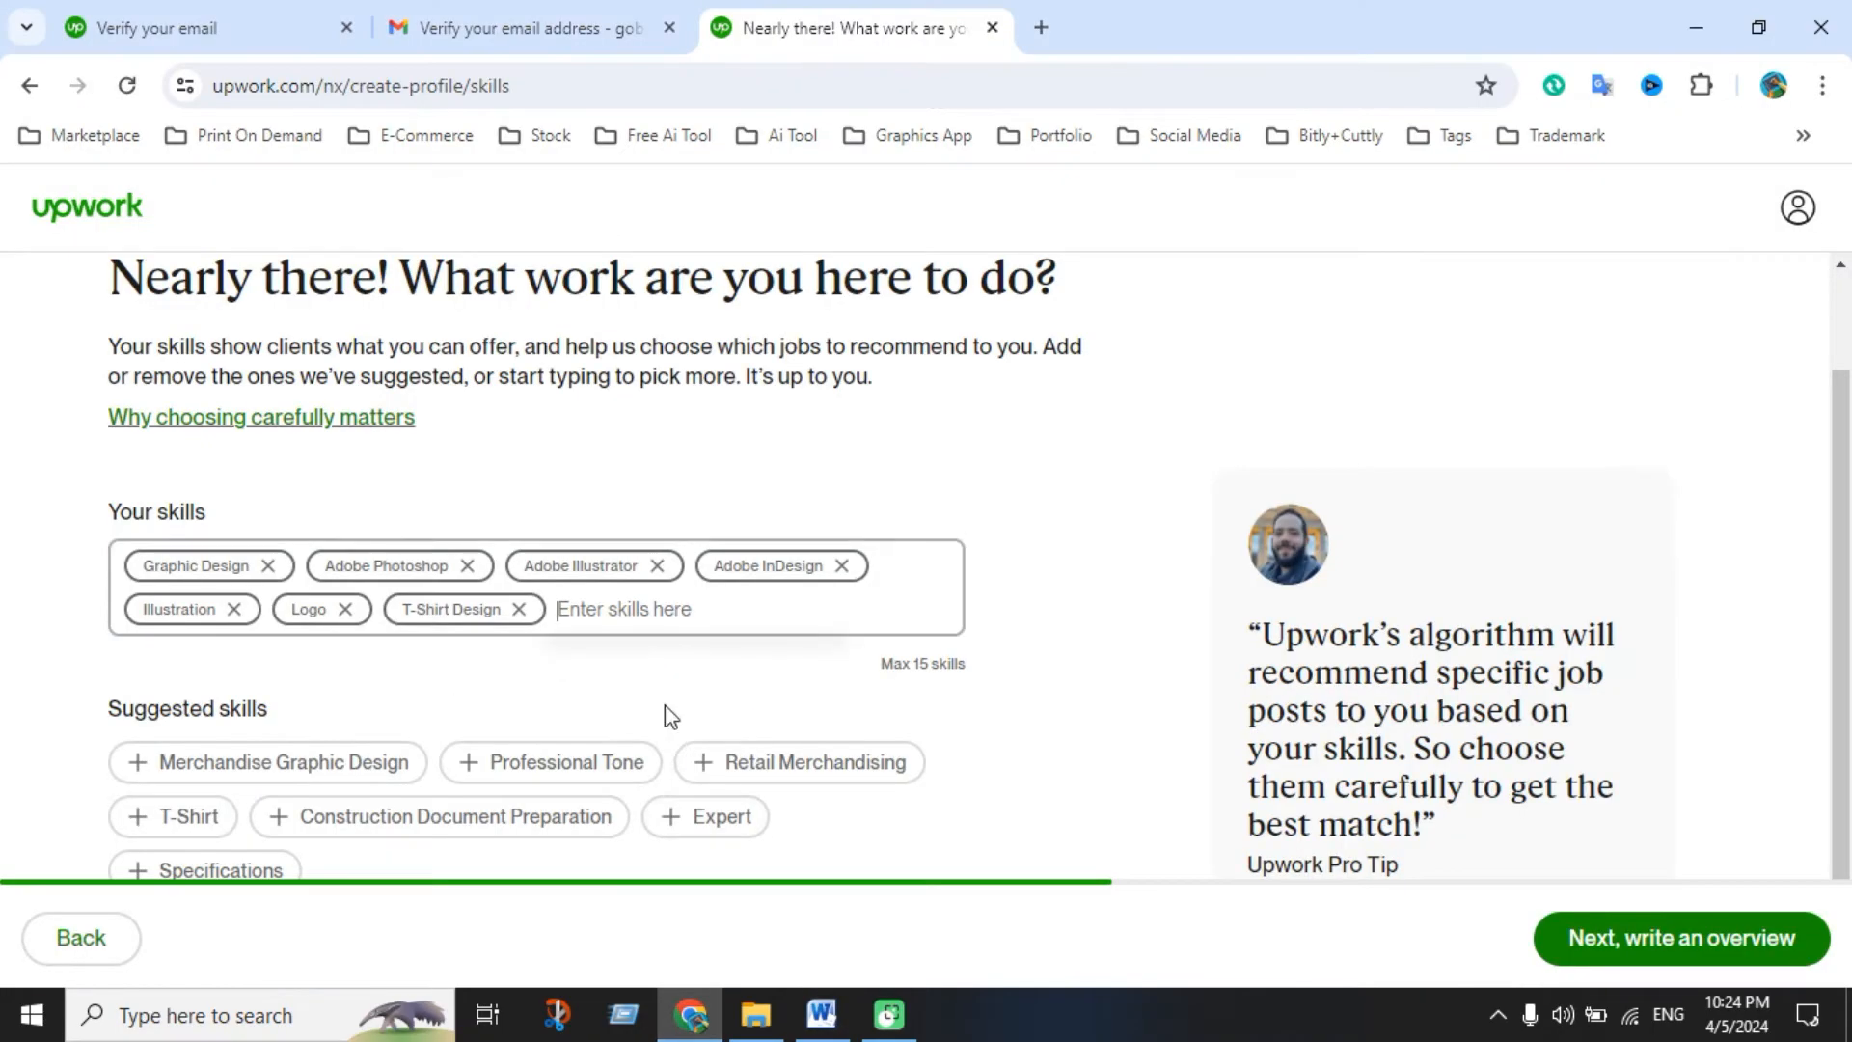
{"action": "type", "text": "Clothing & Merchandise Design"}
{"action": "left_click", "coordinate": [669, 675]}
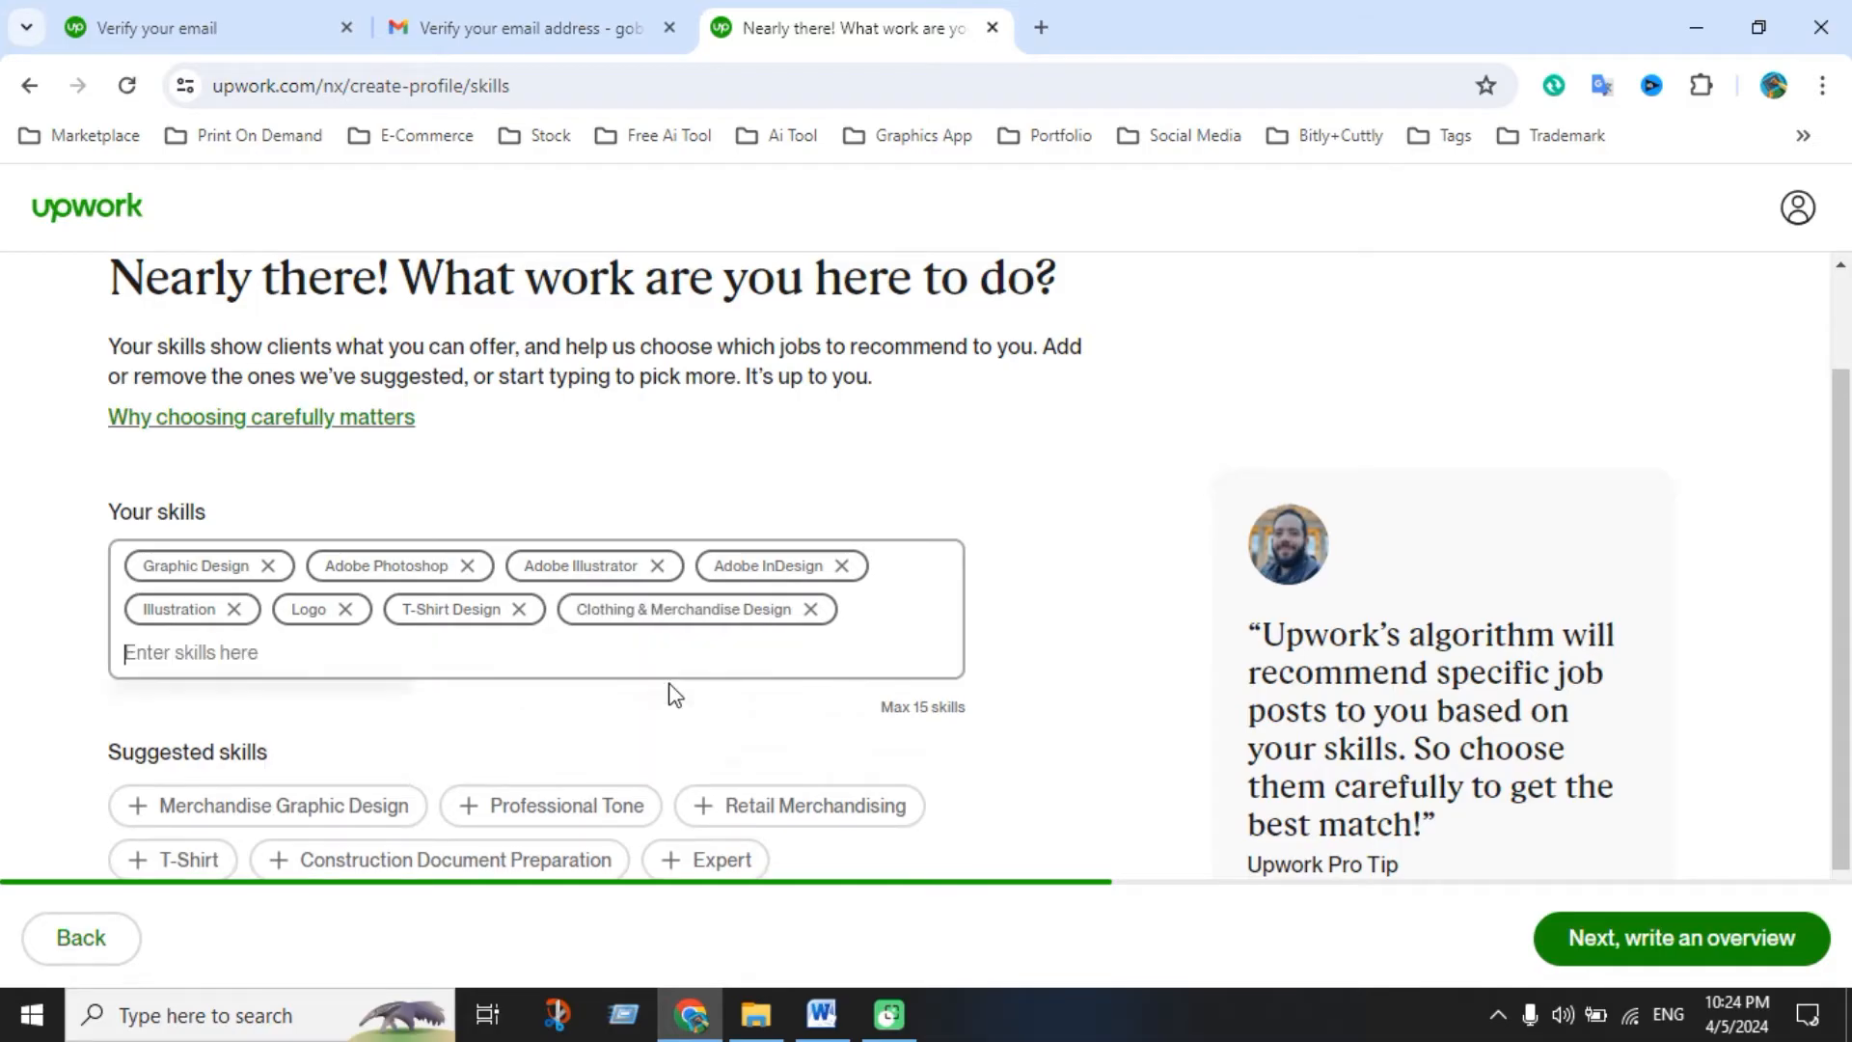
{"action": "left_click", "coordinate": [851, 1025]}
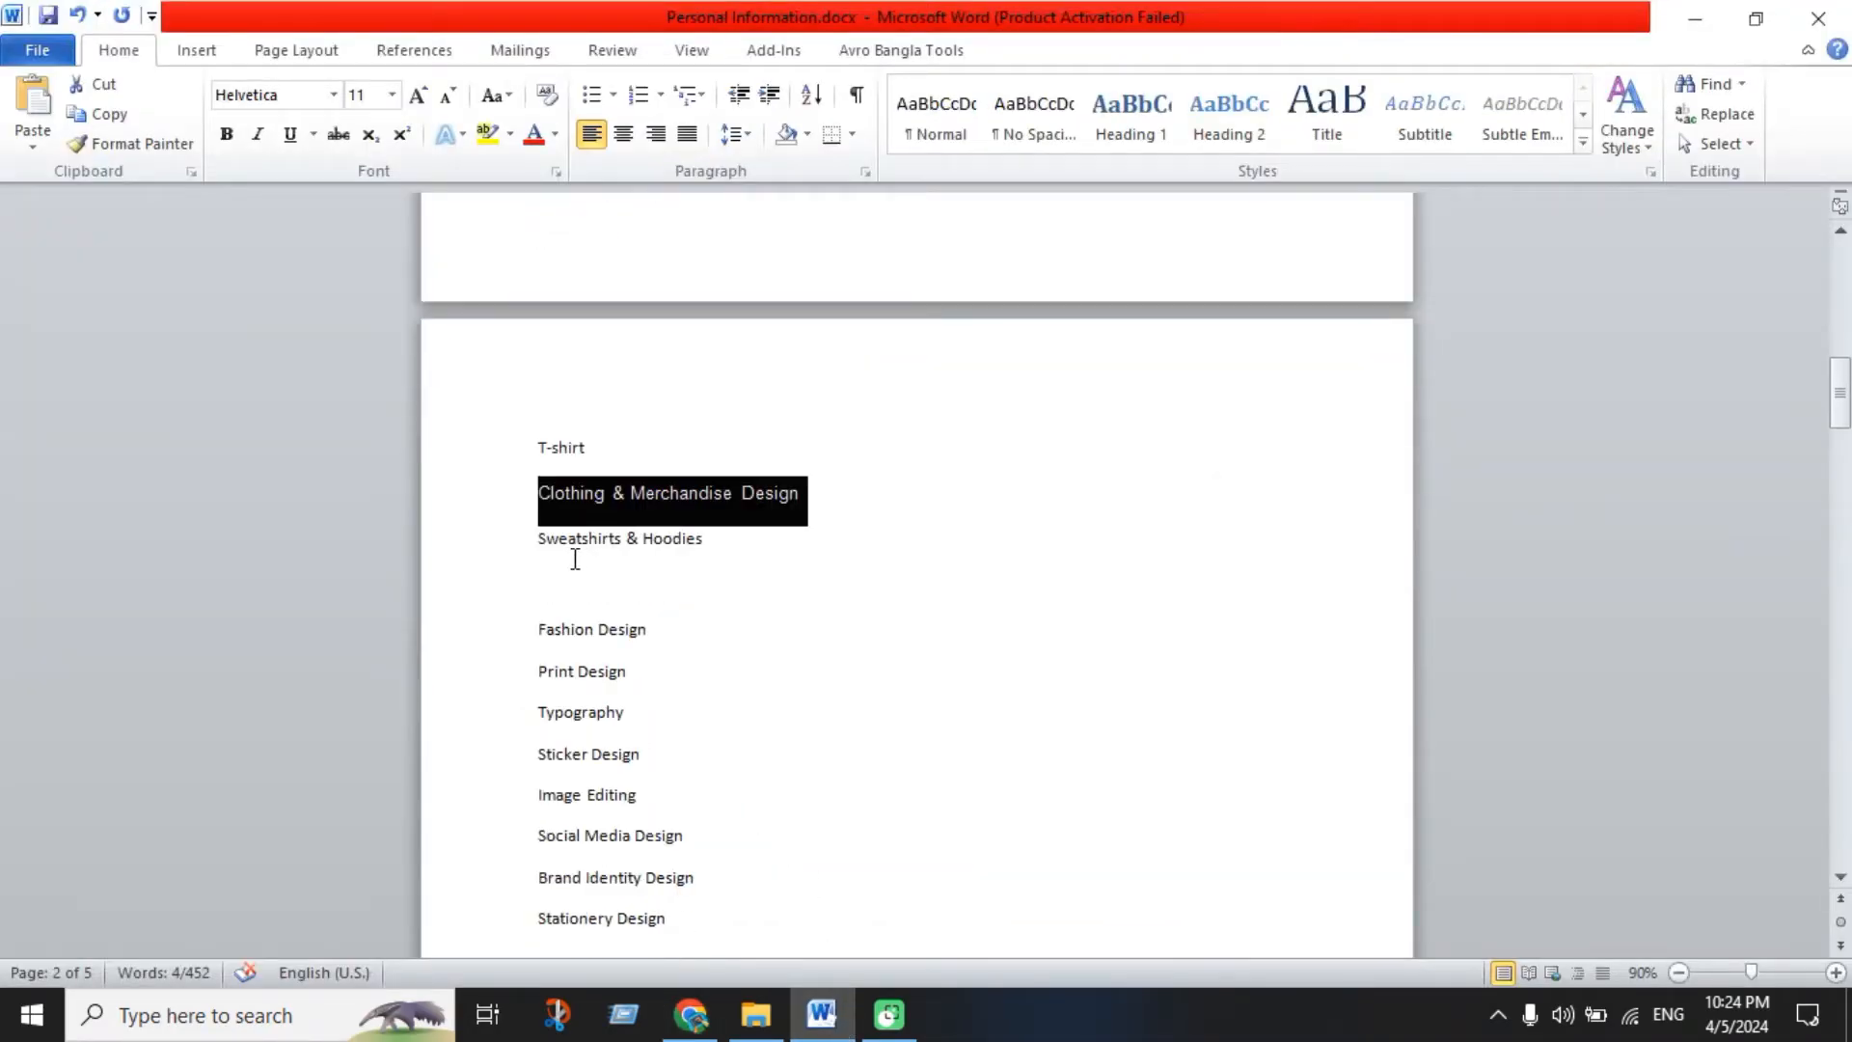
{"action": "left_click_drag", "start_coordinate": [537, 537], "coordinate": [712, 542]}
{"action": "key", "text": "ctrl+c"}
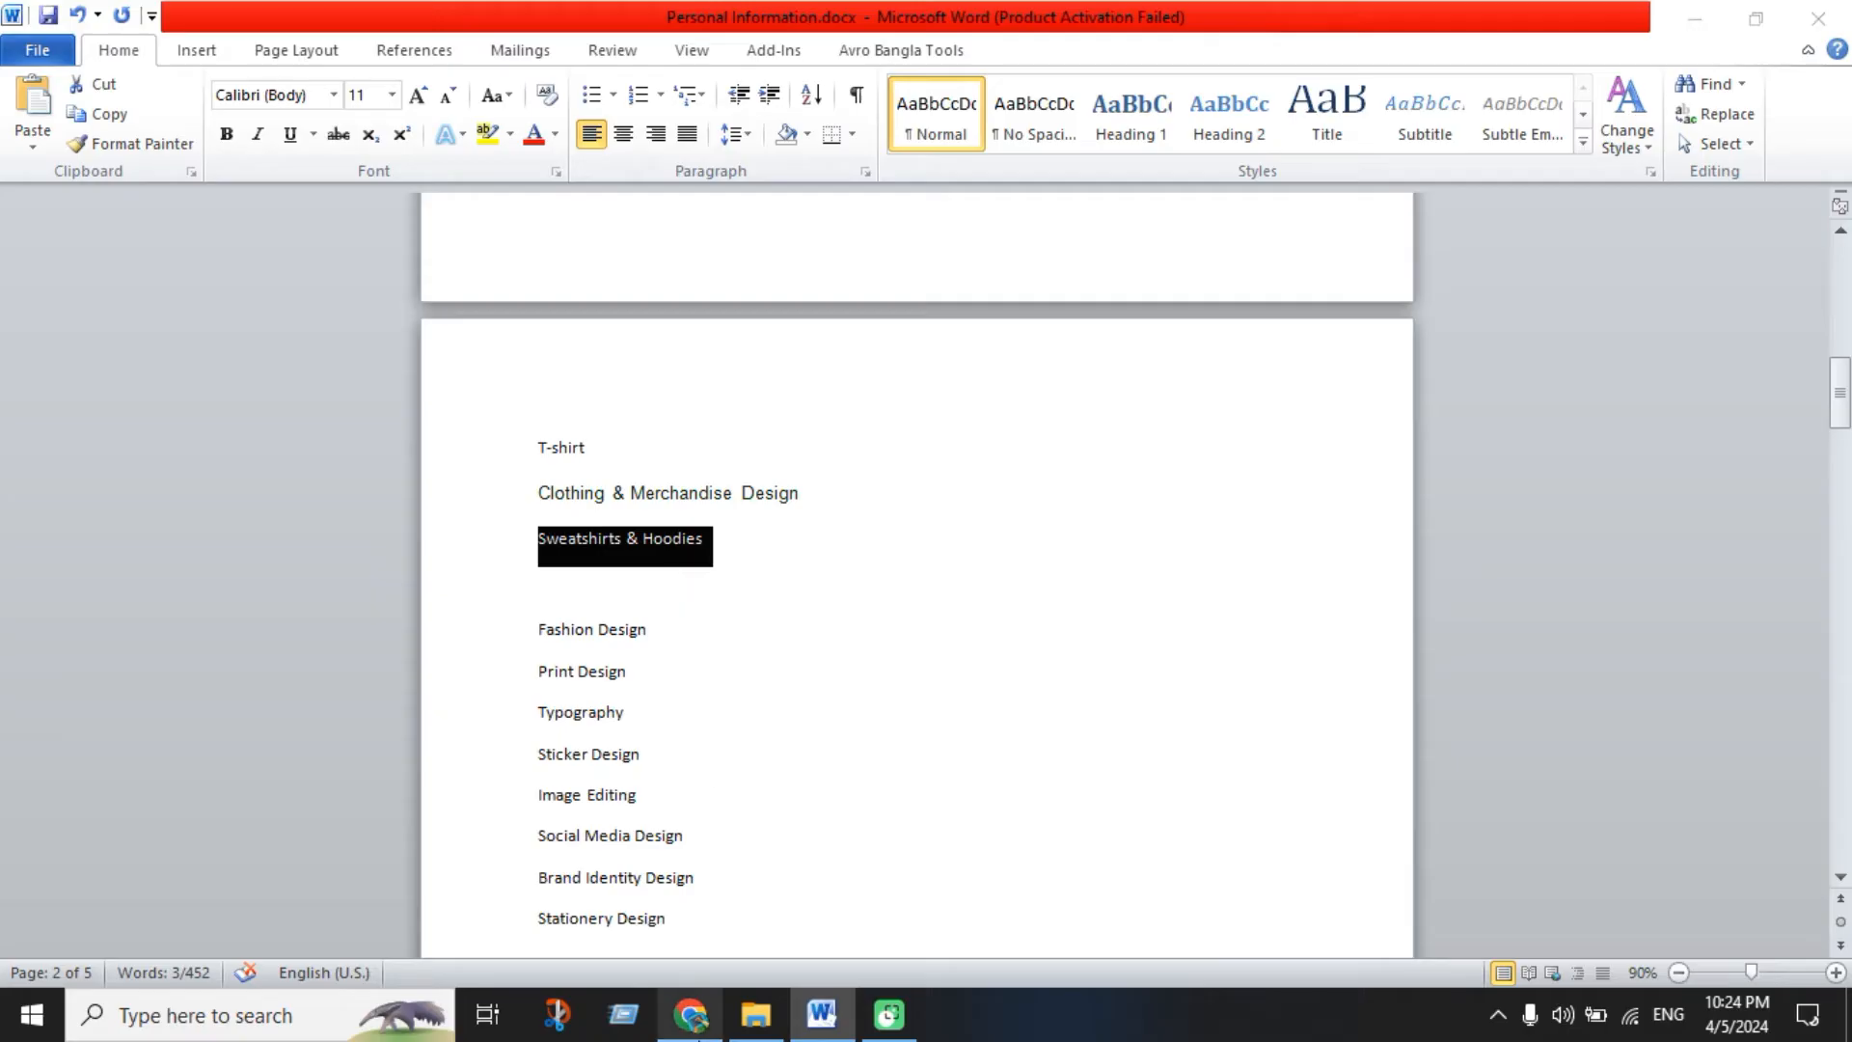
{"action": "left_click", "coordinate": [691, 1018]}
{"action": "key", "text": "ctrl+v"}
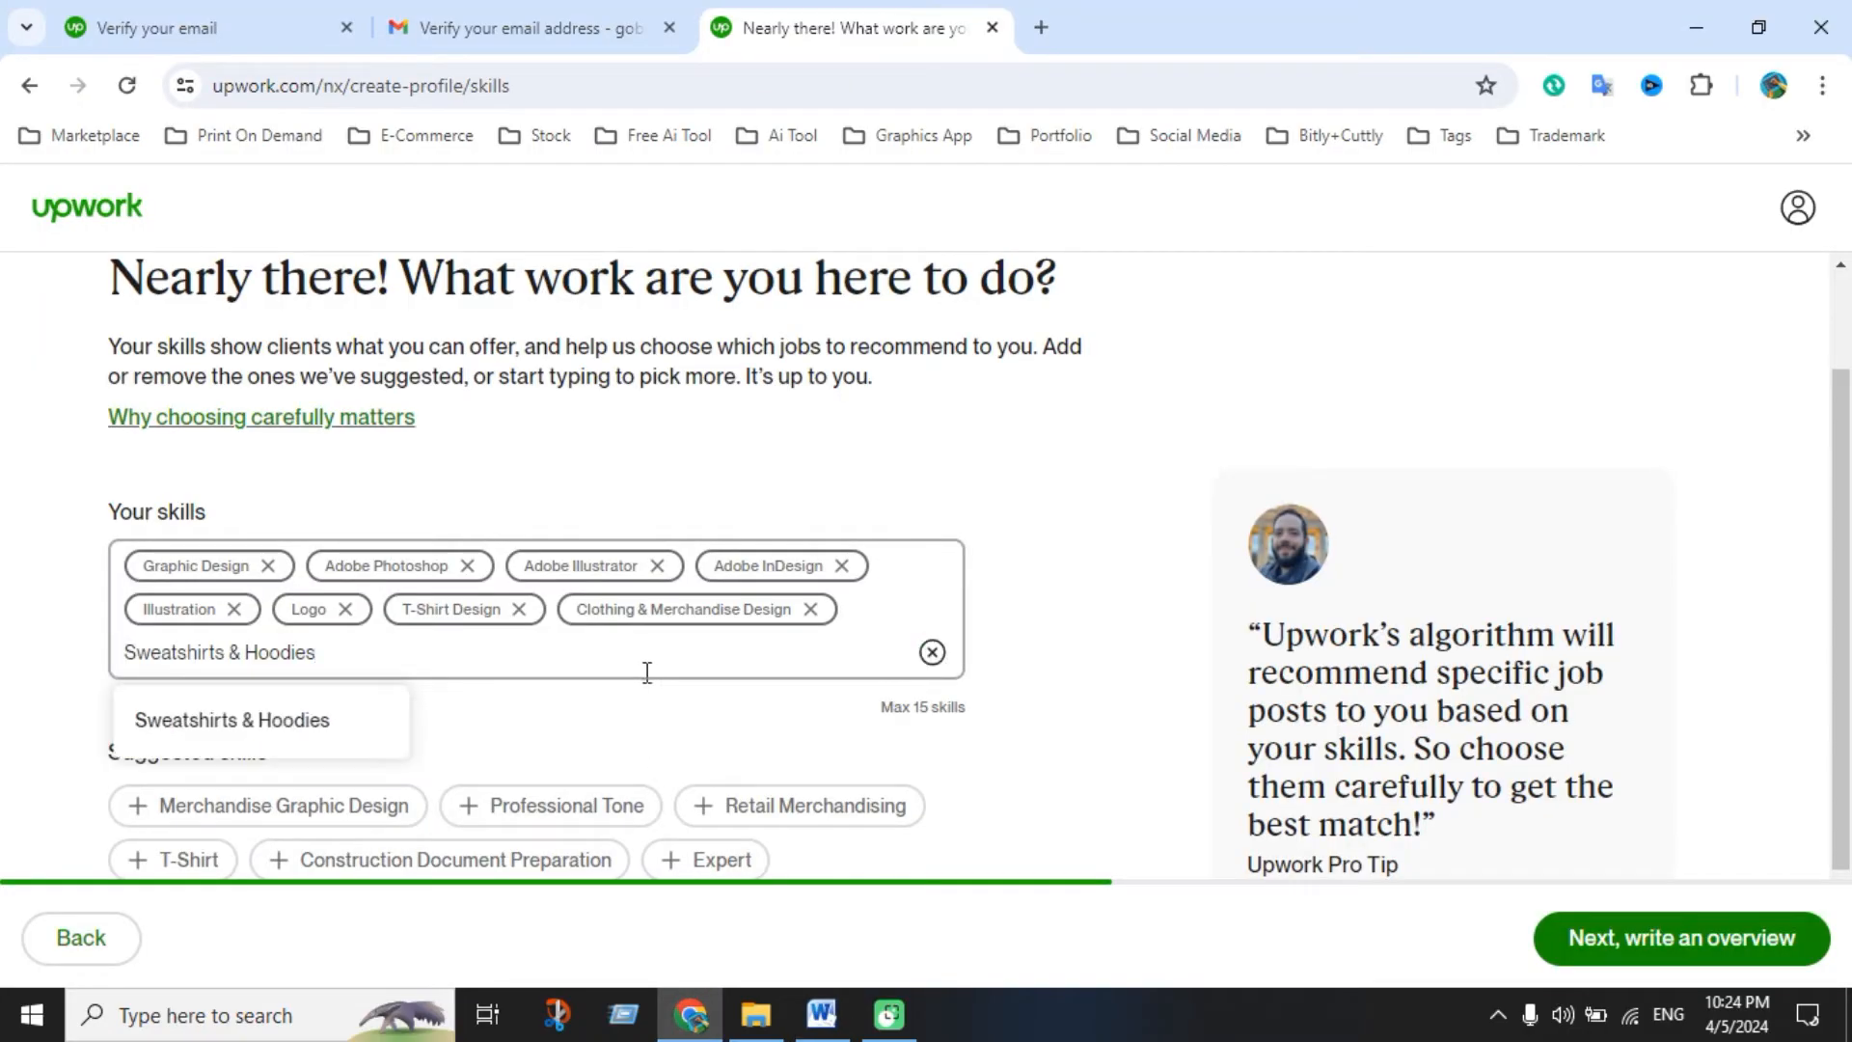
{"action": "key", "text": "Return"}
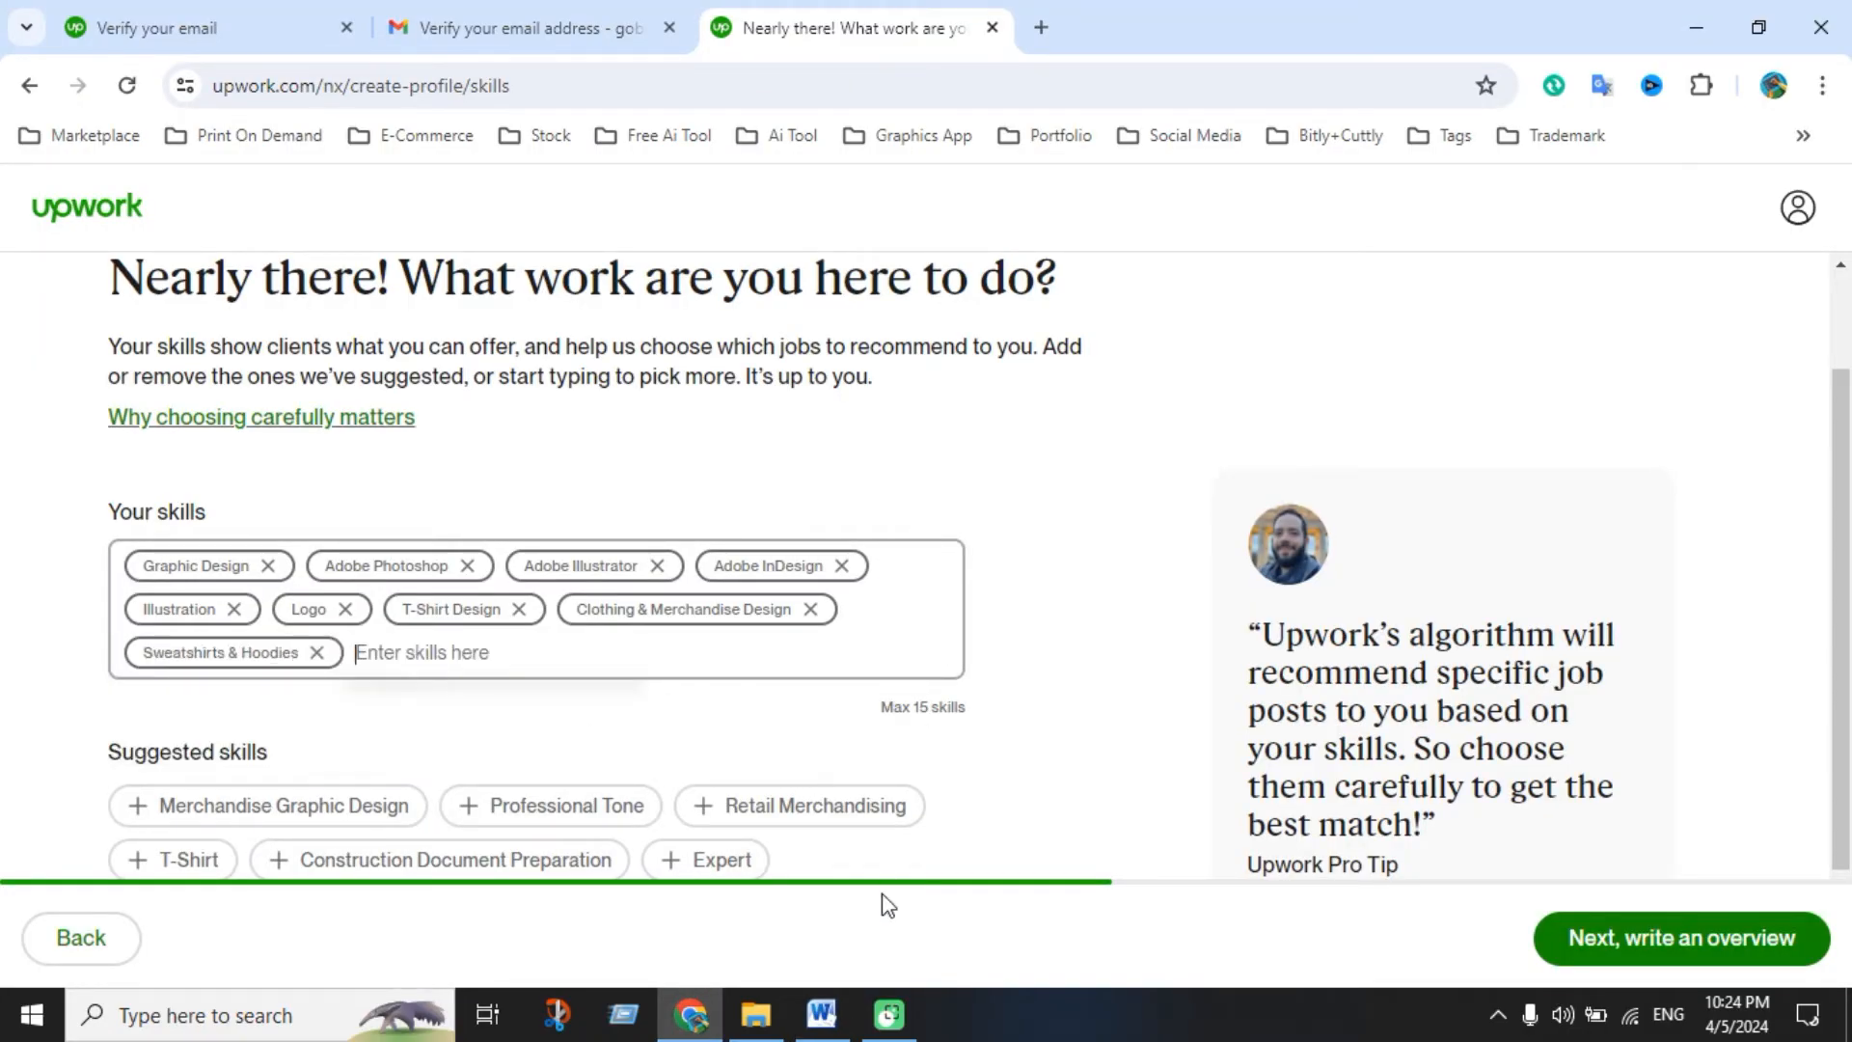
Add Fashion Design and Typography as skills
{"action": "left_click", "coordinate": [821, 1014]}
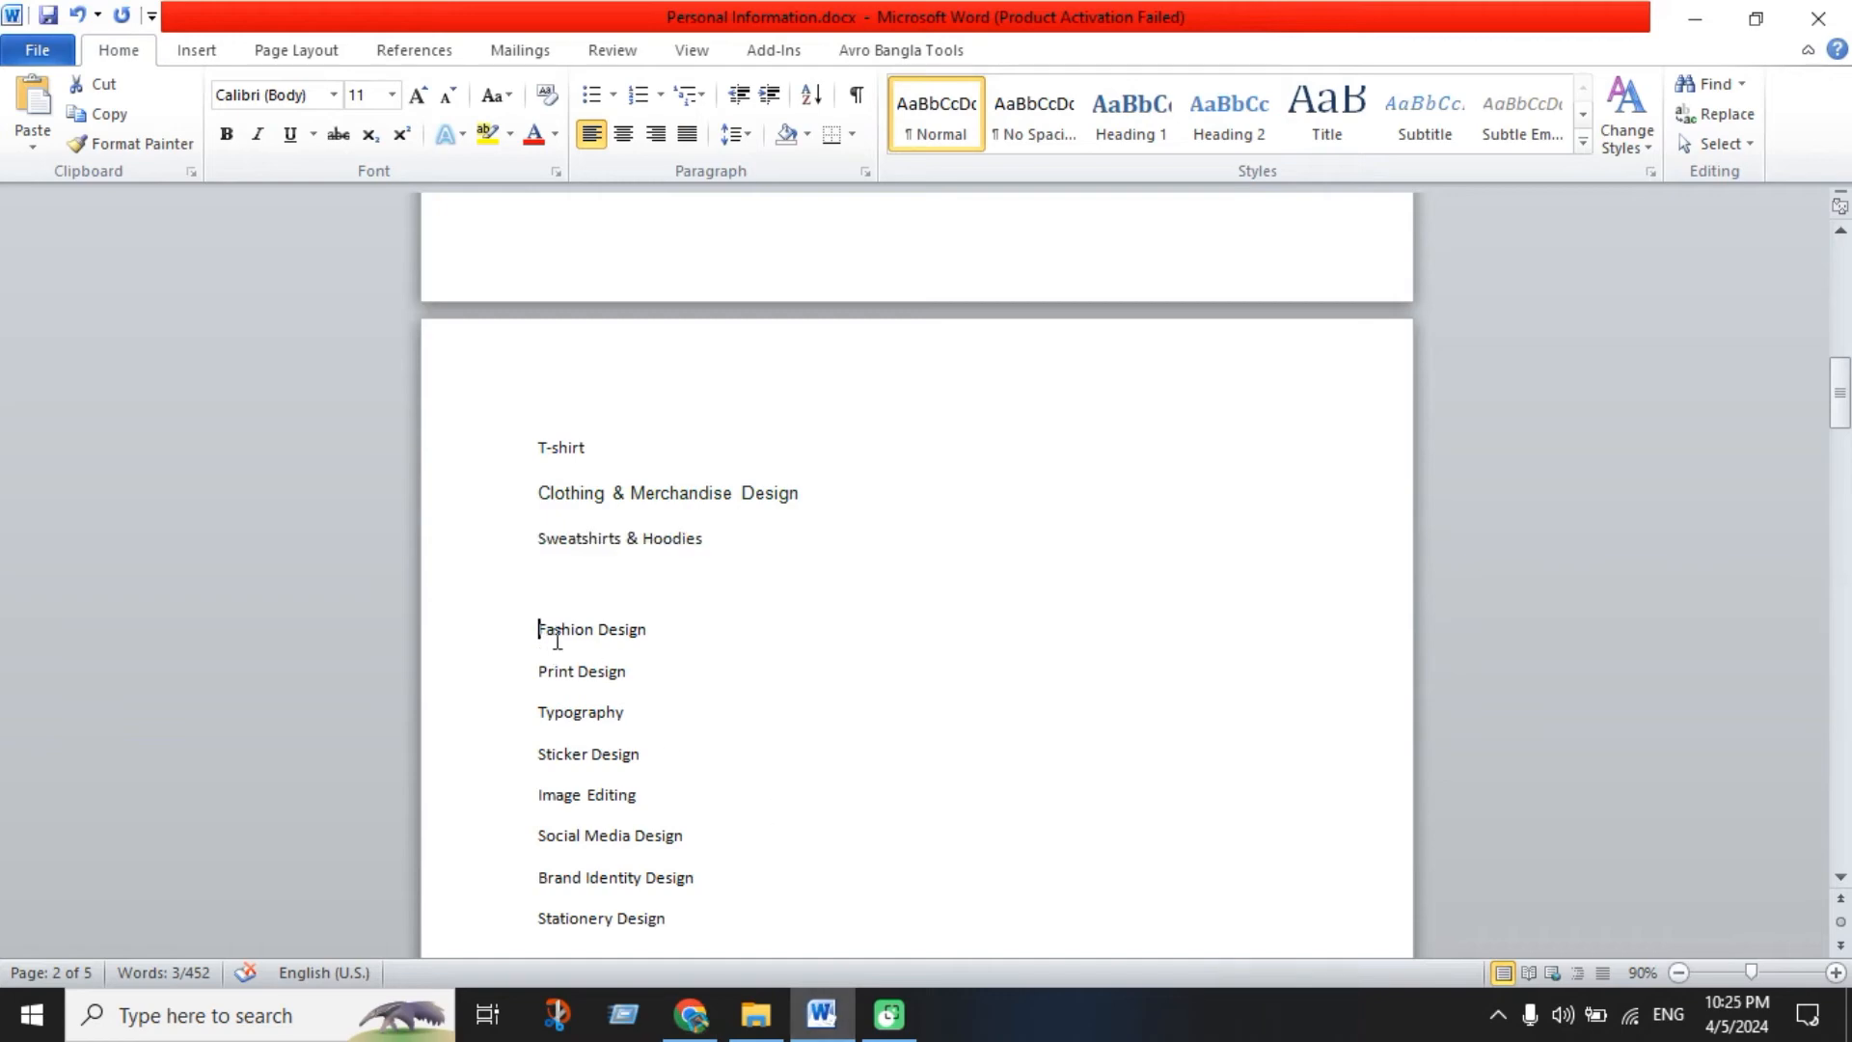
{"action": "left_click_drag", "start_coordinate": [538, 632], "coordinate": [657, 632]}
{"action": "key", "text": "ctrl+c"}
{"action": "left_click", "coordinate": [690, 1017]}
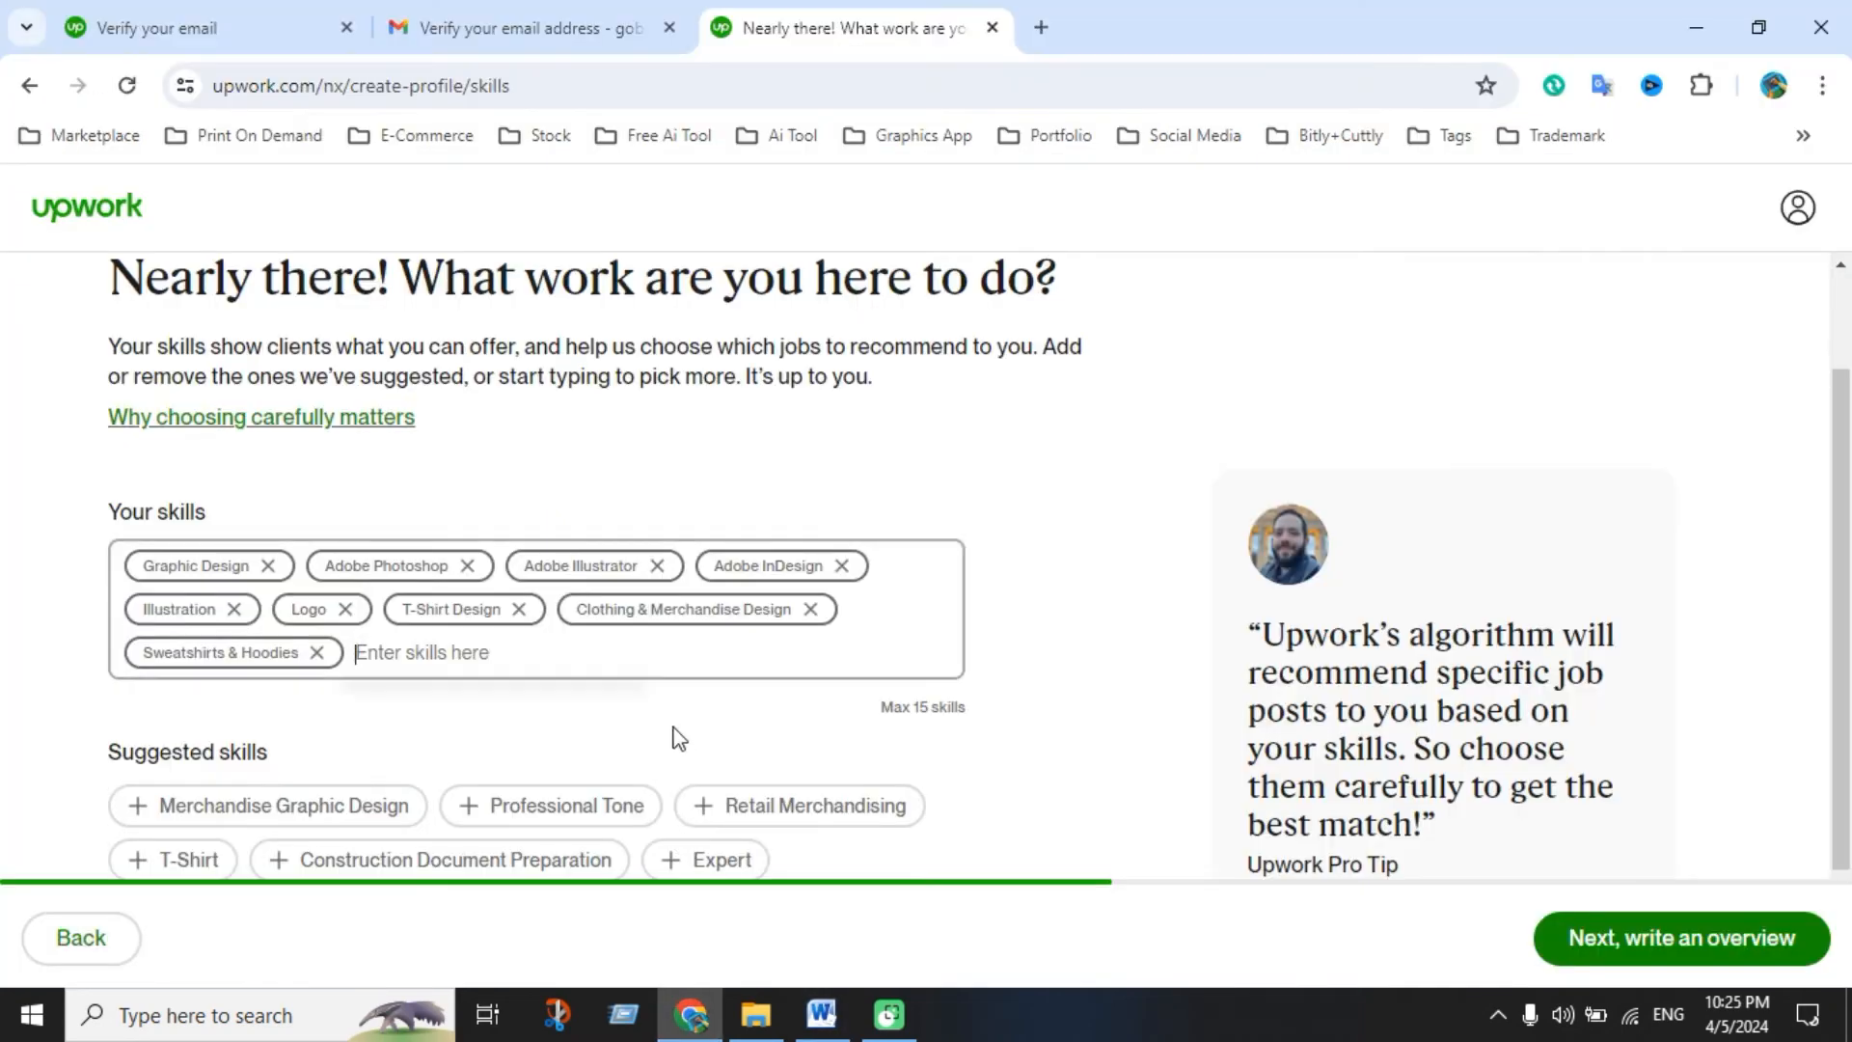
{"action": "key", "text": "ctrl+v"}
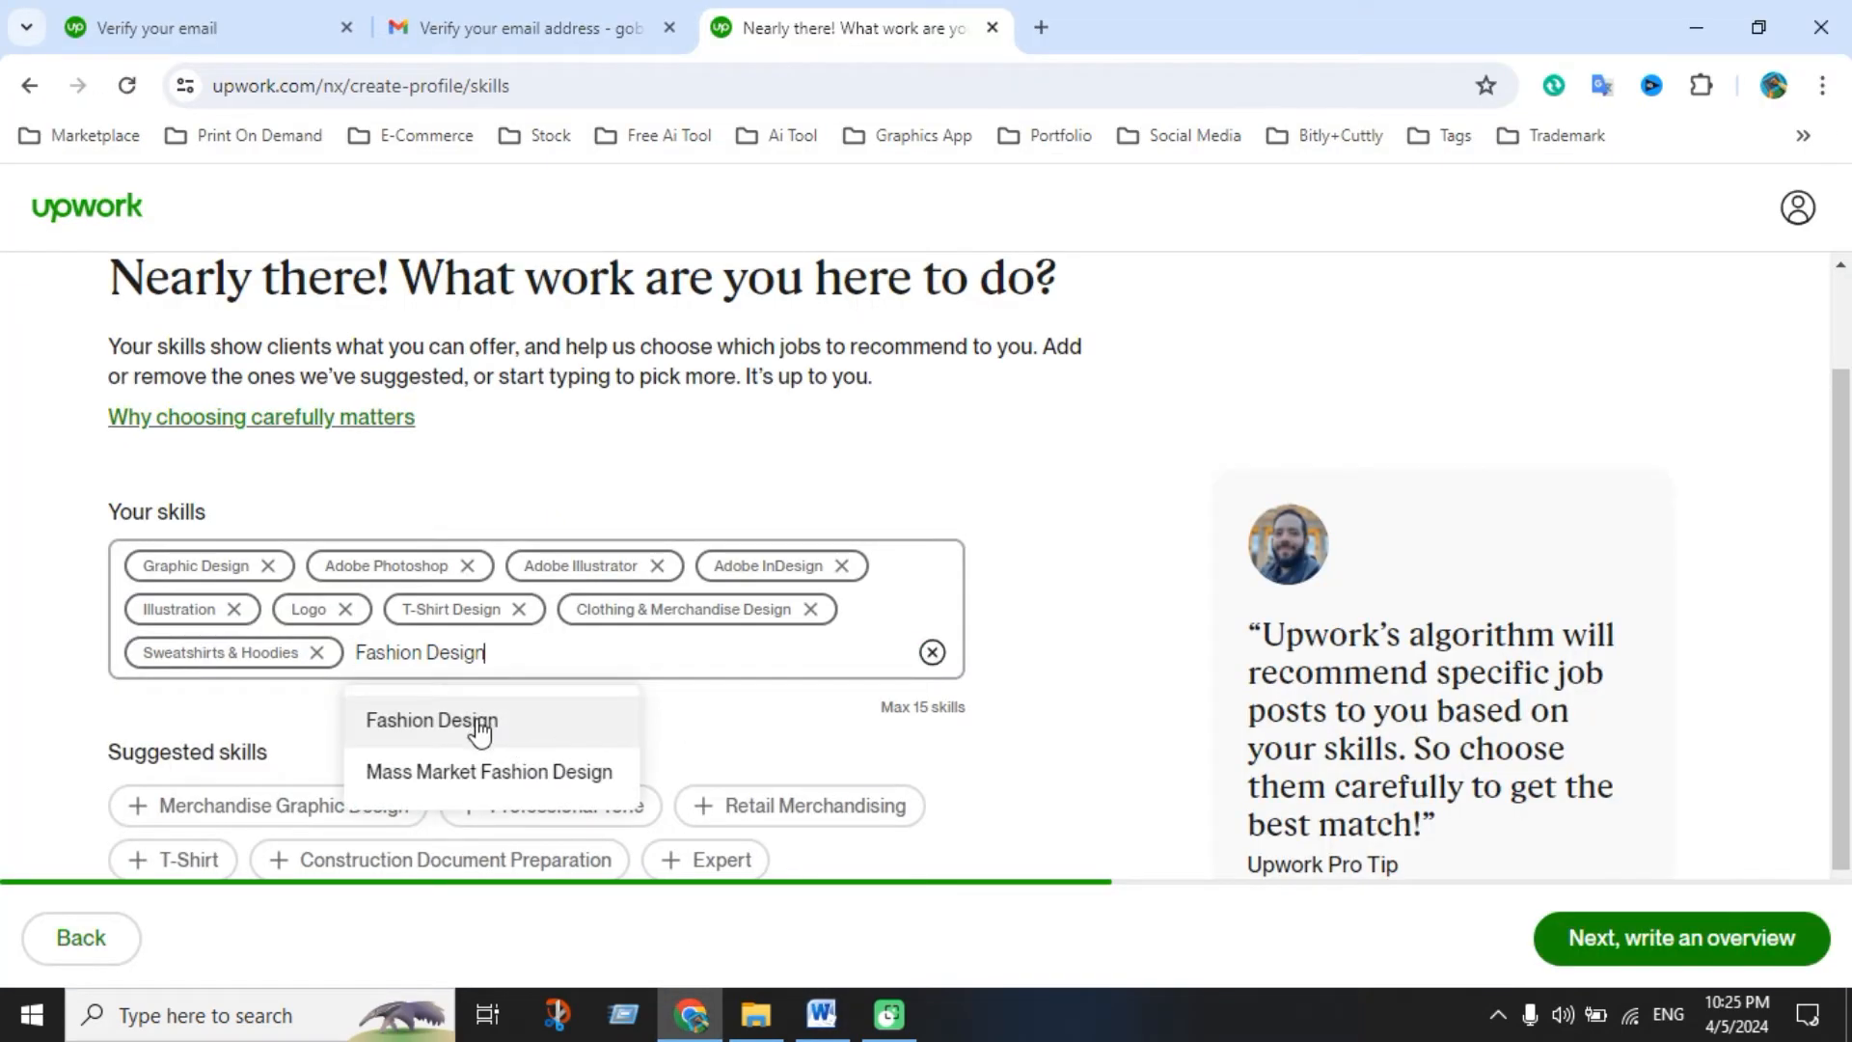
{"action": "left_click", "coordinate": [480, 730]}
{"action": "key", "text": "alt+Tab"}
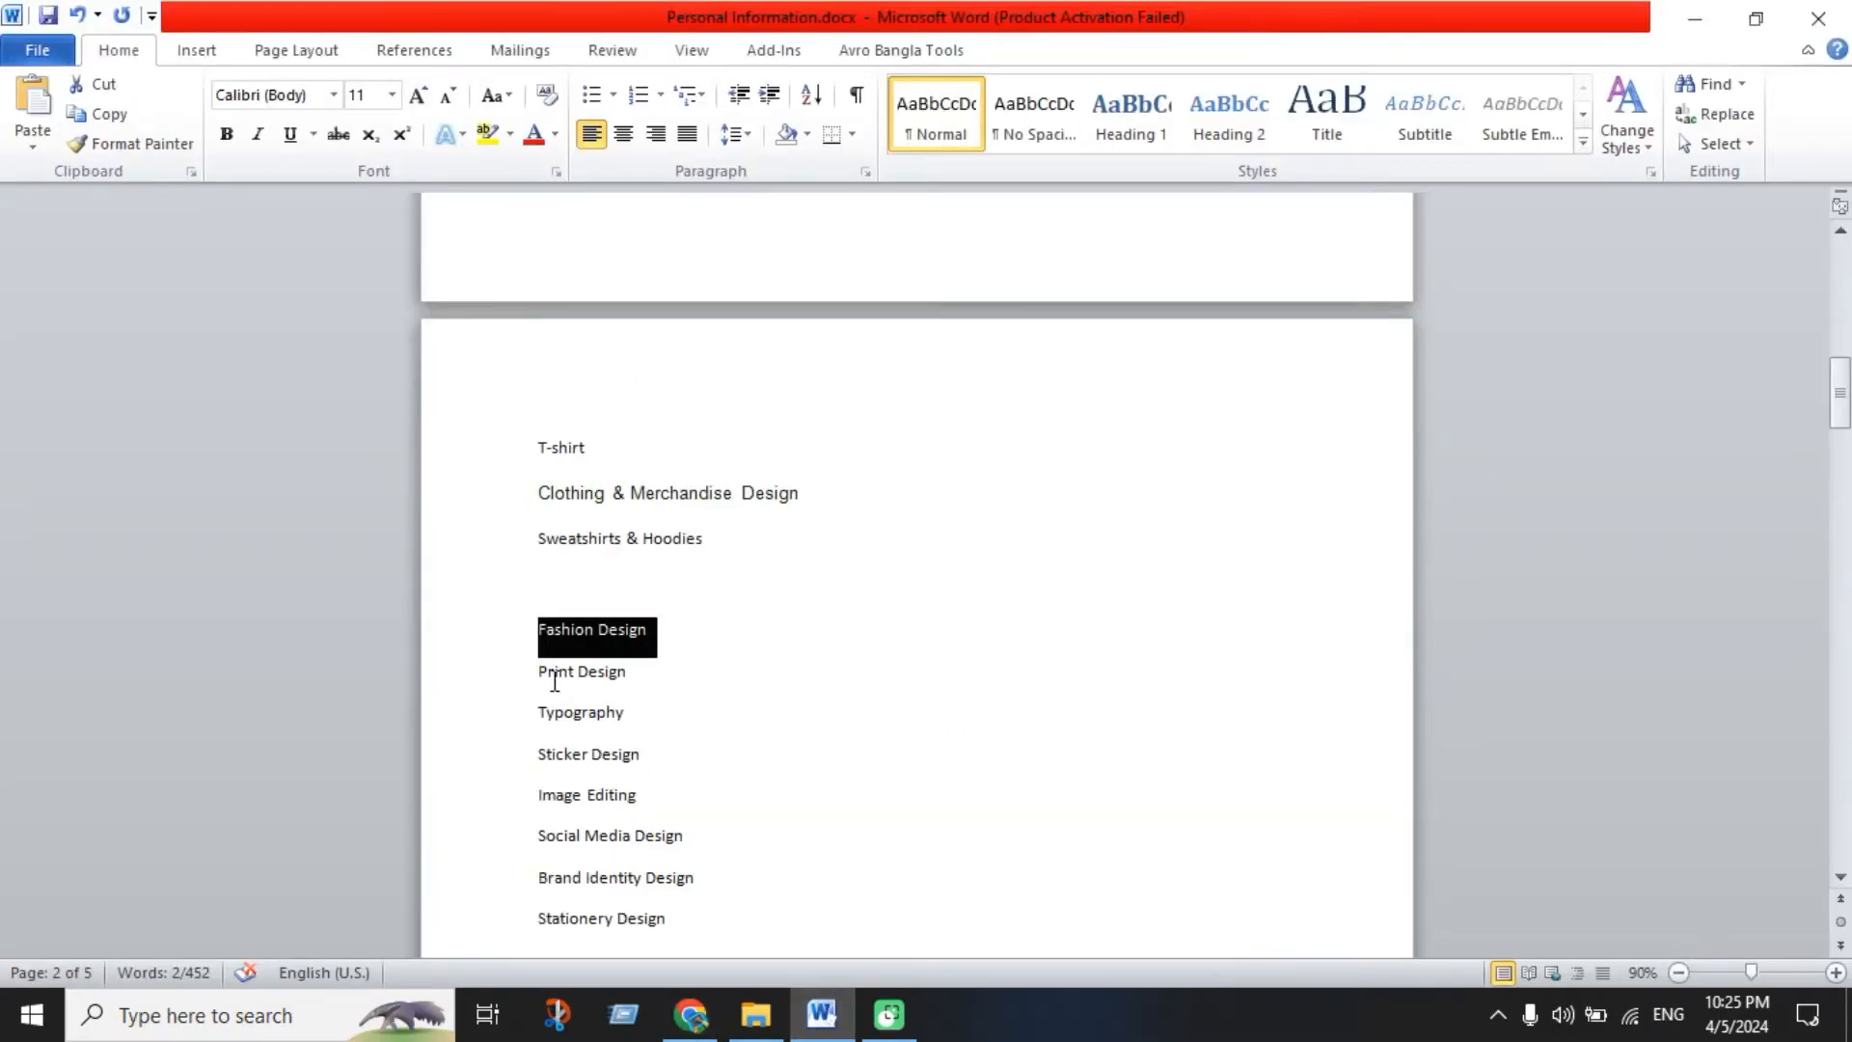
{"action": "left_click_drag", "start_coordinate": [533, 715], "coordinate": [645, 715]}
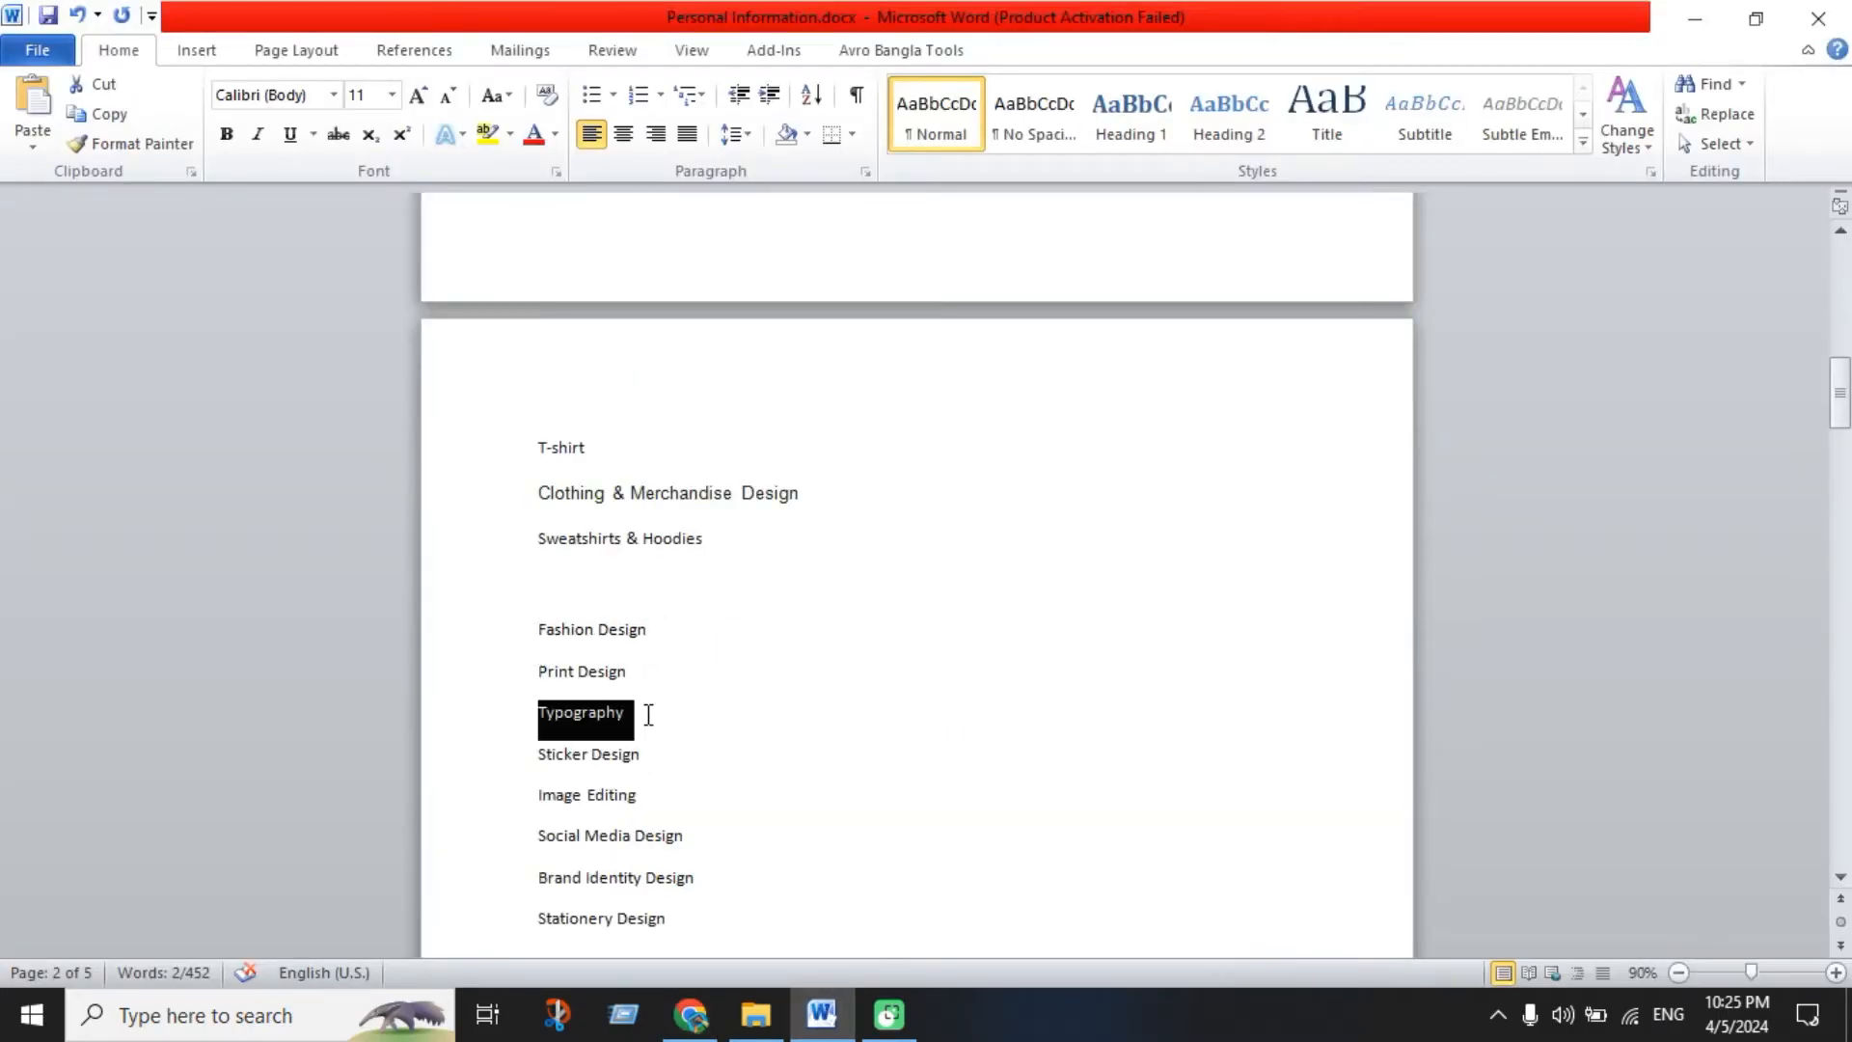
{"action": "left_click", "coordinate": [710, 1005]}
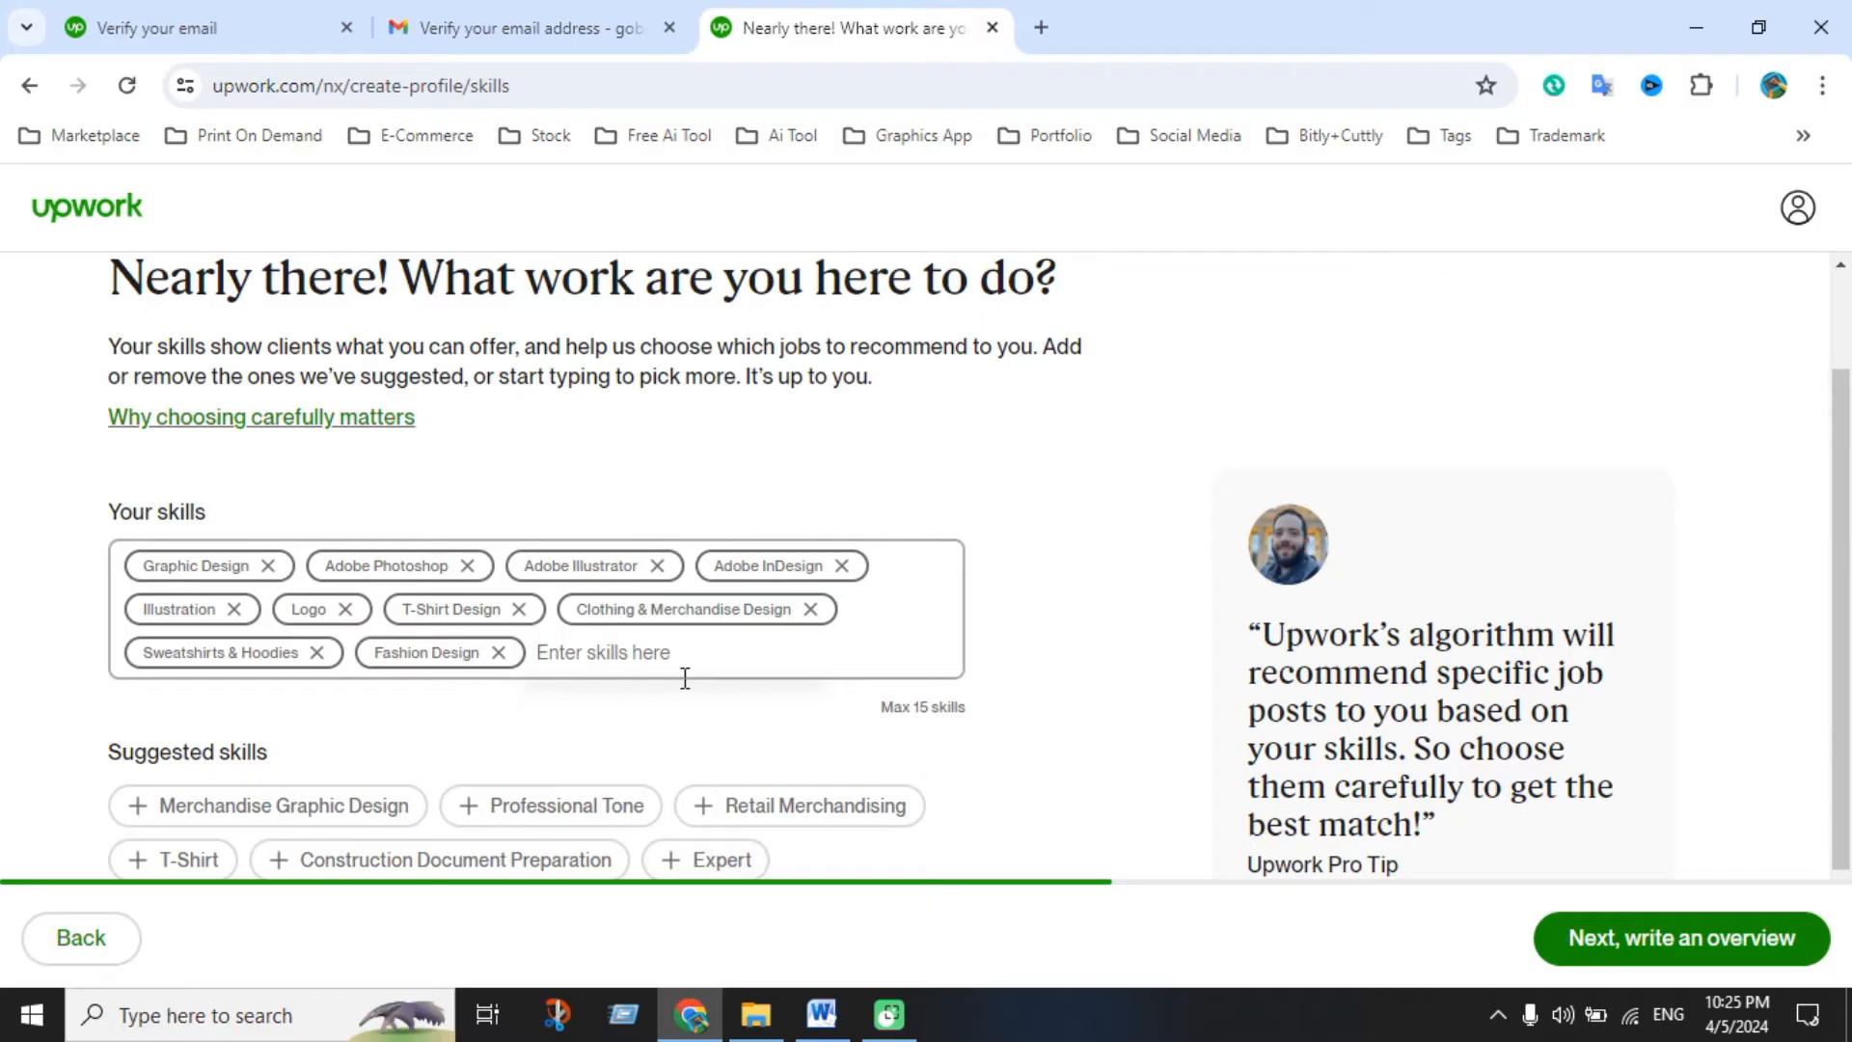
{"action": "type", "text": "Typography"}
{"action": "left_click", "coordinate": [633, 722]}
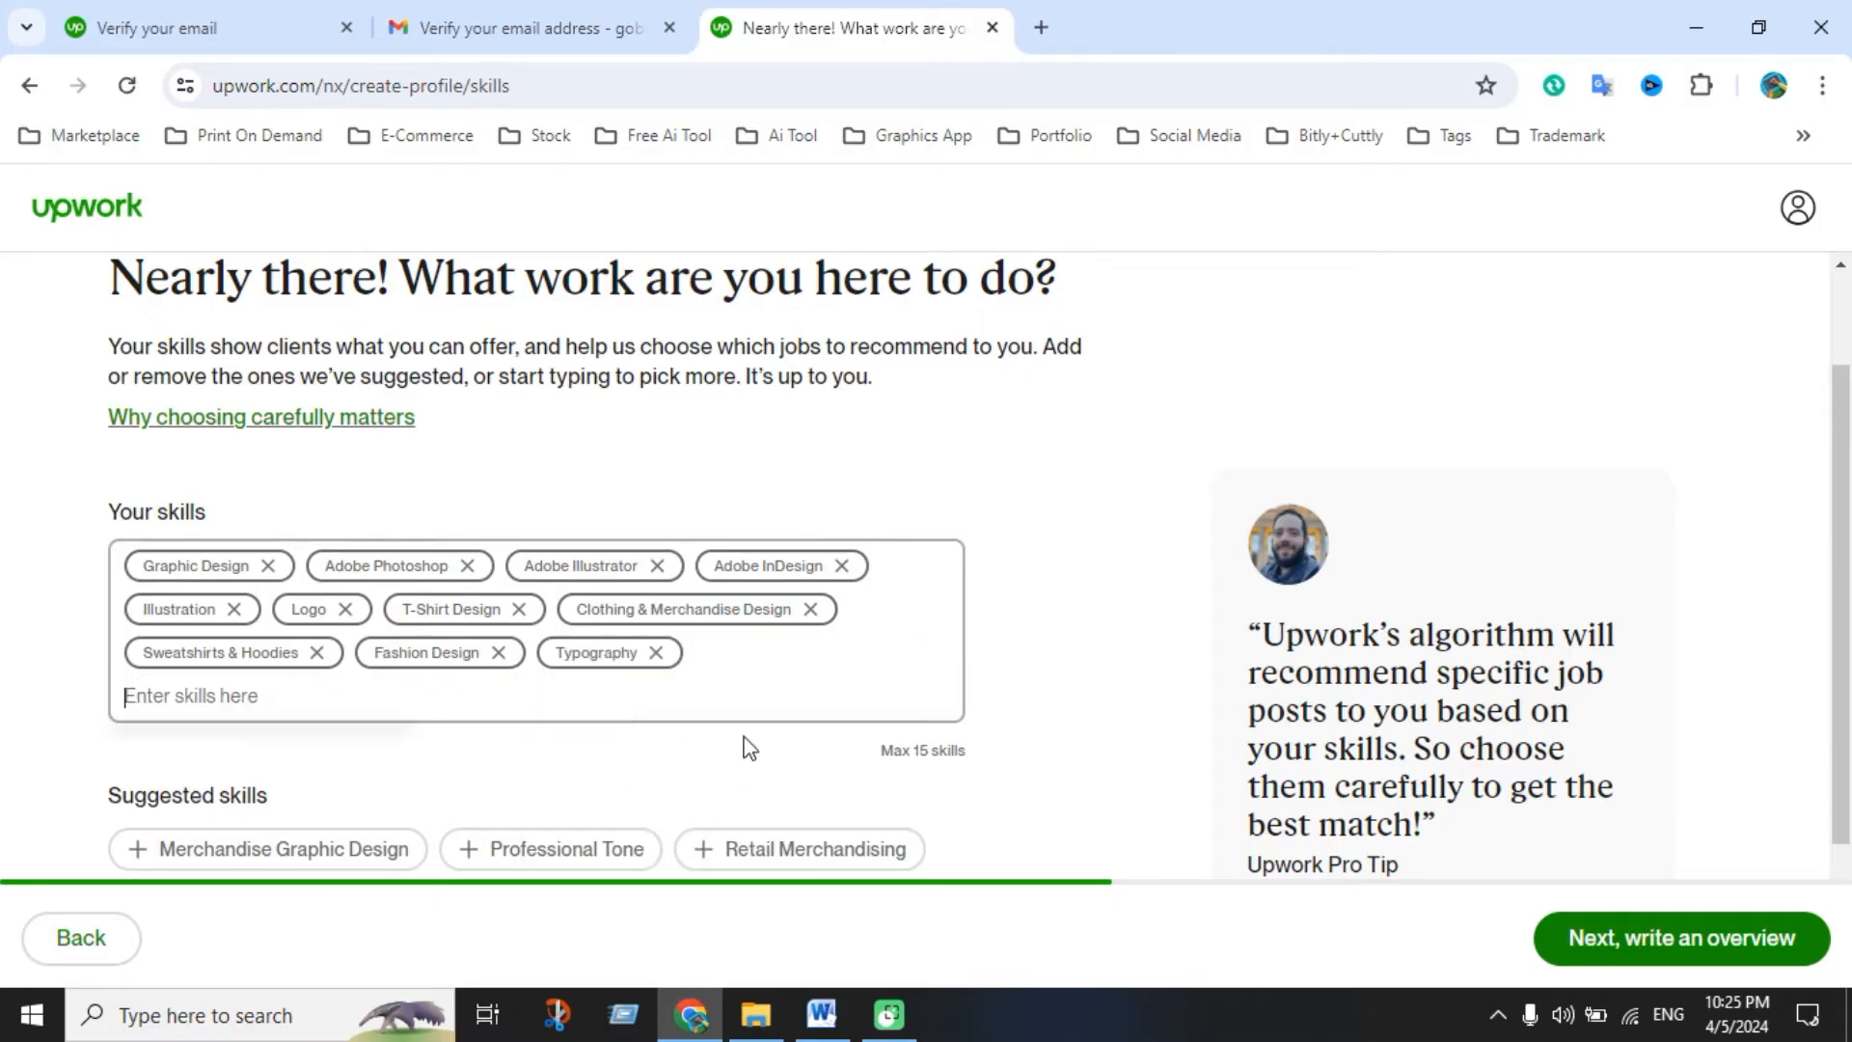
Add Print Design as a skill, bringing the list to twelve
{"action": "left_click", "coordinate": [821, 1014]}
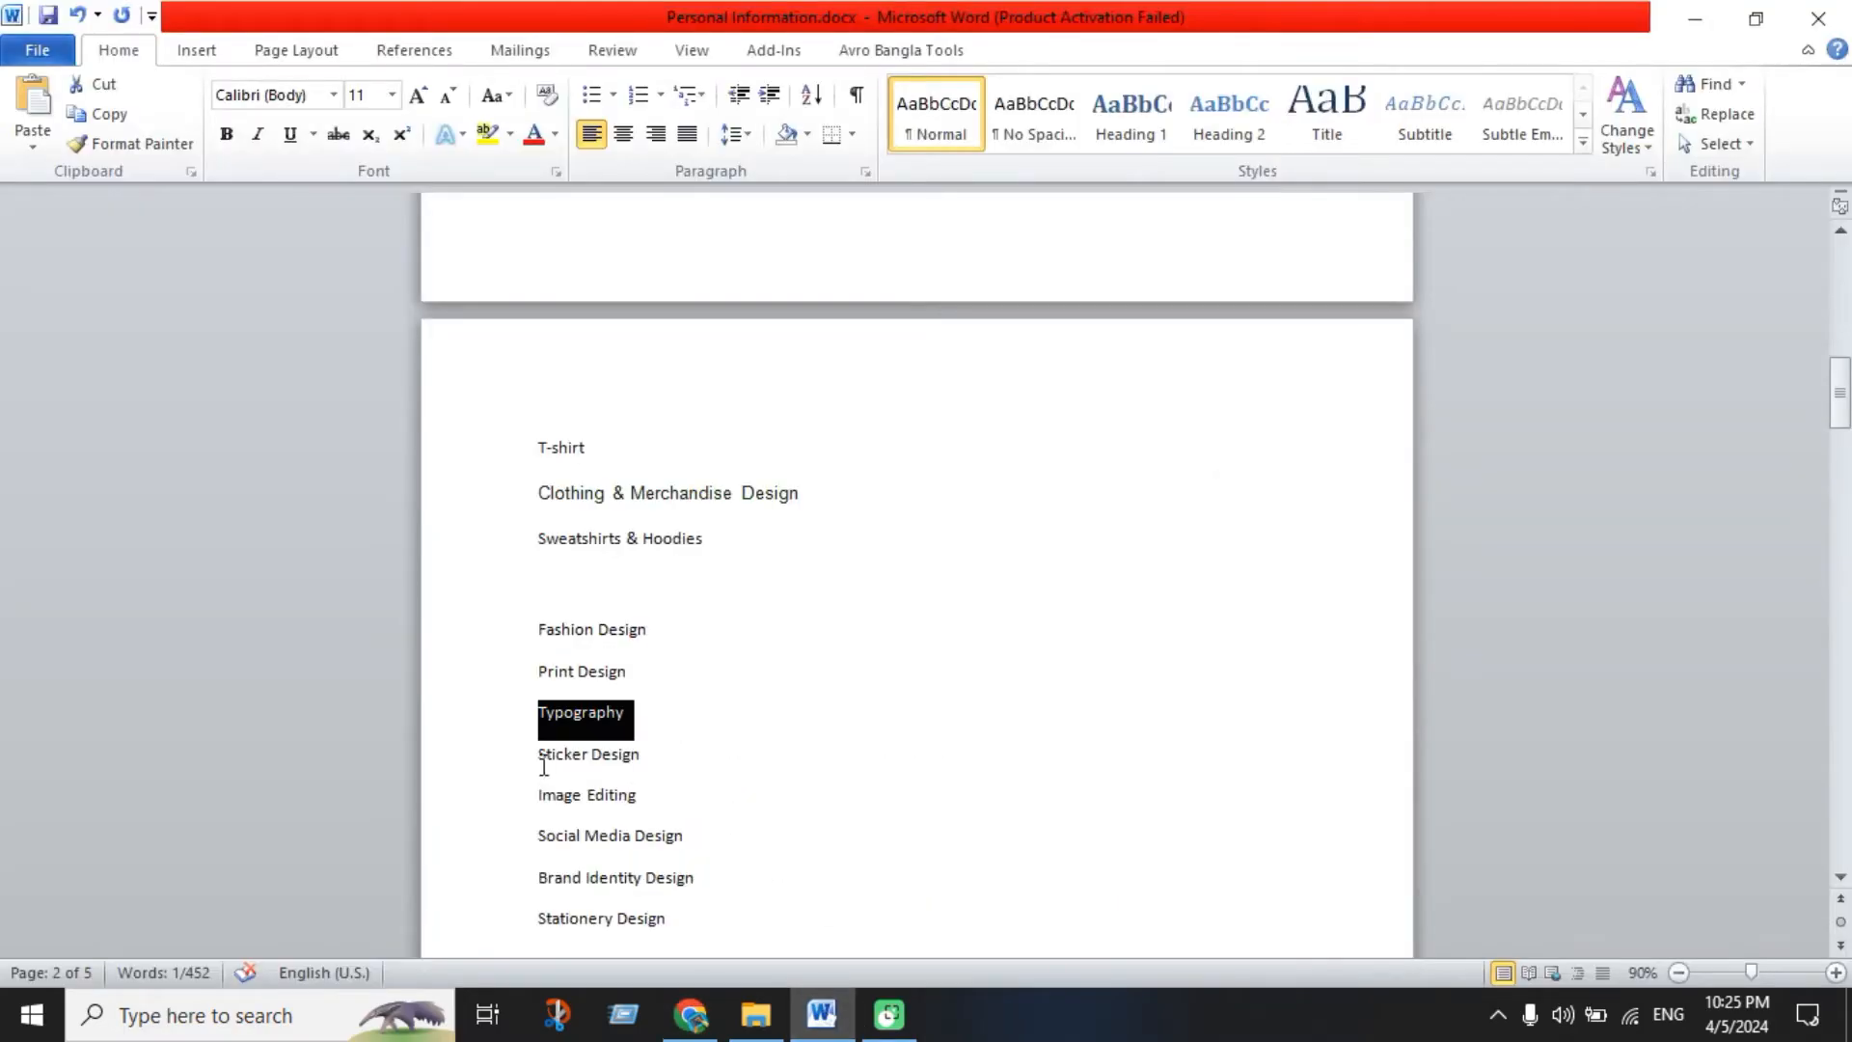
{"action": "left_click_drag", "start_coordinate": [541, 683], "coordinate": [611, 671]}
{"action": "key", "text": "ctrl+c"}
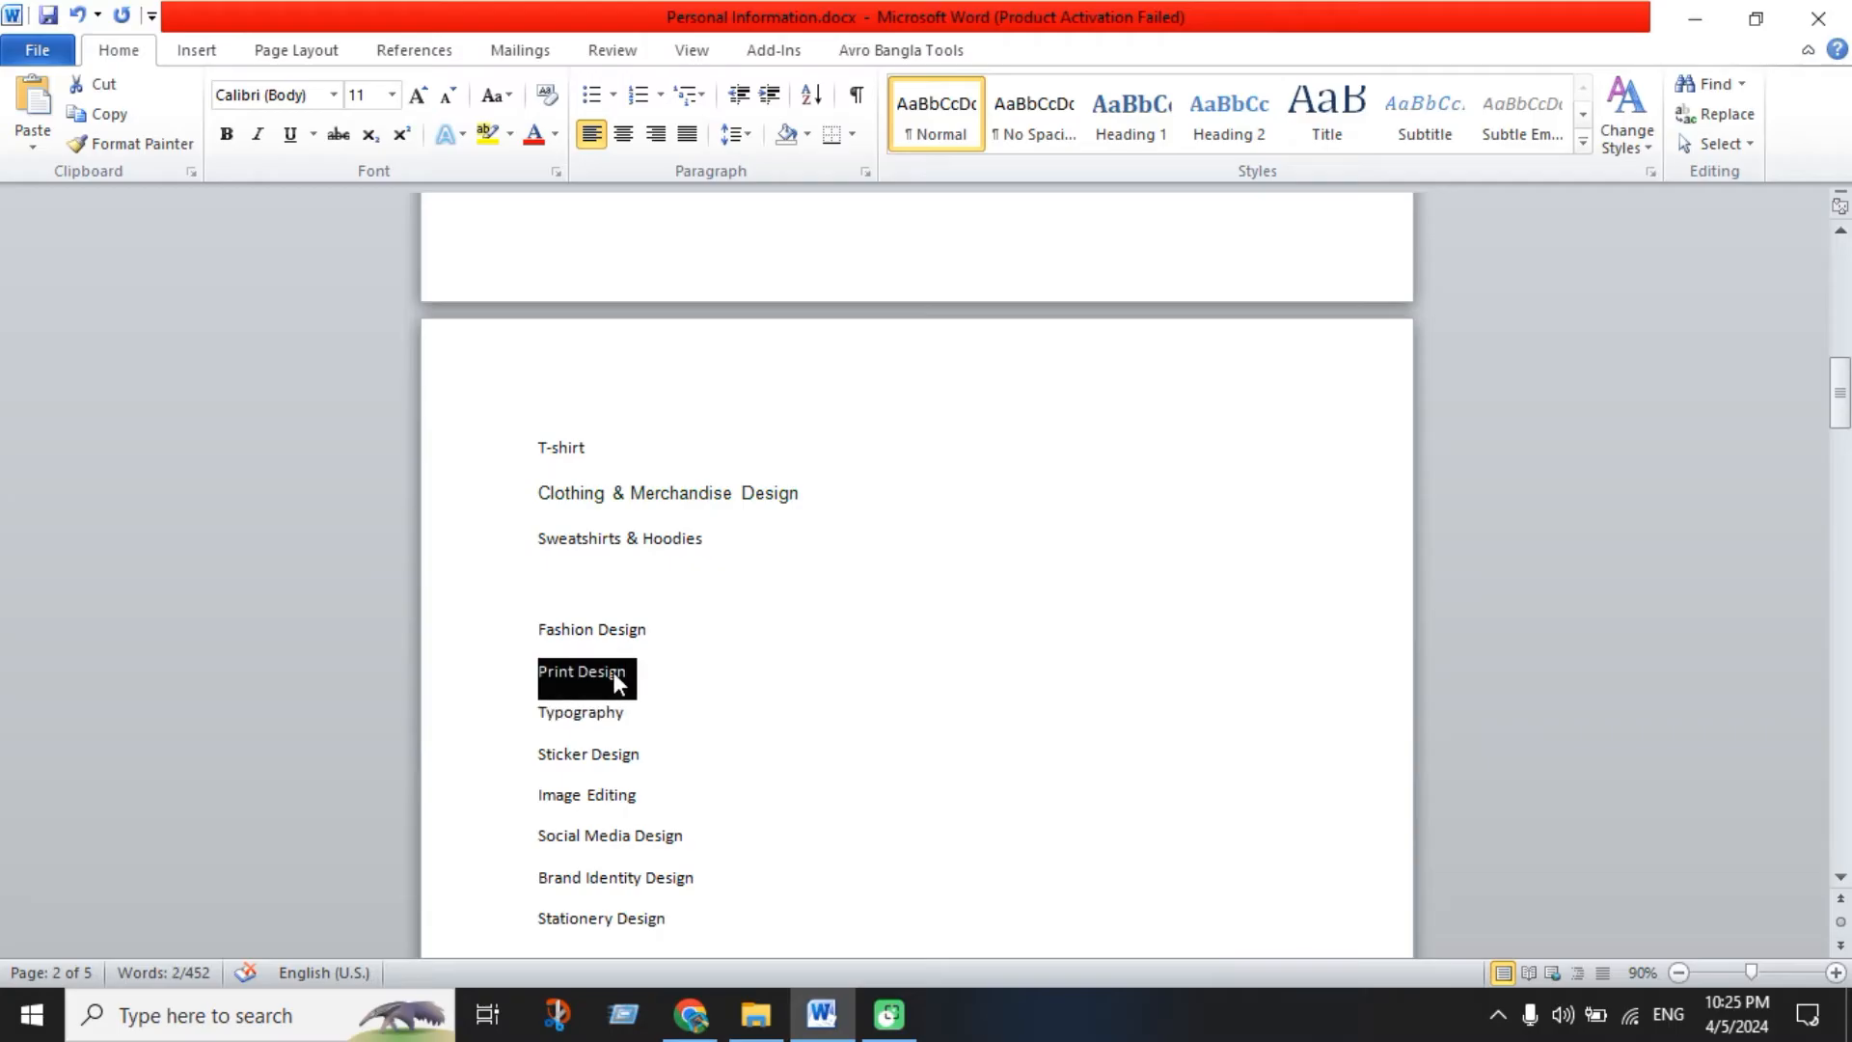
{"action": "left_click", "coordinate": [688, 1030]}
{"action": "left_click", "coordinate": [691, 716]}
{"action": "key", "text": "ctrl+v"}
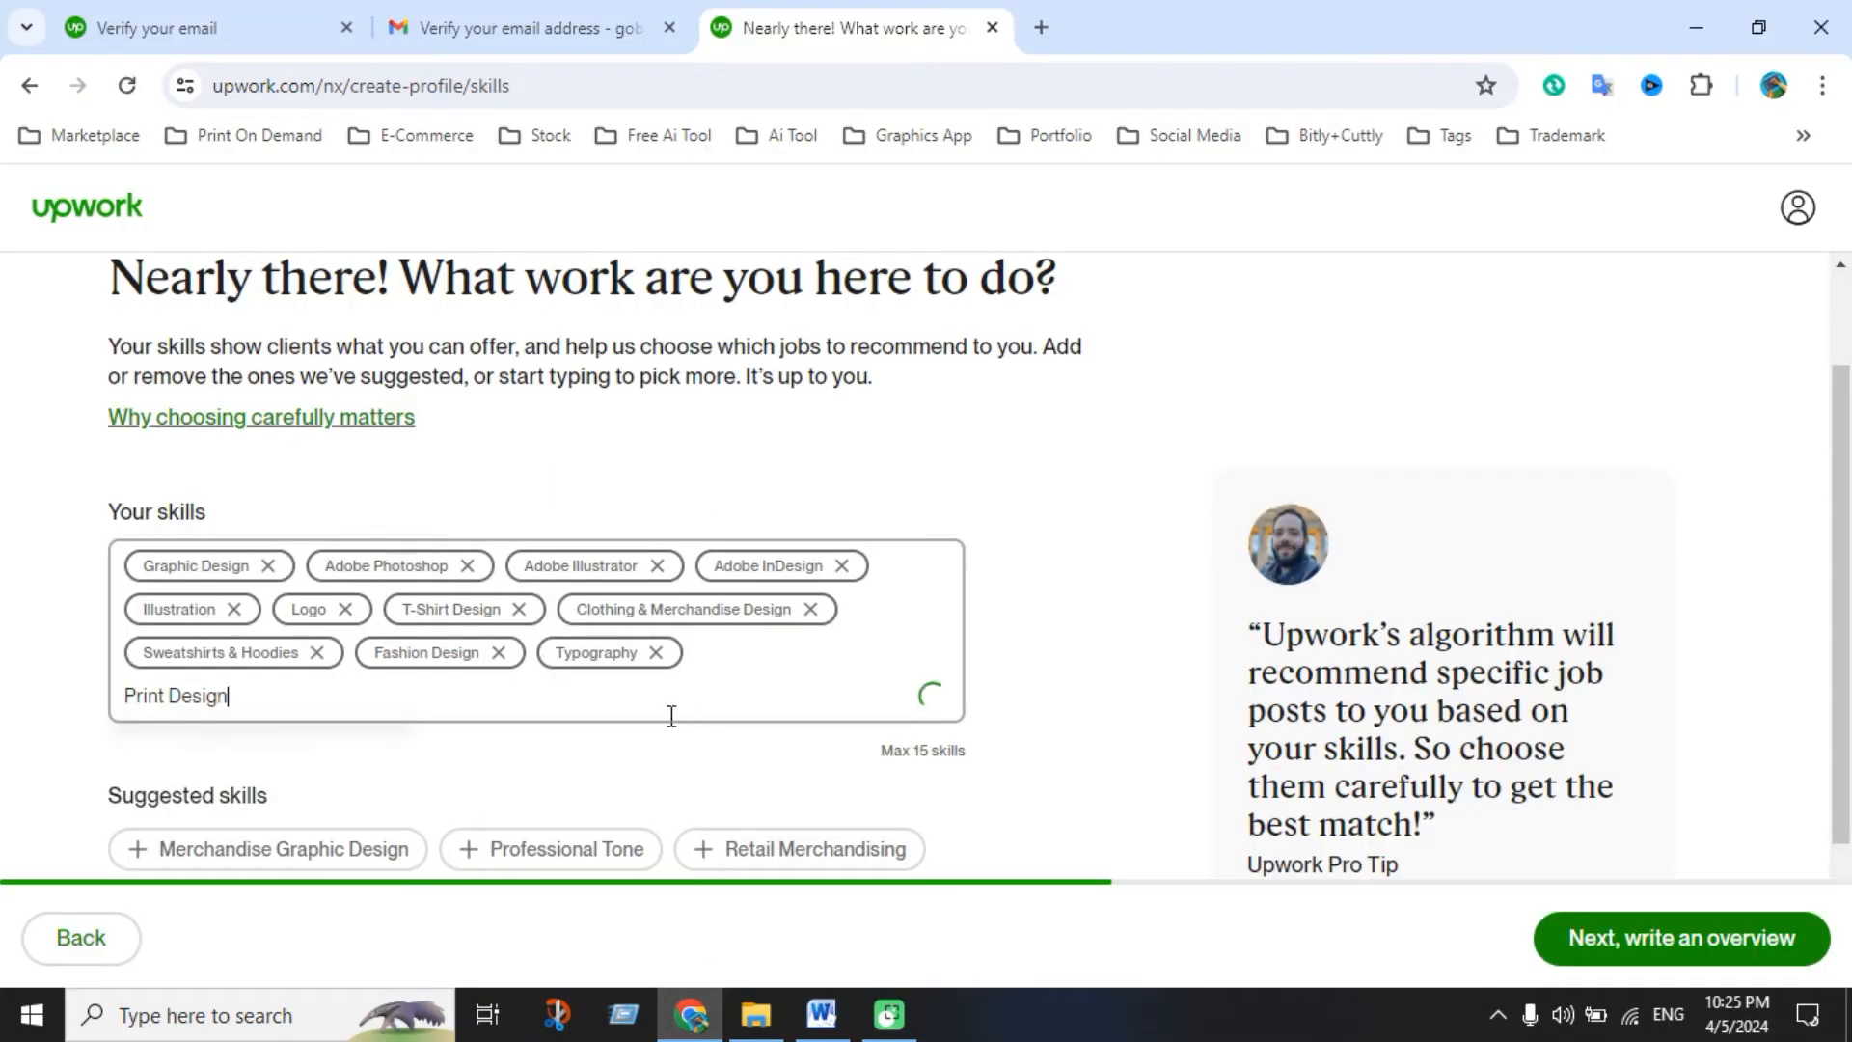
{"action": "left_click", "coordinate": [256, 763]}
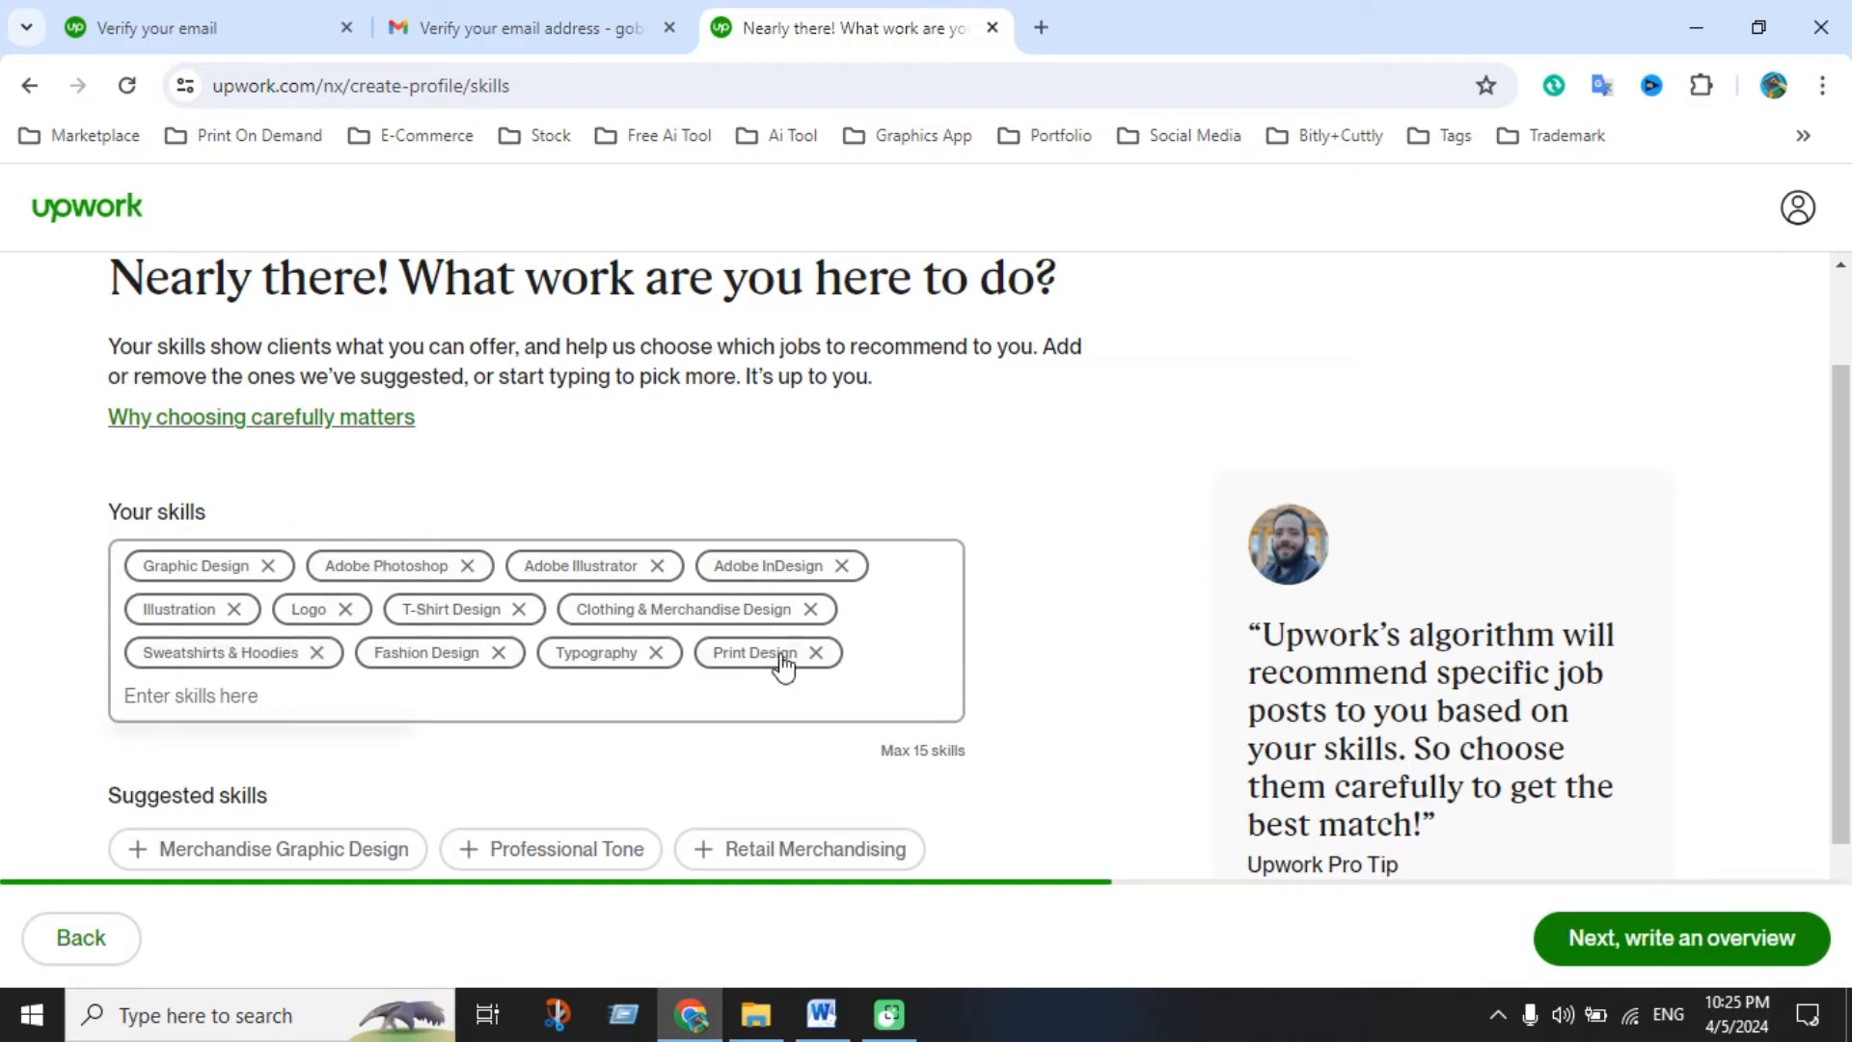
Add Image Editing and Social Media Design as skills from the Word list
{"action": "left_click", "coordinate": [821, 1014]}
{"action": "scroll", "coordinate": [891, 668], "scroll_direction": "down", "scroll_amount": 2}
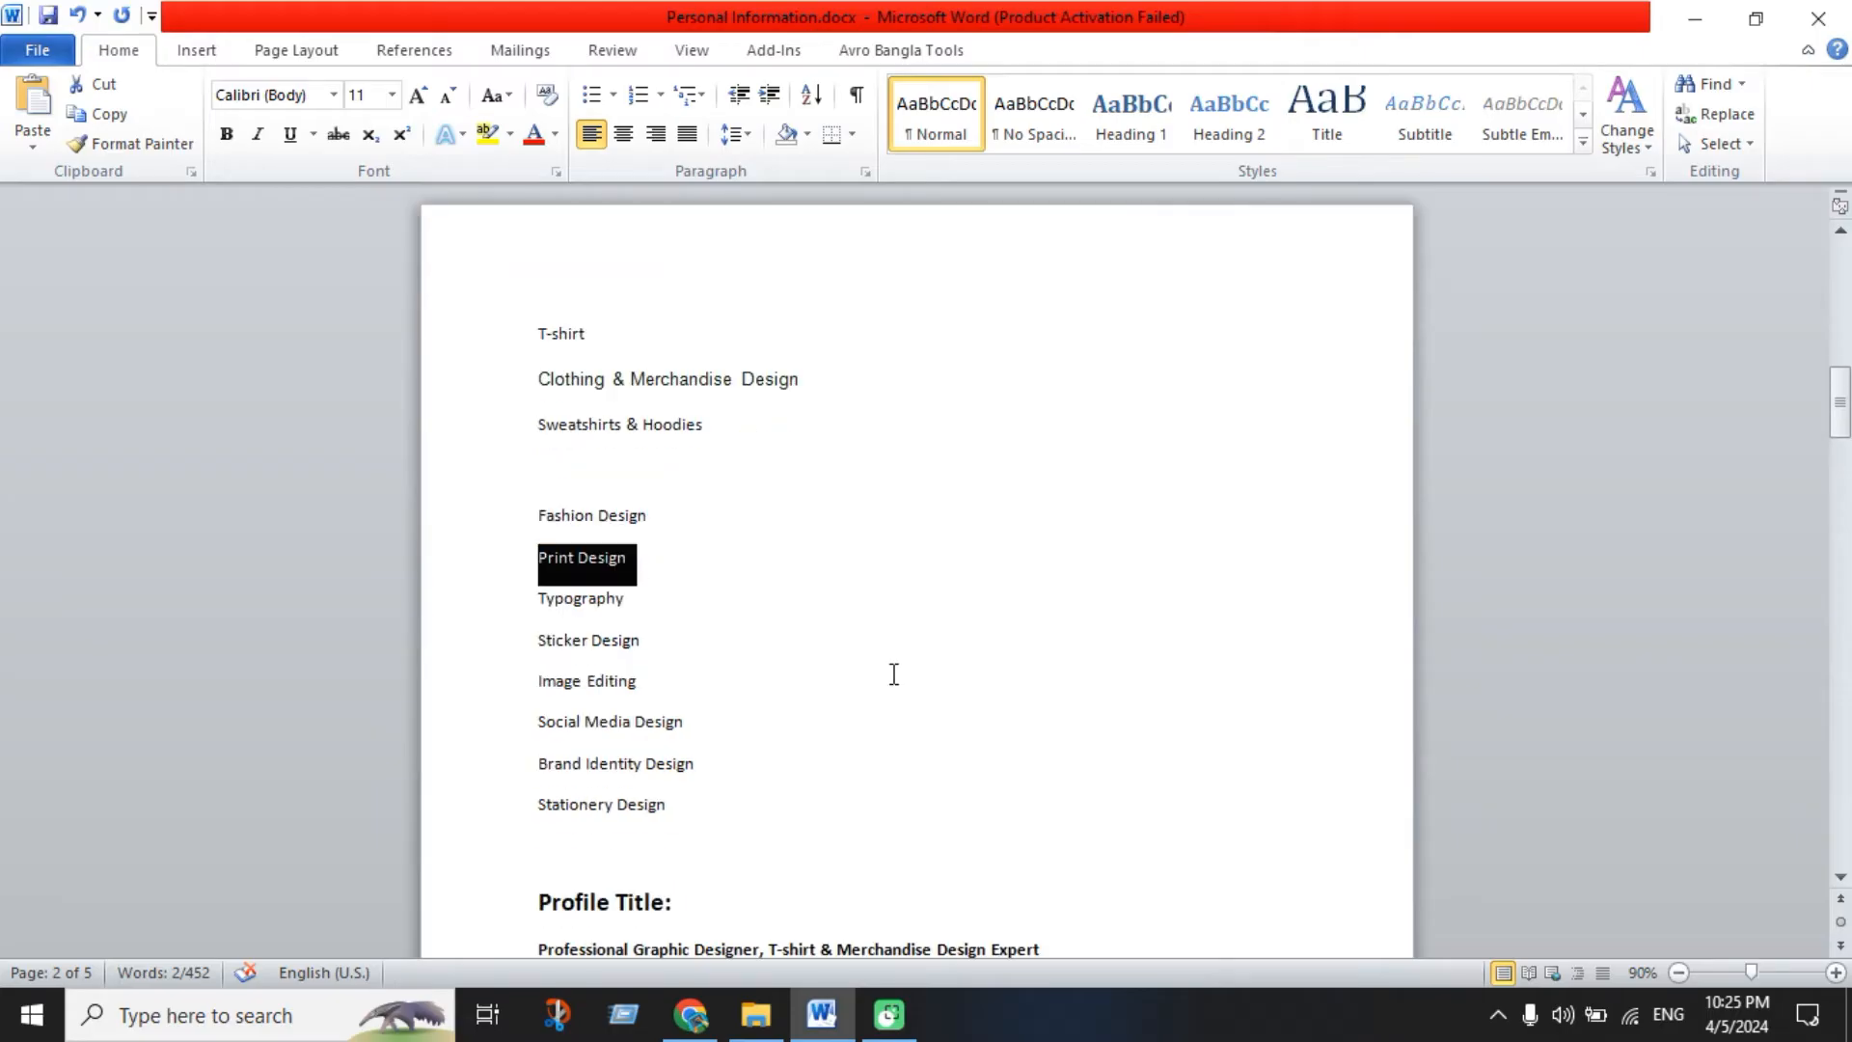
{"action": "triple_click", "coordinate": [651, 684]}
{"action": "key", "text": "ctrl+c"}
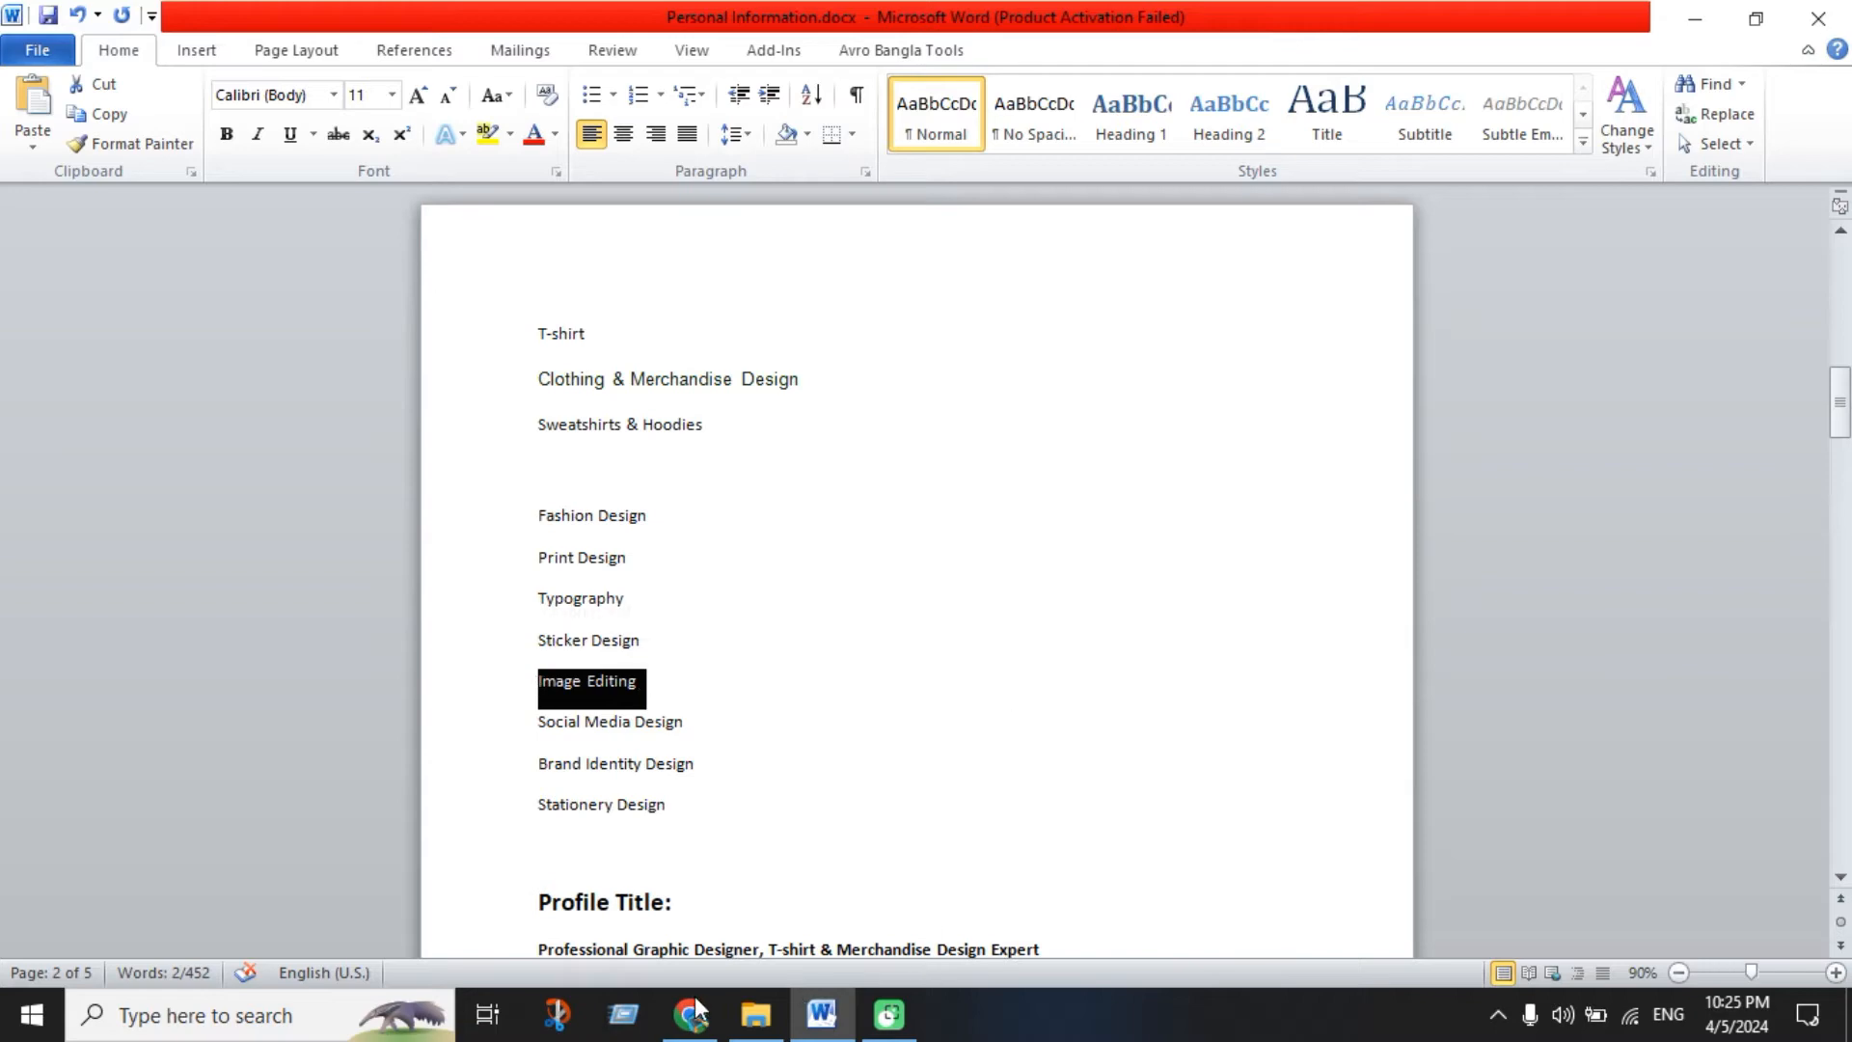
{"action": "left_click", "coordinate": [691, 1012]}
{"action": "key", "text": "ctrl+v"}
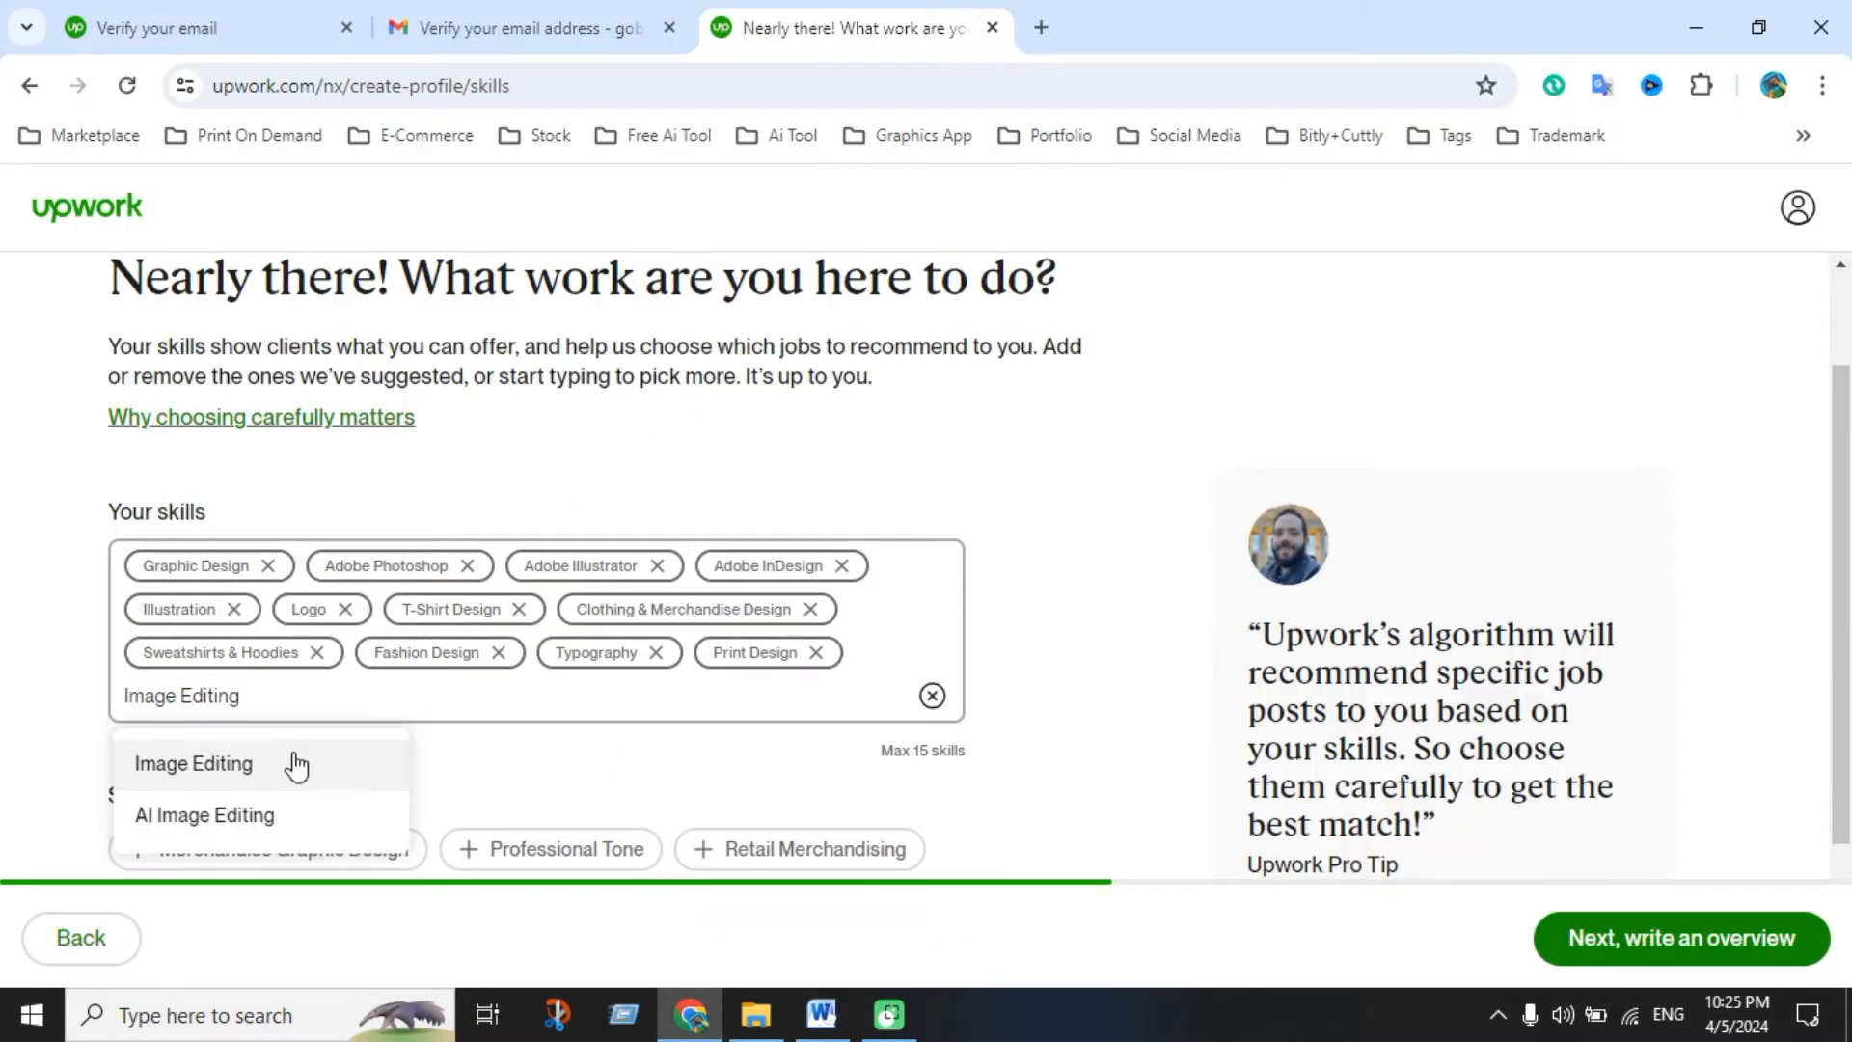
{"action": "left_click", "coordinate": [296, 765]}
{"action": "left_click", "coordinate": [820, 1013]}
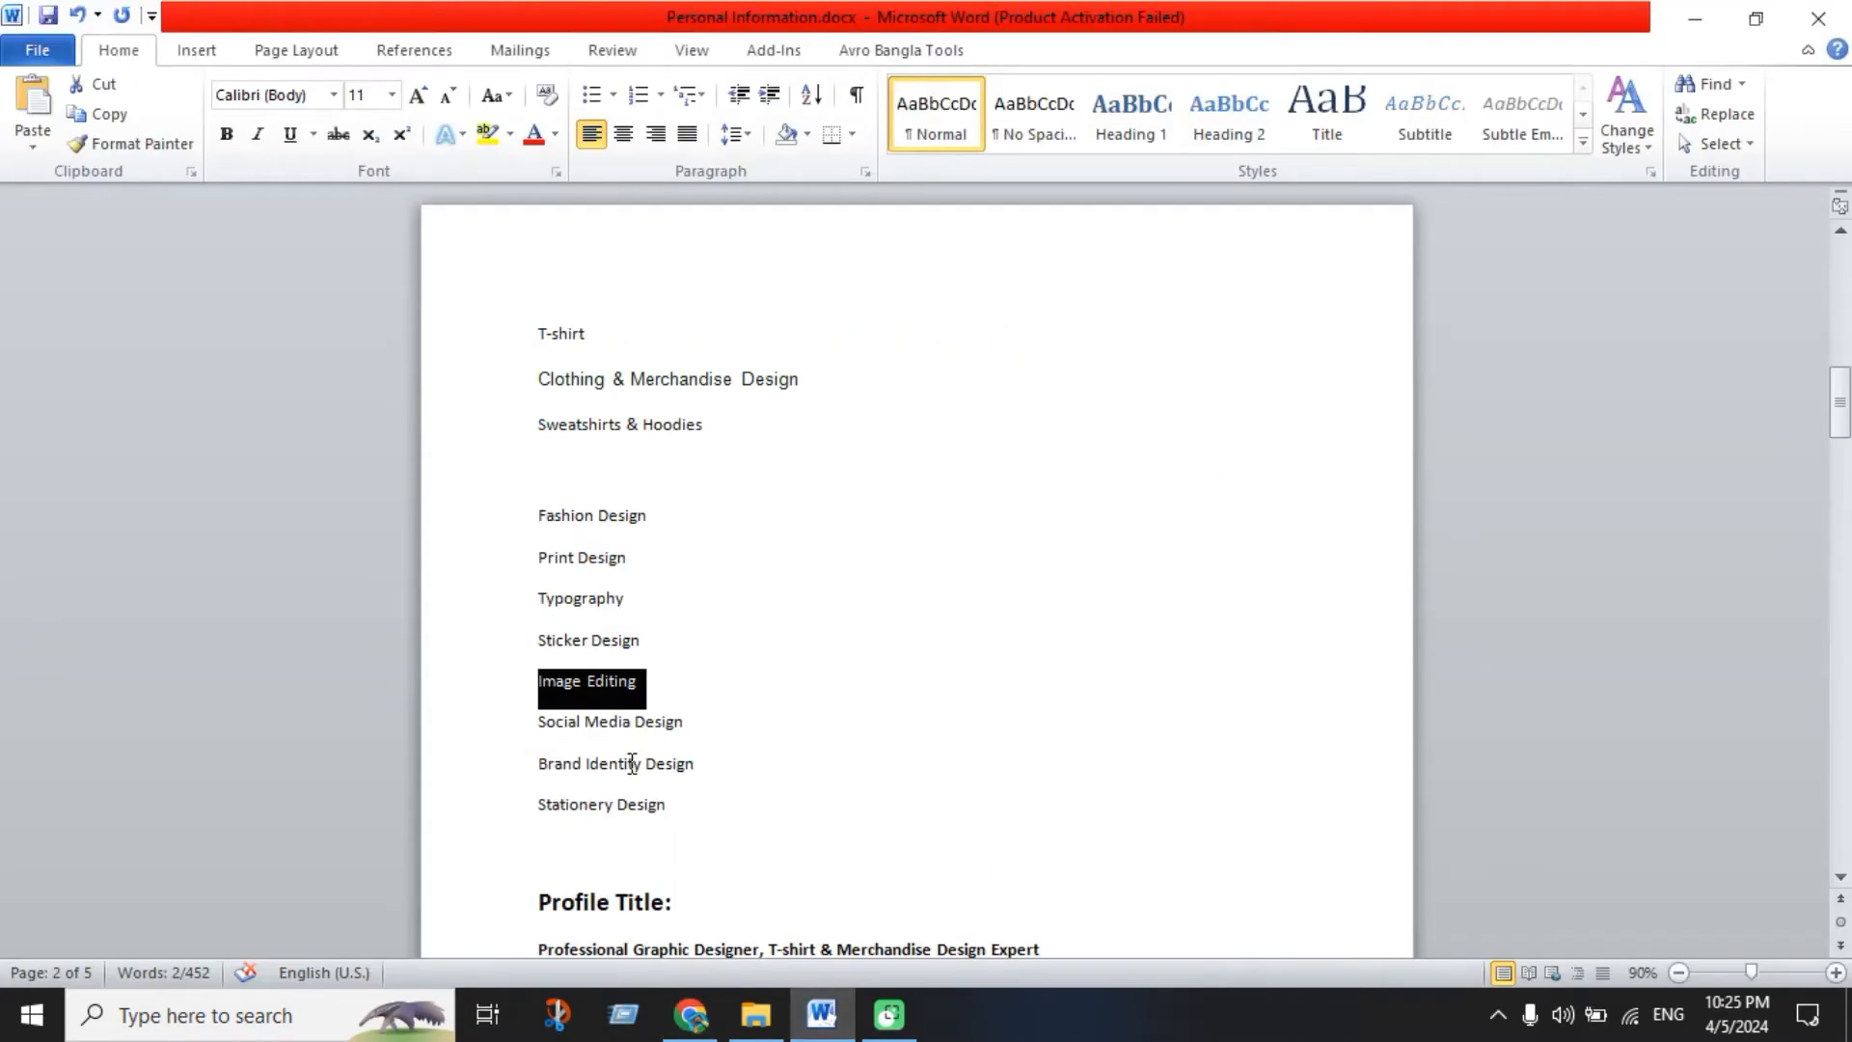
{"action": "left_click", "coordinate": [629, 734]}
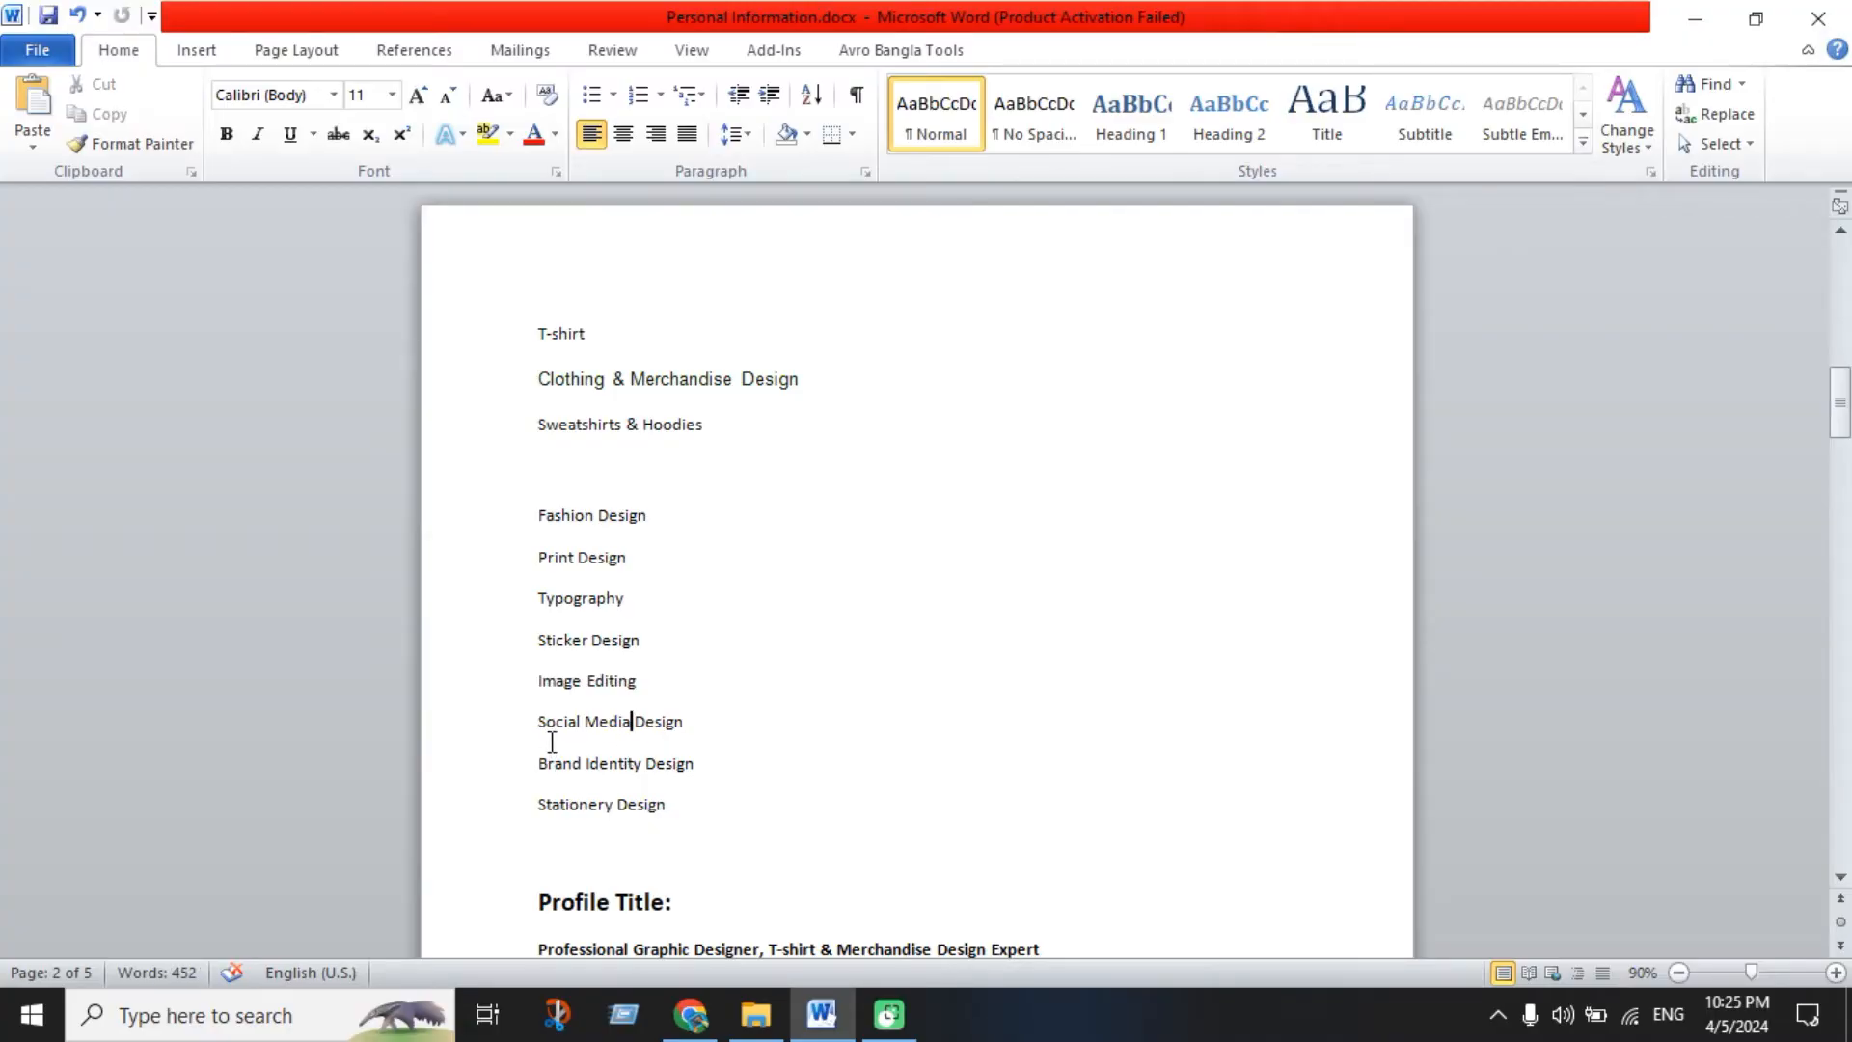
{"action": "left_click_drag", "start_coordinate": [540, 725], "coordinate": [656, 723]}
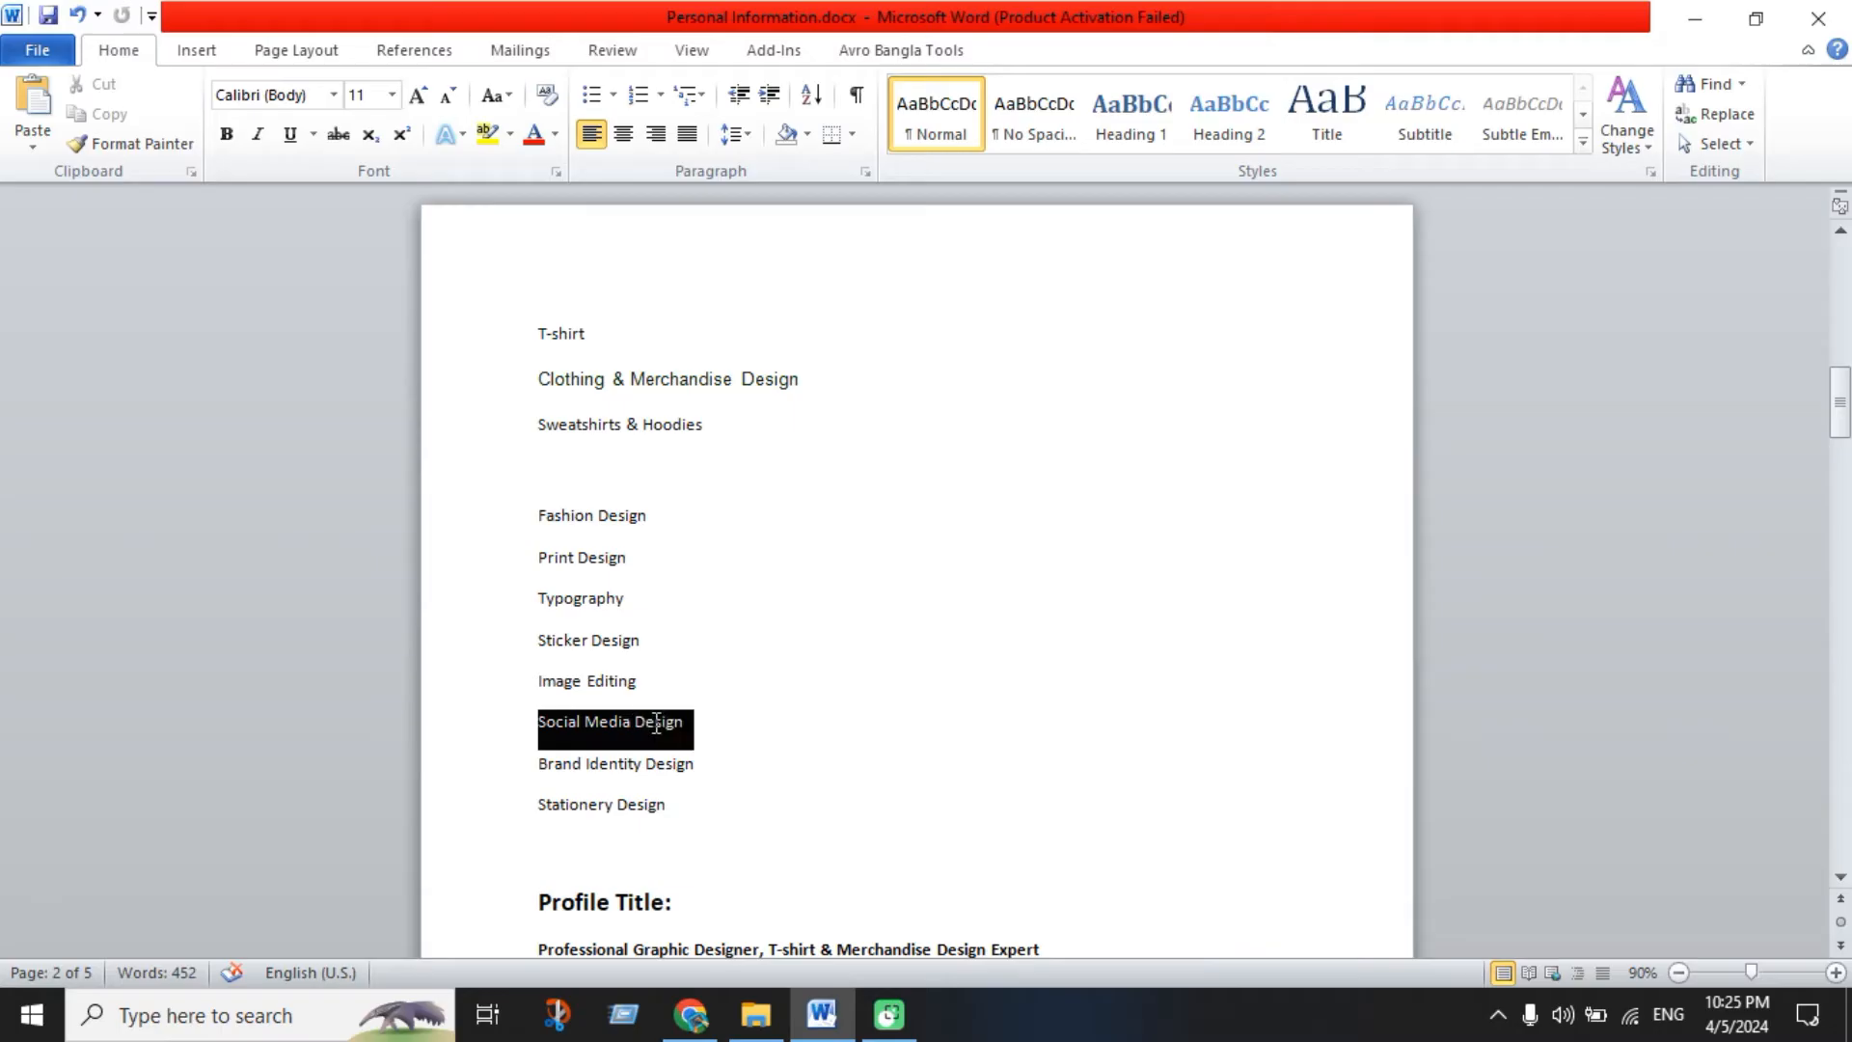
{"action": "left_click", "coordinate": [648, 760]}
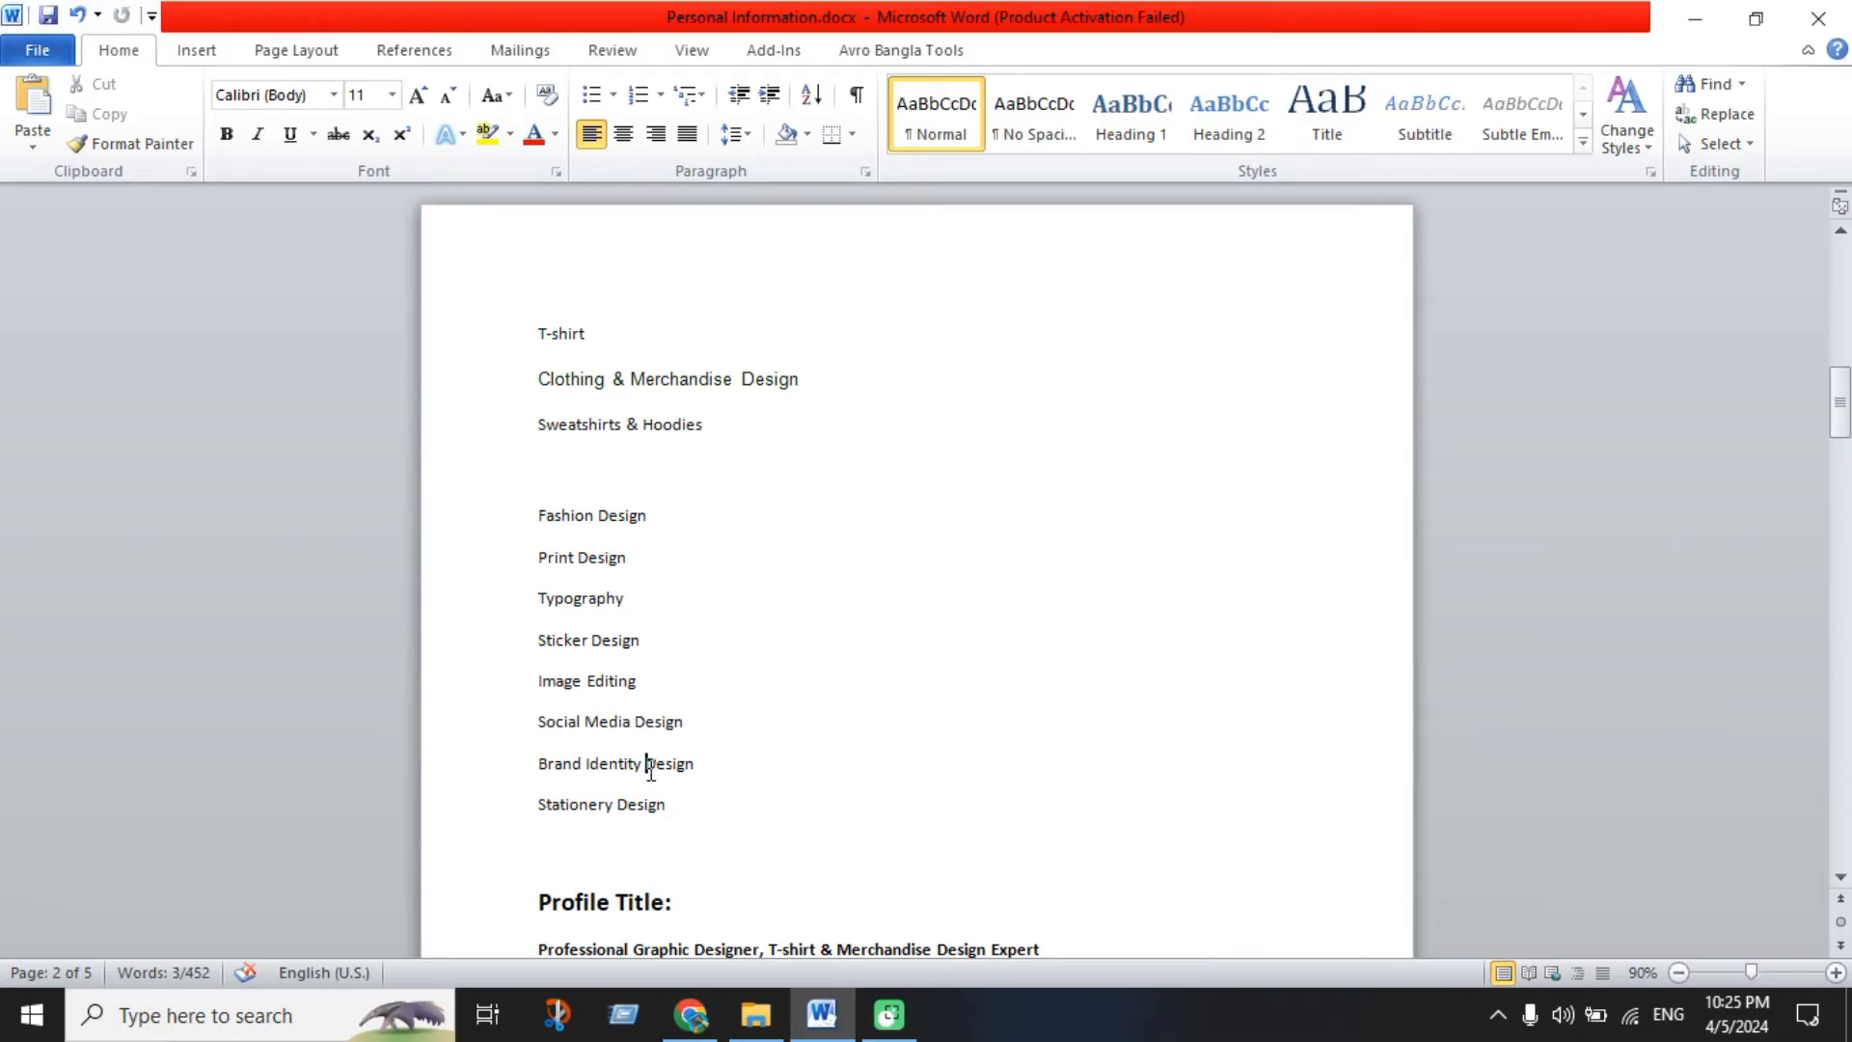
{"action": "left_click_drag", "start_coordinate": [542, 728], "coordinate": [686, 723]}
{"action": "key", "text": "ctrl+c"}
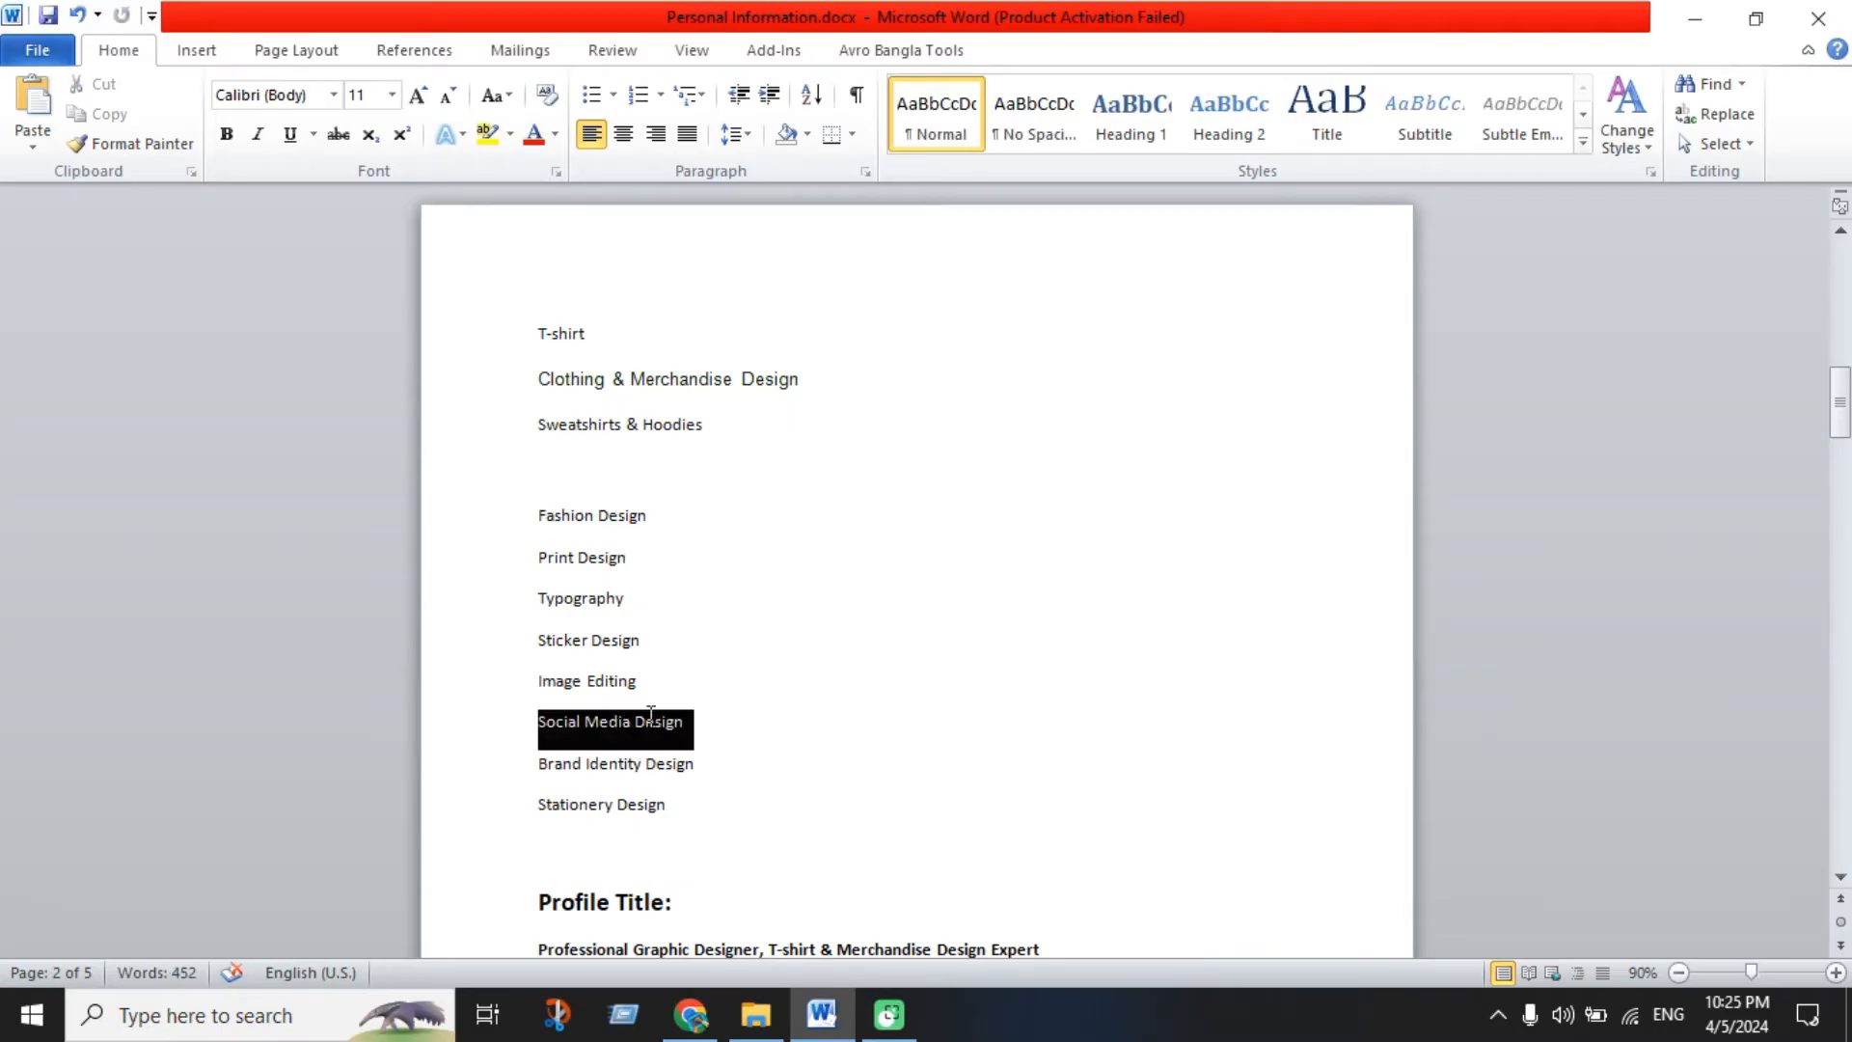
{"action": "left_click", "coordinate": [691, 1015]}
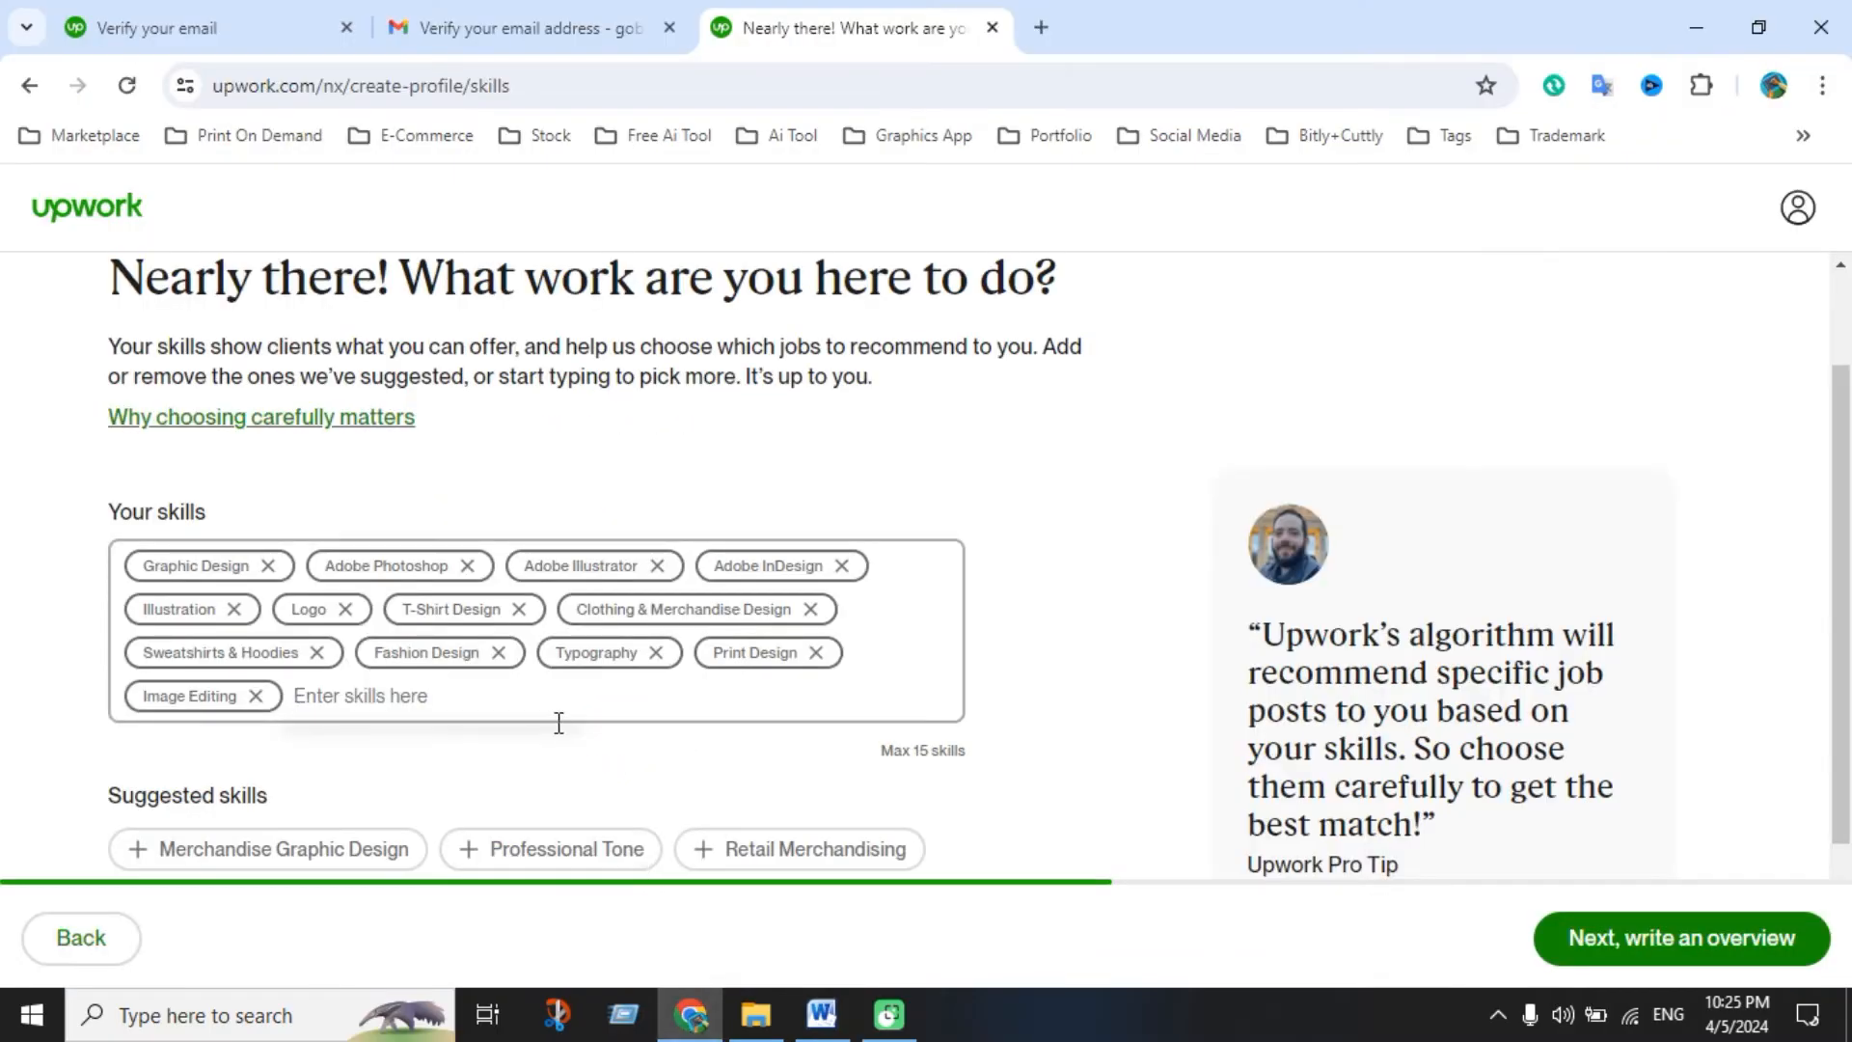
{"action": "key", "text": "ctrl+v"}
{"action": "left_click", "coordinate": [469, 761]}
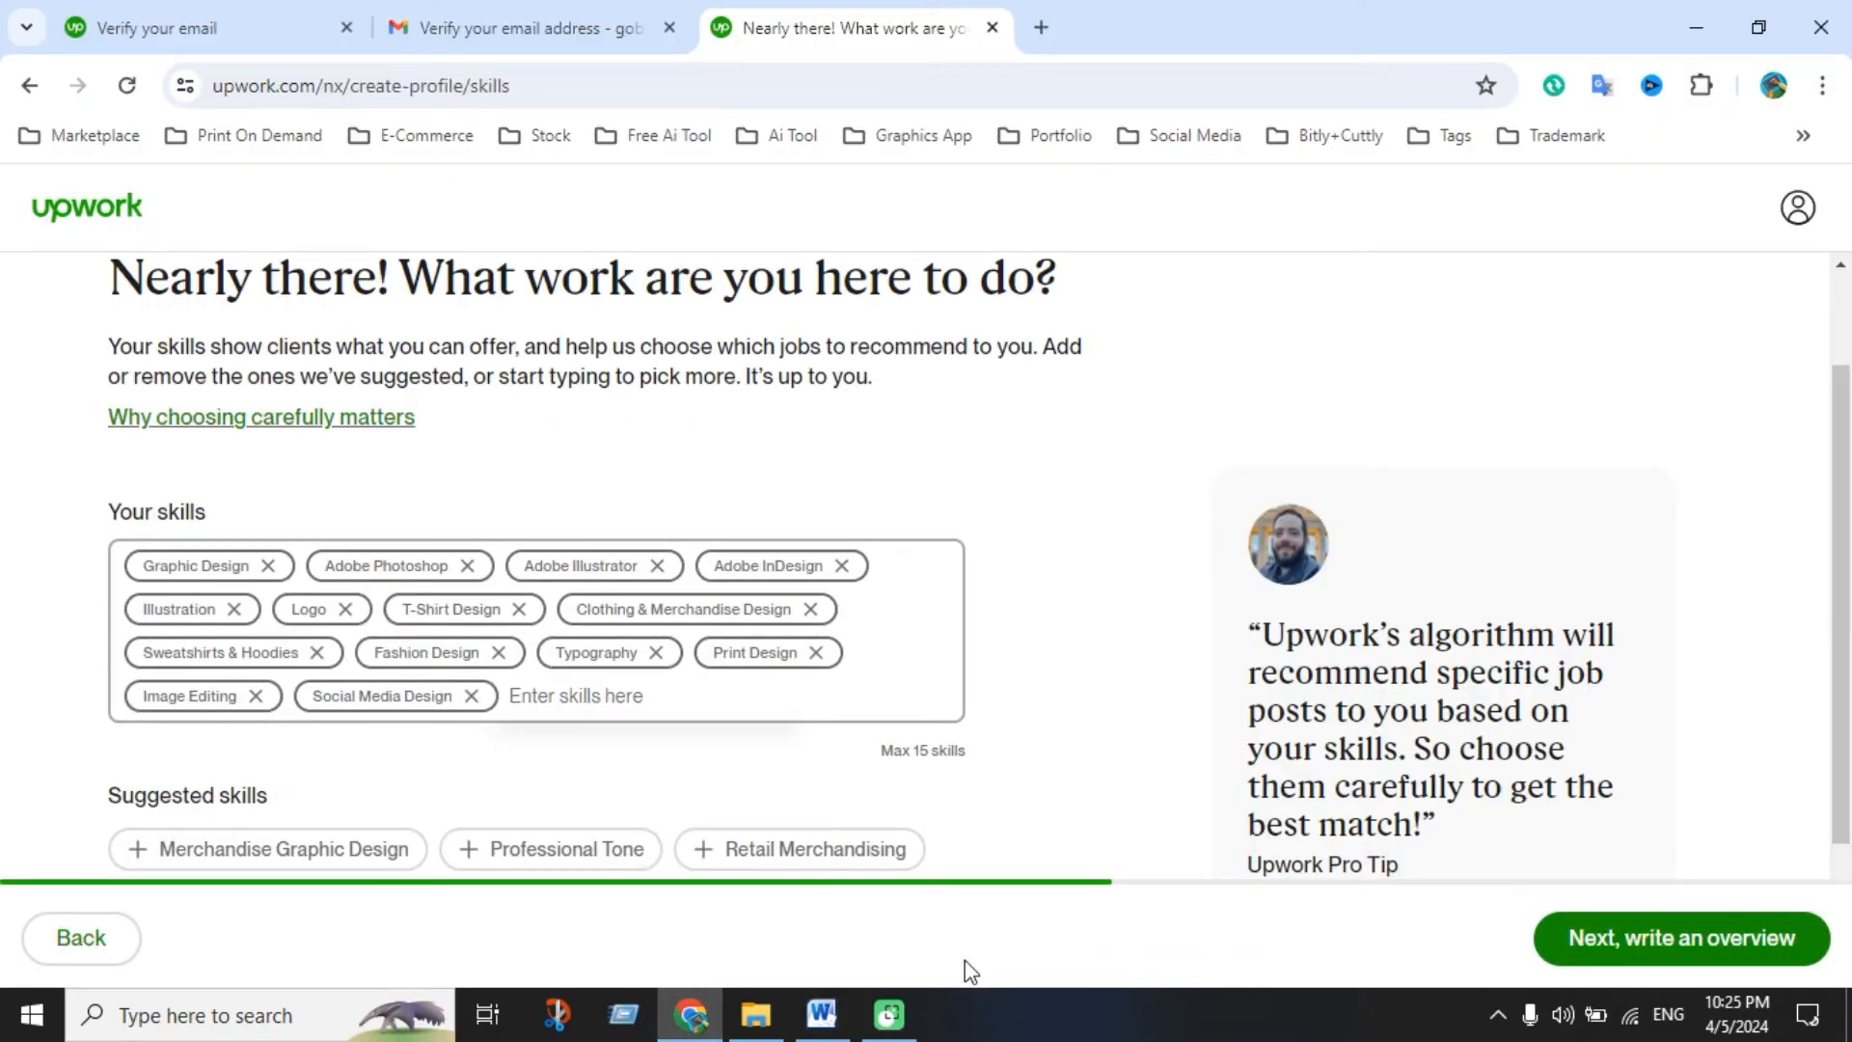
Add Stationery Design as the fifteenth skill
{"action": "left_click", "coordinate": [821, 1015]}
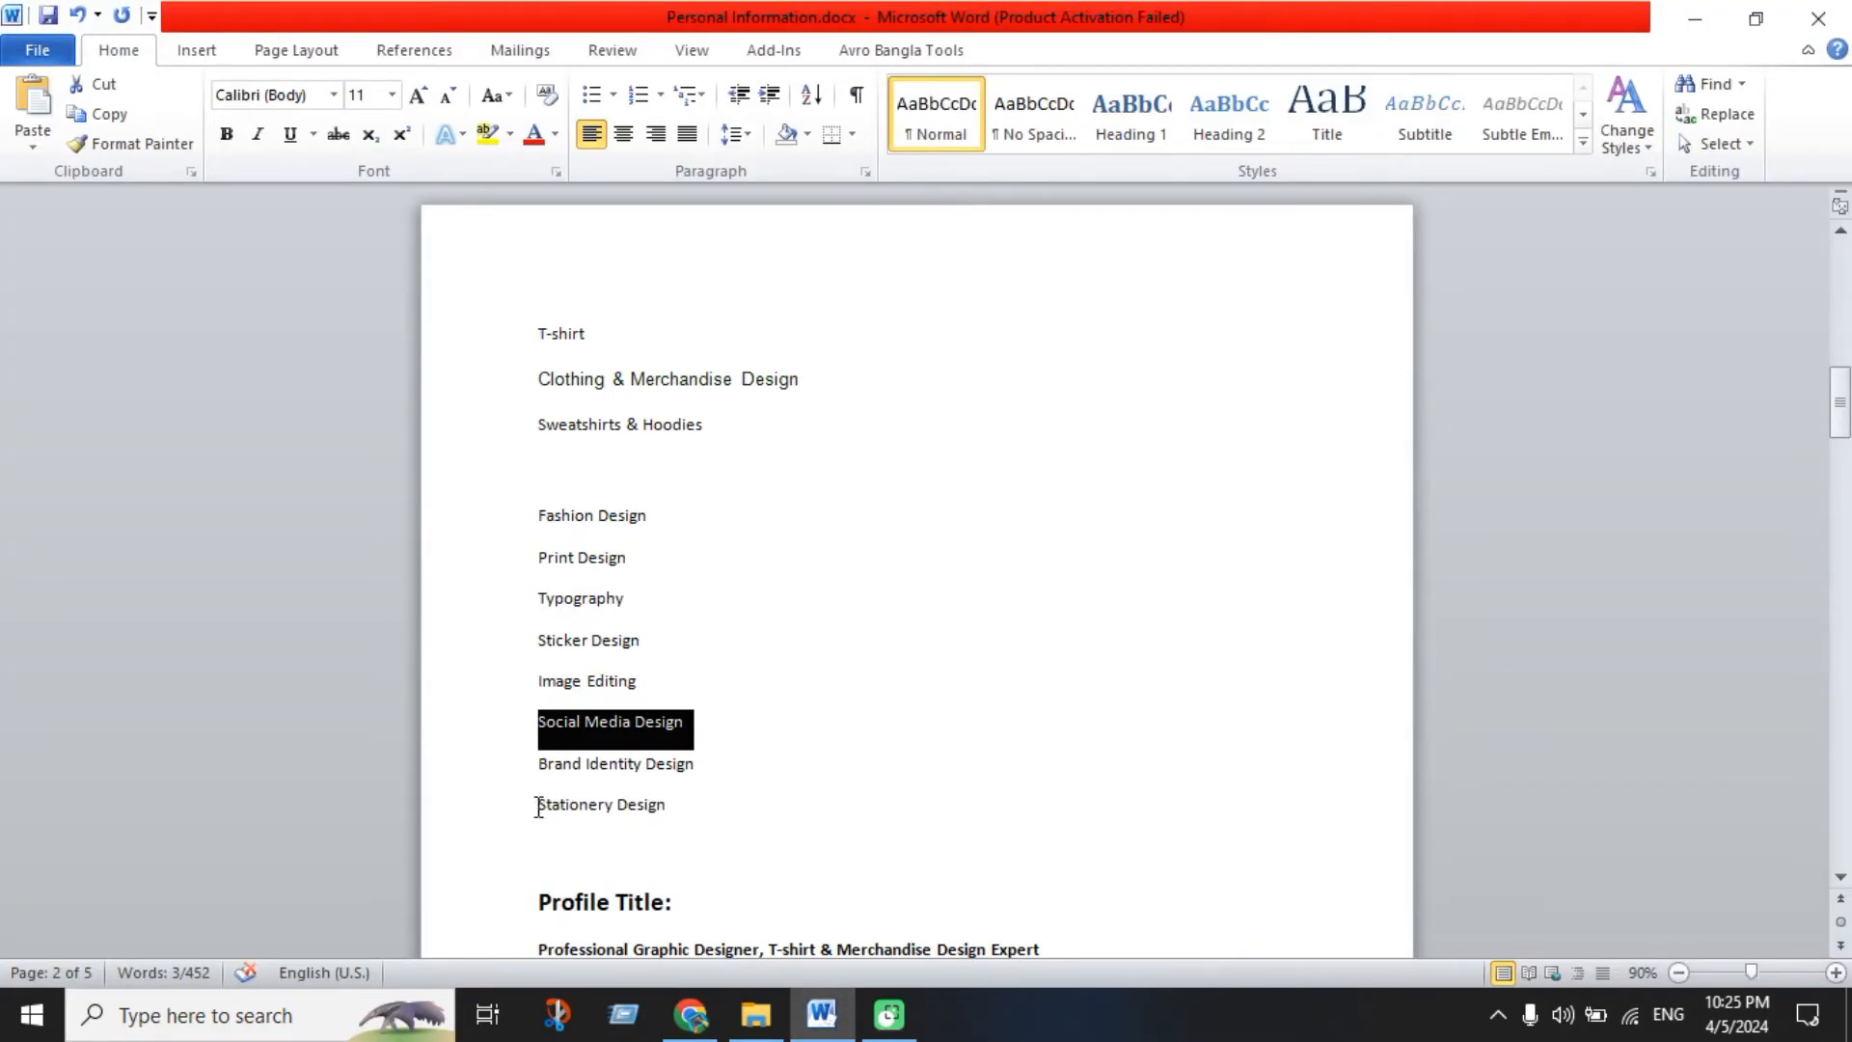
{"action": "left_click_drag", "start_coordinate": [538, 806], "coordinate": [649, 806]}
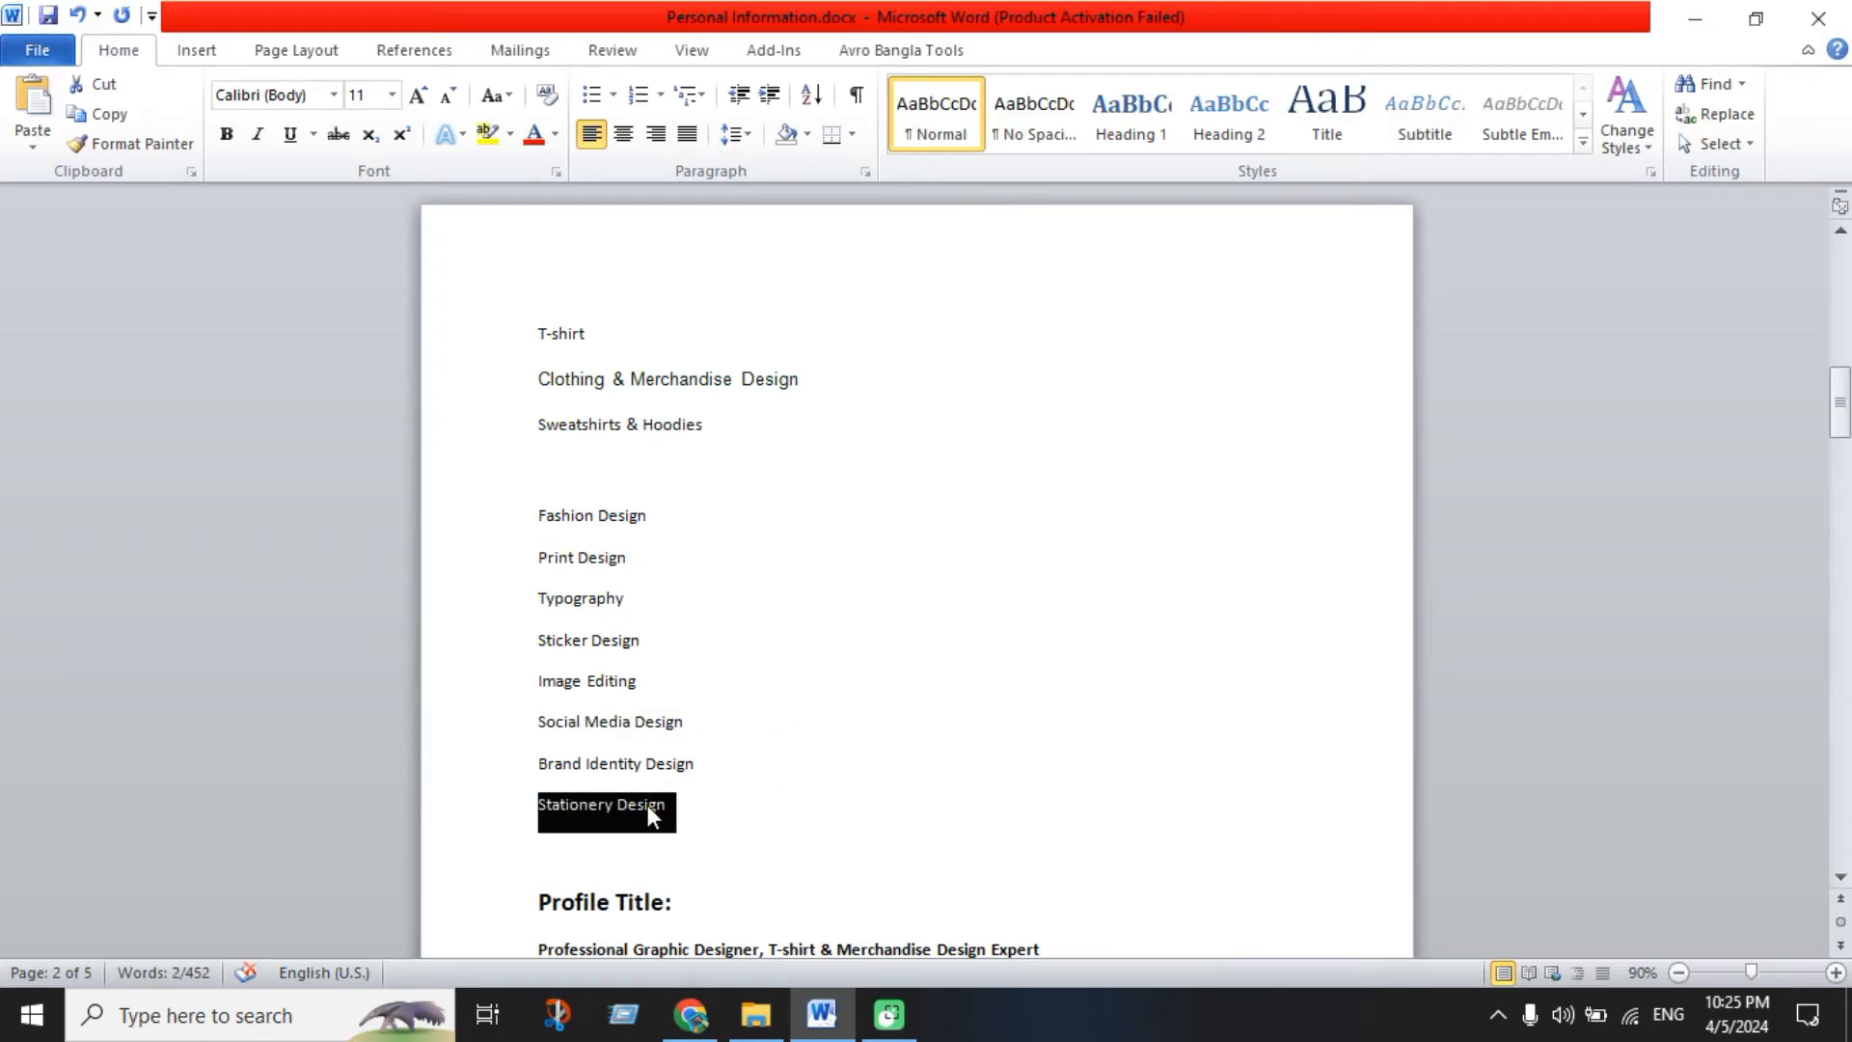
{"action": "key", "text": "ctrl+c"}
{"action": "left_click", "coordinate": [691, 1015]}
{"action": "key", "text": "ctrl+v"}
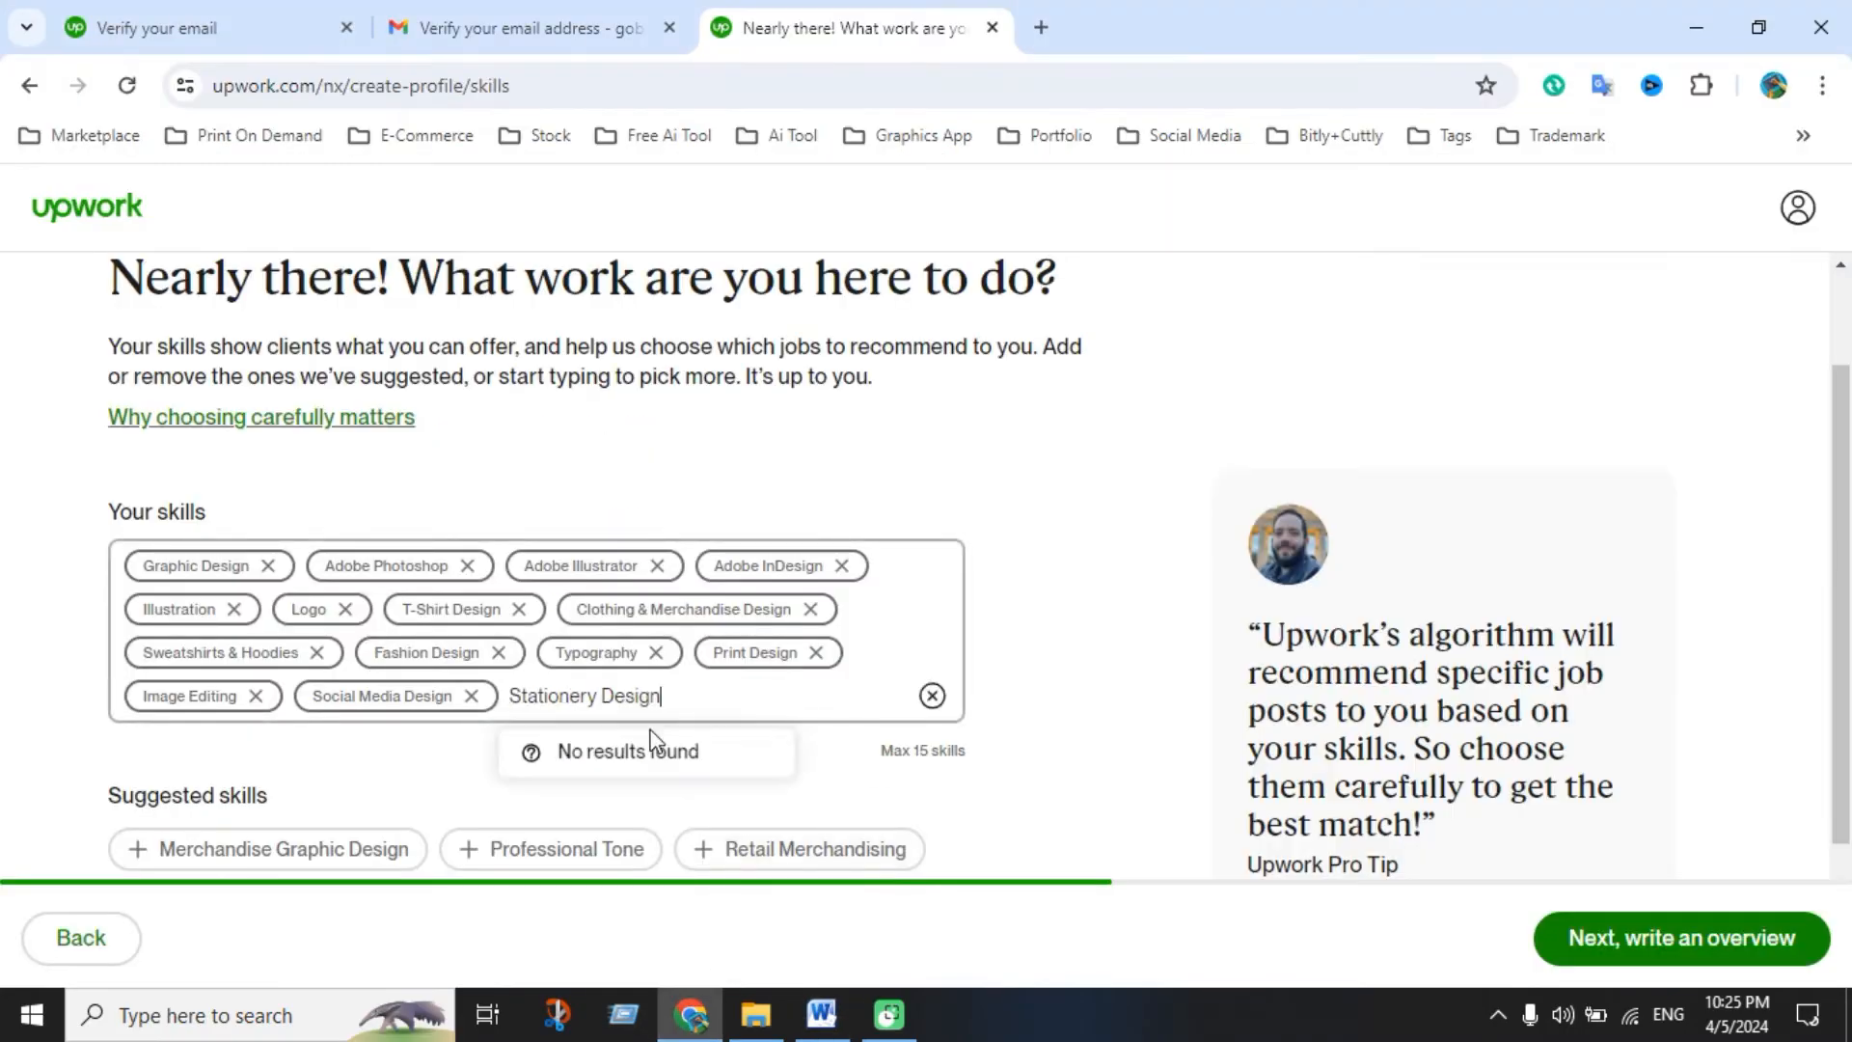
{"action": "left_click", "coordinate": [641, 763]}
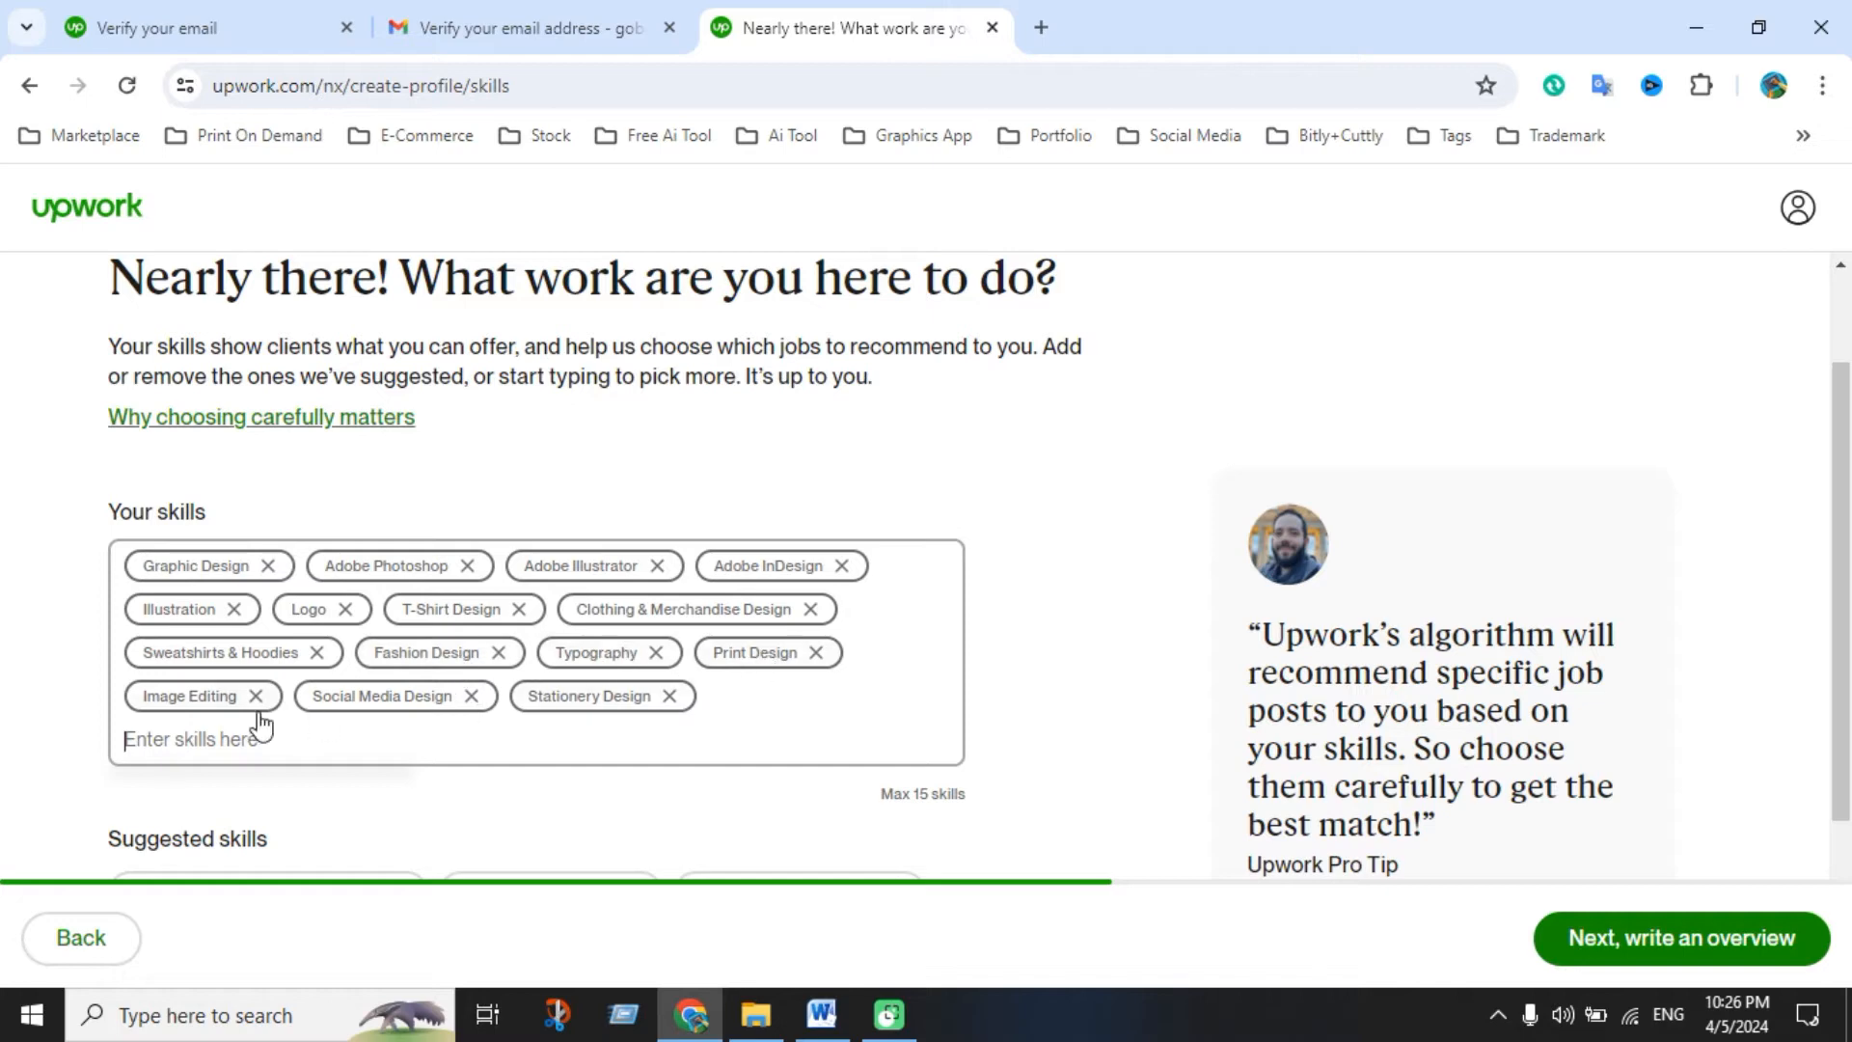
{"action": "scroll", "coordinate": [604, 765], "scroll_direction": "down", "scroll_amount": 2}
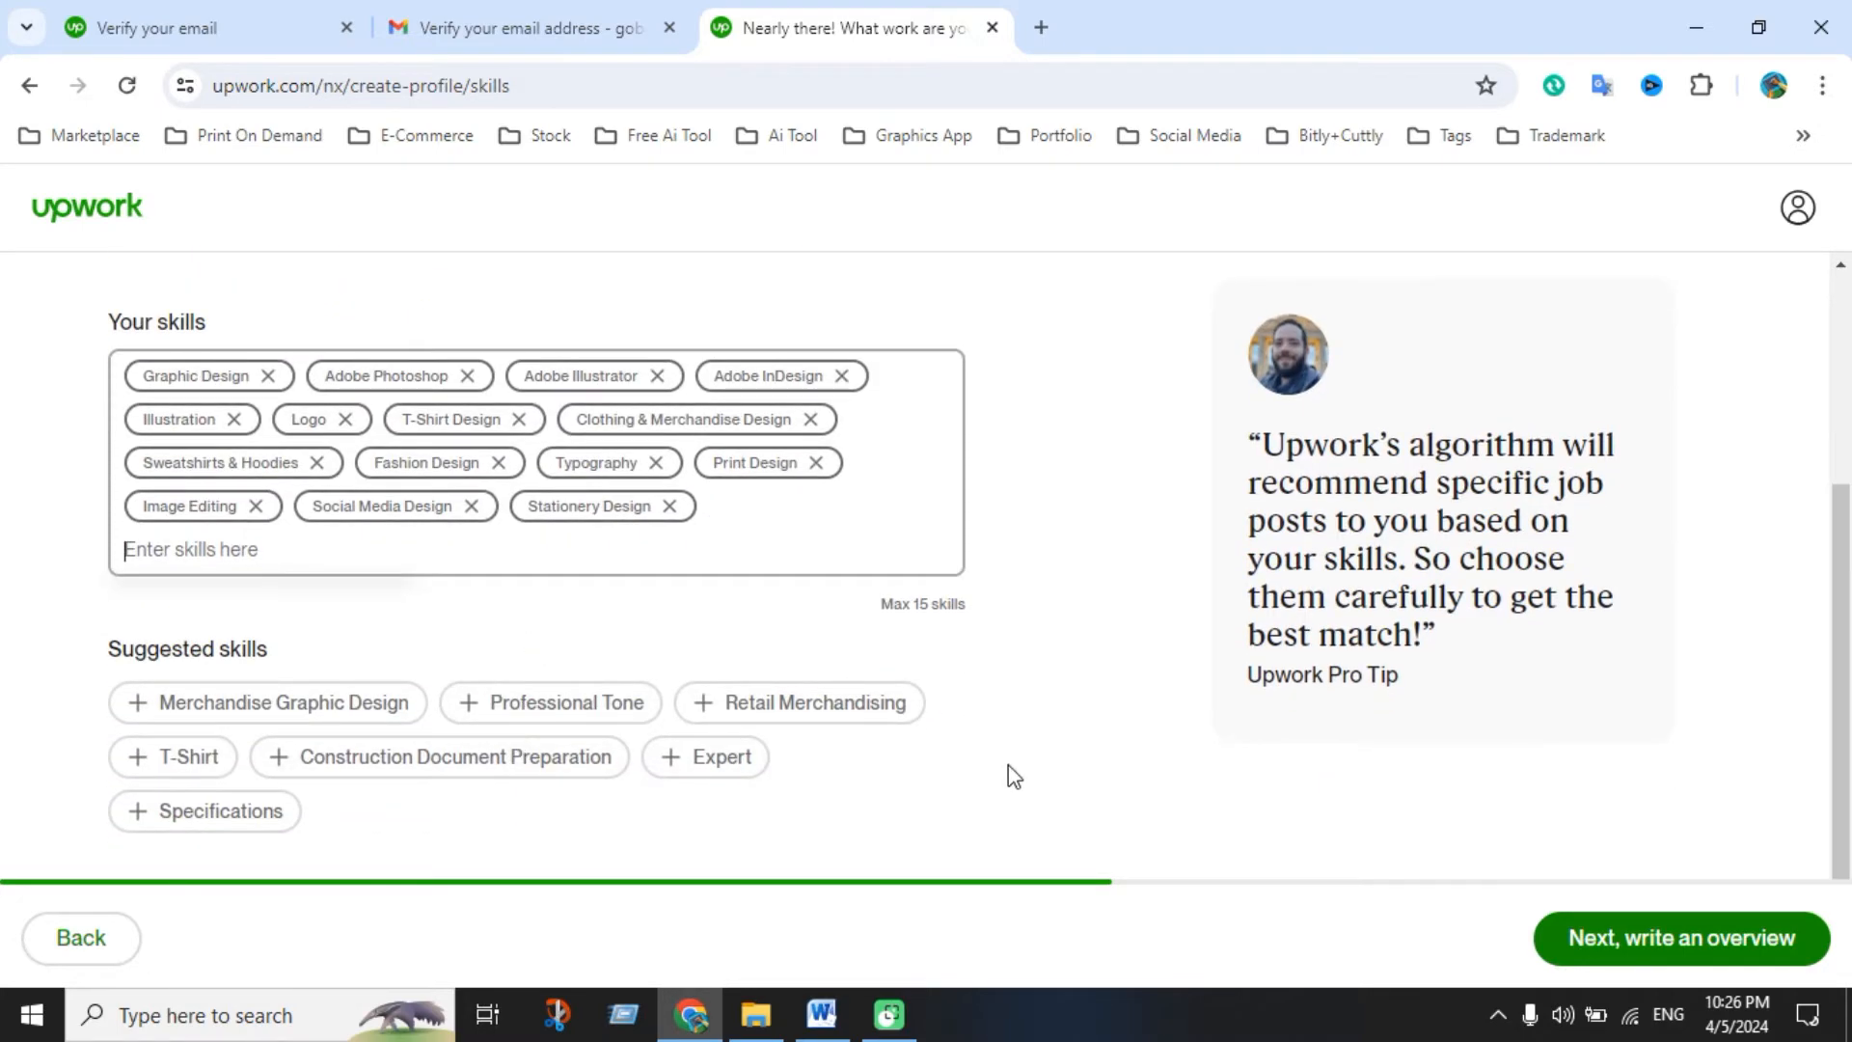
Advance to the bio step (7/10) and place the cursor in the empty bio box
{"action": "left_click", "coordinate": [1643, 934]}
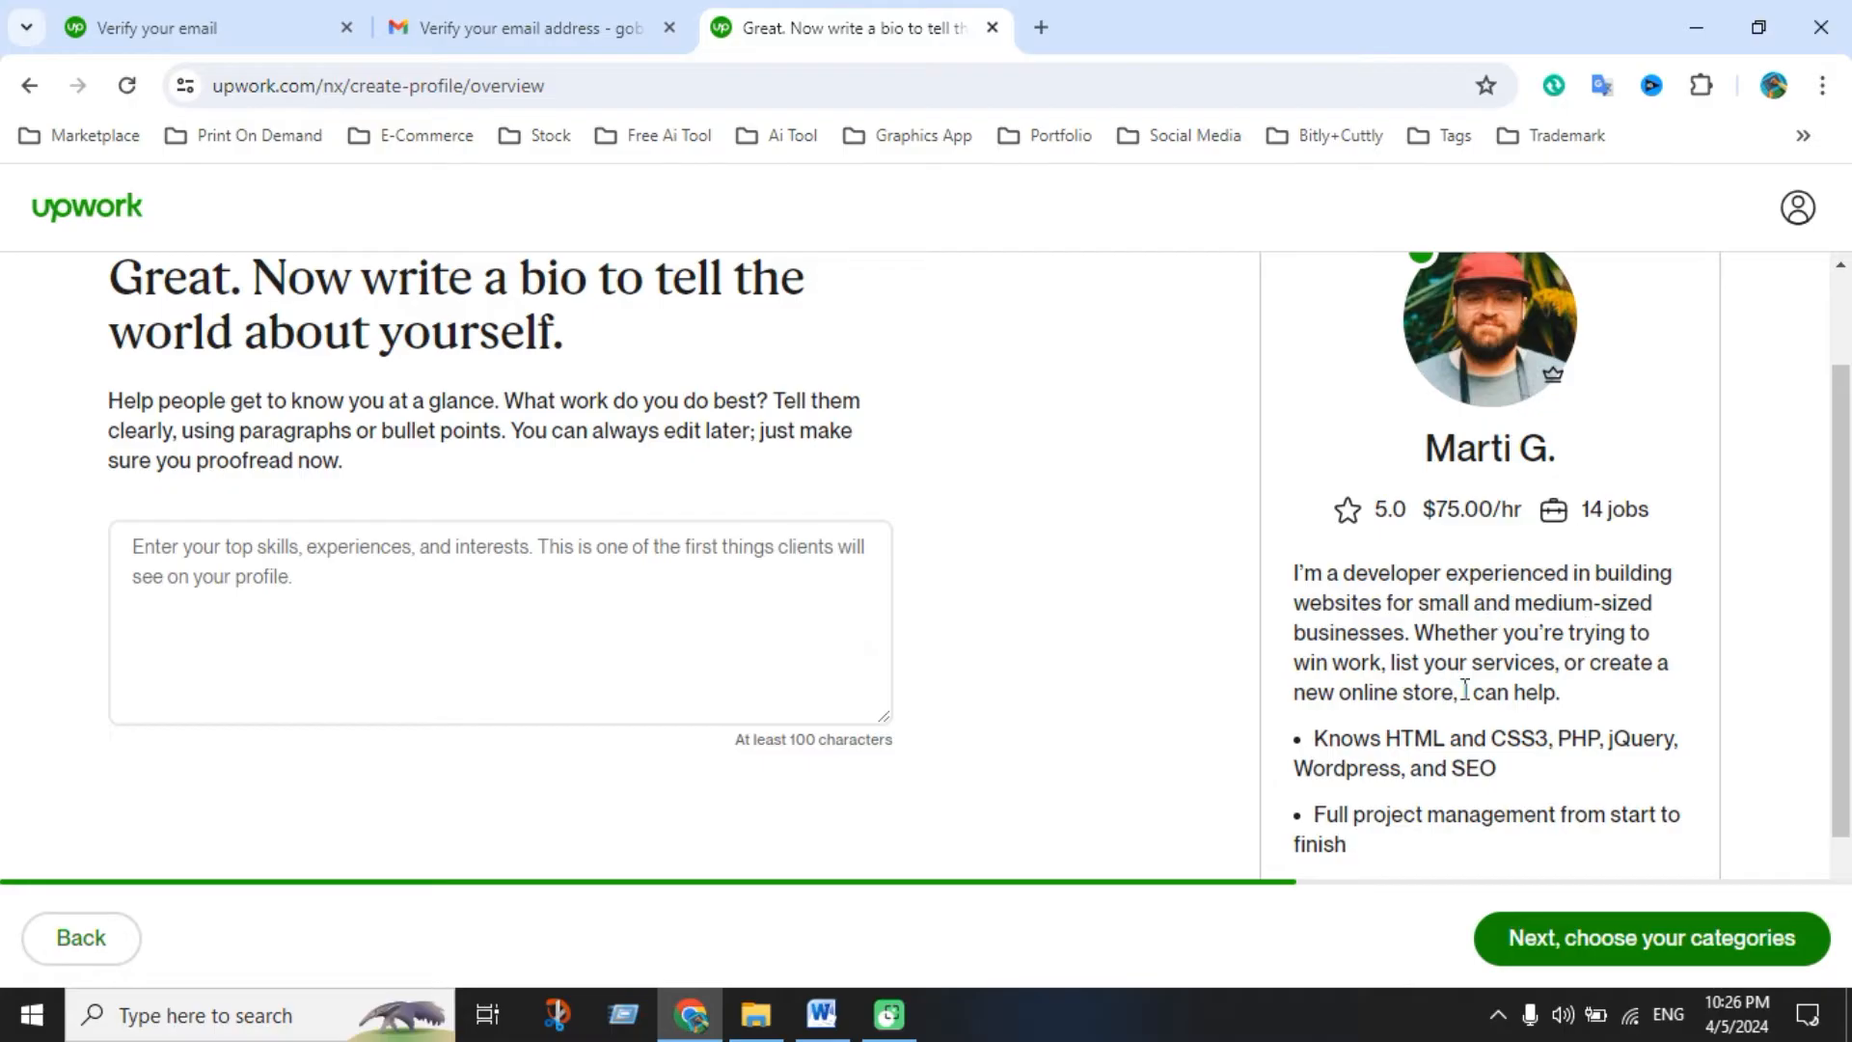
{"action": "scroll", "coordinate": [1457, 680], "scroll_direction": "down", "scroll_amount": 2}
{"action": "scroll", "coordinate": [1456, 680], "scroll_direction": "up", "scroll_amount": 2}
{"action": "left_click", "coordinate": [590, 654]}
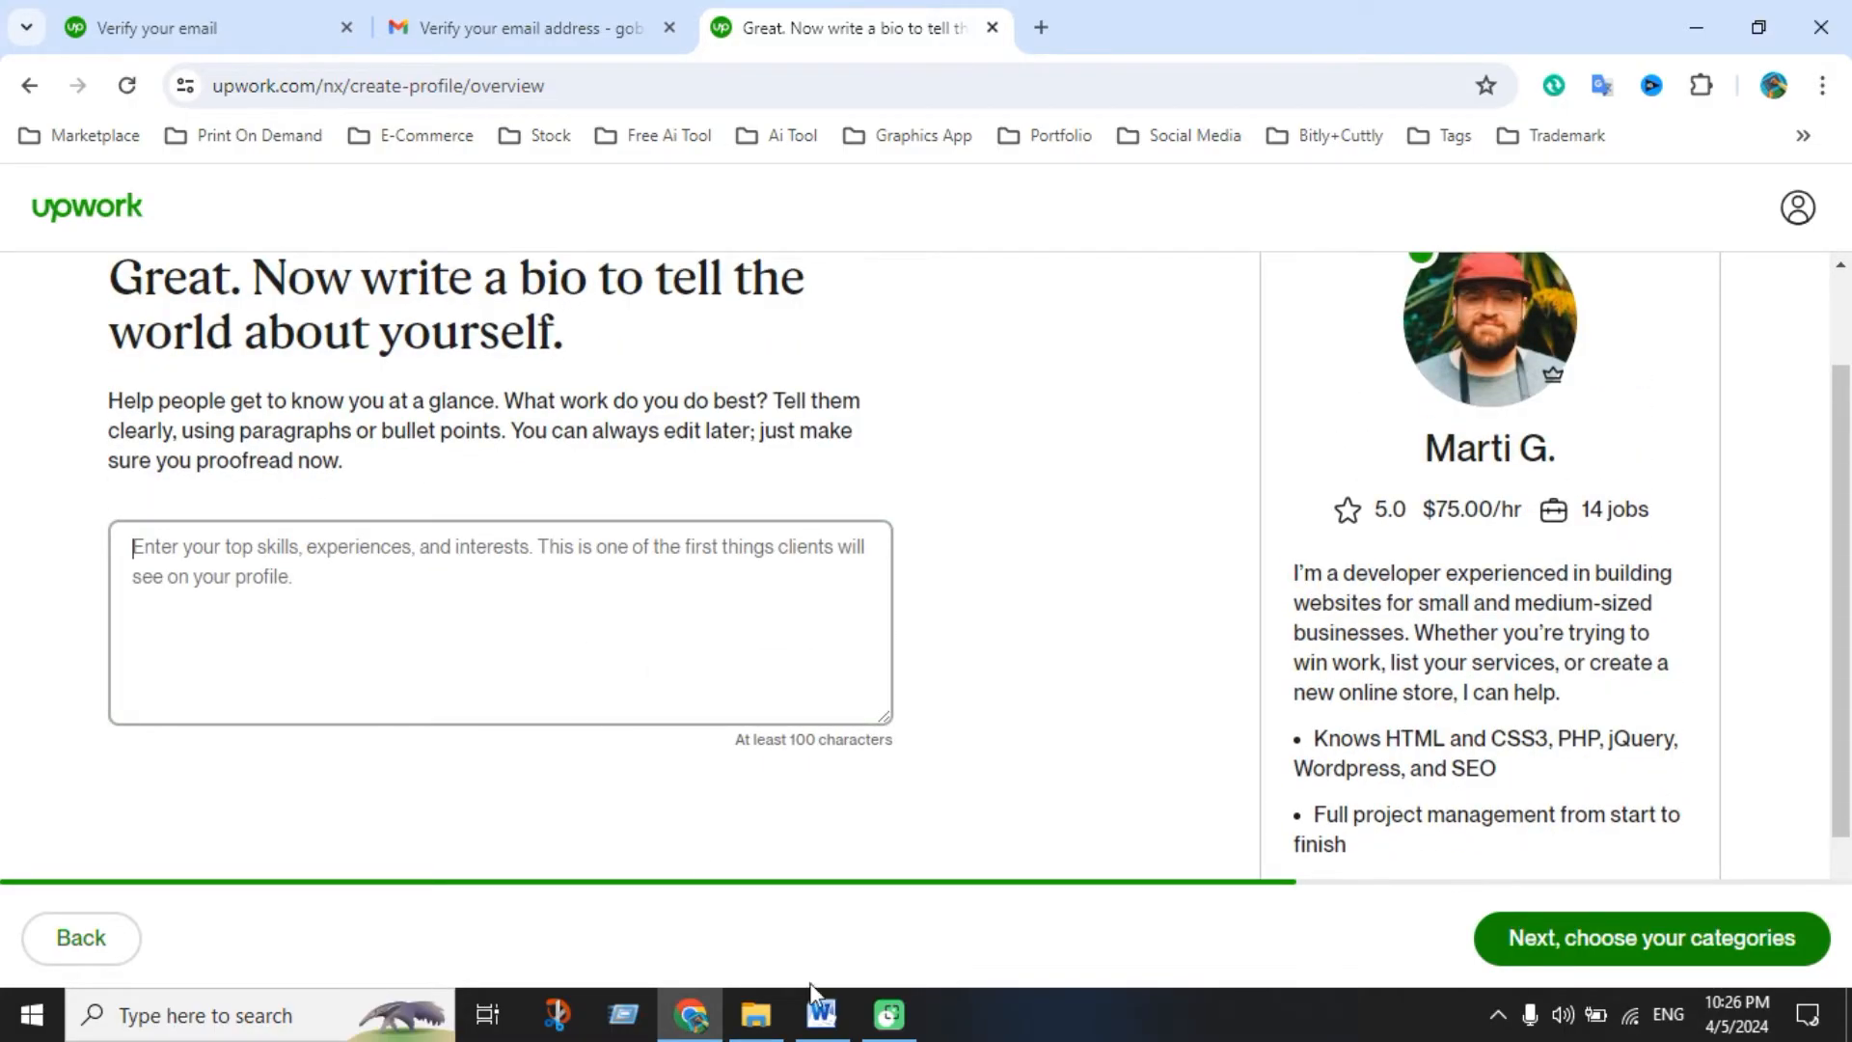
{"action": "left_click", "coordinate": [822, 1013]}
Paste Word's Profile Bio, from the welcome line to the closing thanks, into Upwork's bio box
{"action": "scroll", "coordinate": [783, 738], "scroll_direction": "down", "scroll_amount": 2}
{"action": "scroll", "coordinate": [784, 737], "scroll_direction": "down", "scroll_amount": 6}
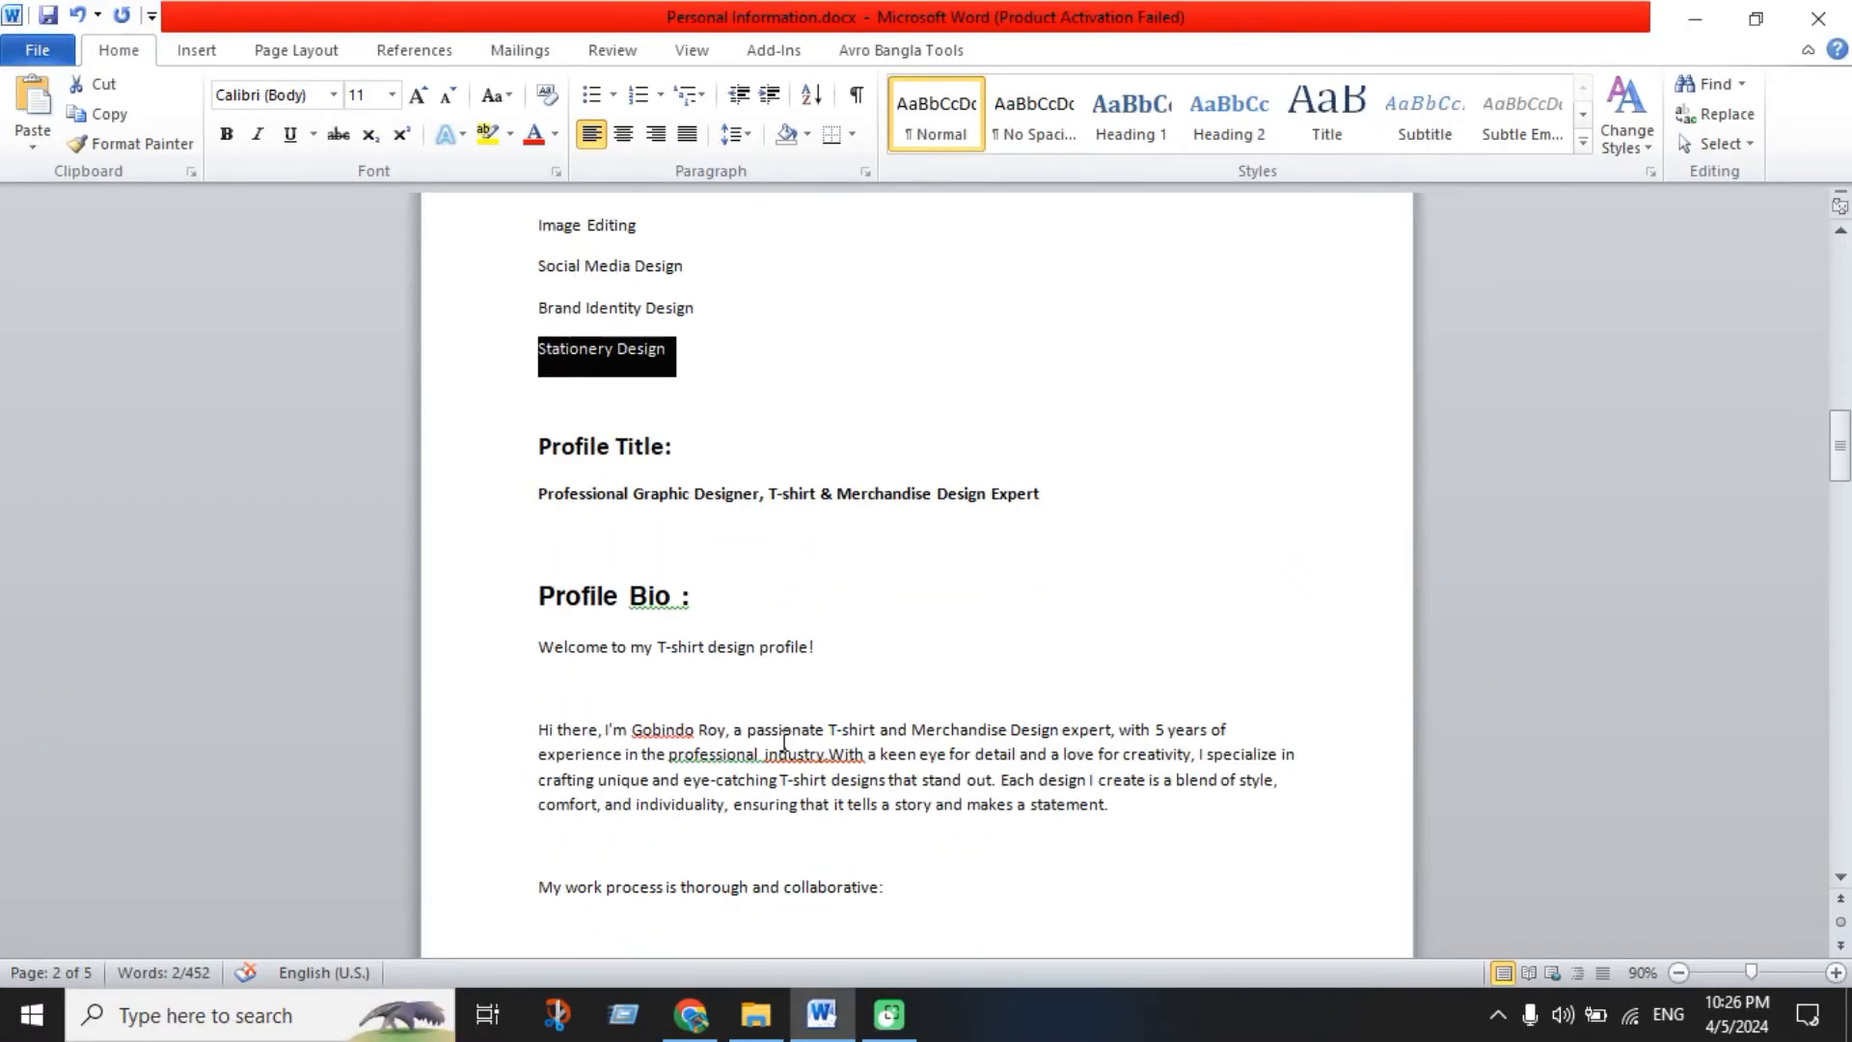
{"action": "left_click", "coordinate": [892, 705]}
{"action": "scroll", "coordinate": [896, 708], "scroll_direction": "up", "scroll_amount": 1}
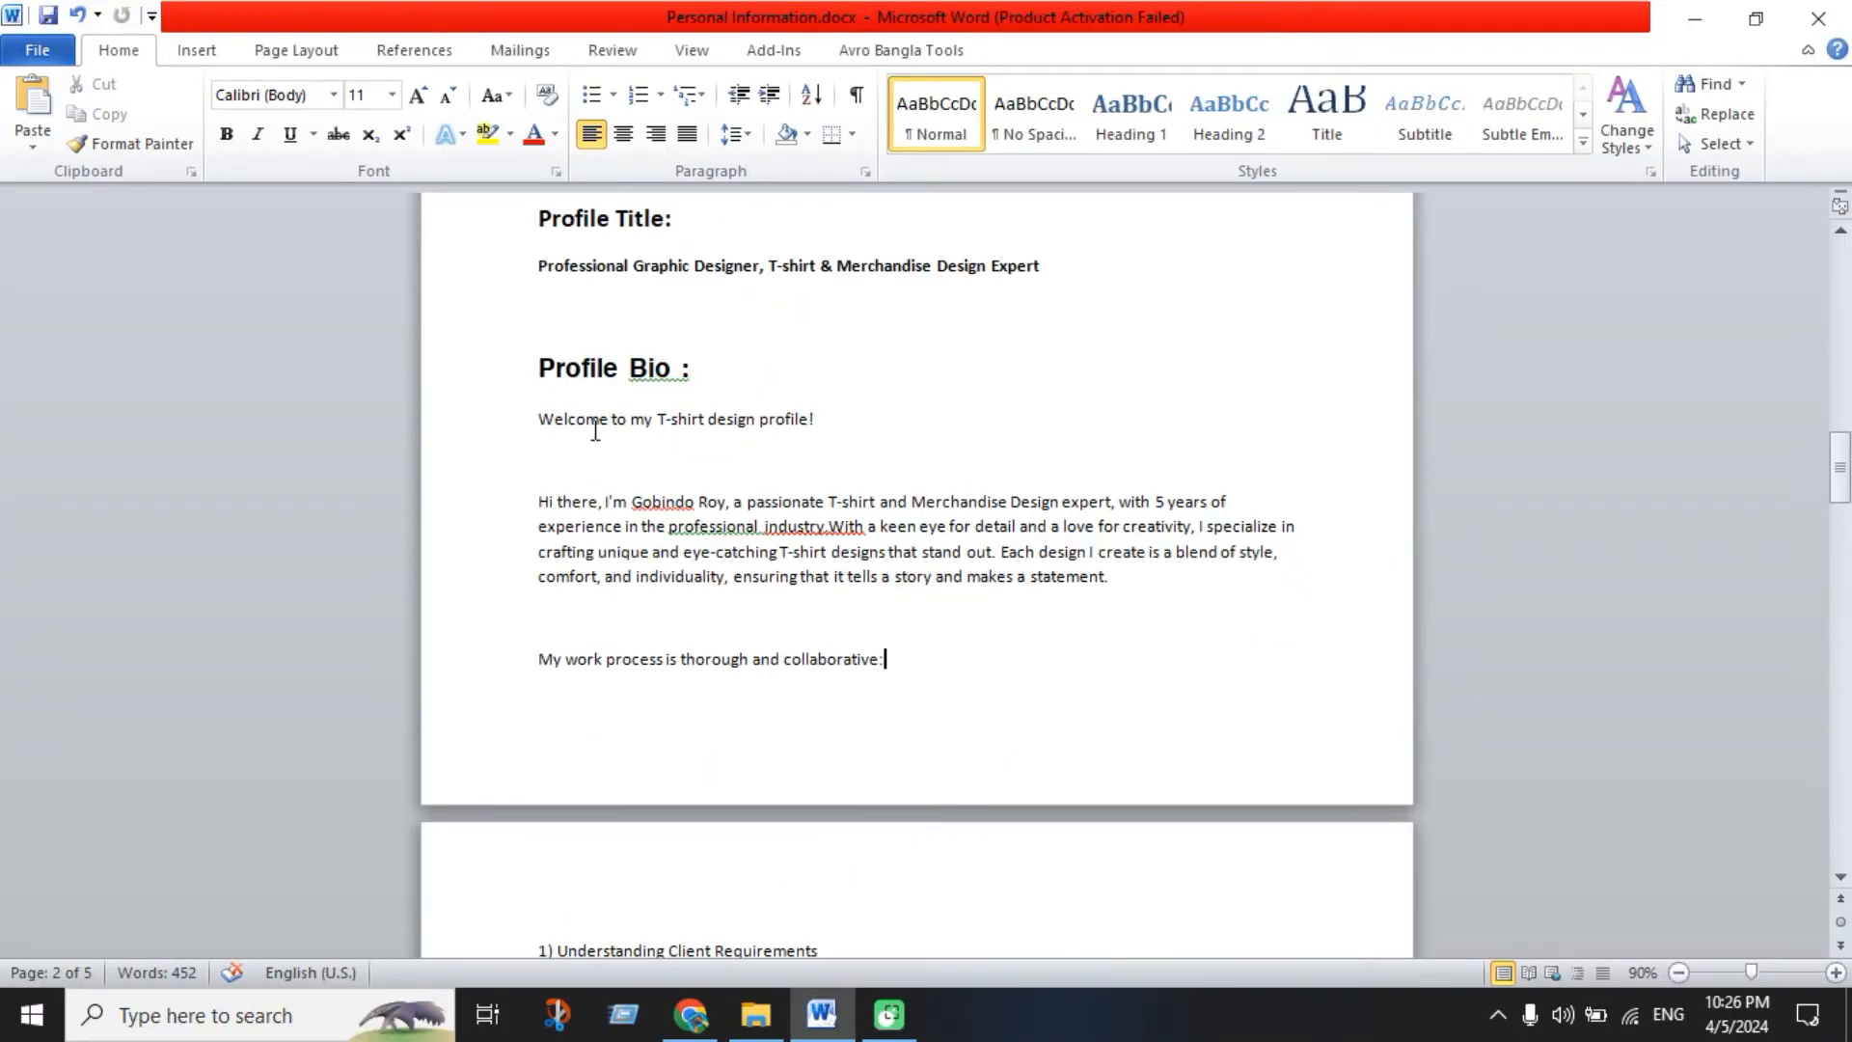
{"action": "left_click_drag", "start_coordinate": [546, 433], "coordinate": [790, 529]}
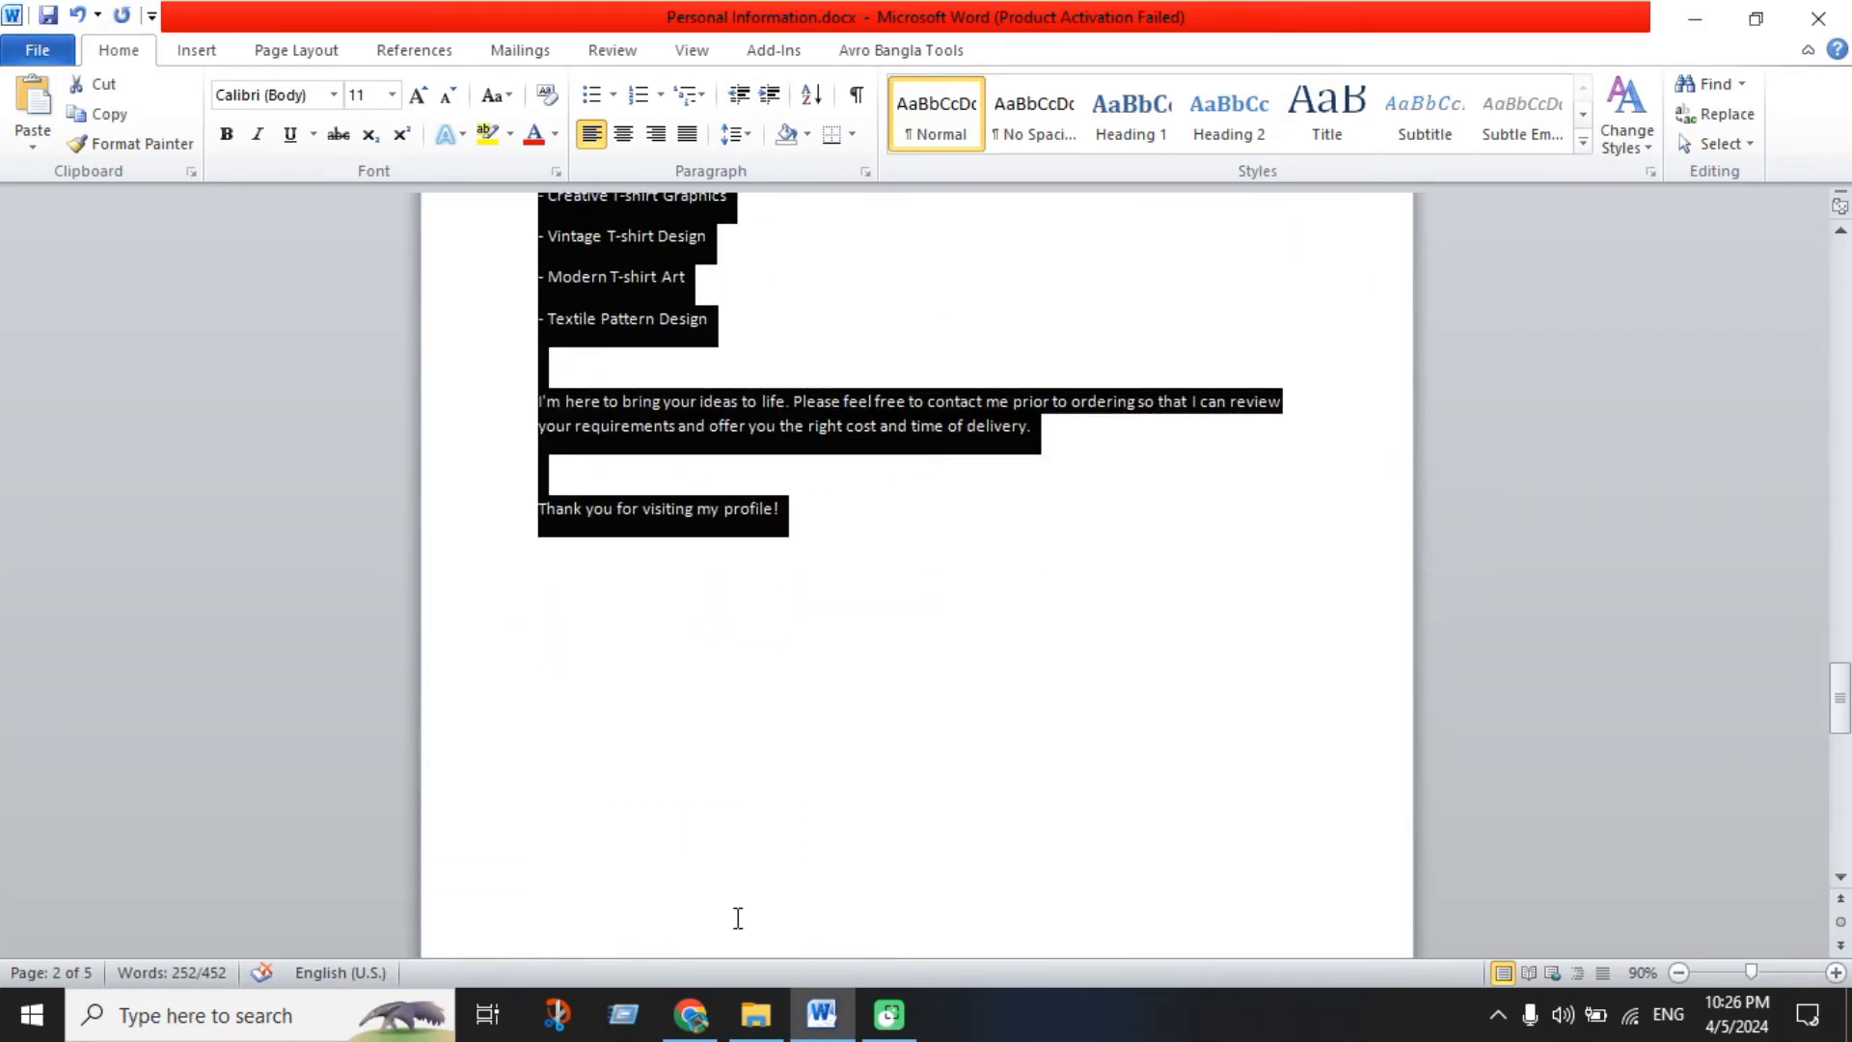
{"action": "left_click", "coordinate": [691, 1013]}
{"action": "key", "text": "ctrl+v"}
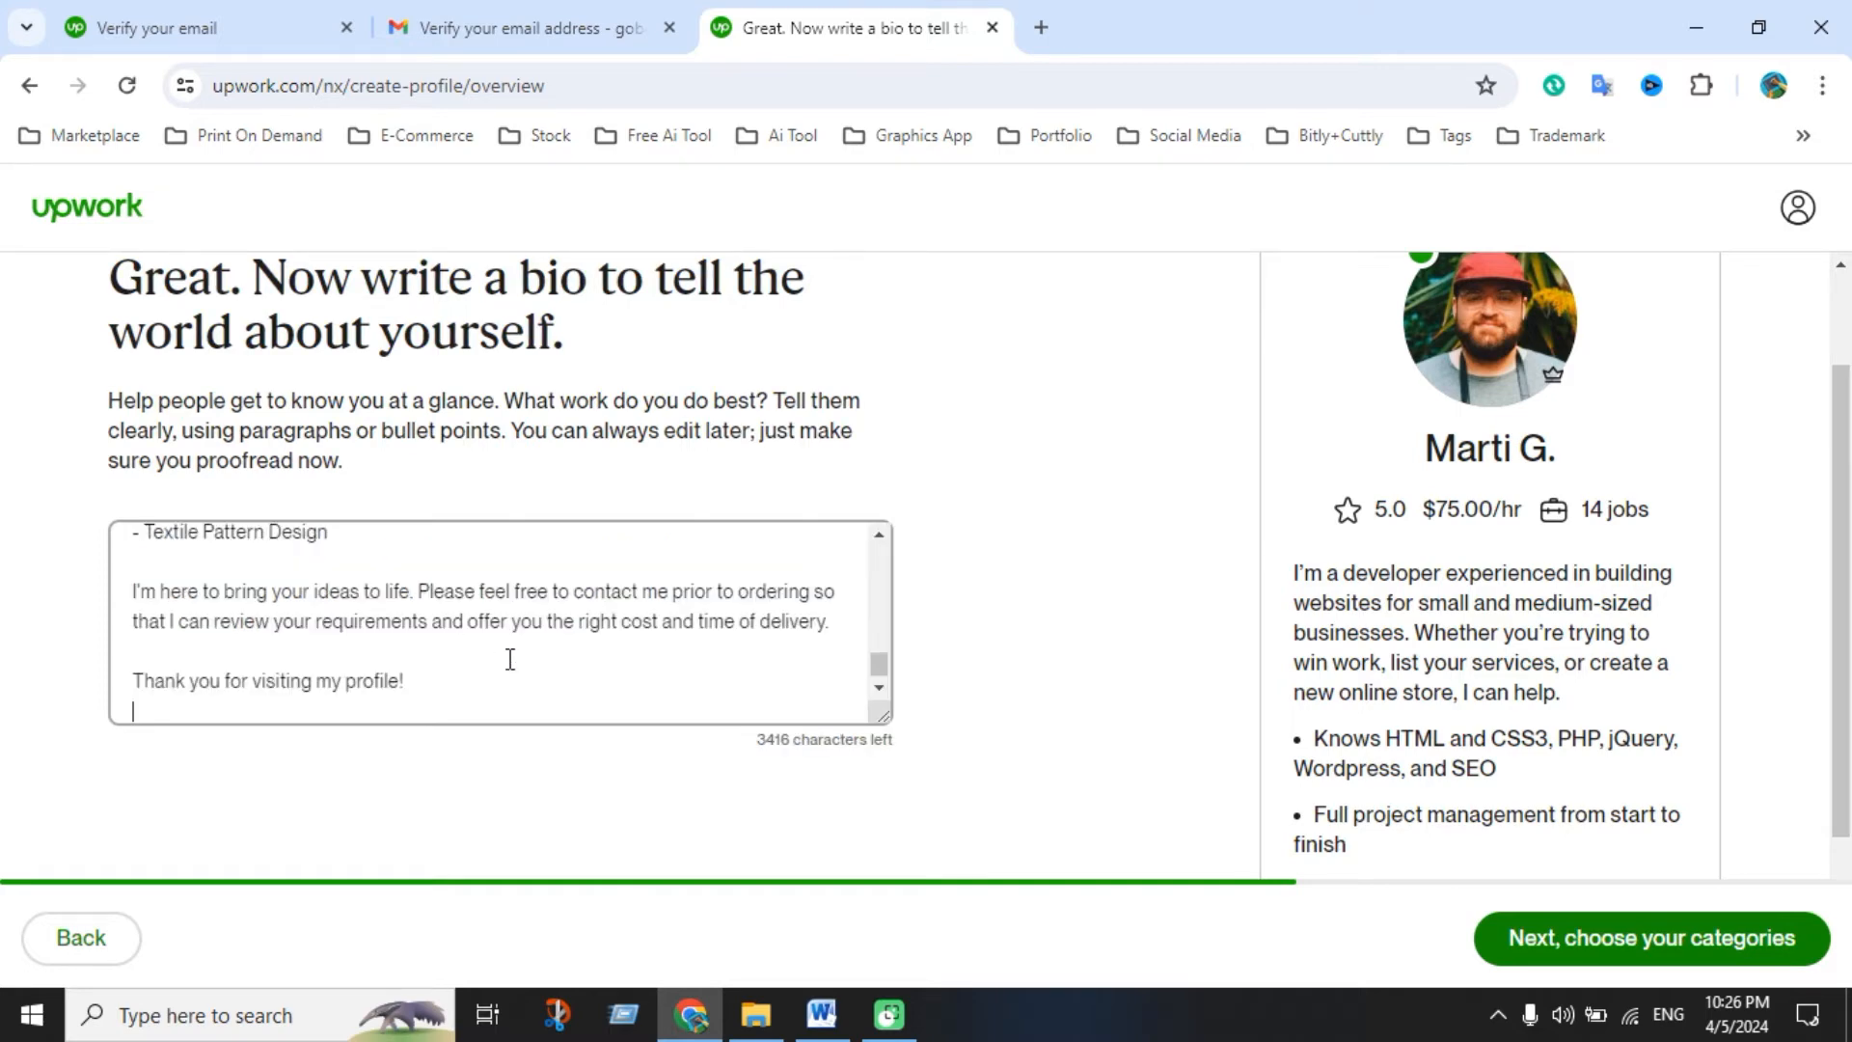
Review the pasted bio and advance to step 8/10, choosing main services
{"action": "scroll", "coordinate": [510, 658], "scroll_direction": "down", "scroll_amount": 1}
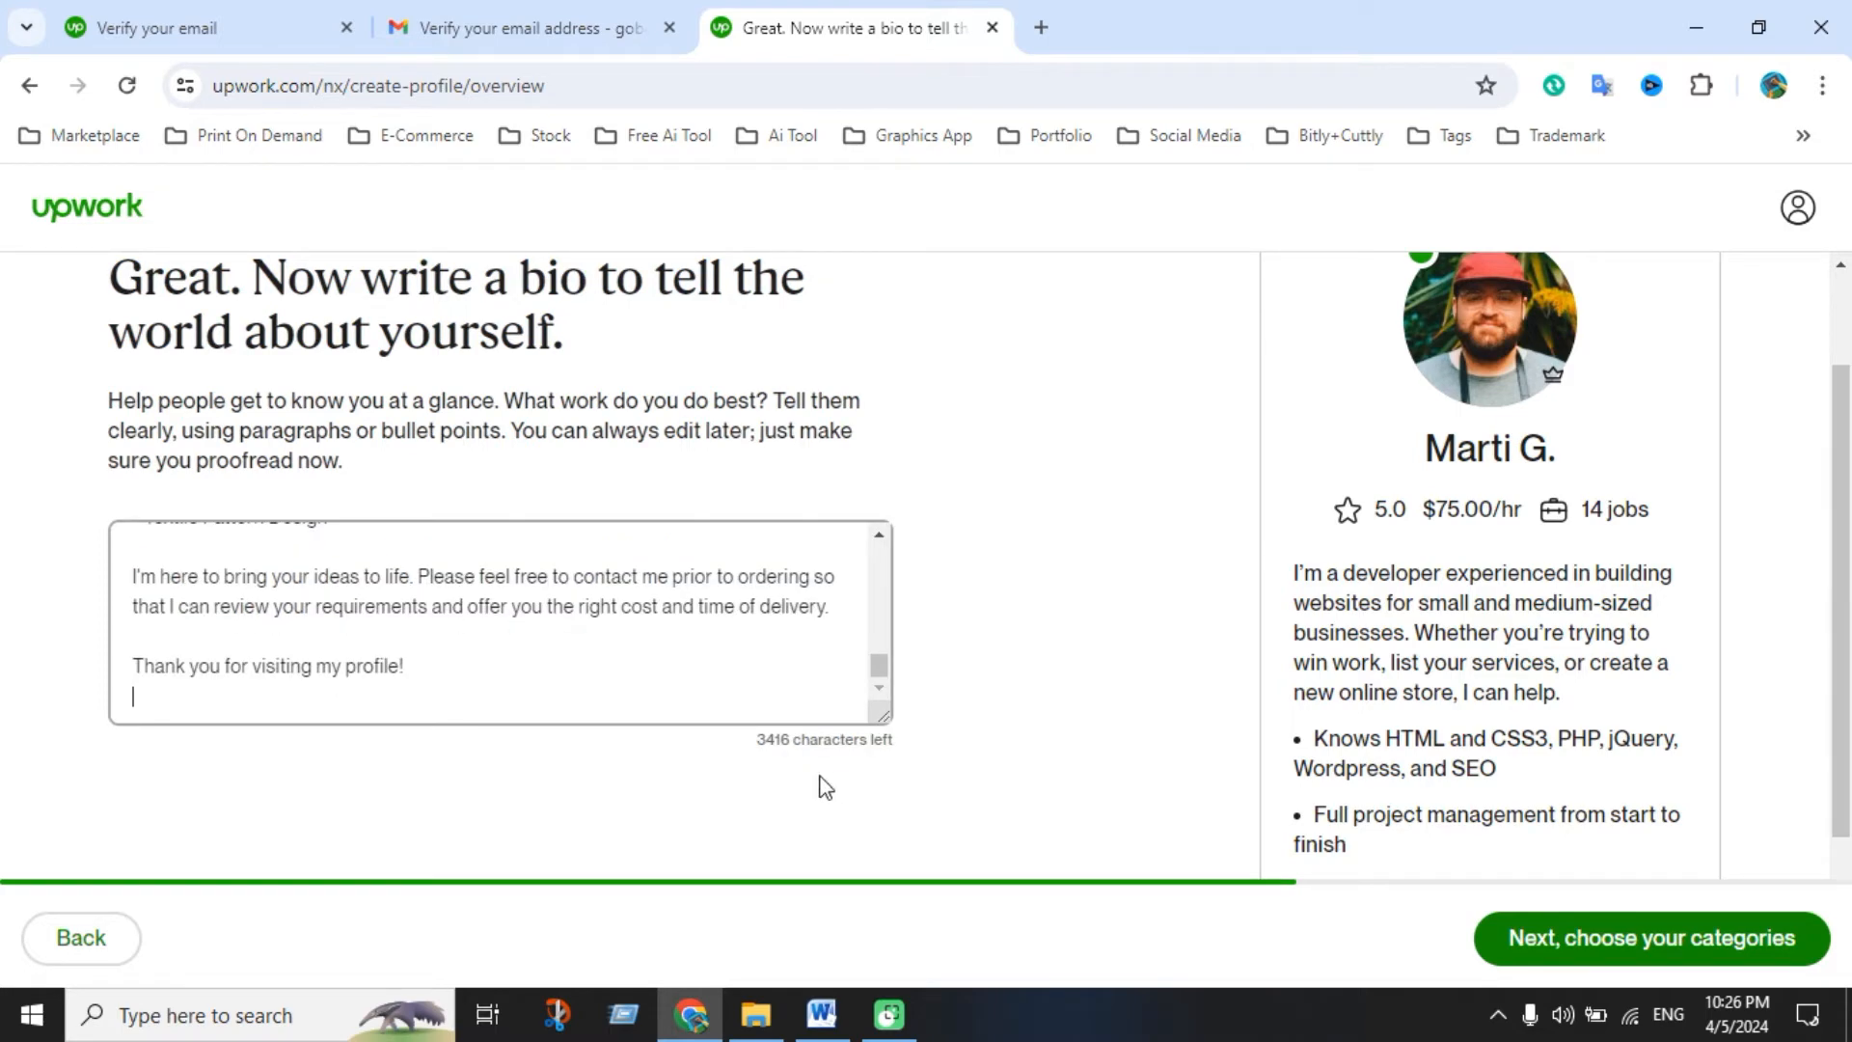
{"action": "scroll", "coordinate": [455, 644], "scroll_direction": "up", "scroll_amount": 5}
{"action": "scroll", "coordinate": [459, 653], "scroll_direction": "up", "scroll_amount": 10}
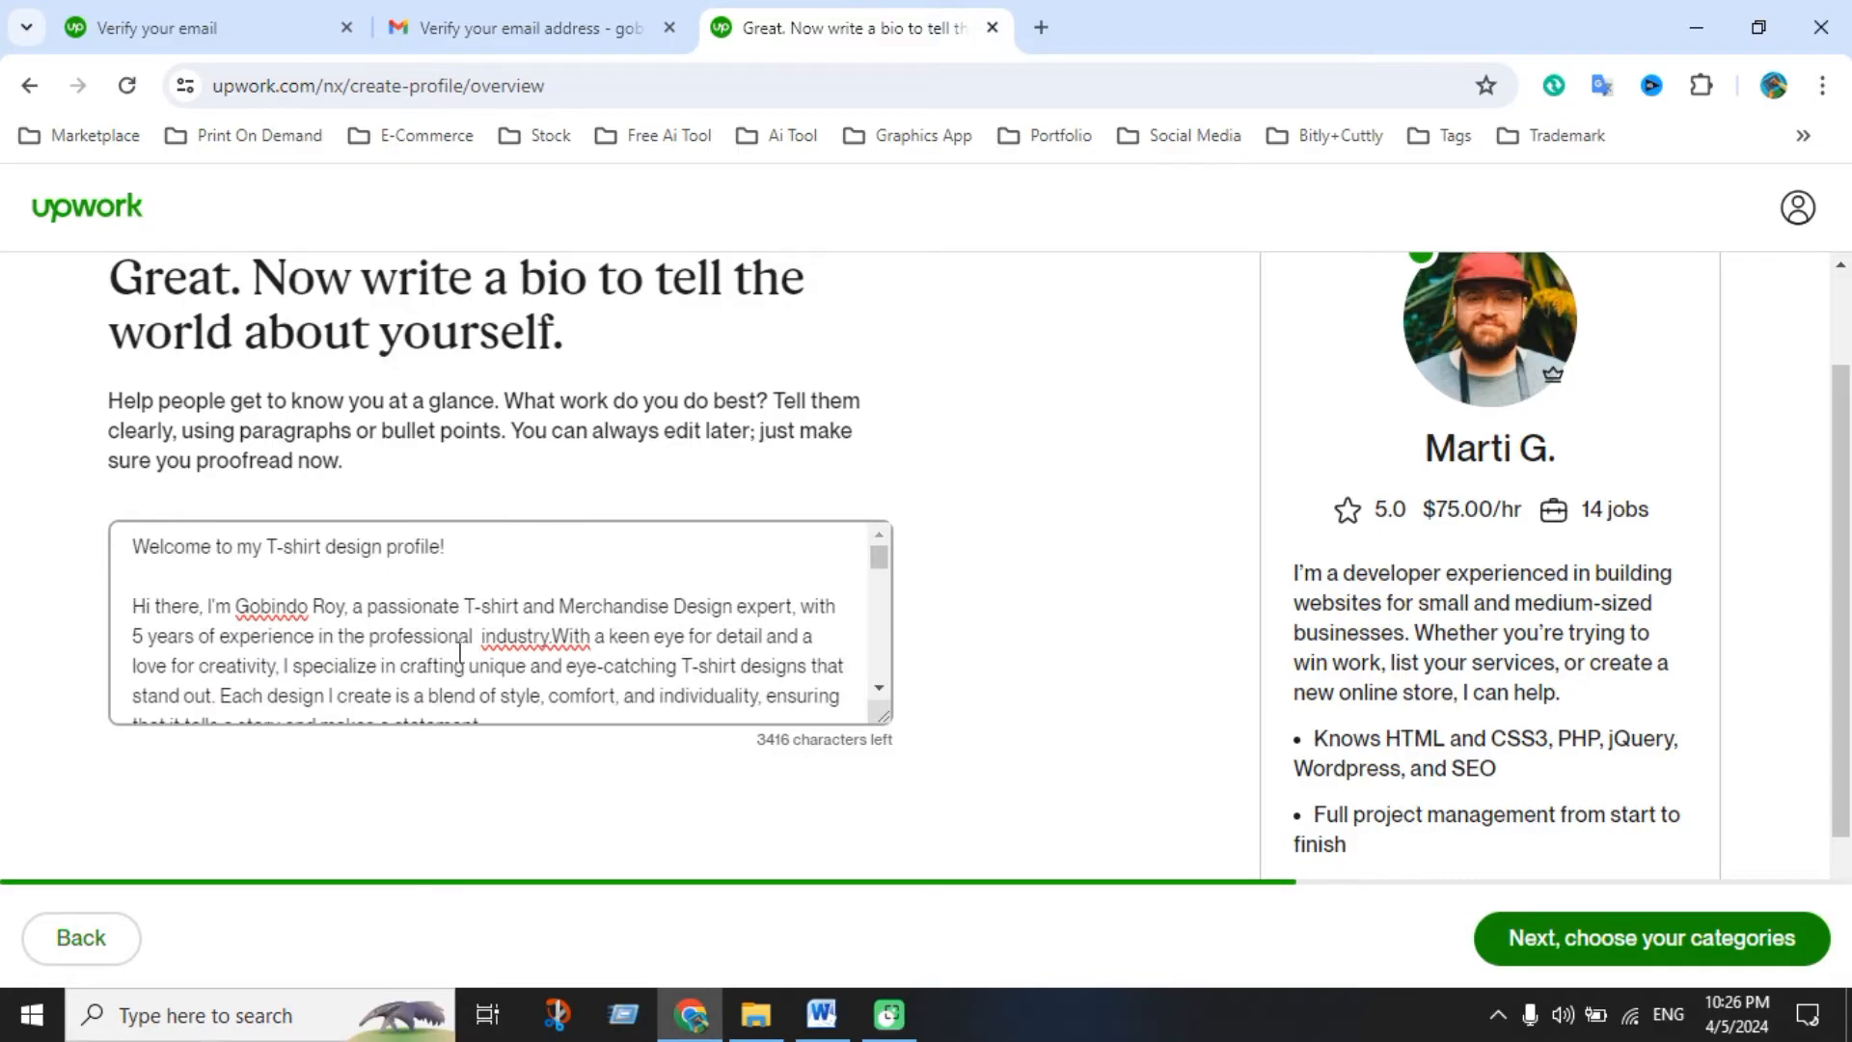
{"action": "scroll", "coordinate": [488, 638], "scroll_direction": "down", "scroll_amount": 15}
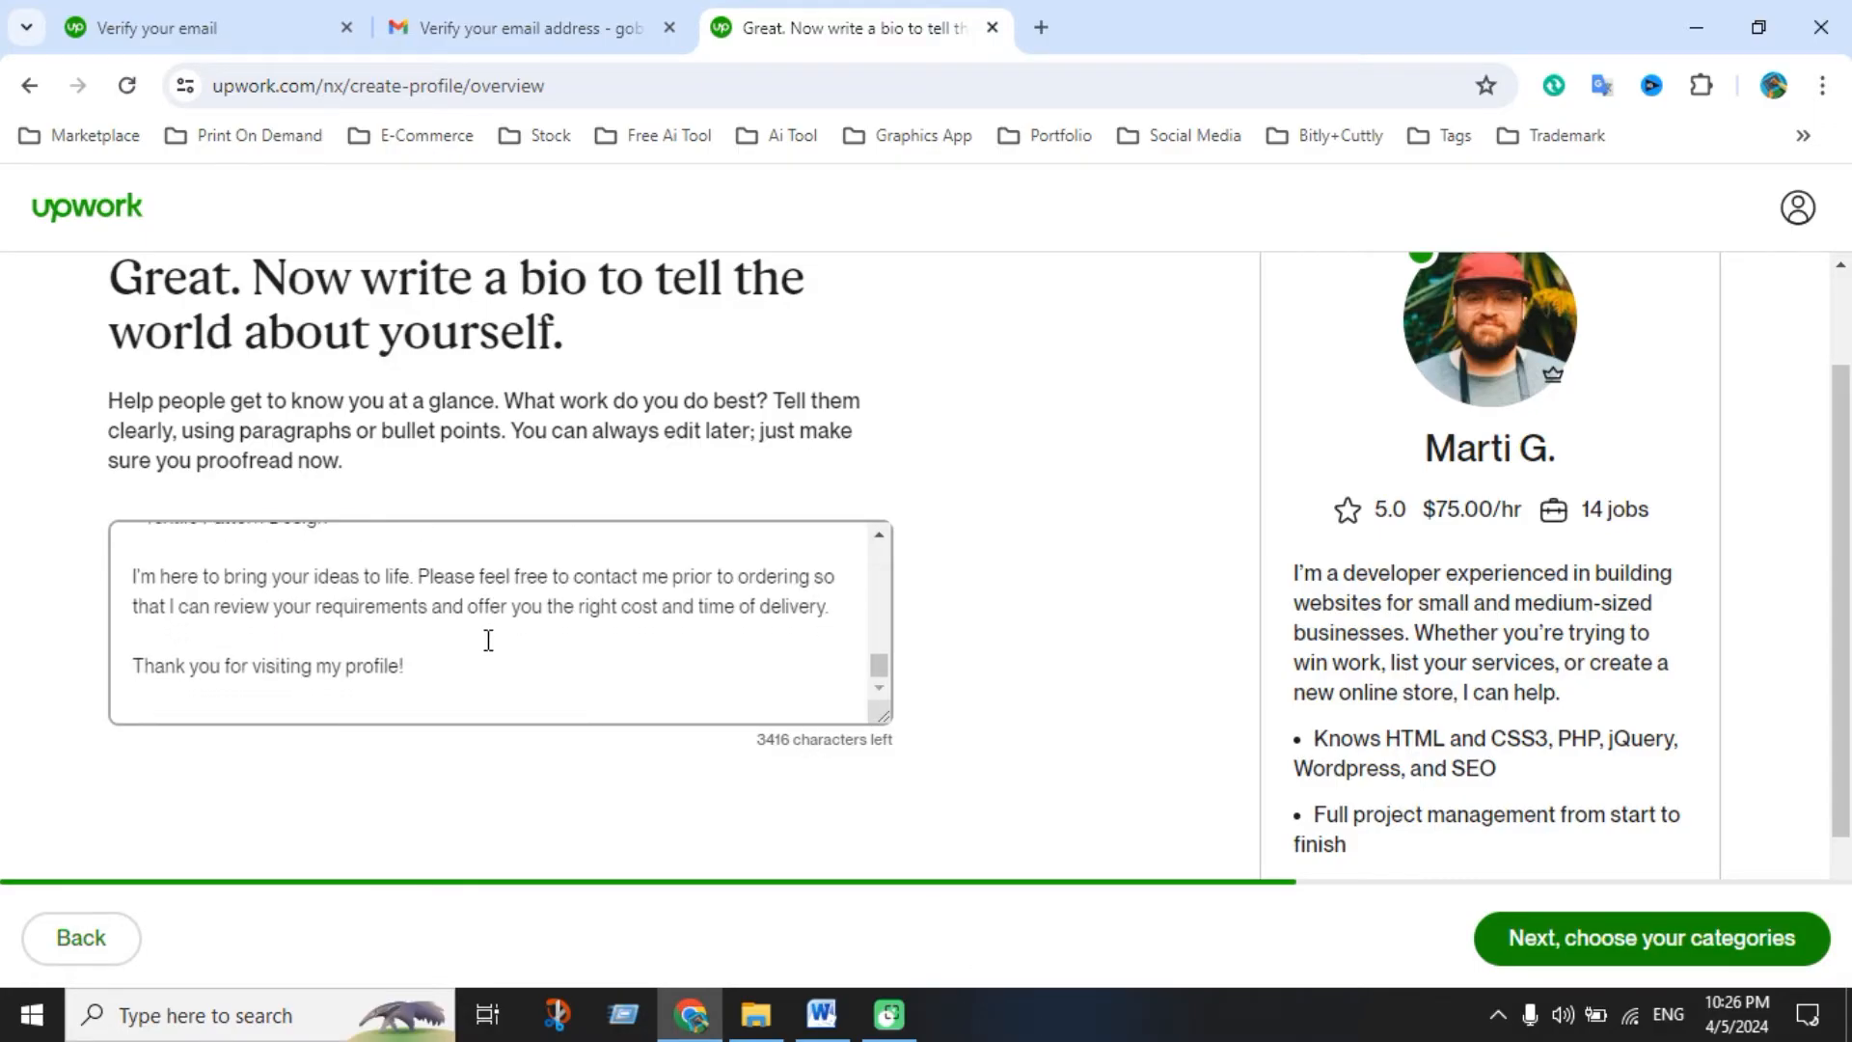
{"action": "scroll", "coordinate": [488, 639], "scroll_direction": "up", "scroll_amount": 5}
{"action": "scroll", "coordinate": [488, 640], "scroll_direction": "up", "scroll_amount": 10}
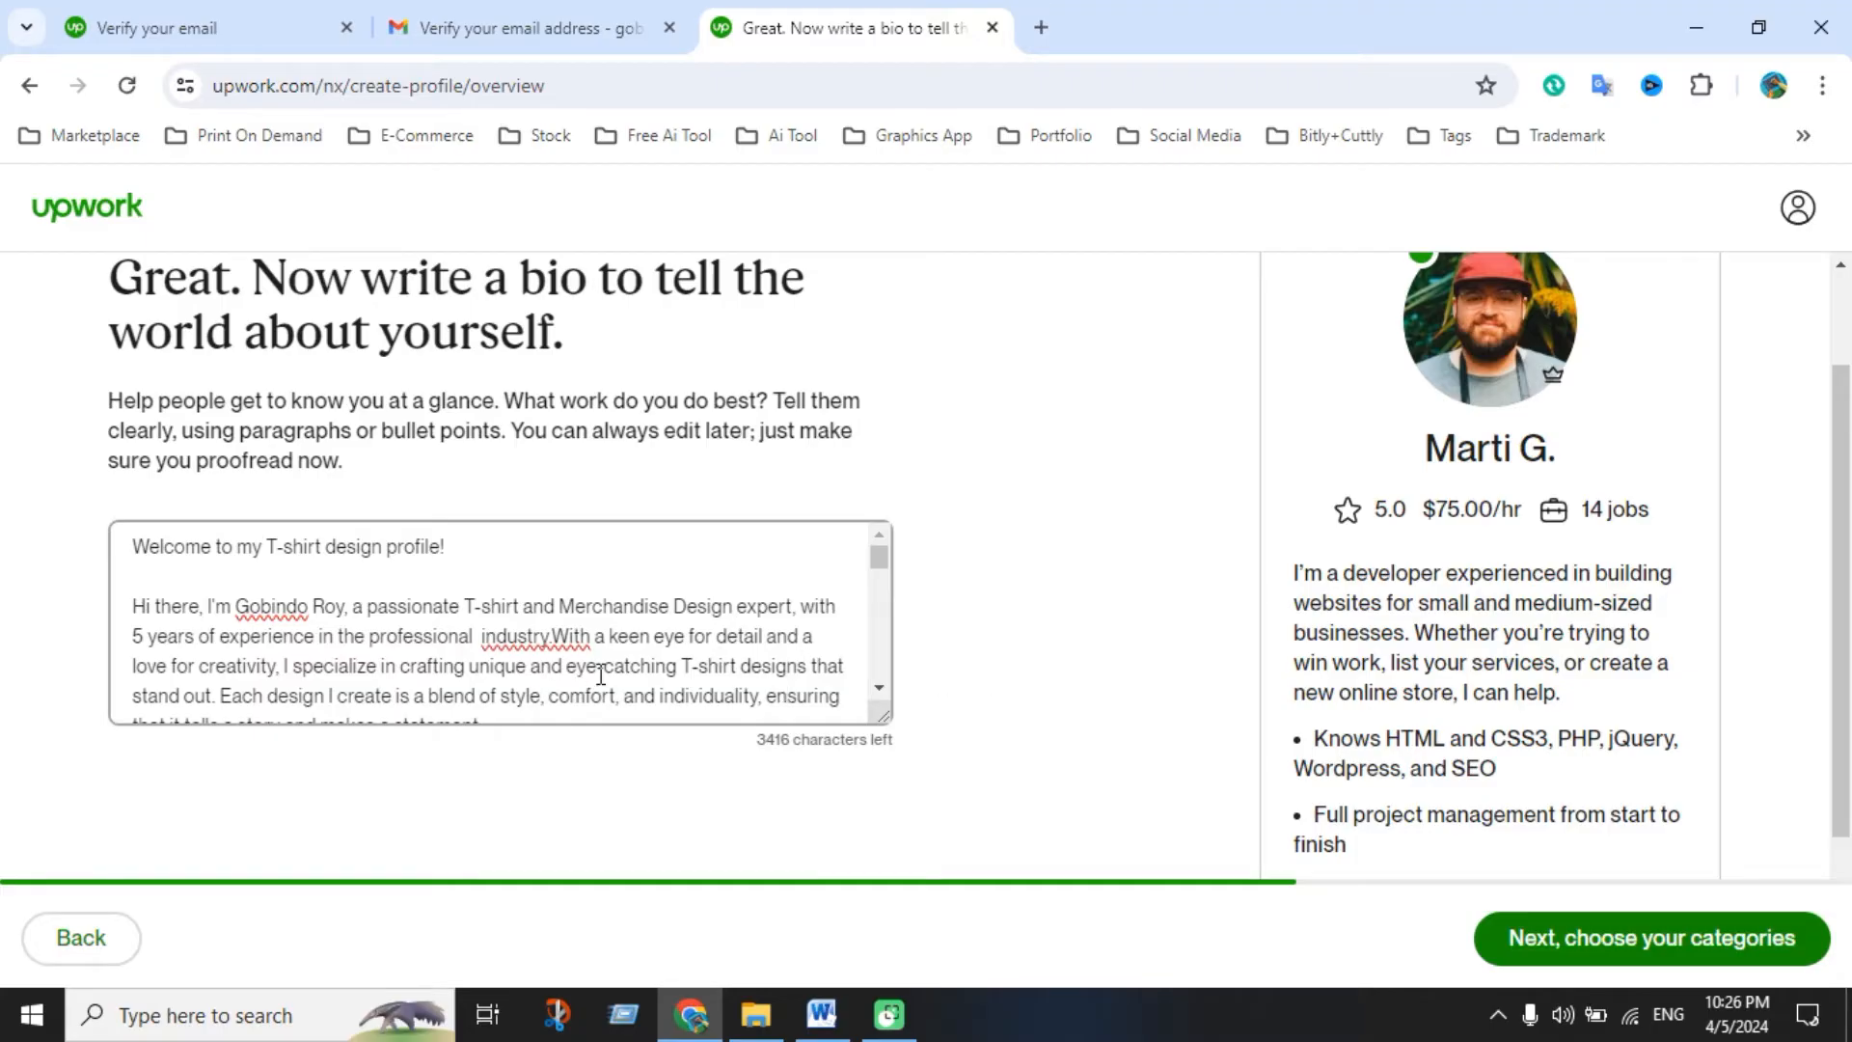
{"action": "scroll", "coordinate": [603, 671], "scroll_direction": "up", "scroll_amount": 2}
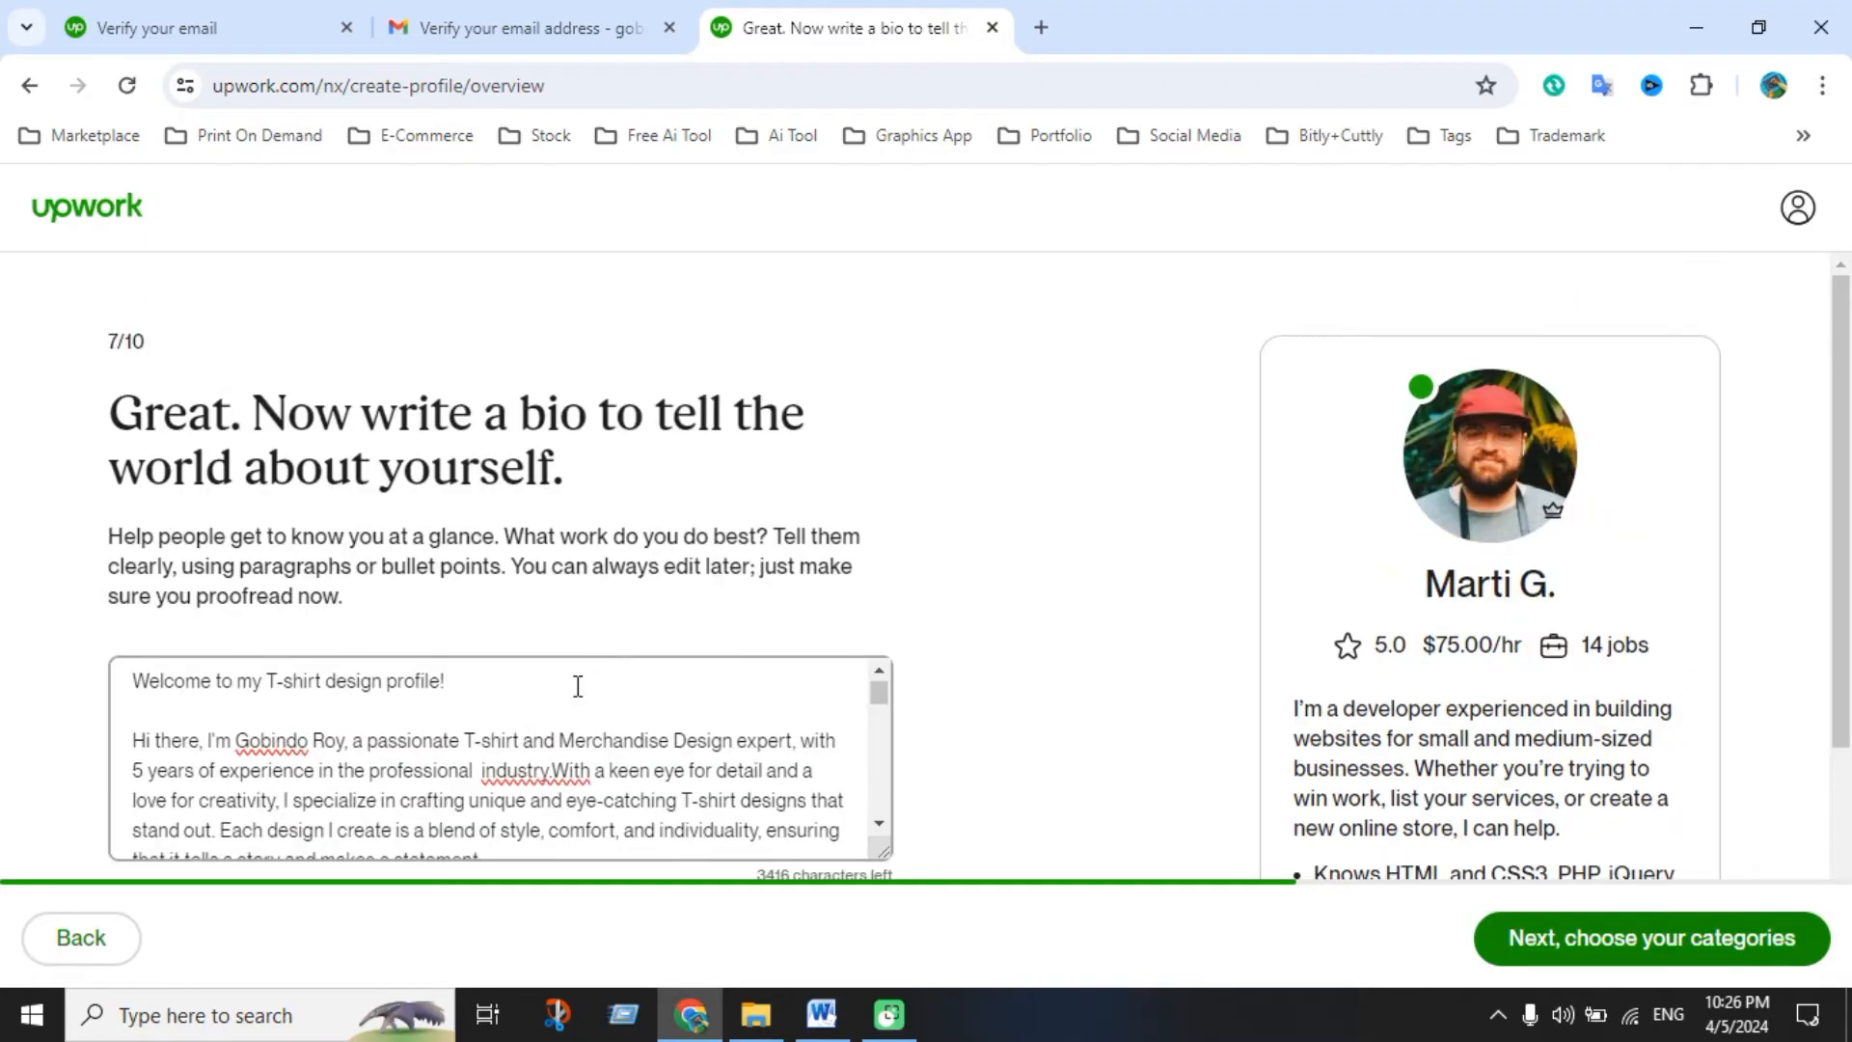
{"action": "scroll", "coordinate": [578, 686], "scroll_direction": "down", "scroll_amount": 3}
{"action": "scroll", "coordinate": [701, 717], "scroll_direction": "down", "scroll_amount": 3}
{"action": "scroll", "coordinate": [1062, 731], "scroll_direction": "down", "scroll_amount": 3}
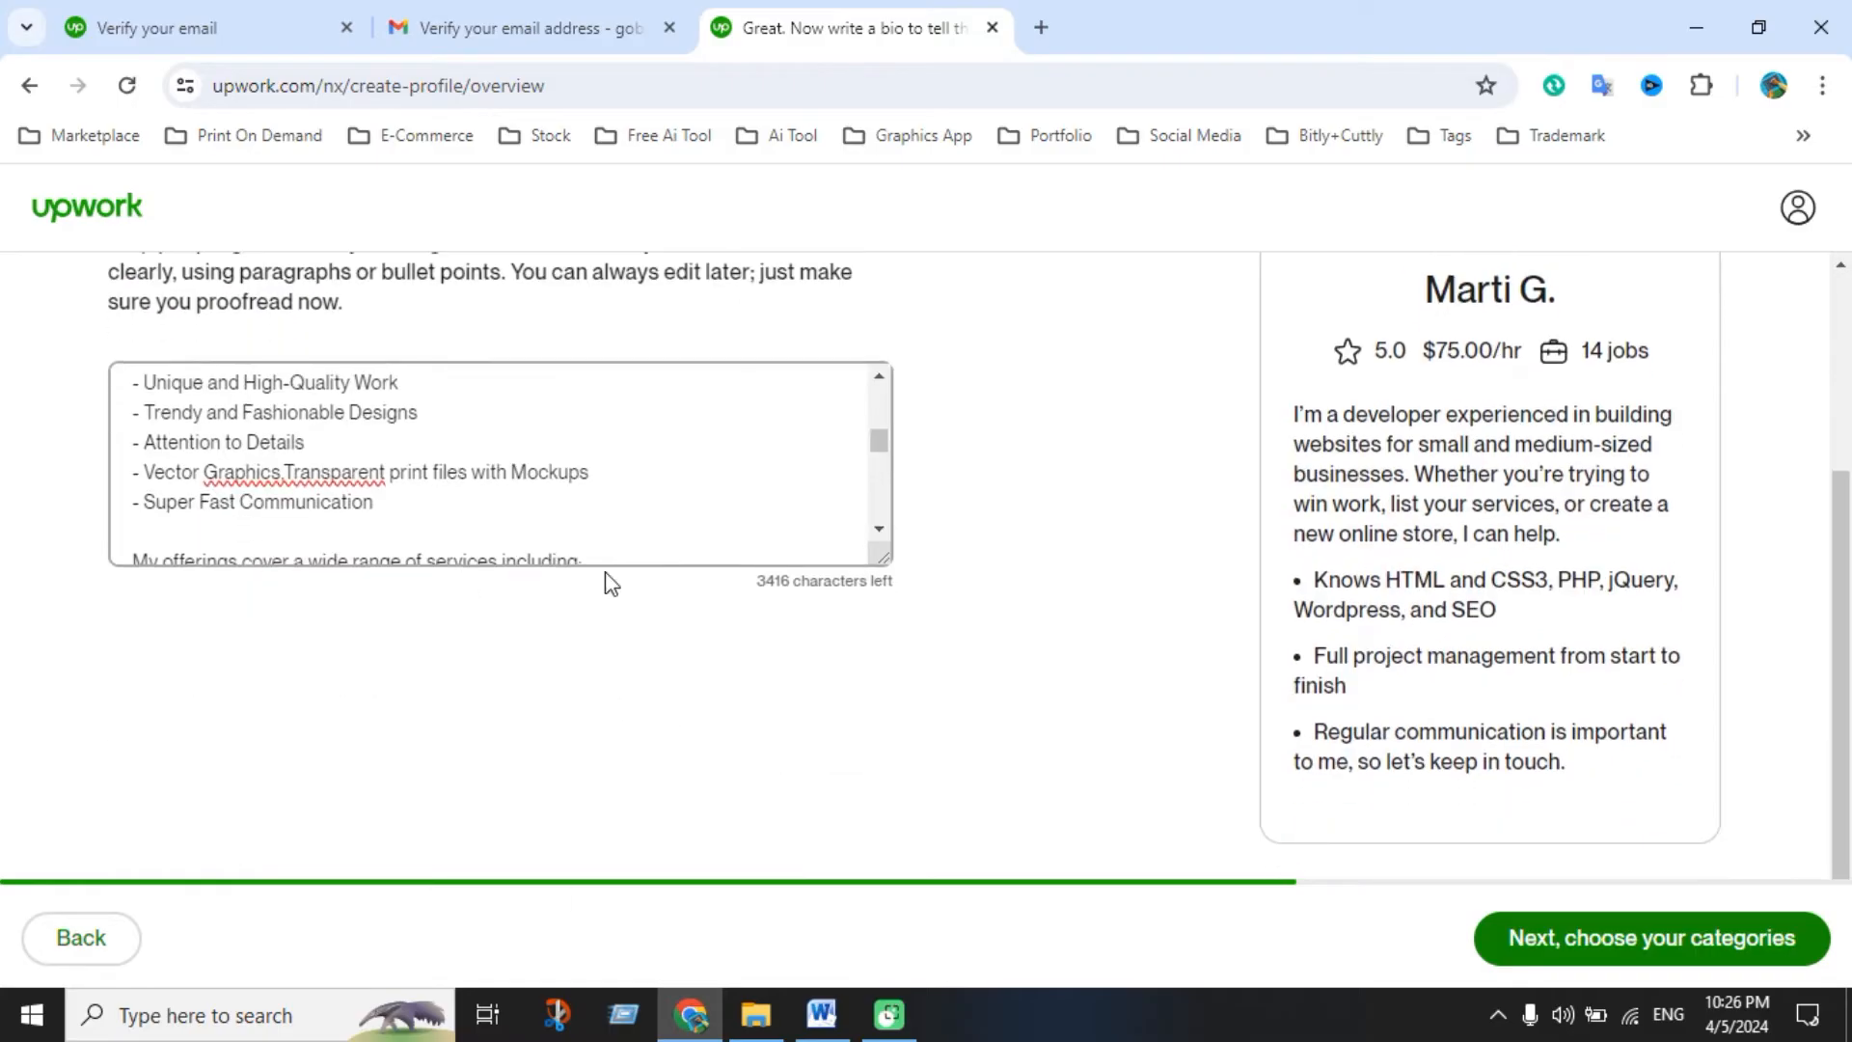
{"action": "scroll", "coordinate": [604, 442], "scroll_direction": "down", "scroll_amount": 2}
{"action": "scroll", "coordinate": [604, 445], "scroll_direction": "down", "scroll_amount": 8}
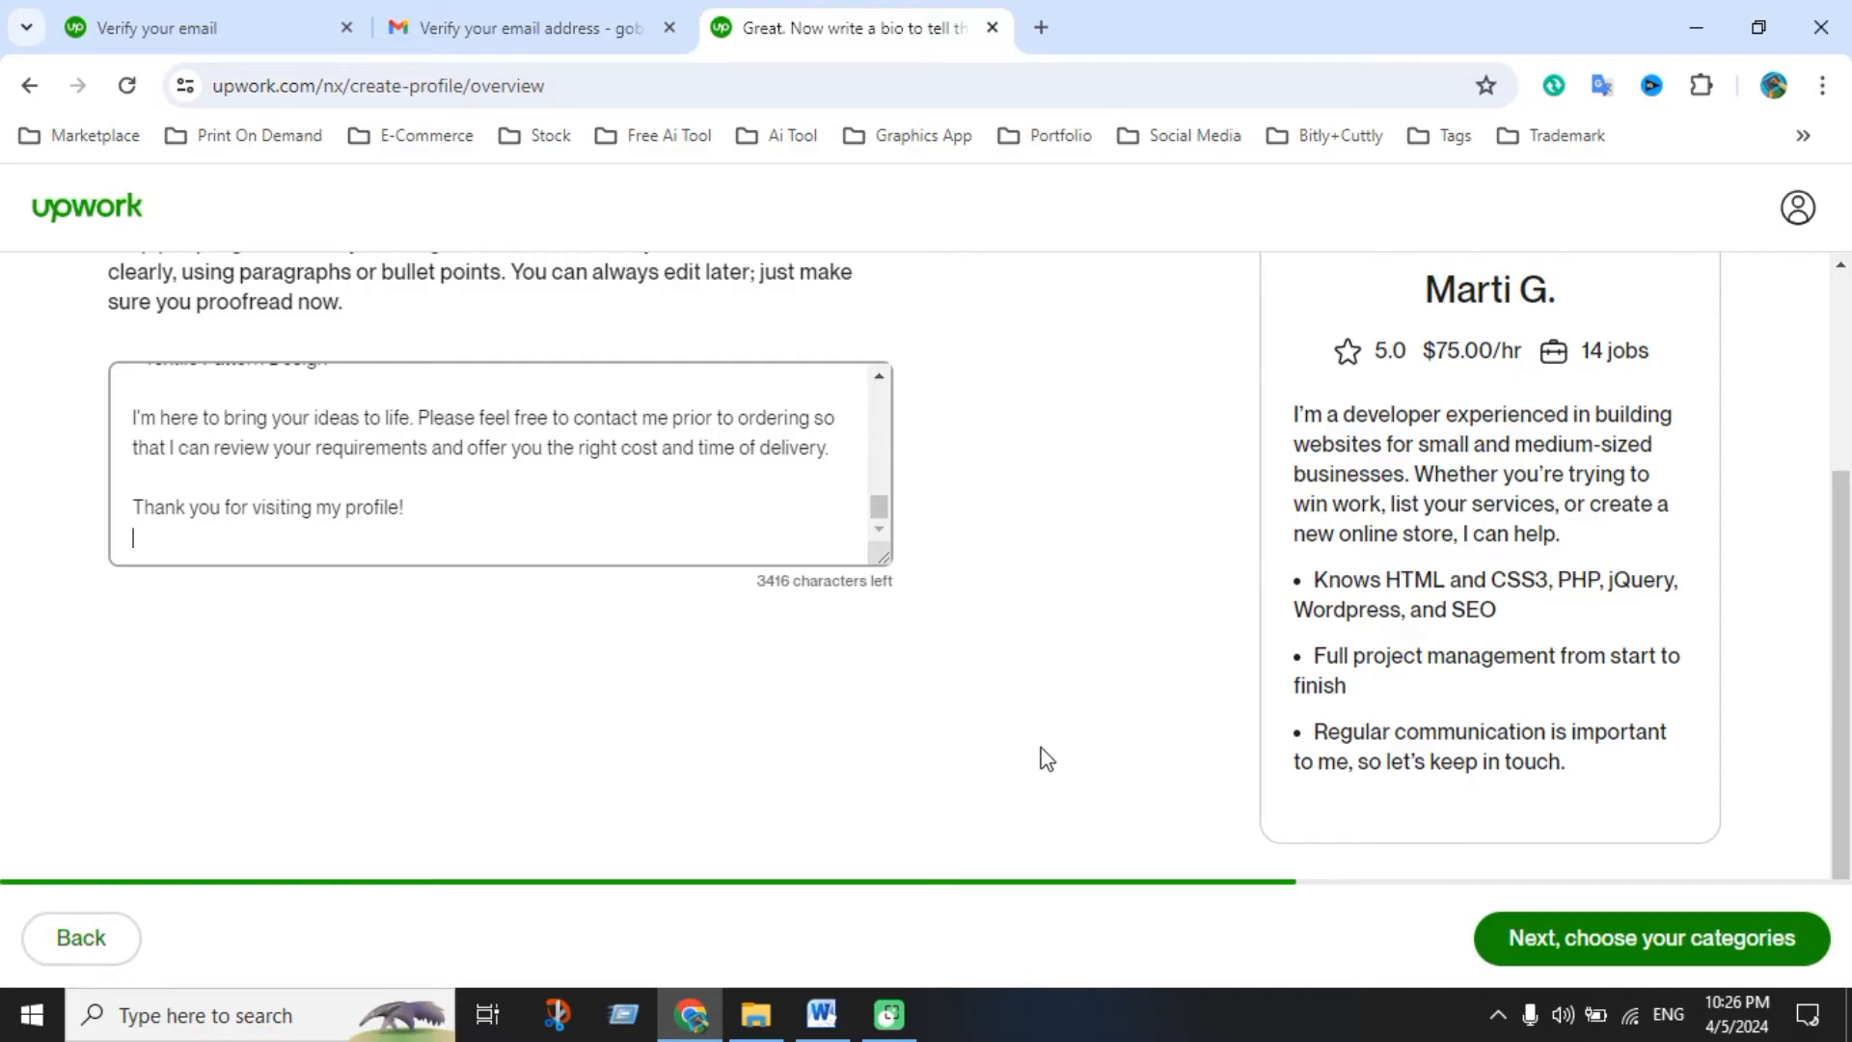
{"action": "left_click", "coordinate": [1626, 927]}
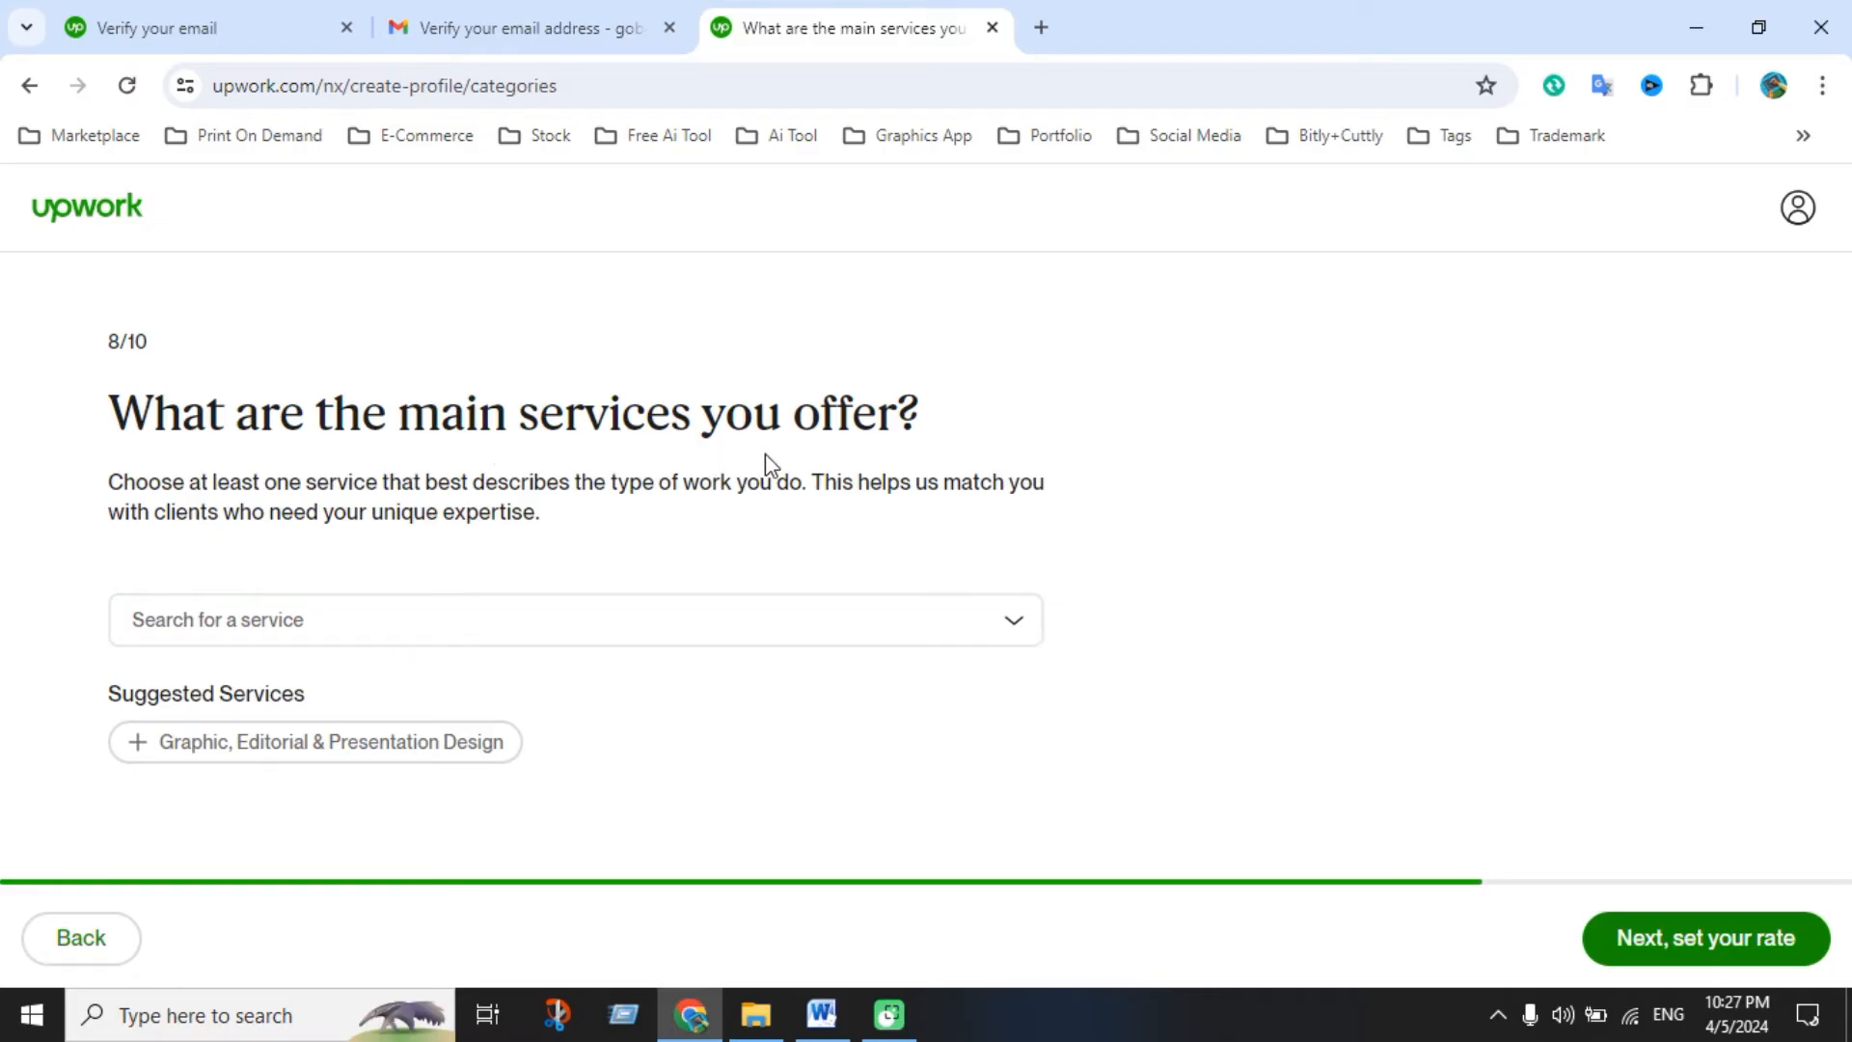
Pick Art & Illustration, Branding & Logo Design, Graphic, Editorial & Presentation Design, and Product Design as services
{"action": "left_click", "coordinate": [530, 636]}
{"action": "mouse_move", "coordinate": [275, 757]}
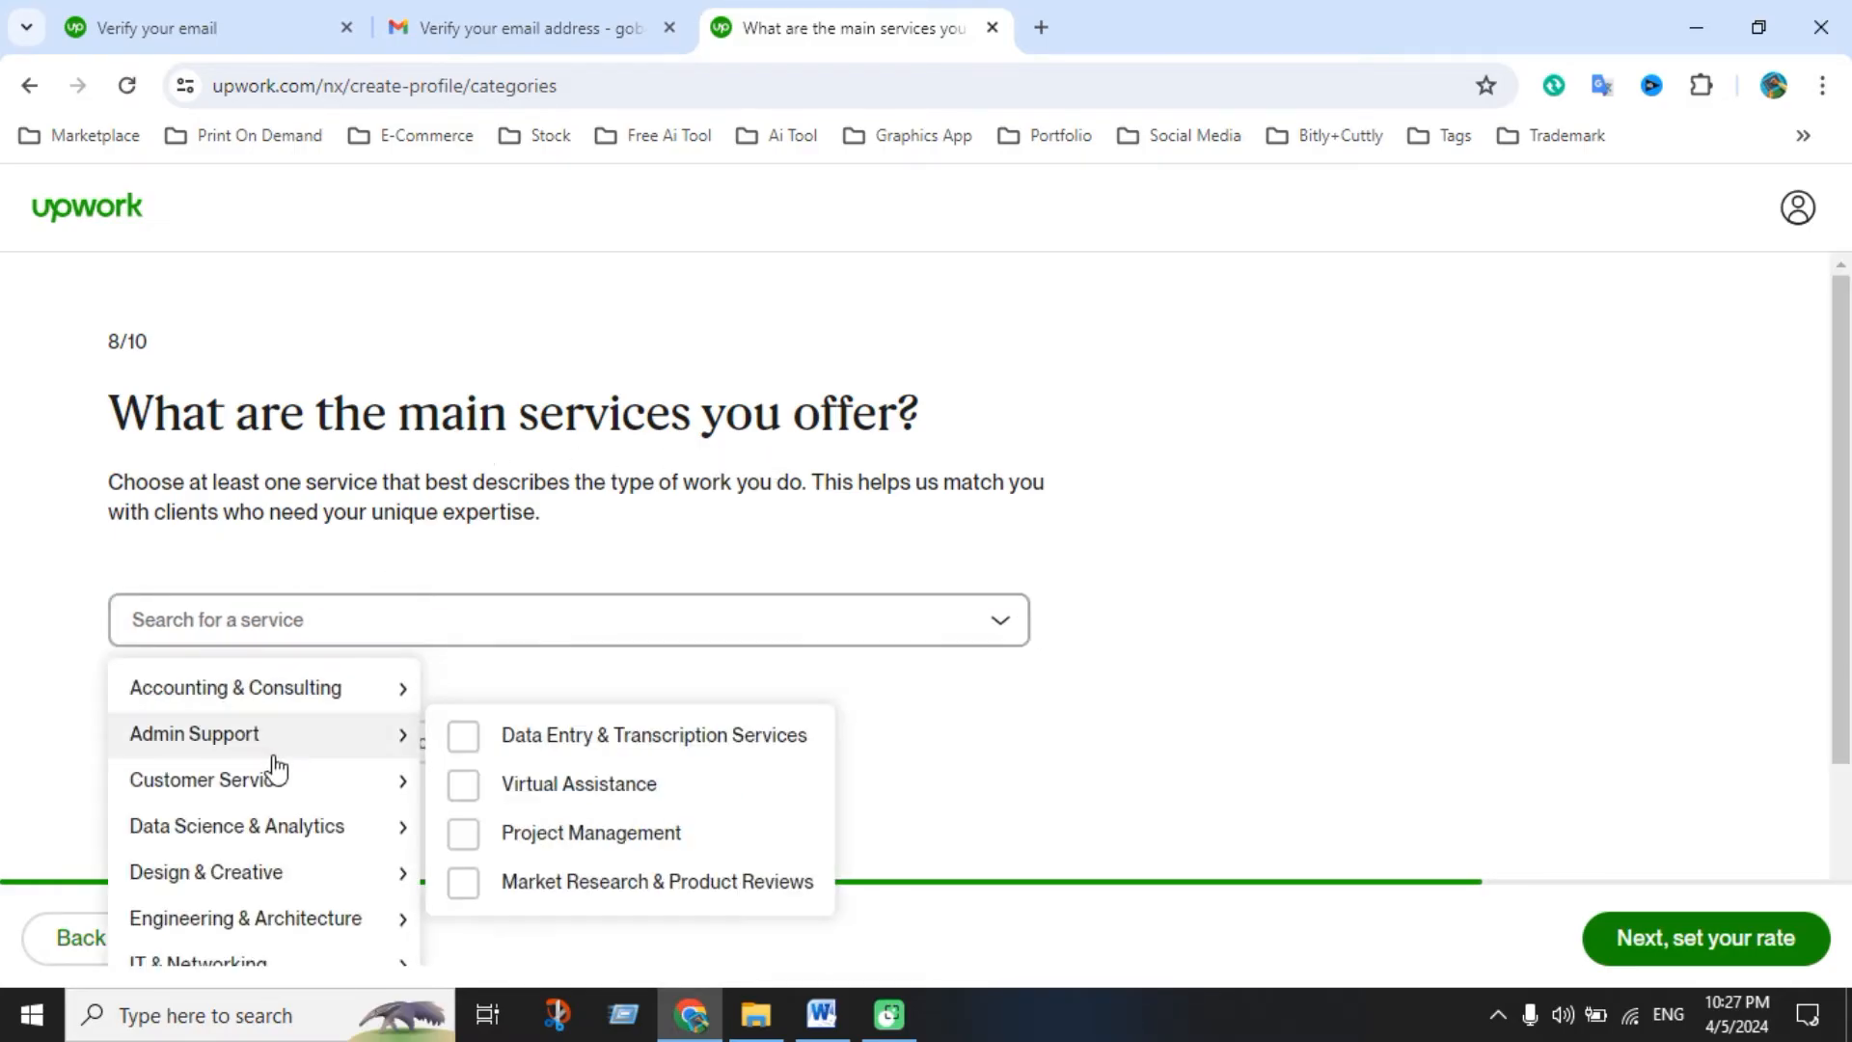
{"action": "mouse_move", "coordinate": [249, 848]}
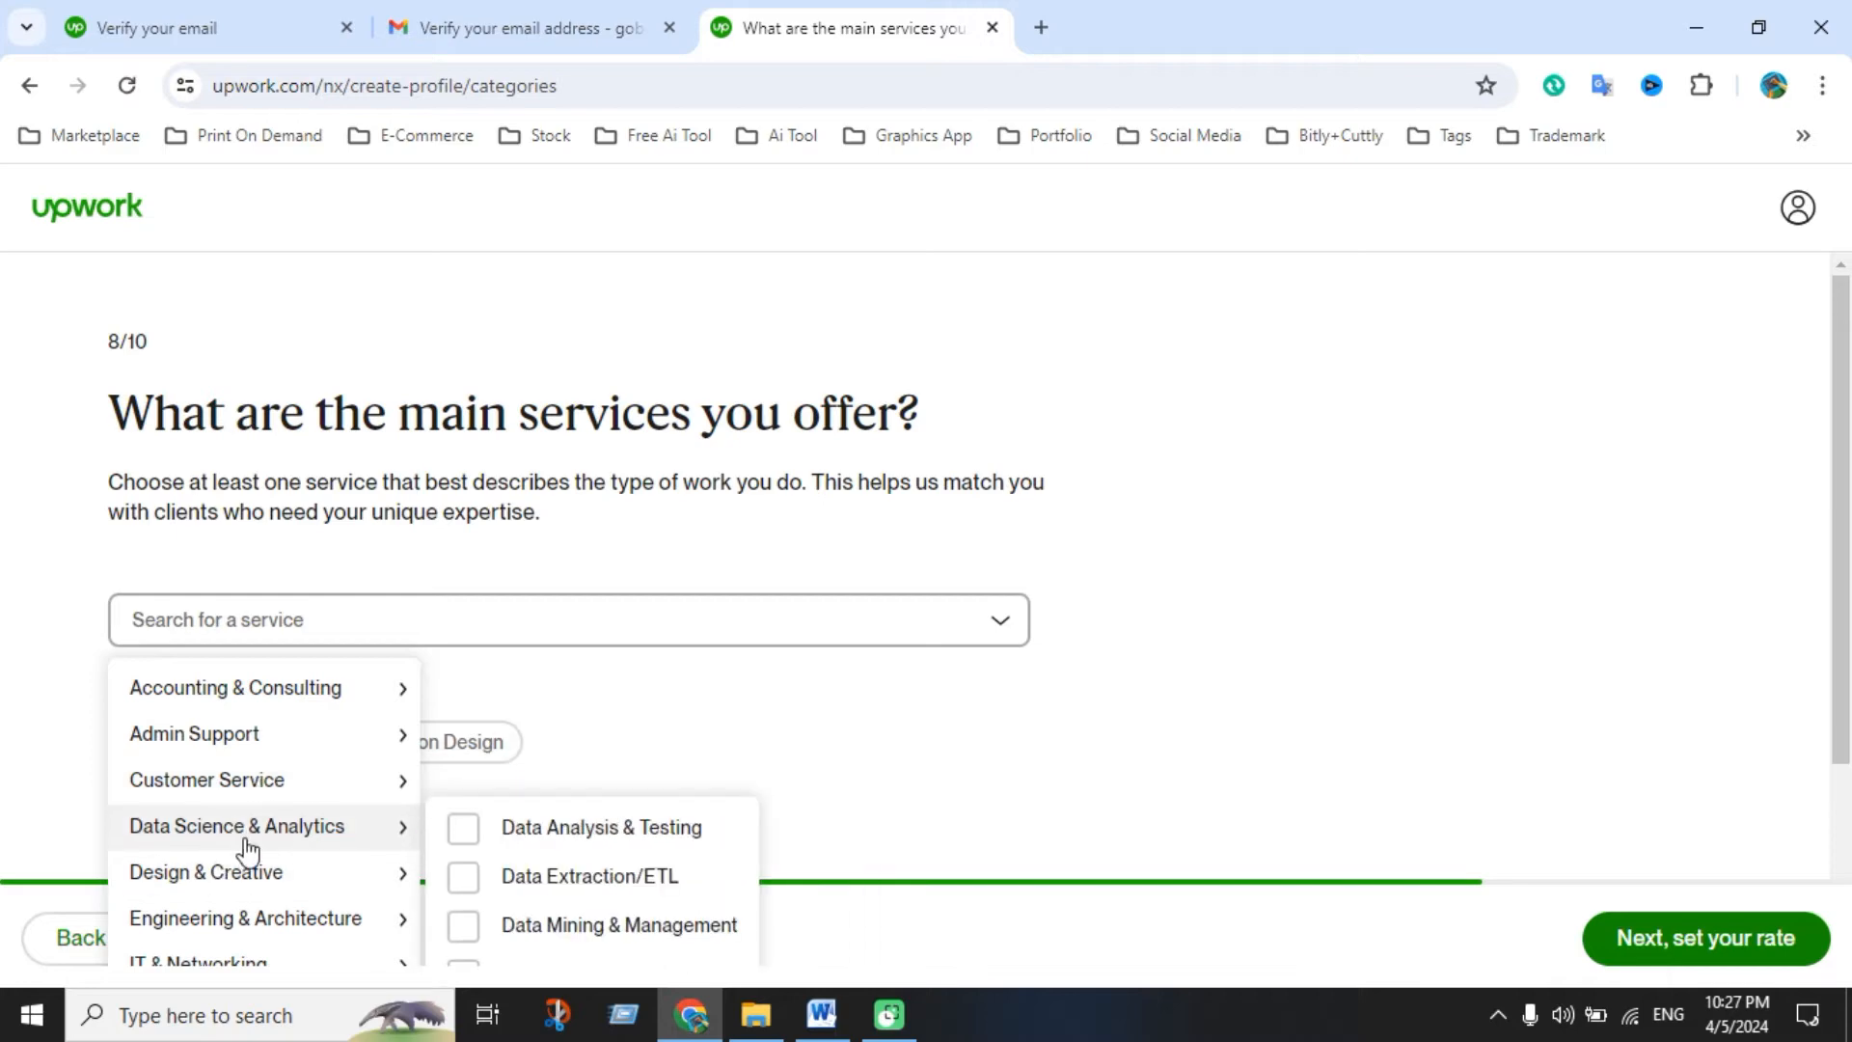
{"action": "scroll", "coordinate": [246, 829], "scroll_direction": "down", "scroll_amount": 3}
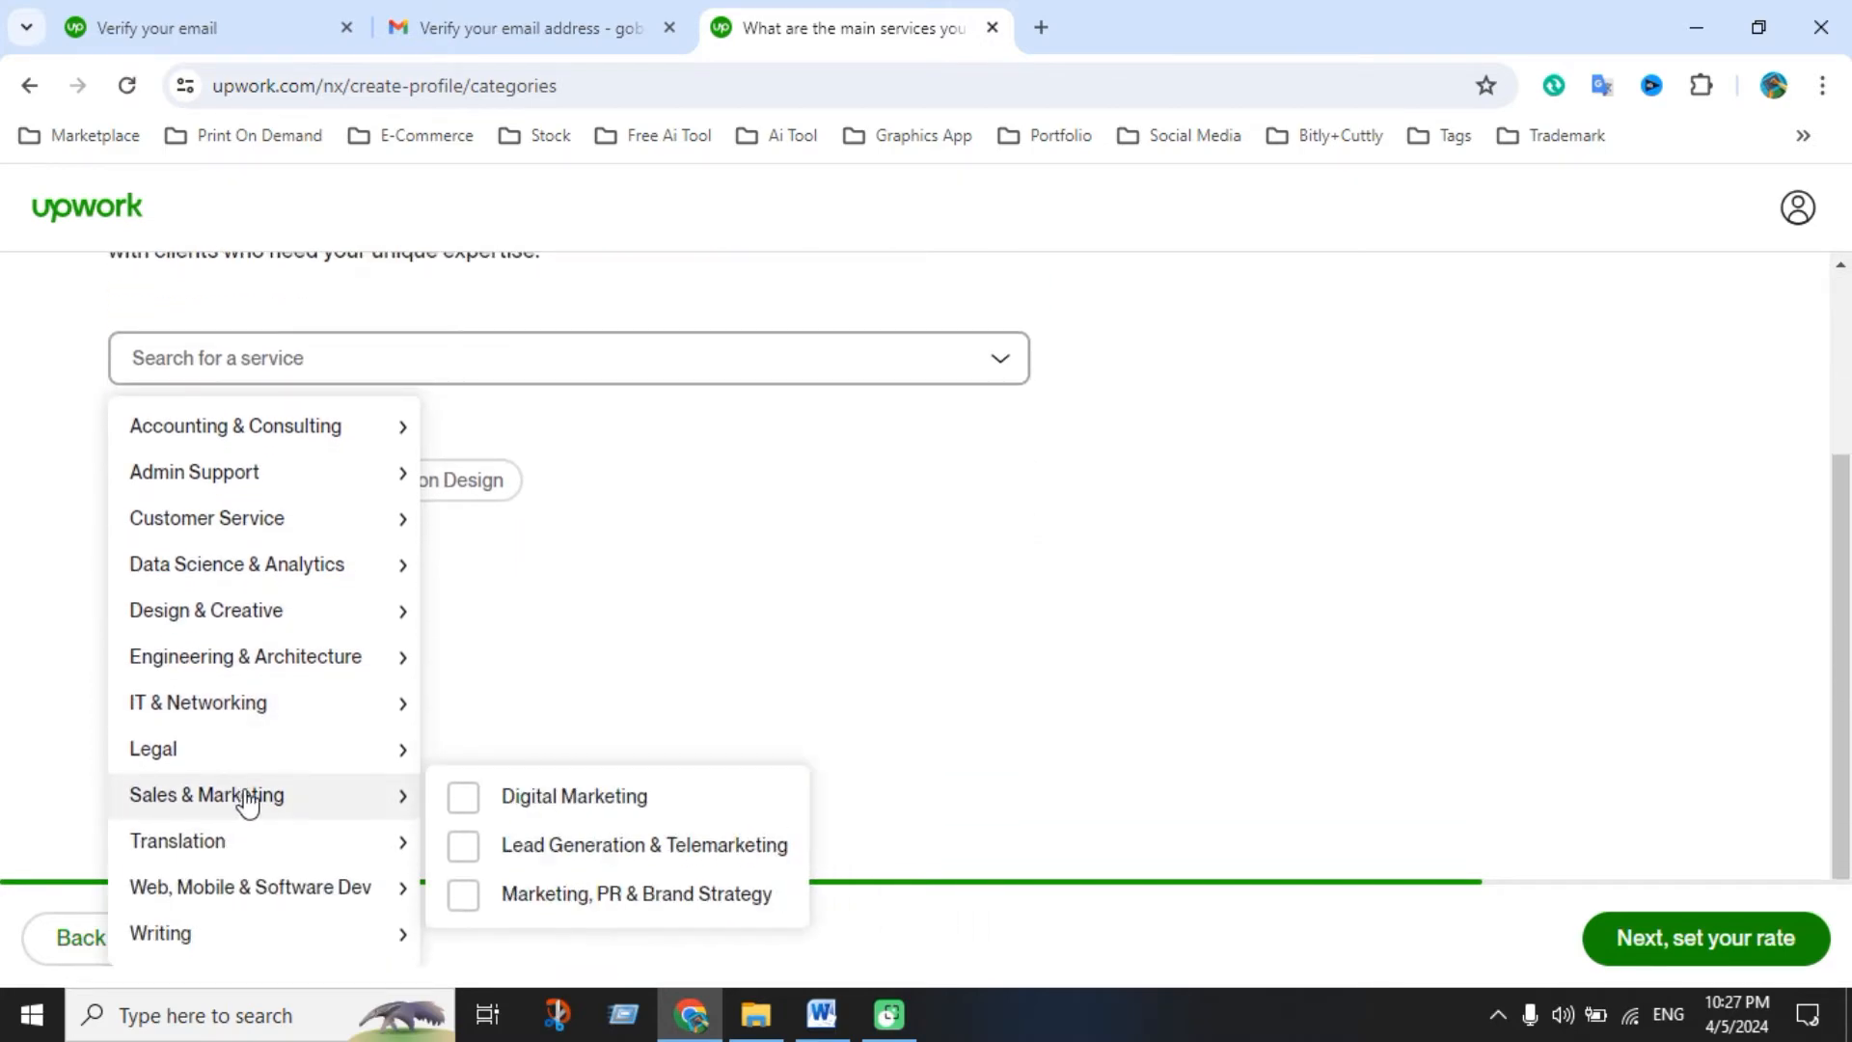
{"action": "scroll", "coordinate": [249, 799], "scroll_direction": "up", "scroll_amount": 3}
{"action": "scroll", "coordinate": [251, 797], "scroll_direction": "down", "scroll_amount": 2}
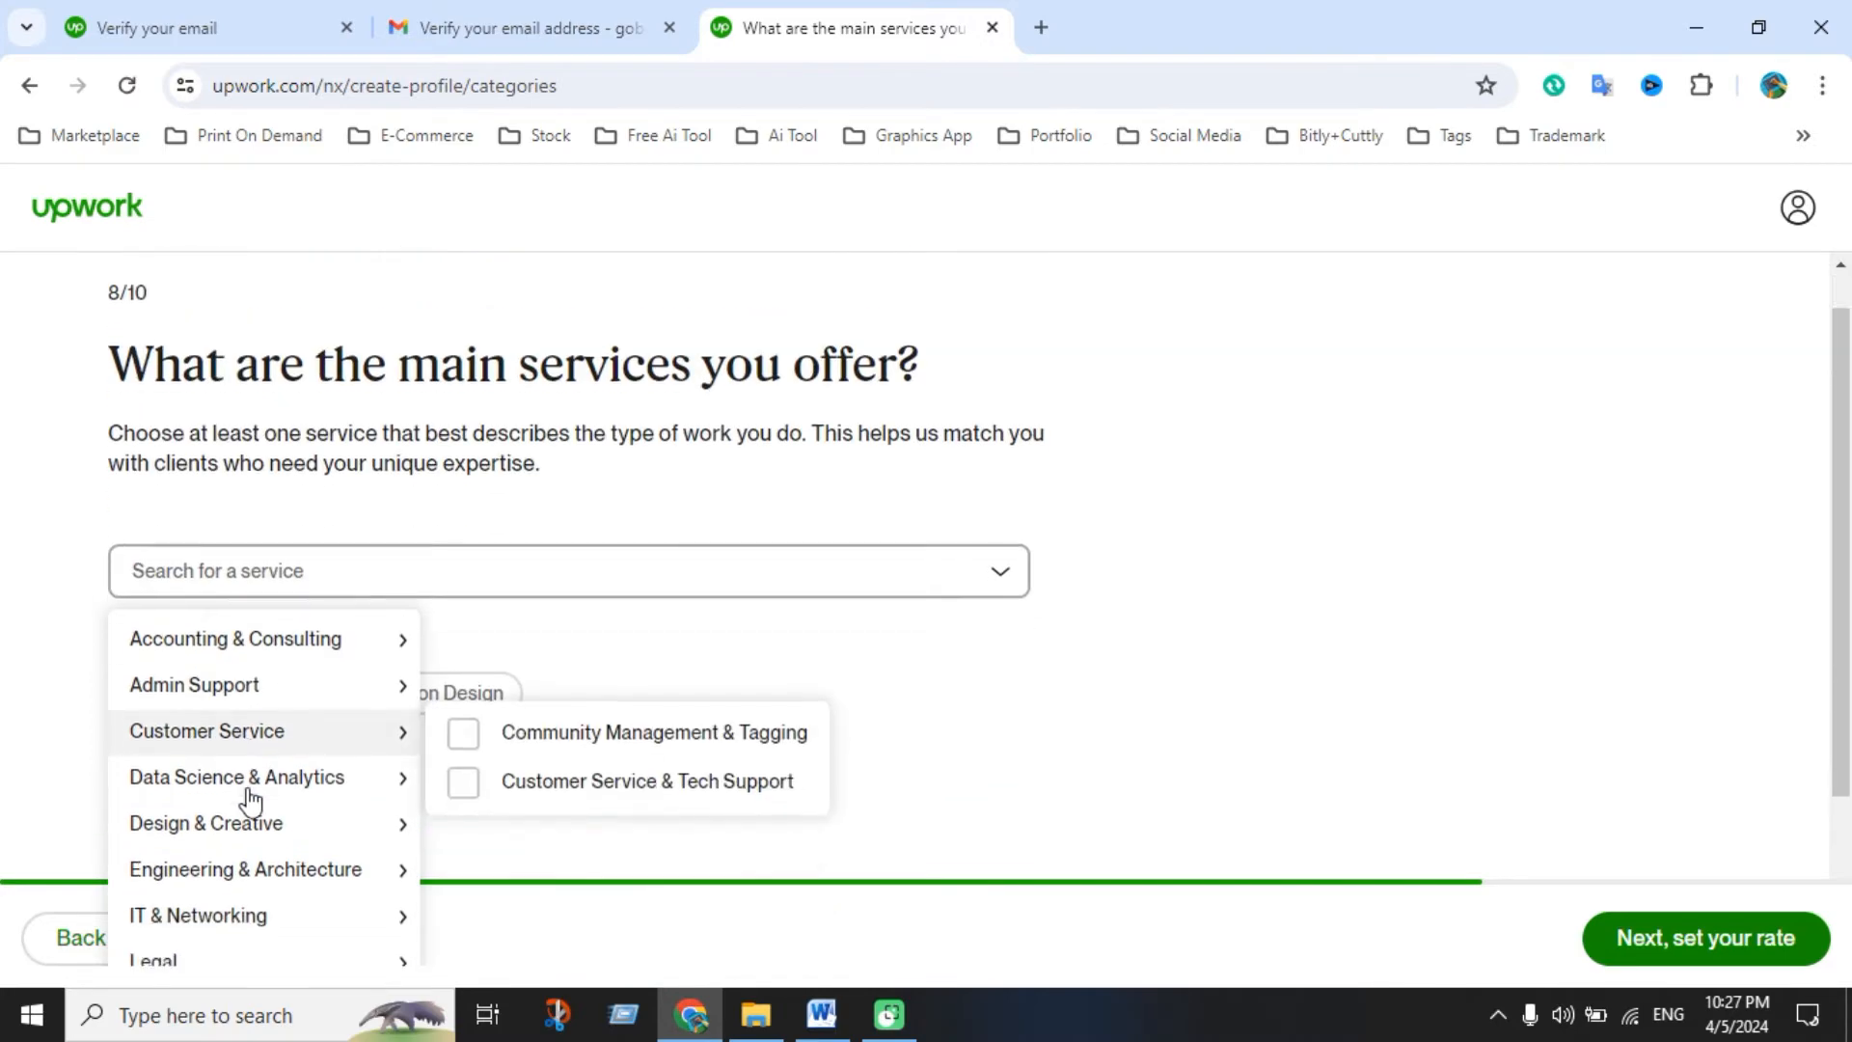
{"action": "scroll", "coordinate": [259, 789], "scroll_direction": "down", "scroll_amount": 1}
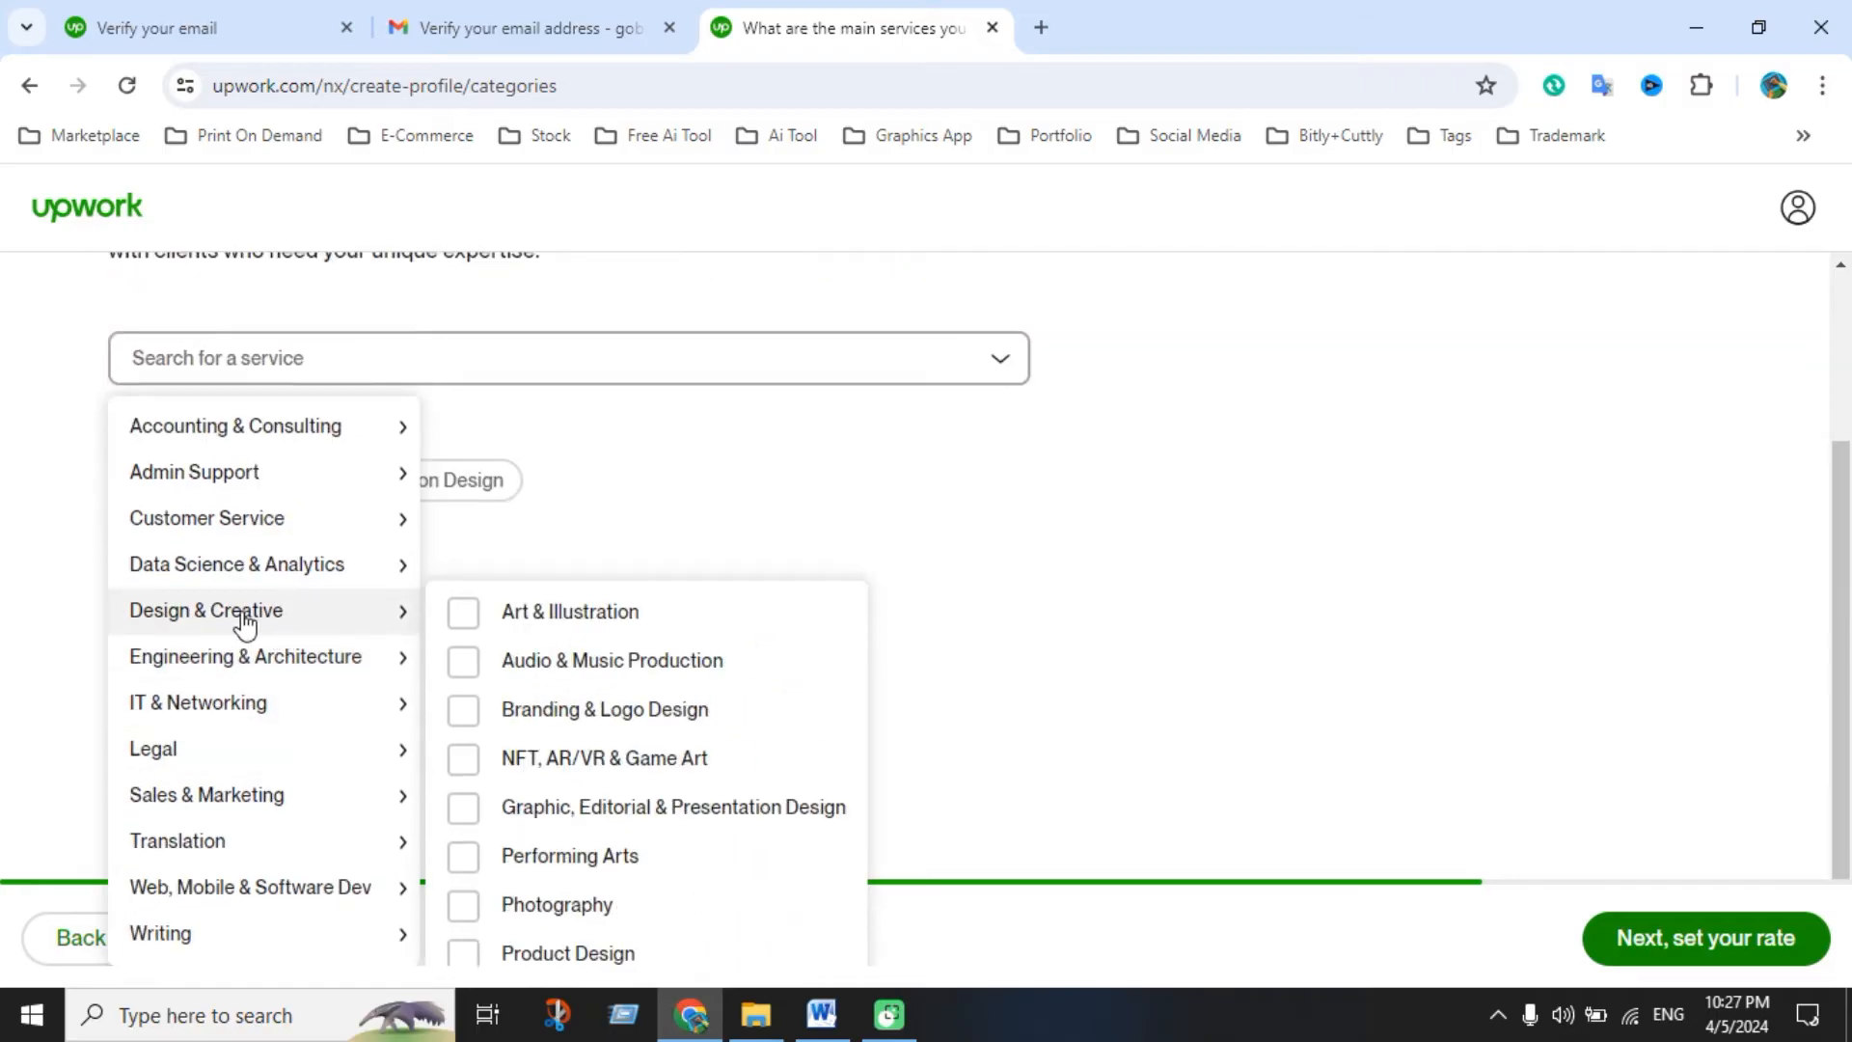
{"action": "left_click", "coordinate": [467, 622]}
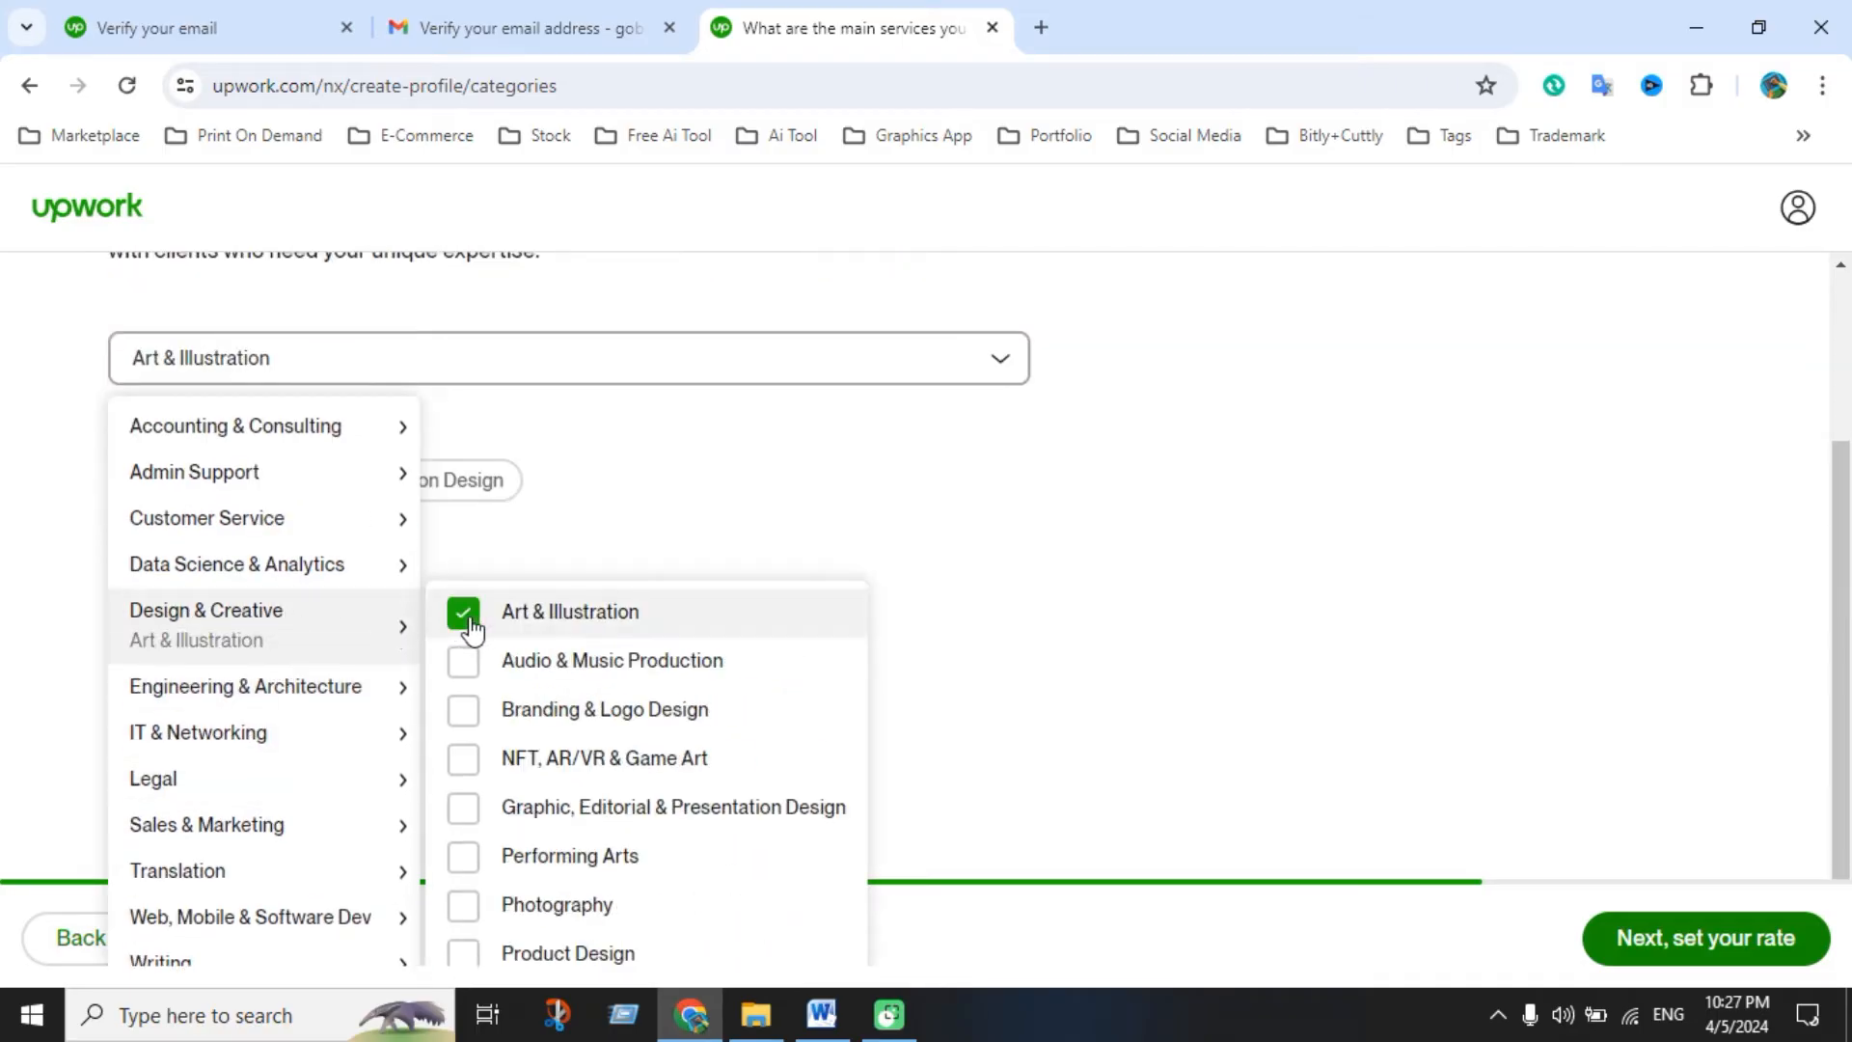
{"action": "left_click", "coordinate": [477, 715]}
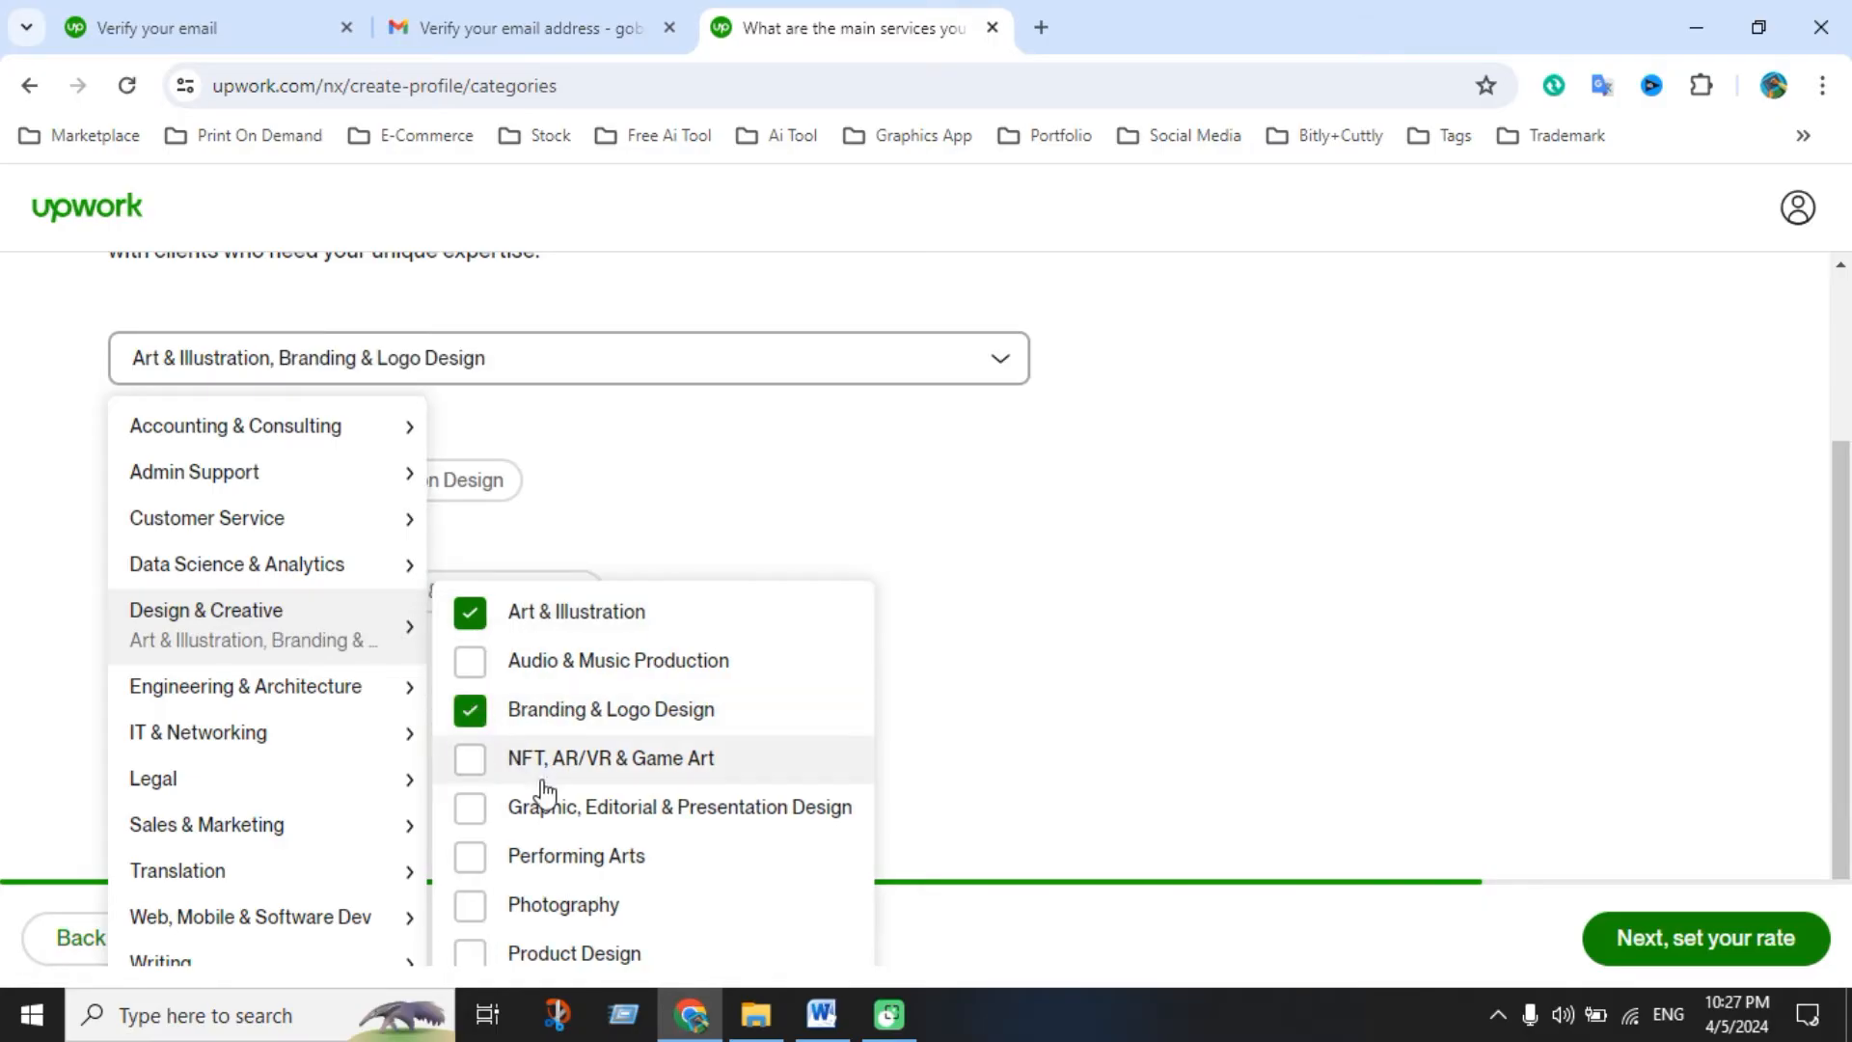
{"action": "left_click", "coordinate": [486, 815]}
{"action": "scroll", "coordinate": [546, 901], "scroll_direction": "down", "scroll_amount": 1}
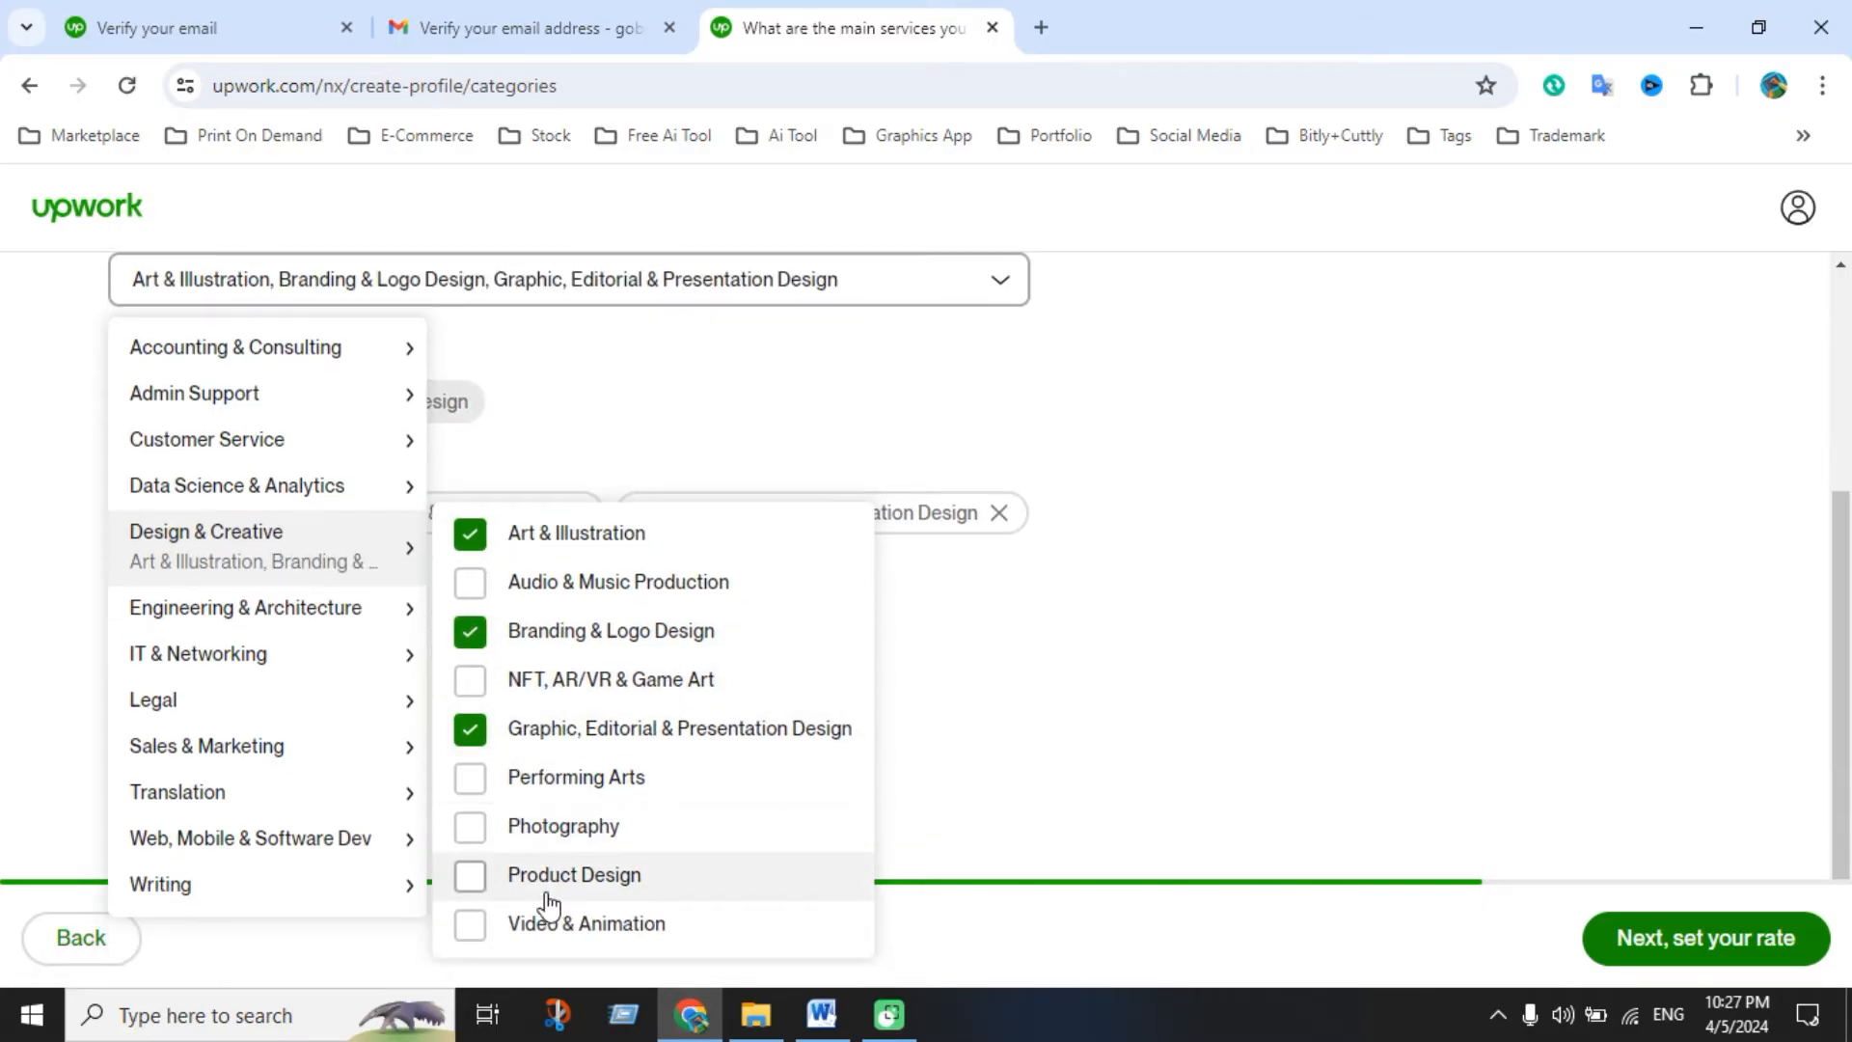
{"action": "left_click", "coordinate": [472, 878]}
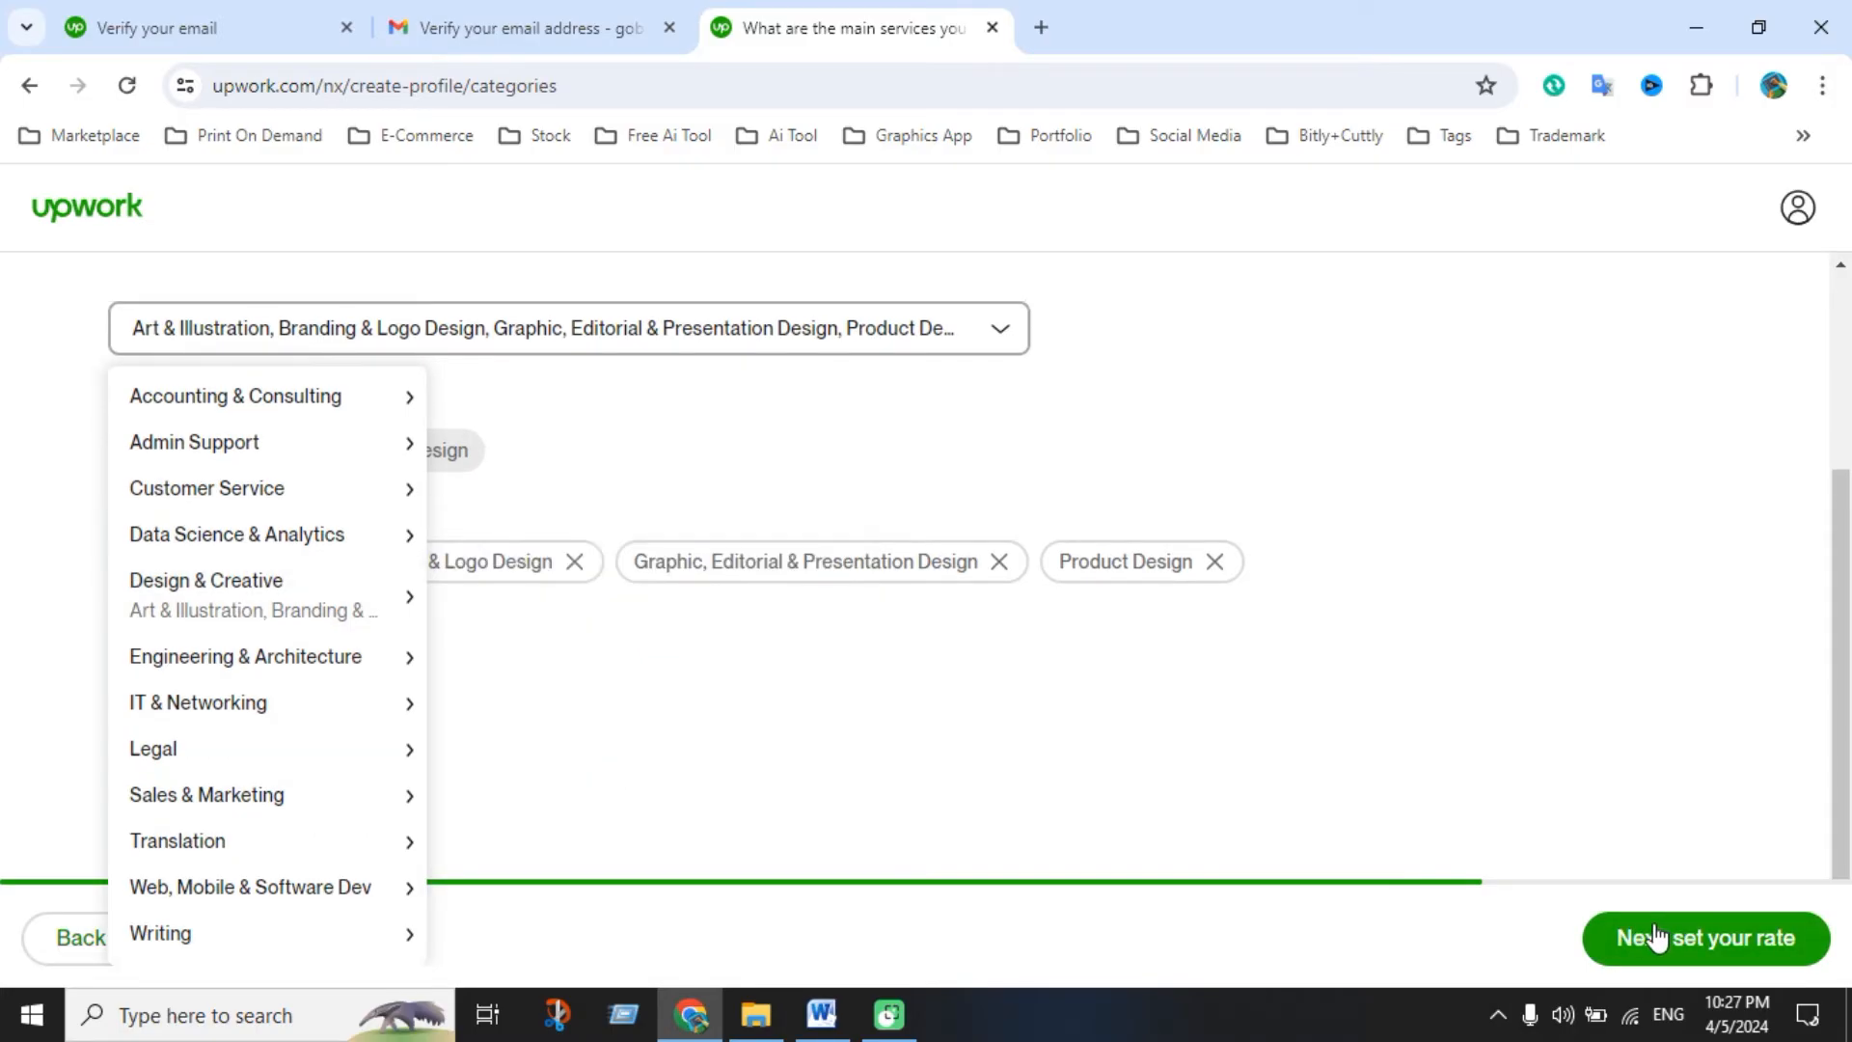
{"action": "left_click", "coordinate": [1655, 935]}
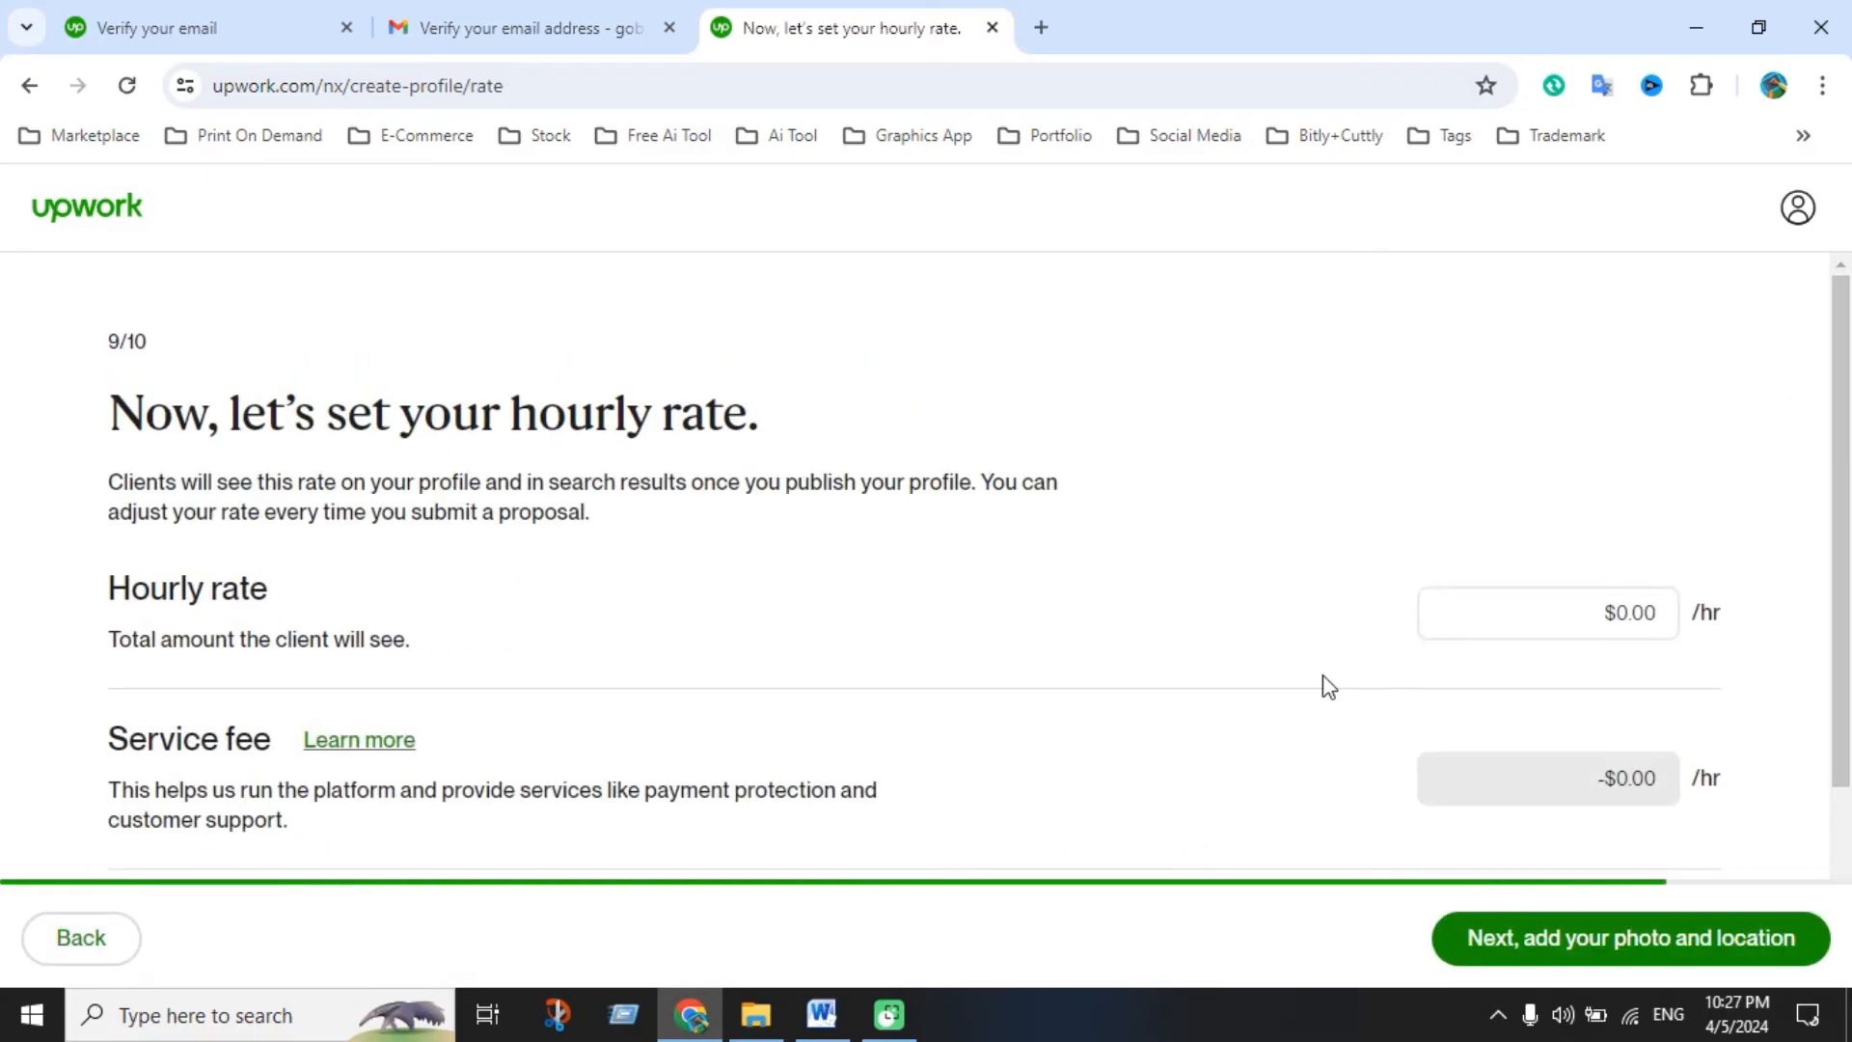
Enter a $13.00 hourly rate ($11.70 after fees) and continue to photo and location
{"action": "scroll", "coordinate": [946, 678], "scroll_direction": "down", "scroll_amount": 2}
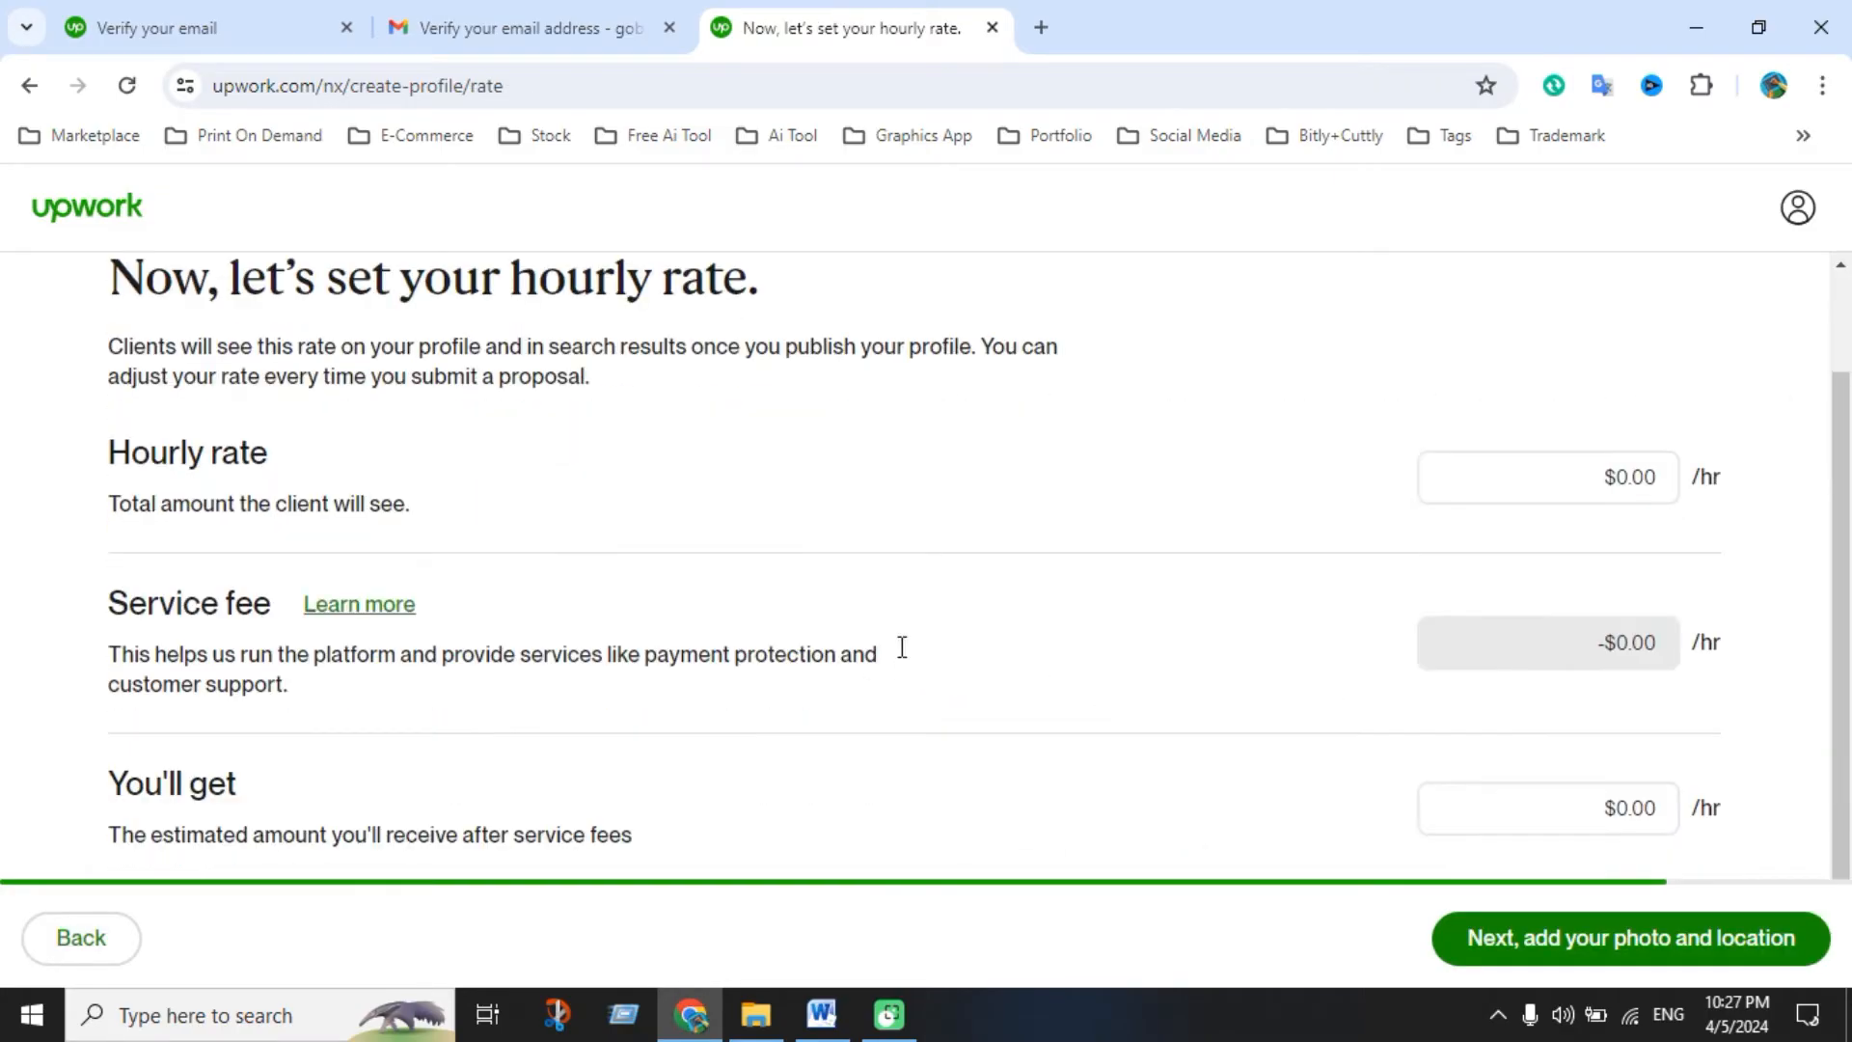
{"action": "left_click", "coordinate": [1511, 482]}
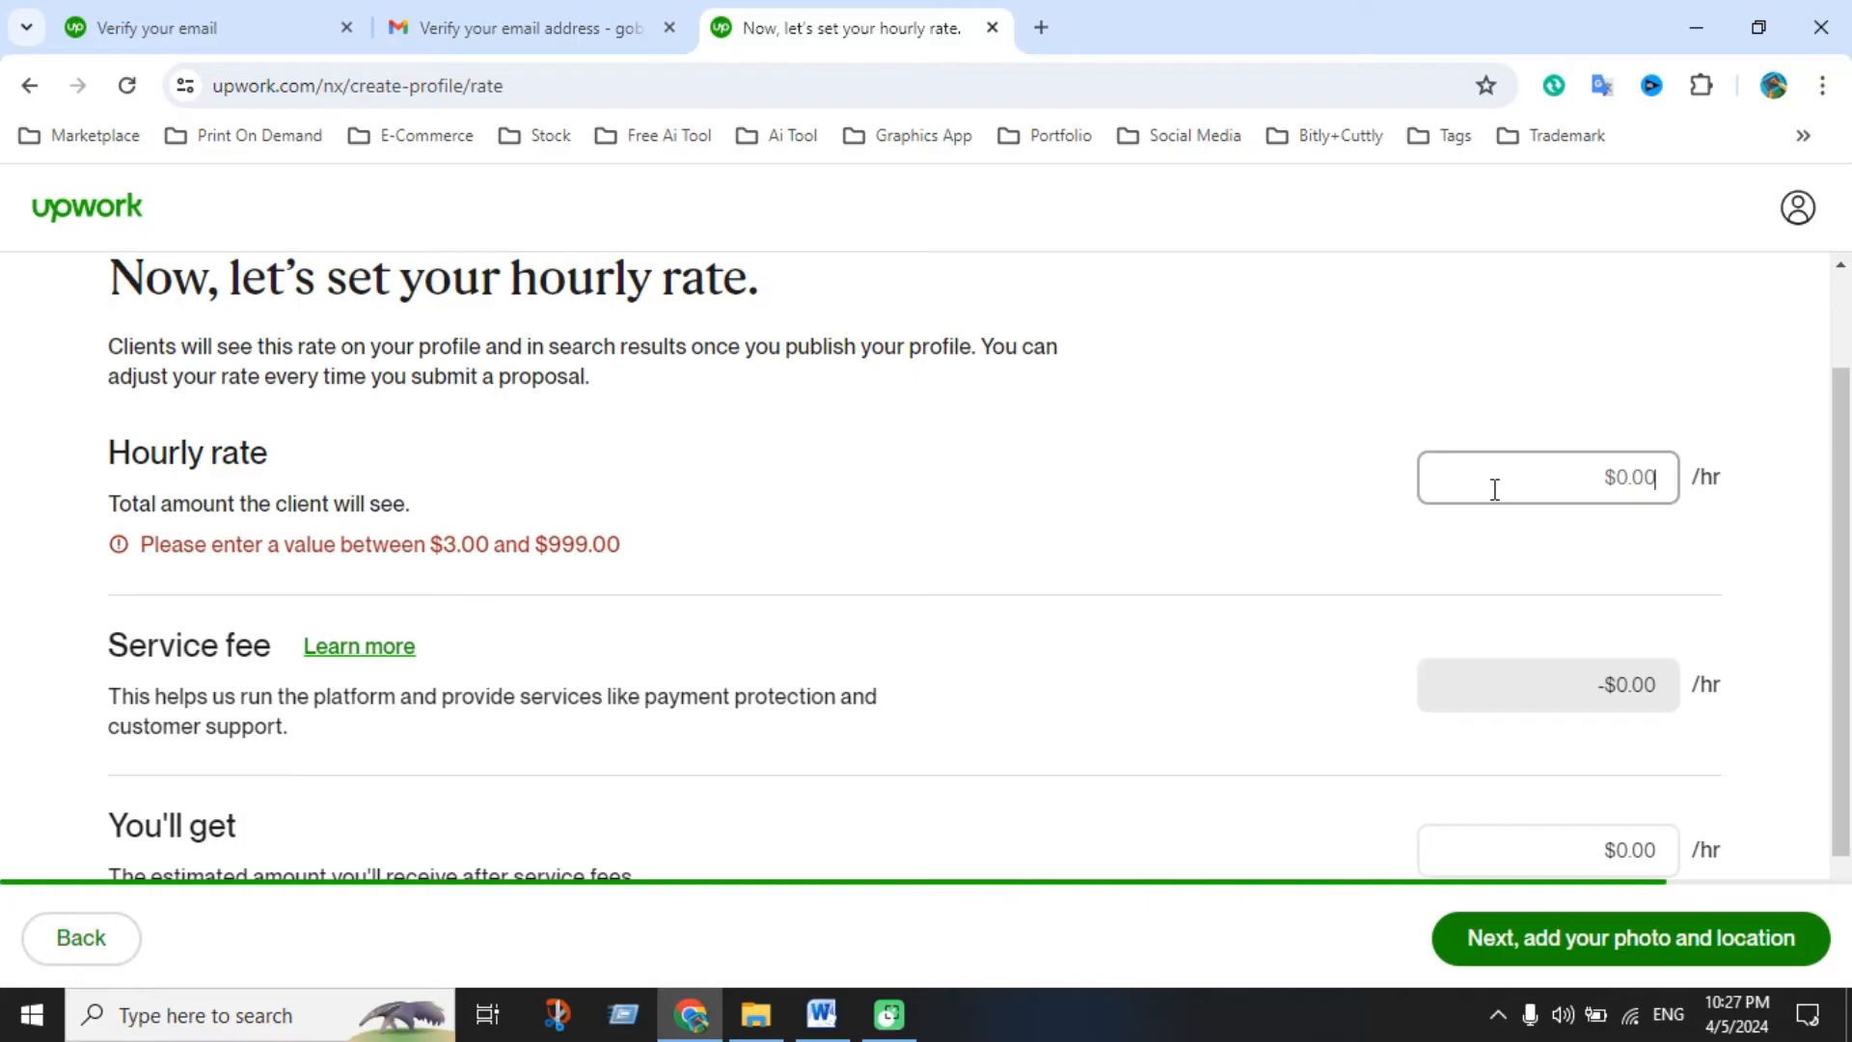
{"action": "type", "text": "13"}
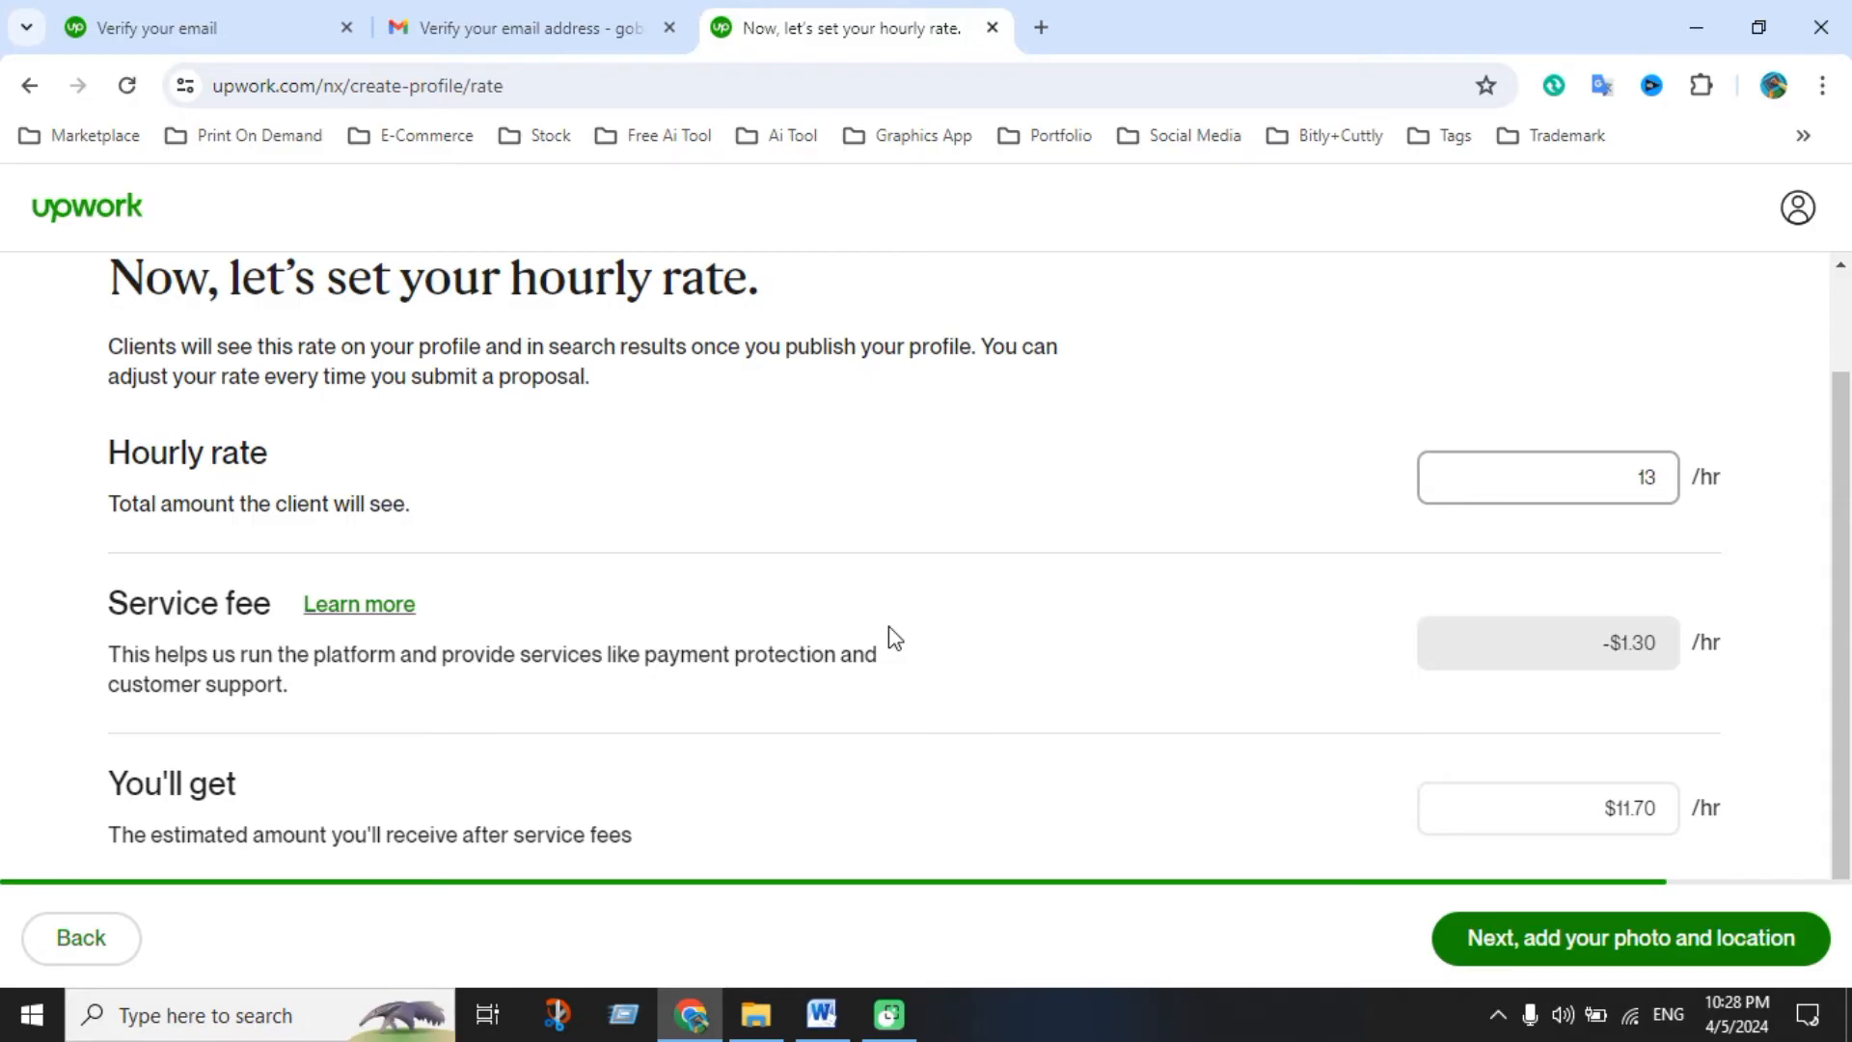
{"action": "scroll", "coordinate": [1658, 749], "scroll_direction": "down", "scroll_amount": 1}
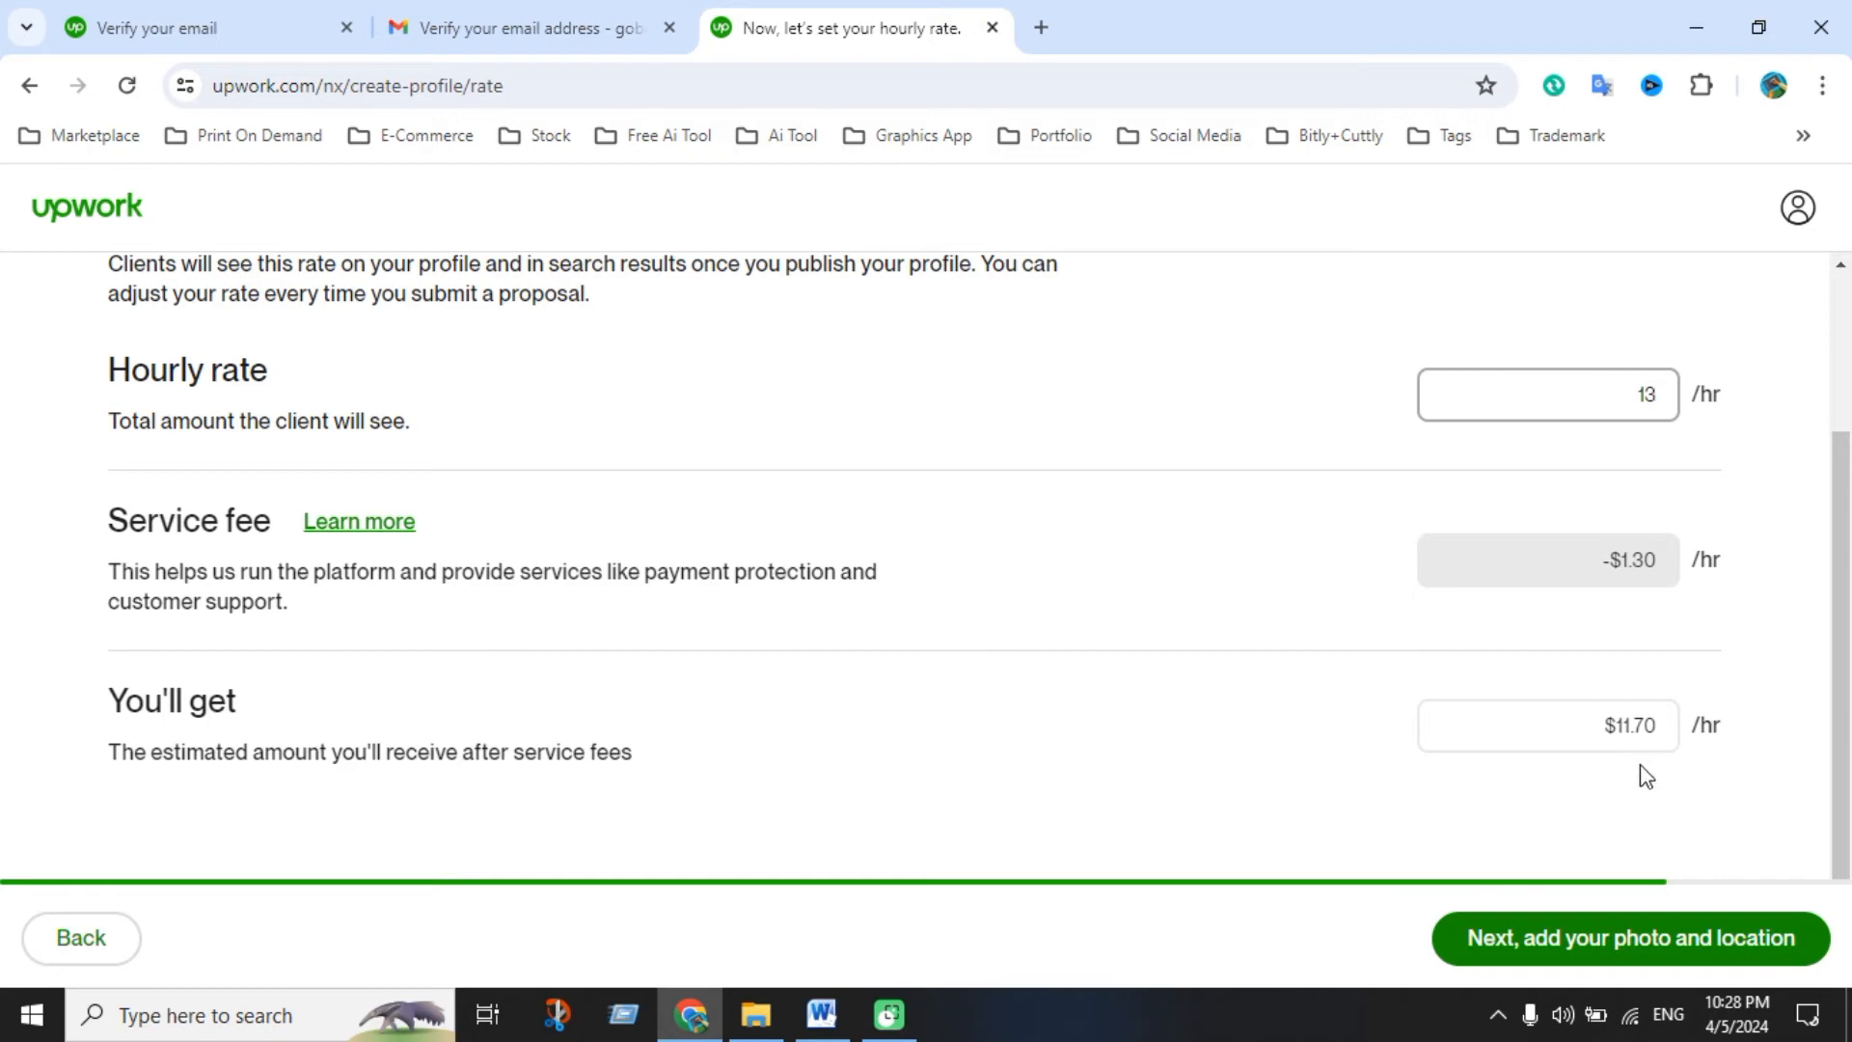
{"action": "scroll", "coordinate": [1645, 777], "scroll_direction": "up", "scroll_amount": 3}
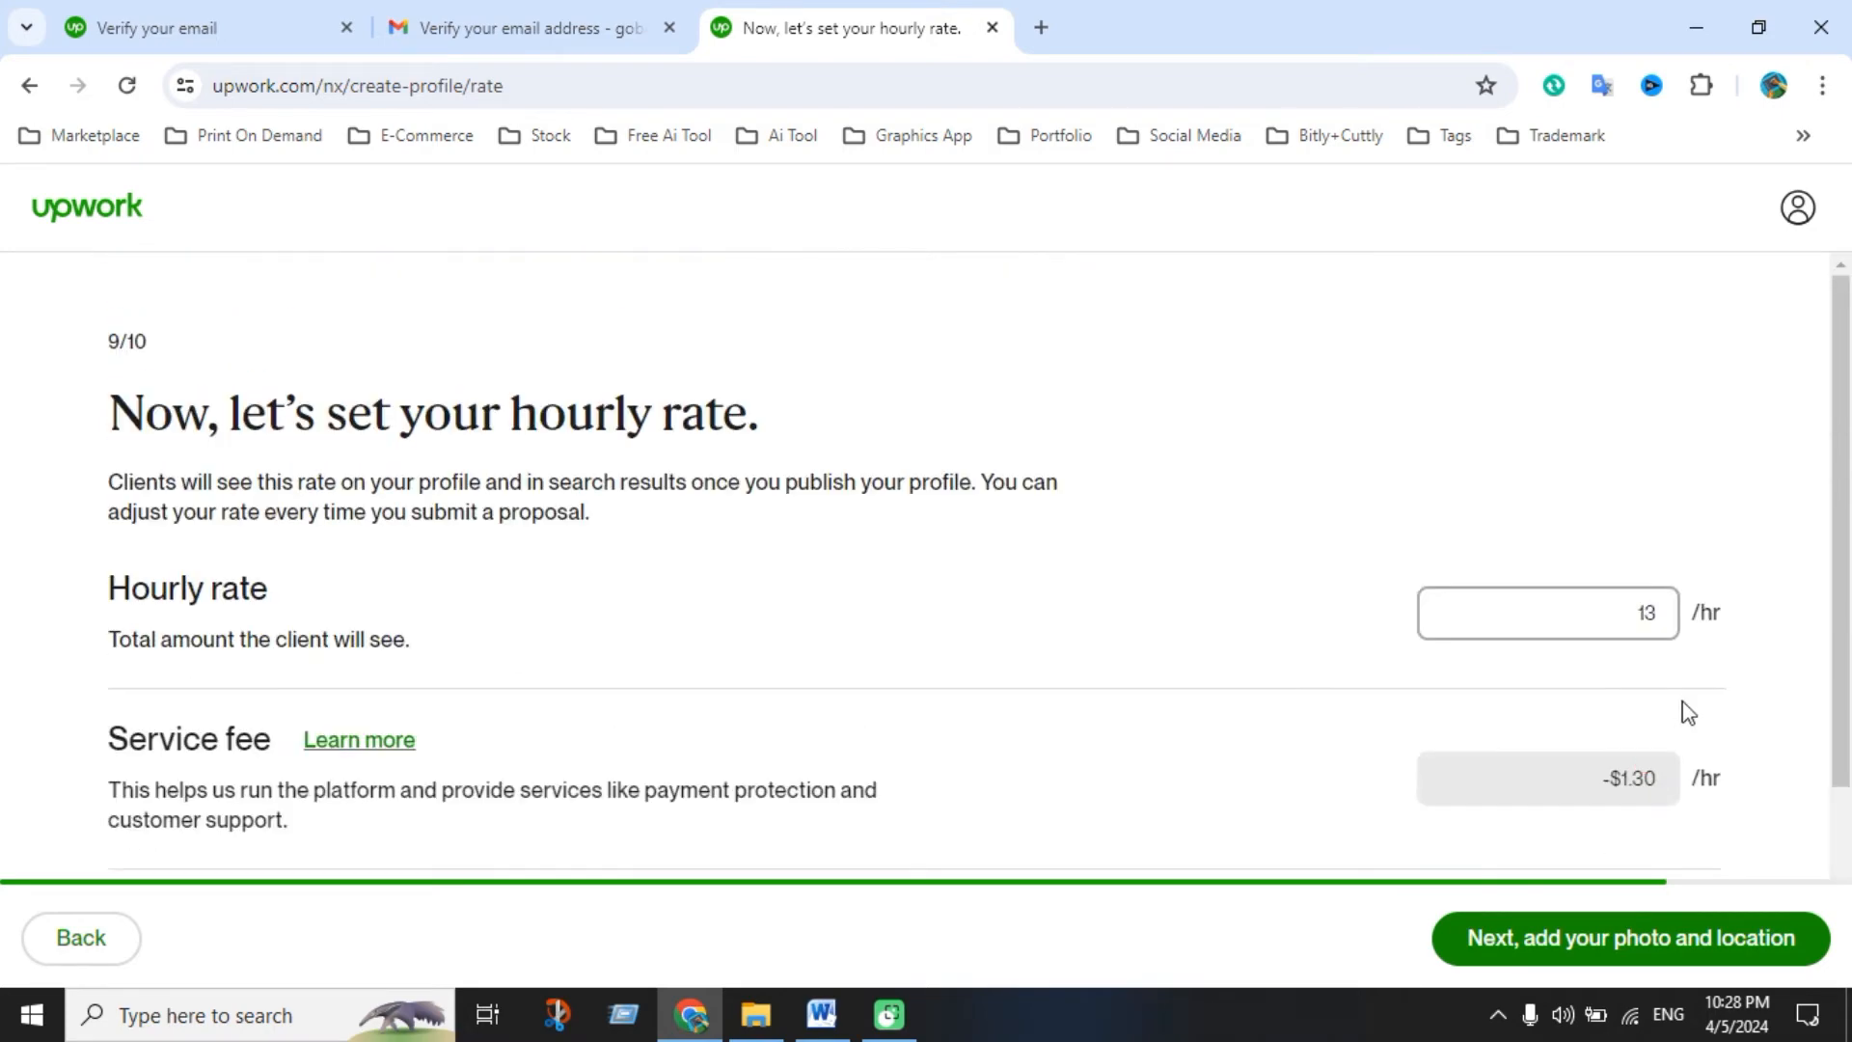
{"action": "scroll", "coordinate": [975, 649], "scroll_direction": "down", "scroll_amount": 3}
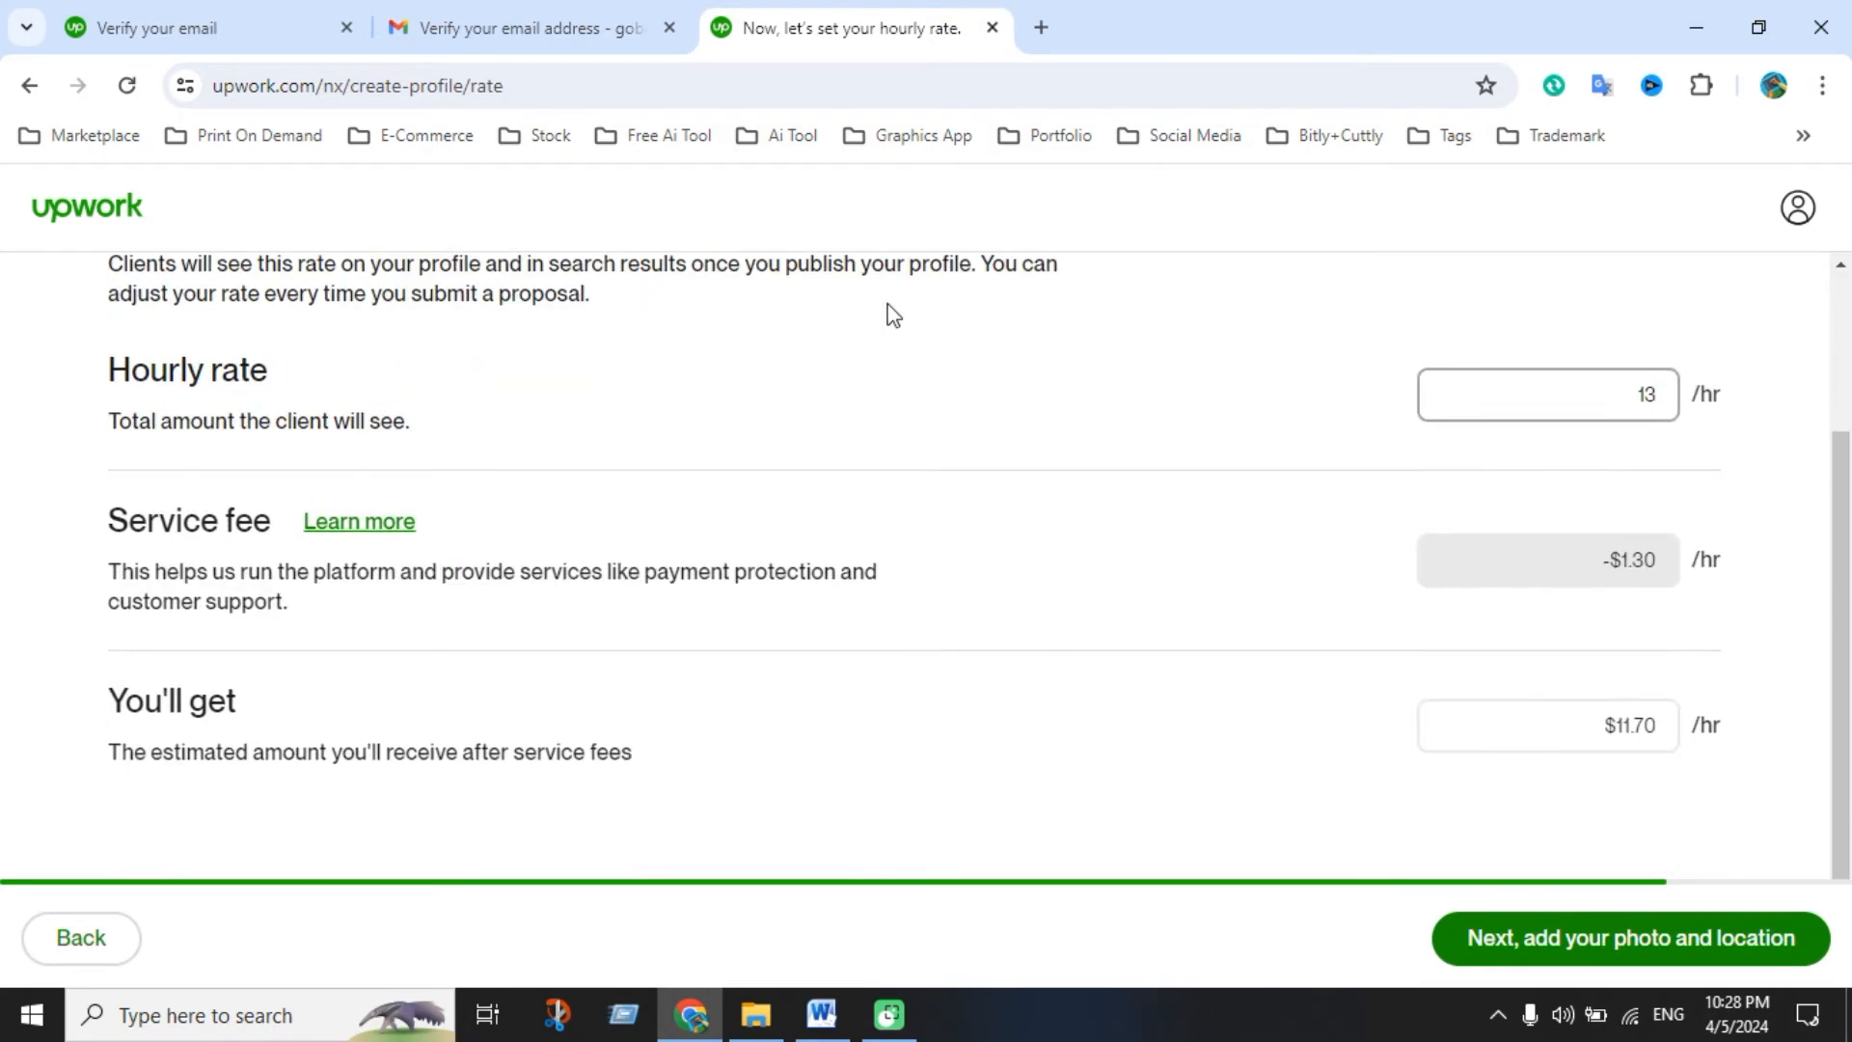
{"action": "left_click", "coordinate": [1585, 938]}
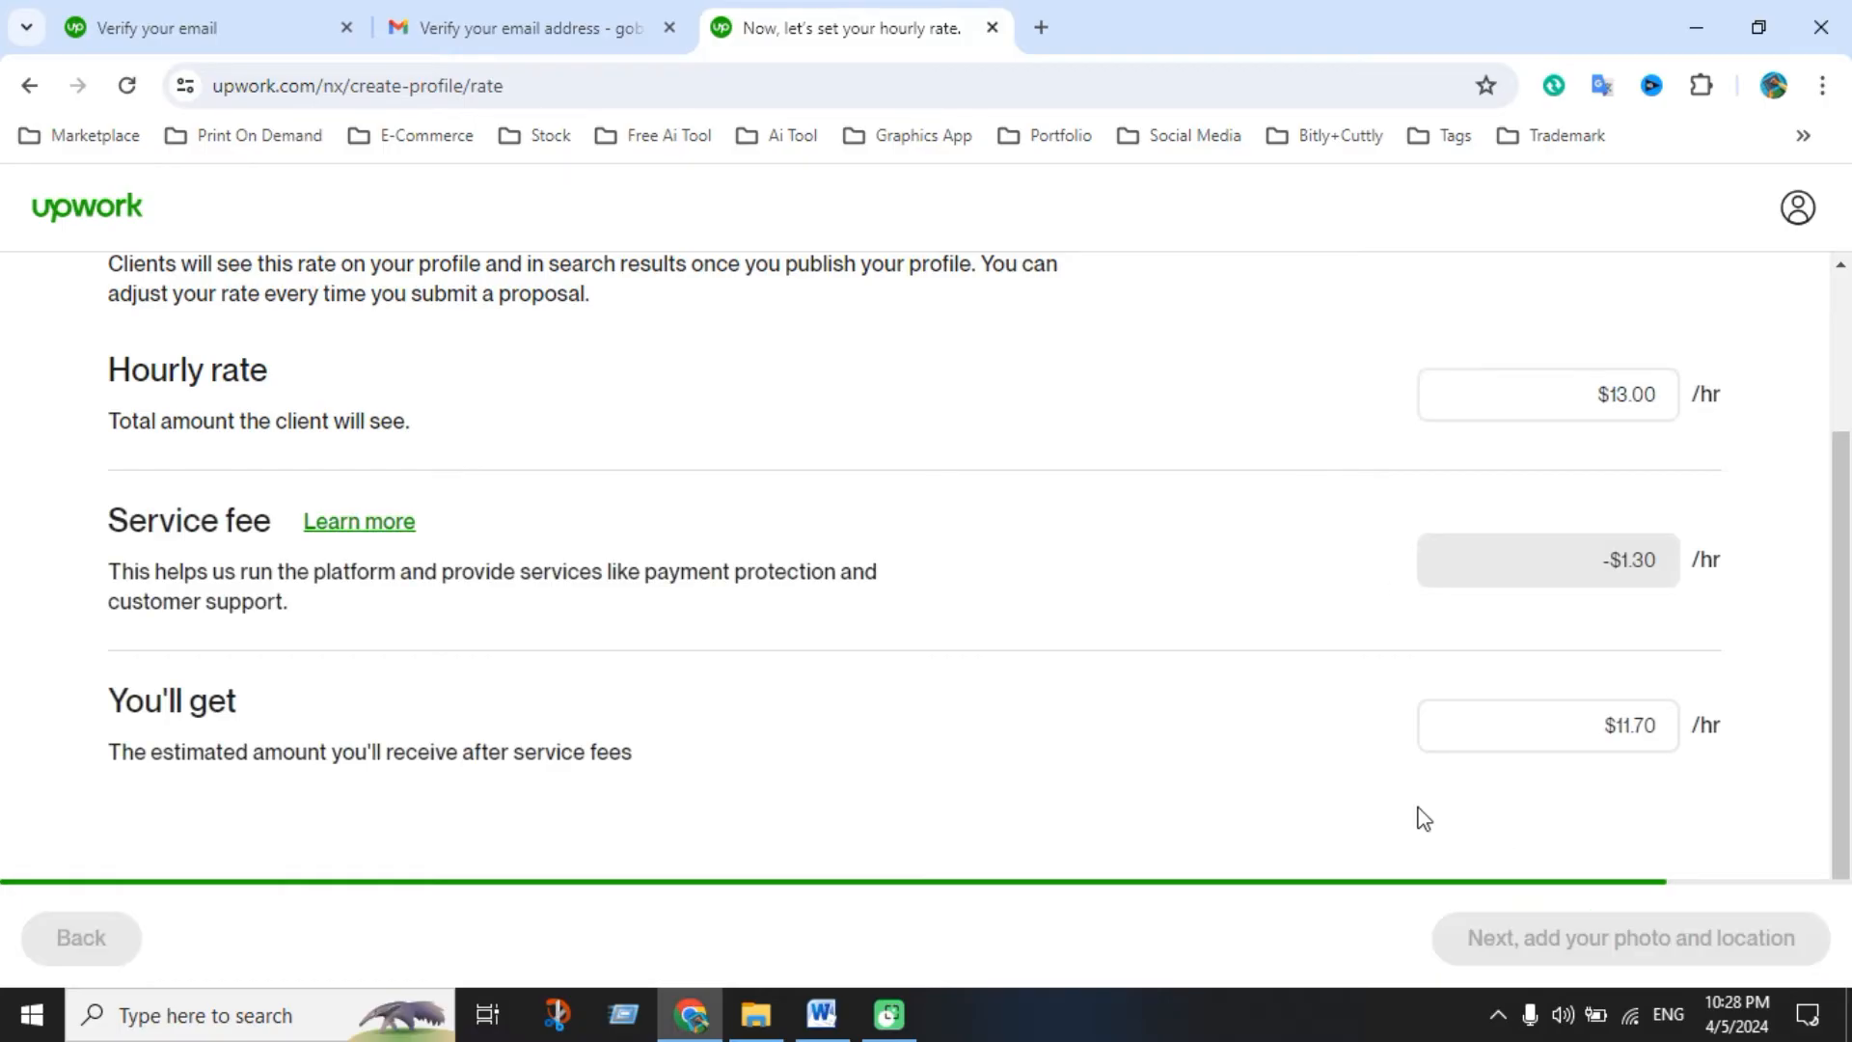
{"action": "scroll", "coordinate": [752, 680], "scroll_direction": "down", "scroll_amount": 2}
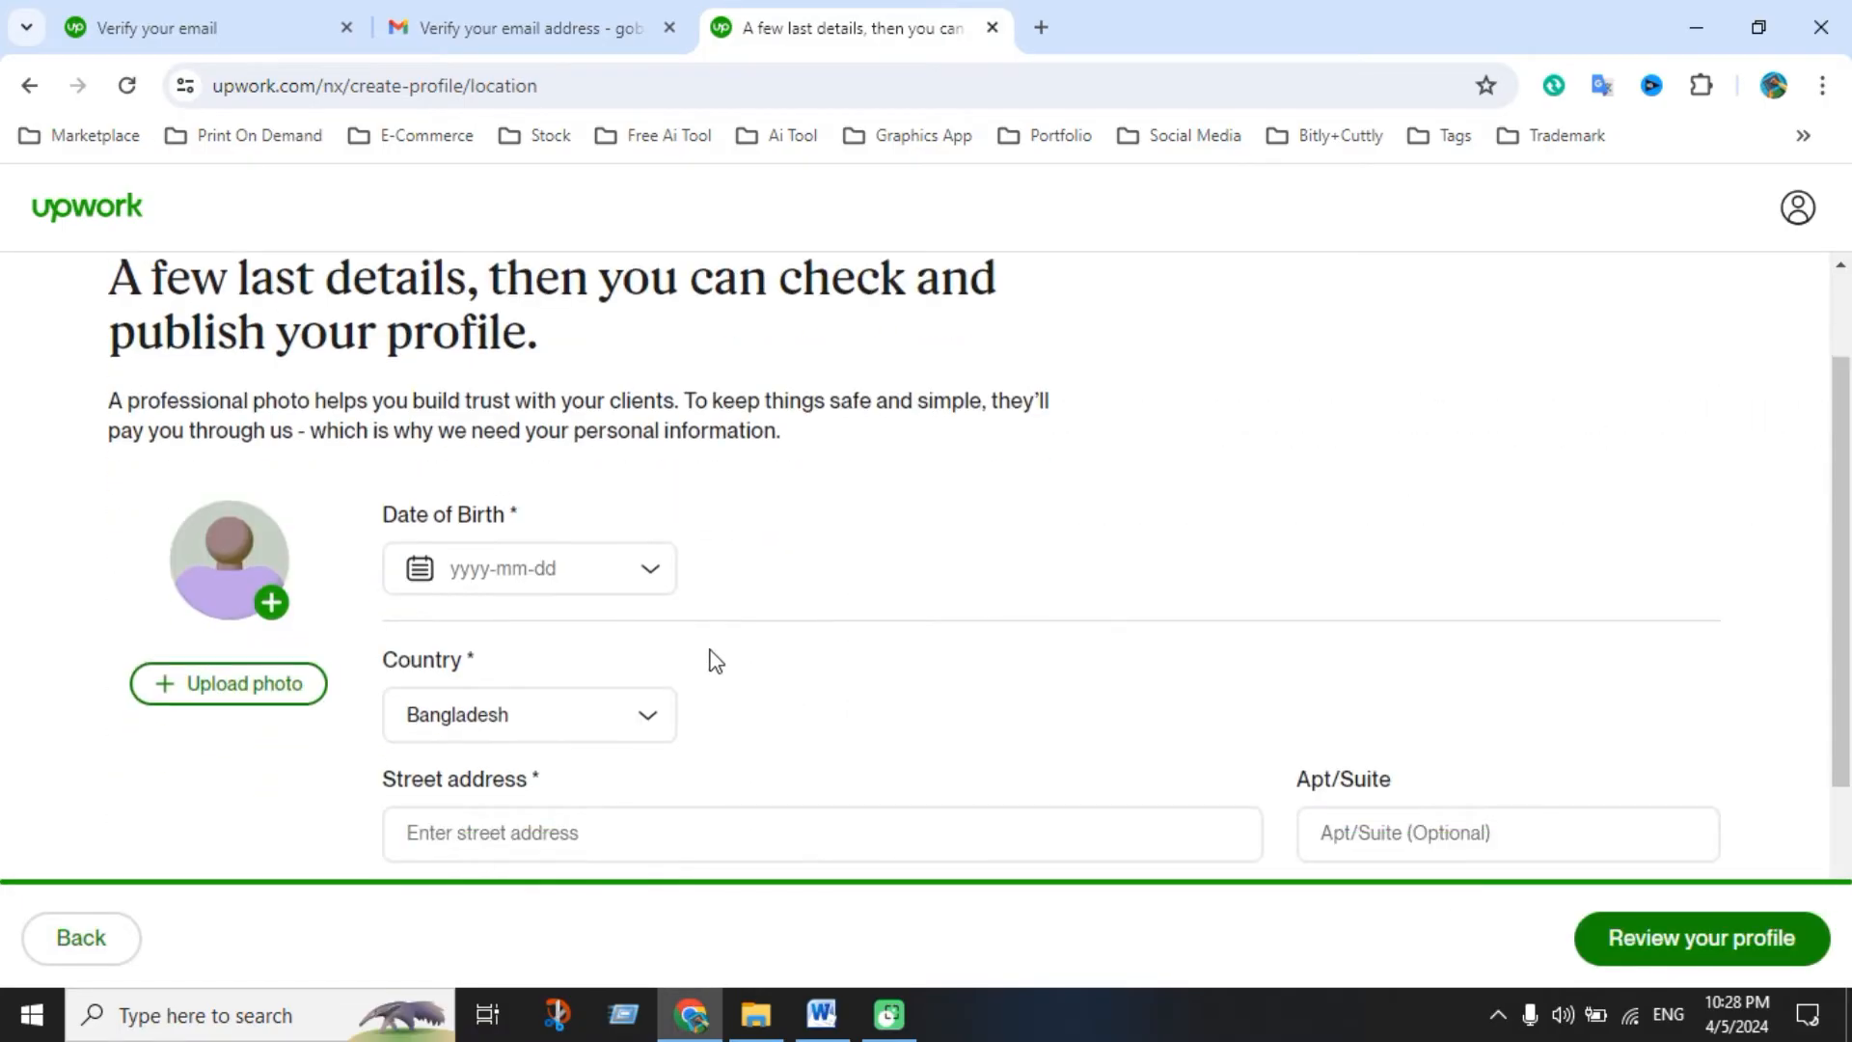
{"action": "left_click", "coordinate": [650, 587]}
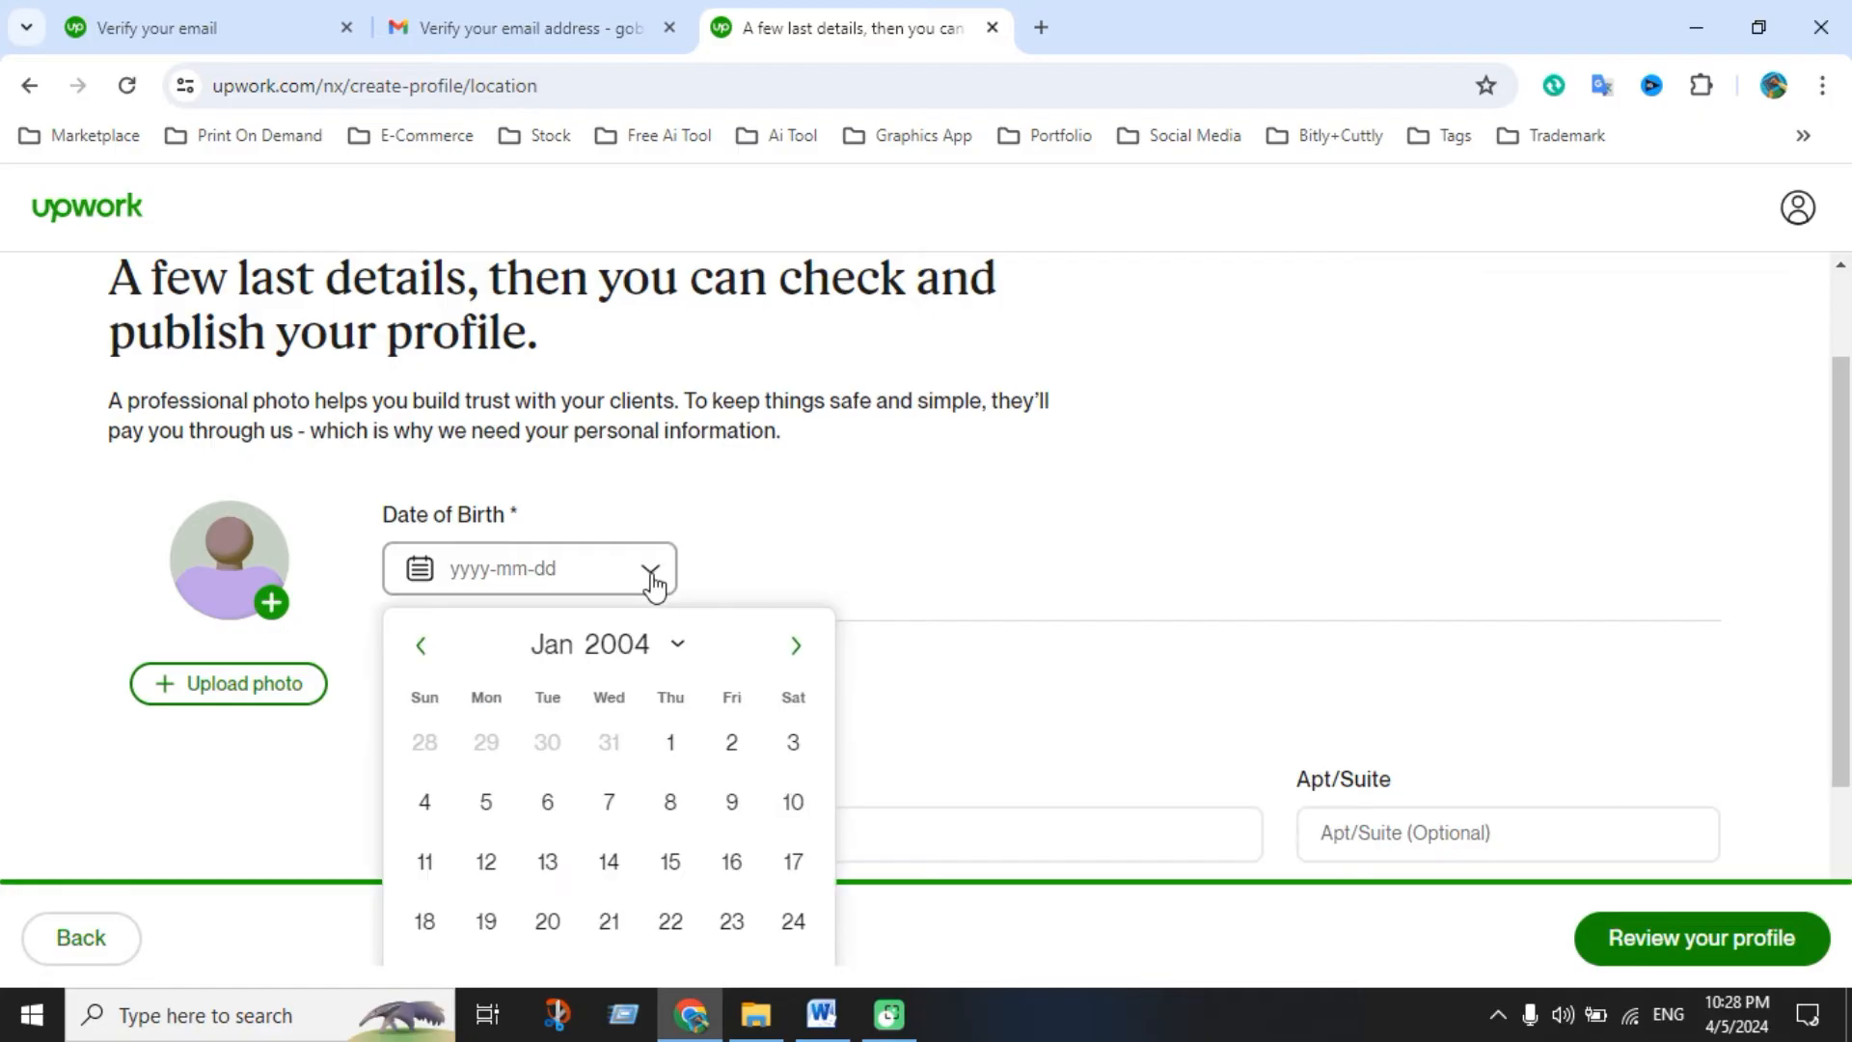
{"action": "left_click", "coordinate": [675, 648]}
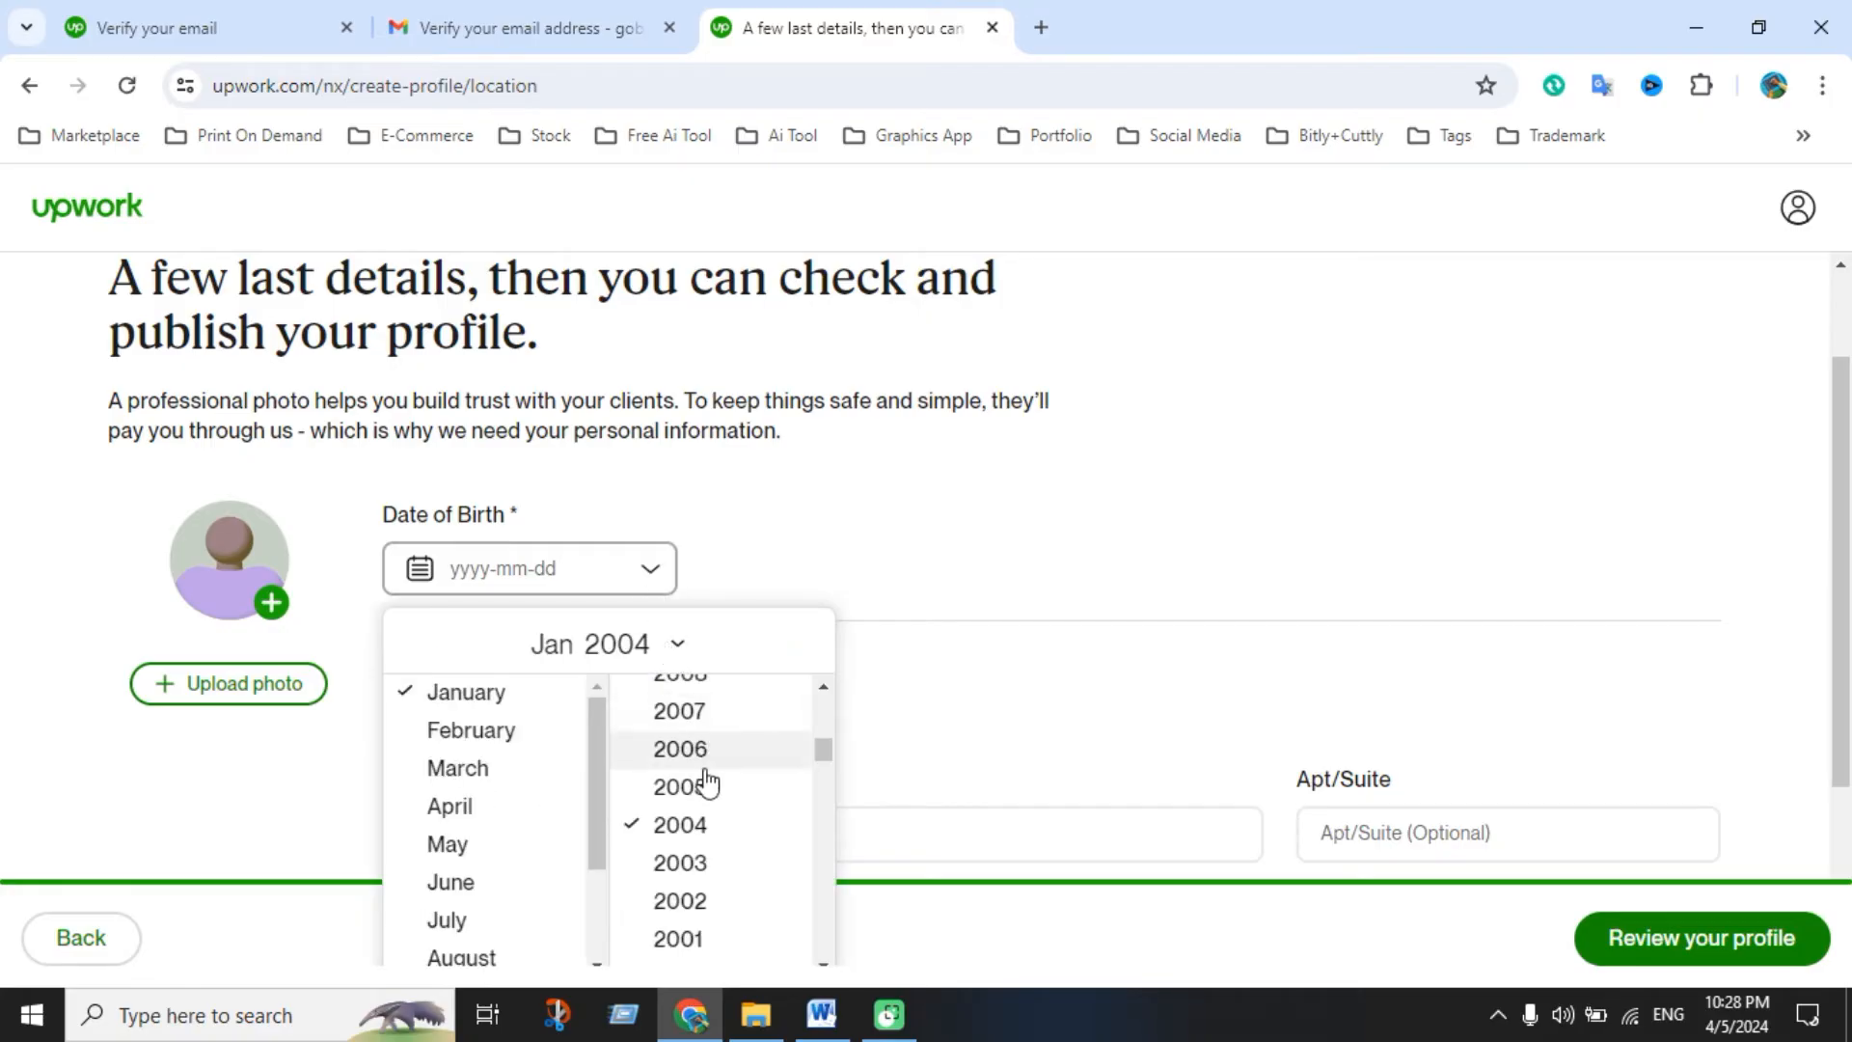
{"action": "scroll", "coordinate": [699, 830], "scroll_direction": "up", "scroll_amount": 2}
{"action": "scroll", "coordinate": [700, 849], "scroll_direction": "up", "scroll_amount": 4}
{"action": "scroll", "coordinate": [700, 847], "scroll_direction": "down", "scroll_amount": 11}
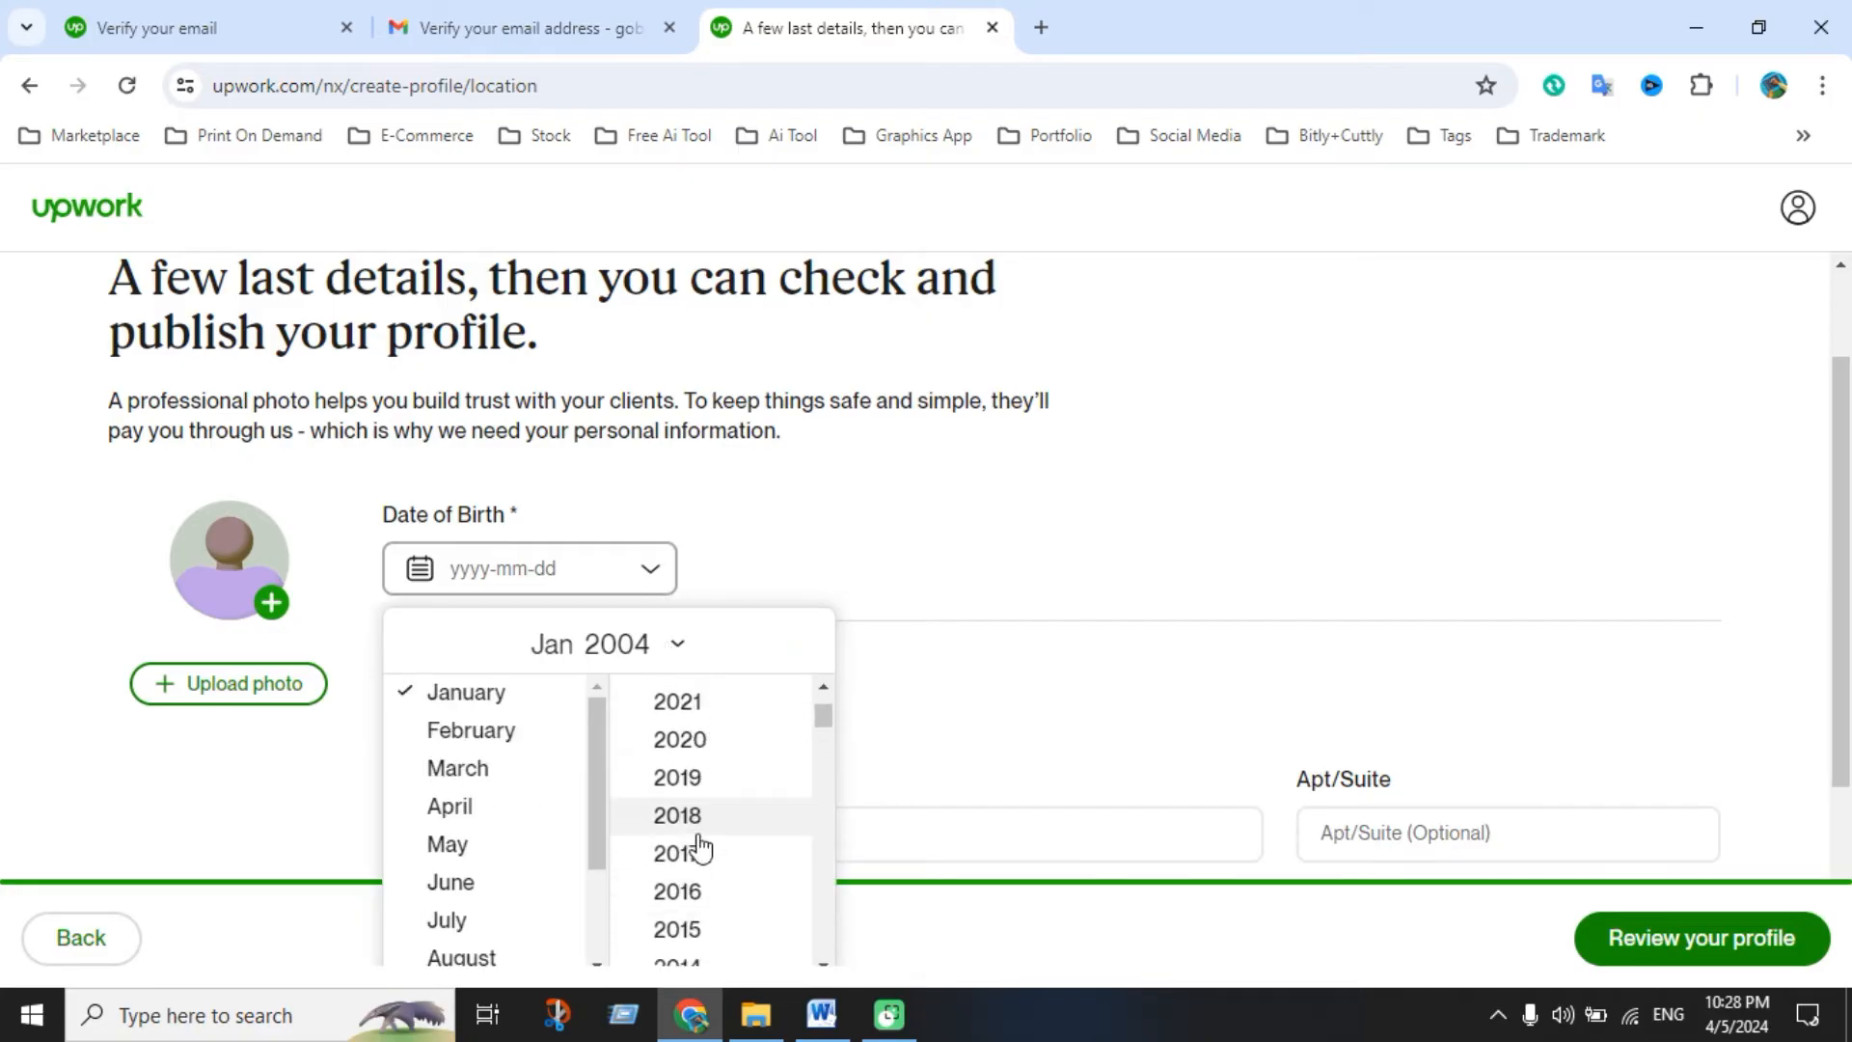
{"action": "scroll", "coordinate": [699, 847], "scroll_direction": "down", "scroll_amount": 1}
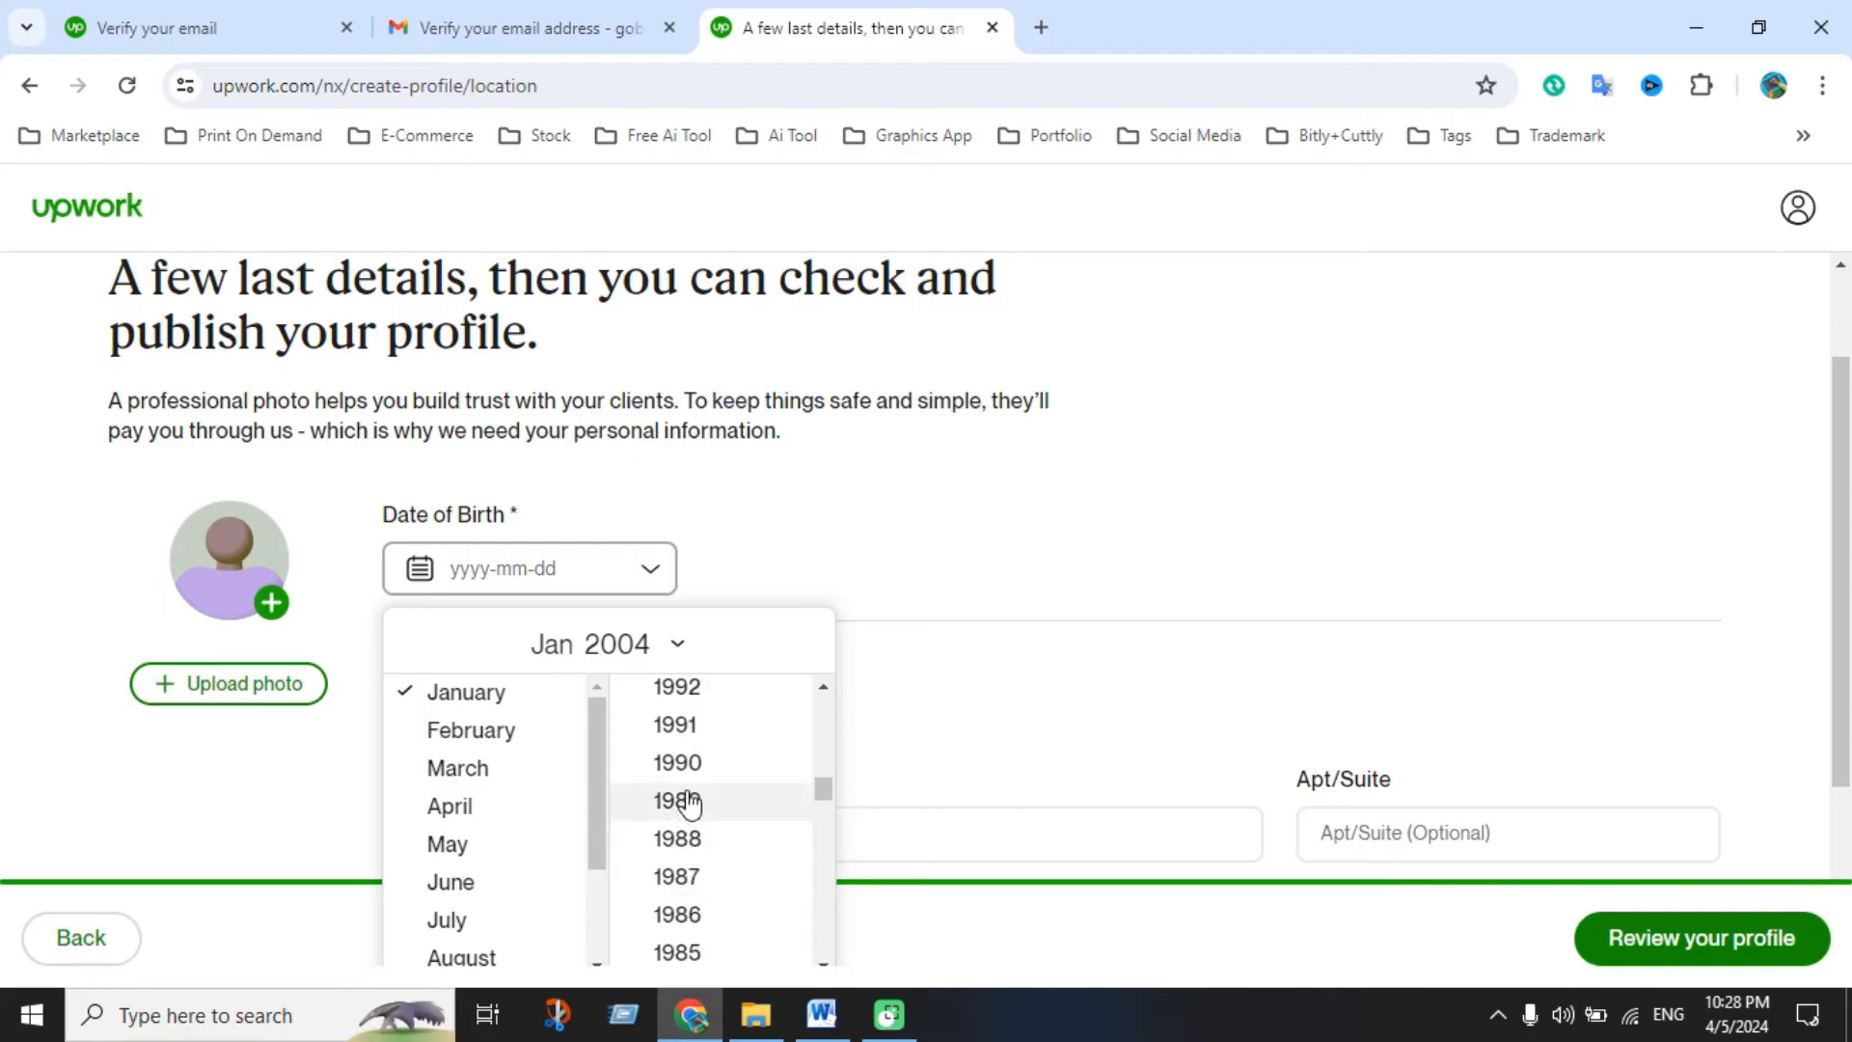
{"action": "scroll", "coordinate": [686, 930], "scroll_direction": "up", "scroll_amount": 1}
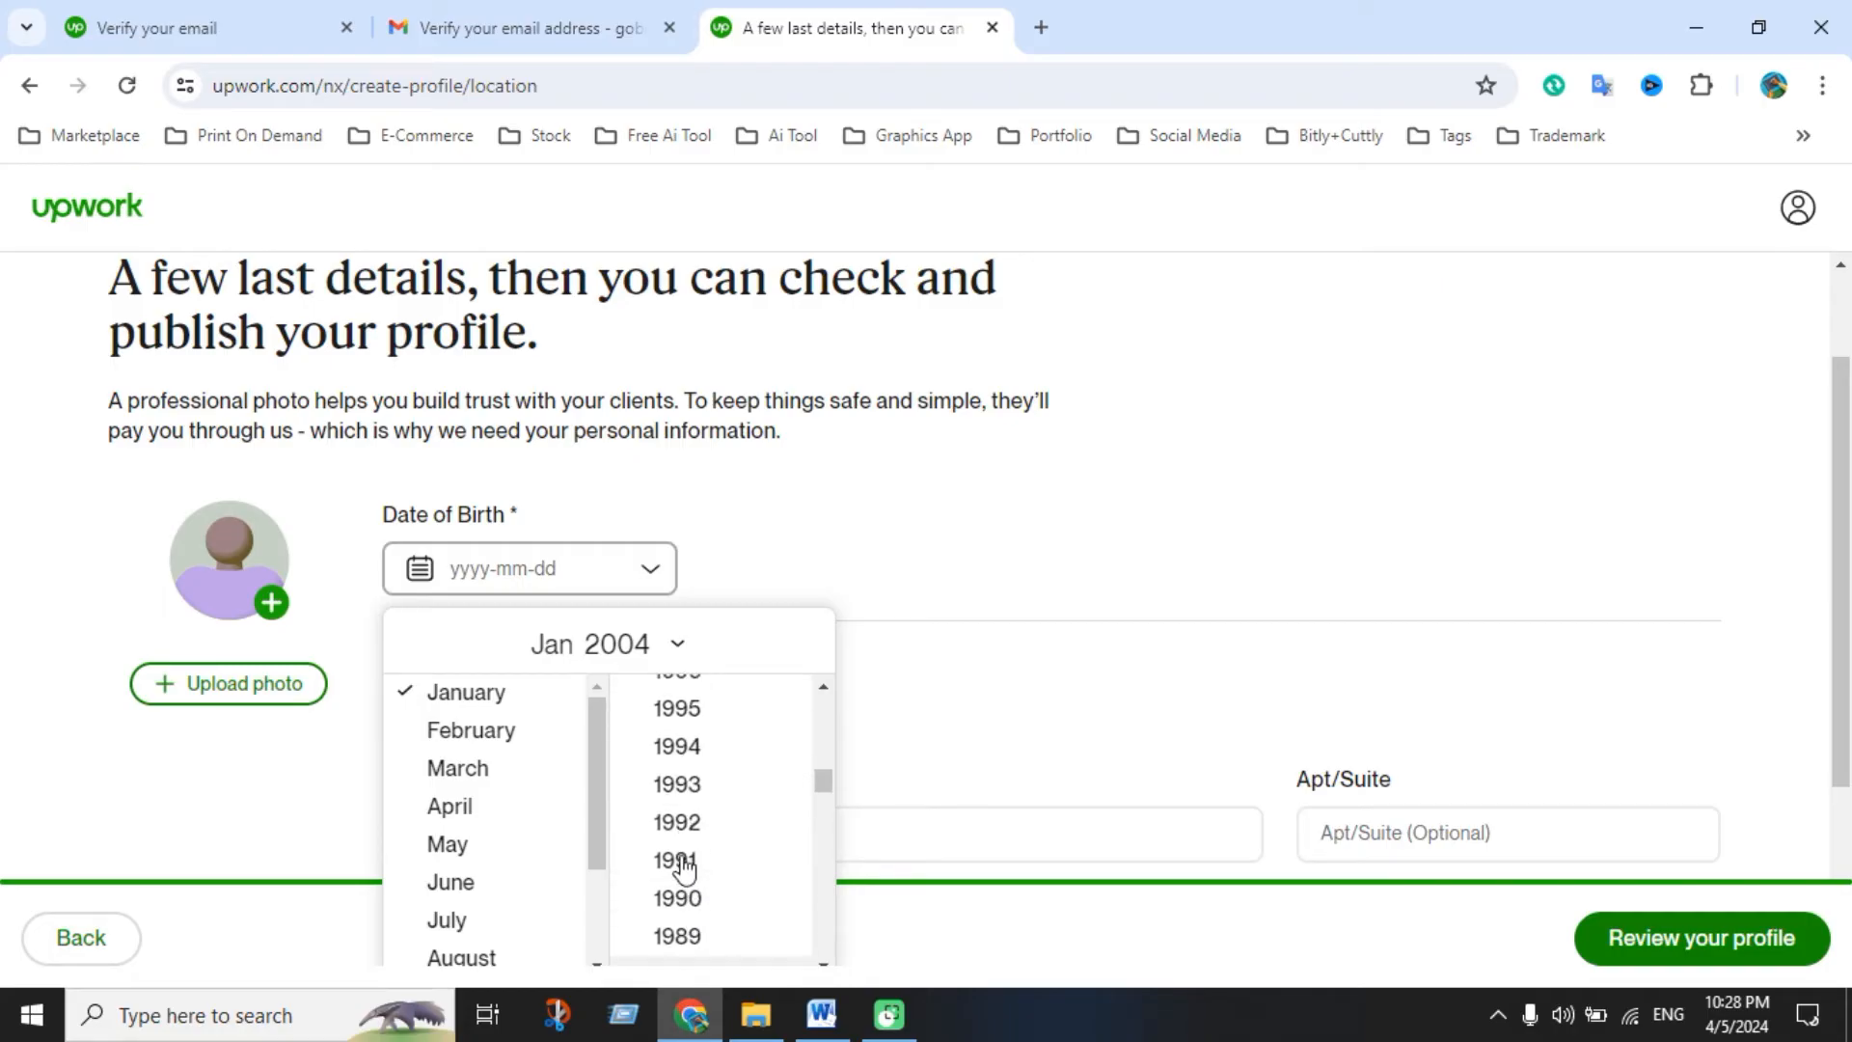
{"action": "left_click", "coordinate": [694, 727]}
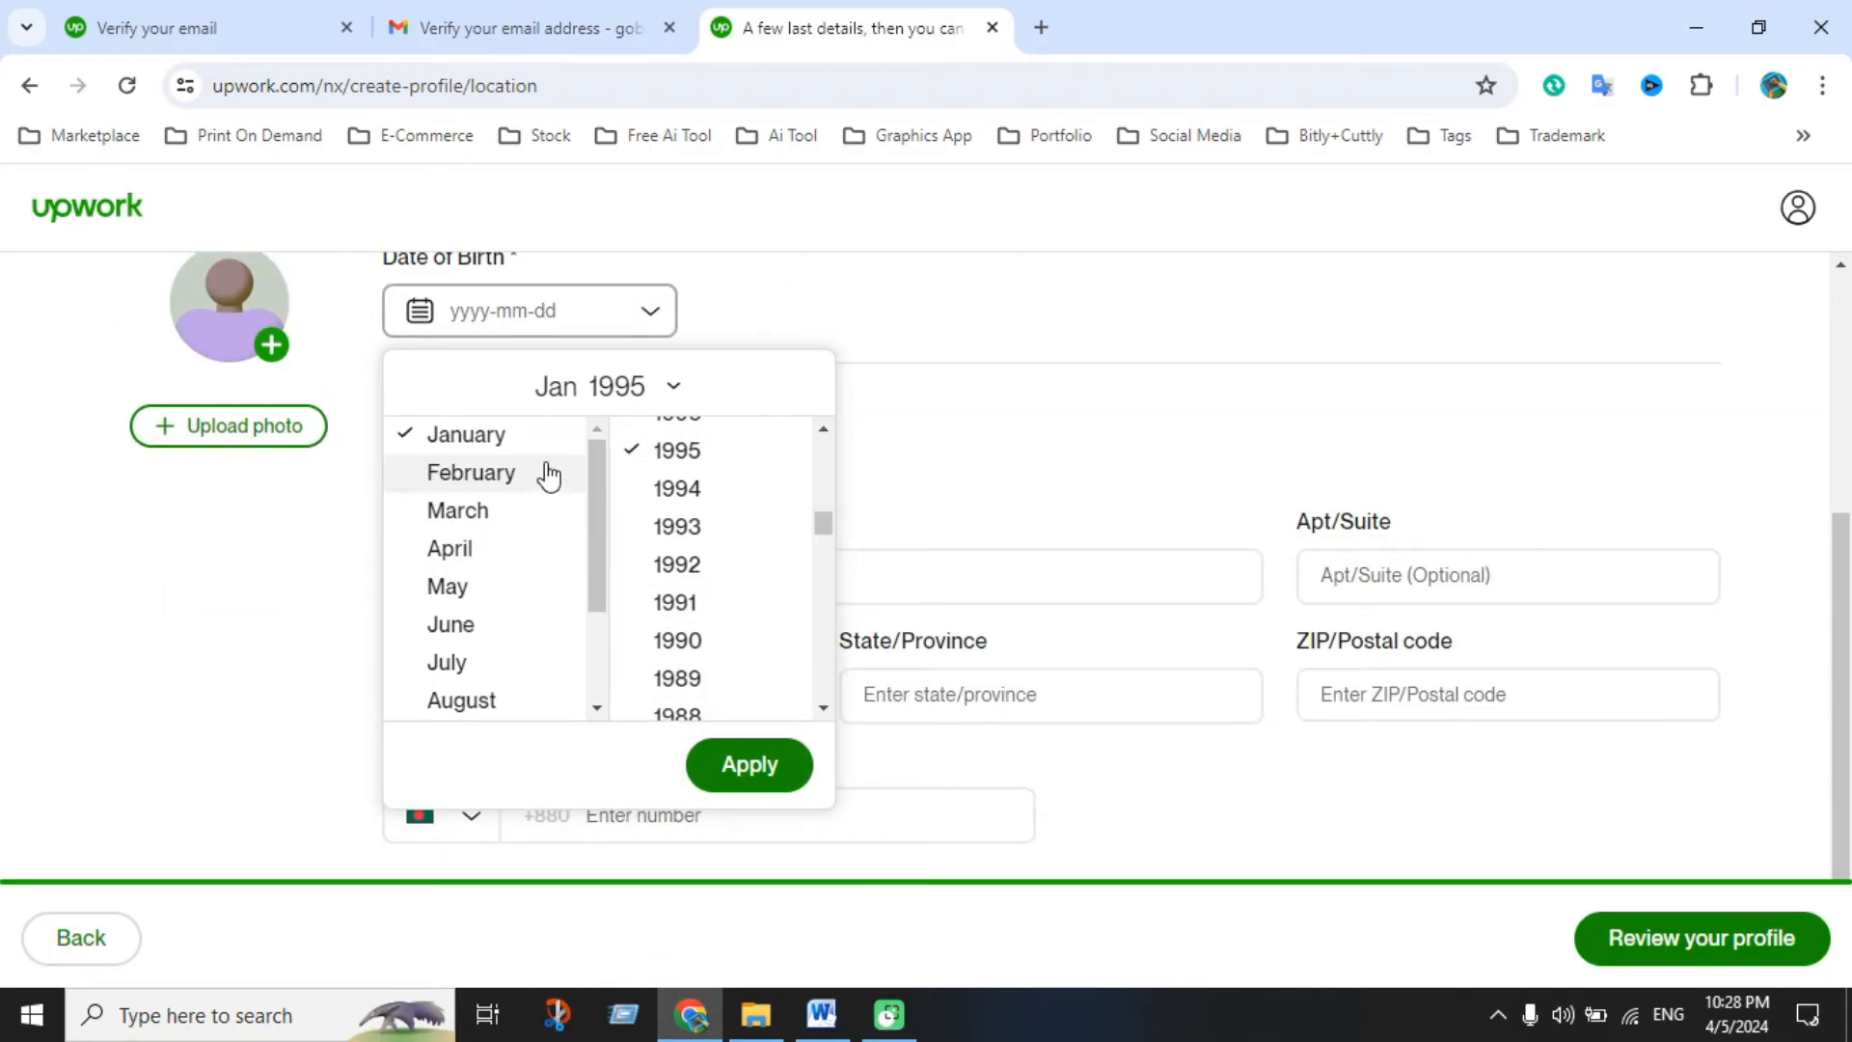
{"action": "left_click", "coordinate": [485, 511]}
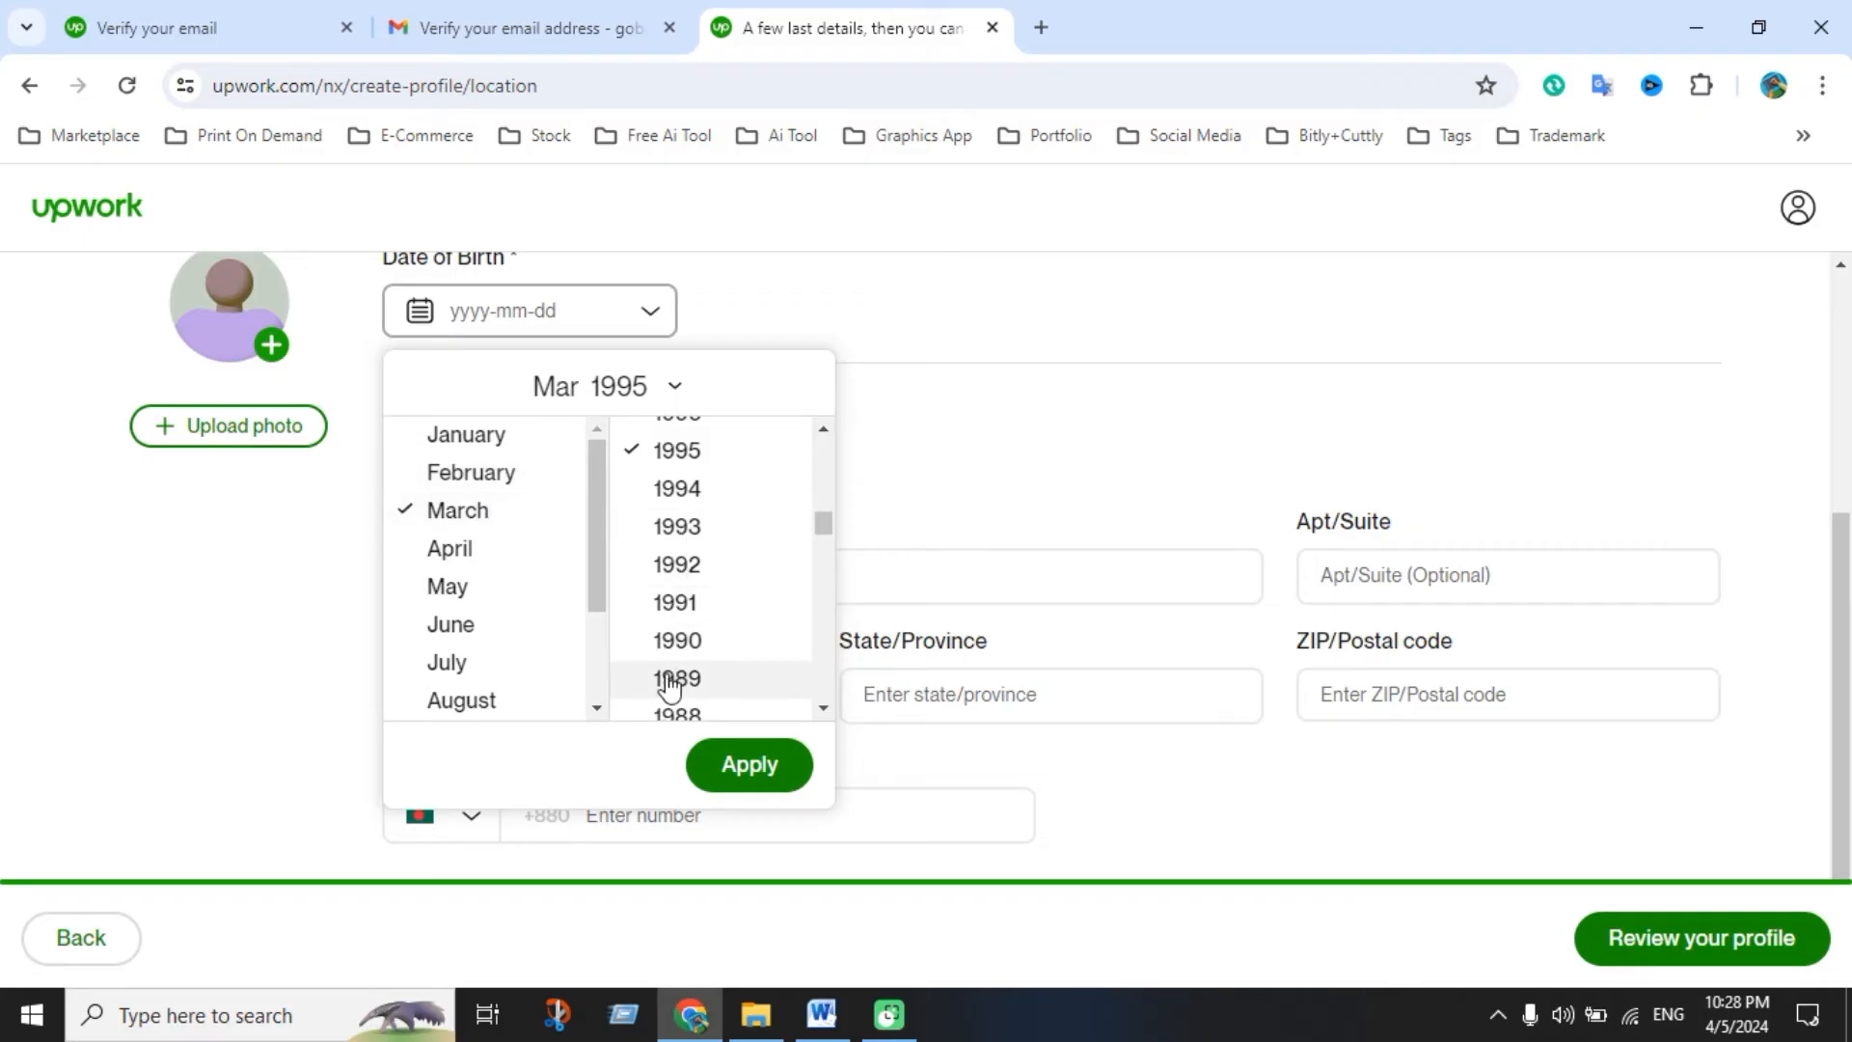
{"action": "scroll", "coordinate": [665, 683], "scroll_direction": "down", "scroll_amount": 1}
{"action": "scroll", "coordinate": [603, 414], "scroll_direction": "up", "scroll_amount": 4}
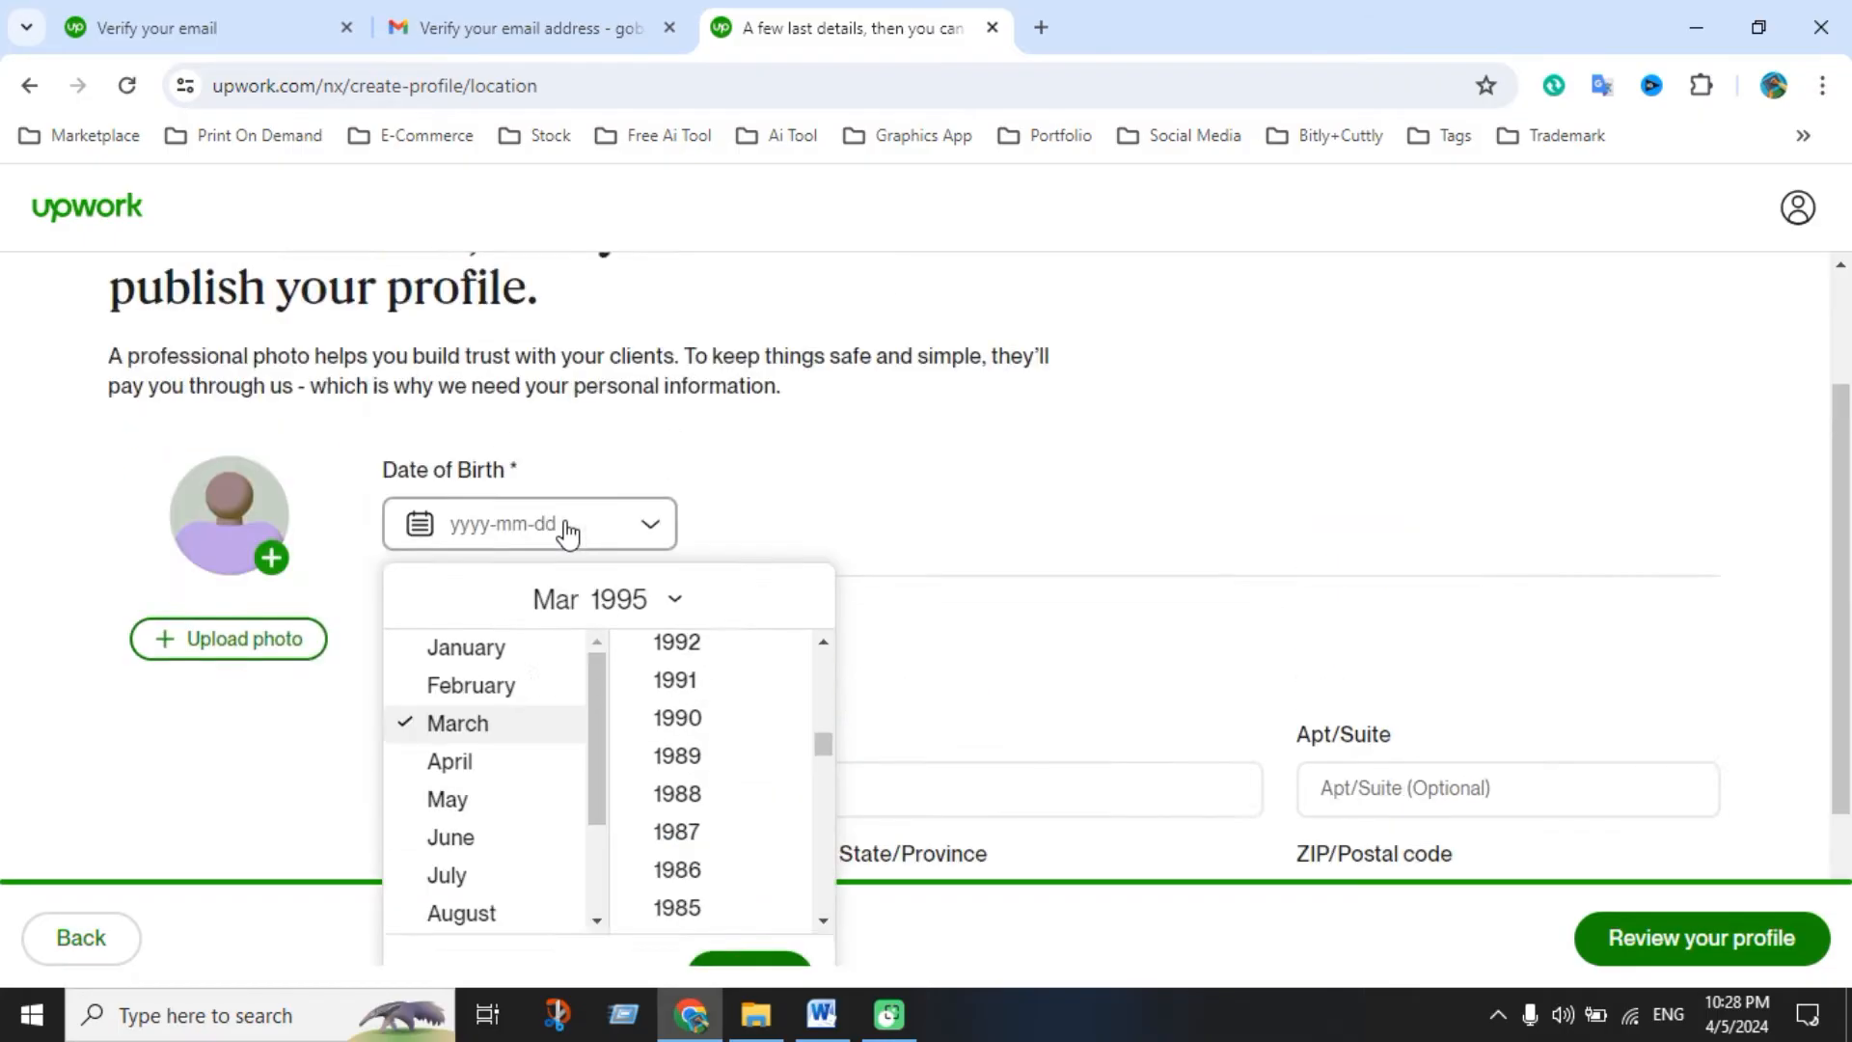
{"action": "scroll", "coordinate": [629, 667], "scroll_direction": "down", "scroll_amount": 3}
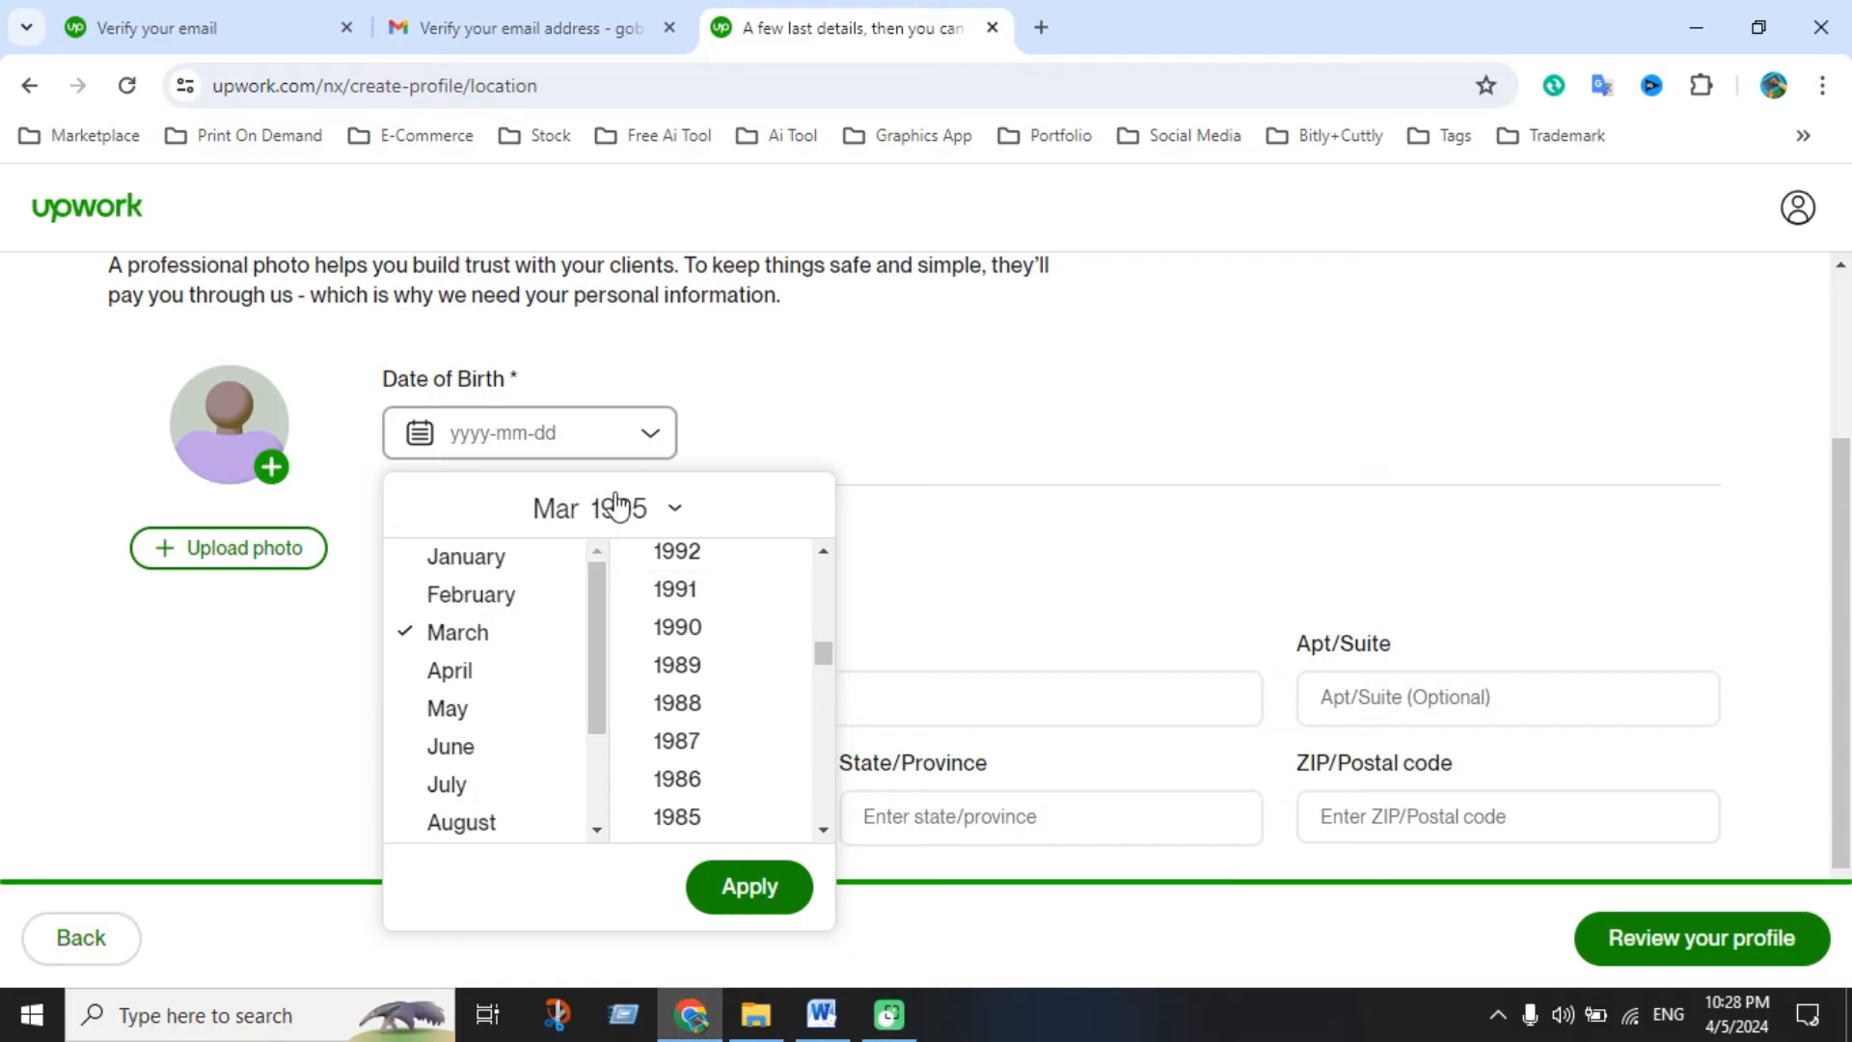
{"action": "left_click", "coordinate": [669, 512]}
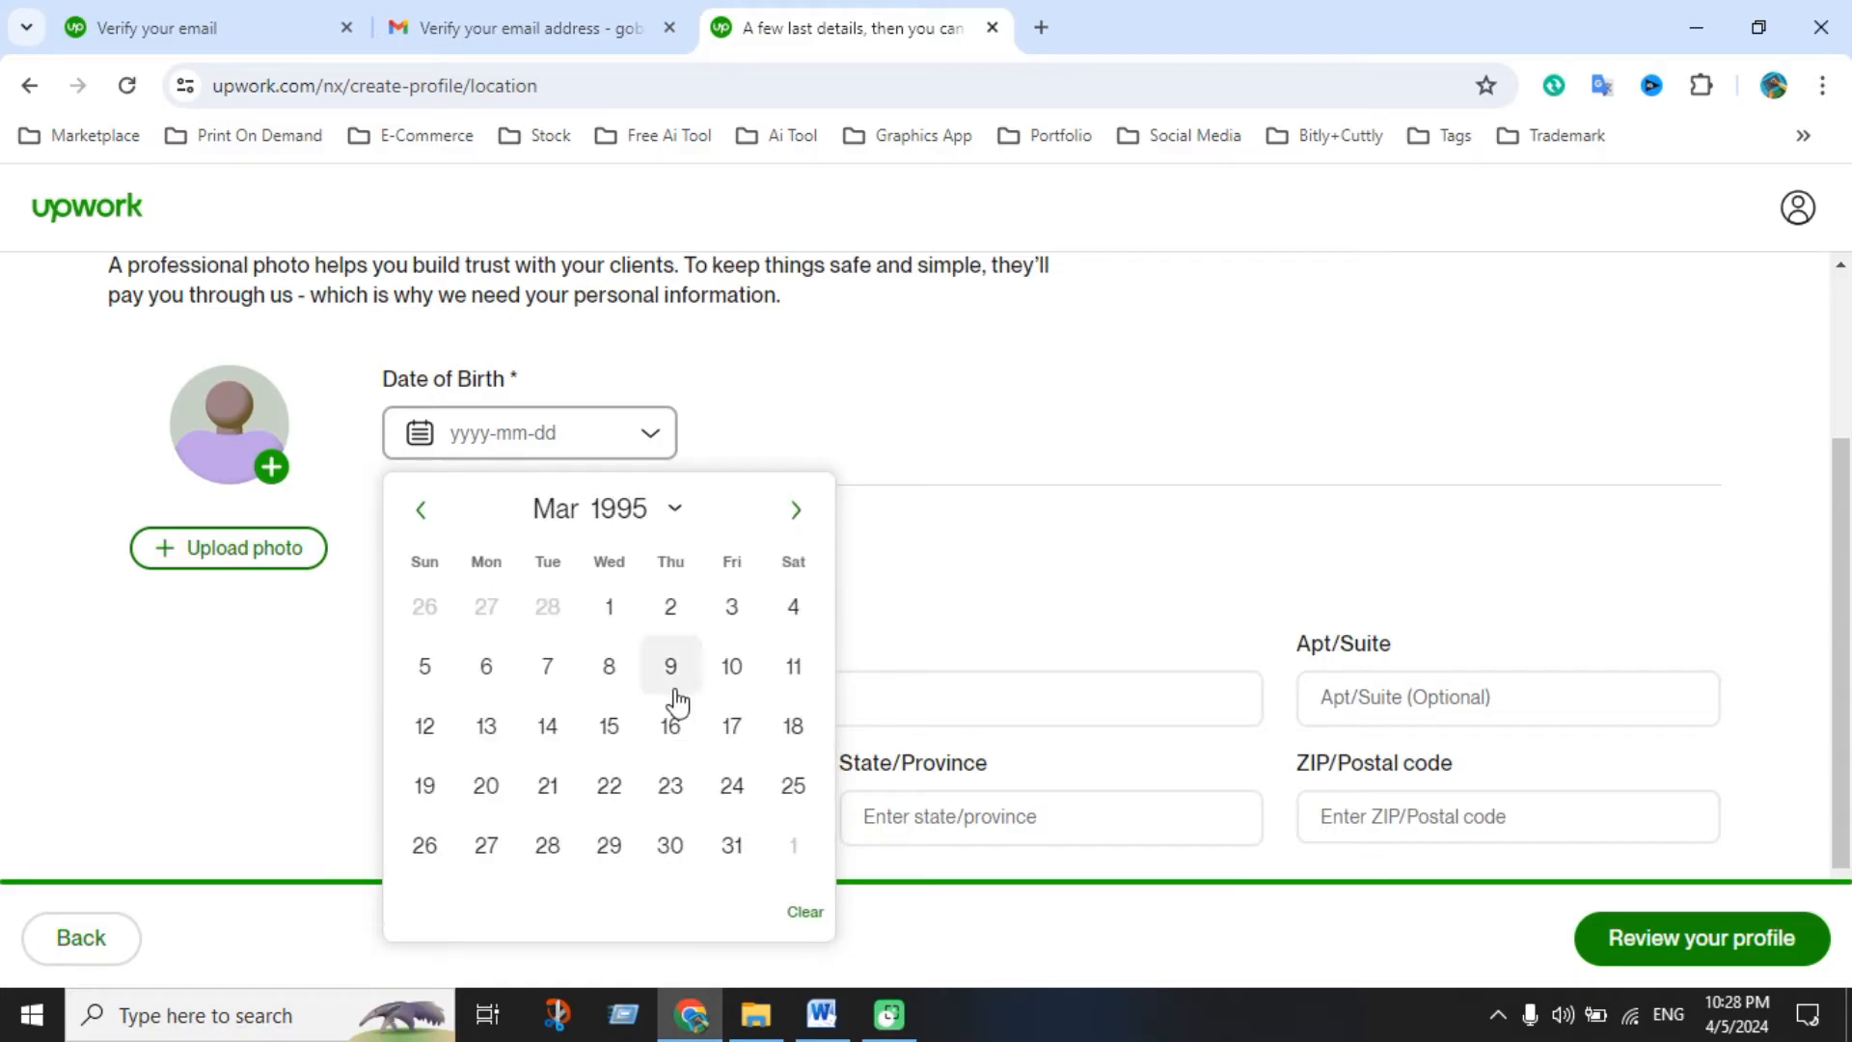
{"action": "left_click", "coordinate": [732, 666]}
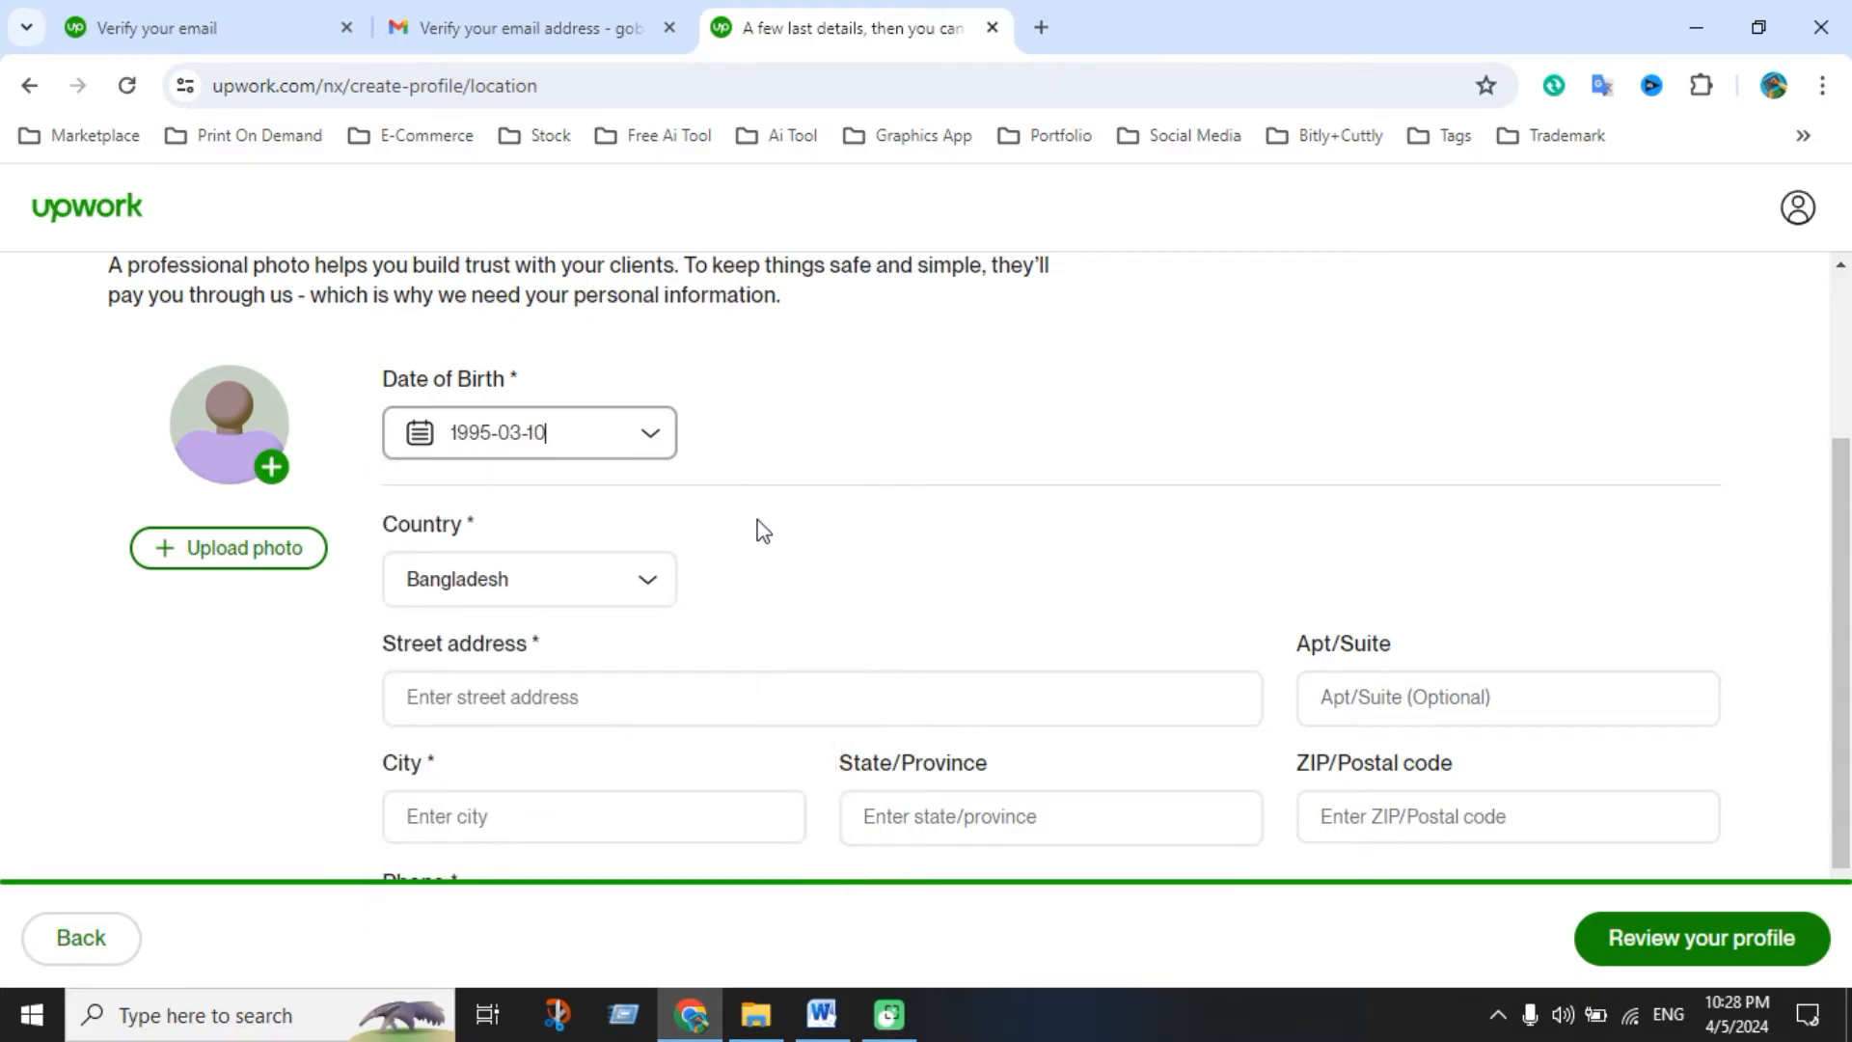
{"action": "scroll", "coordinate": [627, 699], "scroll_direction": "down", "scroll_amount": 1}
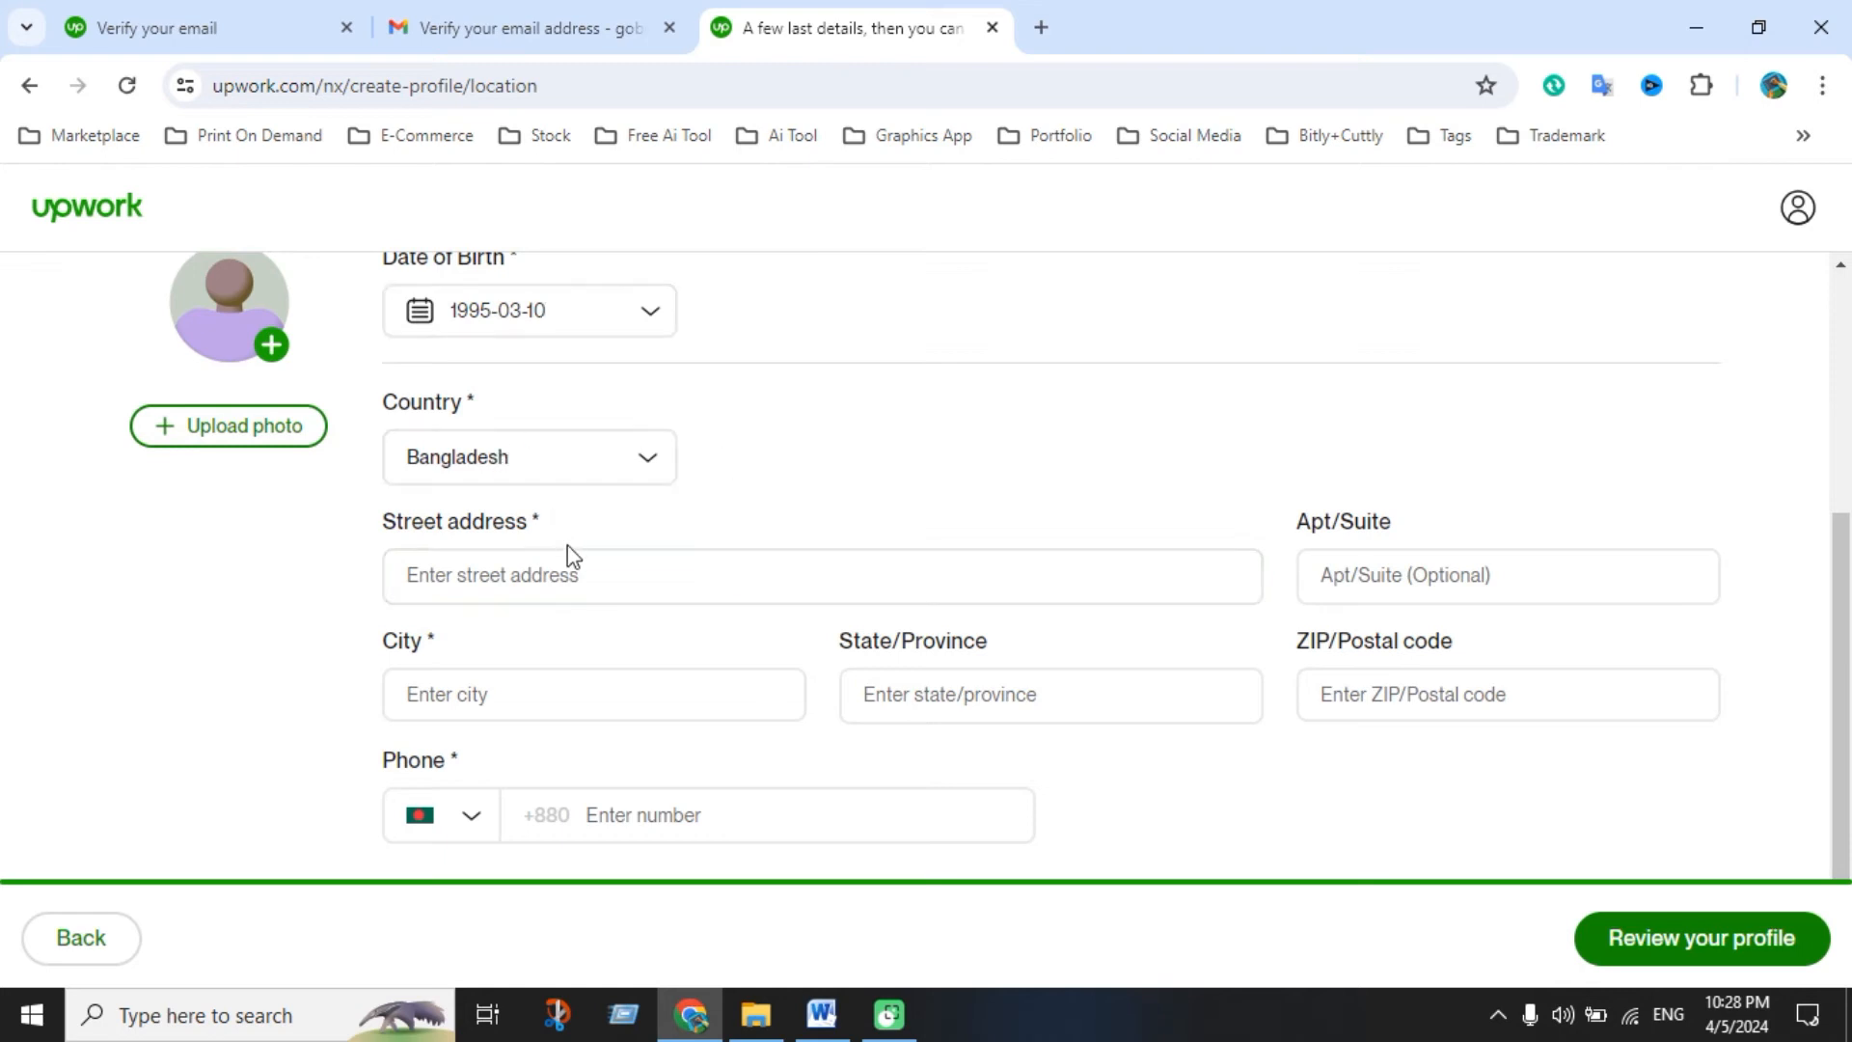
Enter the street address, choose the suggested city, and fill in the ZIP/postal code
{"action": "left_click", "coordinate": [530, 585]}
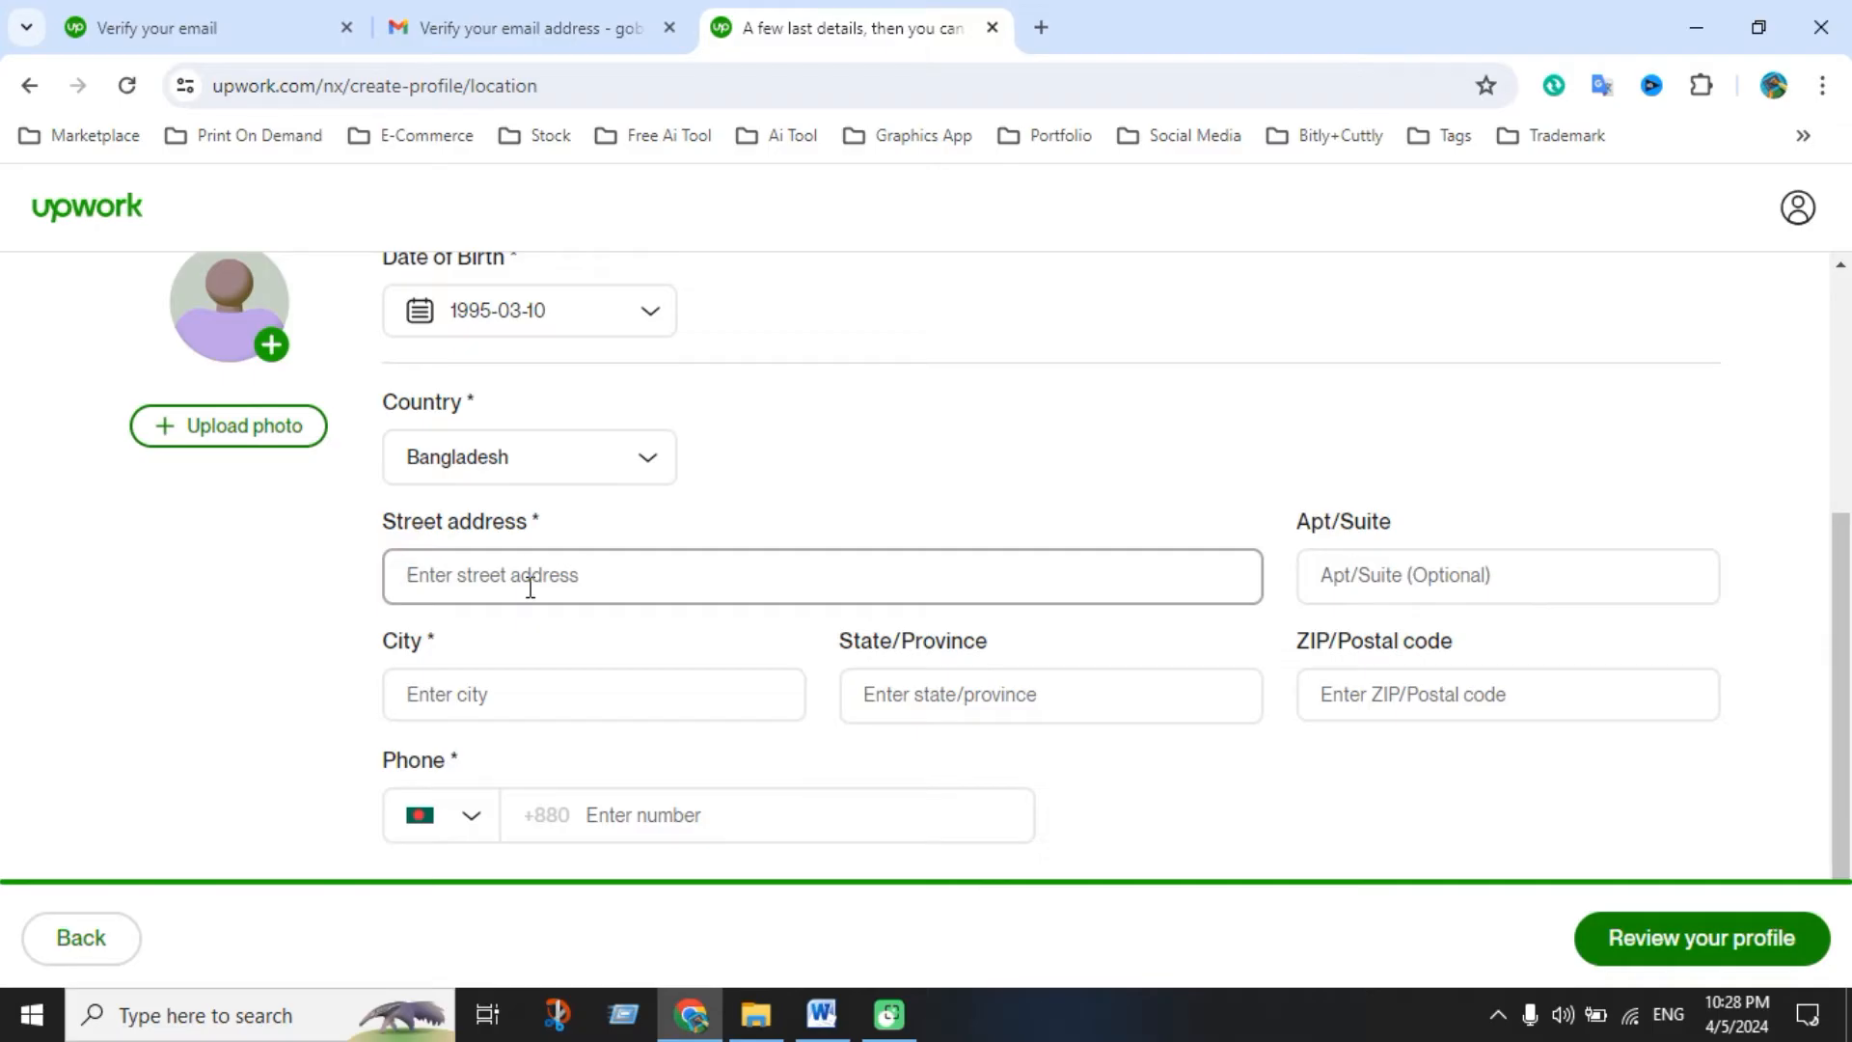
{"action": "left_click", "coordinate": [523, 682]}
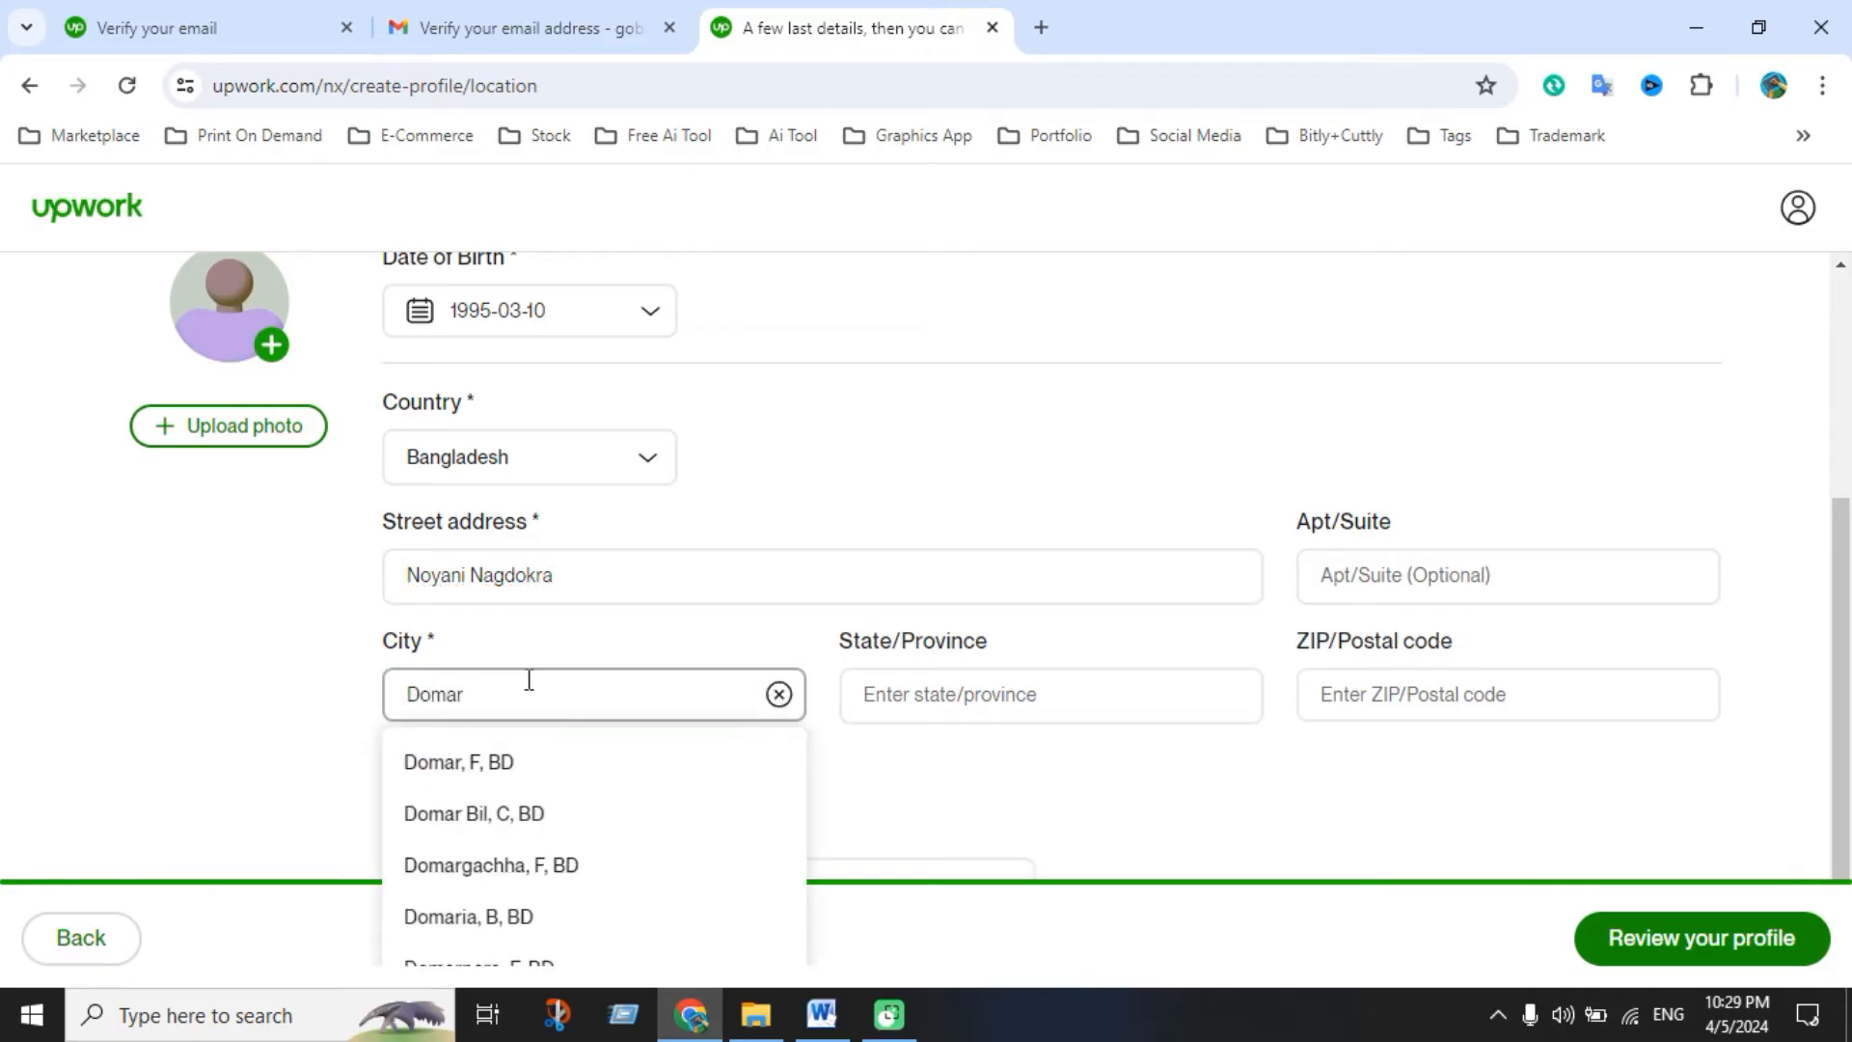
{"action": "left_click", "coordinate": [479, 772]}
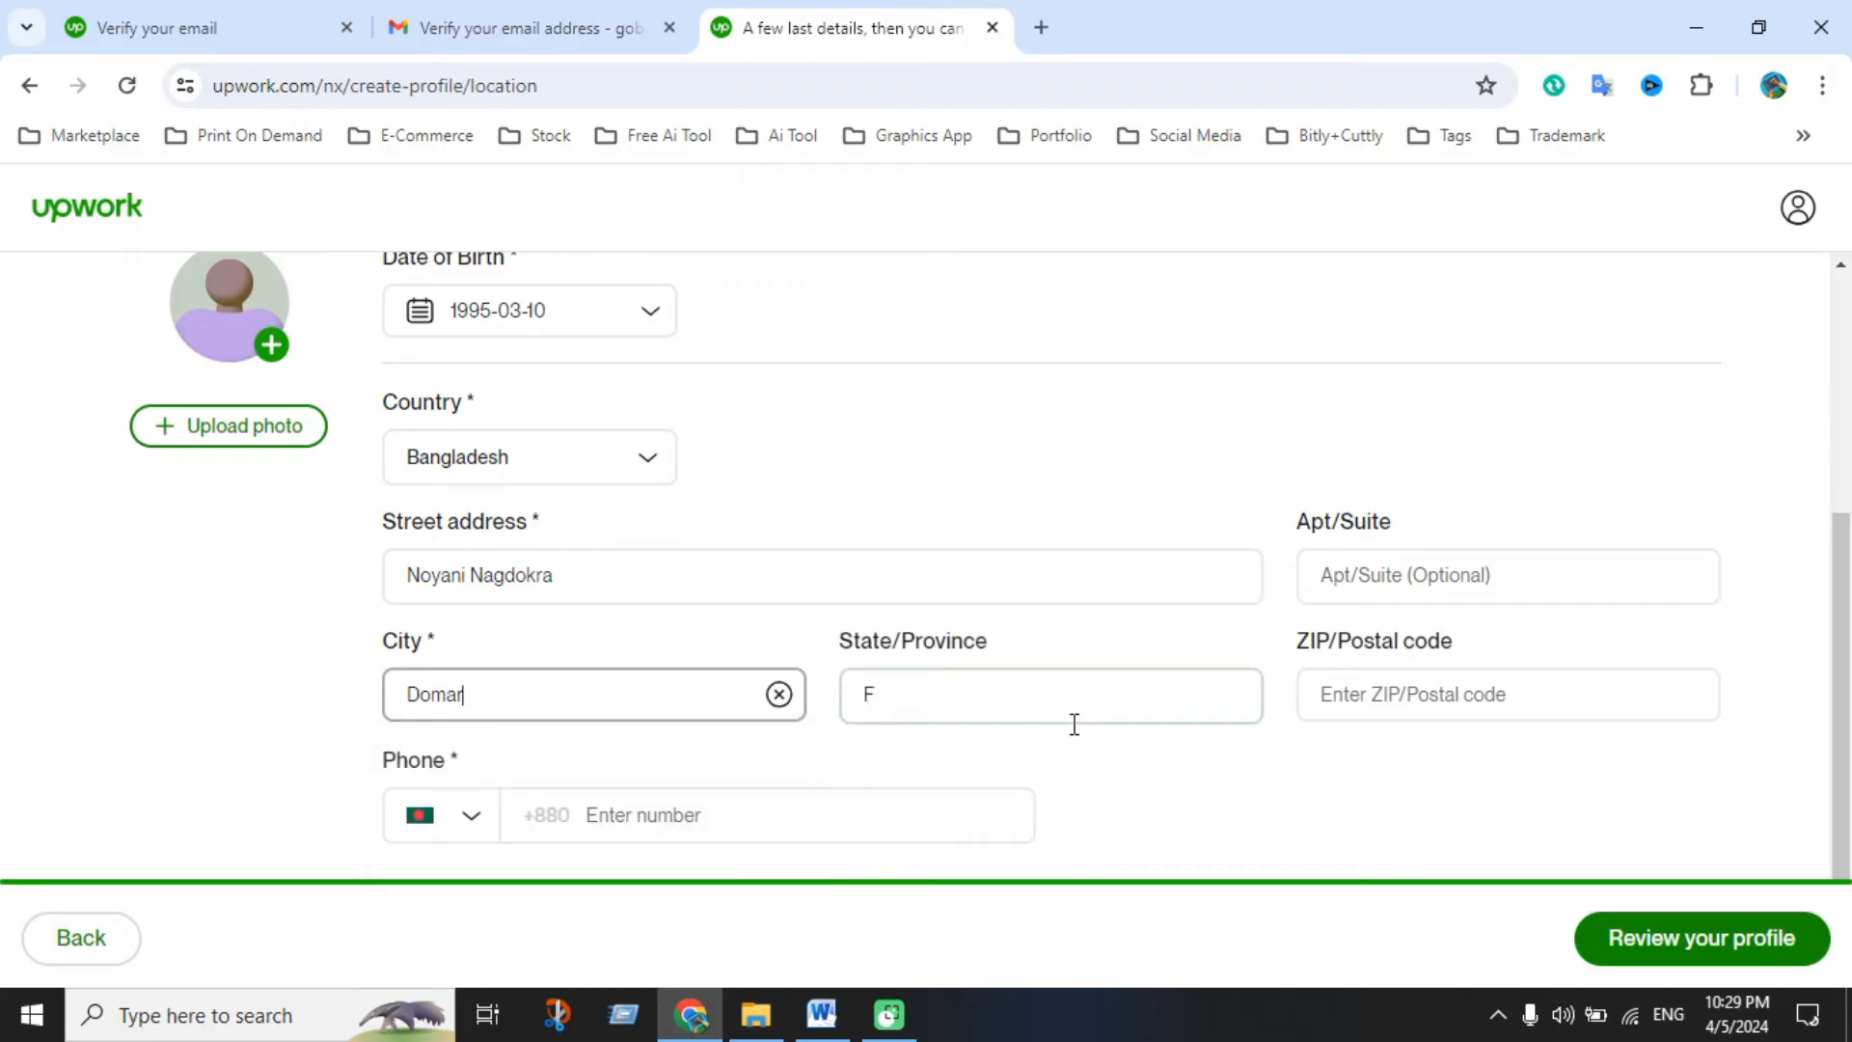
{"action": "left_click", "coordinate": [592, 707]}
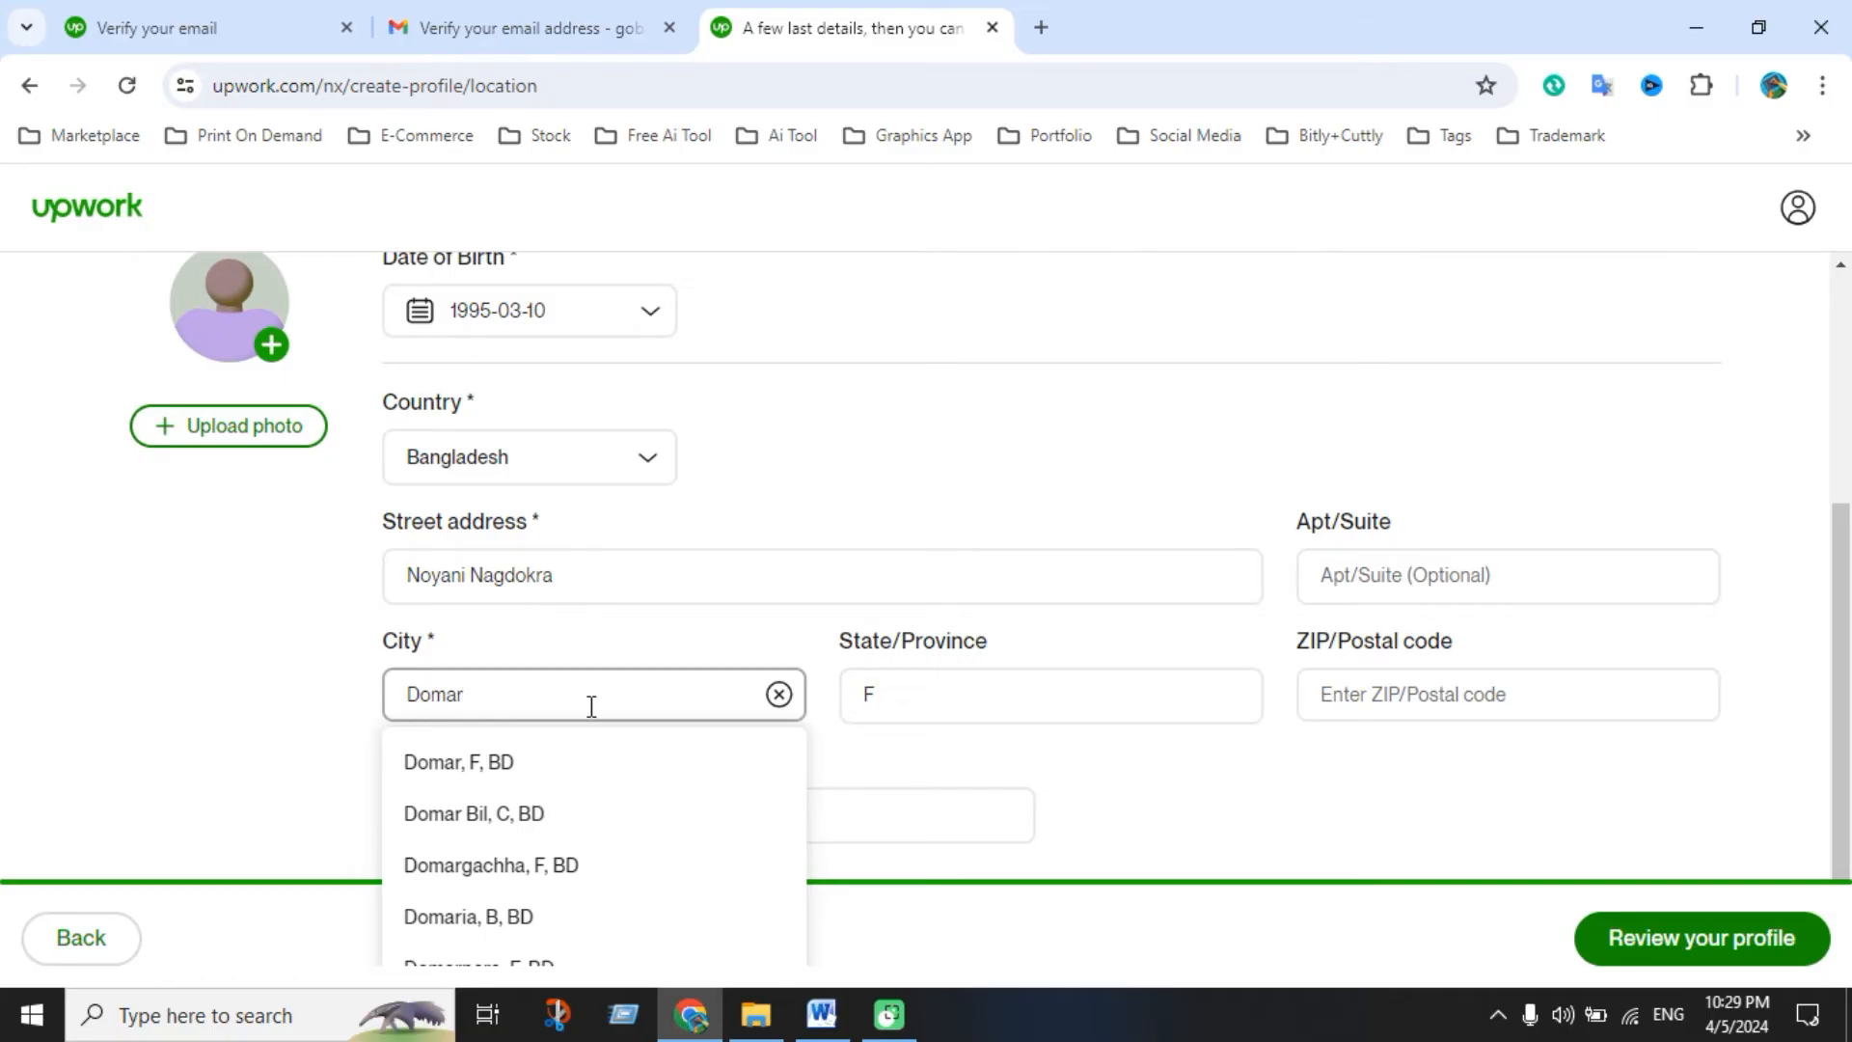
{"action": "left_click", "coordinate": [1084, 632]}
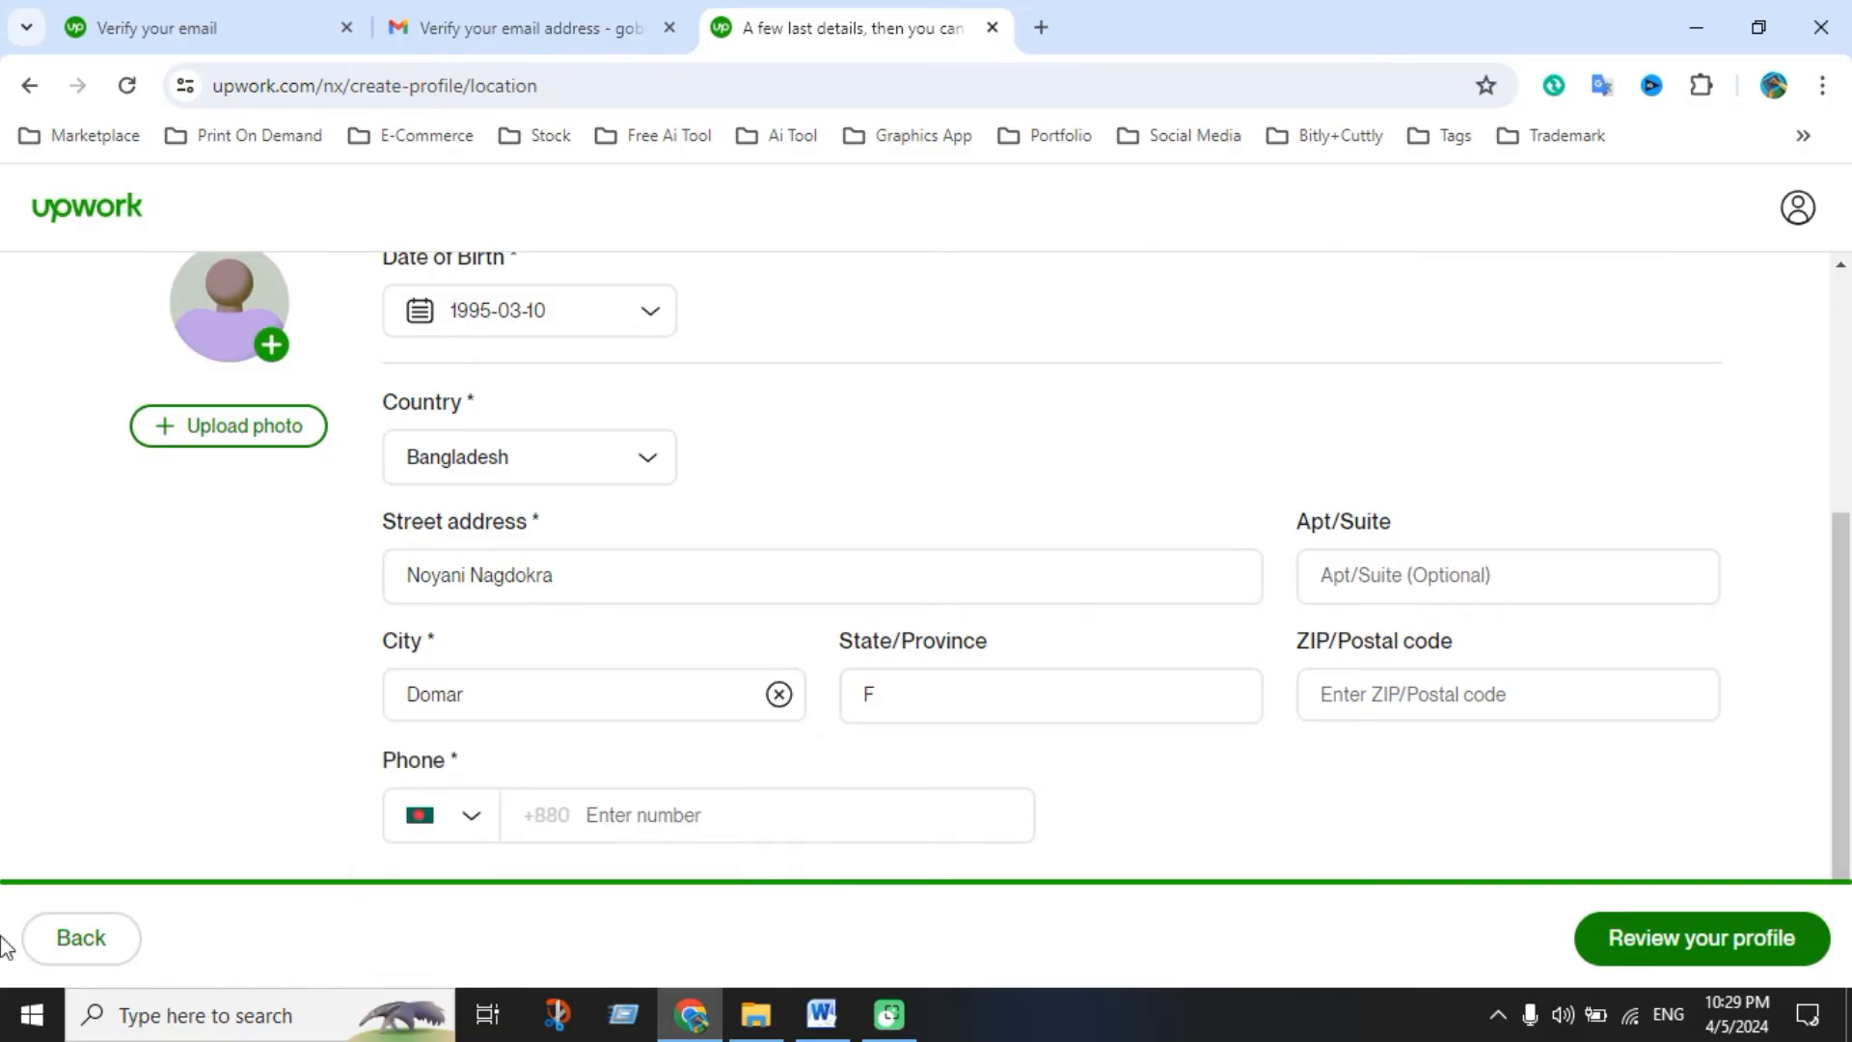
{"action": "left_click", "coordinate": [1428, 704]}
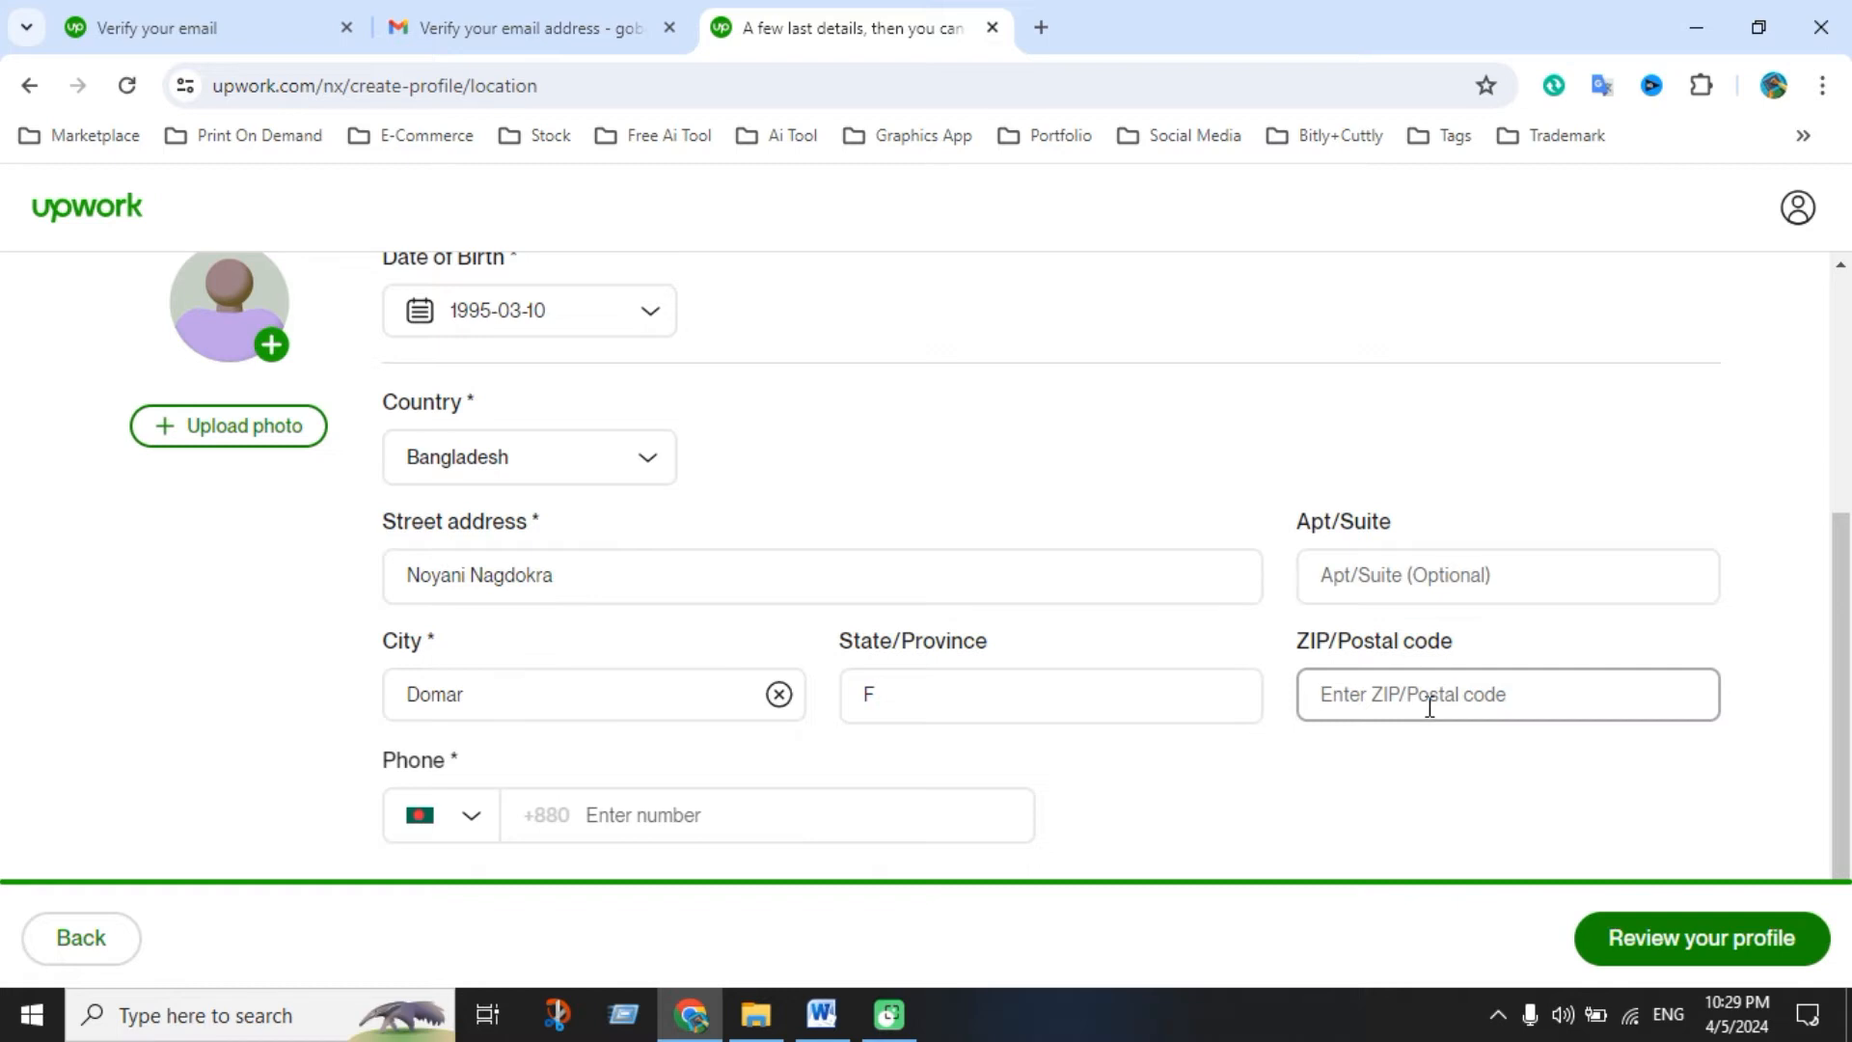
Copy the mobile number from the Word notes document for the Phone field
{"action": "left_click", "coordinate": [694, 820]}
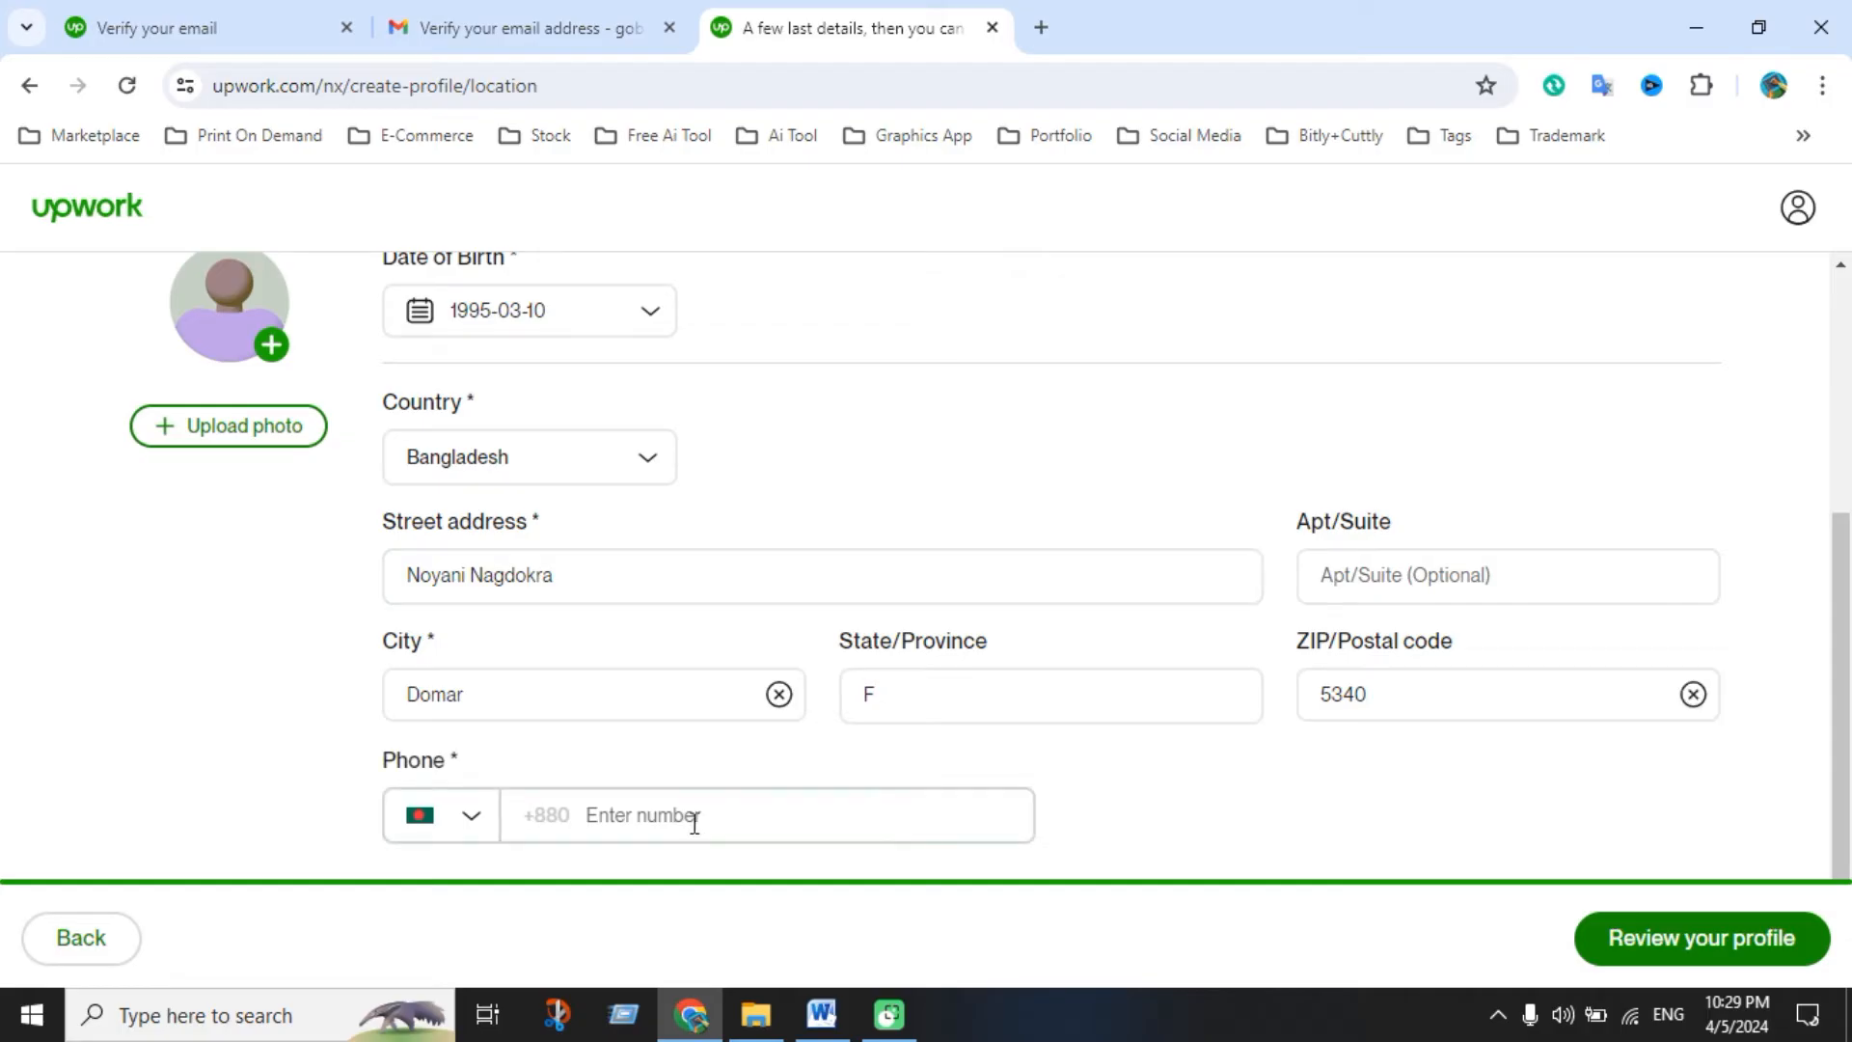
{"action": "left_click", "coordinate": [821, 1014]}
{"action": "scroll", "coordinate": [877, 482], "scroll_direction": "up", "scroll_amount": 9}
{"action": "left_click_drag", "start_coordinate": [1841, 583], "coordinate": [1841, 277]}
{"action": "left_click", "coordinate": [902, 472]}
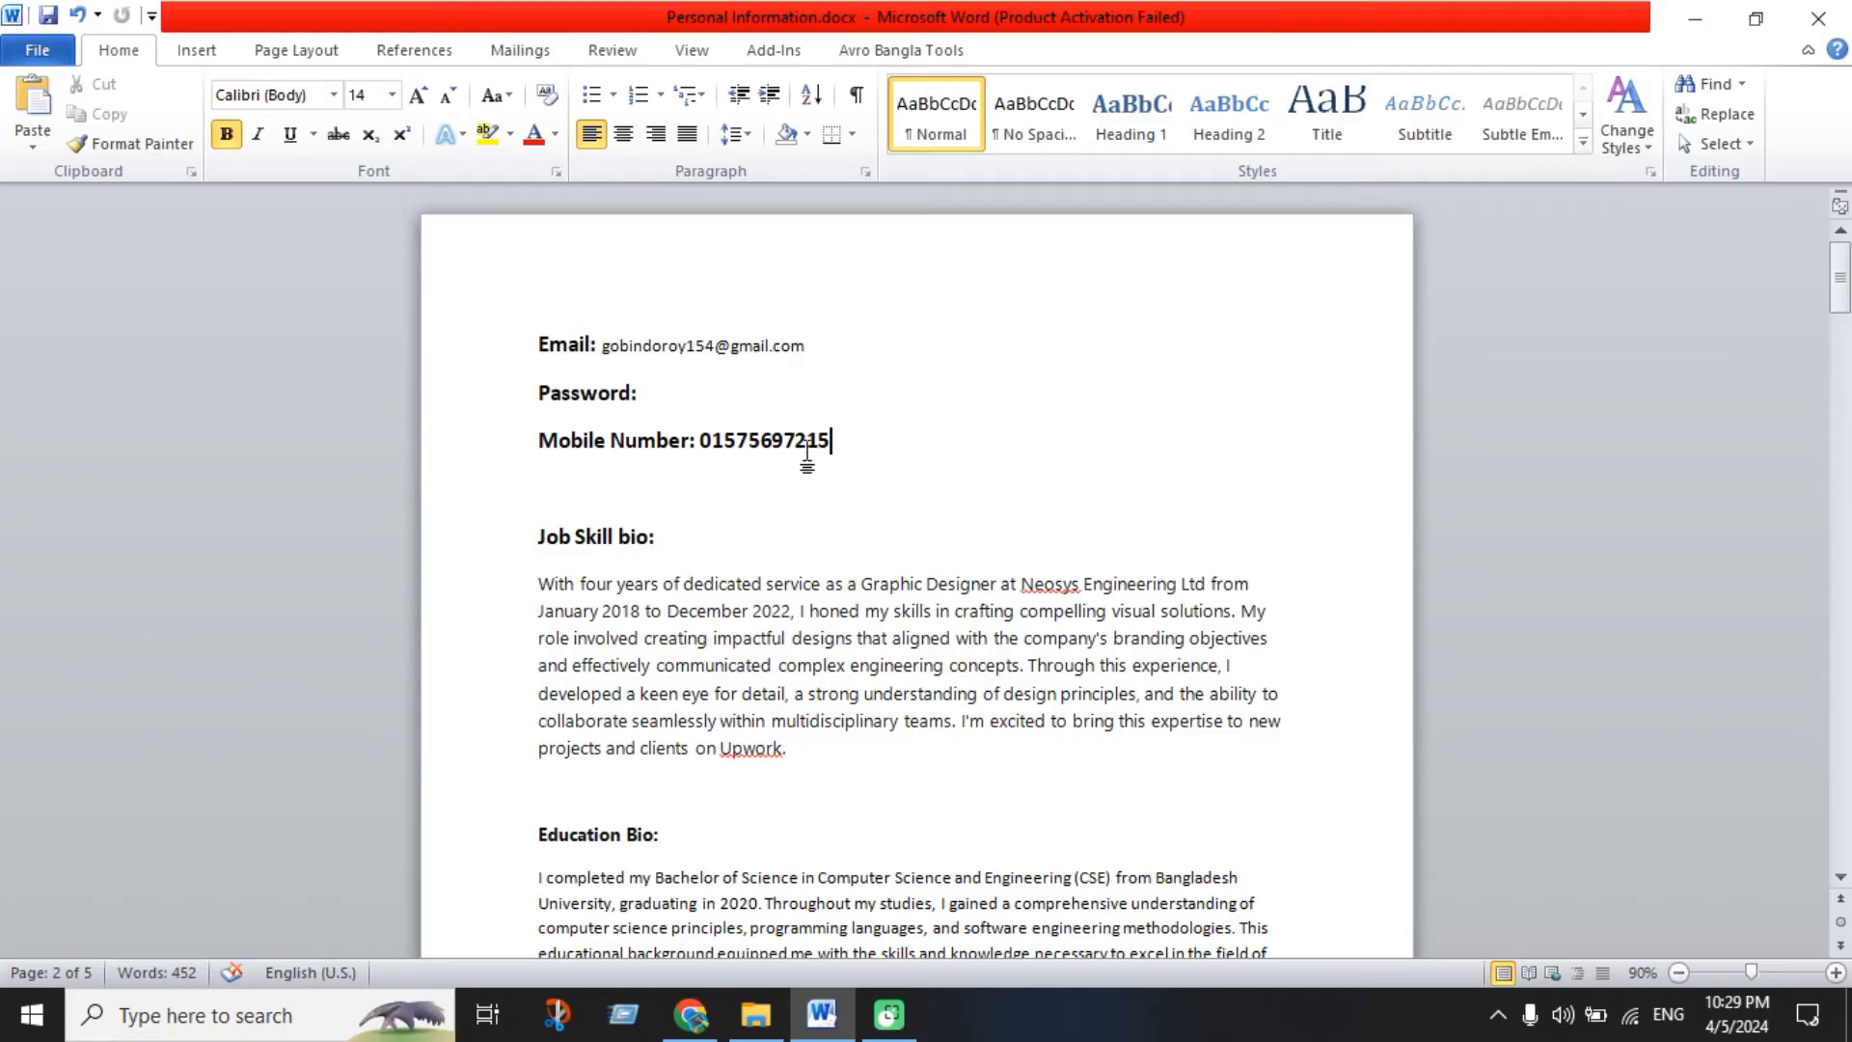
{"action": "left_click_drag", "start_coordinate": [830, 459], "coordinate": [701, 458]}
{"action": "key", "text": "ctrl+c"}
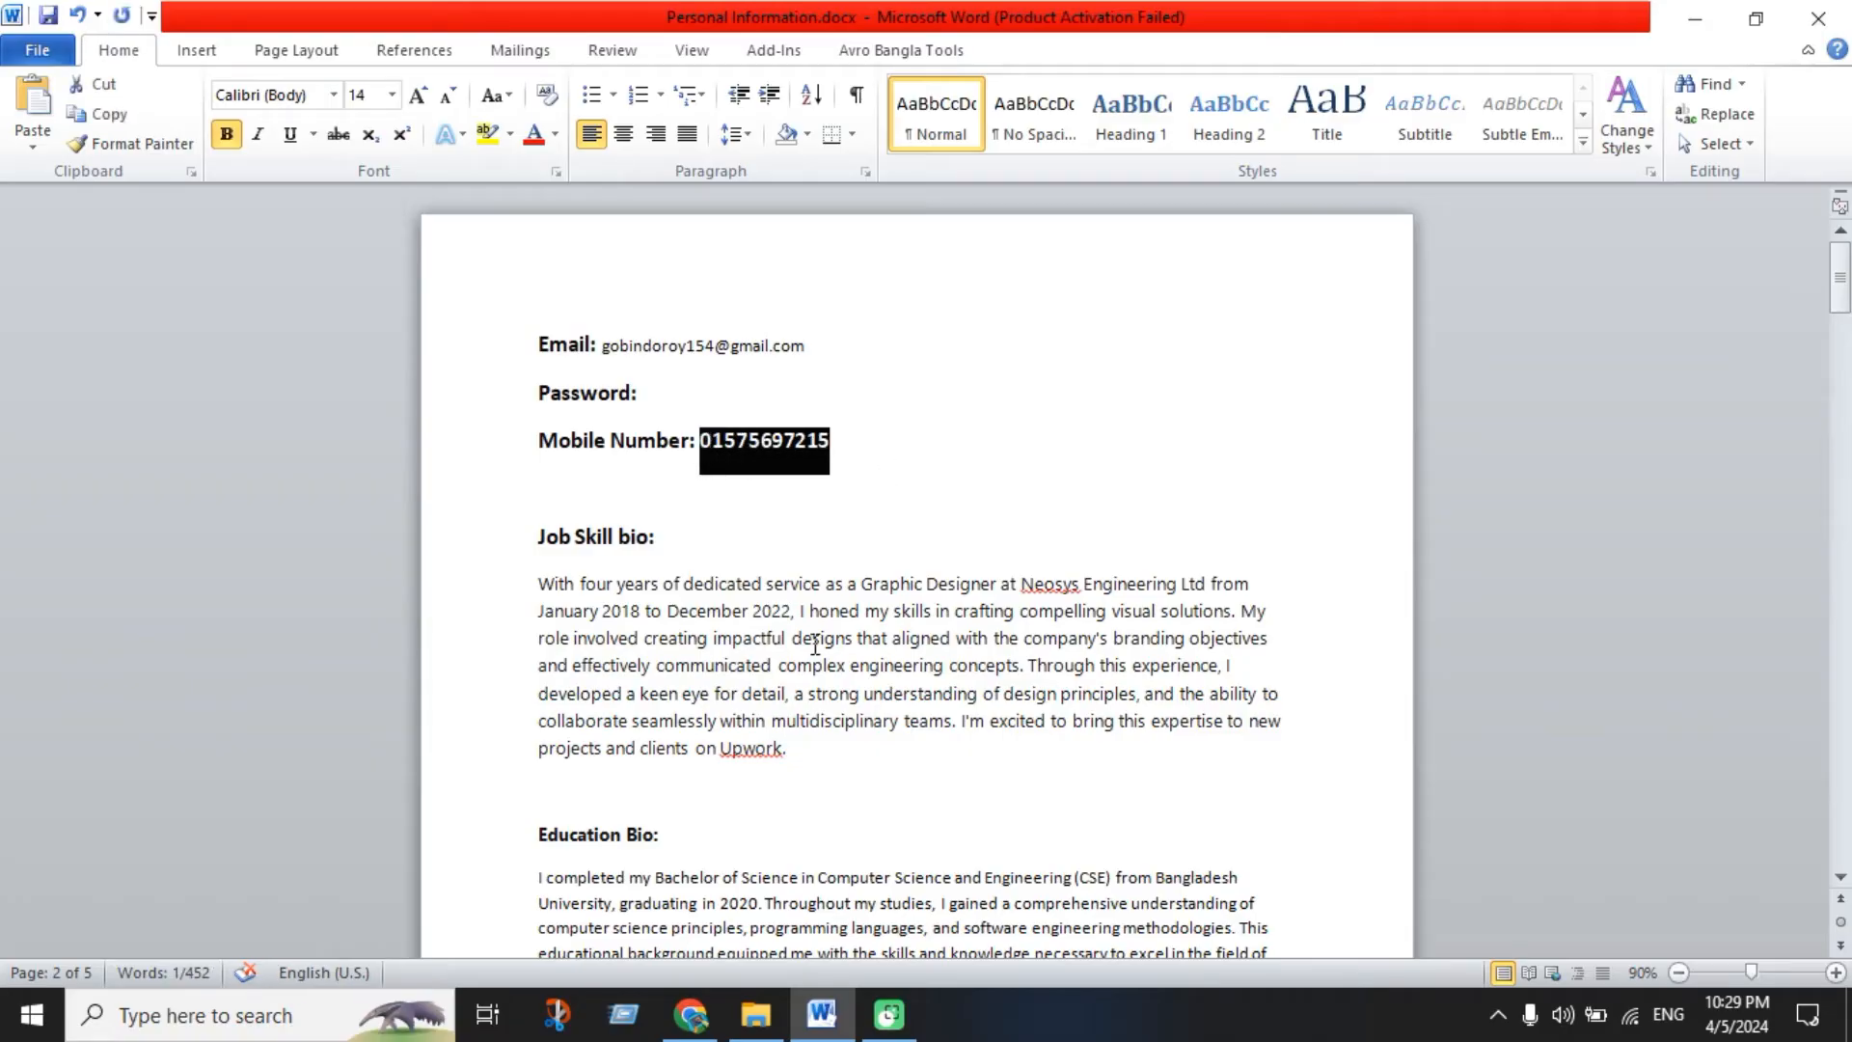
{"action": "left_click", "coordinate": [690, 1013]}
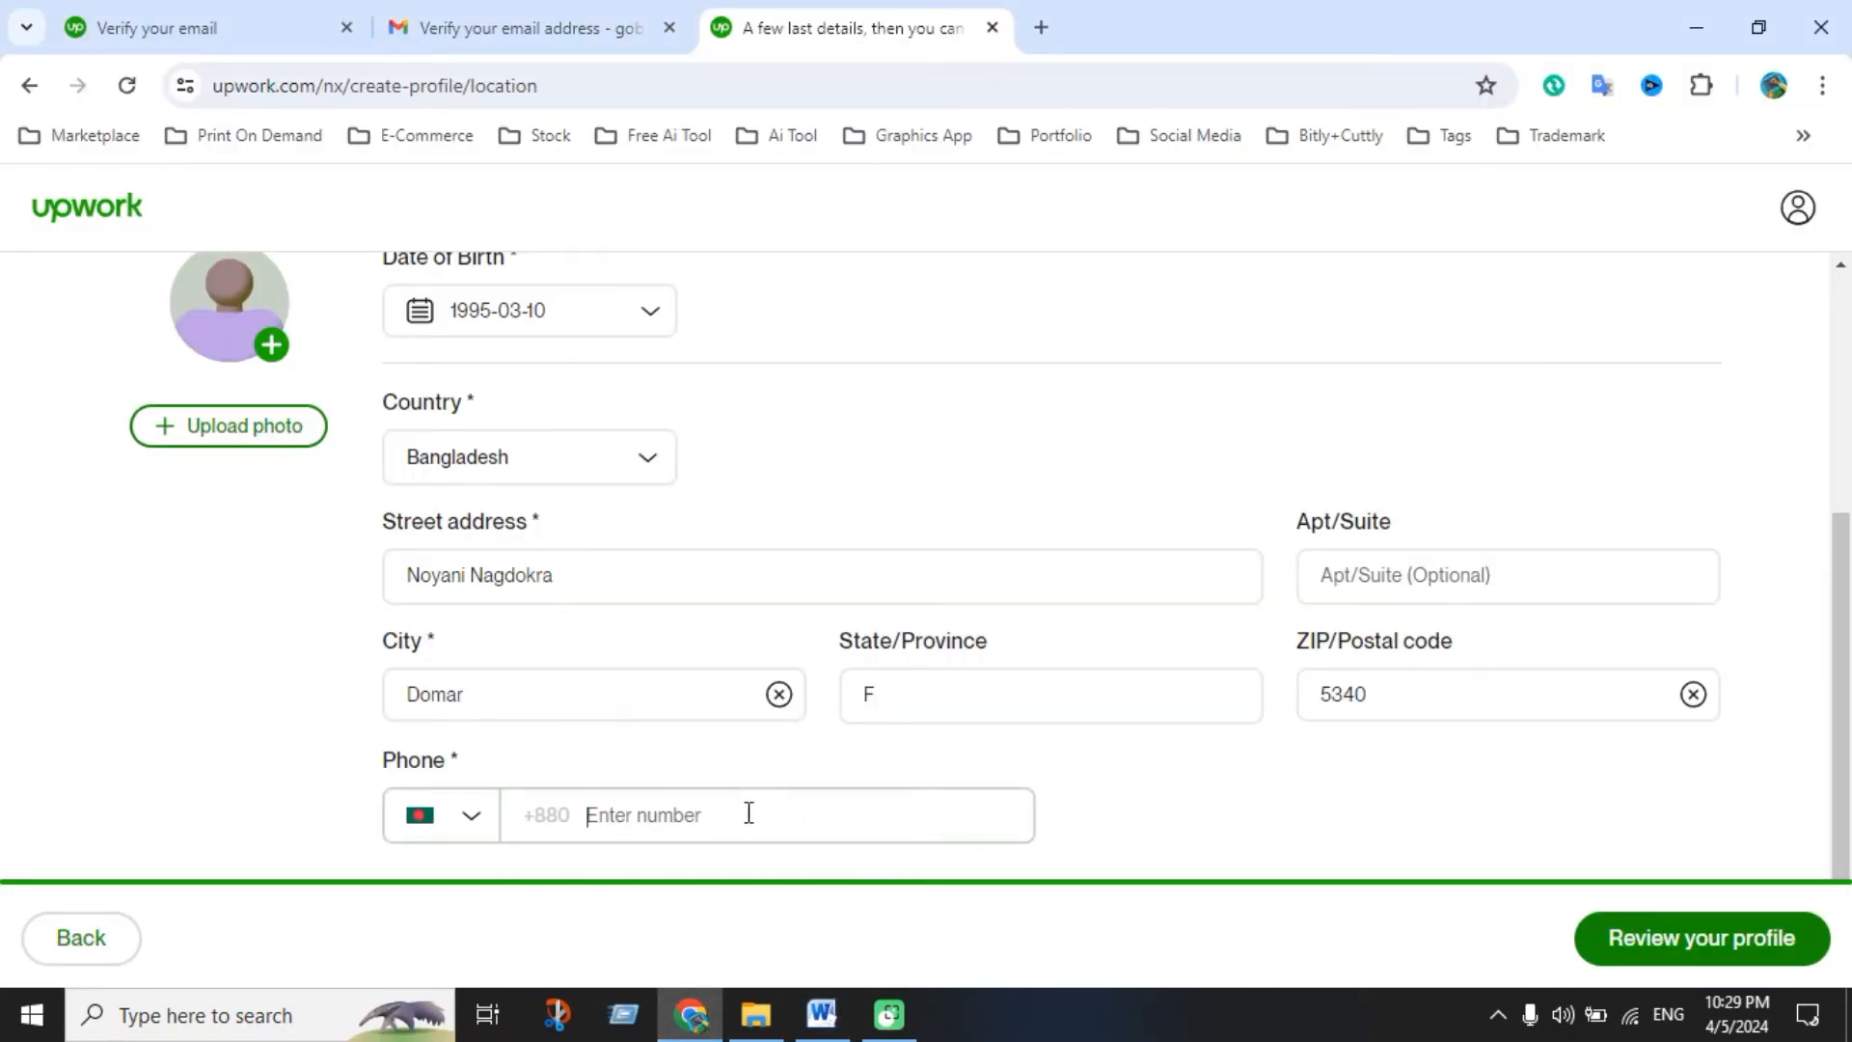
Paste the mobile number into the Phone field and remove its leading zero
{"action": "key", "text": "ctrl+v"}
{"action": "left_click", "coordinate": [600, 817]}
{"action": "key", "text": "BackSpace"}
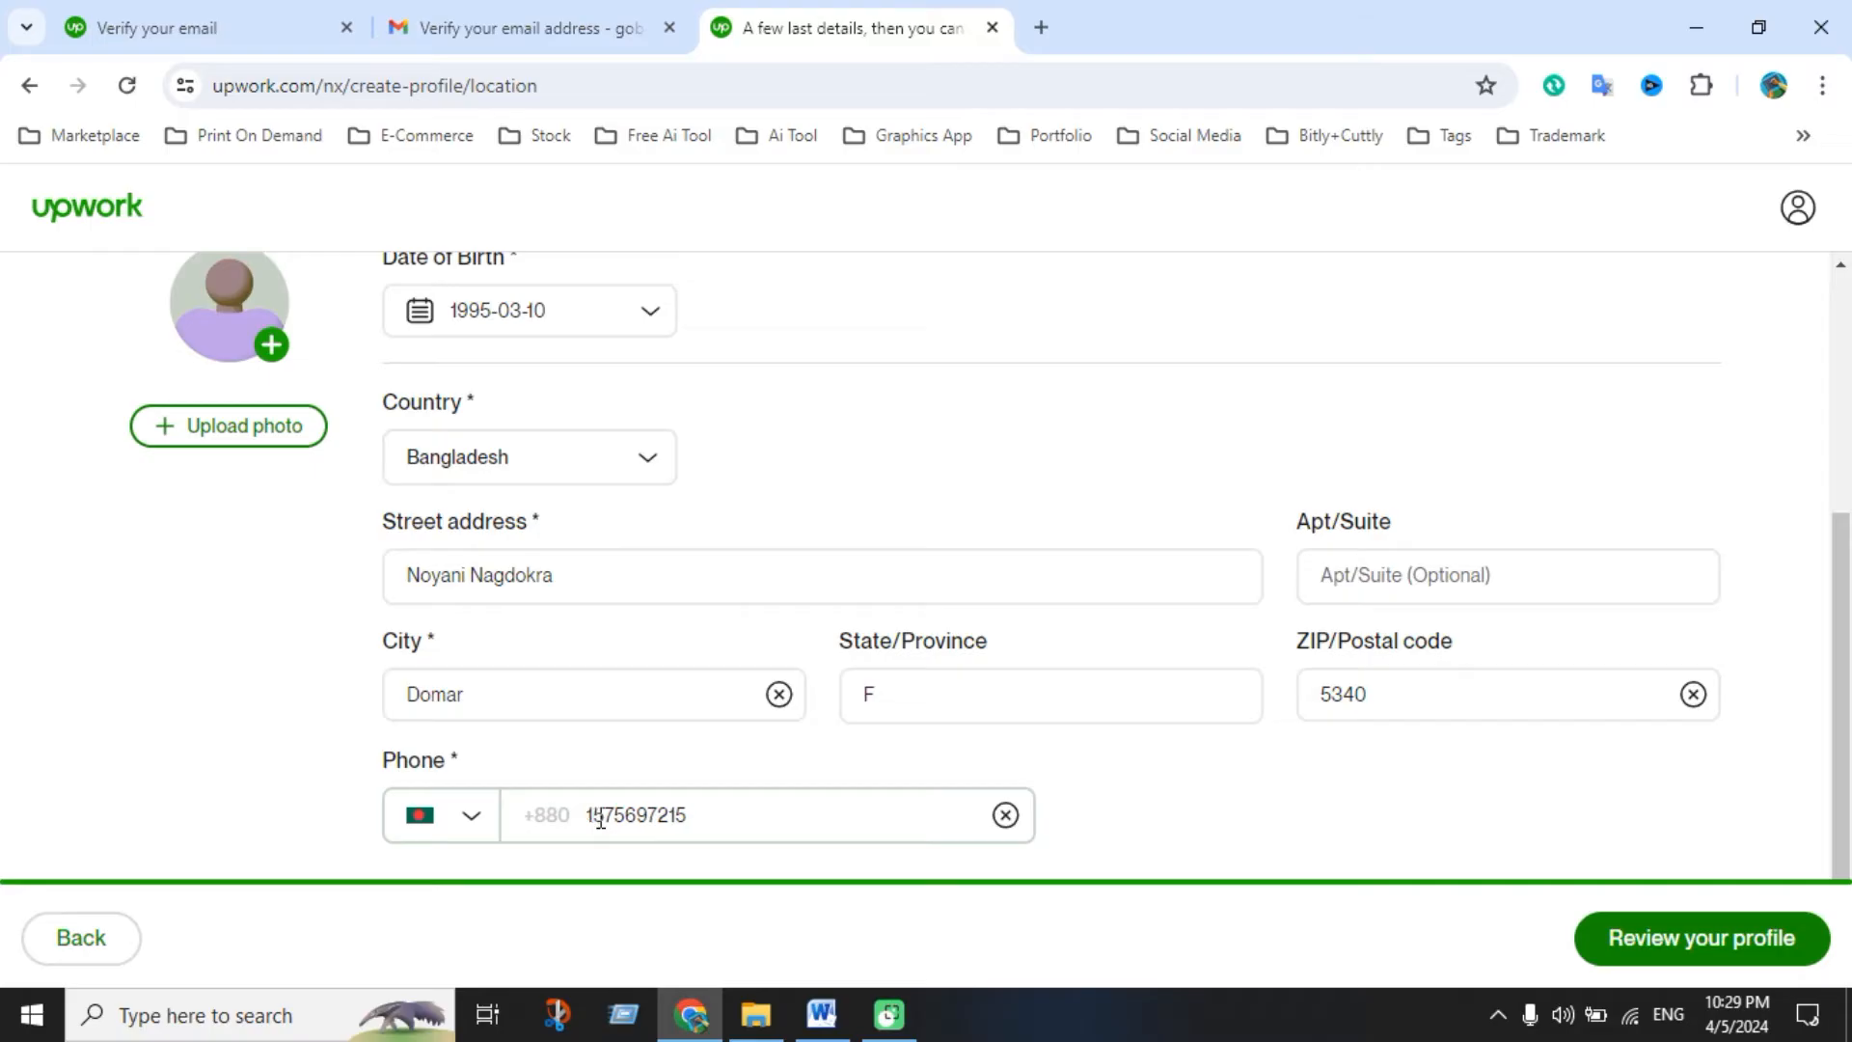
{"action": "left_click", "coordinate": [1293, 815]}
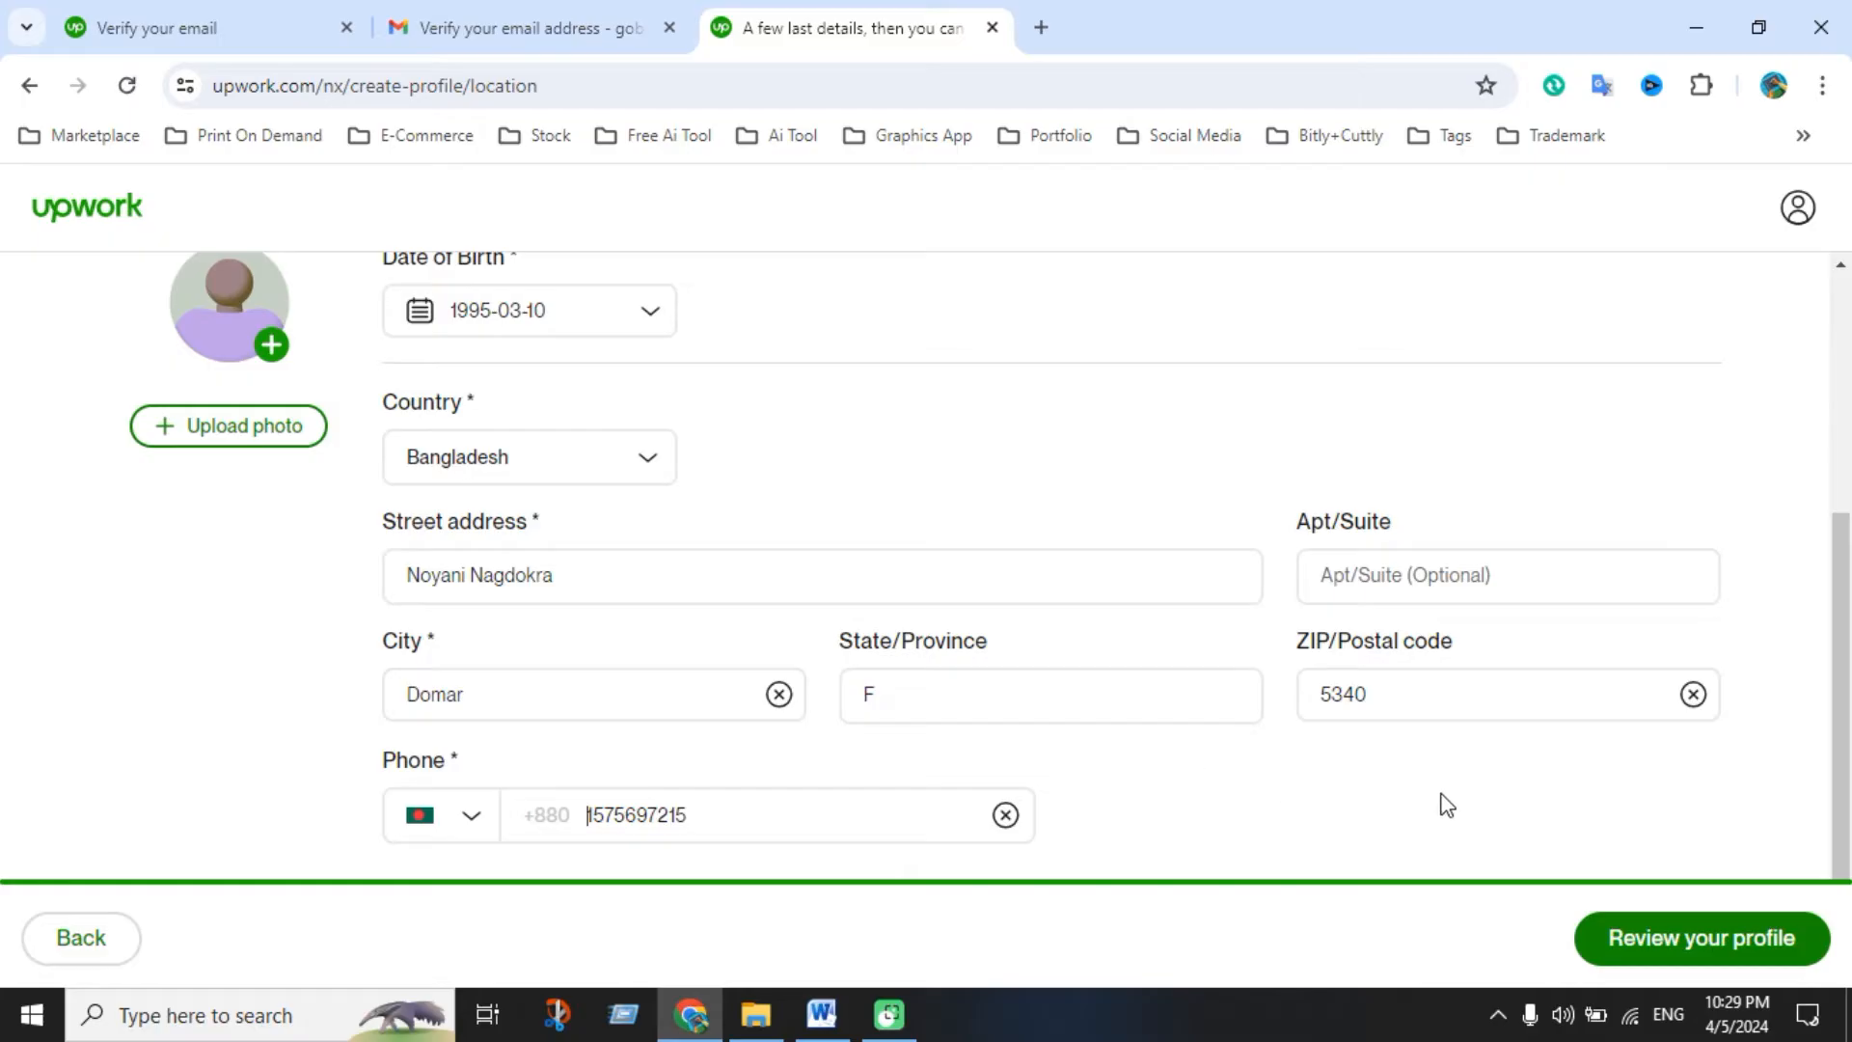
Try Review your profile, which flags the missing profile photo
{"action": "left_click", "coordinate": [1636, 930]}
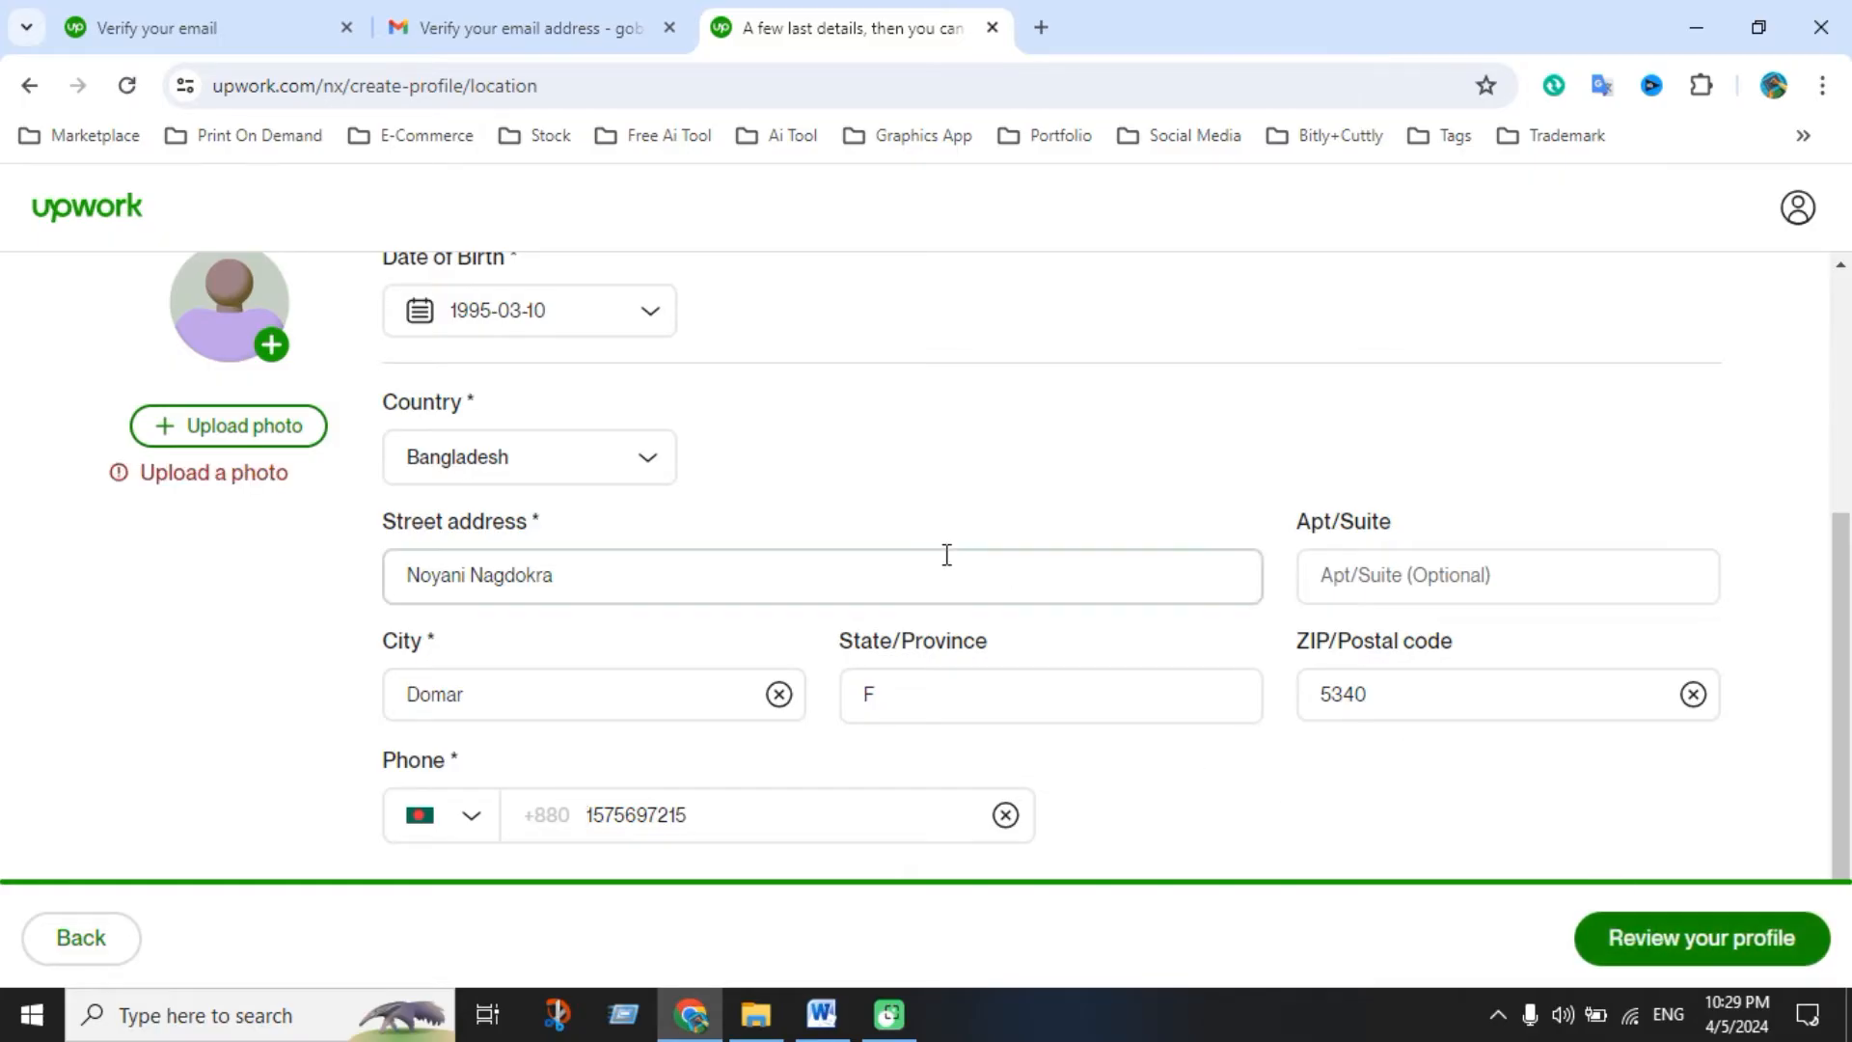
{"action": "scroll", "coordinate": [367, 554], "scroll_direction": "up", "scroll_amount": 3}
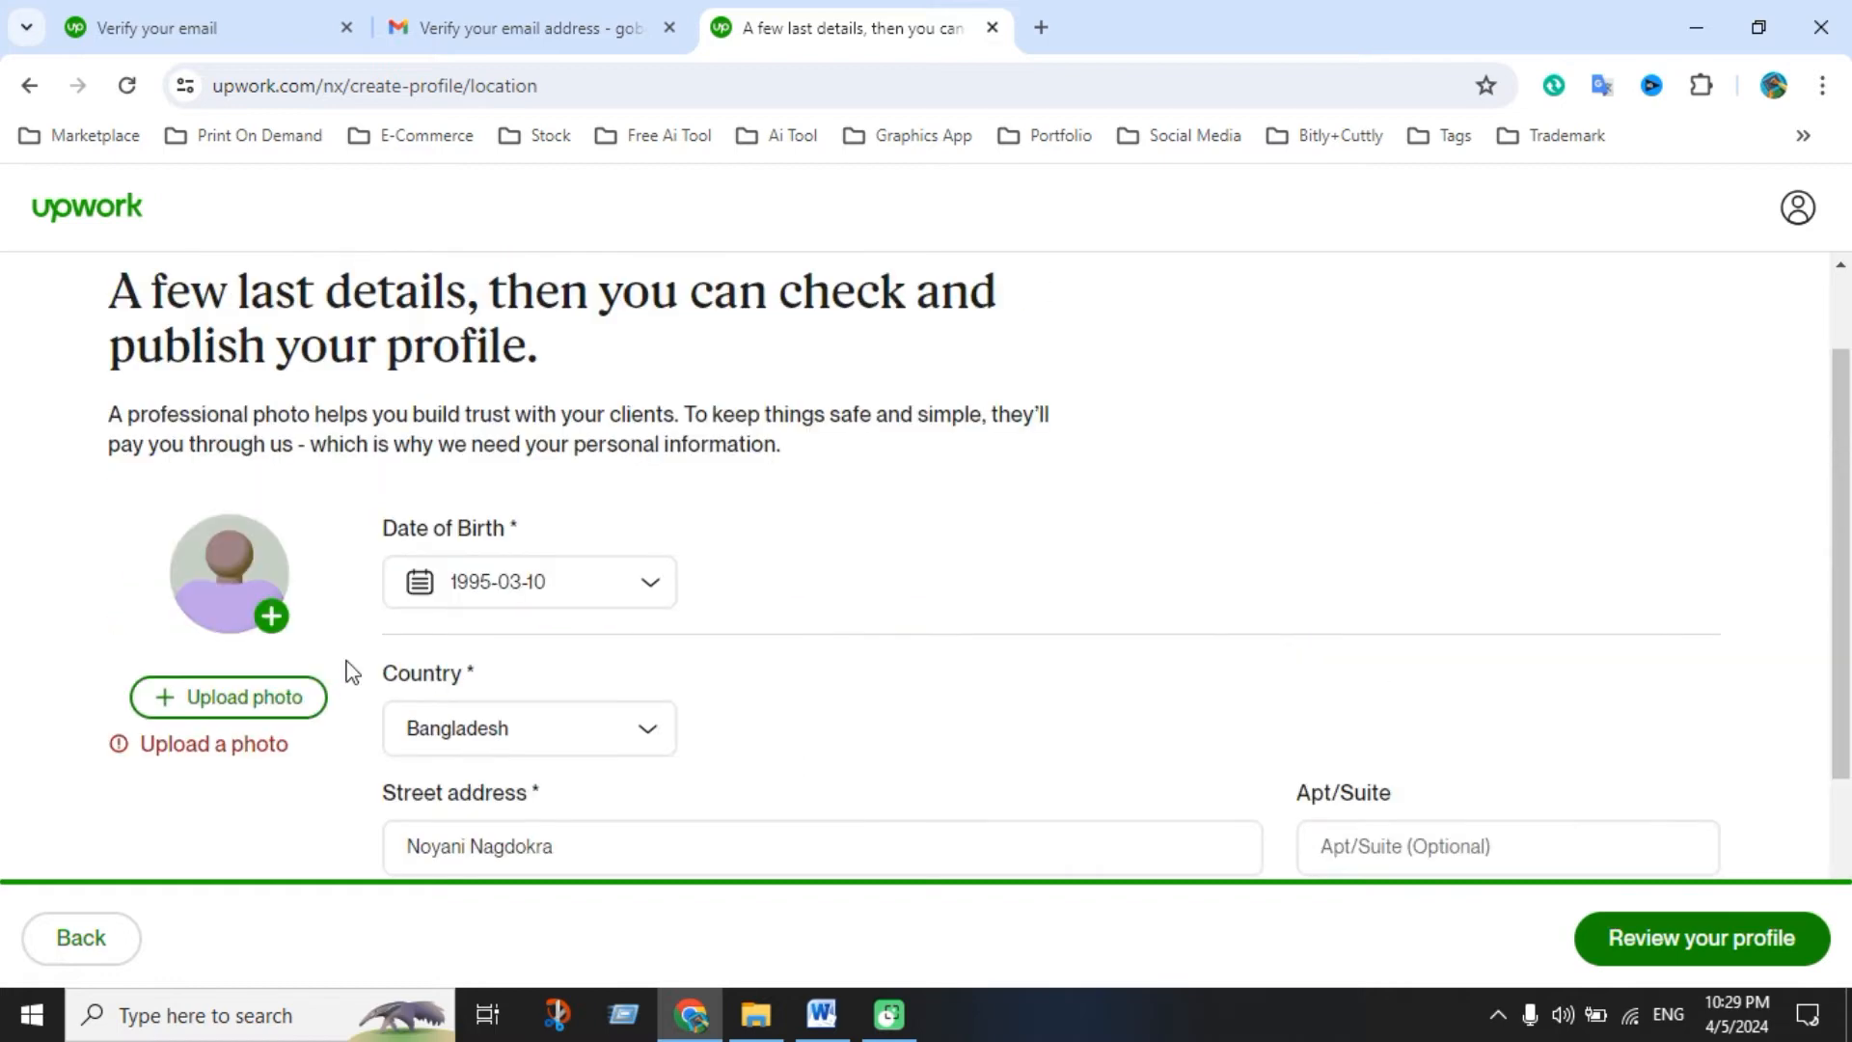
{"action": "scroll", "coordinate": [355, 632], "scroll_direction": "down", "scroll_amount": 1}
Choose the portrait JPG from the Marketplace > Upwork folder as the profile photo
{"action": "left_click", "coordinate": [256, 574]}
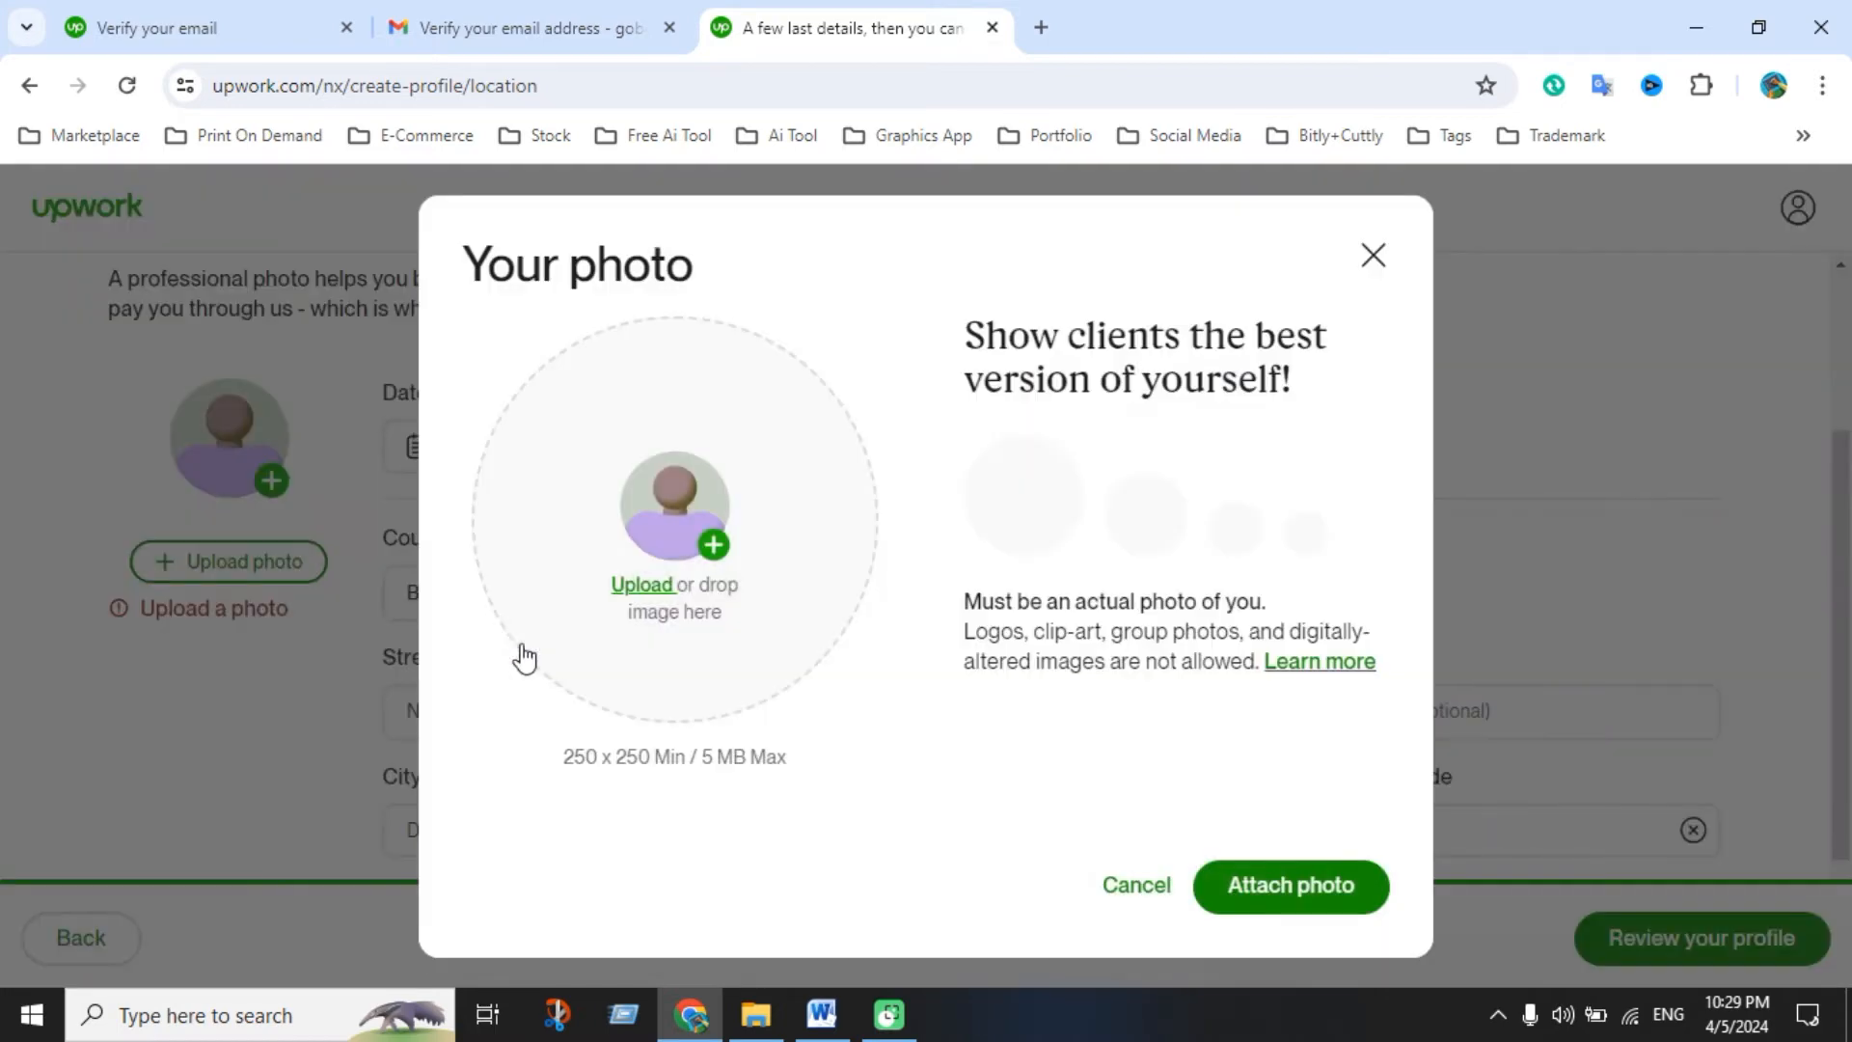
{"action": "left_click", "coordinate": [836, 622]}
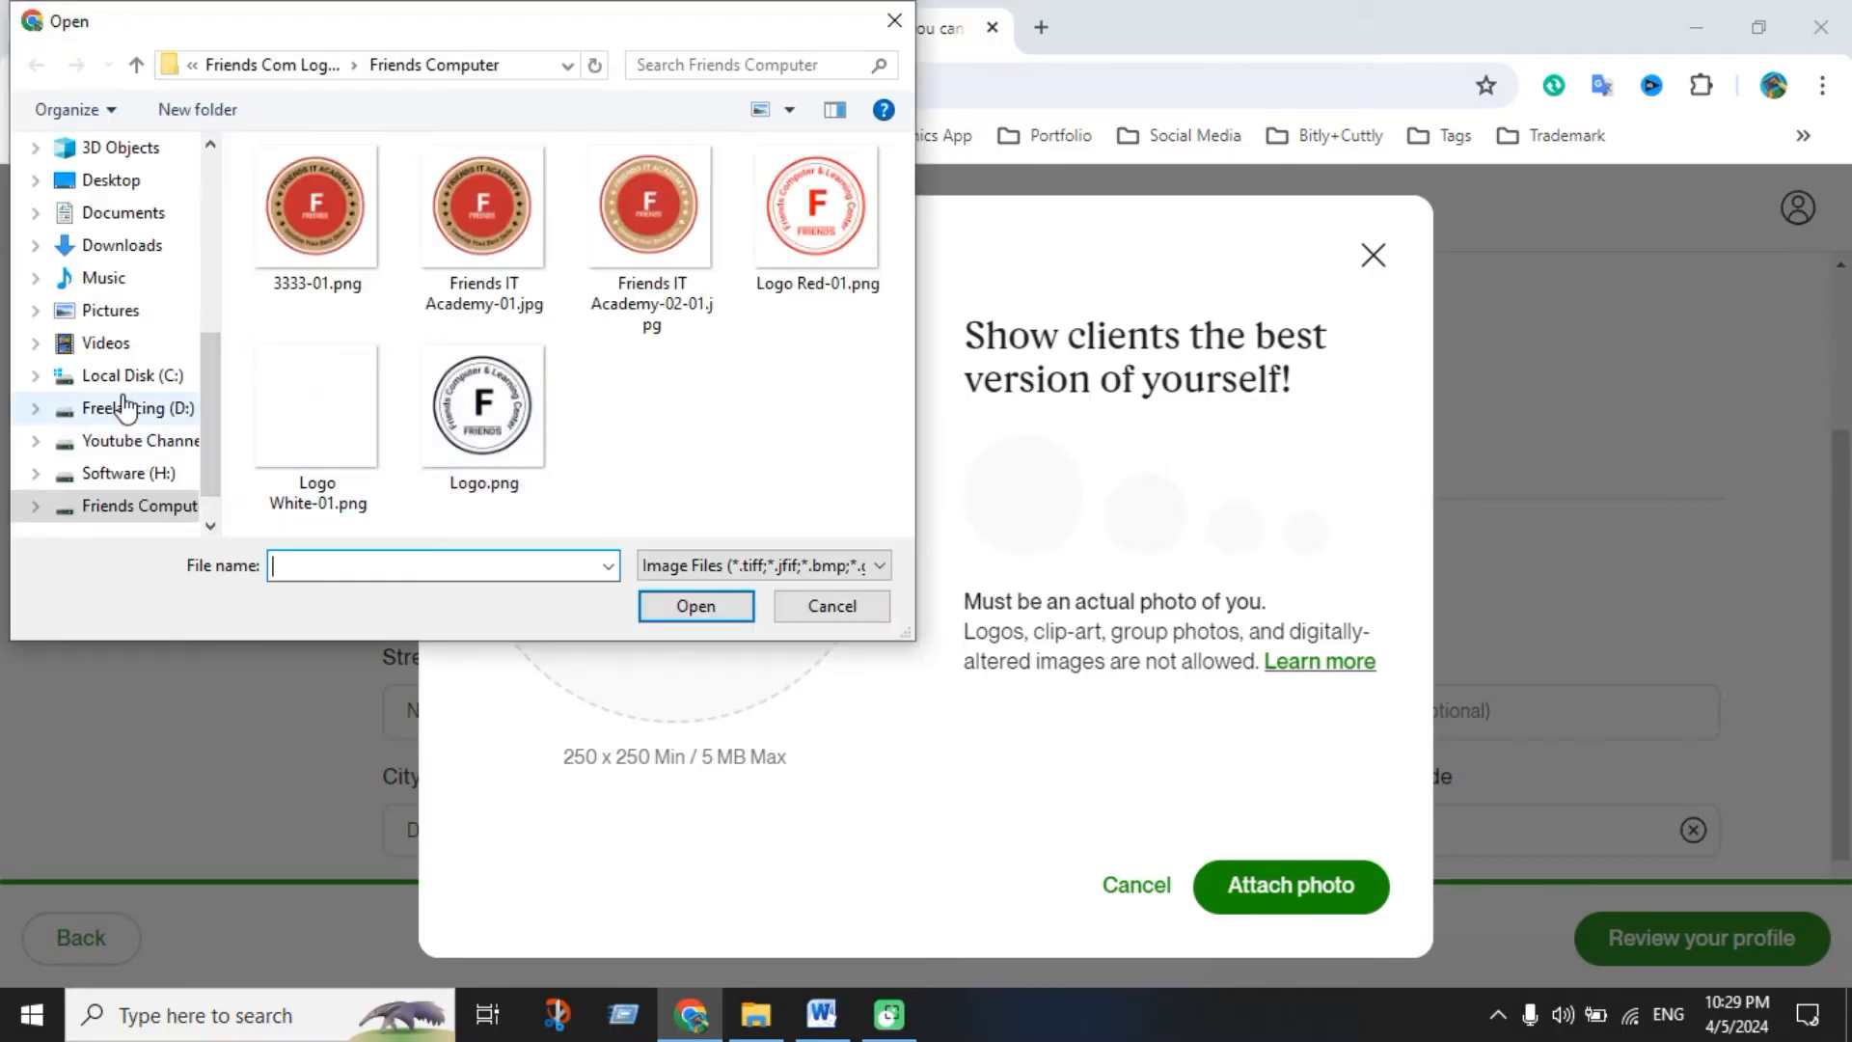
{"action": "left_click", "coordinate": [120, 417]}
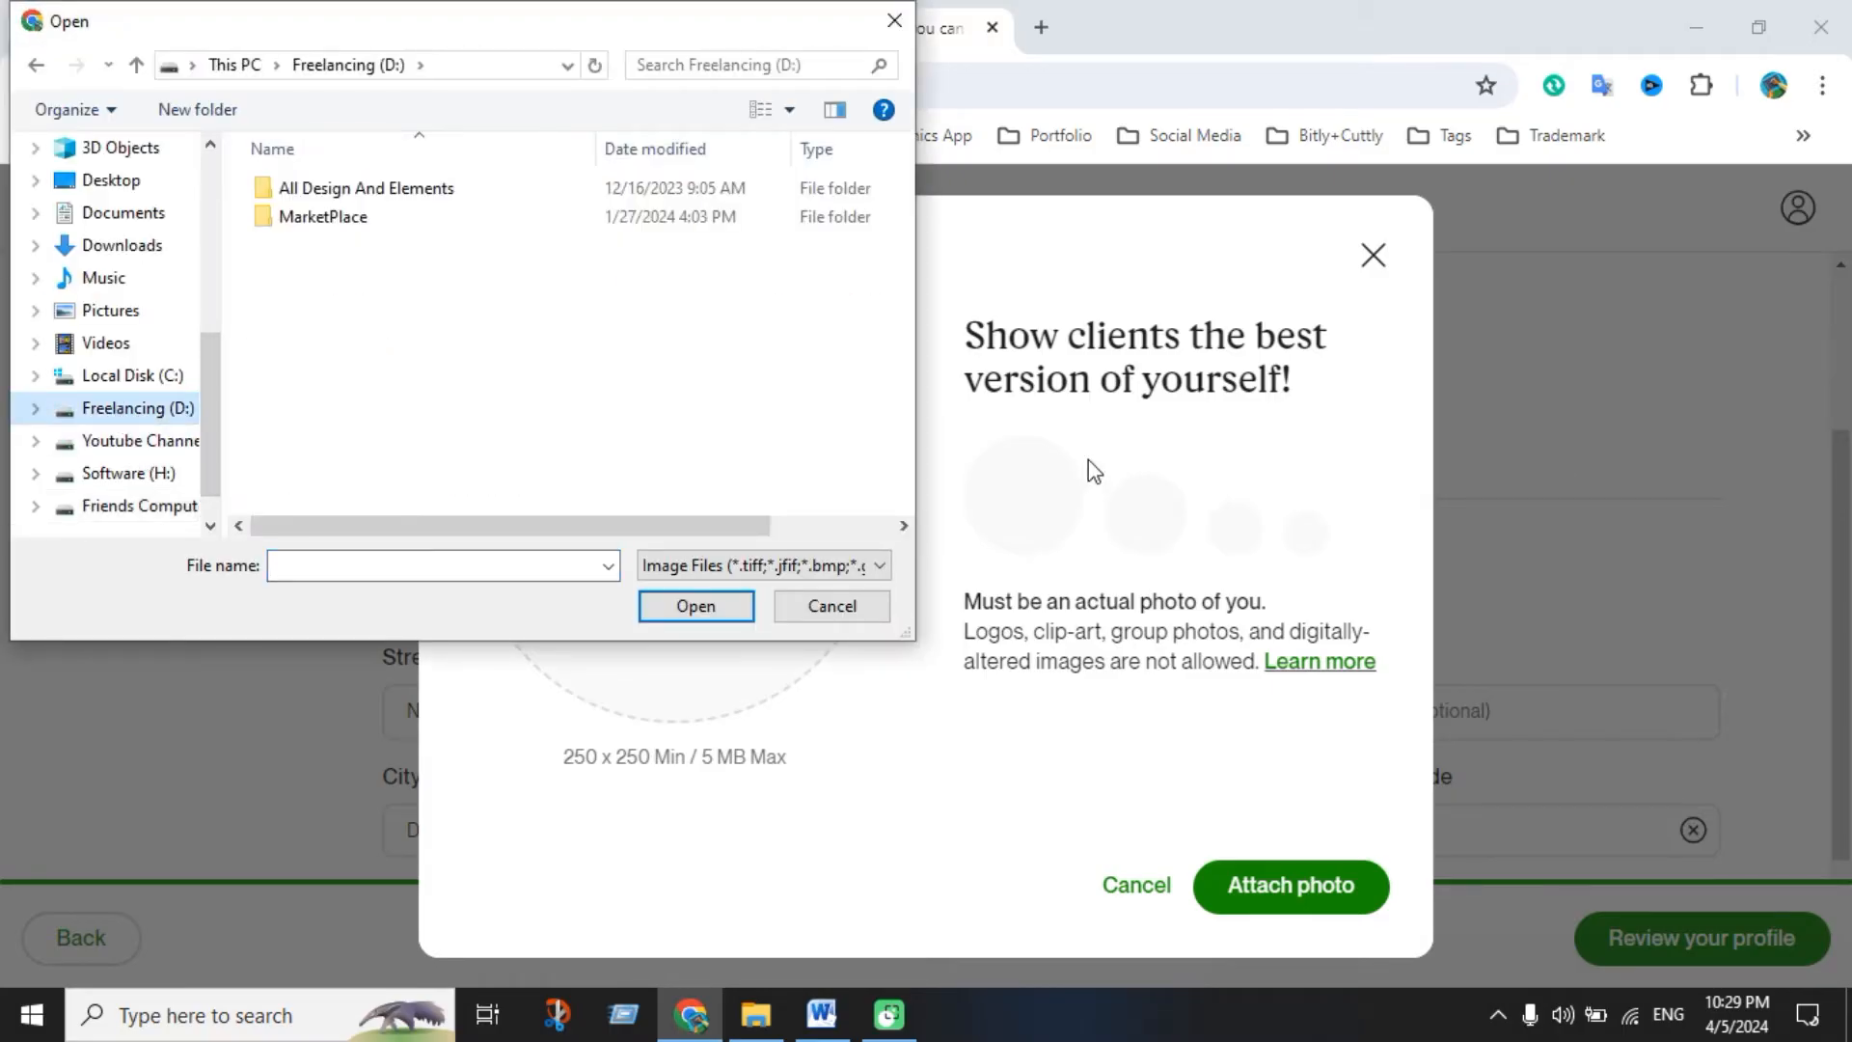
{"action": "left_click", "coordinate": [354, 222]}
{"action": "double_click", "coordinate": [354, 220]}
{"action": "double_click", "coordinate": [337, 189]}
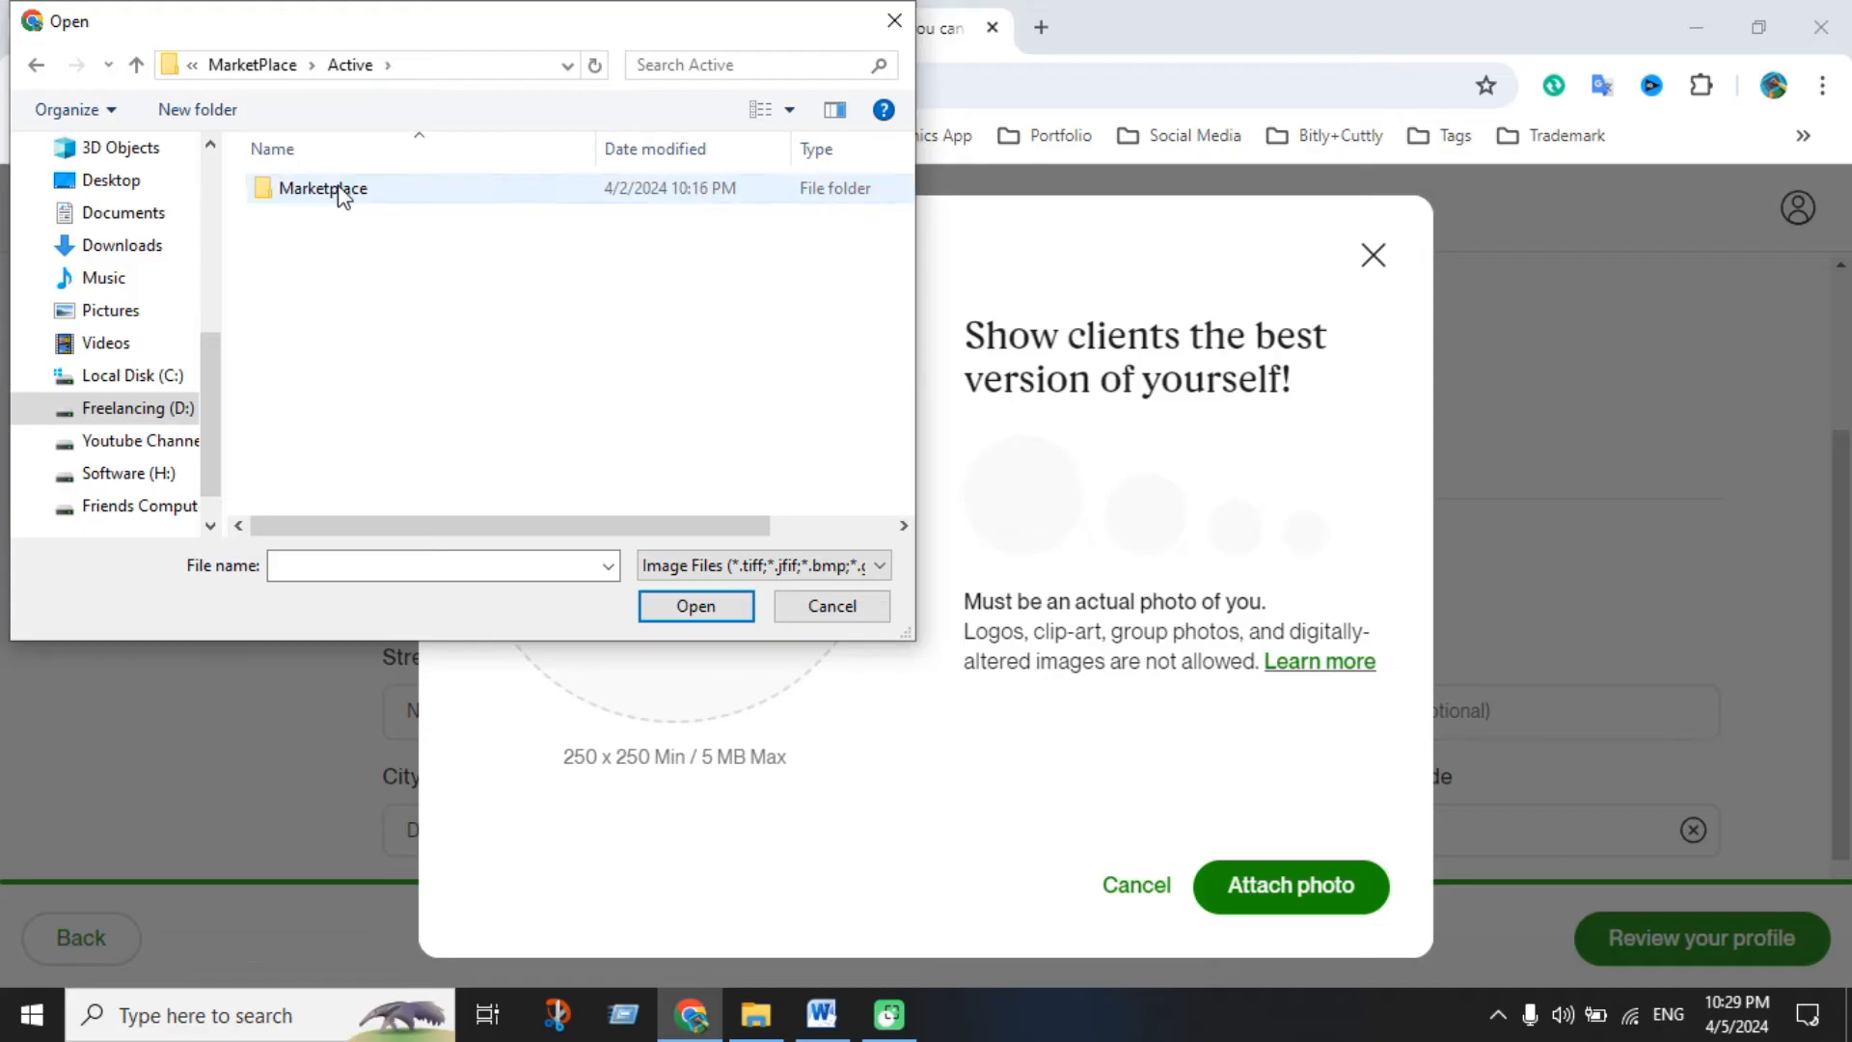
{"action": "double_click", "coordinate": [340, 191]}
{"action": "double_click", "coordinate": [332, 359]}
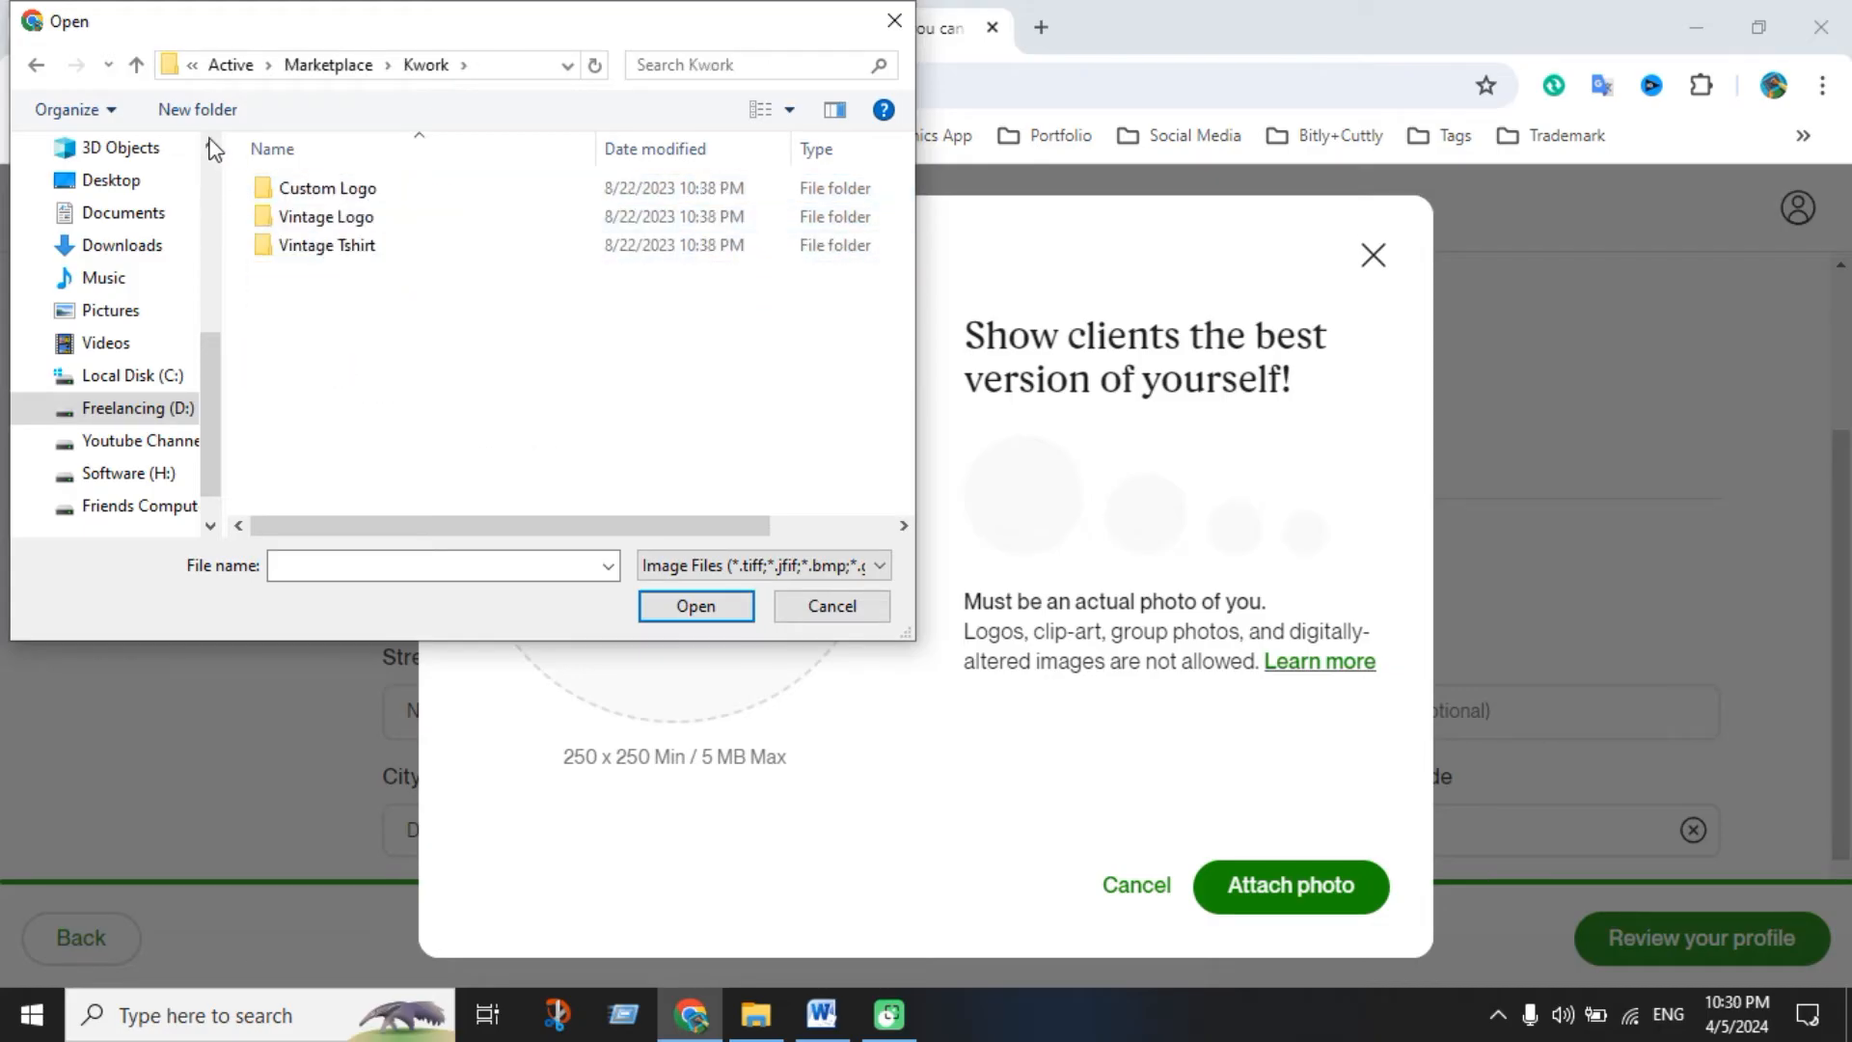
{"action": "left_click", "coordinate": [136, 66]}
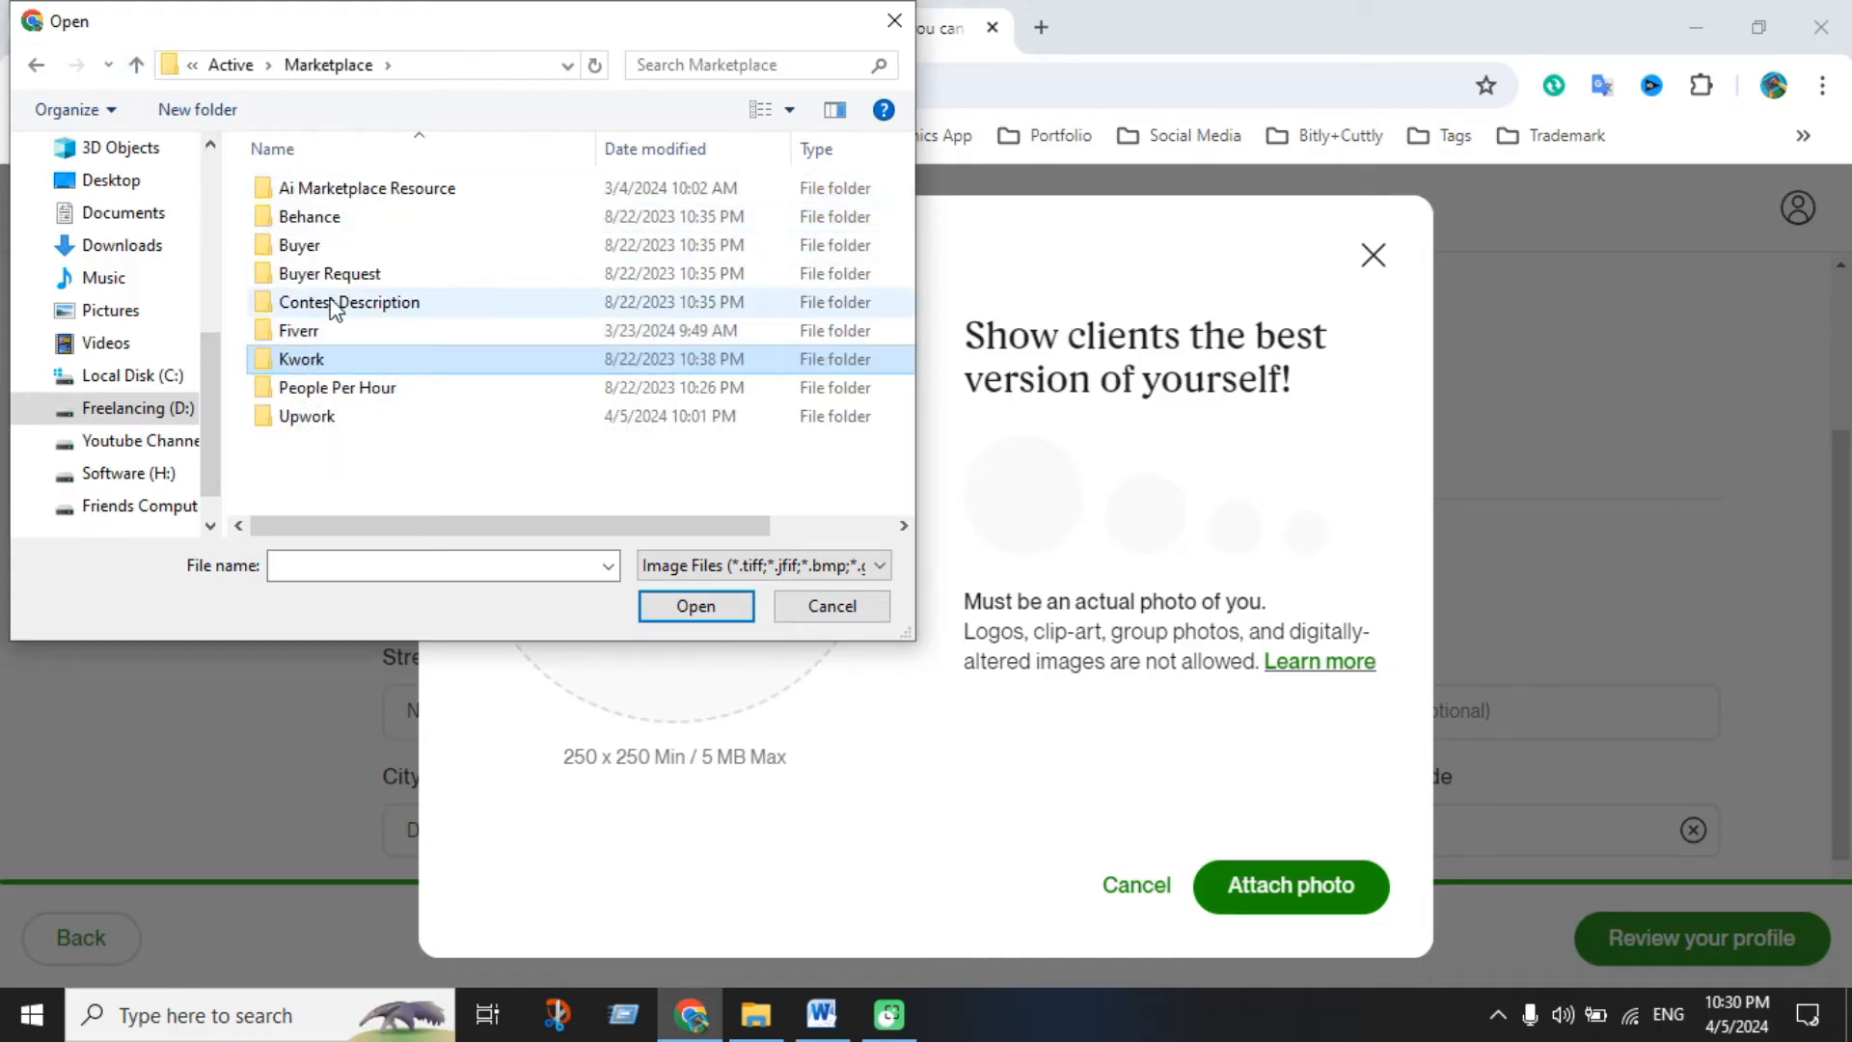
{"action": "double_click", "coordinate": [439, 415]}
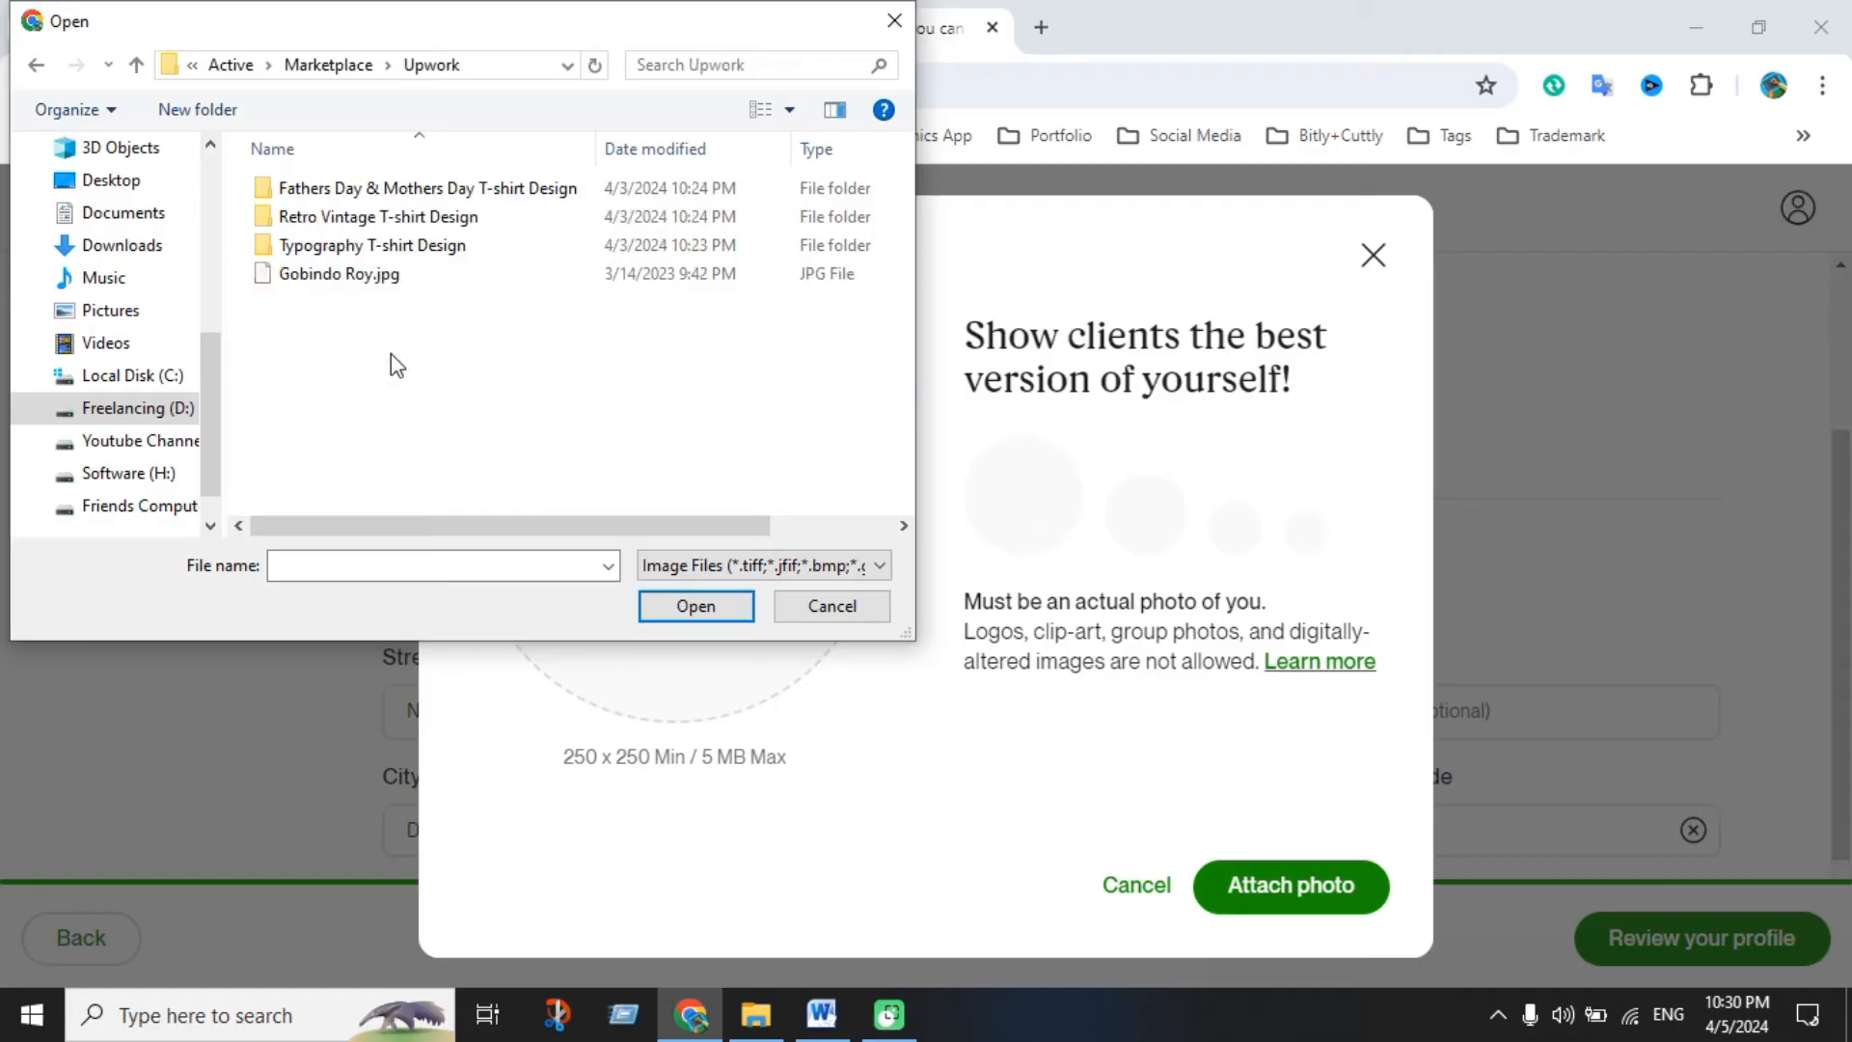
{"action": "double_click", "coordinate": [394, 278]}
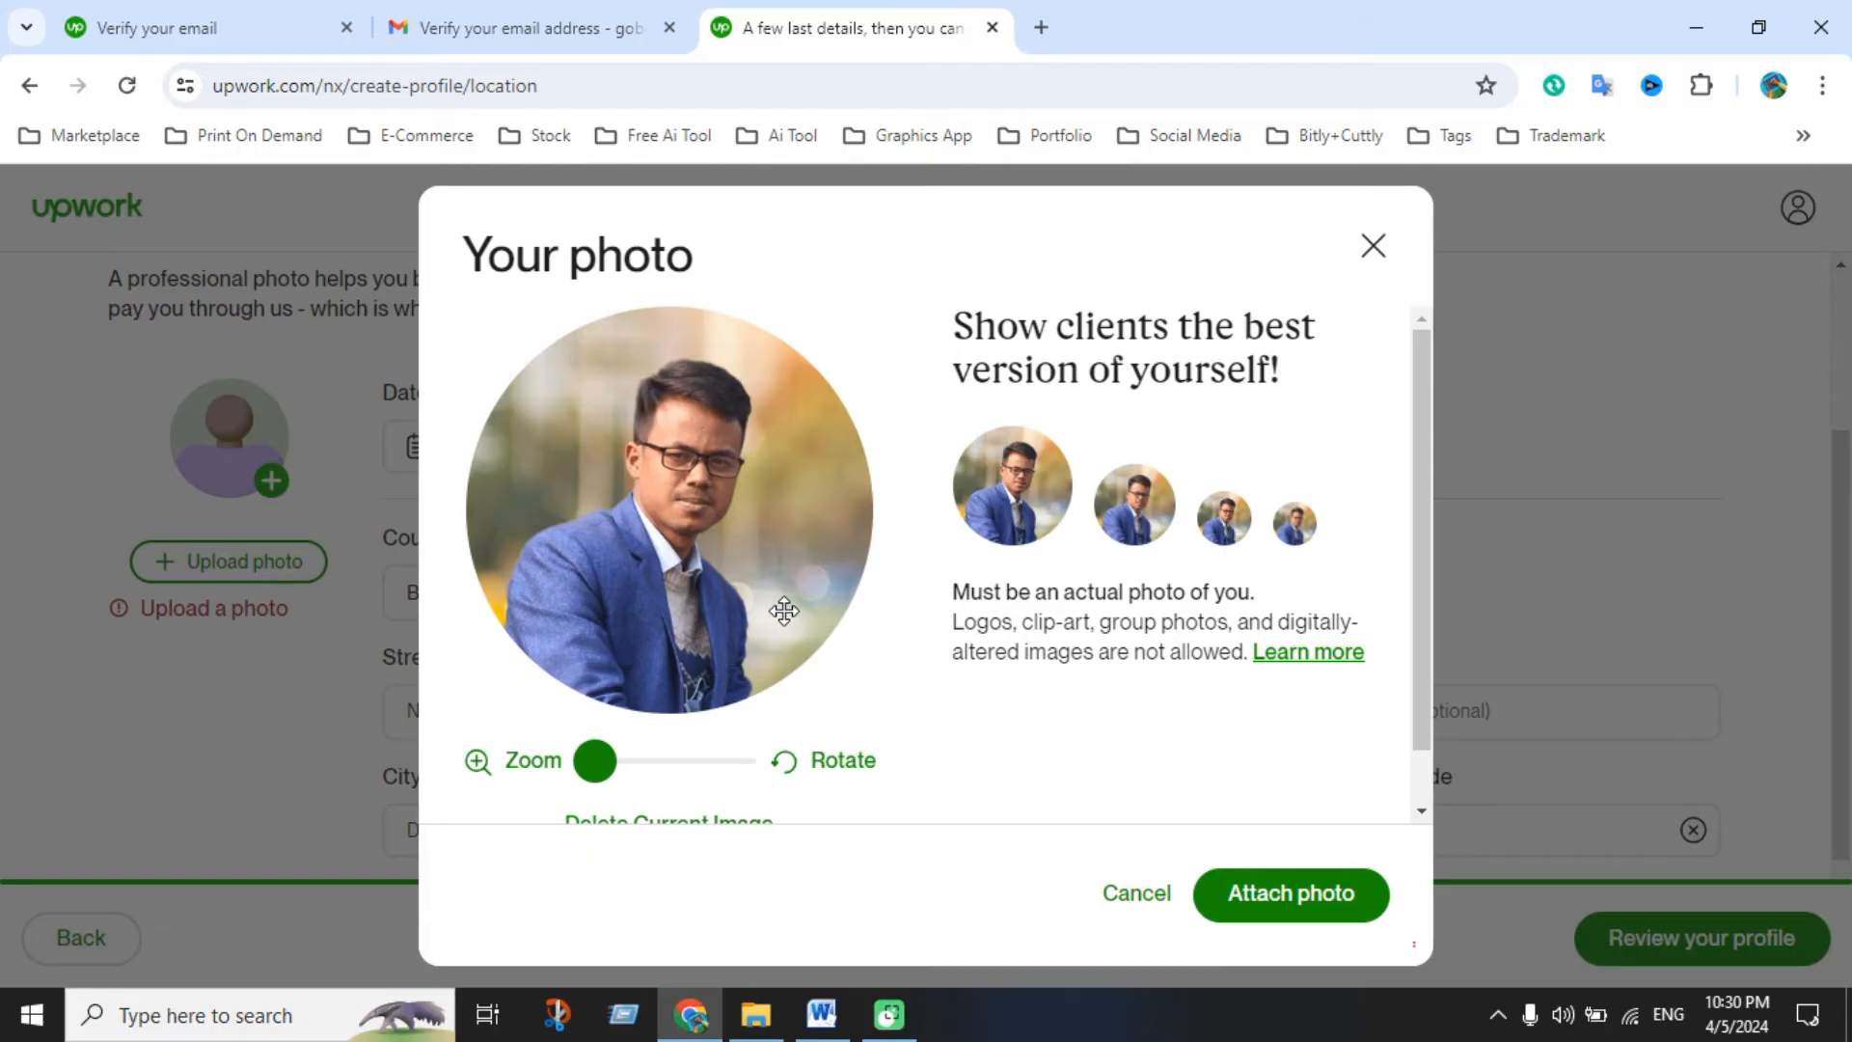
Centre the photo in the crop circle and attach it to the profile
{"action": "left_click_drag", "start_coordinate": [694, 519], "coordinate": [687, 516]}
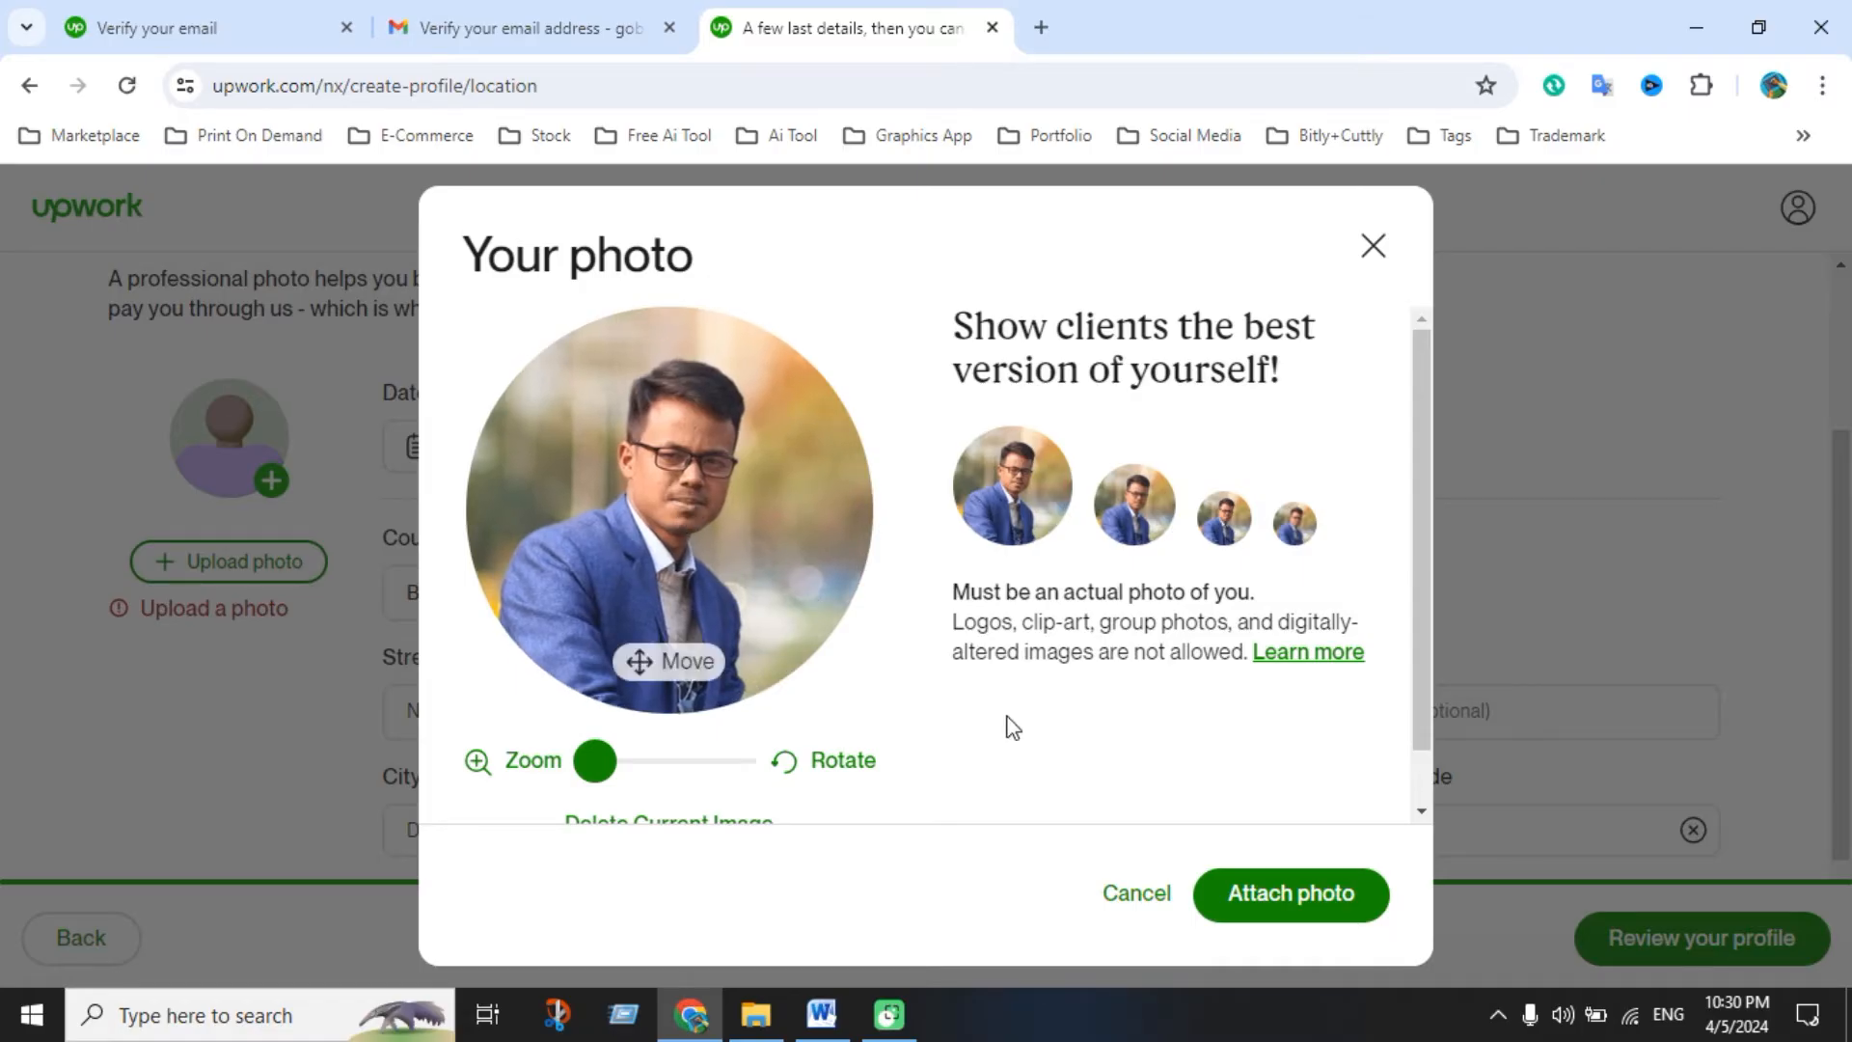
{"action": "left_click", "coordinate": [1293, 899]}
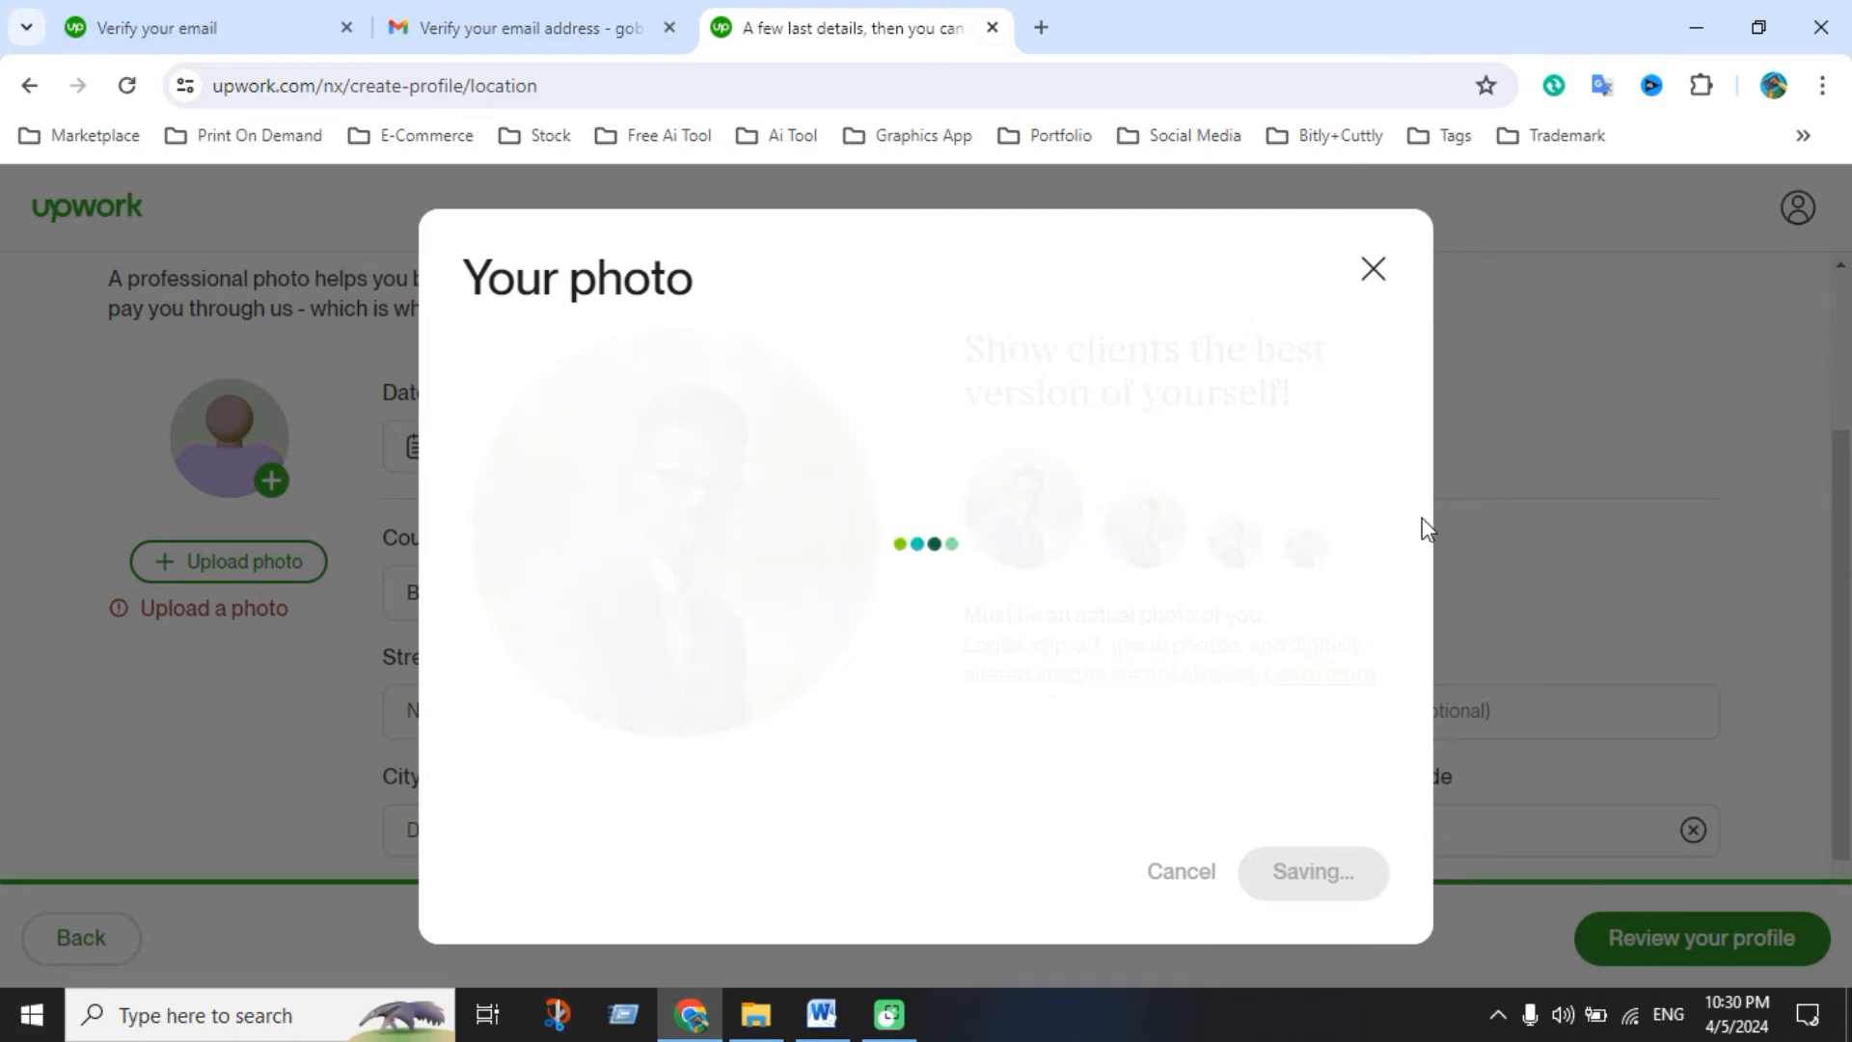
{"action": "scroll", "coordinate": [1068, 666], "scroll_direction": "down", "scroll_amount": 2}
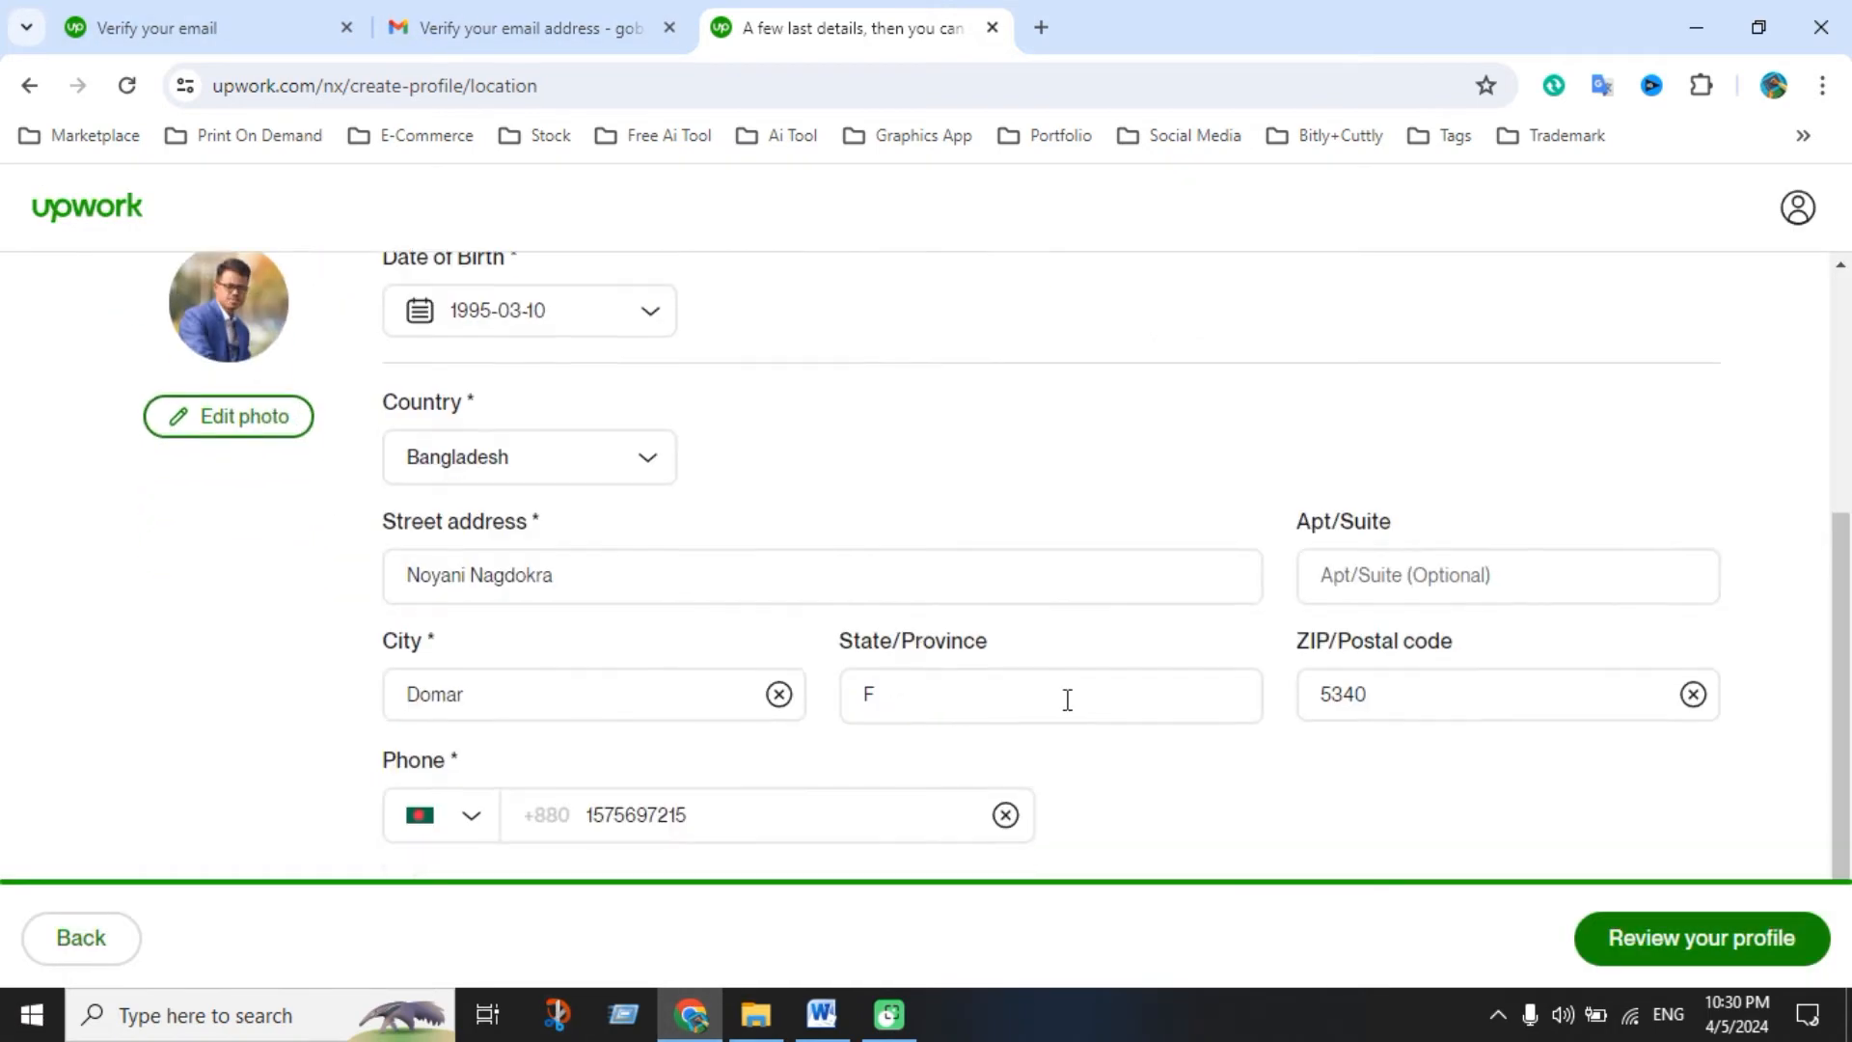
Open the Preview Profile page and scroll through the bio, $13.00 rate, skills, work history and education
{"action": "left_click", "coordinate": [1656, 938]}
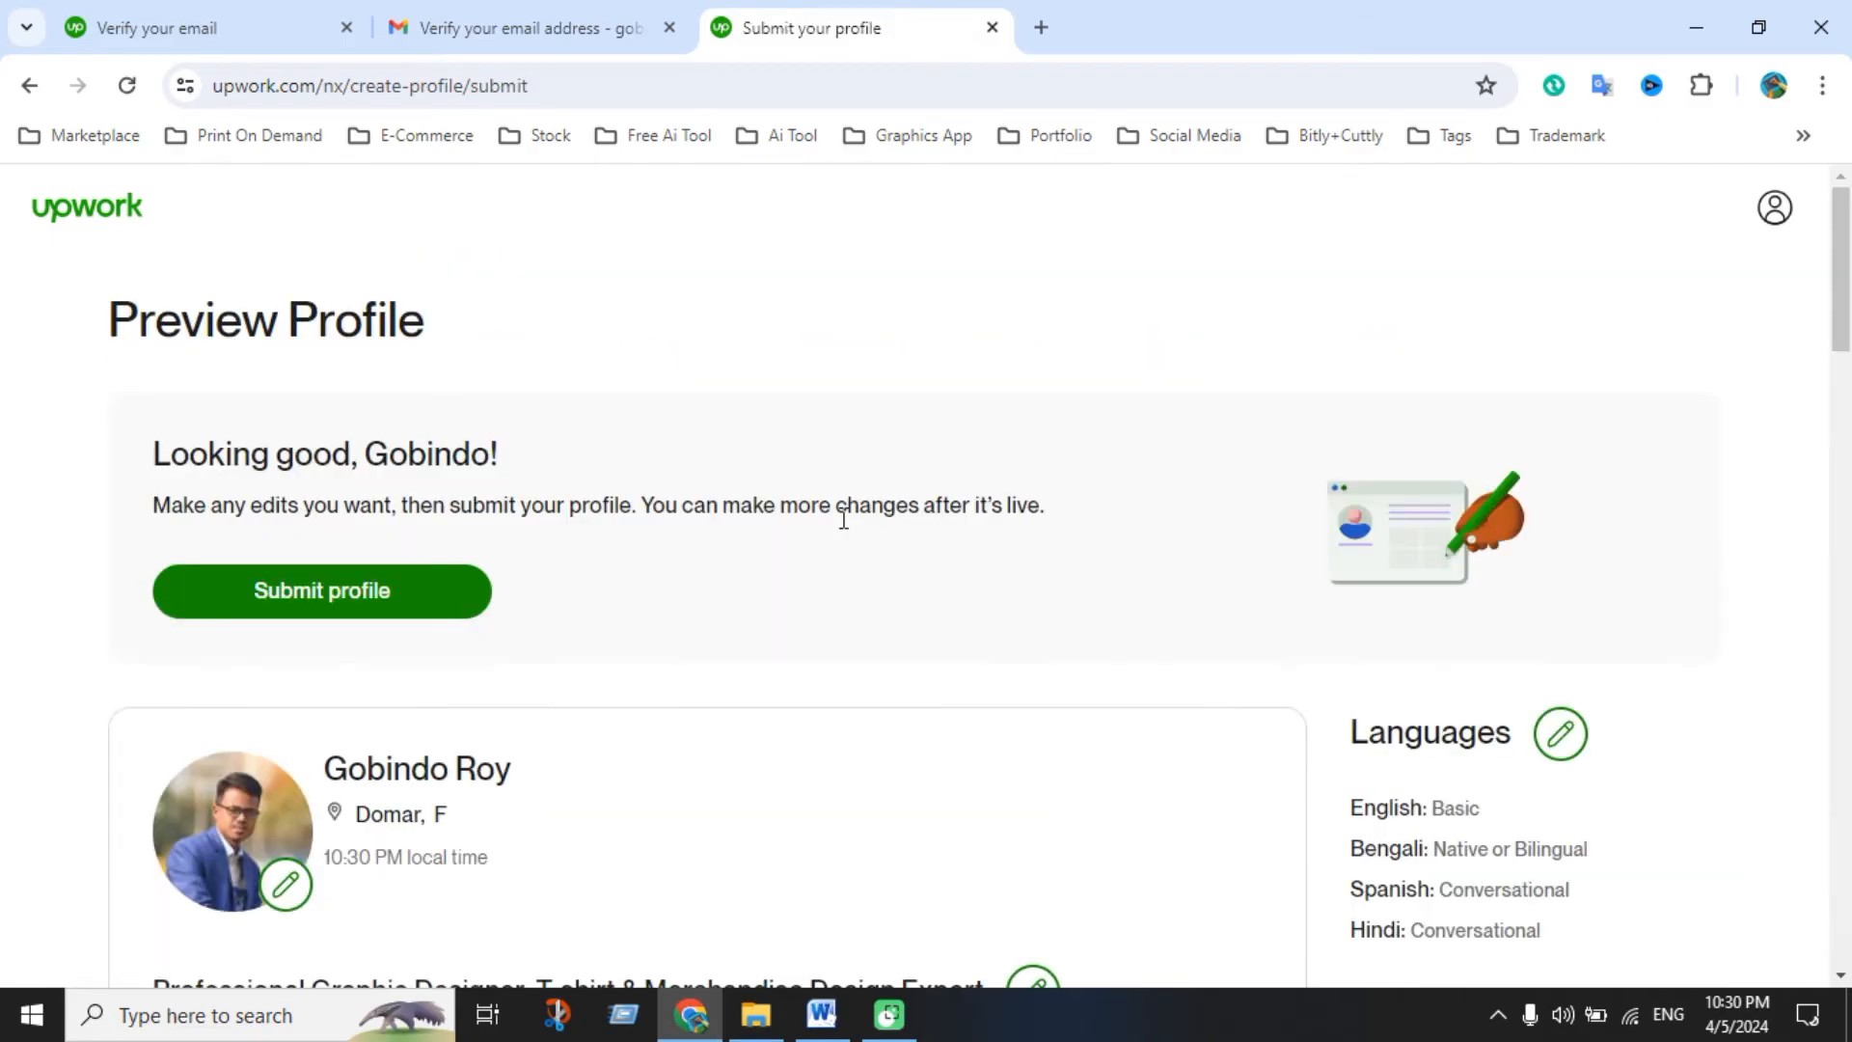
{"action": "scroll", "coordinate": [714, 689], "scroll_direction": "down", "scroll_amount": 5}
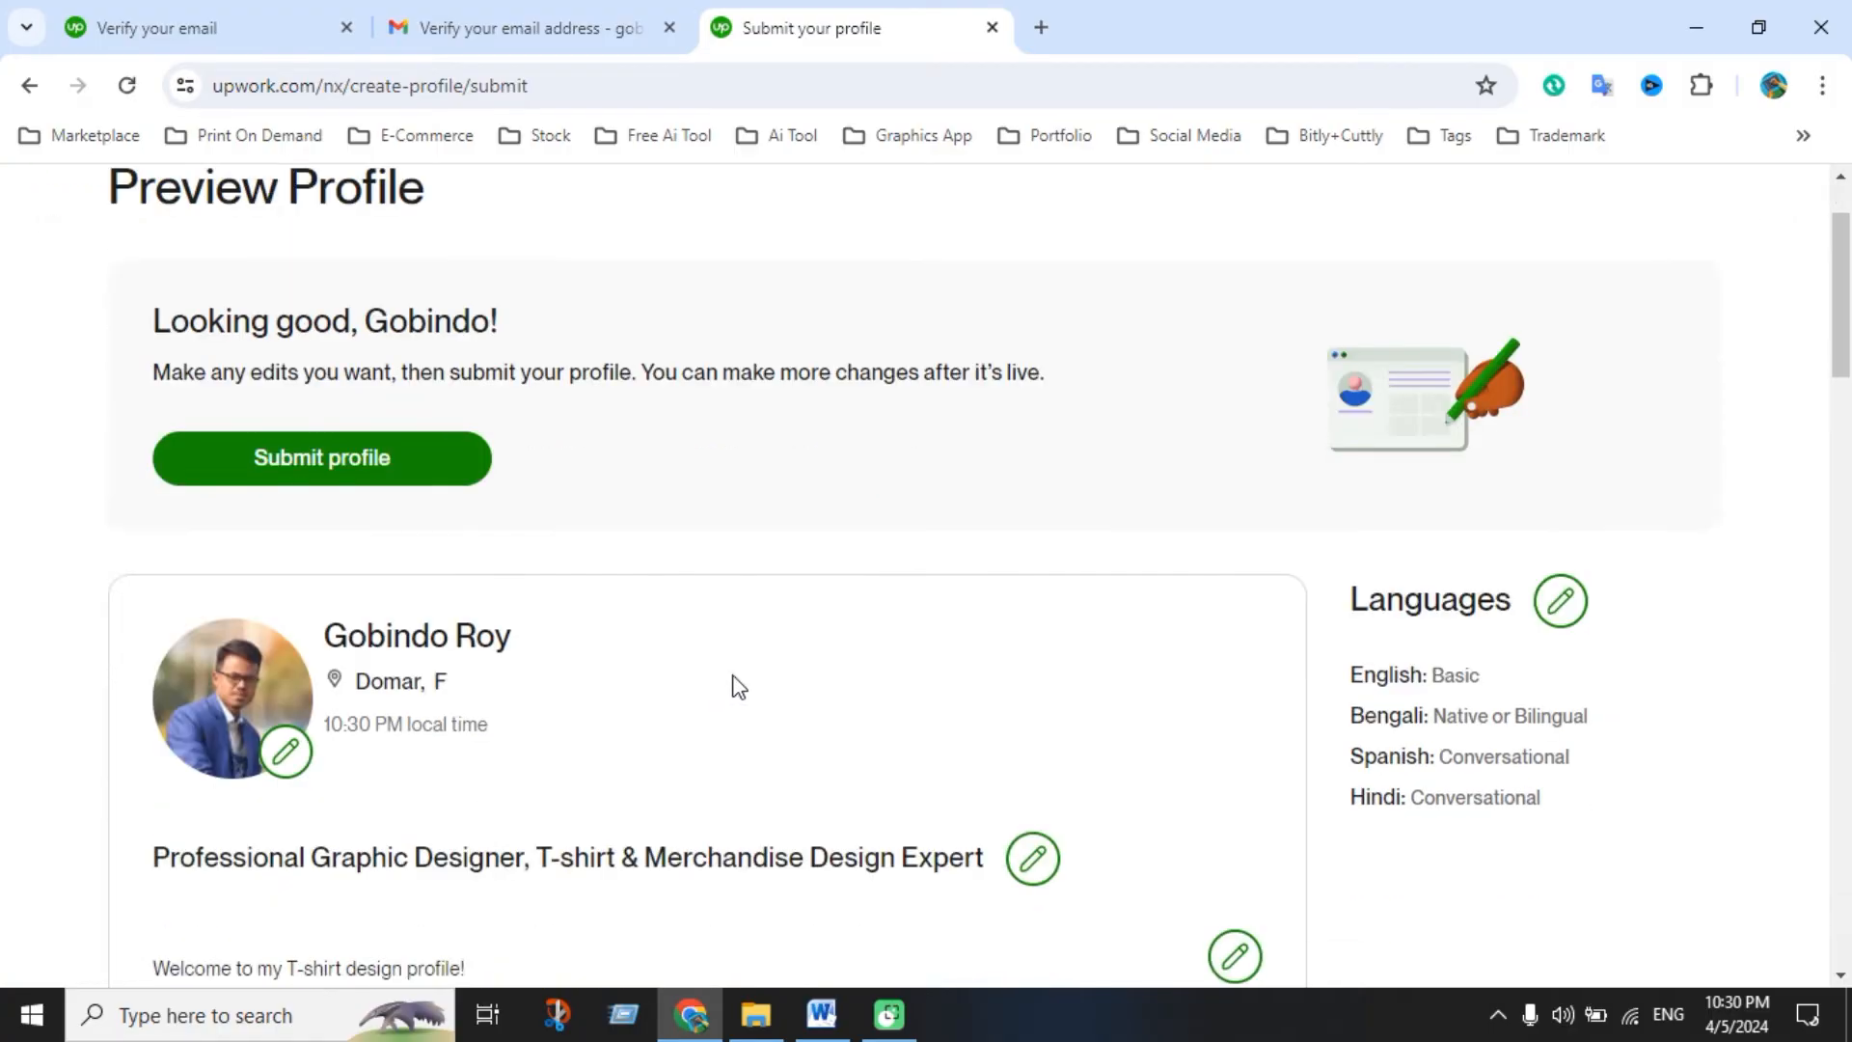
{"action": "scroll", "coordinate": [729, 768], "scroll_direction": "up", "scroll_amount": 5}
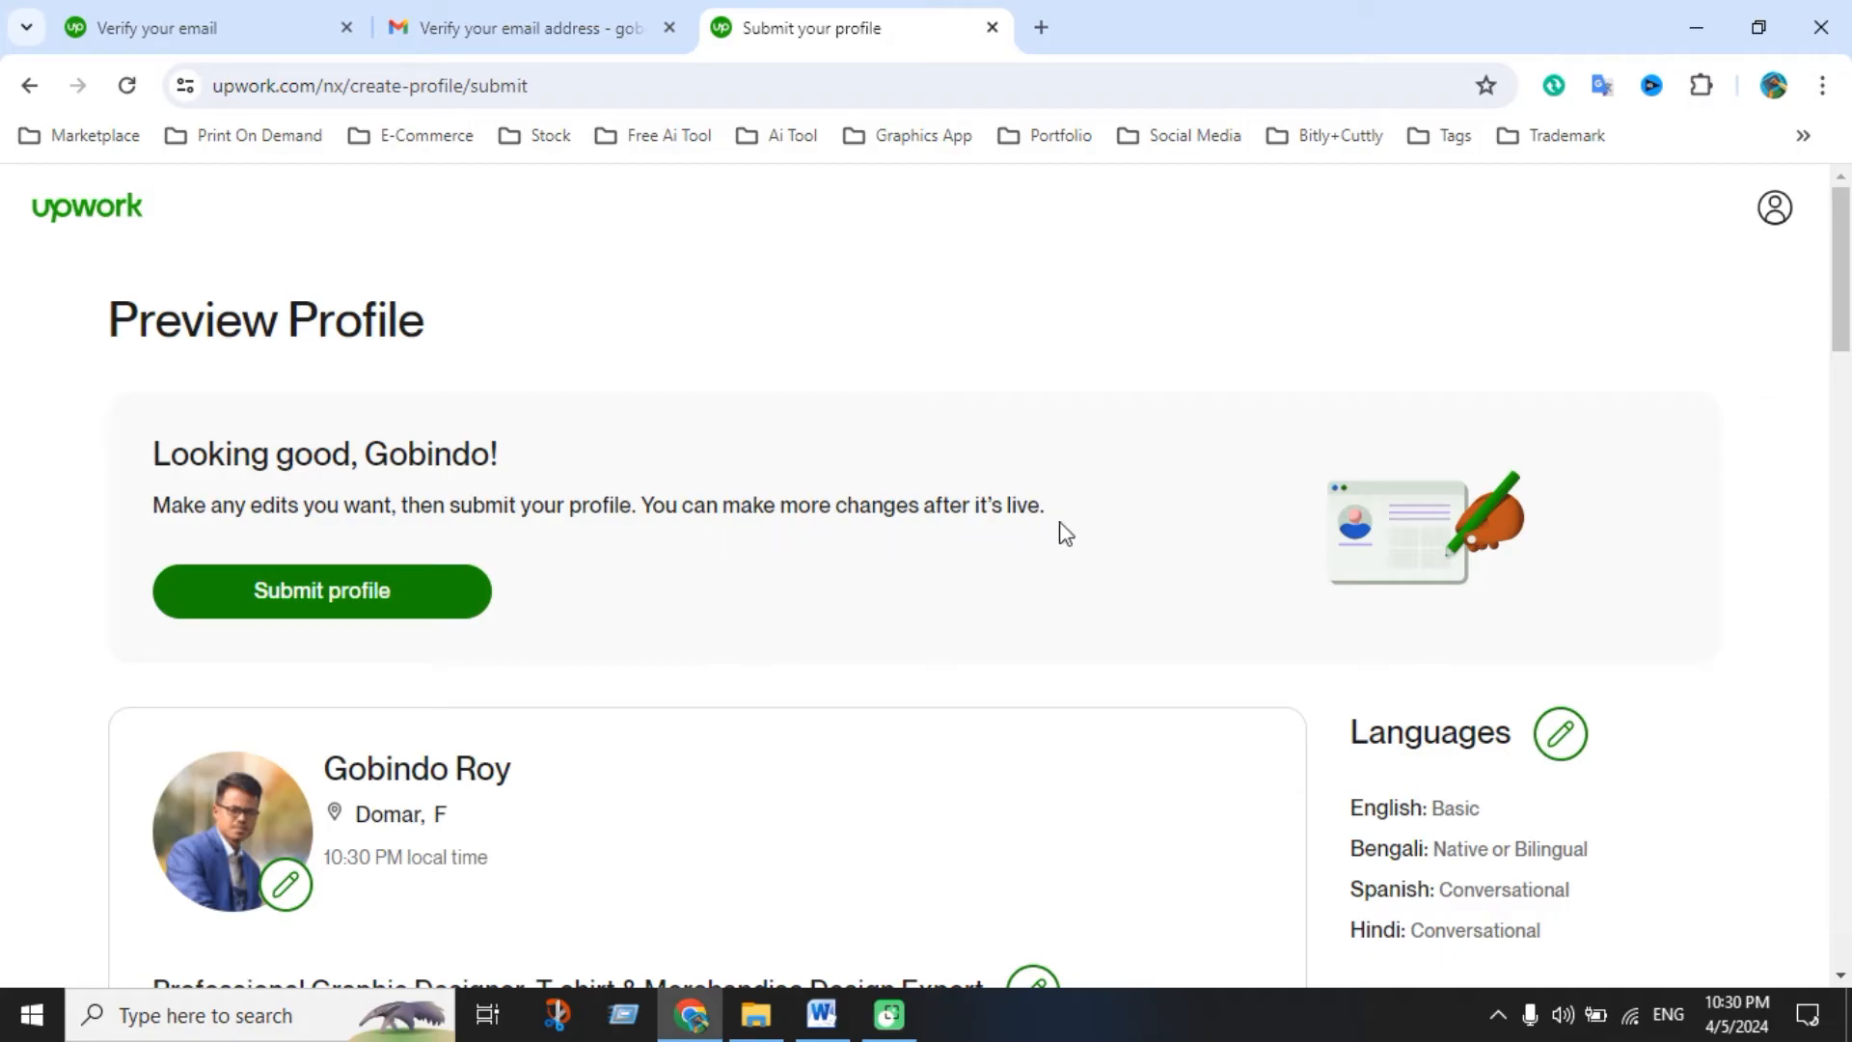
{"action": "scroll", "coordinate": [1054, 628], "scroll_direction": "down", "scroll_amount": 8}
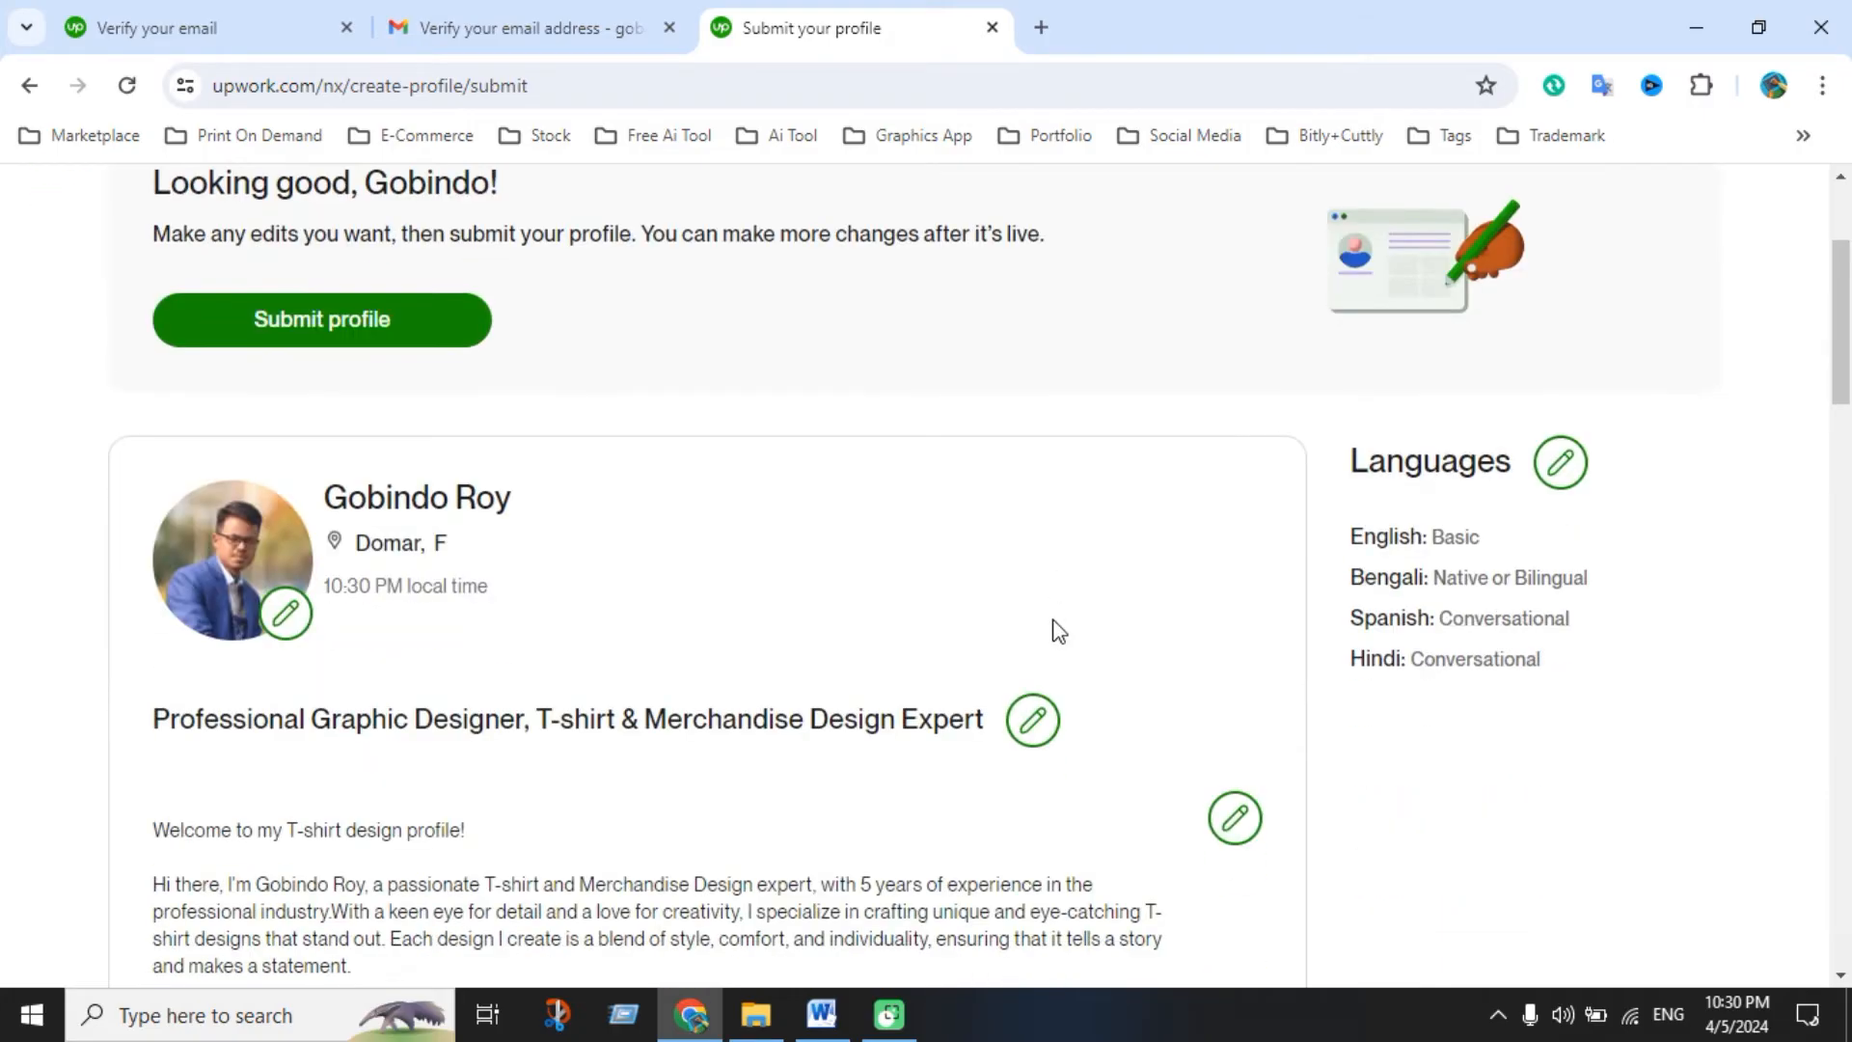
{"action": "scroll", "coordinate": [721, 664], "scroll_direction": "up", "scroll_amount": 5}
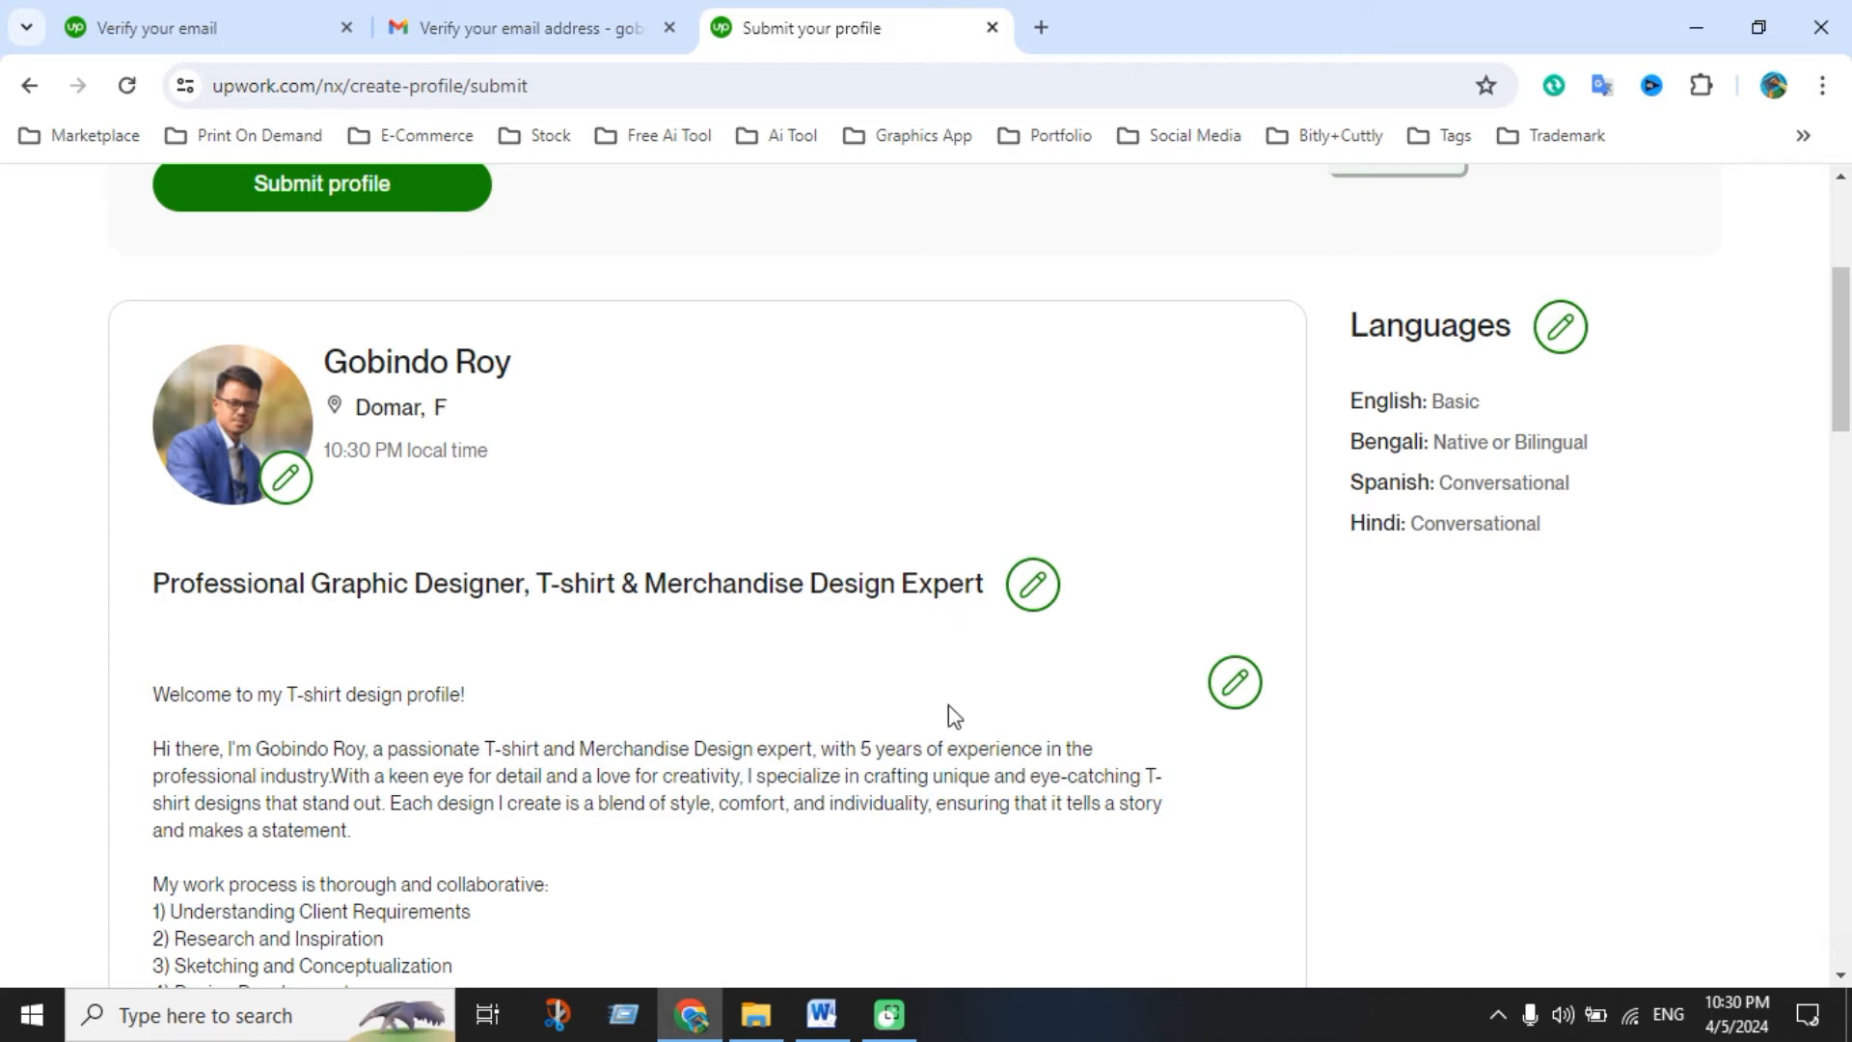
{"action": "scroll", "coordinate": [948, 708], "scroll_direction": "down", "scroll_amount": 1}
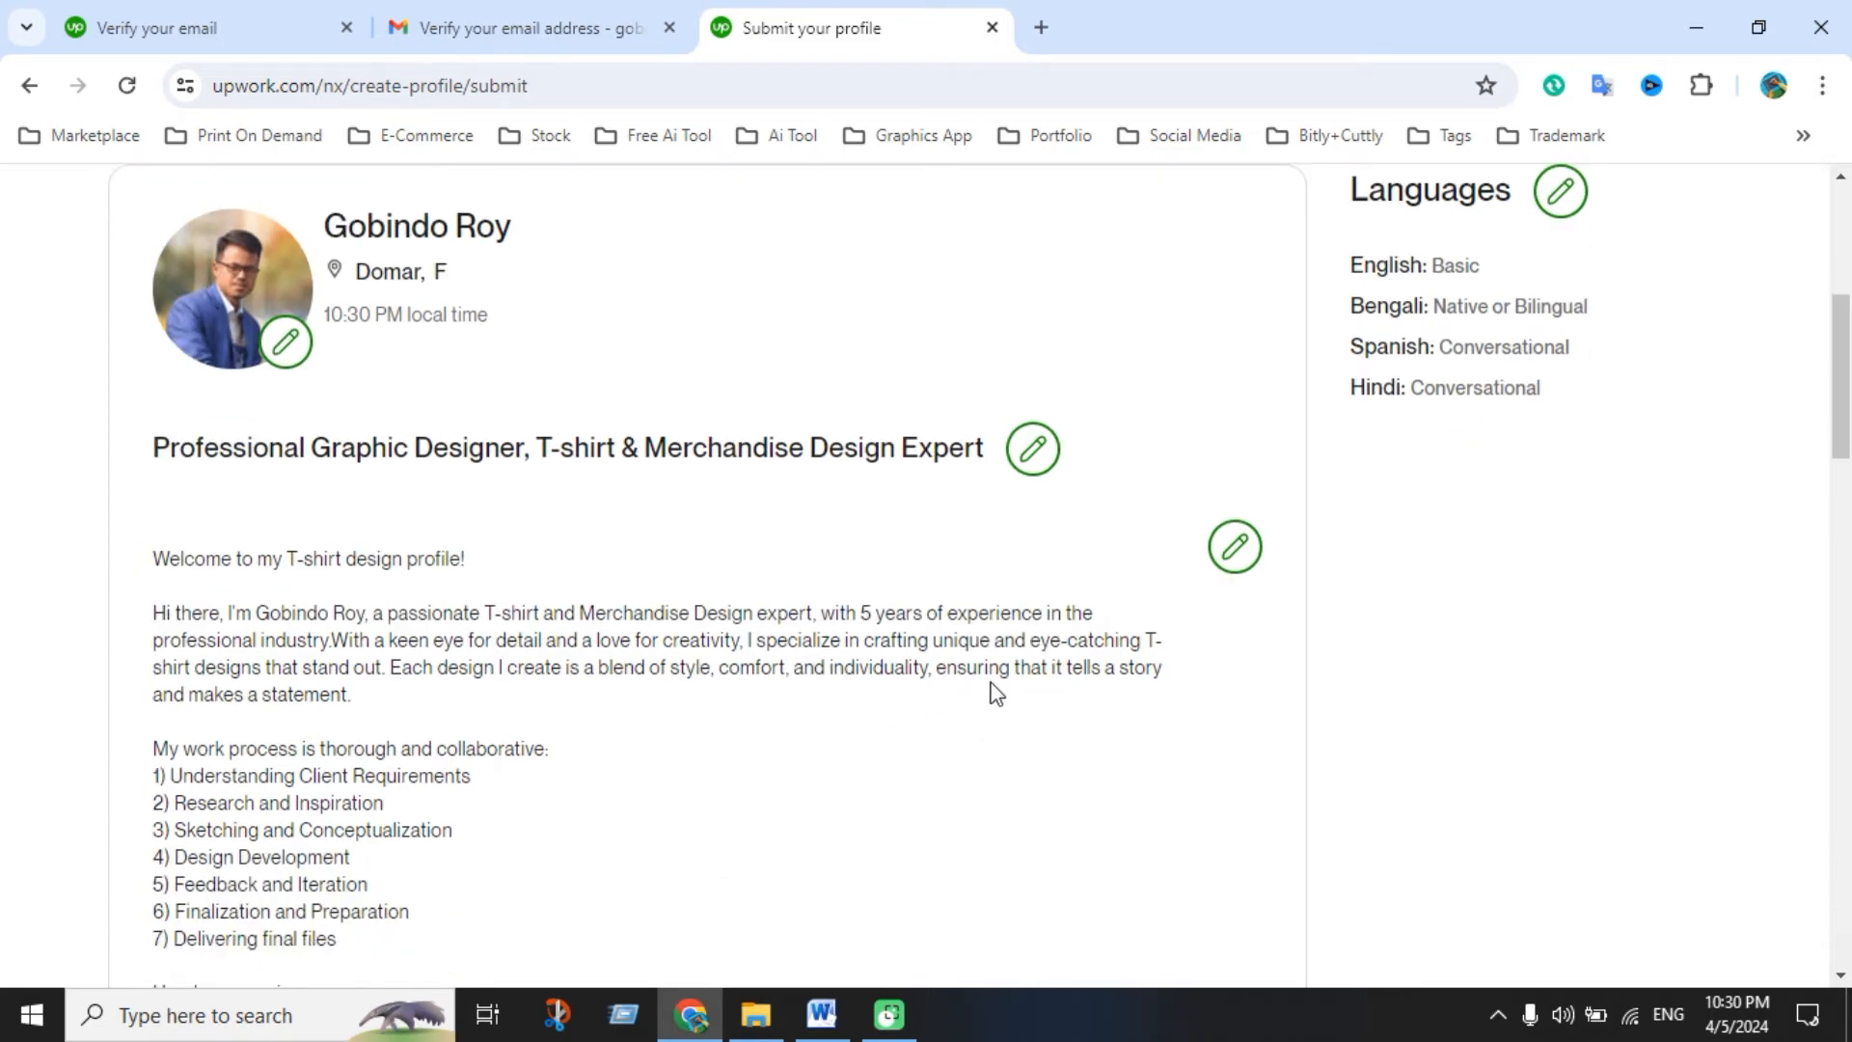
{"action": "scroll", "coordinate": [1500, 377], "scroll_direction": "up", "scroll_amount": 3}
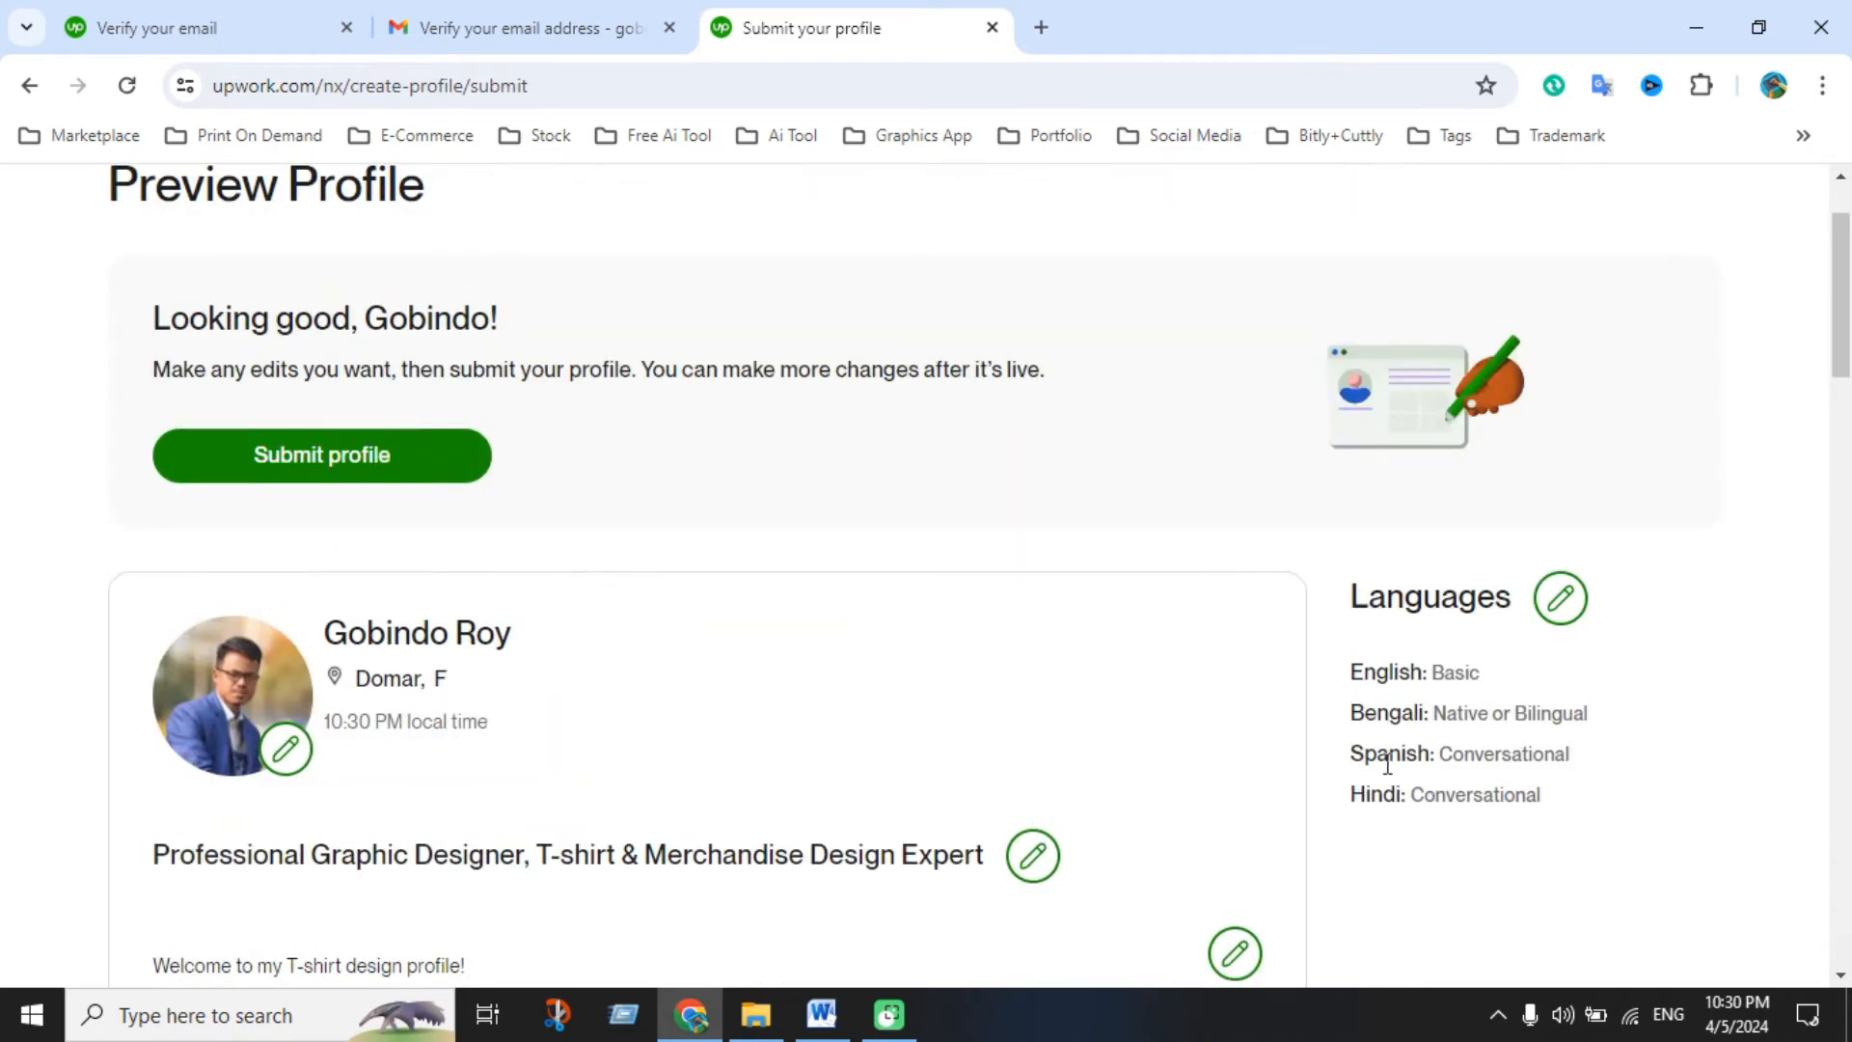
{"action": "scroll", "coordinate": [1387, 763], "scroll_direction": "down", "scroll_amount": 4}
{"action": "scroll", "coordinate": [633, 773], "scroll_direction": "down", "scroll_amount": 3}
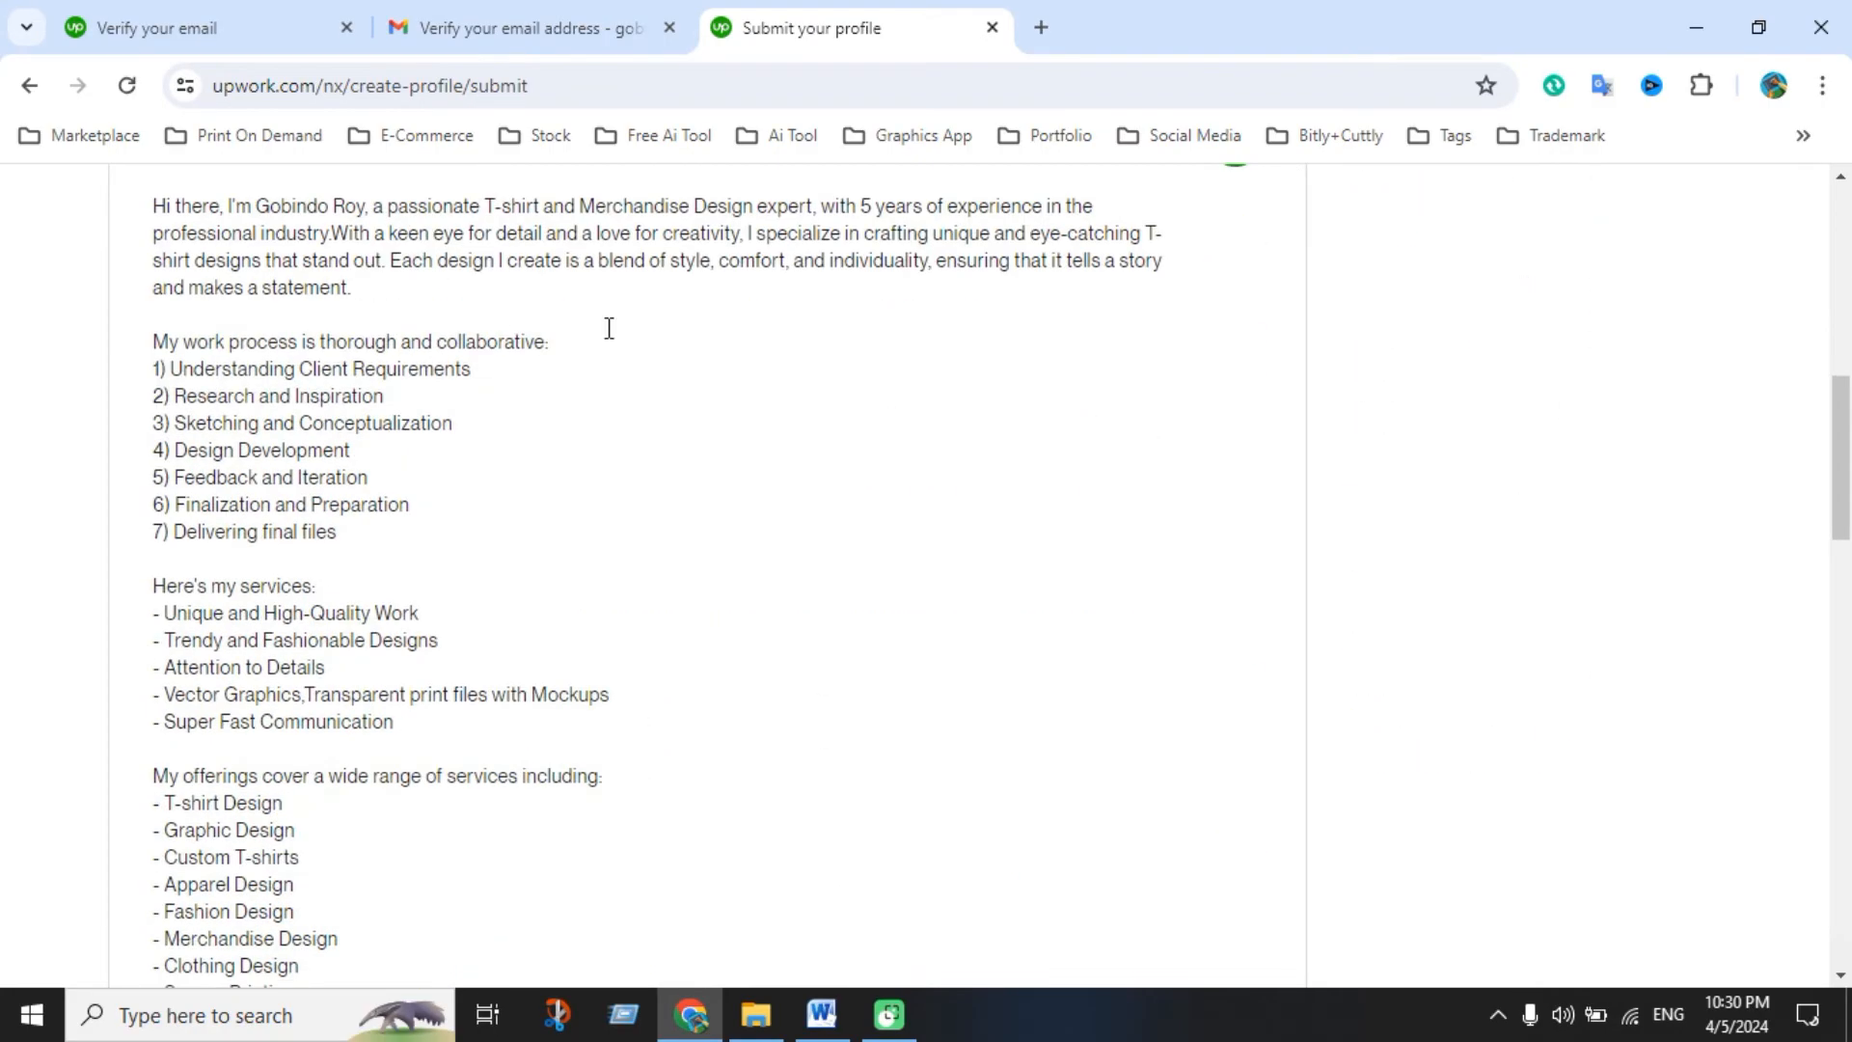
{"action": "scroll", "coordinate": [682, 646], "scroll_direction": "up", "scroll_amount": 3}
{"action": "scroll", "coordinate": [484, 622], "scroll_direction": "down", "scroll_amount": 11}
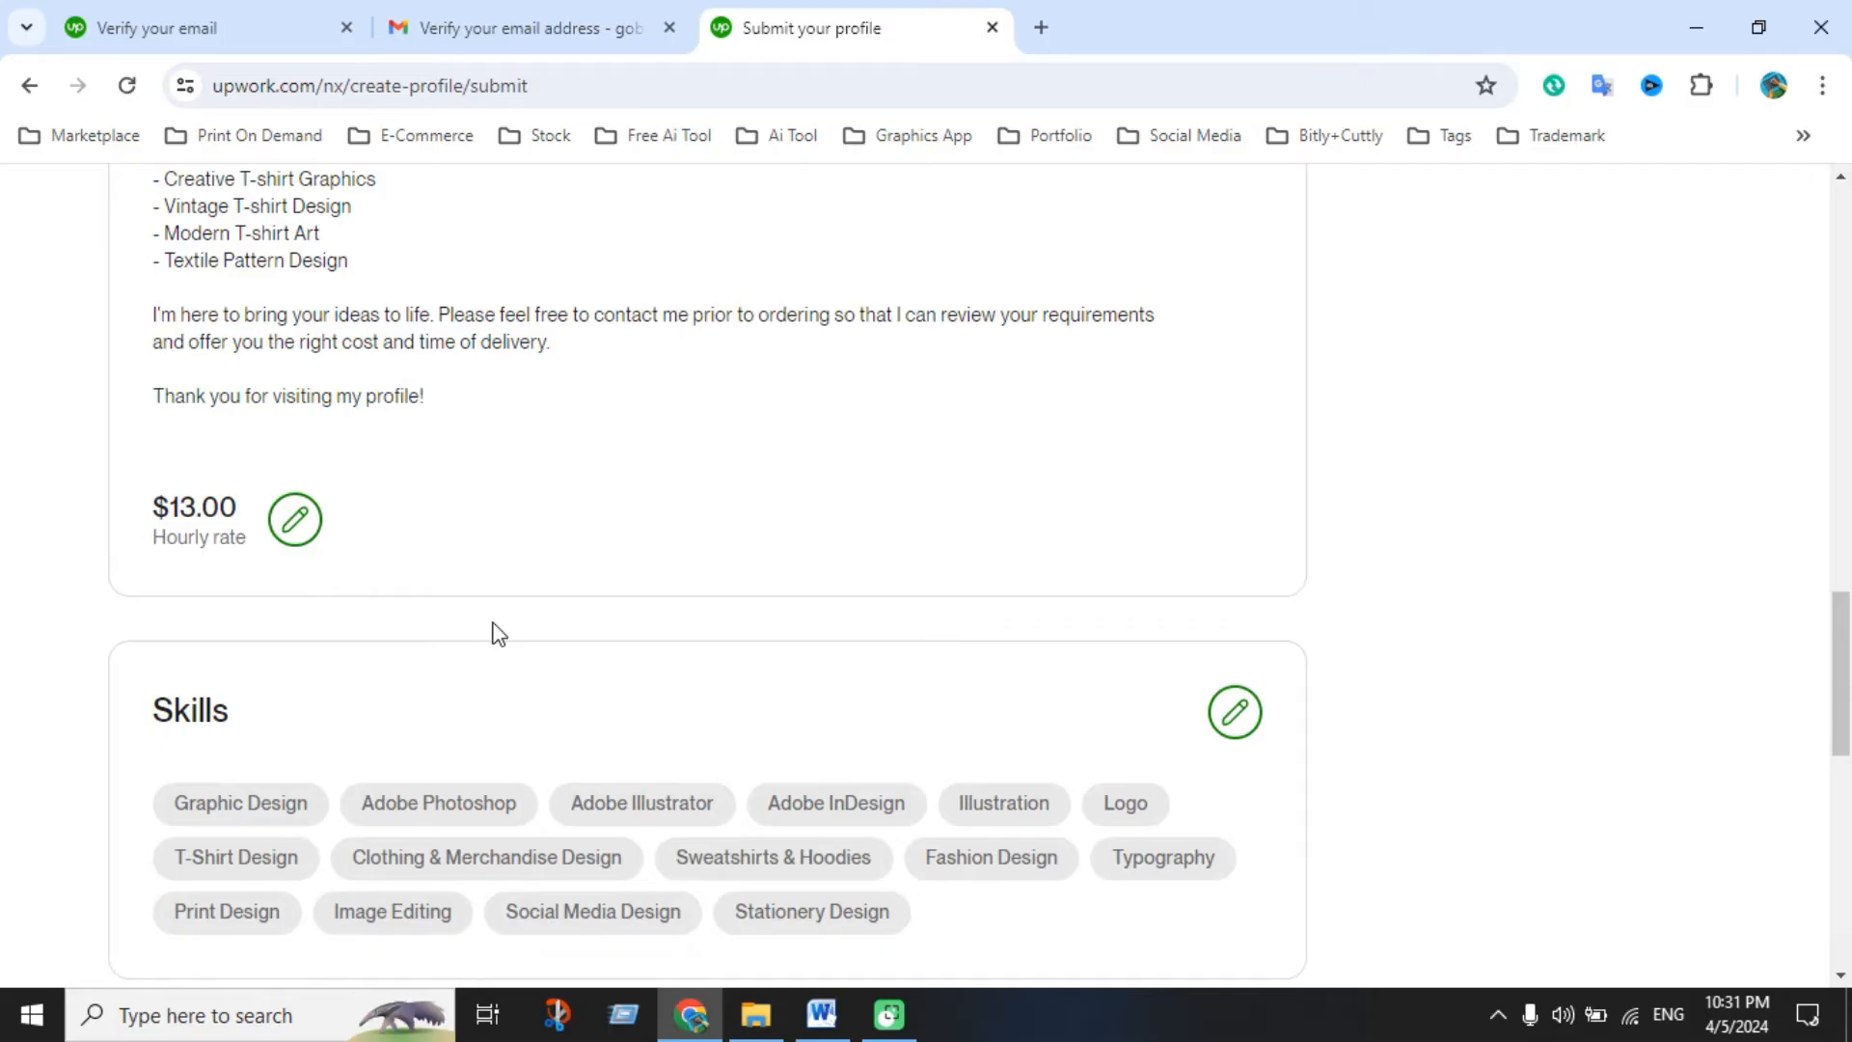
{"action": "scroll", "coordinate": [492, 632], "scroll_direction": "down", "scroll_amount": 4}
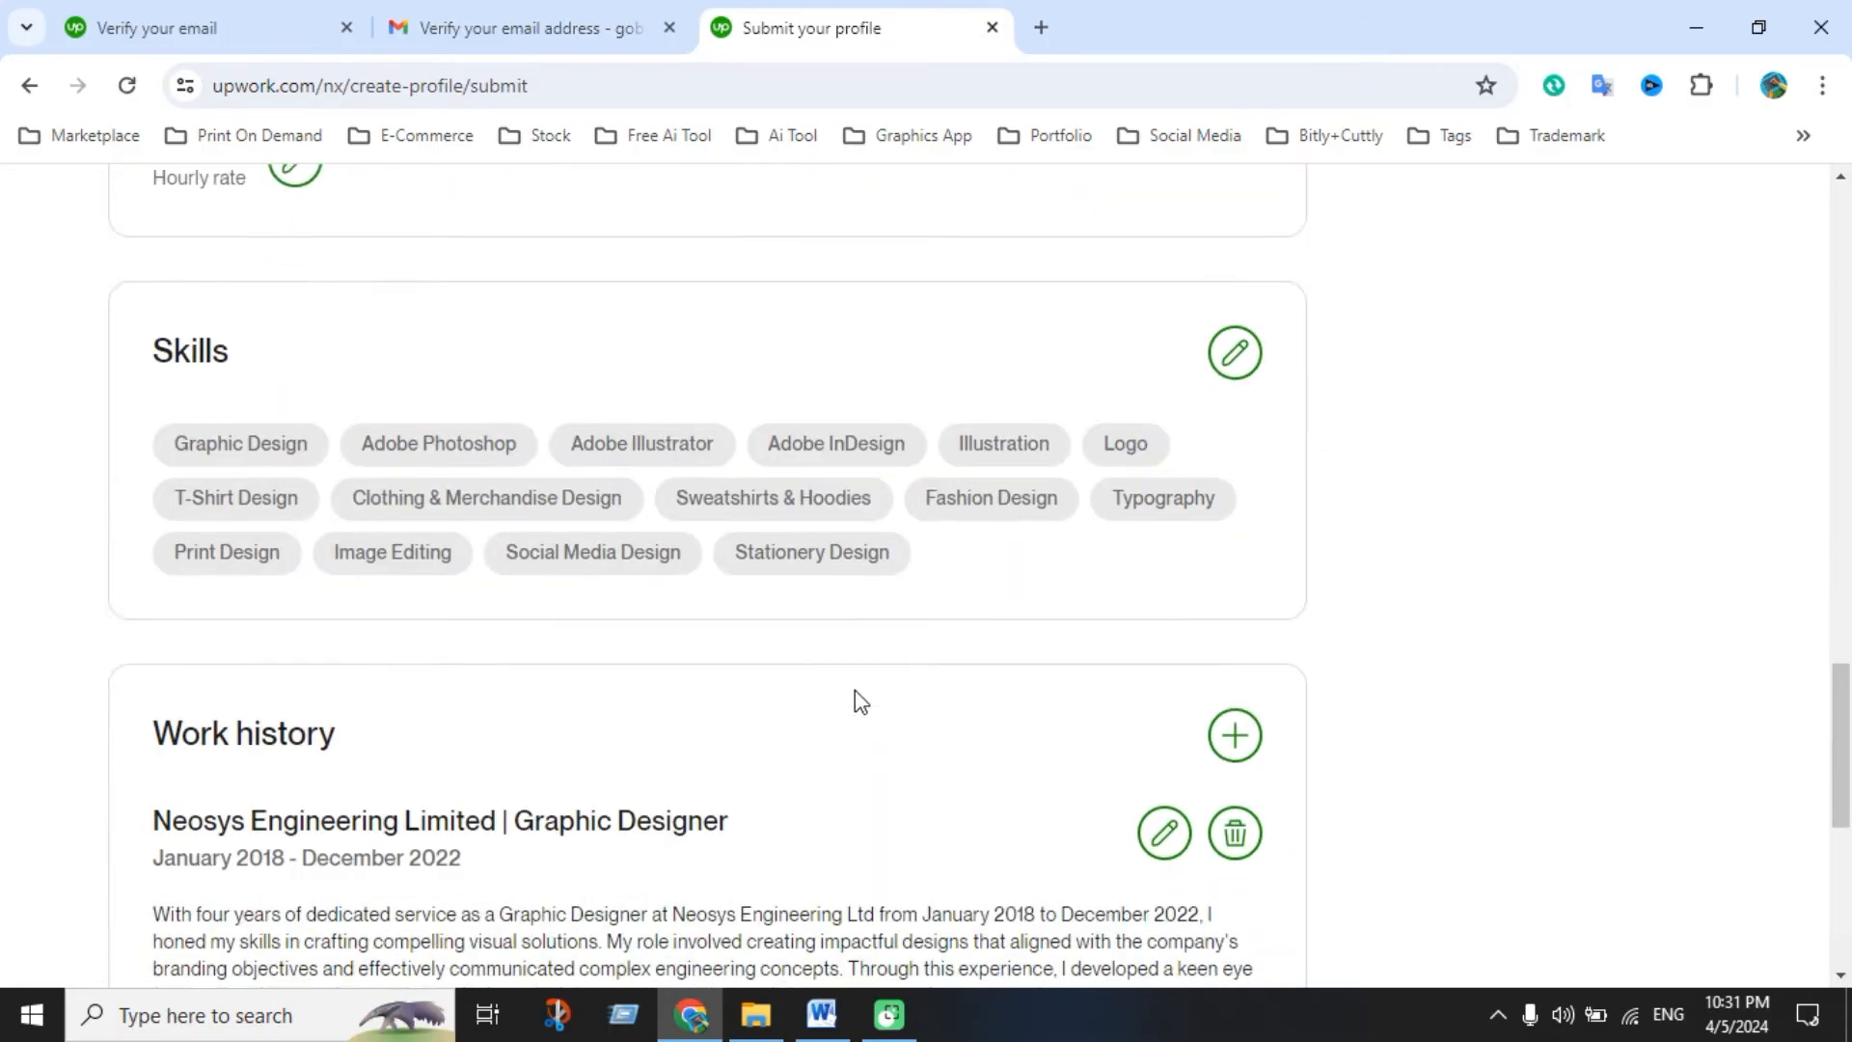
{"action": "scroll", "coordinate": [854, 690], "scroll_direction": "down", "scroll_amount": 3}
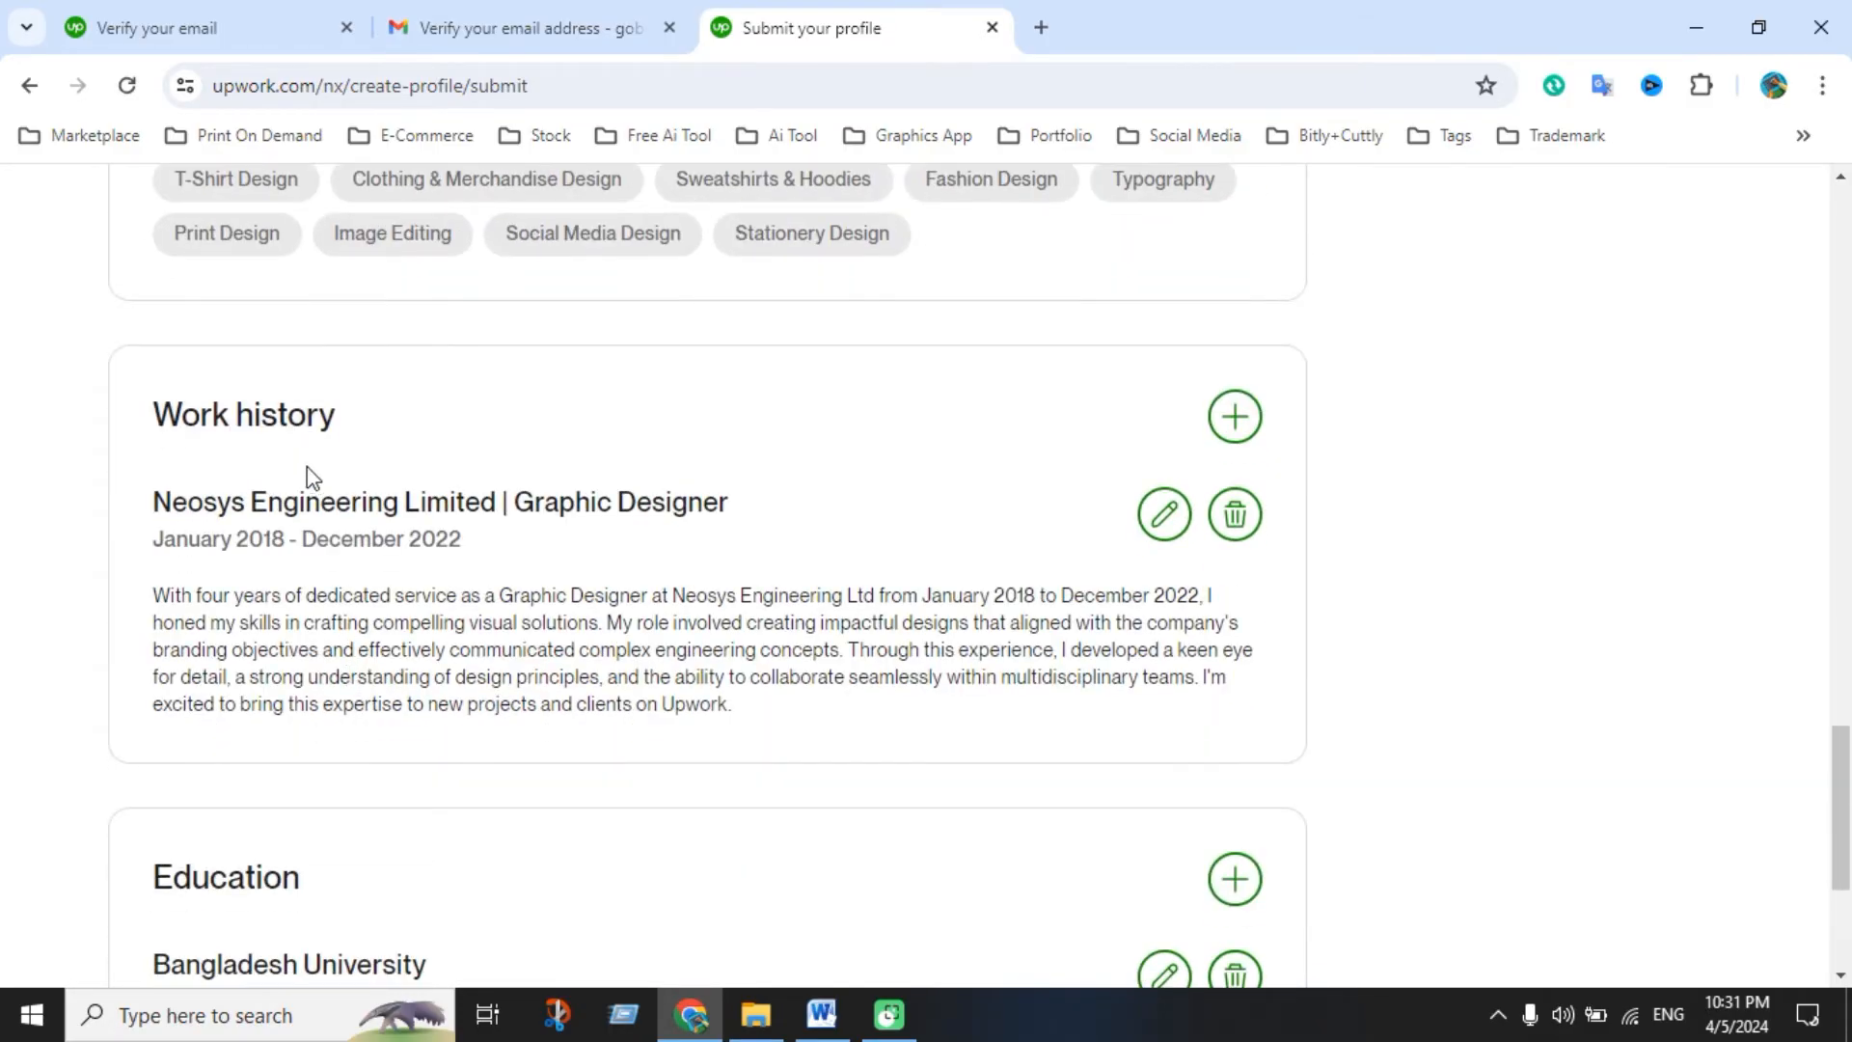
{"action": "scroll", "coordinate": [405, 650], "scroll_direction": "down", "scroll_amount": 4}
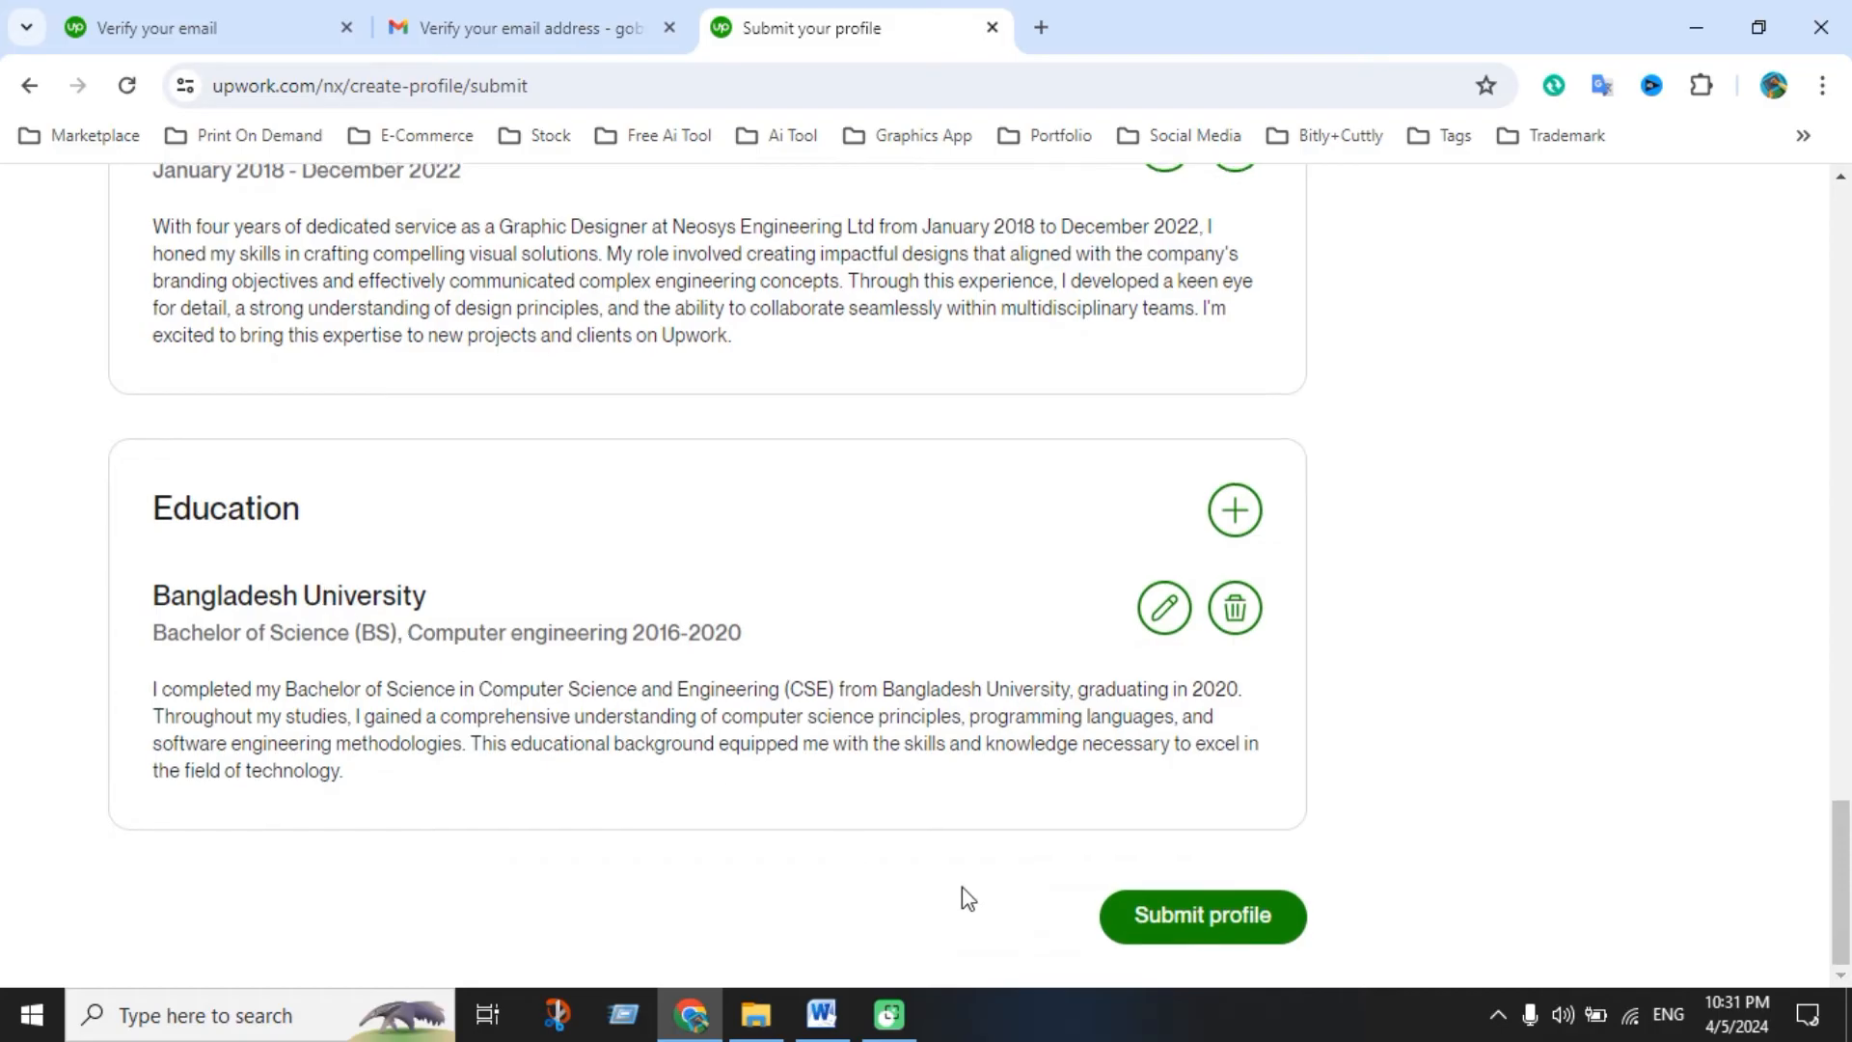
{"action": "scroll", "coordinate": [1004, 876], "scroll_direction": "up", "scroll_amount": 15}
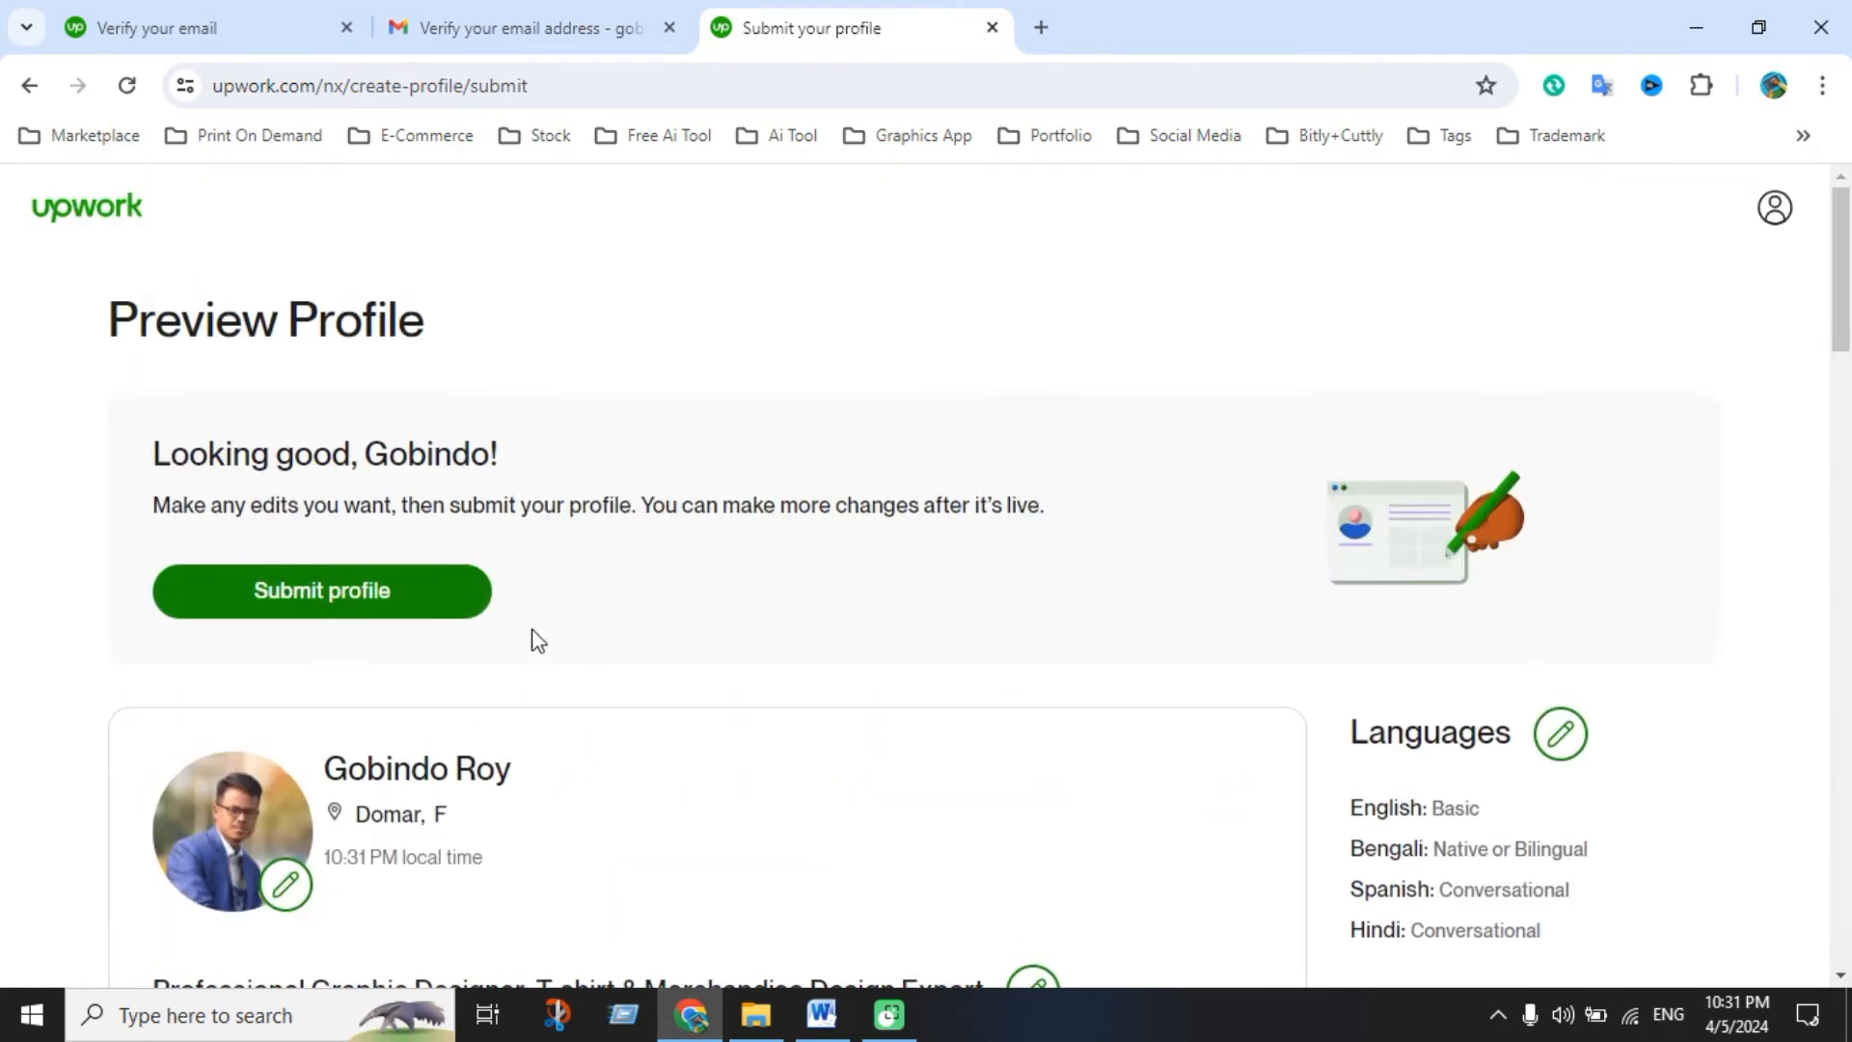
{"action": "scroll", "coordinate": [942, 811], "scroll_direction": "down", "scroll_amount": 15}
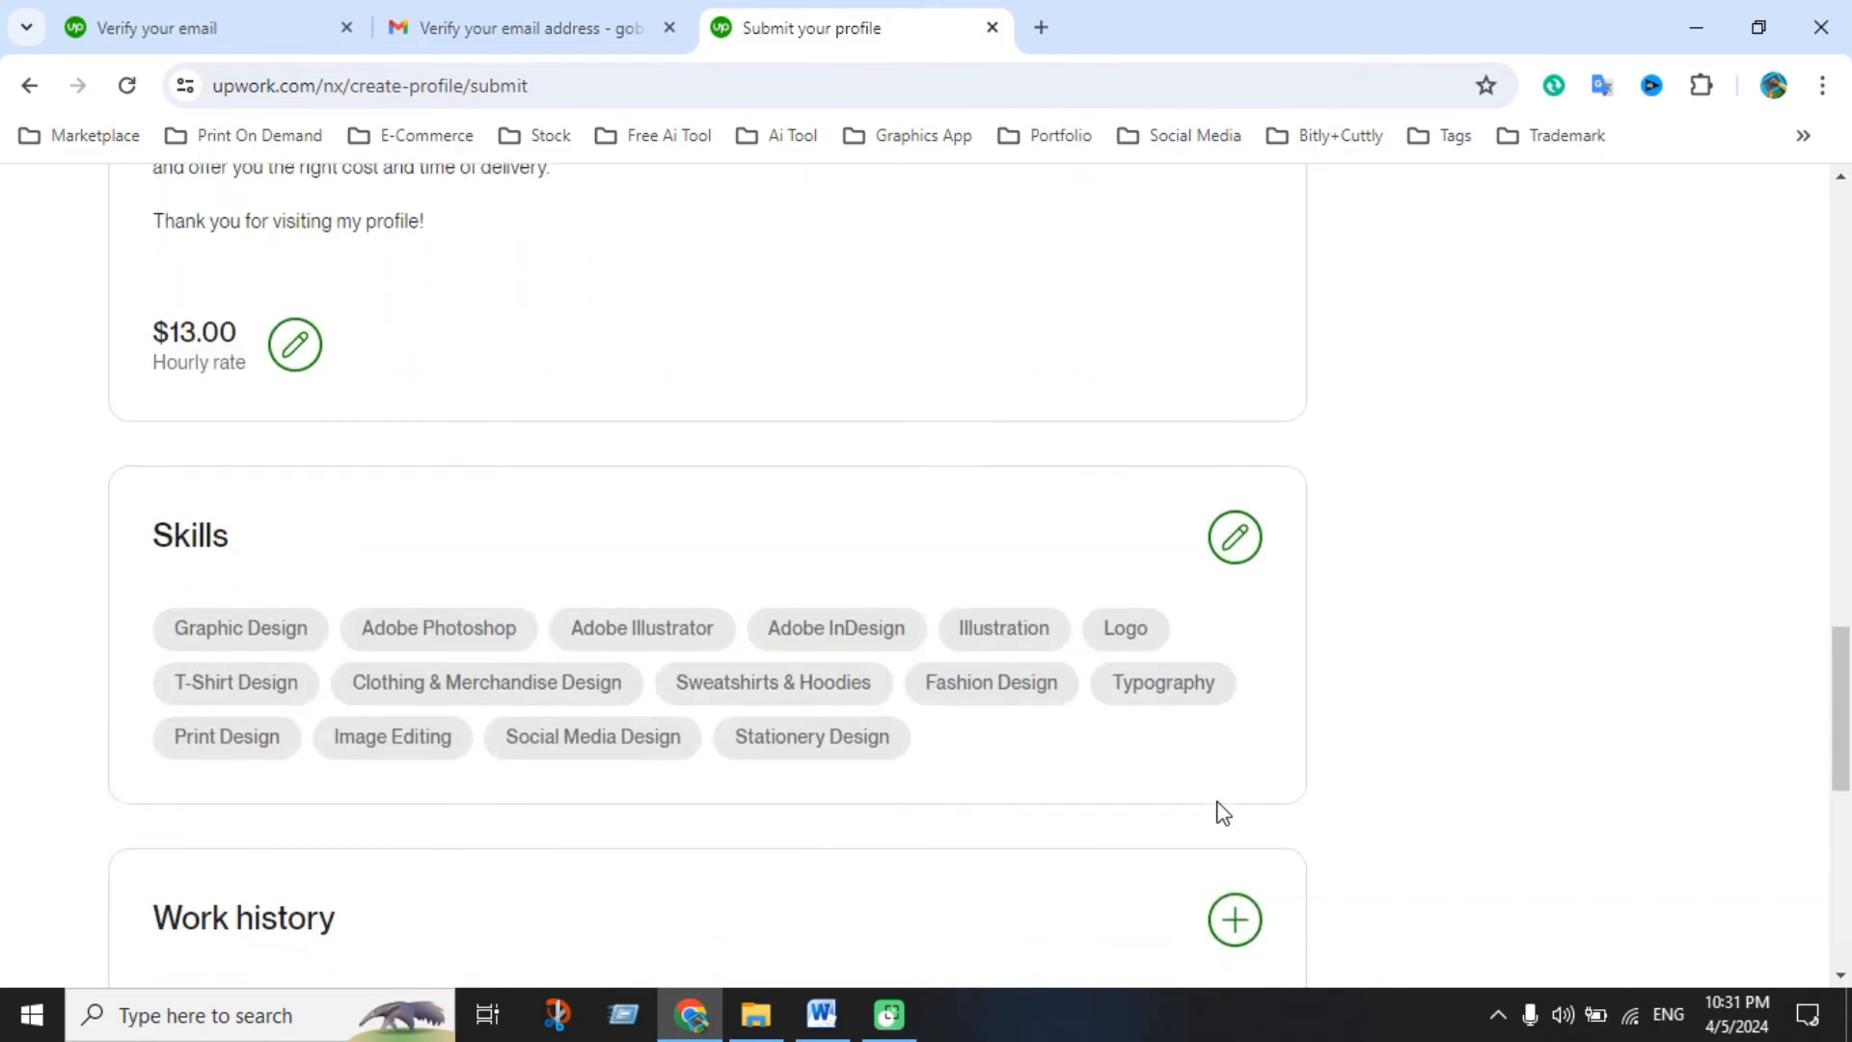
{"action": "scroll", "coordinate": [1217, 813], "scroll_direction": "down", "scroll_amount": 5}
{"action": "scroll", "coordinate": [877, 798], "scroll_direction": "up", "scroll_amount": 12}
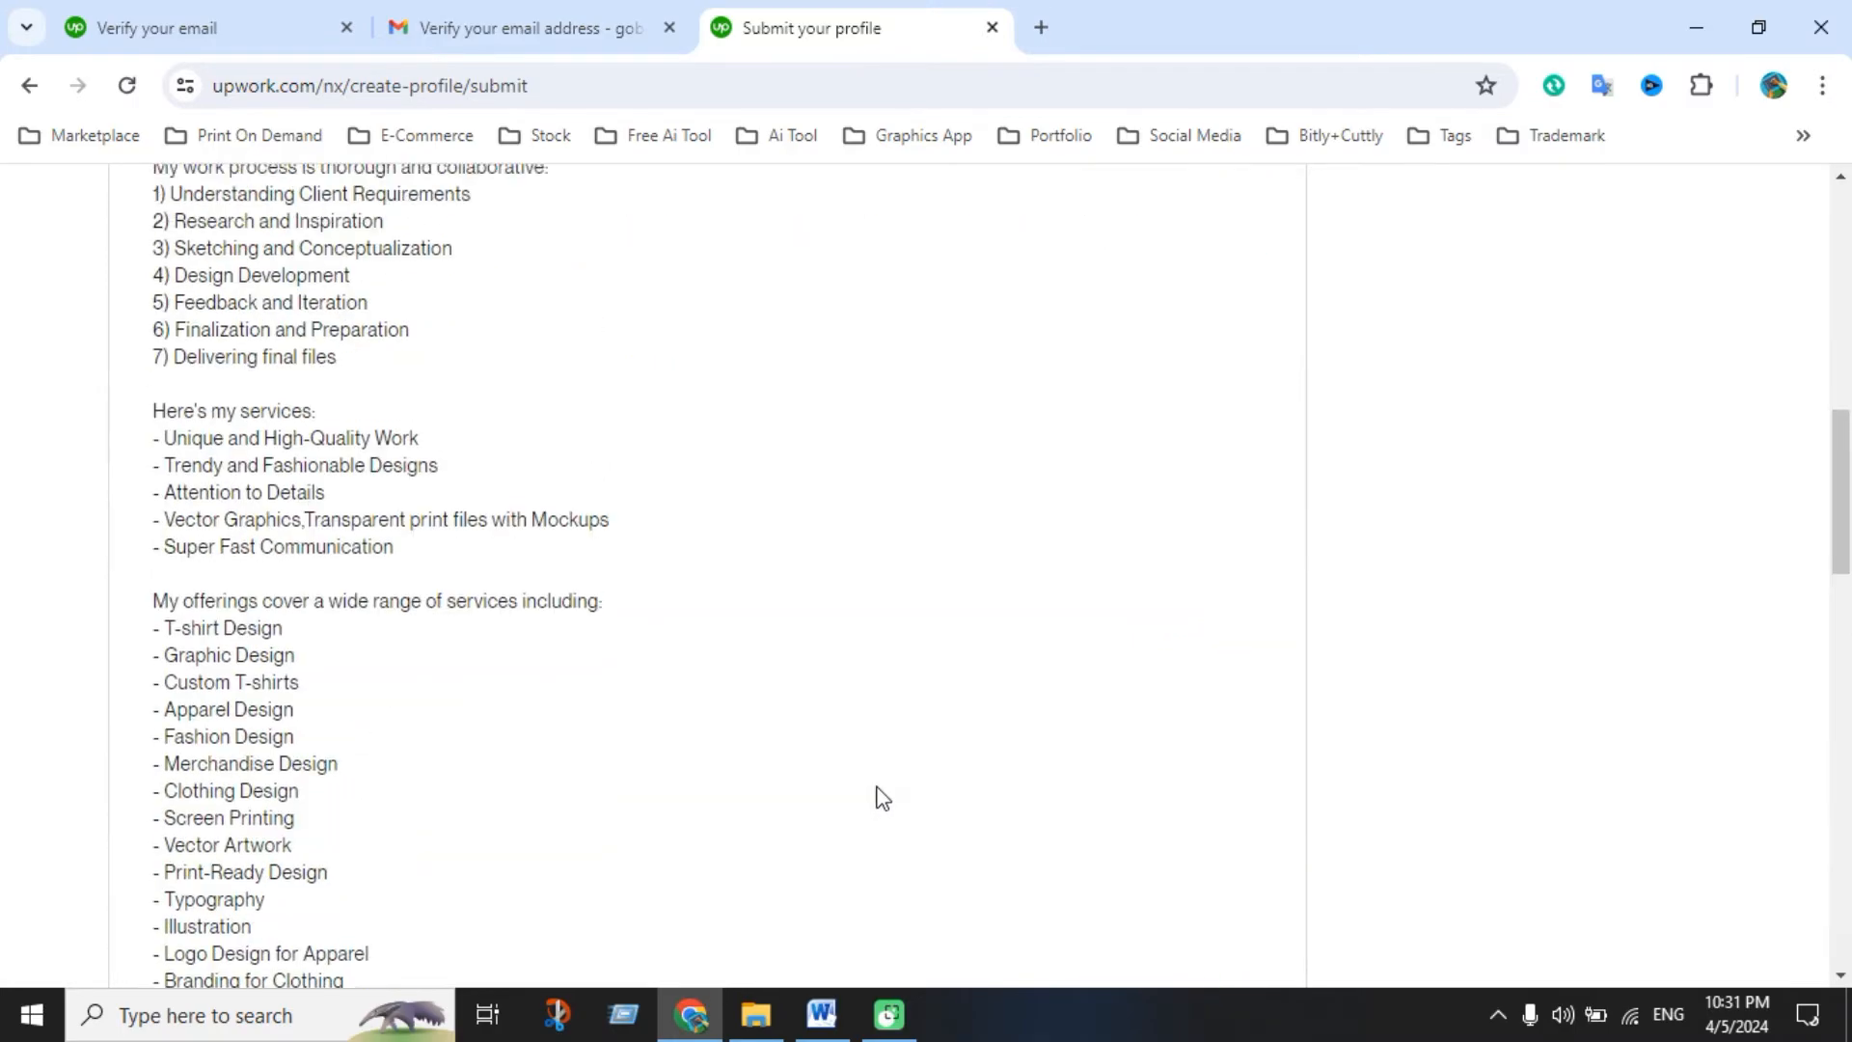
{"action": "scroll", "coordinate": [880, 796], "scroll_direction": "up", "scroll_amount": 8}
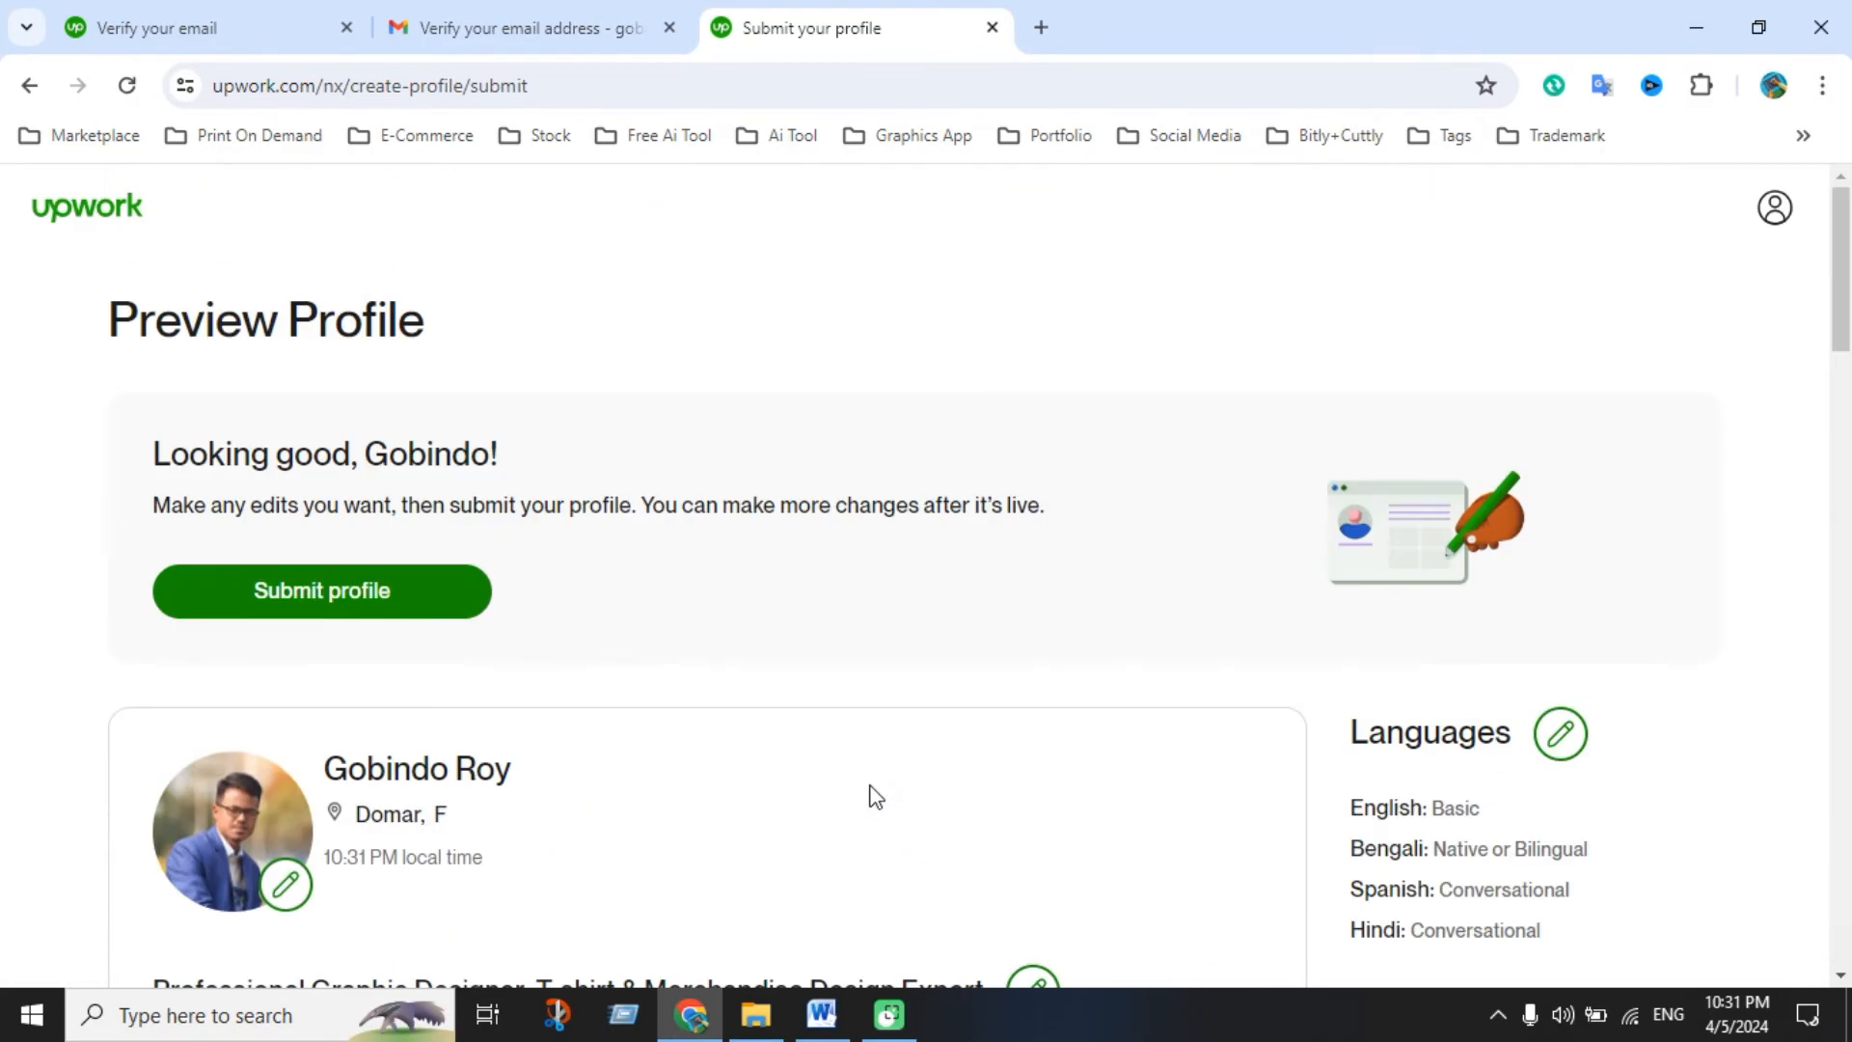
Submit the profile, view the live profile page, then open the Find Work jobs feed
{"action": "left_click", "coordinate": [385, 607]}
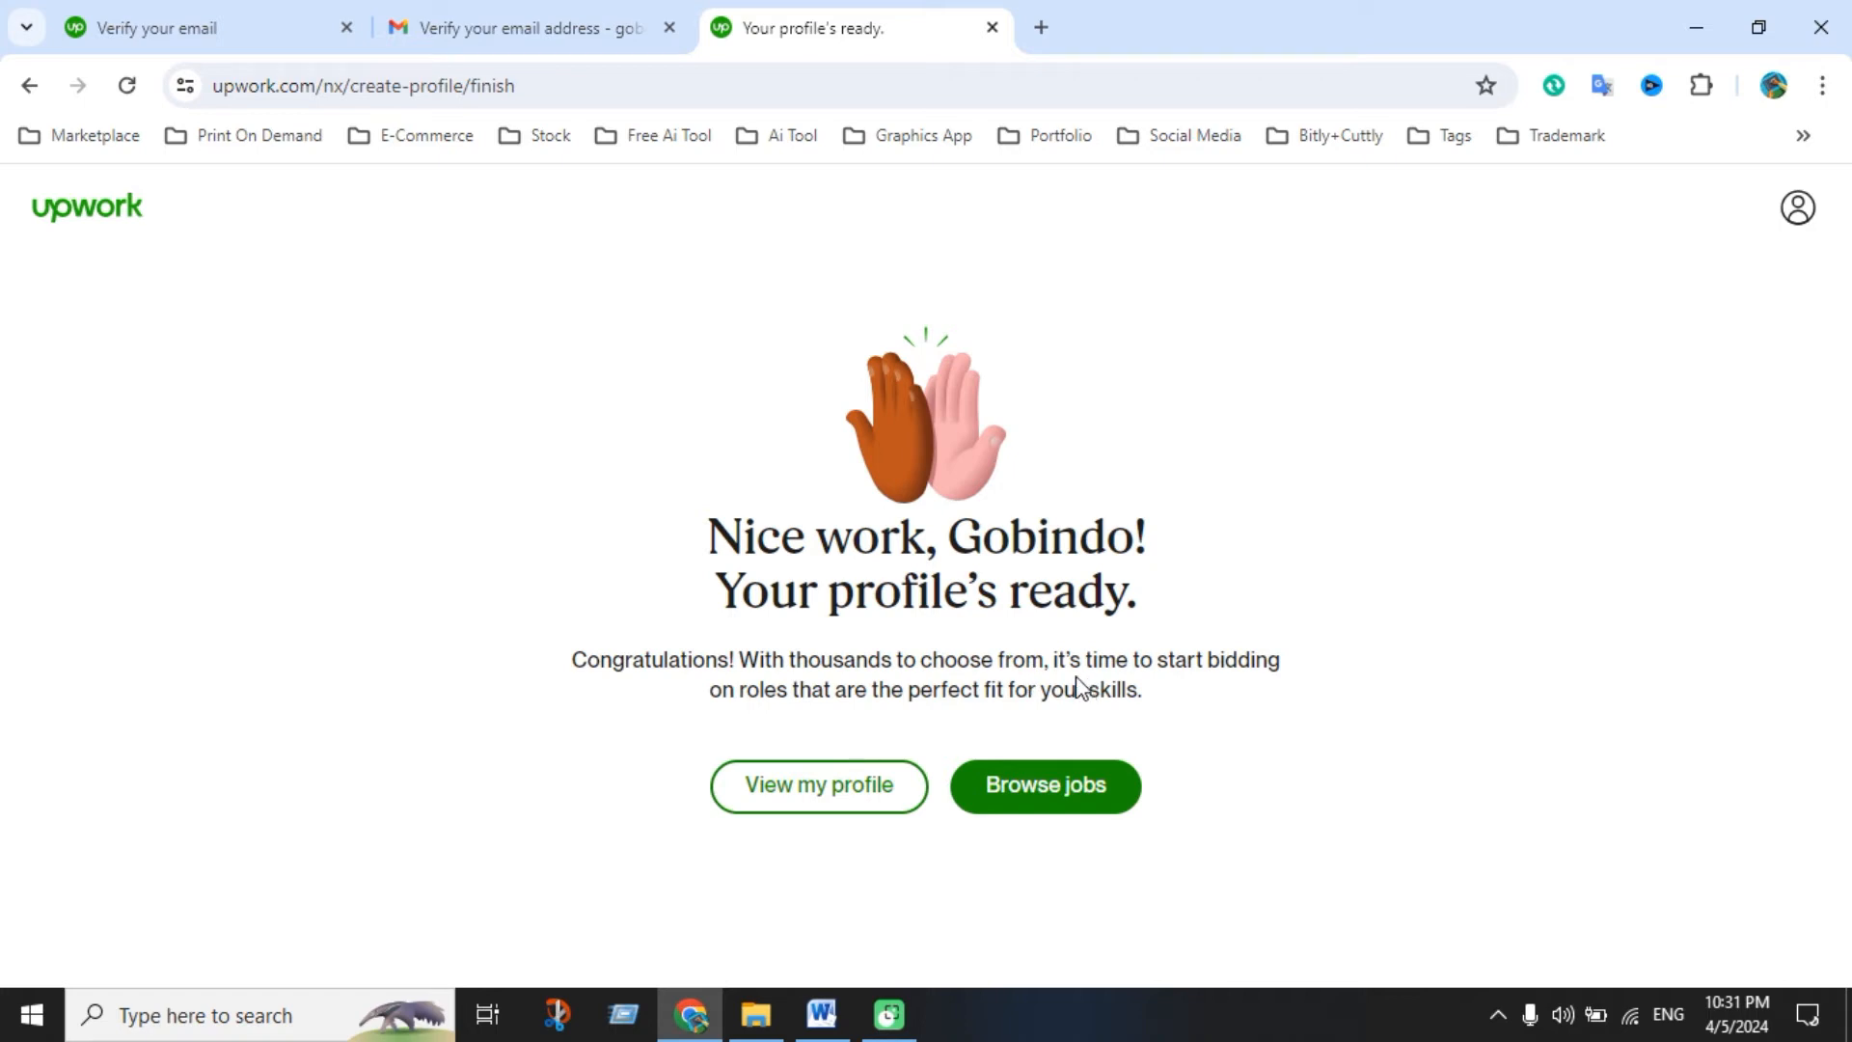
{"action": "left_click", "coordinate": [841, 803]}
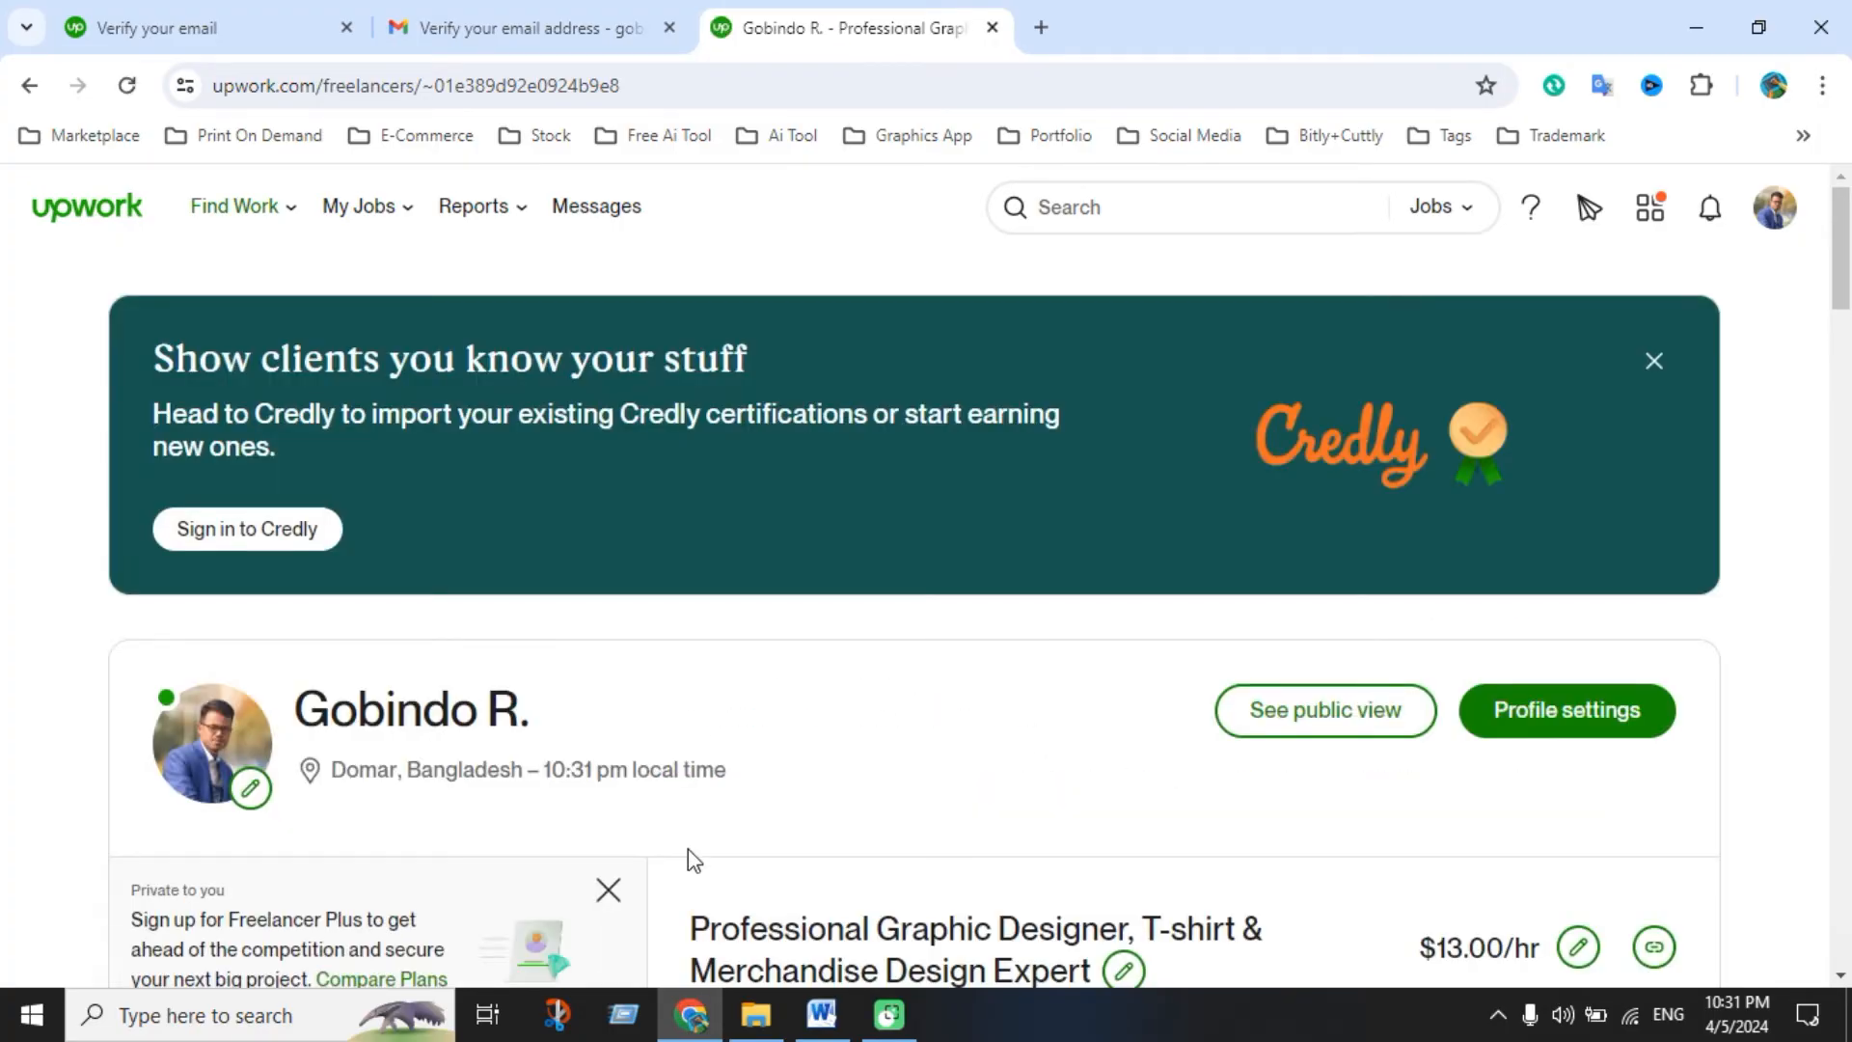
{"action": "scroll", "coordinate": [998, 633], "scroll_direction": "down", "scroll_amount": 4}
{"action": "scroll", "coordinate": [1003, 634], "scroll_direction": "up", "scroll_amount": 4}
{"action": "left_click", "coordinate": [91, 224]}
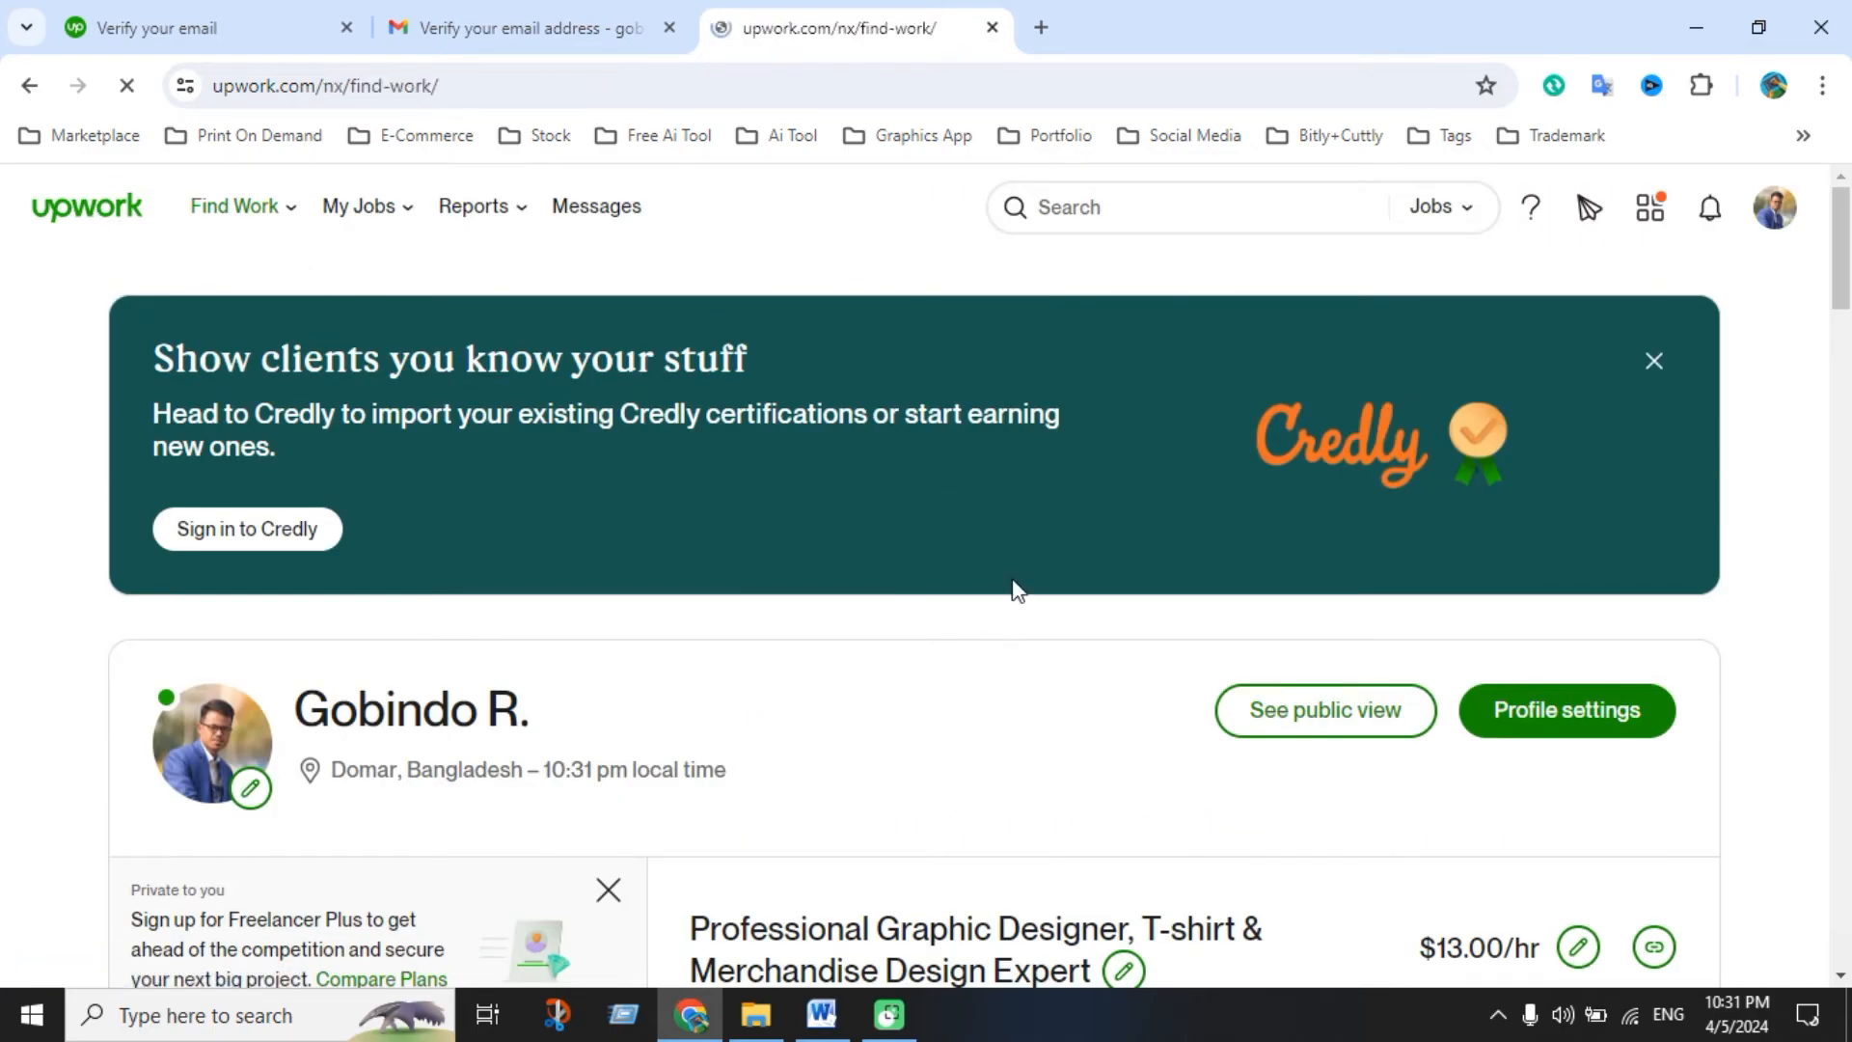
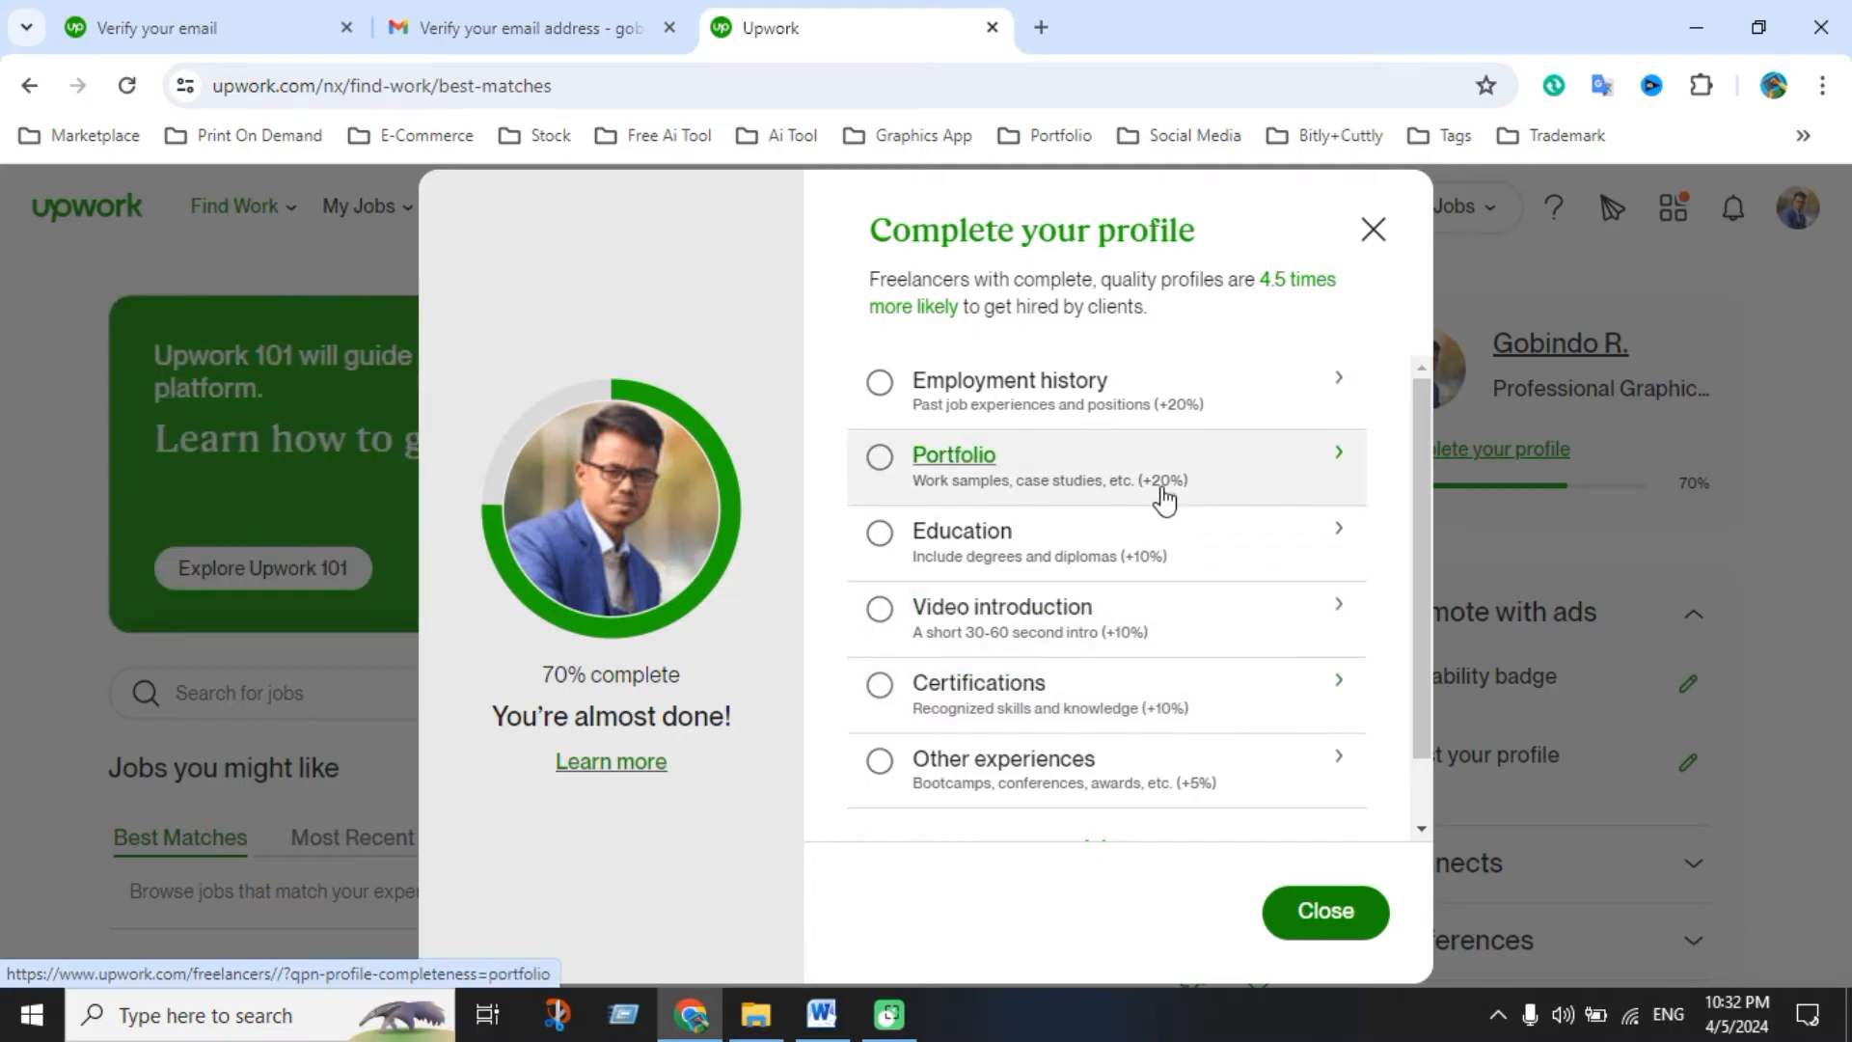
Open the Add portfolio project form from the Complete your profile dialog's Portfolio item
{"action": "left_click", "coordinate": [953, 461]}
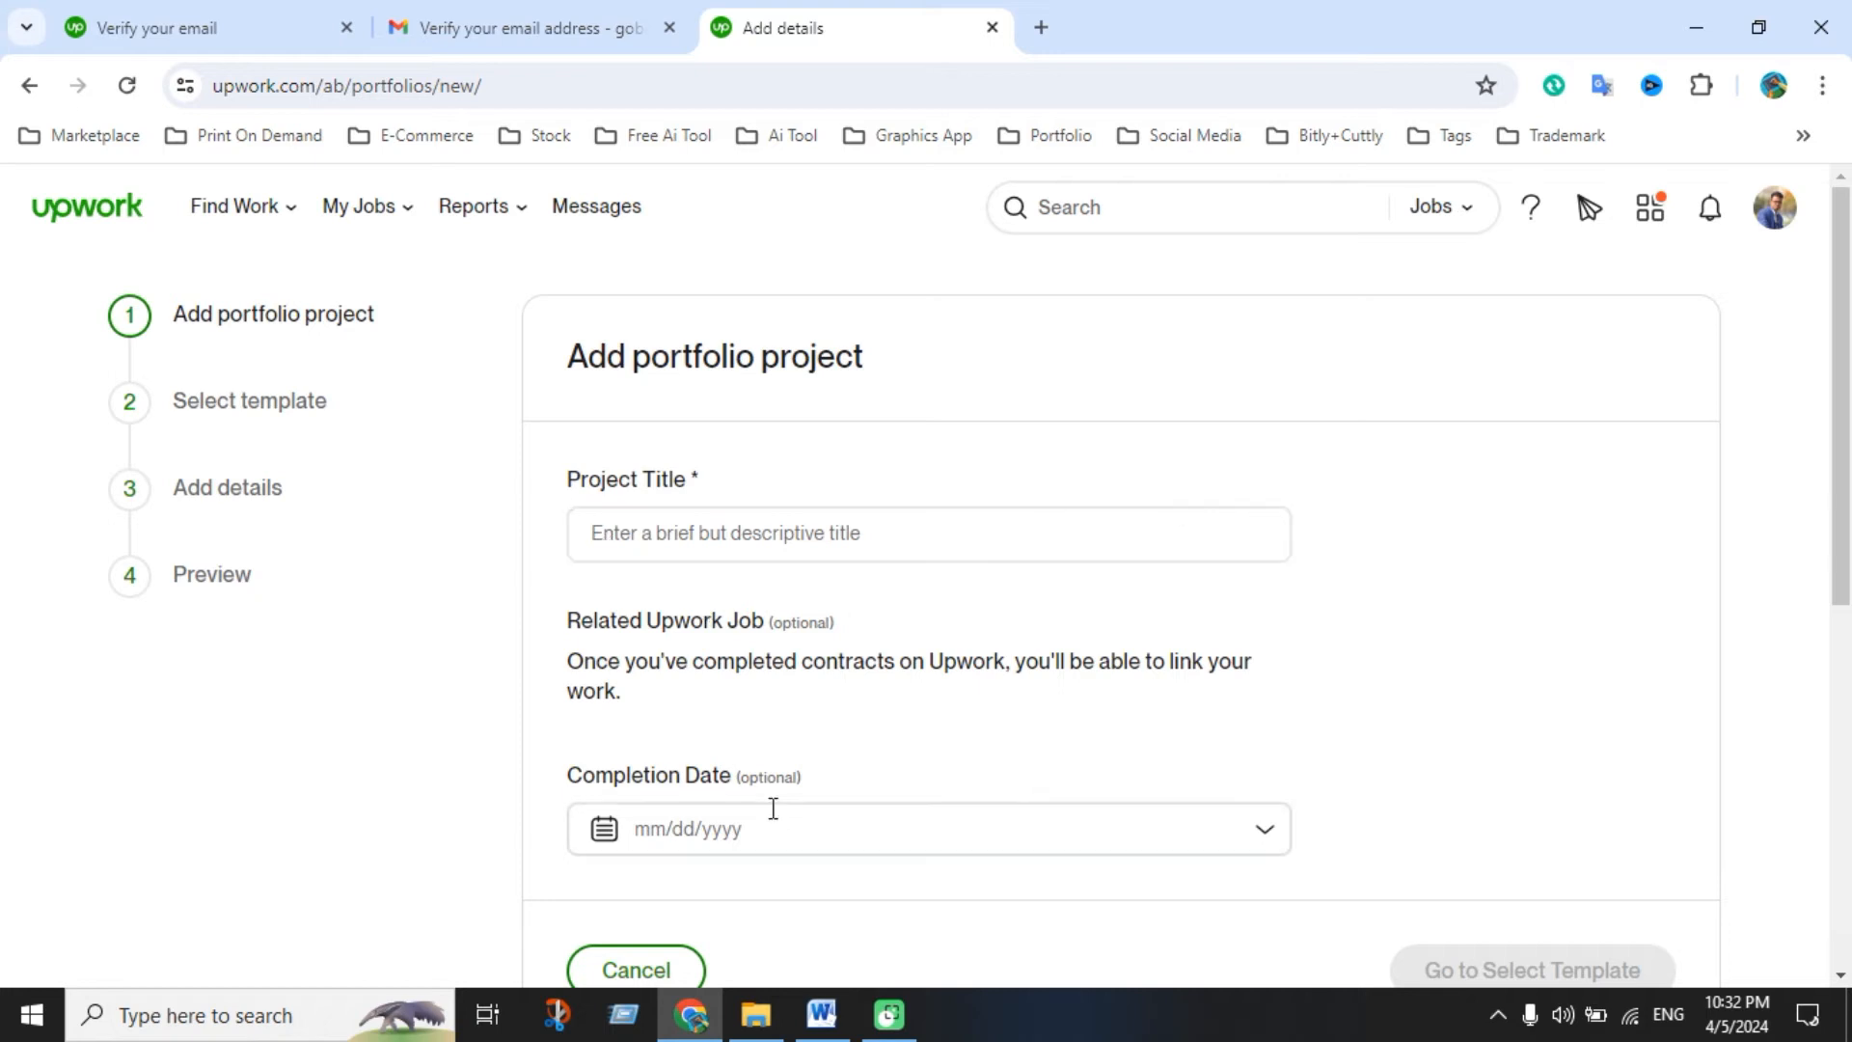
{"action": "left_click", "coordinate": [766, 1036]}
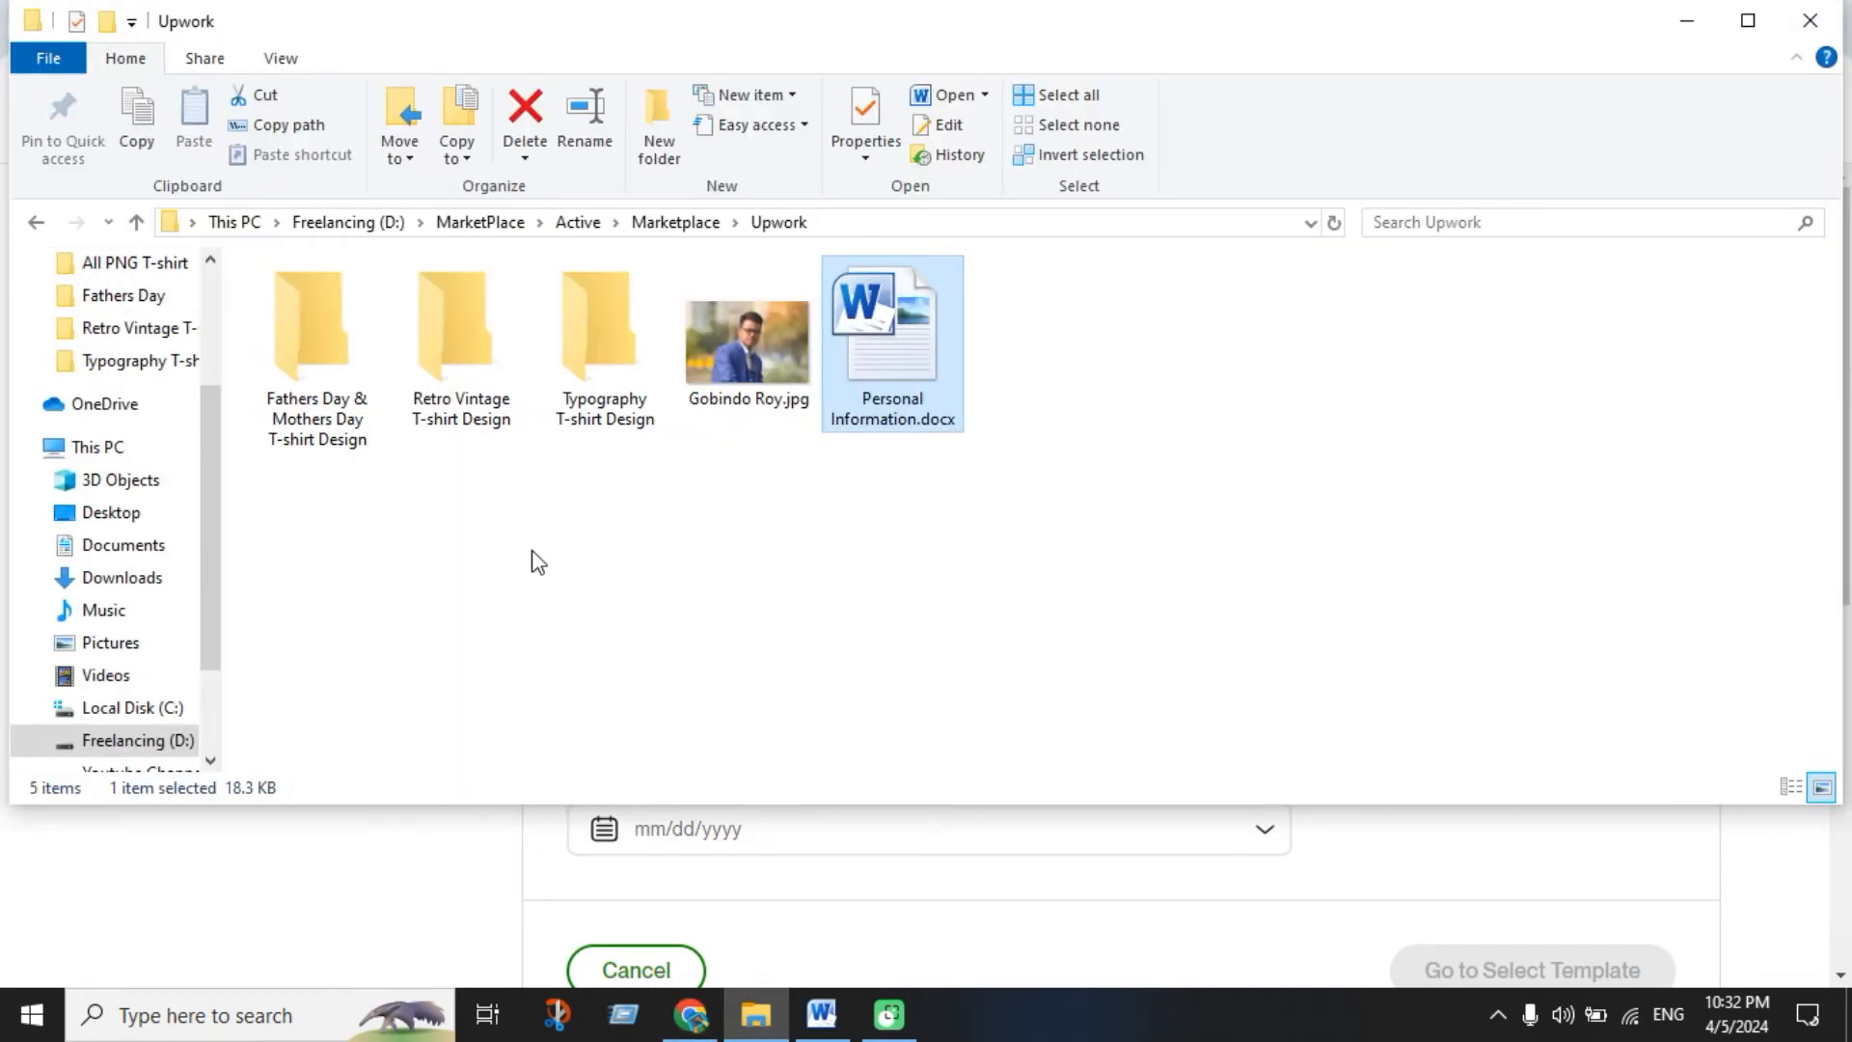
{"action": "left_click", "coordinate": [145, 741]}
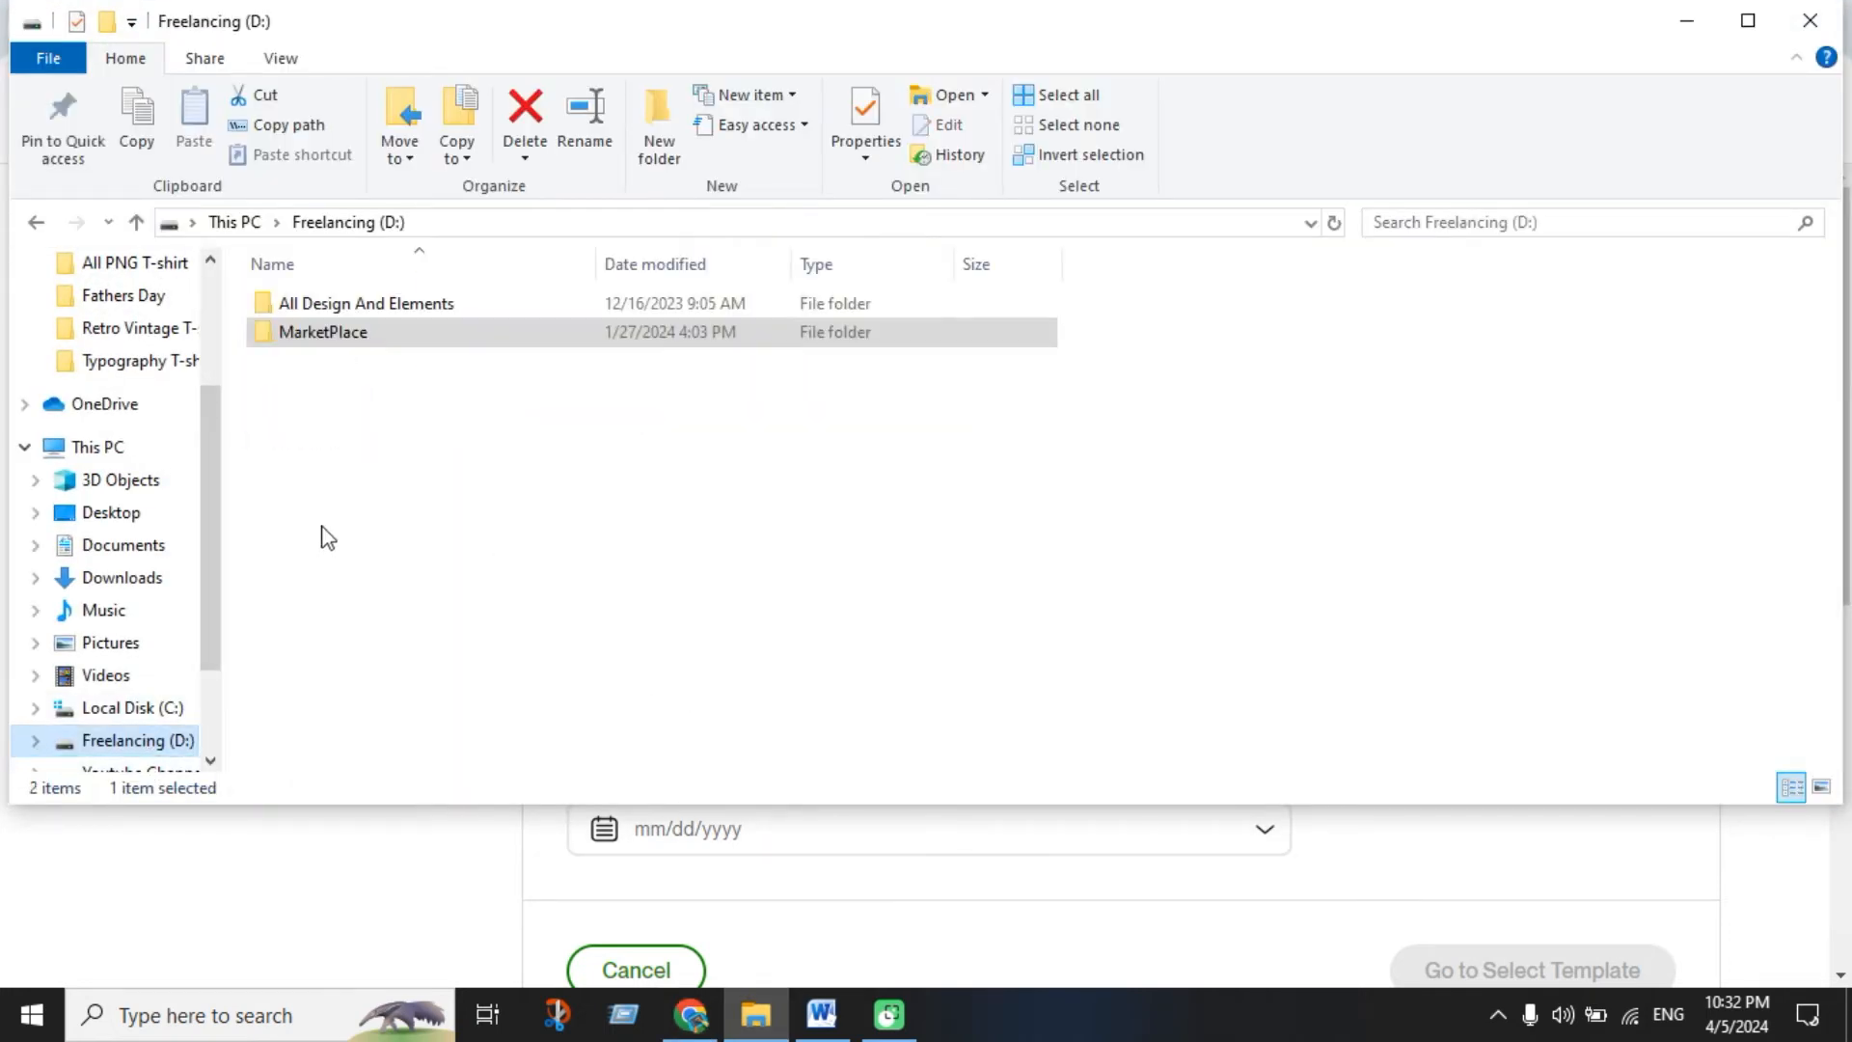
{"action": "double_click", "coordinate": [349, 306]}
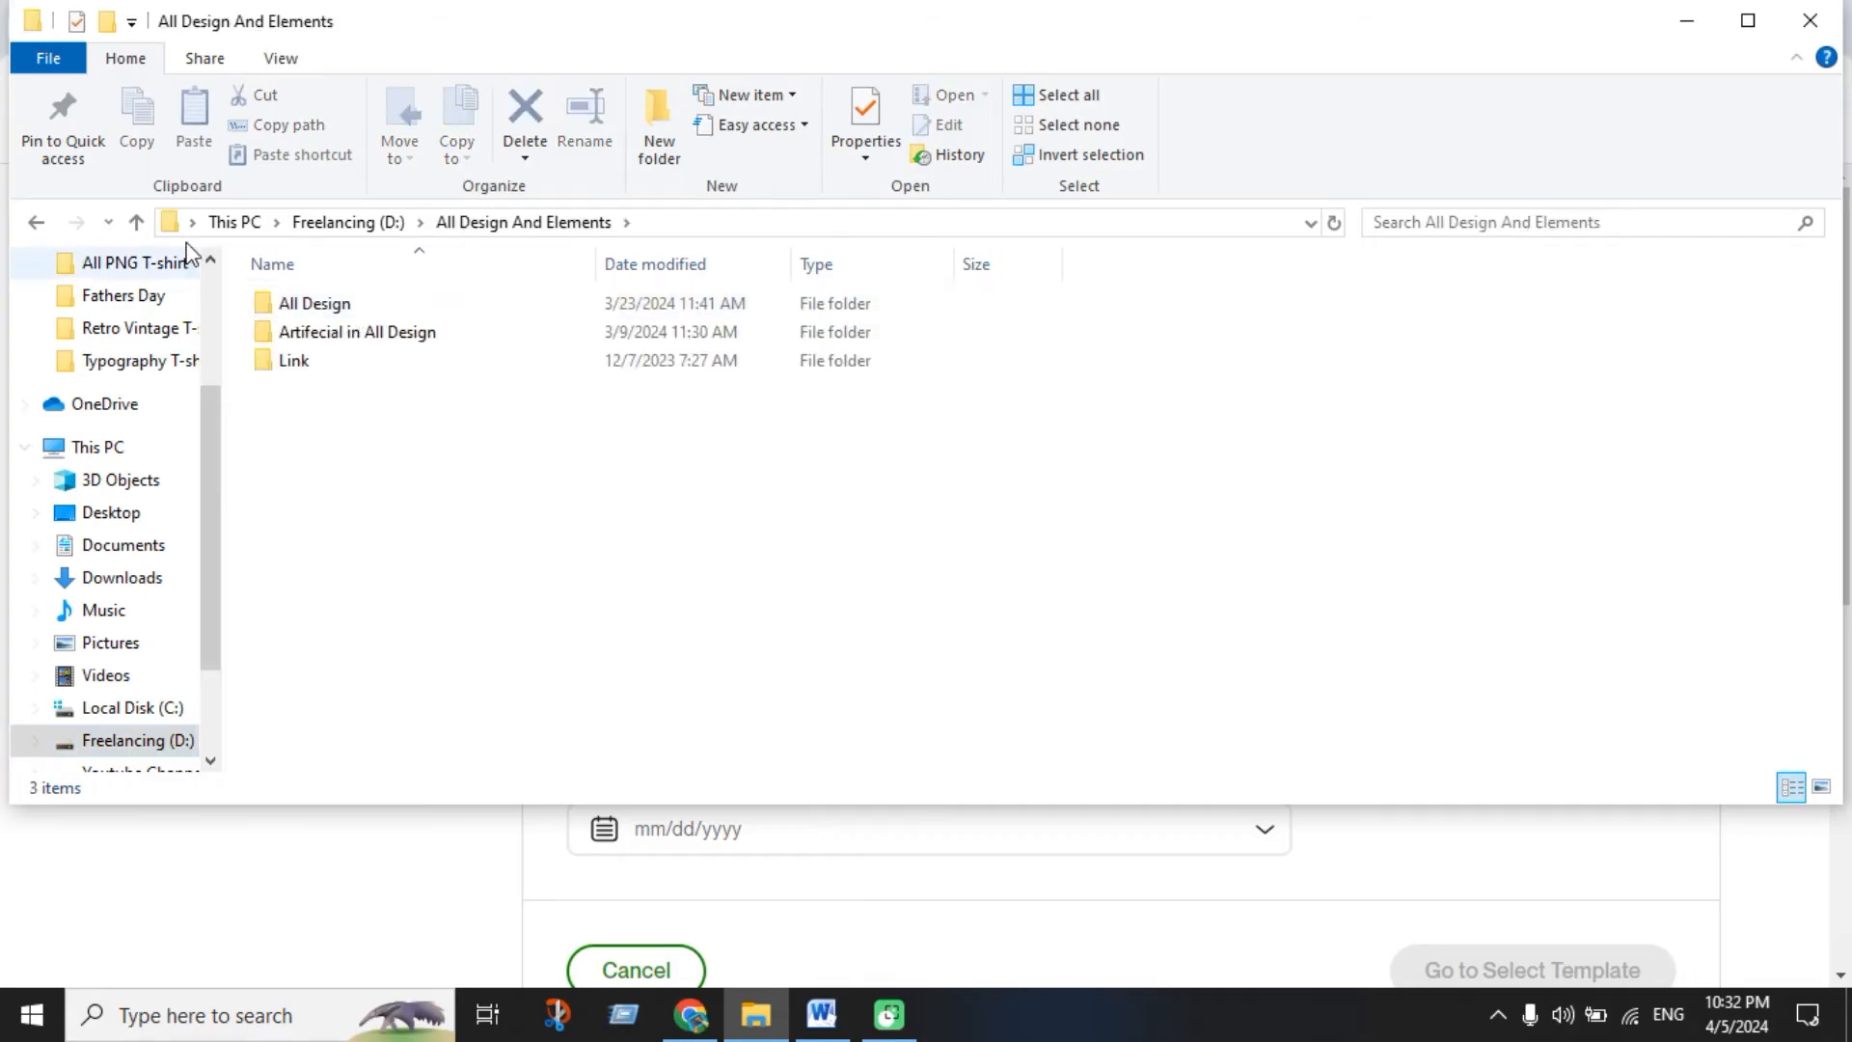
{"action": "left_click", "coordinate": [136, 222]}
{"action": "double_click", "coordinate": [322, 338]}
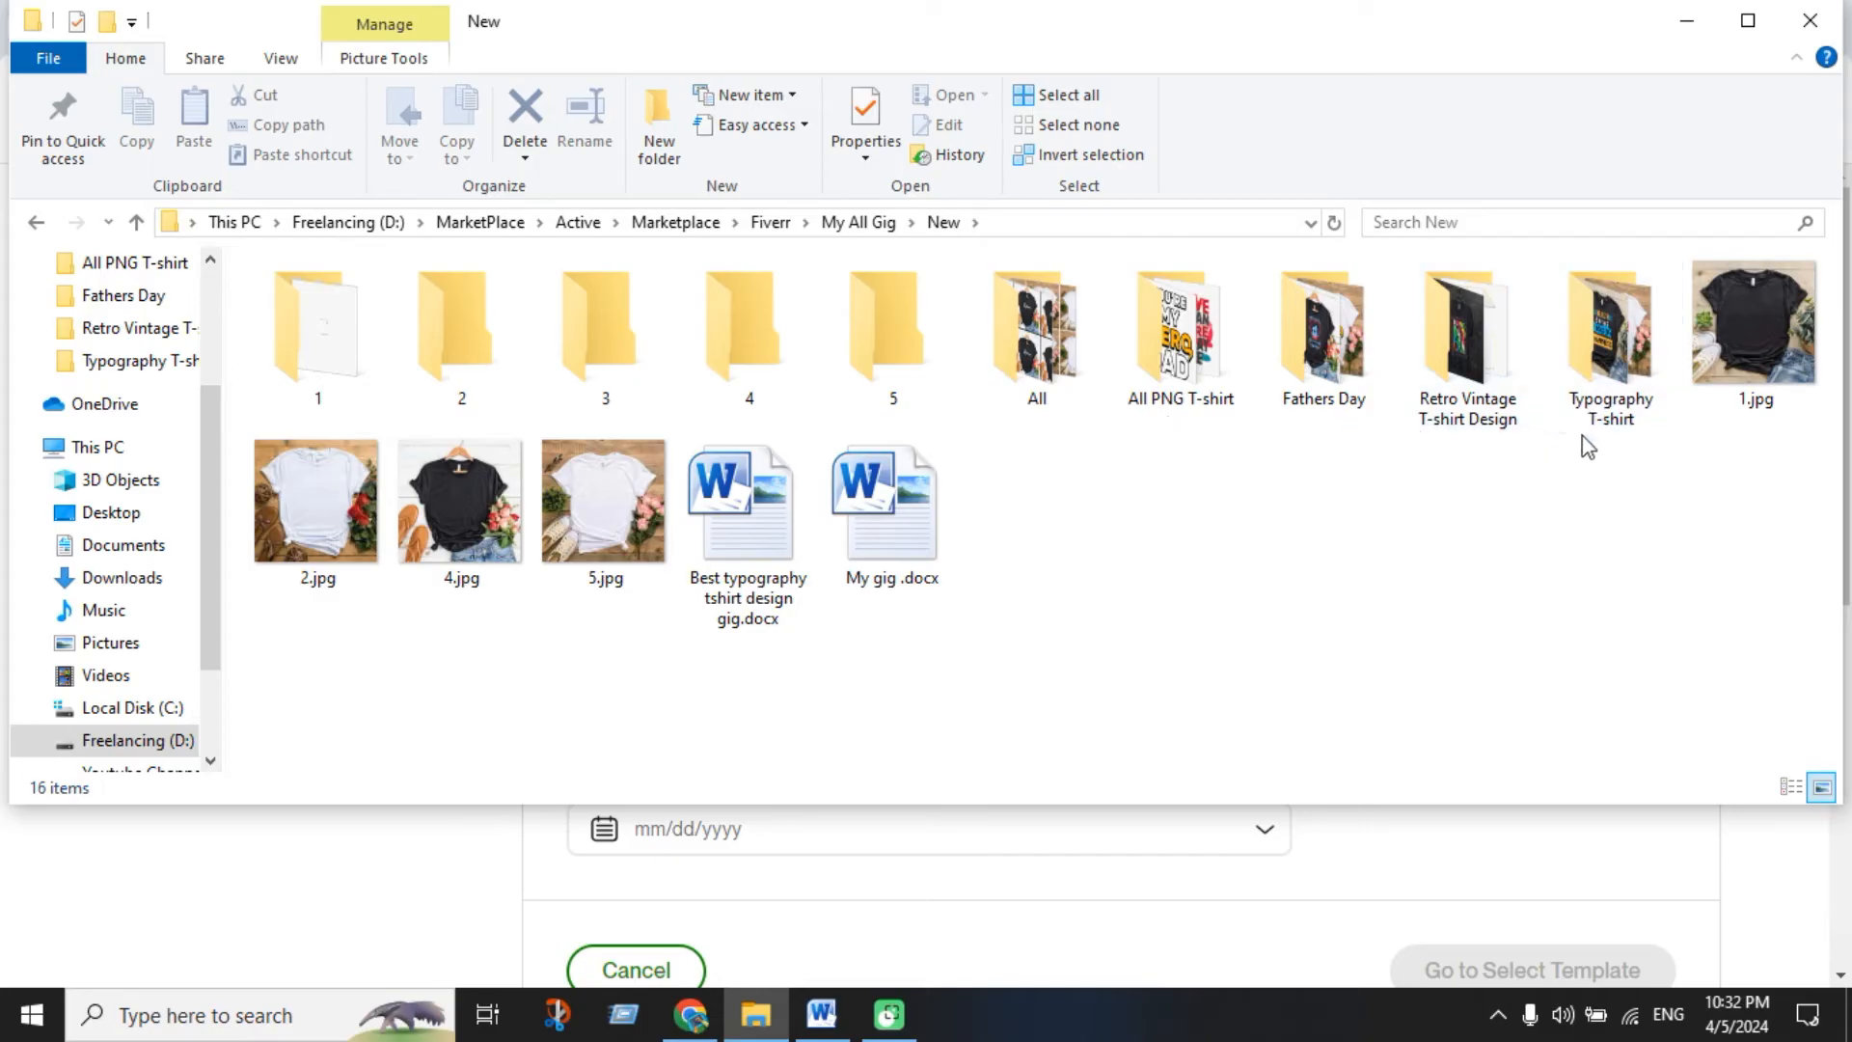
{"action": "double_click", "coordinate": [1611, 413]}
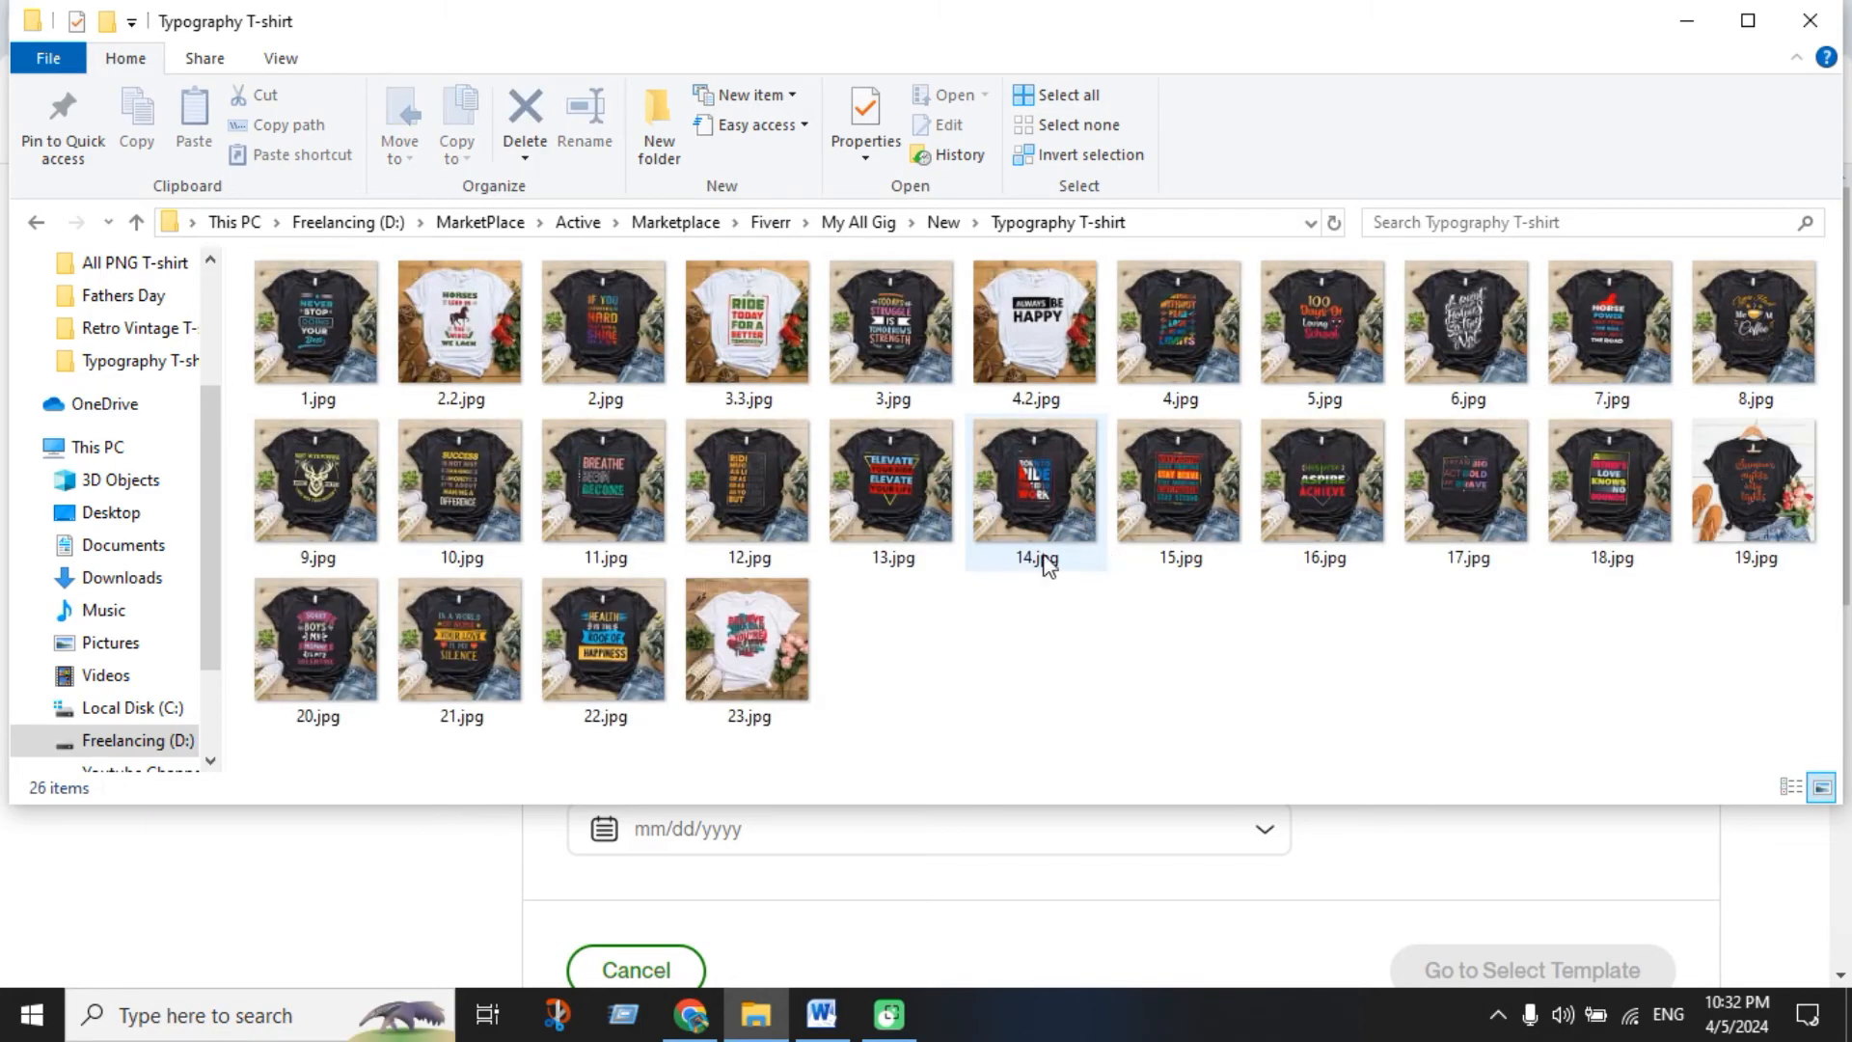
{"action": "left_click", "coordinate": [136, 222]}
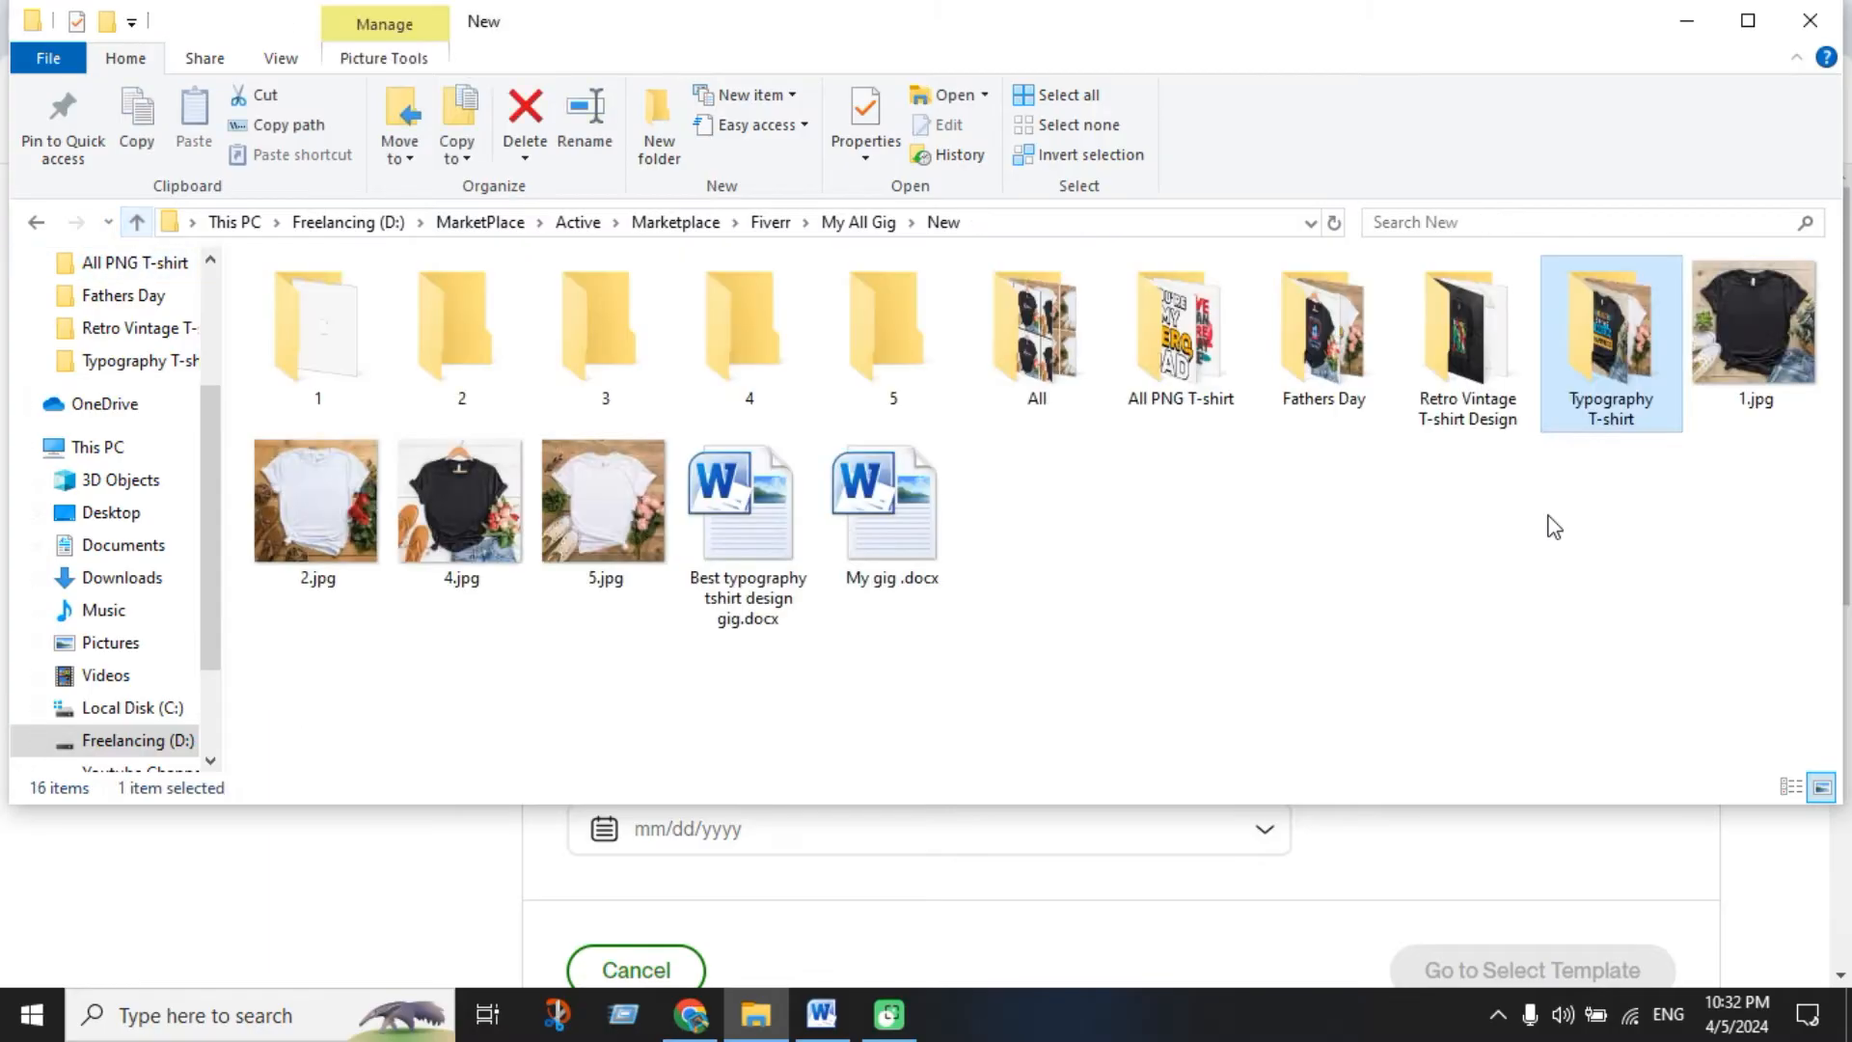
{"action": "double_click", "coordinate": [1493, 427]}
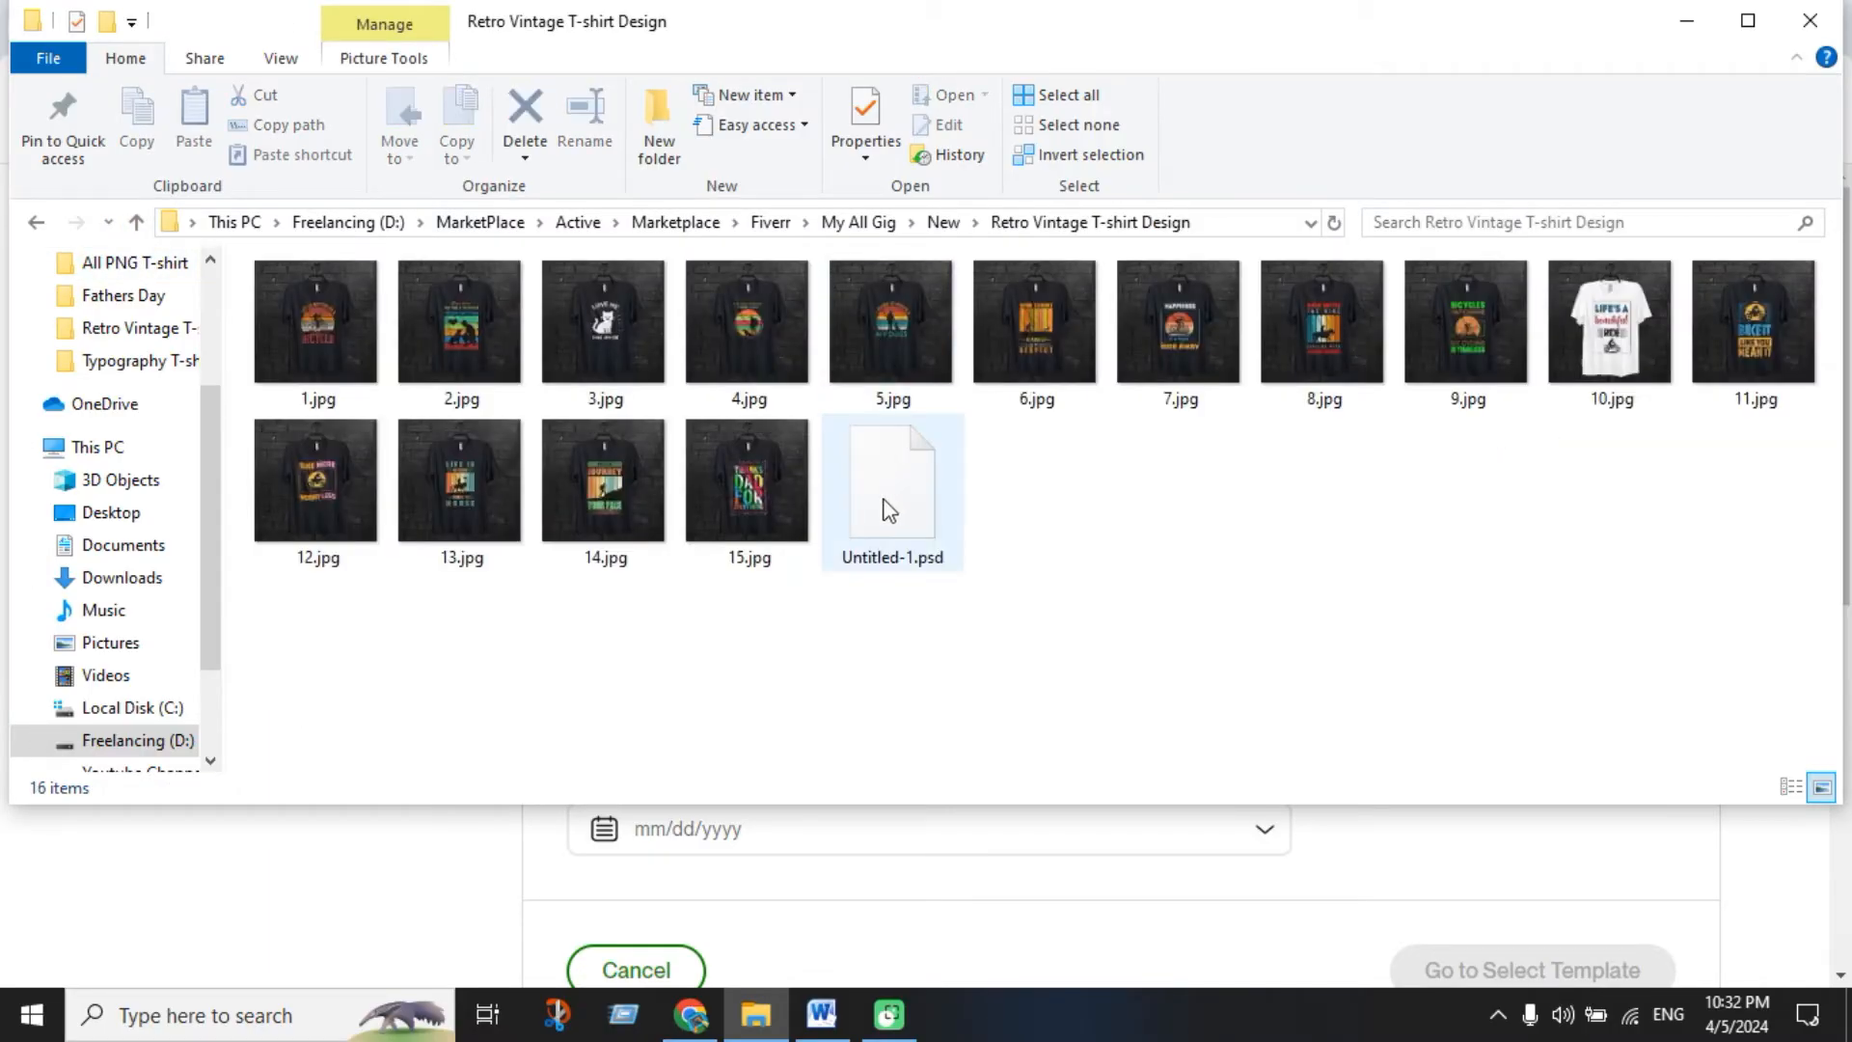
{"action": "left_click", "coordinate": [136, 222]}
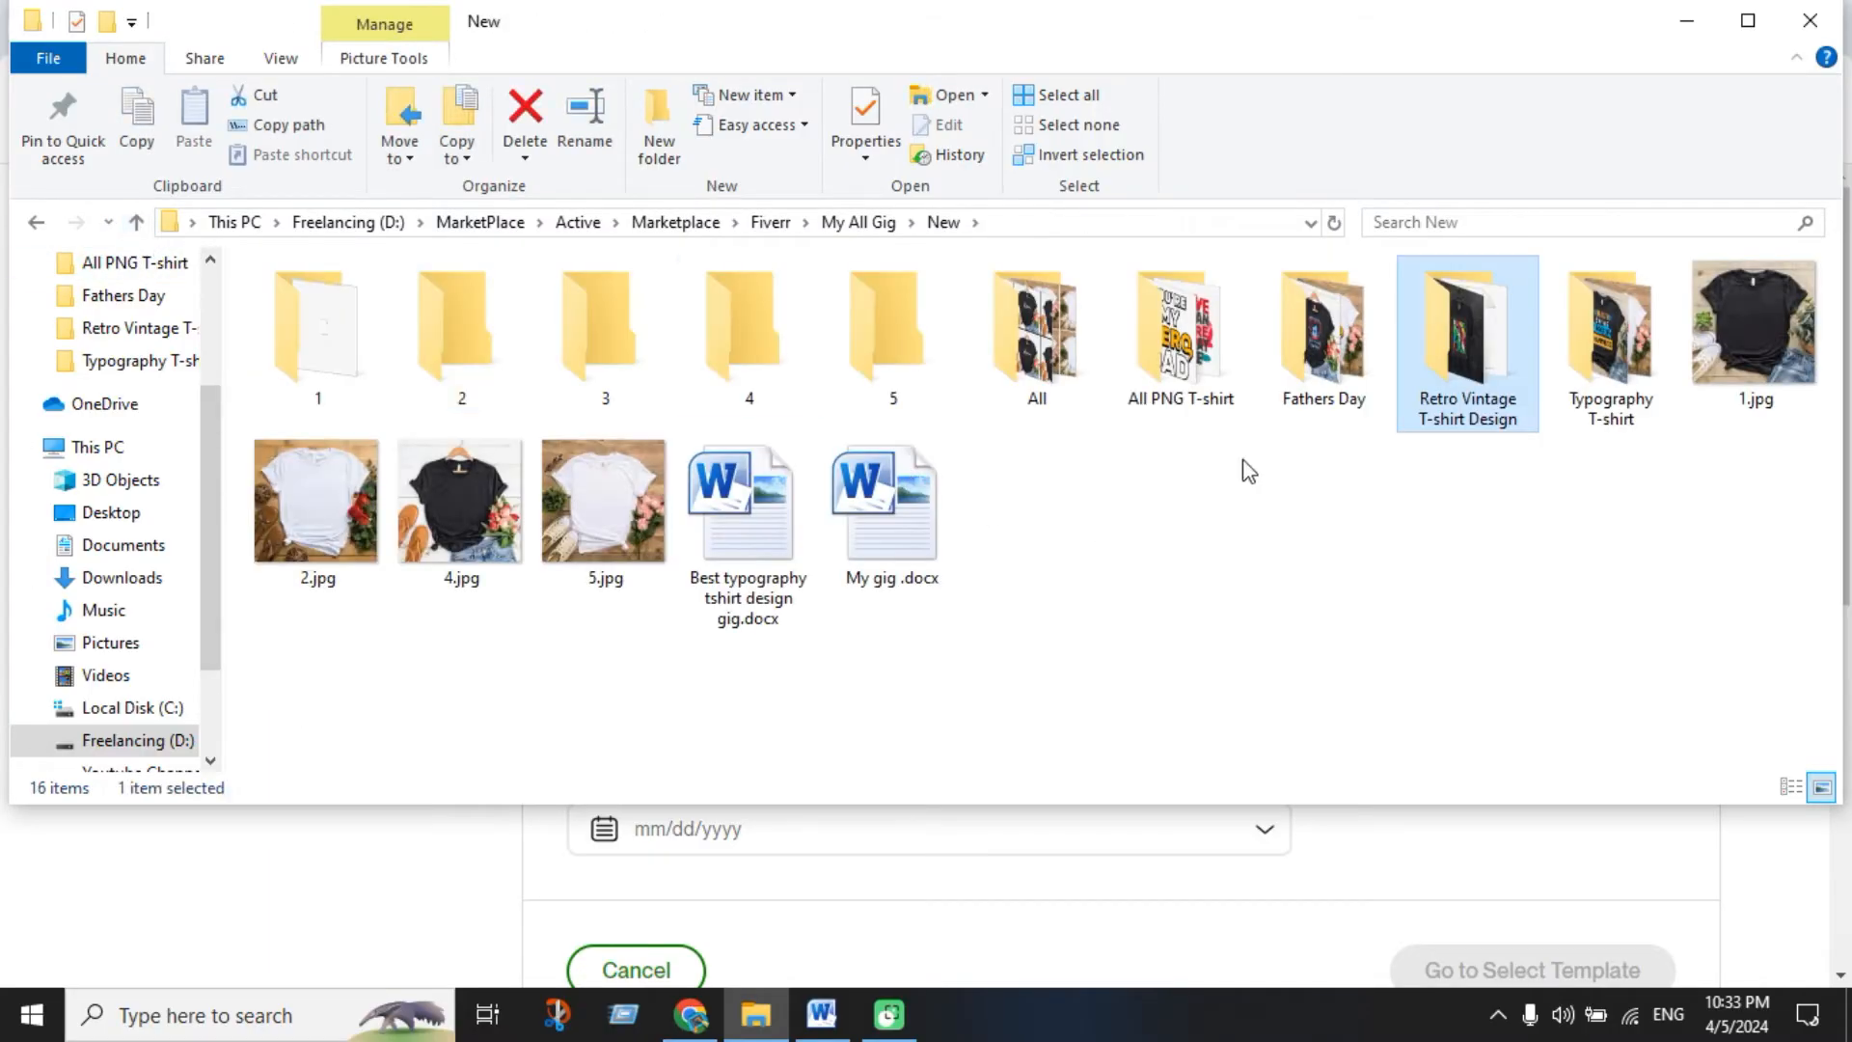
{"action": "double_click", "coordinate": [1317, 386]}
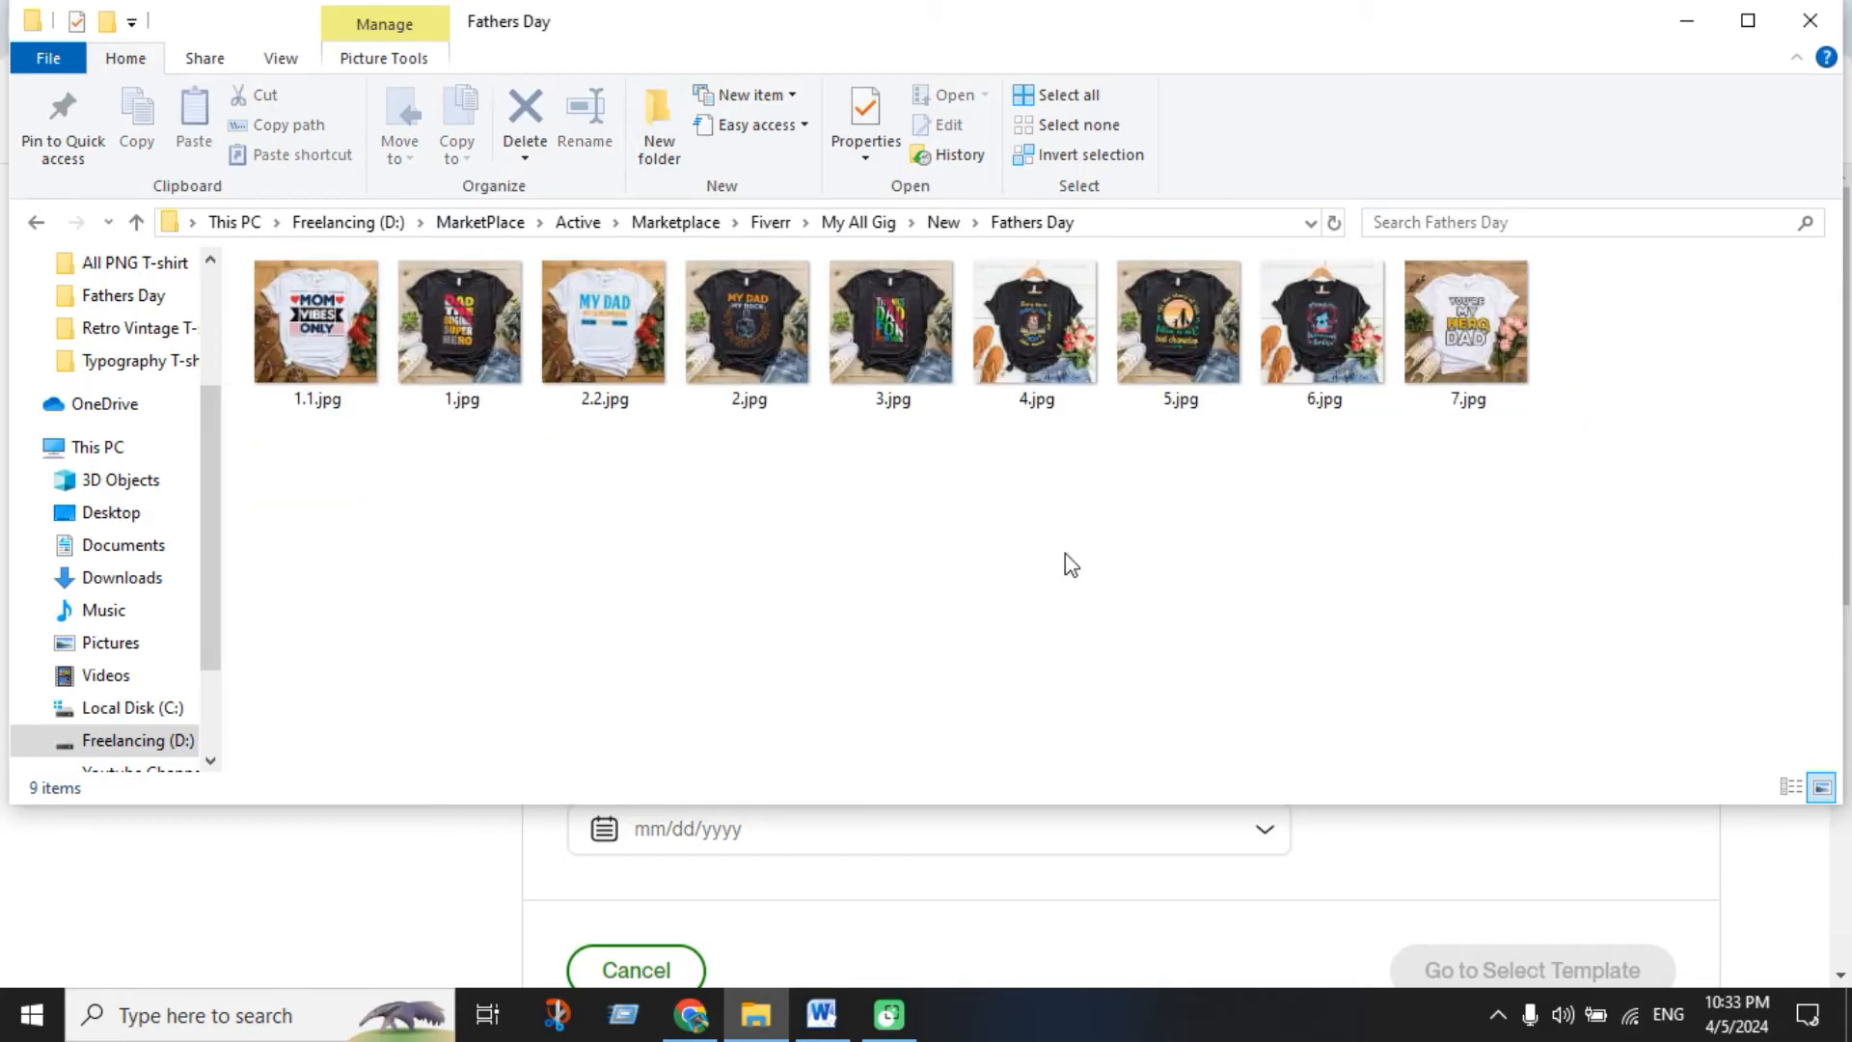
{"action": "left_click", "coordinate": [136, 222]}
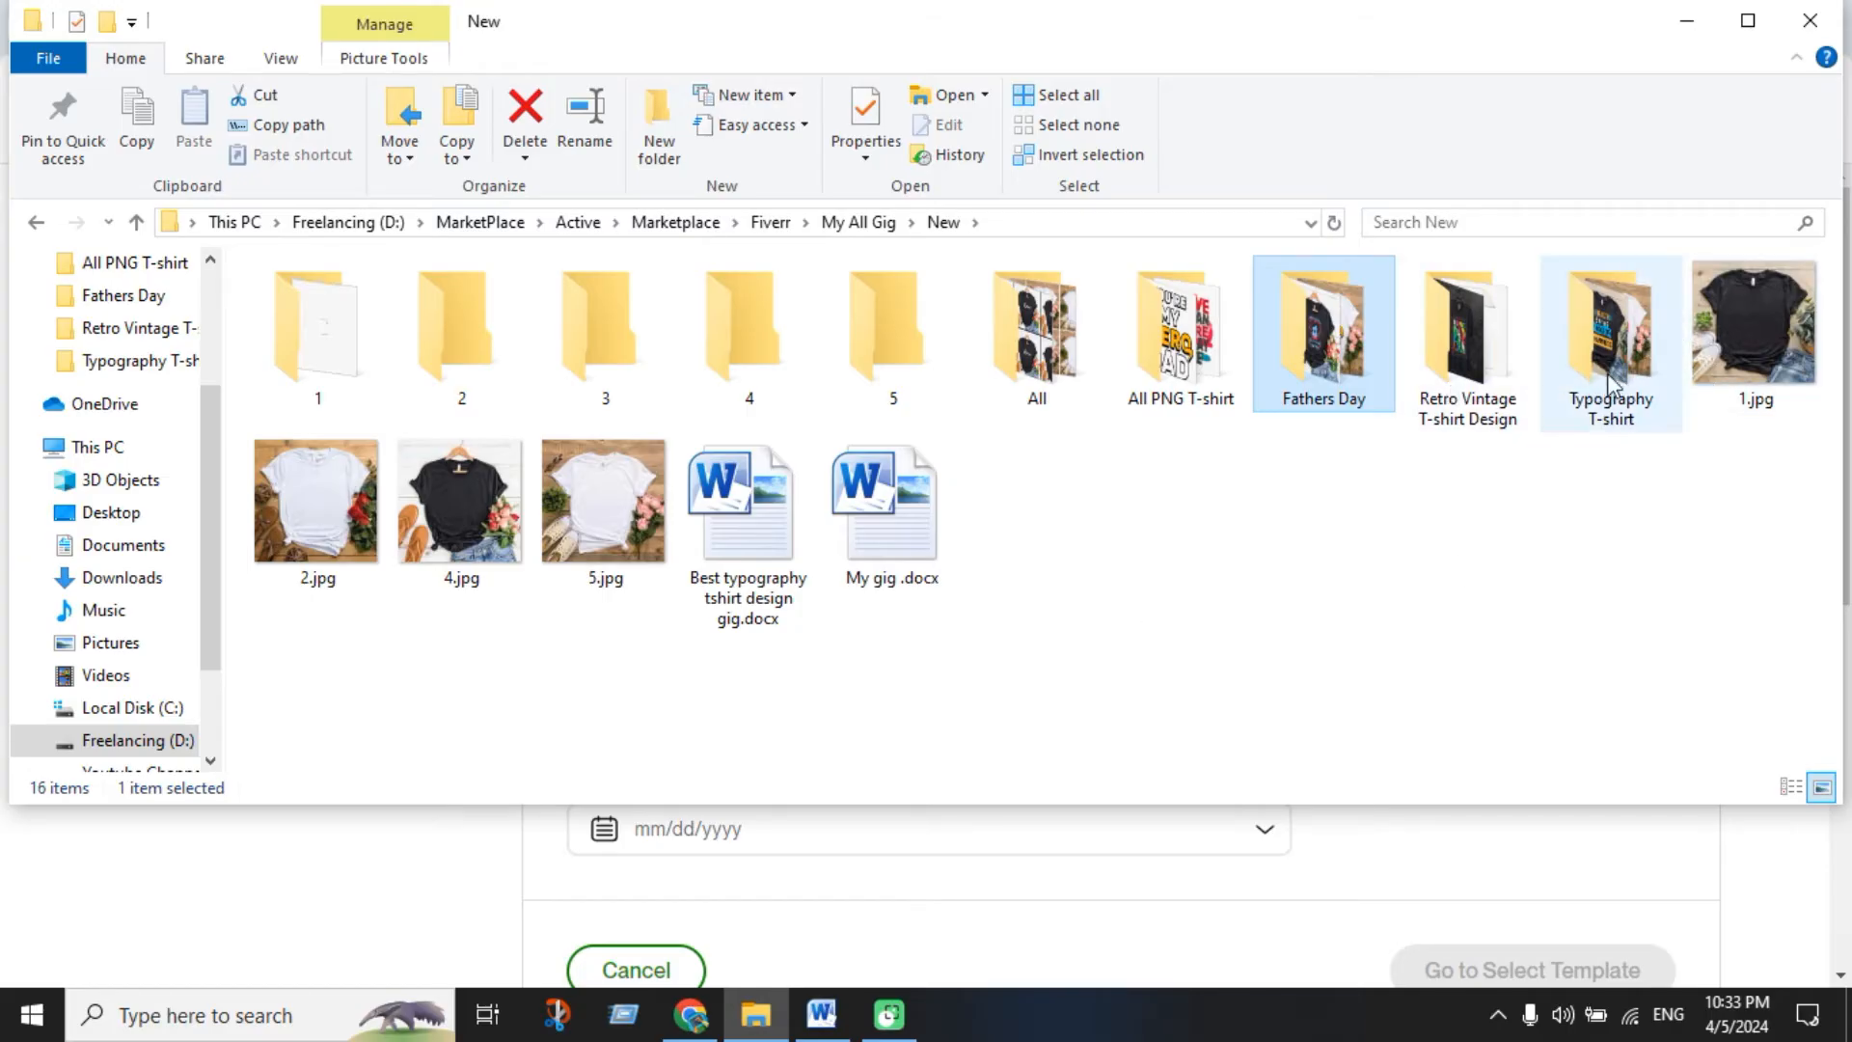
{"action": "double_click", "coordinate": [1613, 323]}
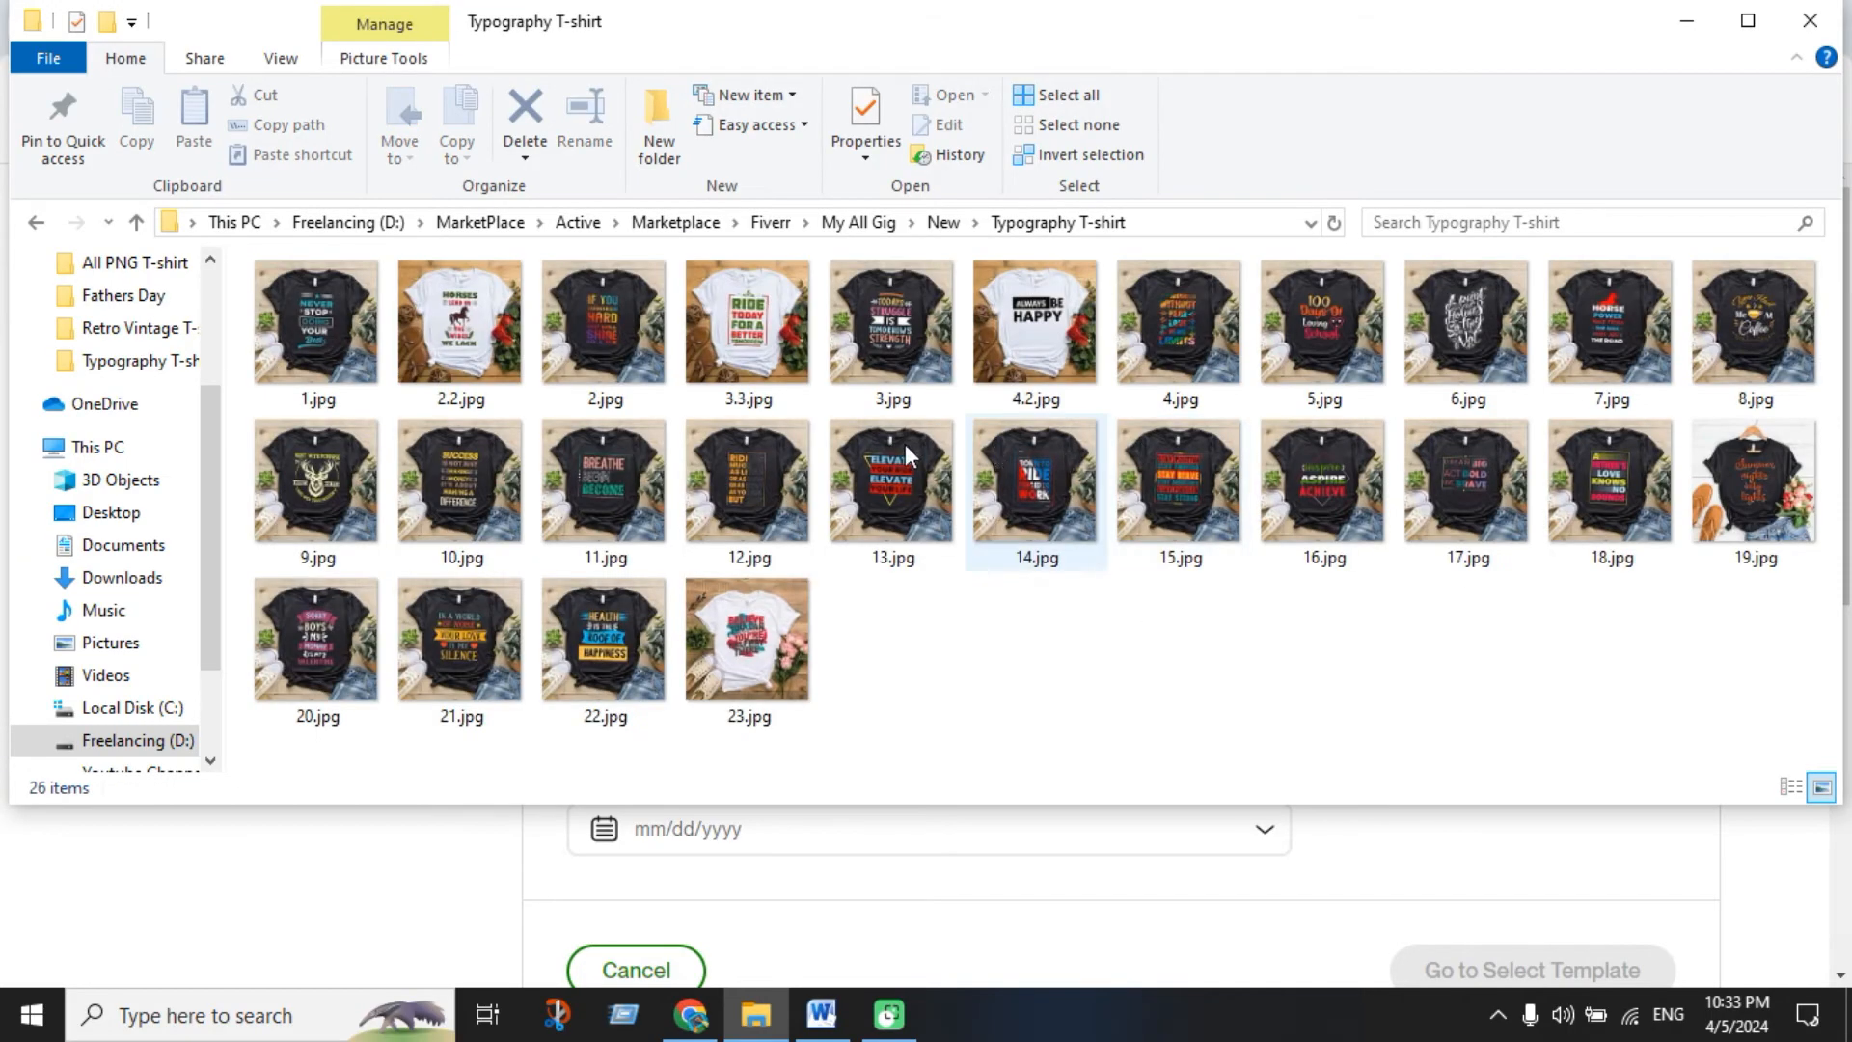
{"action": "left_click", "coordinate": [136, 222]}
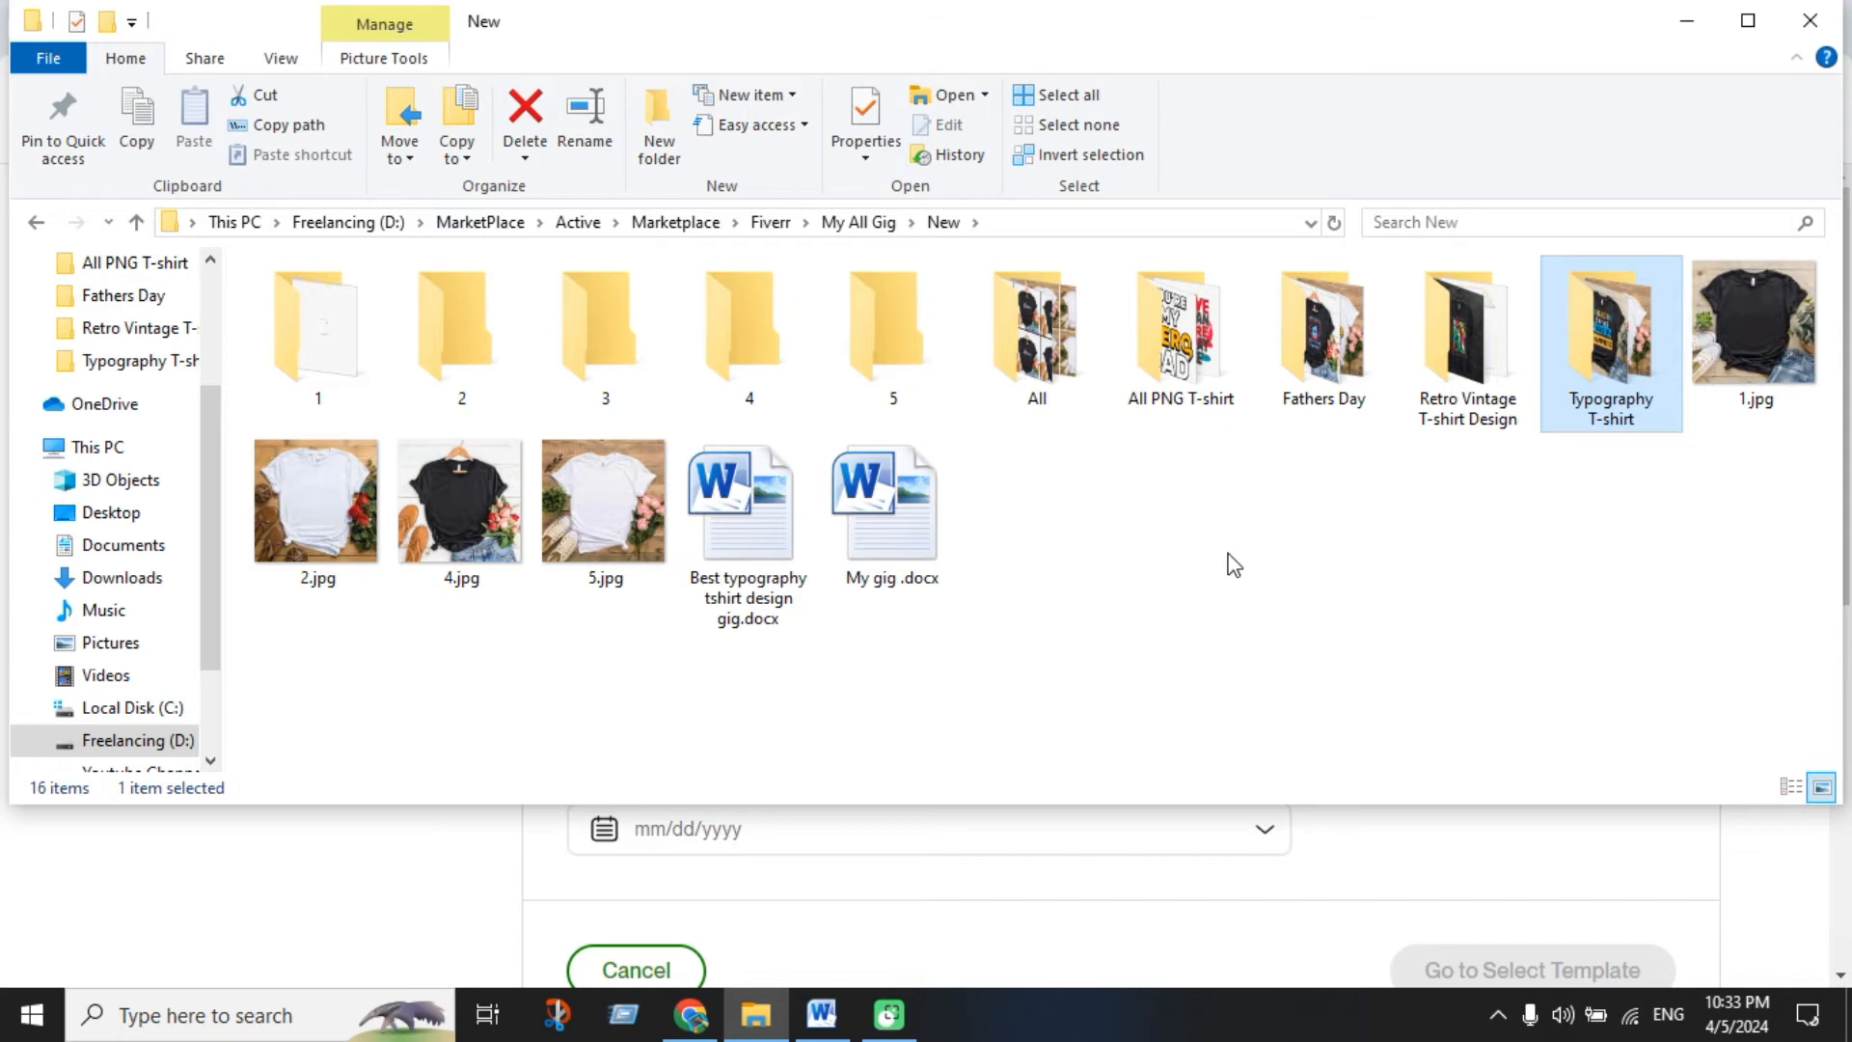
{"action": "left_click", "coordinate": [1685, 21]}
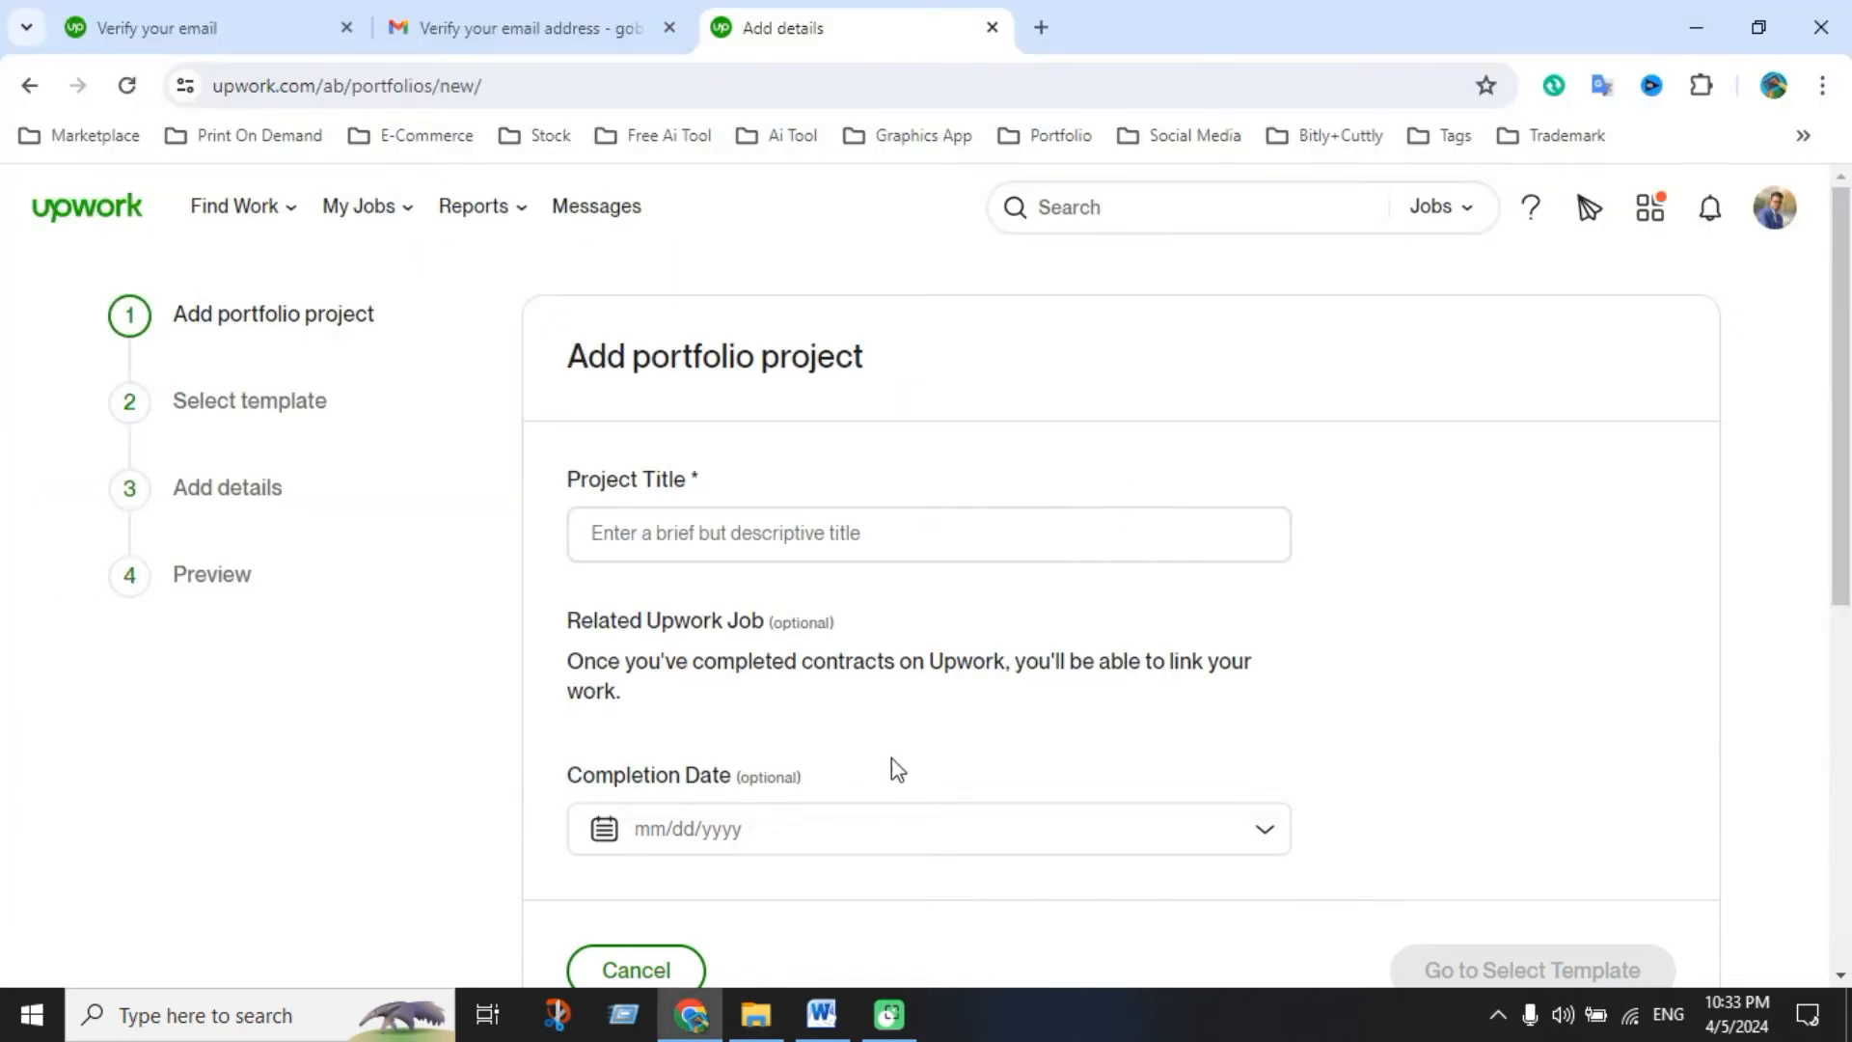
Enter 'Typography T-shirt Design' as the project title and continue to template selection
{"action": "left_click", "coordinate": [679, 537]}
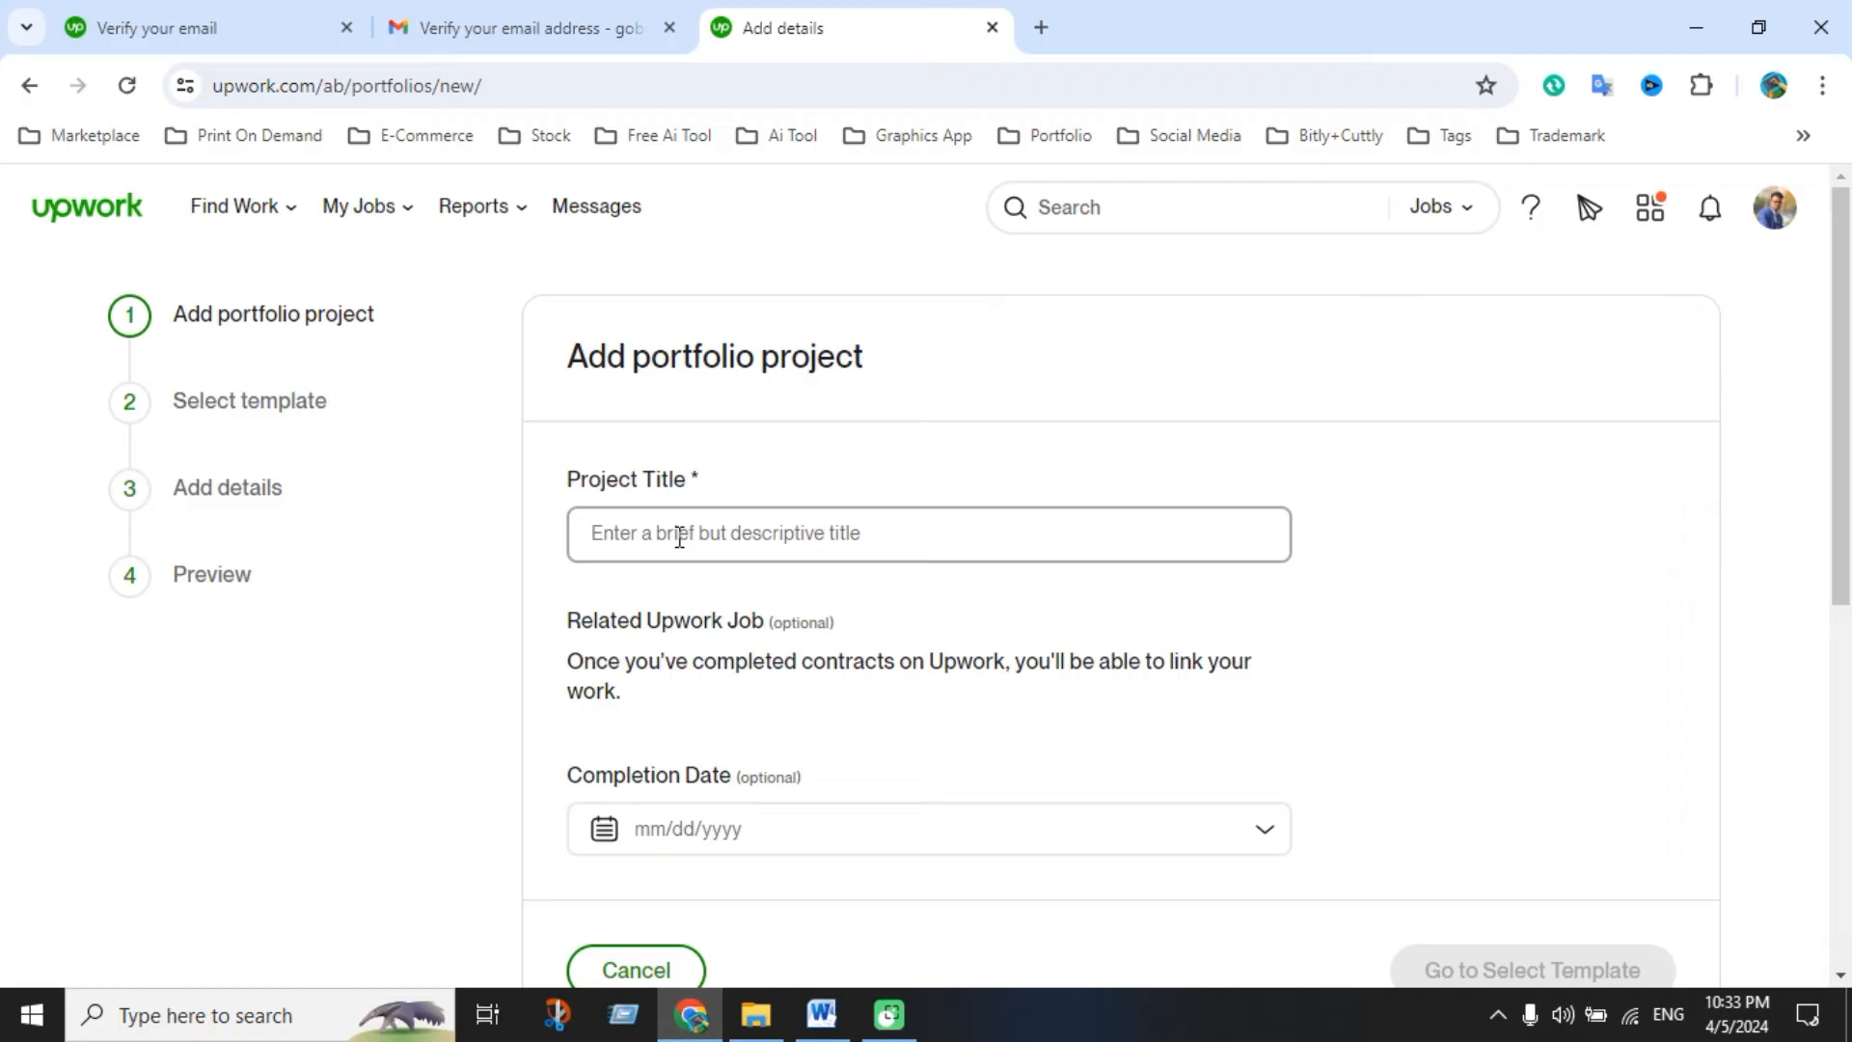
{"action": "type", "text": "Typography T-shirt Design"}
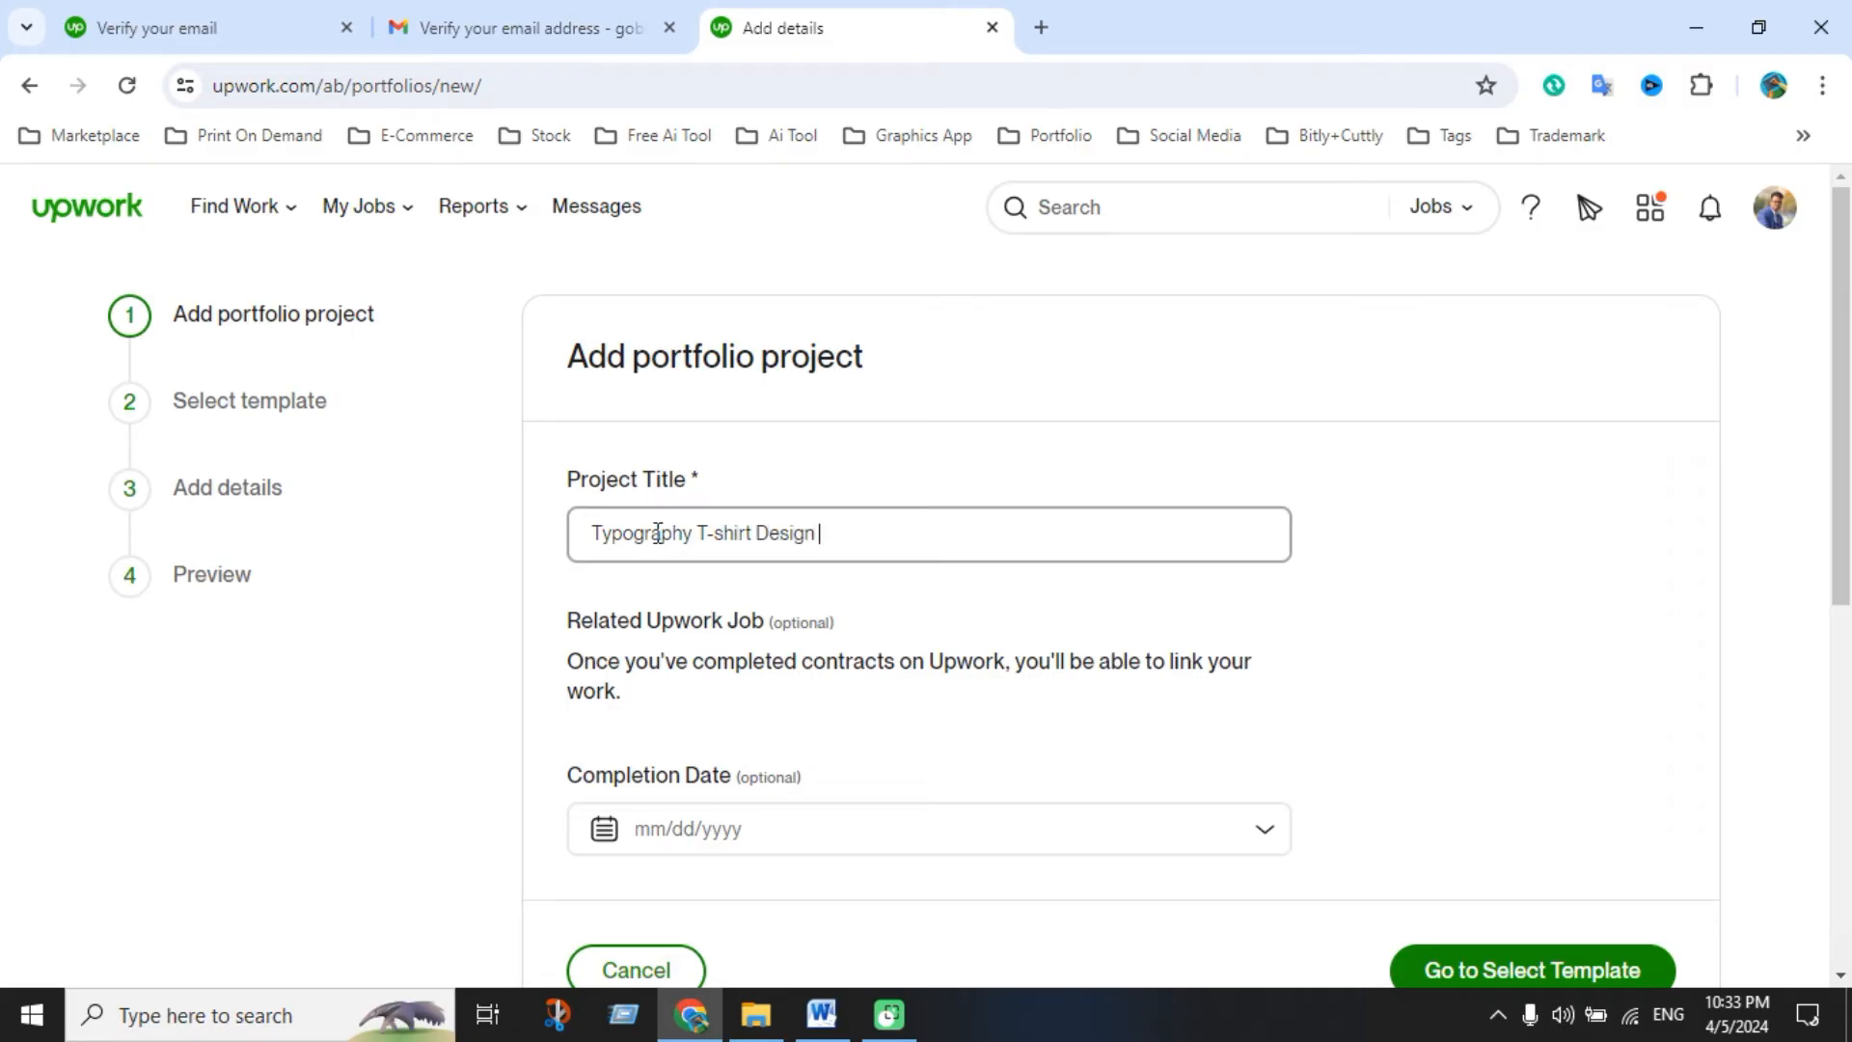
{"action": "scroll", "coordinate": [686, 570], "scroll_direction": "down", "scroll_amount": 3}
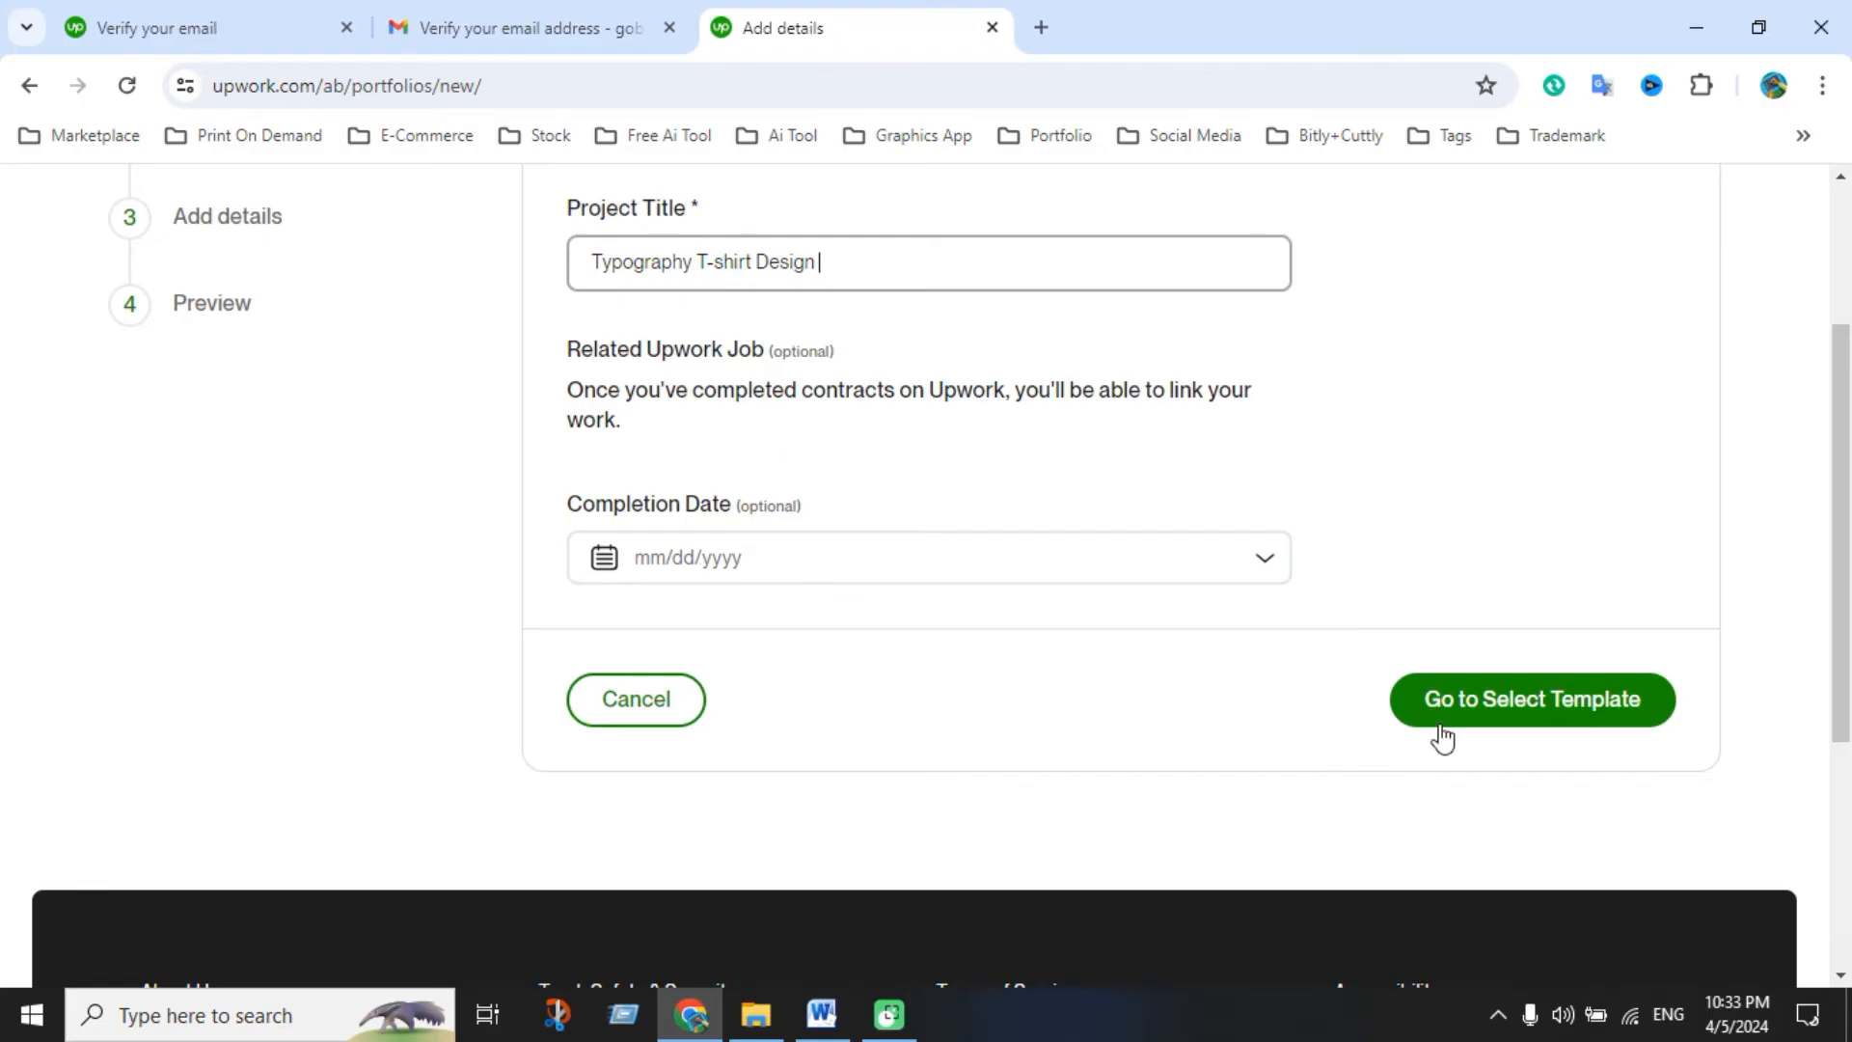
{"action": "left_click", "coordinate": [1516, 715]}
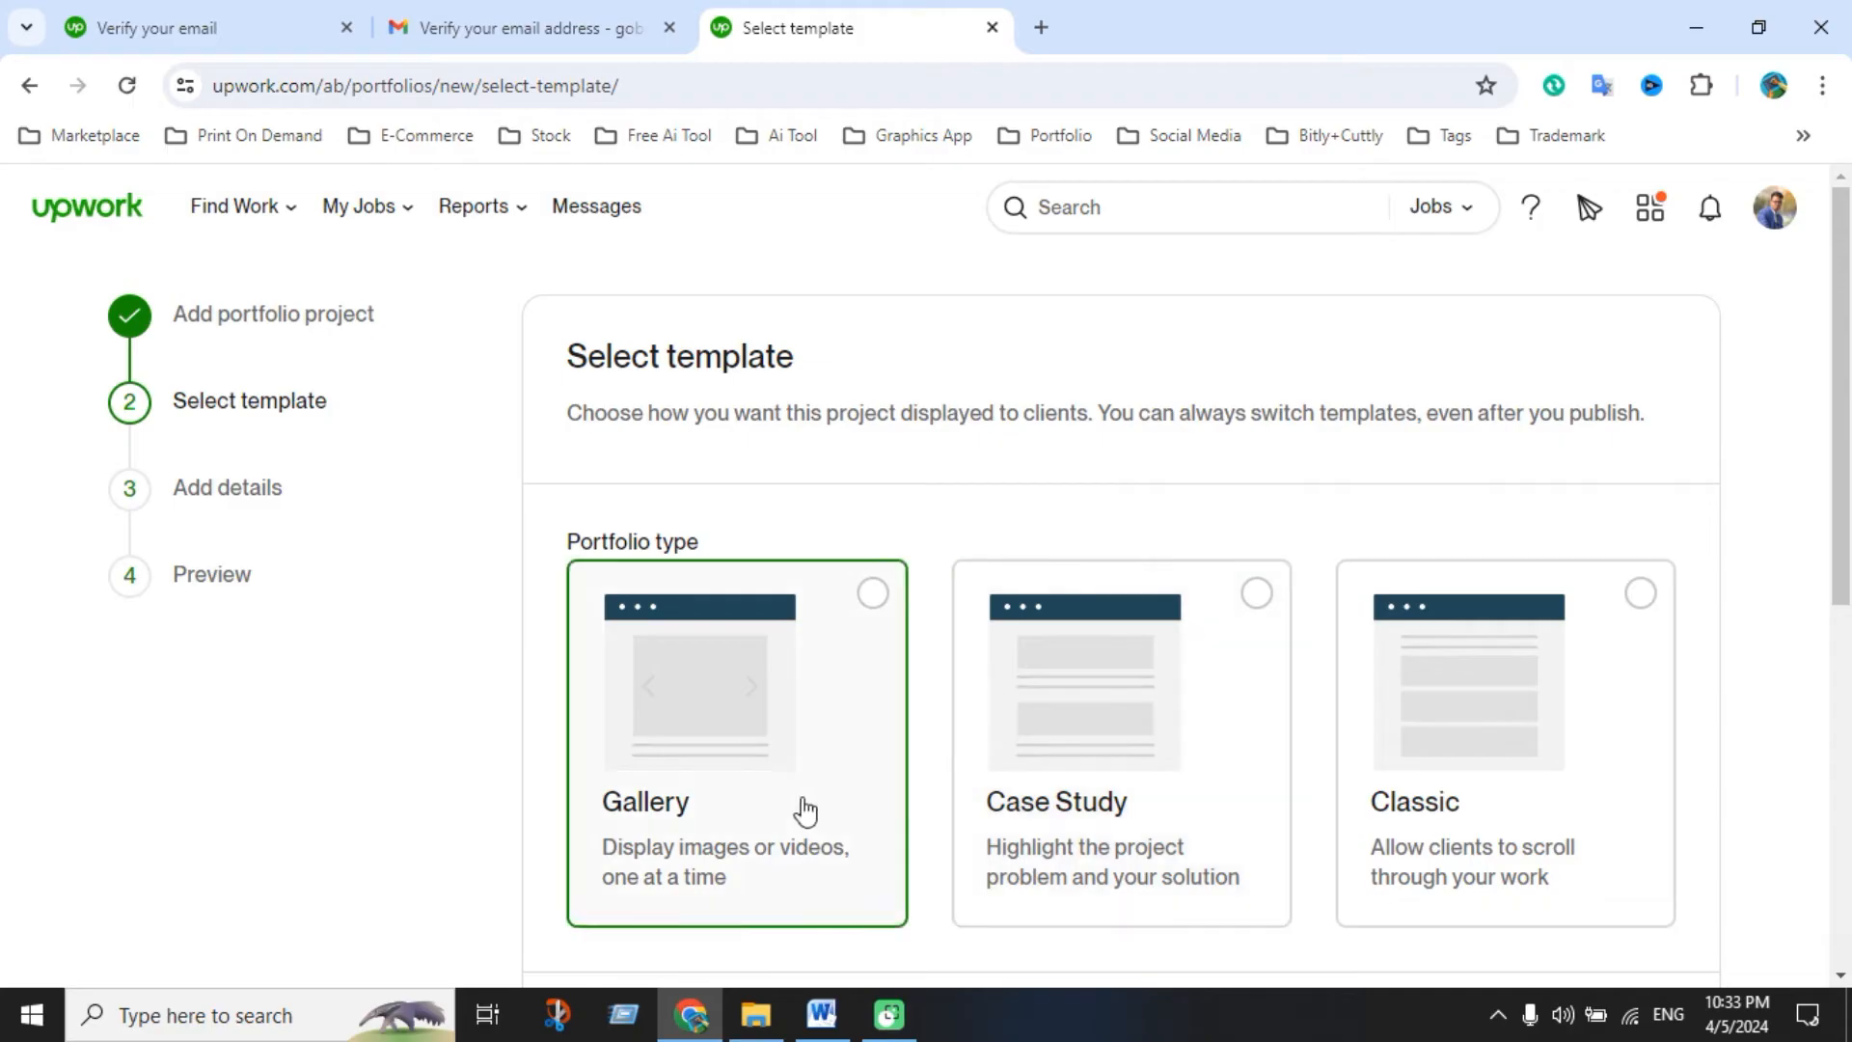
Choose the Gallery template and continue to the Add details page
{"action": "scroll", "coordinate": [809, 772], "scroll_direction": "down", "scroll_amount": 1}
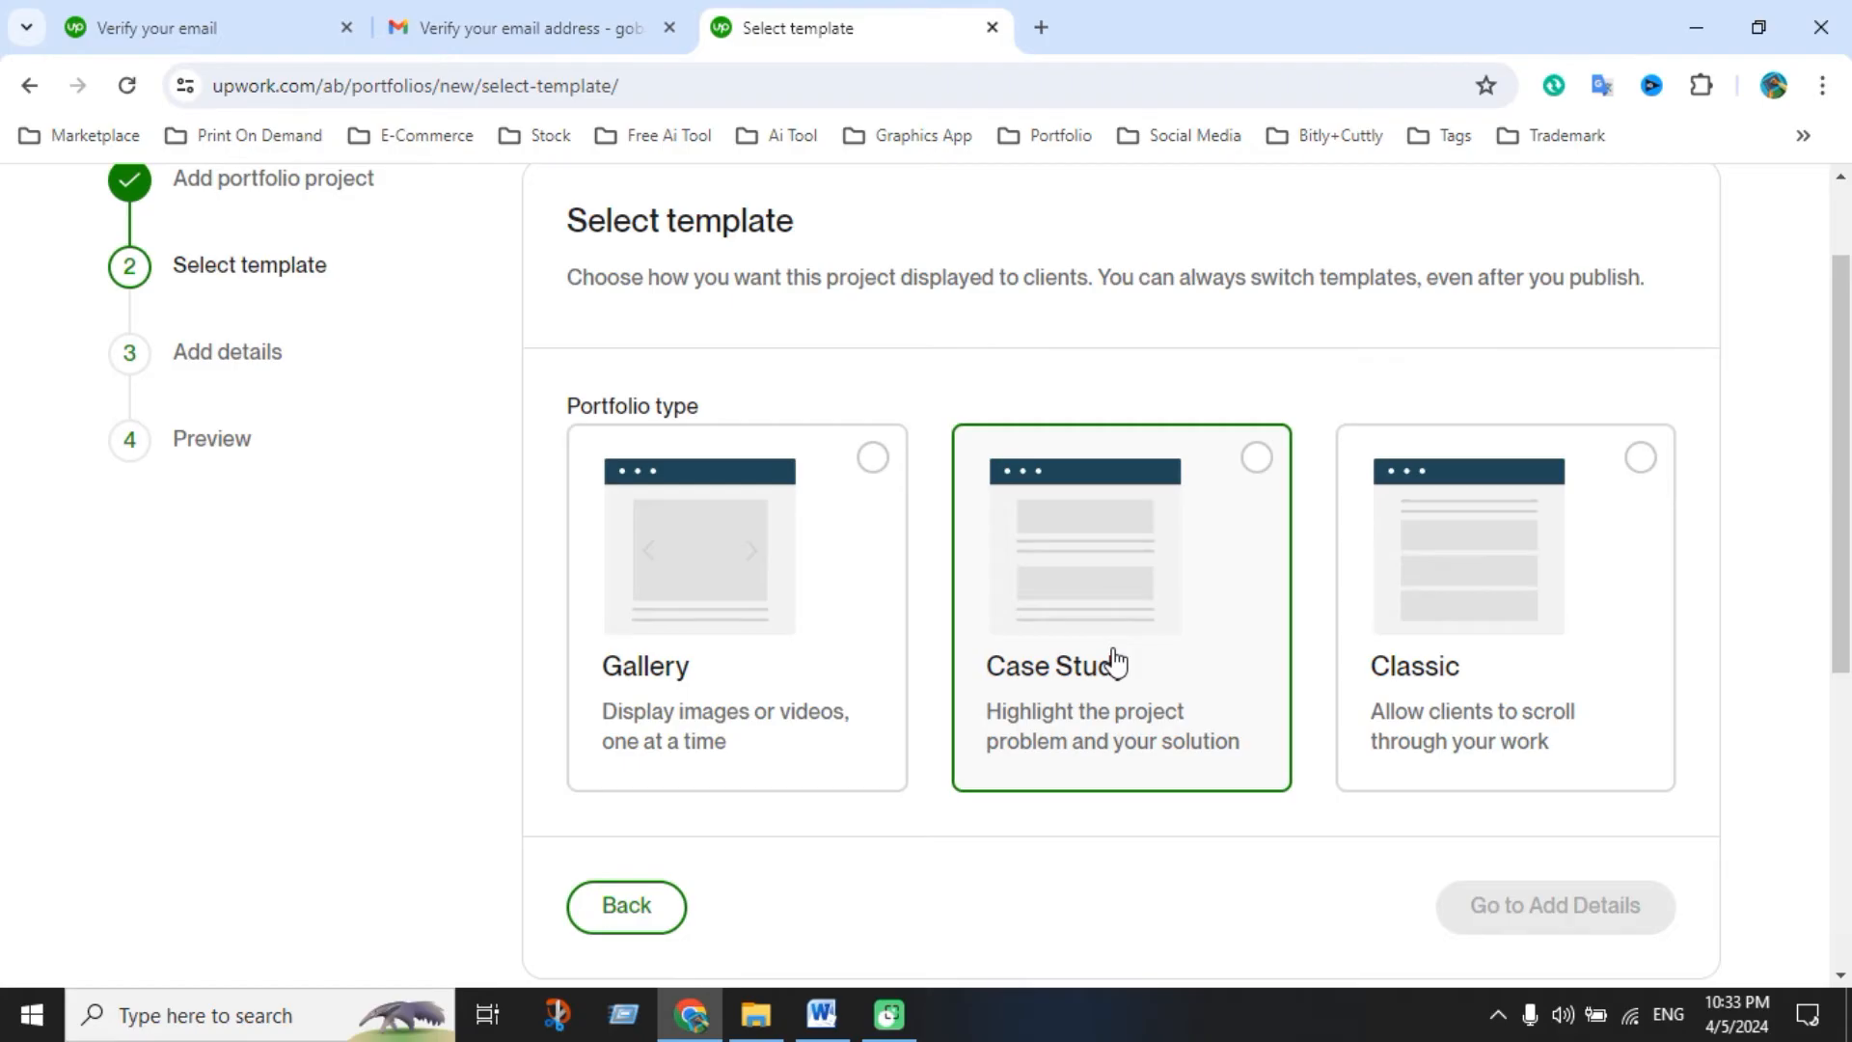
{"action": "left_click", "coordinate": [871, 459]}
{"action": "scroll", "coordinate": [963, 673], "scroll_direction": "down", "scroll_amount": 4}
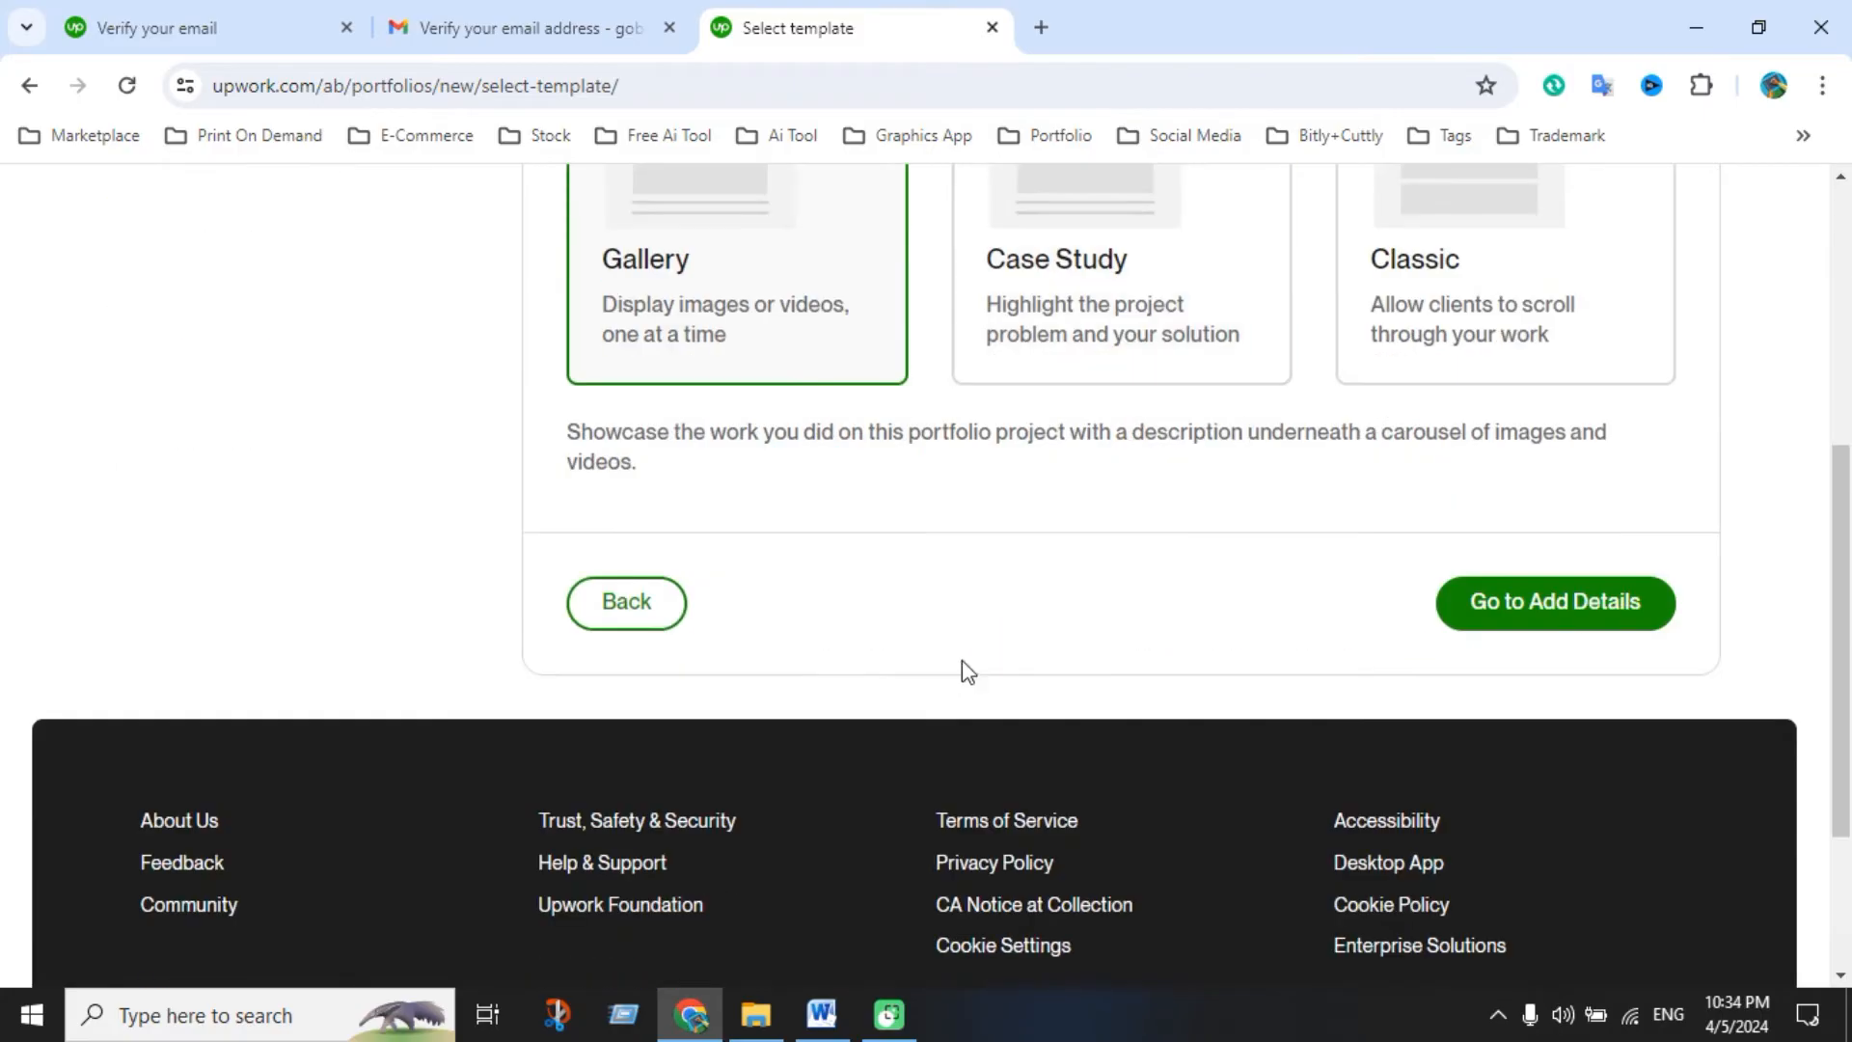
{"action": "left_click", "coordinate": [1534, 616]}
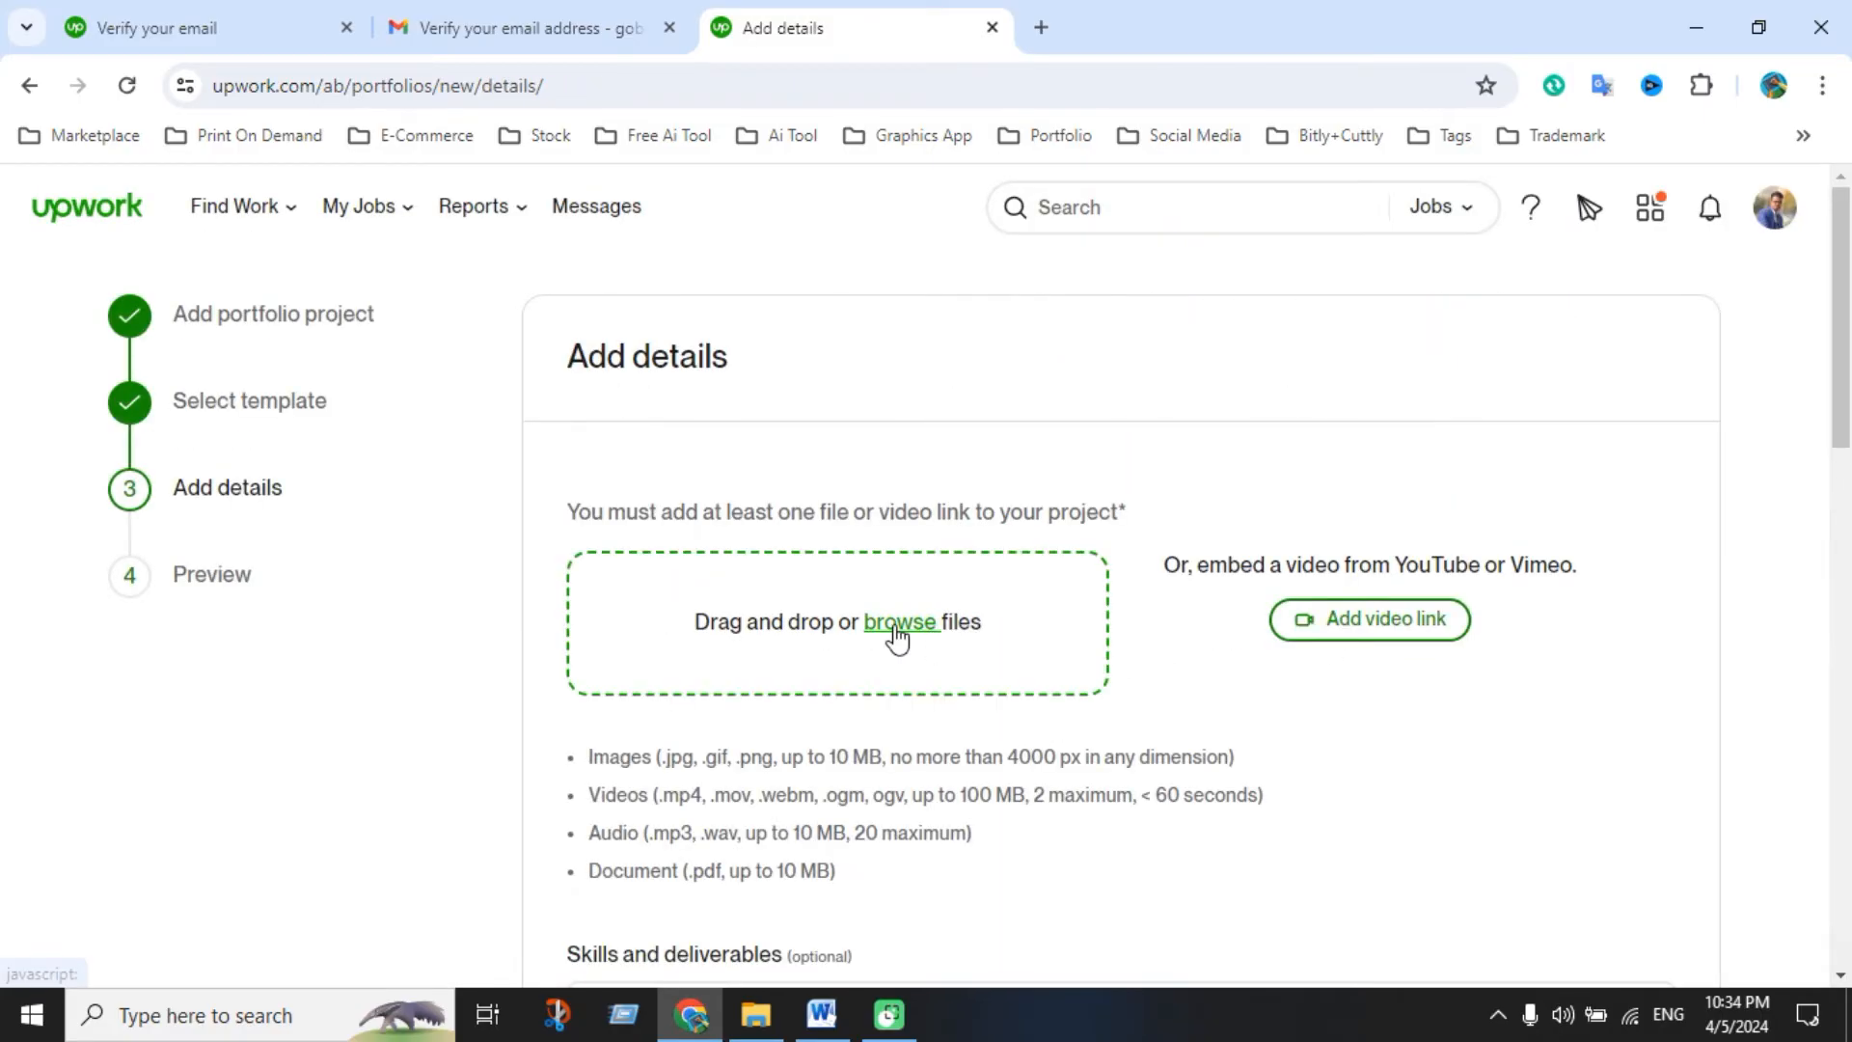
Browse the file picker through Marketplace, Fiverr, My All Gig and New to the Typography T-shirt folder
{"action": "left_click", "coordinate": [896, 627]}
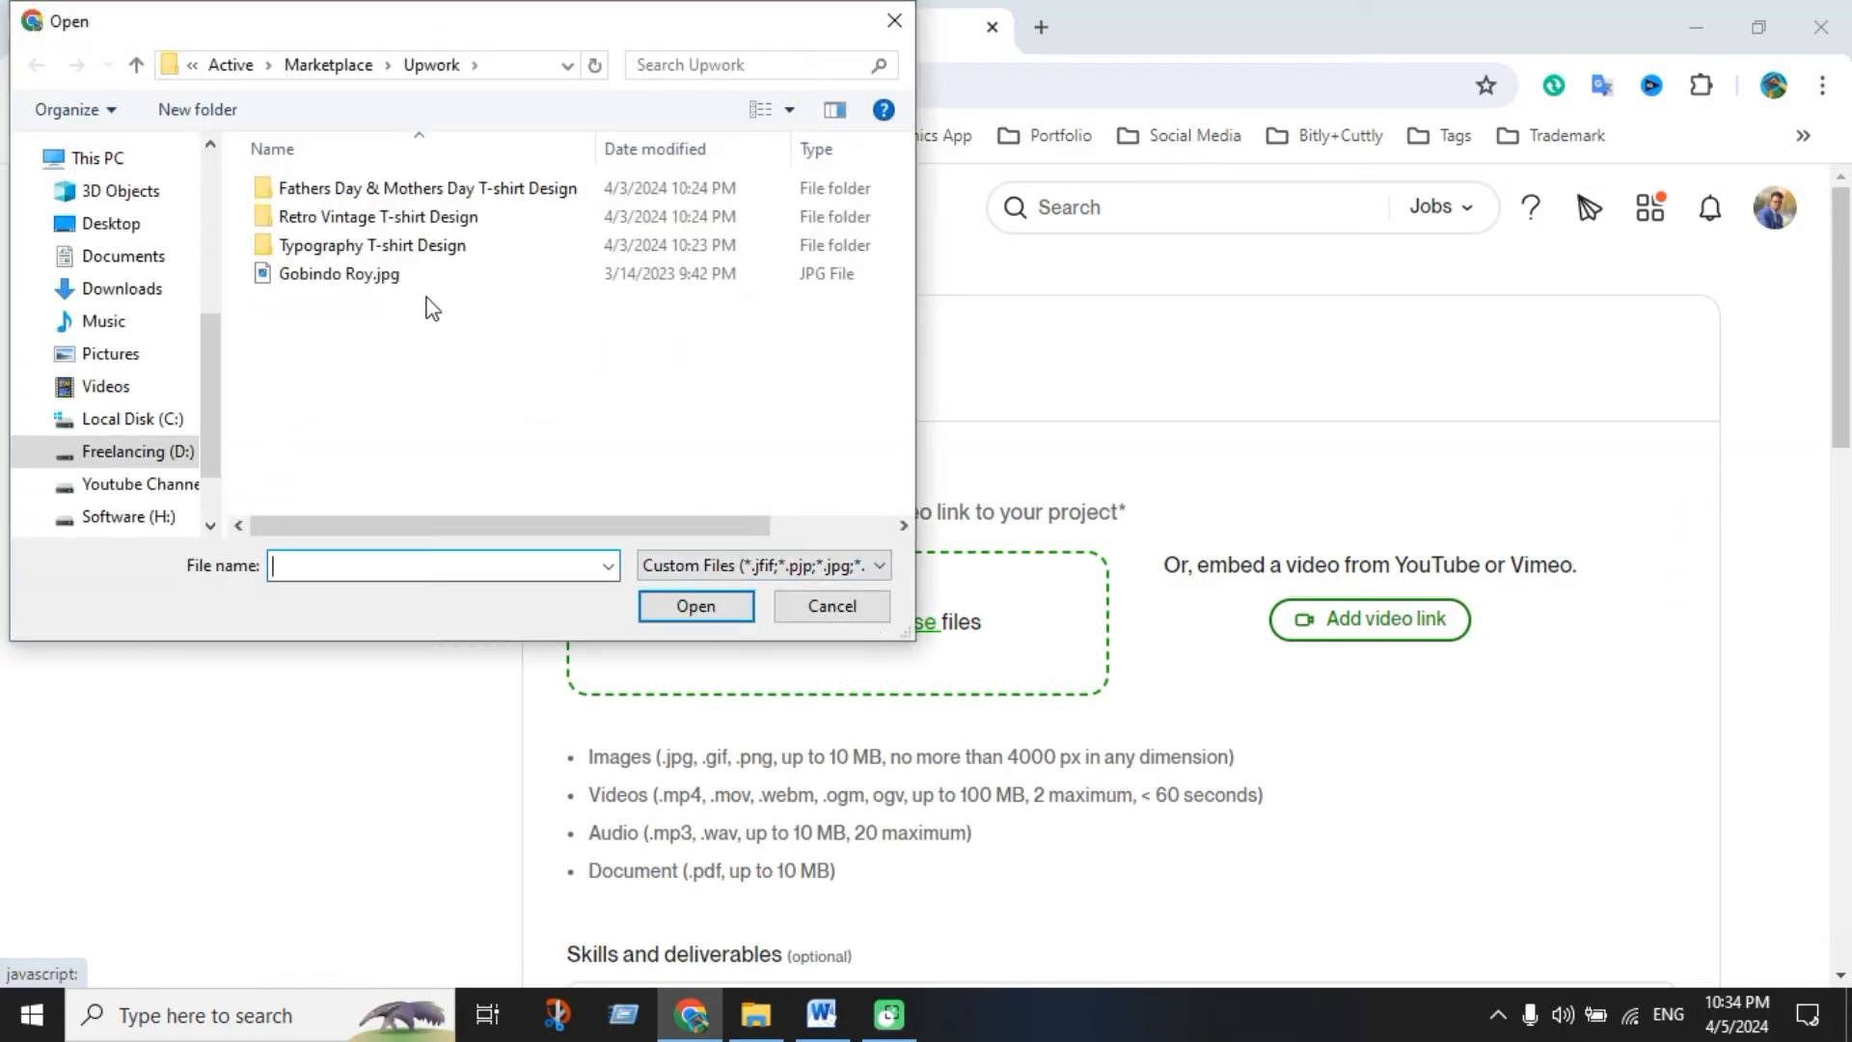
{"action": "left_click", "coordinate": [136, 64]}
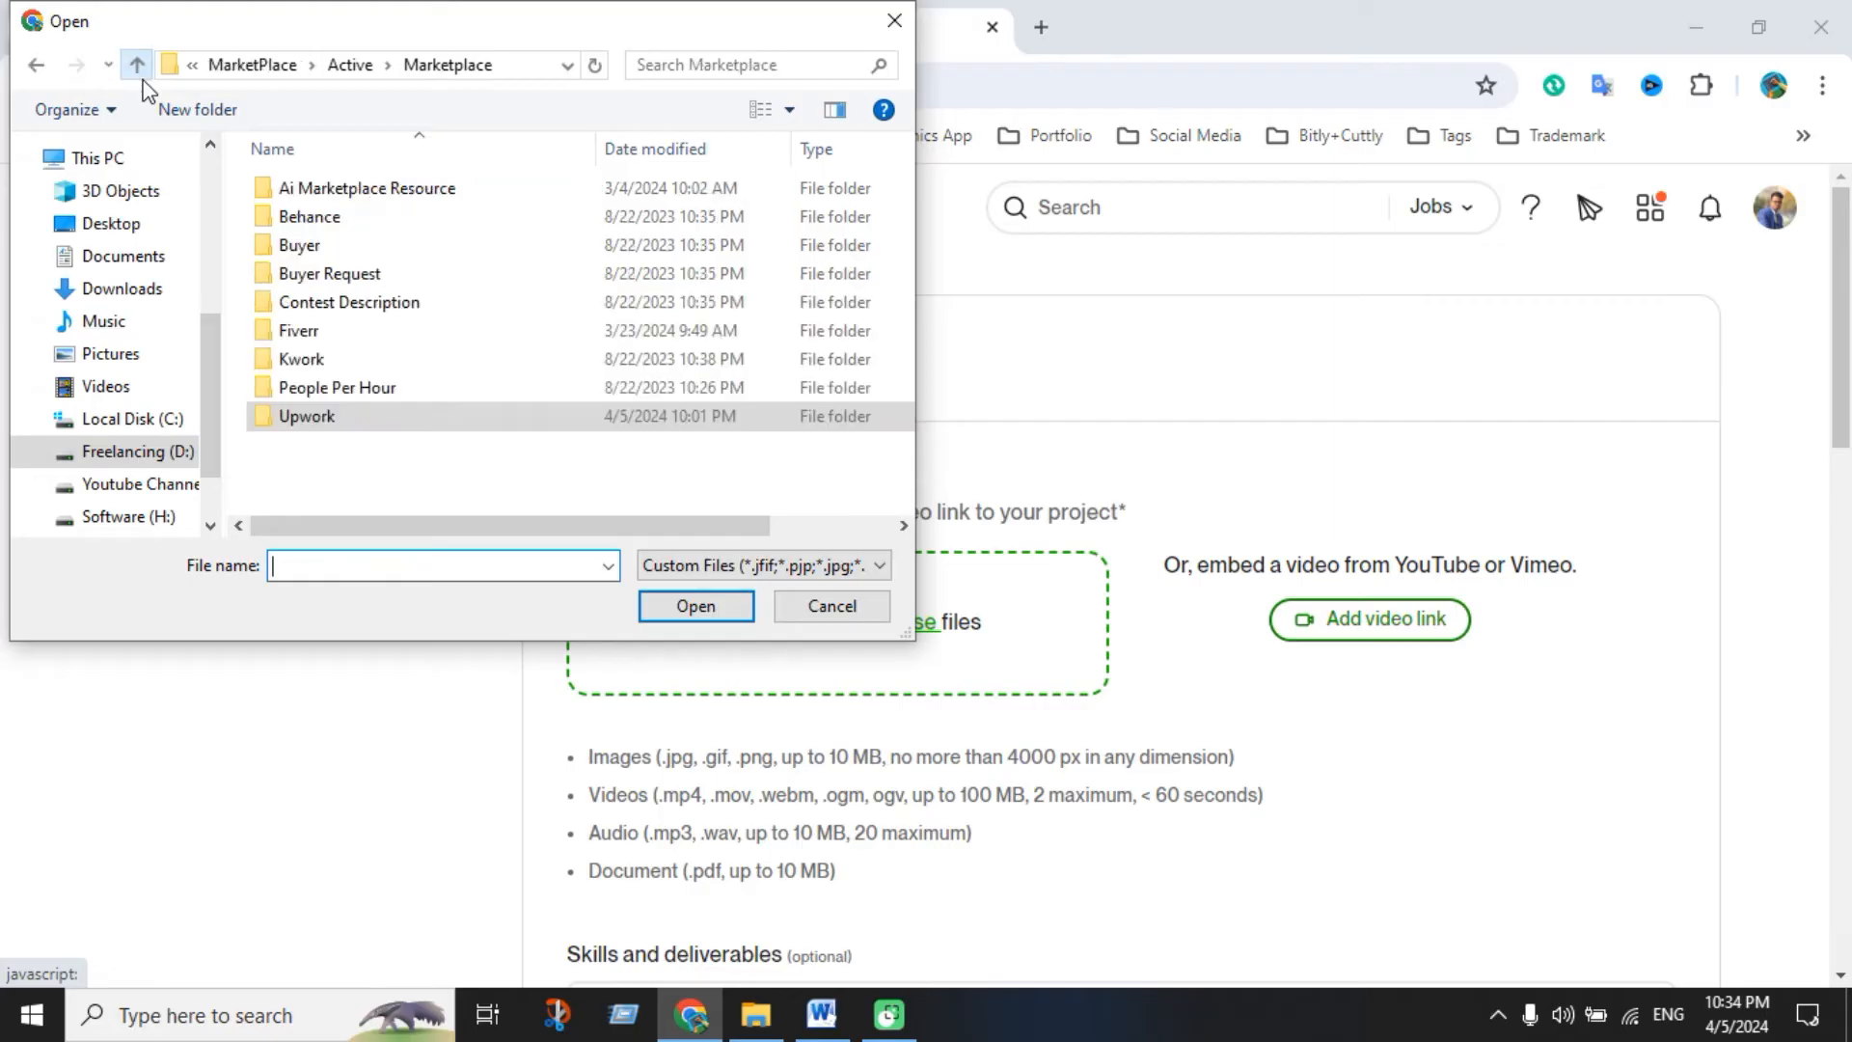
{"action": "left_click", "coordinate": [136, 65]}
{"action": "double_click", "coordinate": [332, 189]}
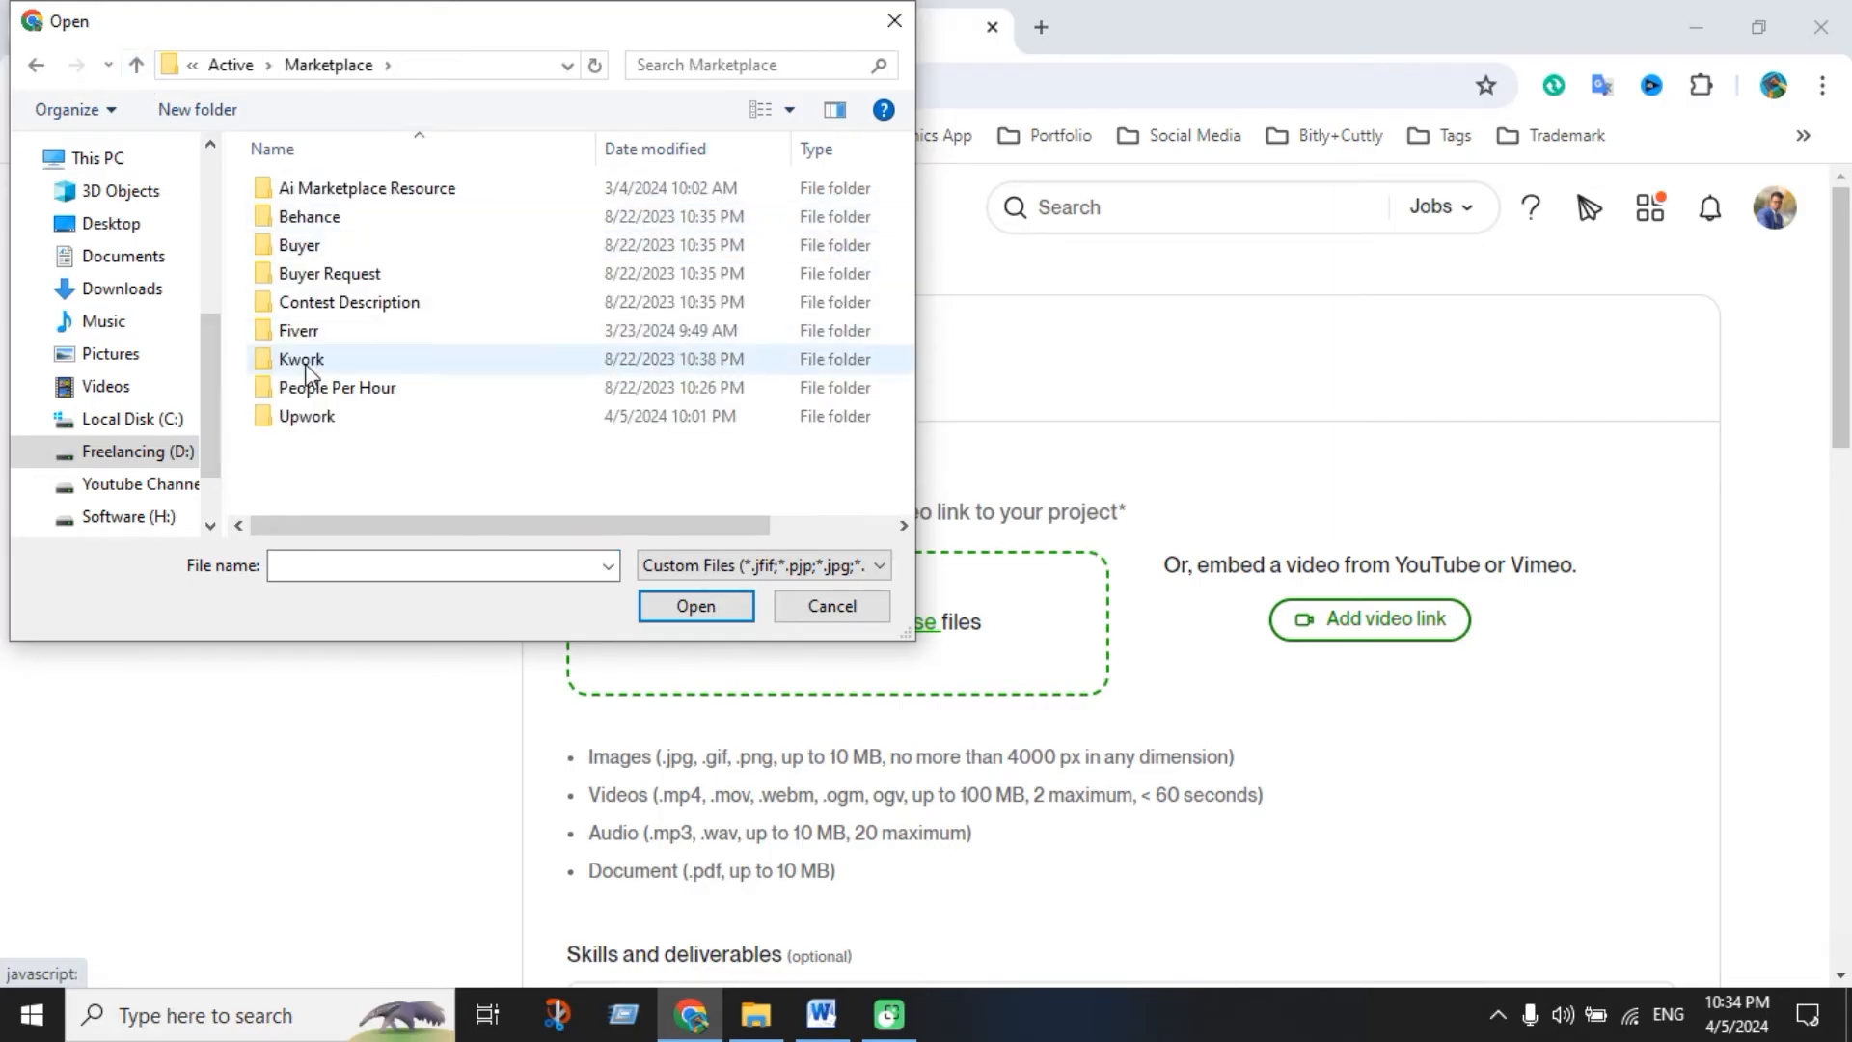
{"action": "double_click", "coordinate": [314, 336]}
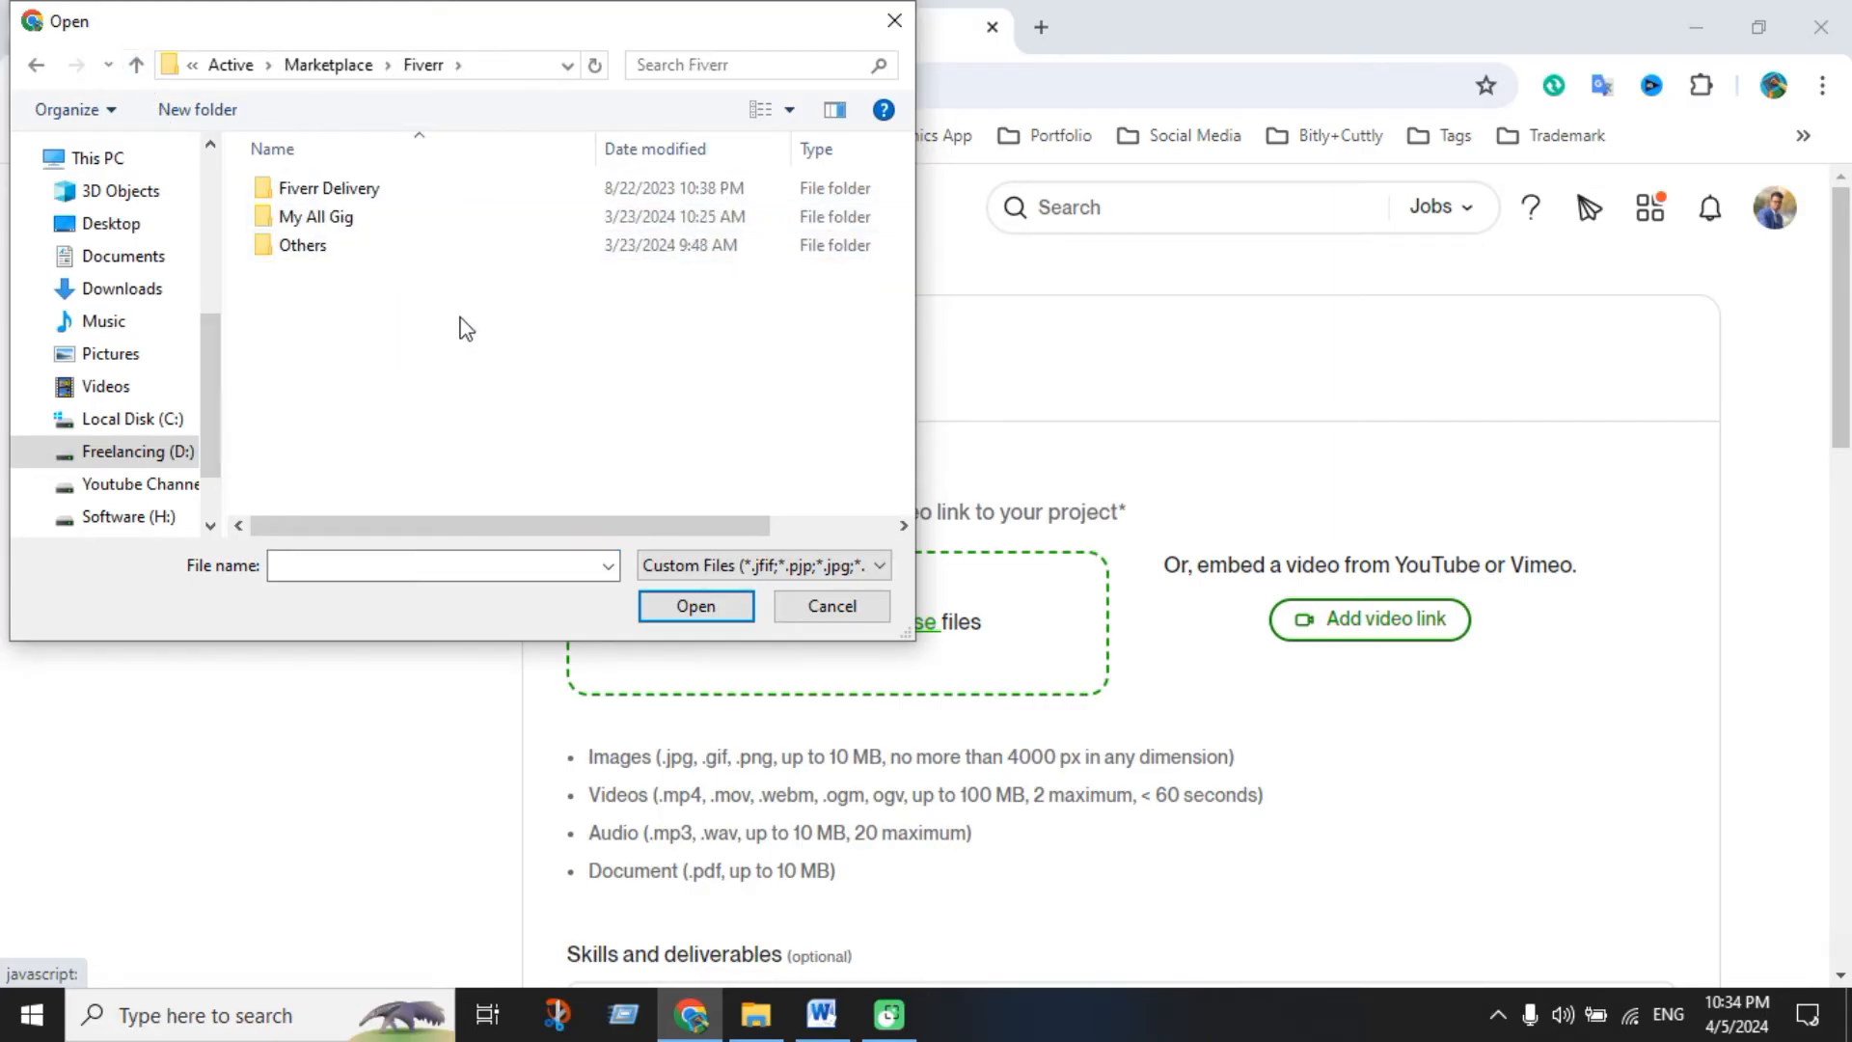
{"action": "double_click", "coordinate": [342, 220]}
{"action": "double_click", "coordinate": [354, 193]}
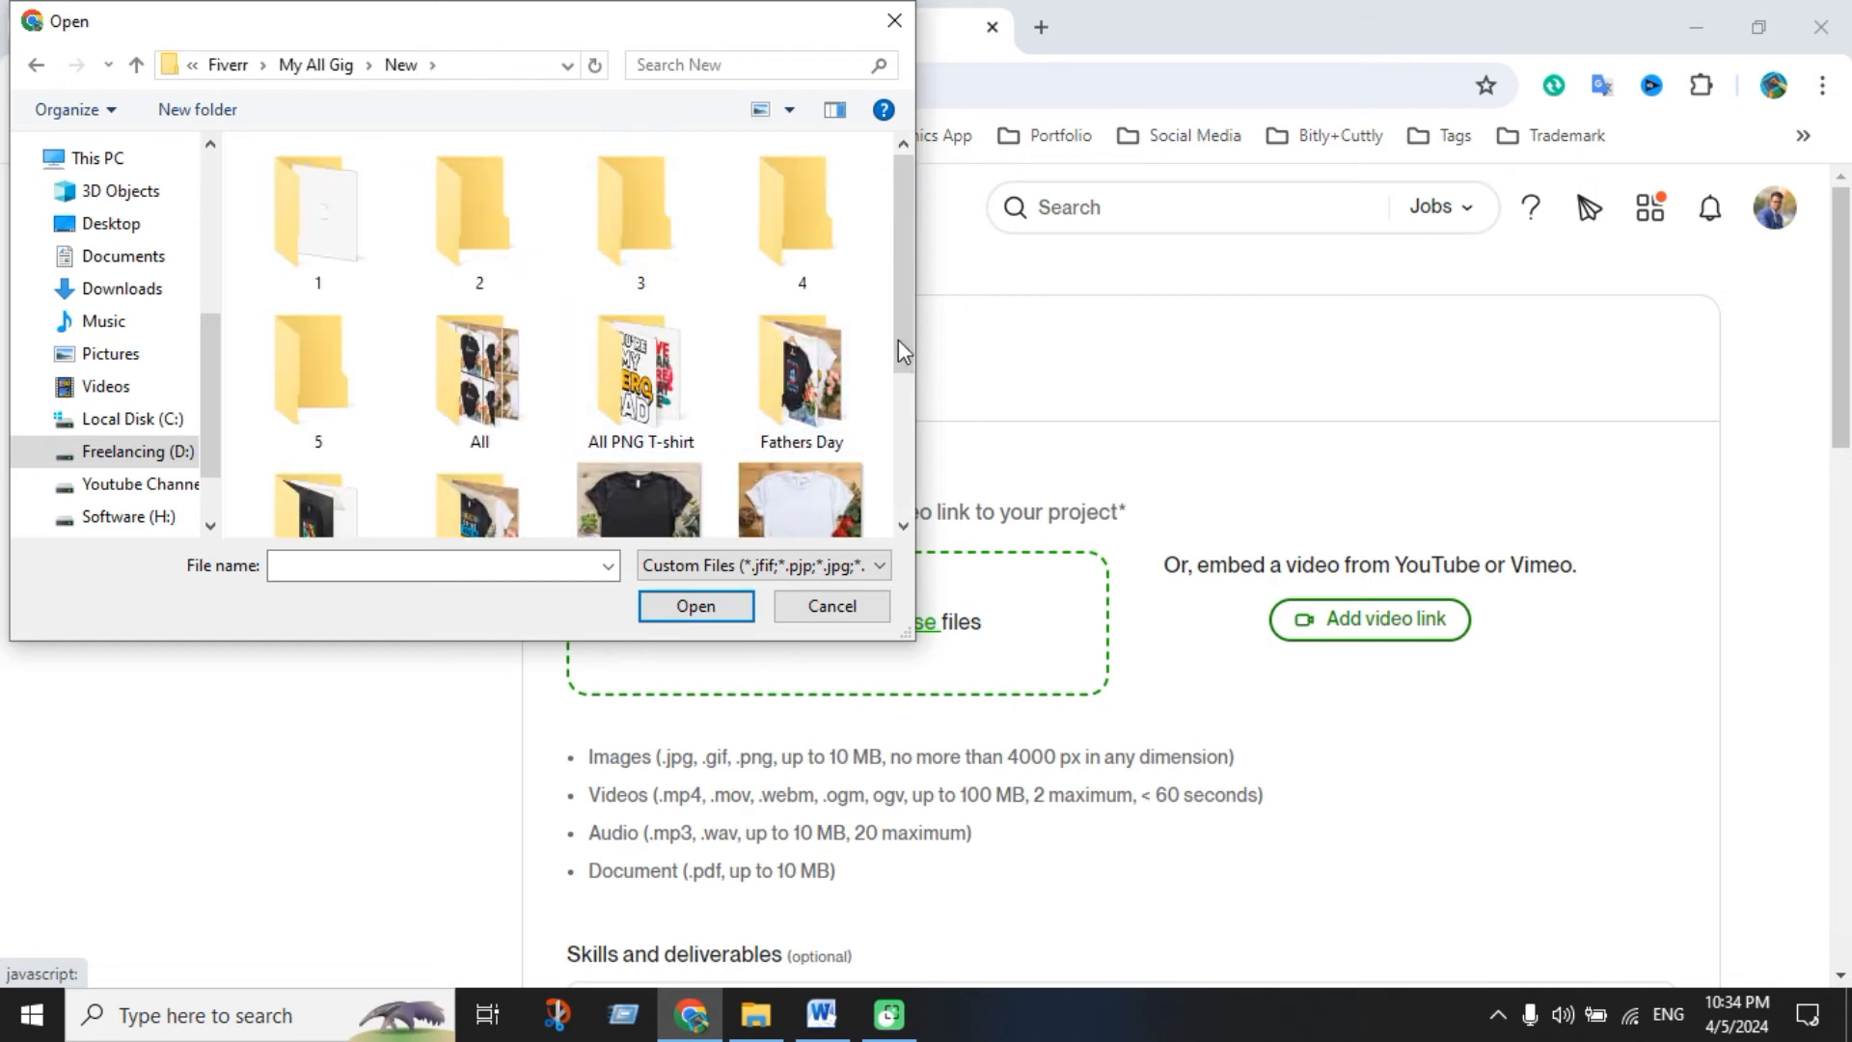
{"action": "left_click_drag", "start_coordinate": [905, 342], "coordinate": [894, 455]}
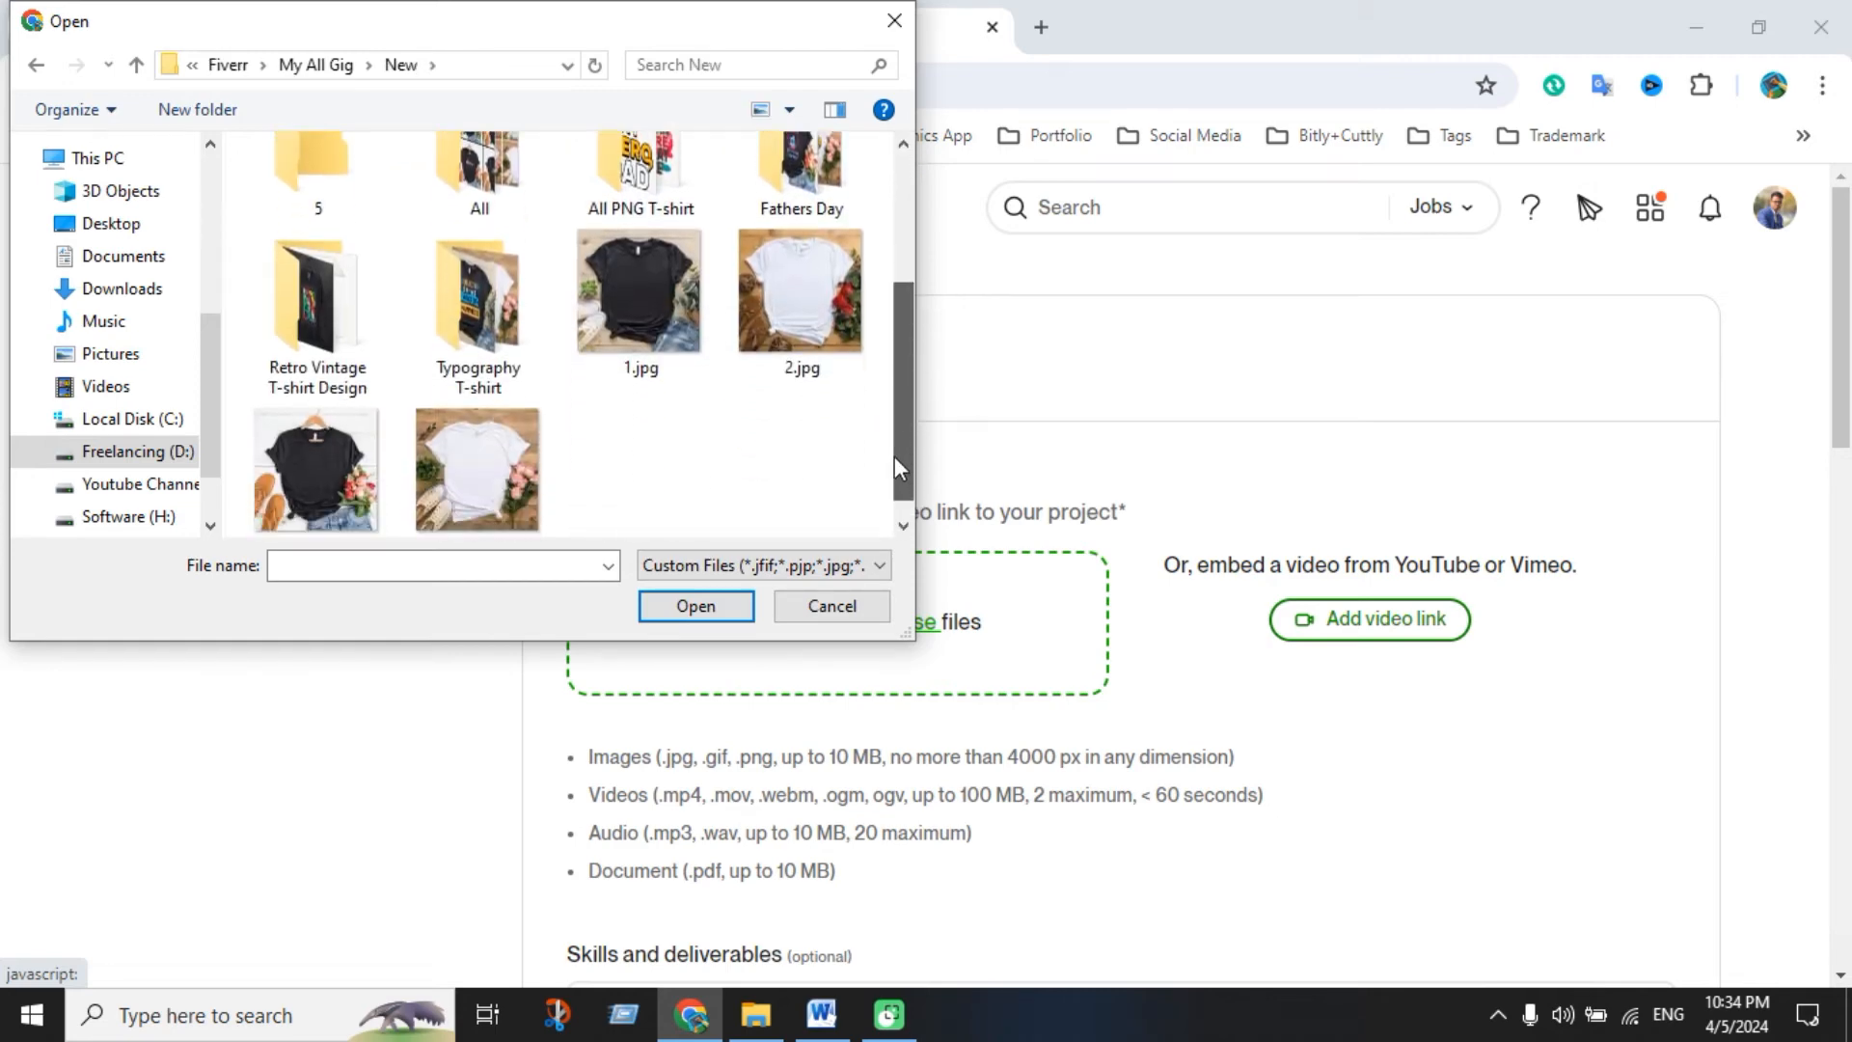
{"action": "double_click", "coordinate": [477, 318]}
Select all images in the folder (1.jpg, 2.2.jpg, 2.jpg, 3.3.jpg and more) and upload them
{"action": "scroll", "coordinate": [618, 408], "scroll_direction": "down", "scroll_amount": 6}
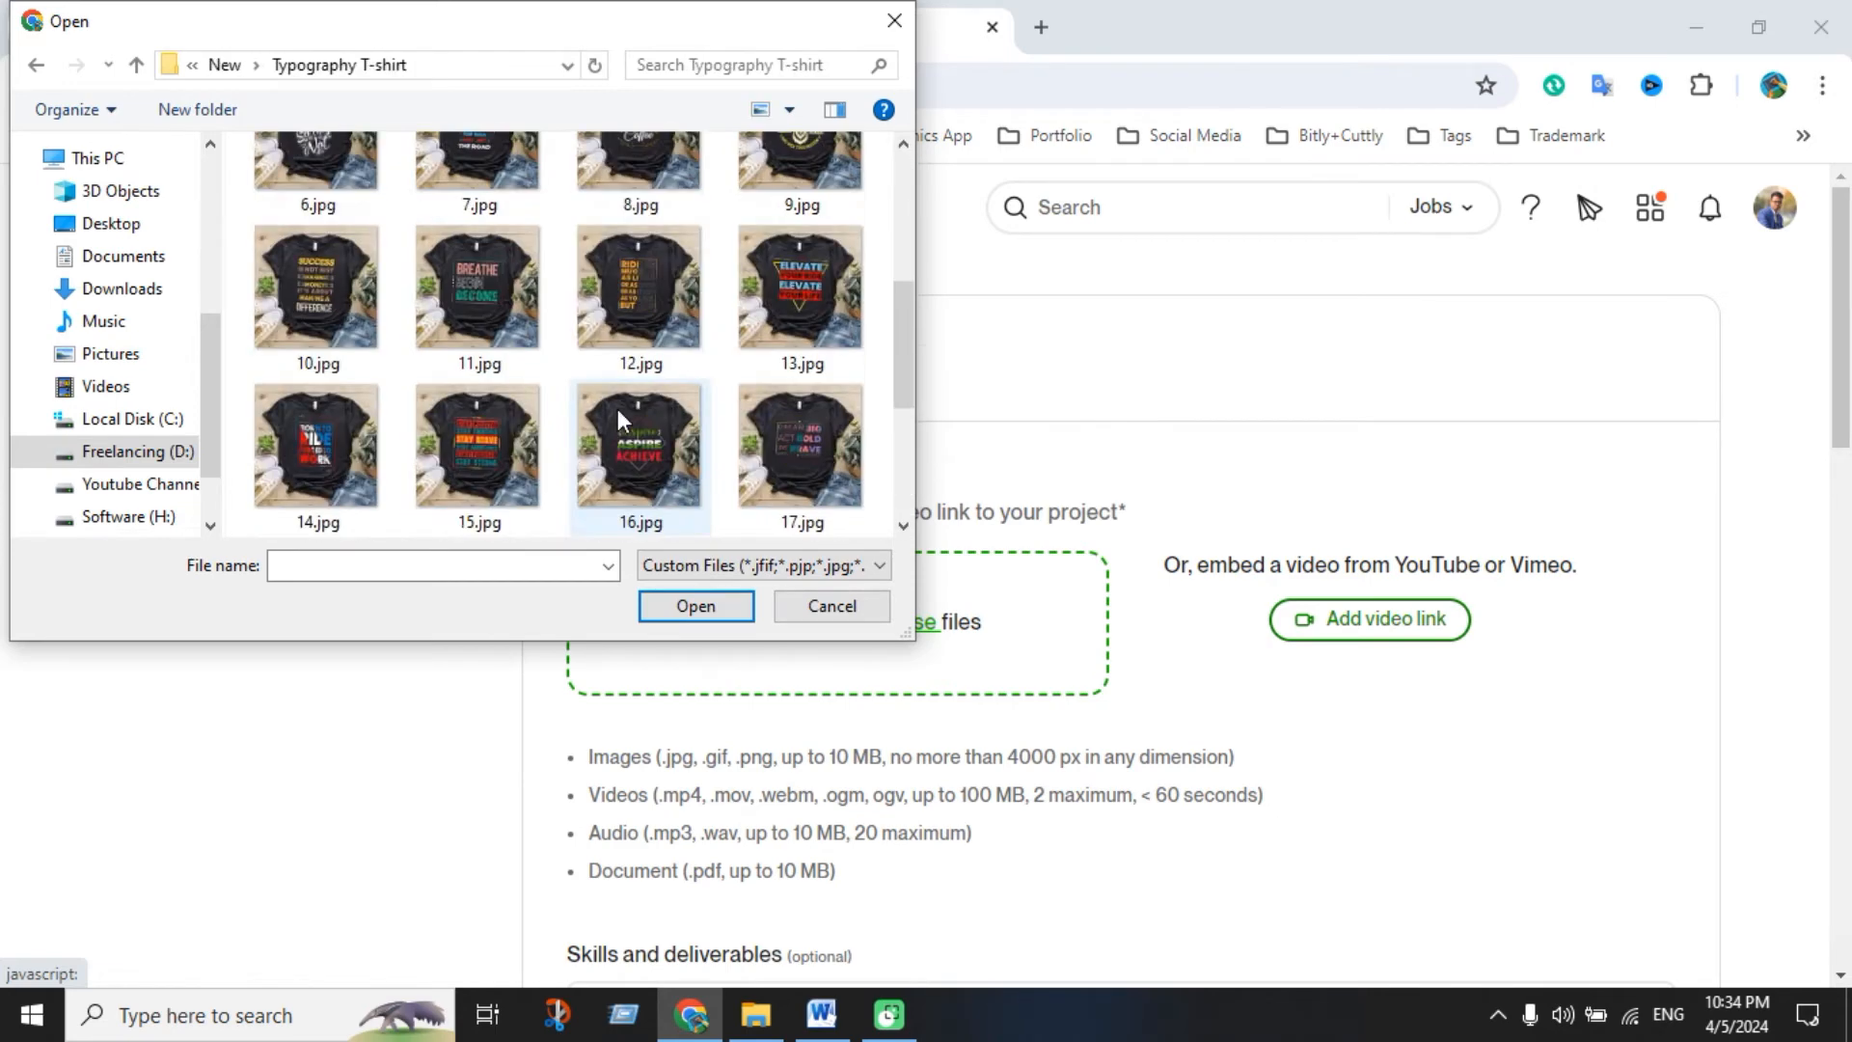
{"action": "scroll", "coordinate": [622, 522], "scroll_direction": "up", "scroll_amount": 6}
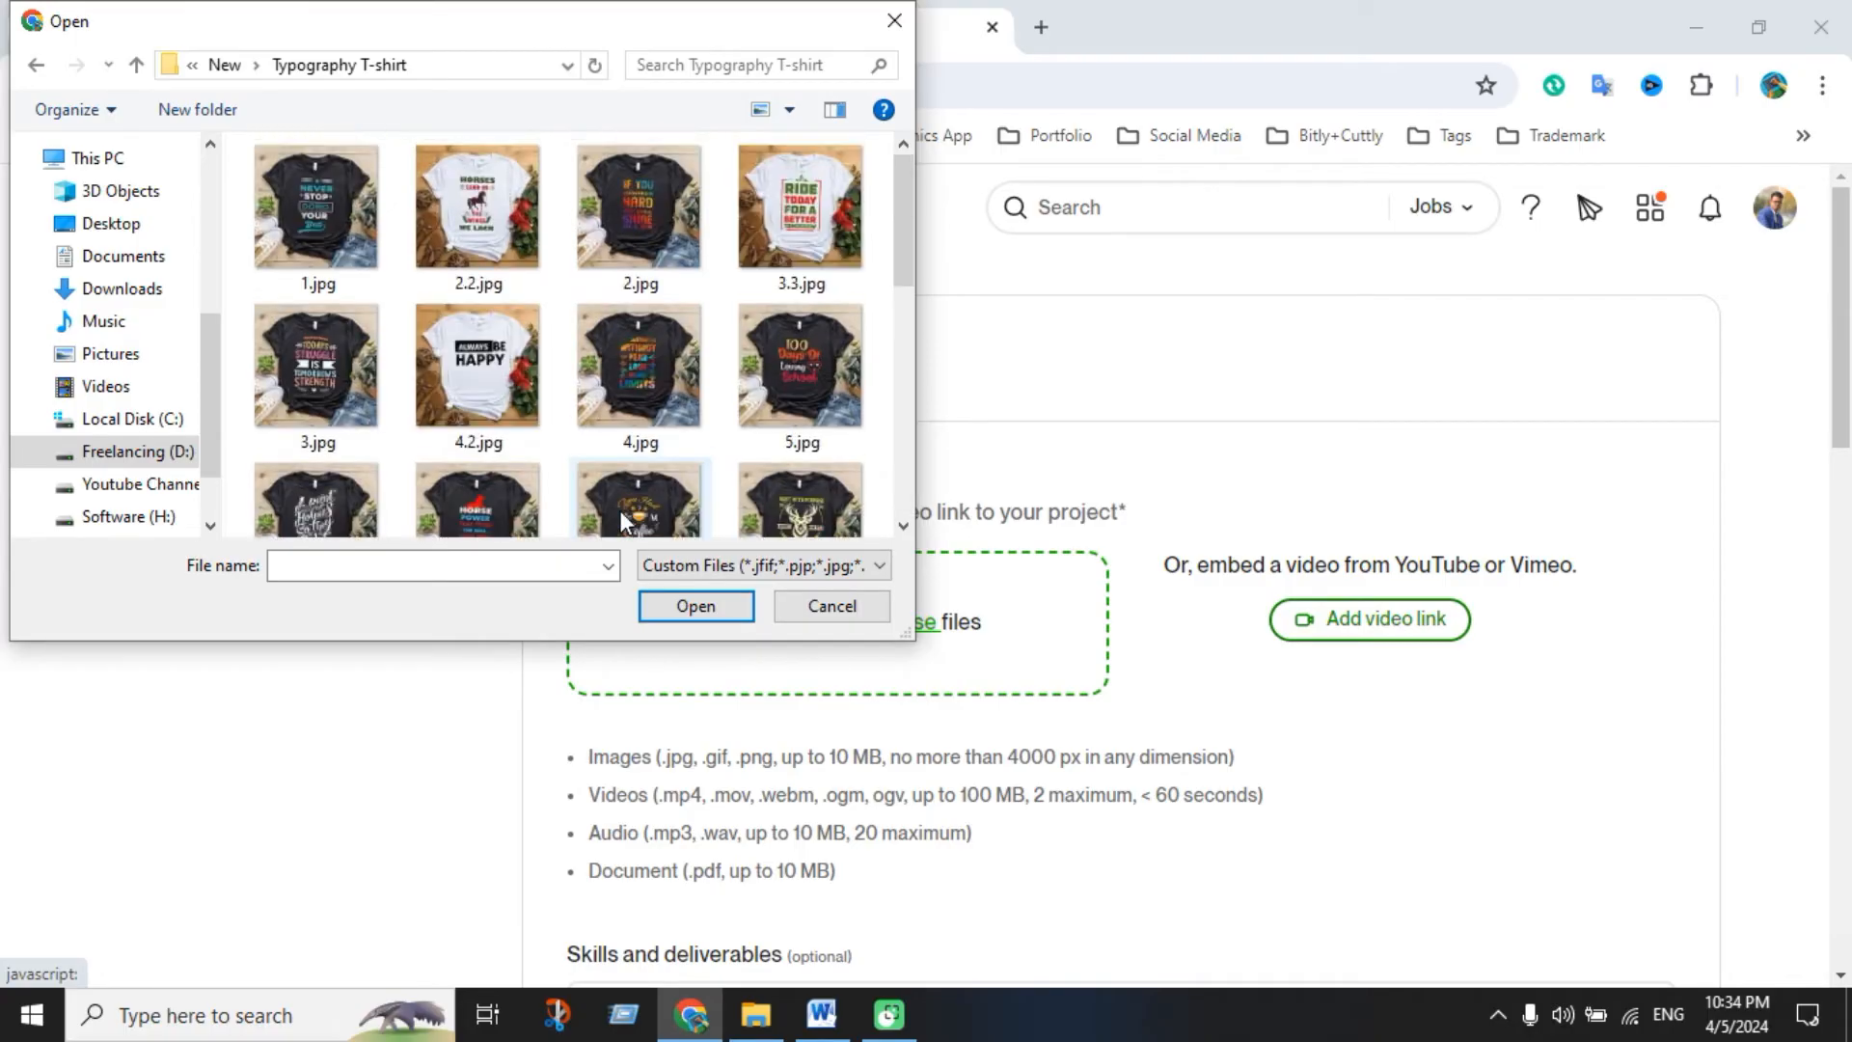
{"action": "key", "text": "ctrl+a"}
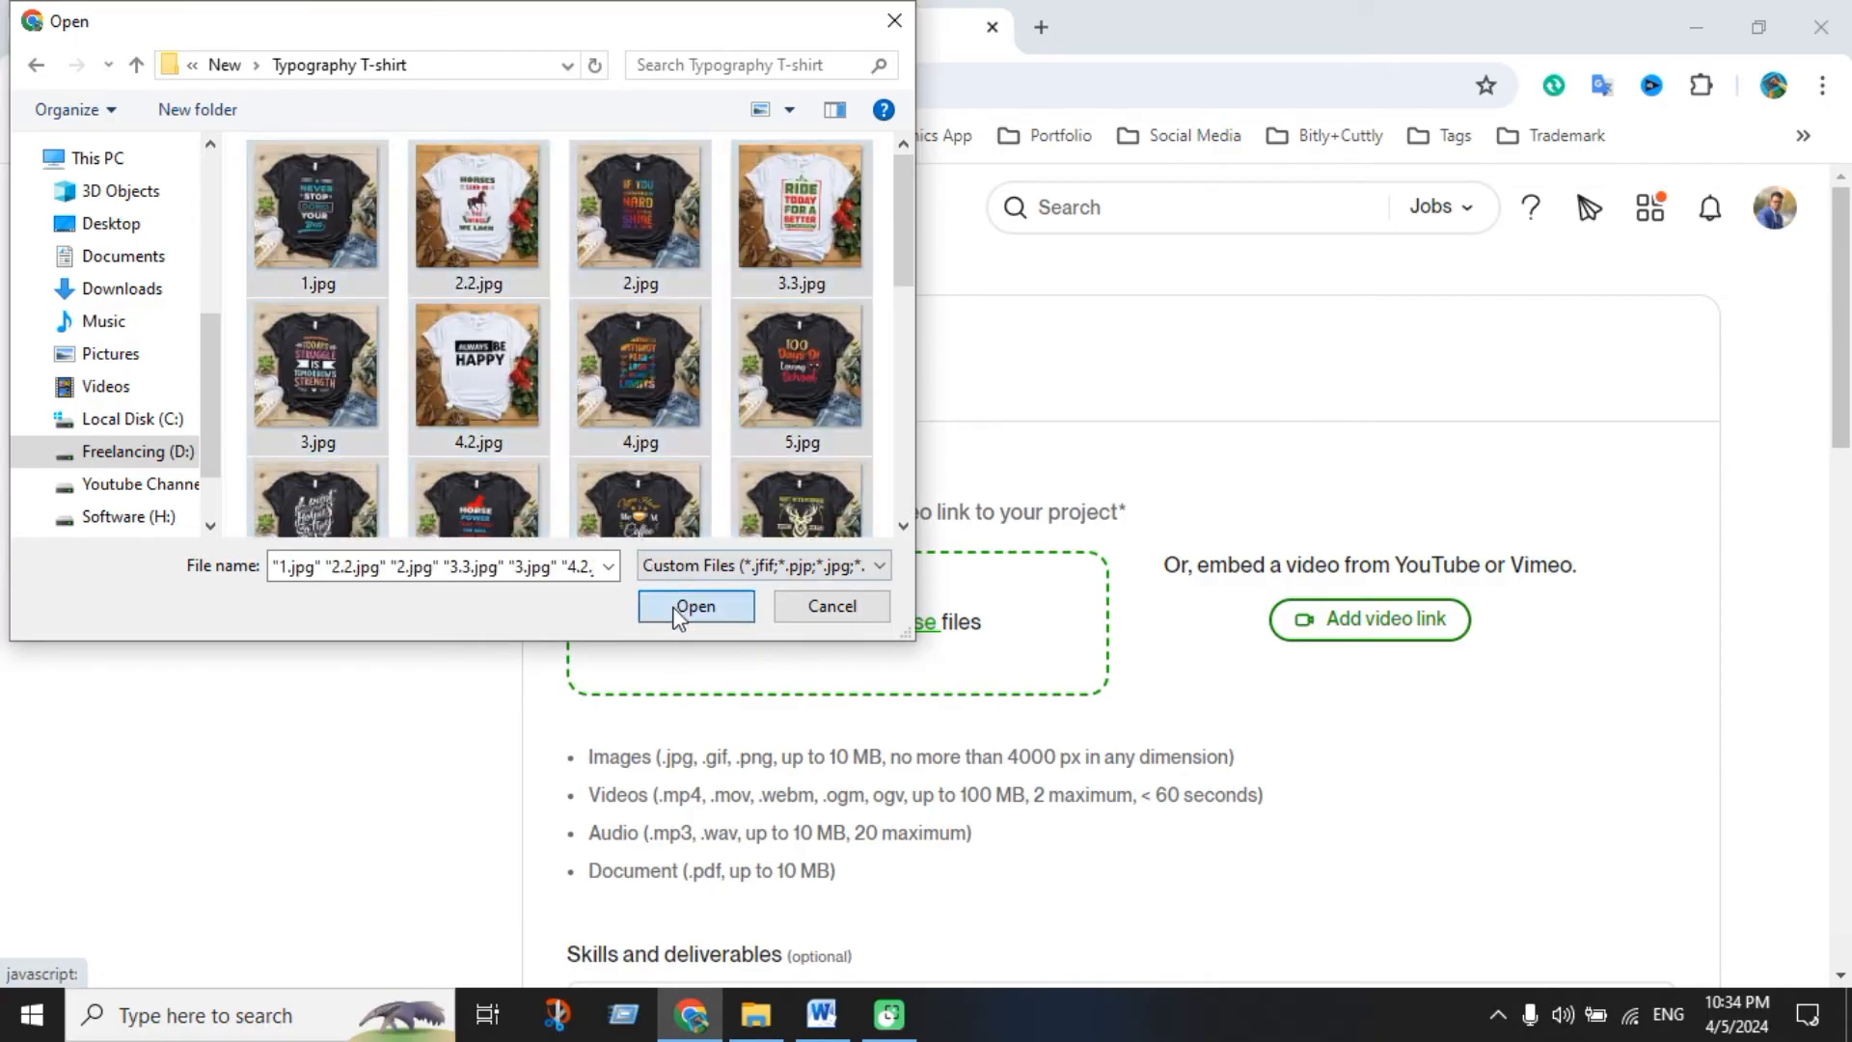
{"action": "left_click", "coordinate": [682, 608]}
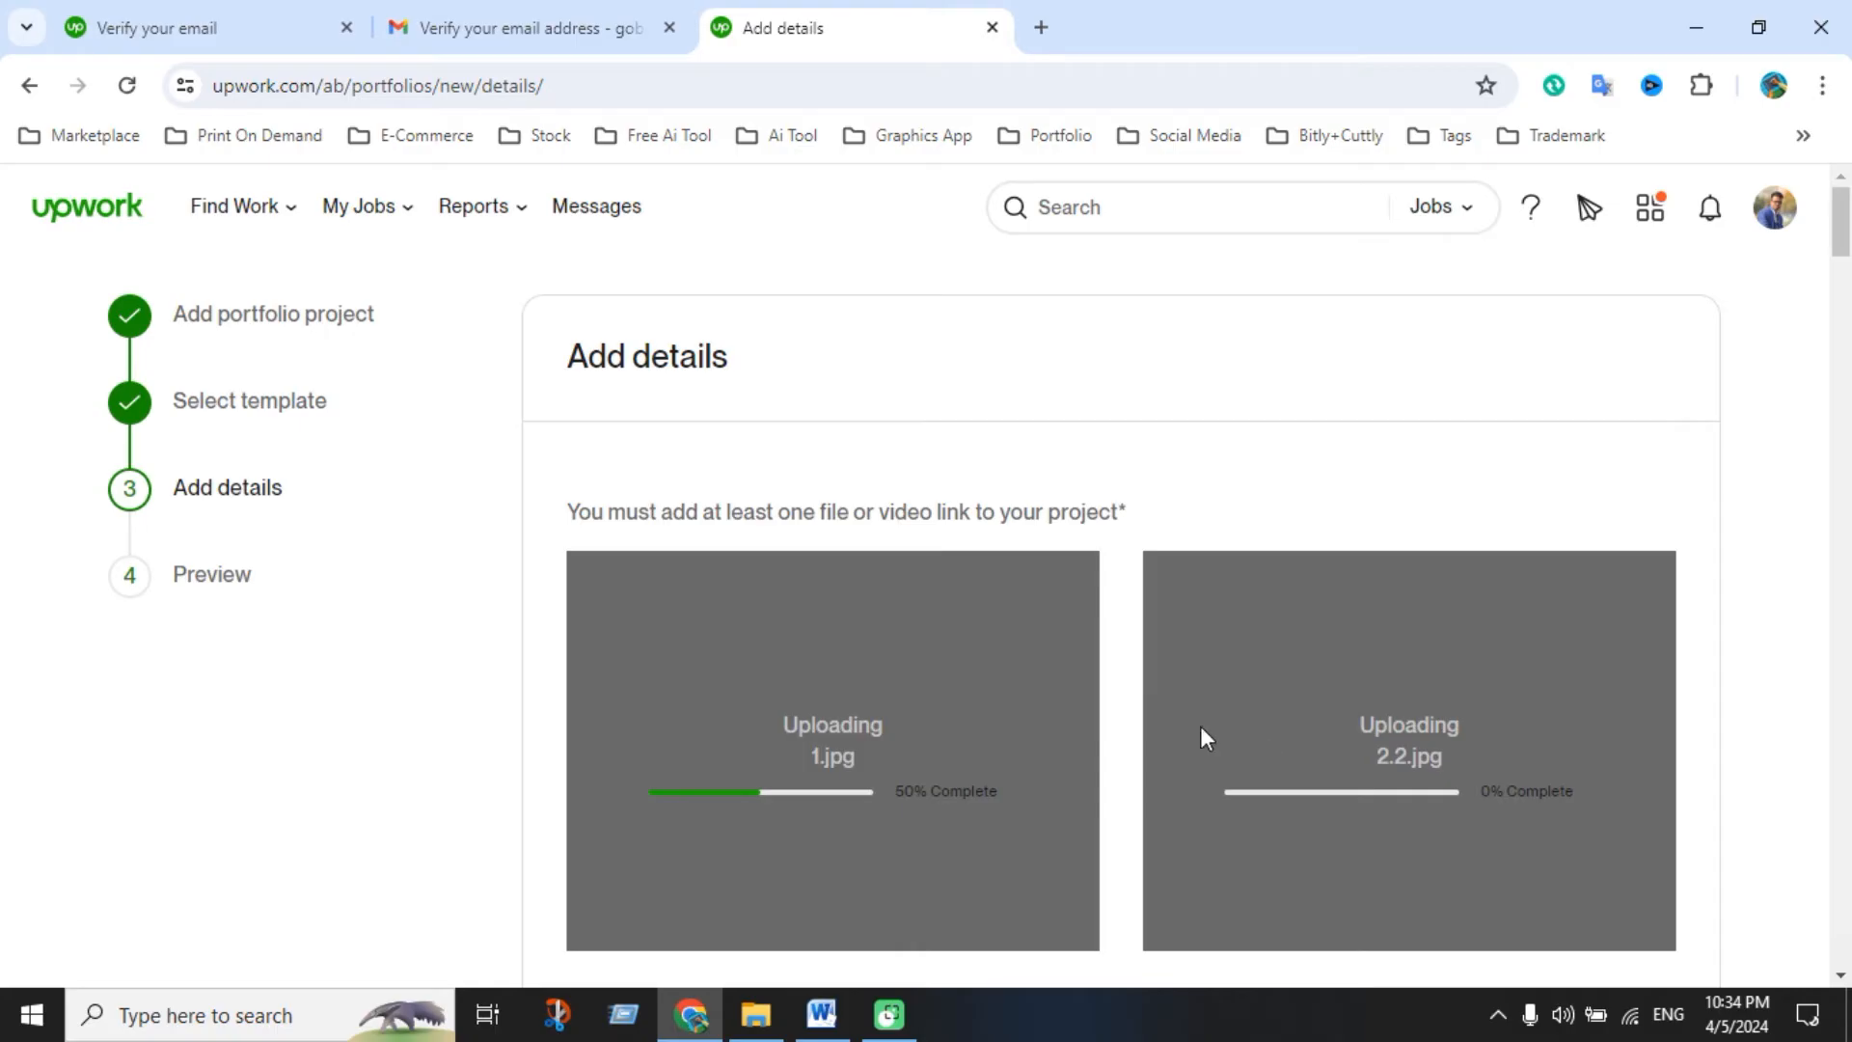
Scroll through the gallery tiles until every T-shirt mockup image has finished uploading
{"action": "scroll", "coordinate": [1087, 698], "scroll_direction": "down", "scroll_amount": 3}
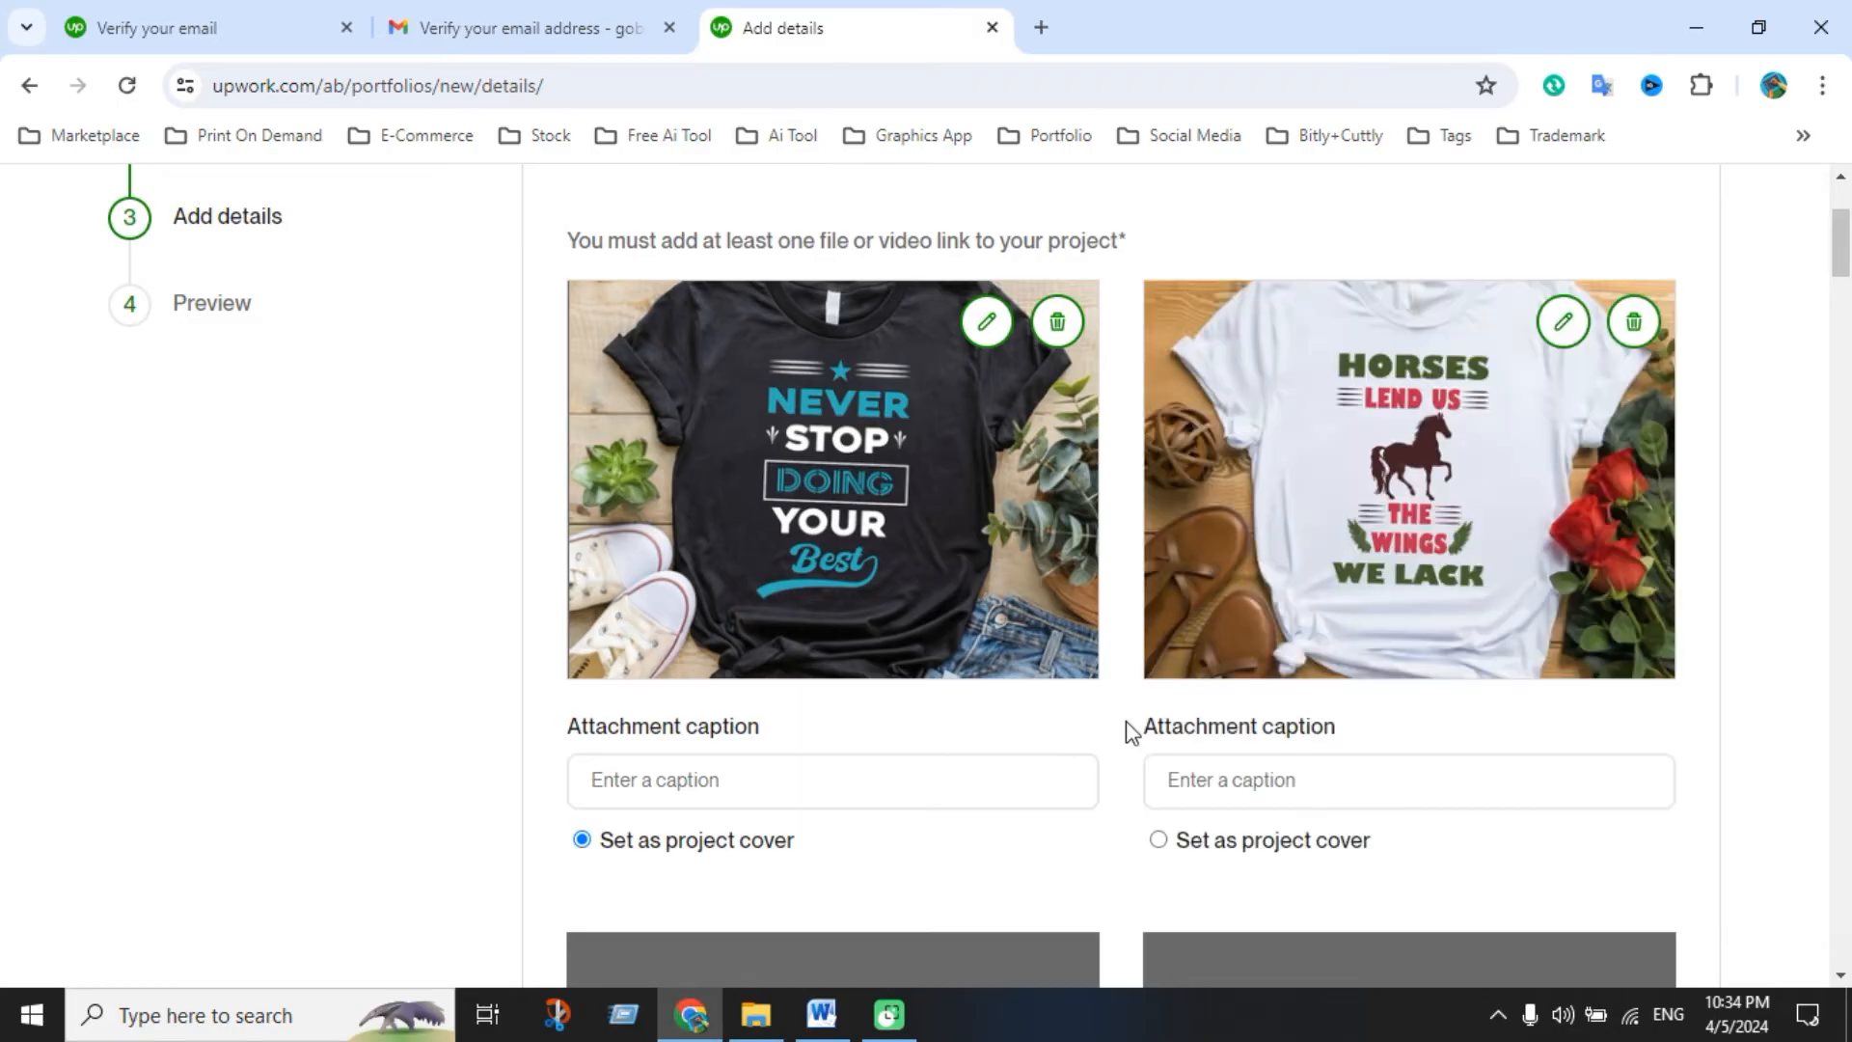
{"action": "scroll", "coordinate": [1124, 732], "scroll_direction": "down", "scroll_amount": 10}
{"action": "scroll", "coordinate": [1443, 683], "scroll_direction": "down", "scroll_amount": 4}
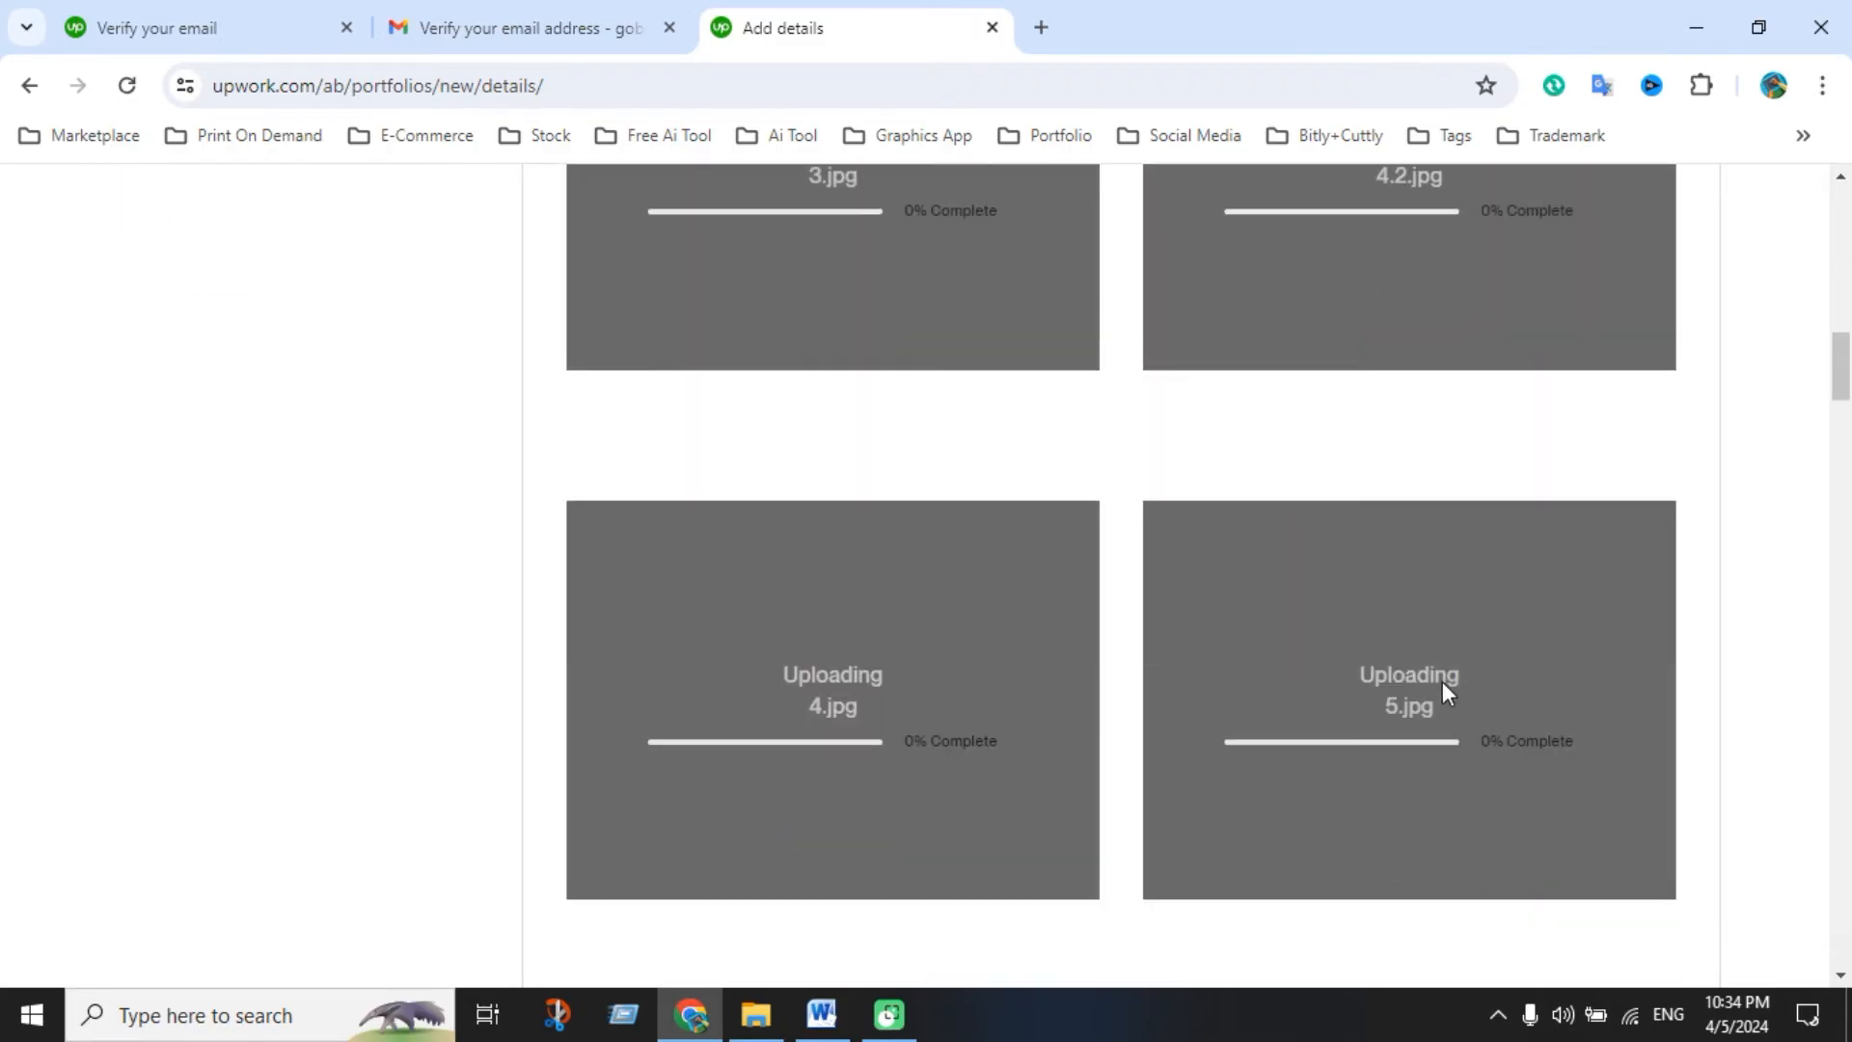
{"action": "scroll", "coordinate": [1331, 752], "scroll_direction": "down", "scroll_amount": 3}
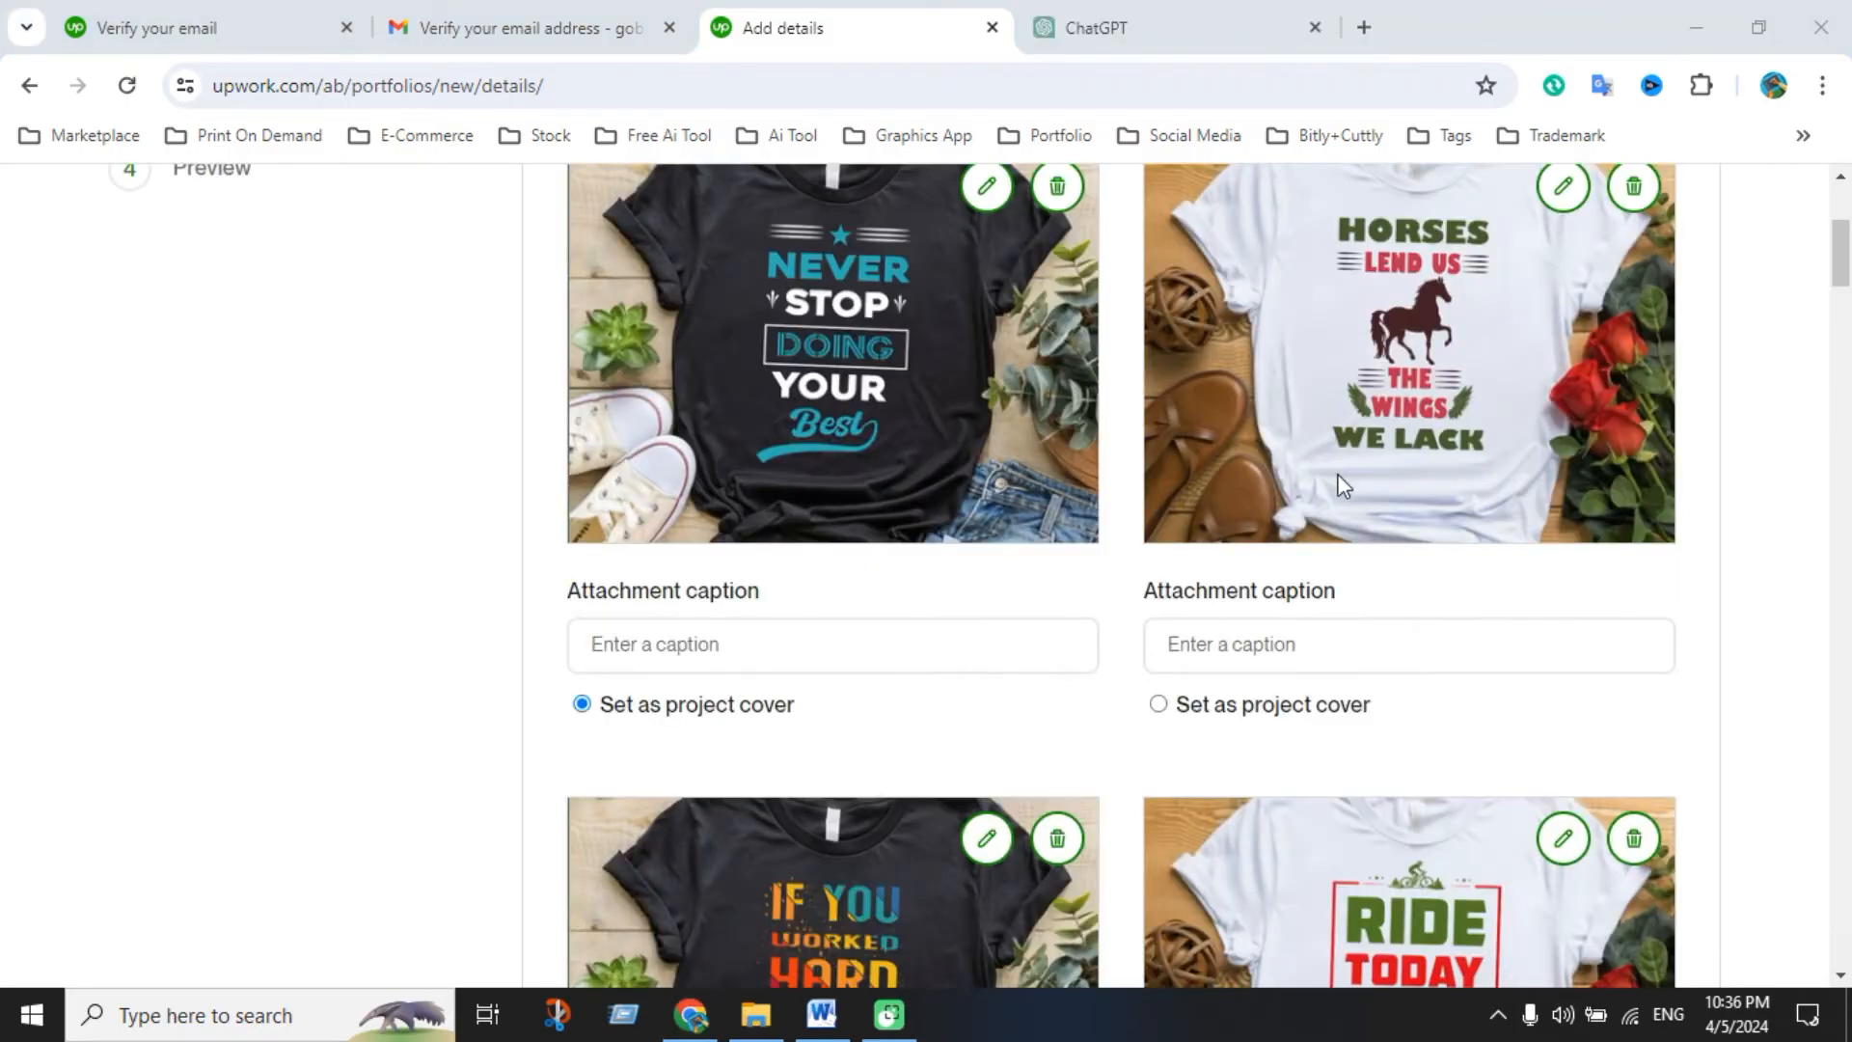
{"action": "scroll", "coordinate": [1102, 689], "scroll_direction": "down", "scroll_amount": 3}
{"action": "scroll", "coordinate": [1273, 758], "scroll_direction": "down", "scroll_amount": 6}
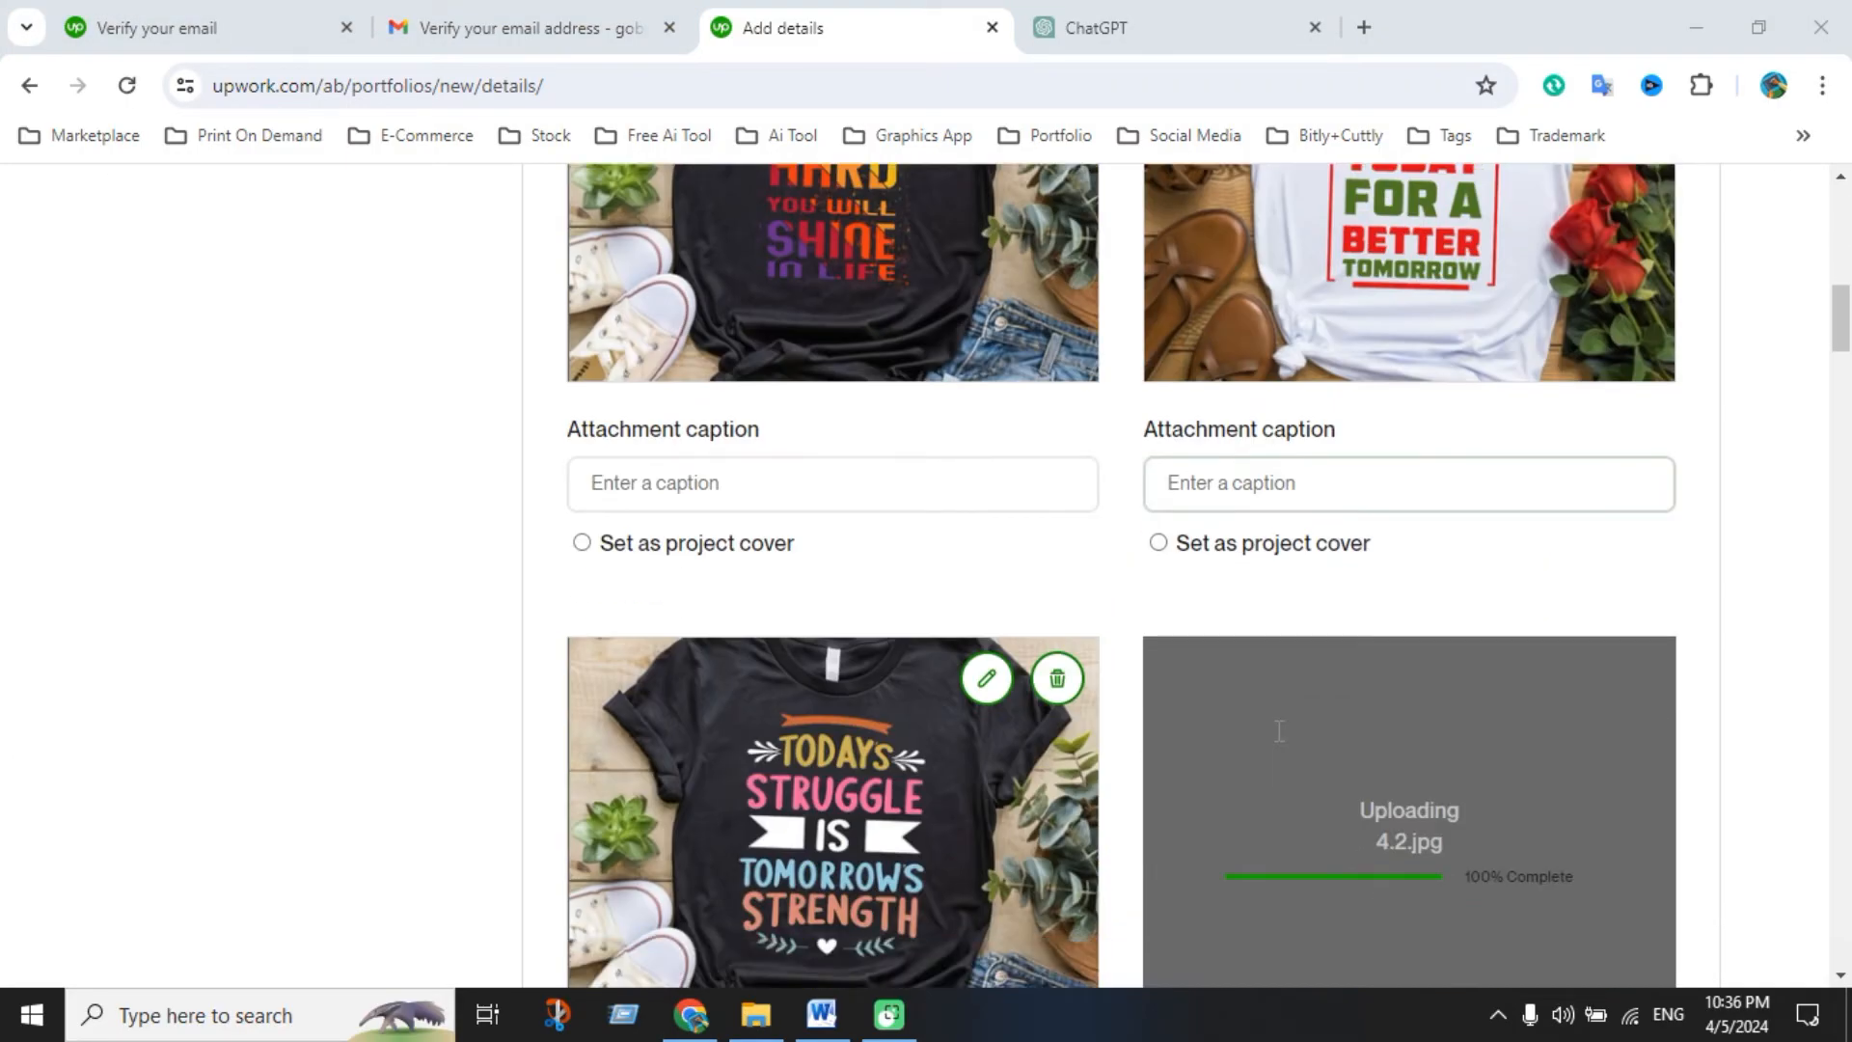
{"action": "scroll", "coordinate": [1279, 730], "scroll_direction": "down", "scroll_amount": 3}
{"action": "scroll", "coordinate": [1543, 540], "scroll_direction": "down", "scroll_amount": 3}
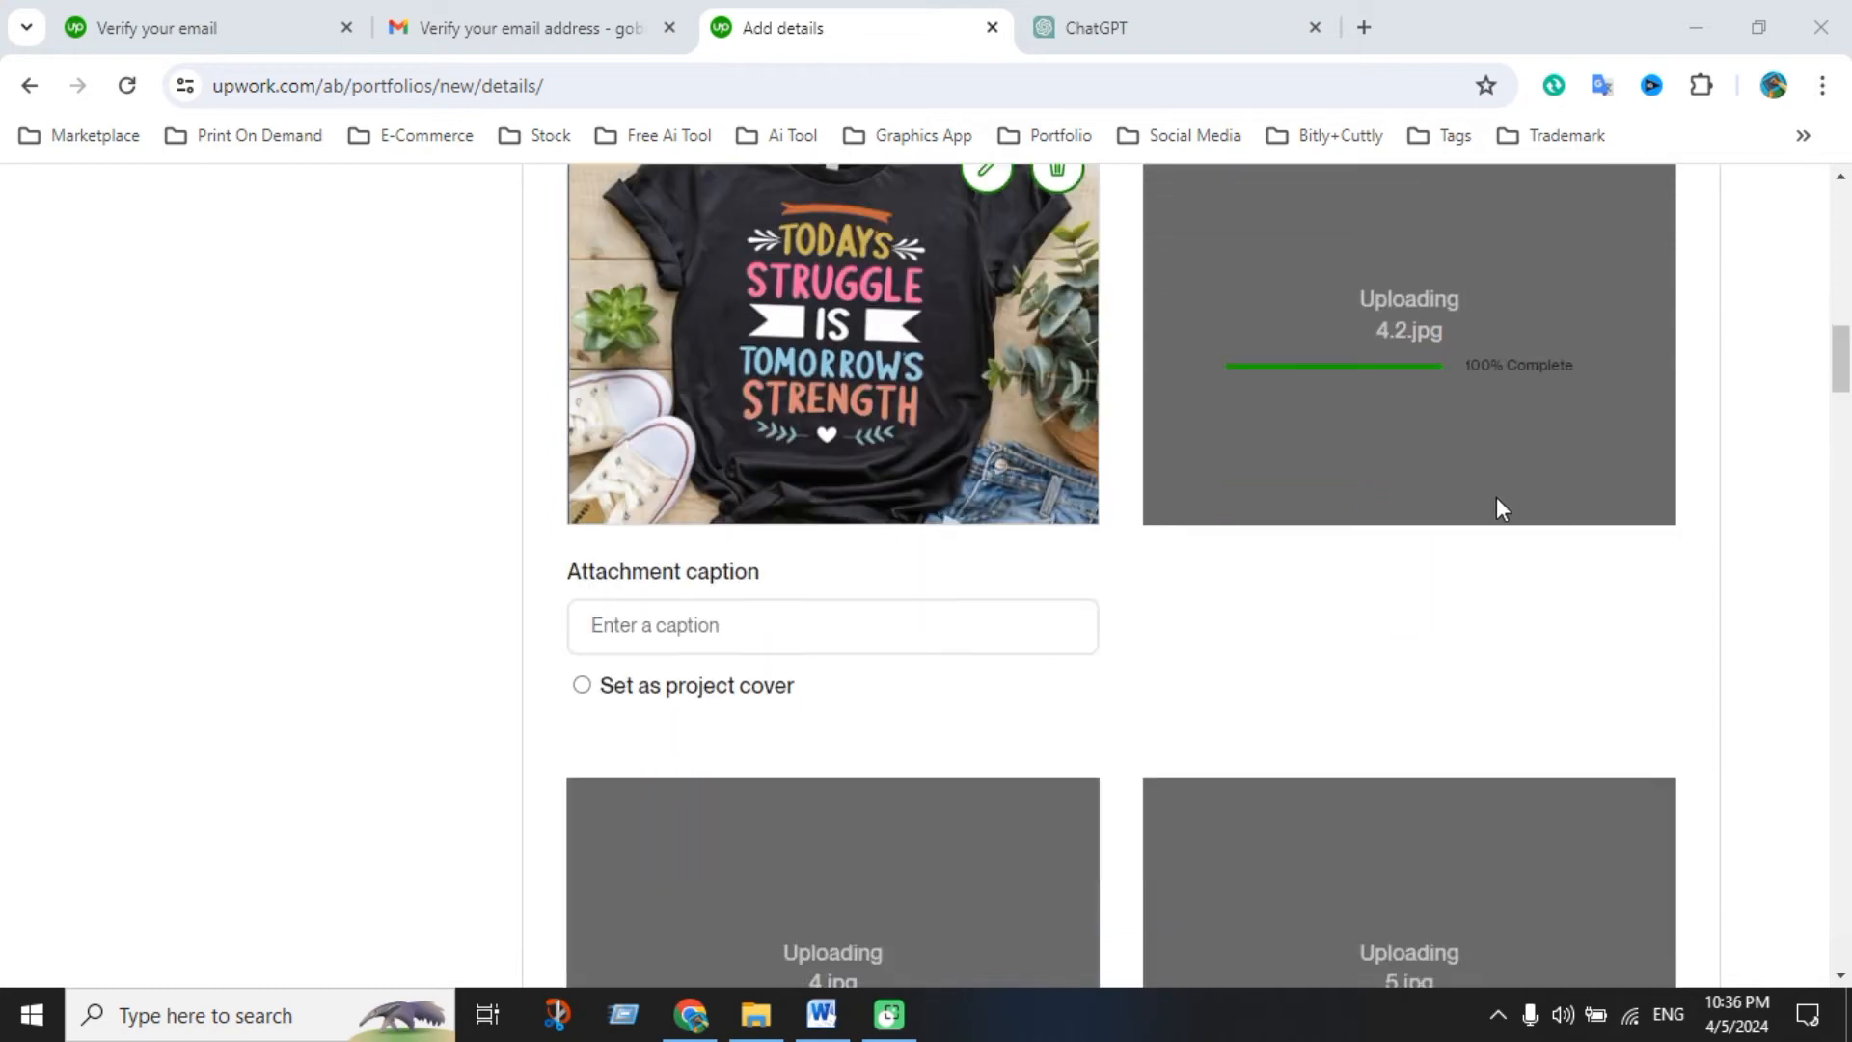
{"action": "scroll", "coordinate": [1427, 502], "scroll_direction": "down", "scroll_amount": 5}
{"action": "scroll", "coordinate": [1337, 629], "scroll_direction": "down", "scroll_amount": 2}
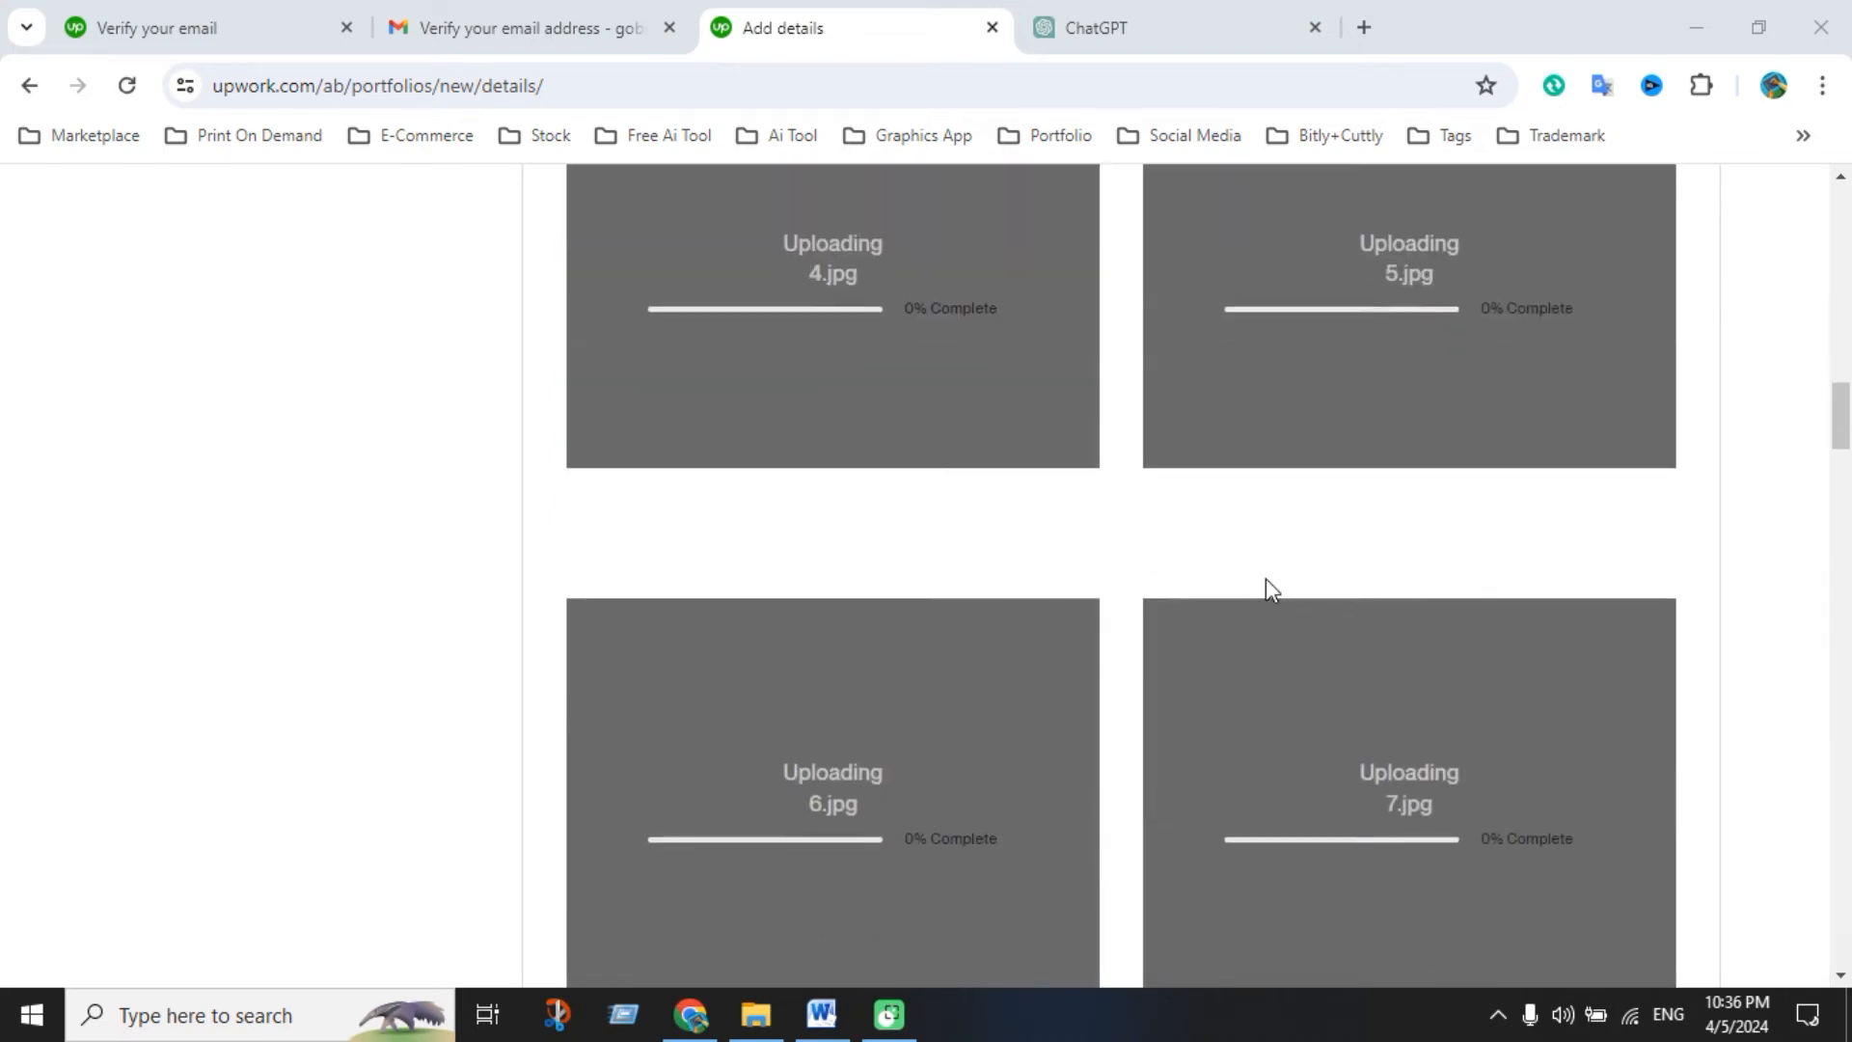
{"action": "scroll", "coordinate": [1293, 636], "scroll_direction": "down", "scroll_amount": 20}
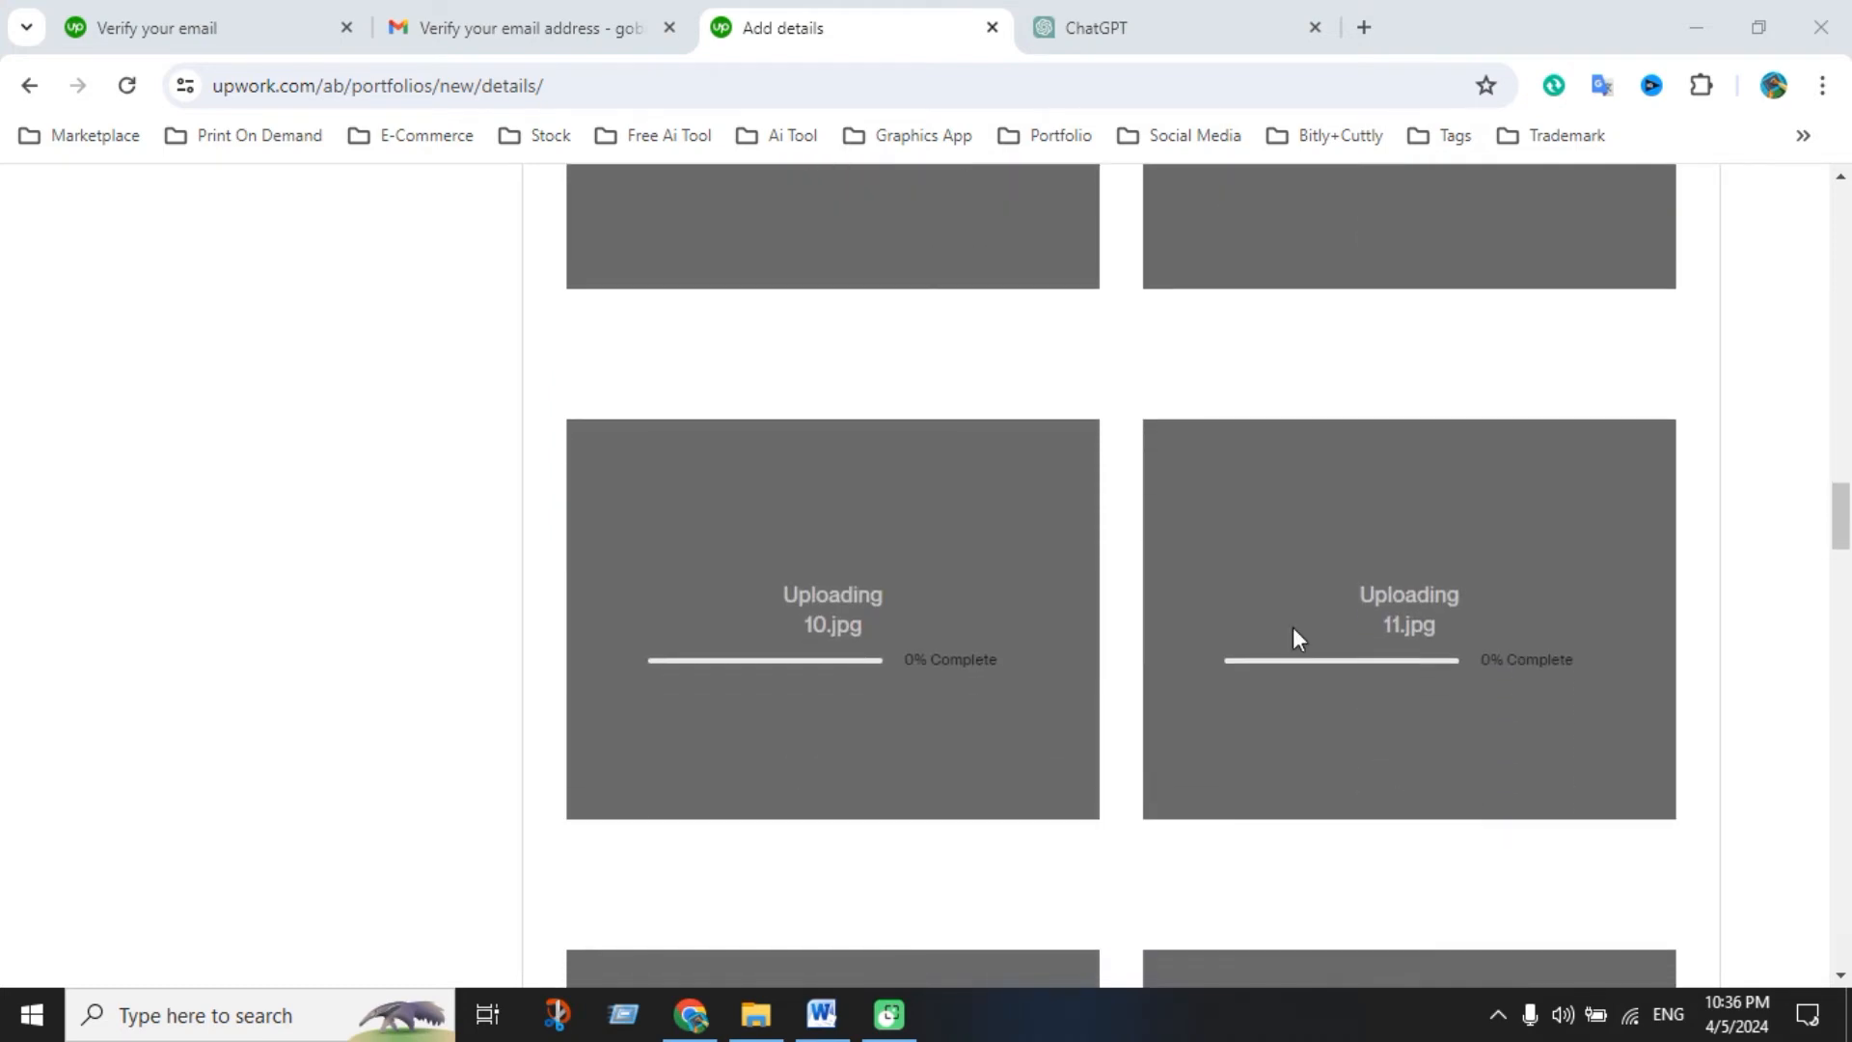
{"action": "scroll", "coordinate": [1327, 747], "scroll_direction": "down", "scroll_amount": 20}
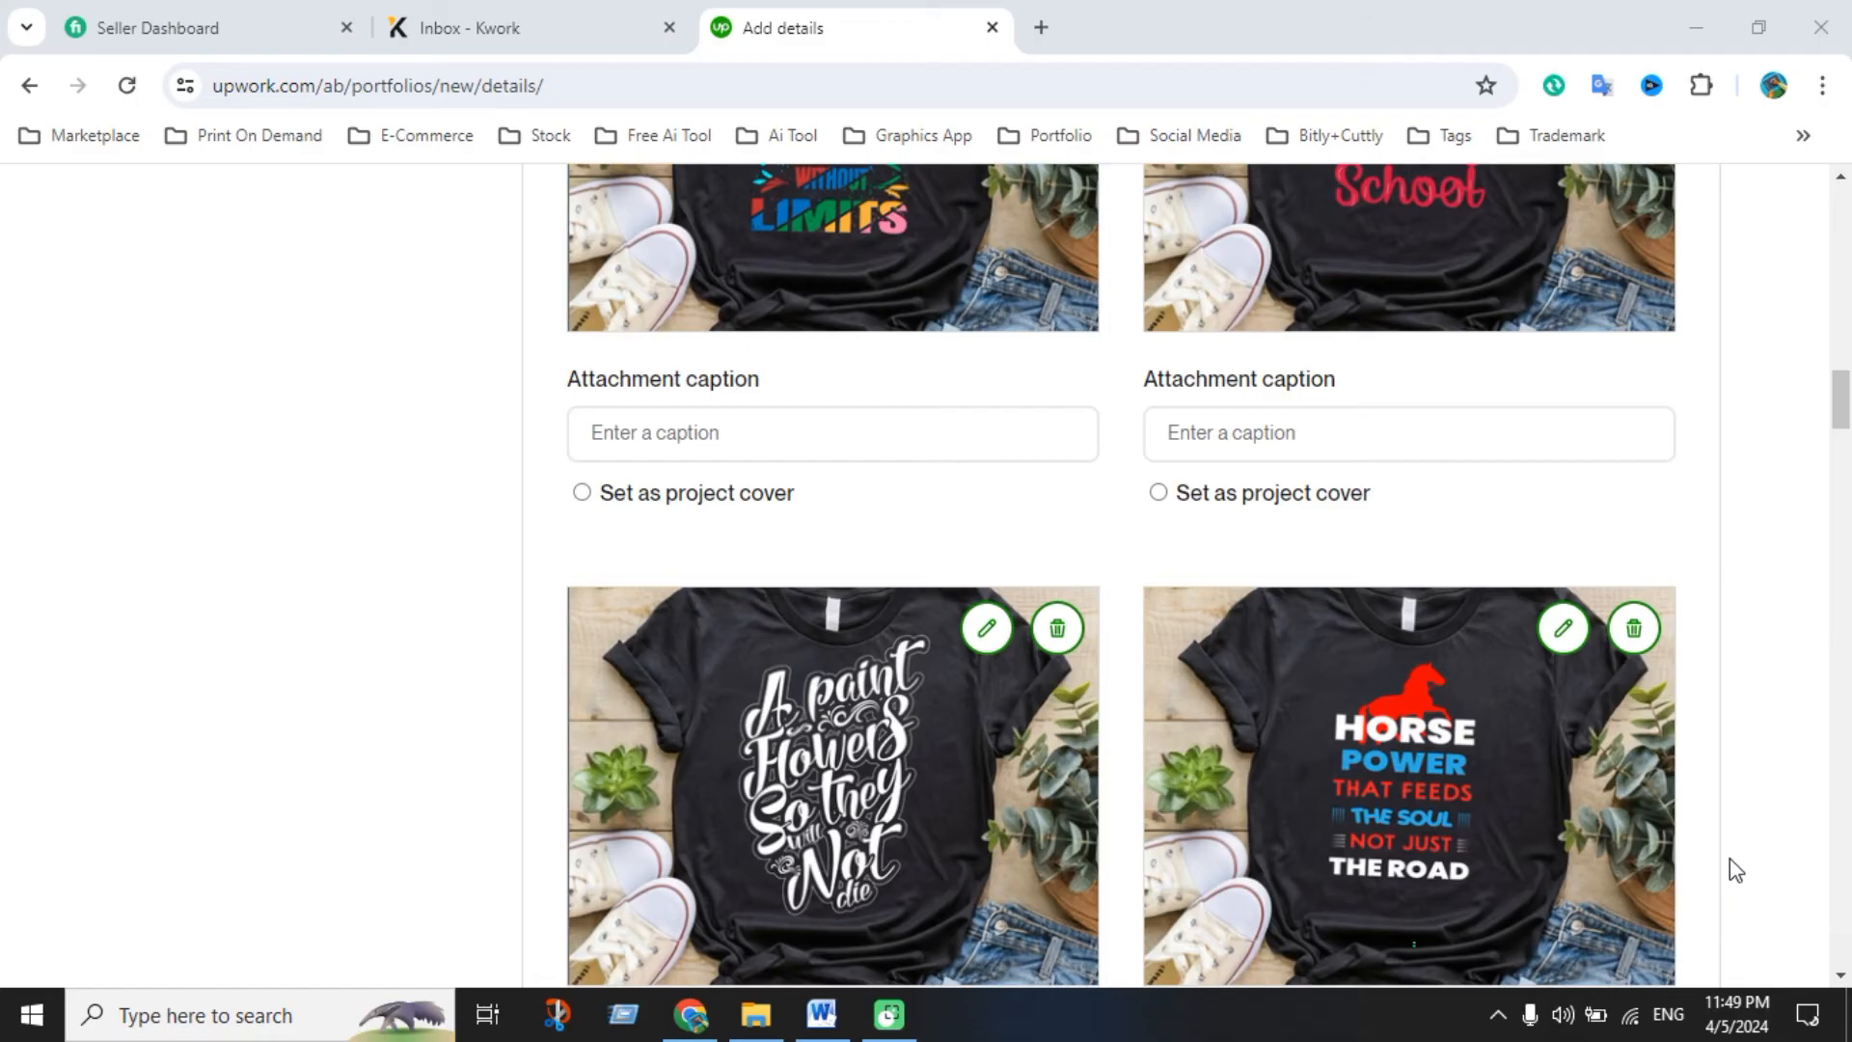
{"action": "scroll", "coordinate": [1310, 732], "scroll_direction": "down", "scroll_amount": 15}
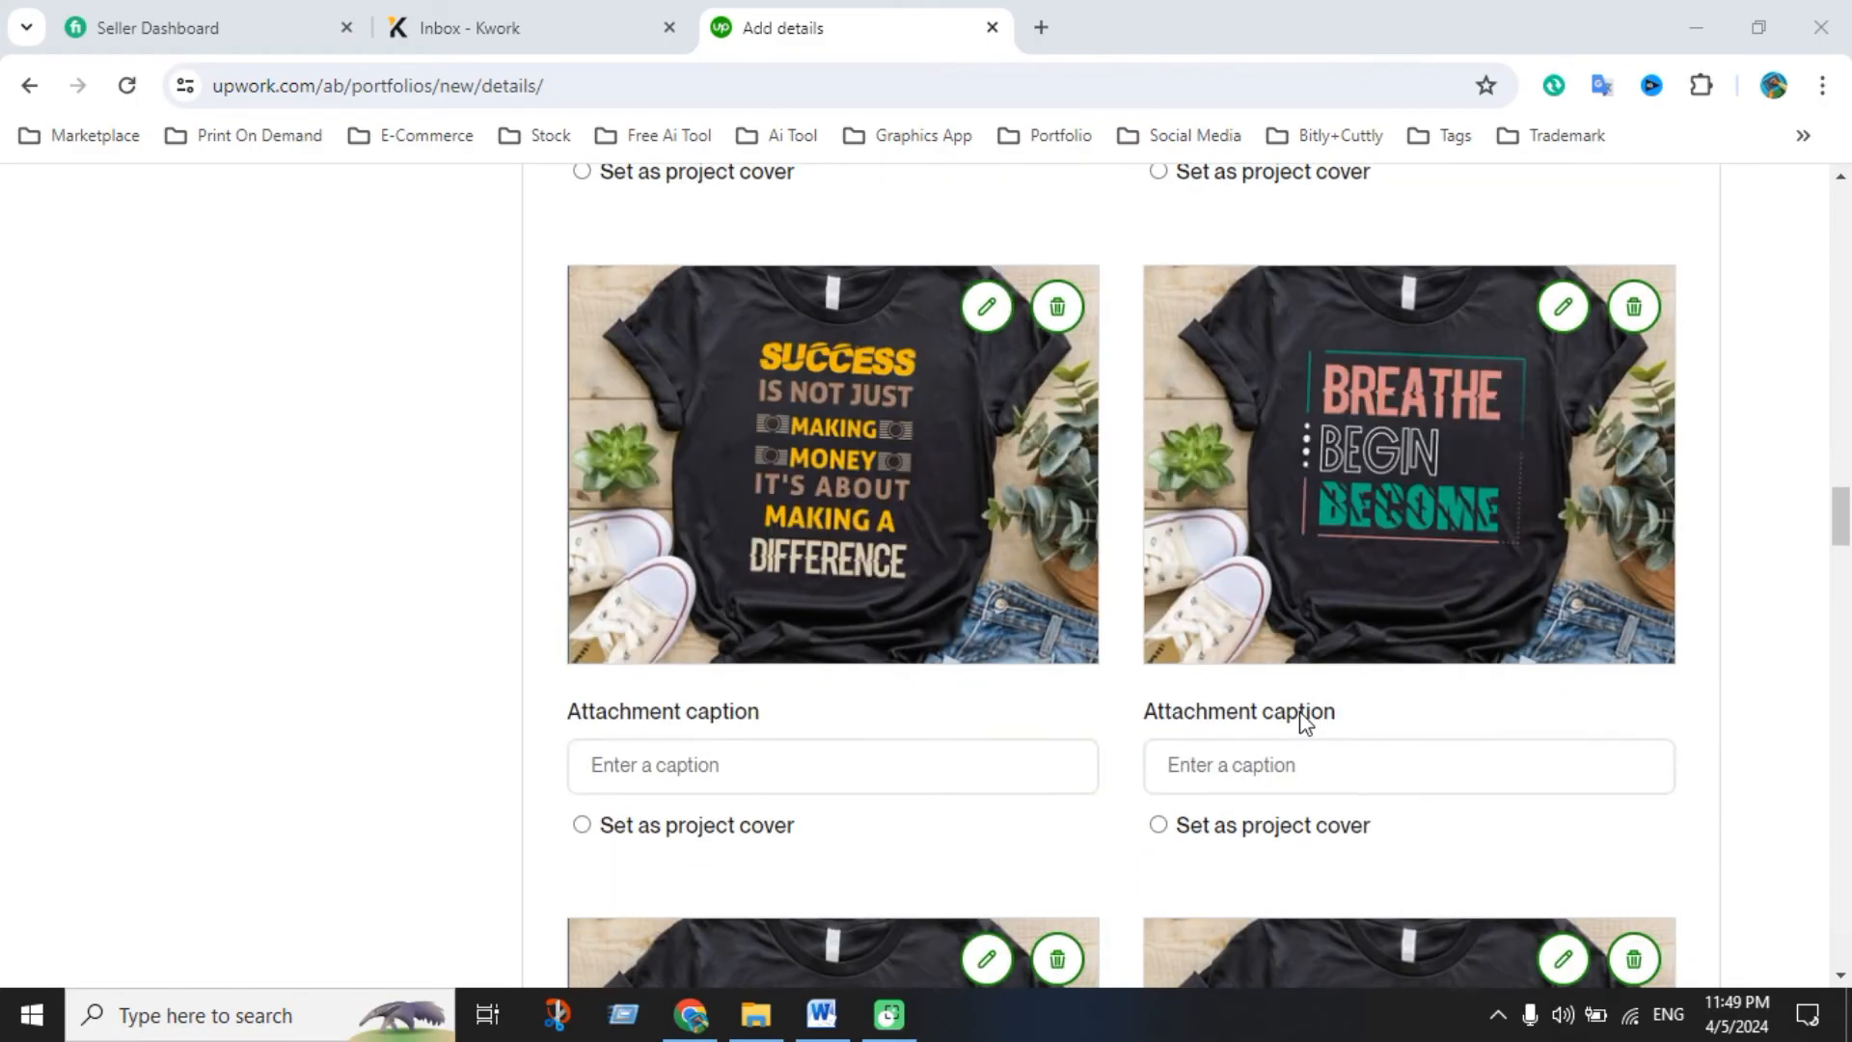
{"action": "scroll", "coordinate": [1304, 721], "scroll_direction": "down", "scroll_amount": 20}
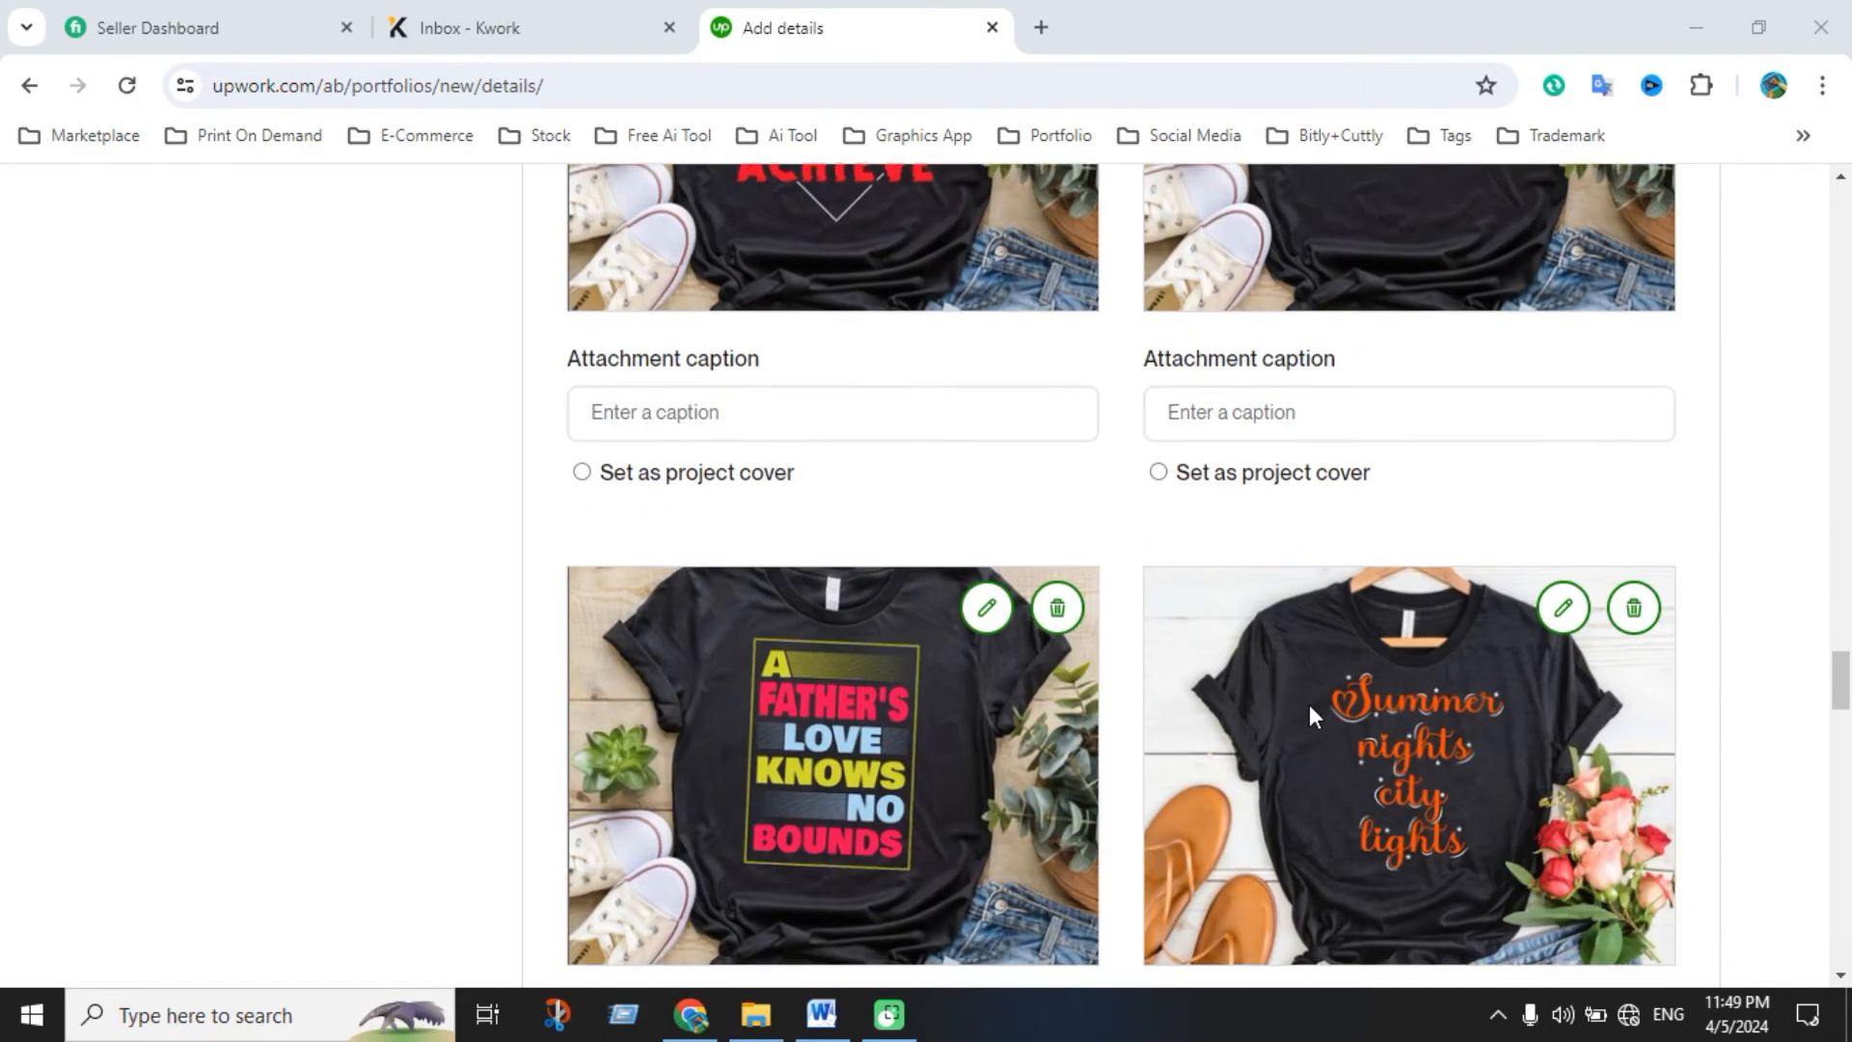
{"action": "scroll", "coordinate": [1310, 713], "scroll_direction": "down", "scroll_amount": 20}
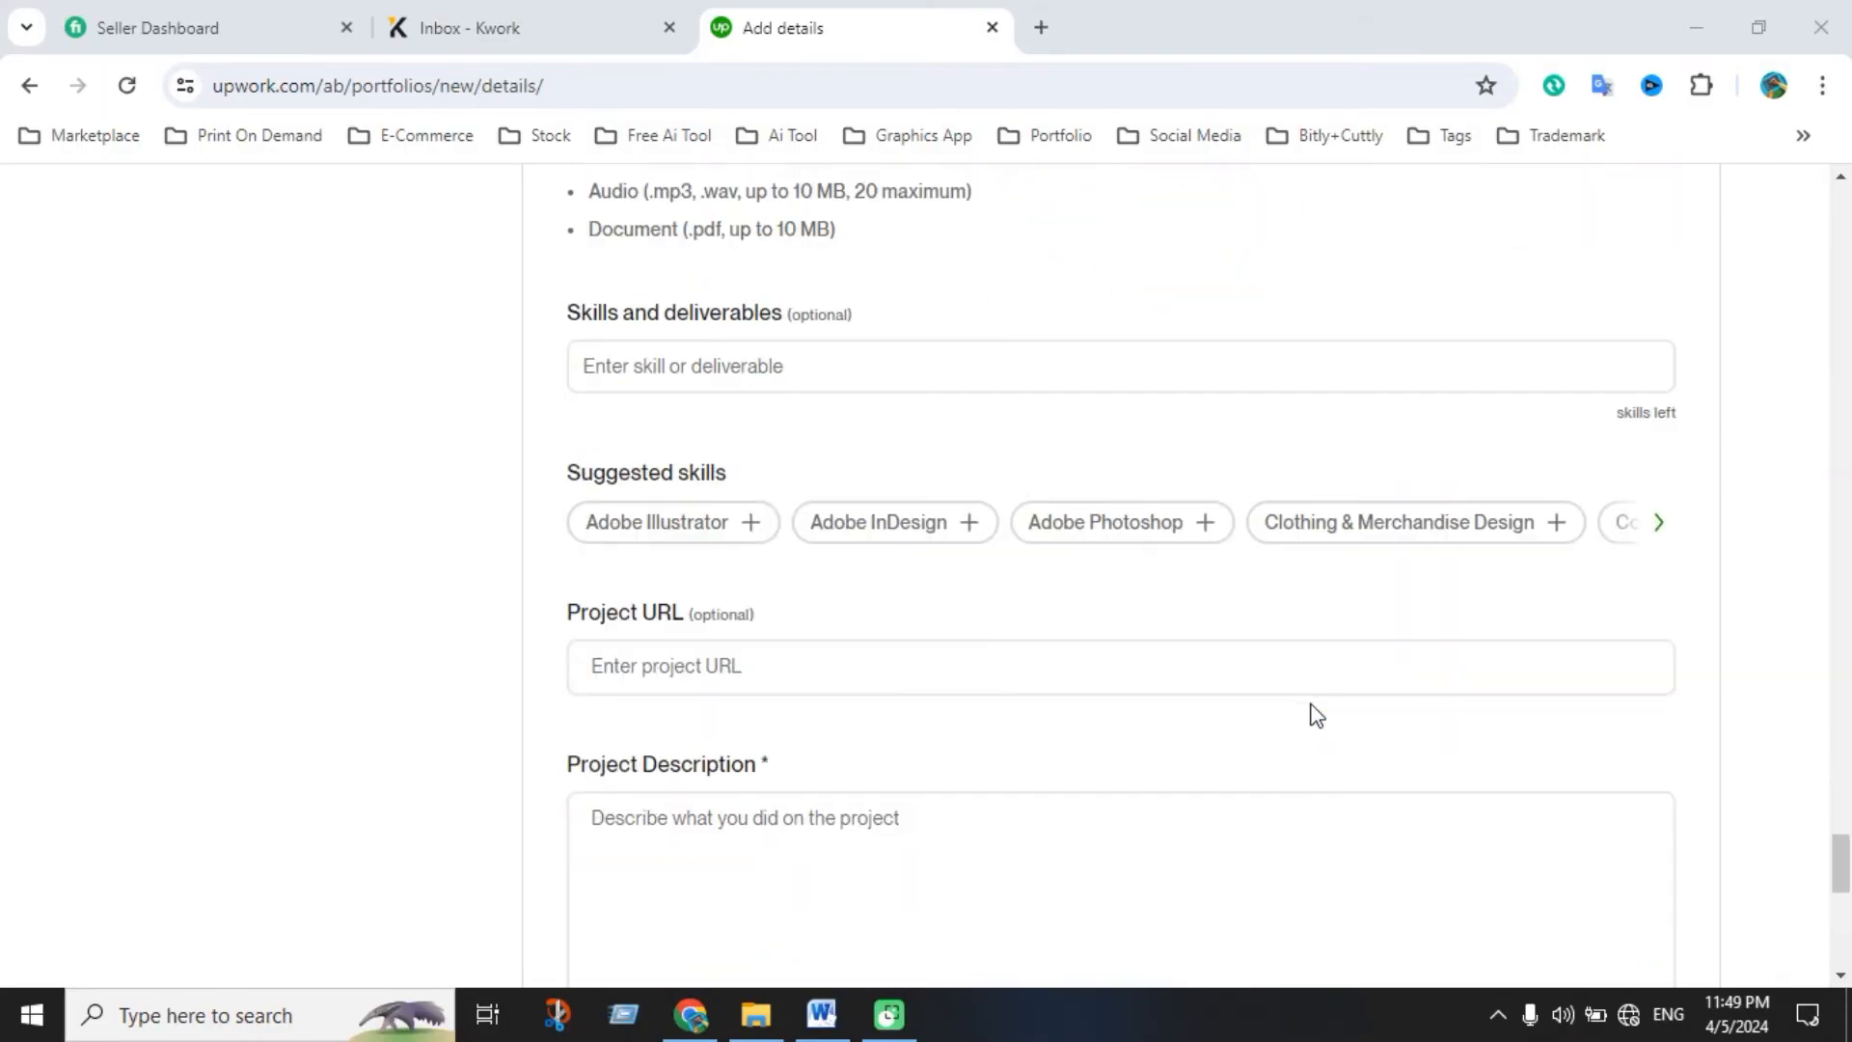
{"action": "scroll", "coordinate": [1314, 713], "scroll_direction": "up", "scroll_amount": 1}
{"action": "left_click", "coordinate": [786, 512]}
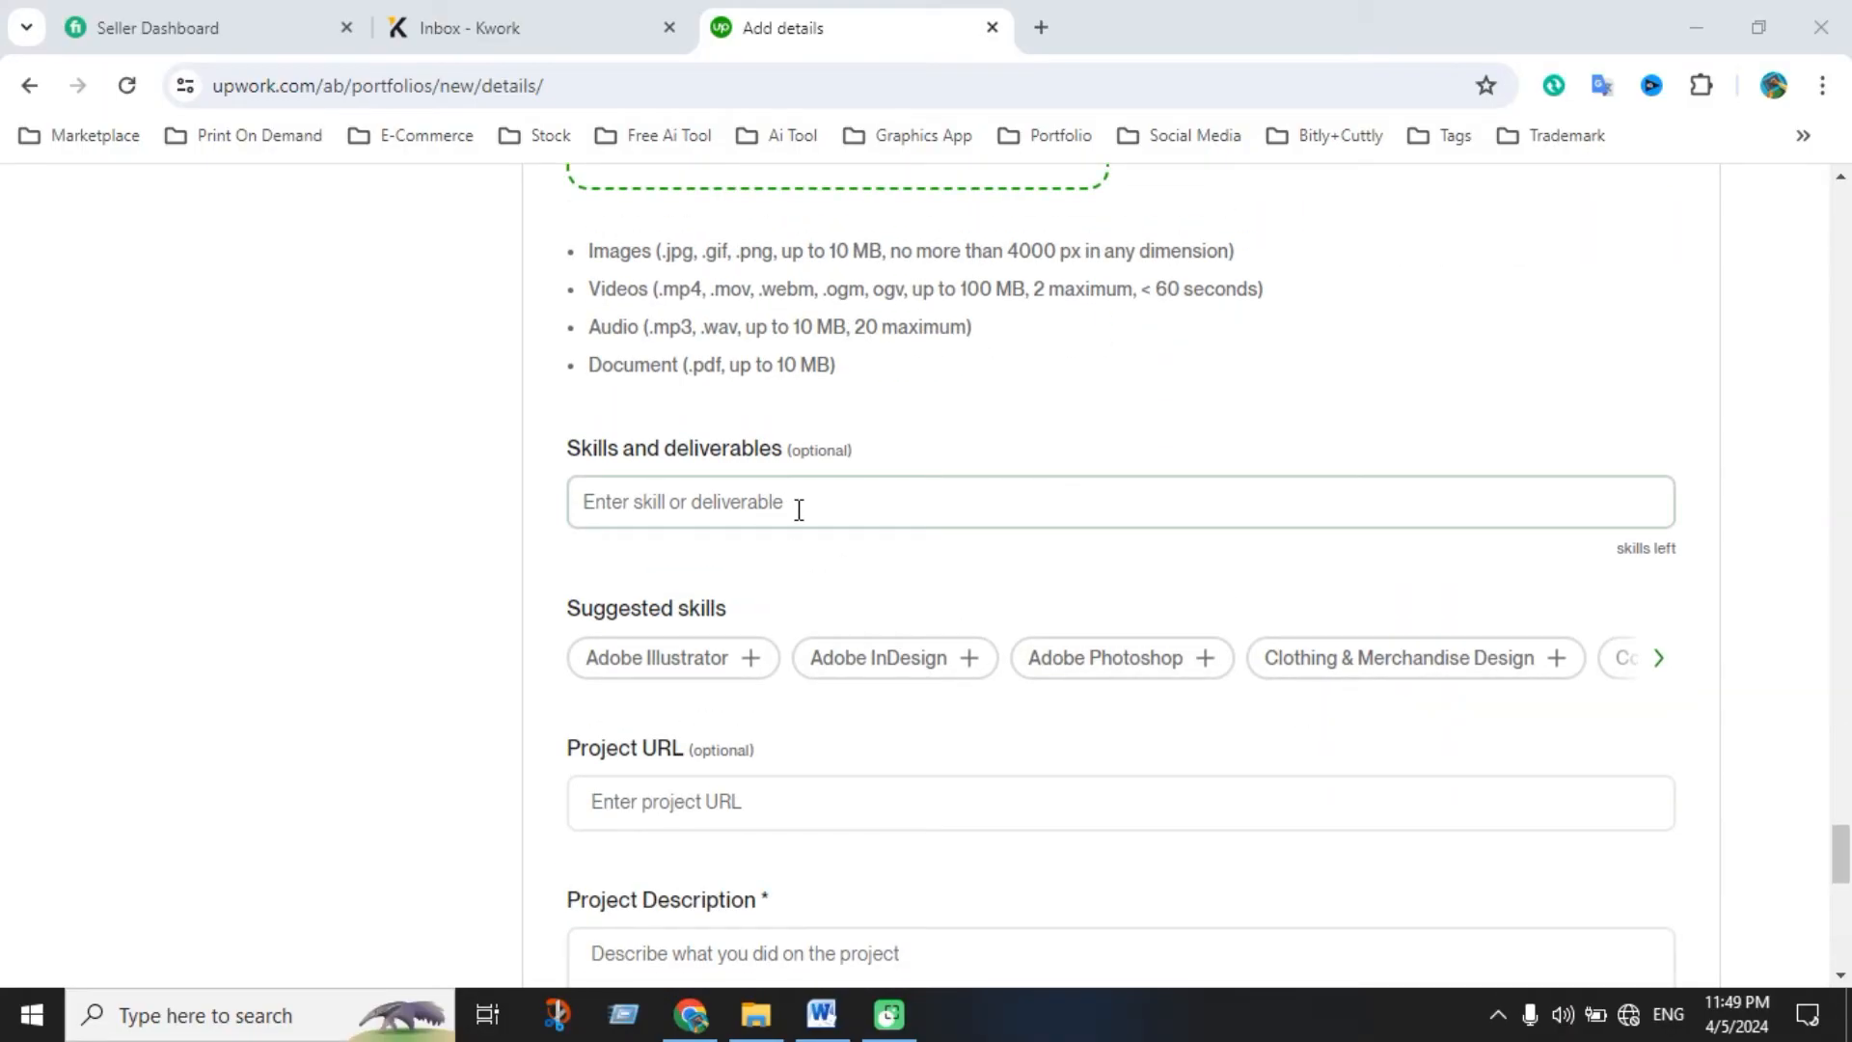
{"action": "scroll", "coordinate": [823, 568], "scroll_direction": "up", "scroll_amount": 1}
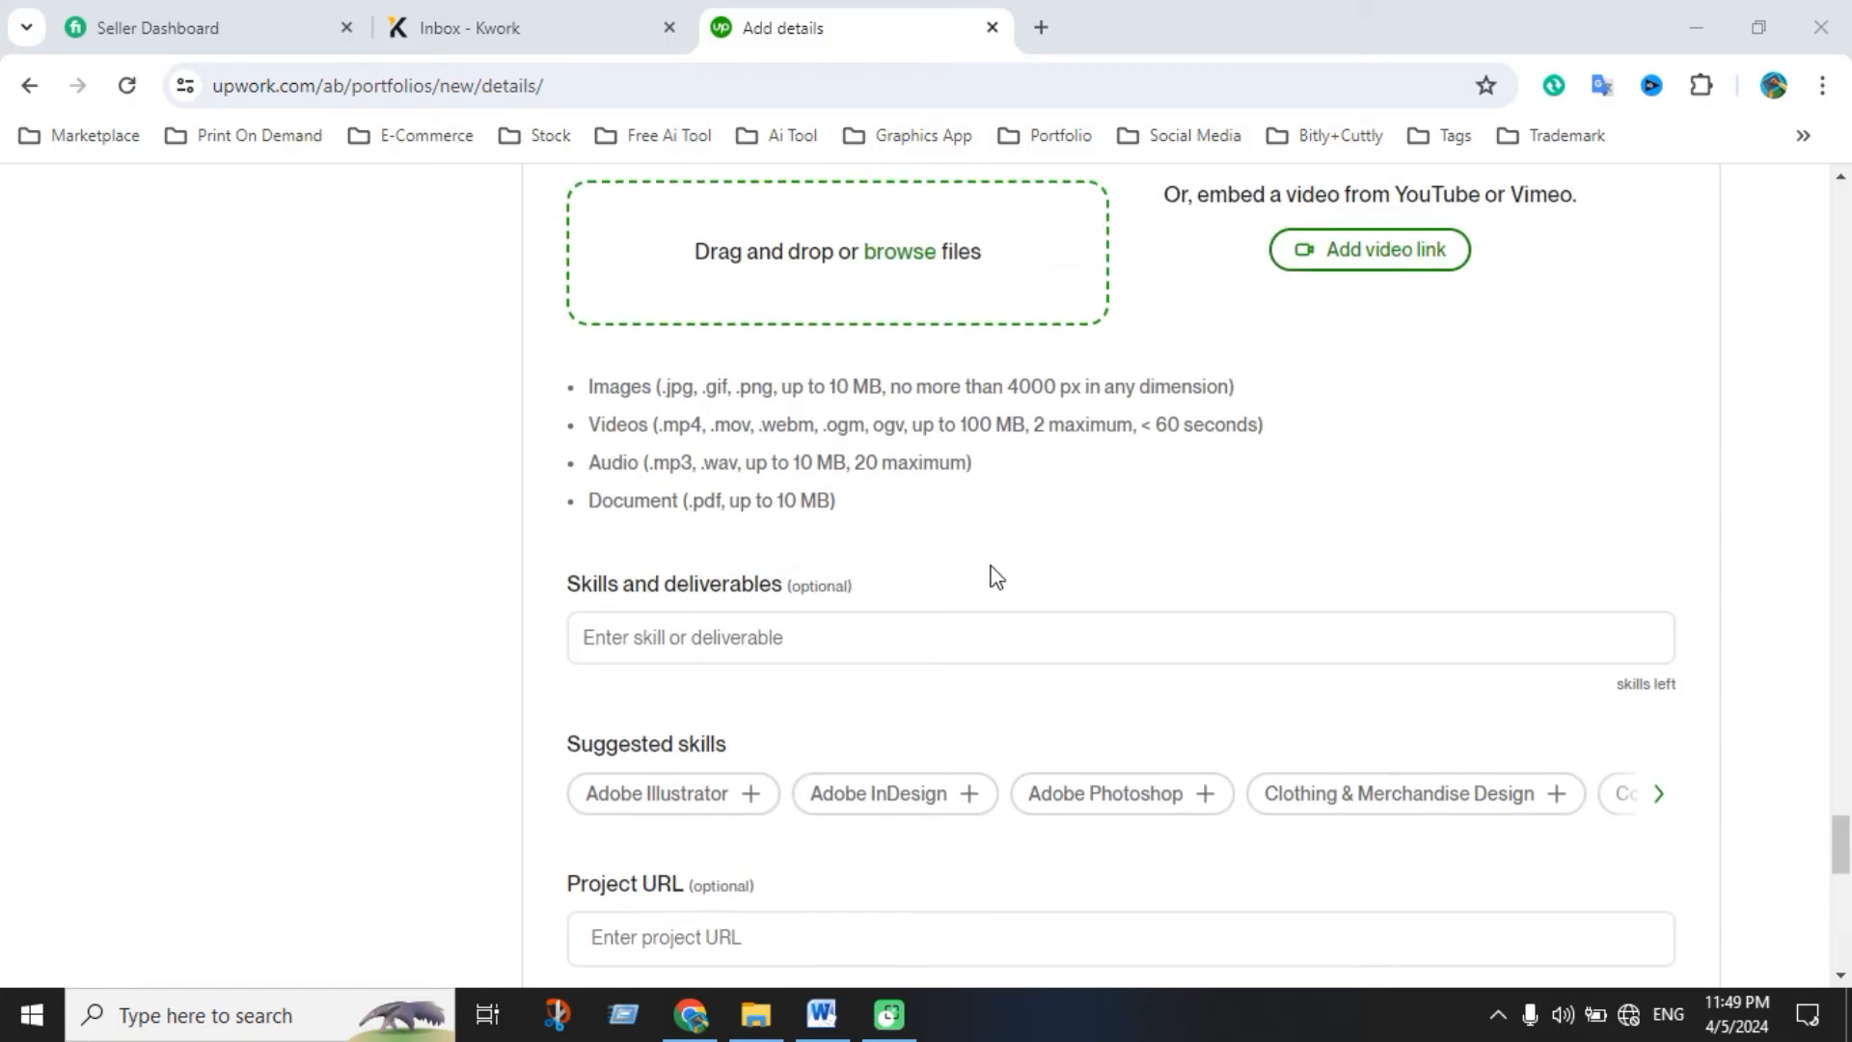
{"action": "scroll", "coordinate": [953, 562], "scroll_direction": "up", "scroll_amount": 1}
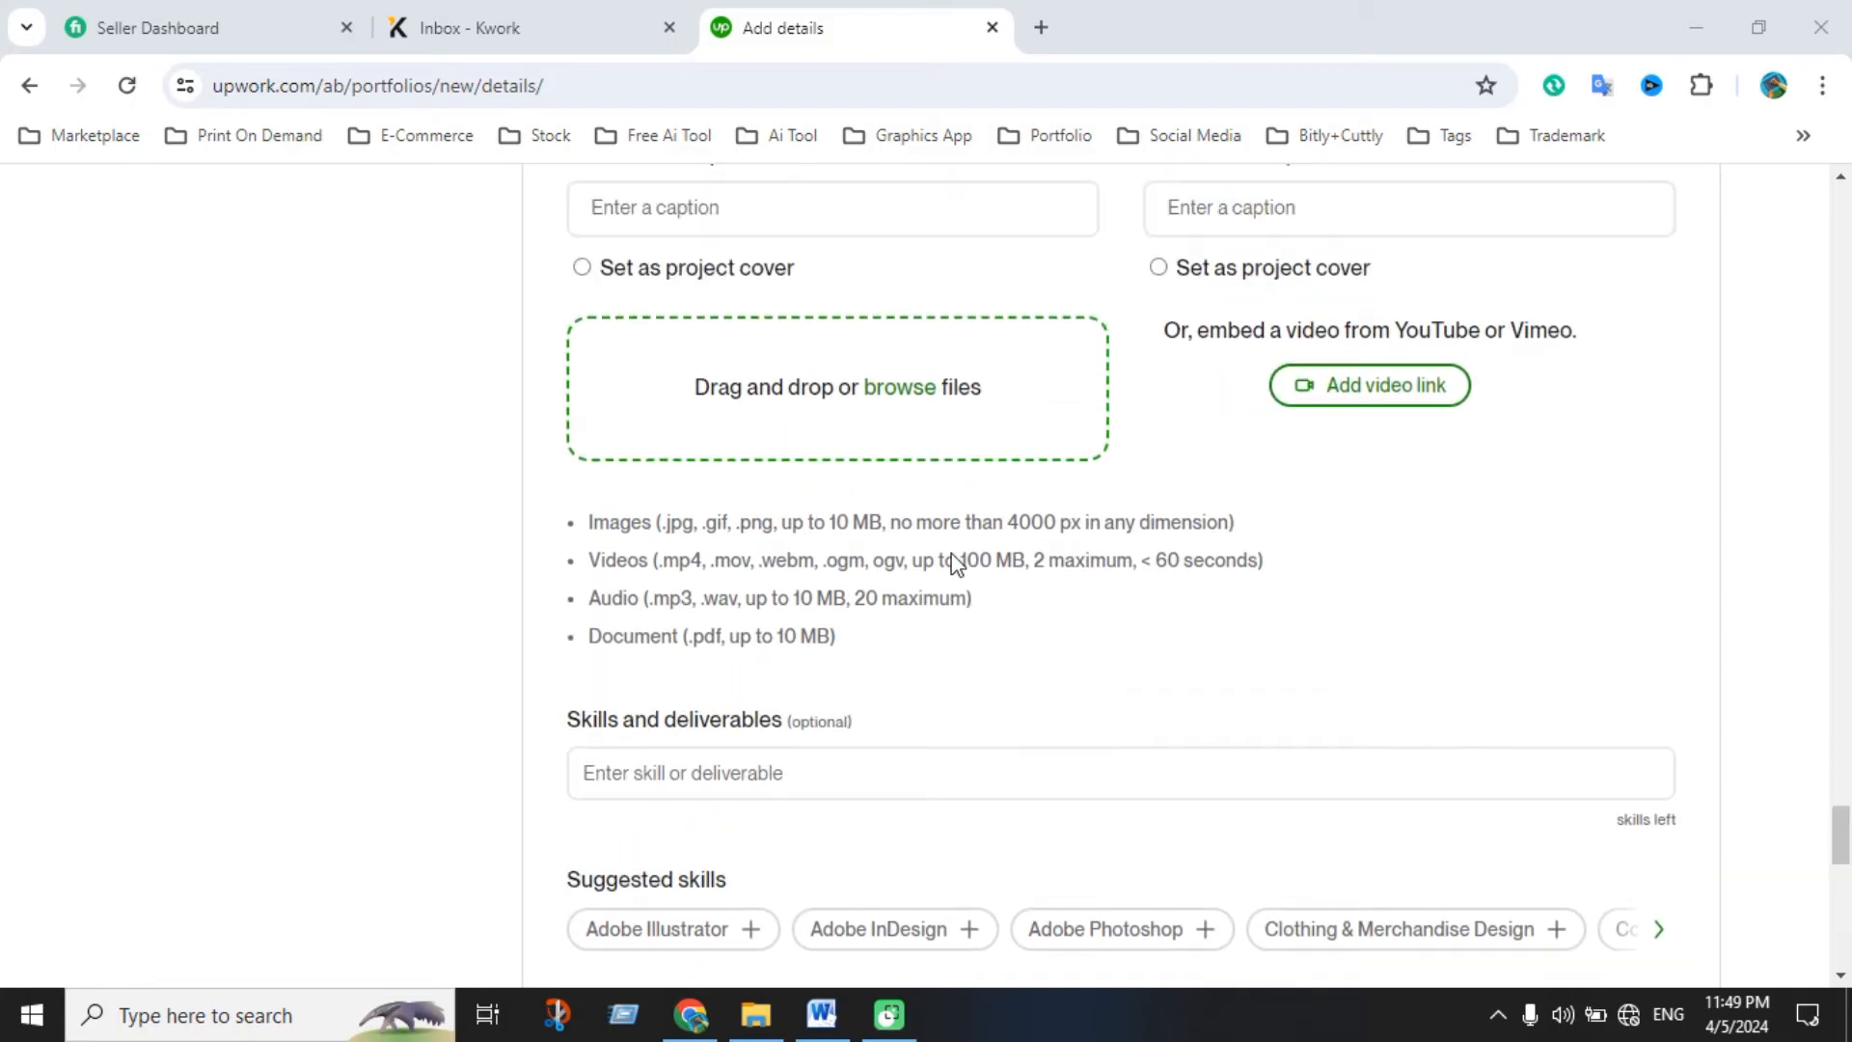
{"action": "left_click_drag", "start_coordinate": [668, 525], "coordinate": [869, 526]}
{"action": "left_click", "coordinate": [702, 531]}
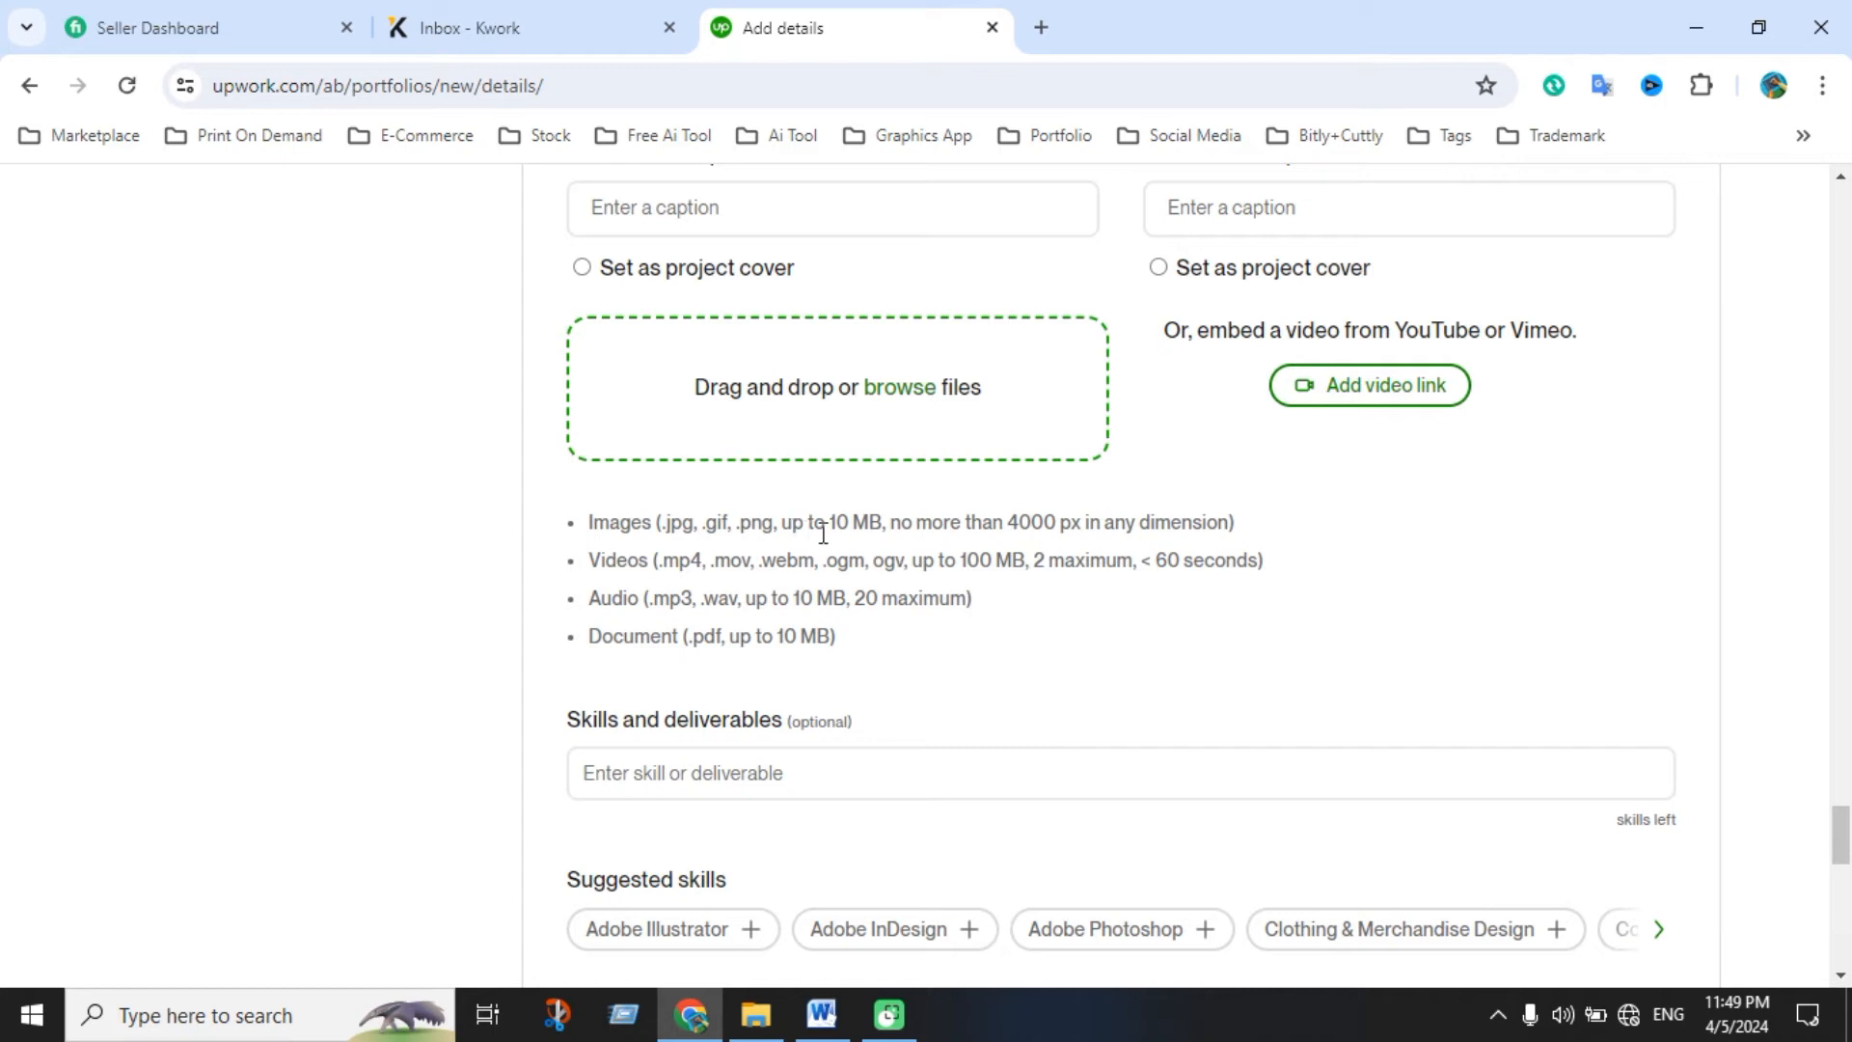
{"action": "left_click_drag", "start_coordinate": [881, 524], "coordinate": [645, 518]}
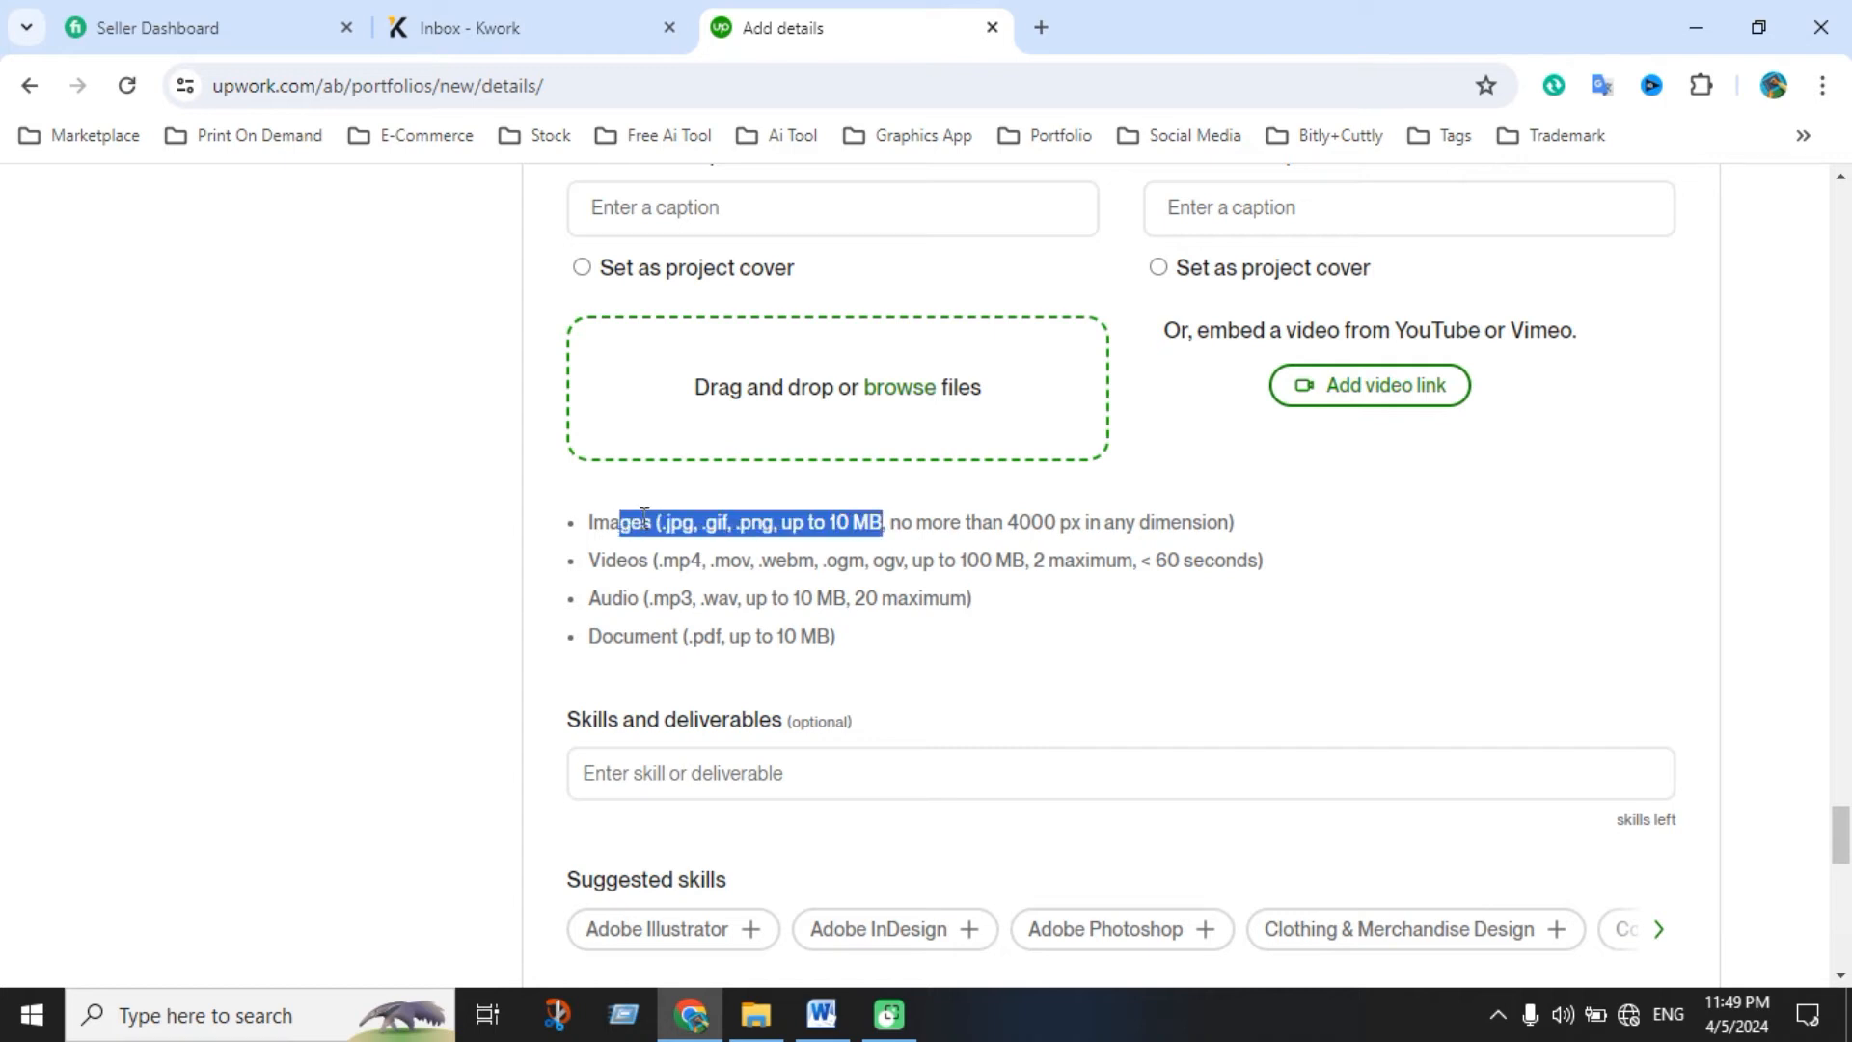
{"action": "left_click_drag", "start_coordinate": [1011, 524], "coordinate": [1094, 523]}
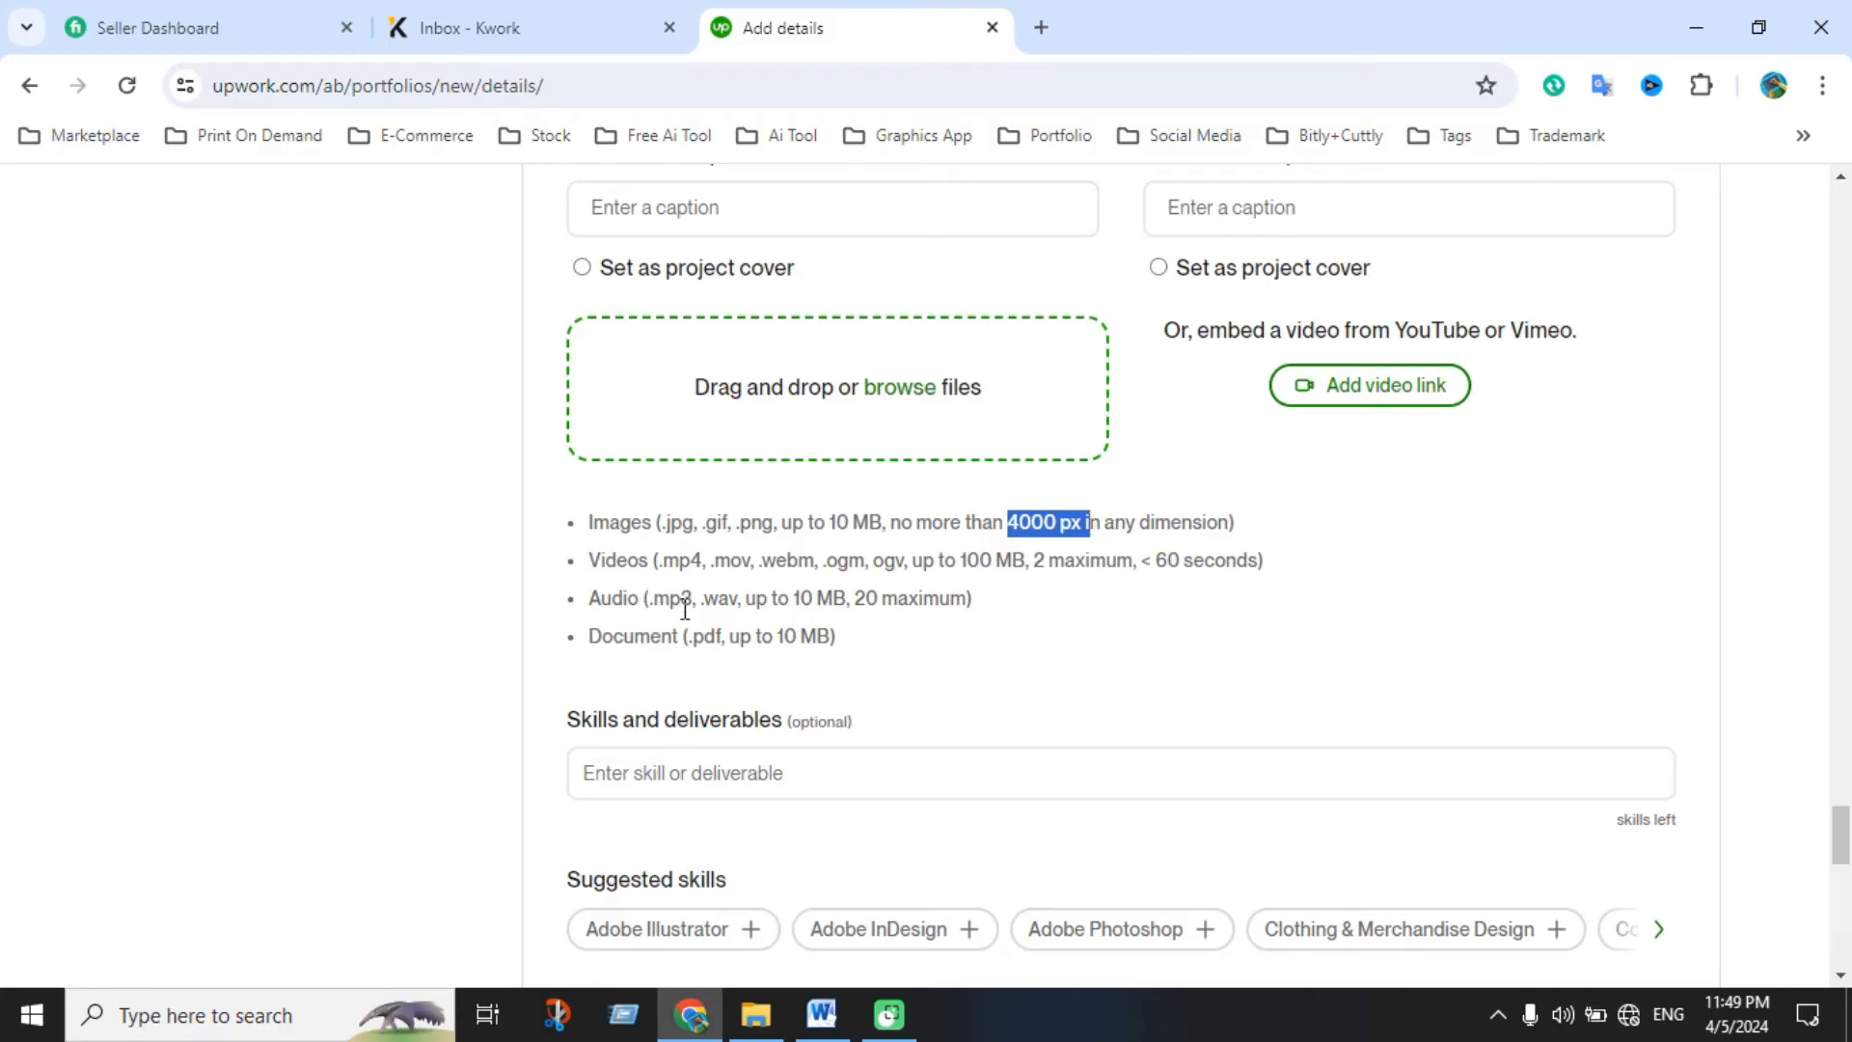
{"action": "scroll", "coordinate": [950, 678], "scroll_direction": "down", "scroll_amount": 3}
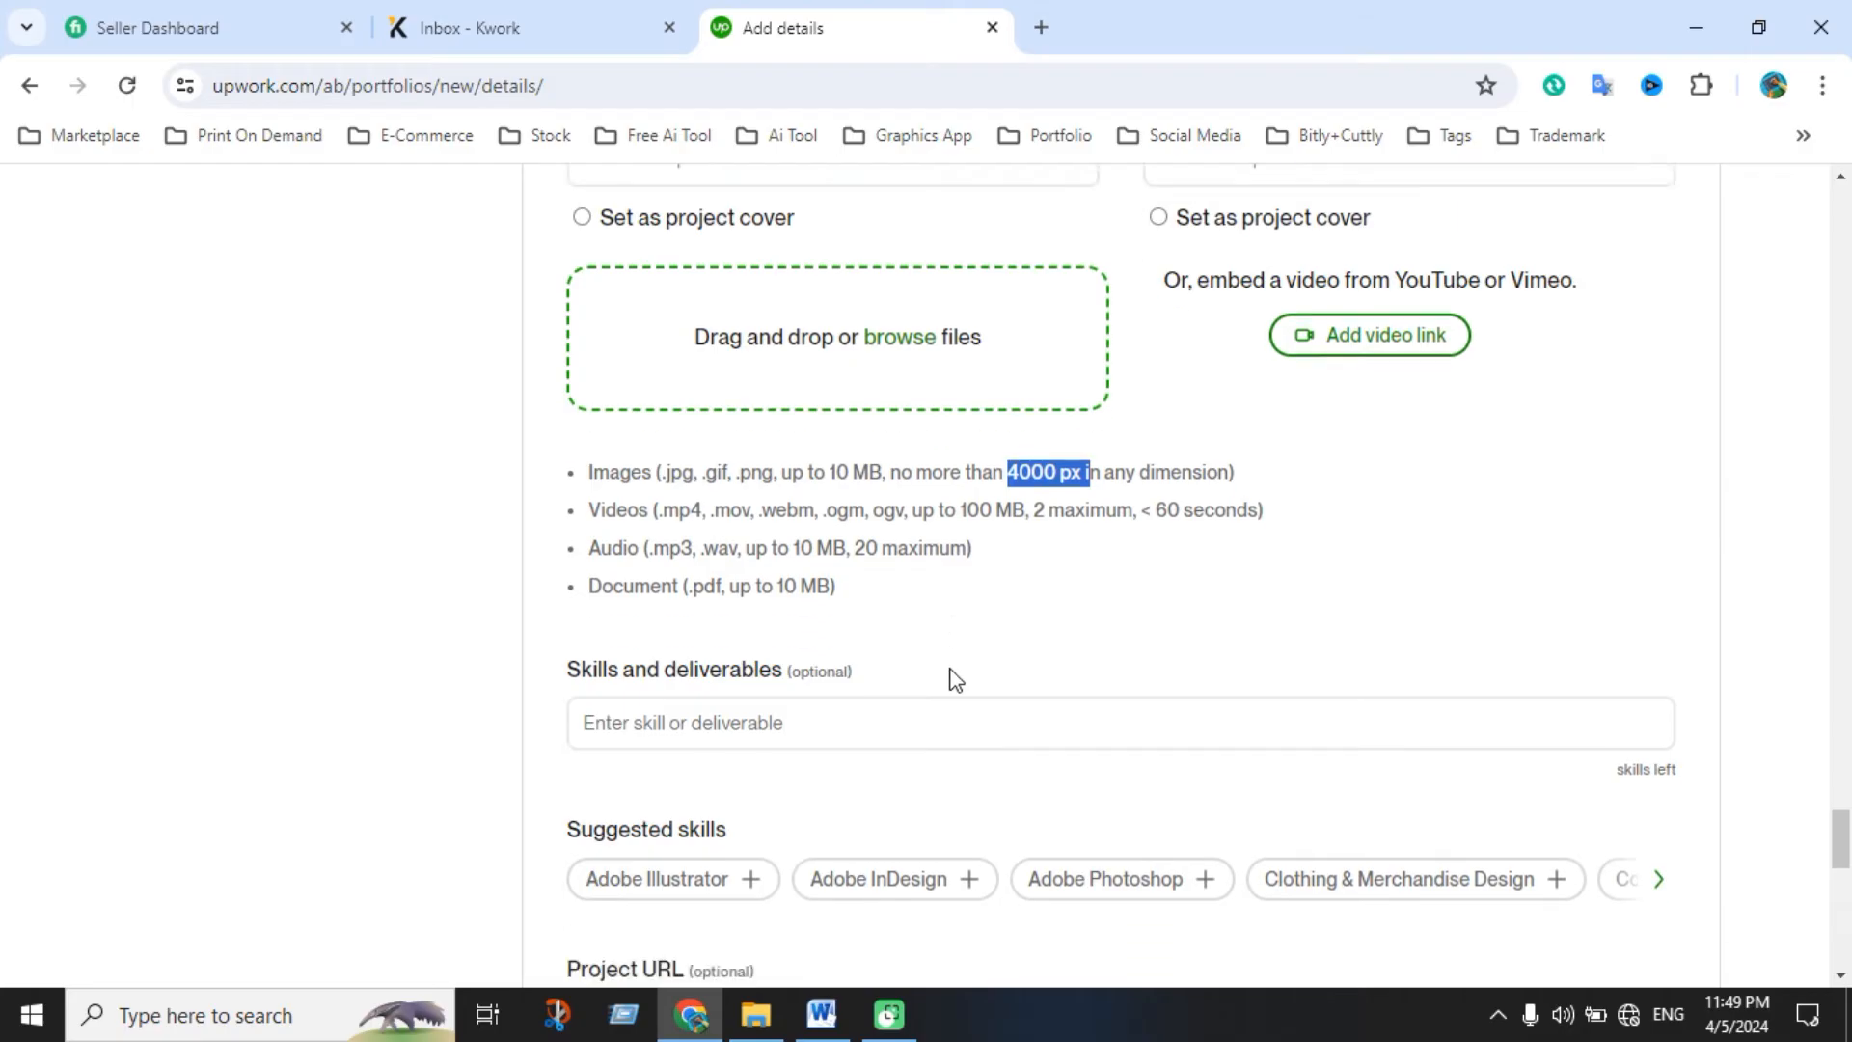
Add skills Clothing & Merchandise Design, Fashion Design, Print Design, T-Shirt Design, Typography and Social Media Design
{"action": "left_click", "coordinate": [720, 506]}
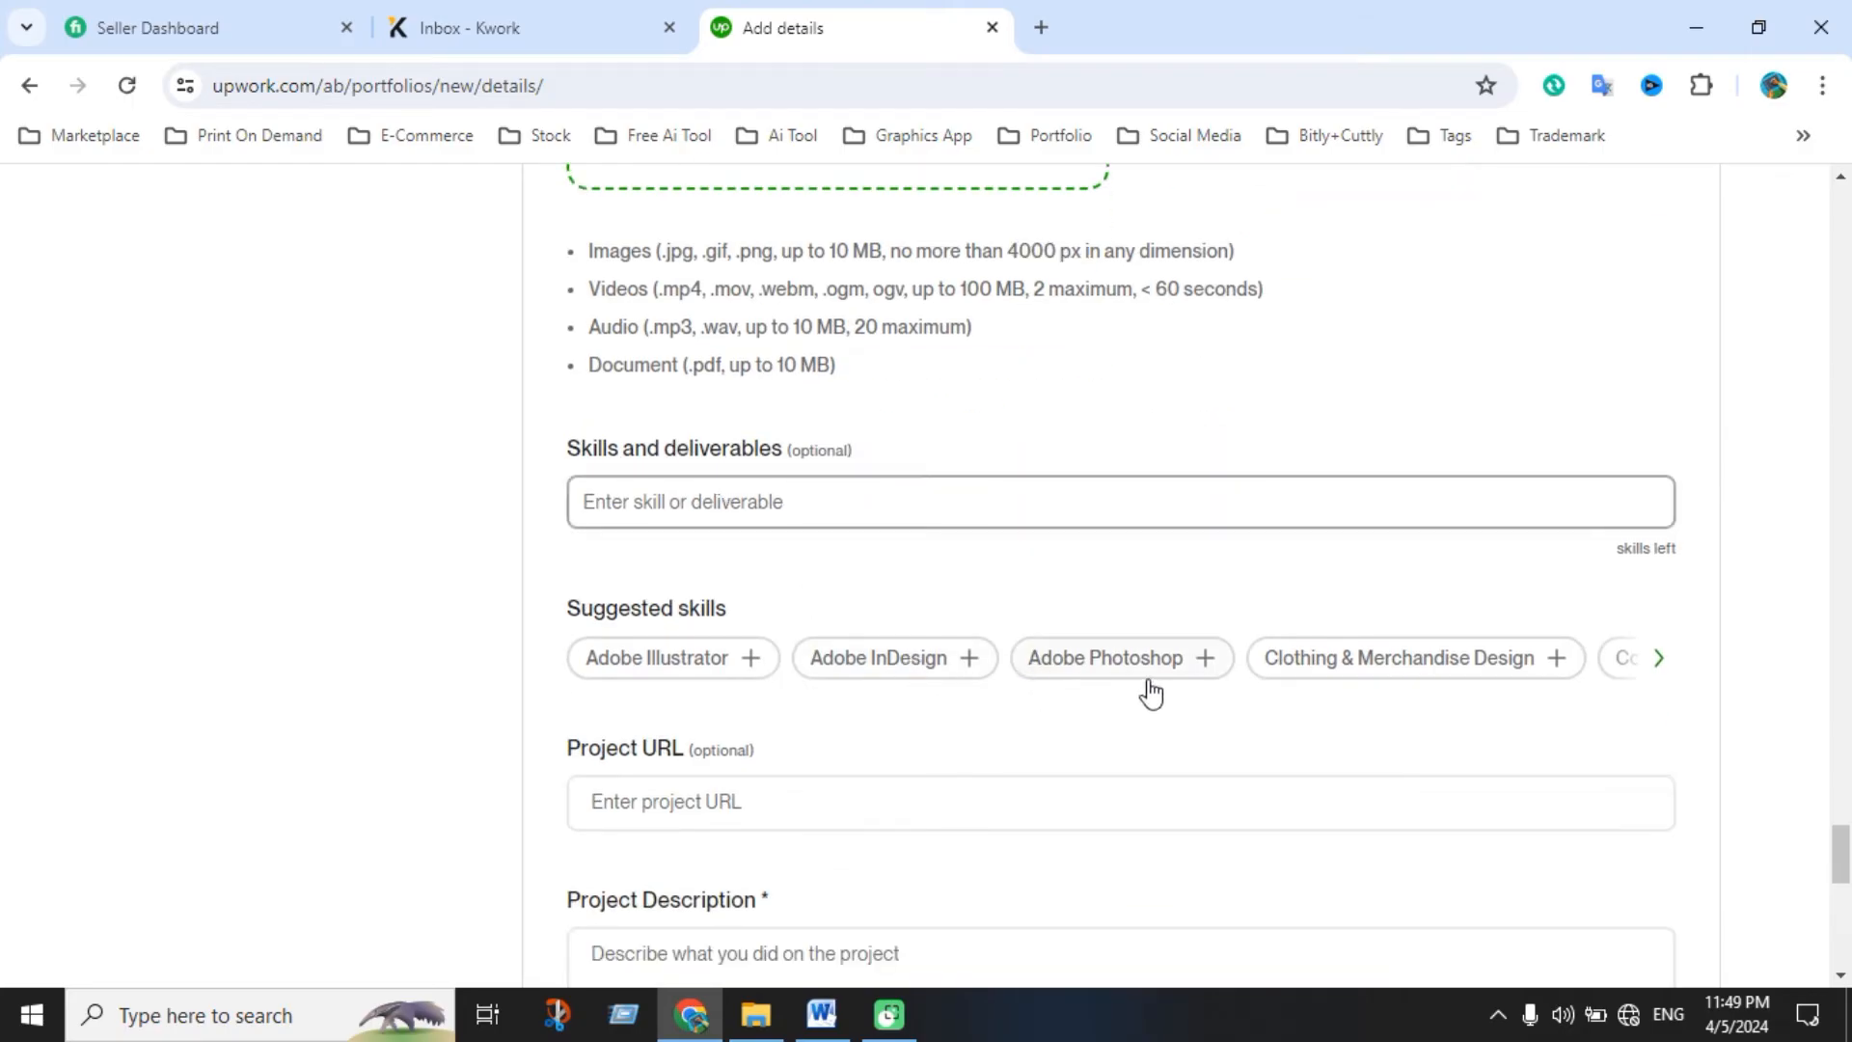
{"action": "left_click", "coordinate": [1502, 666]}
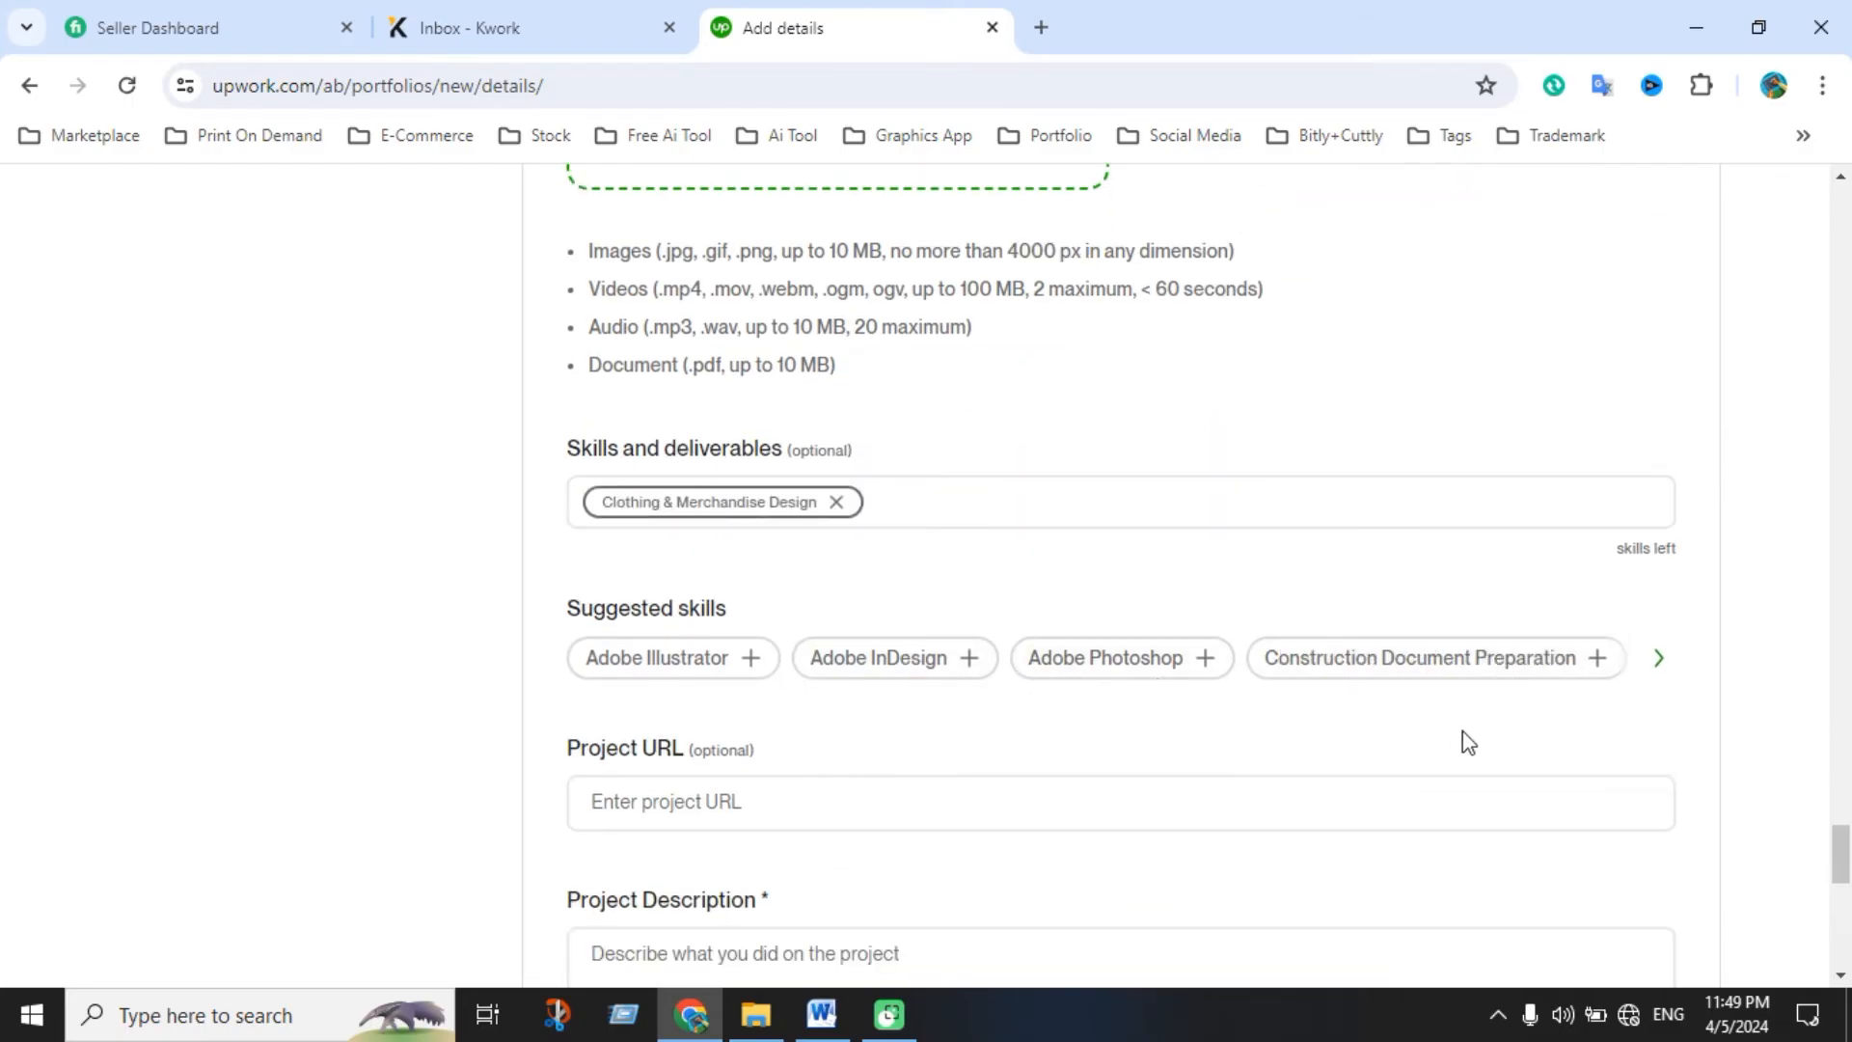
{"action": "left_click", "coordinate": [1661, 662]}
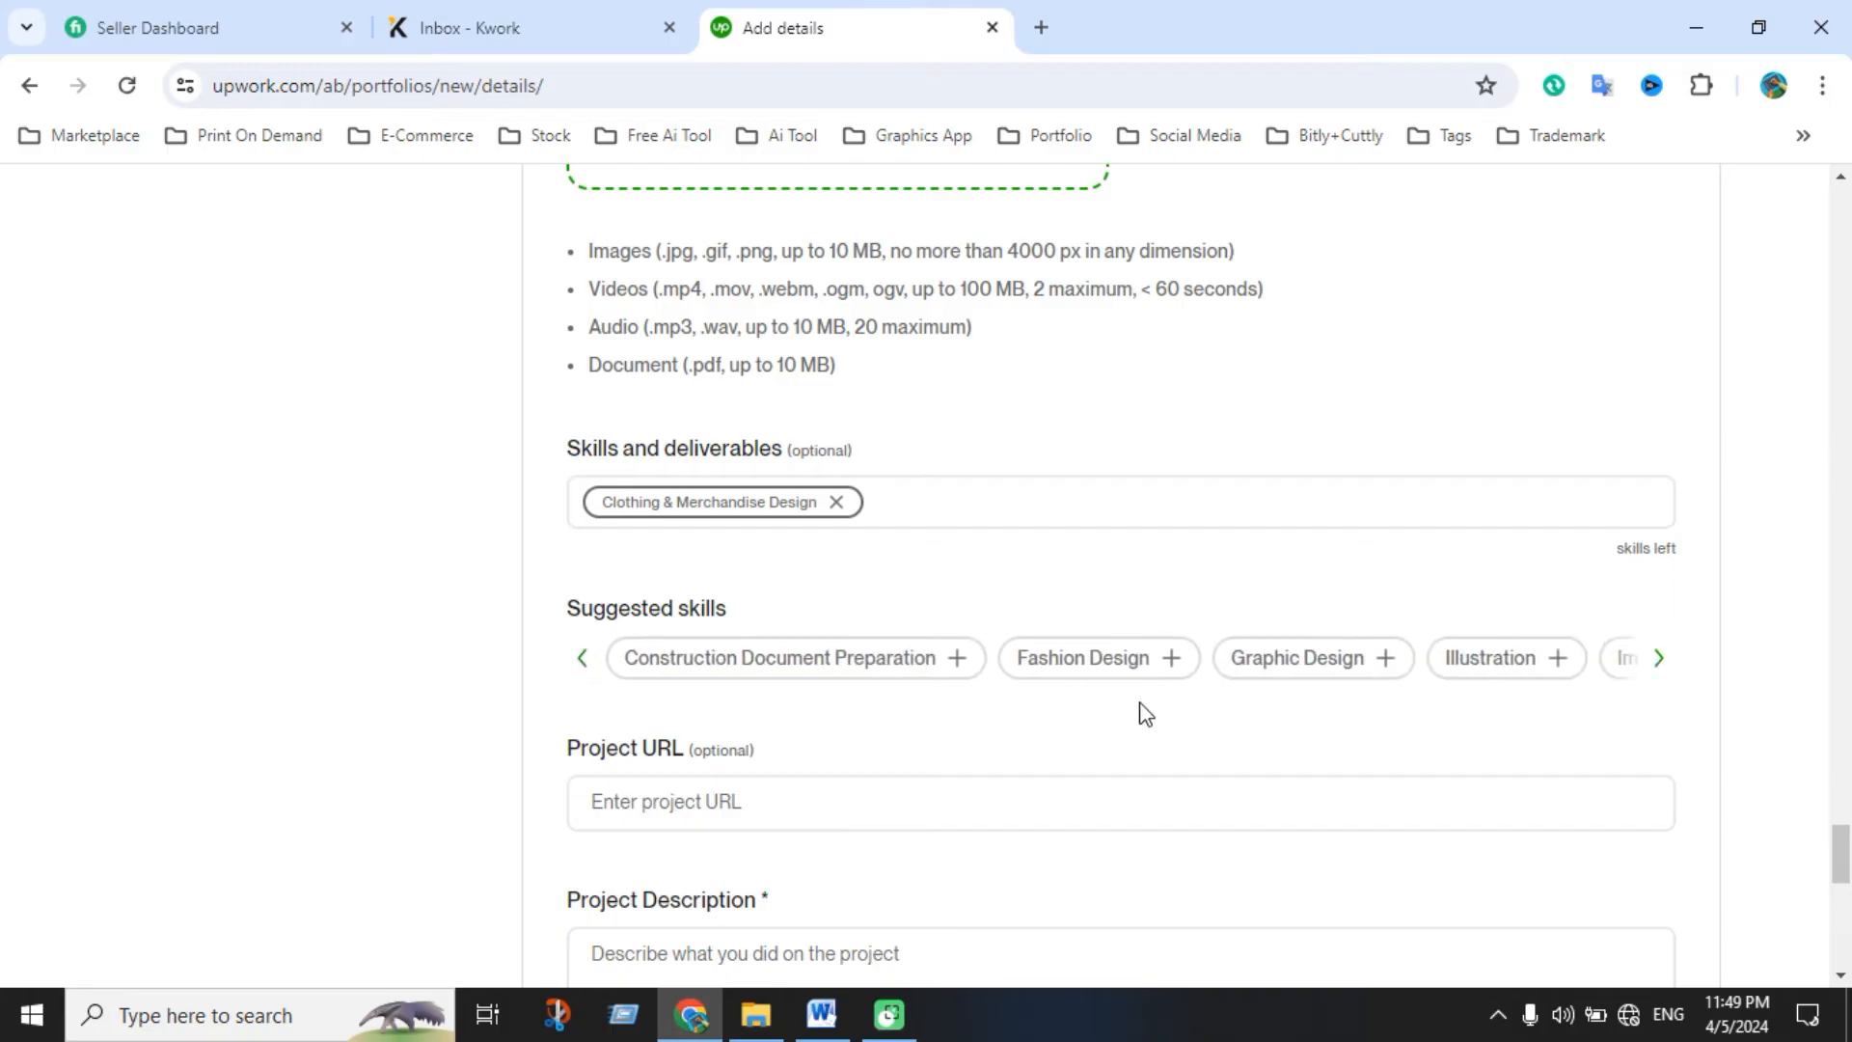
{"action": "left_click", "coordinate": [1130, 672]}
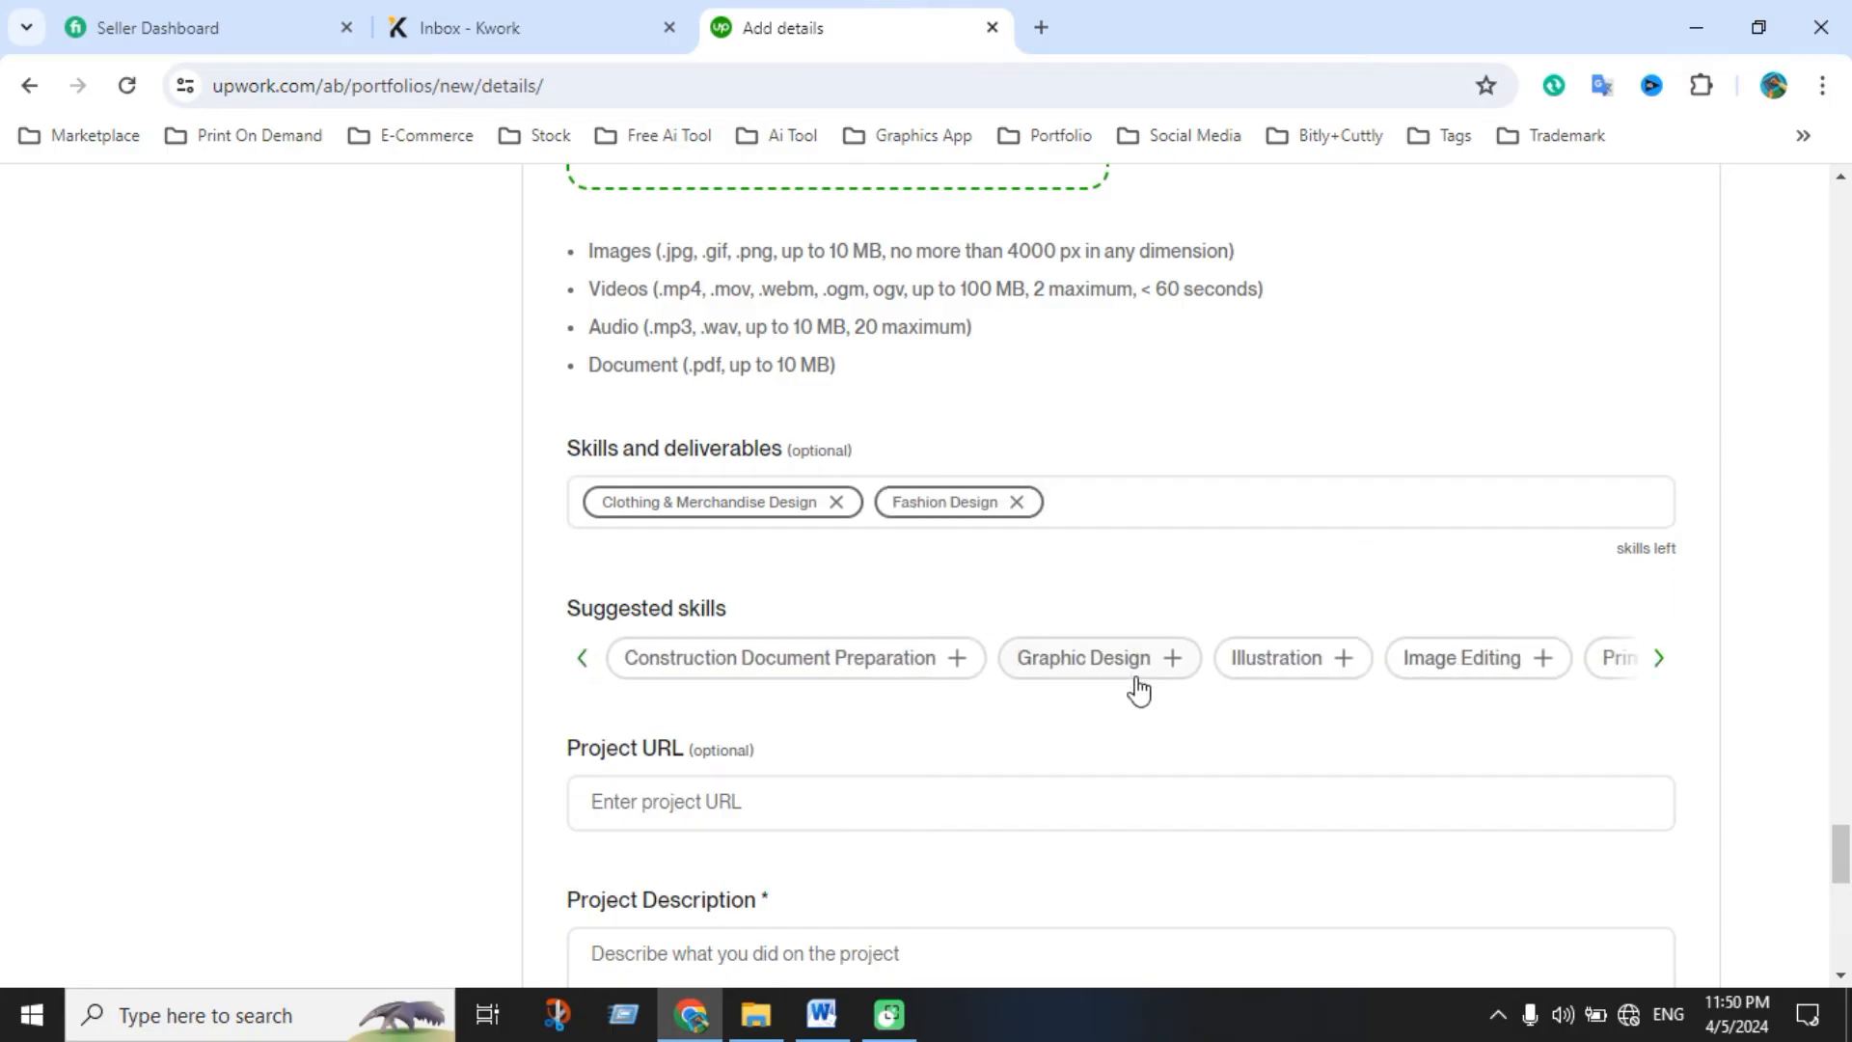
{"action": "left_click", "coordinate": [1659, 659]}
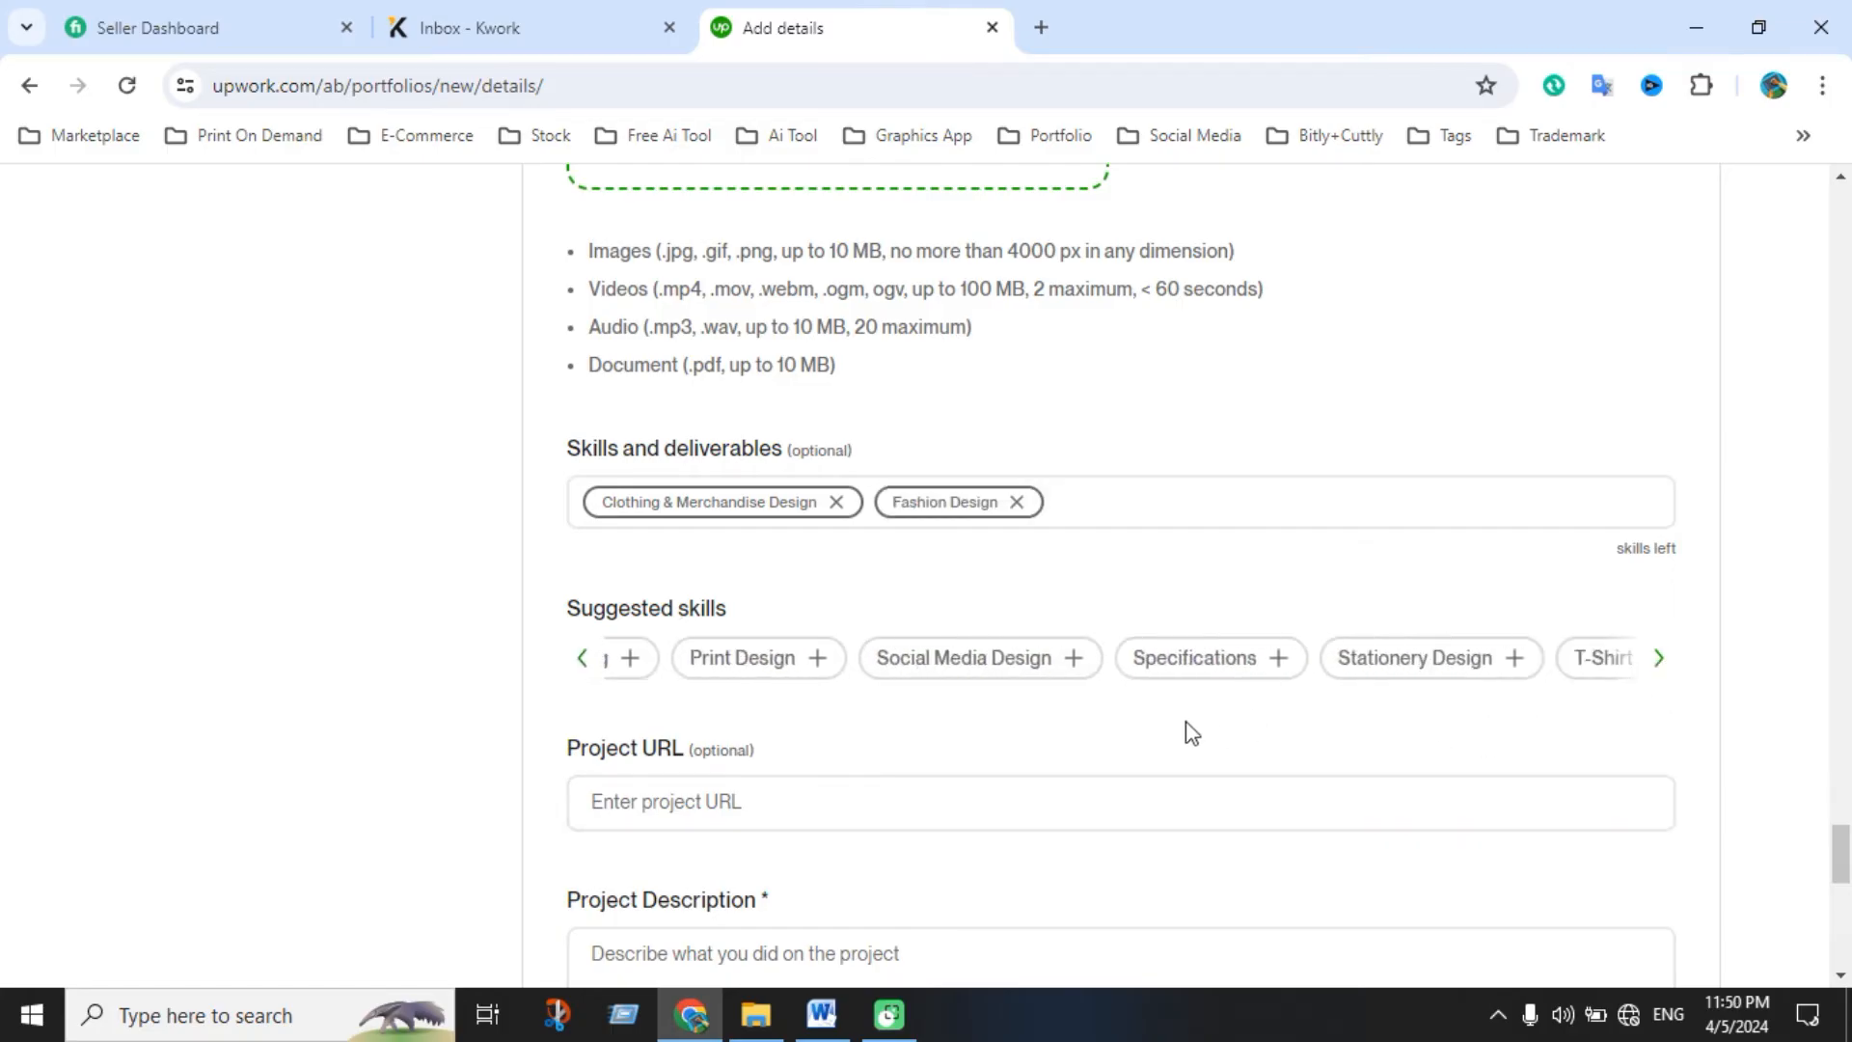
{"action": "left_click", "coordinate": [702, 670]}
{"action": "left_click", "coordinate": [1408, 672]}
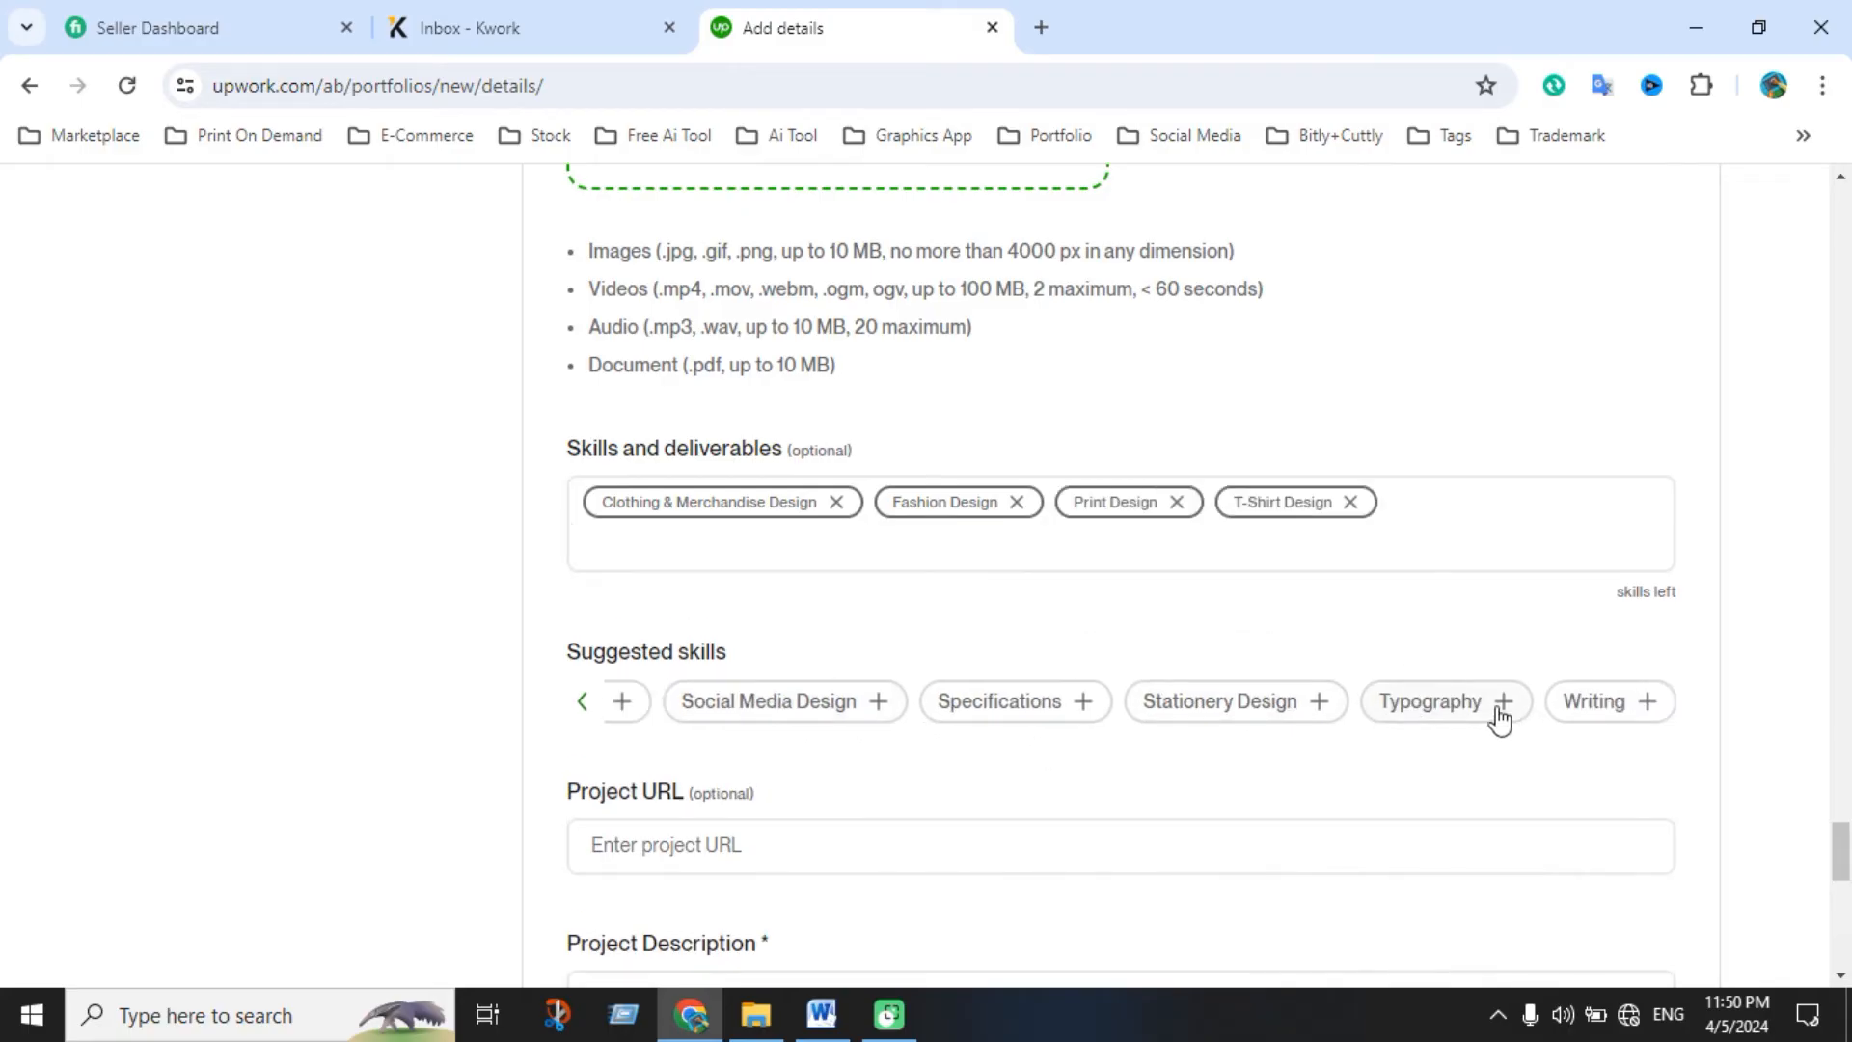
{"action": "left_click", "coordinate": [1401, 703]}
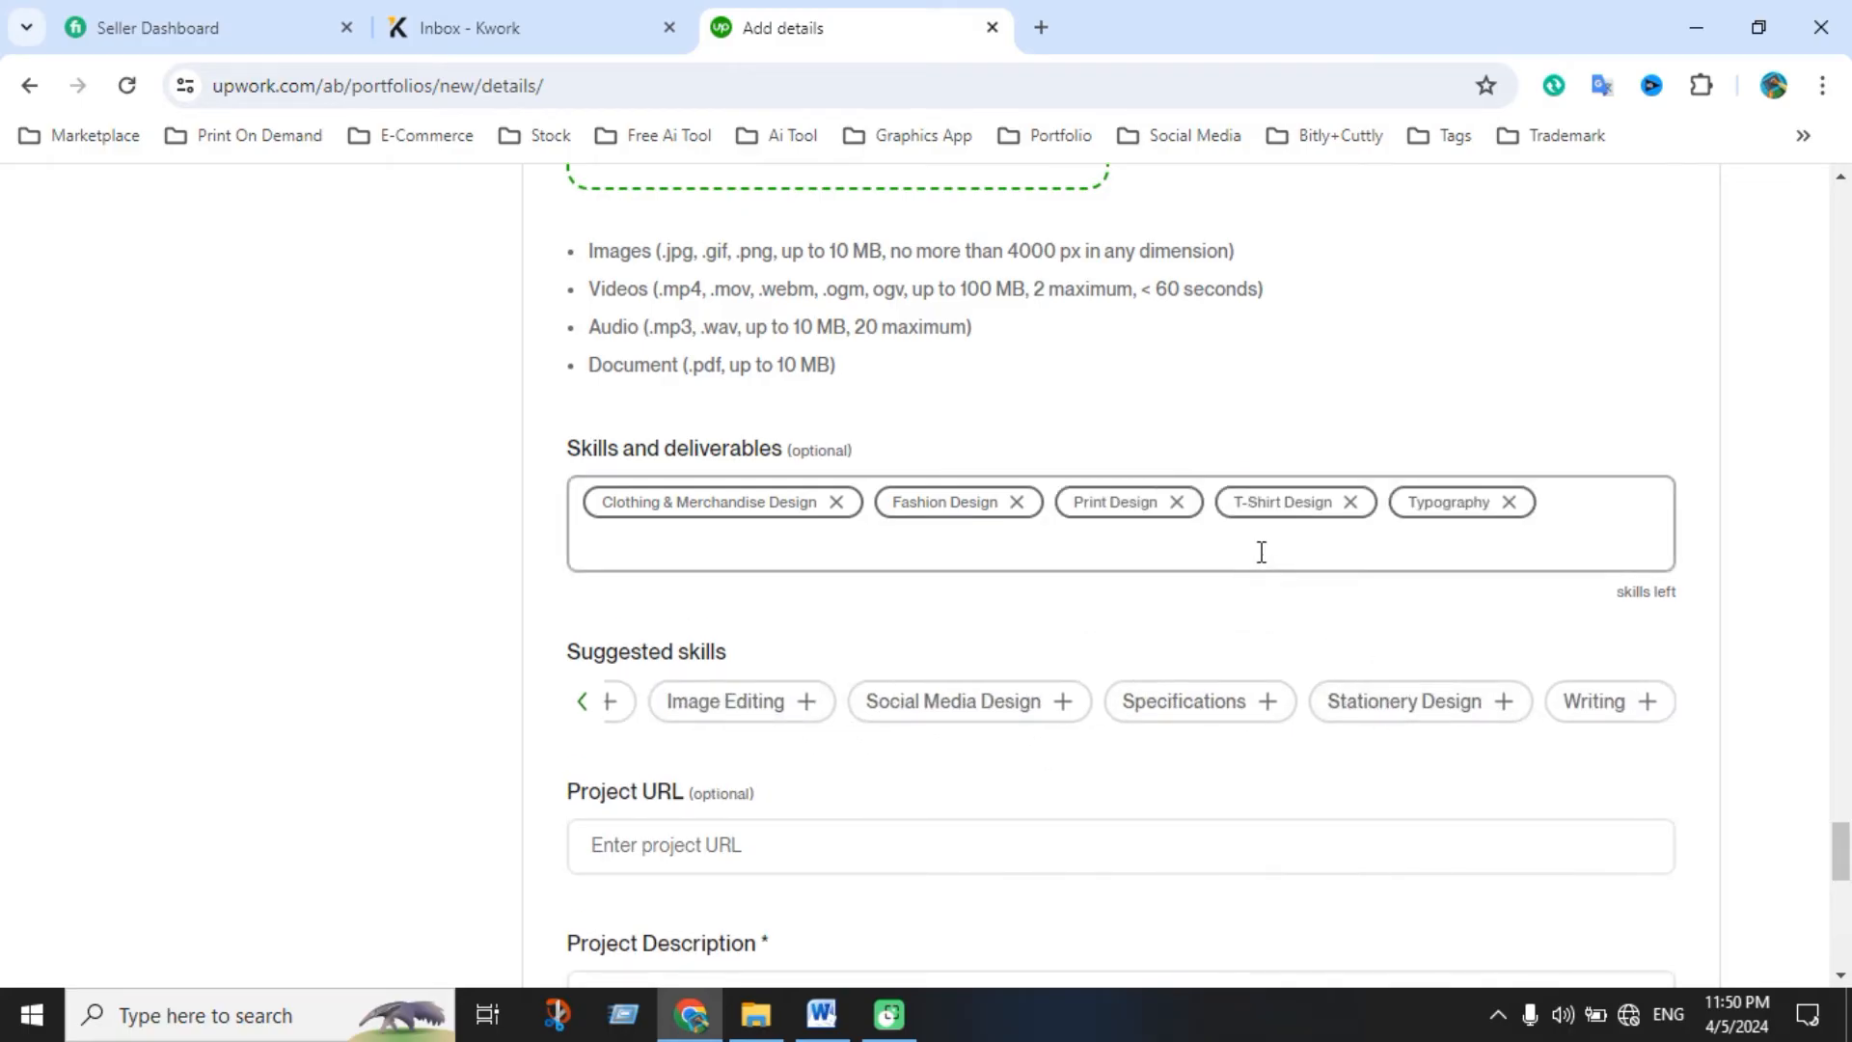
{"action": "left_click", "coordinate": [993, 707]}
Move down past the project URL field into the Project Description box
{"action": "scroll", "coordinate": [893, 689], "scroll_direction": "down", "scroll_amount": 1}
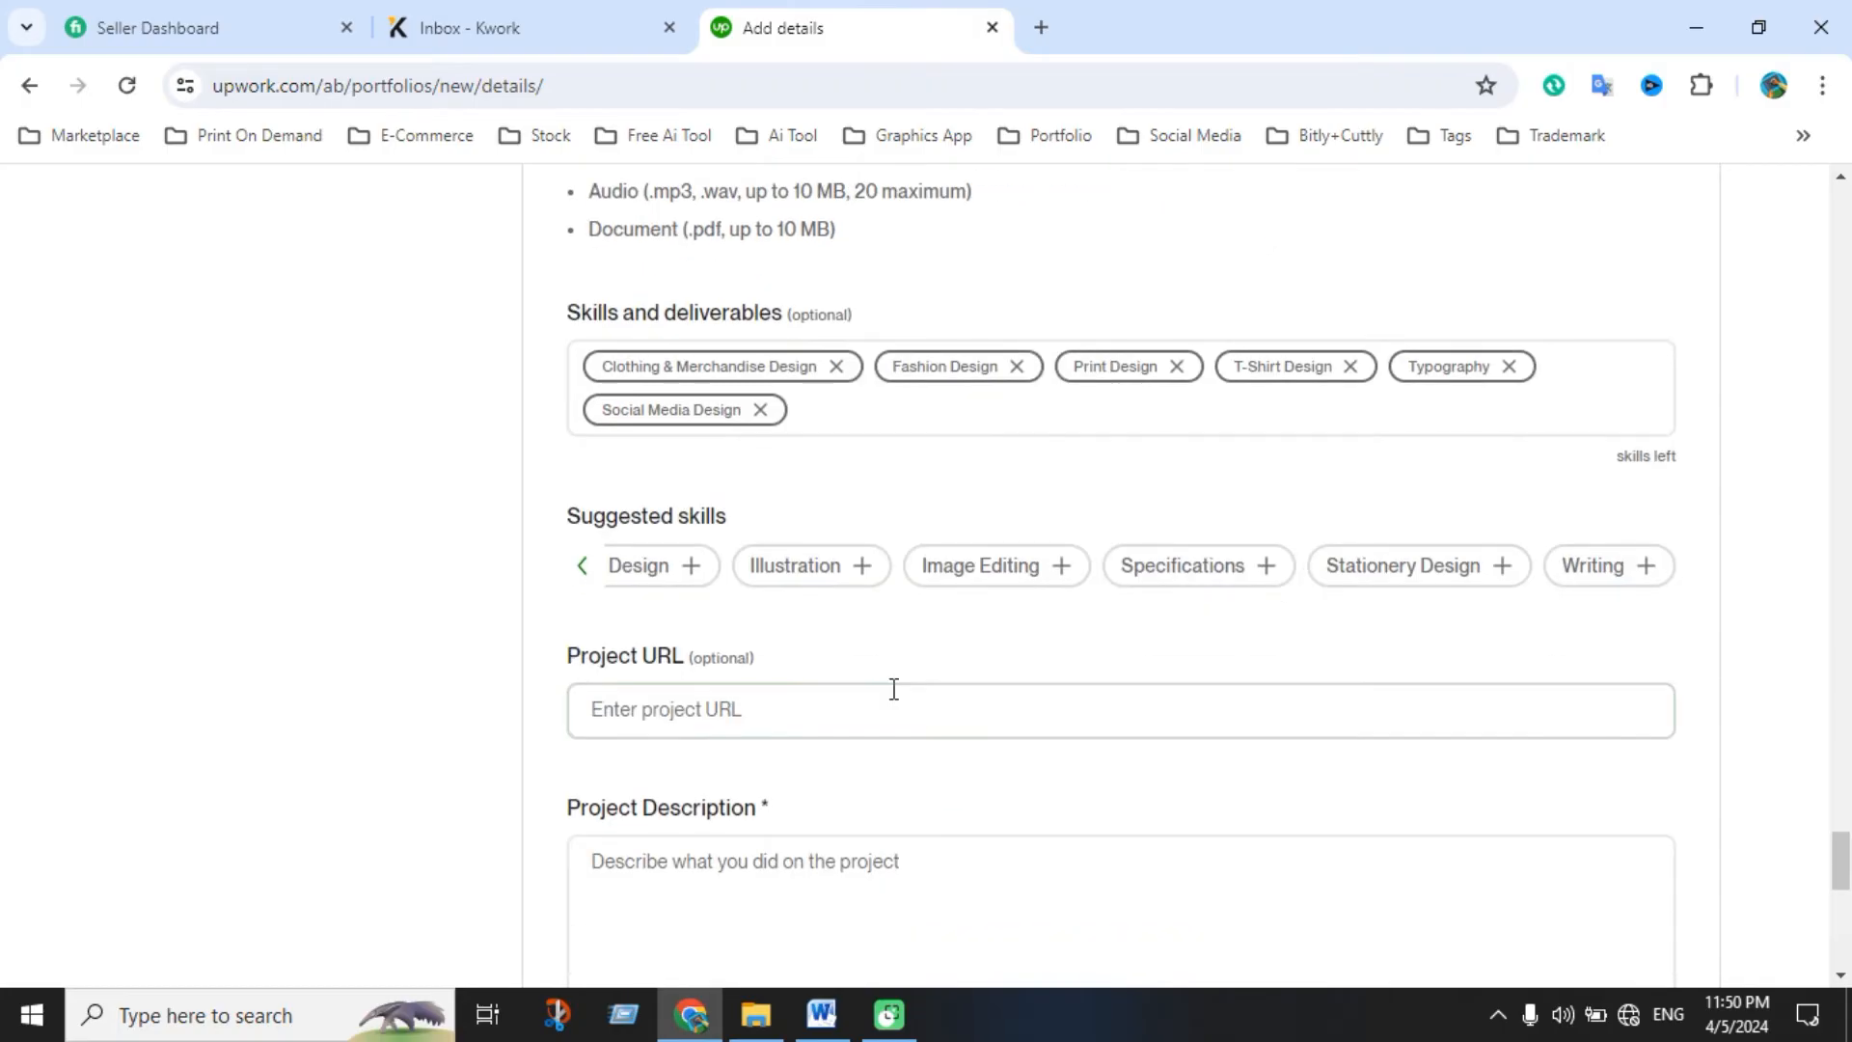
{"action": "left_click", "coordinate": [808, 714]}
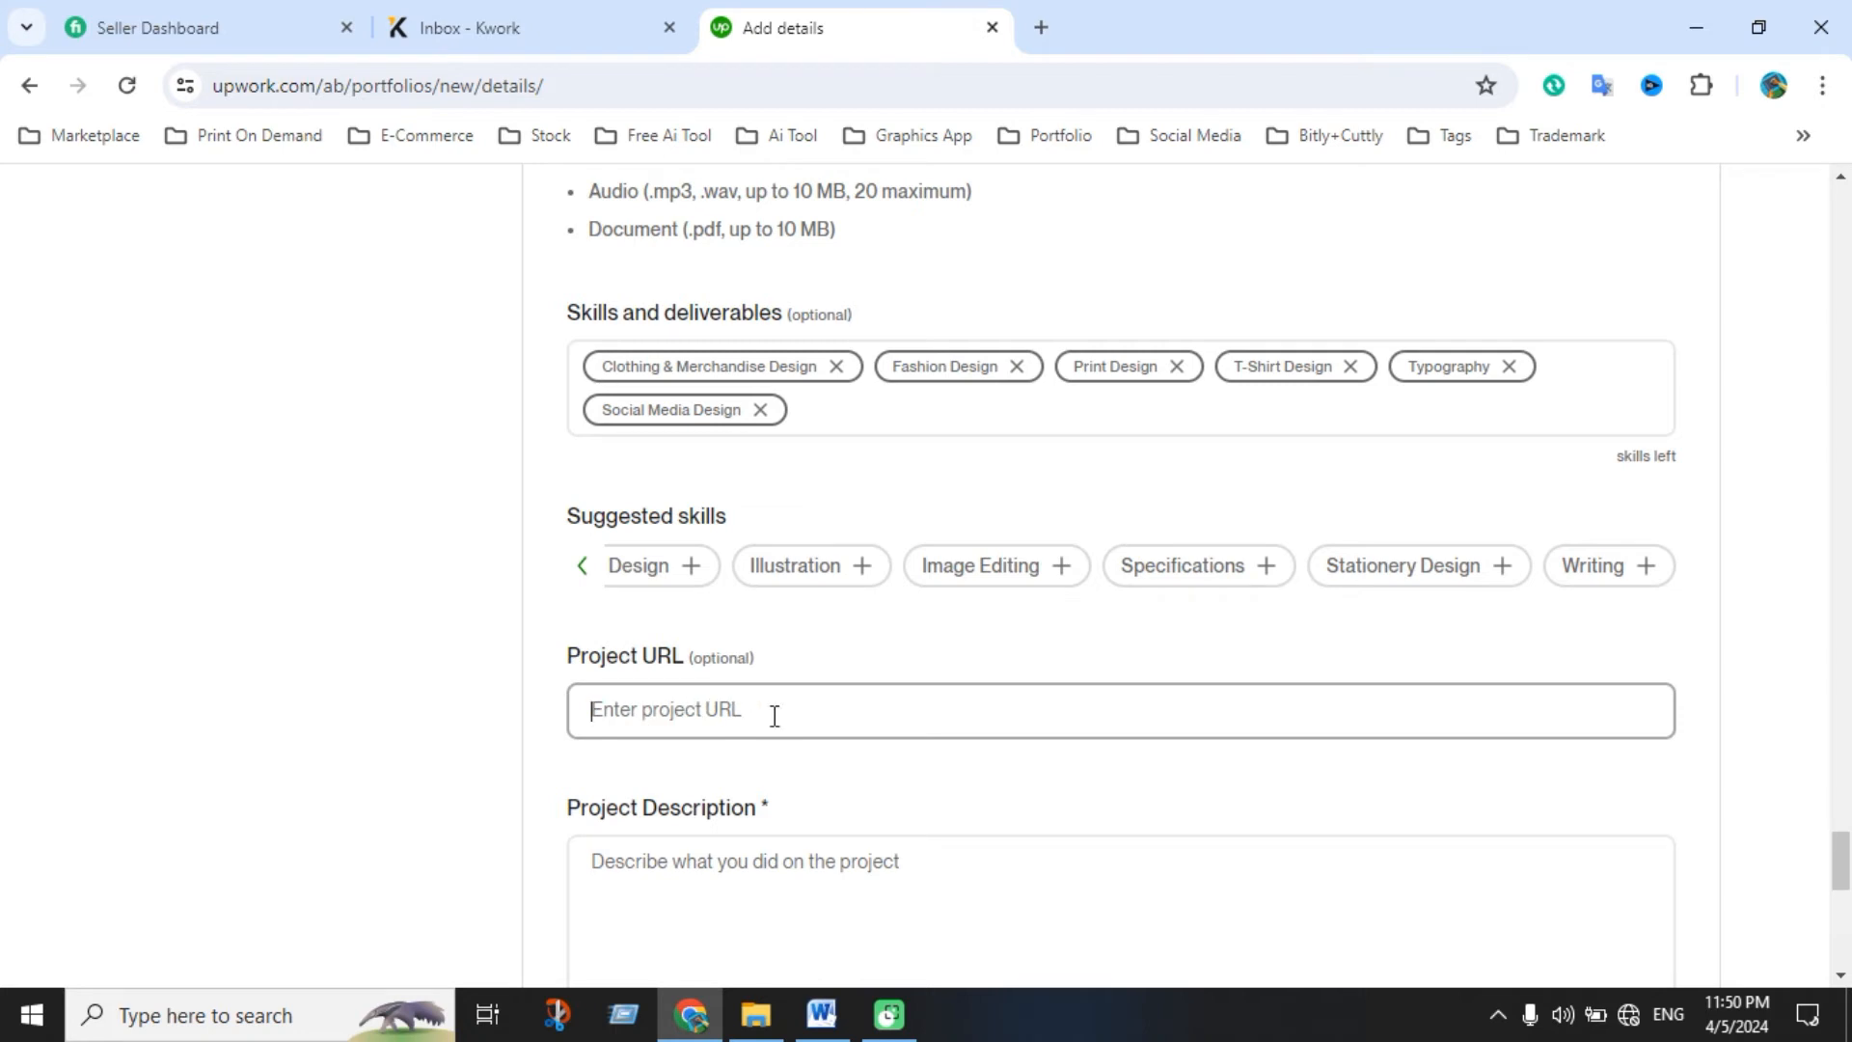
{"action": "scroll", "coordinate": [821, 728], "scroll_direction": "down", "scroll_amount": 4}
{"action": "left_click", "coordinate": [860, 496]}
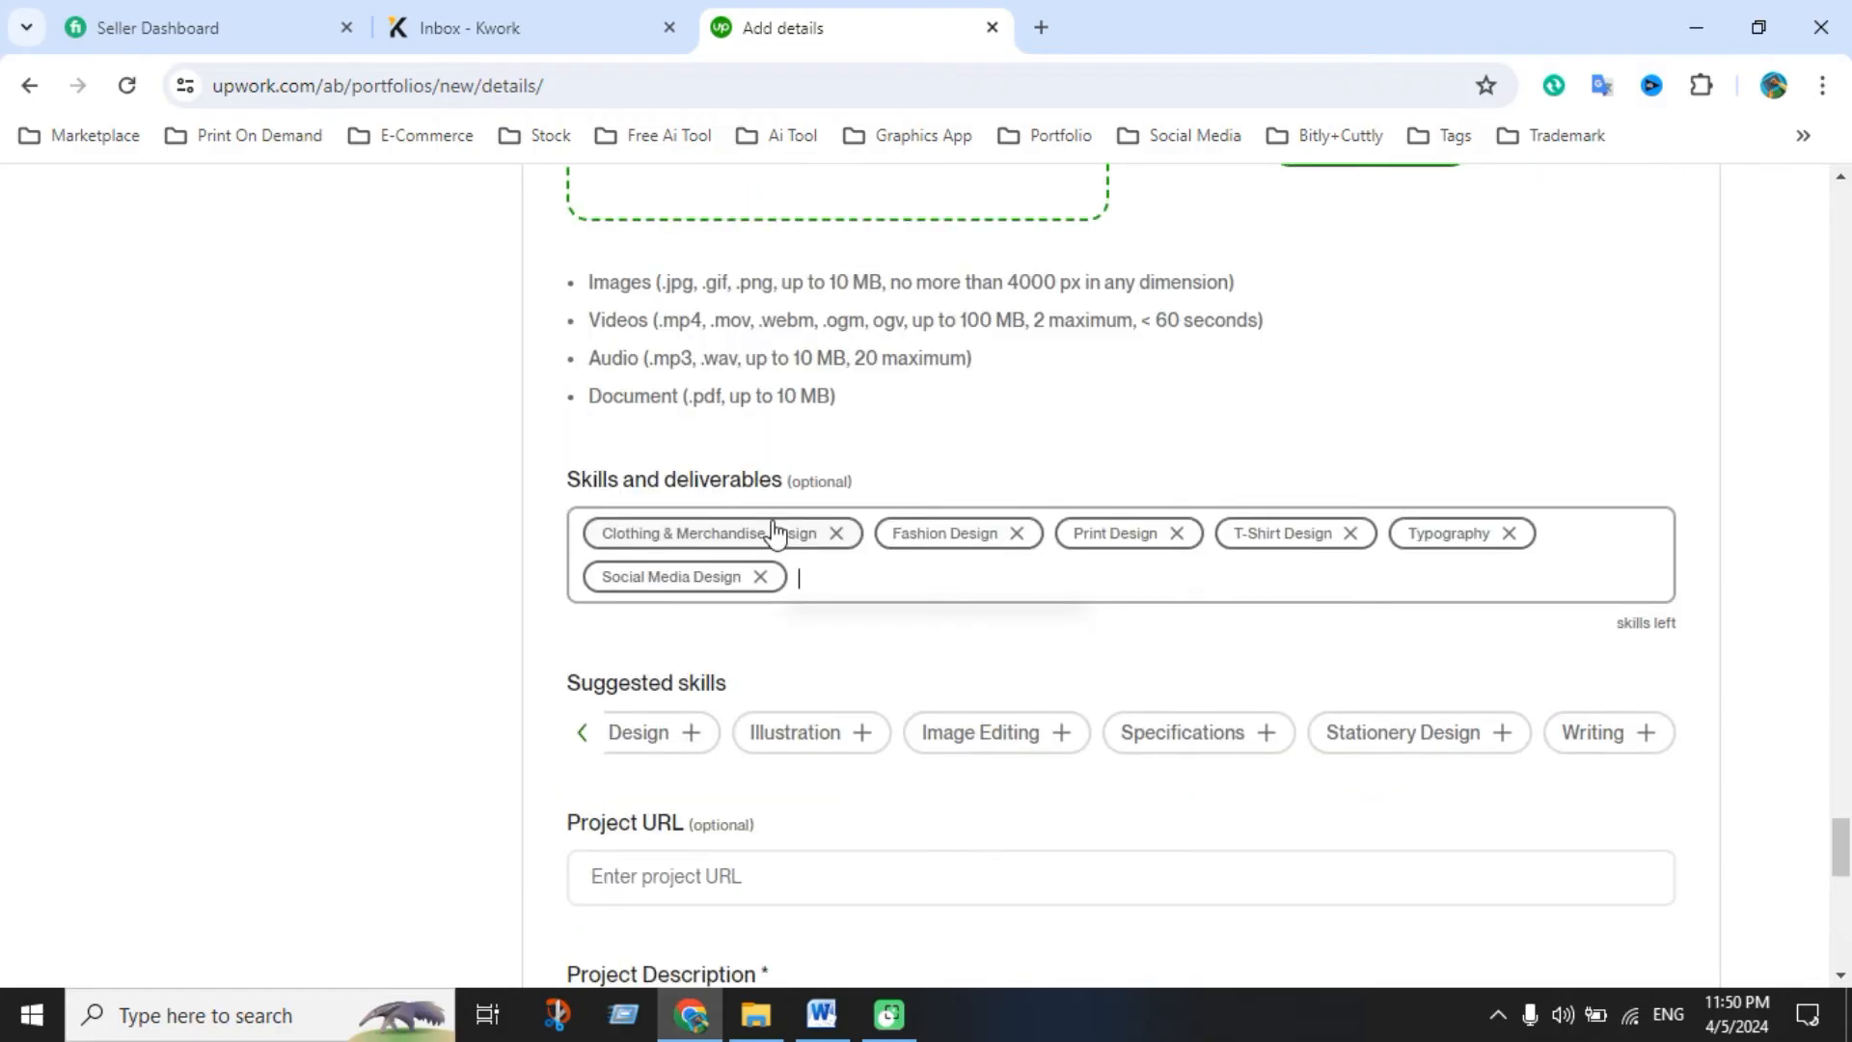
Select the Typography T-shirt description paragraphs in the Word document
{"action": "scroll", "coordinate": [1513, 765], "scroll_direction": "down", "scroll_amount": 7}
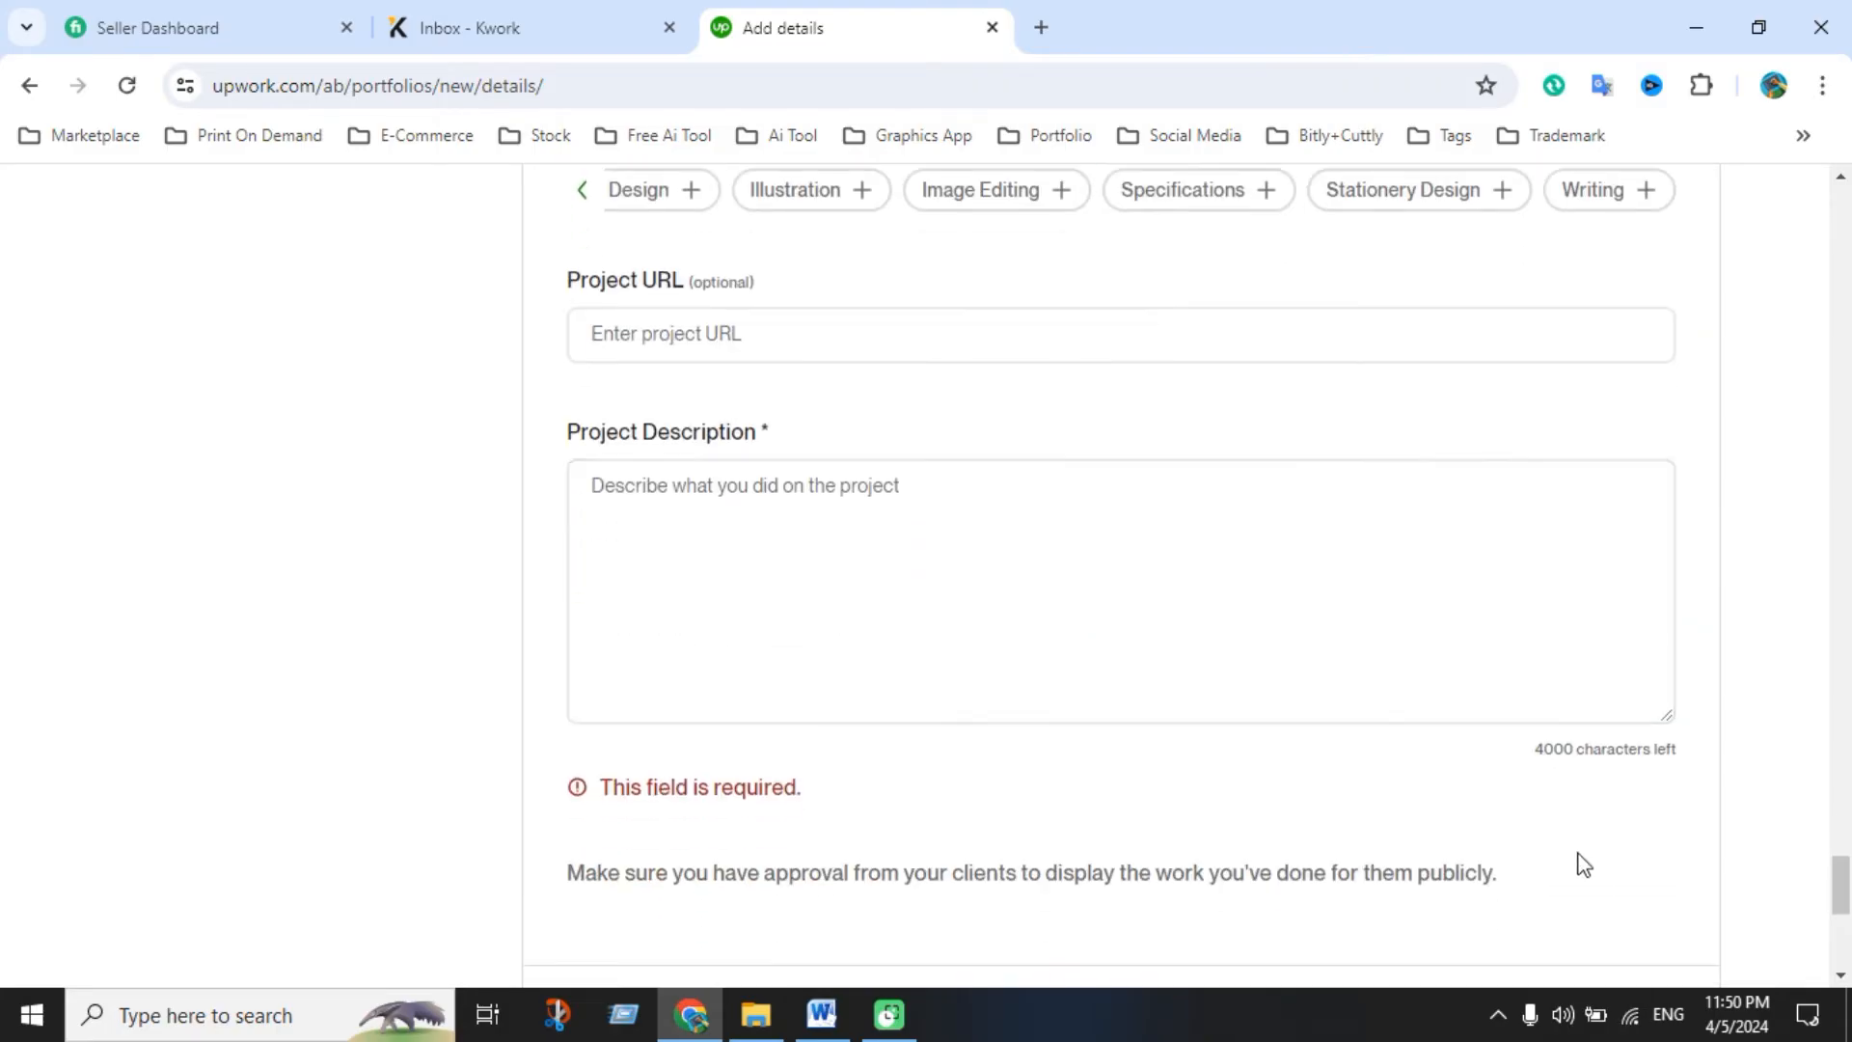
{"action": "scroll", "coordinate": [1264, 727], "scroll_direction": "up", "scroll_amount": 6}
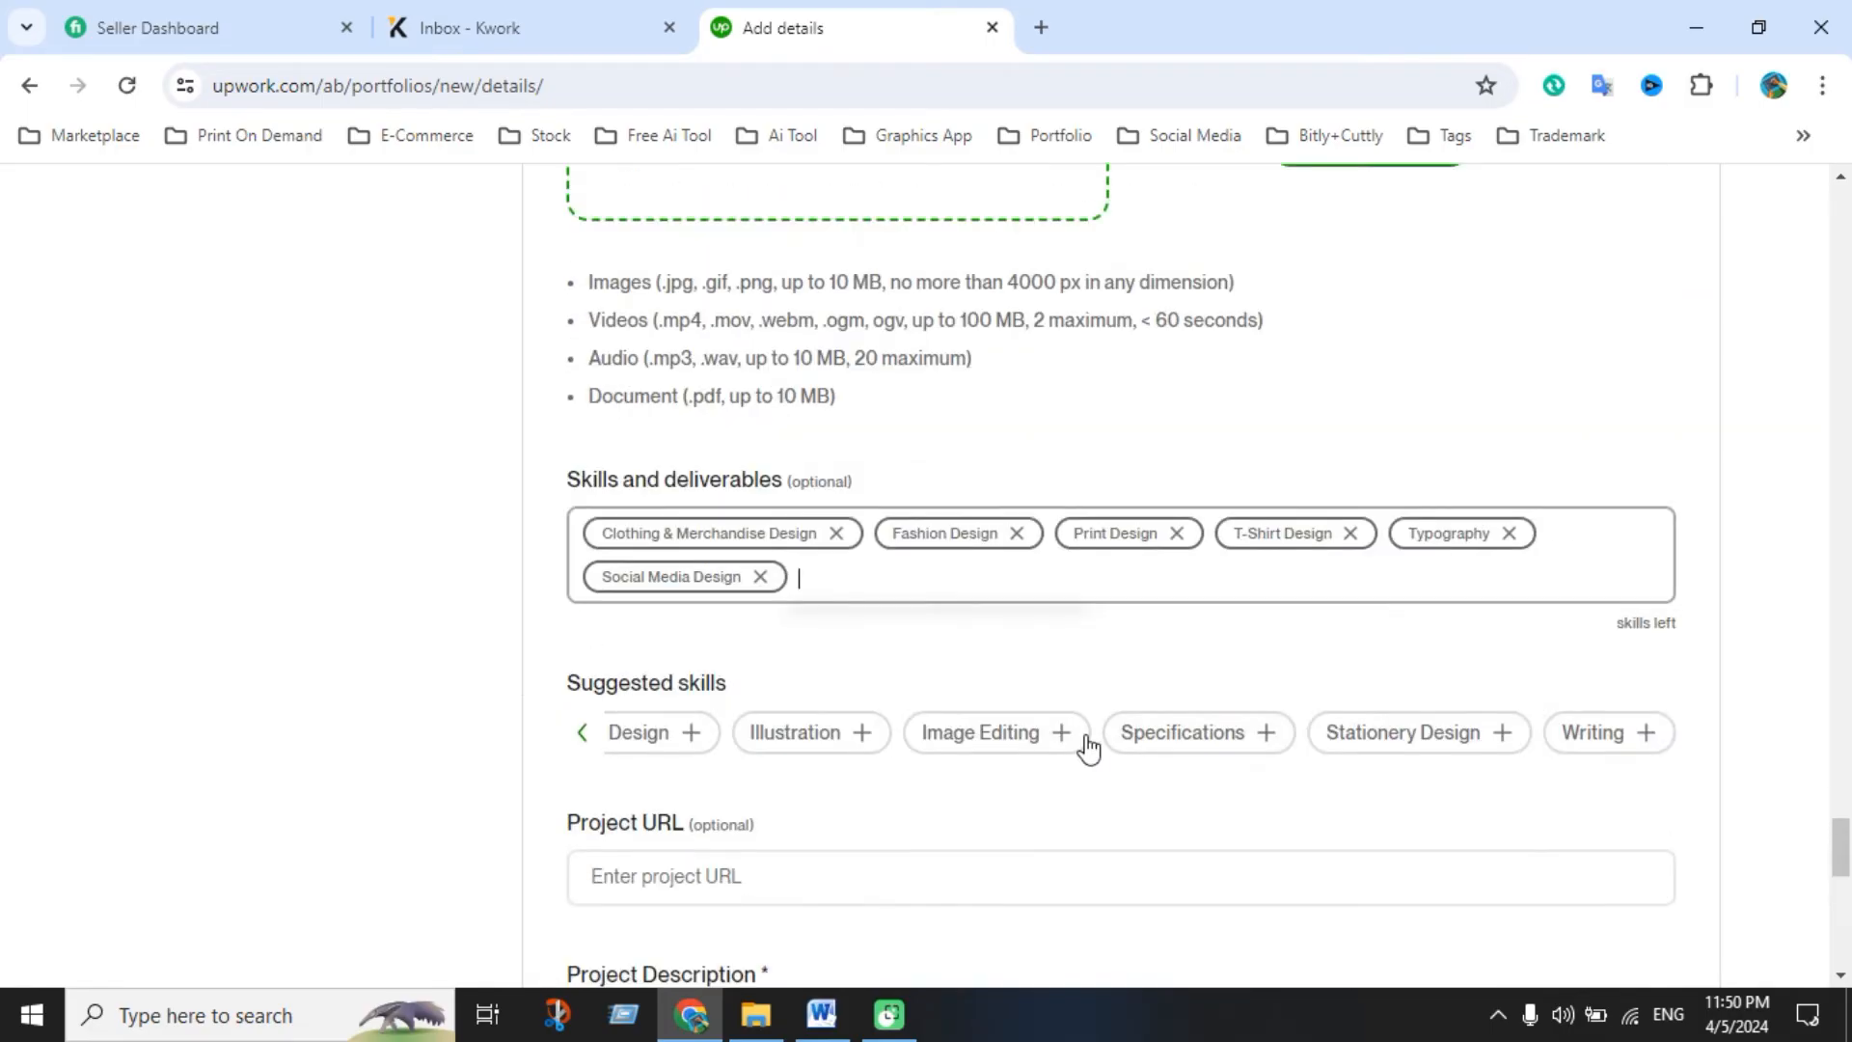
{"action": "scroll", "coordinate": [1066, 743], "scroll_direction": "down", "scroll_amount": 4}
{"action": "left_click", "coordinate": [878, 639]}
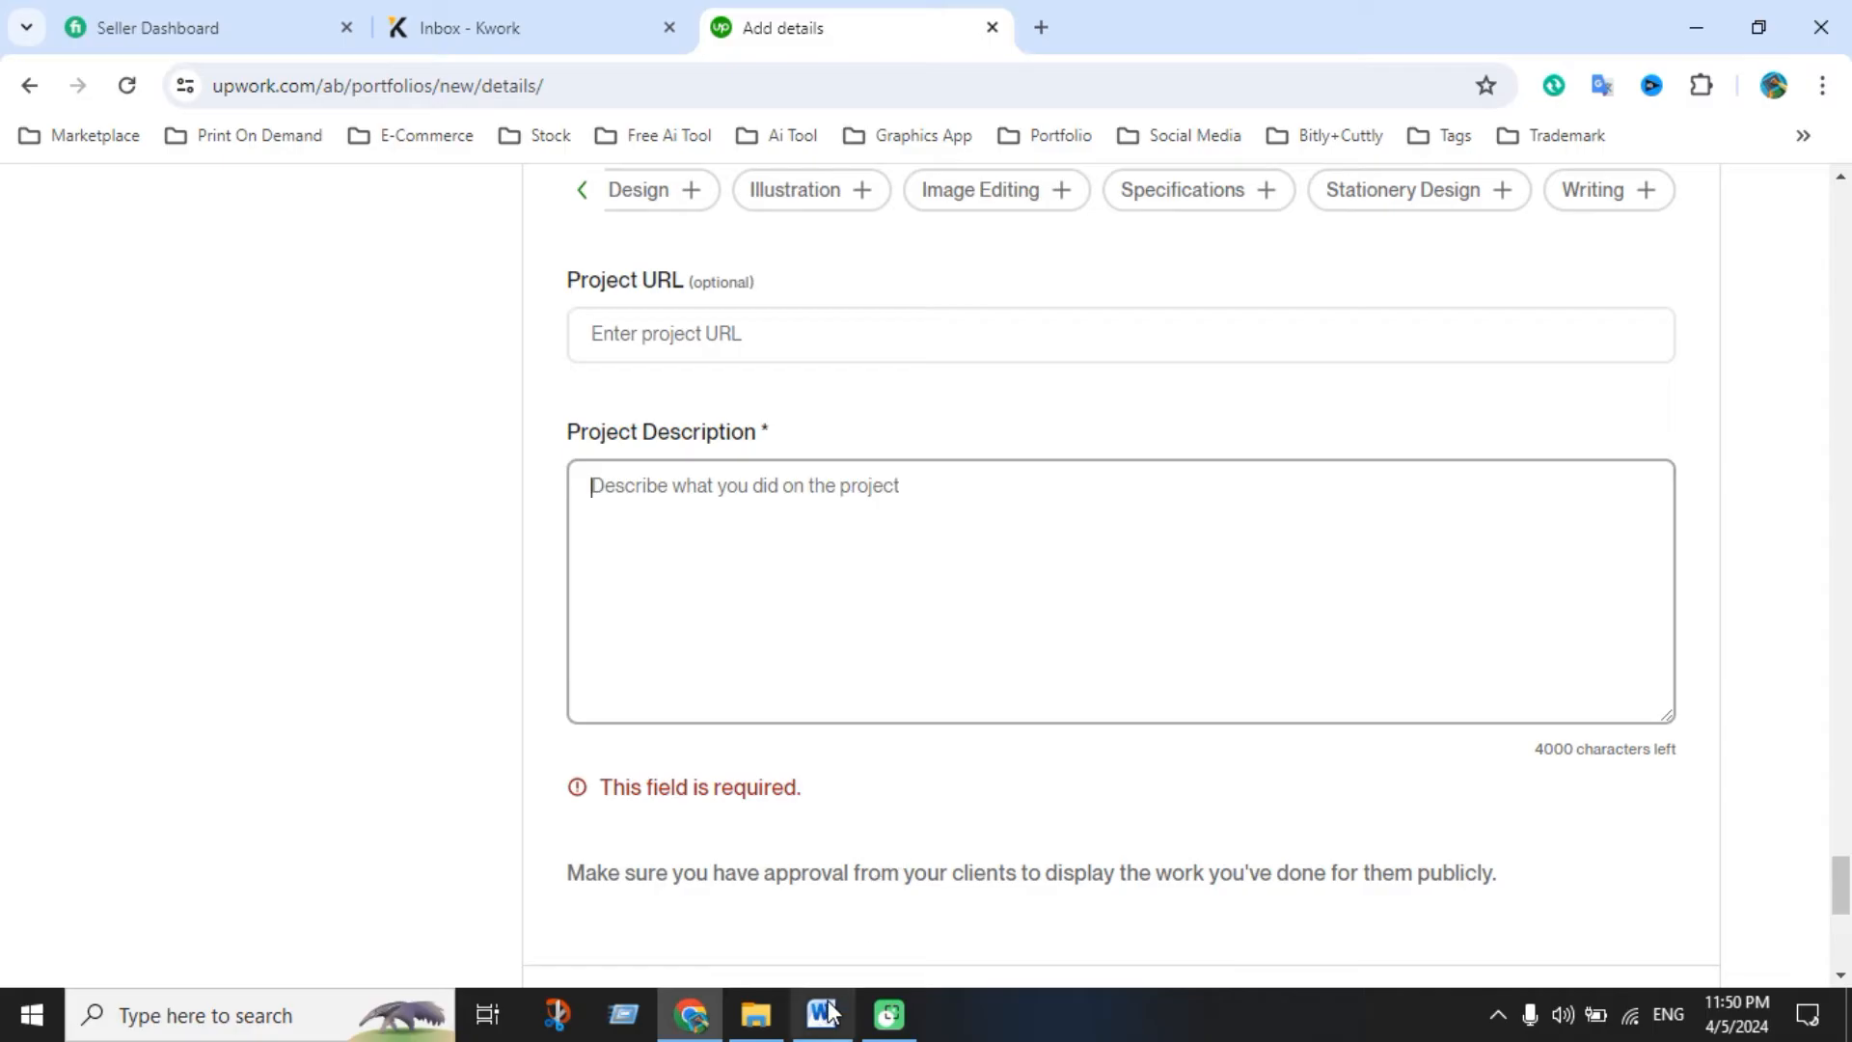
{"action": "left_click", "coordinate": [821, 1015]}
{"action": "left_click", "coordinate": [841, 584]}
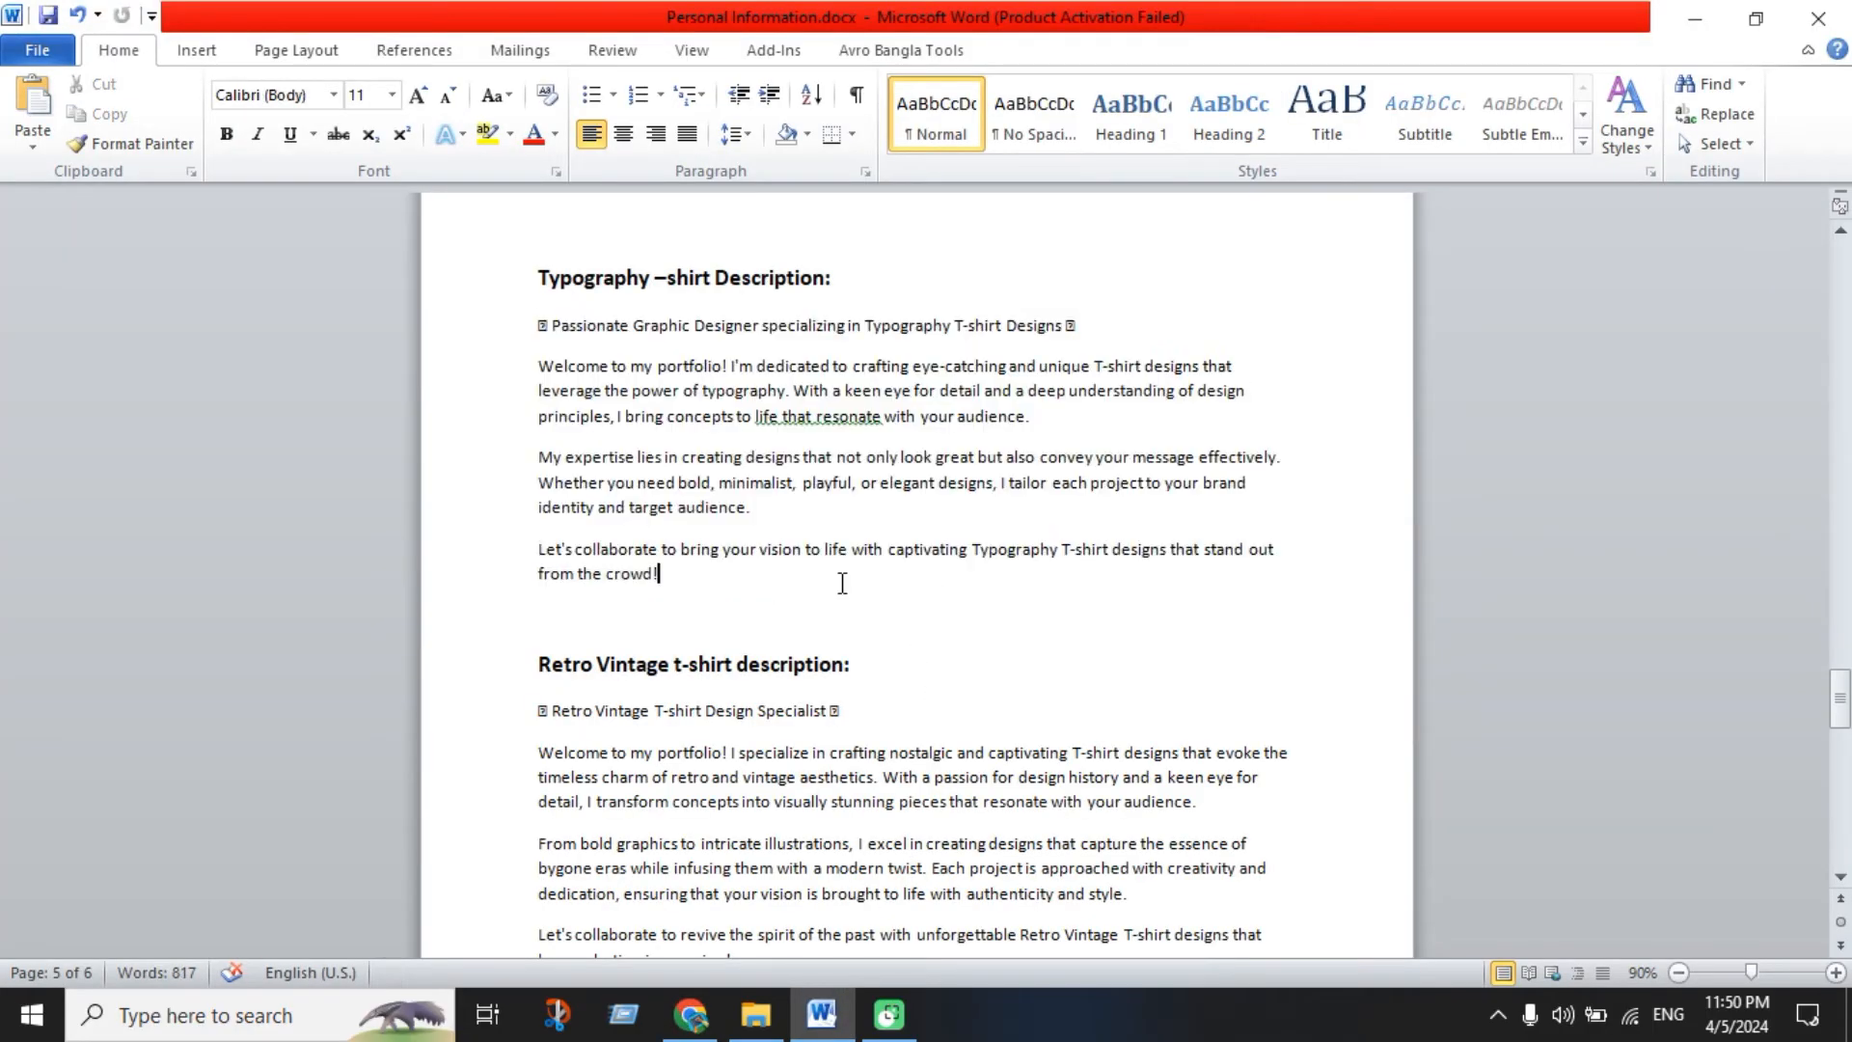
{"action": "left_click_drag", "start_coordinate": [757, 577], "coordinate": [538, 325]}
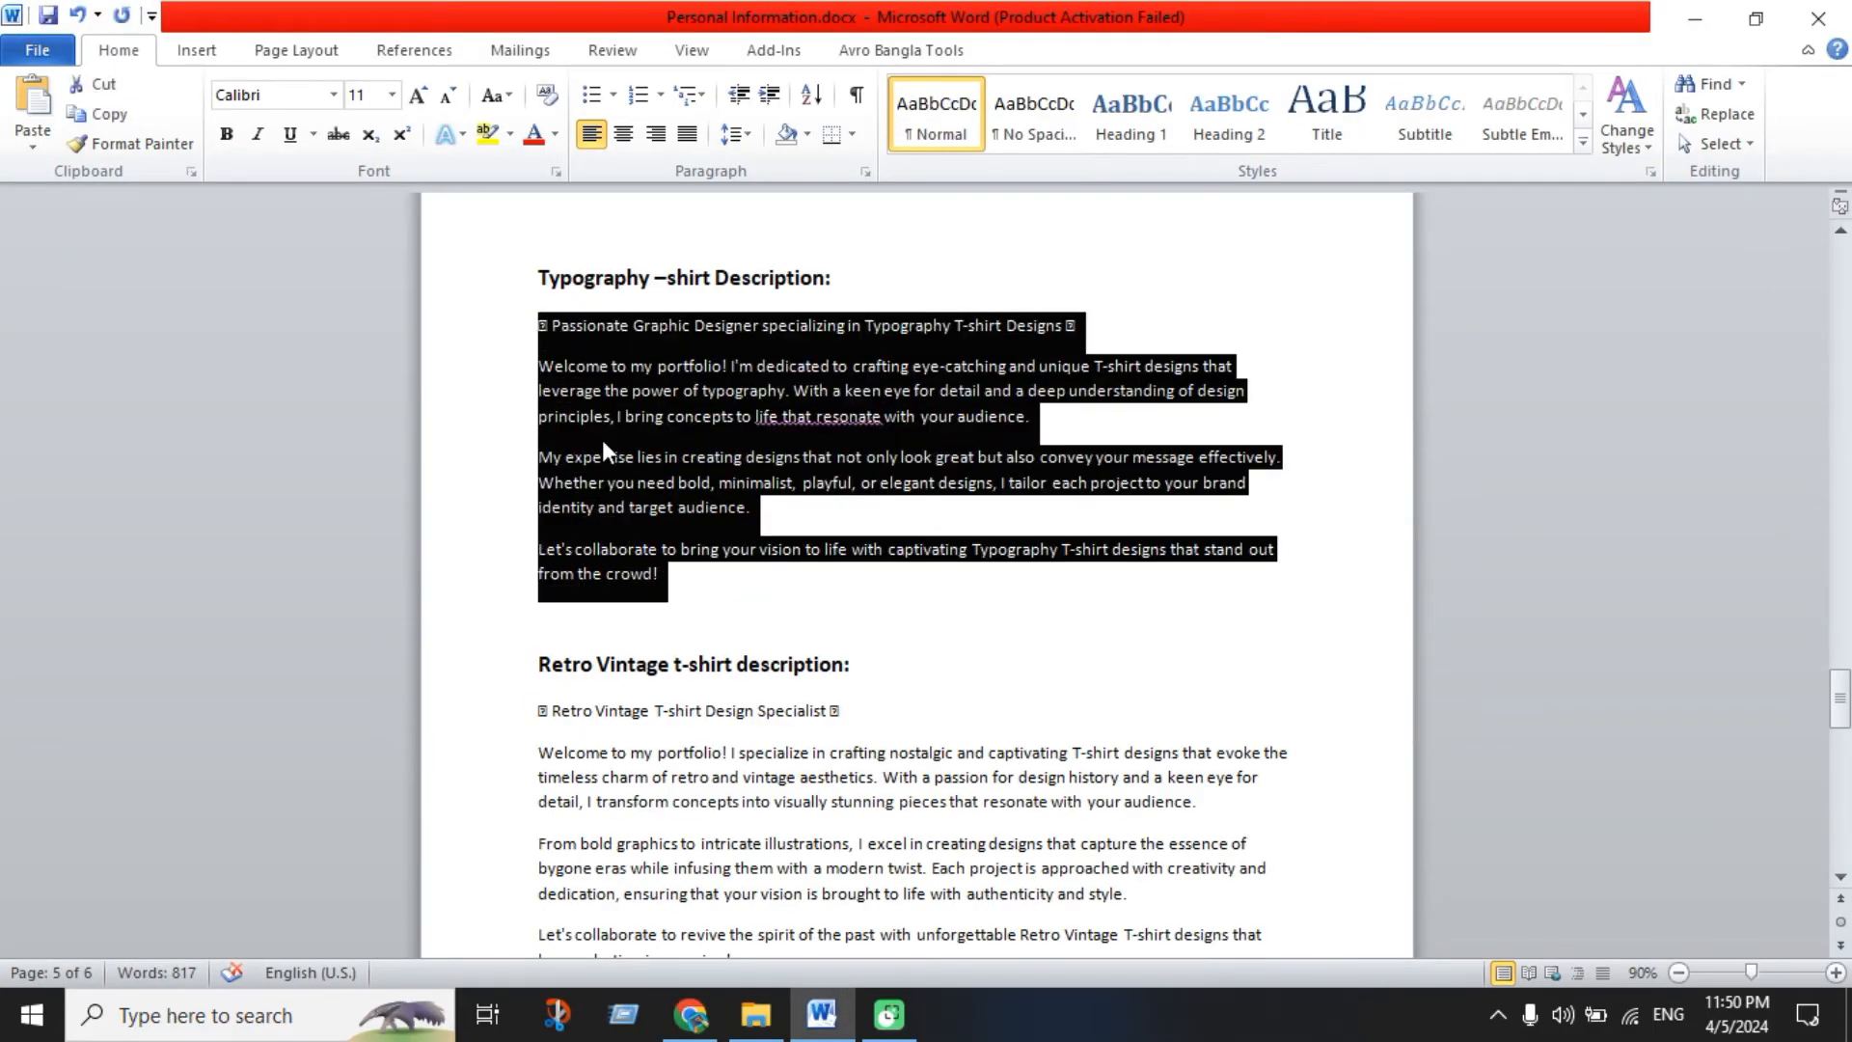
Paste the description into Upwork's Project Description, leaving 3303 characters left
{"action": "left_click", "coordinate": [690, 1015]}
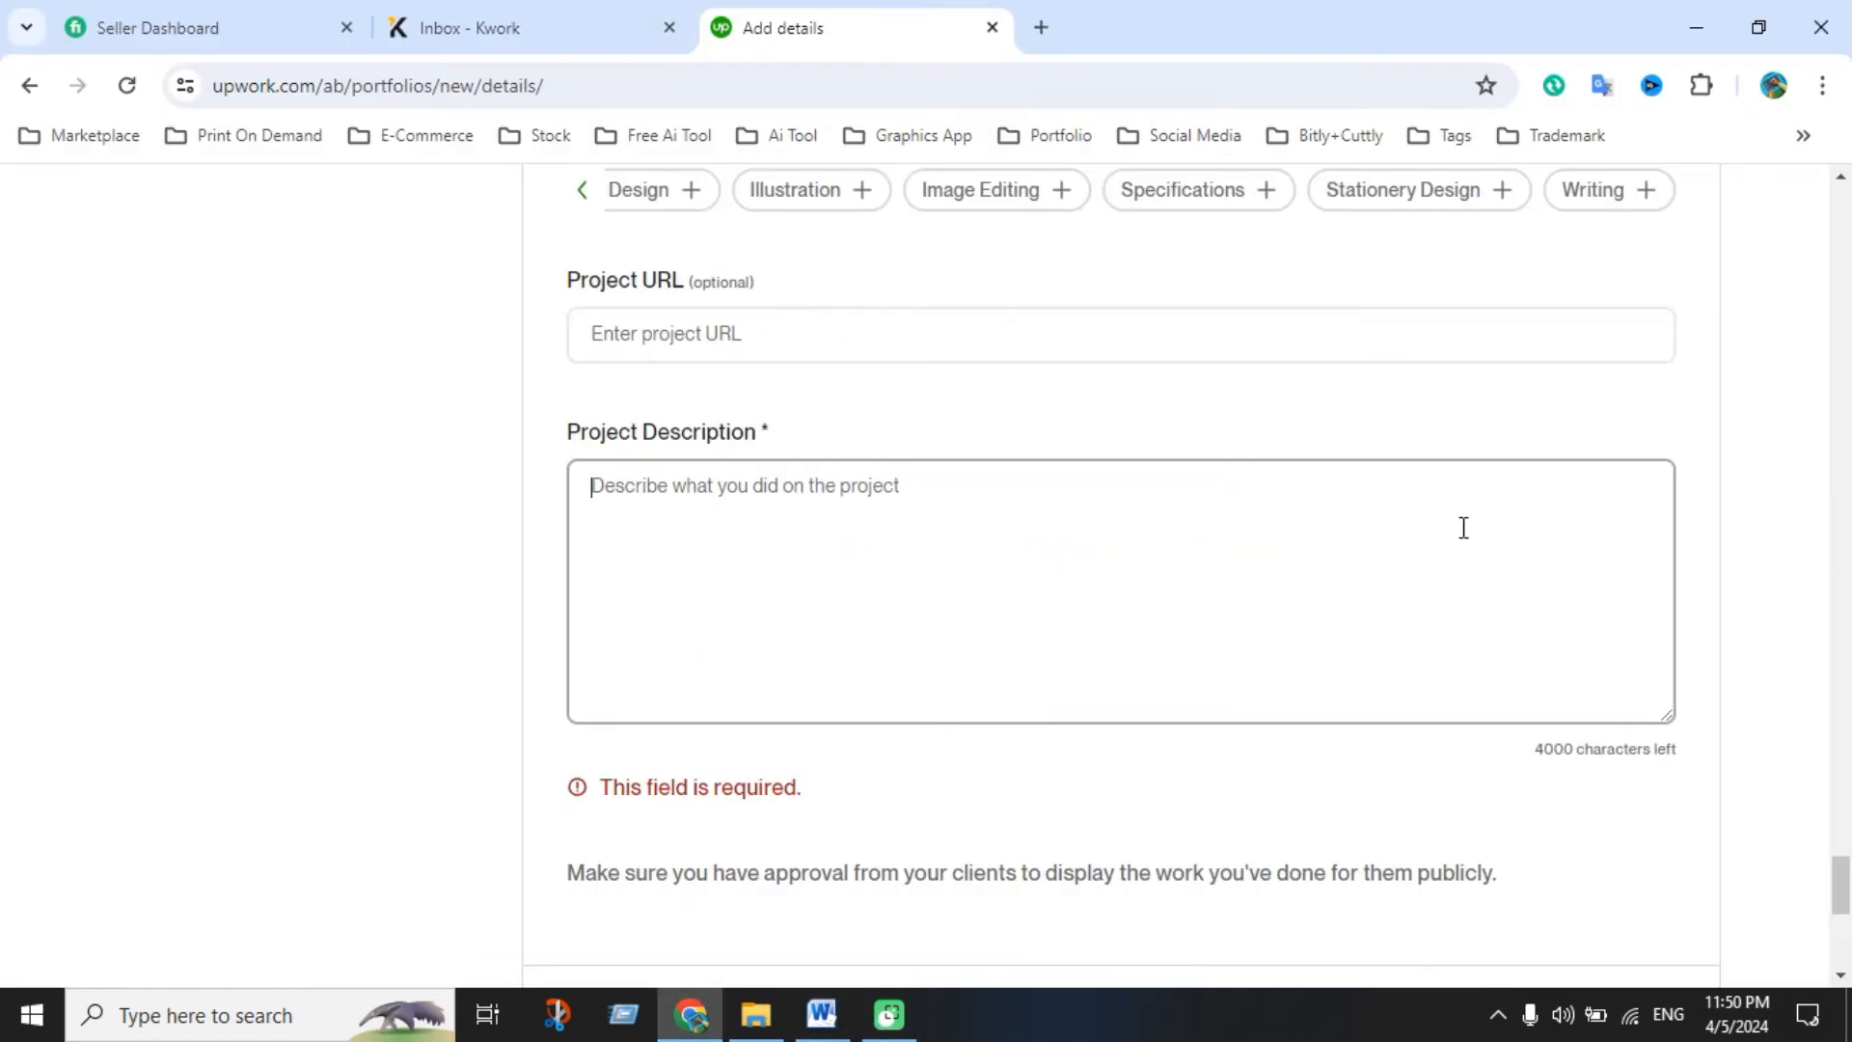
{"action": "left_click", "coordinate": [1036, 565]}
{"action": "type", "text": "🎨 Passionate Graphic Designer specializing in Typography T-shirt Designs 🎨 Welcome to my portfolio! I'm dedicated to crafting eye-catching and unique T-shirt designs that leverage the power of typography. With a keen eye for detail and a deep understanding of design principles, I bring concepts to life that resonate with your audience. My expertise lies in creating designs that not only look great but also convey your message effectively. Whether you need bold, minimalist, playful, or elegant designs, I tailor each project to your brand identity and target audience. Let's collaborate to bring your vision to life with captivating Typography T-shirt designs that stand out from the crowd!"}
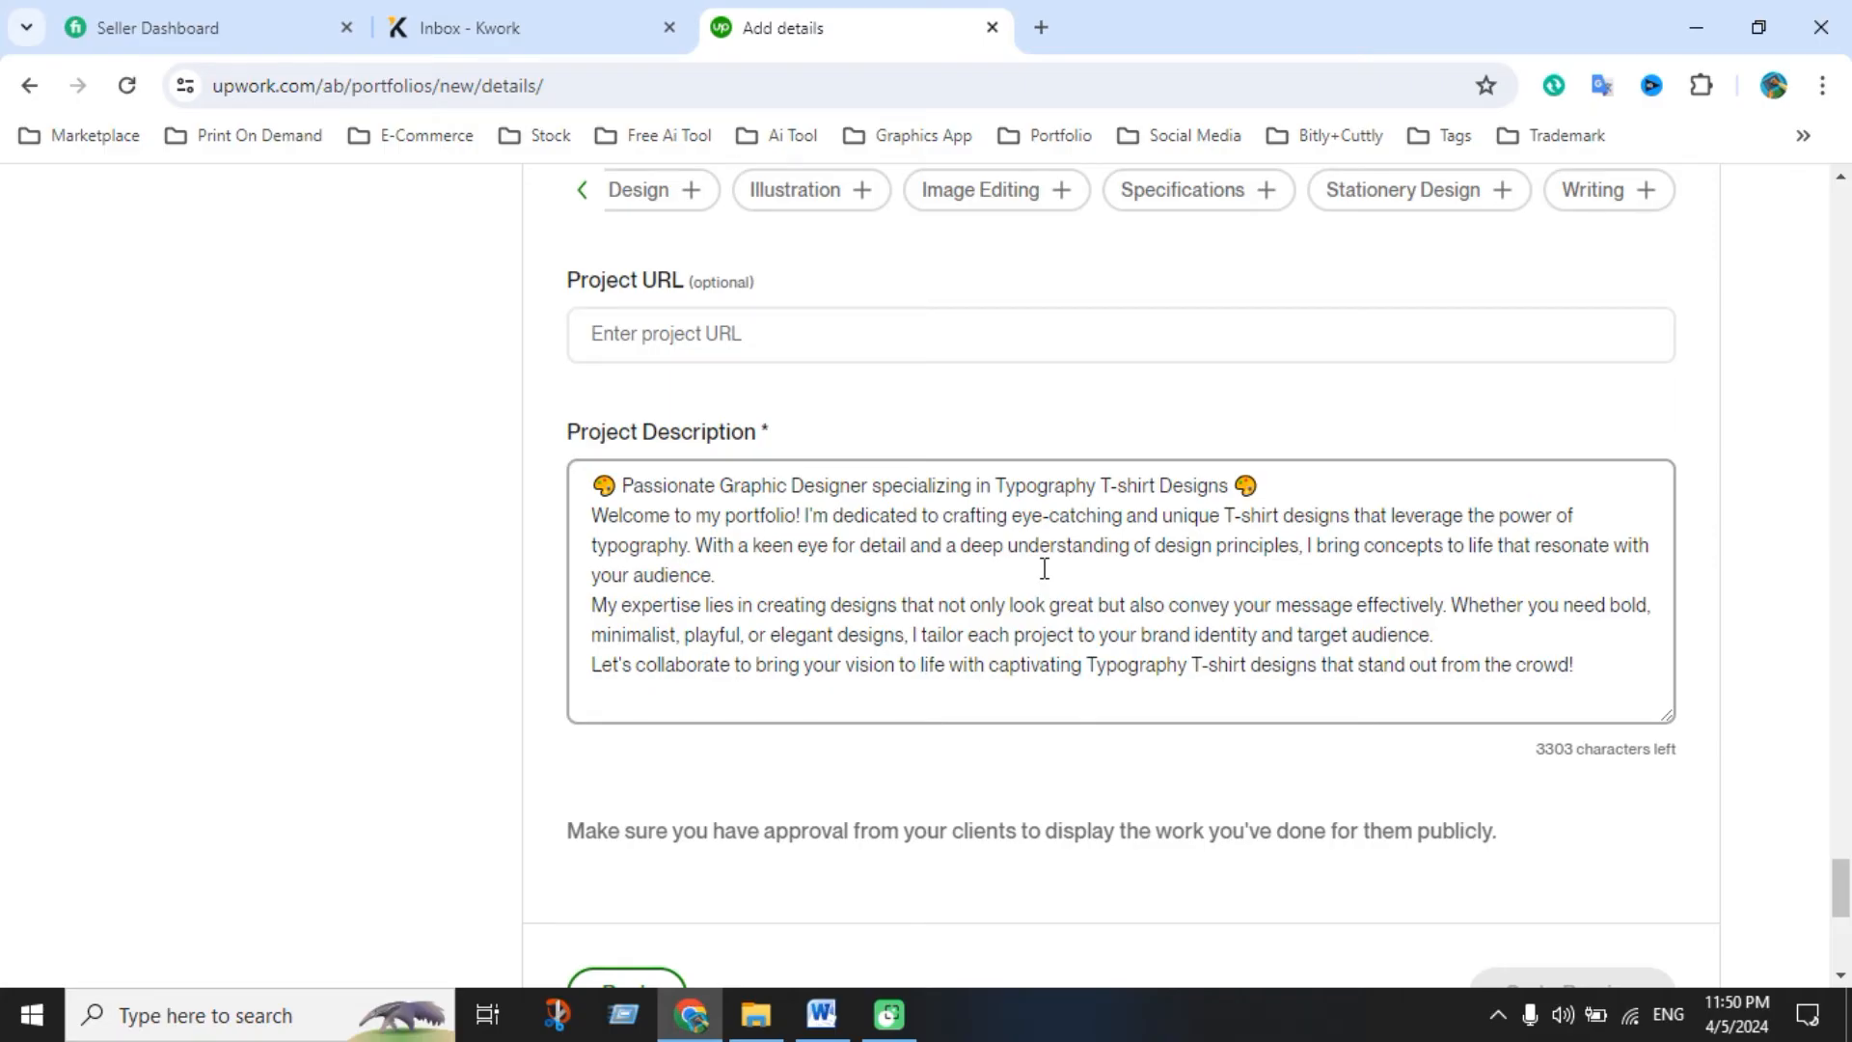
{"action": "scroll", "coordinate": [1044, 568], "scroll_direction": "down", "scroll_amount": 2}
{"action": "scroll", "coordinate": [1031, 558], "scroll_direction": "down", "scroll_amount": 3}
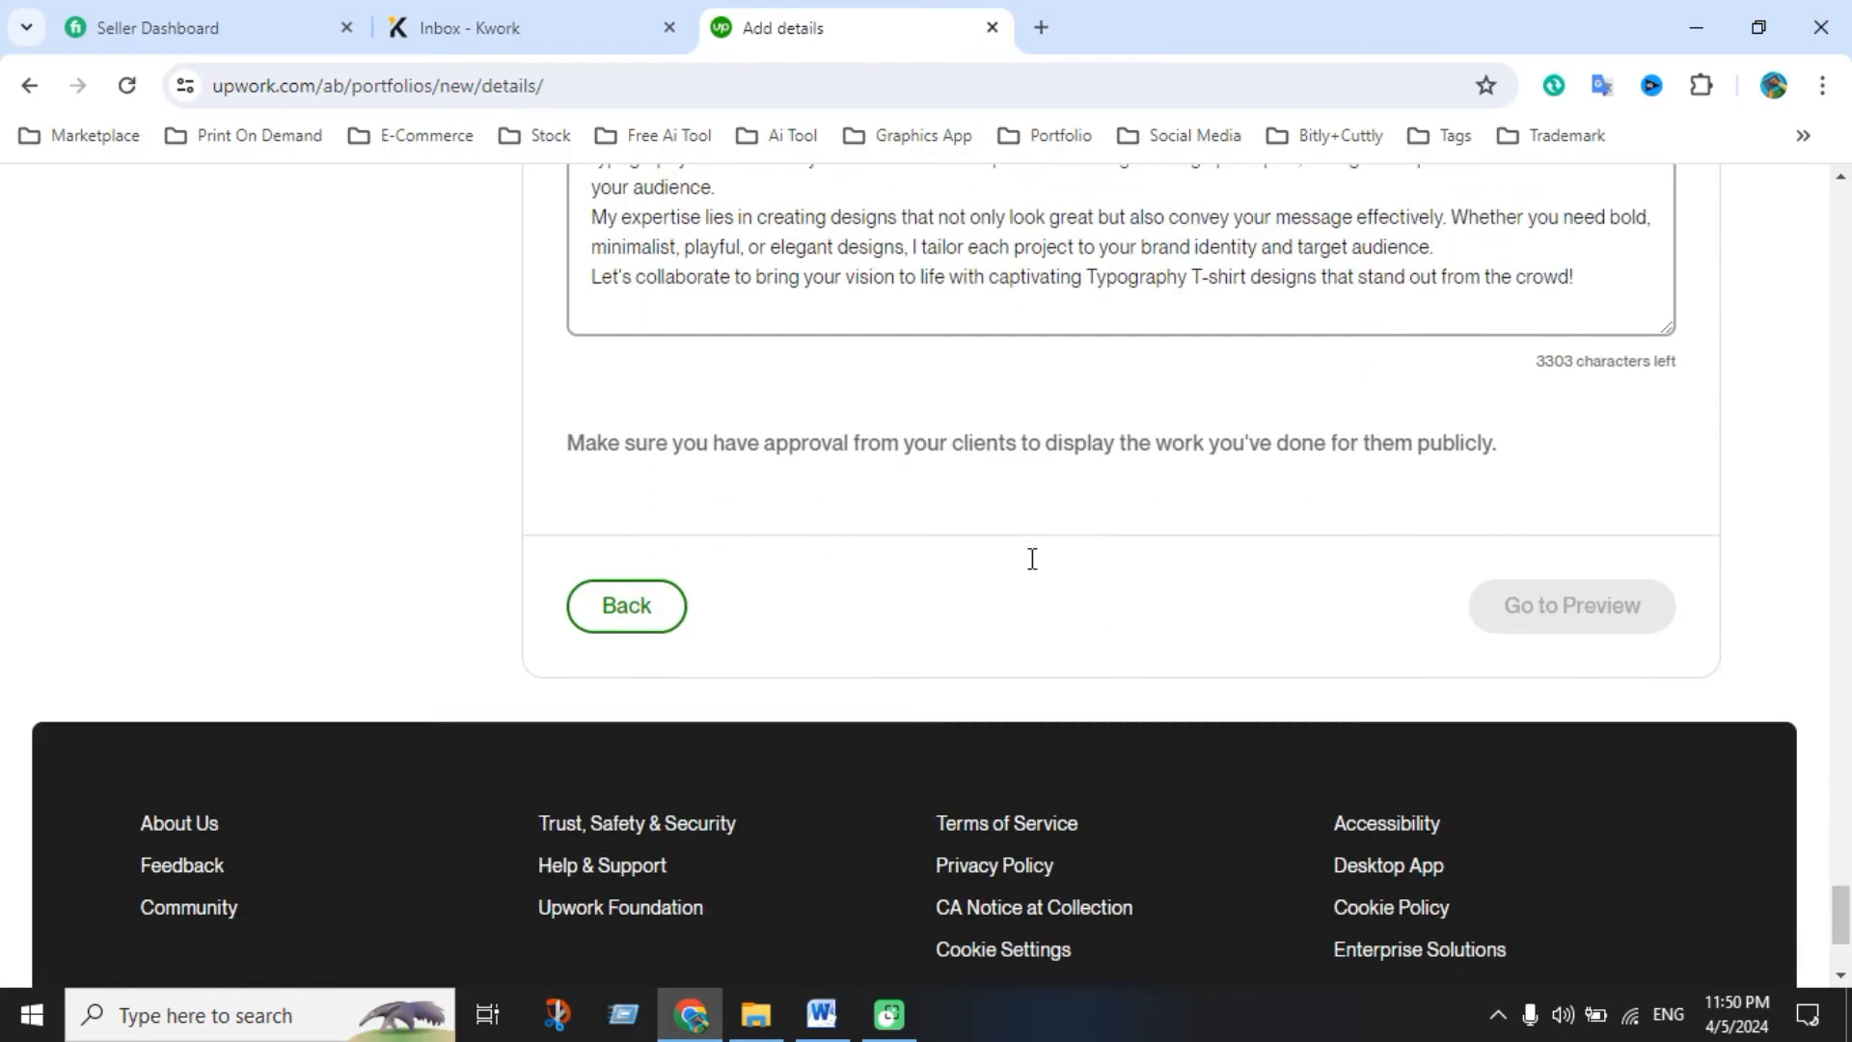
{"action": "scroll", "coordinate": [1254, 646], "scroll_direction": "up", "scroll_amount": 4}
{"action": "scroll", "coordinate": [1140, 662], "scroll_direction": "up", "scroll_amount": 3}
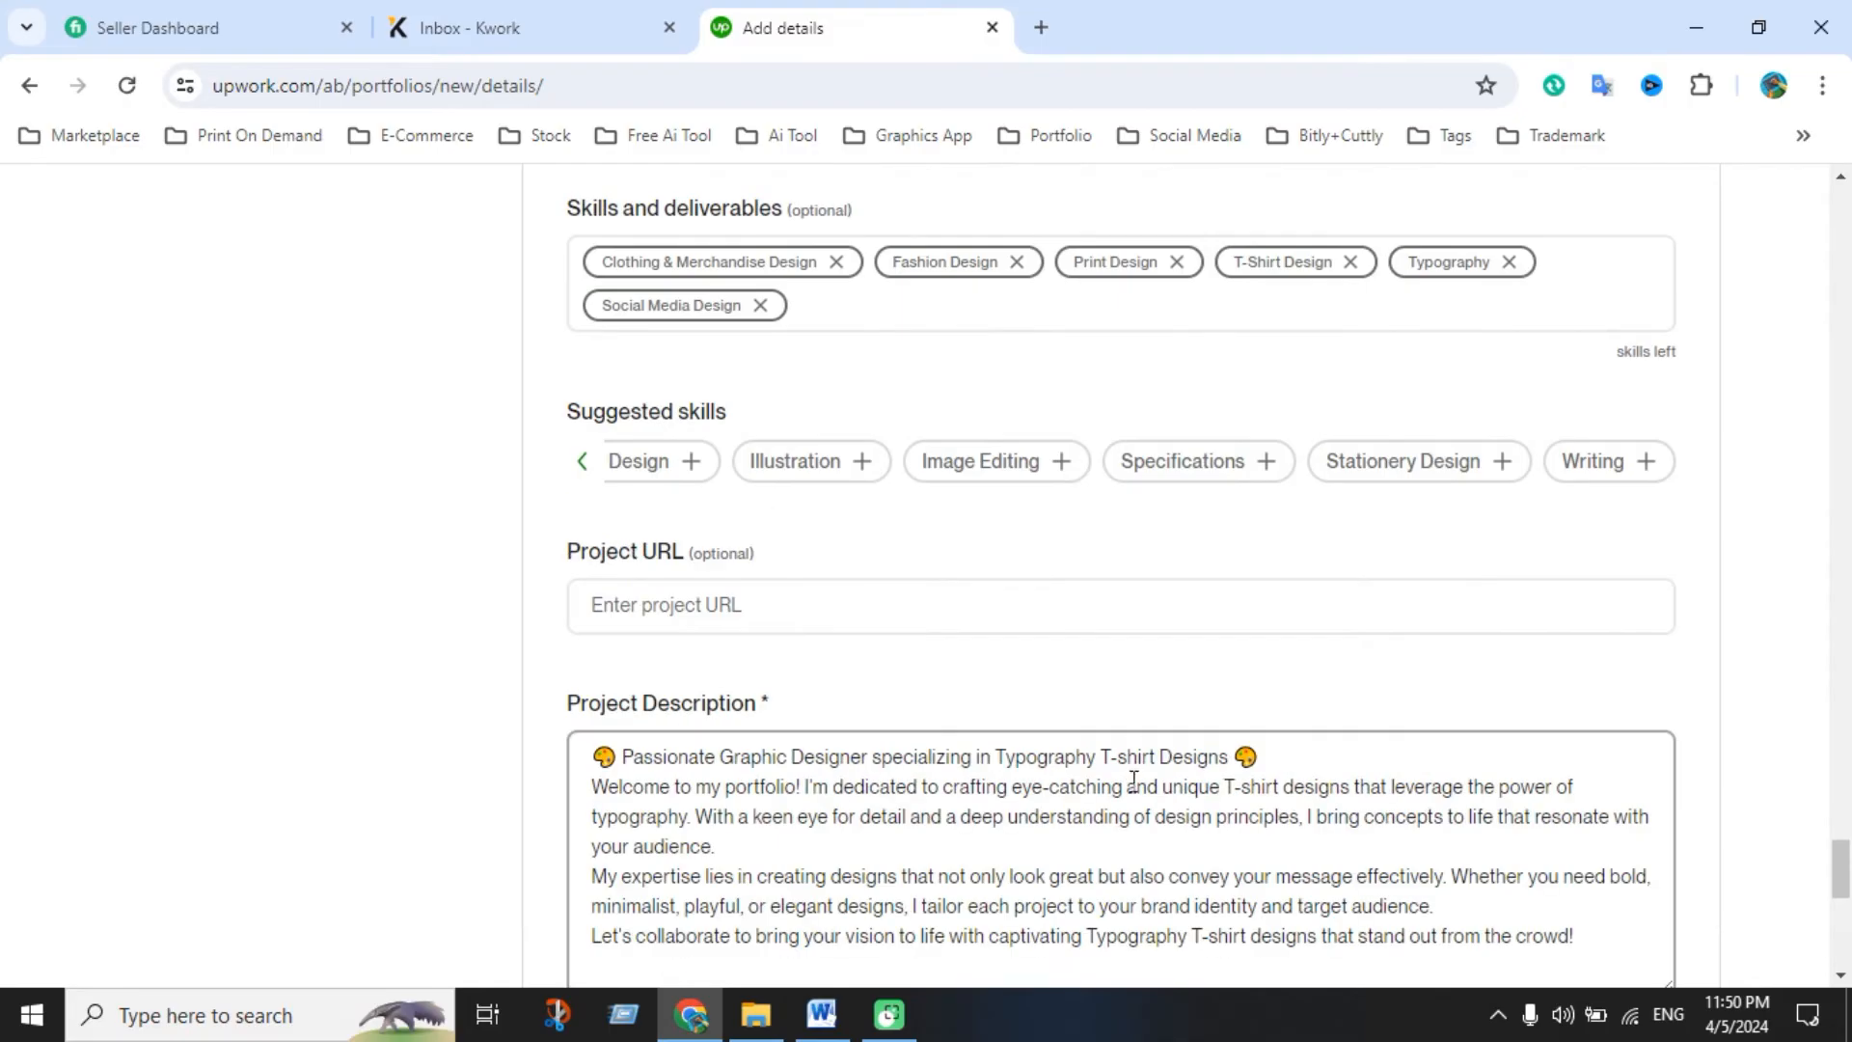
Scroll the restarted Add details page down to the empty Skills and deliverables field
{"action": "left_click", "coordinate": [1123, 839]}
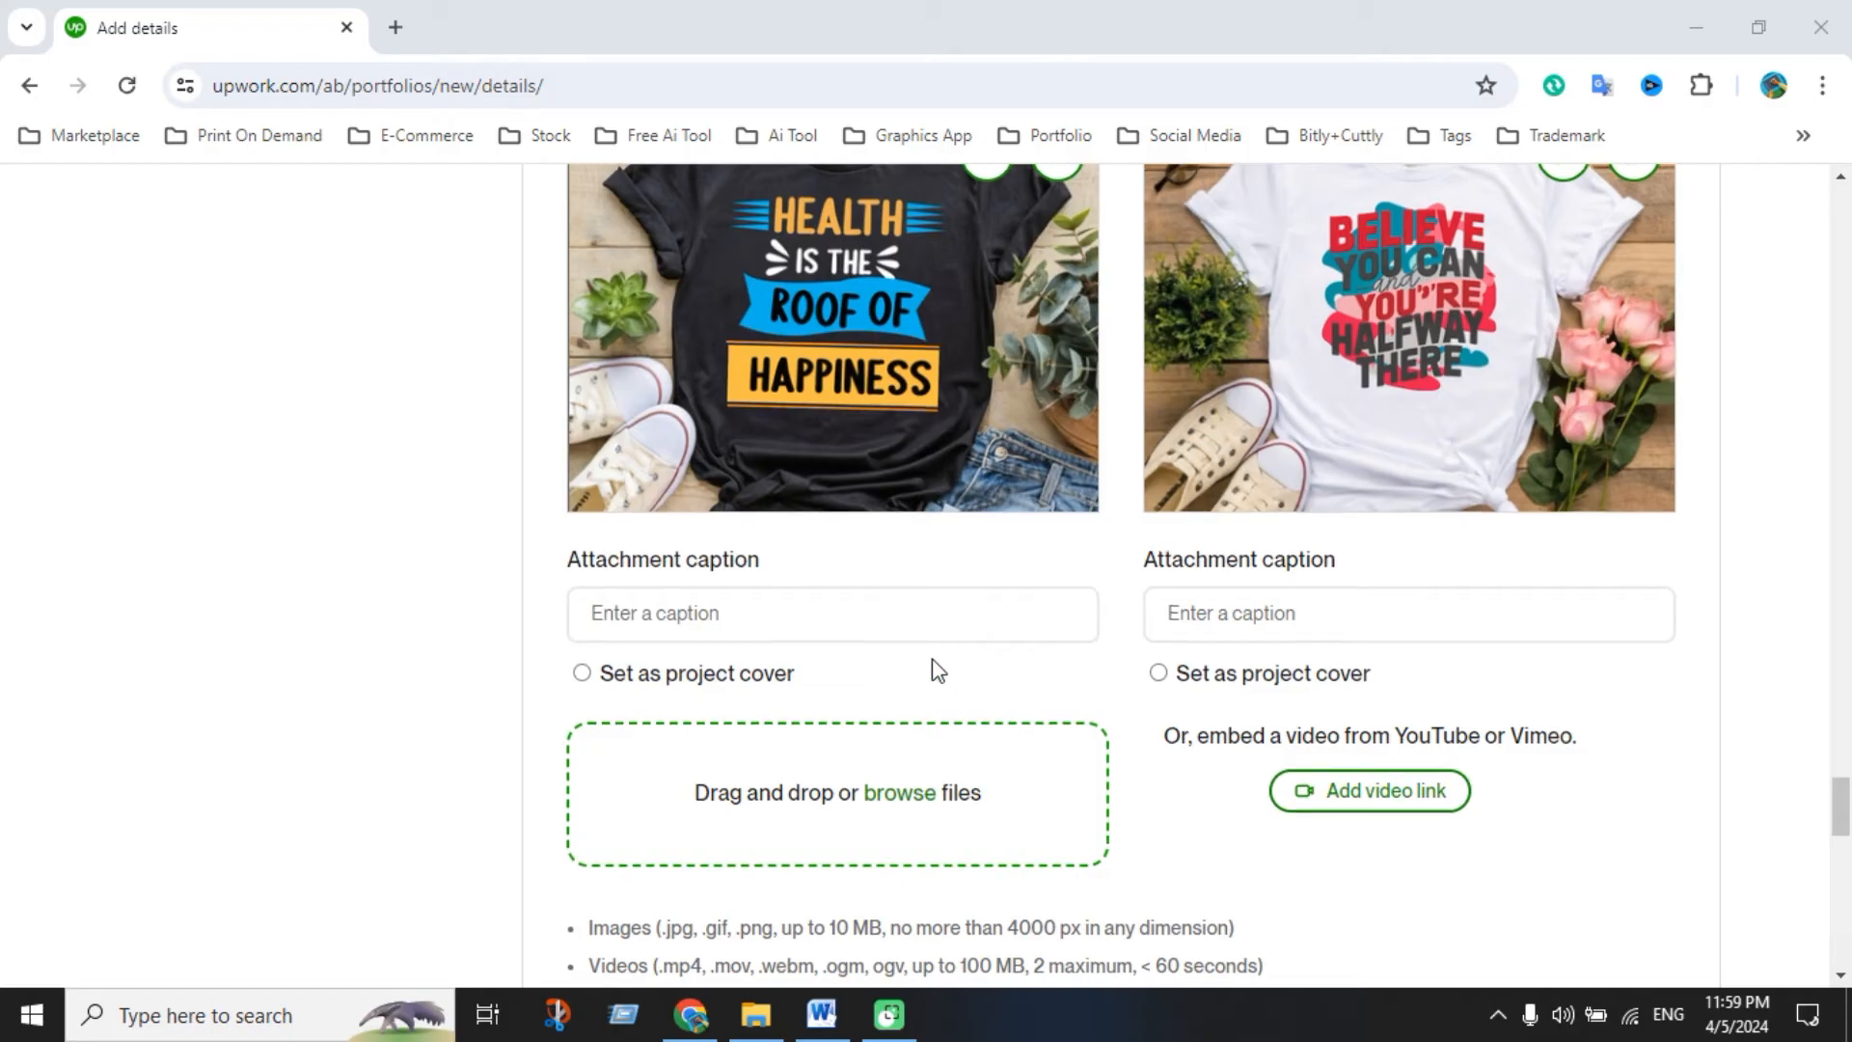
{"action": "scroll", "coordinate": [934, 664], "scroll_direction": "down", "scroll_amount": 4}
{"action": "scroll", "coordinate": [1017, 768], "scroll_direction": "down", "scroll_amount": 1}
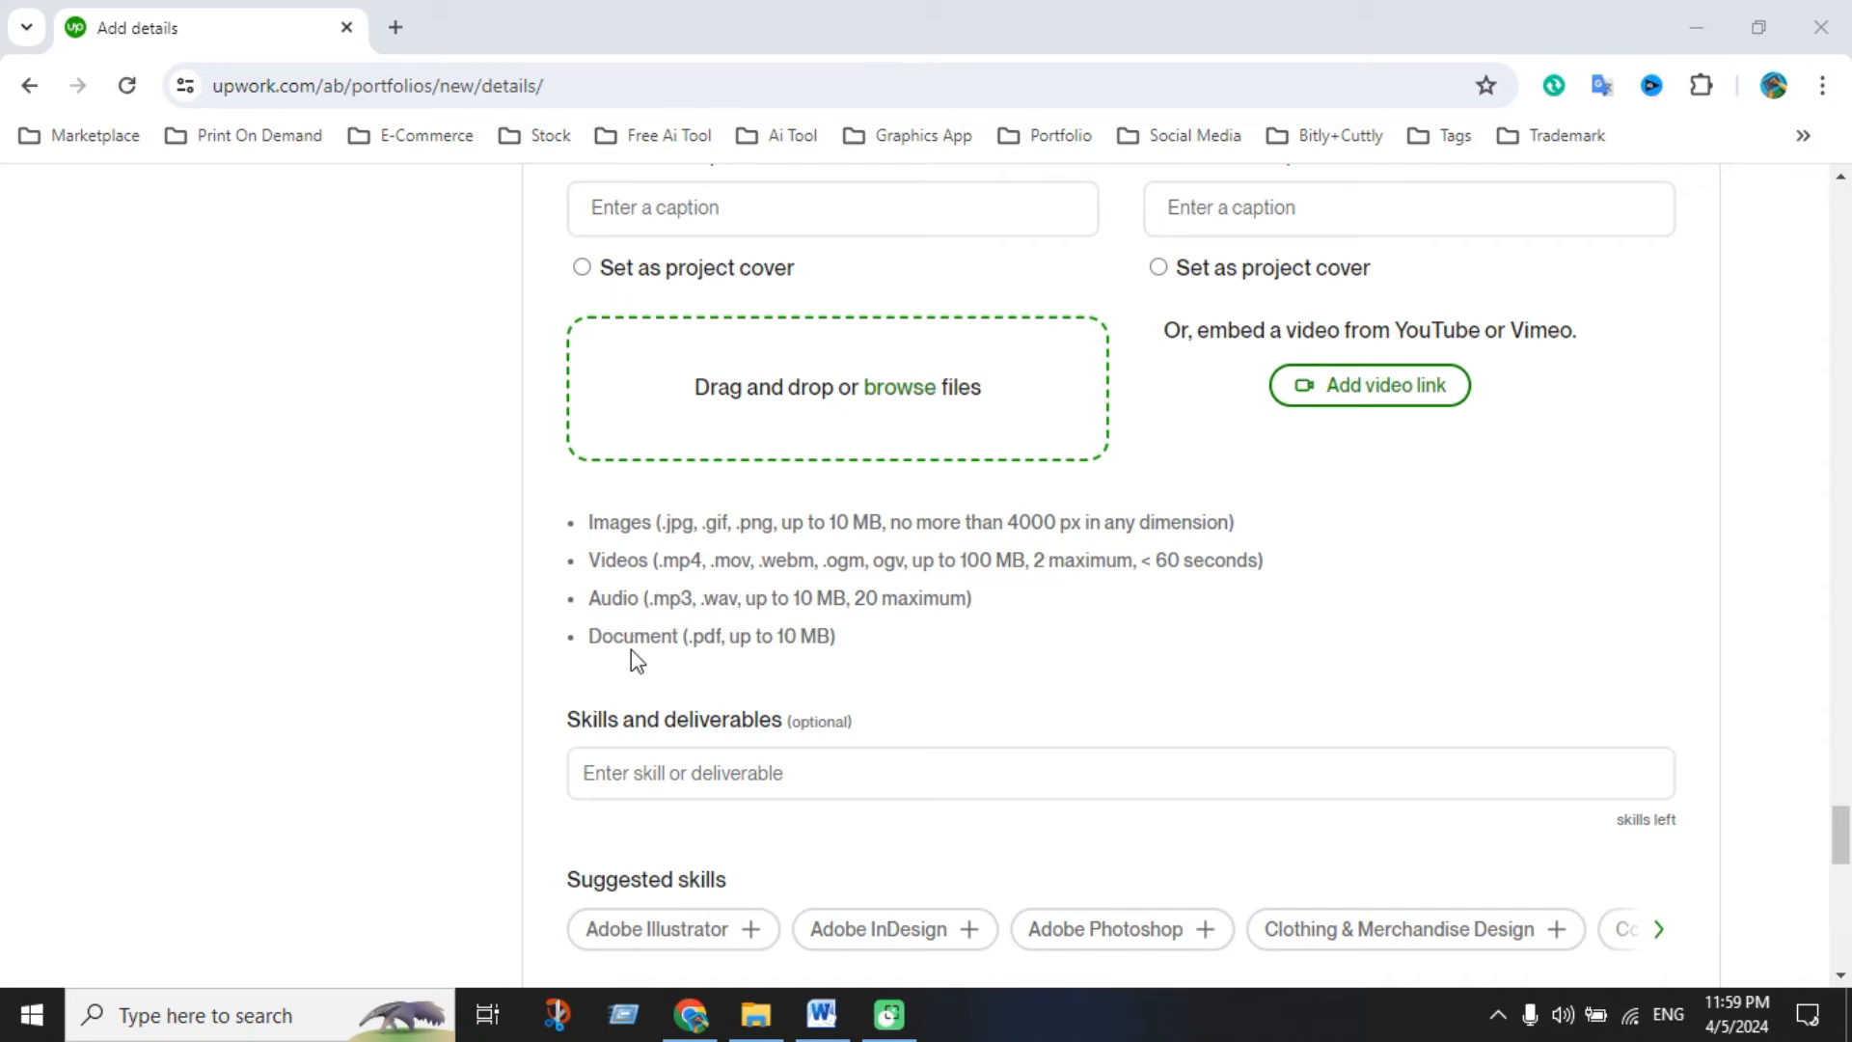
{"action": "scroll", "coordinate": [889, 656], "scroll_direction": "down", "scroll_amount": 3}
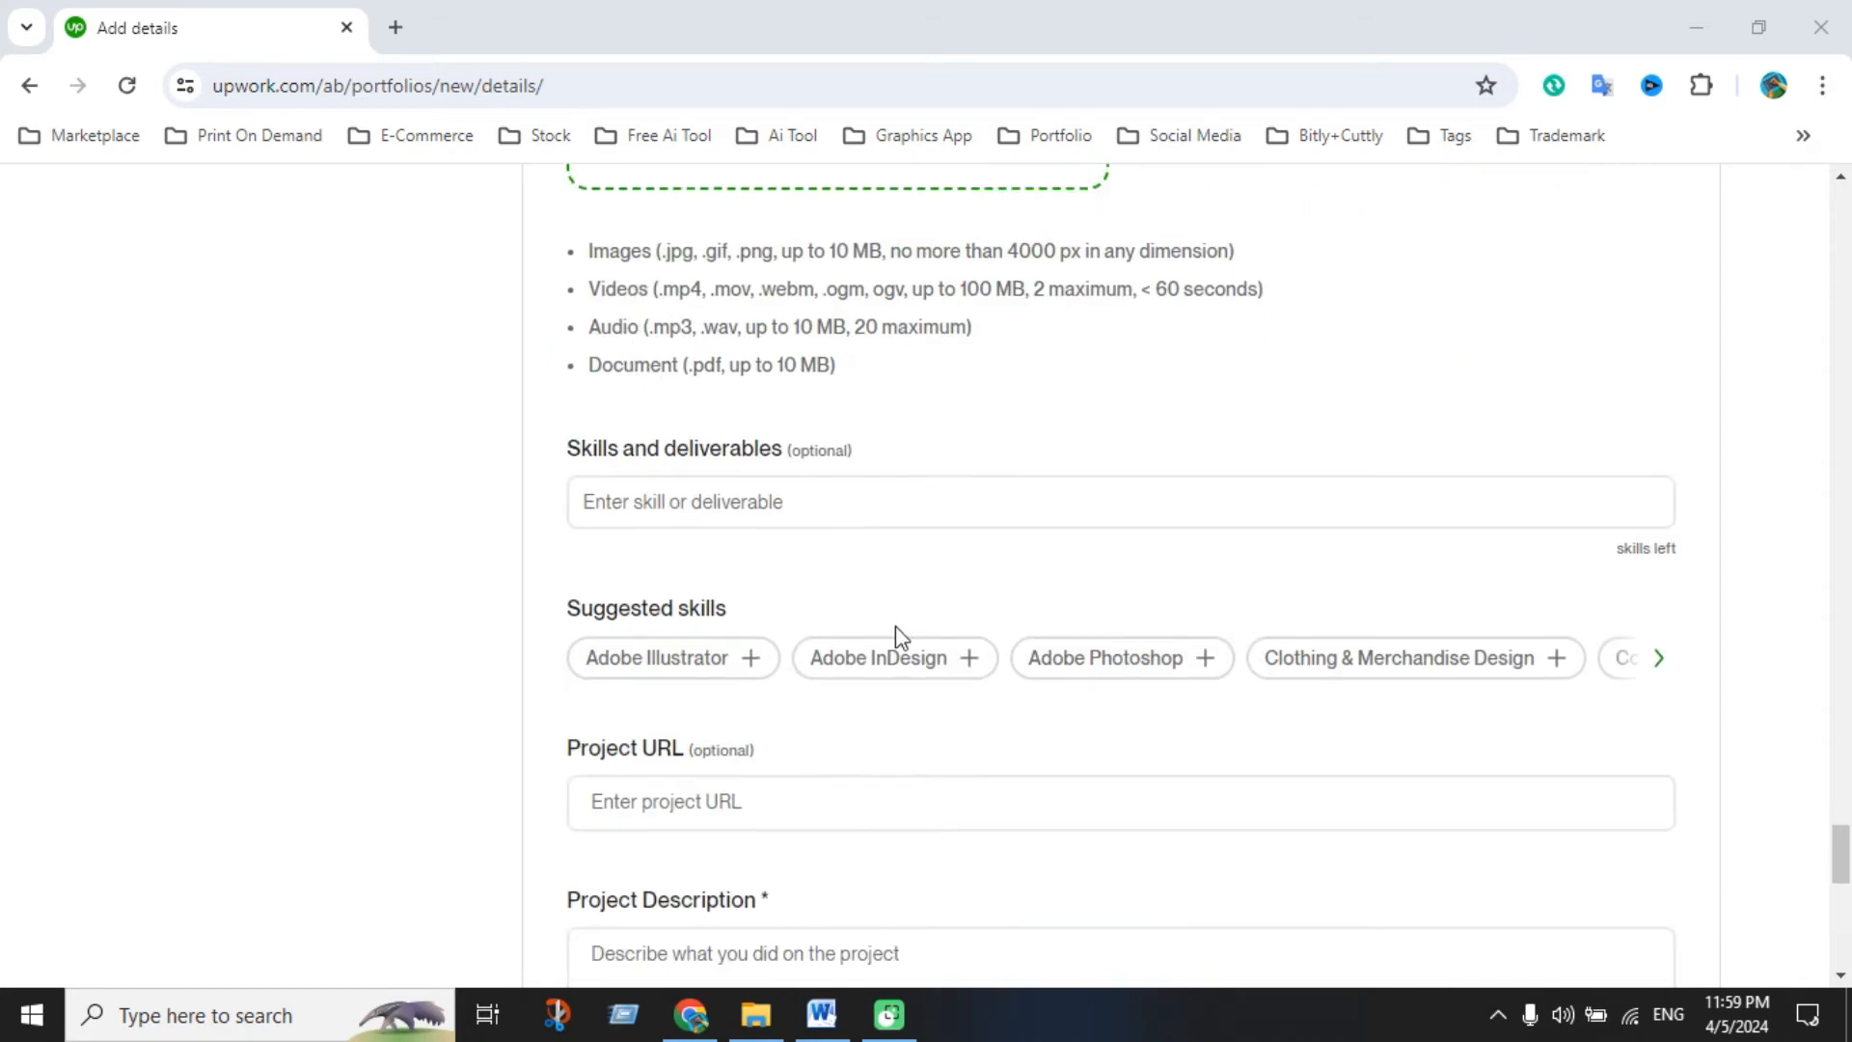
{"action": "scroll", "coordinate": [935, 569], "scroll_direction": "down", "scroll_amount": 2}
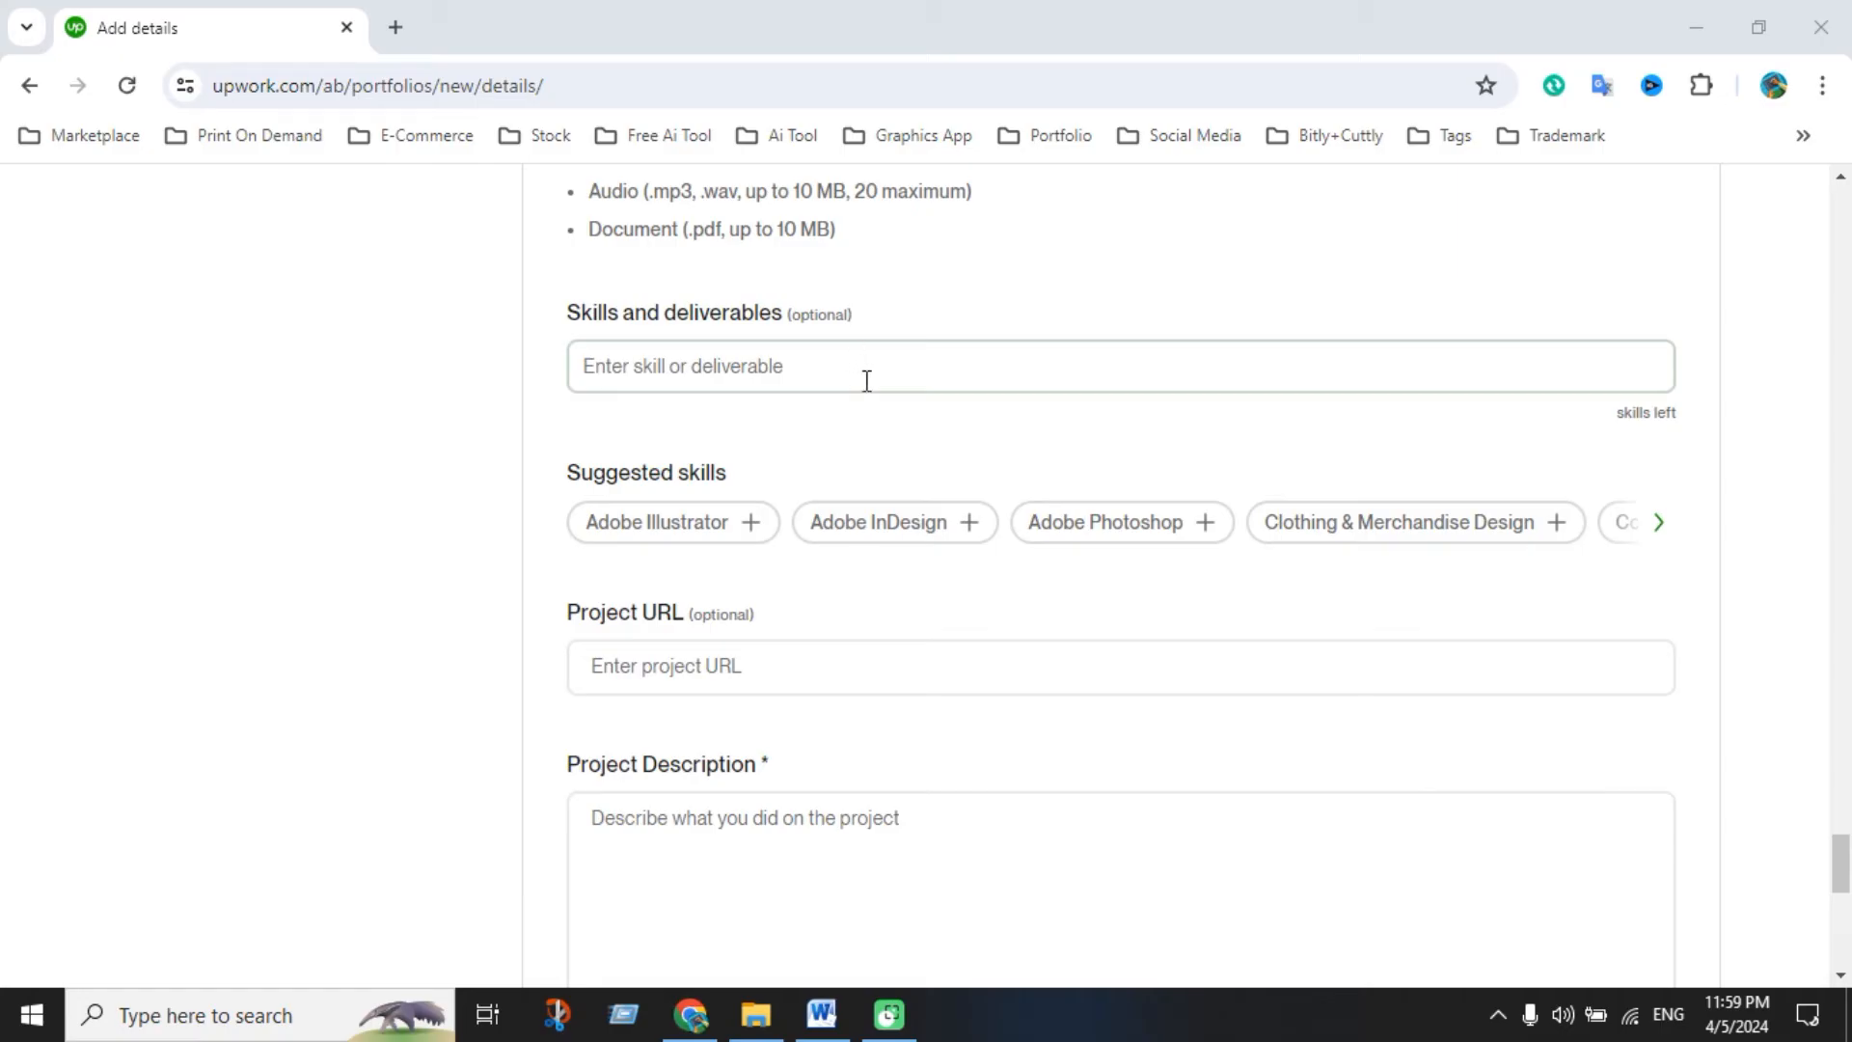
Add Clothing & Merchandise, Fashion, T-Shirt, Social Media and Stationery Design plus Typography as skills
{"action": "left_click", "coordinate": [1440, 529]}
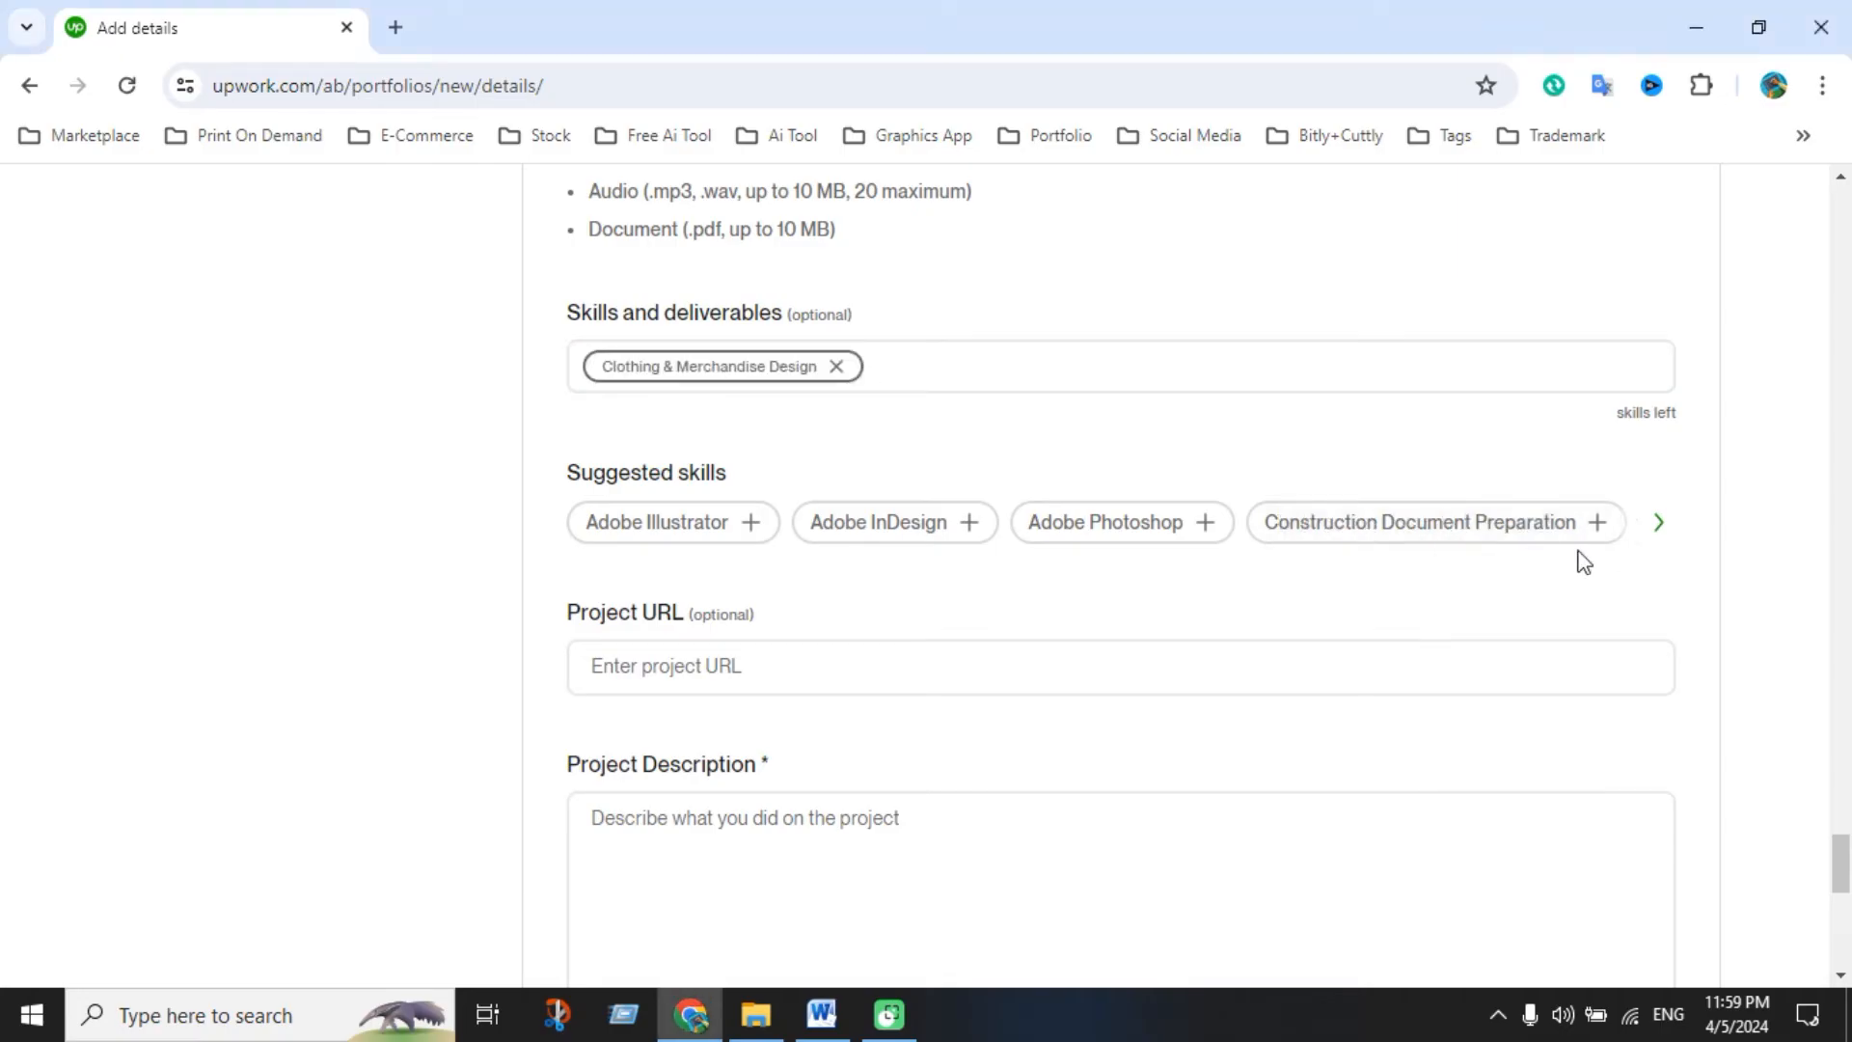
{"action": "left_click", "coordinate": [1657, 530]}
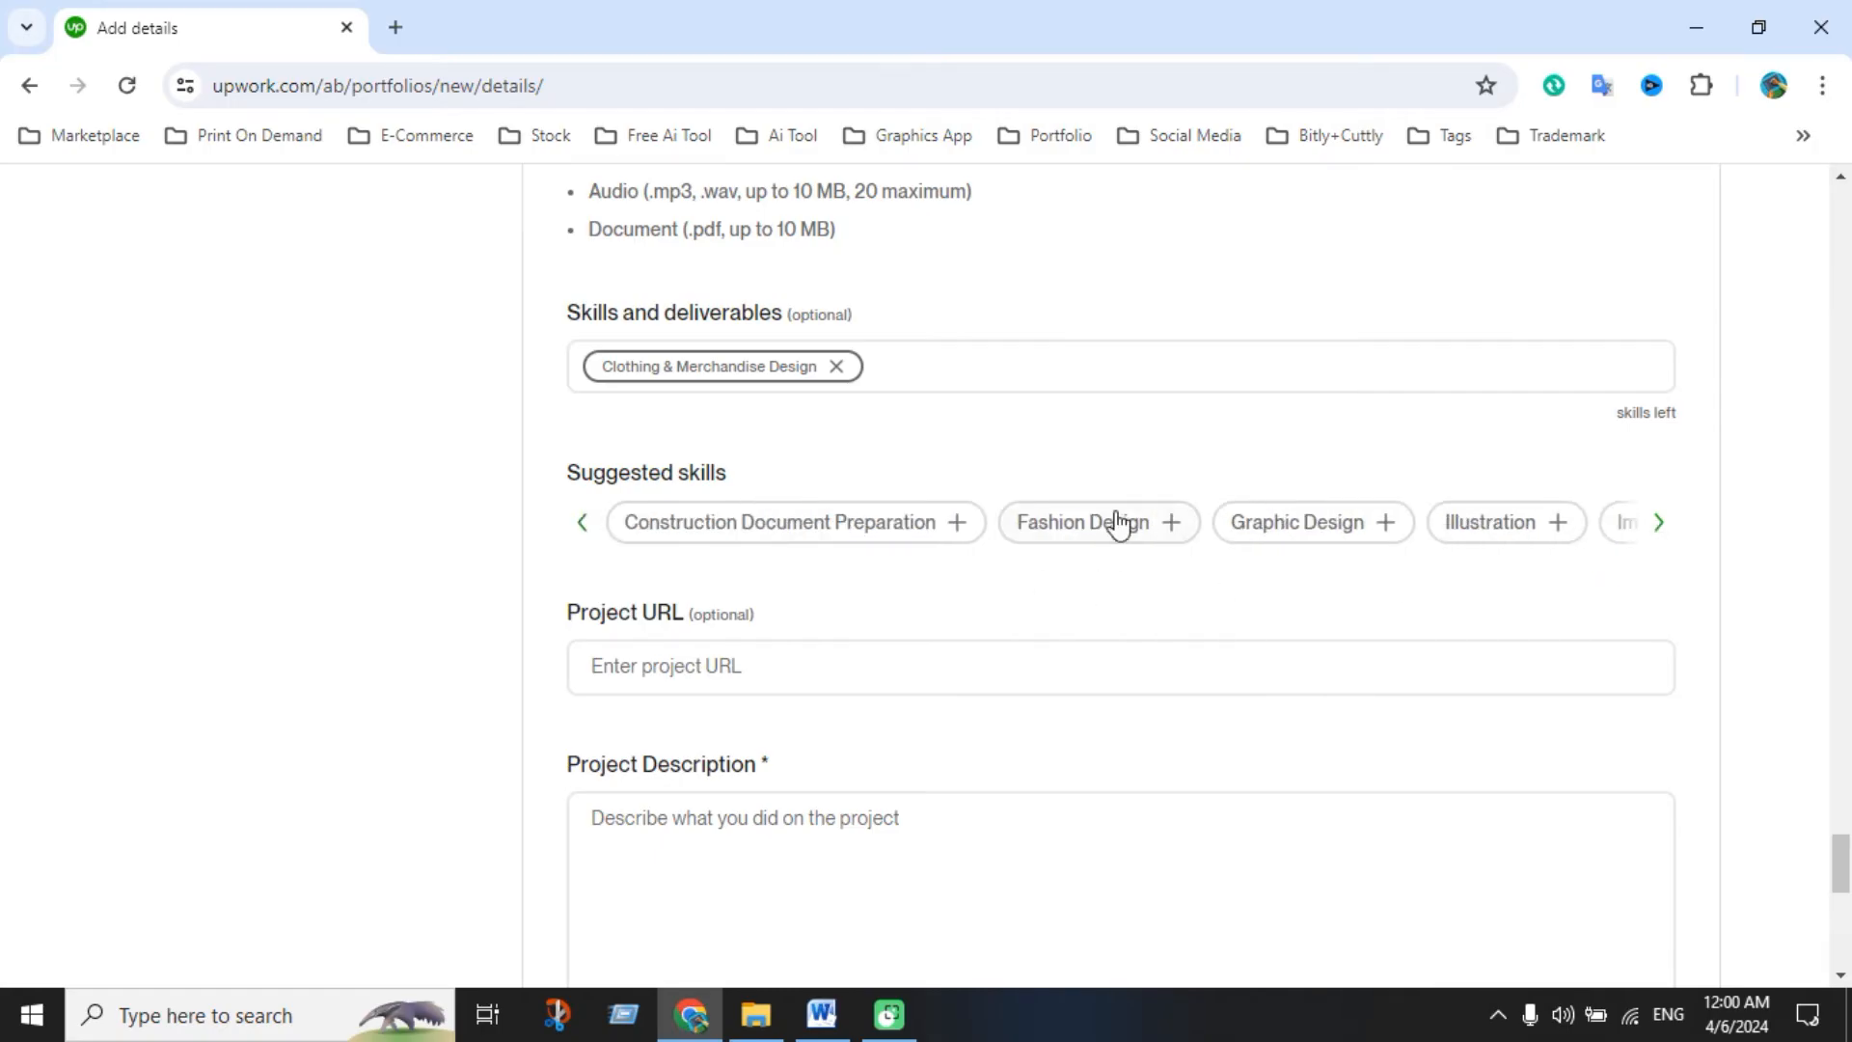
{"action": "left_click", "coordinate": [1091, 520]}
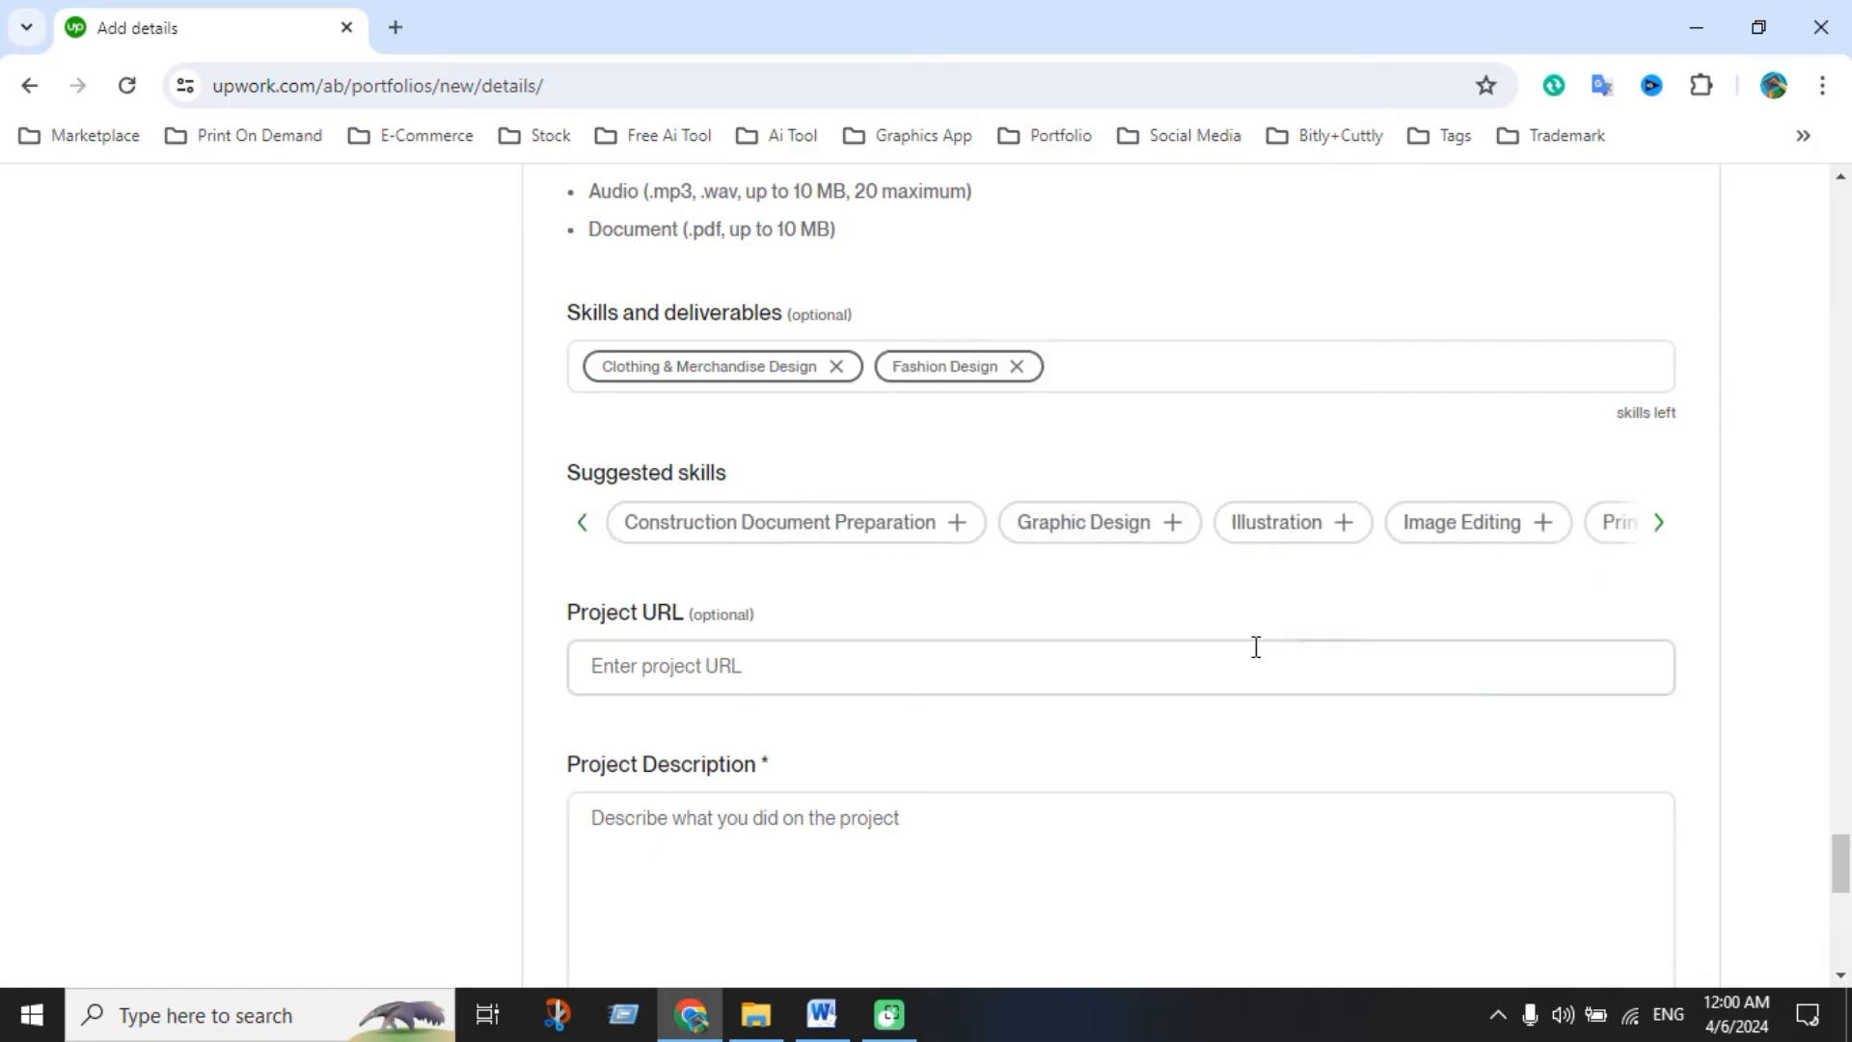
{"action": "left_click", "coordinate": [1659, 528]}
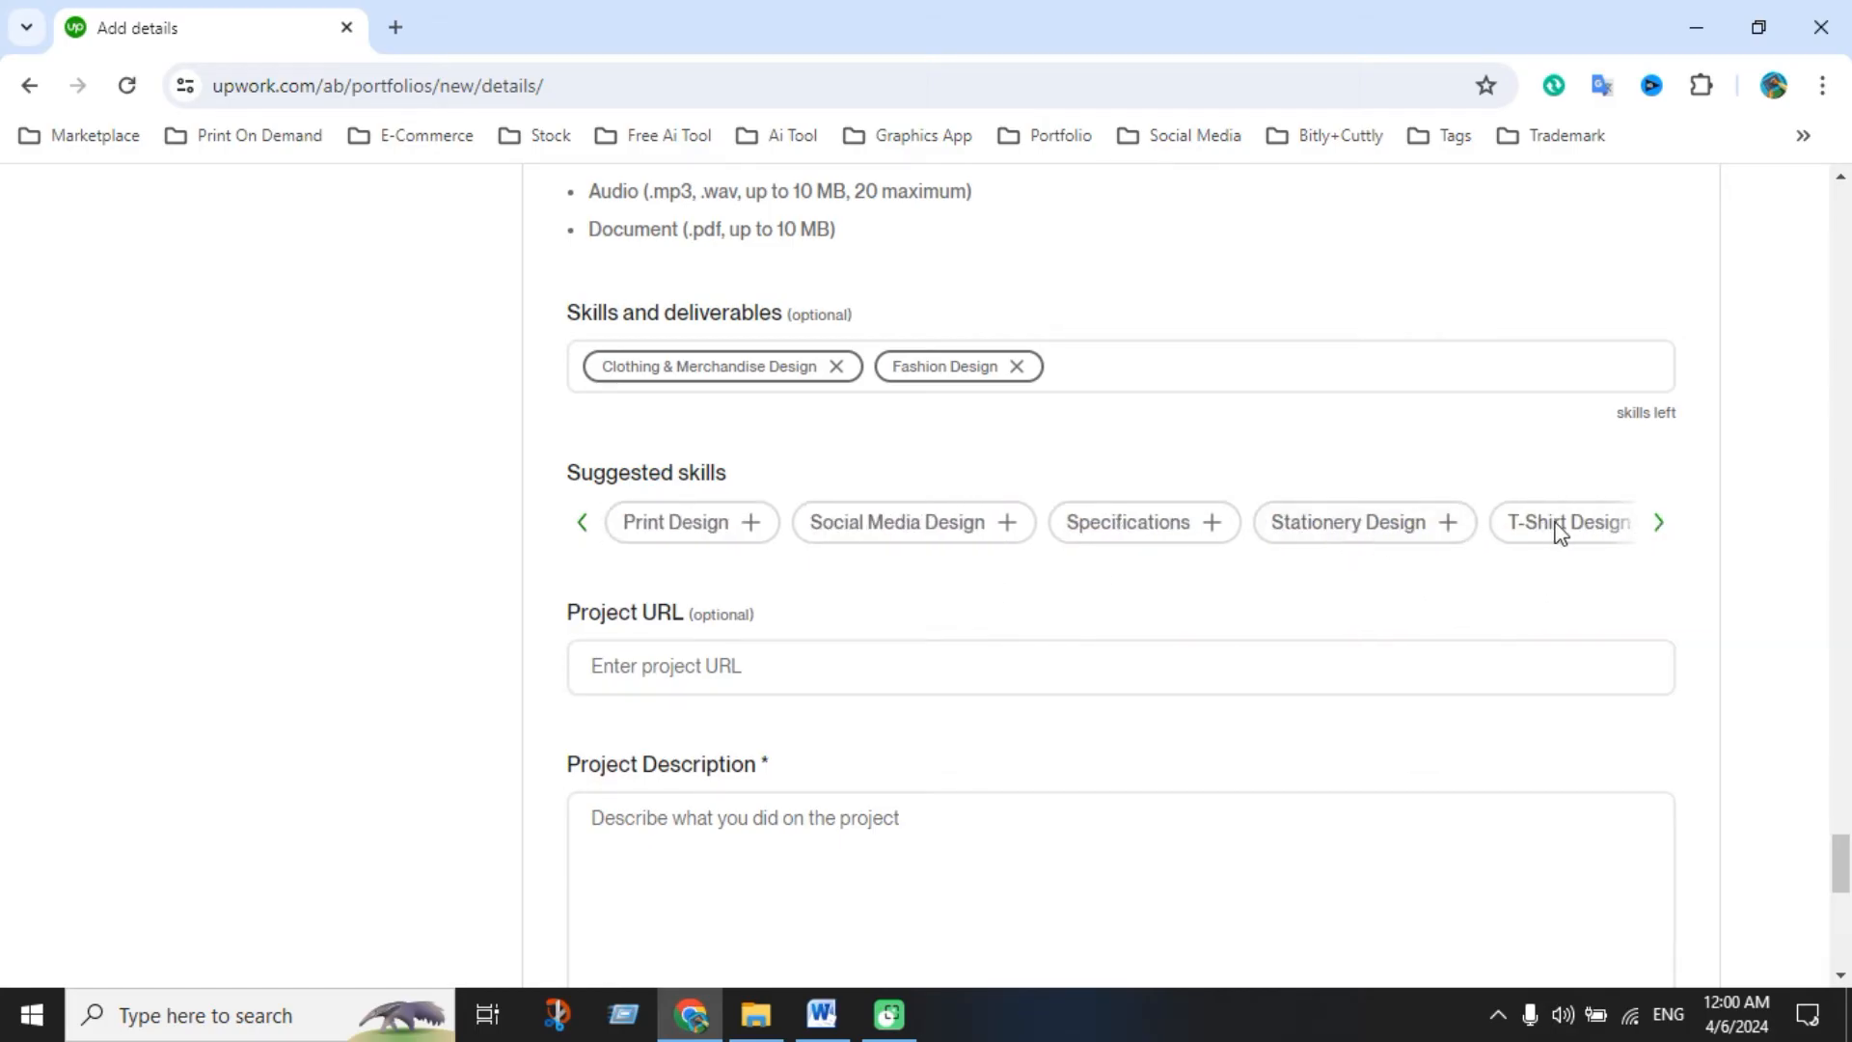
{"action": "left_click", "coordinate": [1657, 526]}
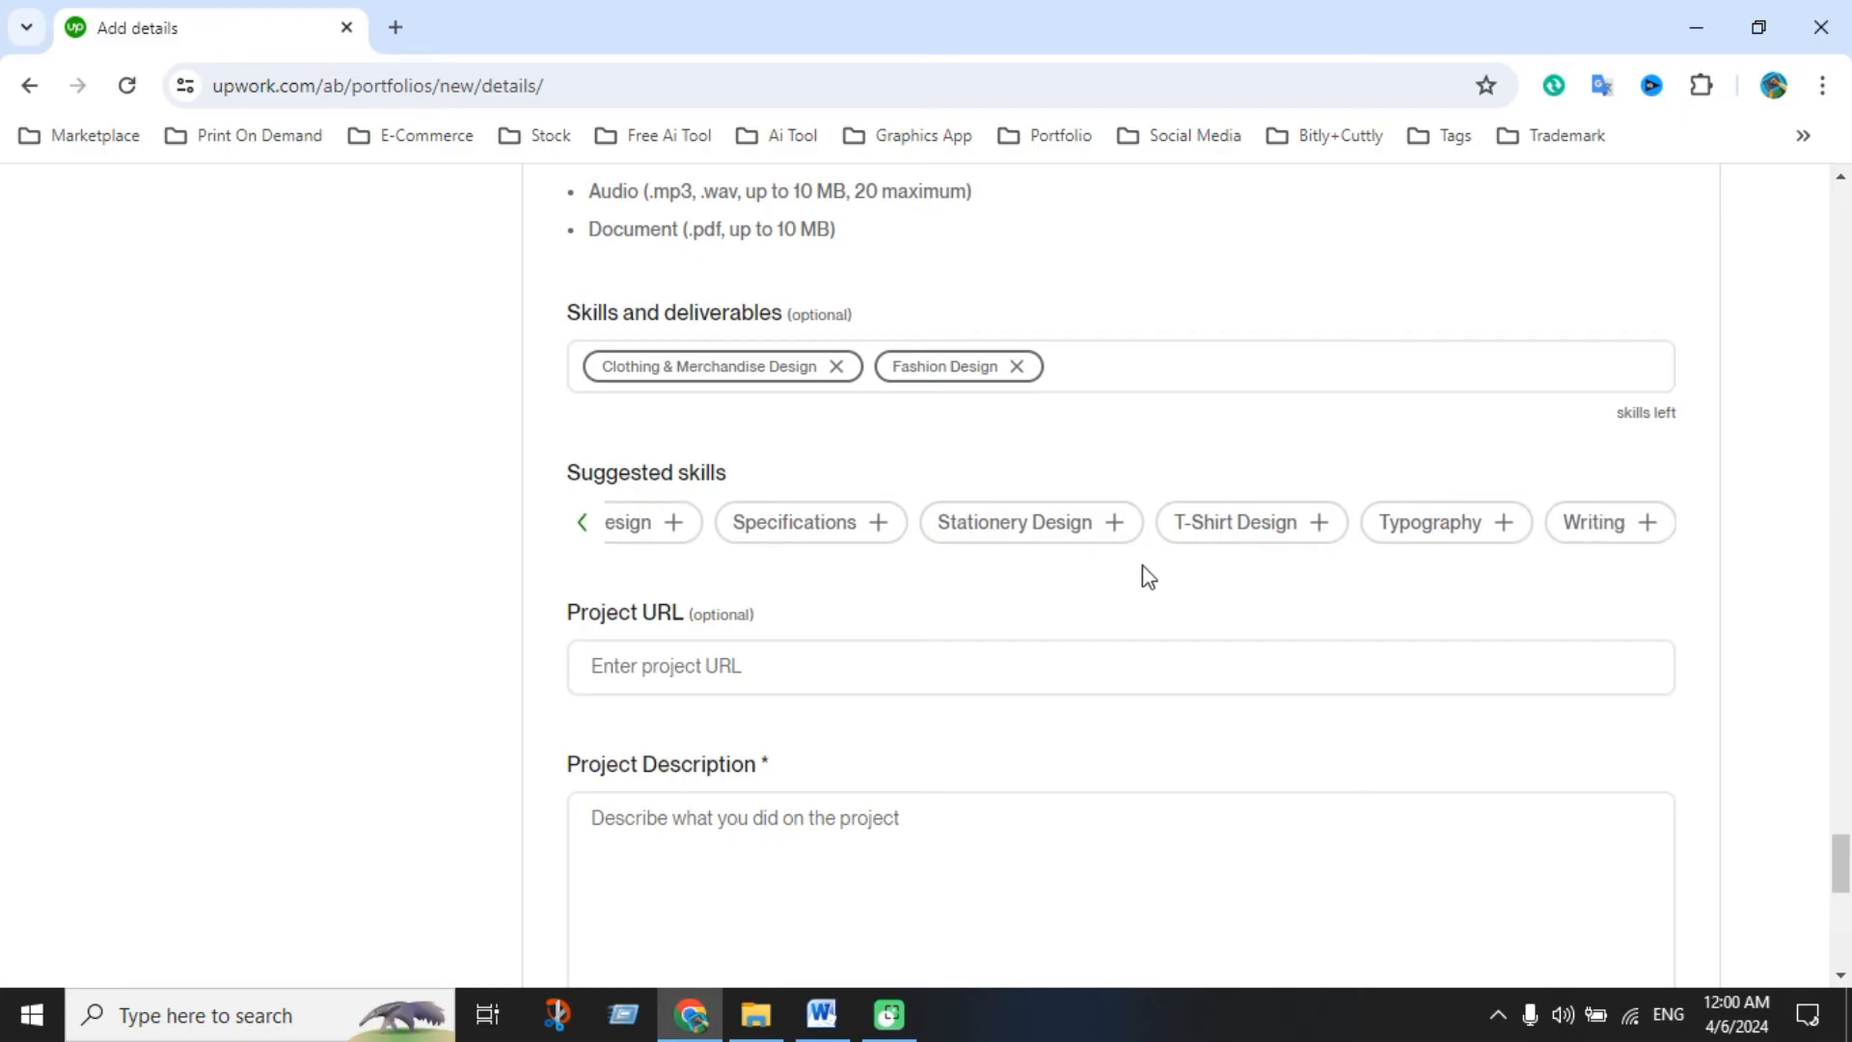
{"action": "left_click", "coordinate": [1225, 534]}
{"action": "left_click", "coordinate": [1408, 536]}
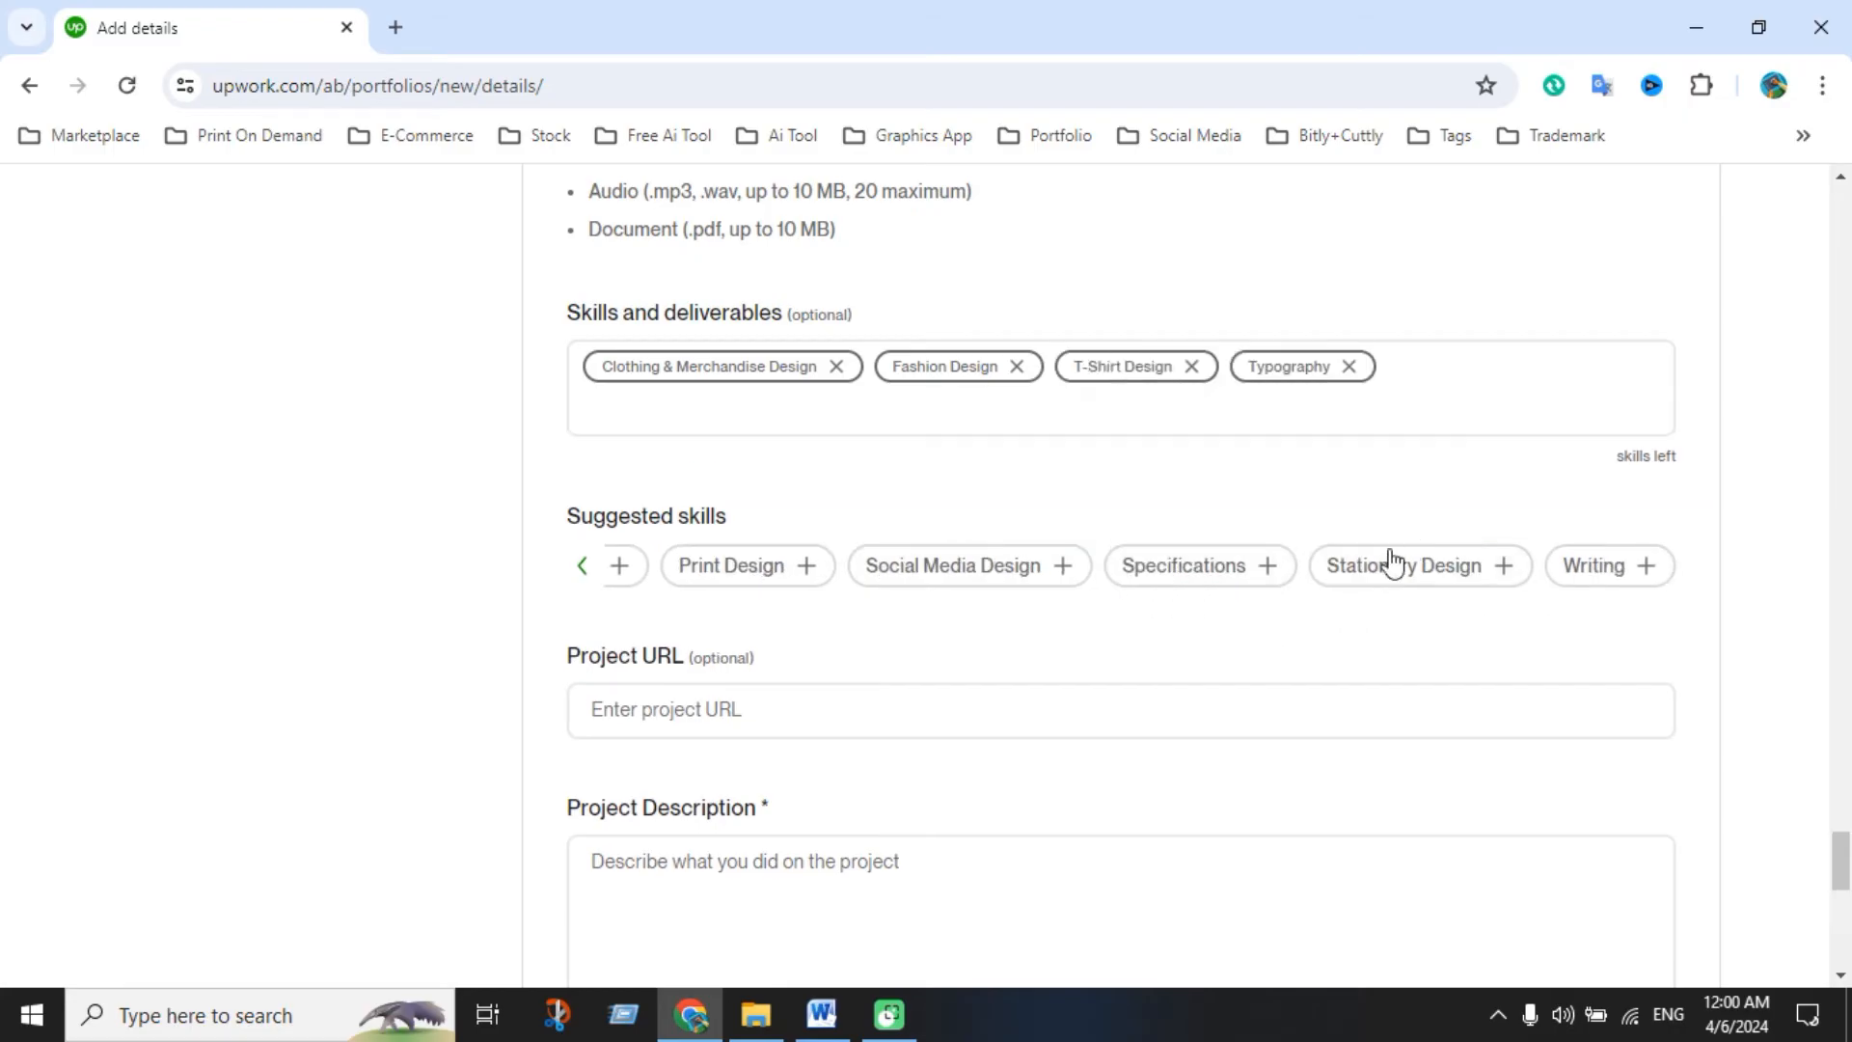
{"action": "left_click", "coordinate": [1018, 571]}
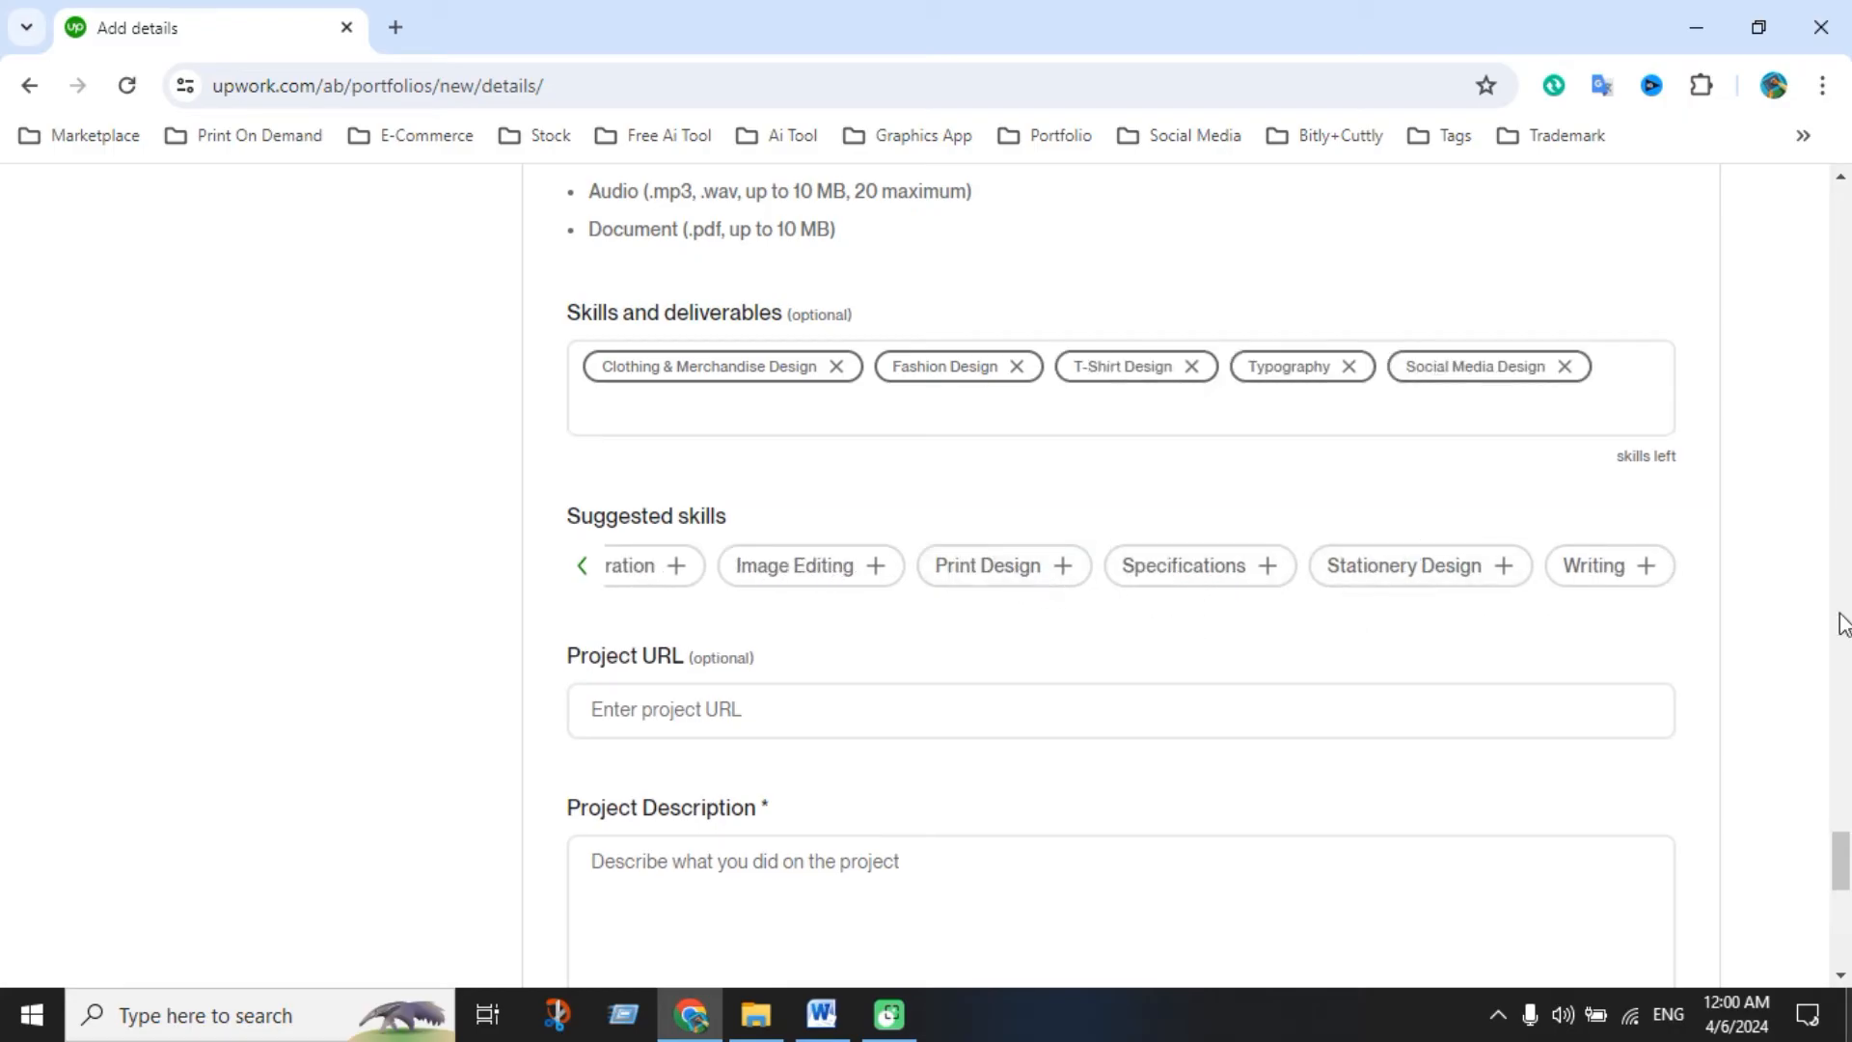
{"action": "left_click", "coordinate": [1456, 575]}
{"action": "scroll", "coordinate": [1090, 642], "scroll_direction": "down", "scroll_amount": 4}
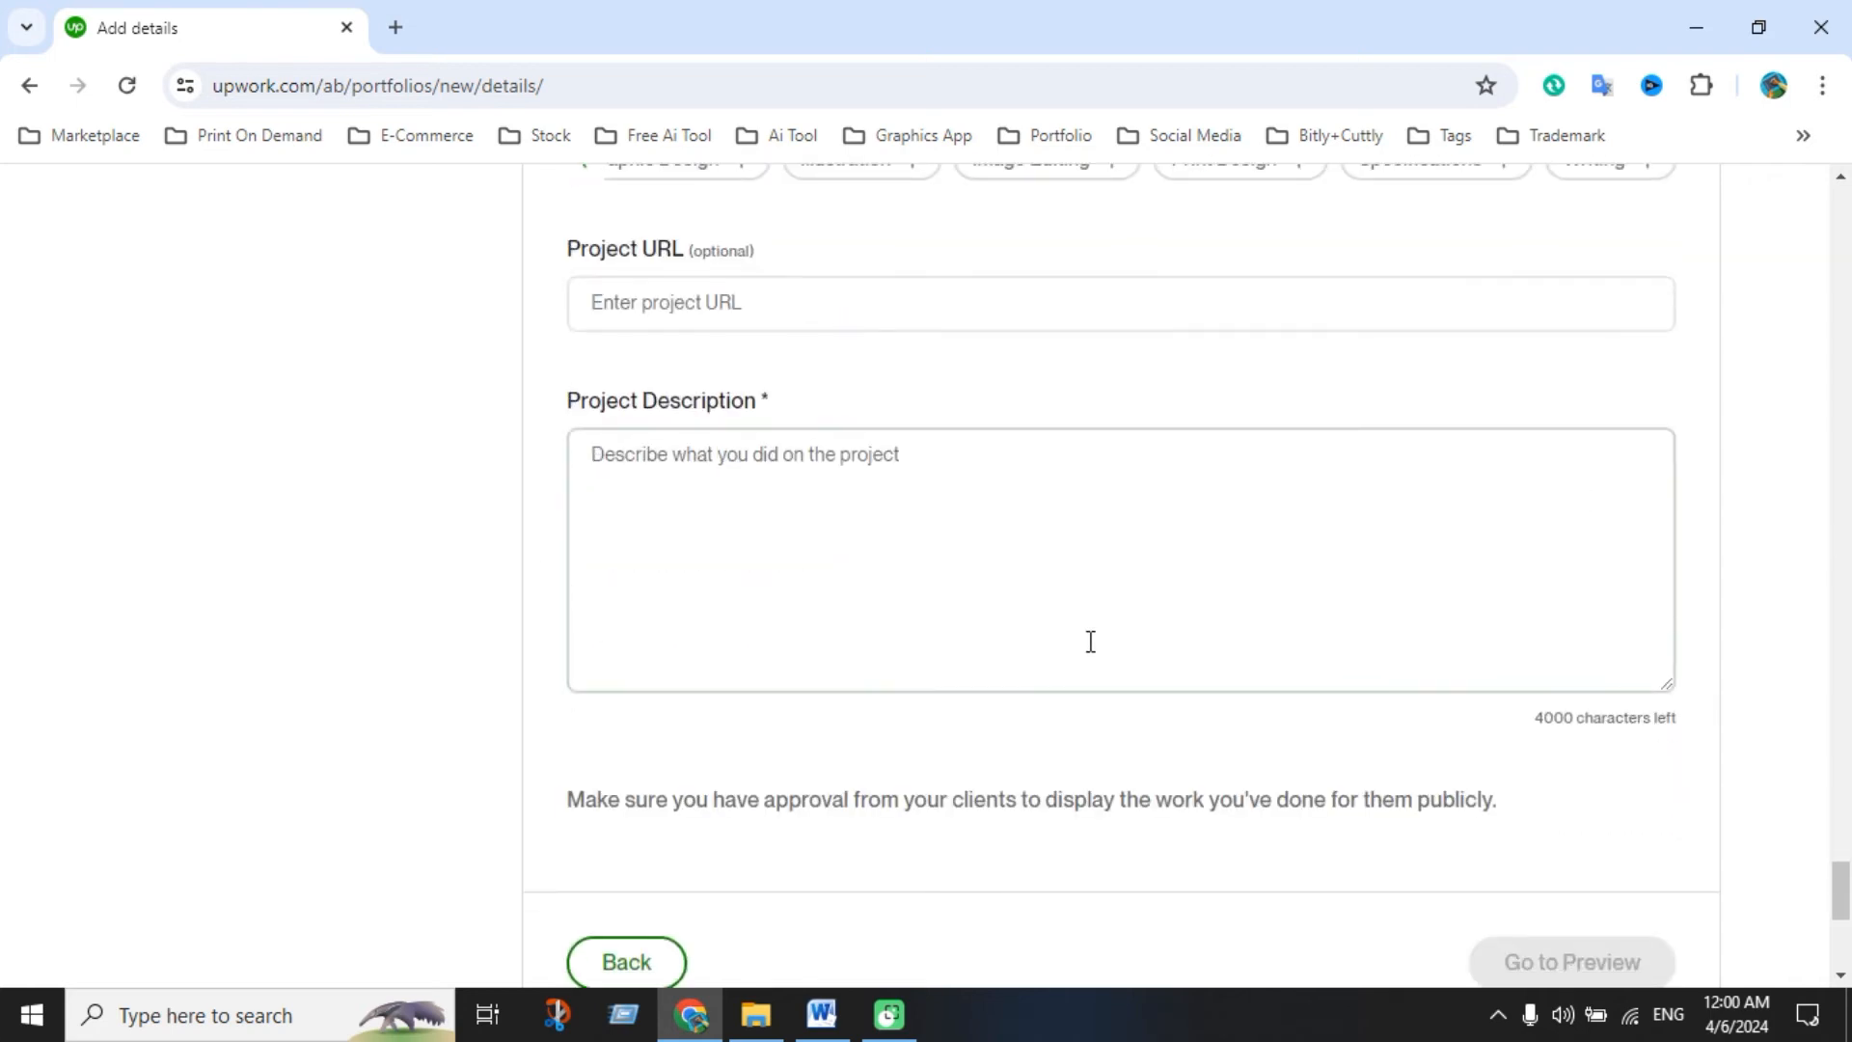
Paste the Word Typography T-shirt text into Project Description and trim the trailing blank line (3304 left)
{"action": "left_click", "coordinate": [842, 548]}
{"action": "scroll", "coordinate": [839, 546], "scroll_direction": "down", "scroll_amount": 1}
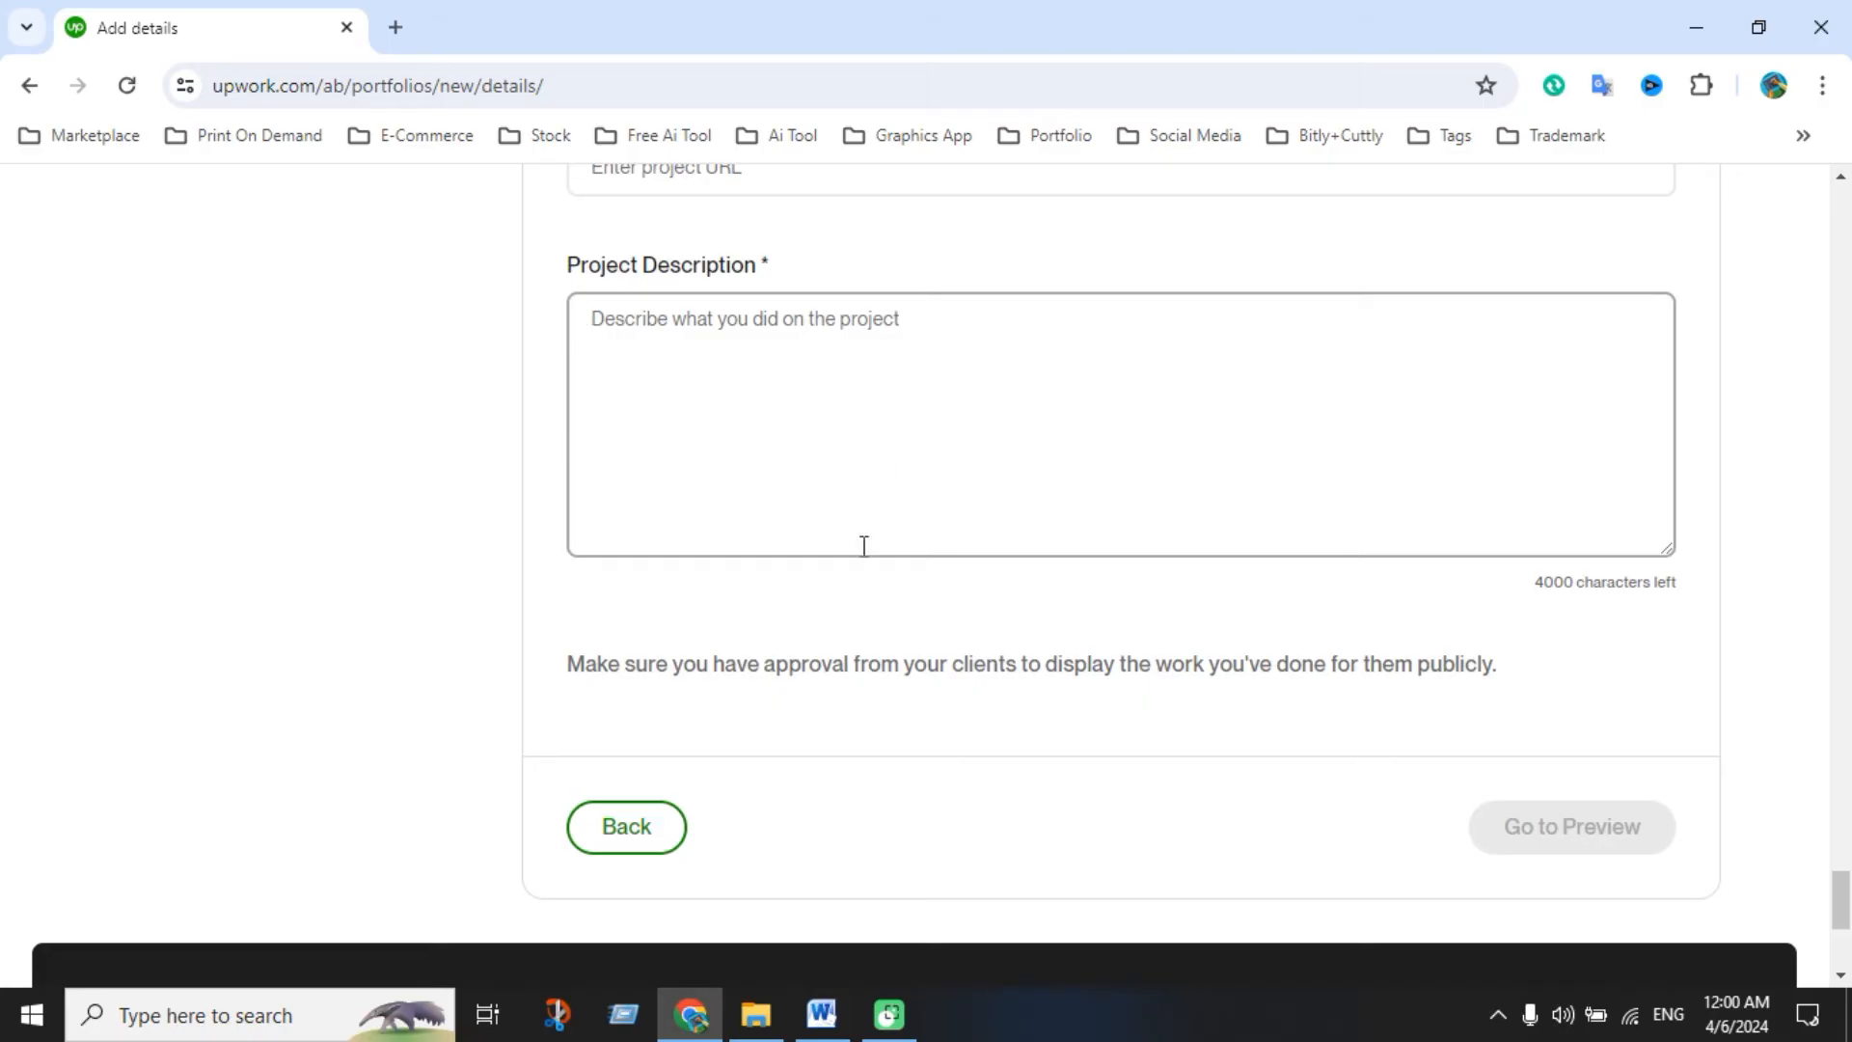
{"action": "left_click", "coordinate": [821, 1013]}
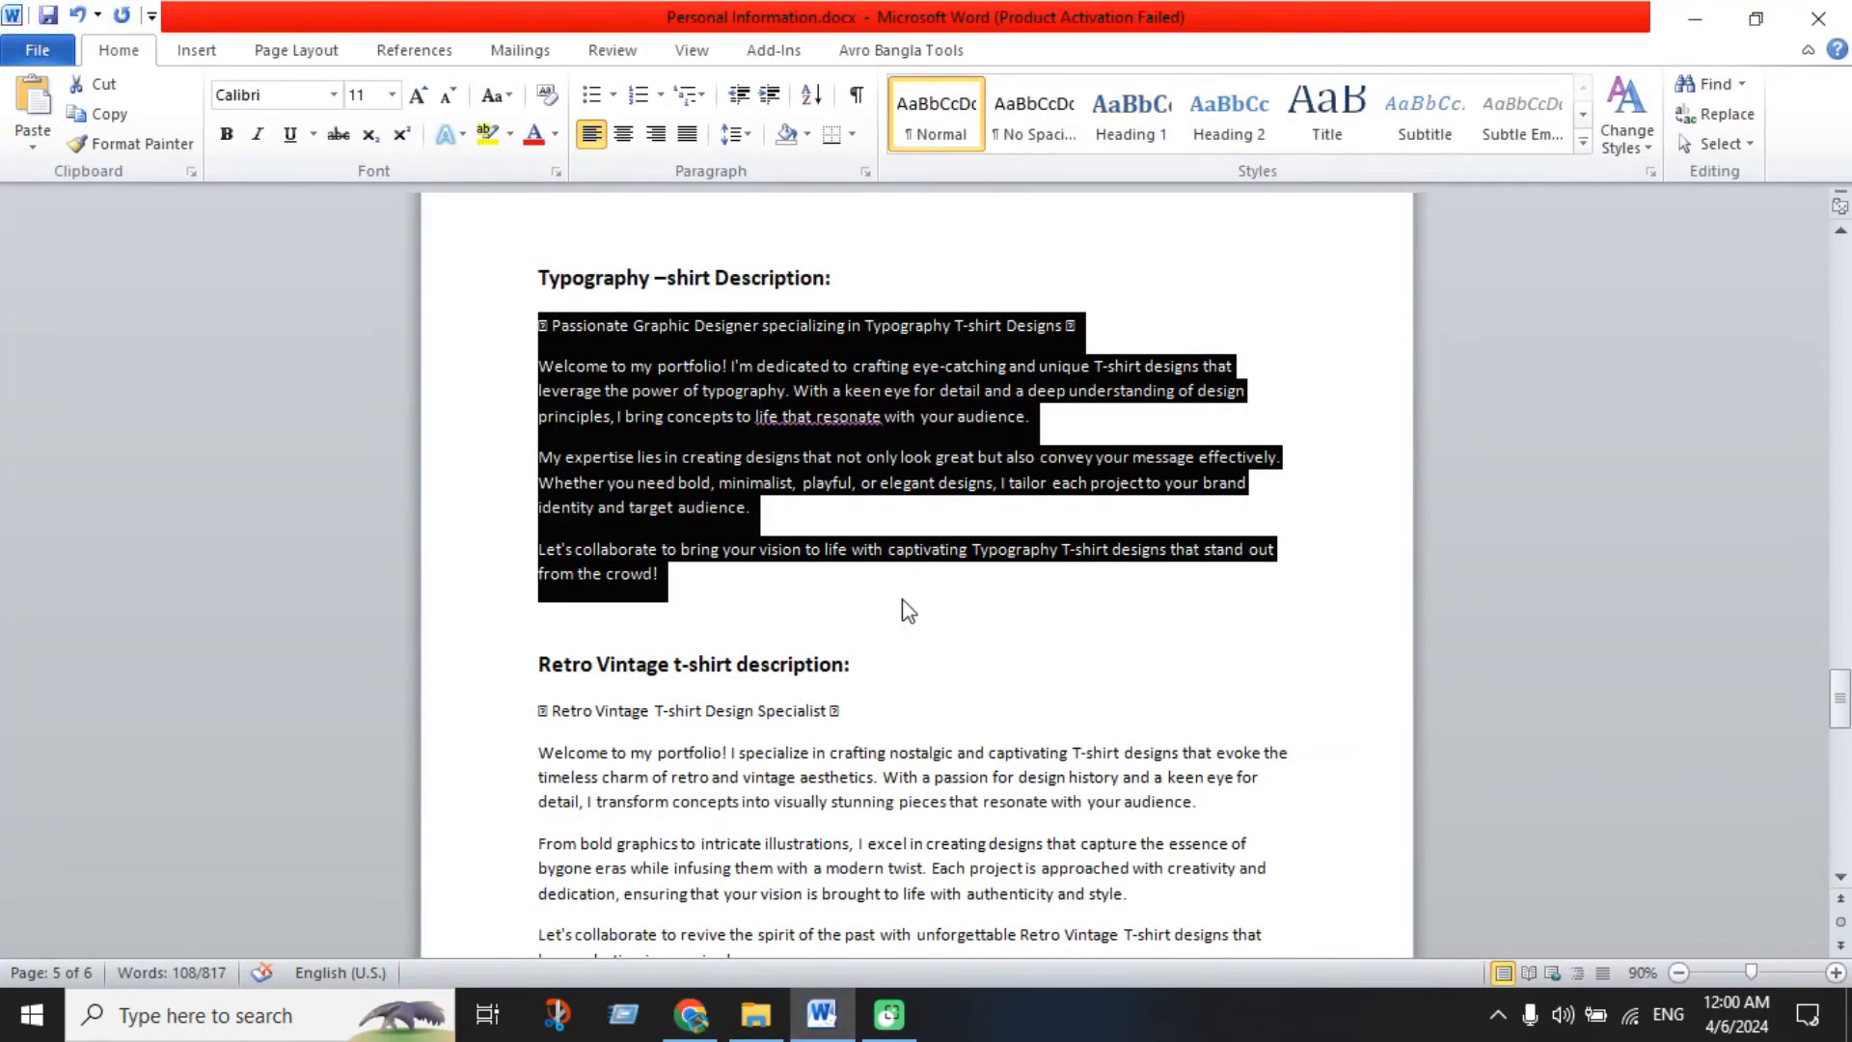
{"action": "left_click_drag", "start_coordinate": [719, 590], "coordinate": [522, 341]}
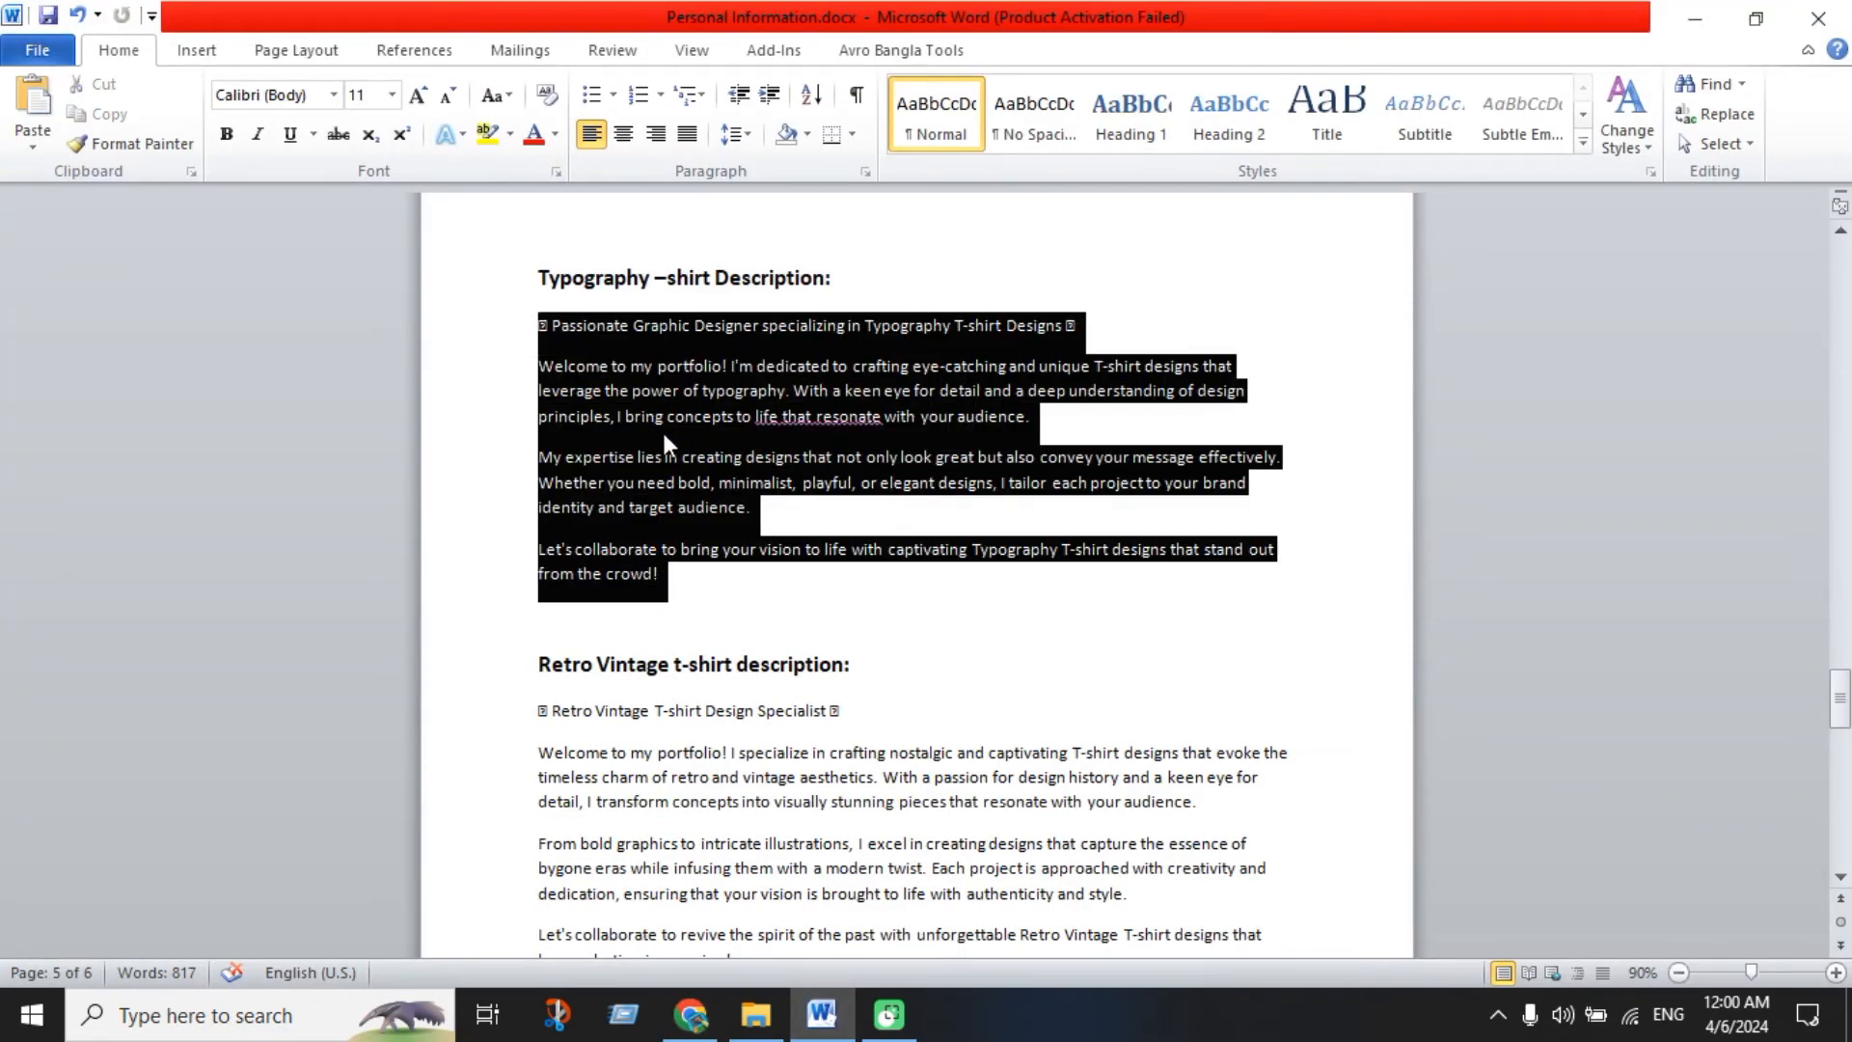
{"action": "left_click", "coordinate": [690, 1013]}
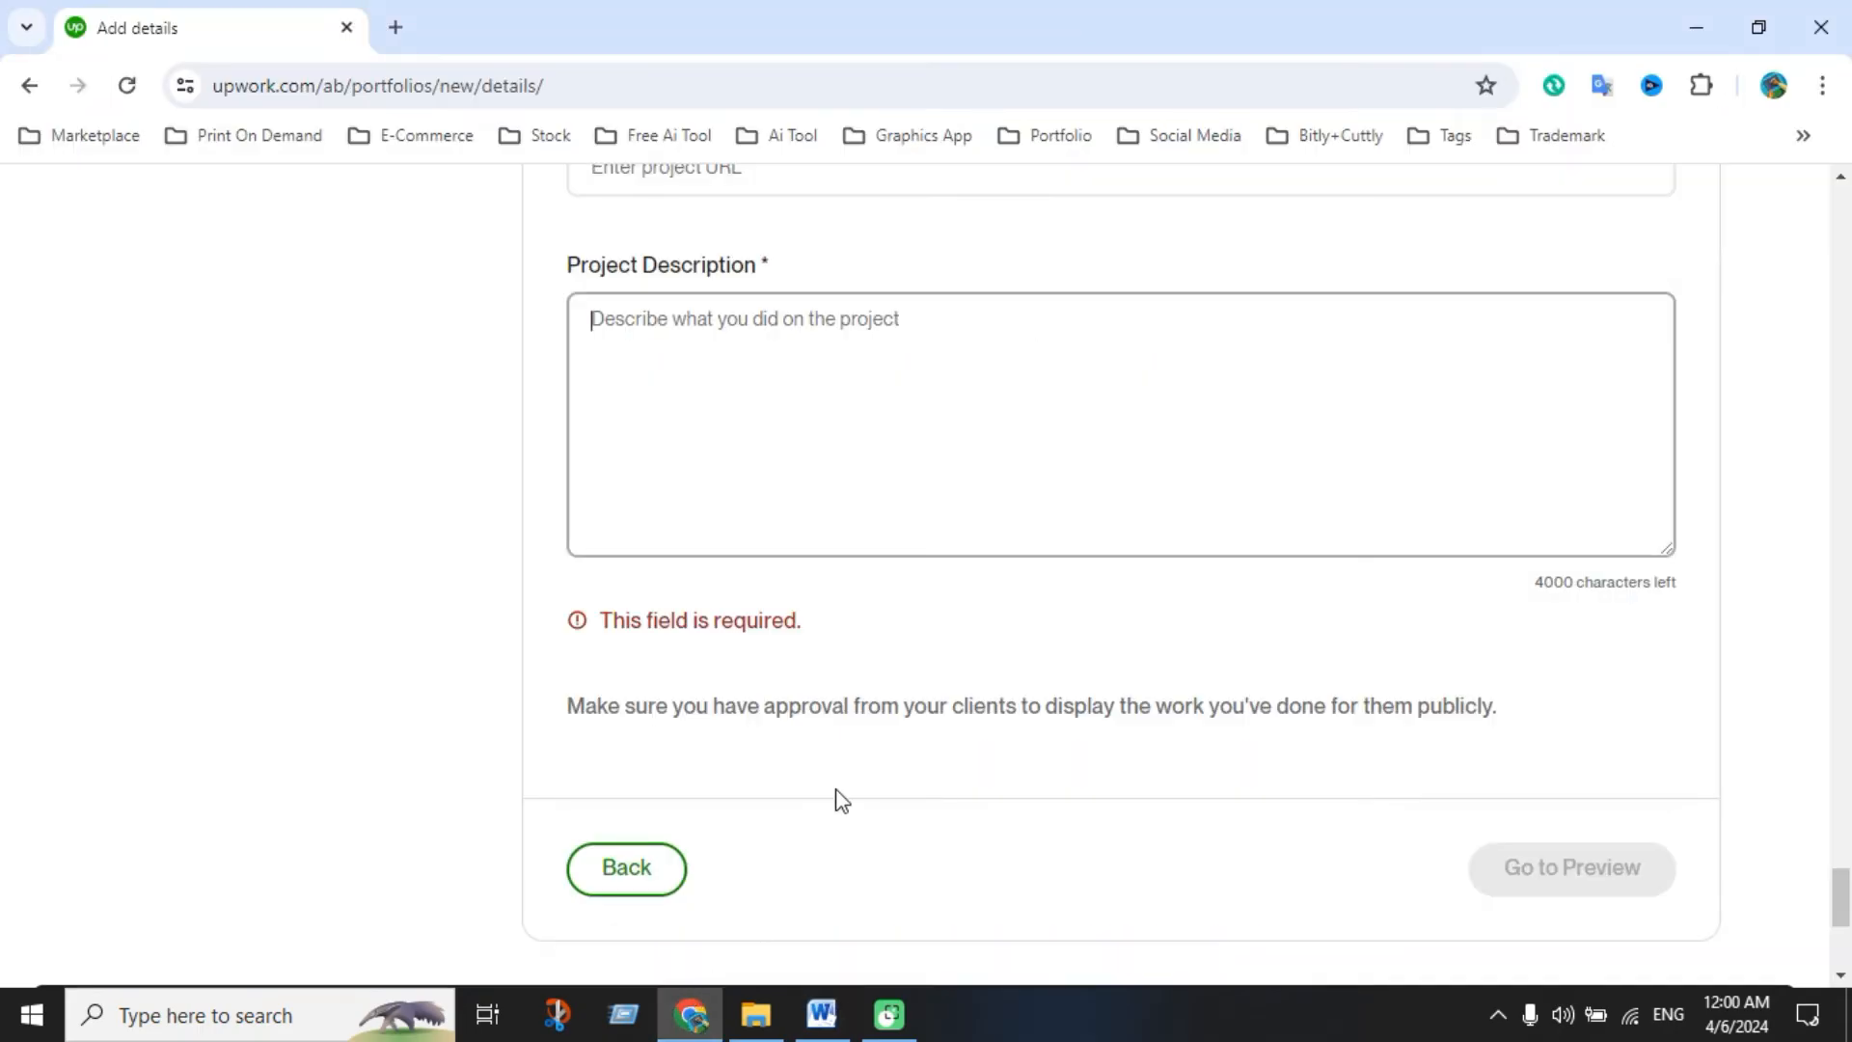
{"action": "type", "text": "🎨 Passionate Graphic Designer specializing in Typography T-shirt Designs 🎨 Welcome to my portfolio! I'm dedicated to crafting eye-catching and unique T-shirt designs that leverage the power of typography. With a keen eye for detail and a deep understanding of design principles, I bring concepts to life that resonate with your audience. My expertise lies in creating designs that not only look great but also convey your message effectively. Whether you need bold, minimalist, playful, or elegant designs, I tailor each project to your brand identity and target audience. Let's collaborate to bring your vision to life with captivating Typography T-shirt designs that stand out from the crowd!"}
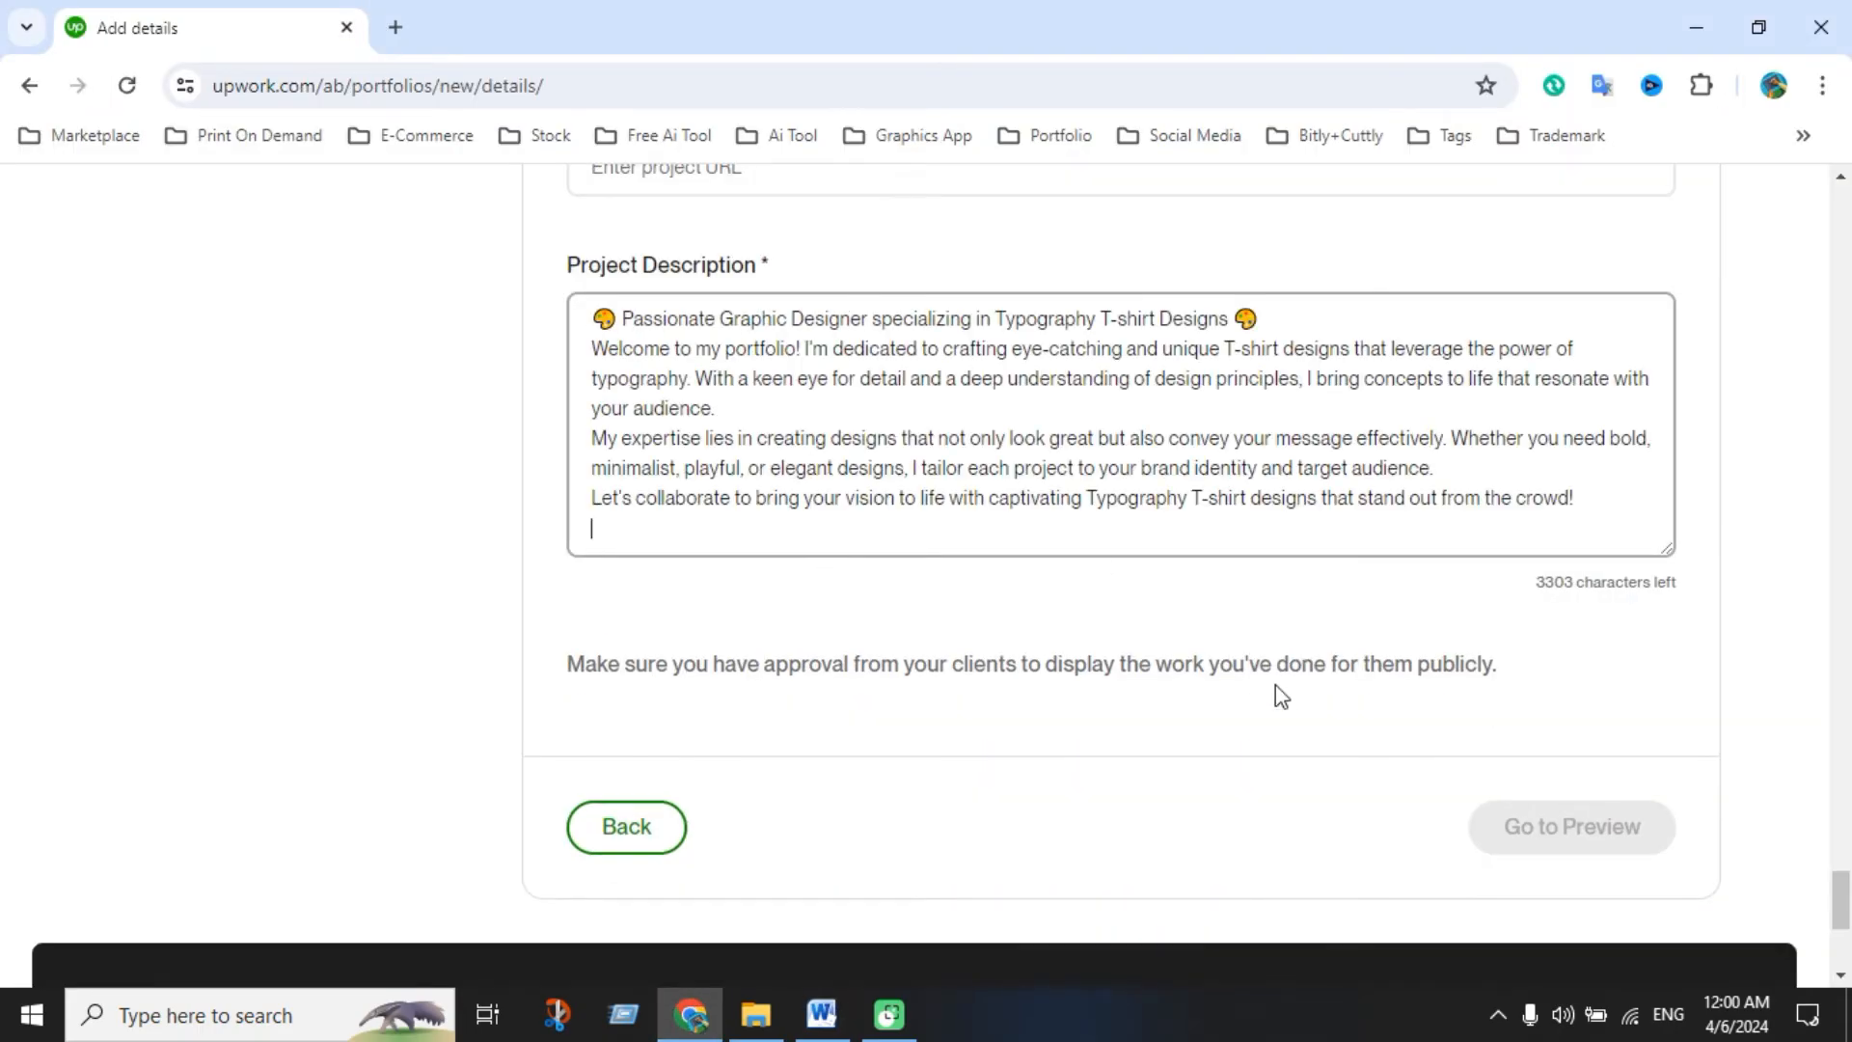
{"action": "scroll", "coordinate": [1275, 689], "scroll_direction": "up", "scroll_amount": 2}
{"action": "scroll", "coordinate": [1292, 704], "scroll_direction": "down", "scroll_amount": 3}
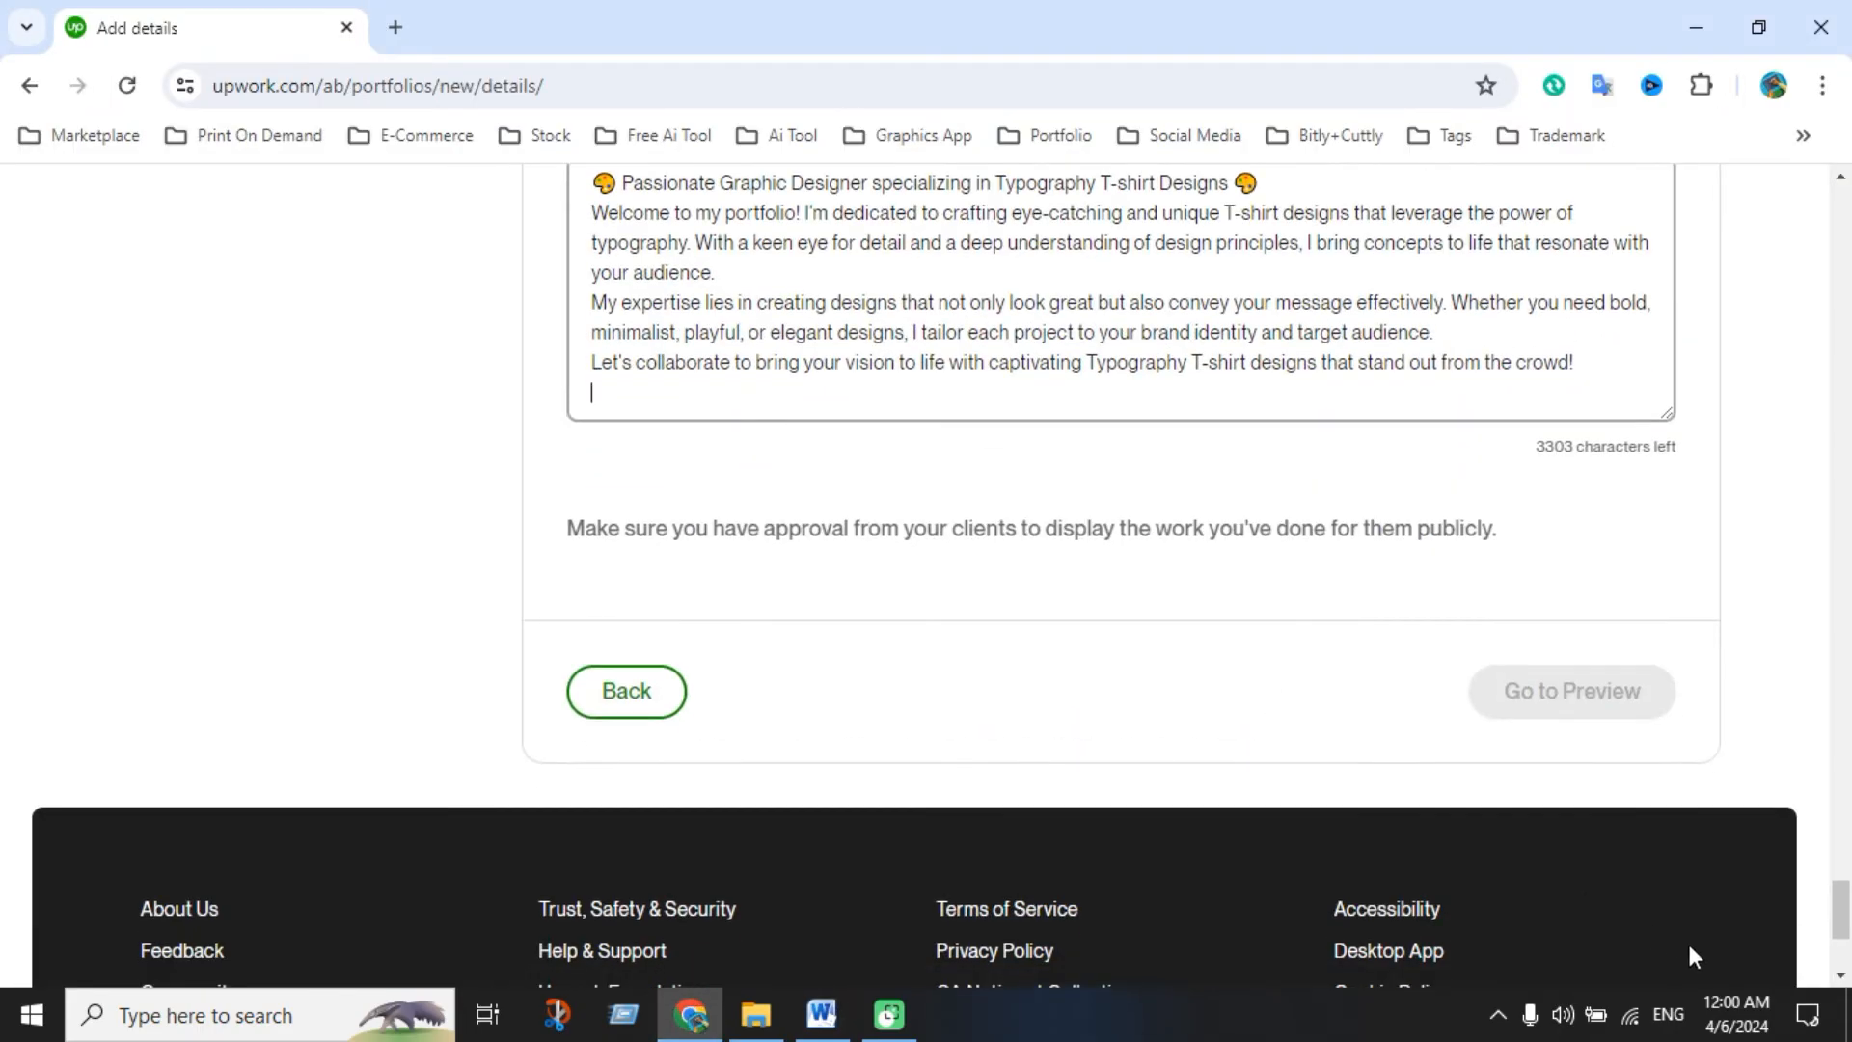
{"action": "key", "text": "BackSpace"}
{"action": "scroll", "coordinate": [1426, 848], "scroll_direction": "down", "scroll_amount": 4}
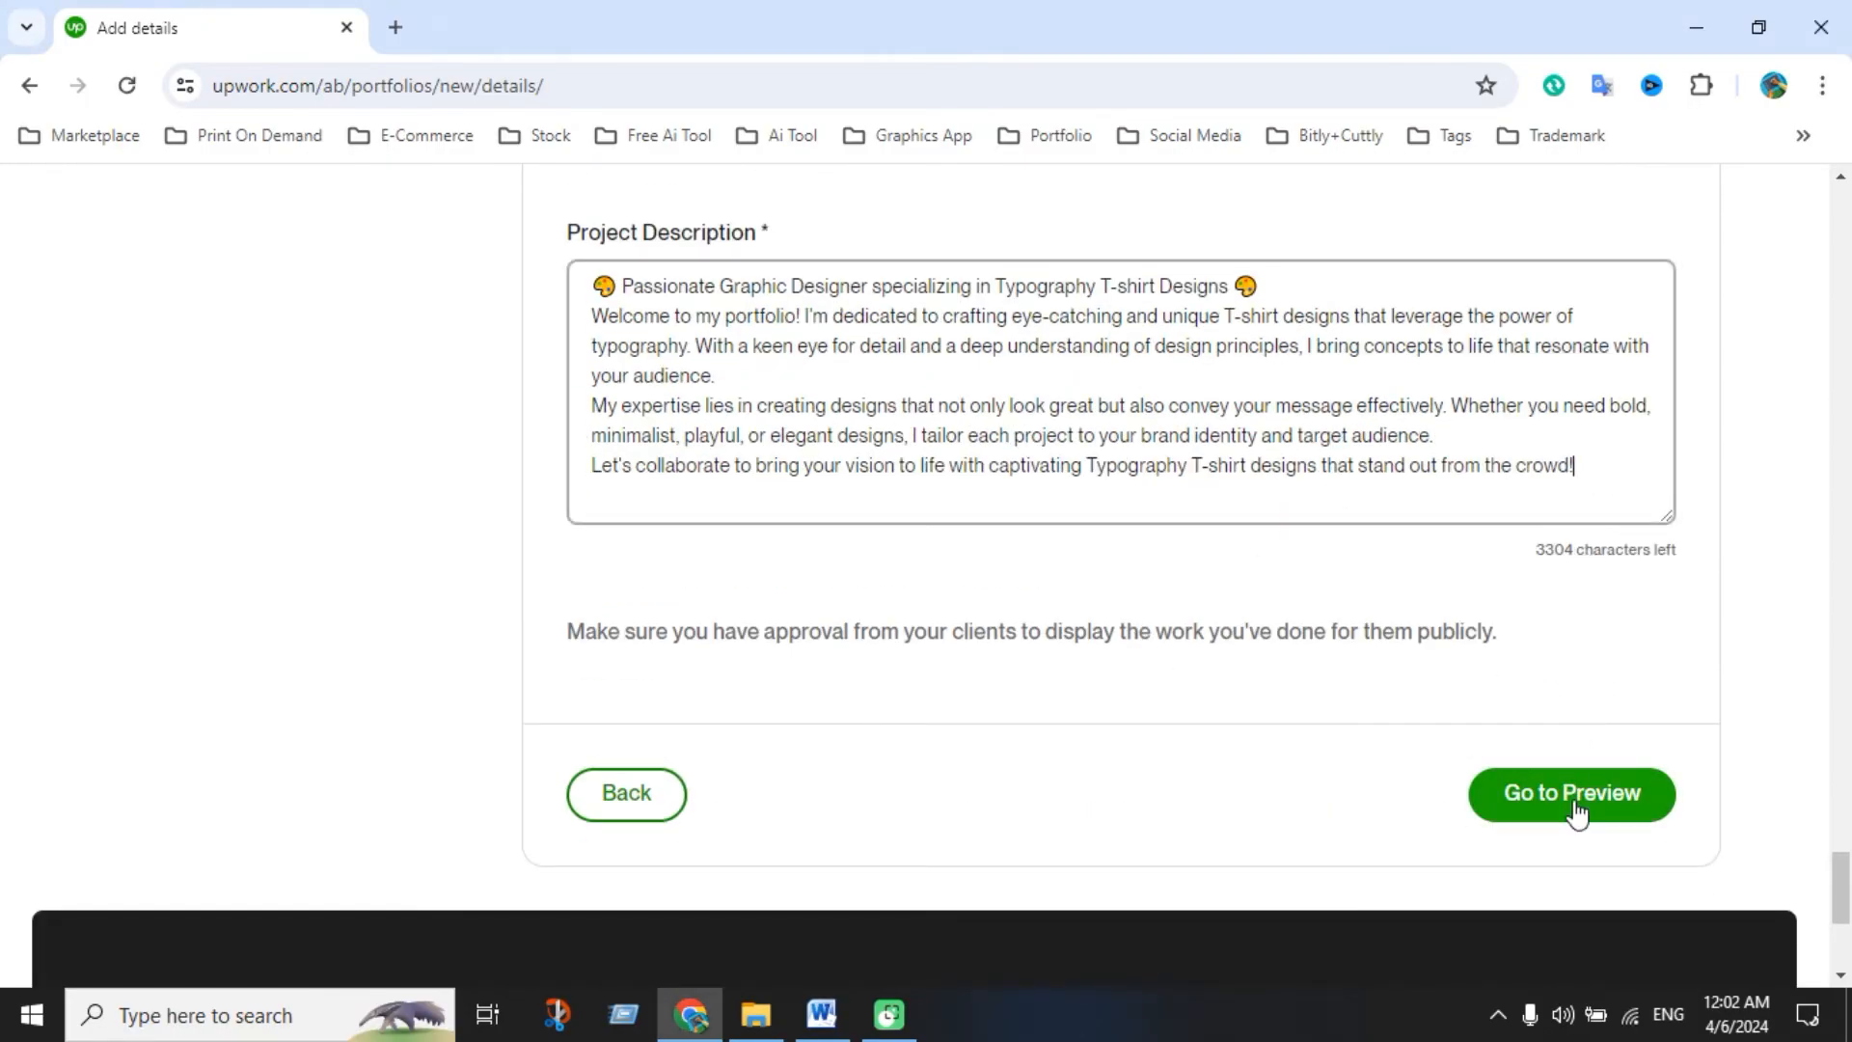
Preview the Typography T-shirt Design project, browse its three gallery images, then publish it
{"action": "left_click", "coordinate": [1612, 808]}
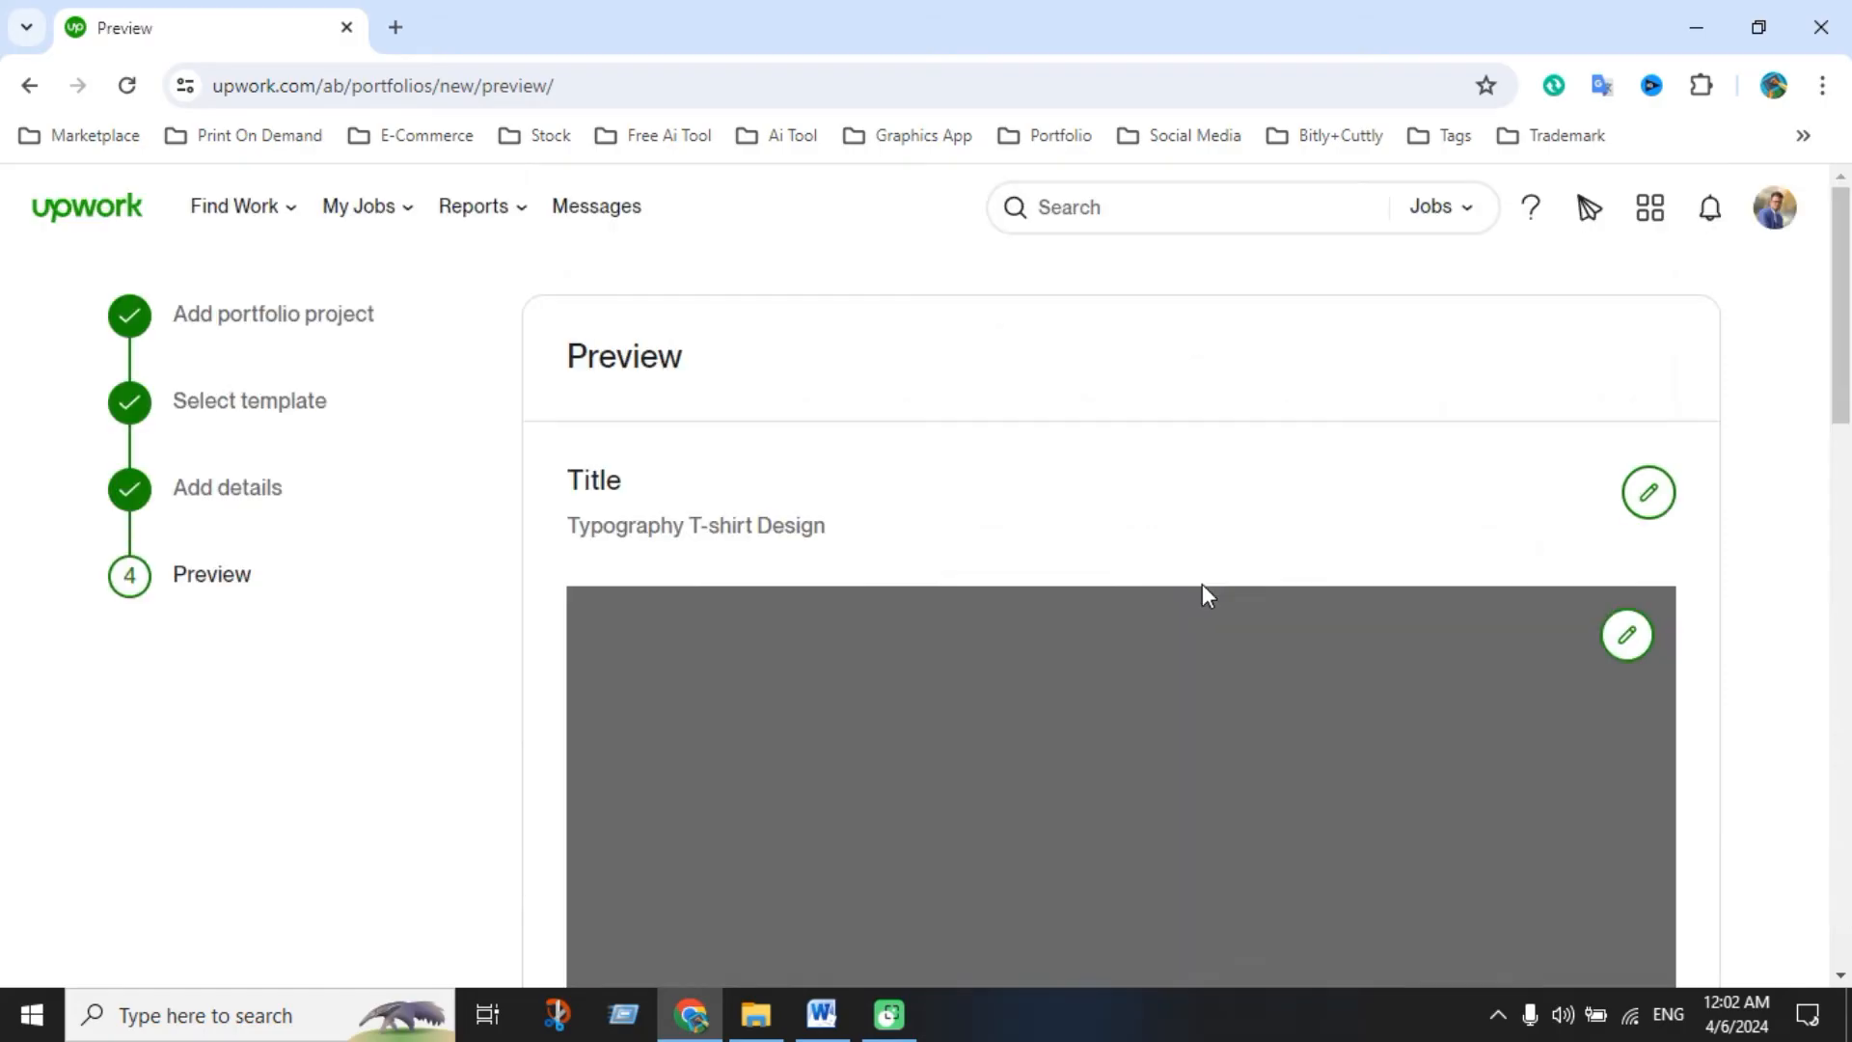
{"action": "scroll", "coordinate": [1205, 582], "scroll_direction": "down", "scroll_amount": 13}
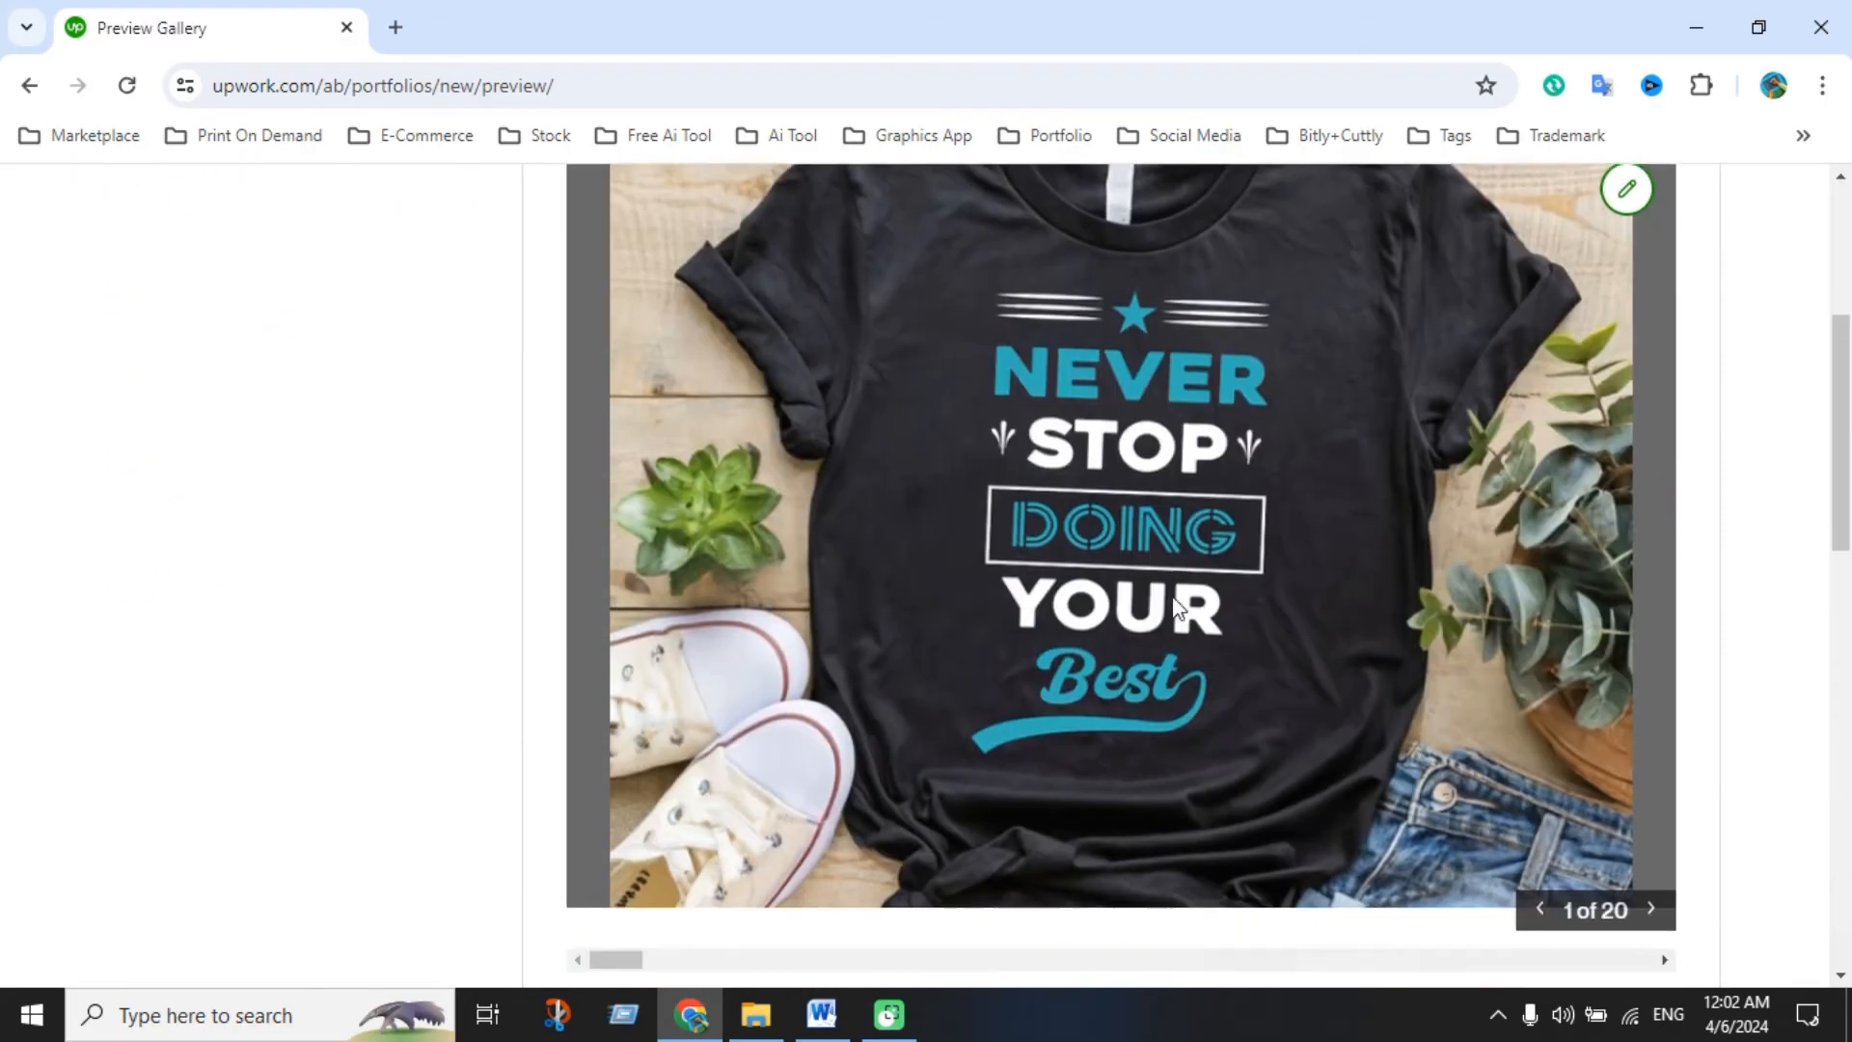
{"action": "scroll", "coordinate": [1181, 604], "scroll_direction": "up", "scroll_amount": 5}
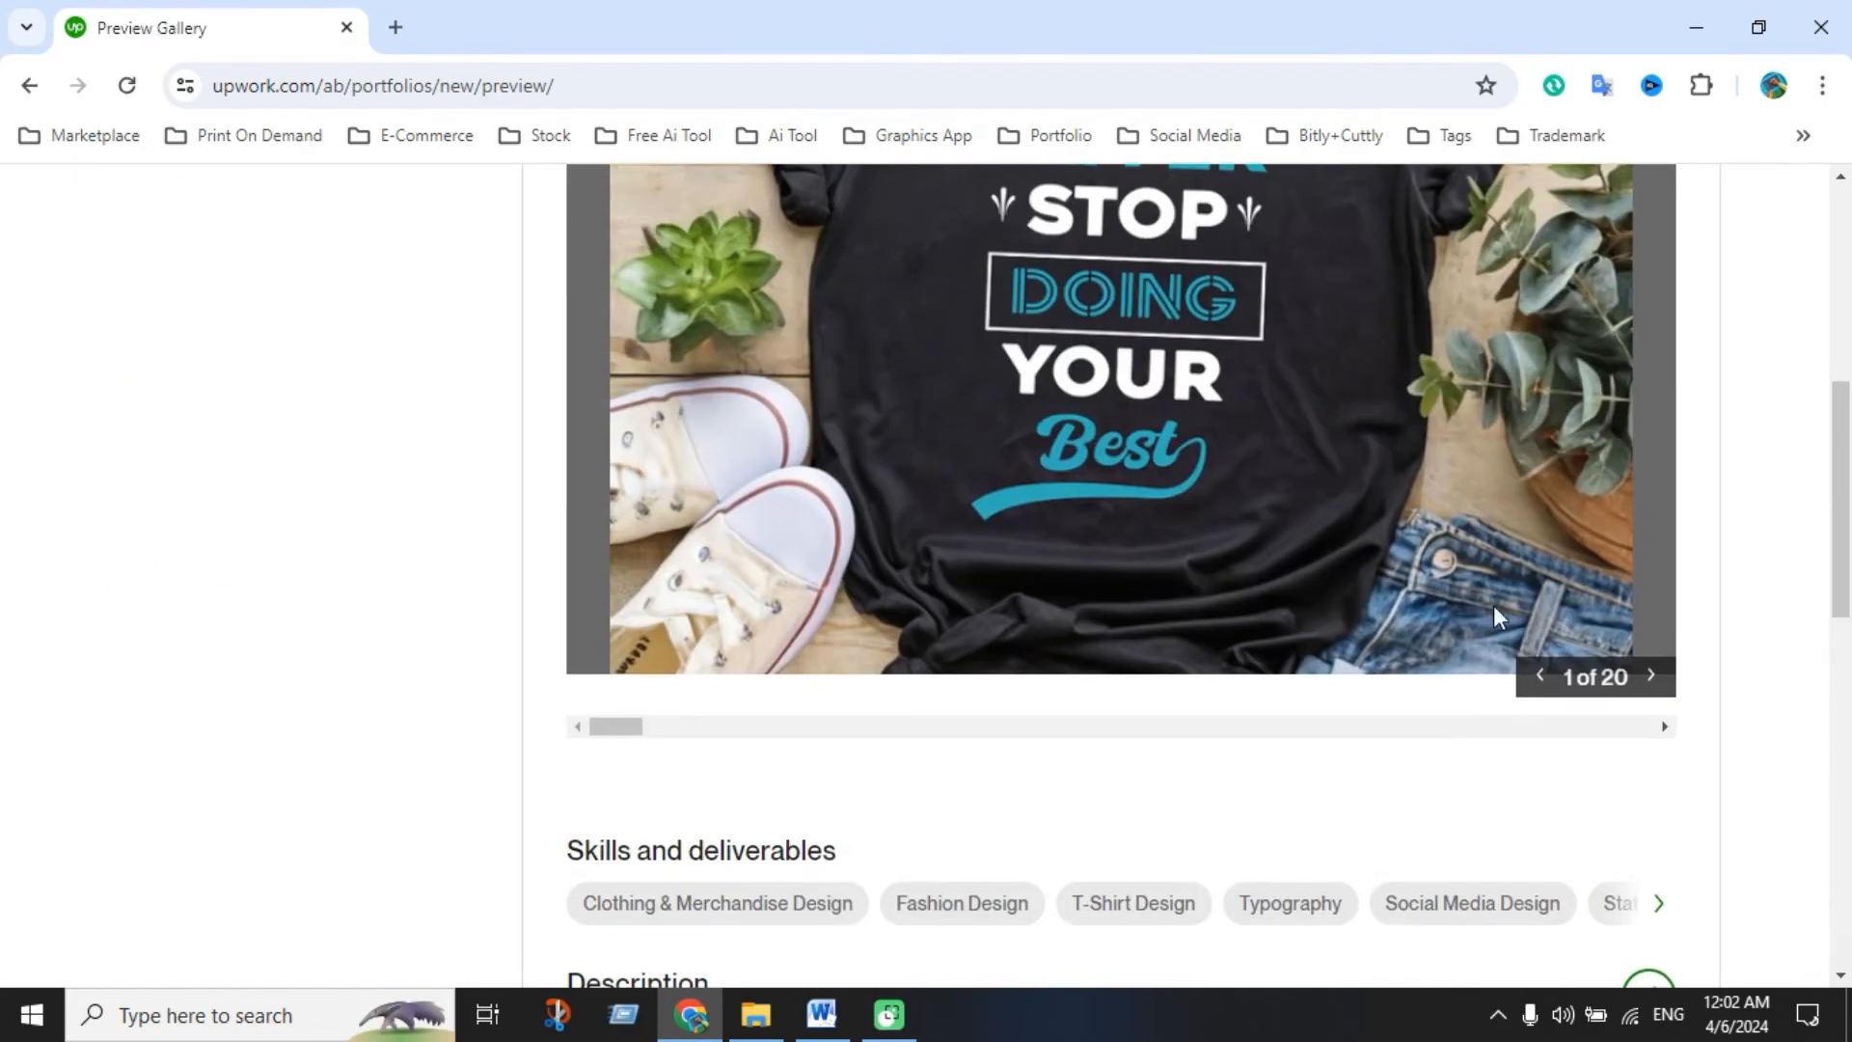
{"action": "left_click", "coordinate": [1652, 678]}
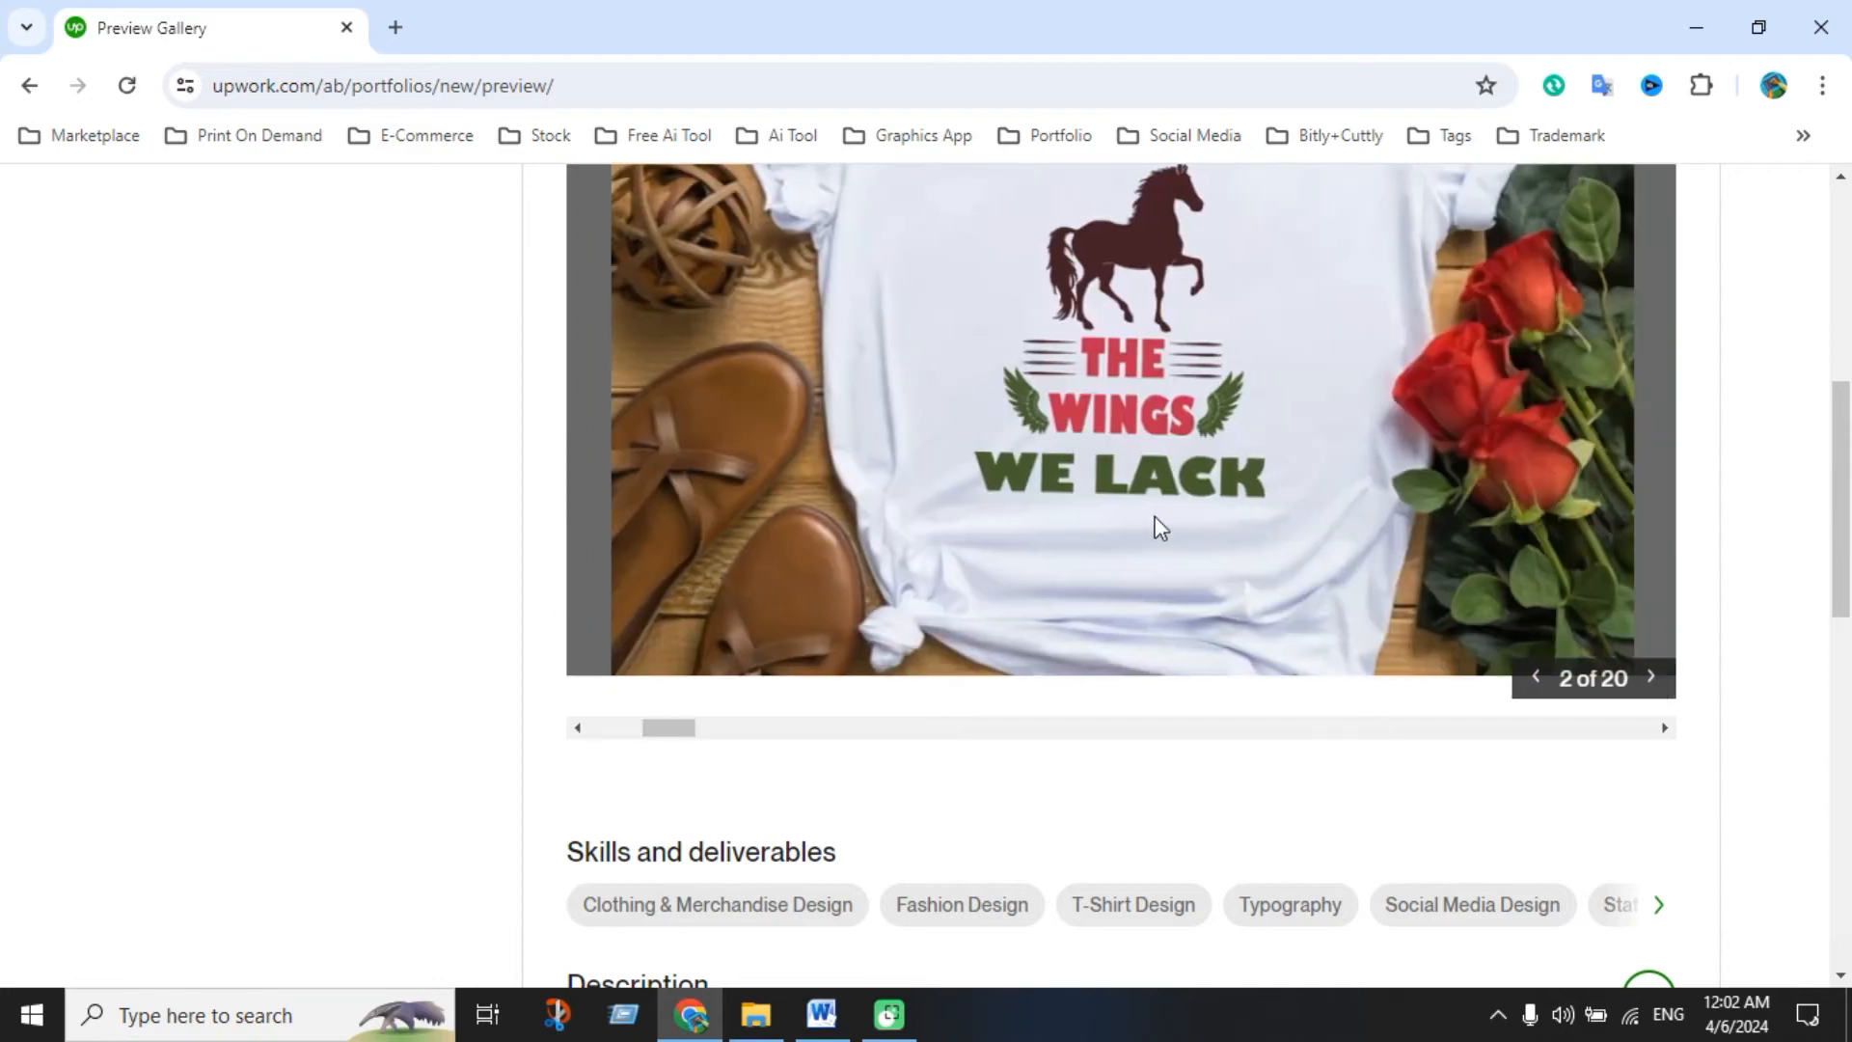
{"action": "scroll", "coordinate": [1212, 600], "scroll_direction": "up", "scroll_amount": 2}
{"action": "scroll", "coordinate": [1242, 588], "scroll_direction": "down", "scroll_amount": 2}
{"action": "left_click", "coordinate": [1652, 680]}
{"action": "scroll", "coordinate": [1360, 640], "scroll_direction": "down", "scroll_amount": 5}
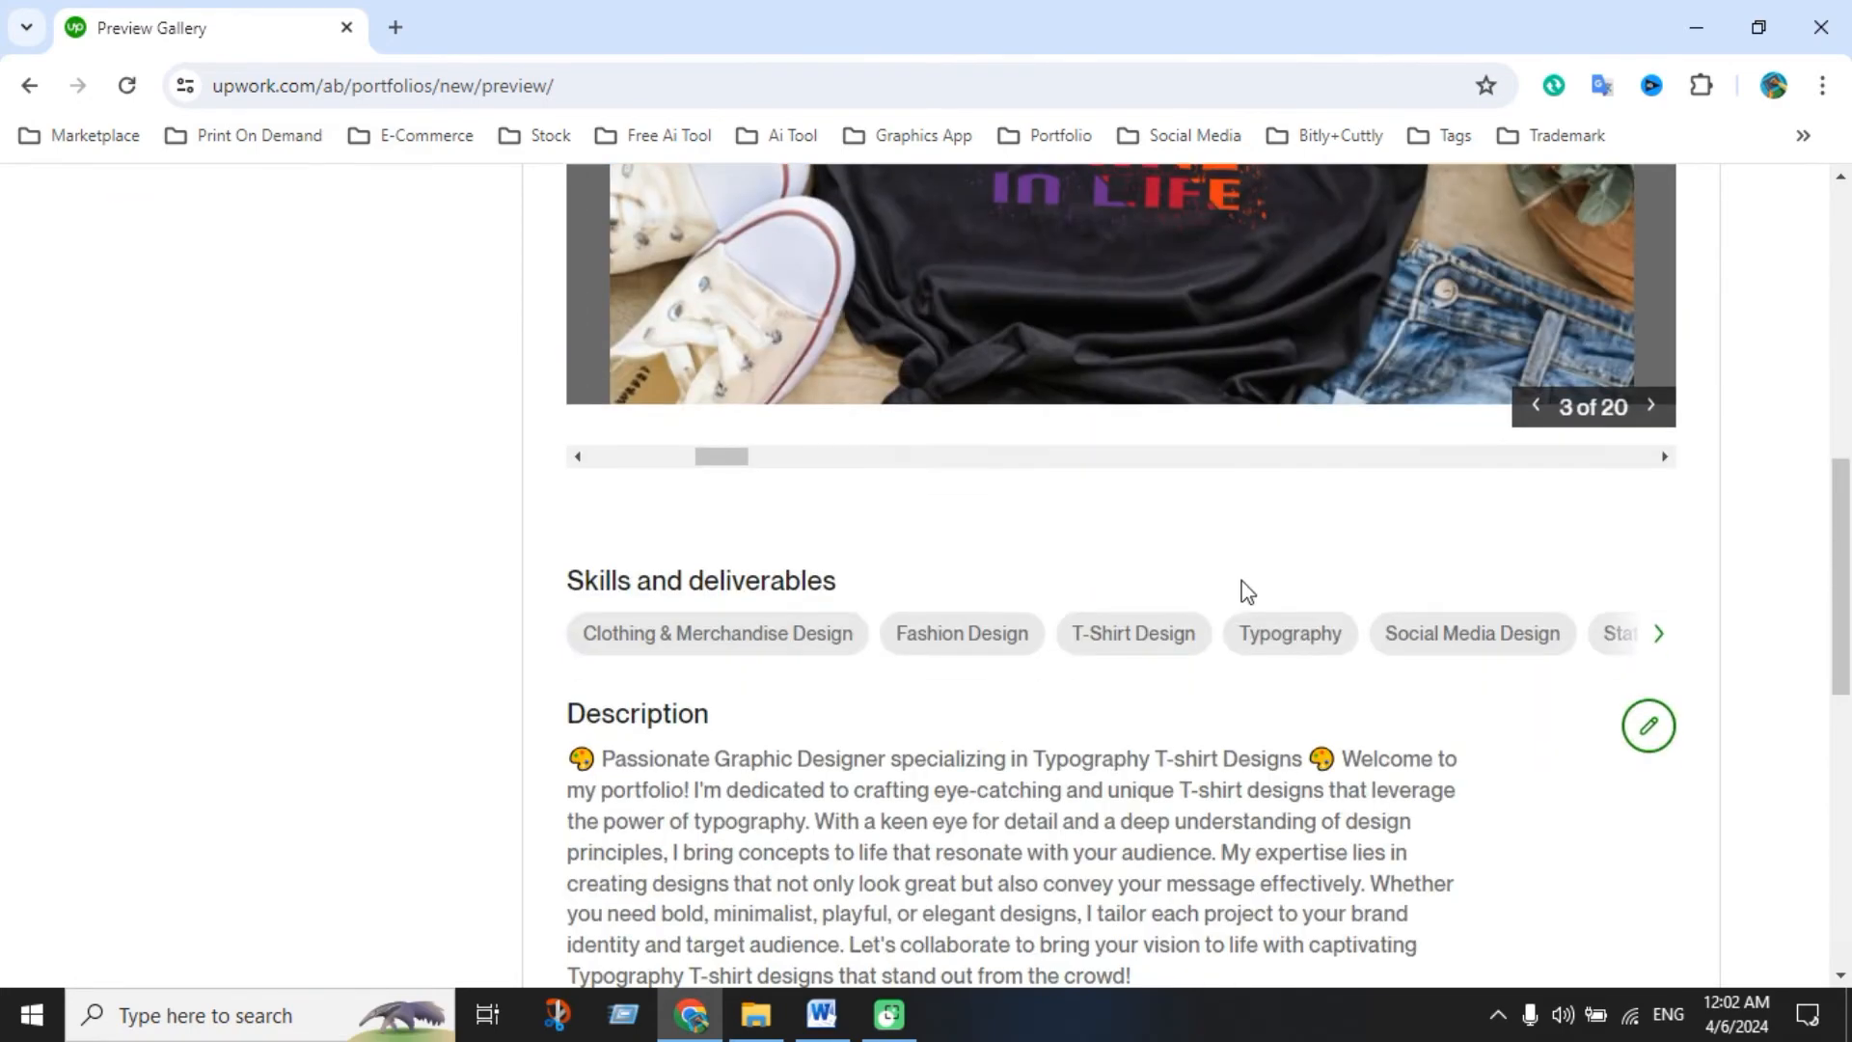
{"action": "scroll", "coordinate": [1227, 567], "scroll_direction": "down", "scroll_amount": 10}
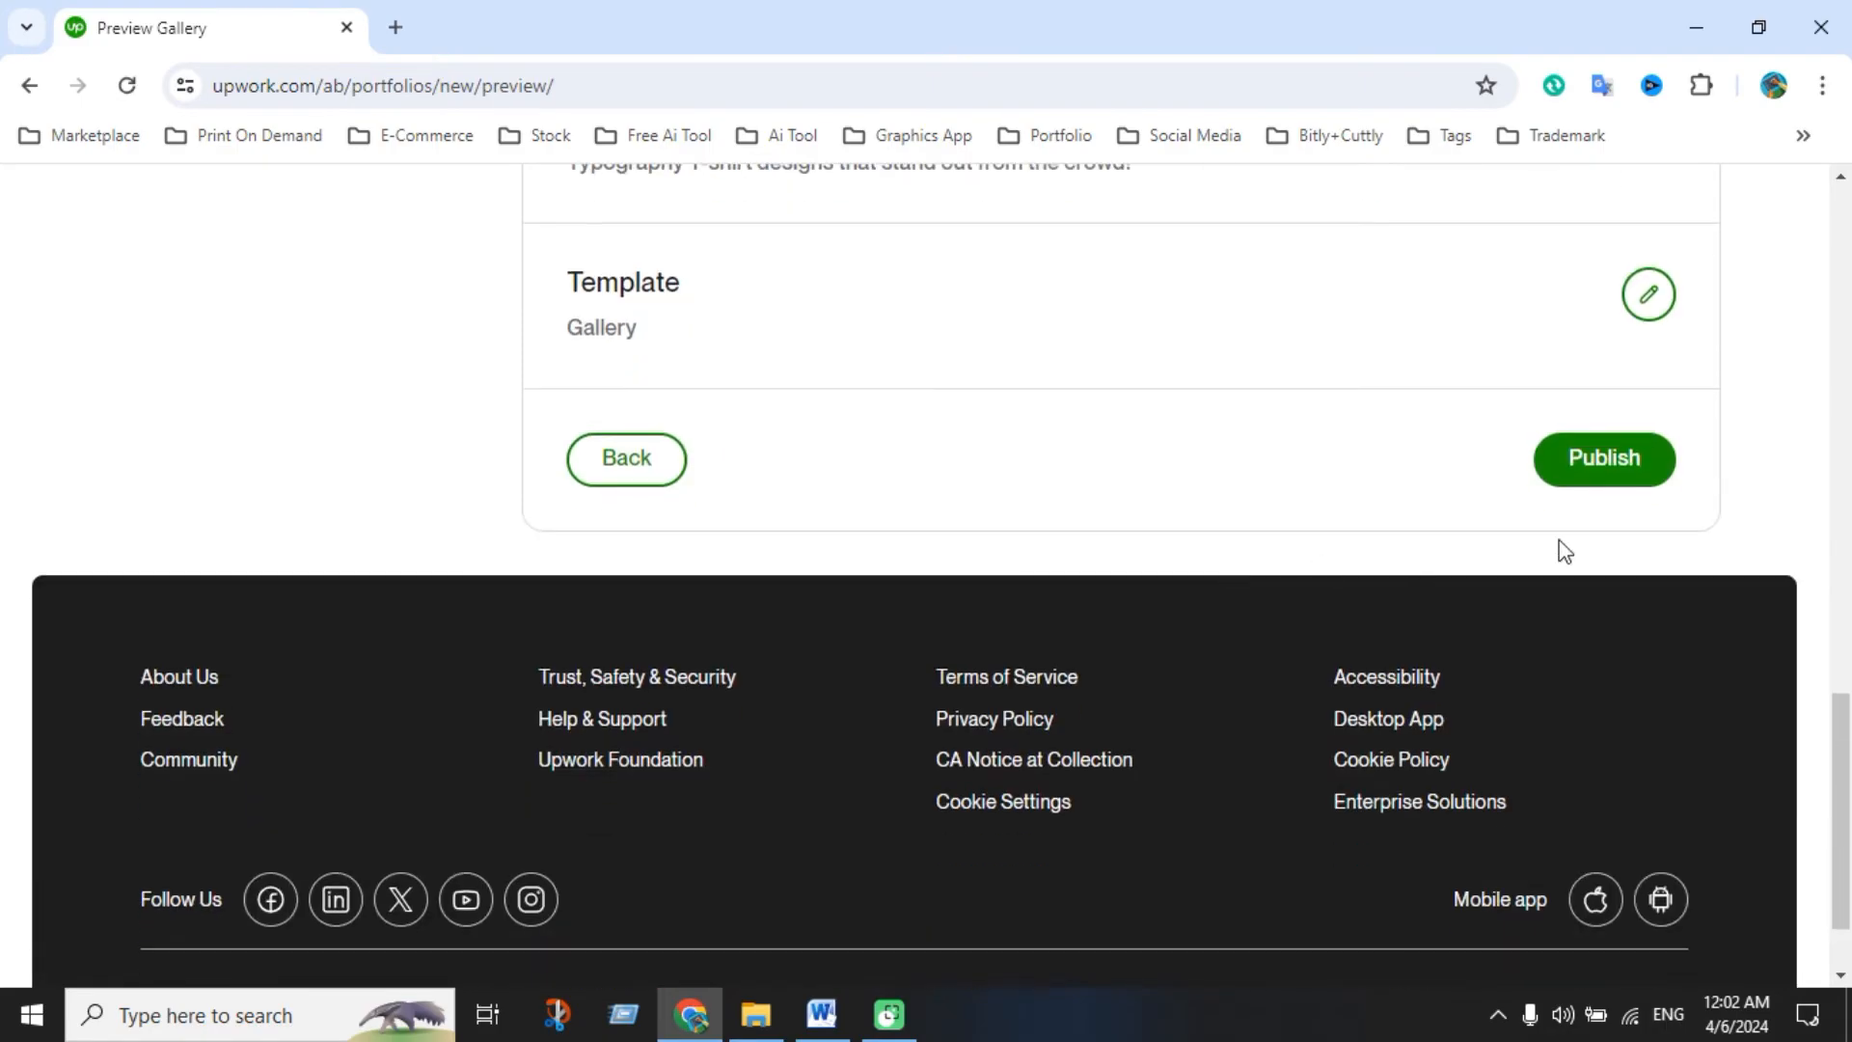
{"action": "left_click", "coordinate": [1596, 470]}
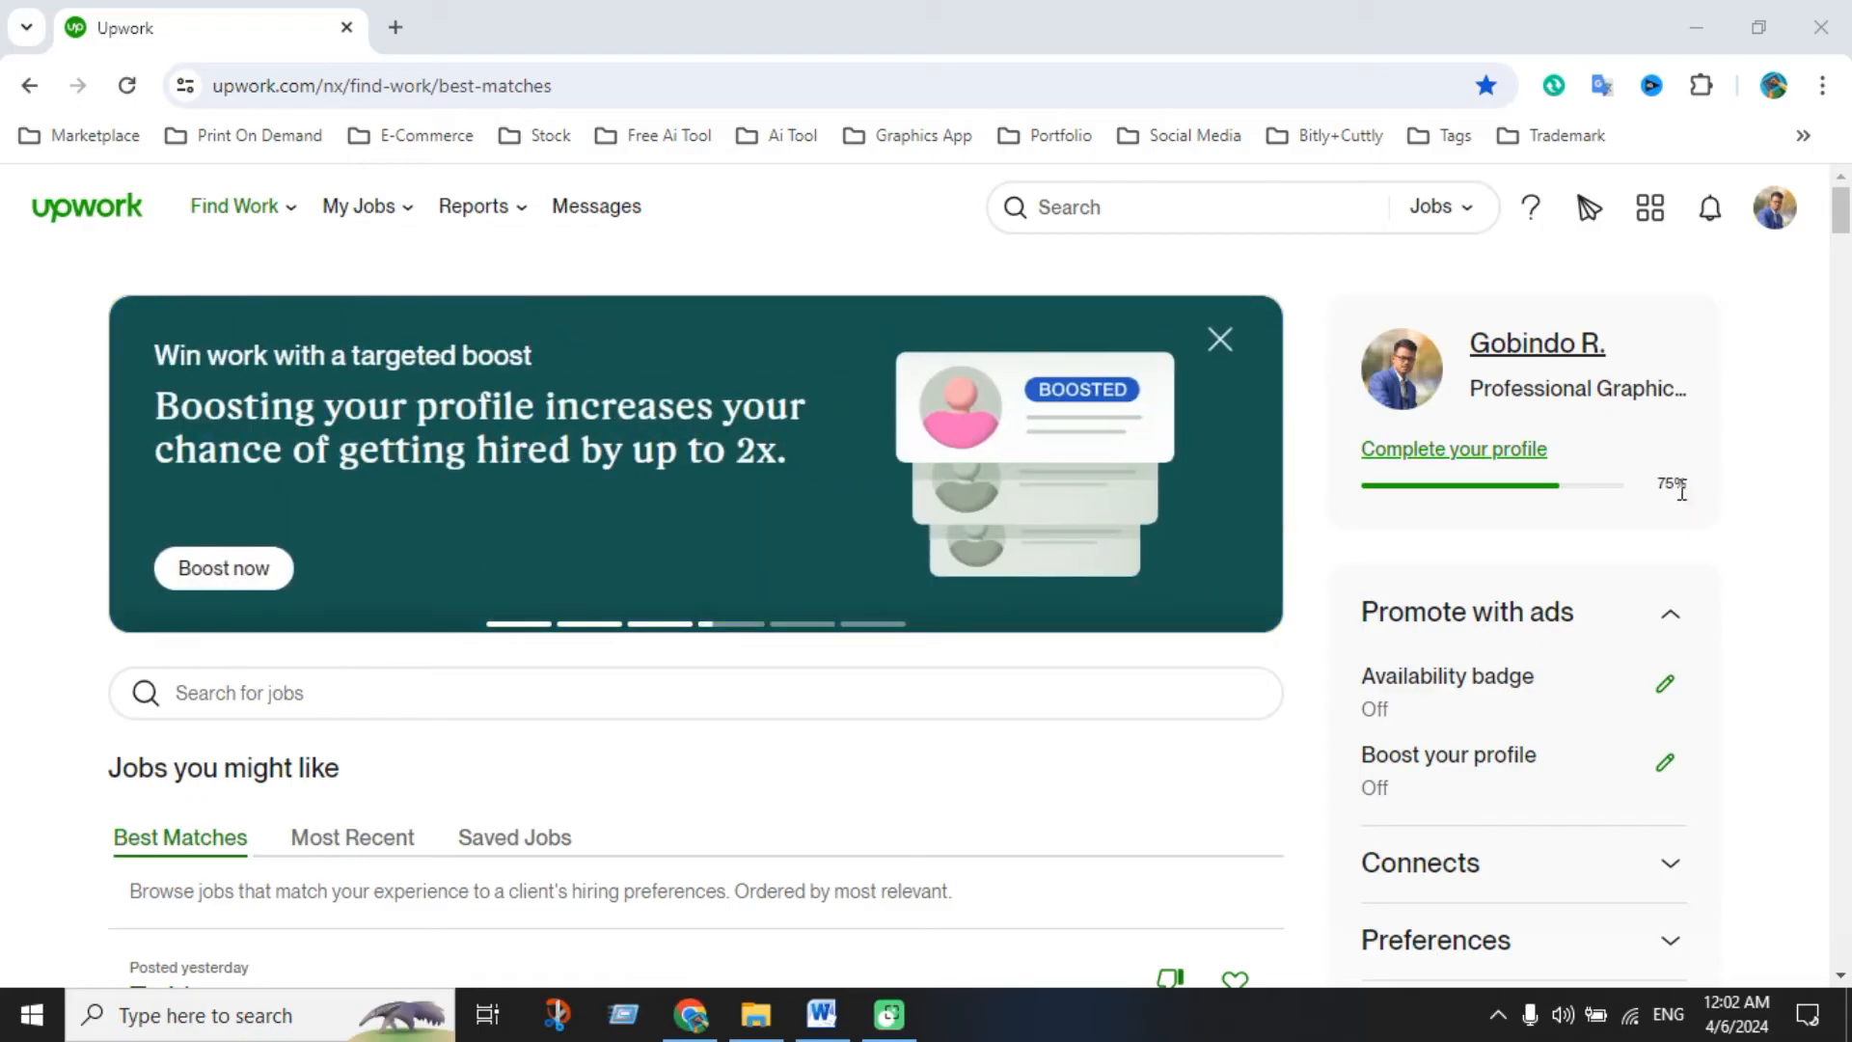
From the Complete your profile checklist, choose the Portfolio item to begin another project
{"action": "left_click", "coordinate": [1498, 451]}
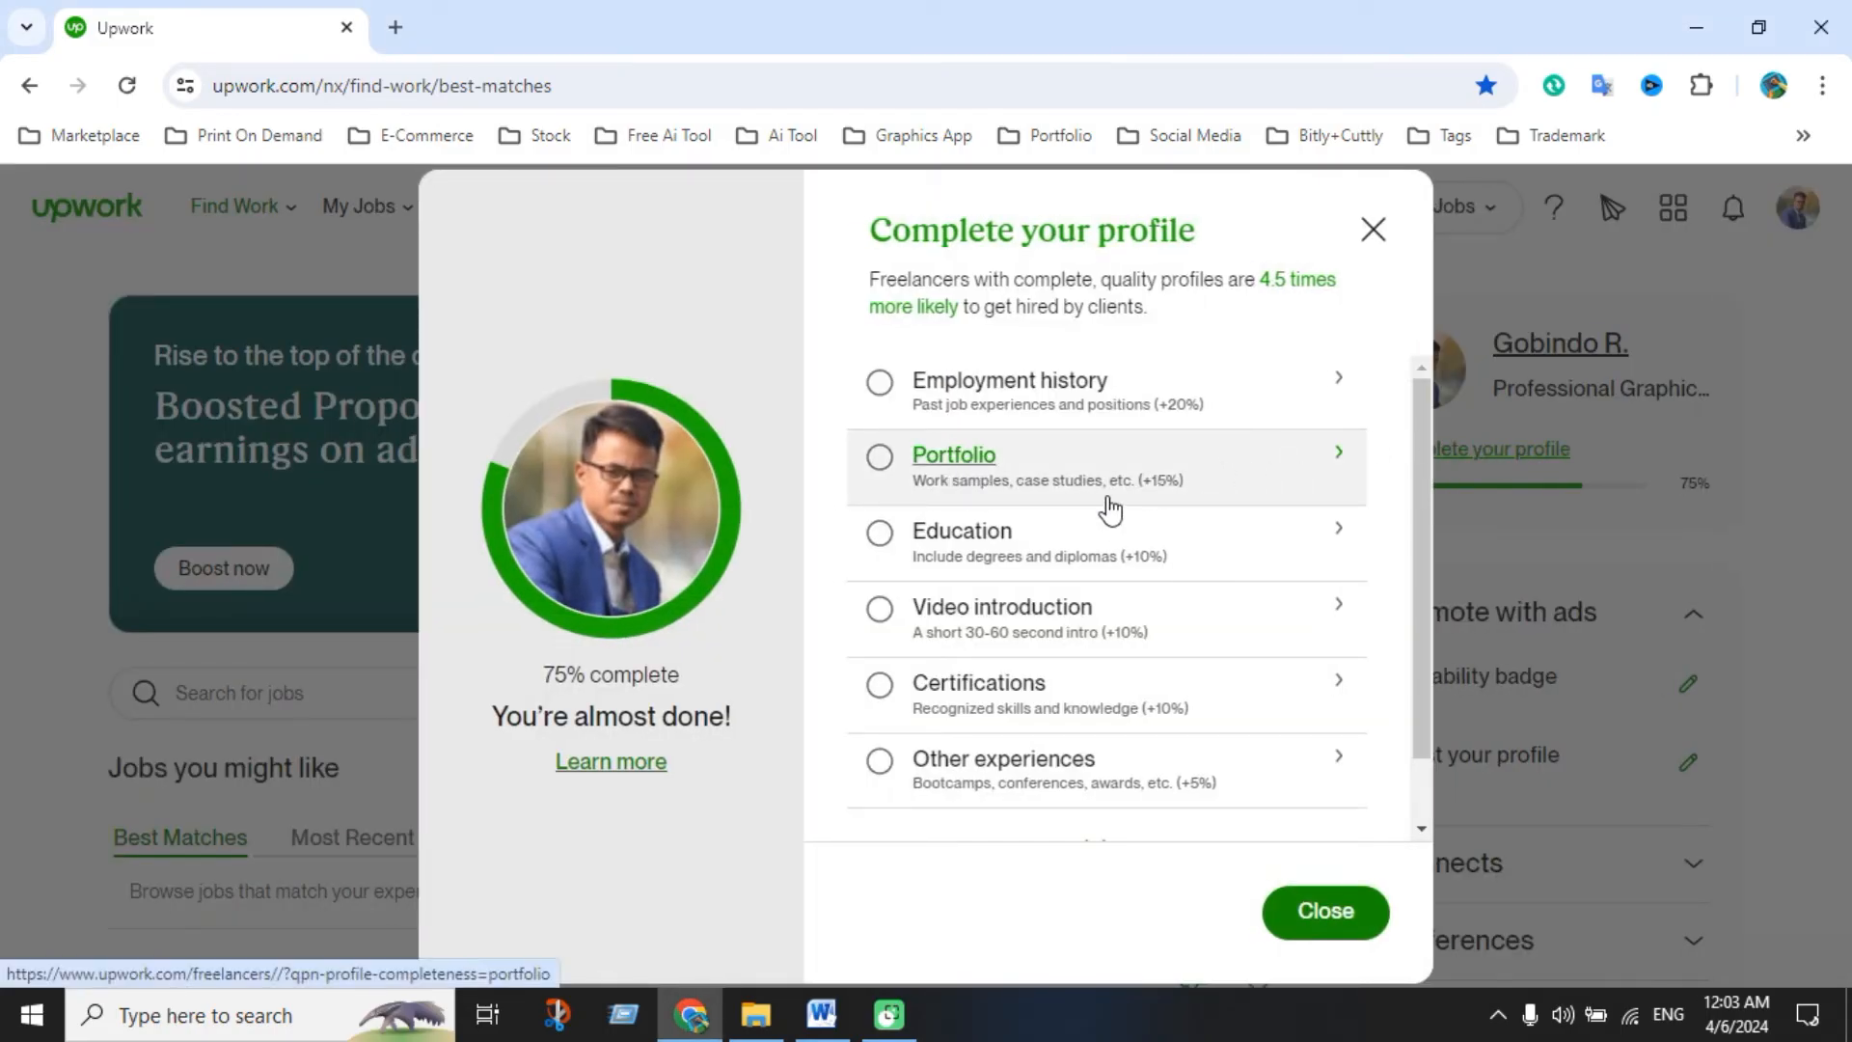
{"action": "left_click", "coordinate": [1213, 471]}
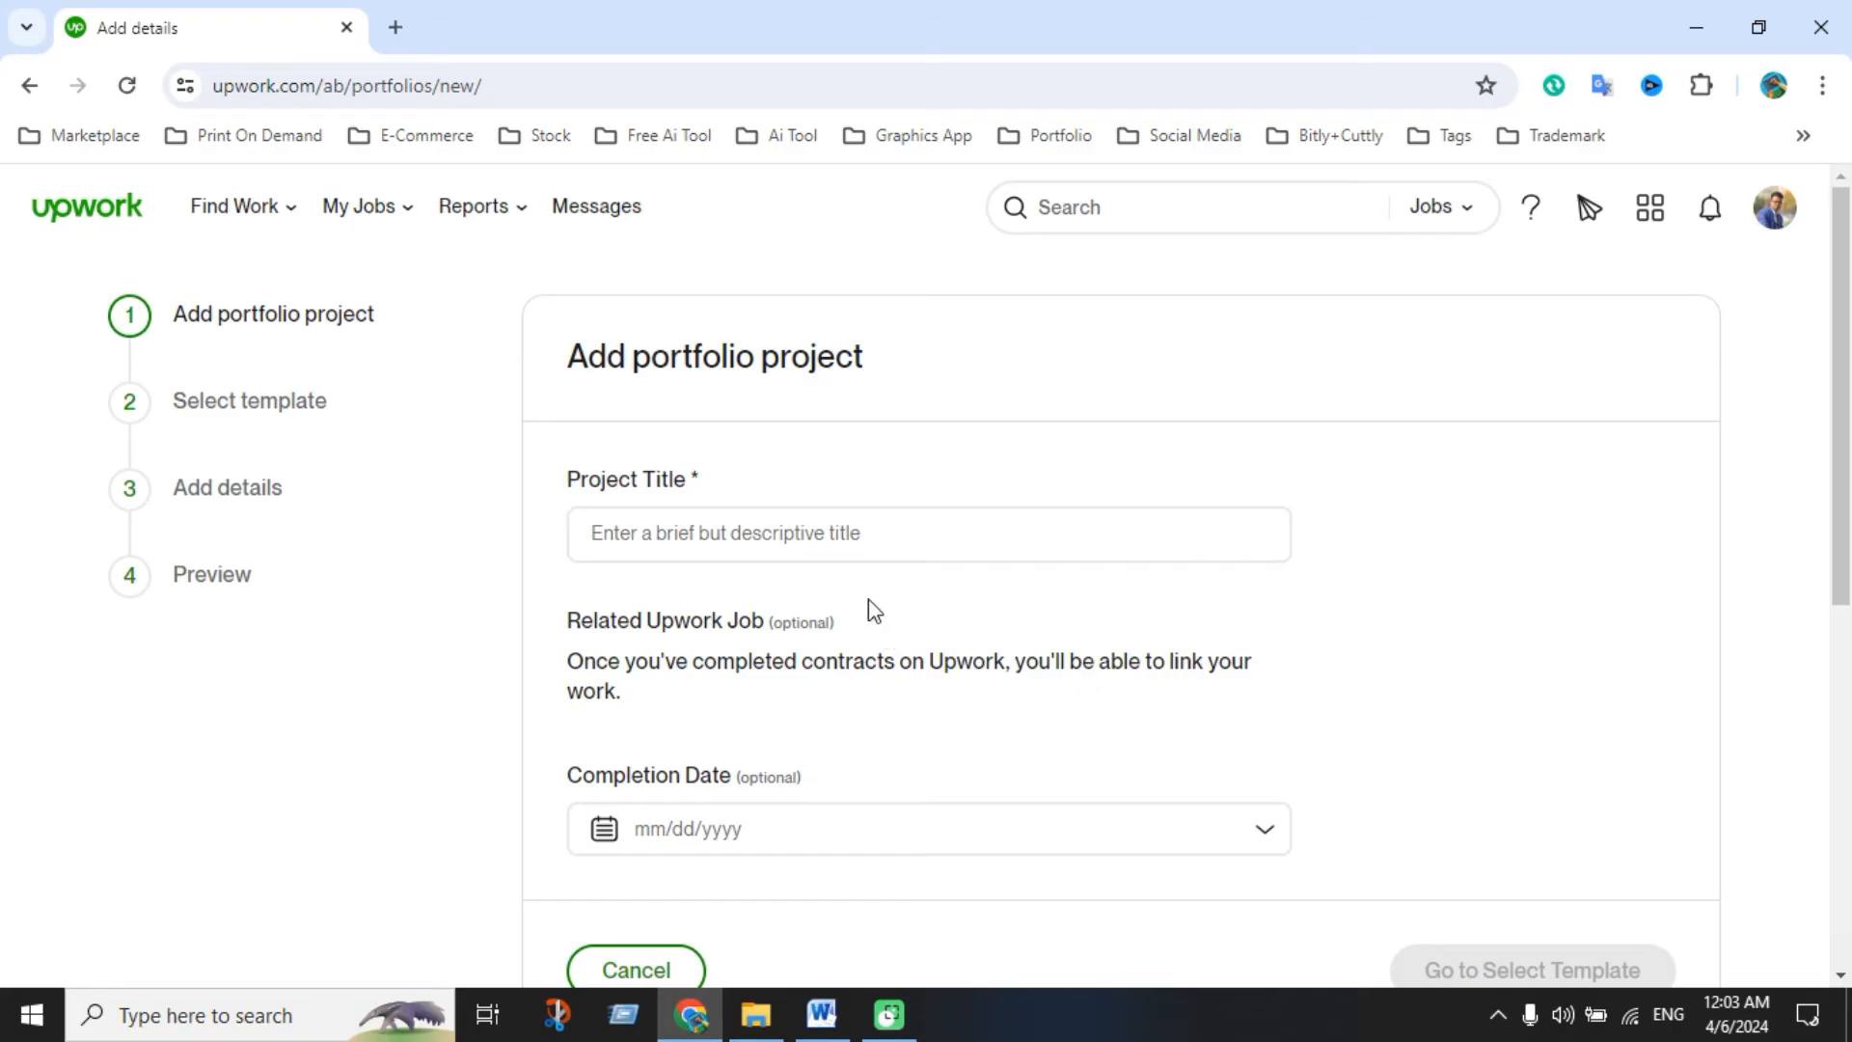
Title the project 'Retro Vintage T-shirt Design' and pick the Gallery template
{"action": "left_click", "coordinate": [802, 534]}
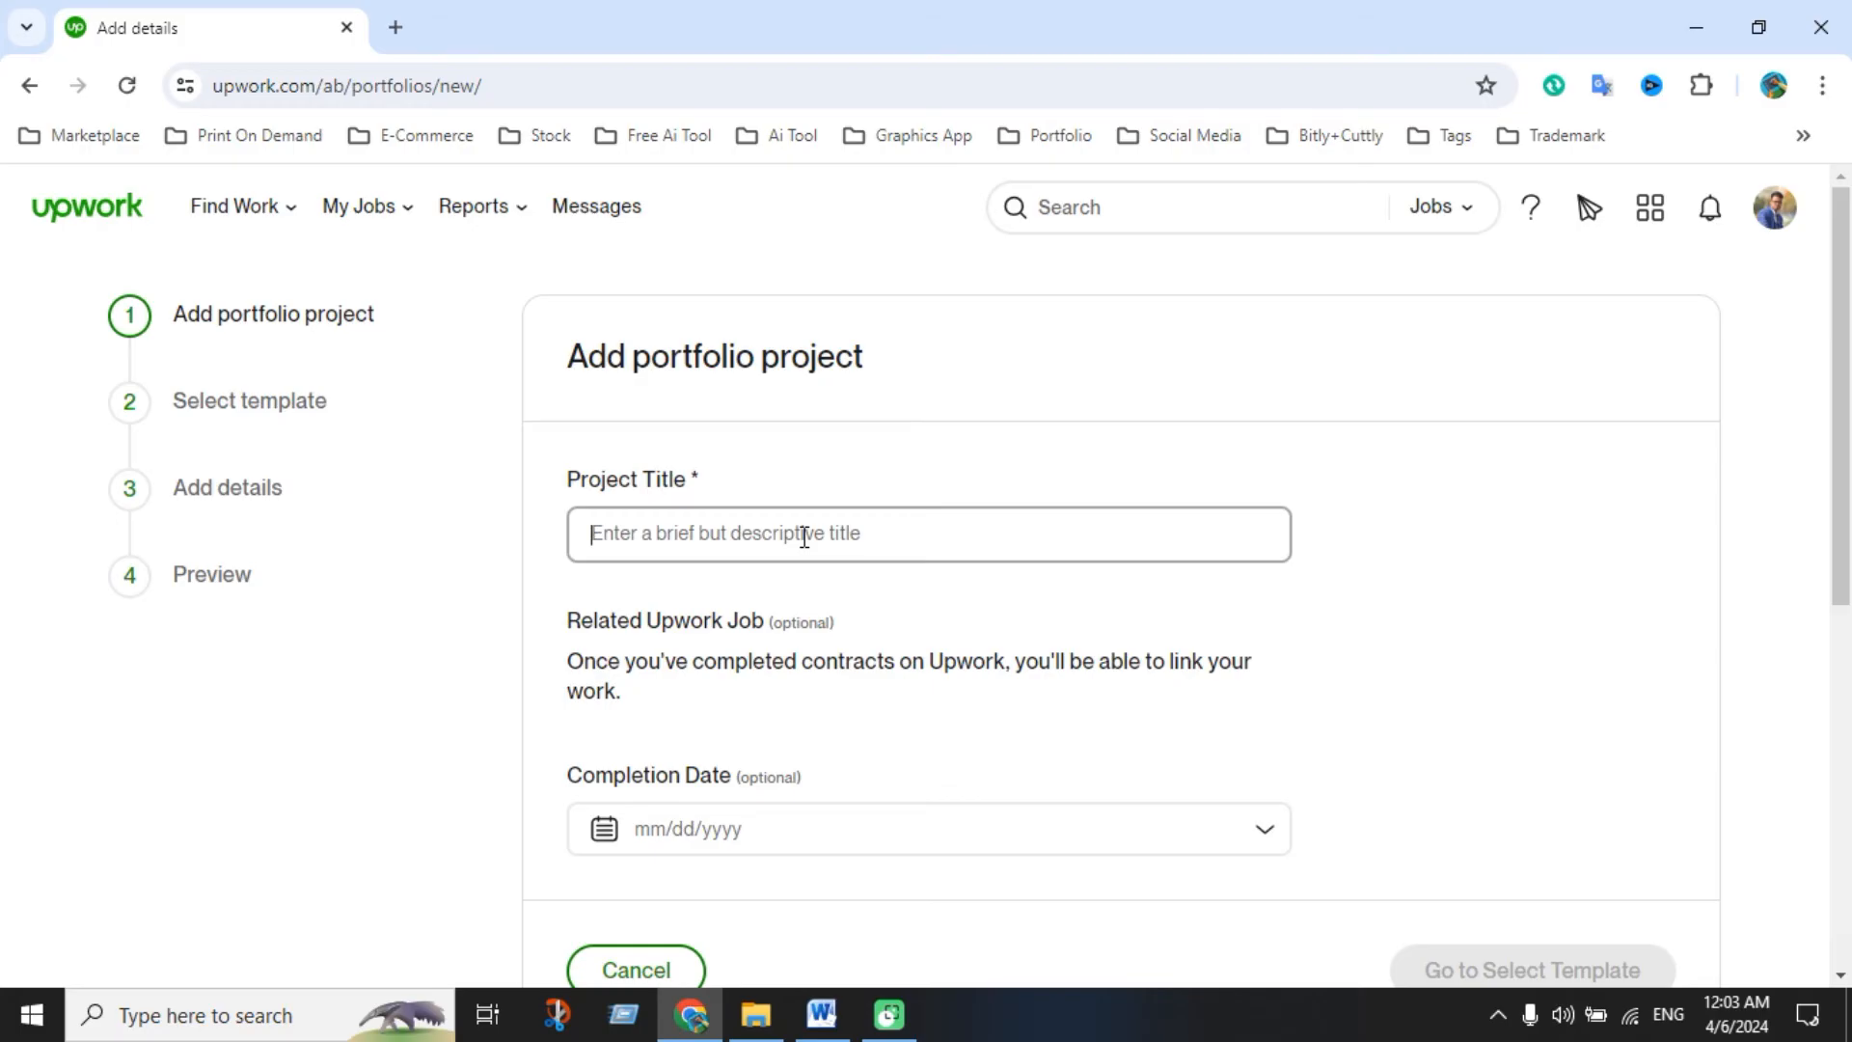
{"action": "type", "text": "Retro Vintage T-shirt Design"}
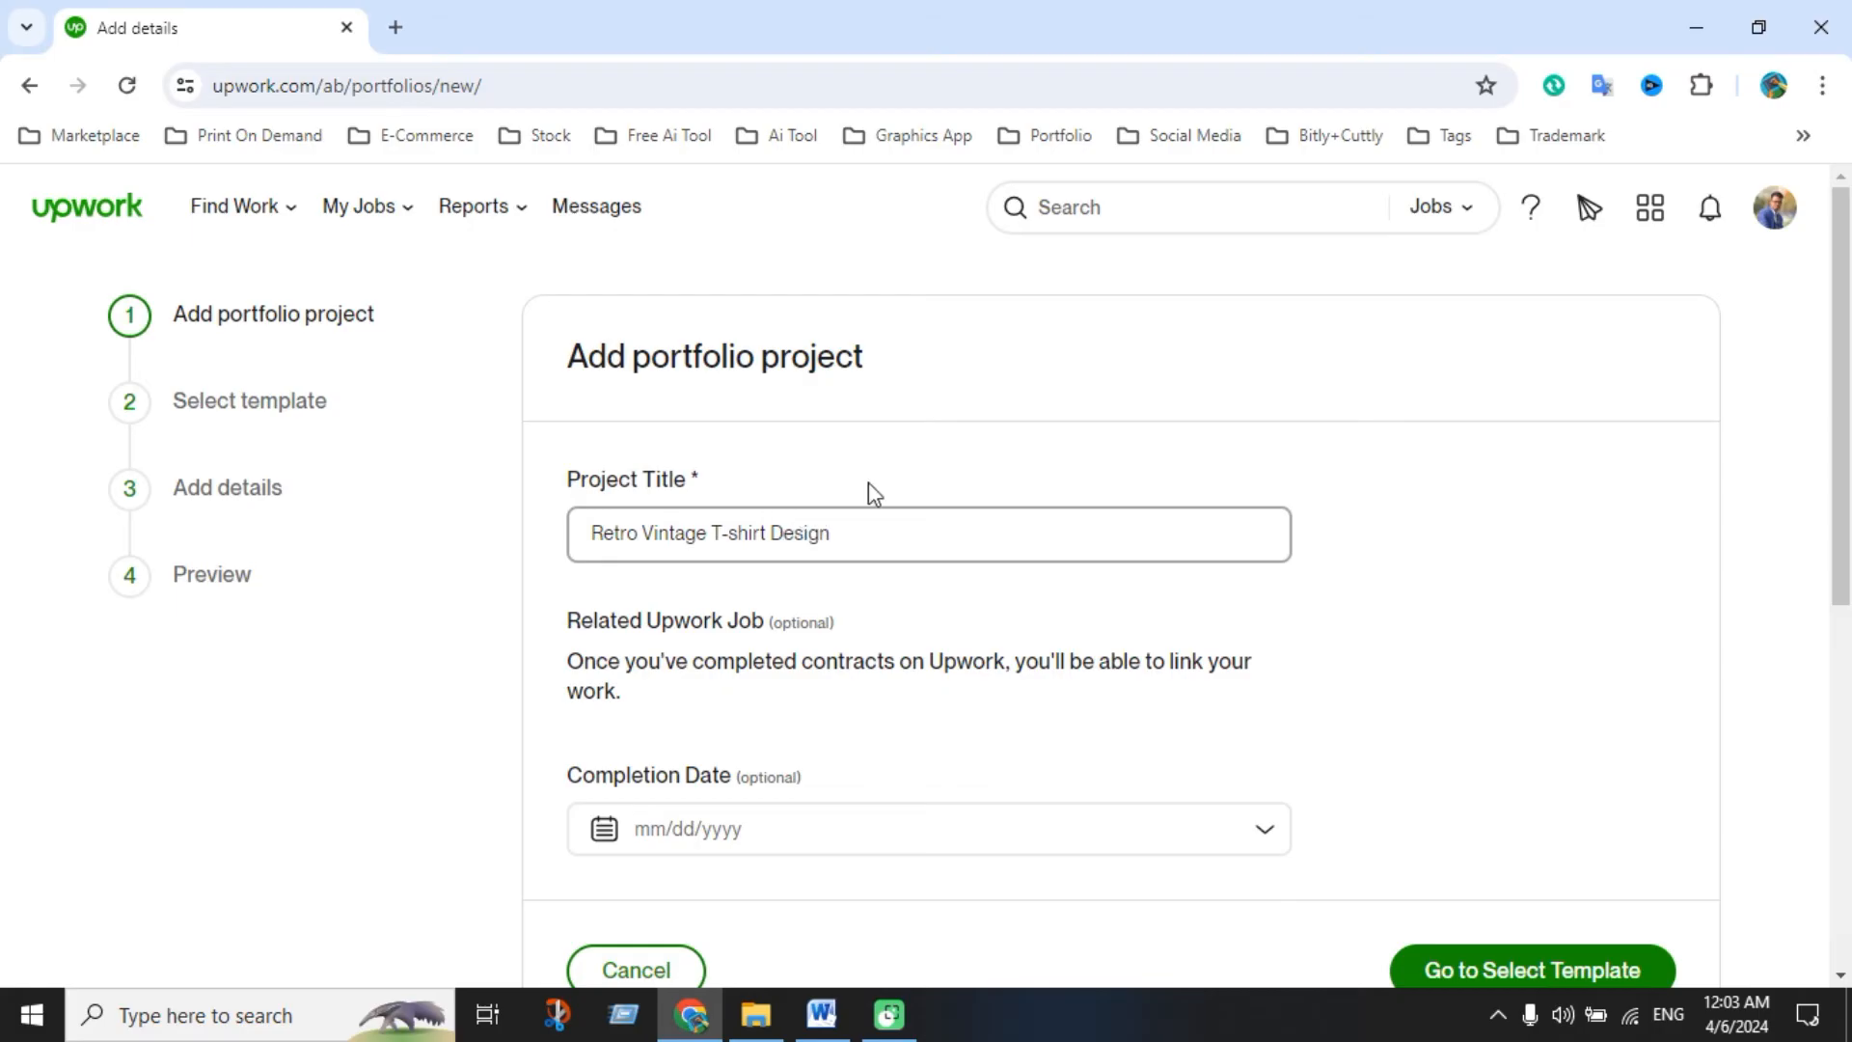
{"action": "scroll", "coordinate": [839, 580], "scroll_direction": "down", "scroll_amount": 3}
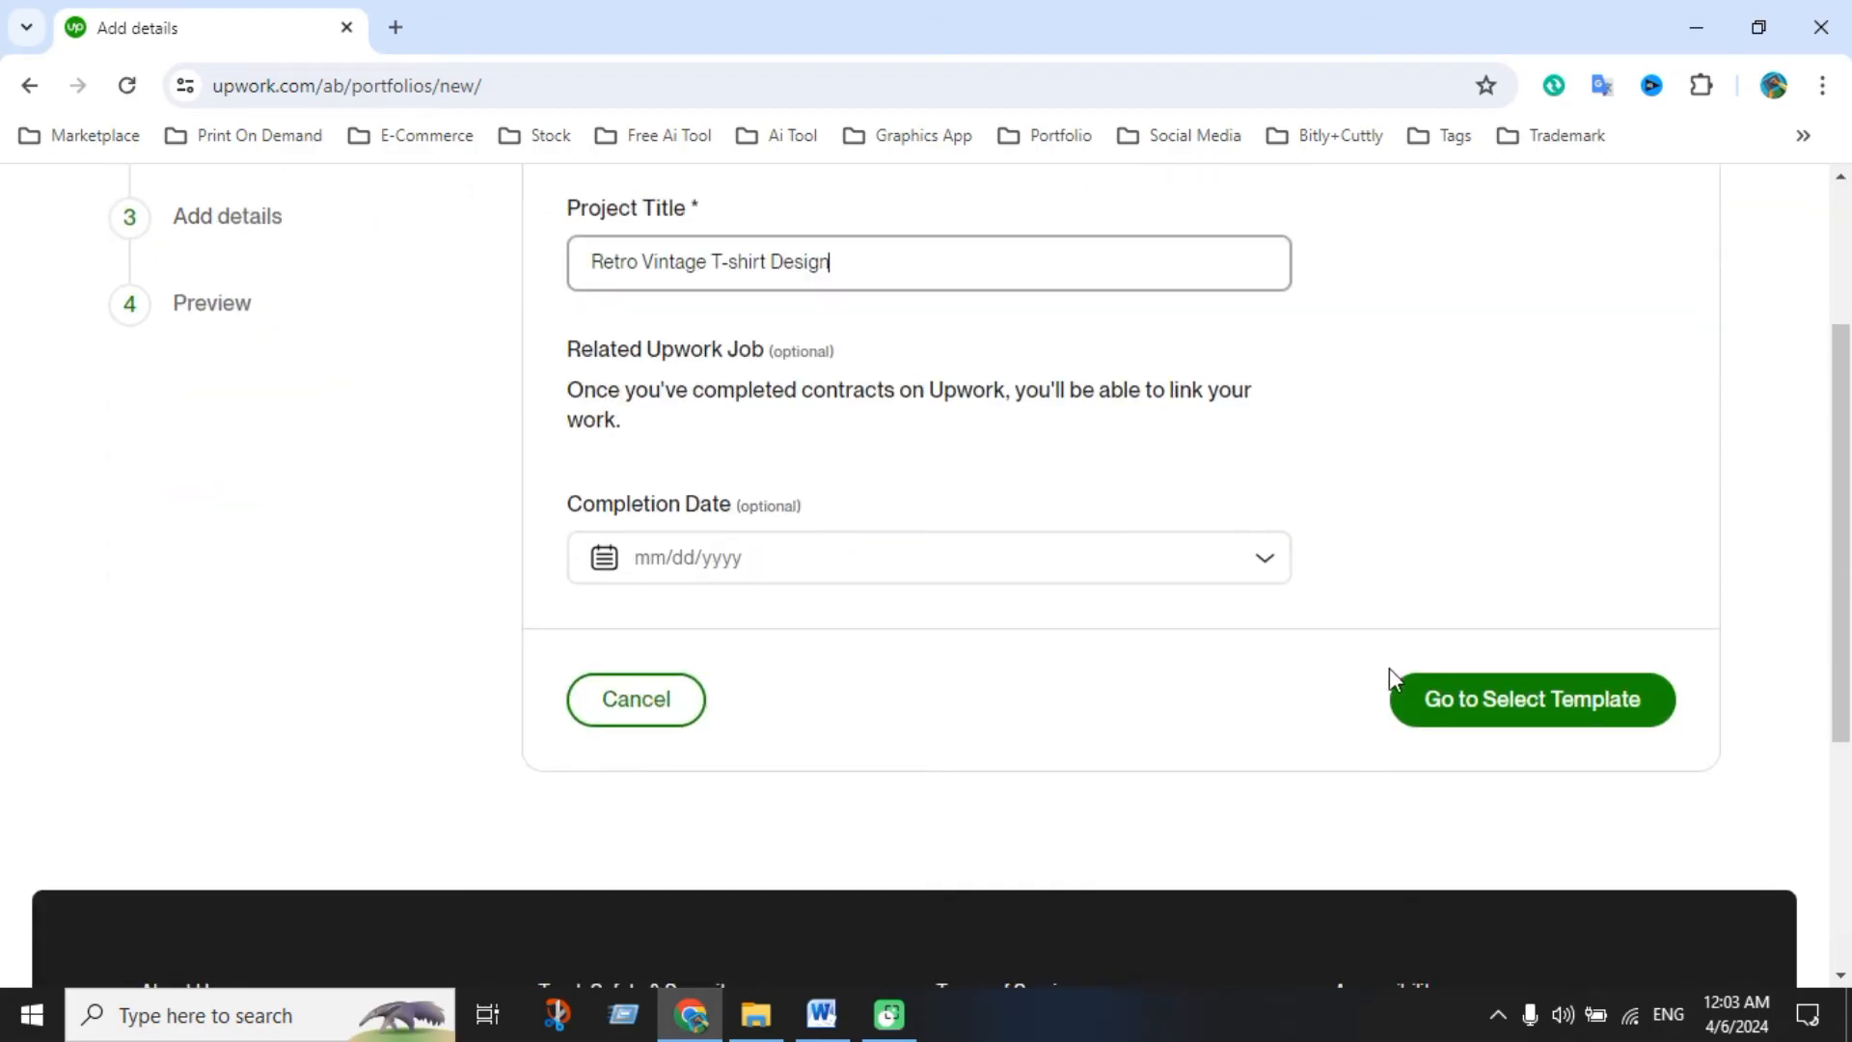
{"action": "left_click", "coordinate": [1501, 713]}
{"action": "scroll", "coordinate": [1717, 379], "scroll_direction": "down", "scroll_amount": 5}
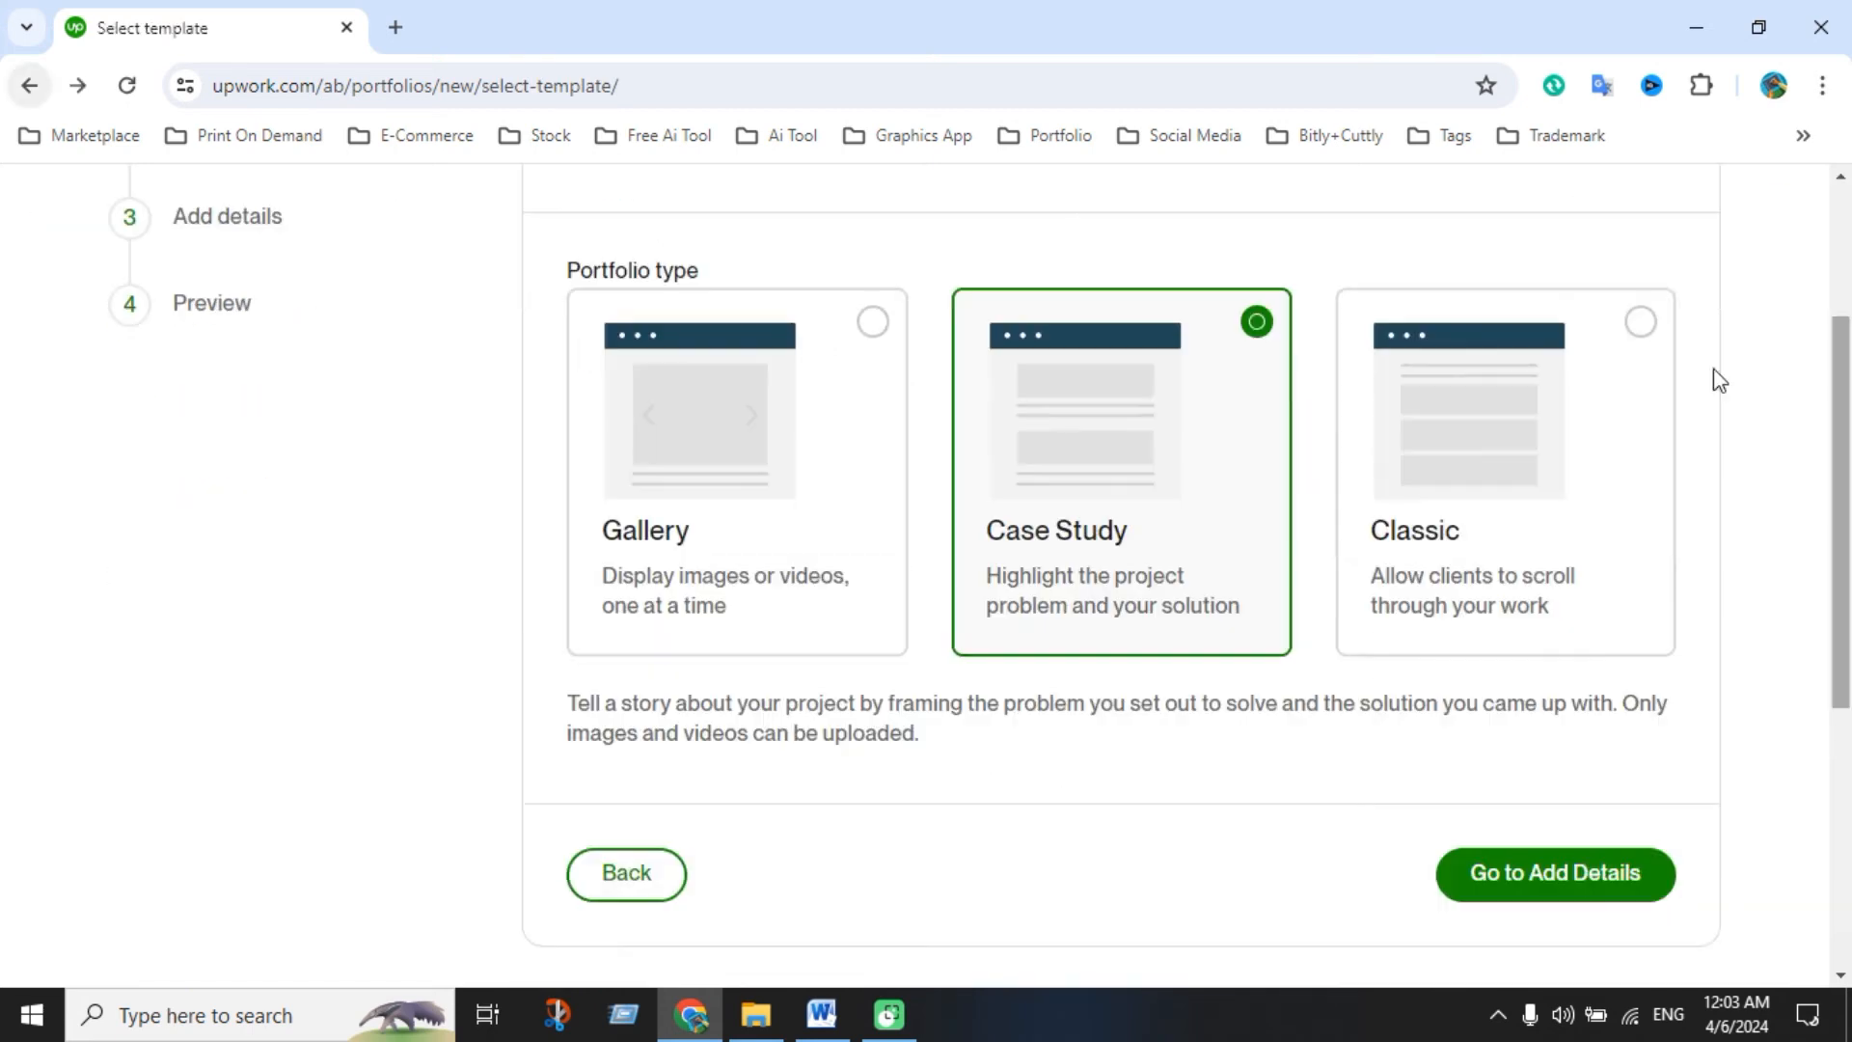
{"action": "left_click", "coordinate": [738, 497]}
Upload every image in the Retro Vintage T-shirt Design folder to the project details
{"action": "left_click", "coordinate": [1514, 889]}
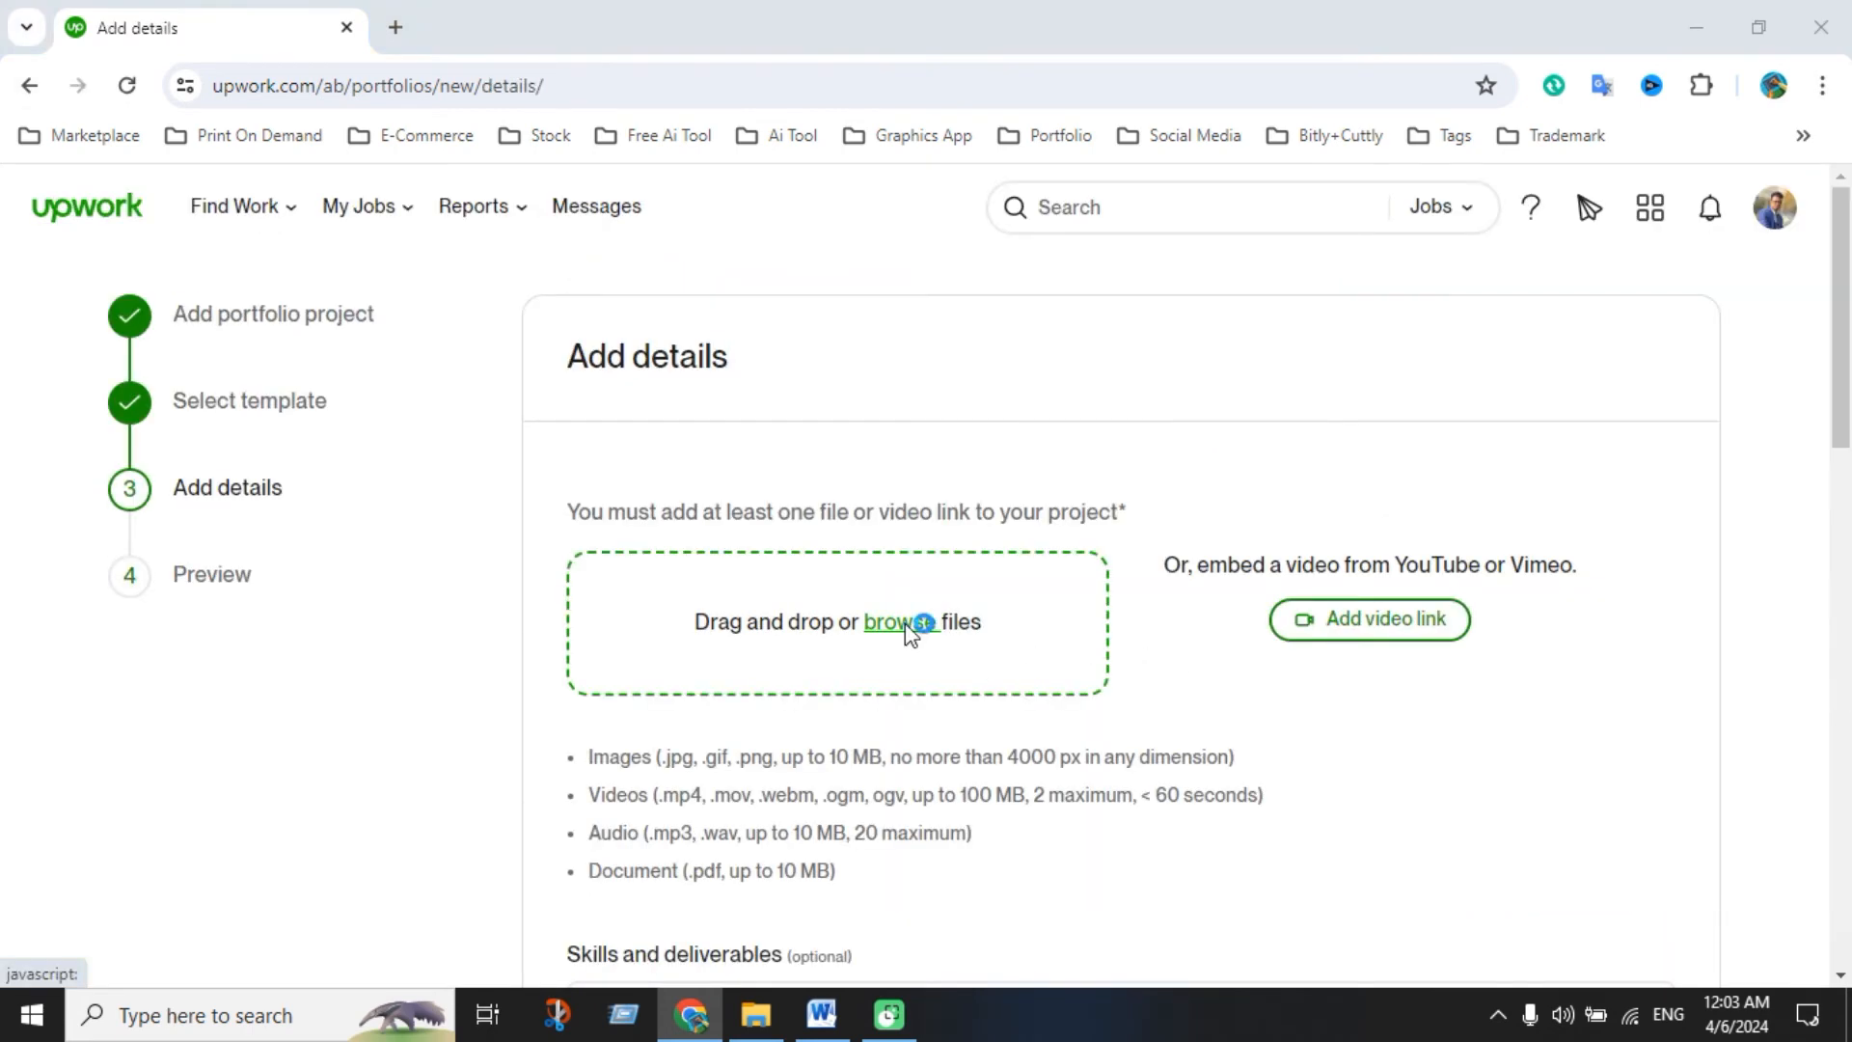
{"action": "left_click", "coordinate": [905, 623]}
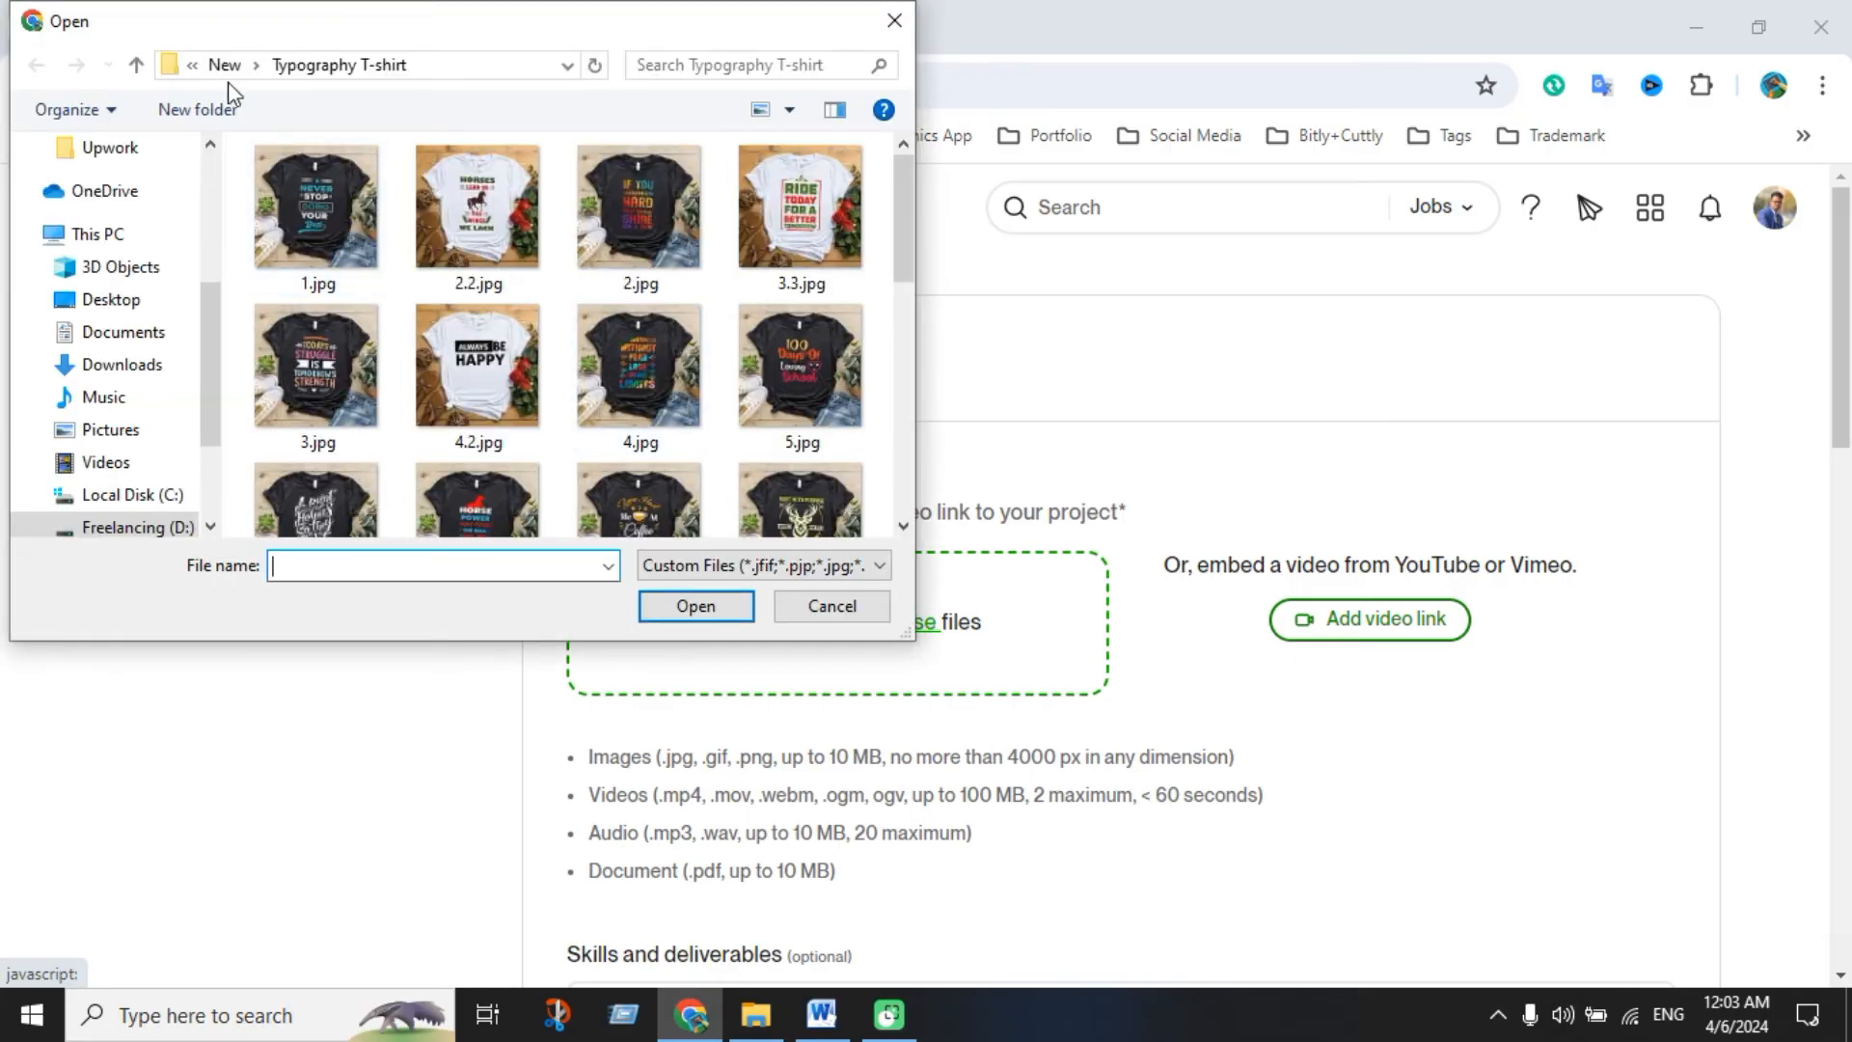
{"action": "left_click", "coordinate": [136, 65]}
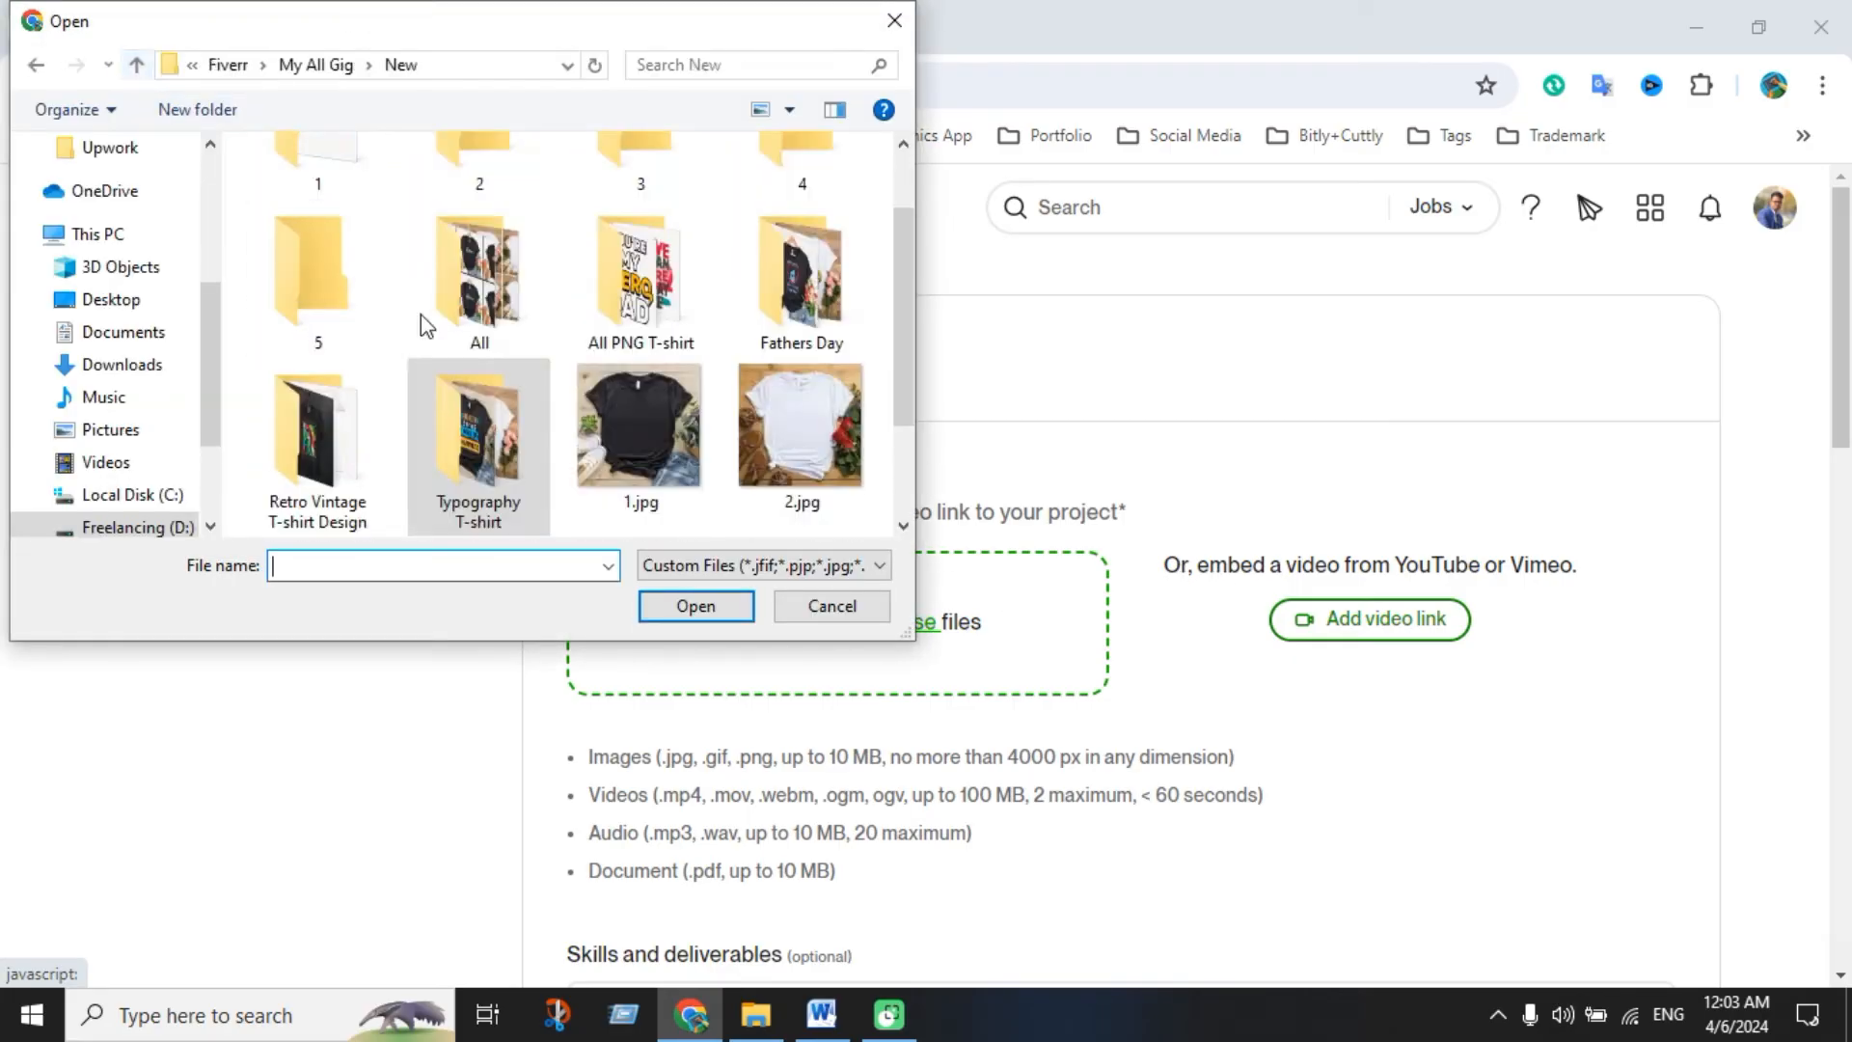
{"action": "double_click", "coordinate": [344, 486]}
{"action": "scroll", "coordinate": [627, 379], "scroll_direction": "down", "scroll_amount": 3}
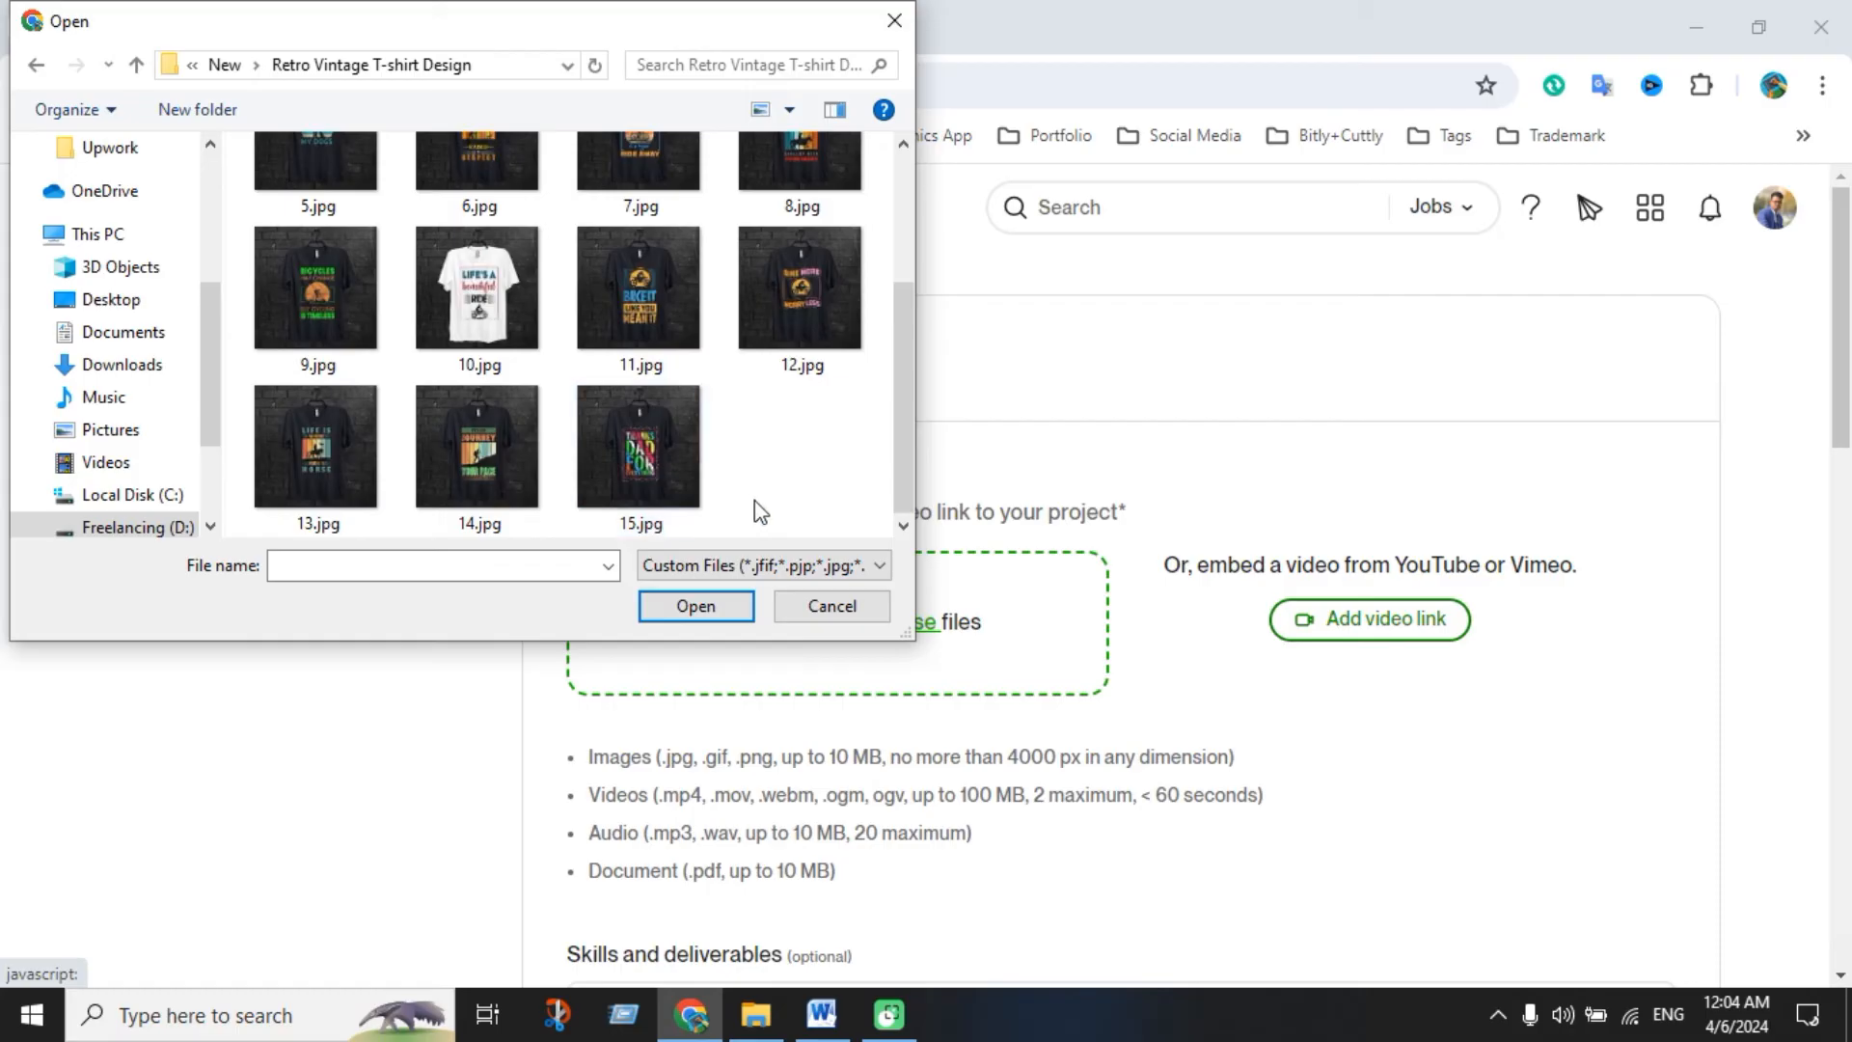
{"action": "key", "text": "ctrl+a"}
{"action": "left_click", "coordinate": [695, 605]}
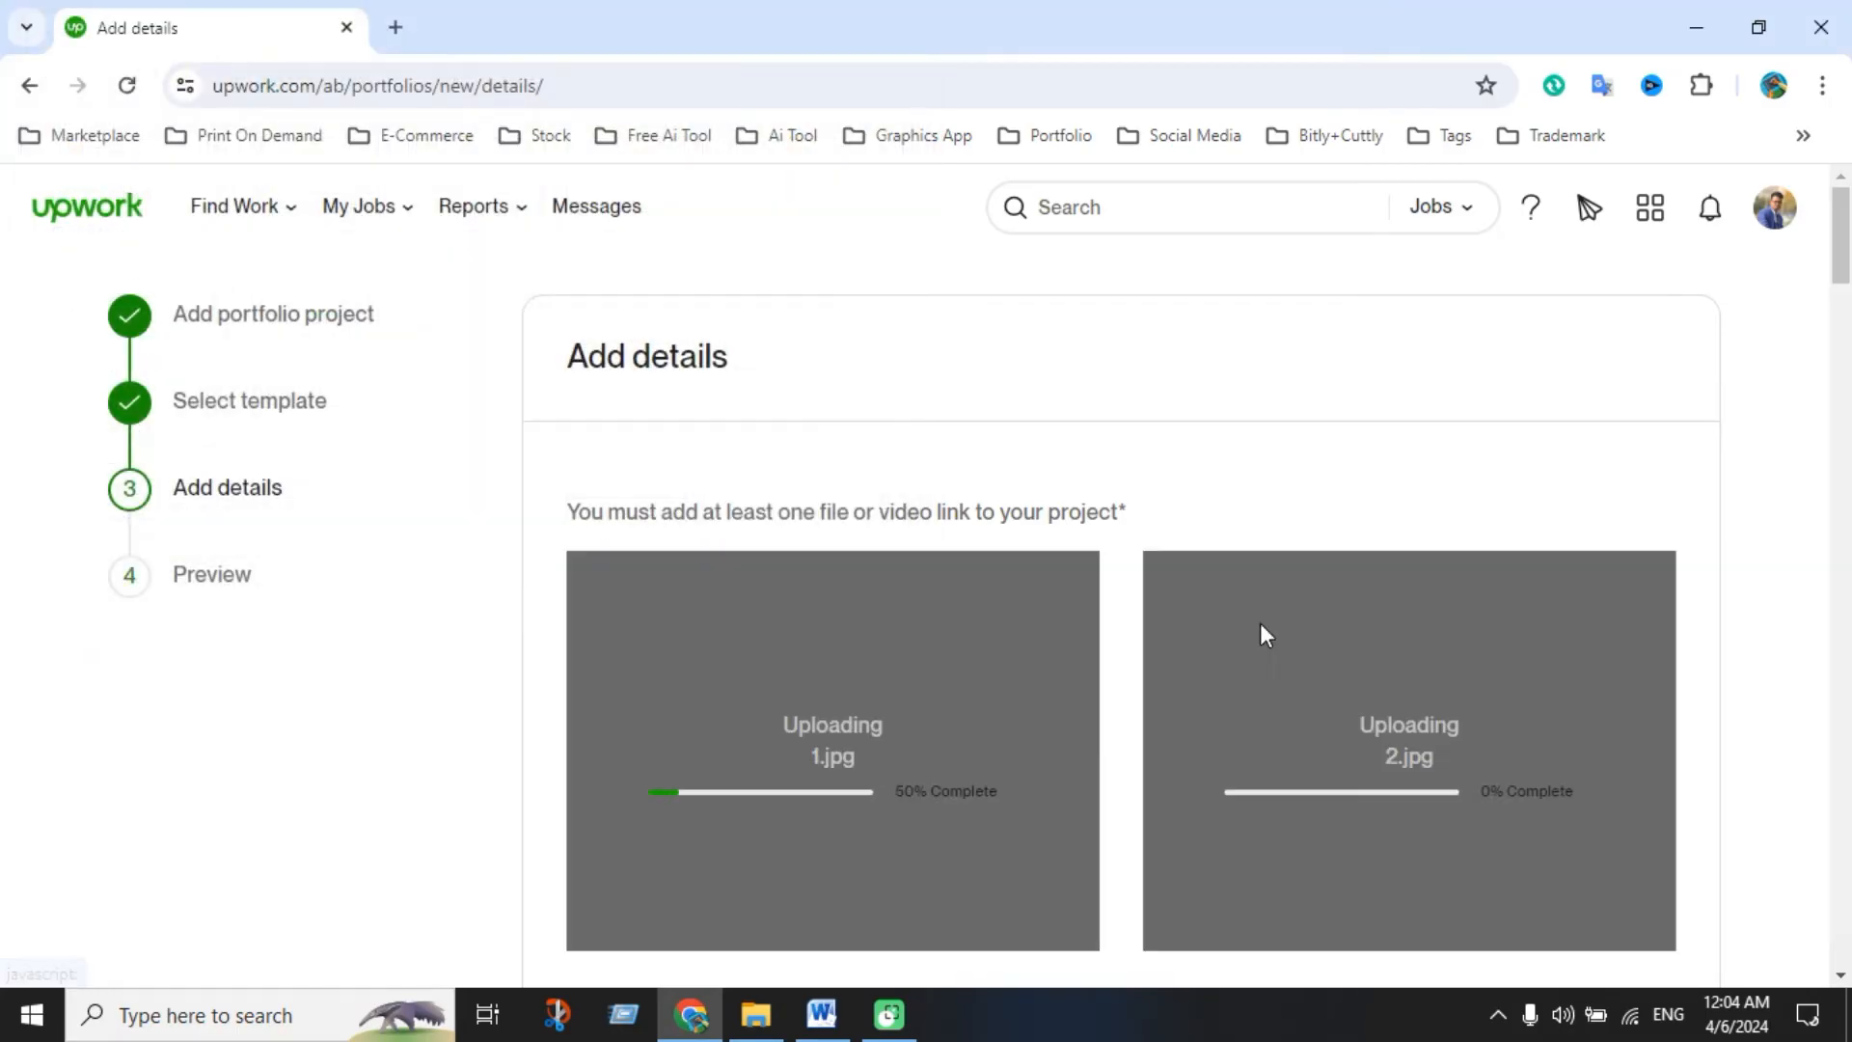
{"action": "scroll", "coordinate": [1259, 622], "scroll_direction": "down", "scroll_amount": 4}
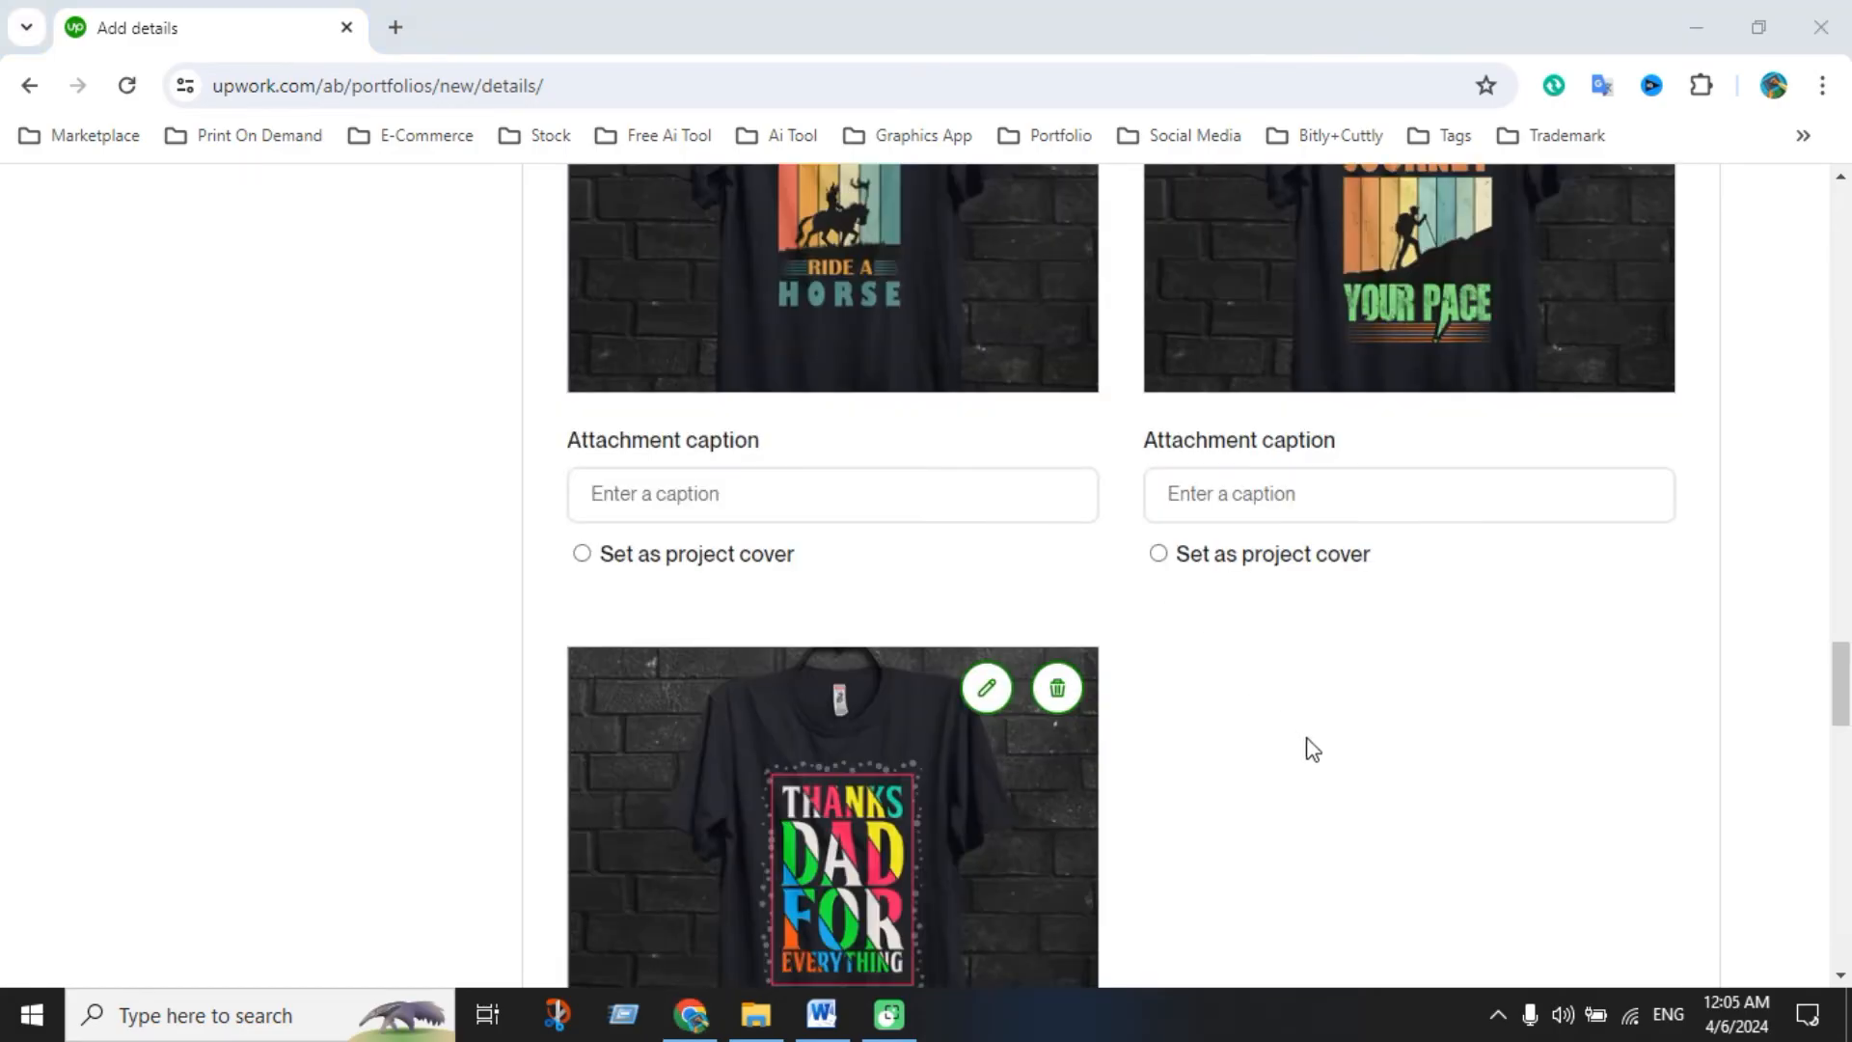
{"action": "scroll", "coordinate": [1281, 657], "scroll_direction": "down", "scroll_amount": 6}
Add eight skills: Clothing & Merchandise, Graphic, Fashion, Retro & Vintage, T-Shirt, Typography, Stationery, Print Design
{"action": "scroll", "coordinate": [1064, 617], "scroll_direction": "down", "scroll_amount": 7}
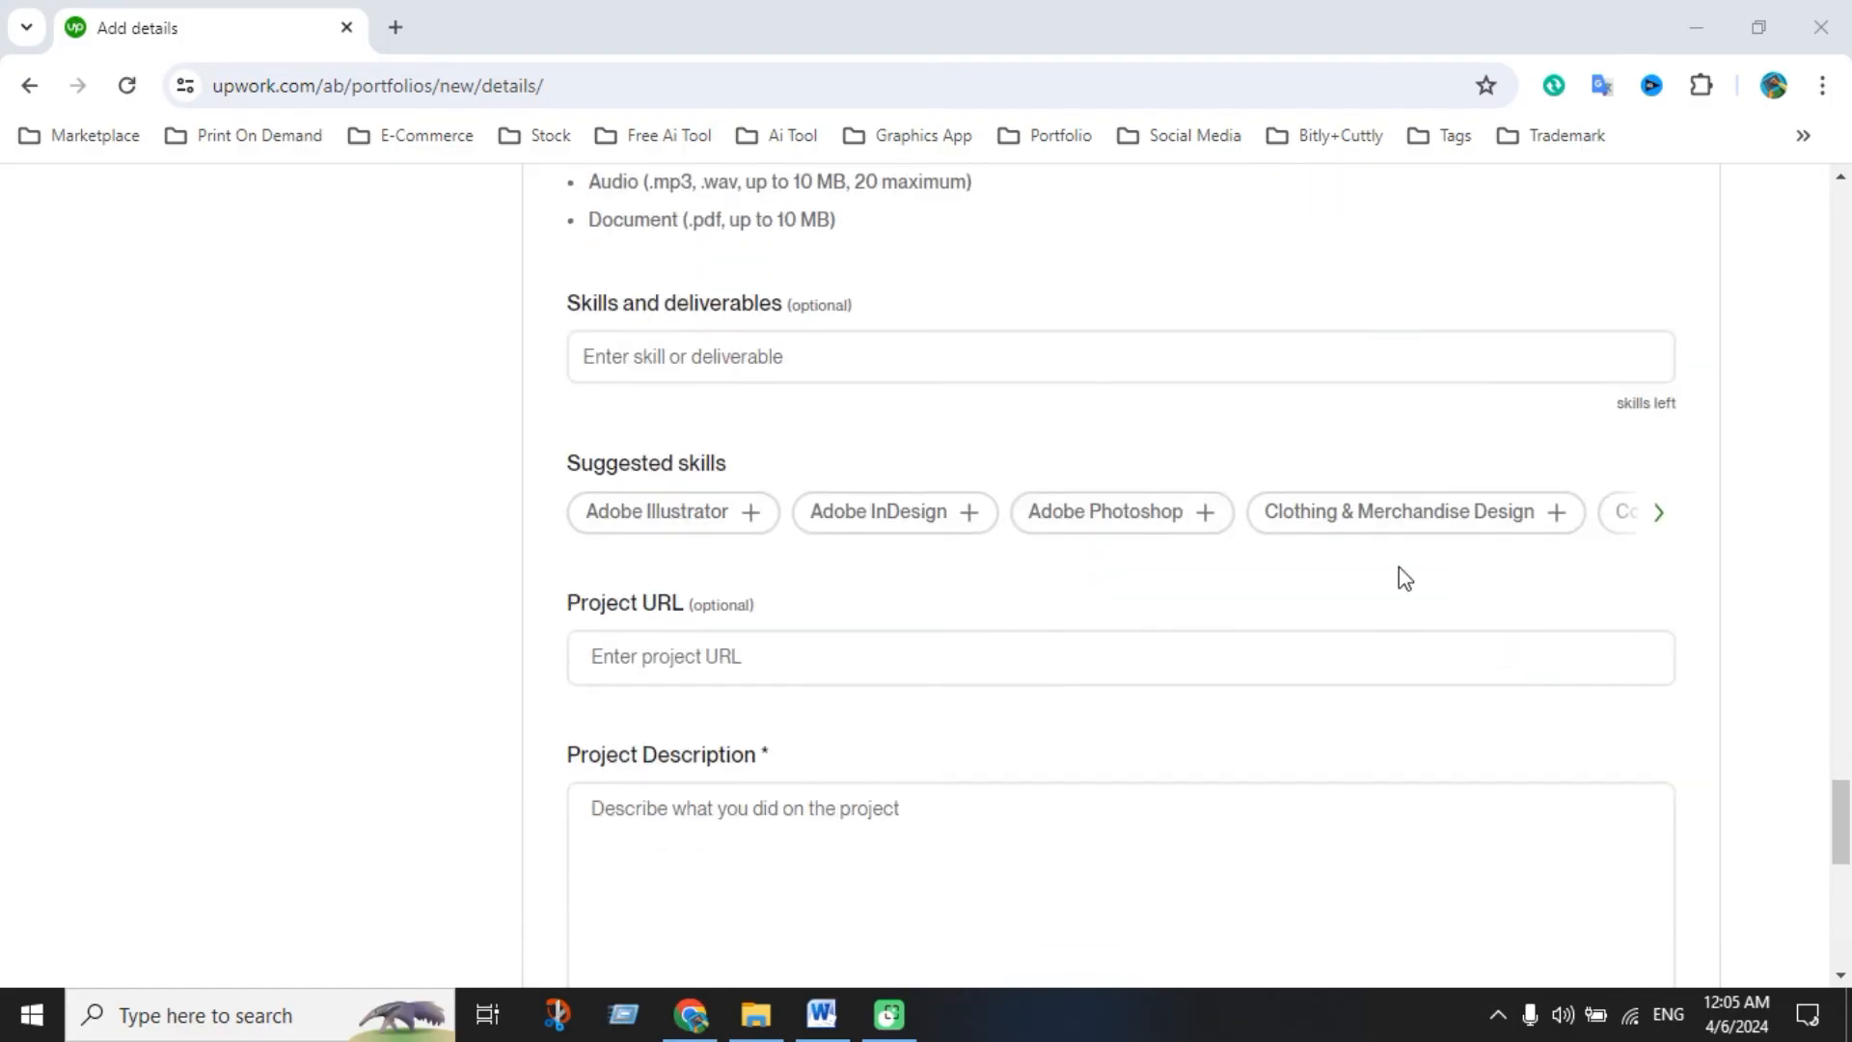
{"action": "left_click", "coordinate": [1511, 526]}
{"action": "left_click", "coordinate": [1657, 514]}
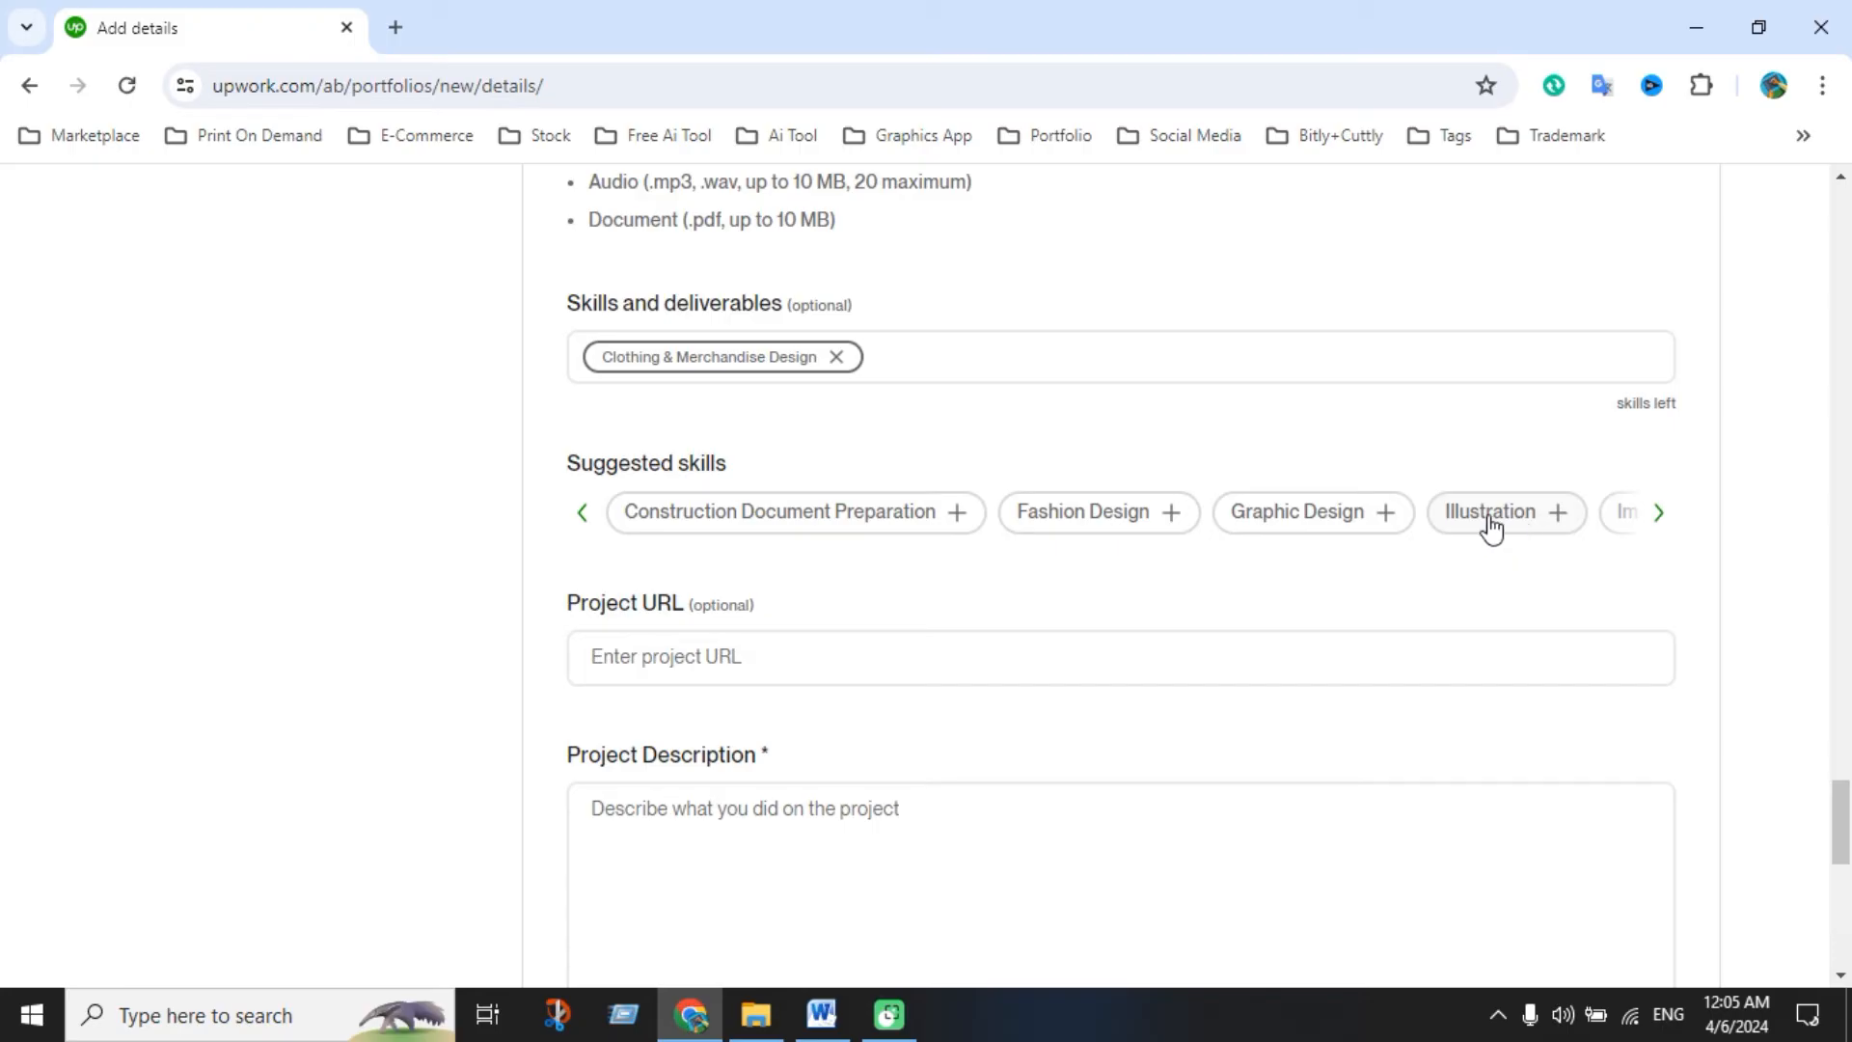
{"action": "left_click", "coordinate": [1336, 520]}
{"action": "left_click", "coordinate": [1095, 531]}
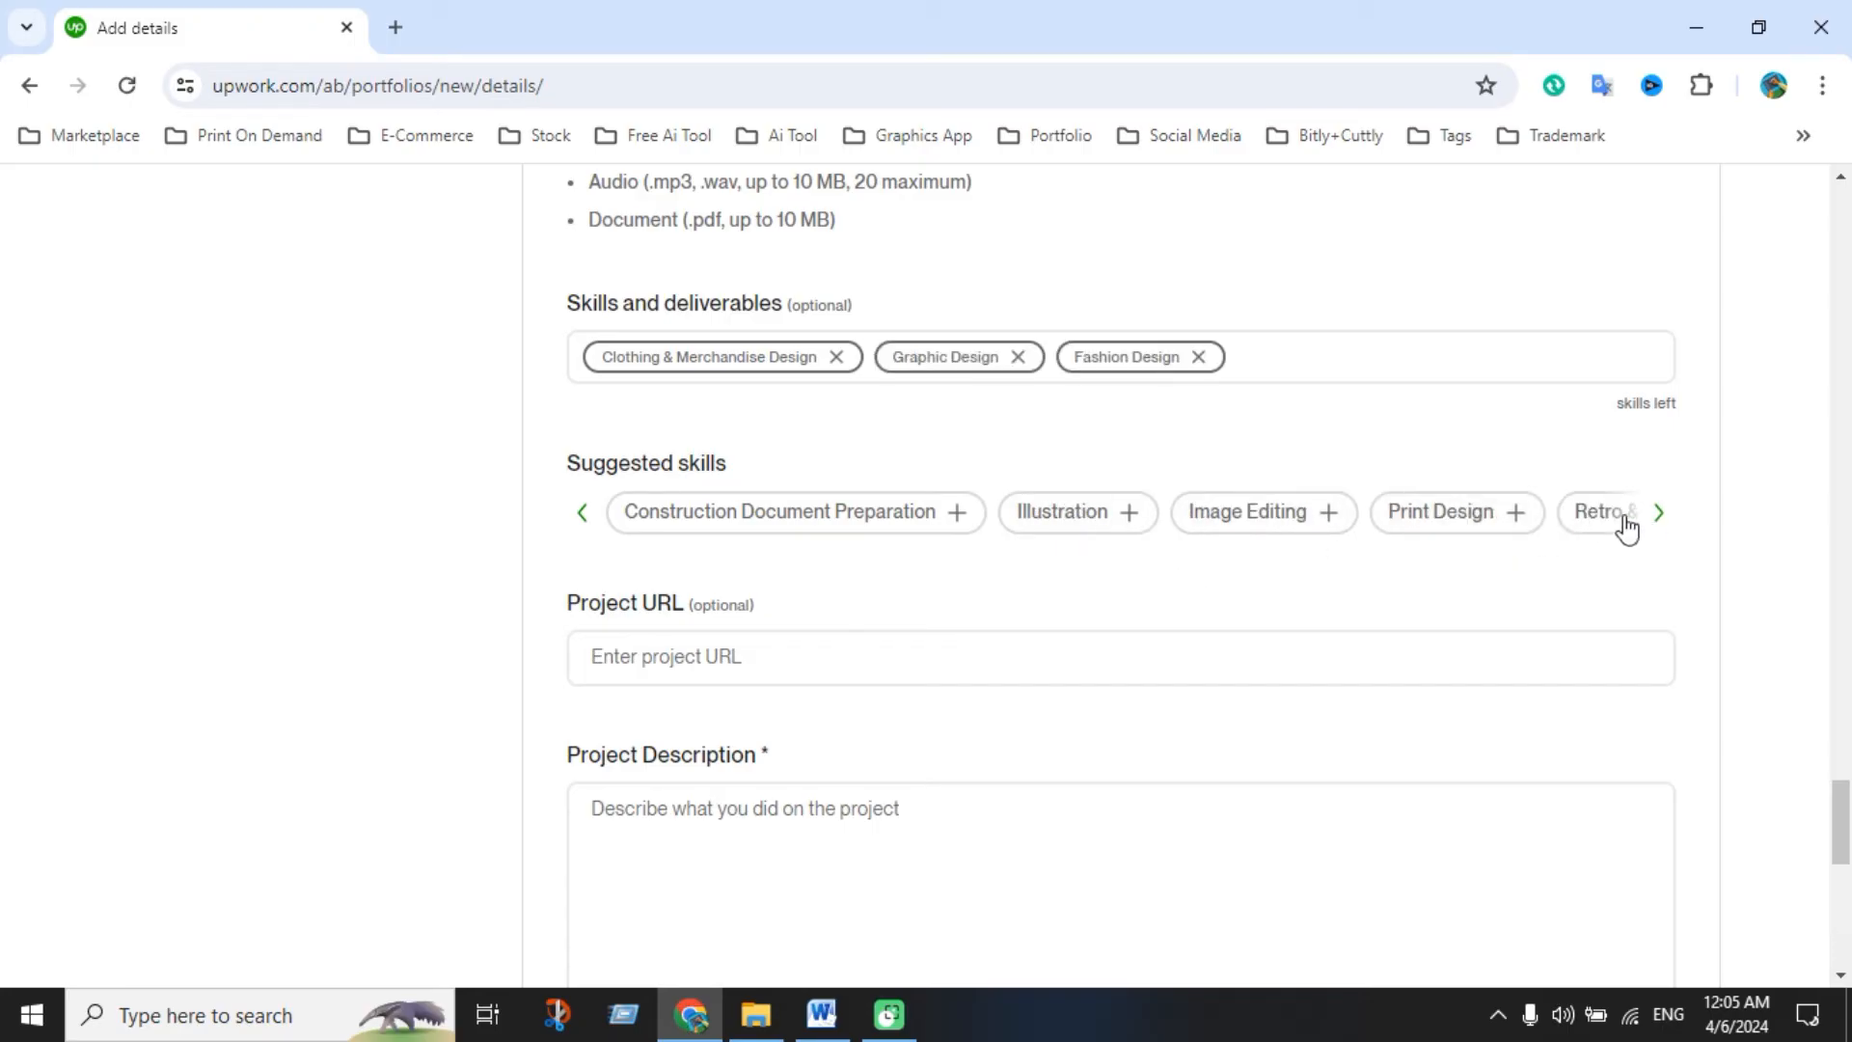
{"action": "left_click", "coordinate": [1657, 514]}
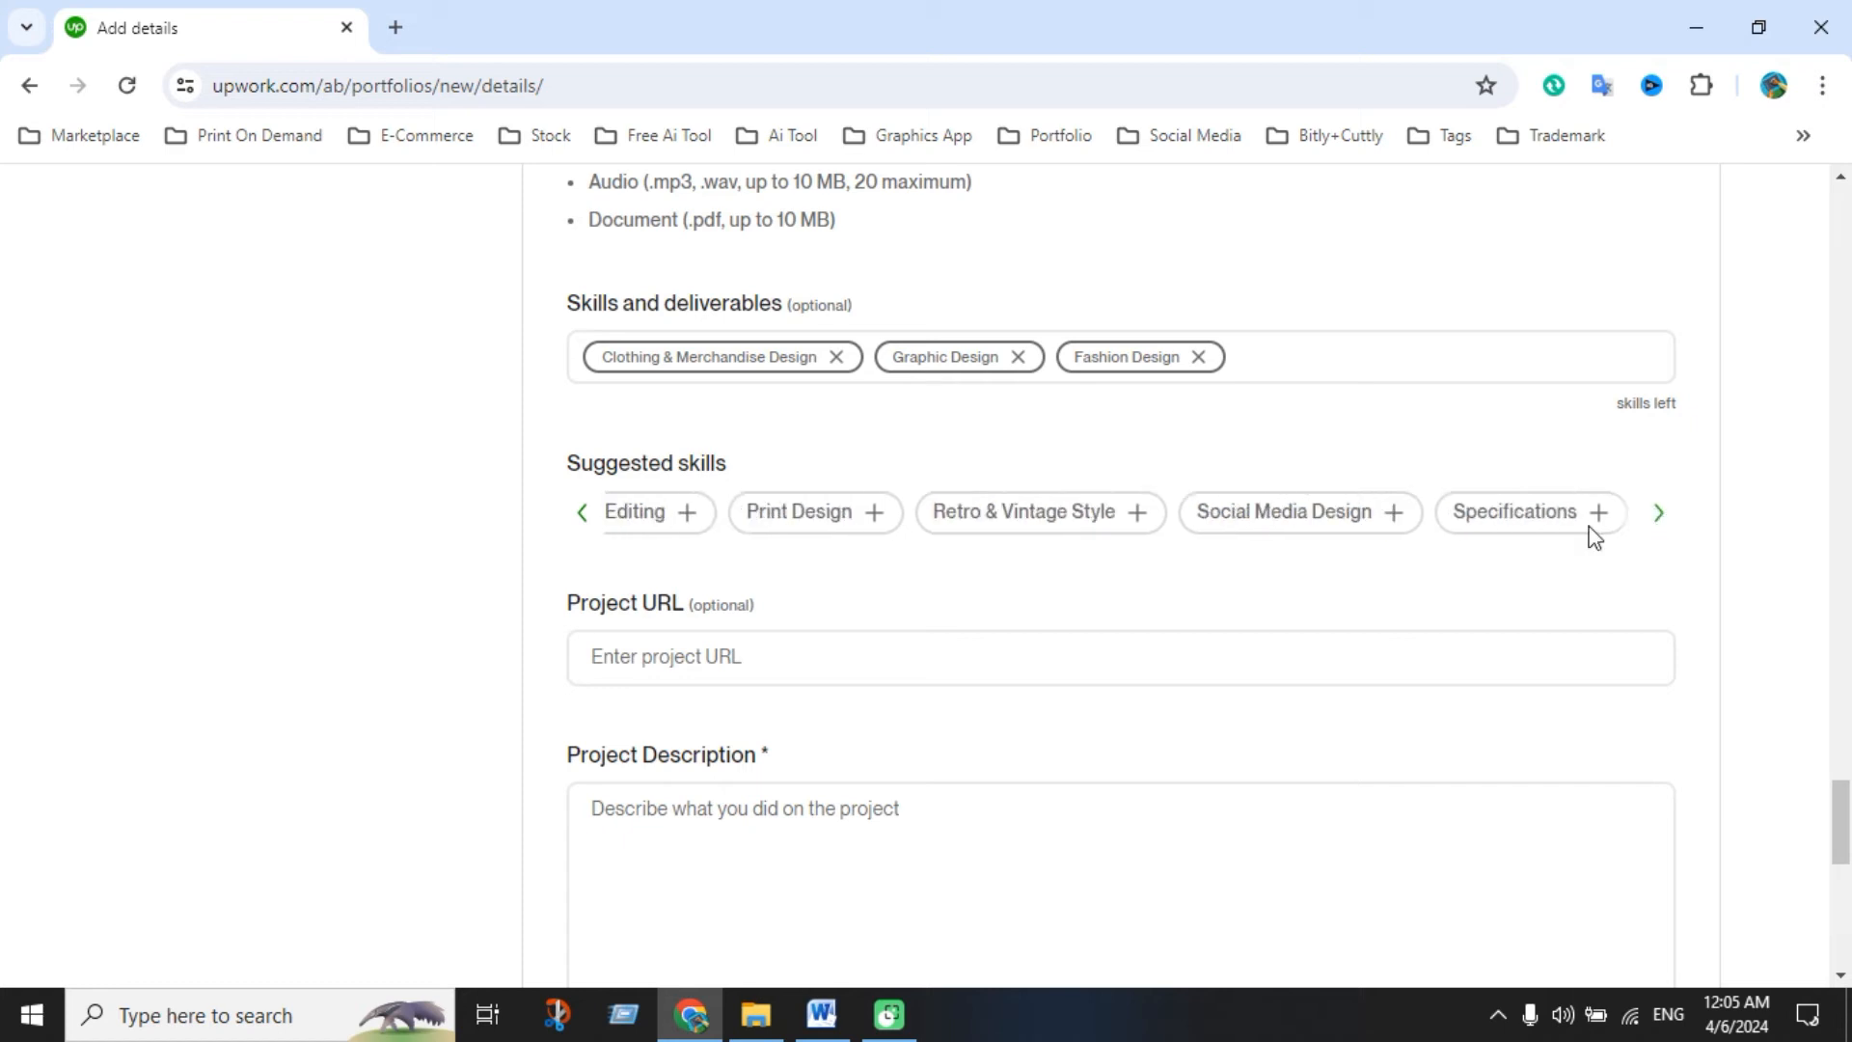
{"action": "left_click", "coordinate": [729, 533]}
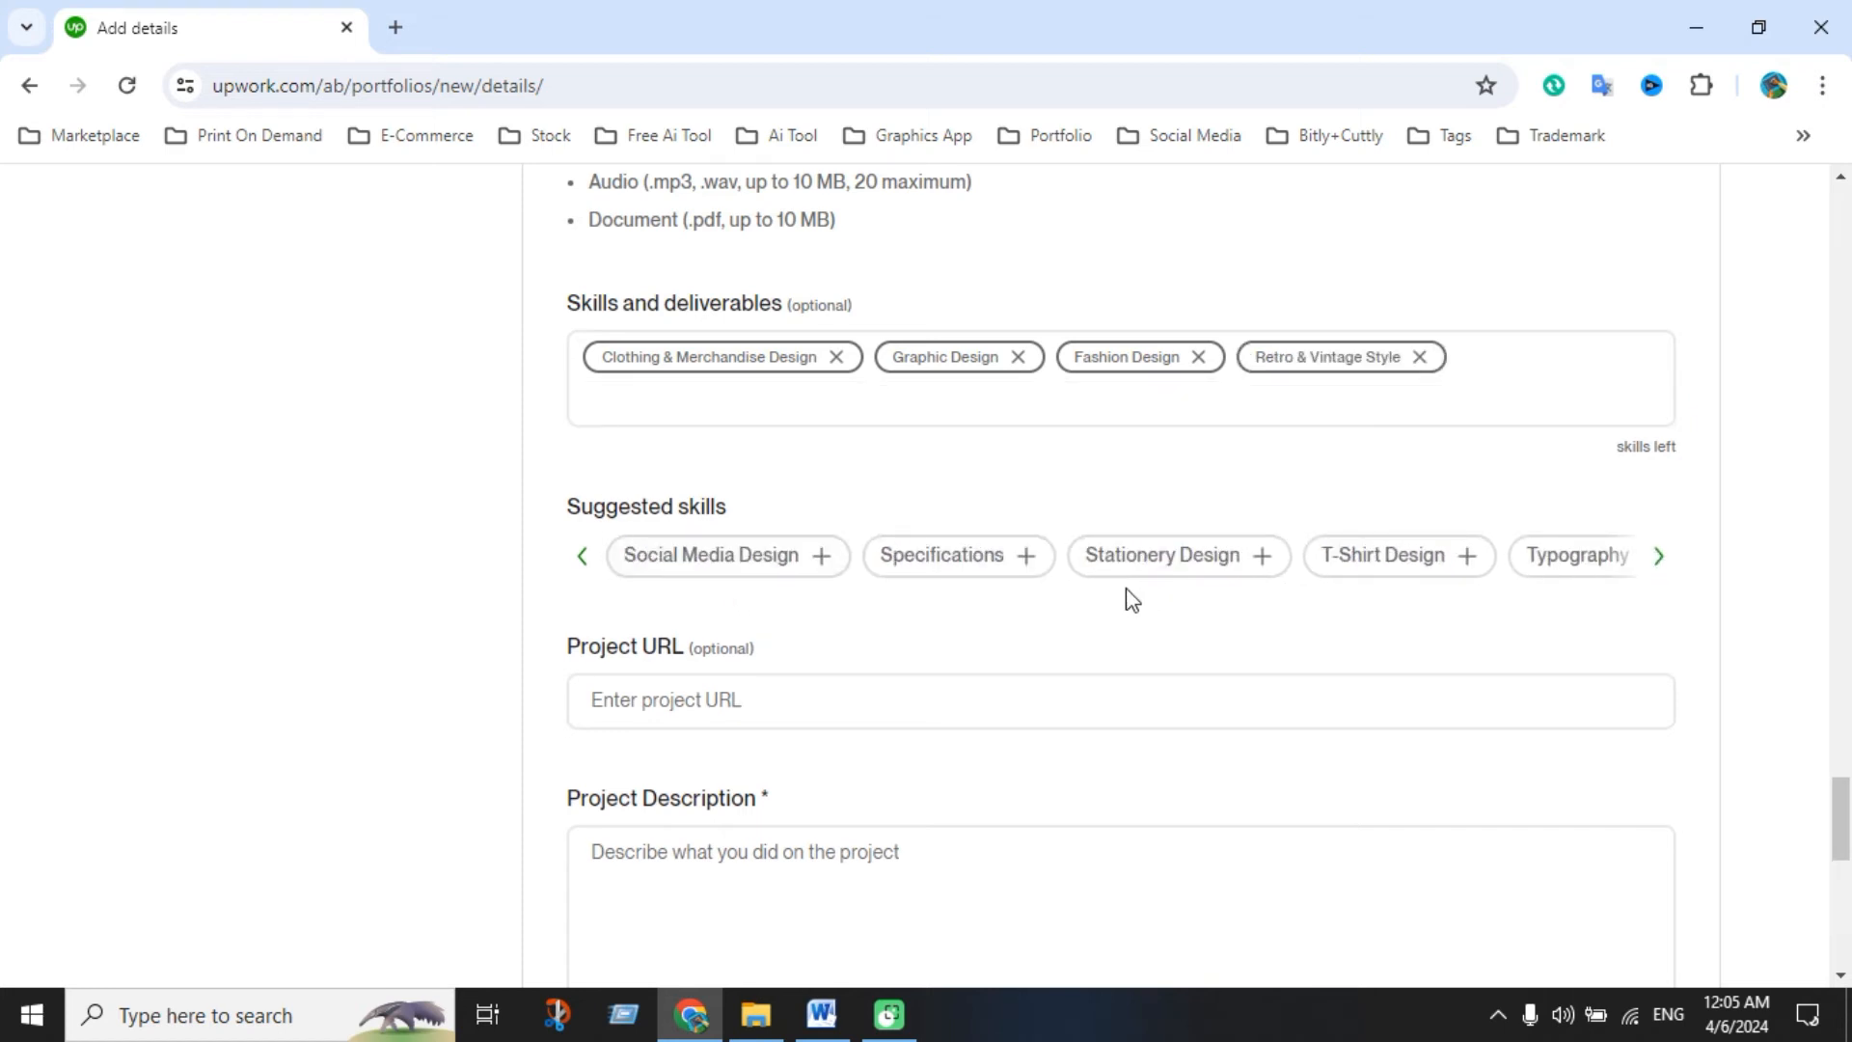
{"action": "left_click", "coordinate": [1398, 564]}
{"action": "left_click", "coordinate": [1575, 560]}
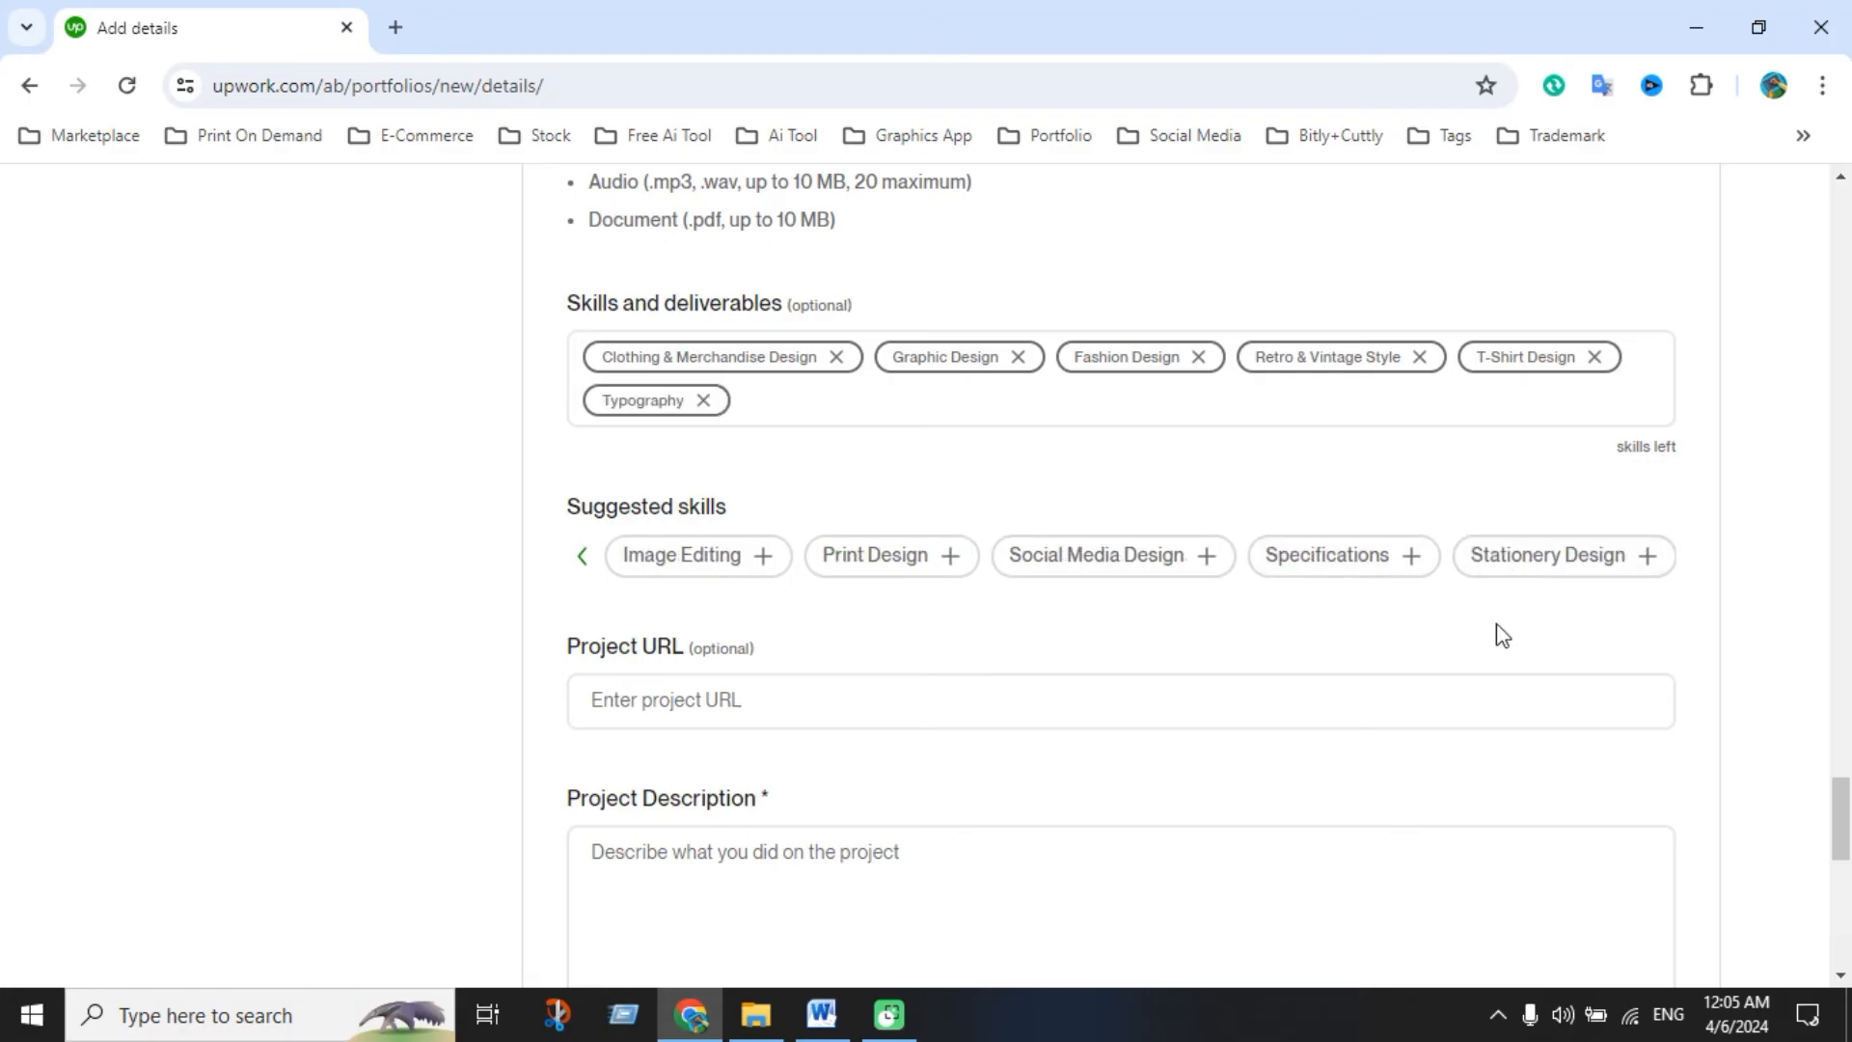
{"action": "left_click", "coordinate": [1525, 577]}
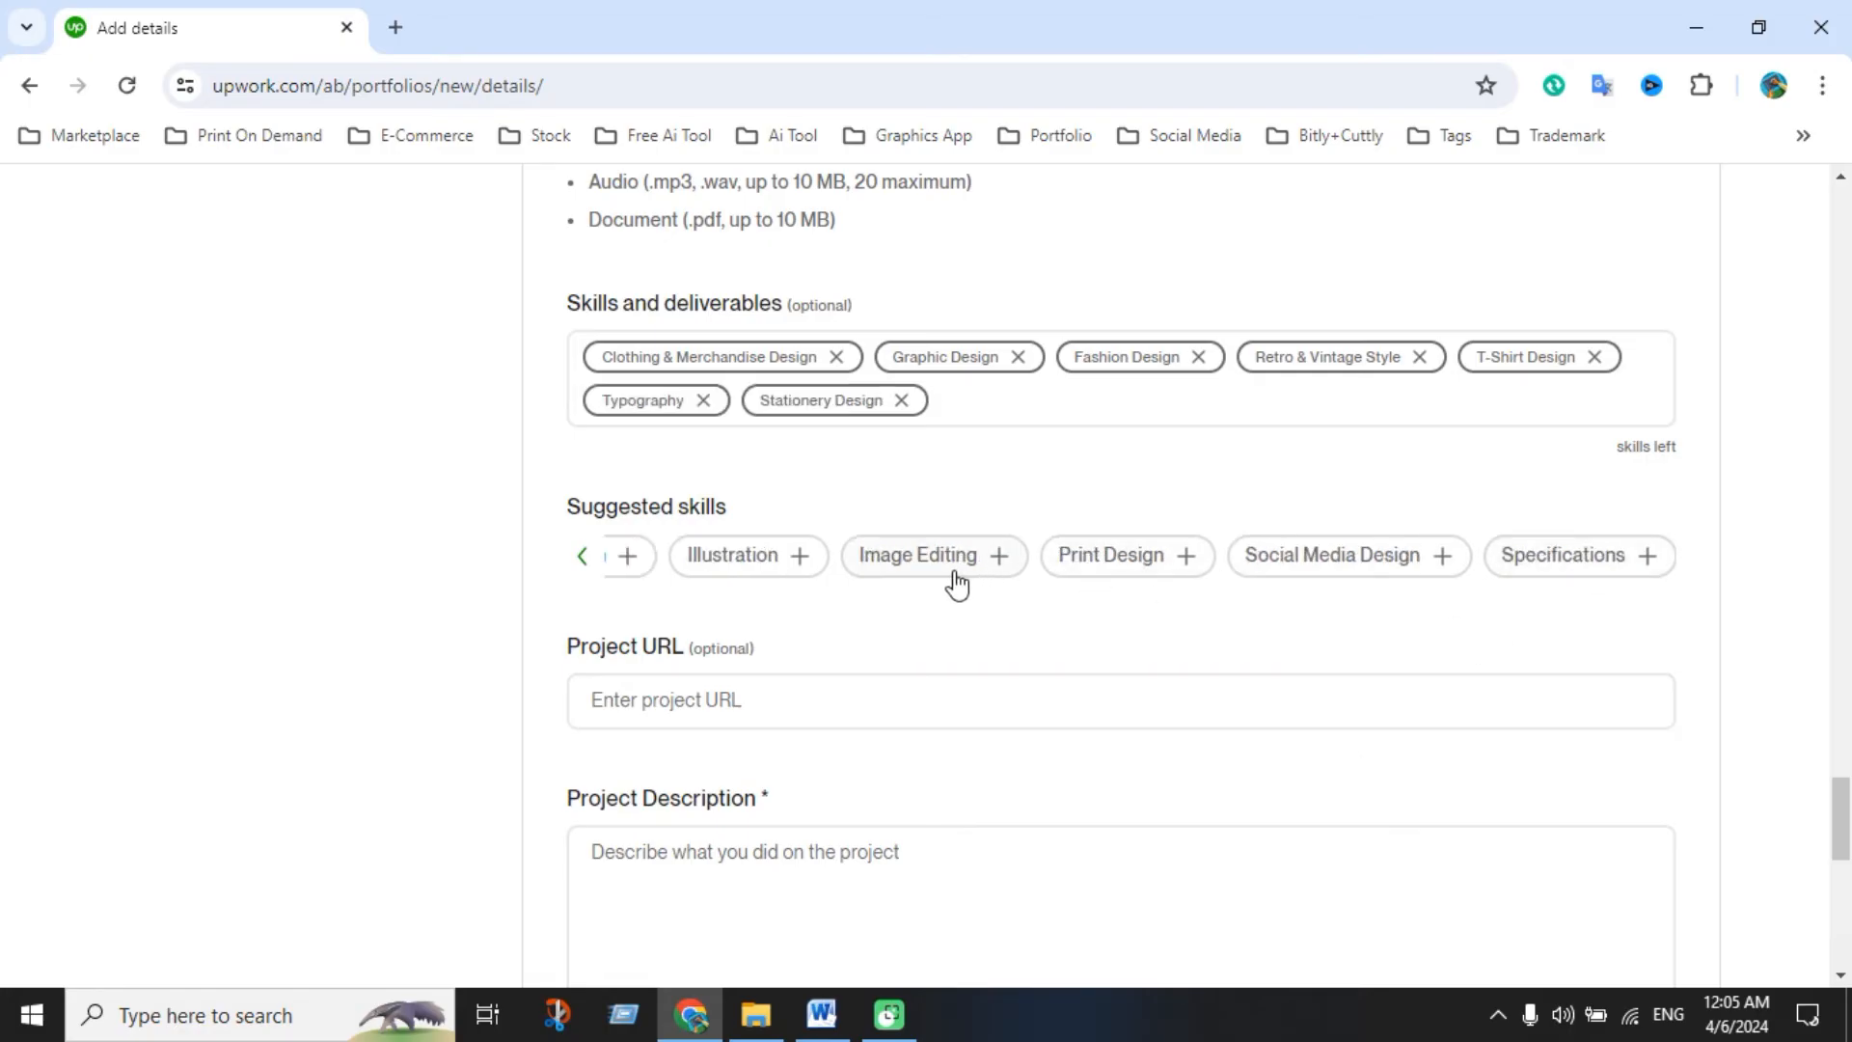
{"action": "left_click", "coordinate": [583, 556]}
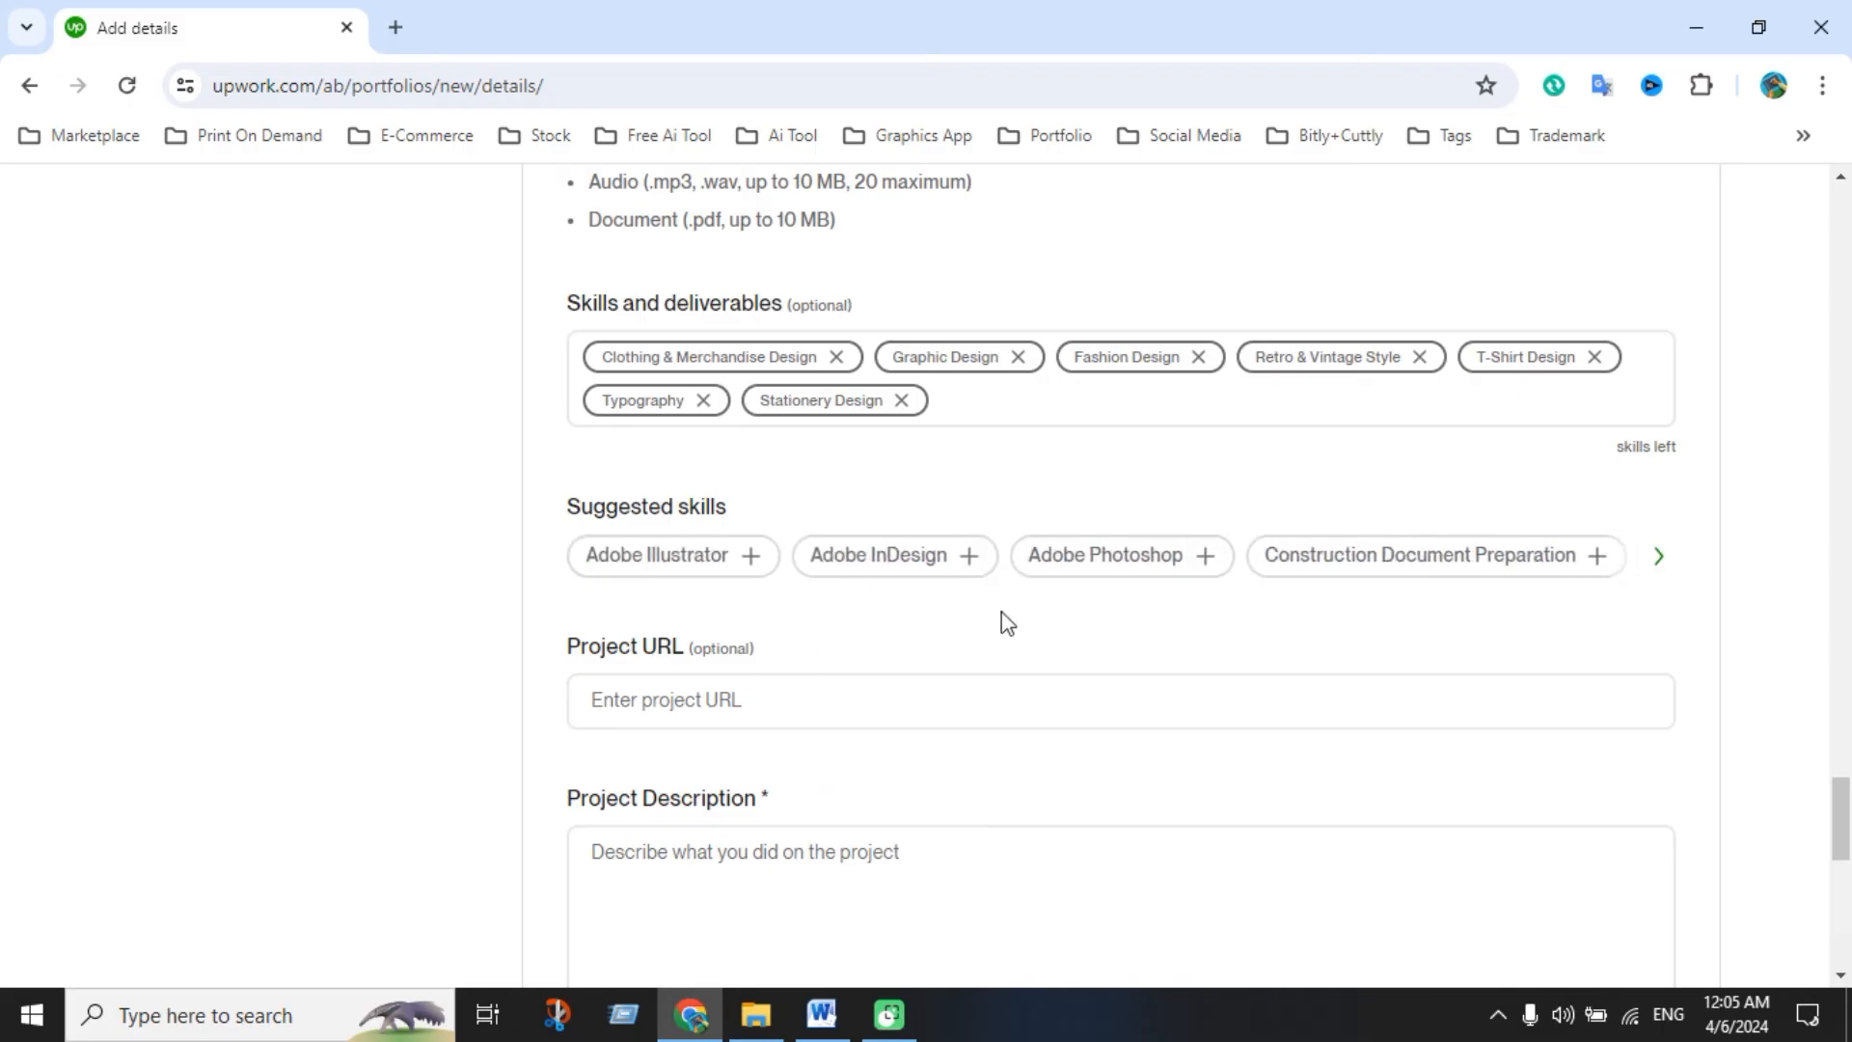
{"action": "left_click", "coordinate": [1657, 557]}
{"action": "left_click", "coordinate": [1503, 553]}
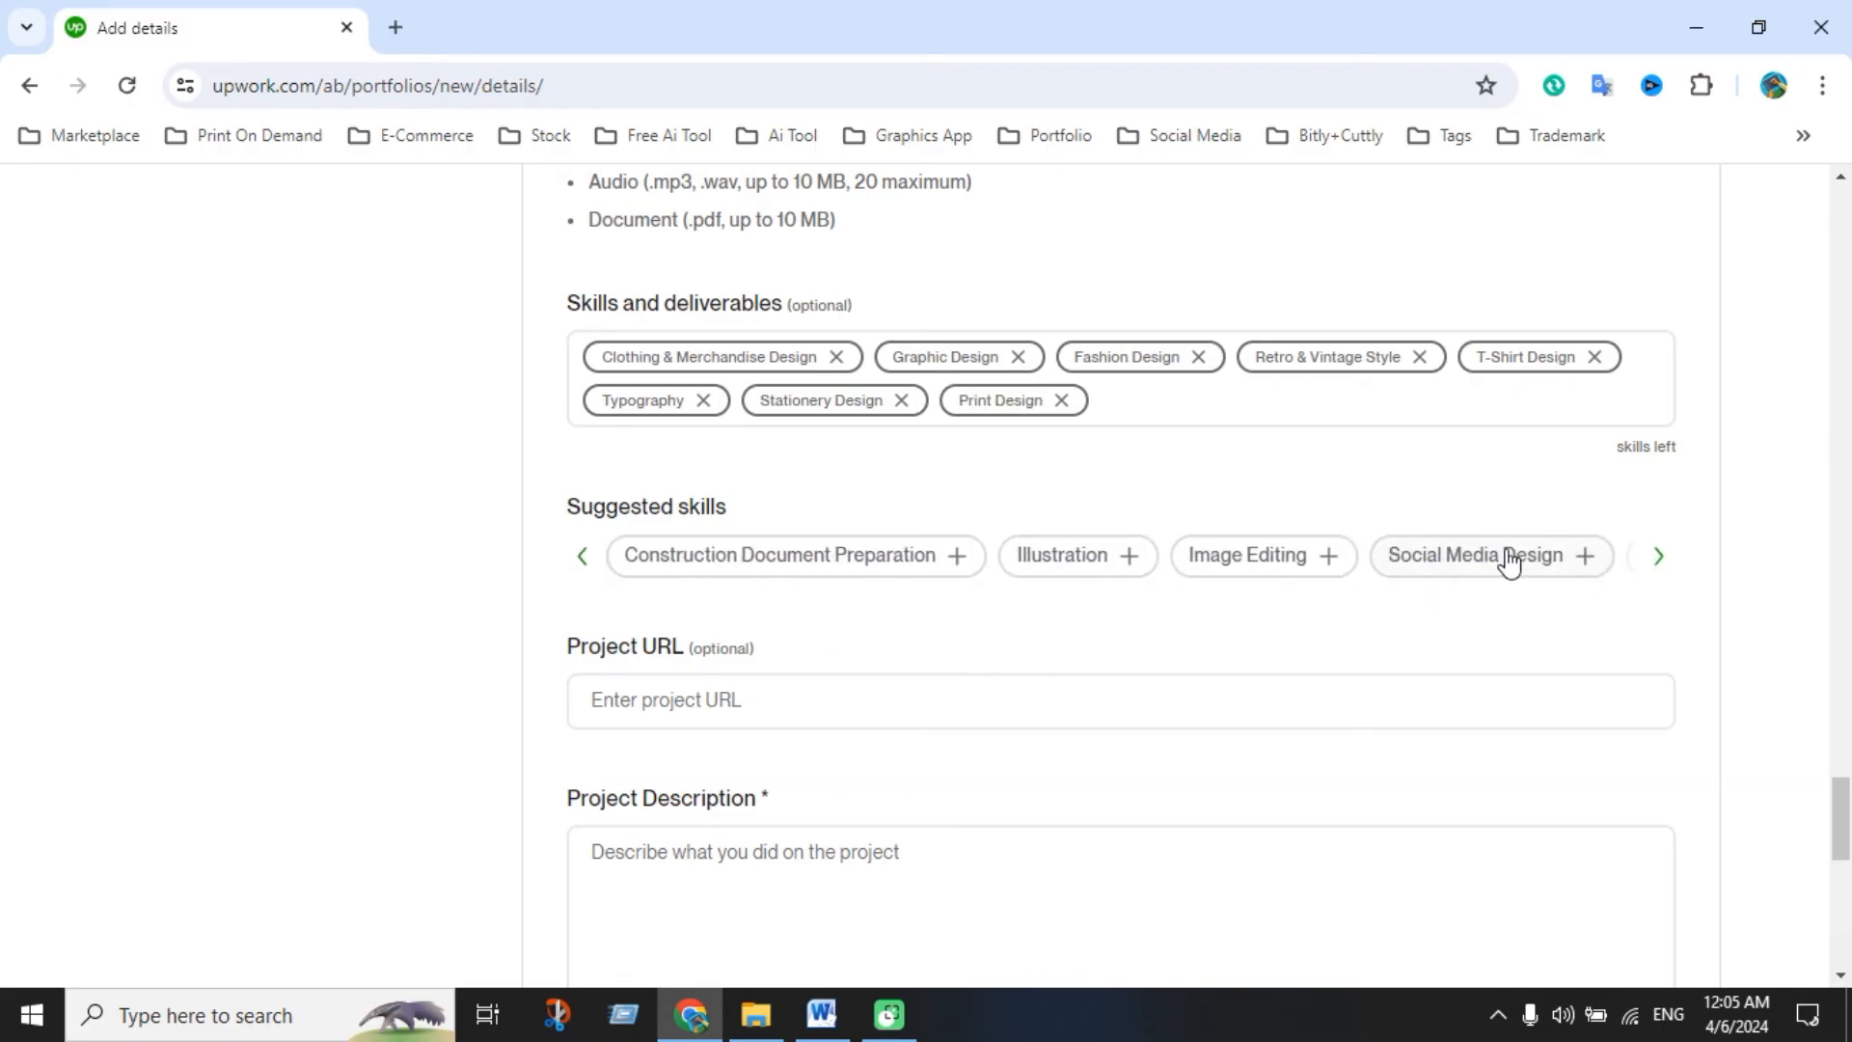
Copy the whole Retro Vintage T-shirt description from the Word document
{"action": "scroll", "coordinate": [1095, 666], "scroll_direction": "down", "scroll_amount": 4}
{"action": "left_click", "coordinate": [866, 596]}
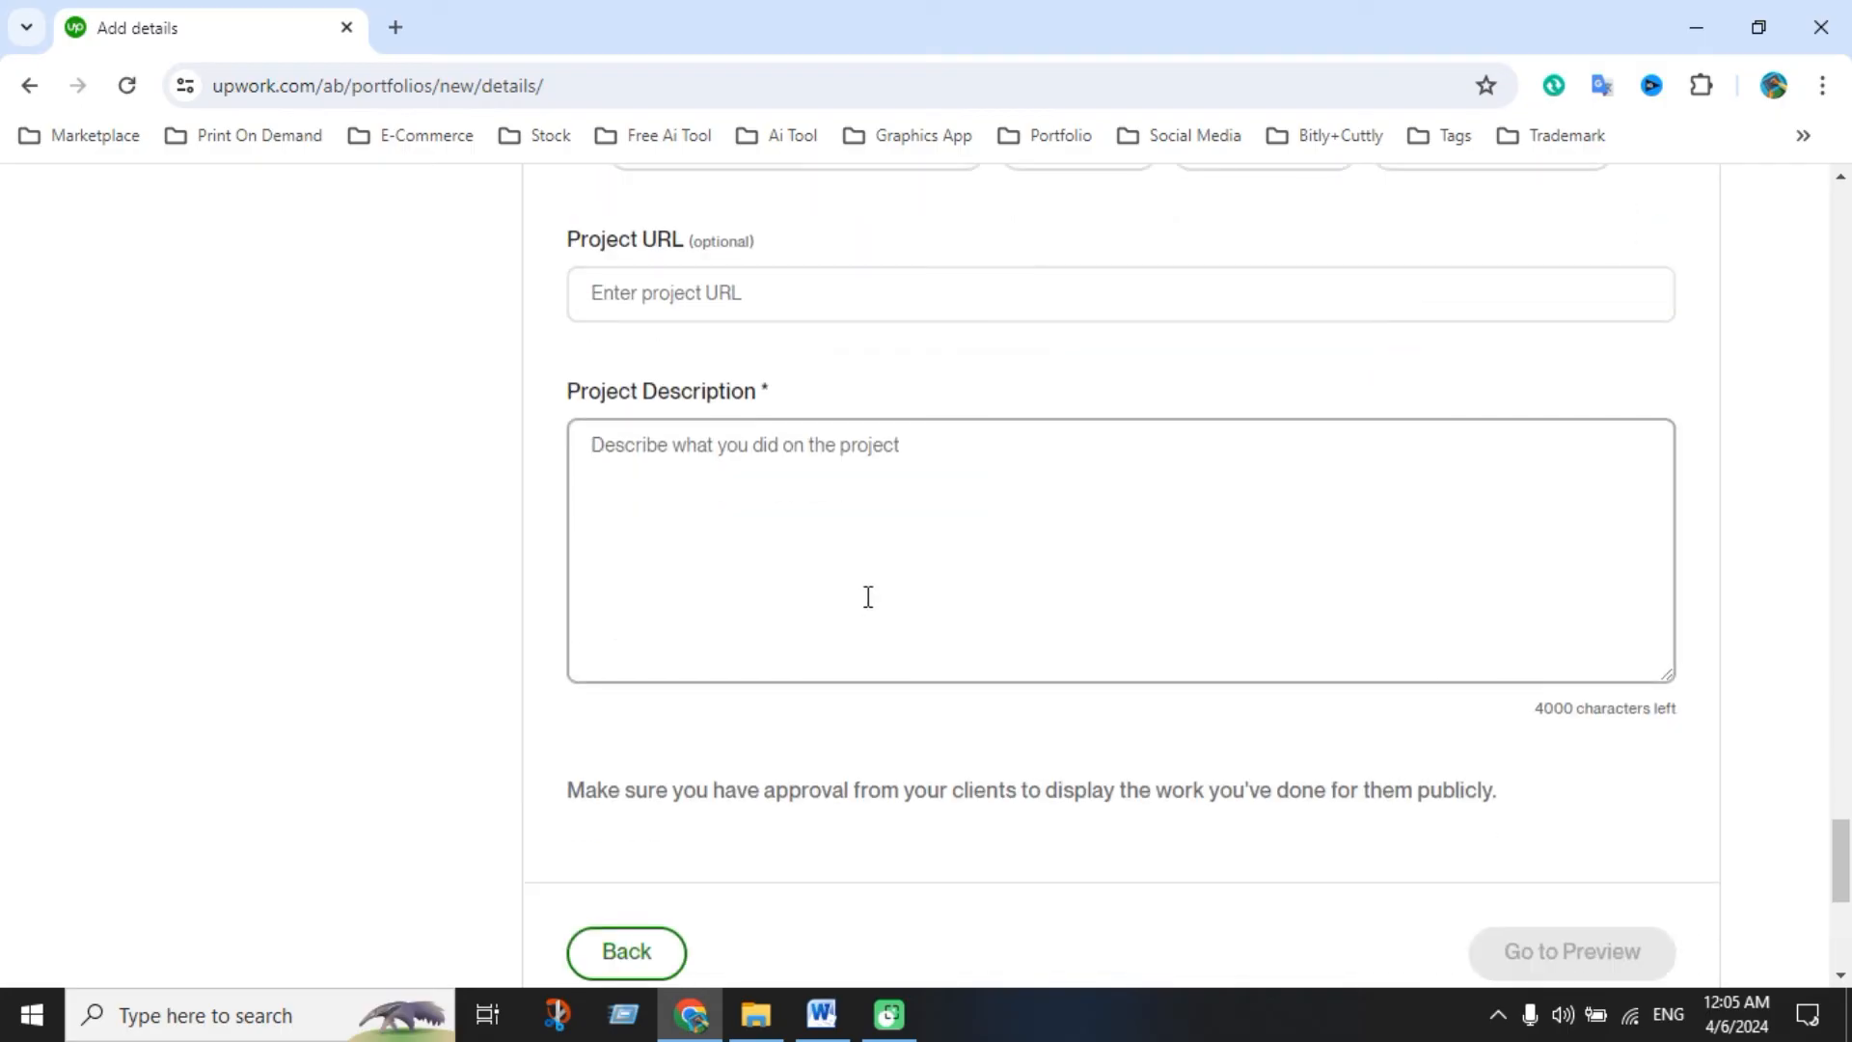
{"action": "left_click", "coordinate": [821, 1013]}
{"action": "scroll", "coordinate": [854, 634], "scroll_direction": "down", "scroll_amount": 2}
{"action": "left_click", "coordinate": [837, 638]}
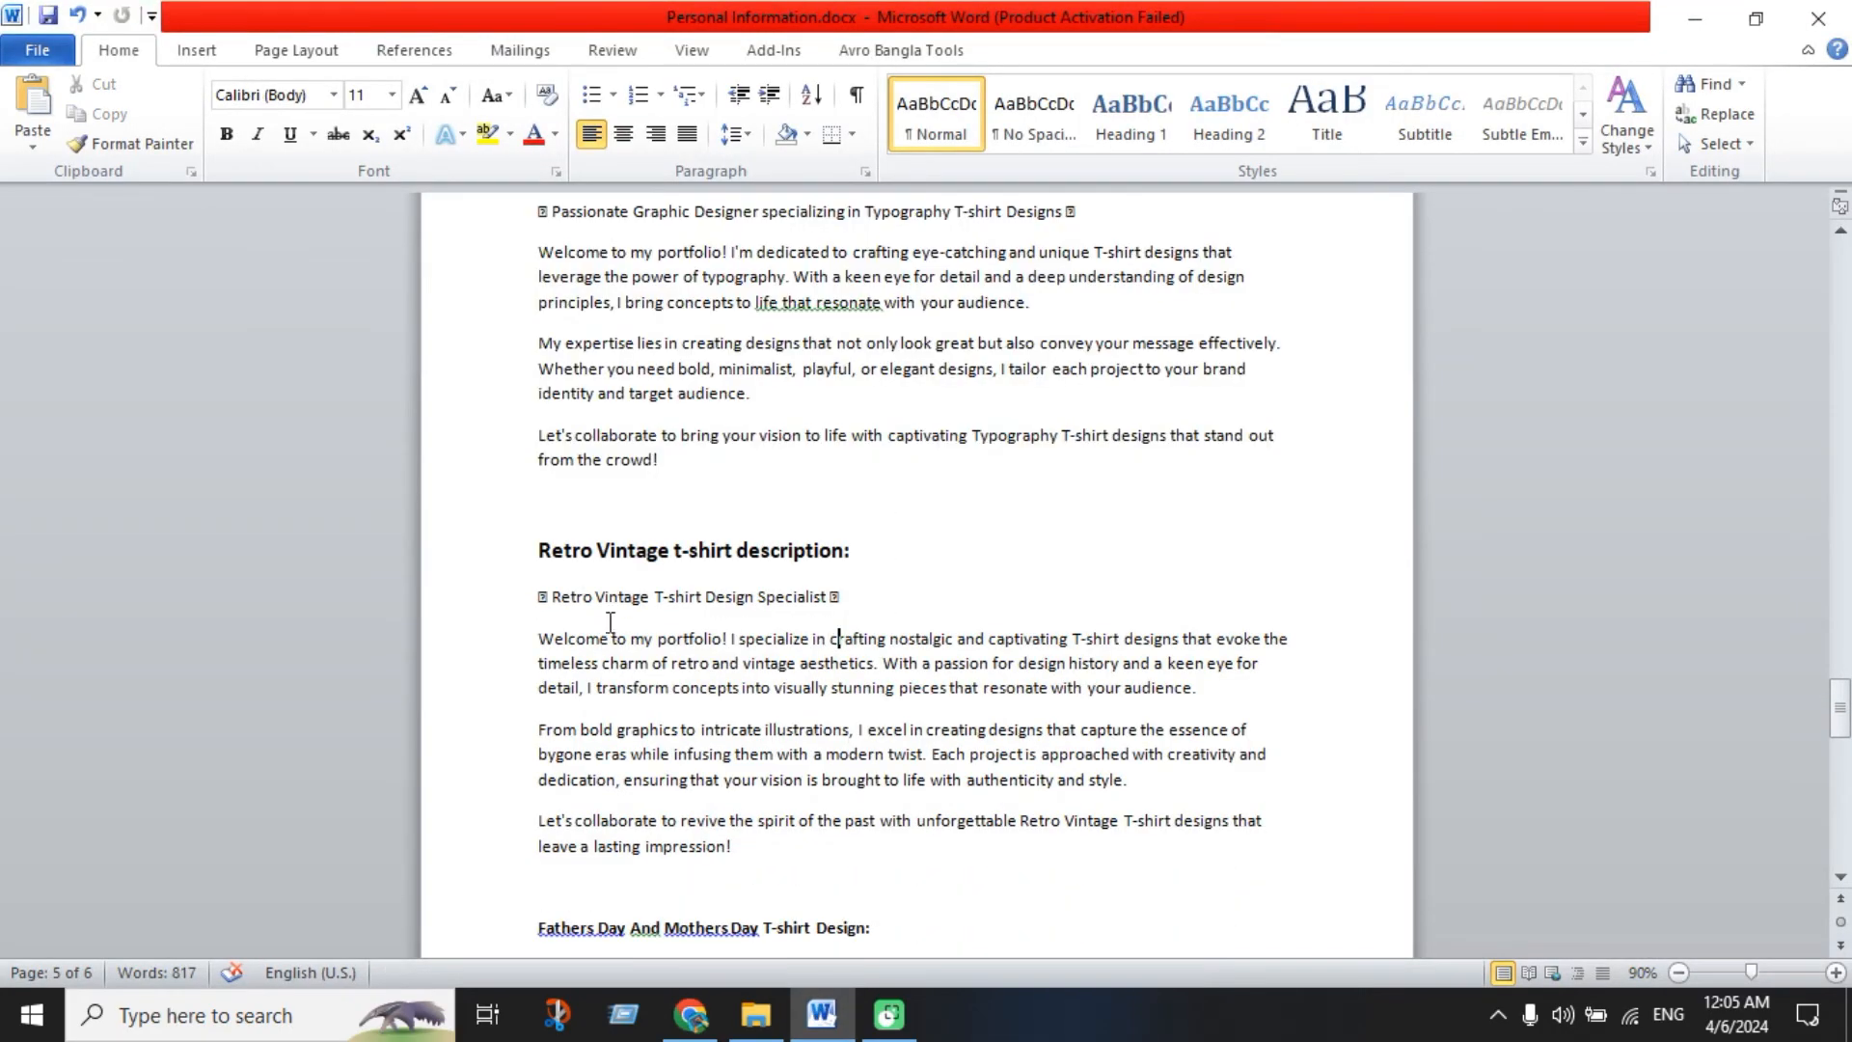
{"action": "left_click_drag", "start_coordinate": [539, 600], "coordinate": [738, 853]}
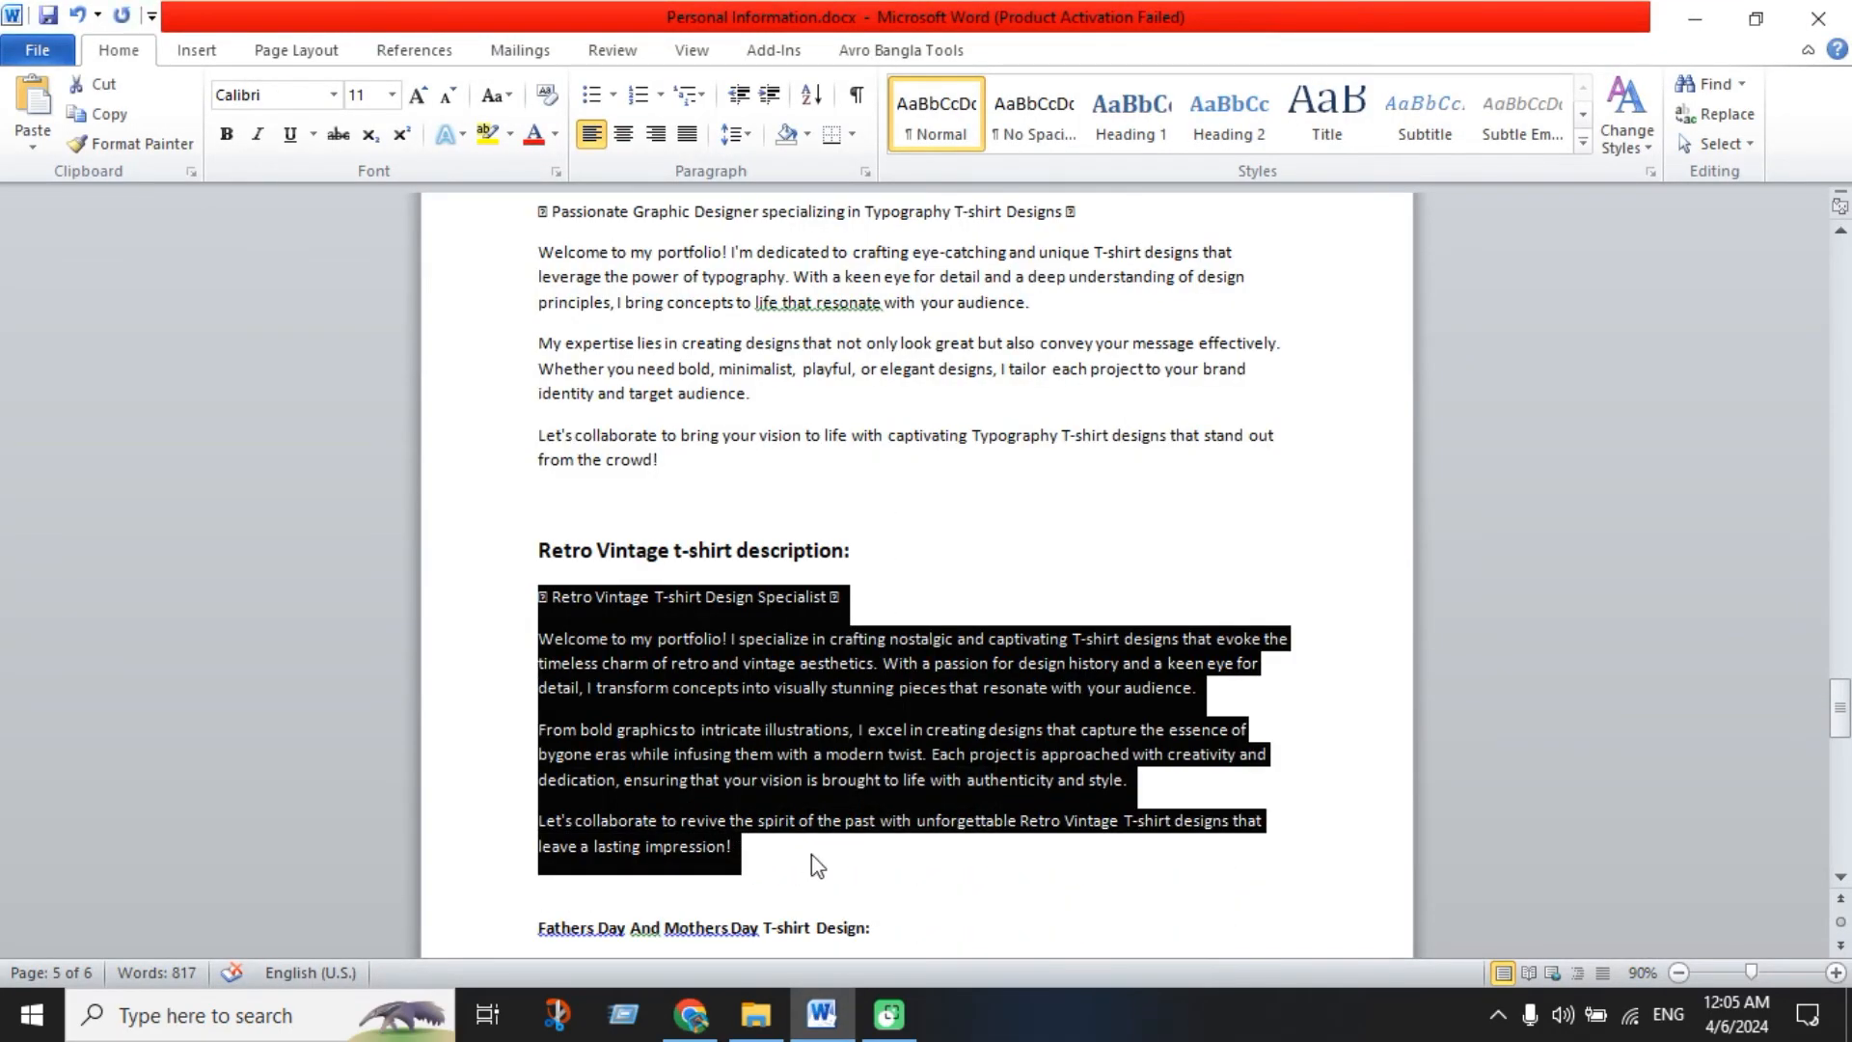
{"action": "key", "text": "ctrl+c"}
Paste the Retro Vintage description into Project Description, removing the trailing empty line
{"action": "left_click", "coordinate": [691, 1014]}
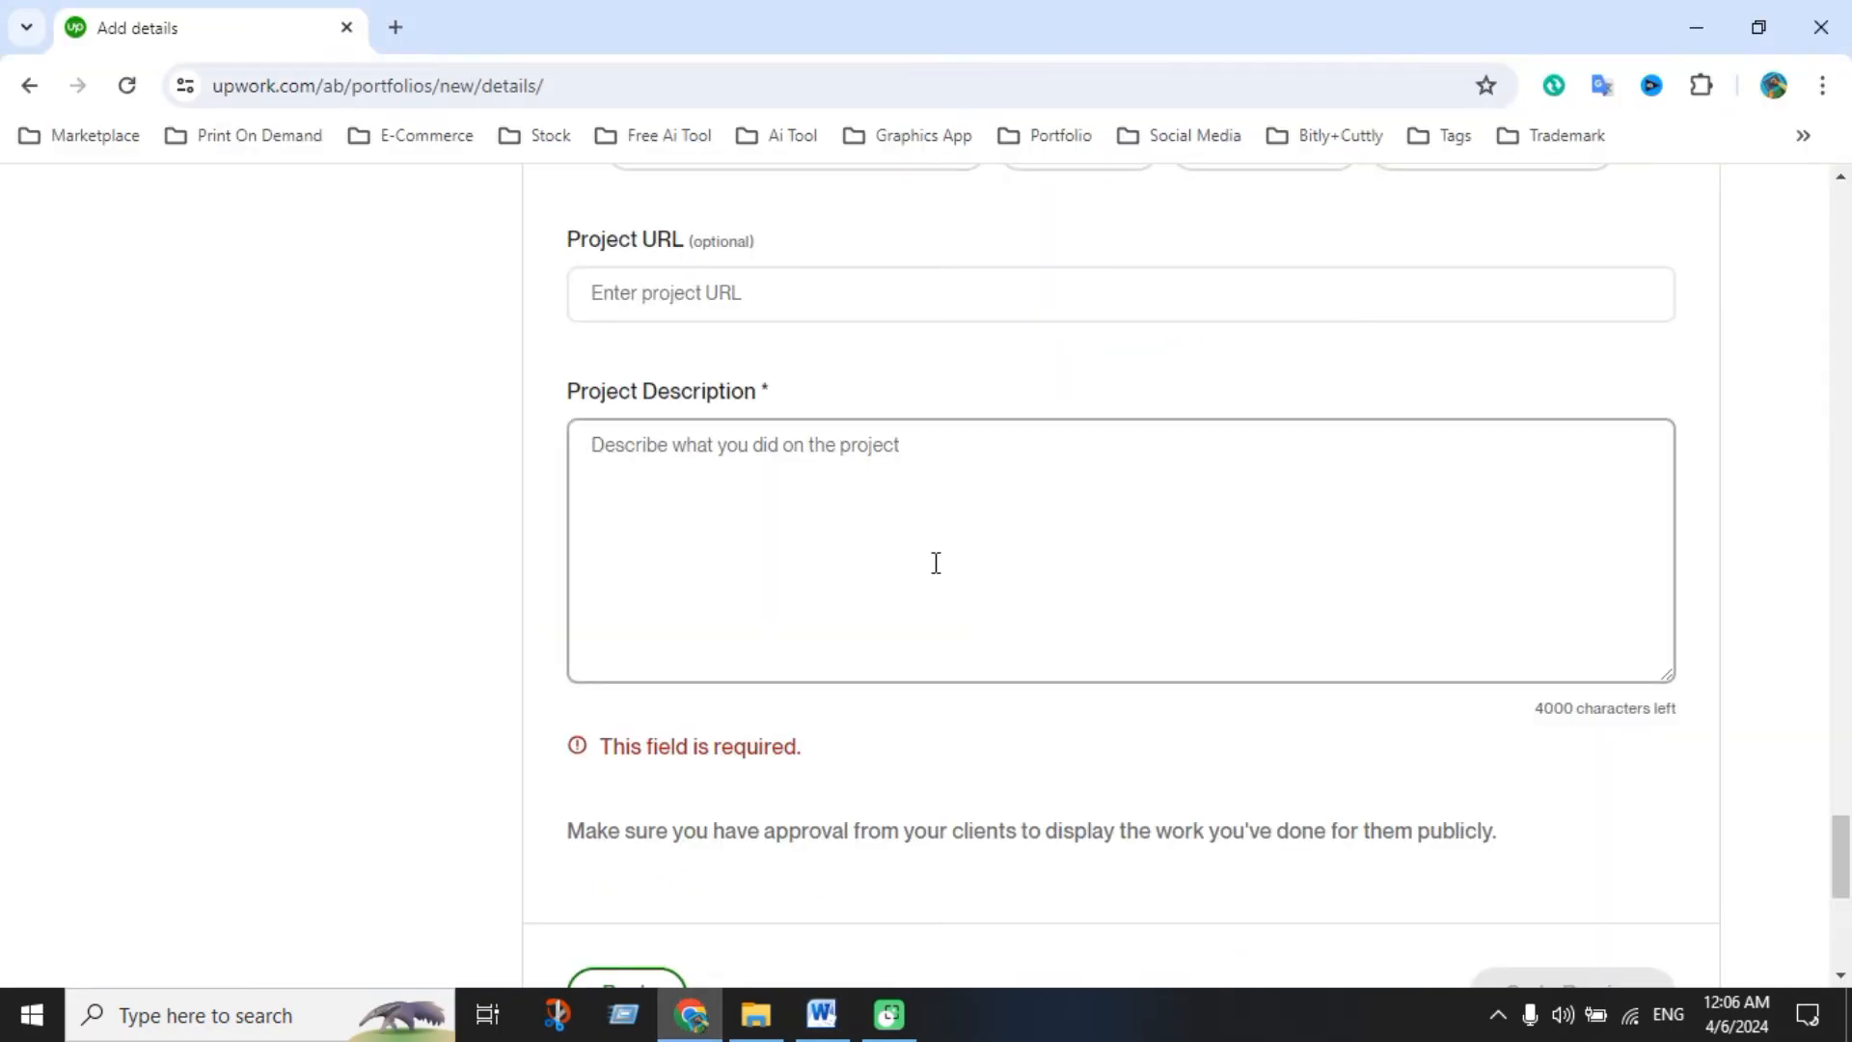
{"action": "key", "text": "ctrl+v"}
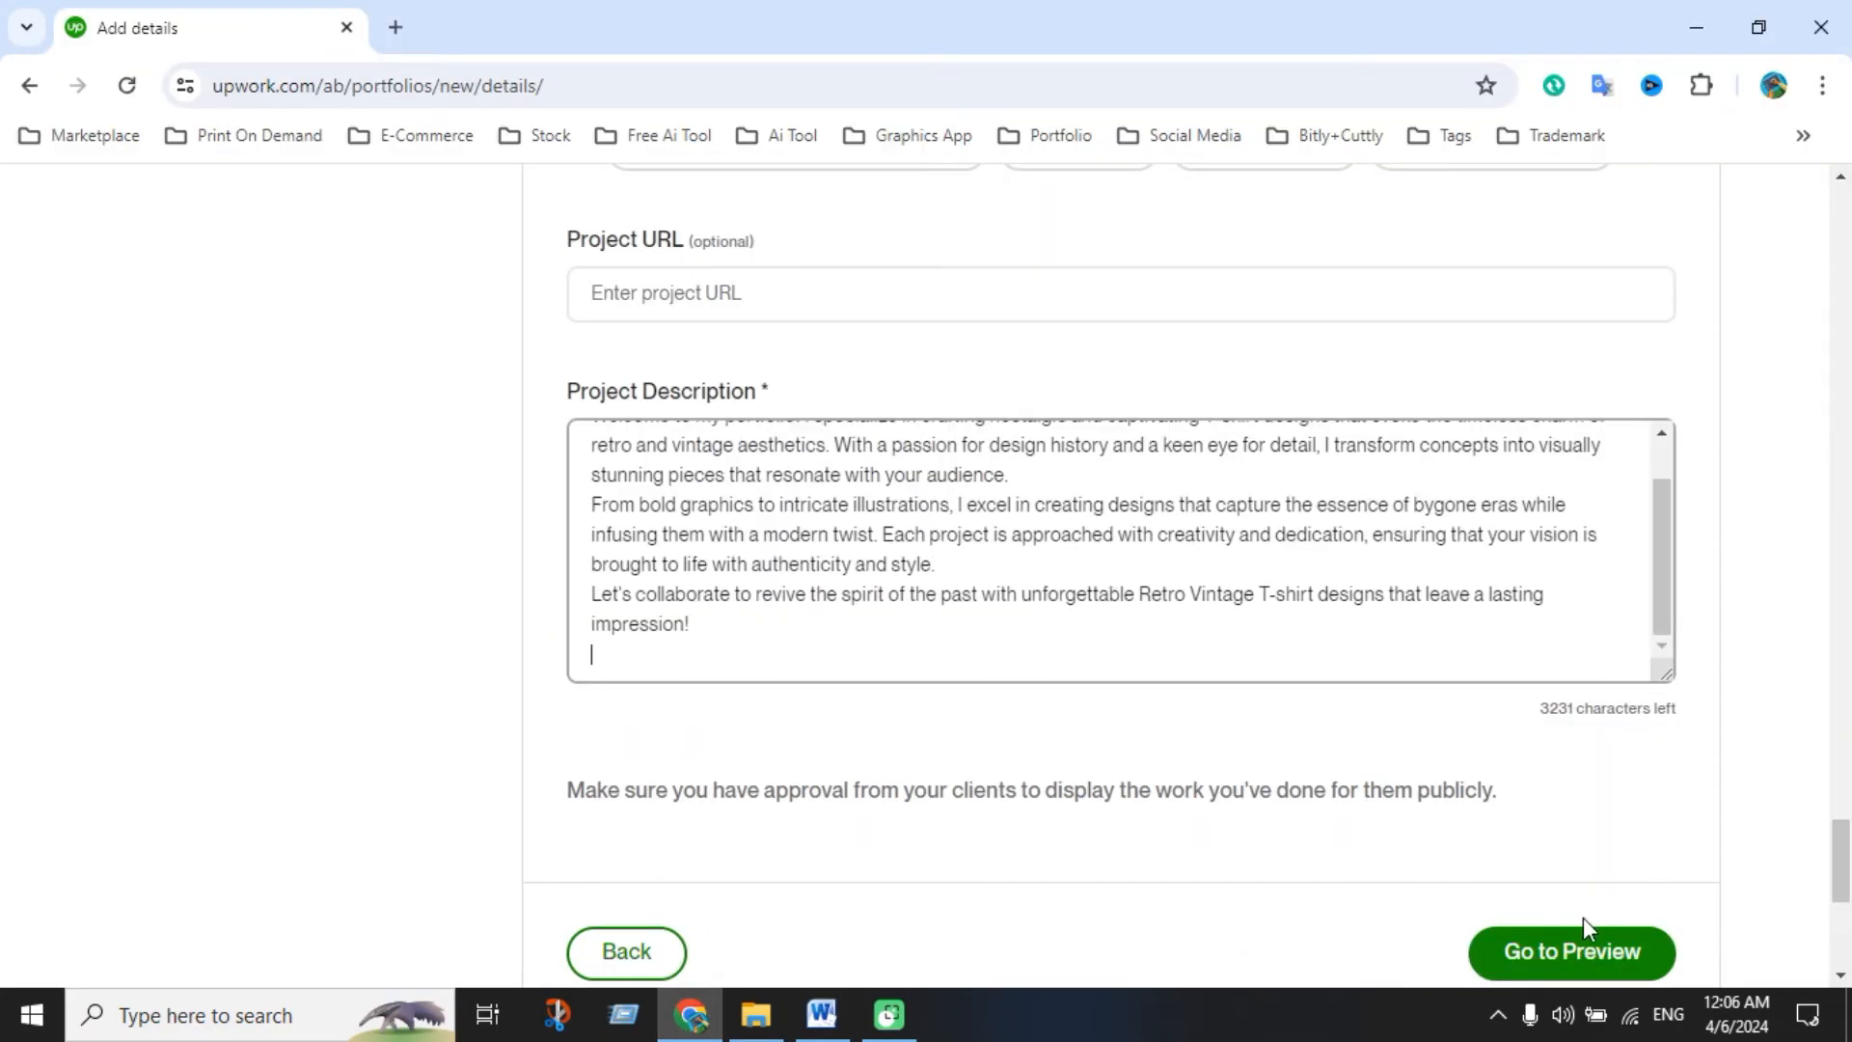
{"action": "key", "text": "BackSpace"}
{"action": "scroll", "coordinate": [1601, 820], "scroll_direction": "down", "scroll_amount": 3}
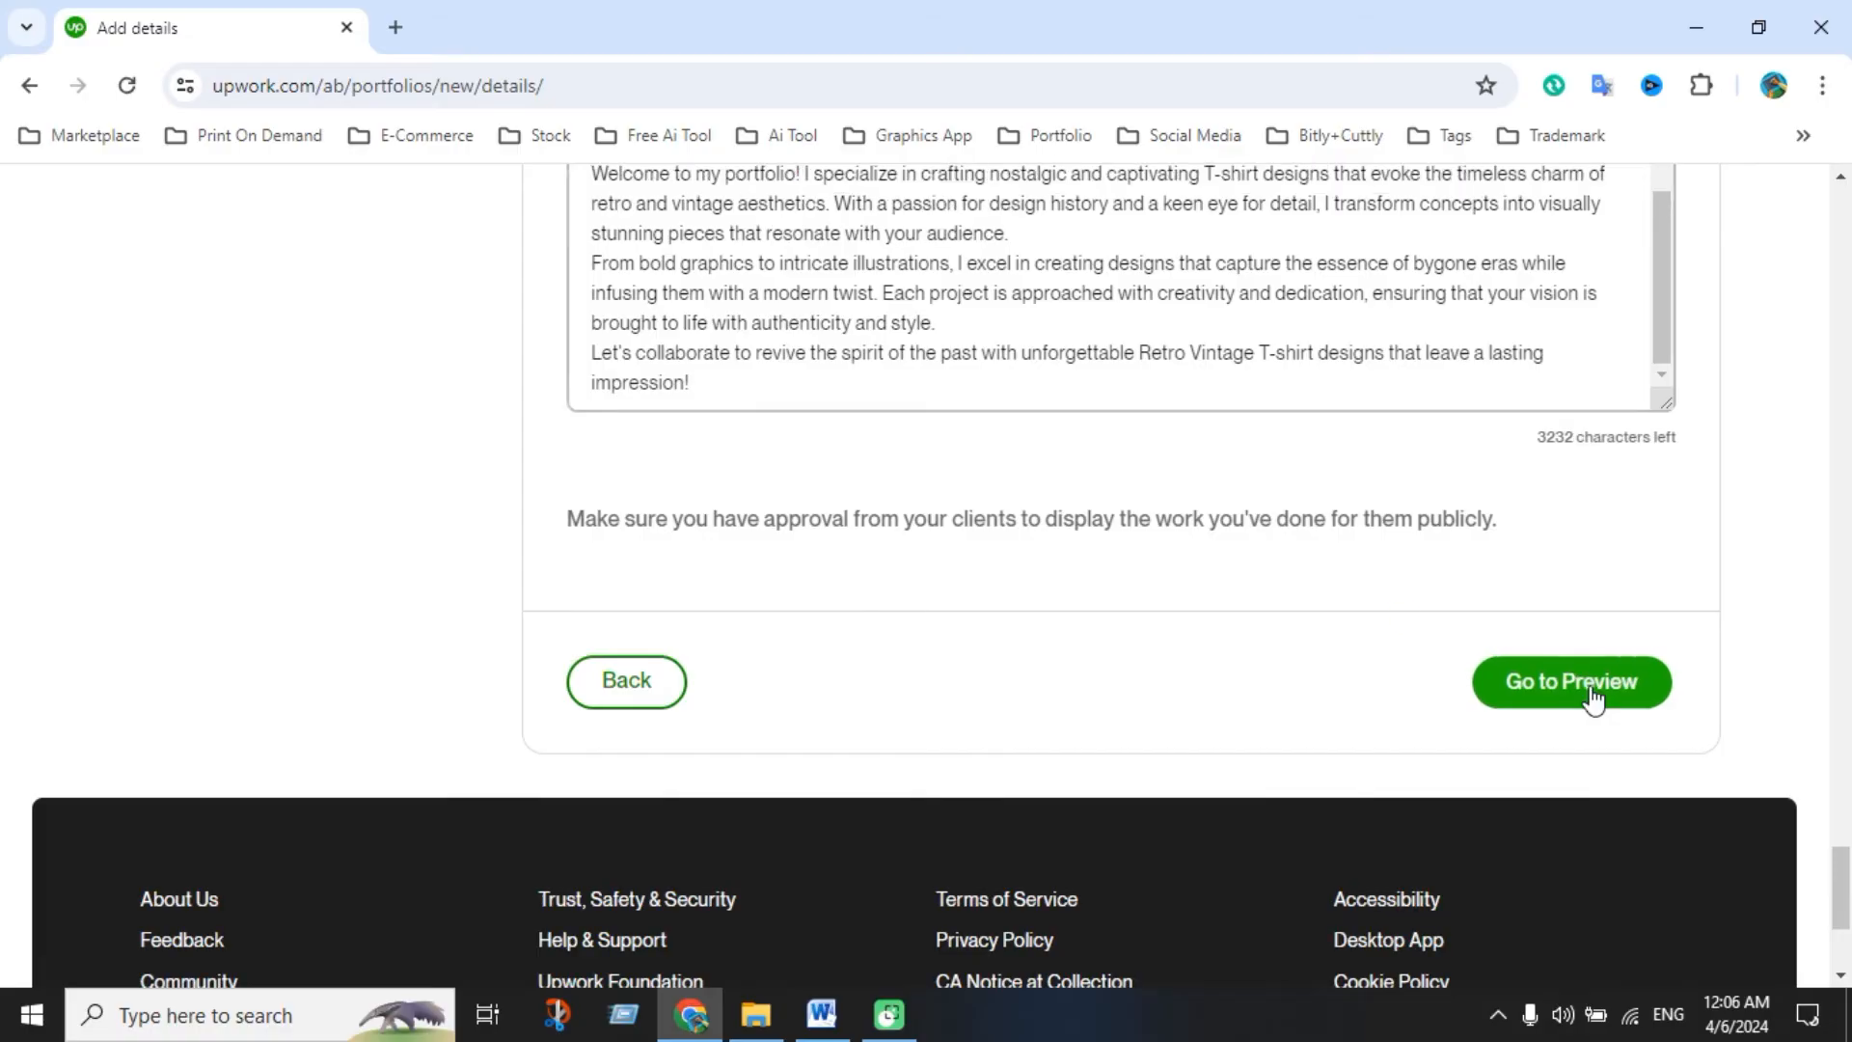
Preview the Retro Vintage T-shirt Design project and publish it
{"action": "left_click", "coordinate": [1593, 697]}
{"action": "scroll", "coordinate": [1125, 583], "scroll_direction": "down", "scroll_amount": 5}
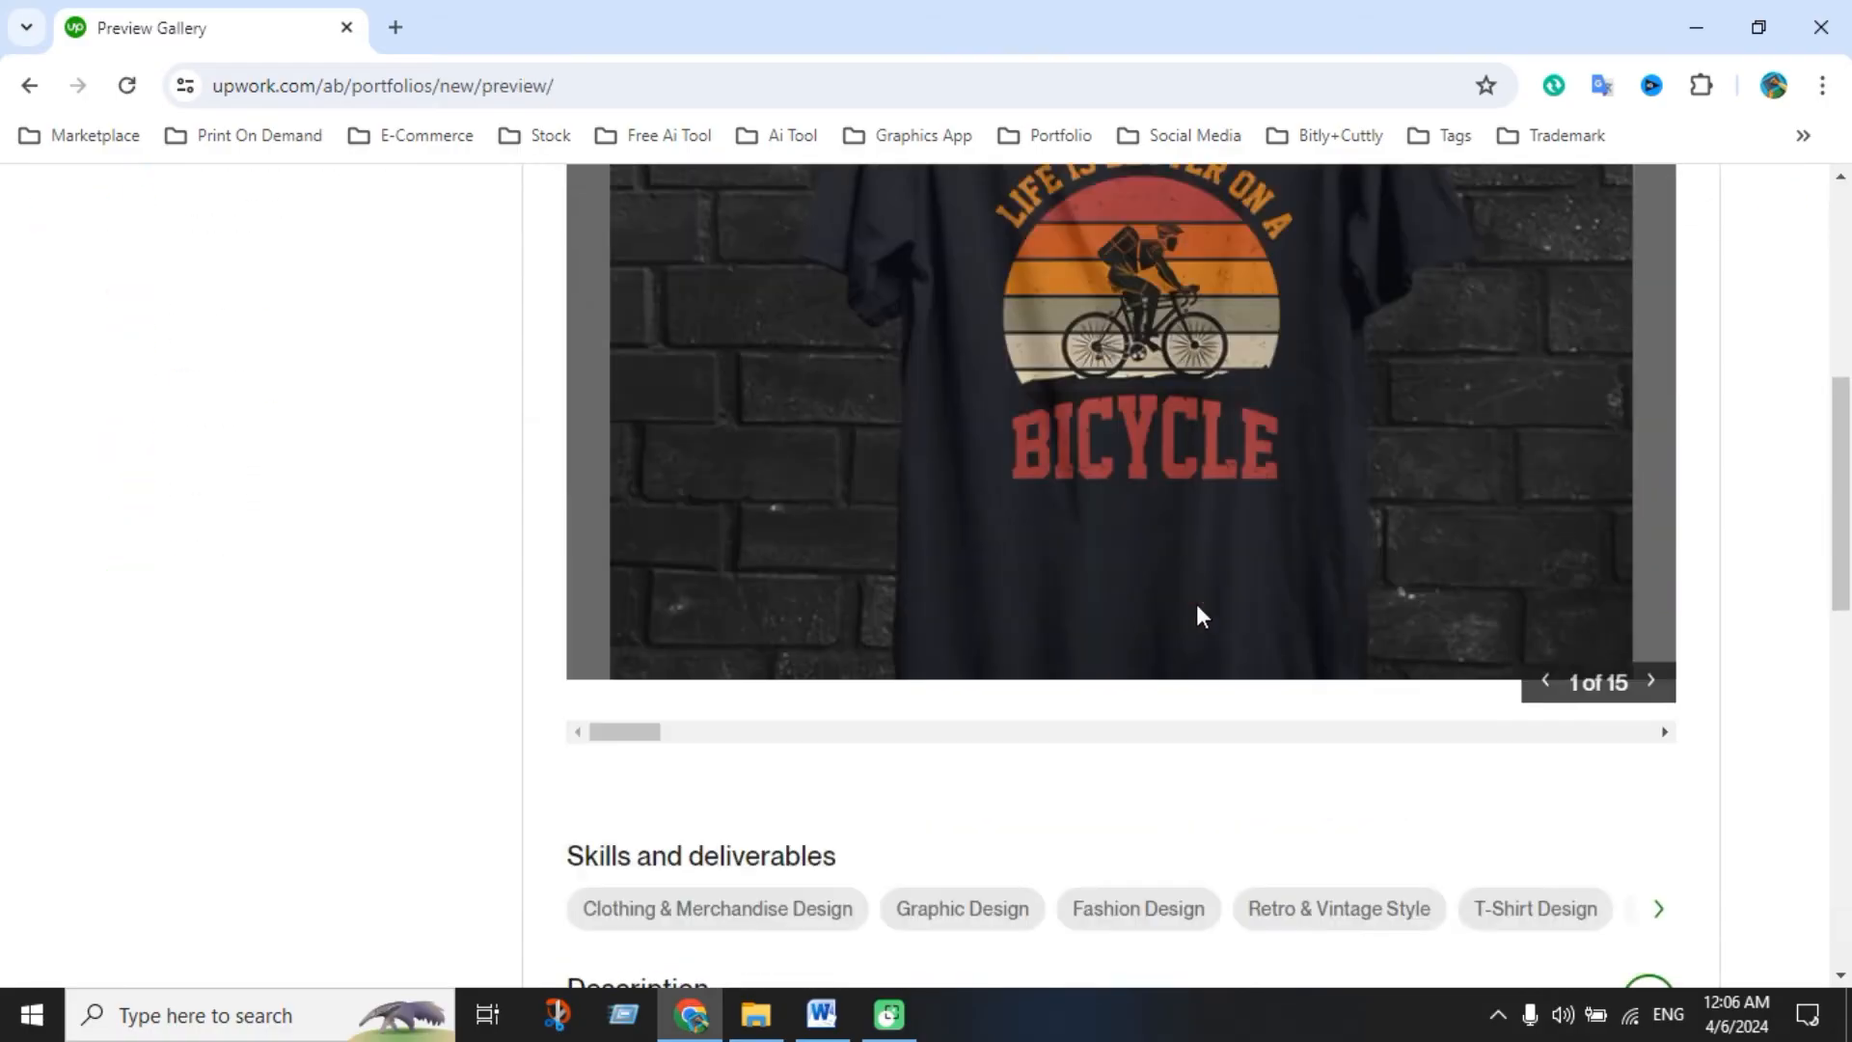
{"action": "scroll", "coordinate": [1200, 618], "scroll_direction": "down", "scroll_amount": 10}
{"action": "scroll", "coordinate": [1200, 612], "scroll_direction": "up", "scroll_amount": 3}
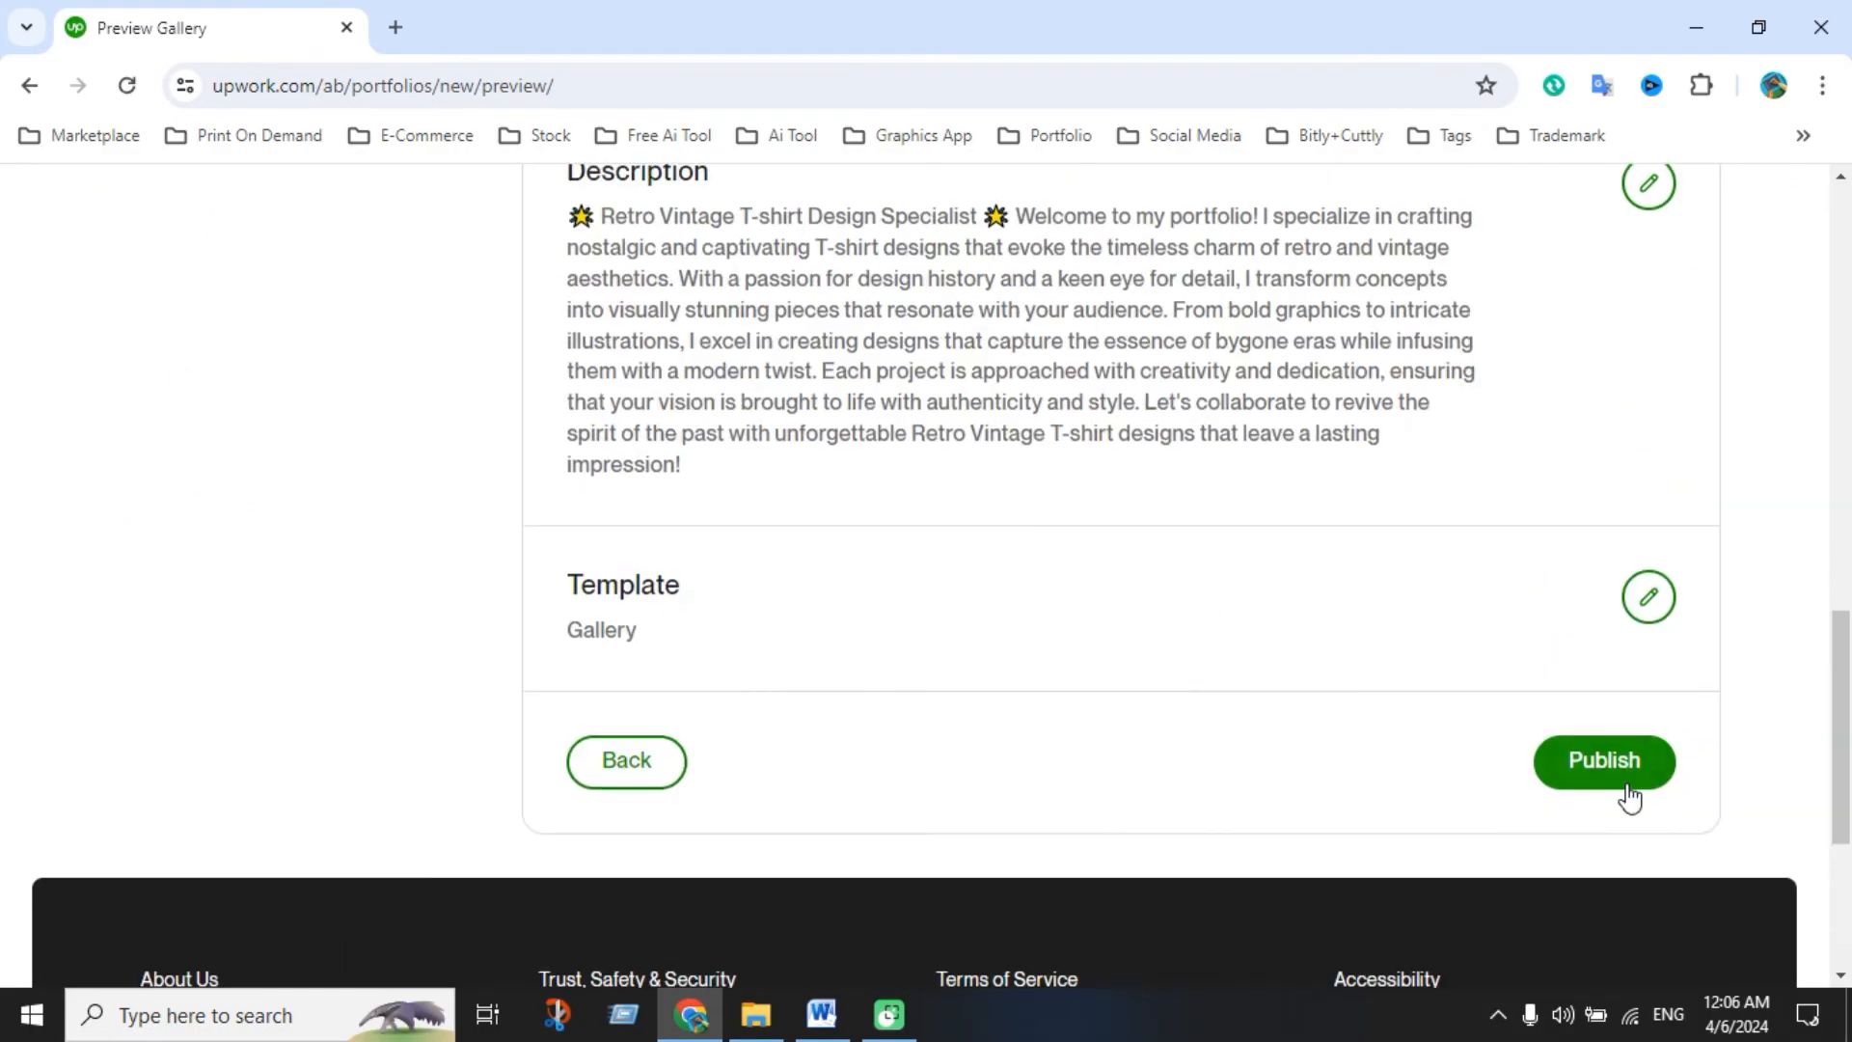
{"action": "left_click", "coordinate": [1620, 772]}
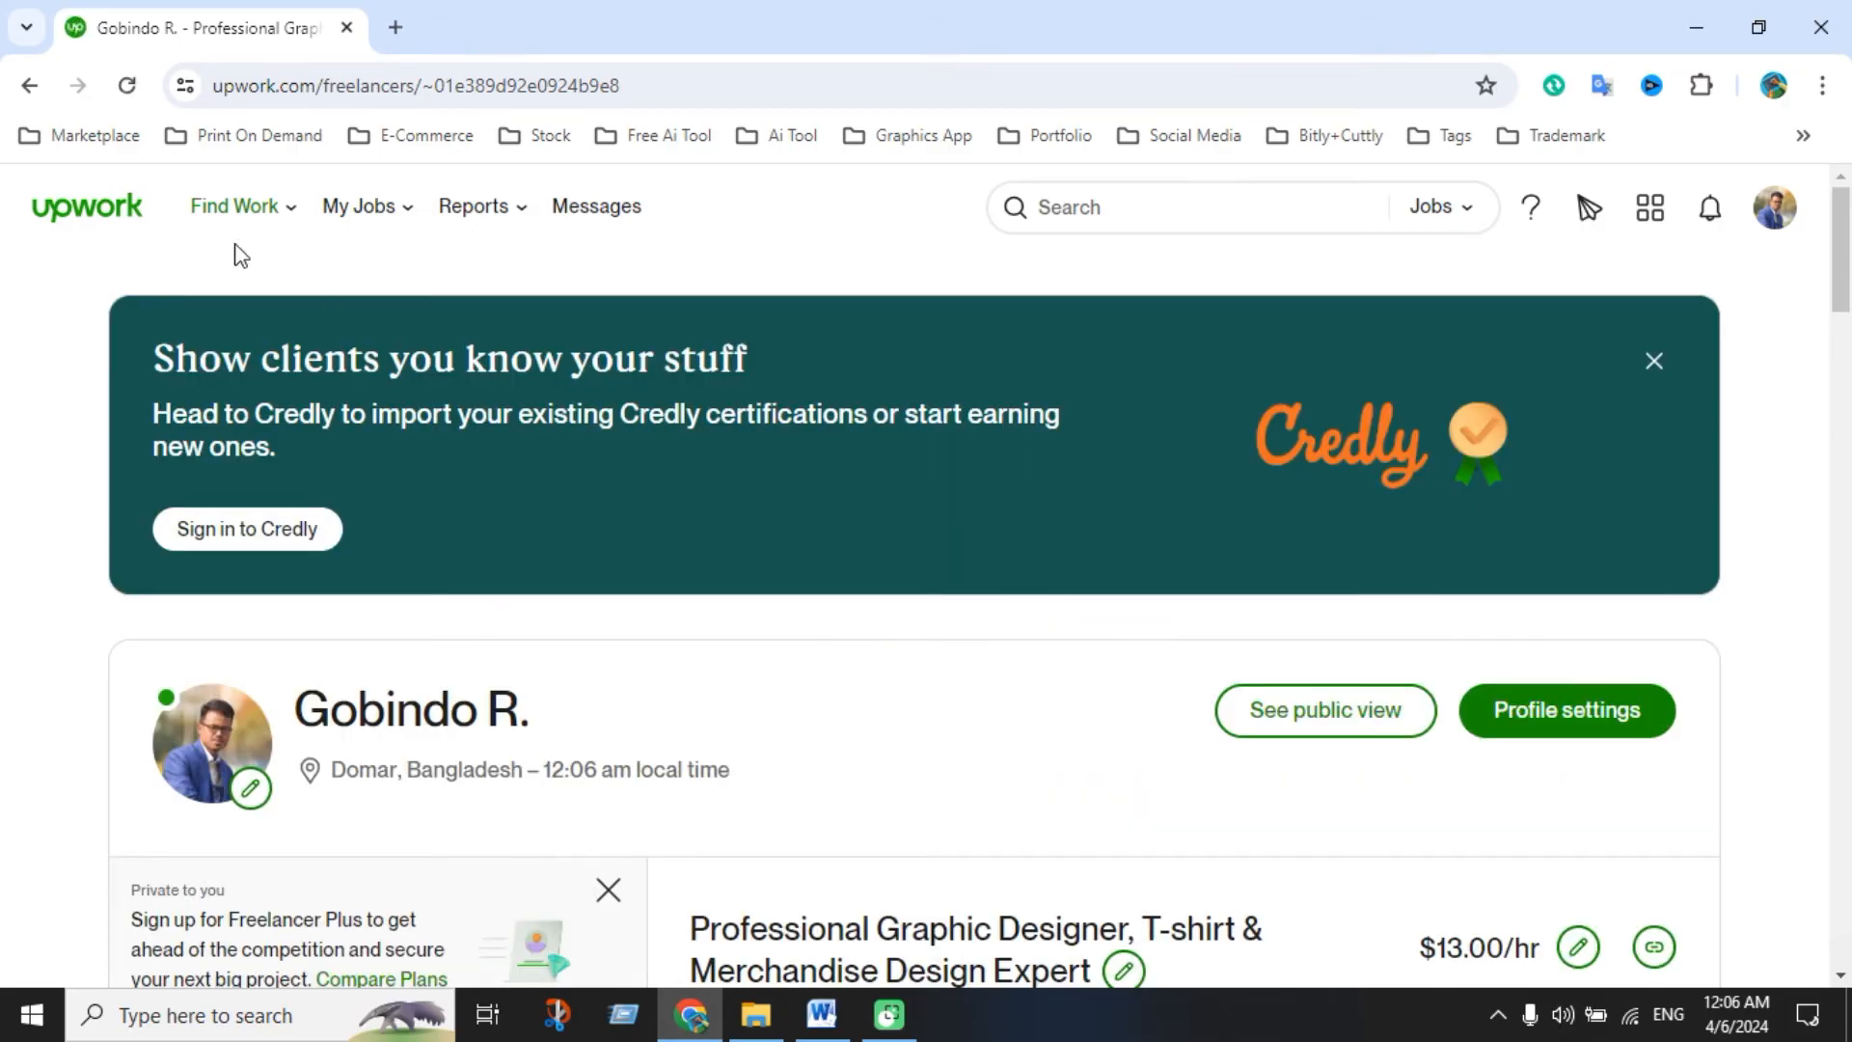
Return to the Upwork home page and choose Portfolio in the Complete your profile checklist
{"action": "left_click", "coordinate": [125, 214]}
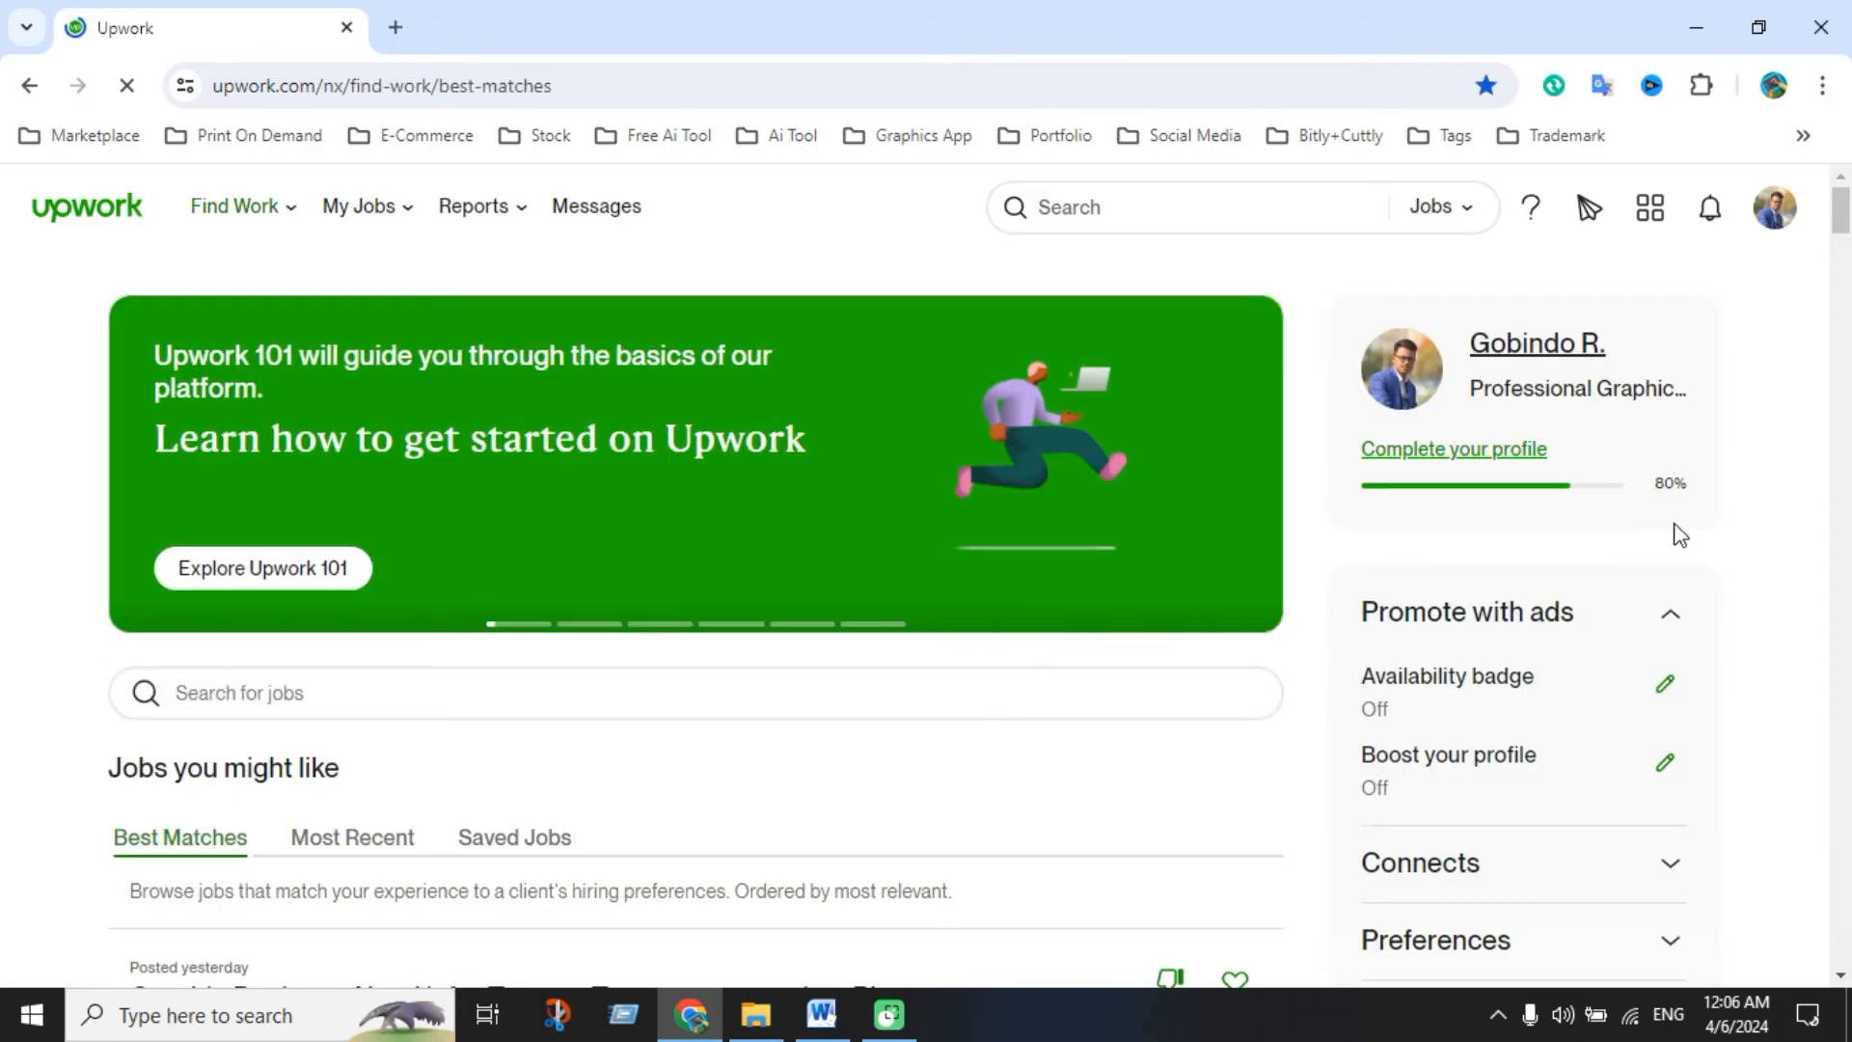
{"action": "left_click", "coordinate": [1529, 459]}
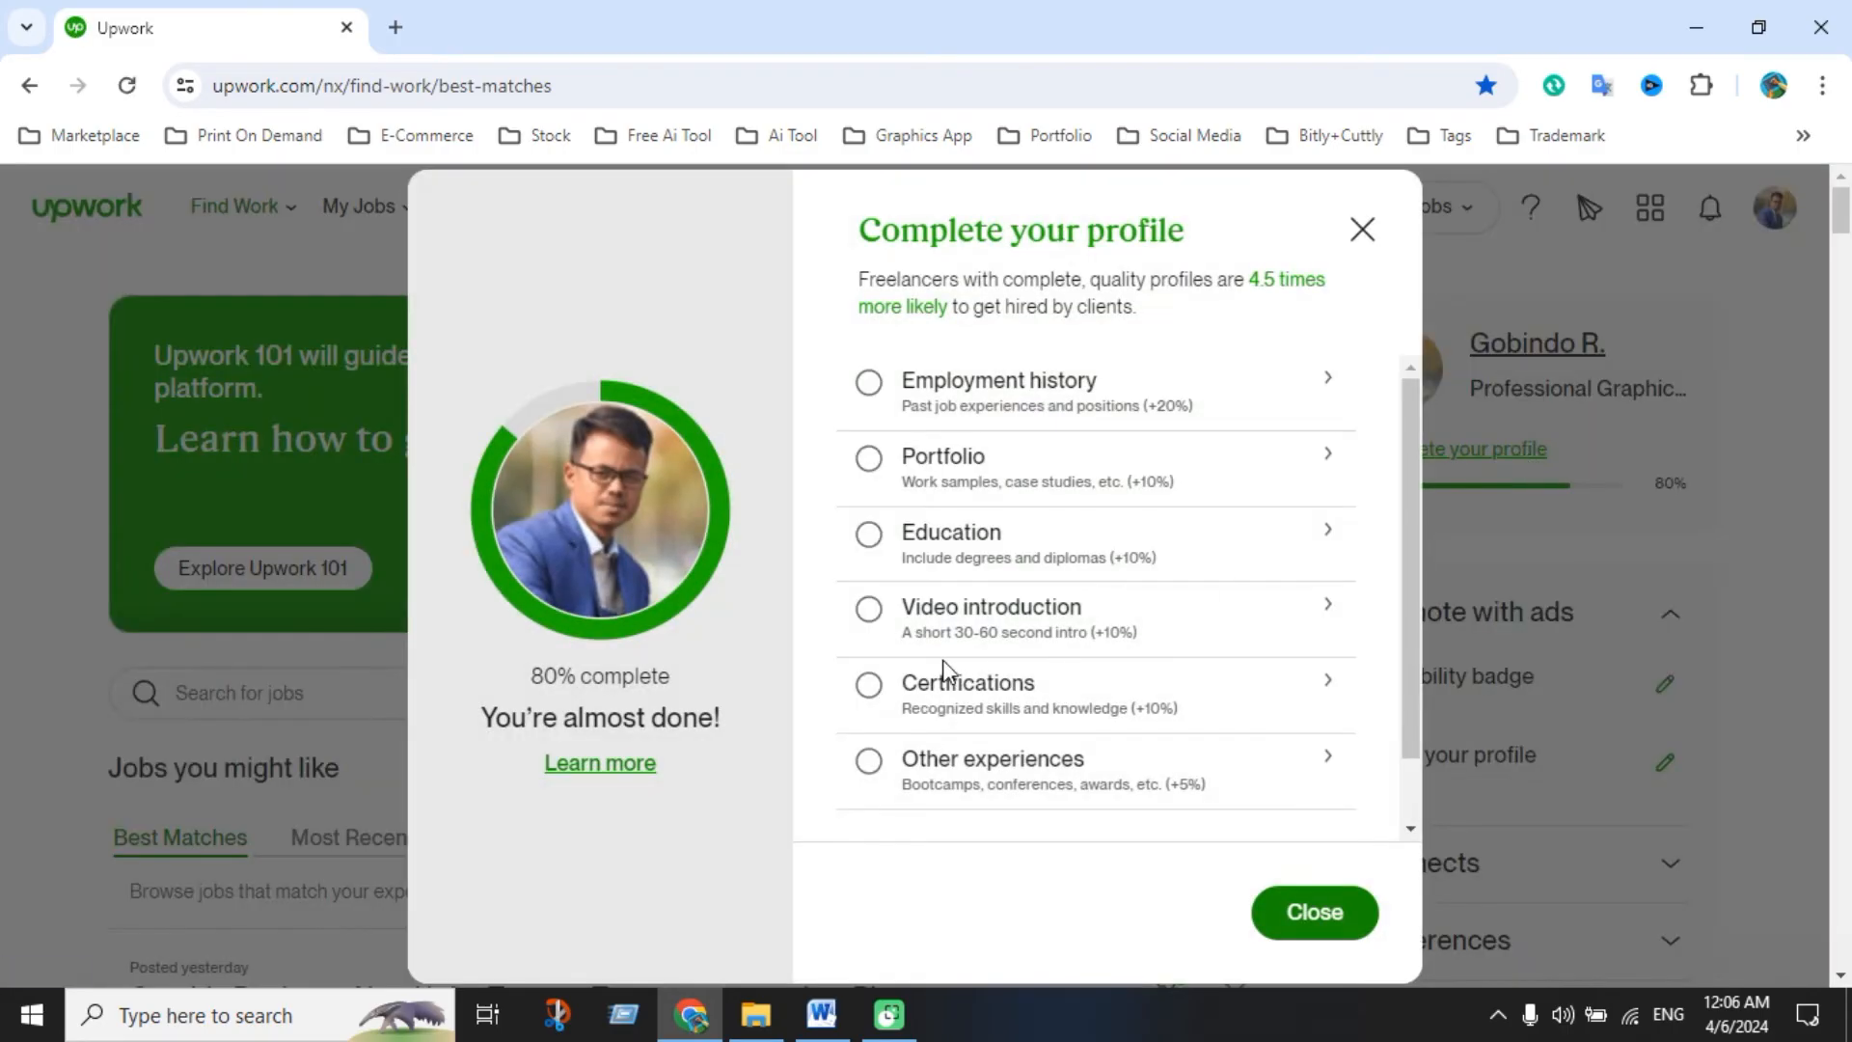
{"action": "left_click", "coordinate": [954, 462]}
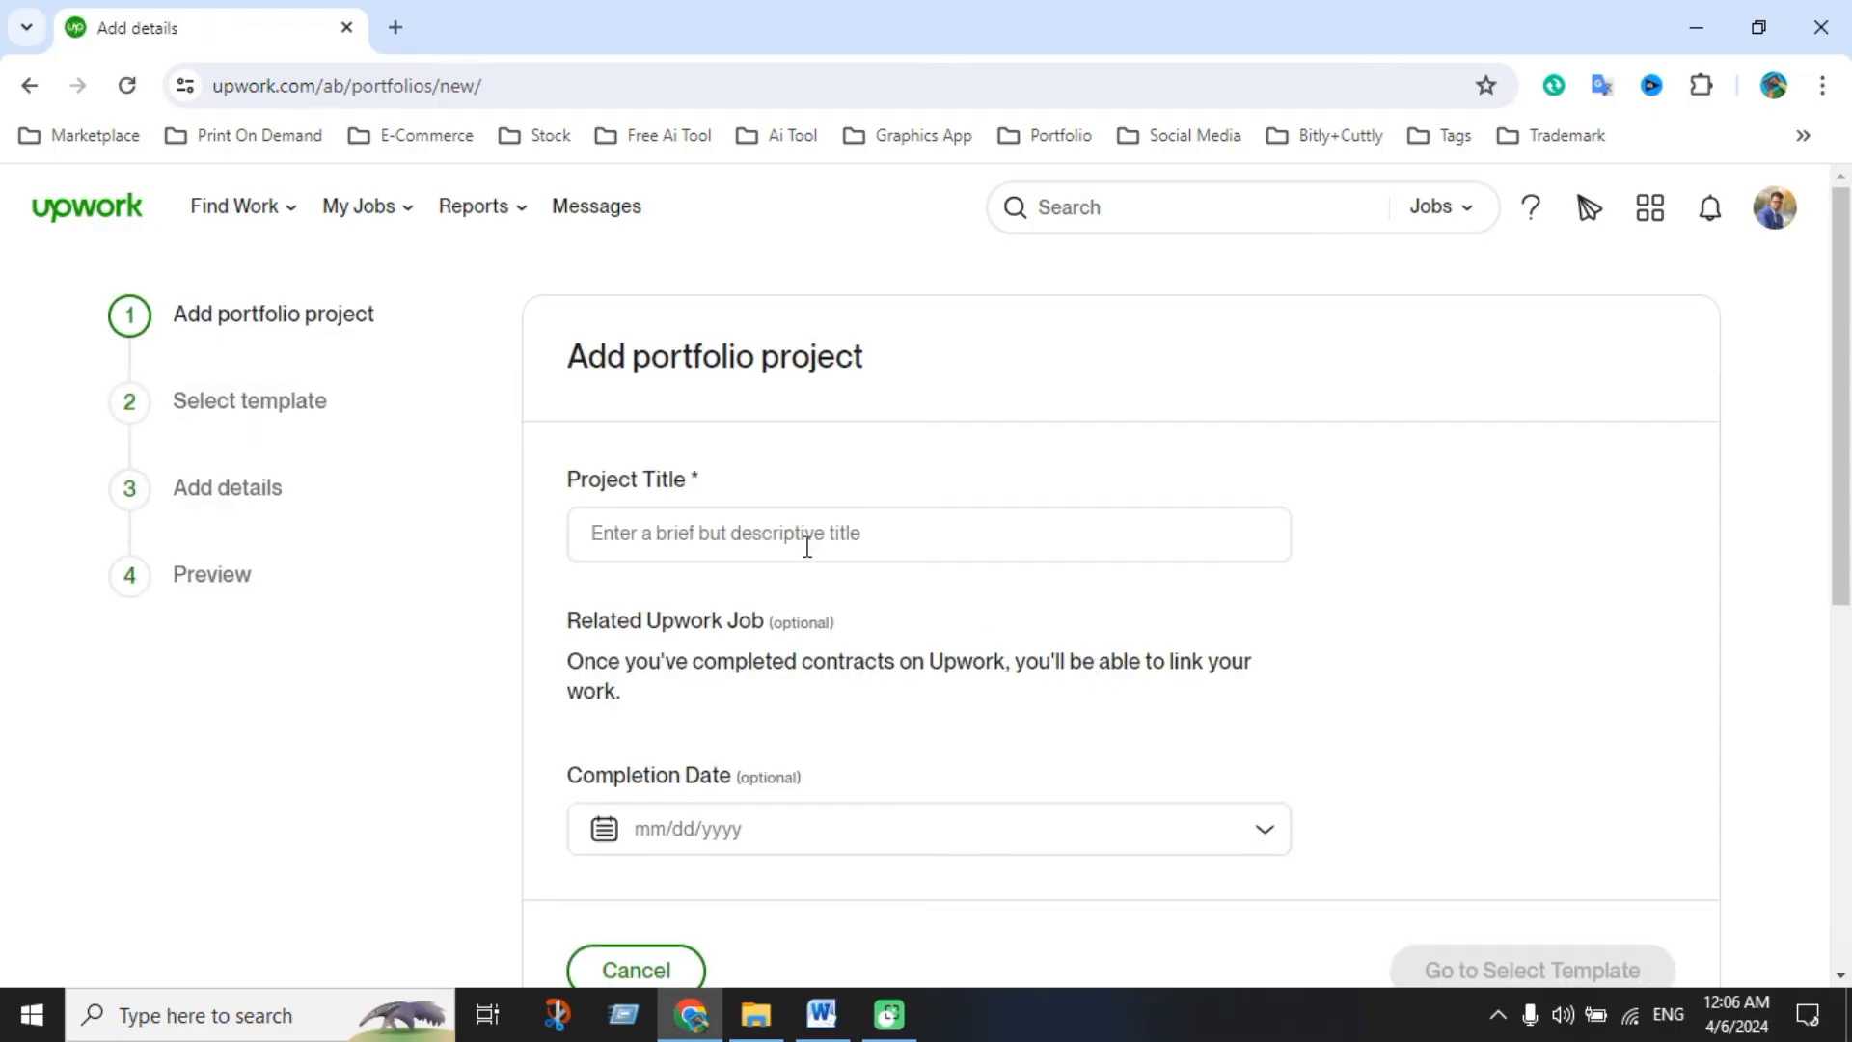
Title the project 'Fathers Day & Mothers T-shirt Design', pick Gallery, and continue to details
{"action": "left_click", "coordinate": [798, 539]}
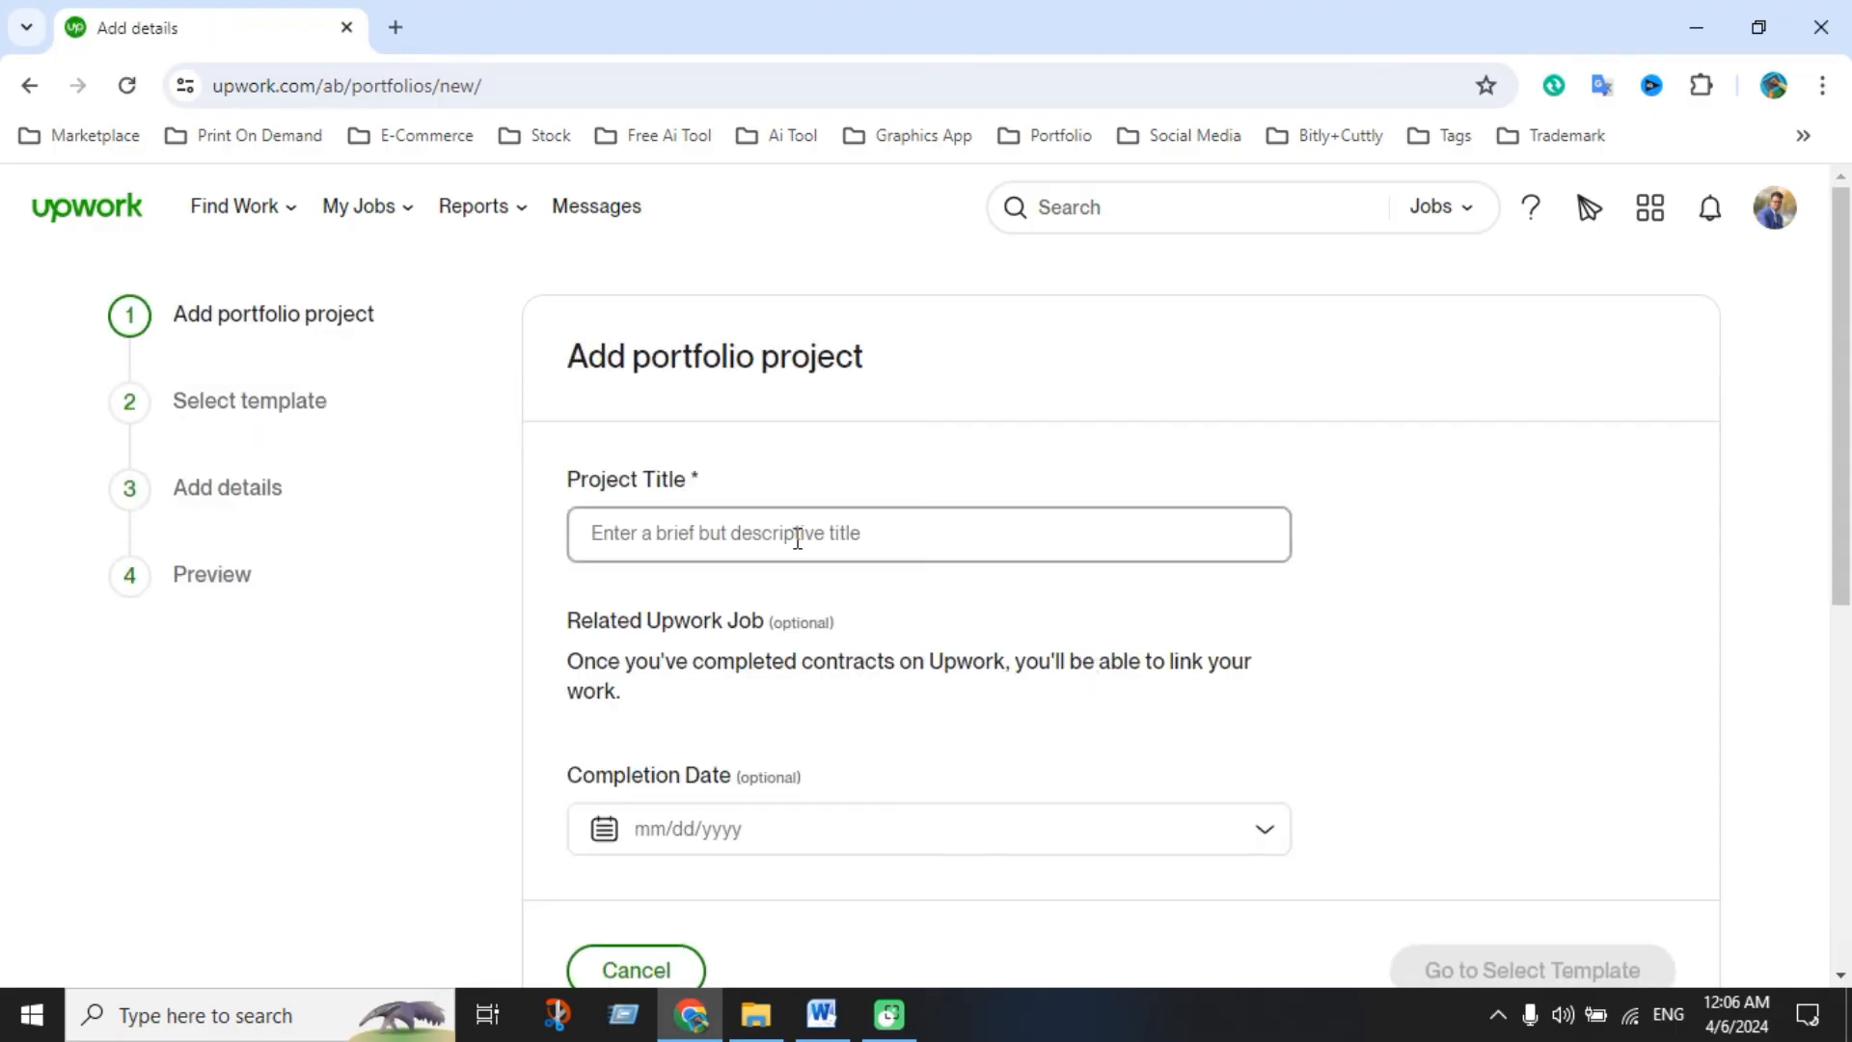
{"action": "type", "text": "Fa"}
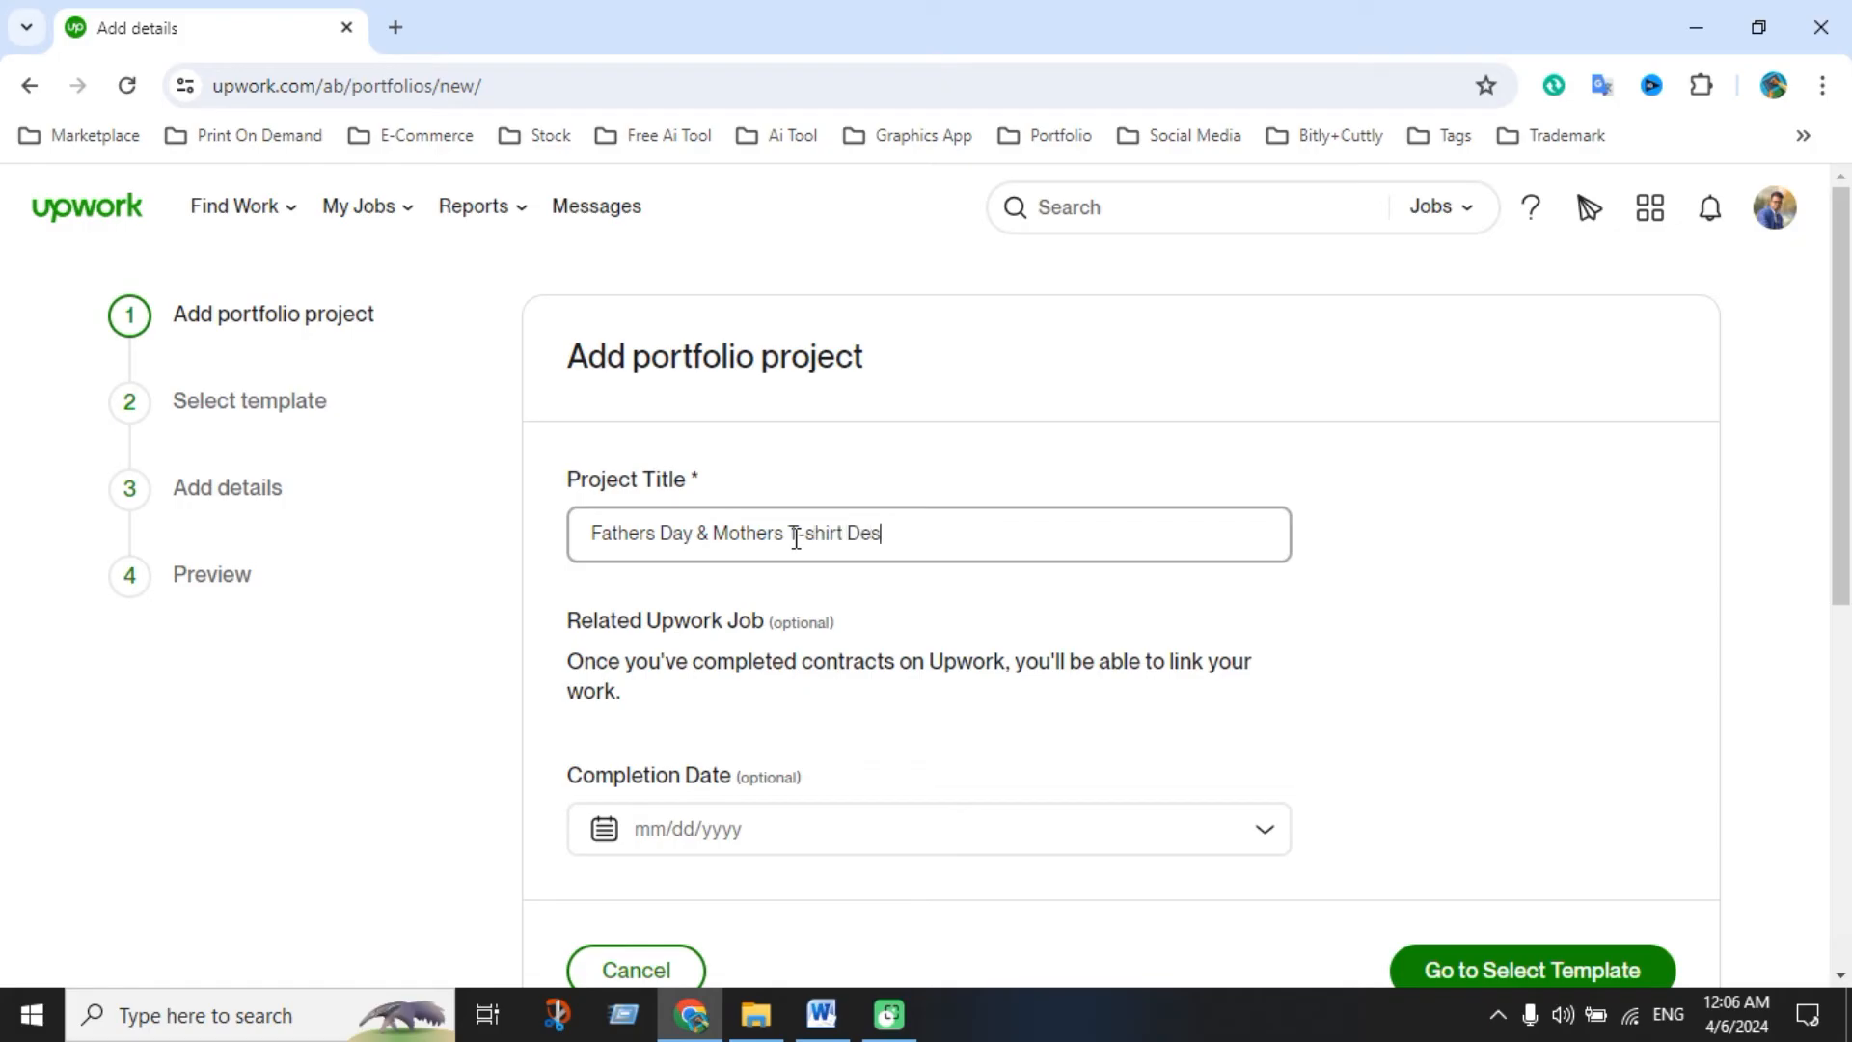
{"action": "scroll", "coordinate": [814, 587], "scroll_direction": "down", "scroll_amount": 2}
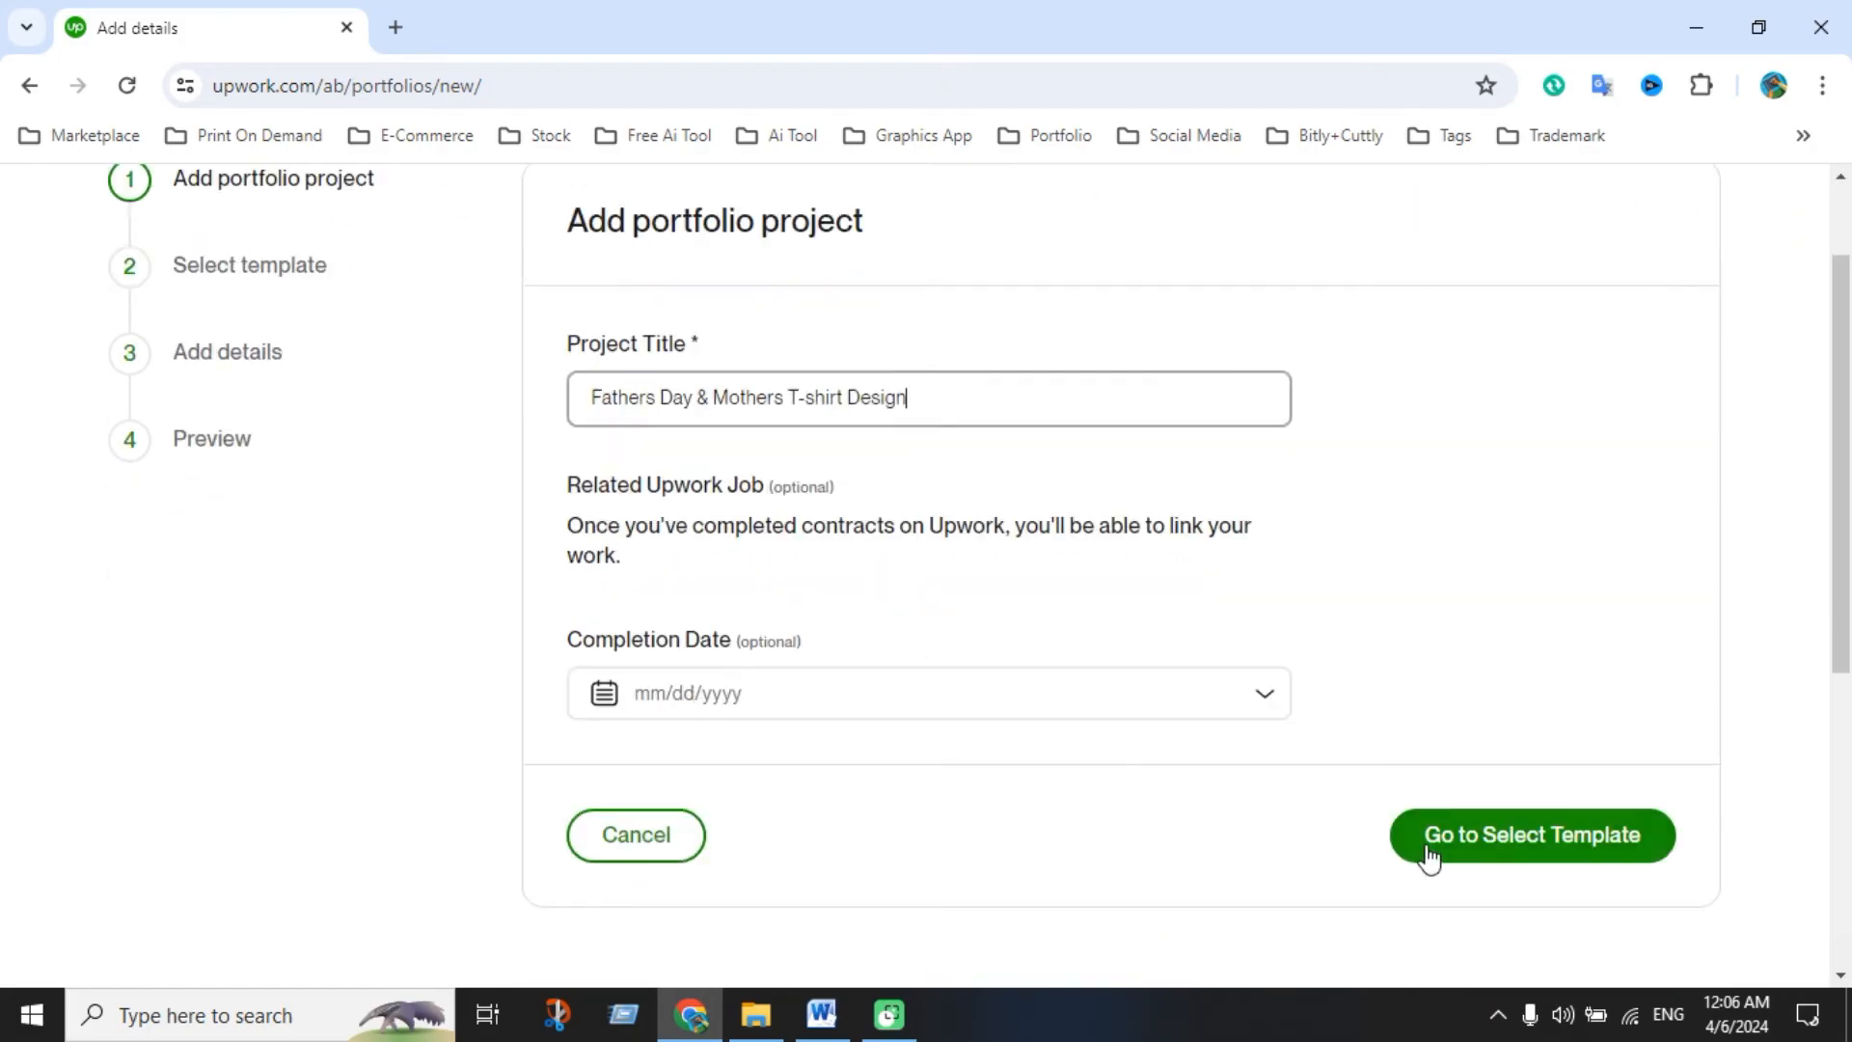
{"action": "left_click", "coordinate": [1467, 841]}
{"action": "left_click", "coordinate": [723, 785]}
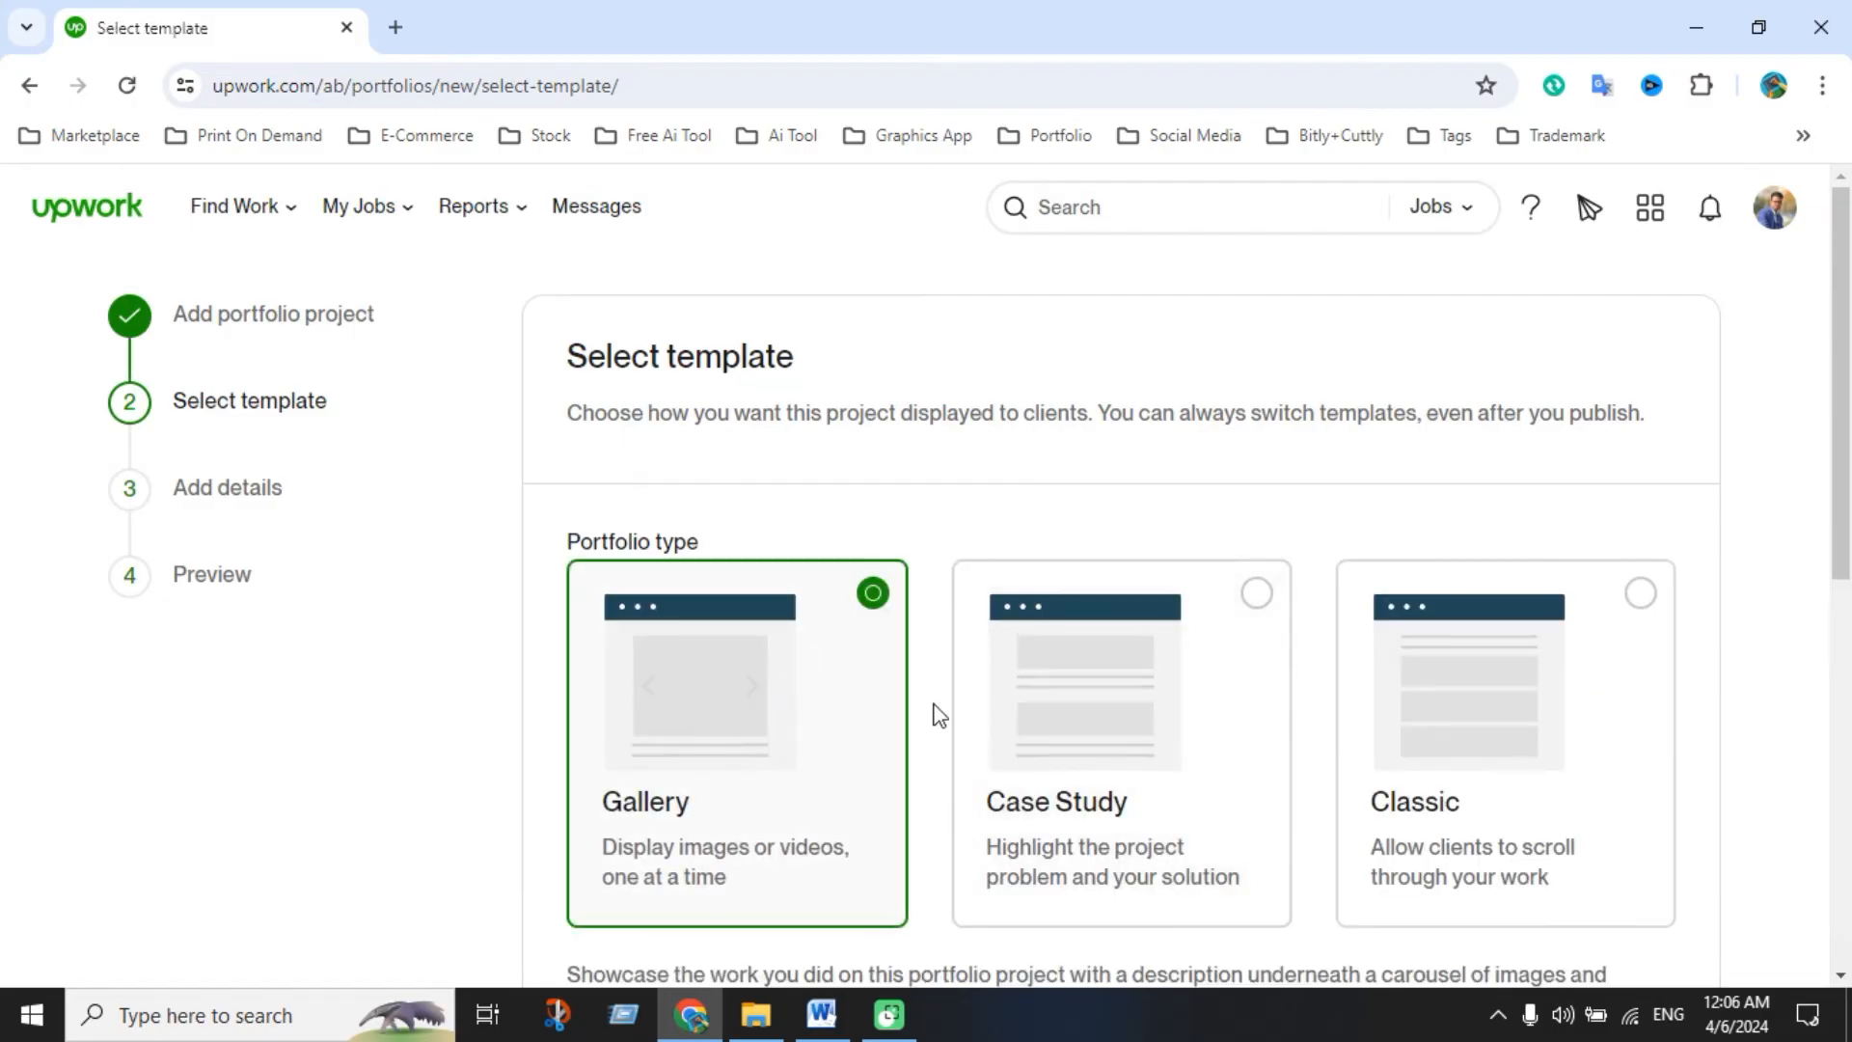
{"action": "scroll", "coordinate": [955, 711], "scroll_direction": "down", "scroll_amount": 4}
{"action": "left_click", "coordinate": [1550, 757]}
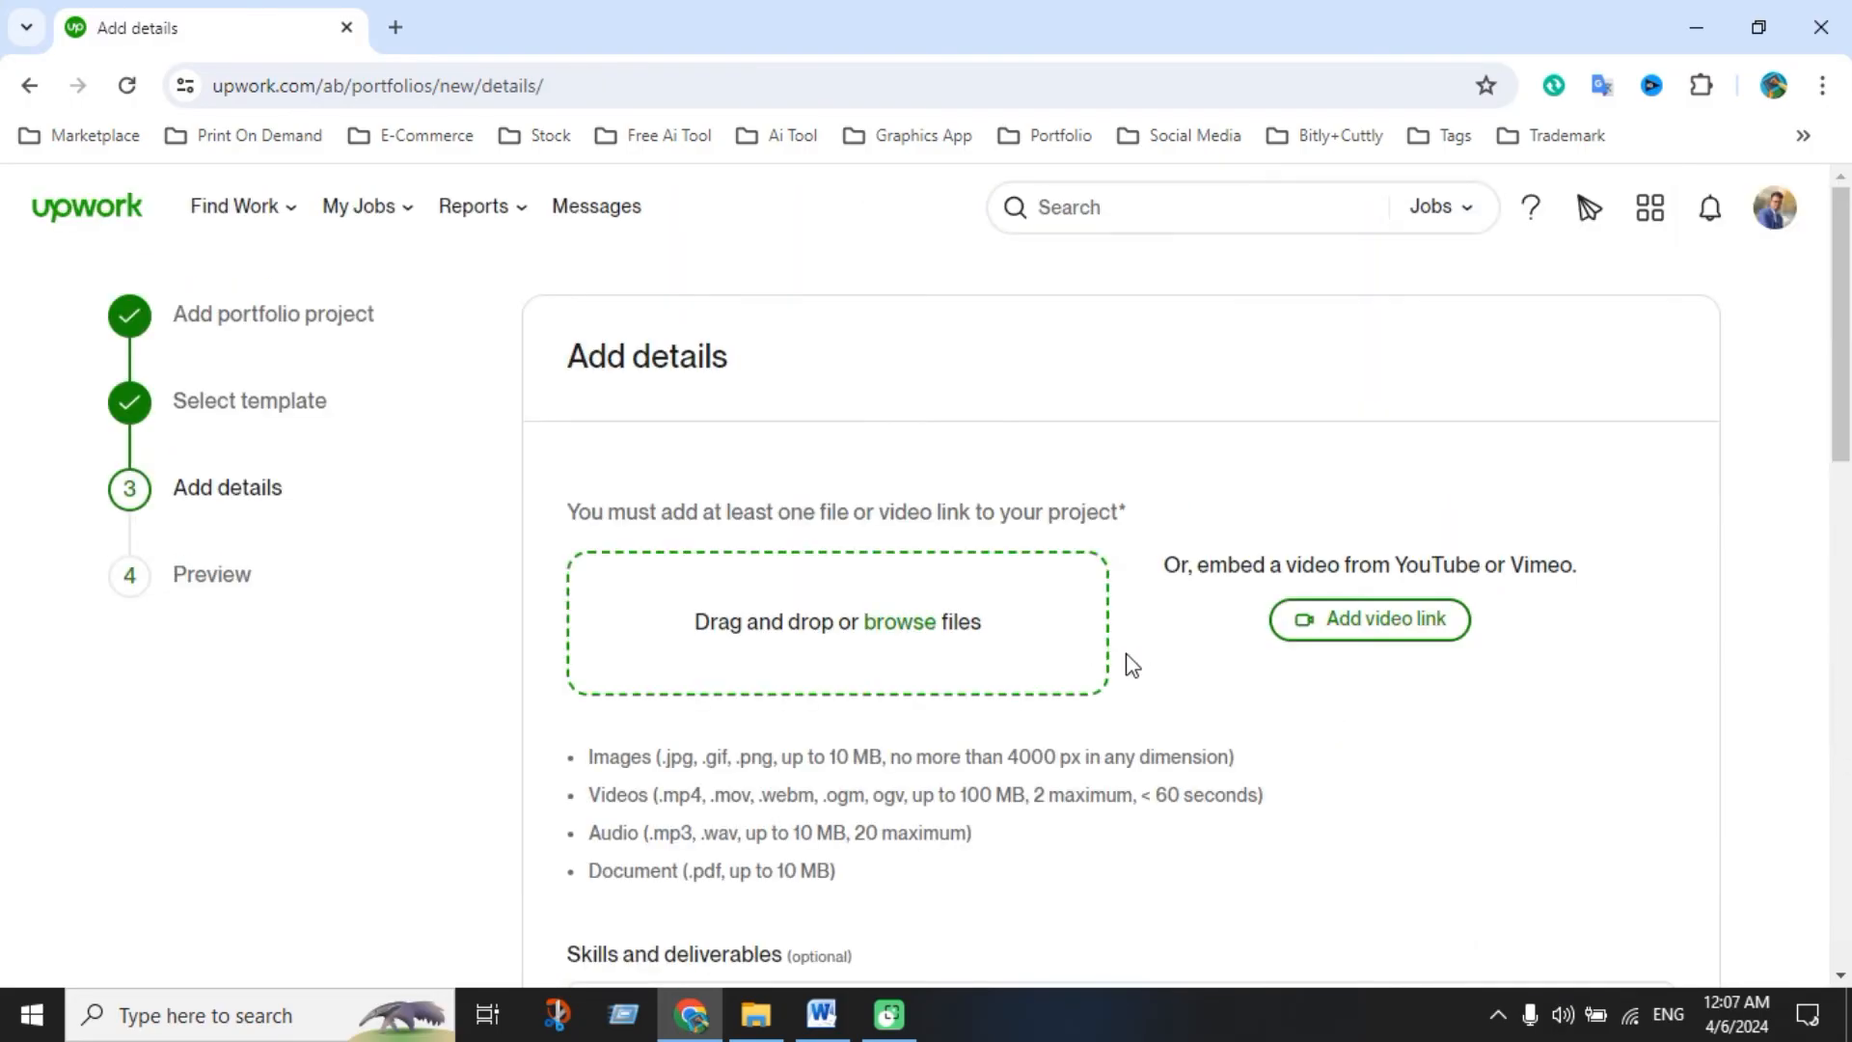
Upload all jpg images from the New > Fathers Day folder into the project gallery
{"action": "left_click", "coordinate": [1075, 700]}
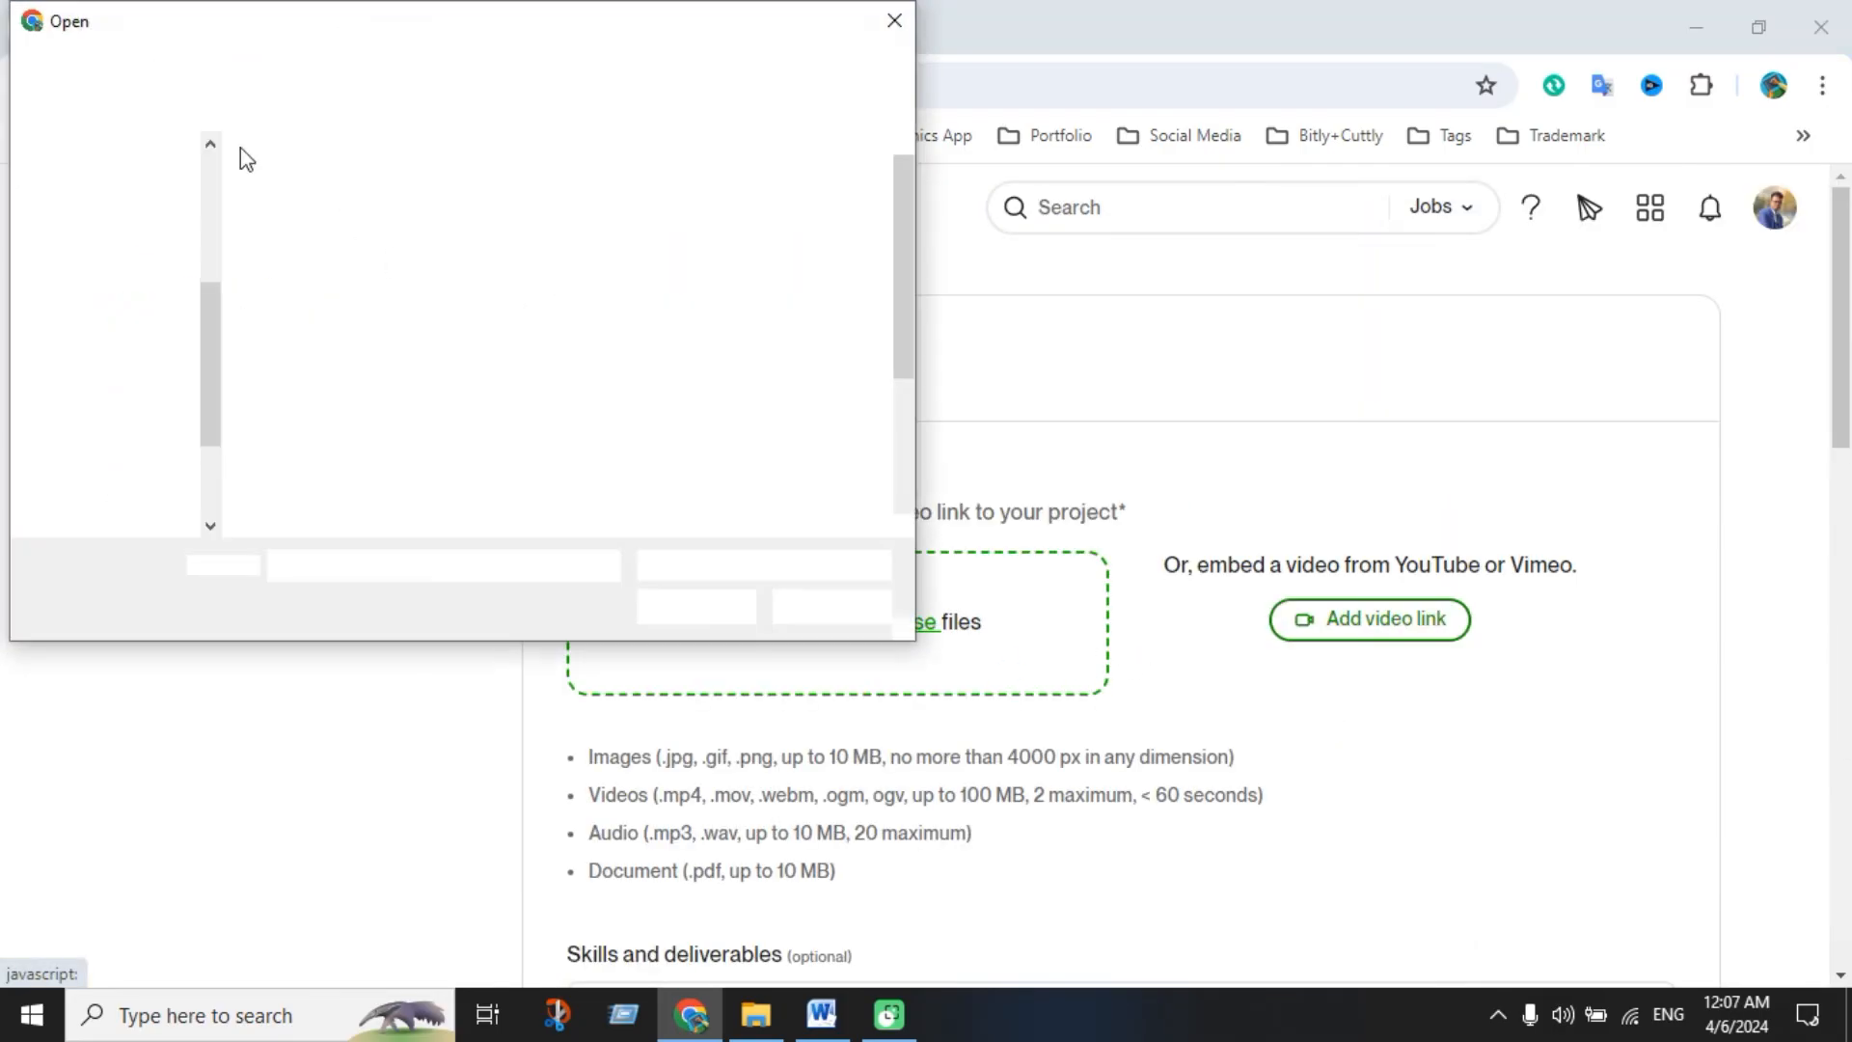
{"action": "left_click", "coordinate": [136, 65]}
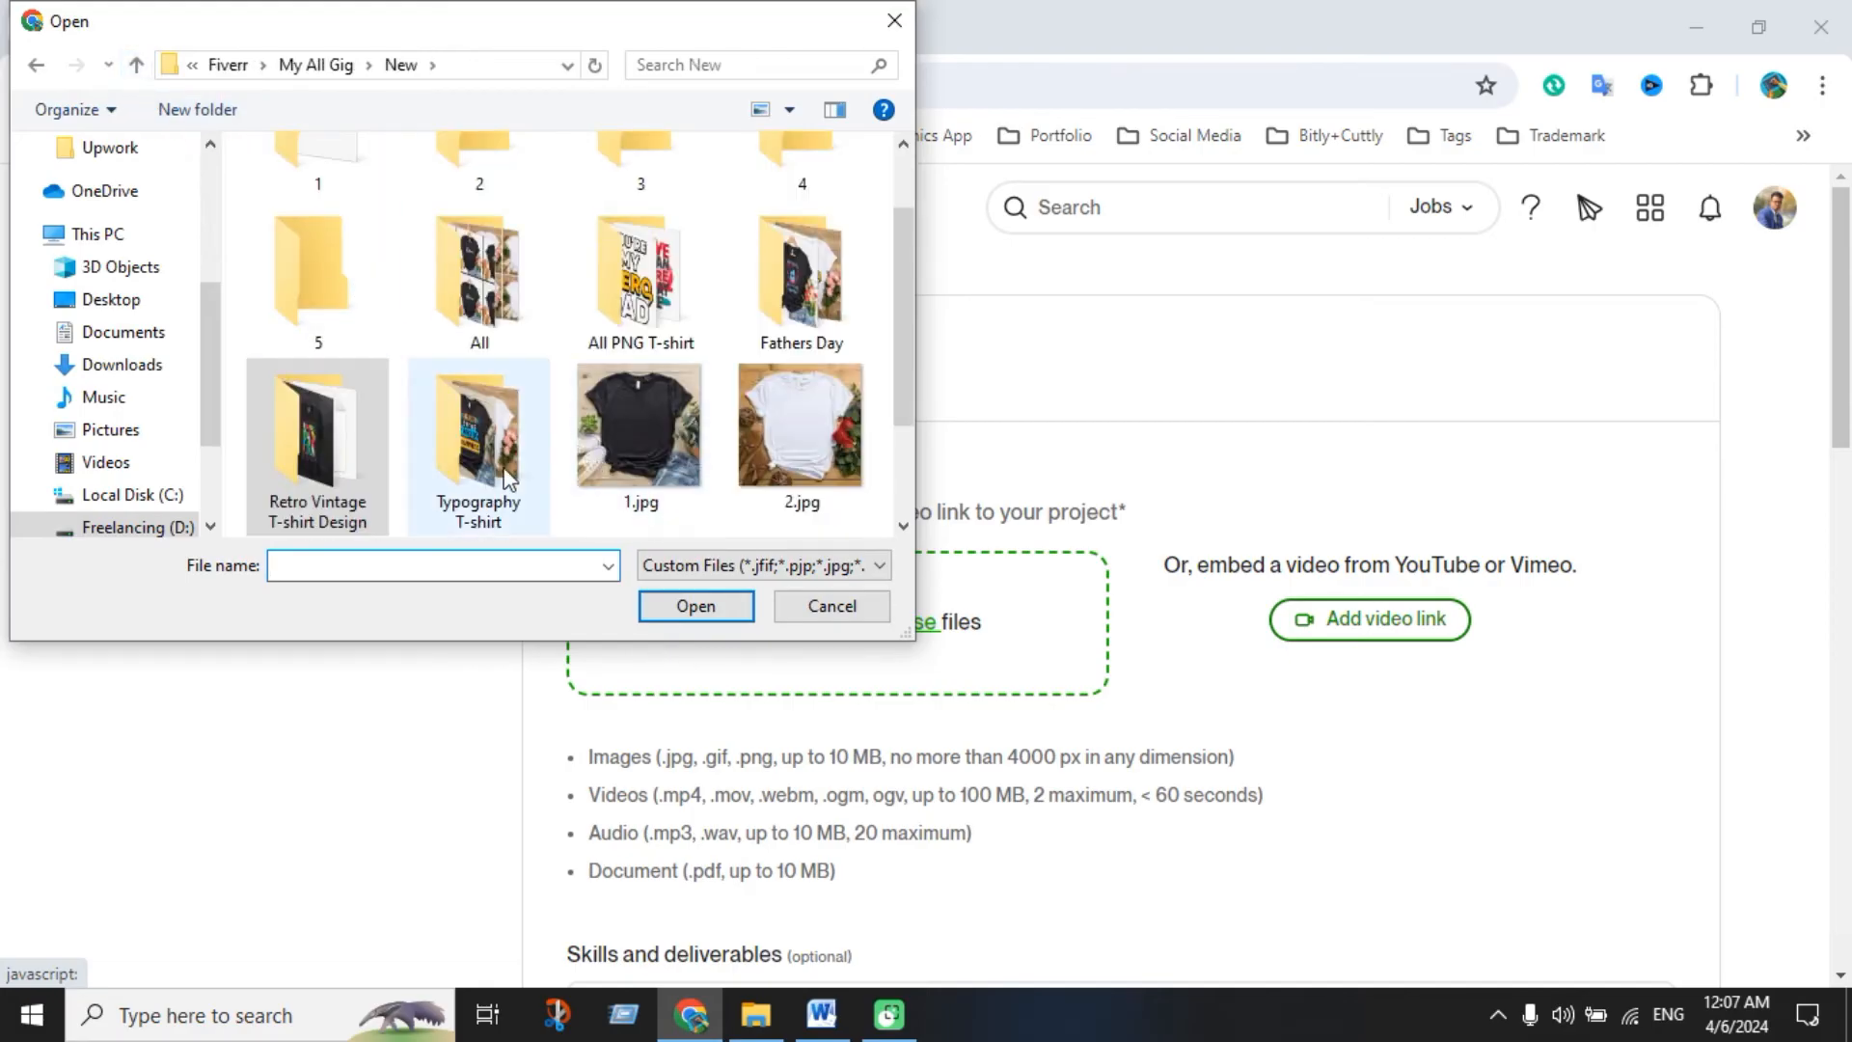
{"action": "double_click", "coordinate": [821, 340]}
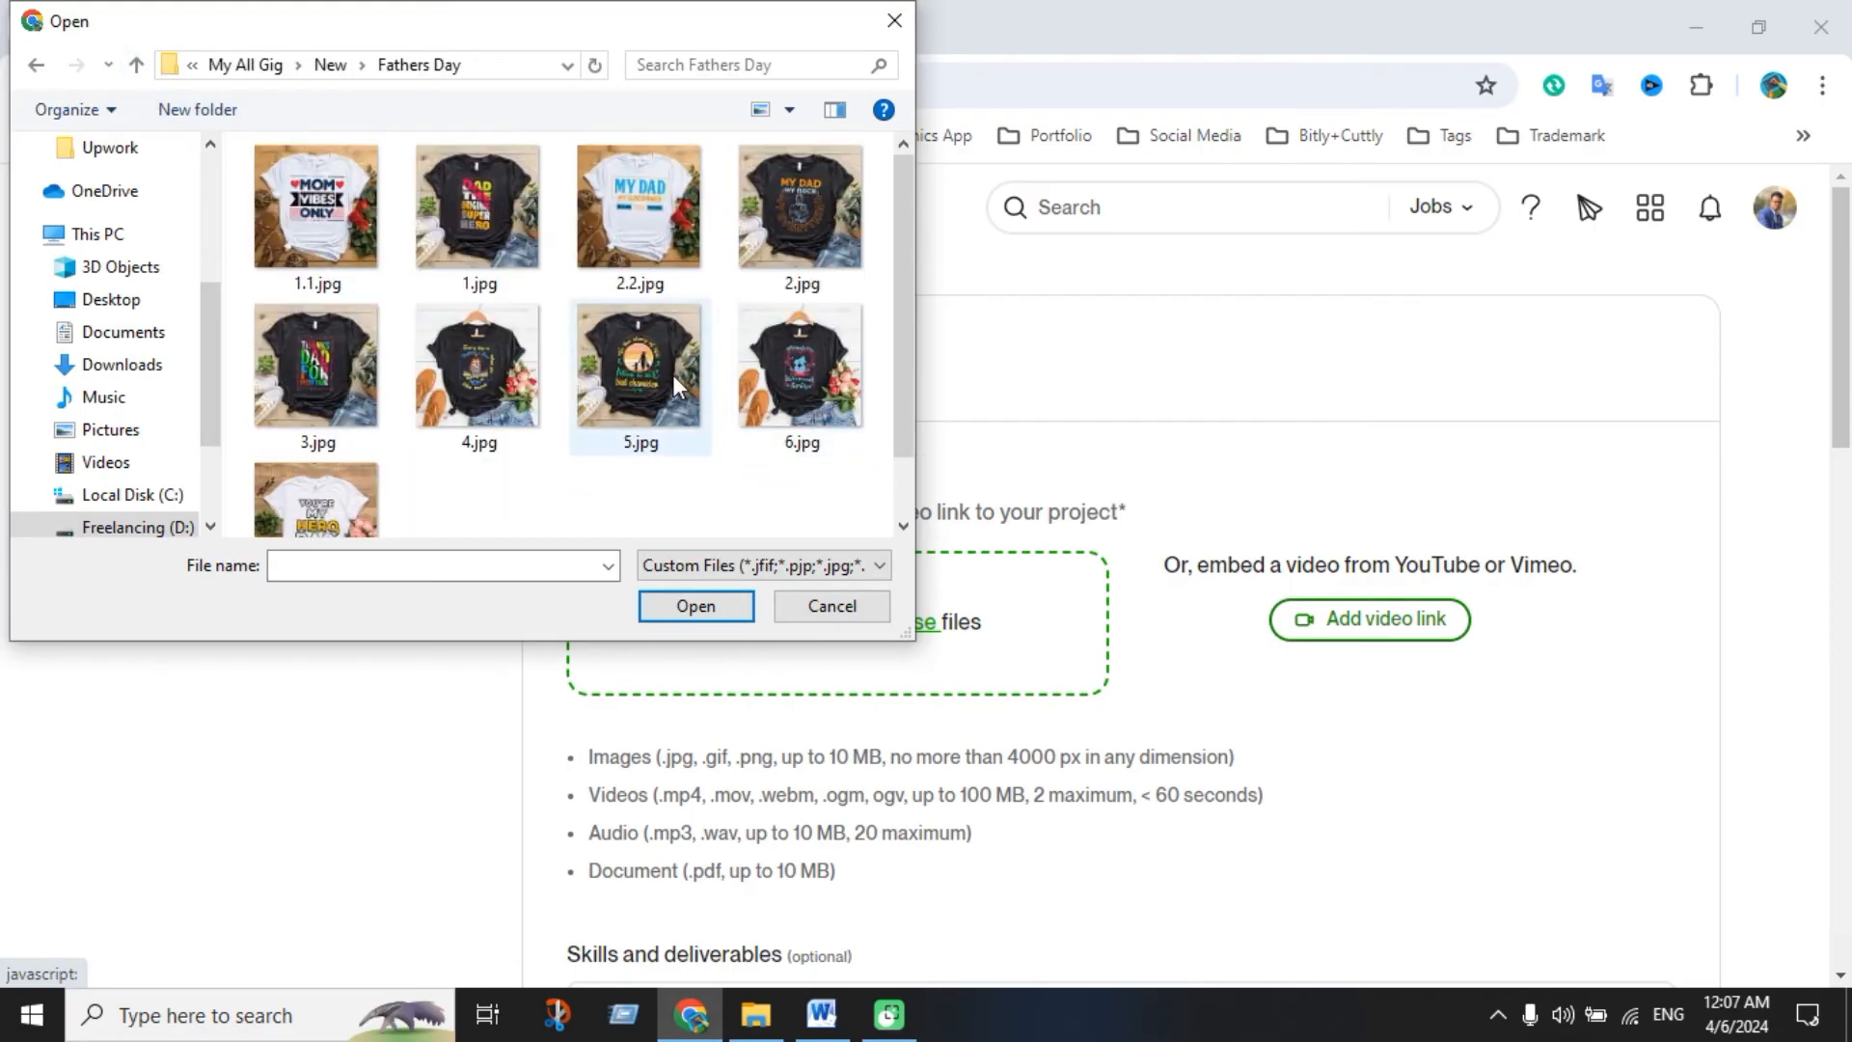
{"action": "key", "text": "ctrl+a"}
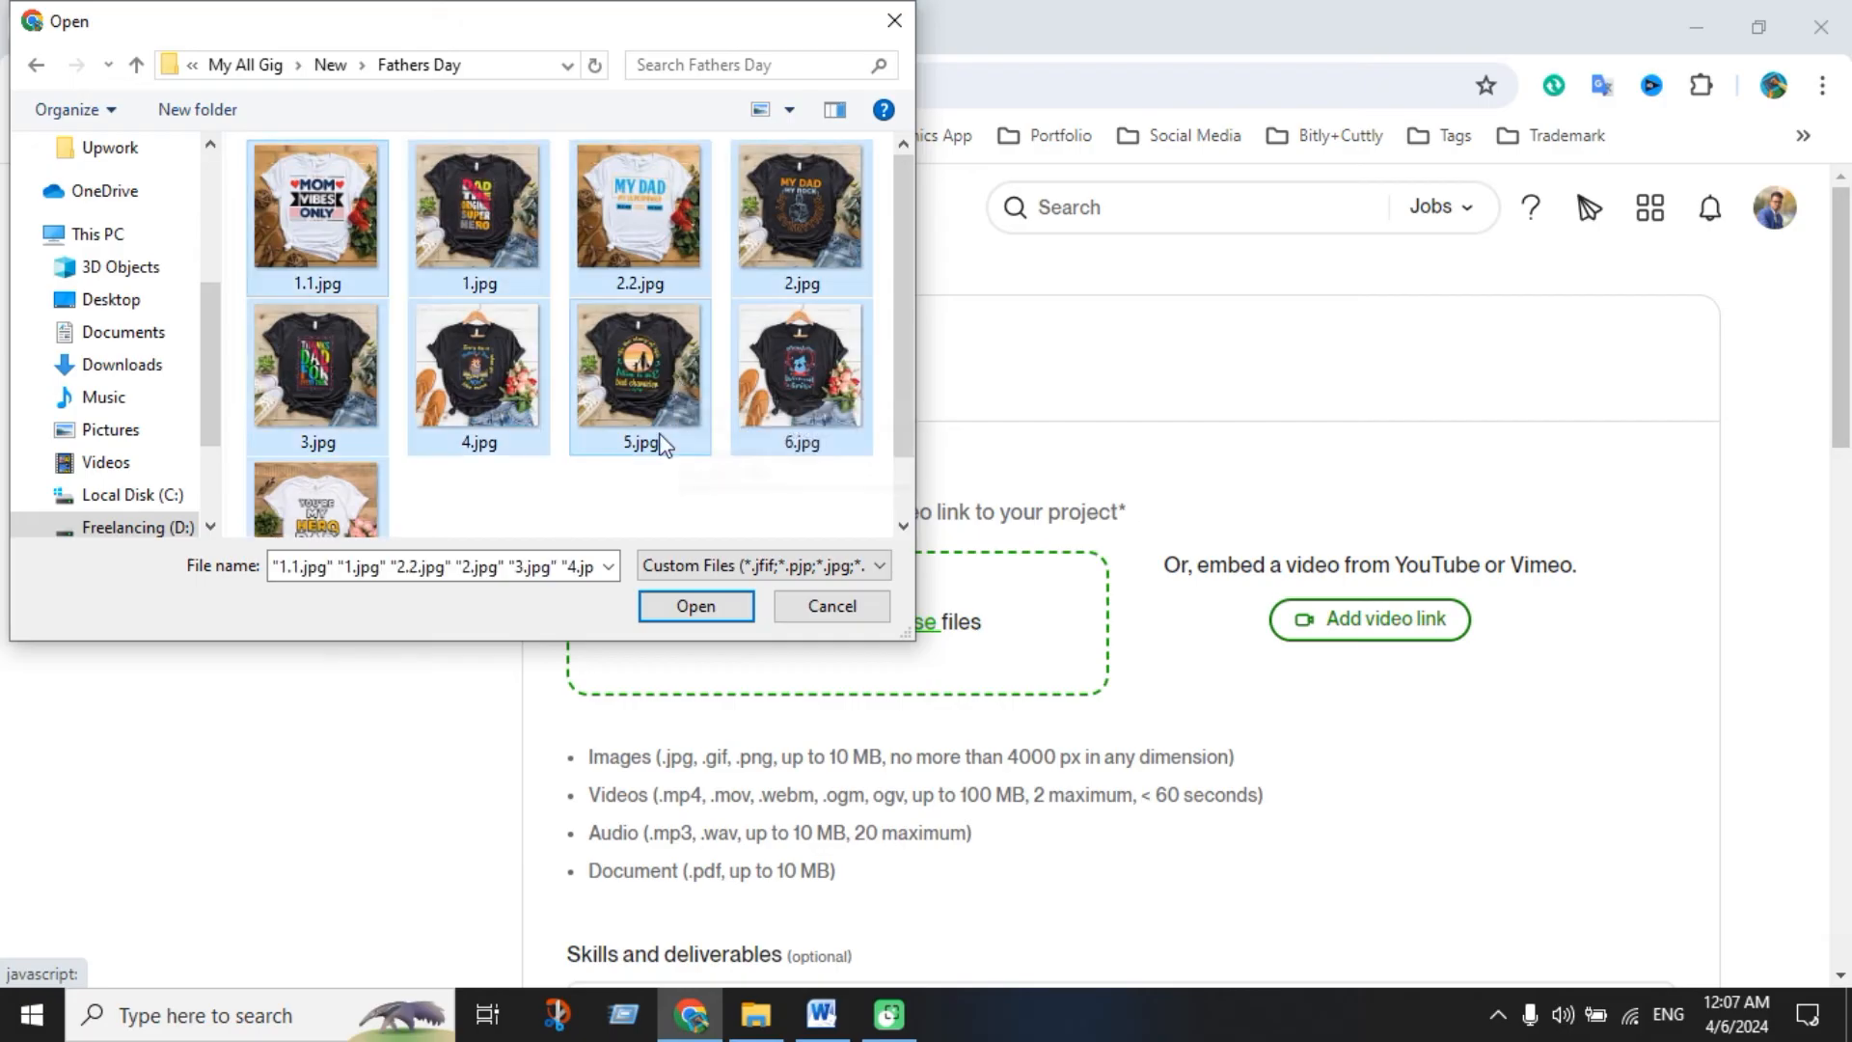
{"action": "left_click", "coordinate": [695, 606]}
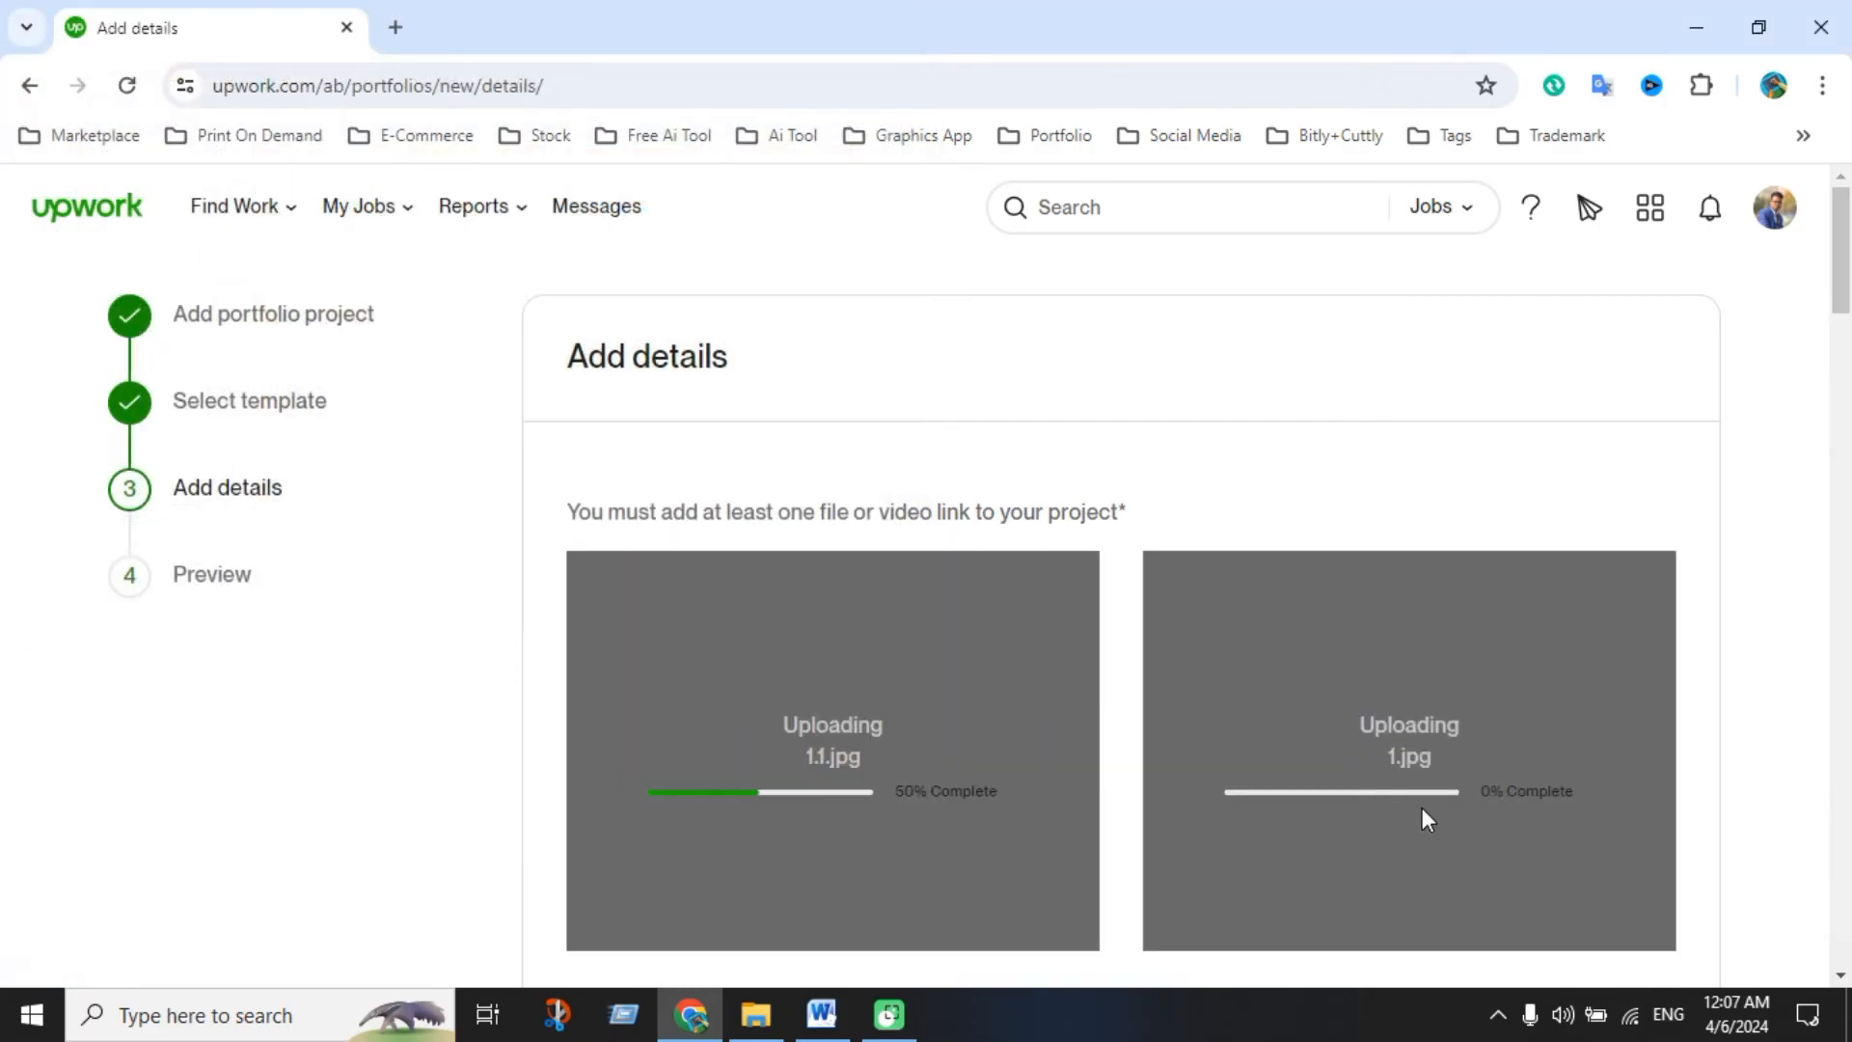
Add Clothing & Merchandise Design, Fashion Design, Graphic Design, Illustration and Print Design as skills
{"action": "scroll", "coordinate": [1350, 791], "scroll_direction": "down", "scroll_amount": 3}
{"action": "scroll", "coordinate": [1296, 693], "scroll_direction": "down", "scroll_amount": 1}
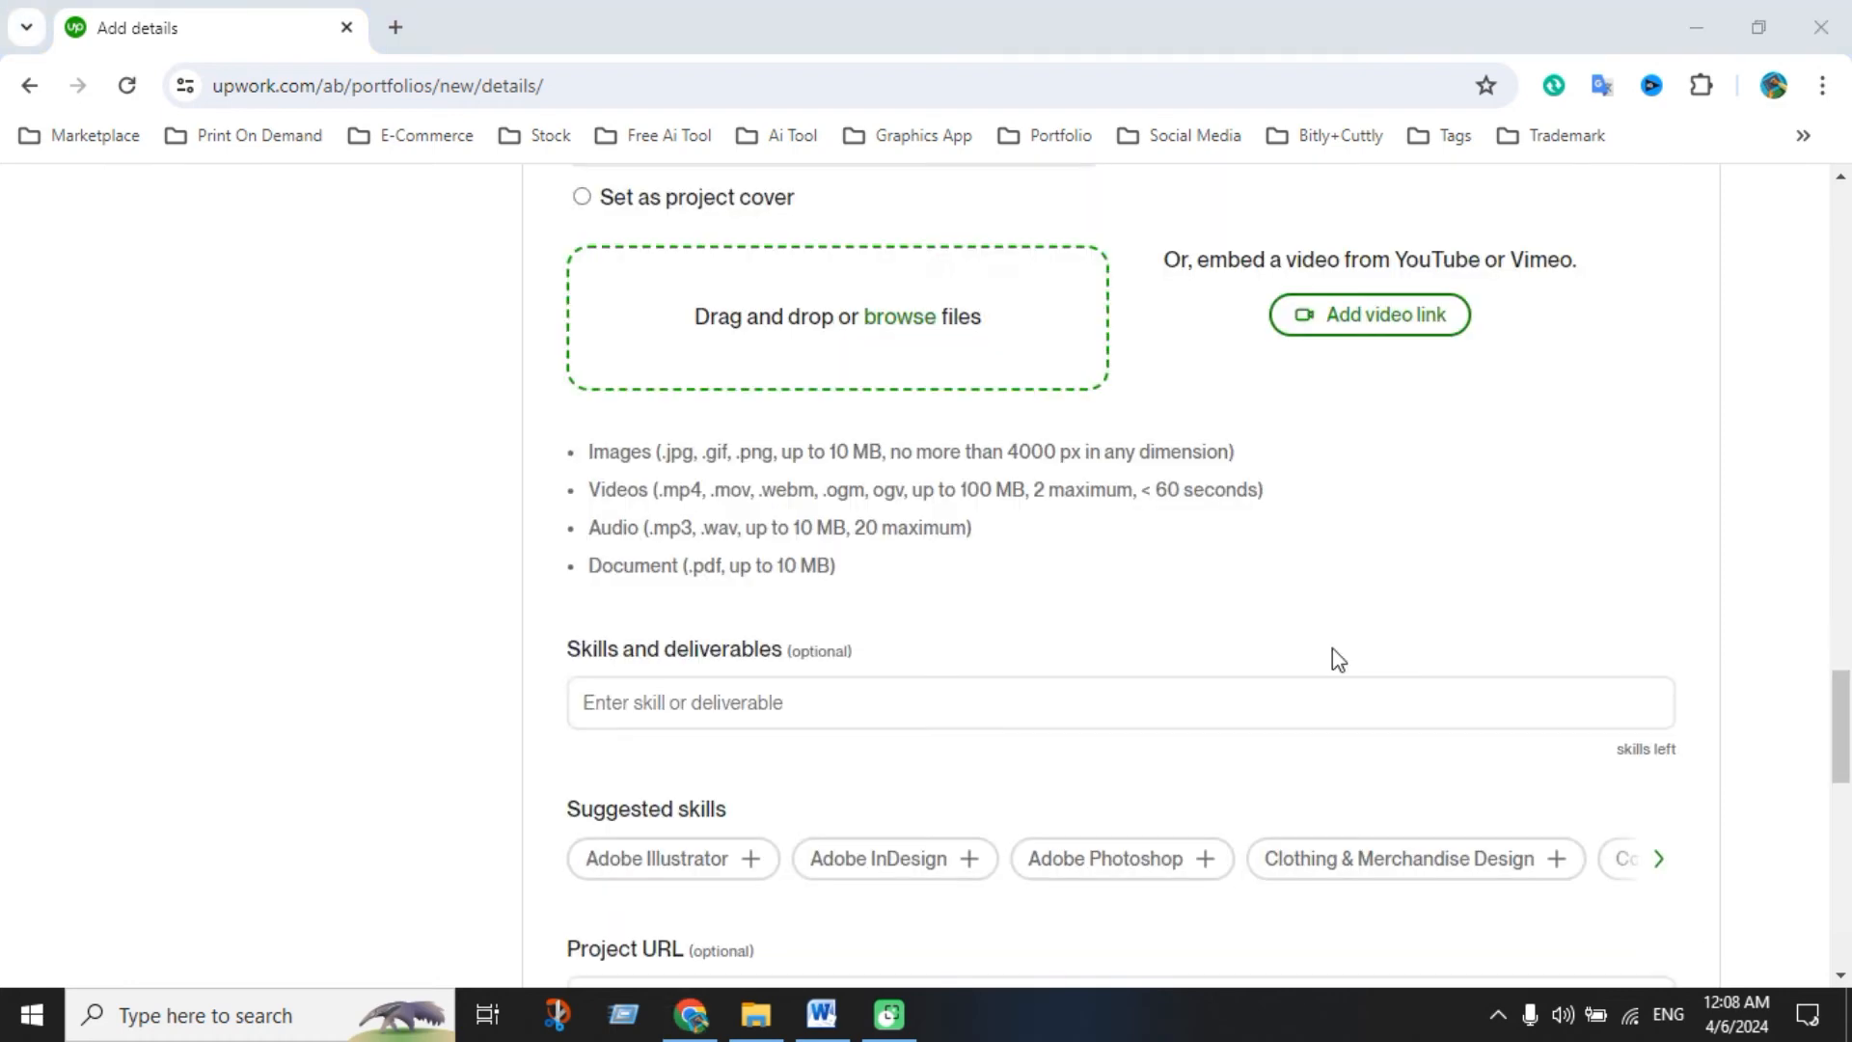
{"action": "scroll", "coordinate": [1283, 636], "scroll_direction": "up", "scroll_amount": 5}
{"action": "scroll", "coordinate": [1162, 589], "scroll_direction": "down", "scroll_amount": 8}
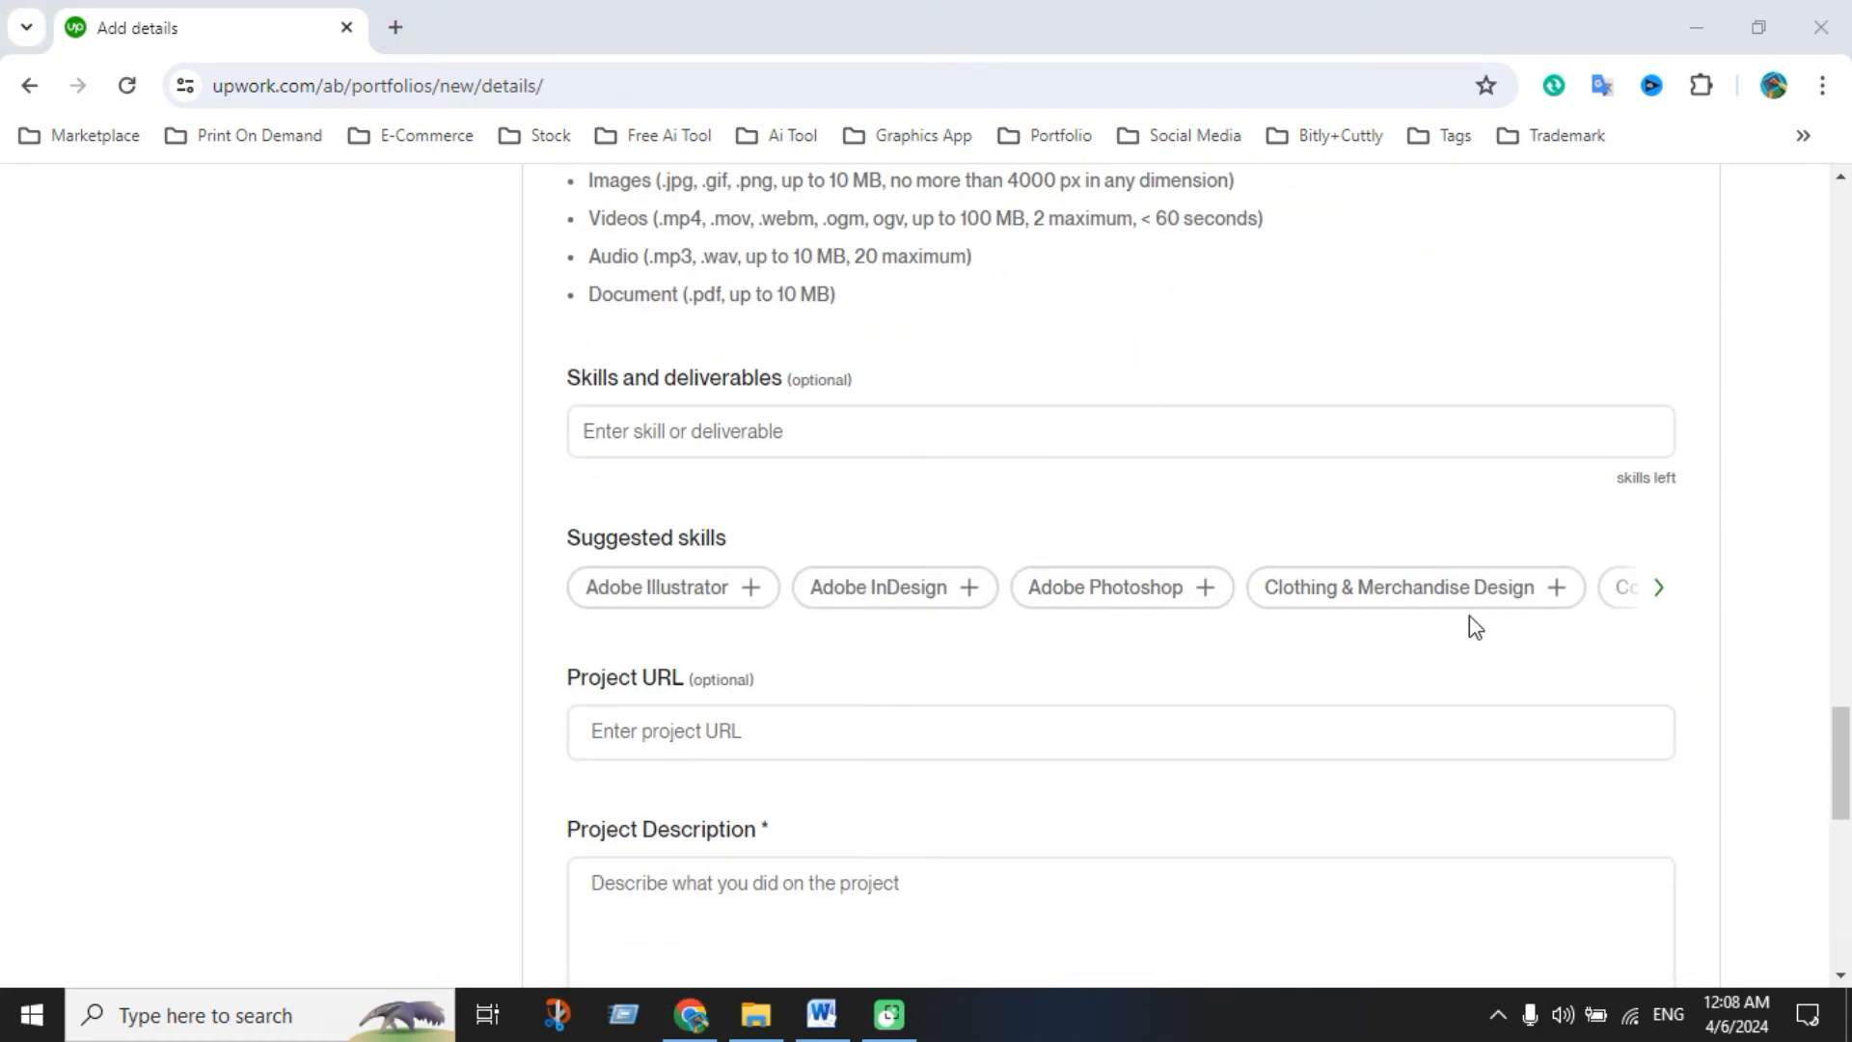
{"action": "left_click", "coordinate": [1447, 598]}
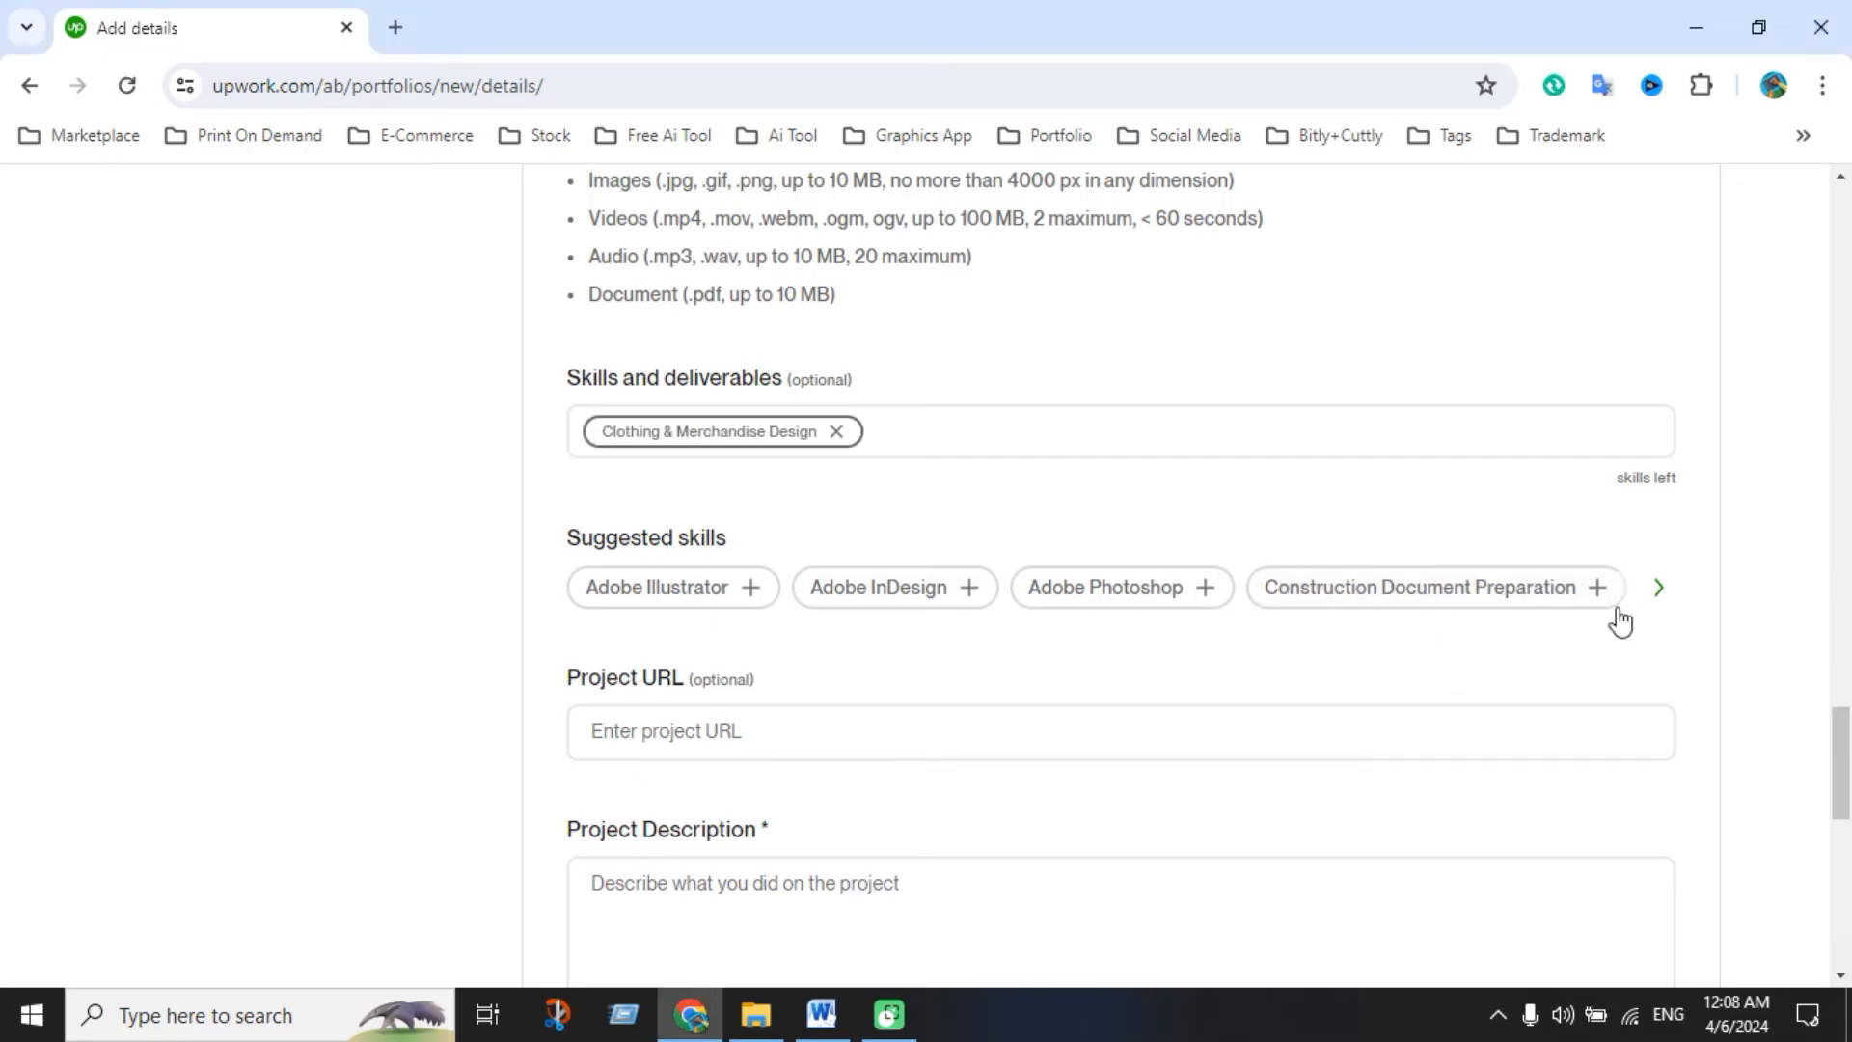
{"action": "left_click", "coordinate": [1658, 588]}
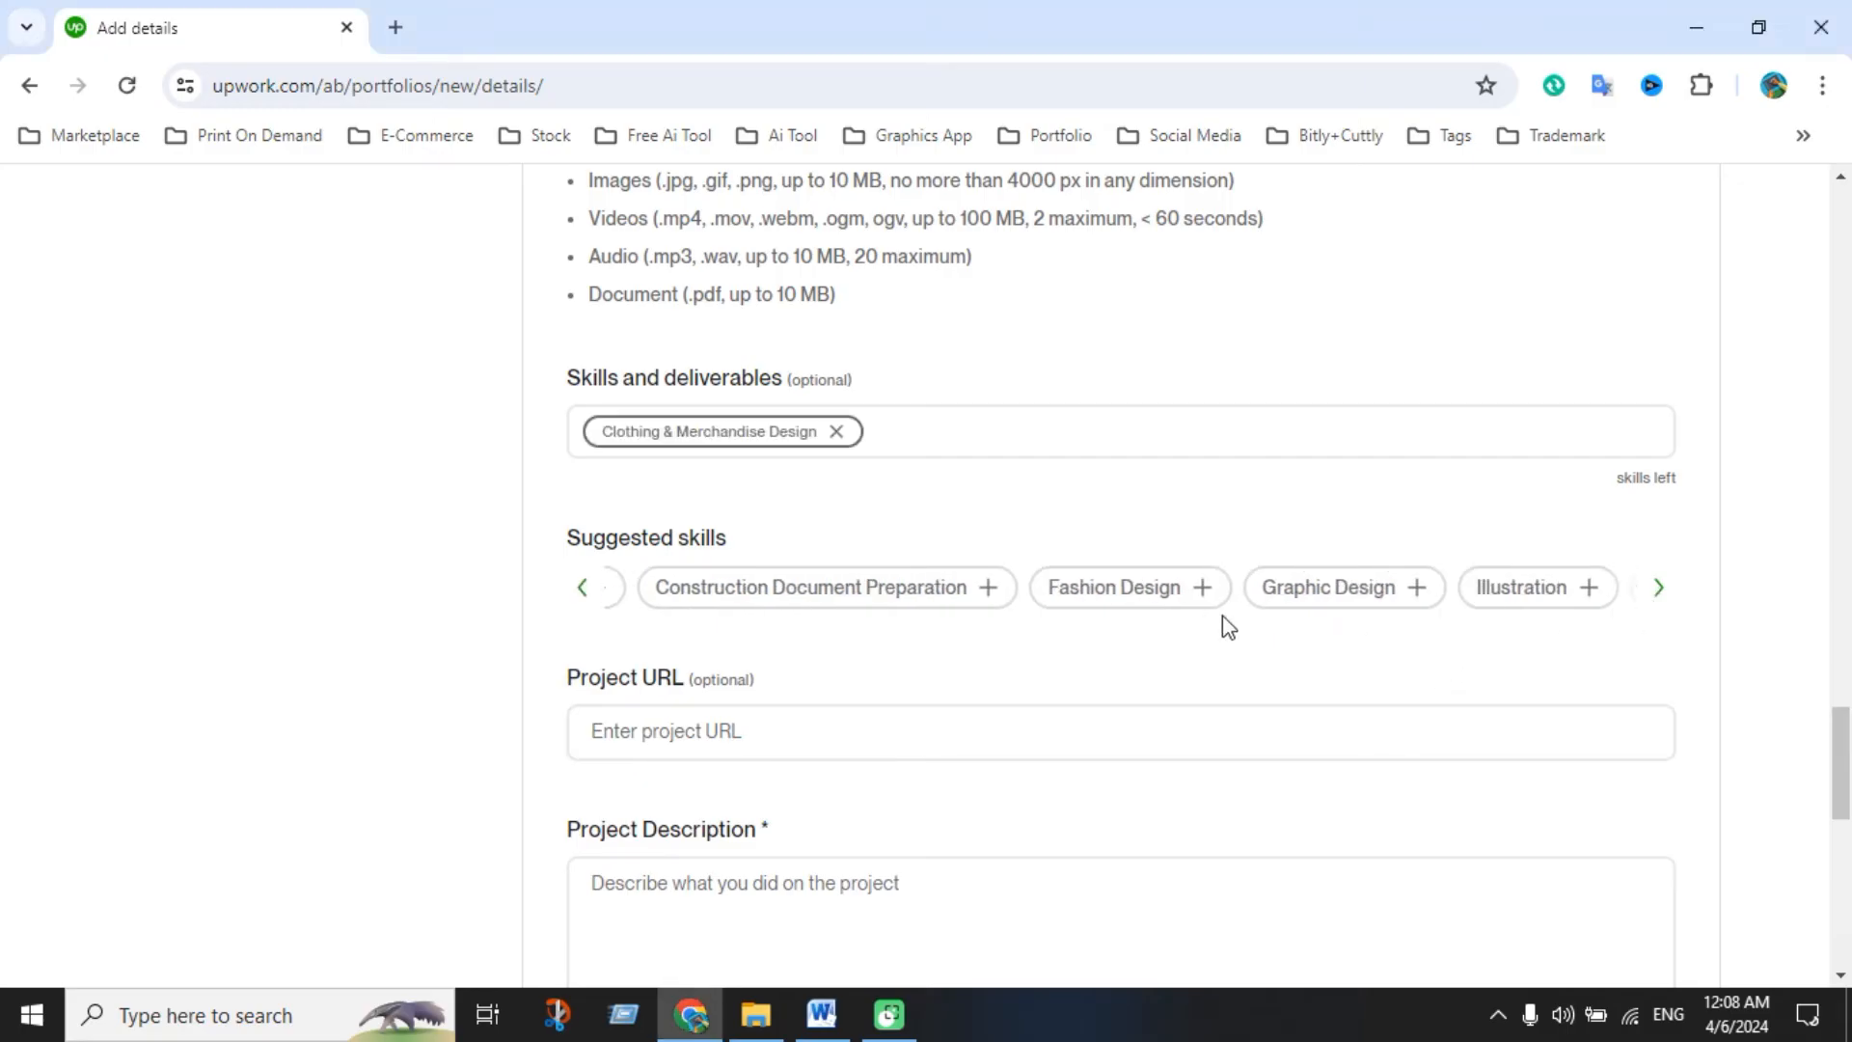
{"action": "left_click", "coordinate": [1087, 590]}
{"action": "left_click", "coordinate": [1148, 590]}
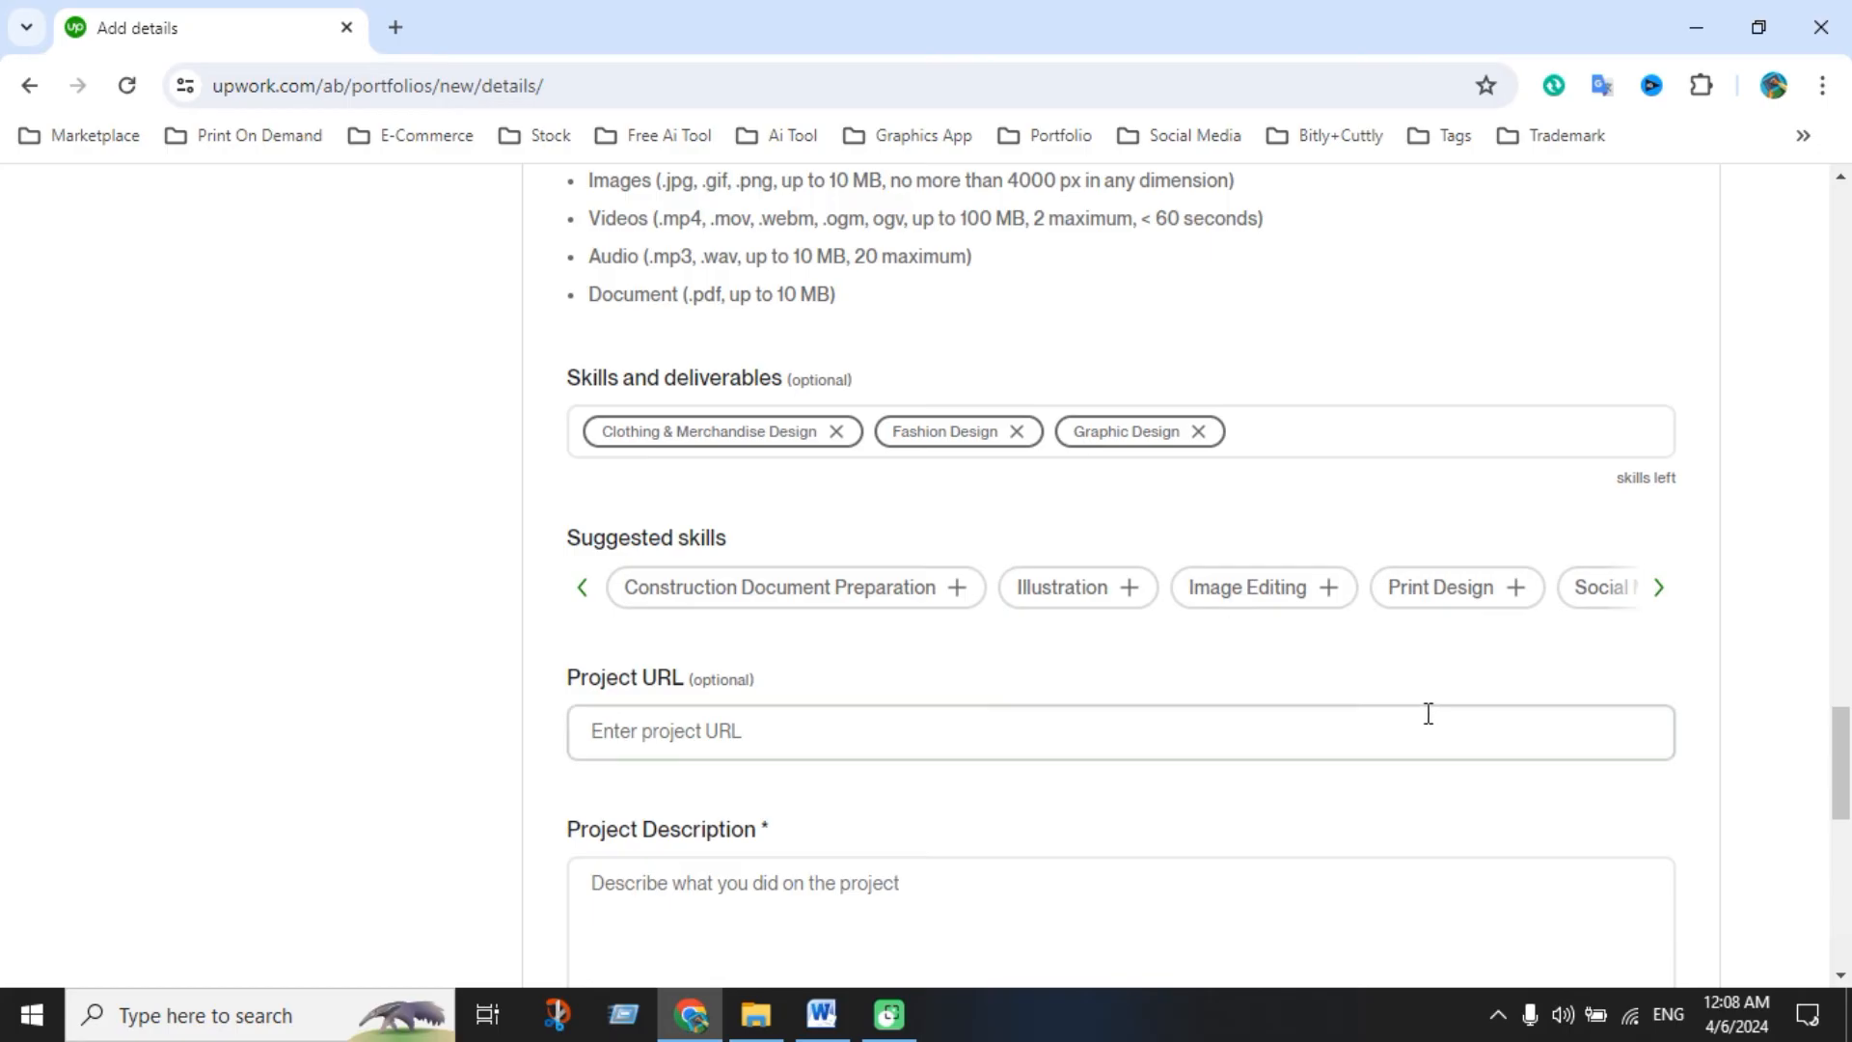
{"action": "left_click", "coordinate": [1088, 593]}
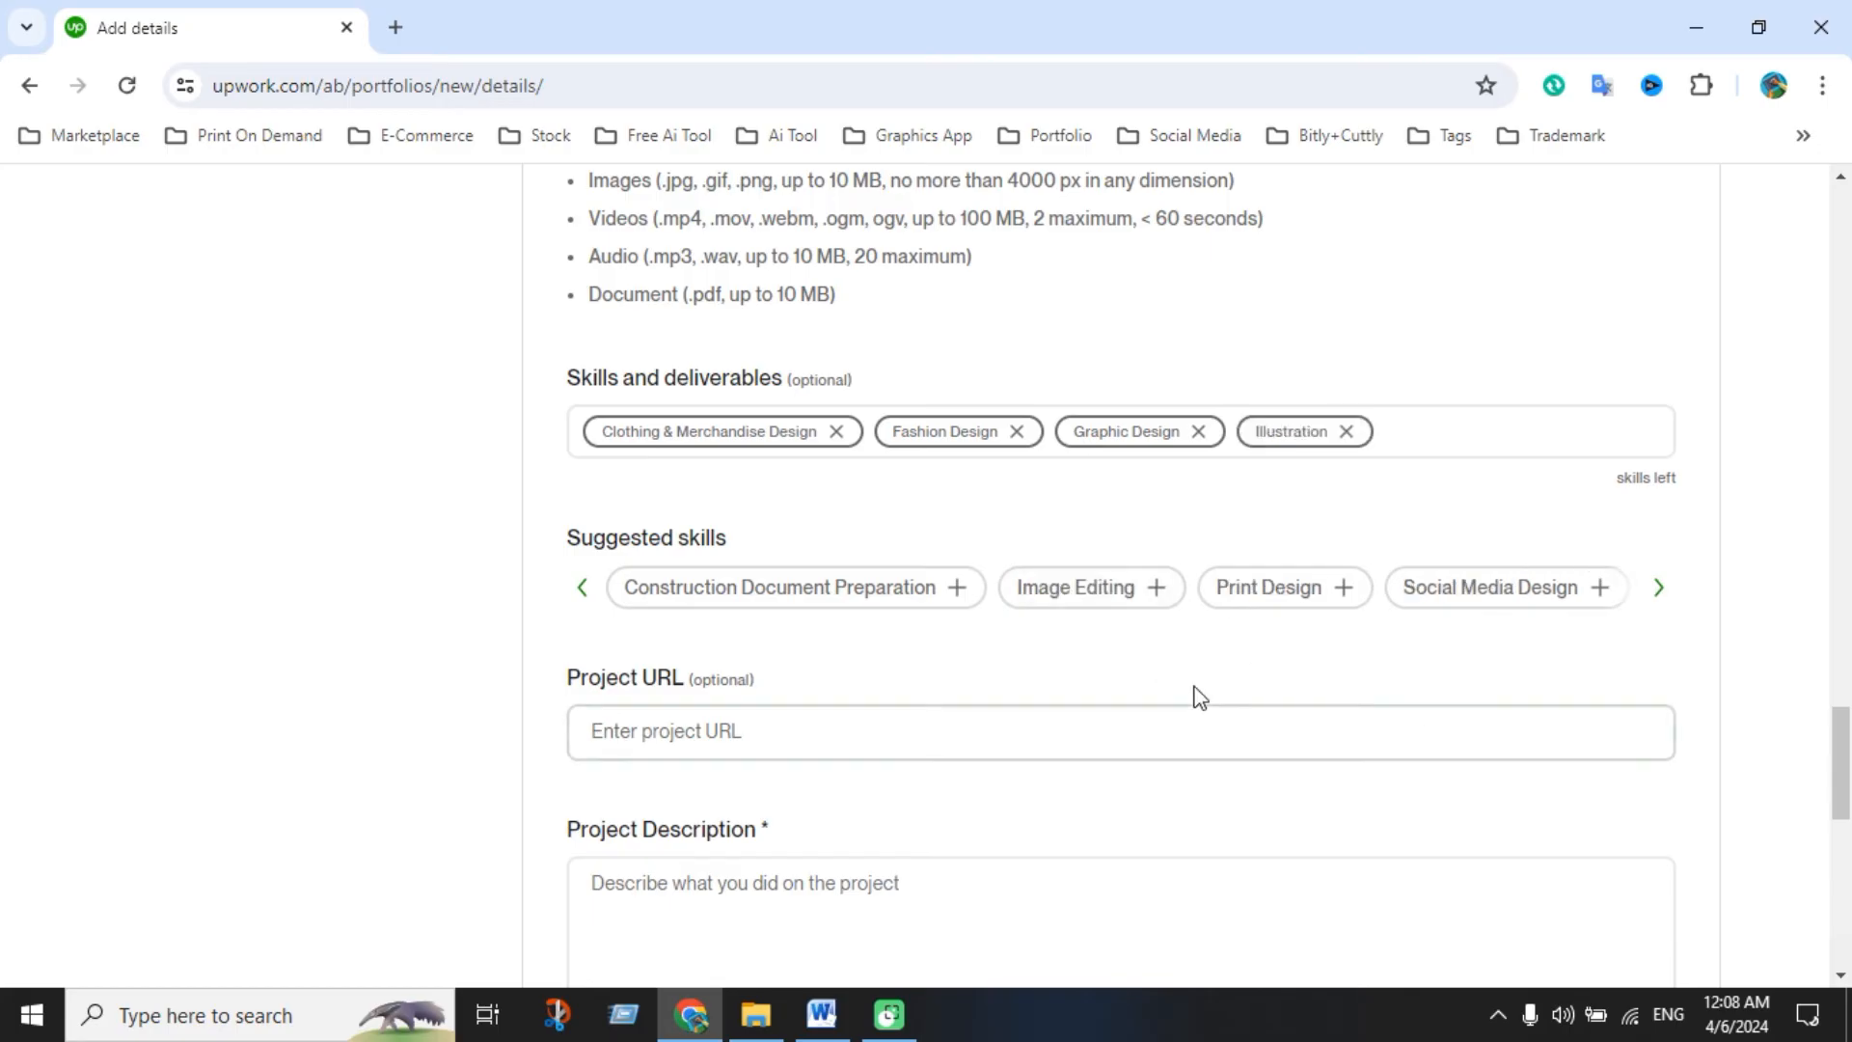
{"action": "left_click", "coordinate": [1282, 590]}
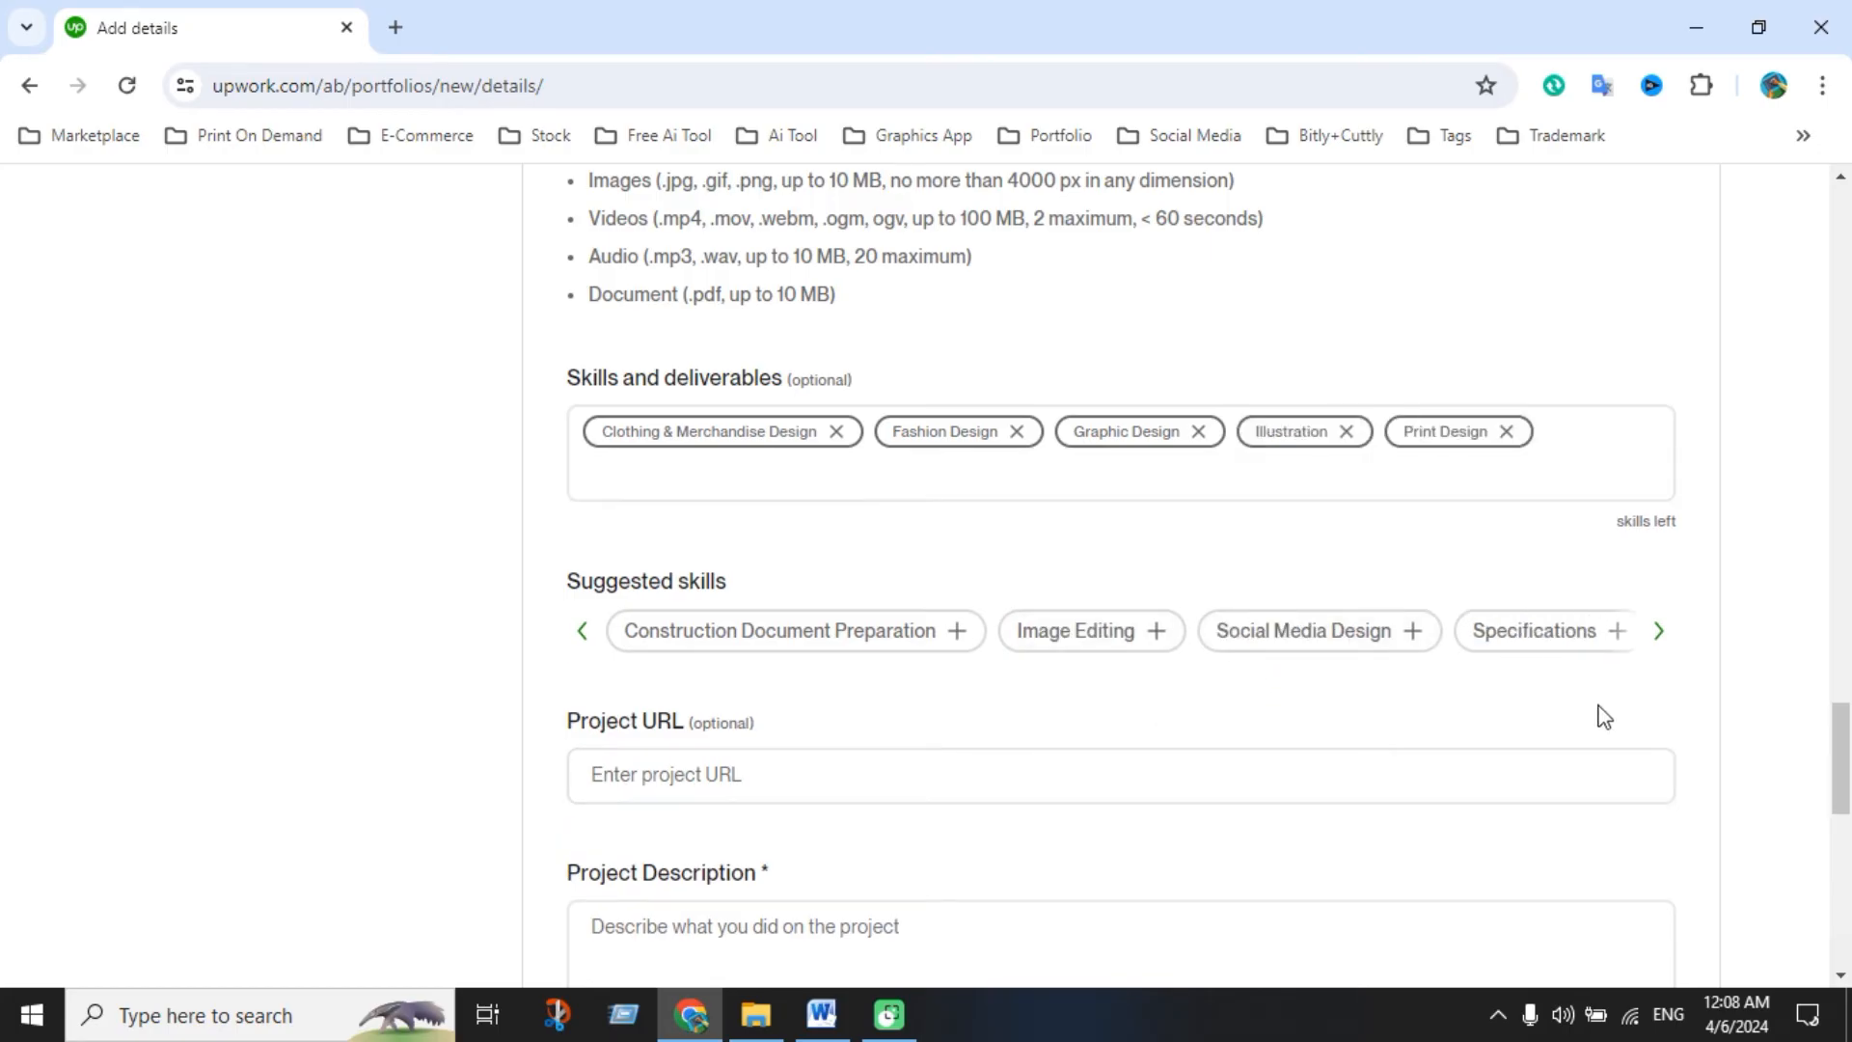
Add T-Shirt Design and Typography skills, then place focus in Project Description
{"action": "left_click", "coordinate": [1660, 632]}
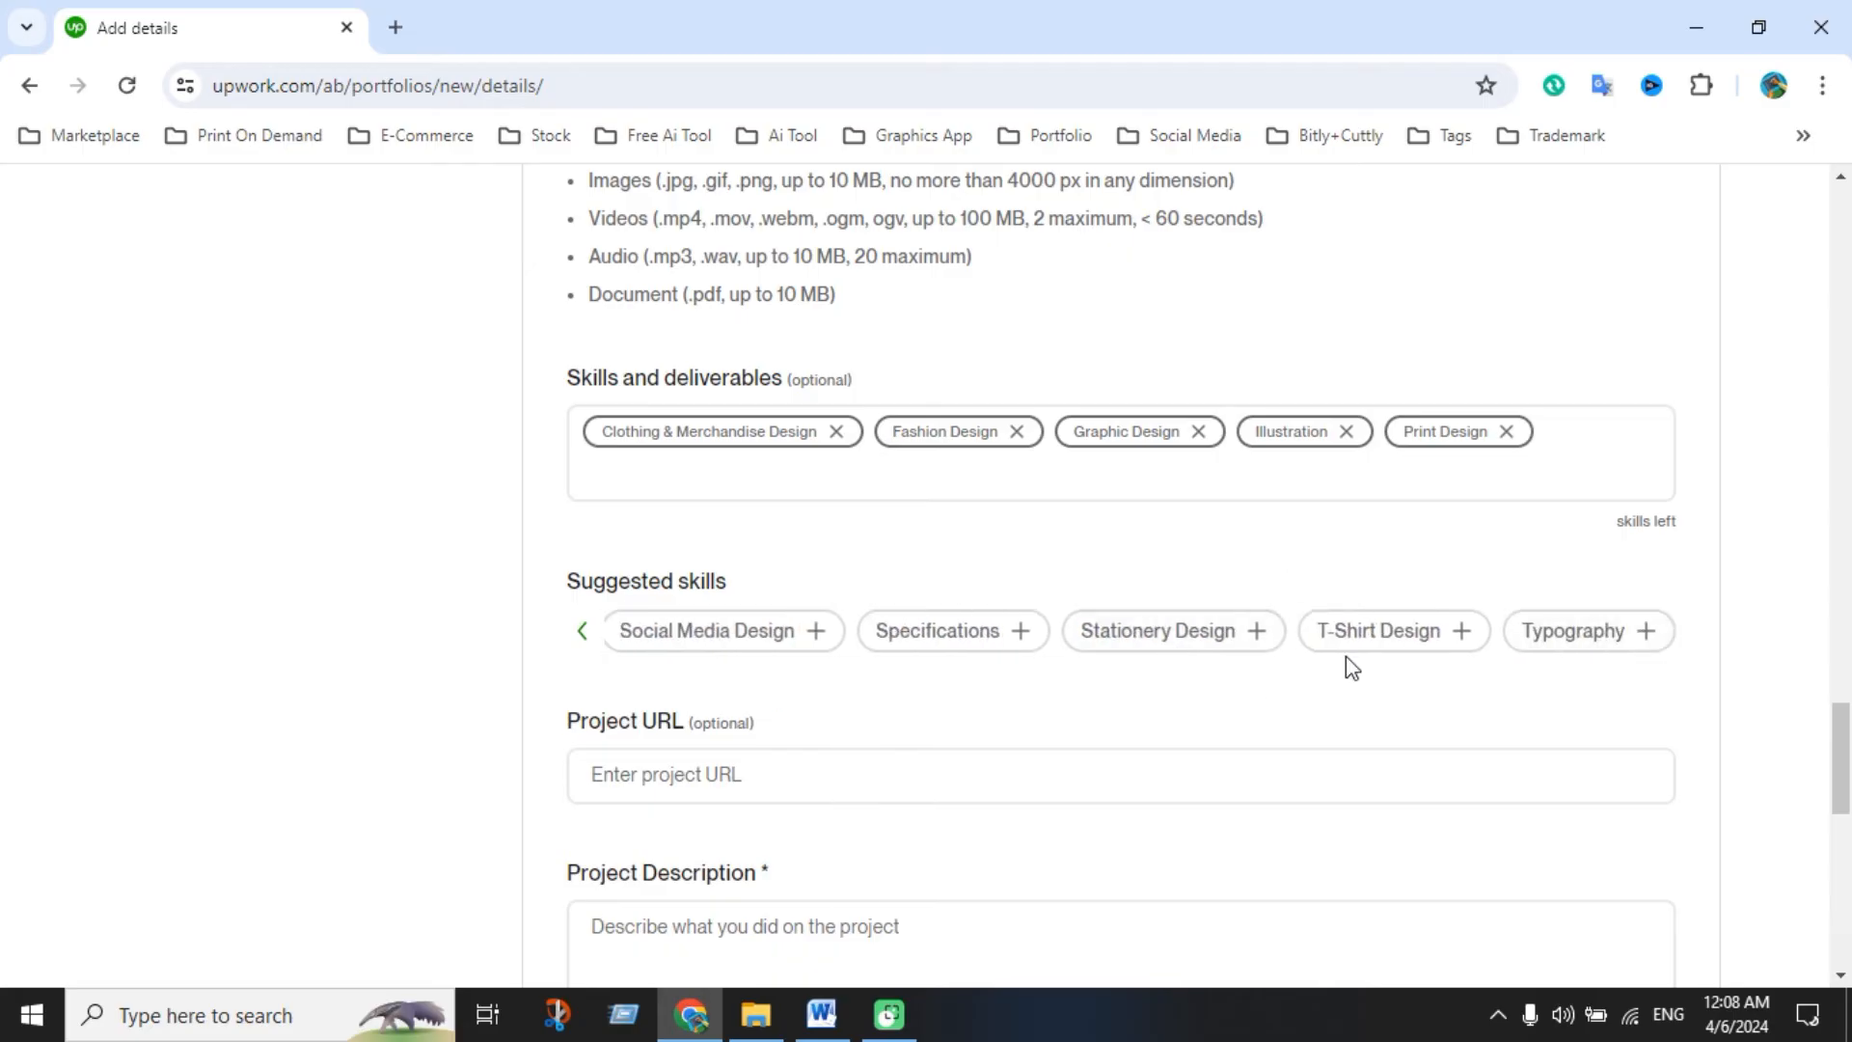
{"action": "left_click", "coordinate": [1351, 664]}
{"action": "left_click", "coordinate": [1569, 636]}
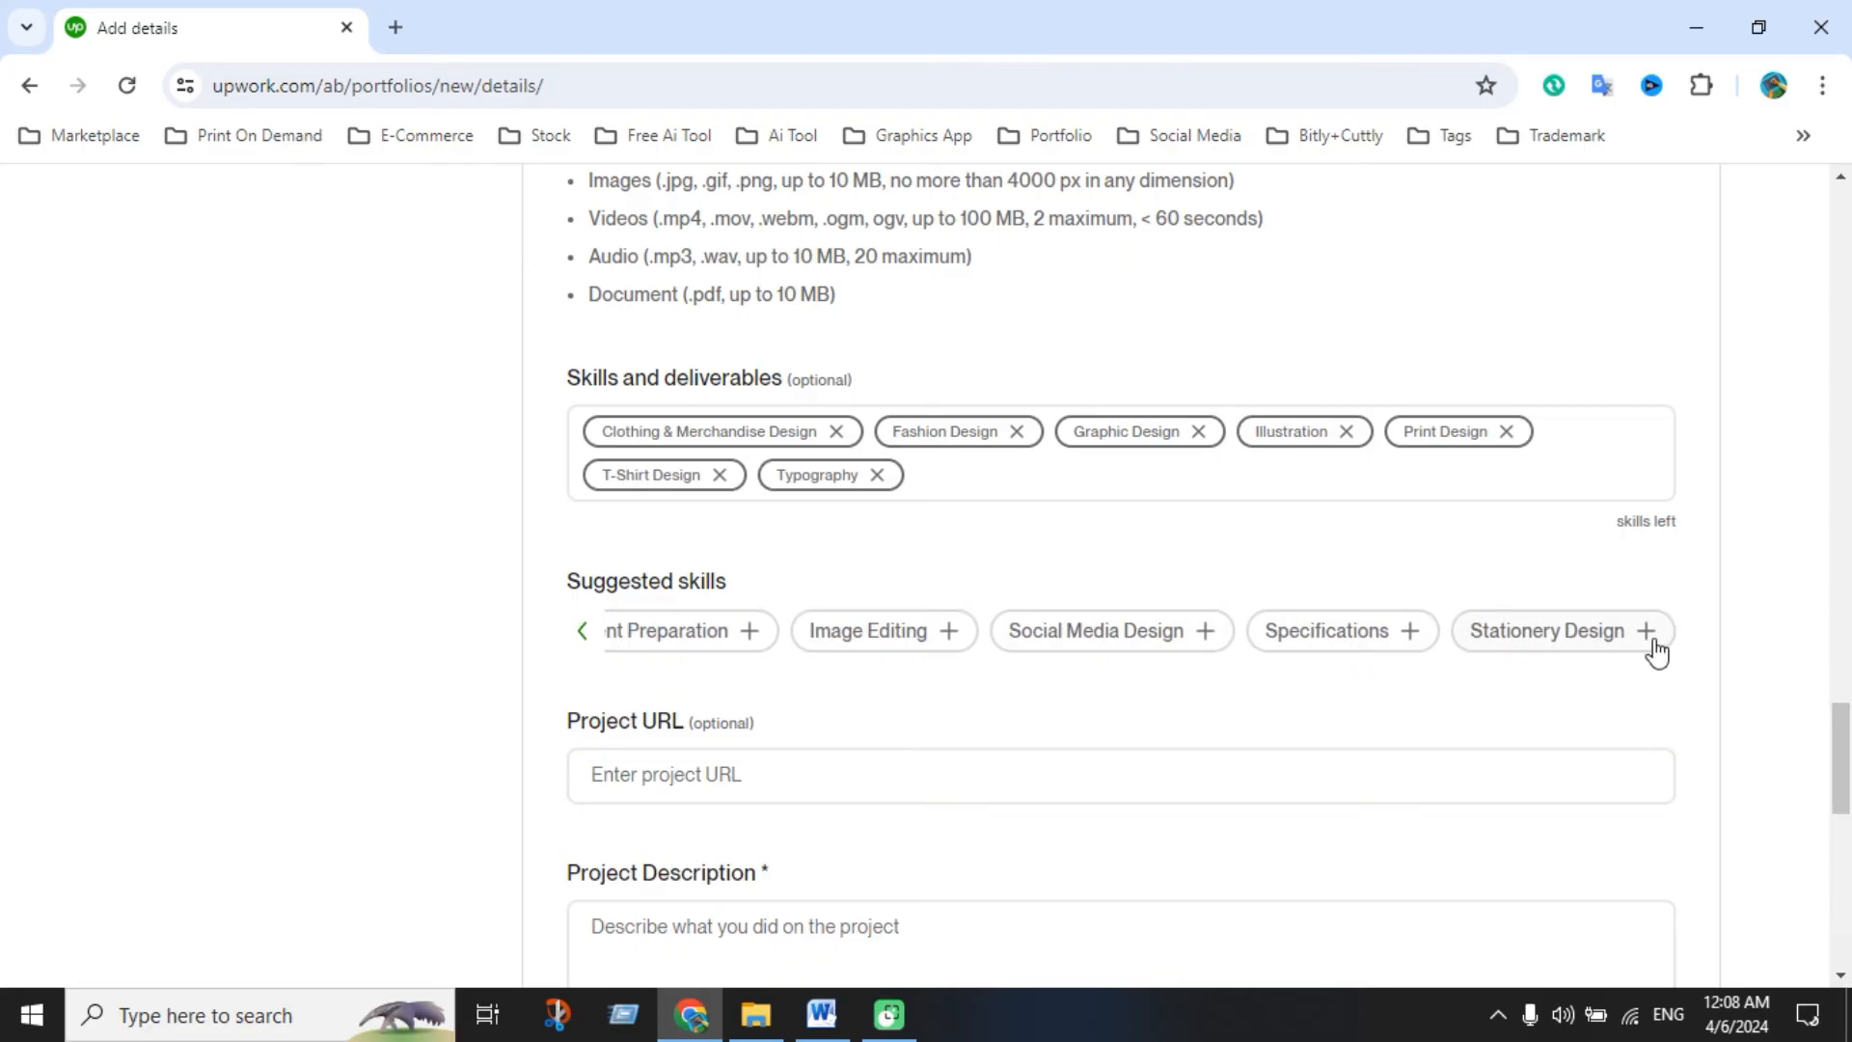
{"action": "scroll", "coordinate": [837, 667], "scroll_direction": "down", "scroll_amount": 4}
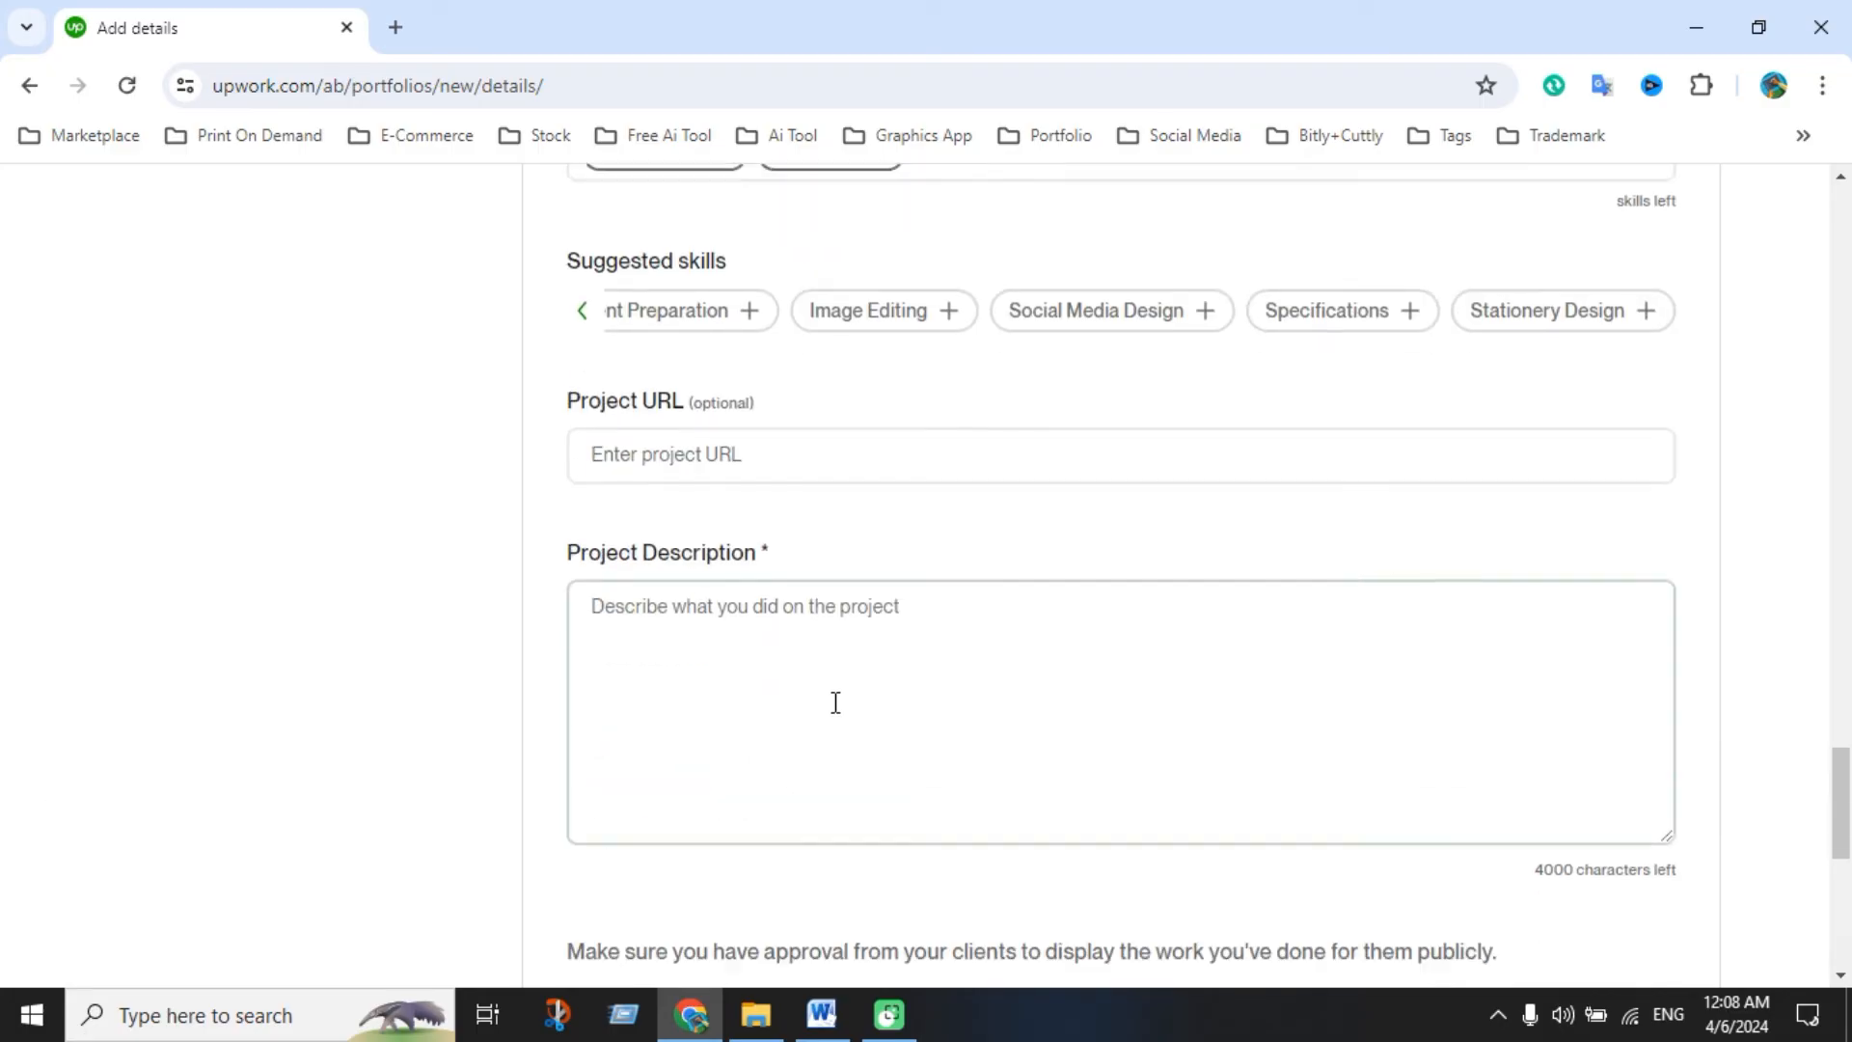
{"action": "left_click", "coordinate": [823, 595]}
Copy the Fathers Day and Mothers Day T-shirt text from Word into the Project Description, leaving 3173 characters
{"action": "left_click", "coordinate": [820, 1014]}
{"action": "scroll", "coordinate": [600, 516], "scroll_direction": "down", "scroll_amount": 7}
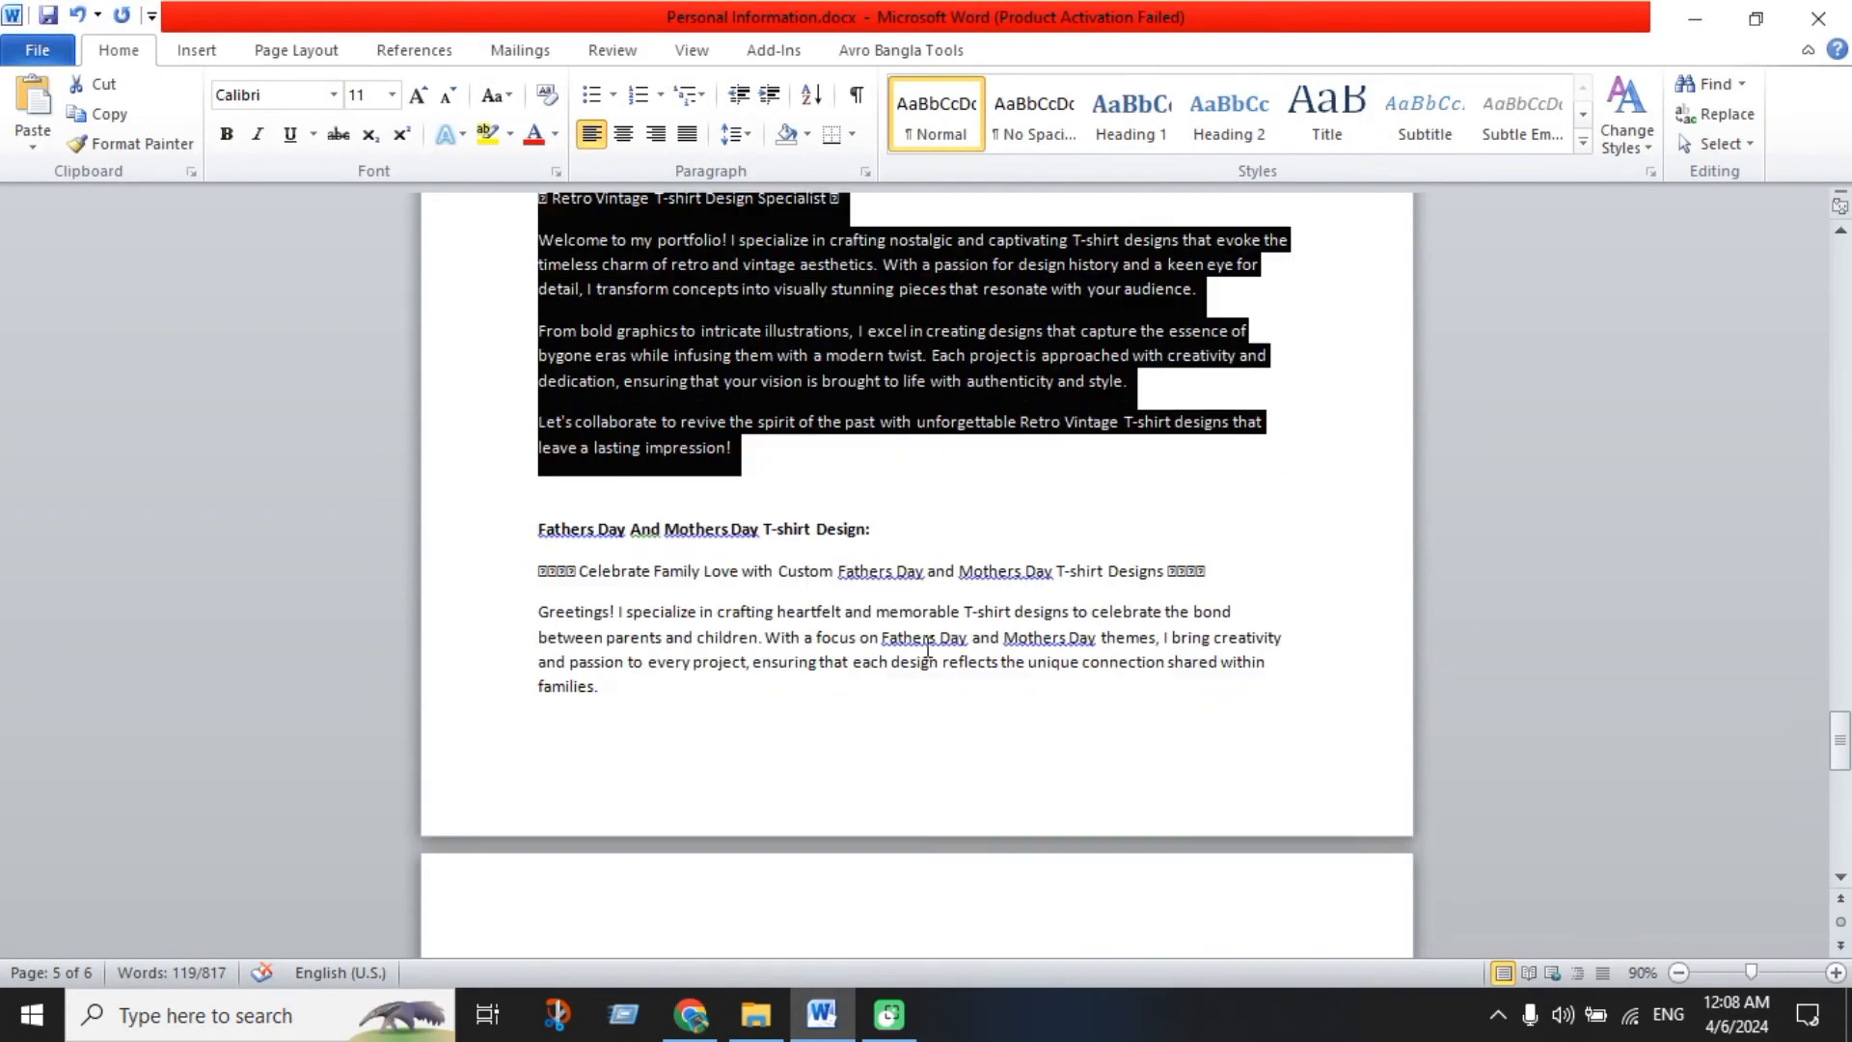
{"action": "left_click_drag", "start_coordinate": [535, 454], "coordinate": [905, 397]}
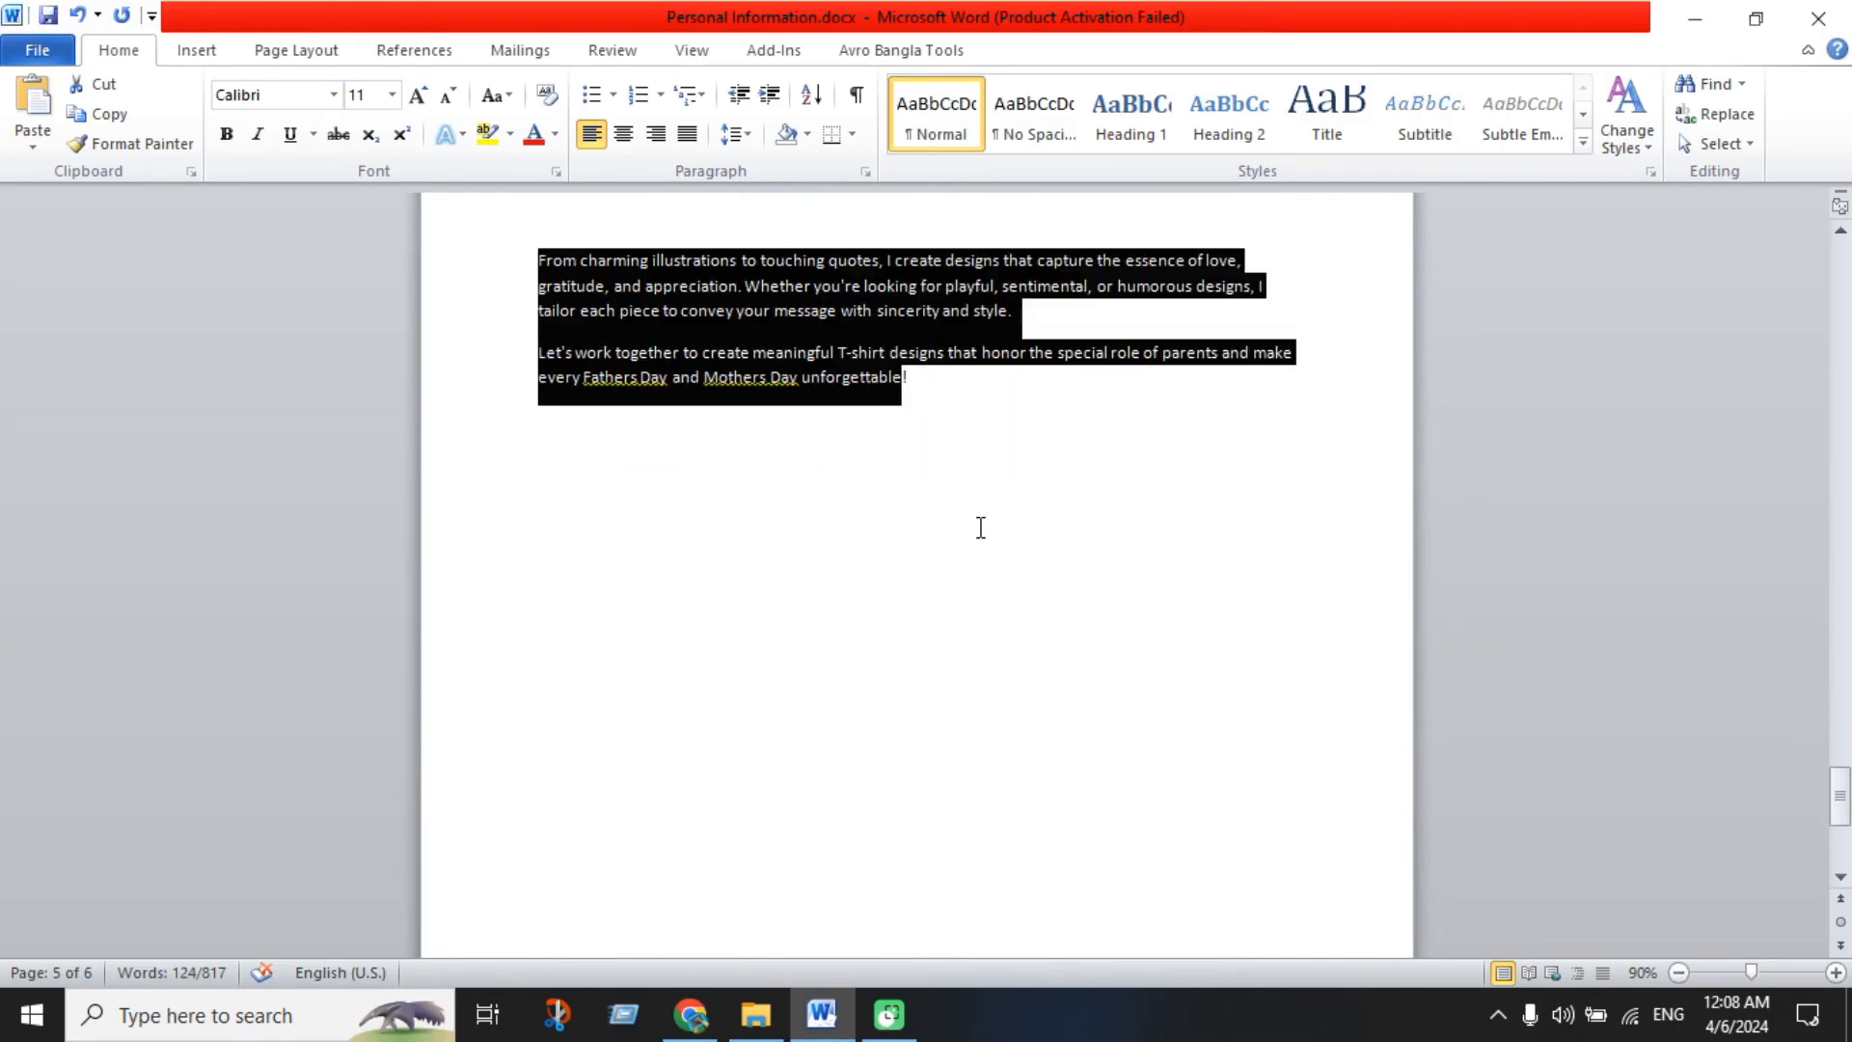
{"action": "scroll", "coordinate": [952, 434], "scroll_direction": "up", "scroll_amount": 5}
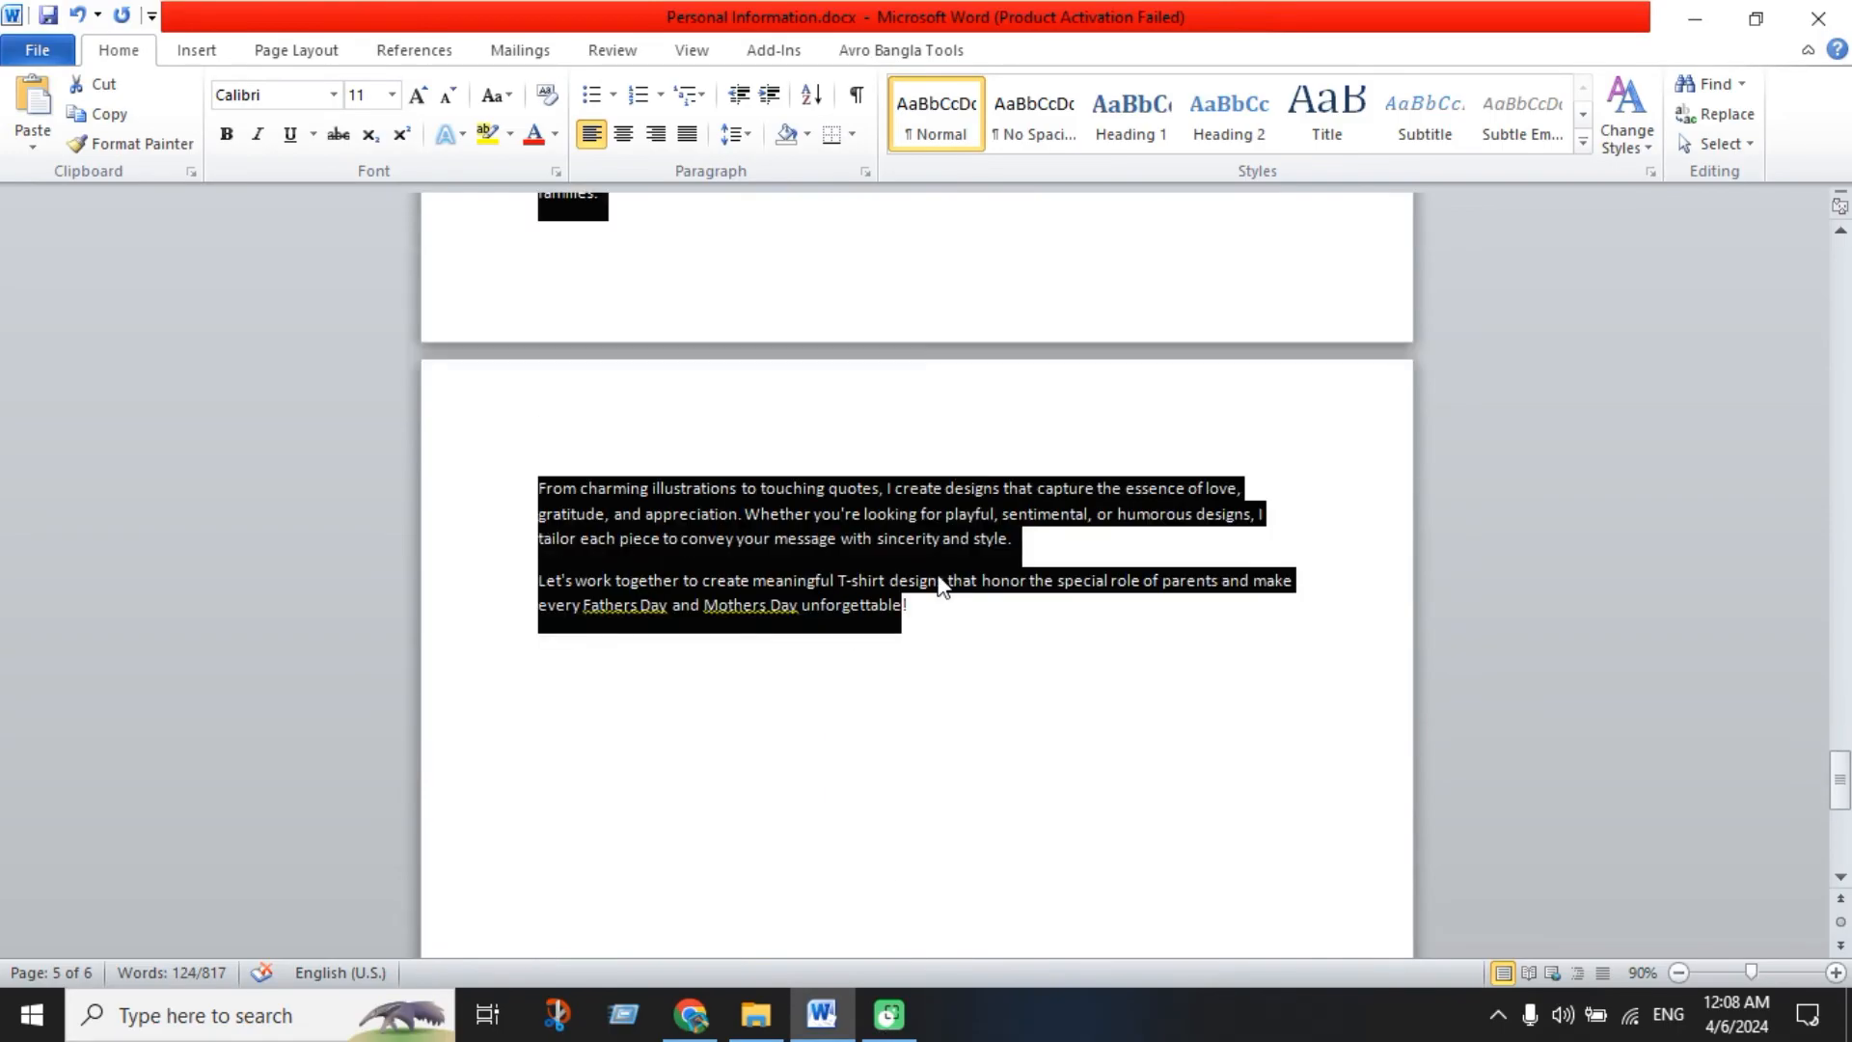
{"action": "left_click", "coordinate": [823, 488]}
{"action": "left_click_drag", "start_coordinate": [542, 309], "coordinate": [955, 826]}
{"action": "key", "text": "ctrl+c"}
{"action": "key", "text": "alt+Tab"}
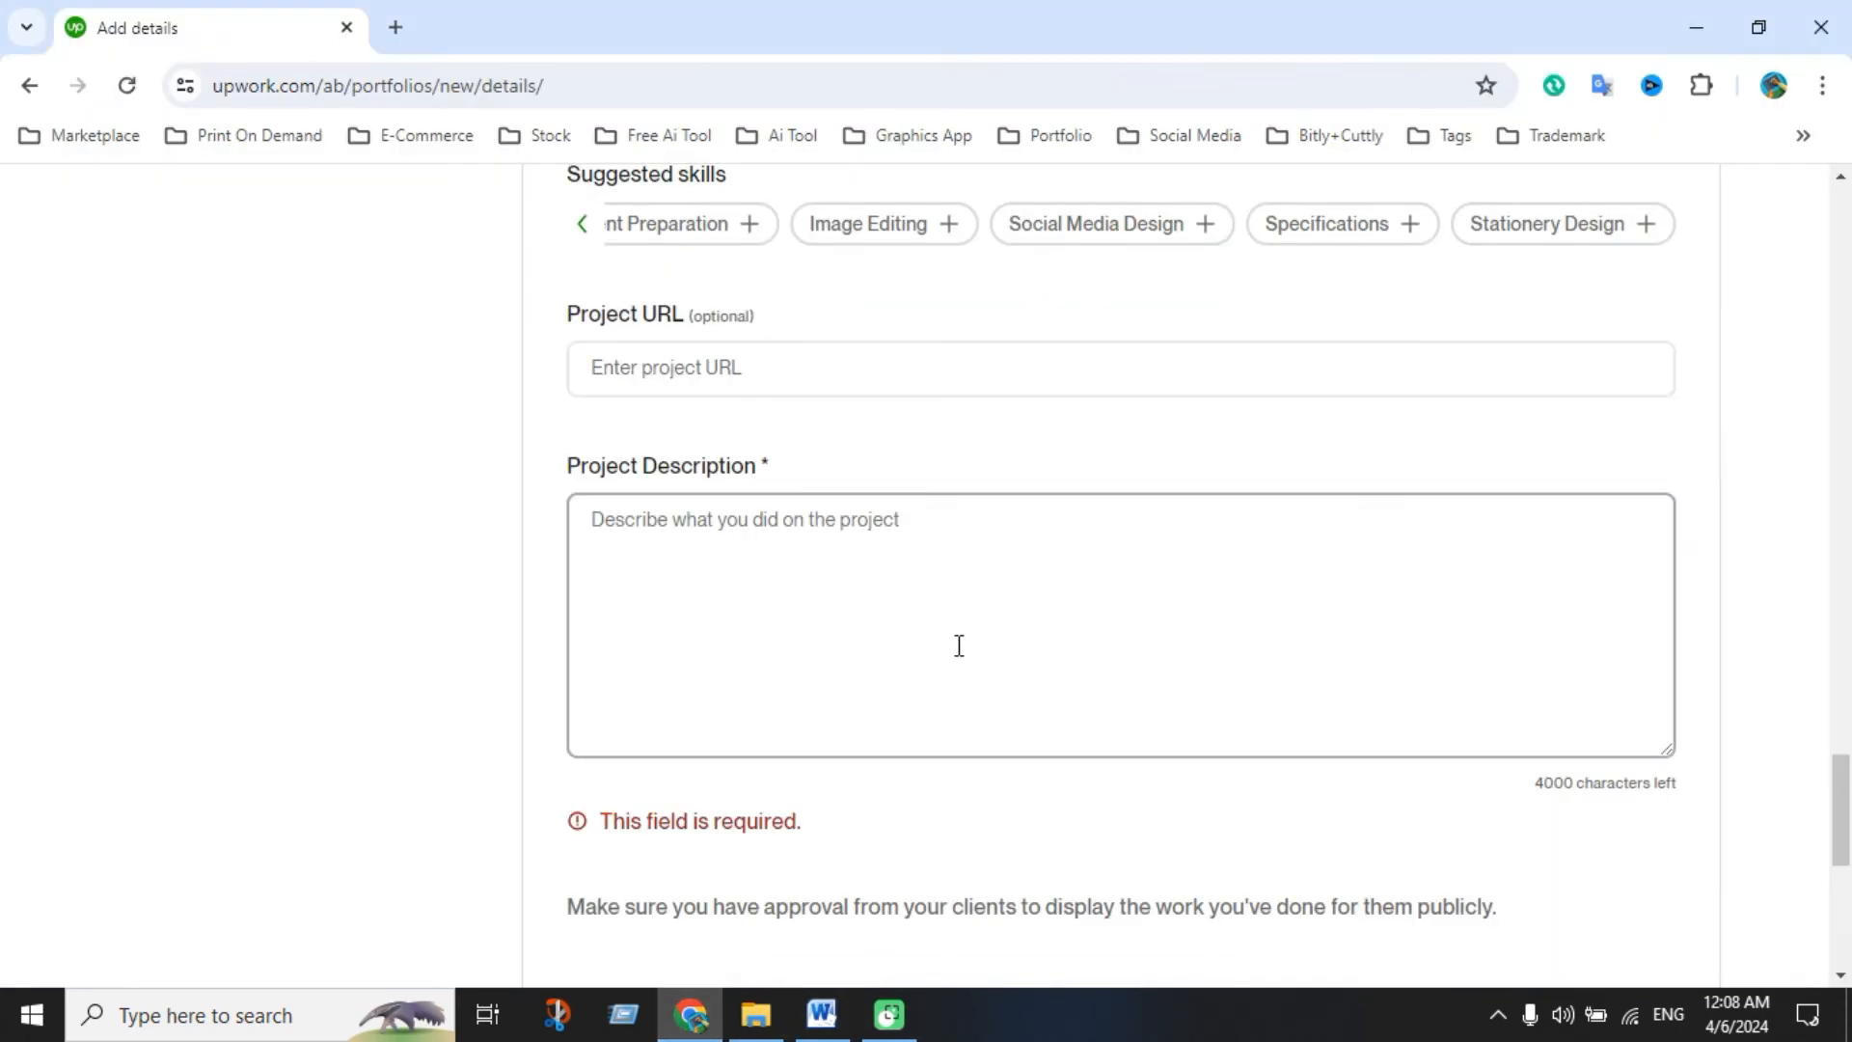
{"action": "left_click", "coordinate": [958, 645]}
{"action": "key", "text": "ctrl+v"}
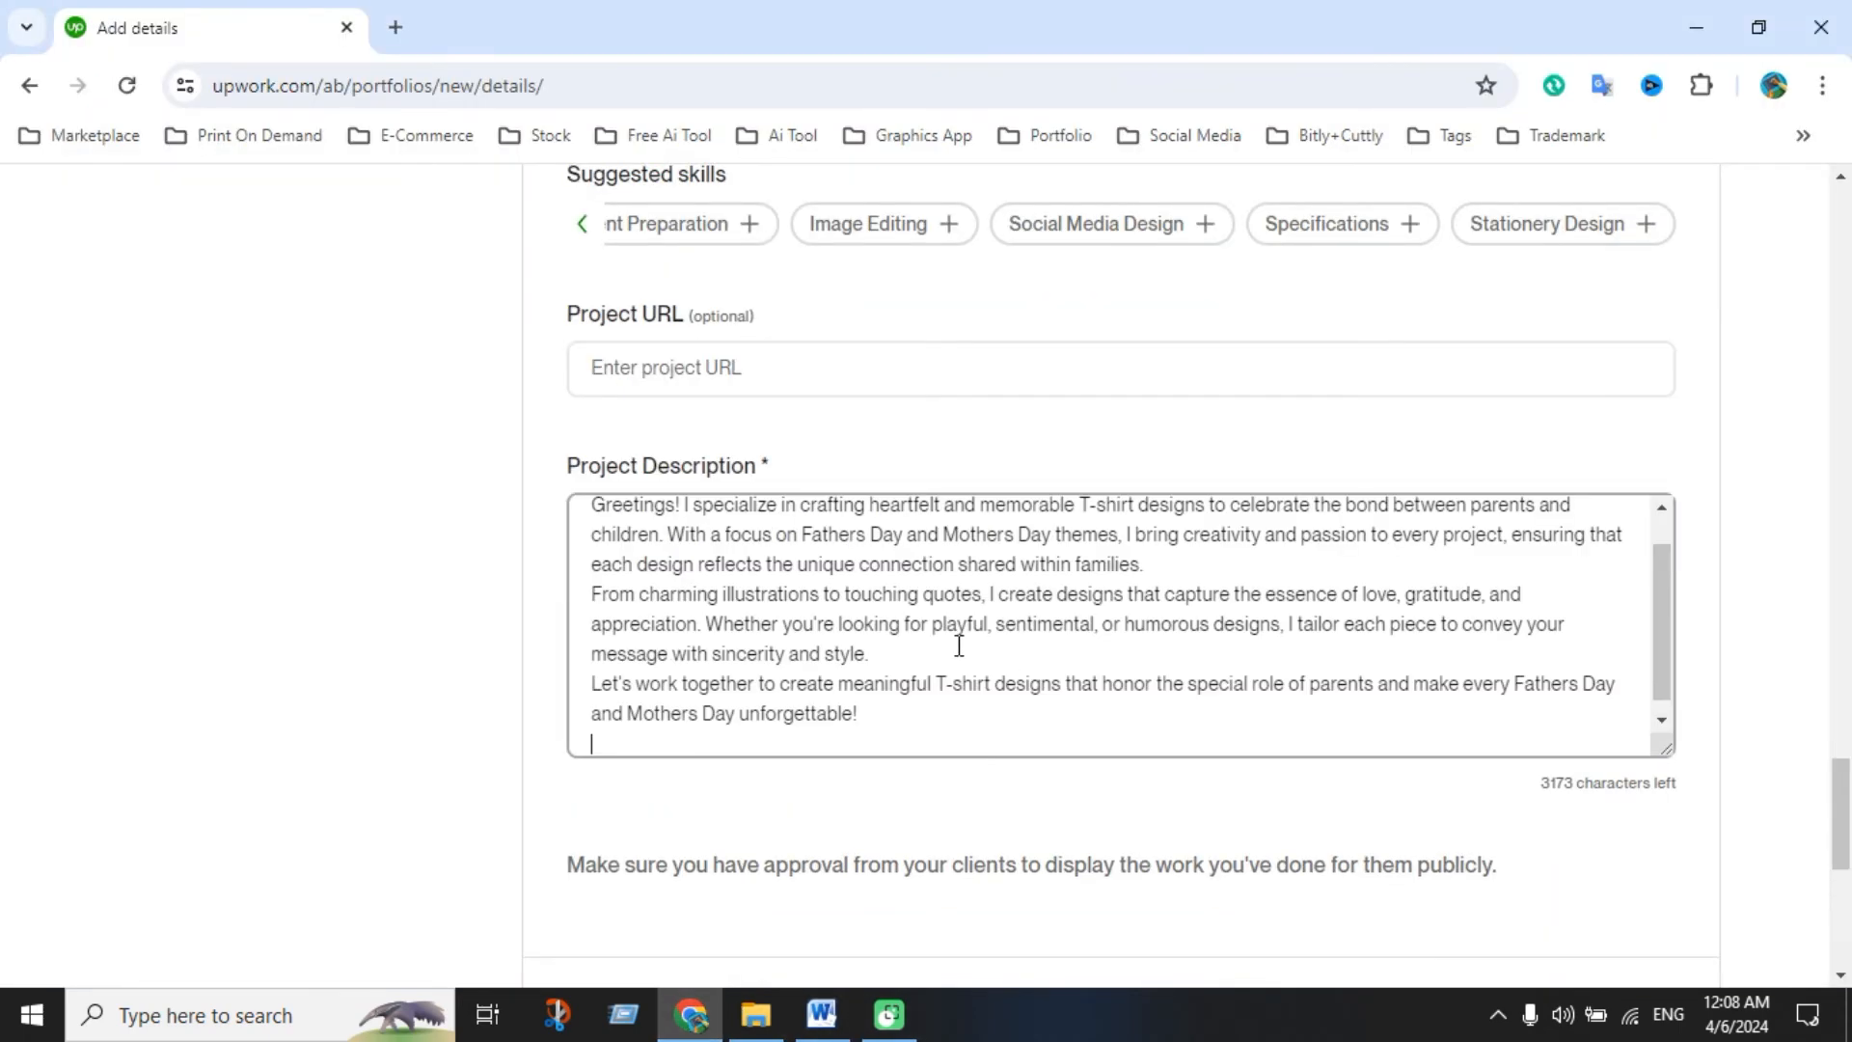
Preview the Fathers Day & Mothers T-shirt Design project, then publish it
{"action": "scroll", "coordinate": [1633, 827], "scroll_direction": "down", "scroll_amount": 4}
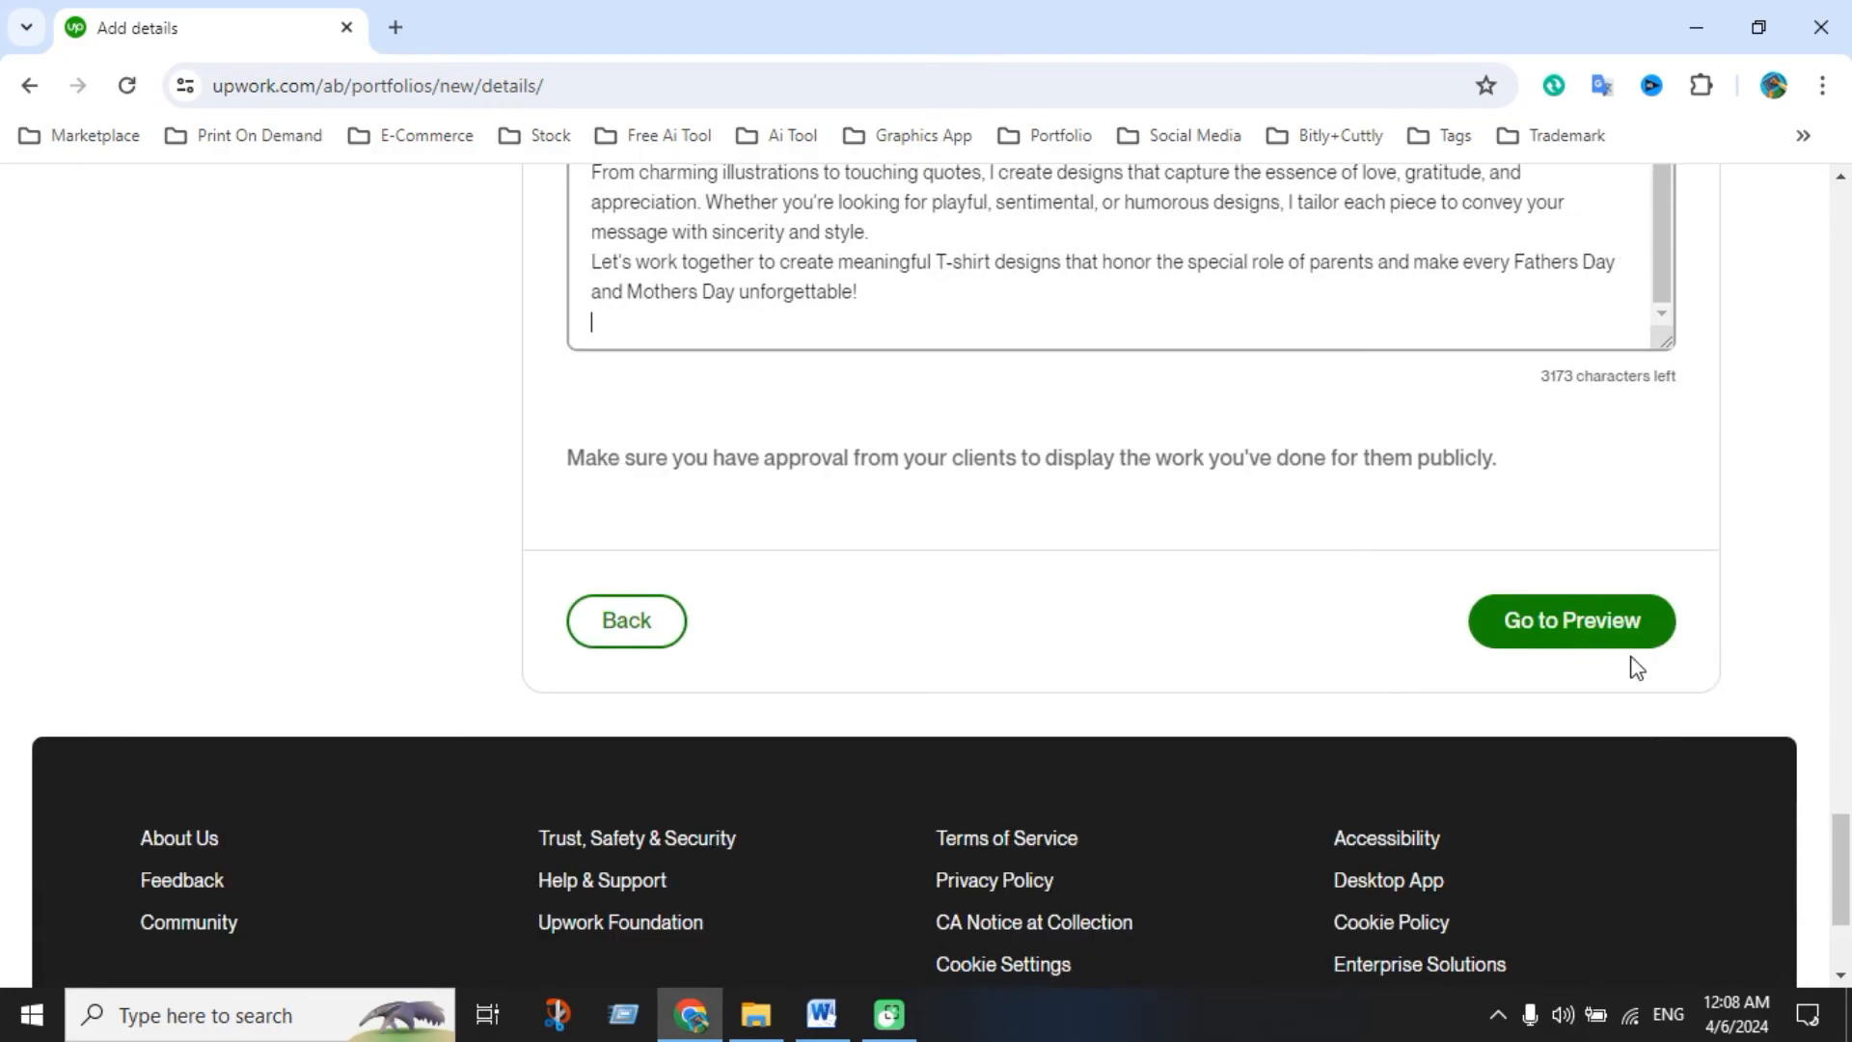
{"action": "left_click", "coordinate": [1617, 637]}
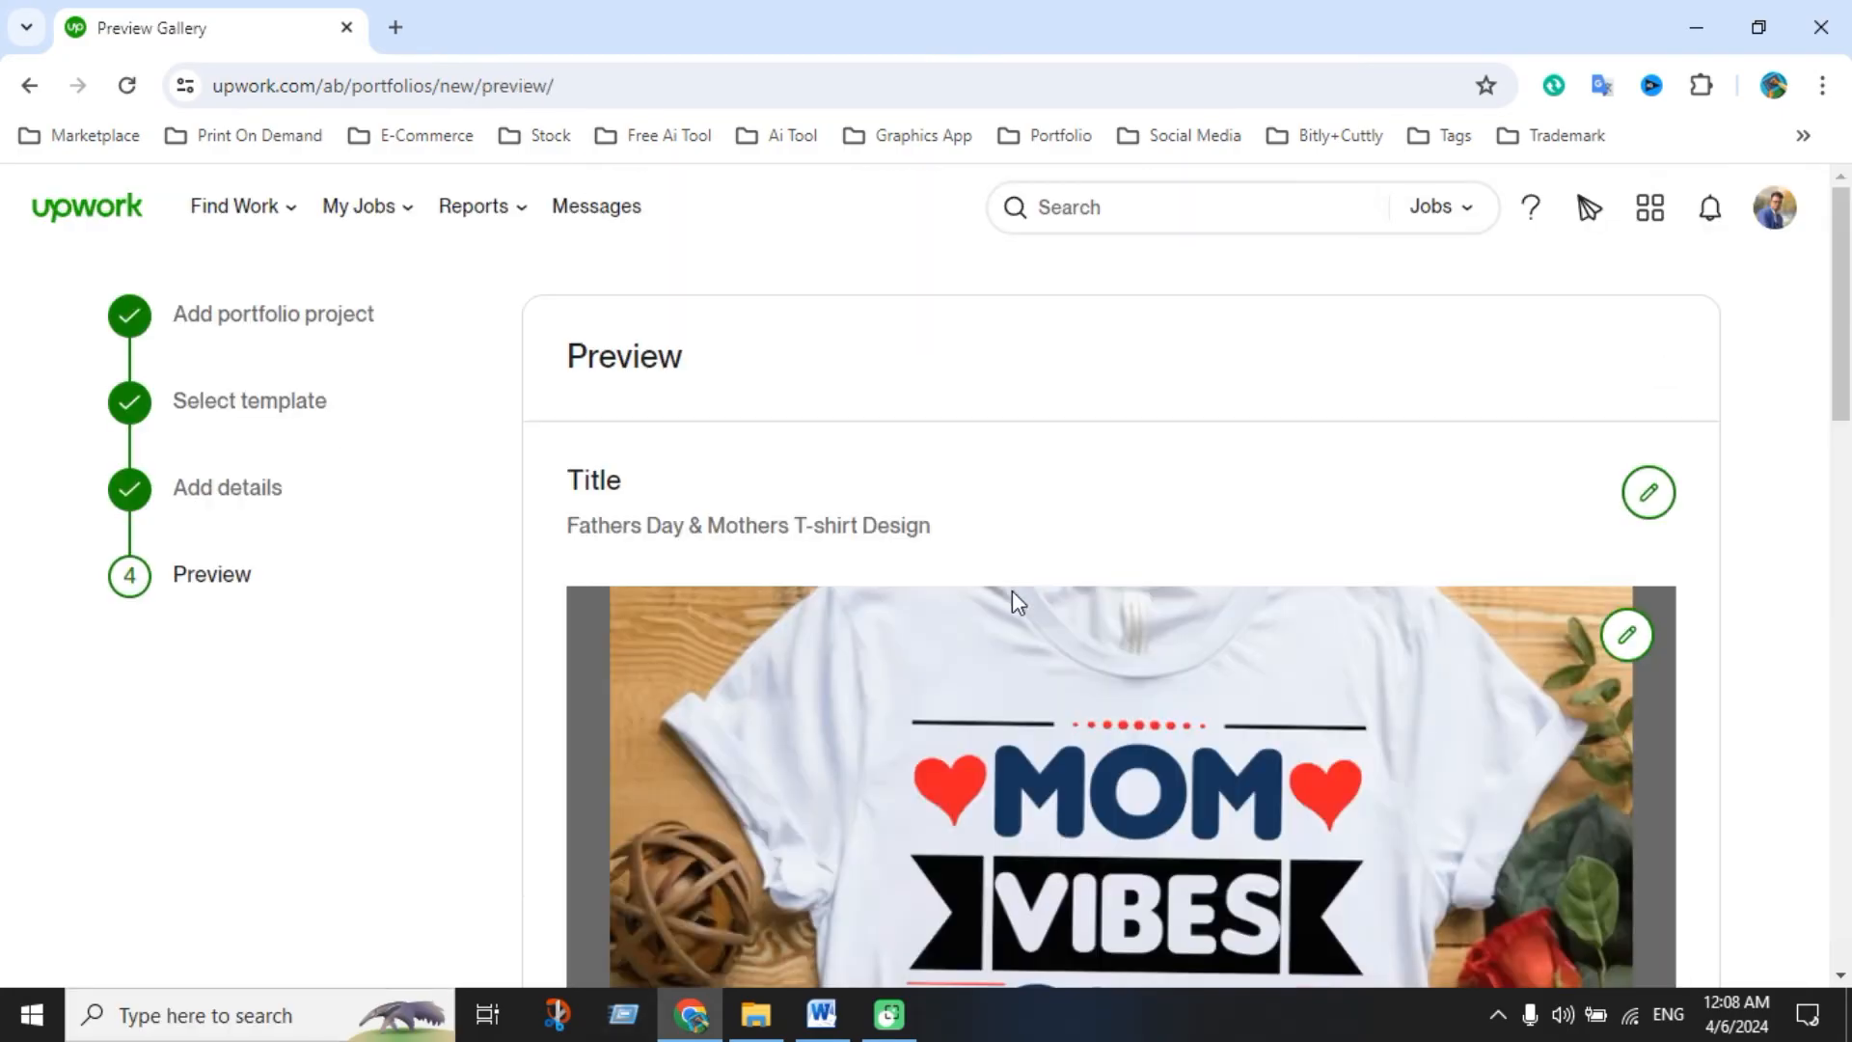
{"action": "scroll", "coordinate": [1011, 590], "scroll_direction": "down", "scroll_amount": 15}
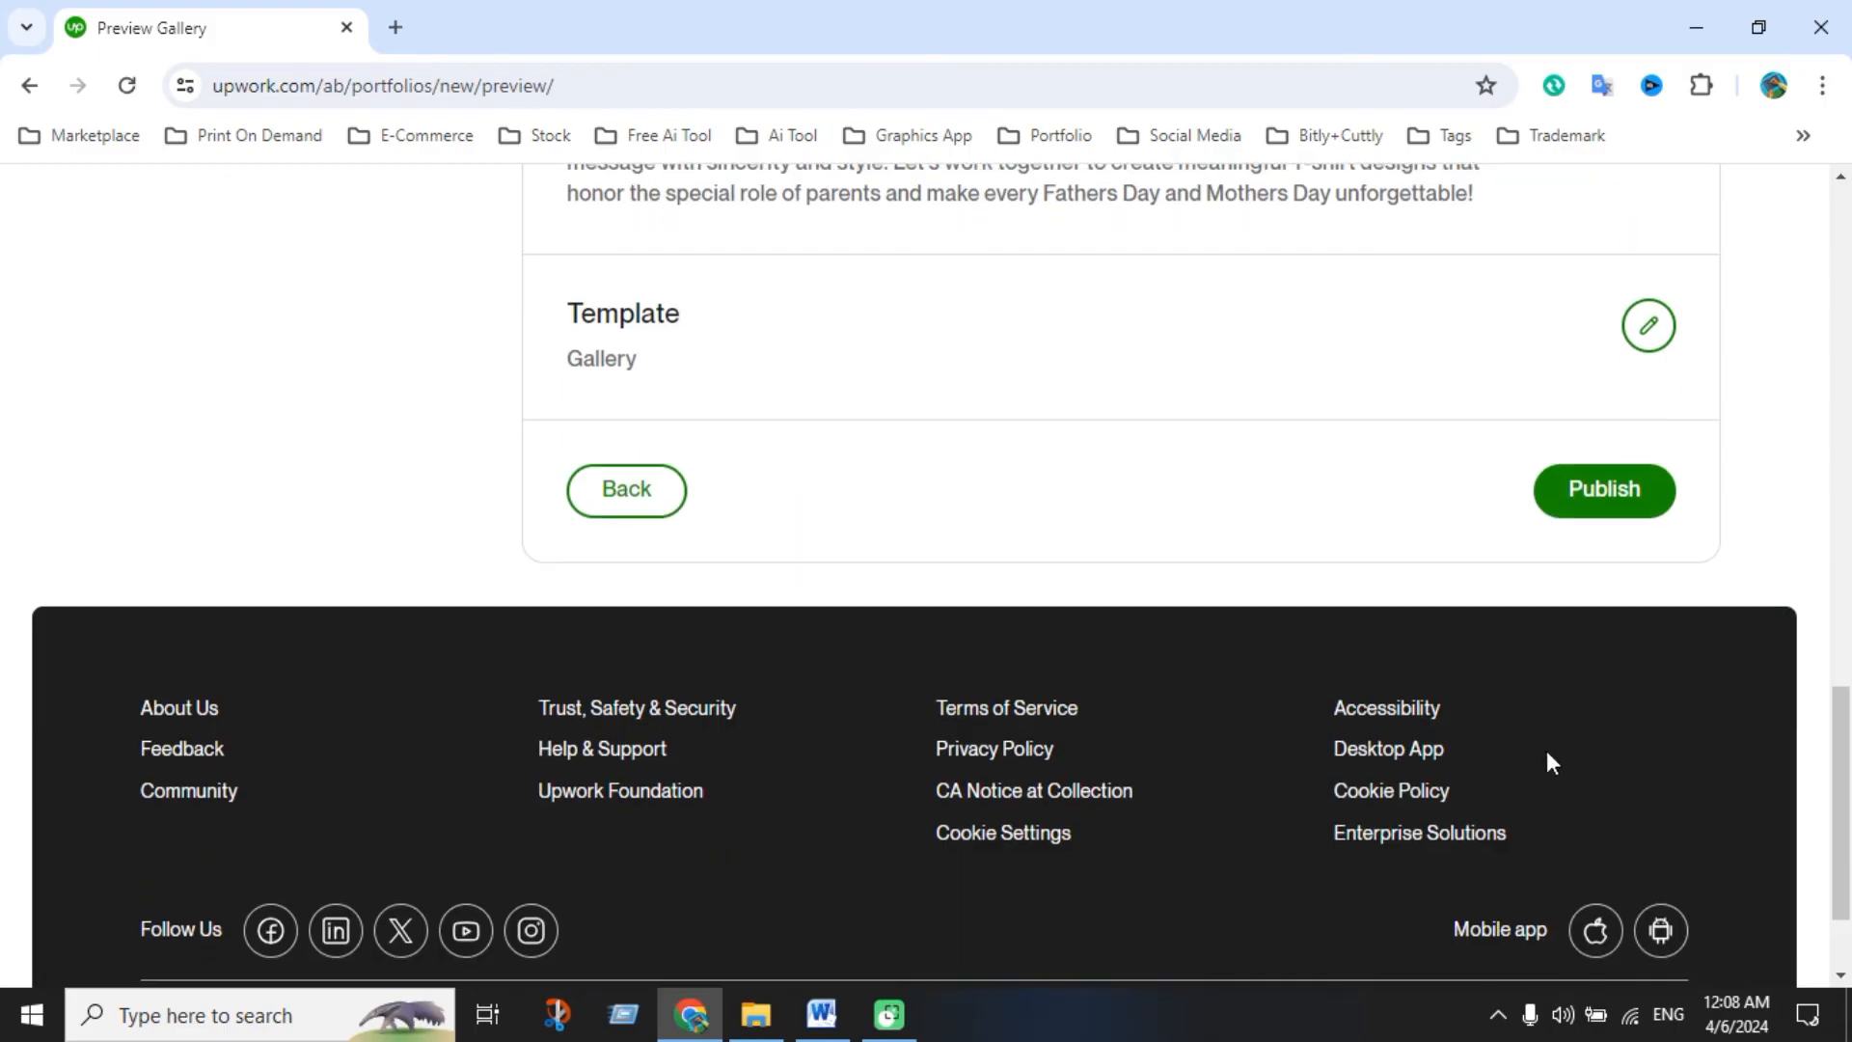
{"action": "left_click", "coordinate": [1652, 492]}
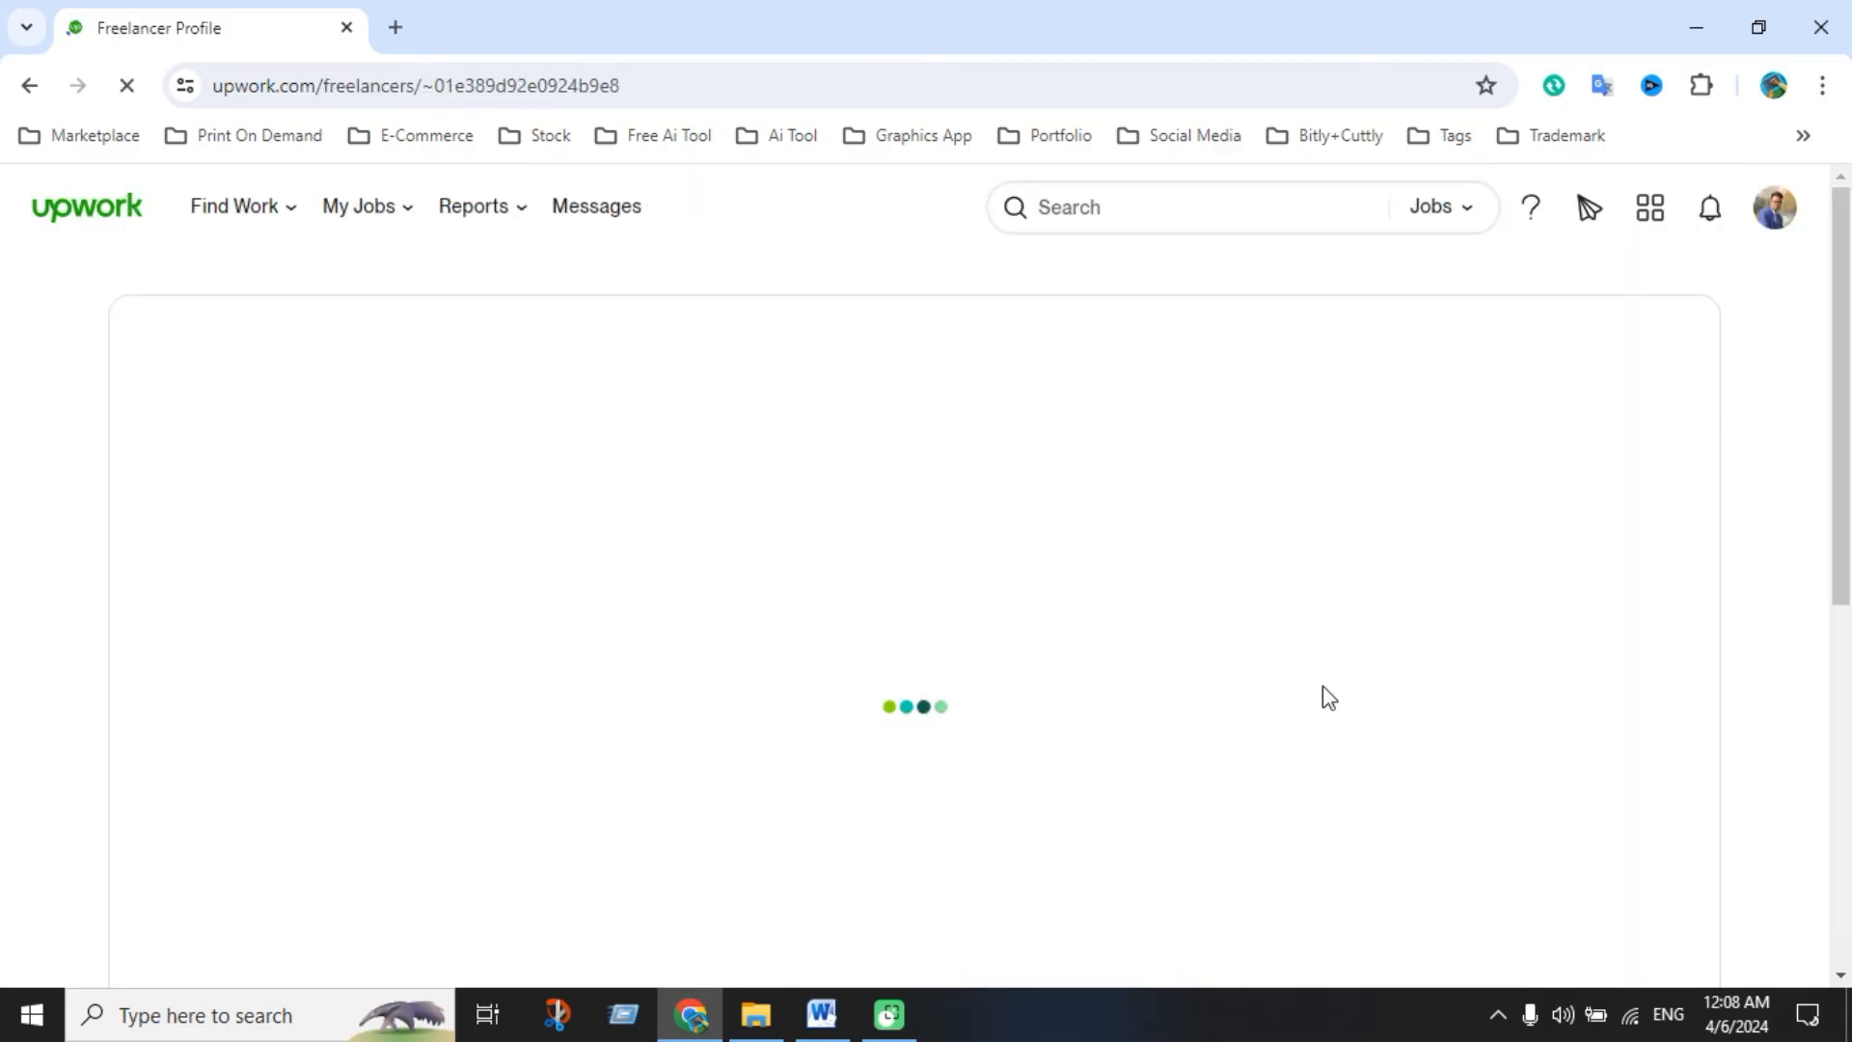
{"action": "scroll", "coordinate": [1312, 675], "scroll_direction": "down", "scroll_amount": 5}
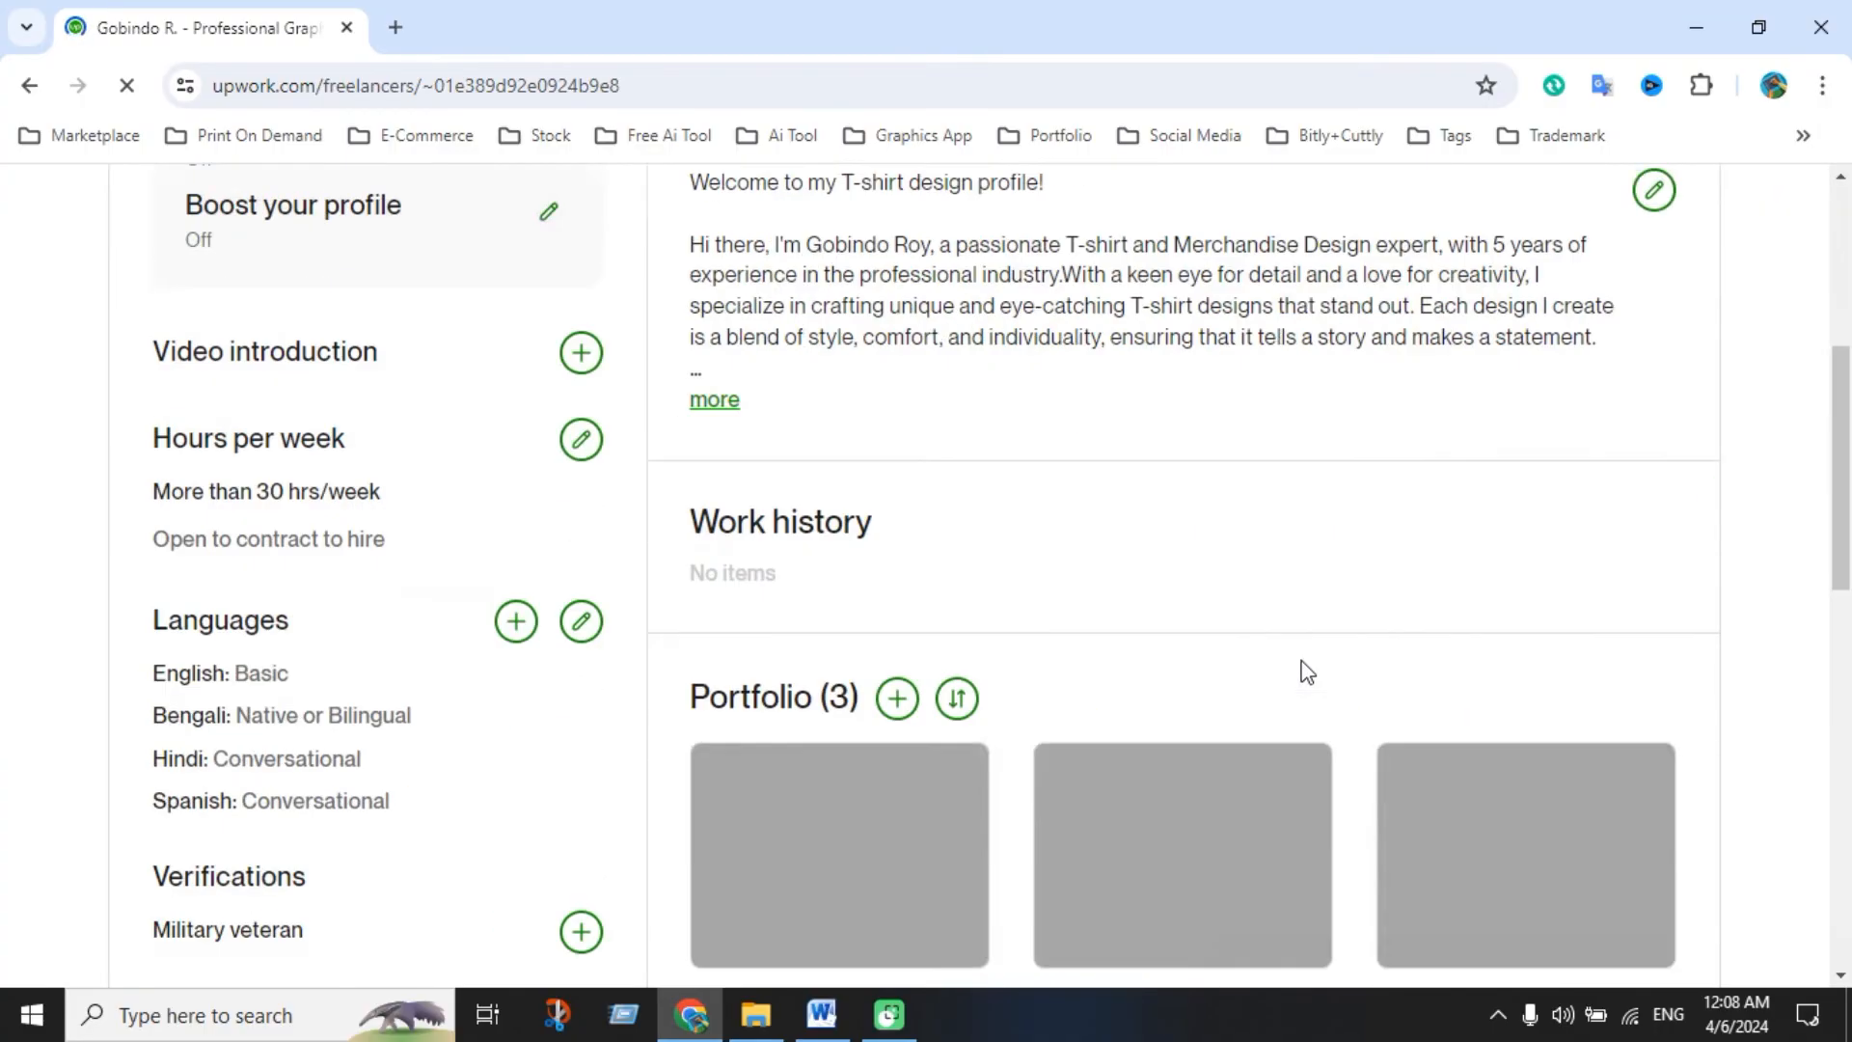
{"action": "scroll", "coordinate": [1307, 672], "scroll_direction": "down", "scroll_amount": 4}
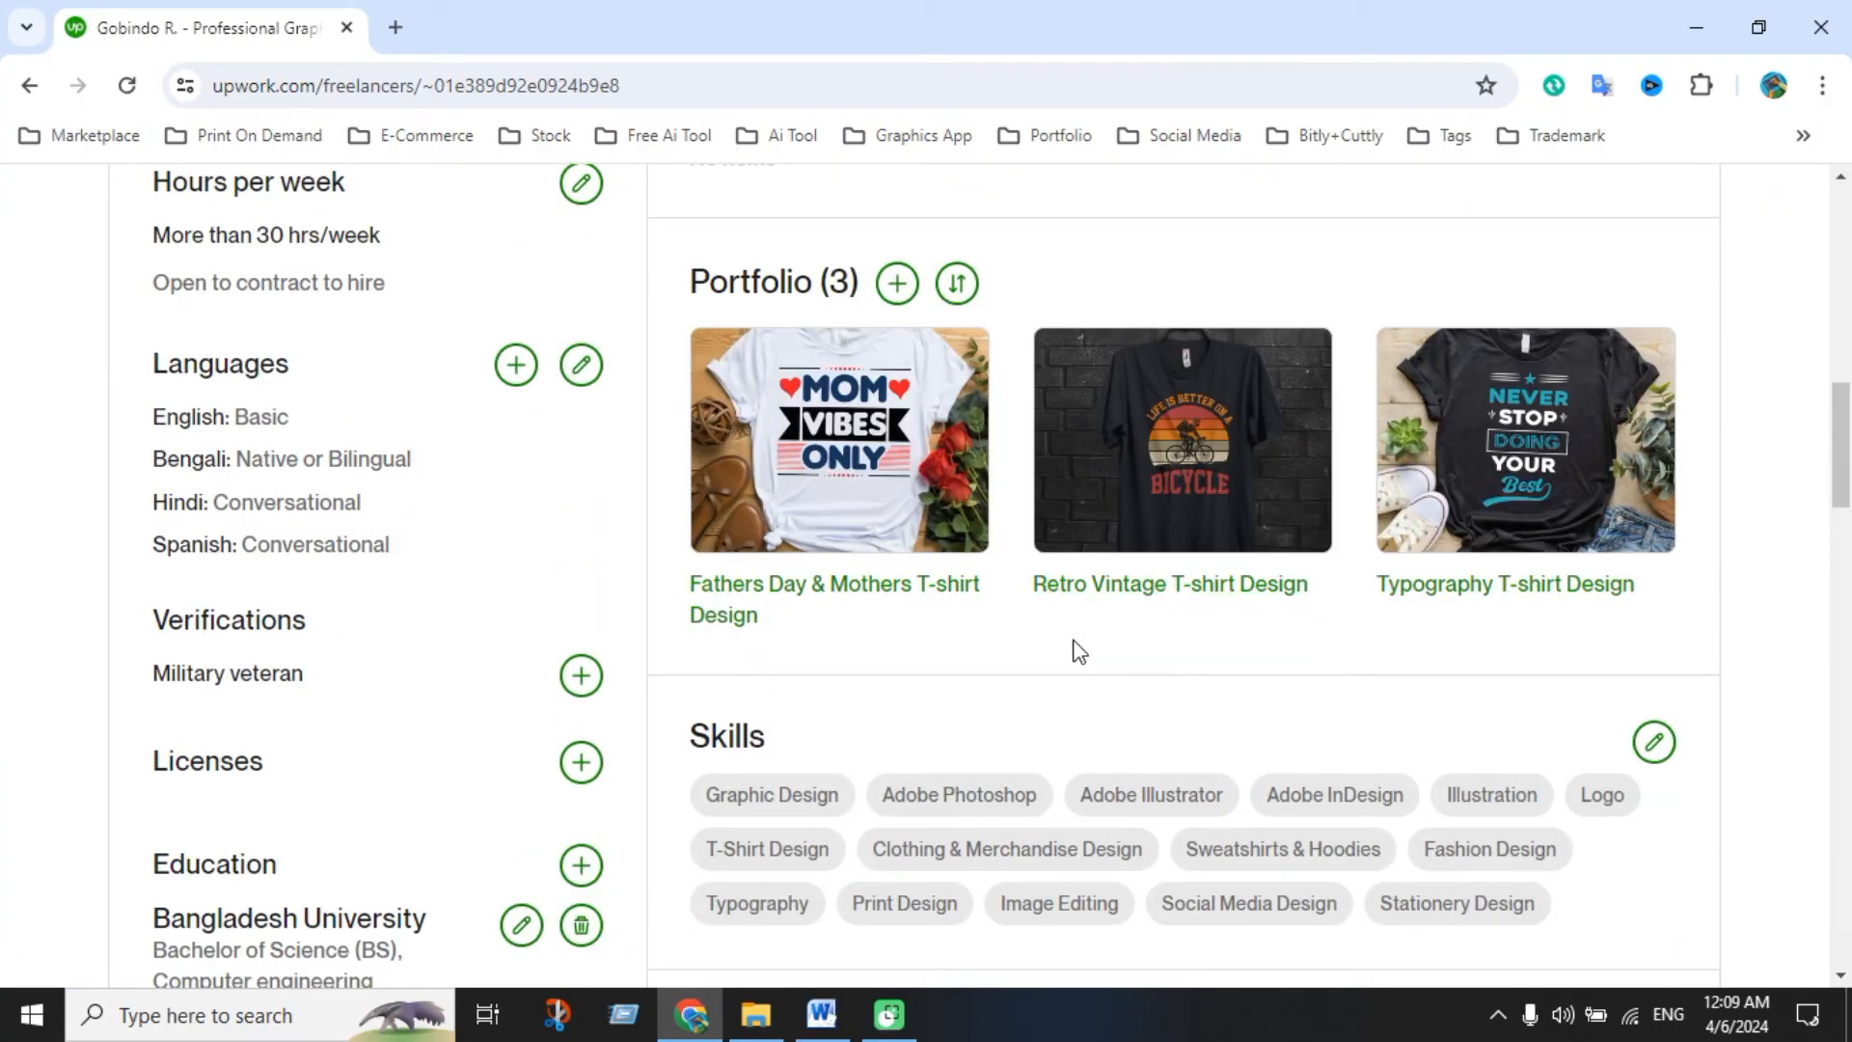
{"action": "mouse_move", "coordinate": [926, 497]}
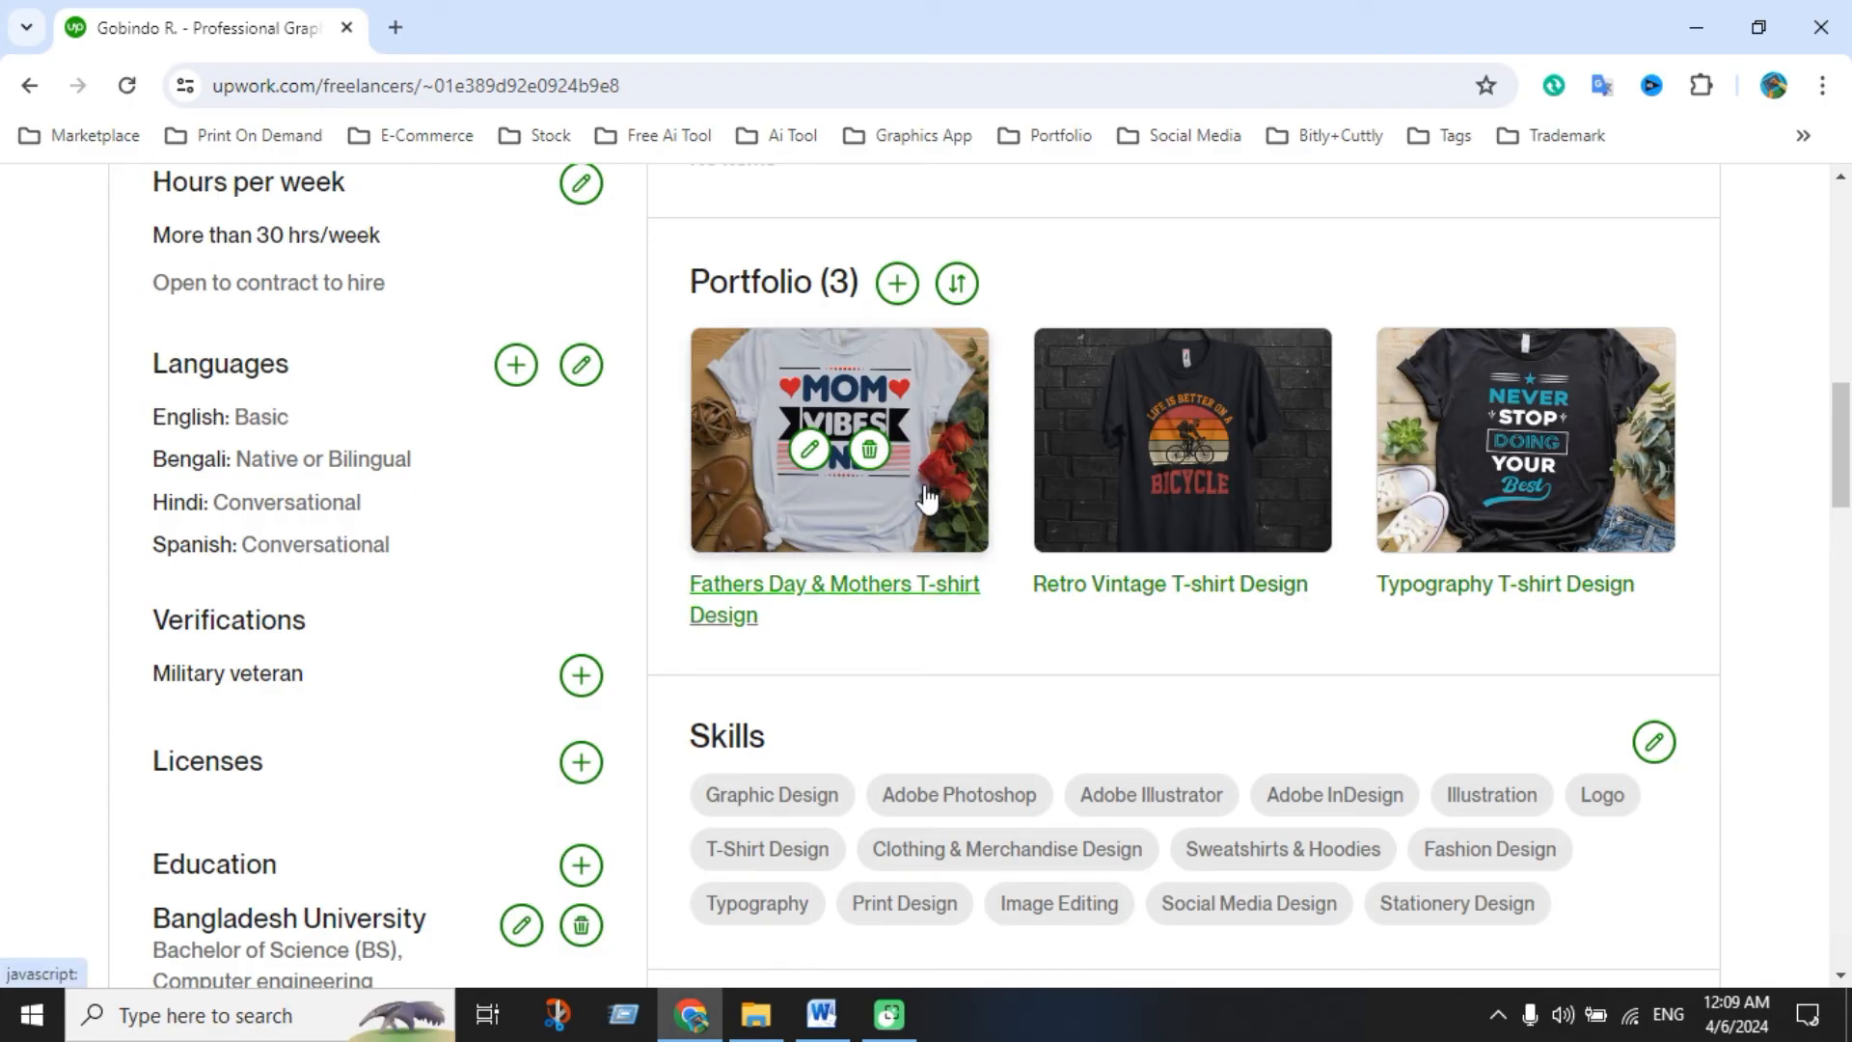
{"action": "left_click", "coordinate": [926, 496]}
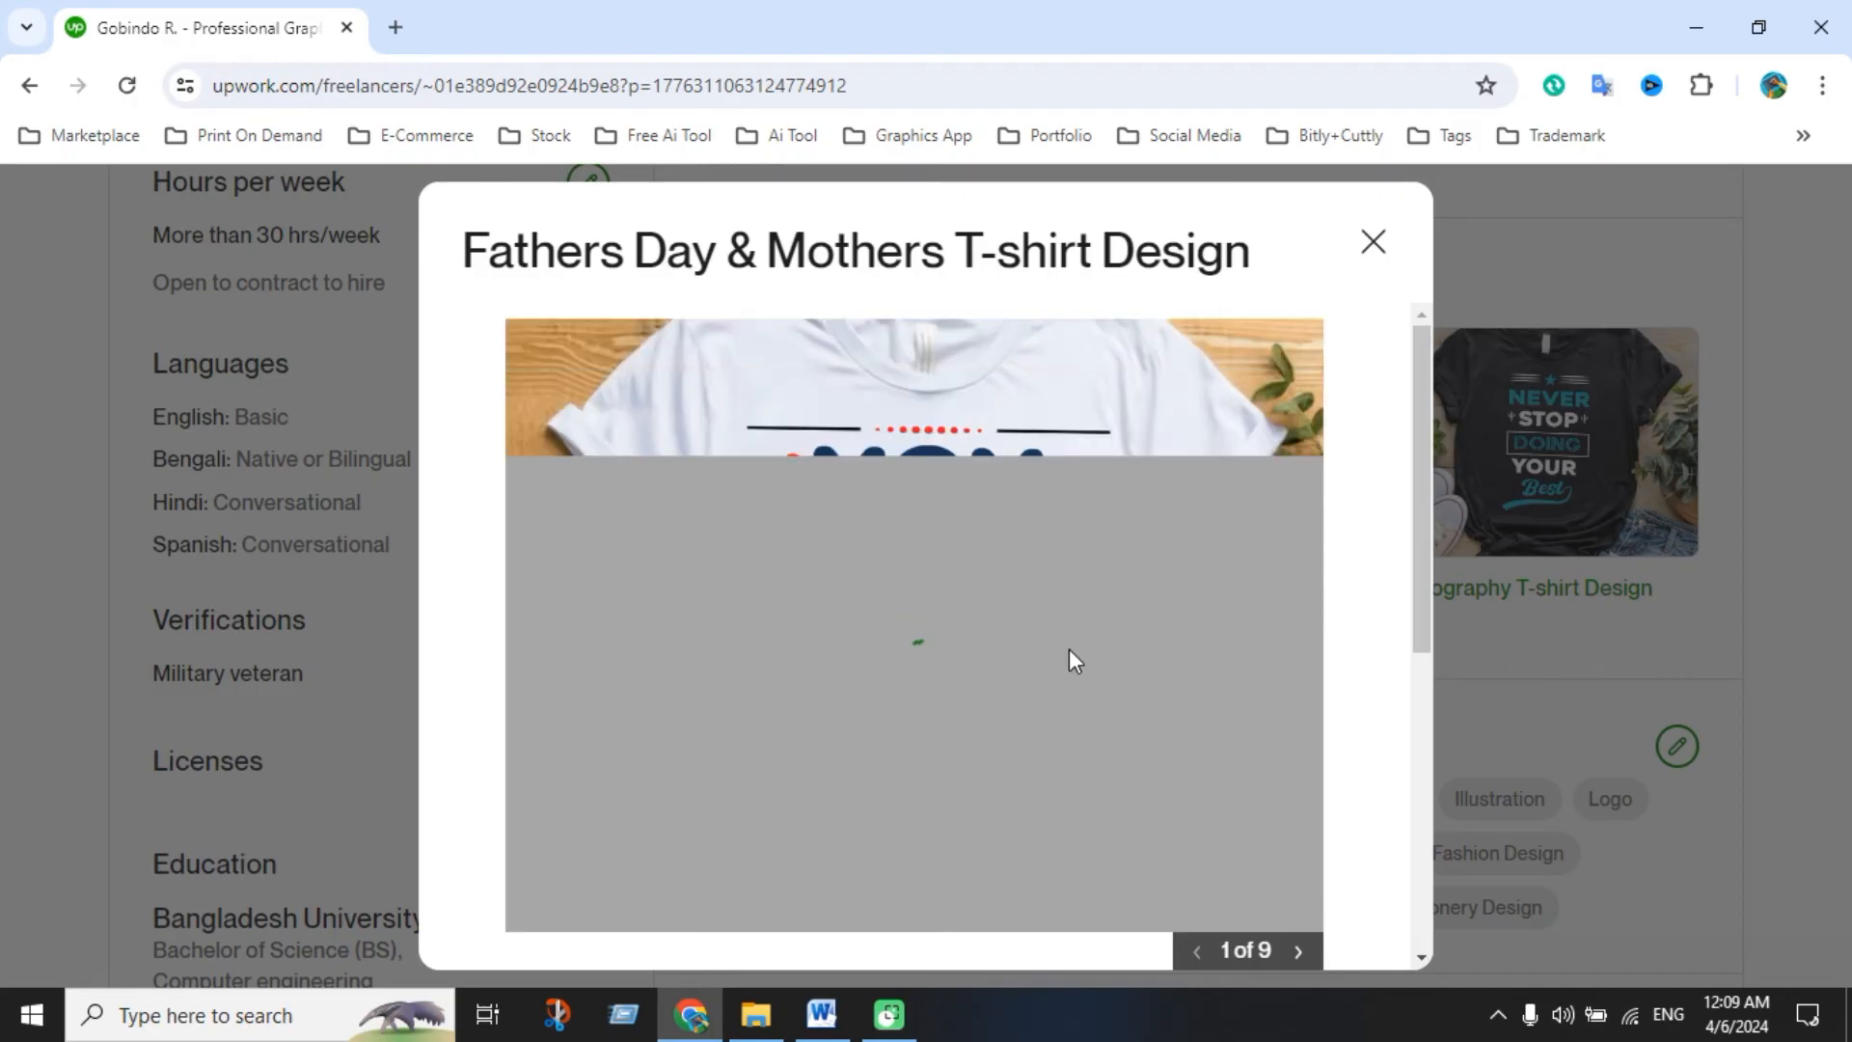
{"action": "scroll", "coordinate": [1250, 679], "scroll_direction": "down", "scroll_amount": 2}
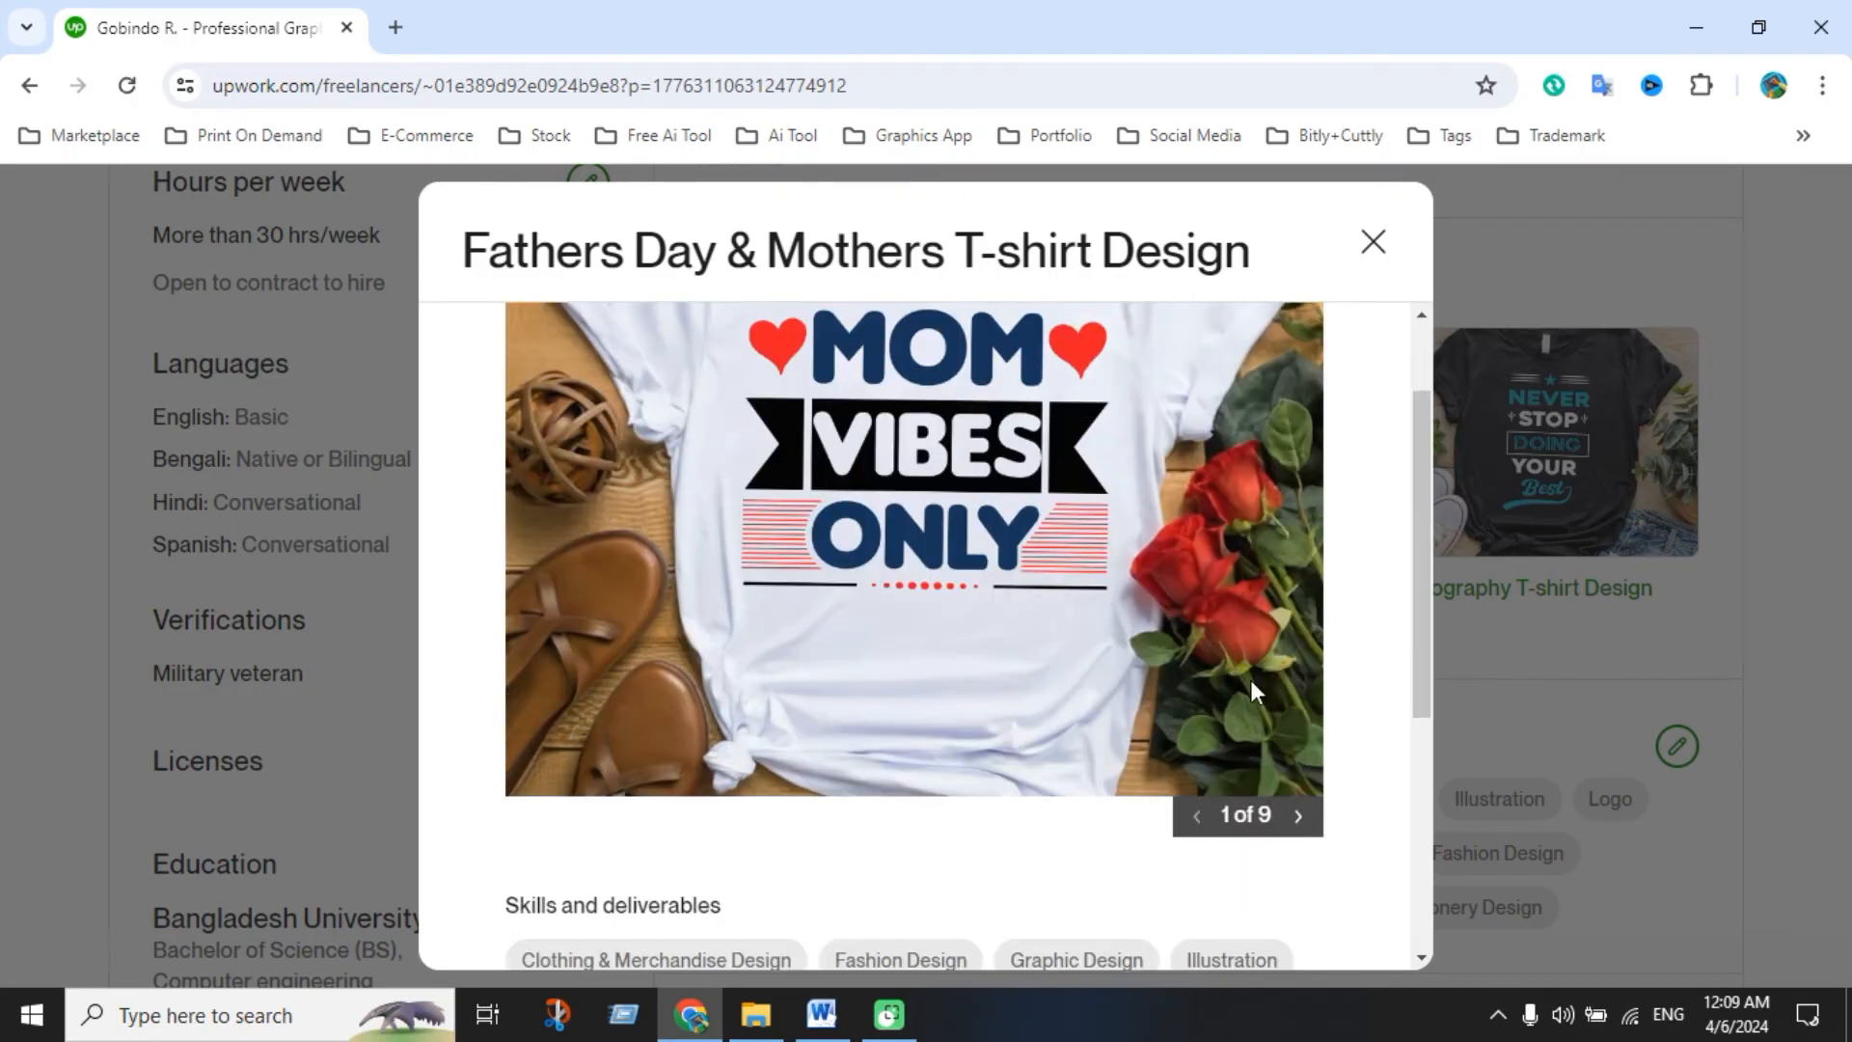
{"action": "left_click", "coordinate": [1299, 818]}
{"action": "left_click", "coordinate": [1299, 818]}
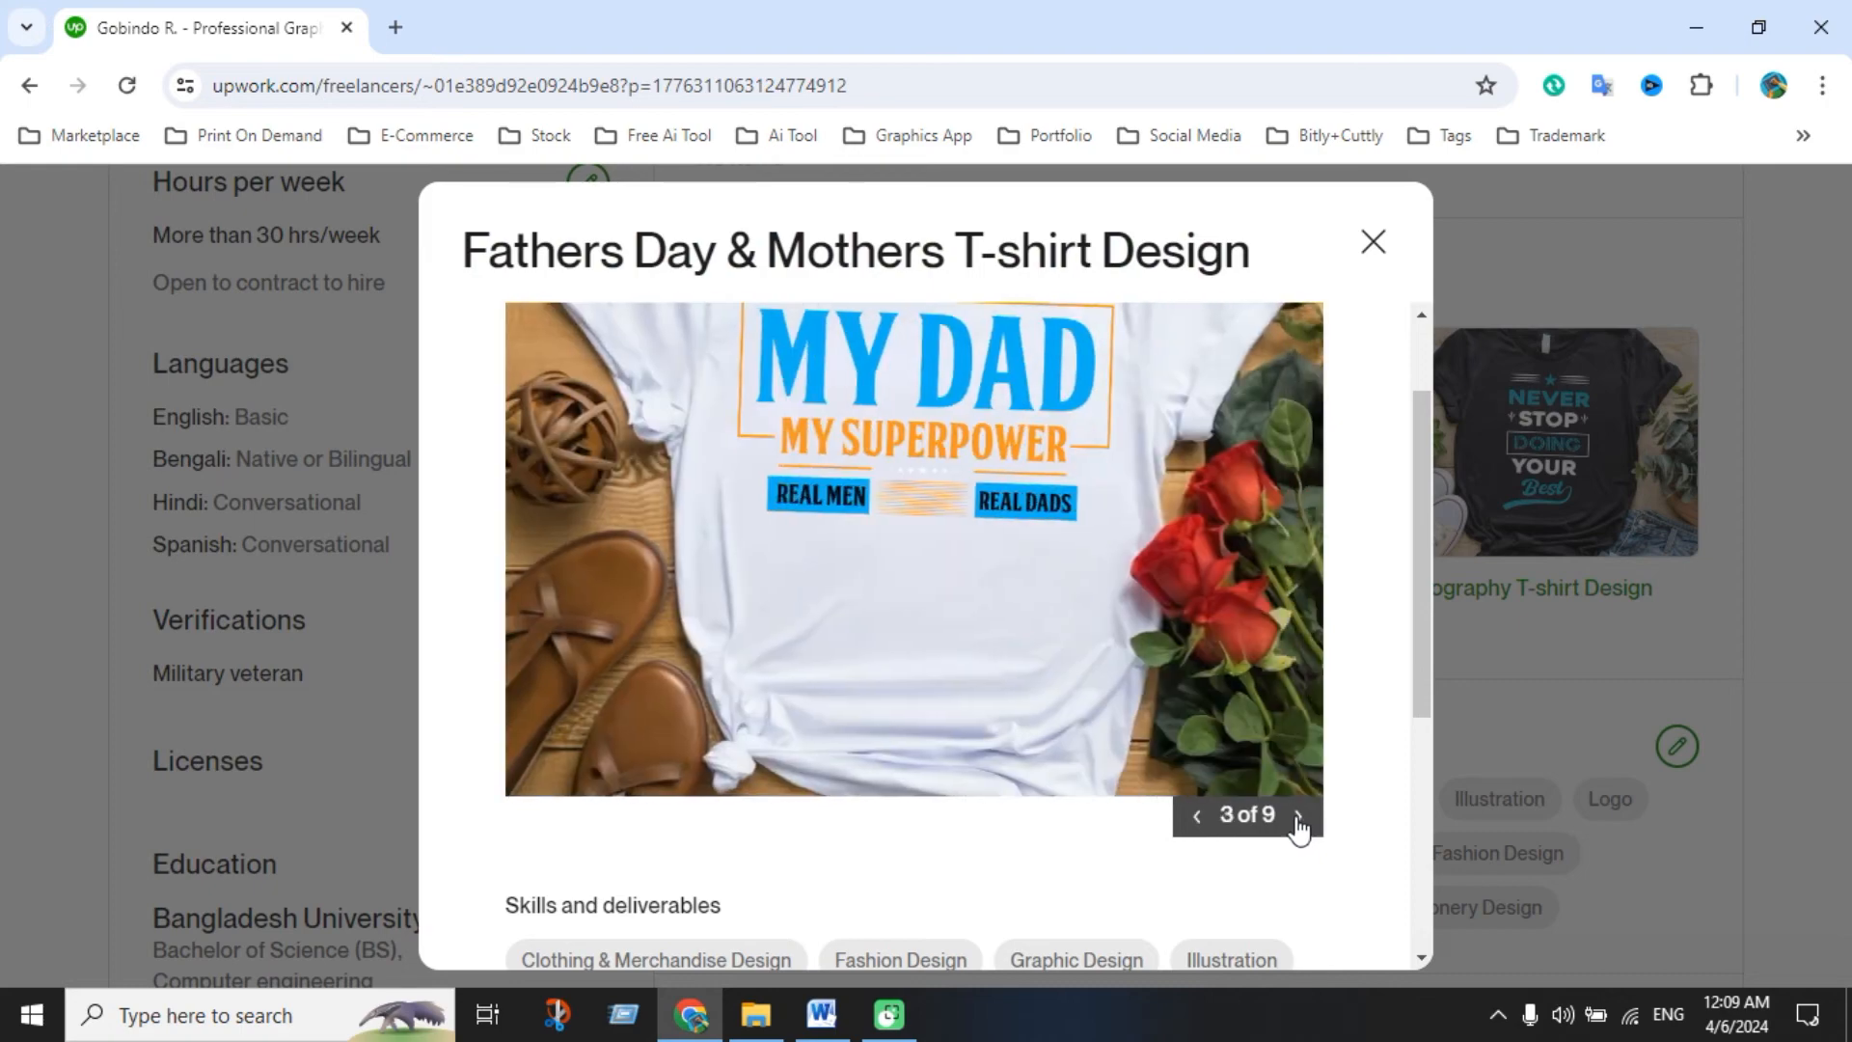
{"action": "scroll", "coordinate": [1053, 590], "scroll_direction": "down", "scroll_amount": 4}
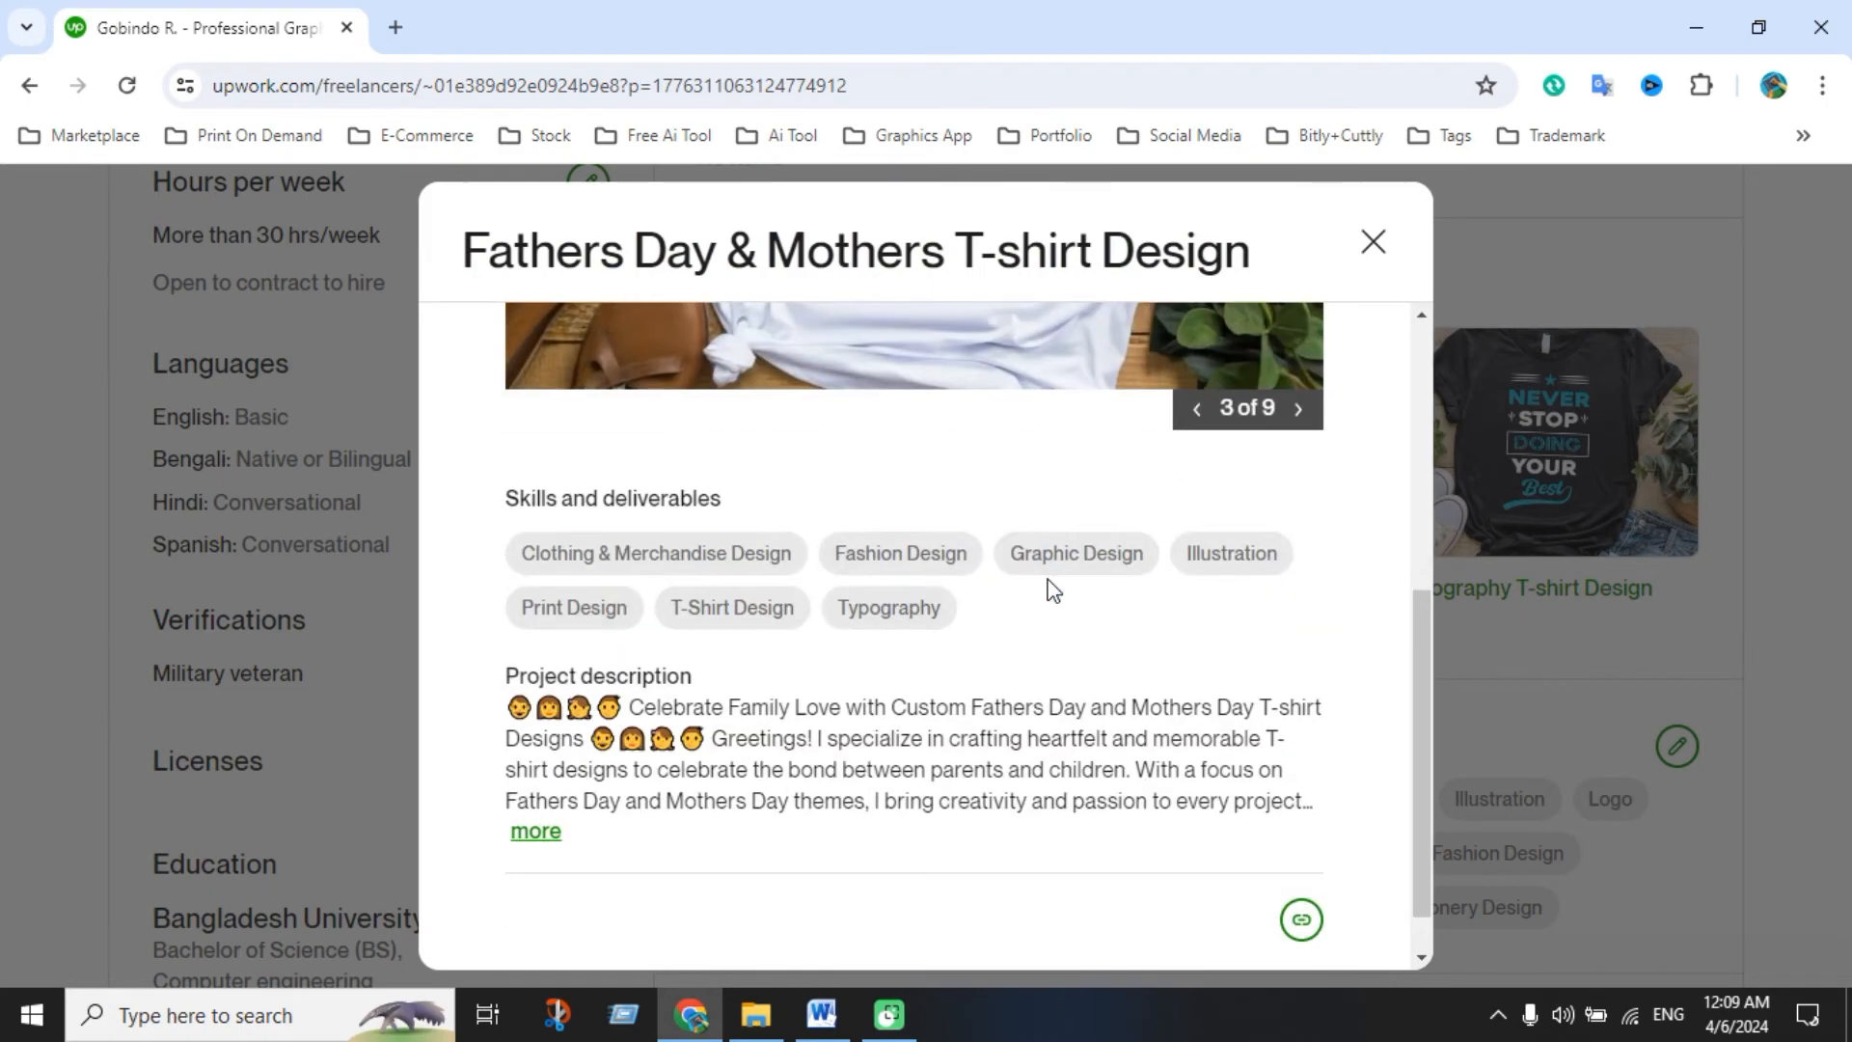
{"action": "scroll", "coordinate": [1053, 590], "scroll_direction": "down", "scroll_amount": 1}
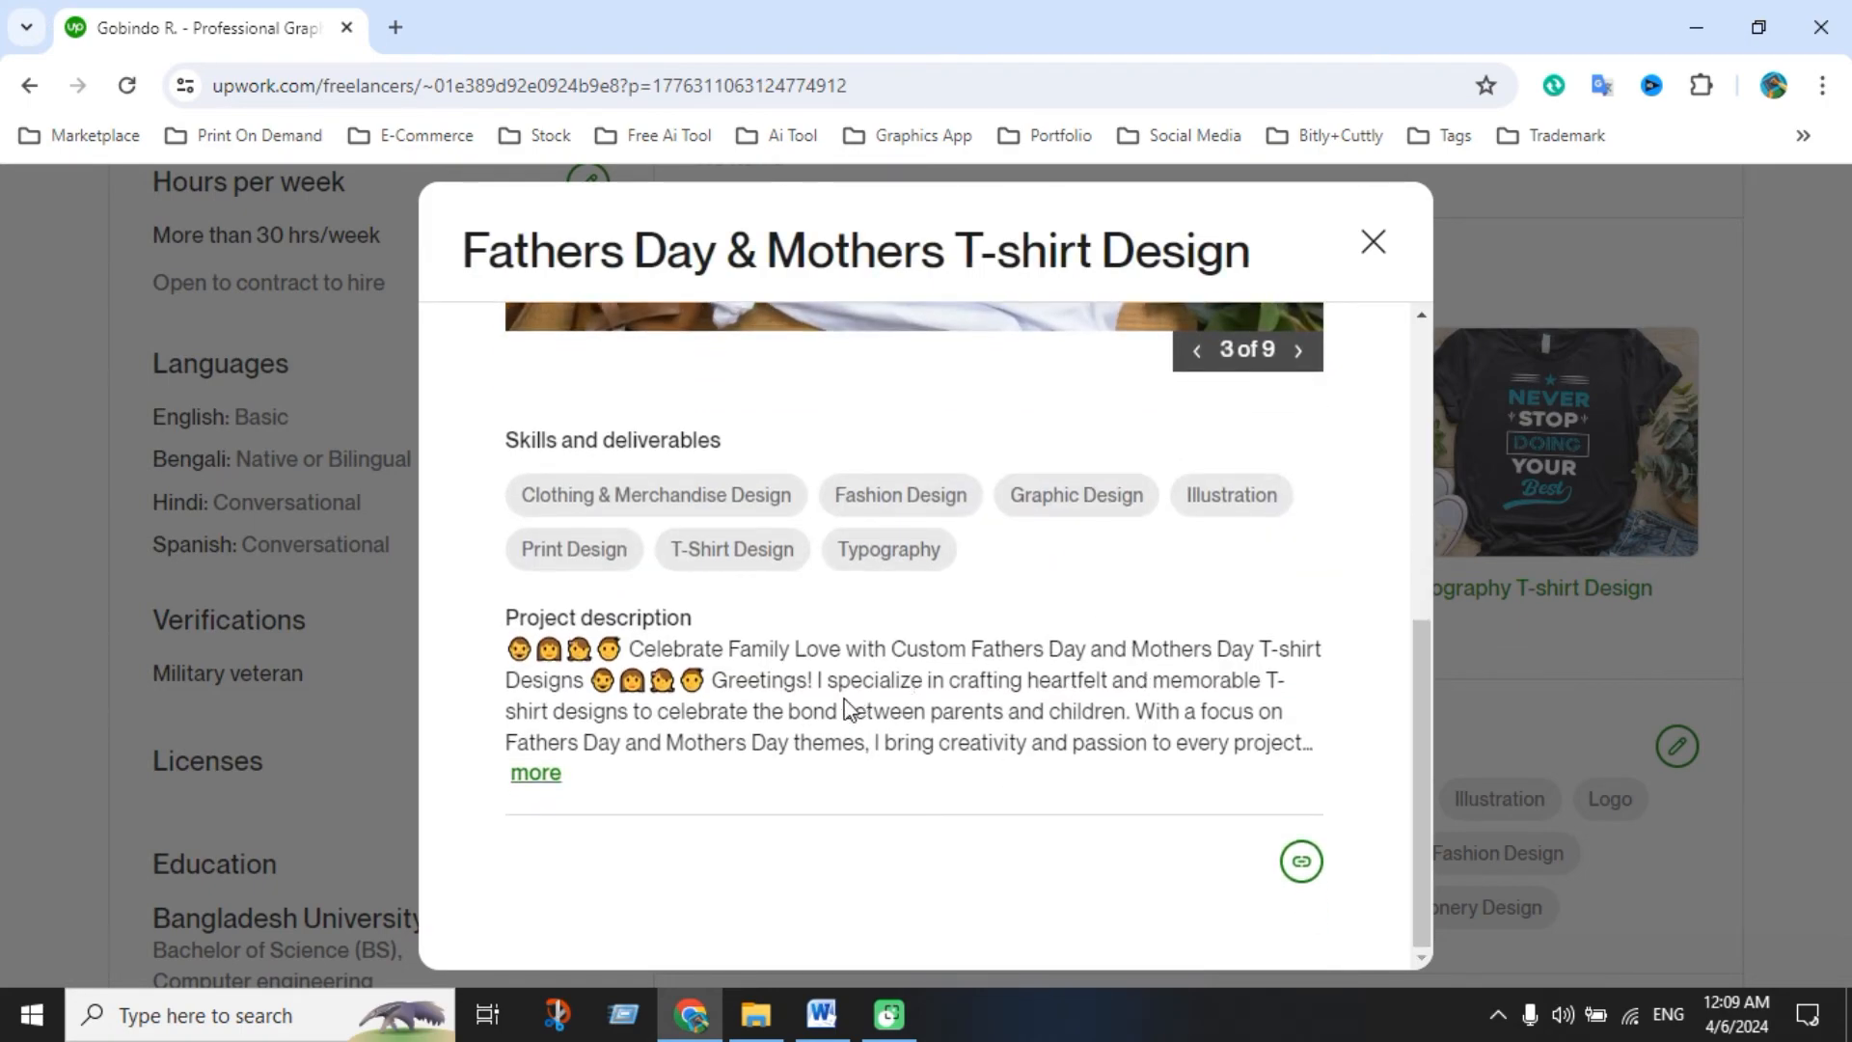
{"action": "scroll", "coordinate": [1099, 680], "scroll_direction": "up", "scroll_amount": 6}
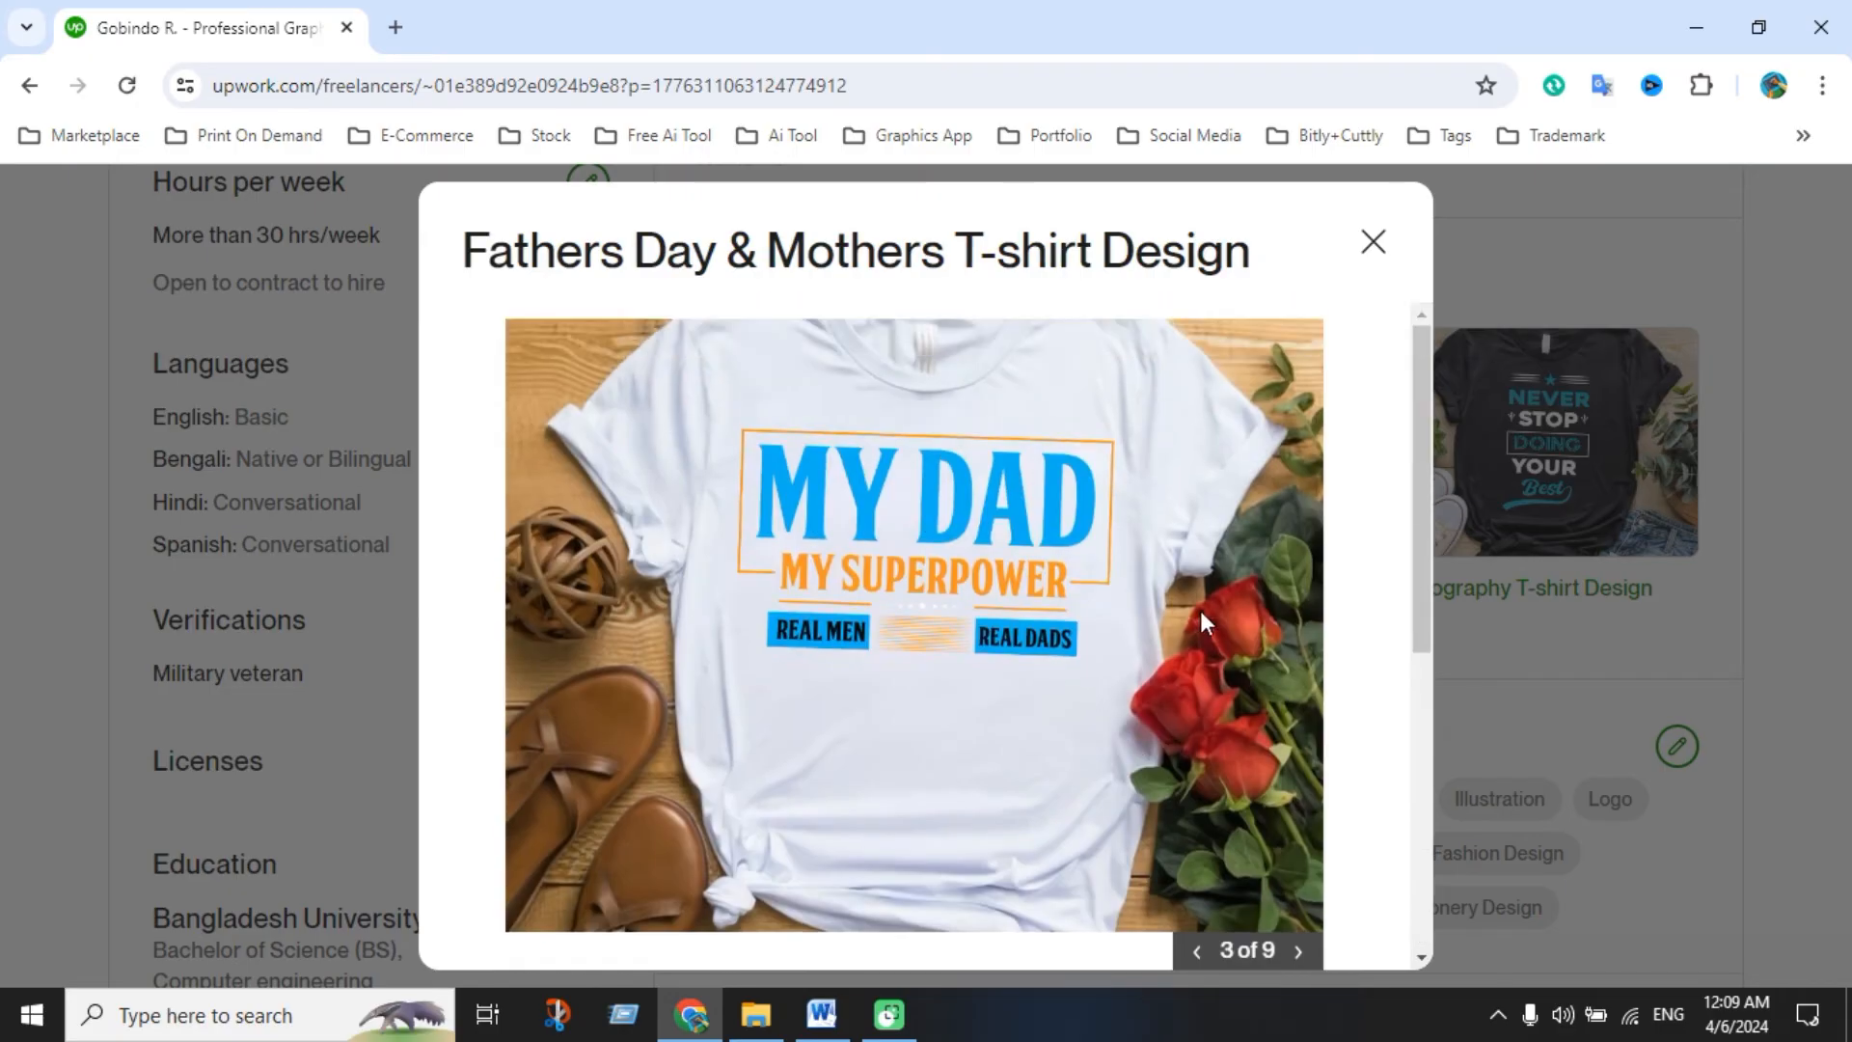
{"action": "scroll", "coordinate": [1200, 611], "scroll_direction": "down", "scroll_amount": 4}
{"action": "left_click", "coordinate": [1298, 545]}
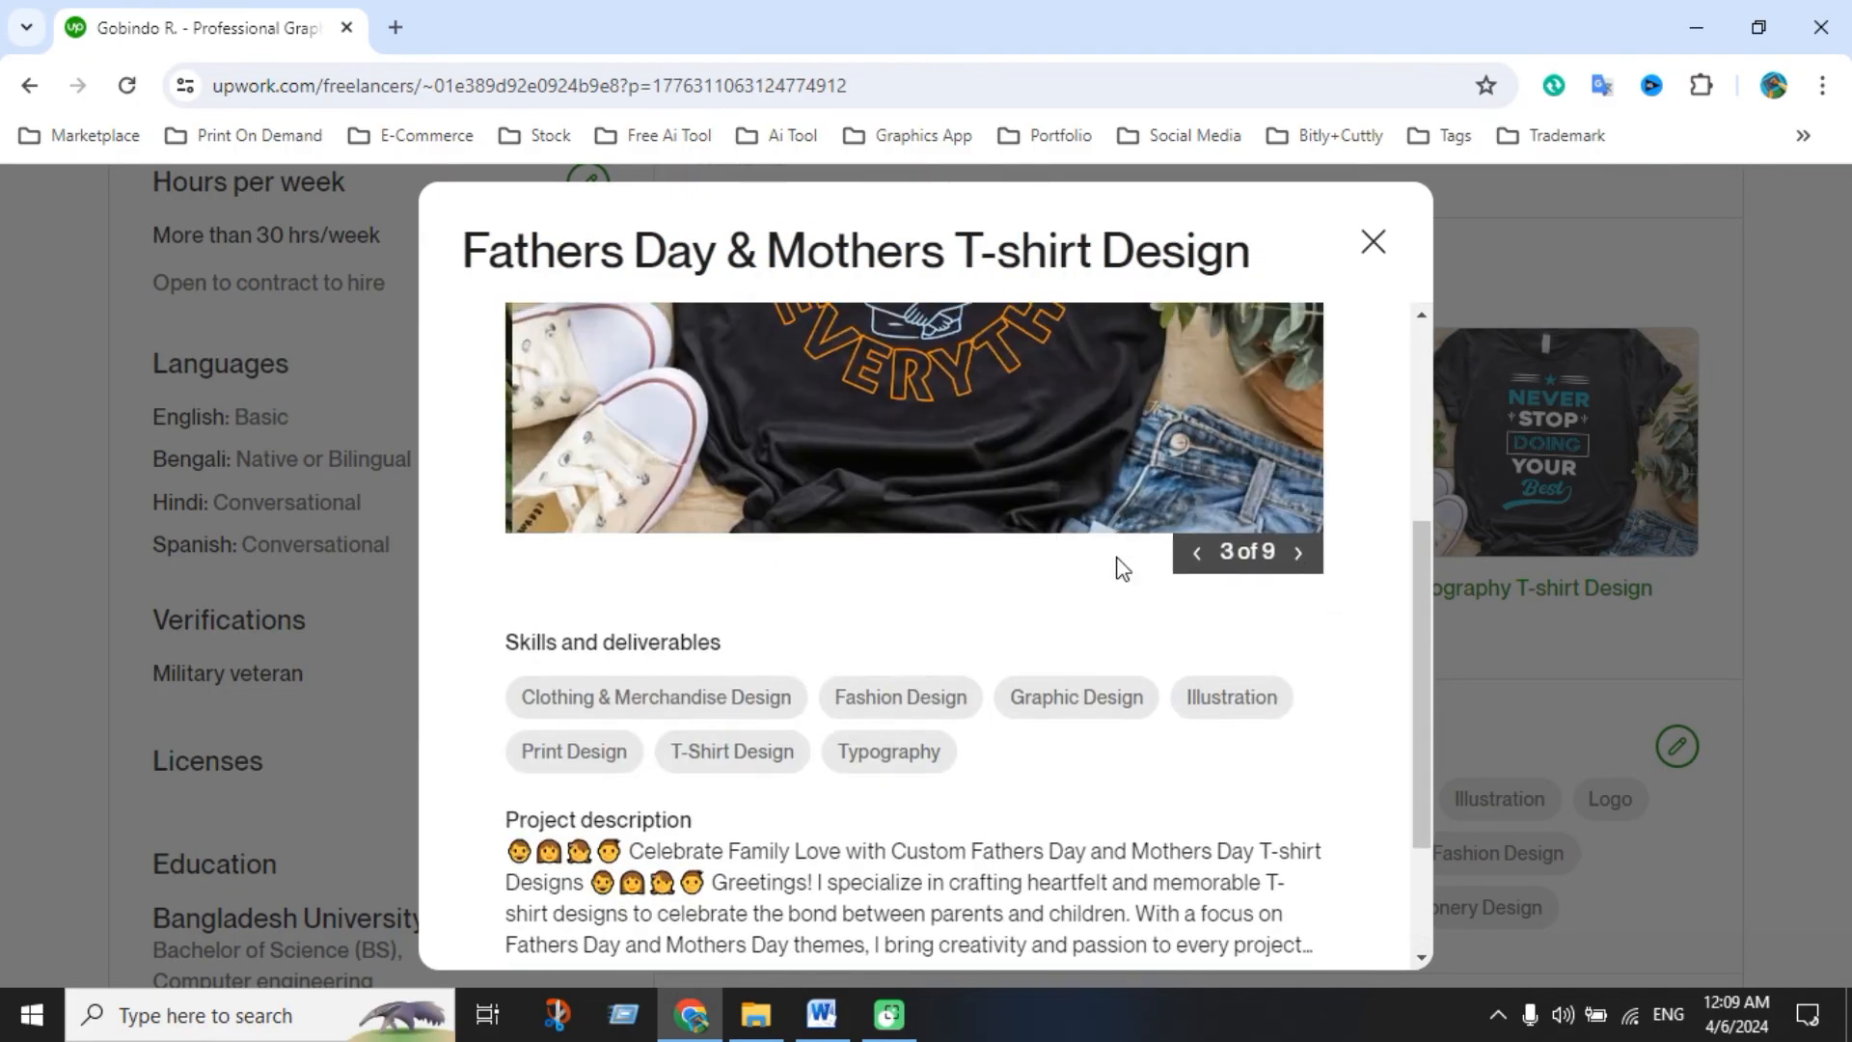
{"action": "scroll", "coordinate": [1080, 644], "scroll_direction": "up", "scroll_amount": 4}
{"action": "left_click", "coordinate": [1372, 241]}
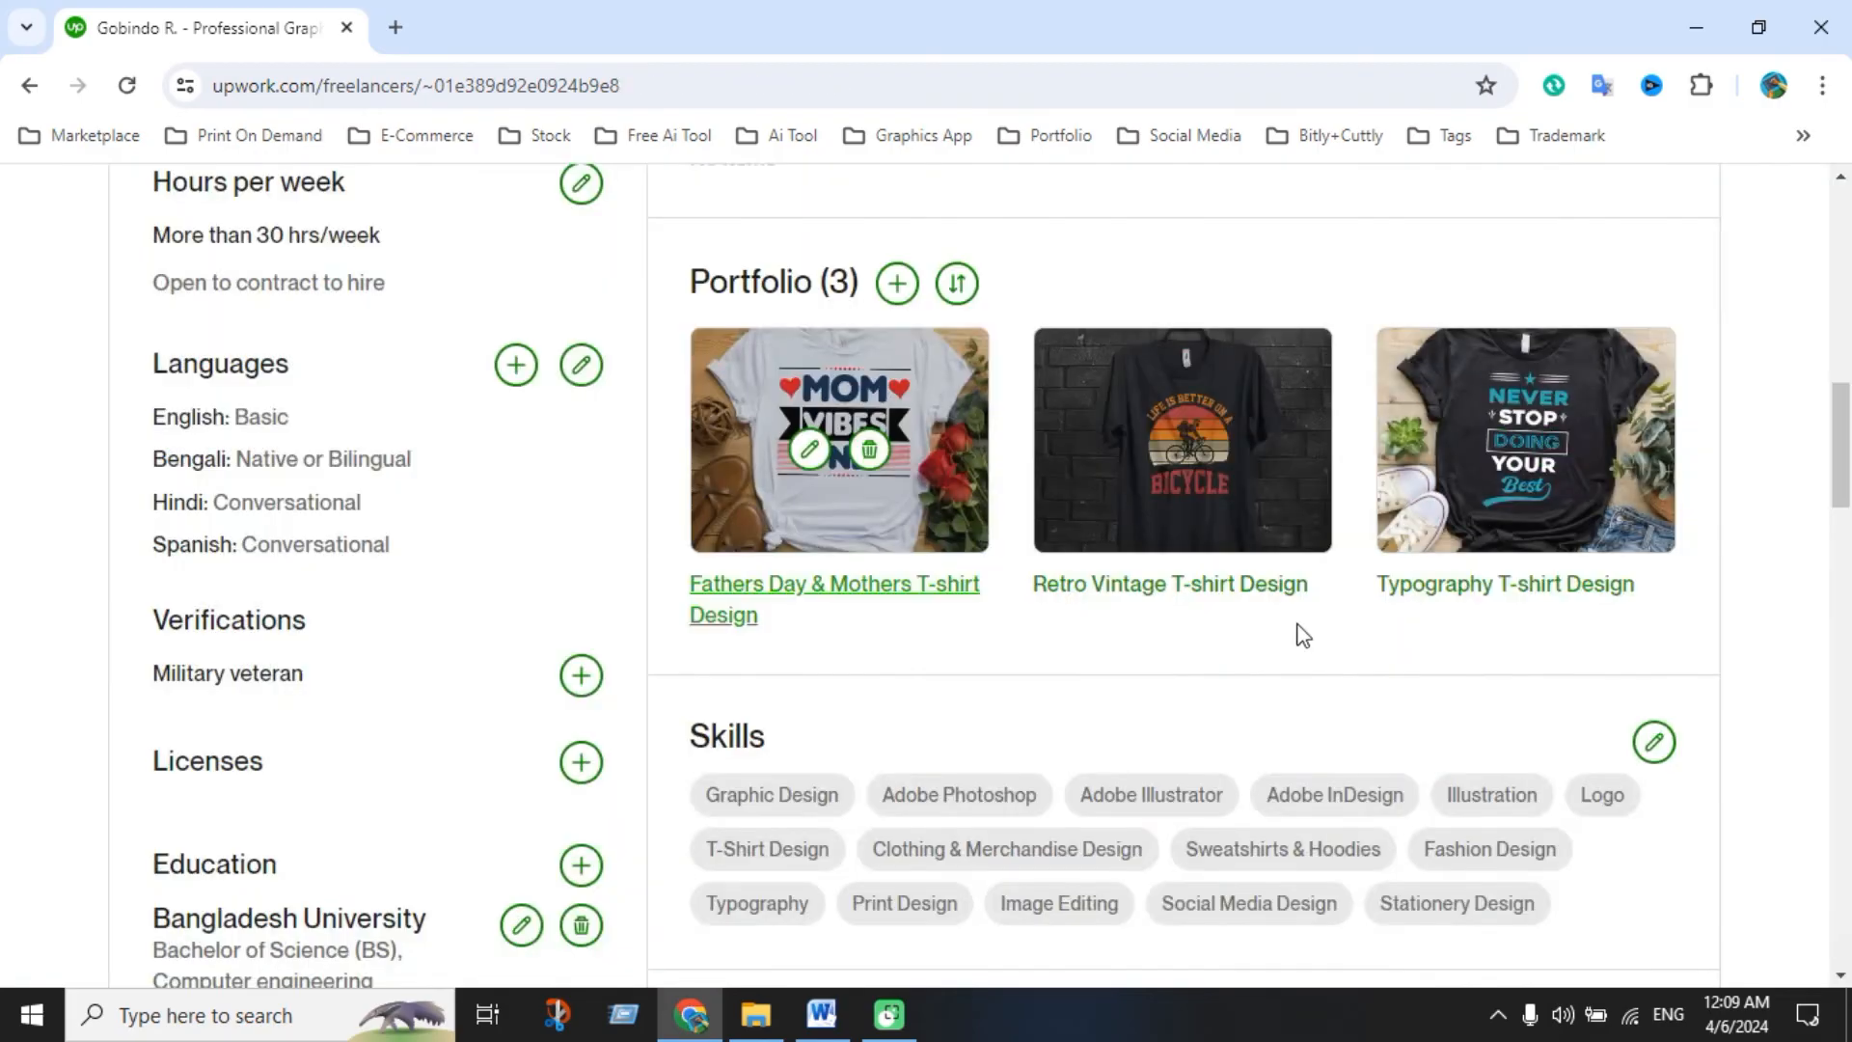
{"action": "scroll", "coordinate": [1088, 612], "scroll_direction": "up", "scroll_amount": 3}
Reorder the portfolio to Typography, Retro Vintage, then Fathers Day & Mothers T-shirt Design, and save
{"action": "left_click", "coordinate": [957, 557]}
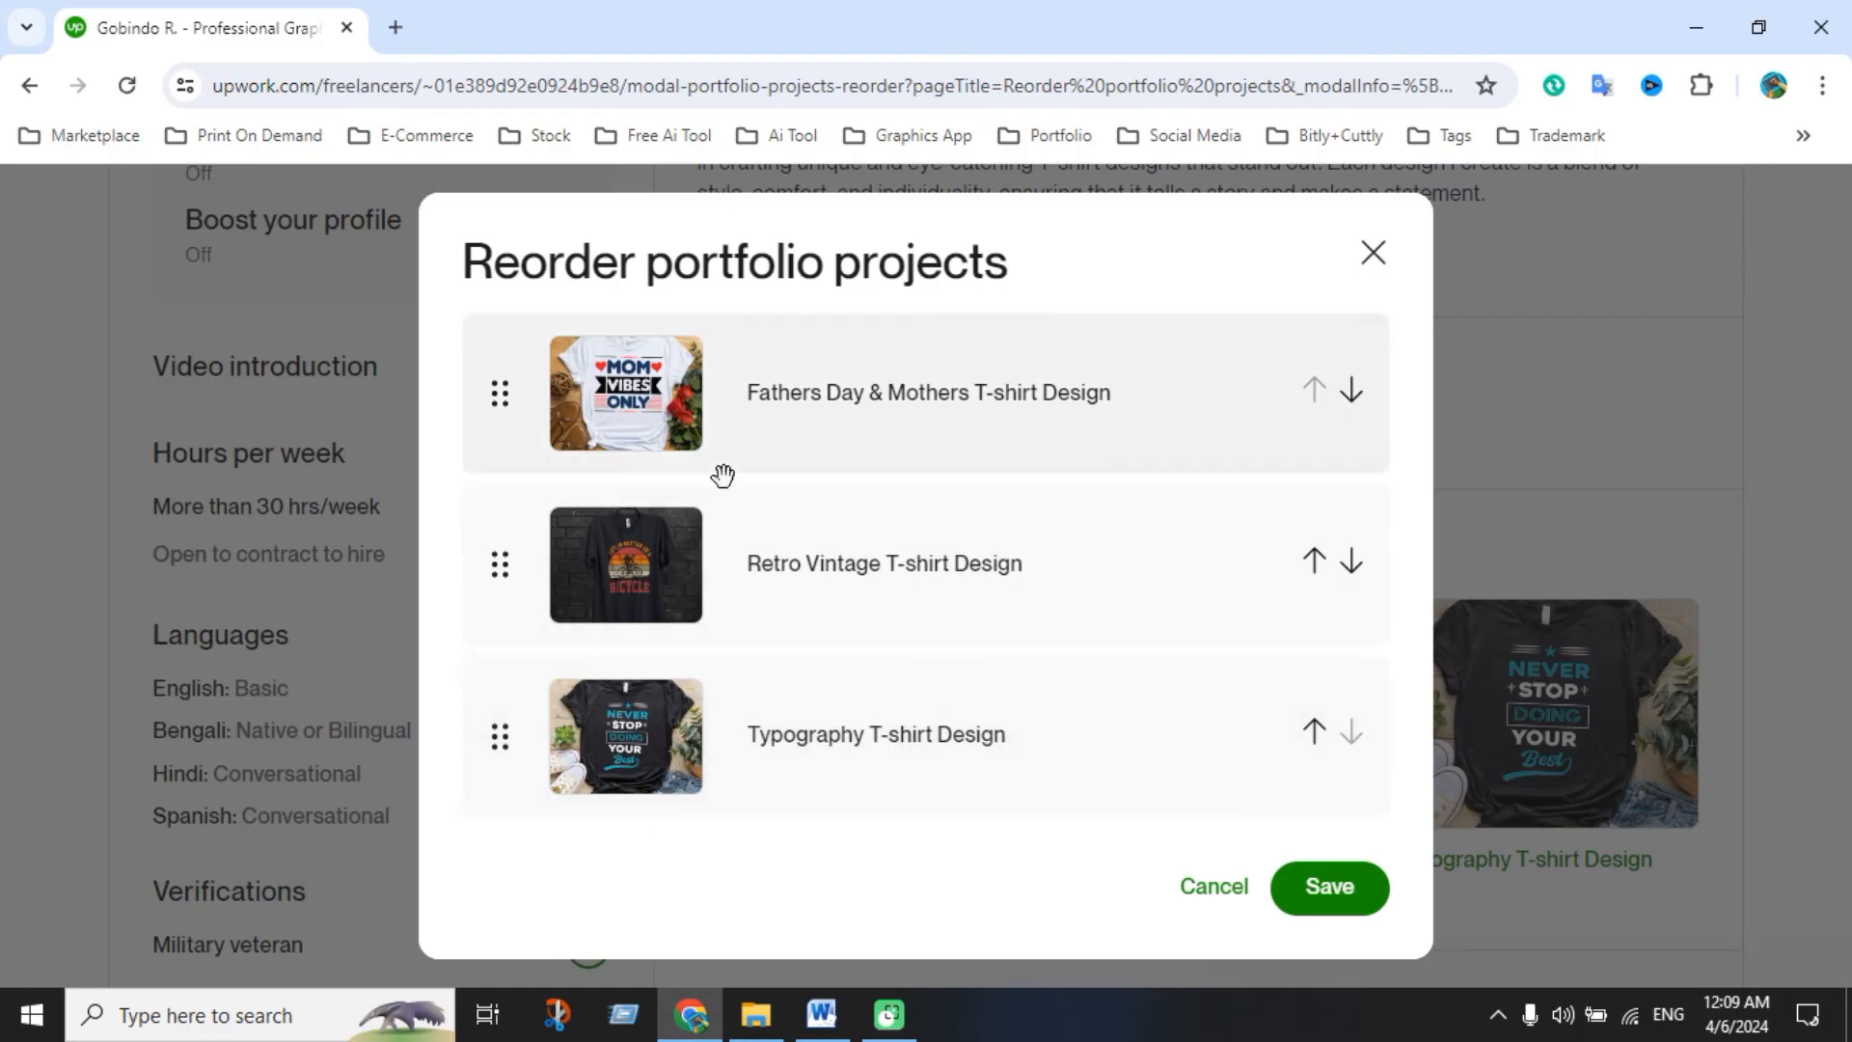
{"action": "left_click_drag", "start_coordinate": [514, 436], "coordinate": [497, 397]}
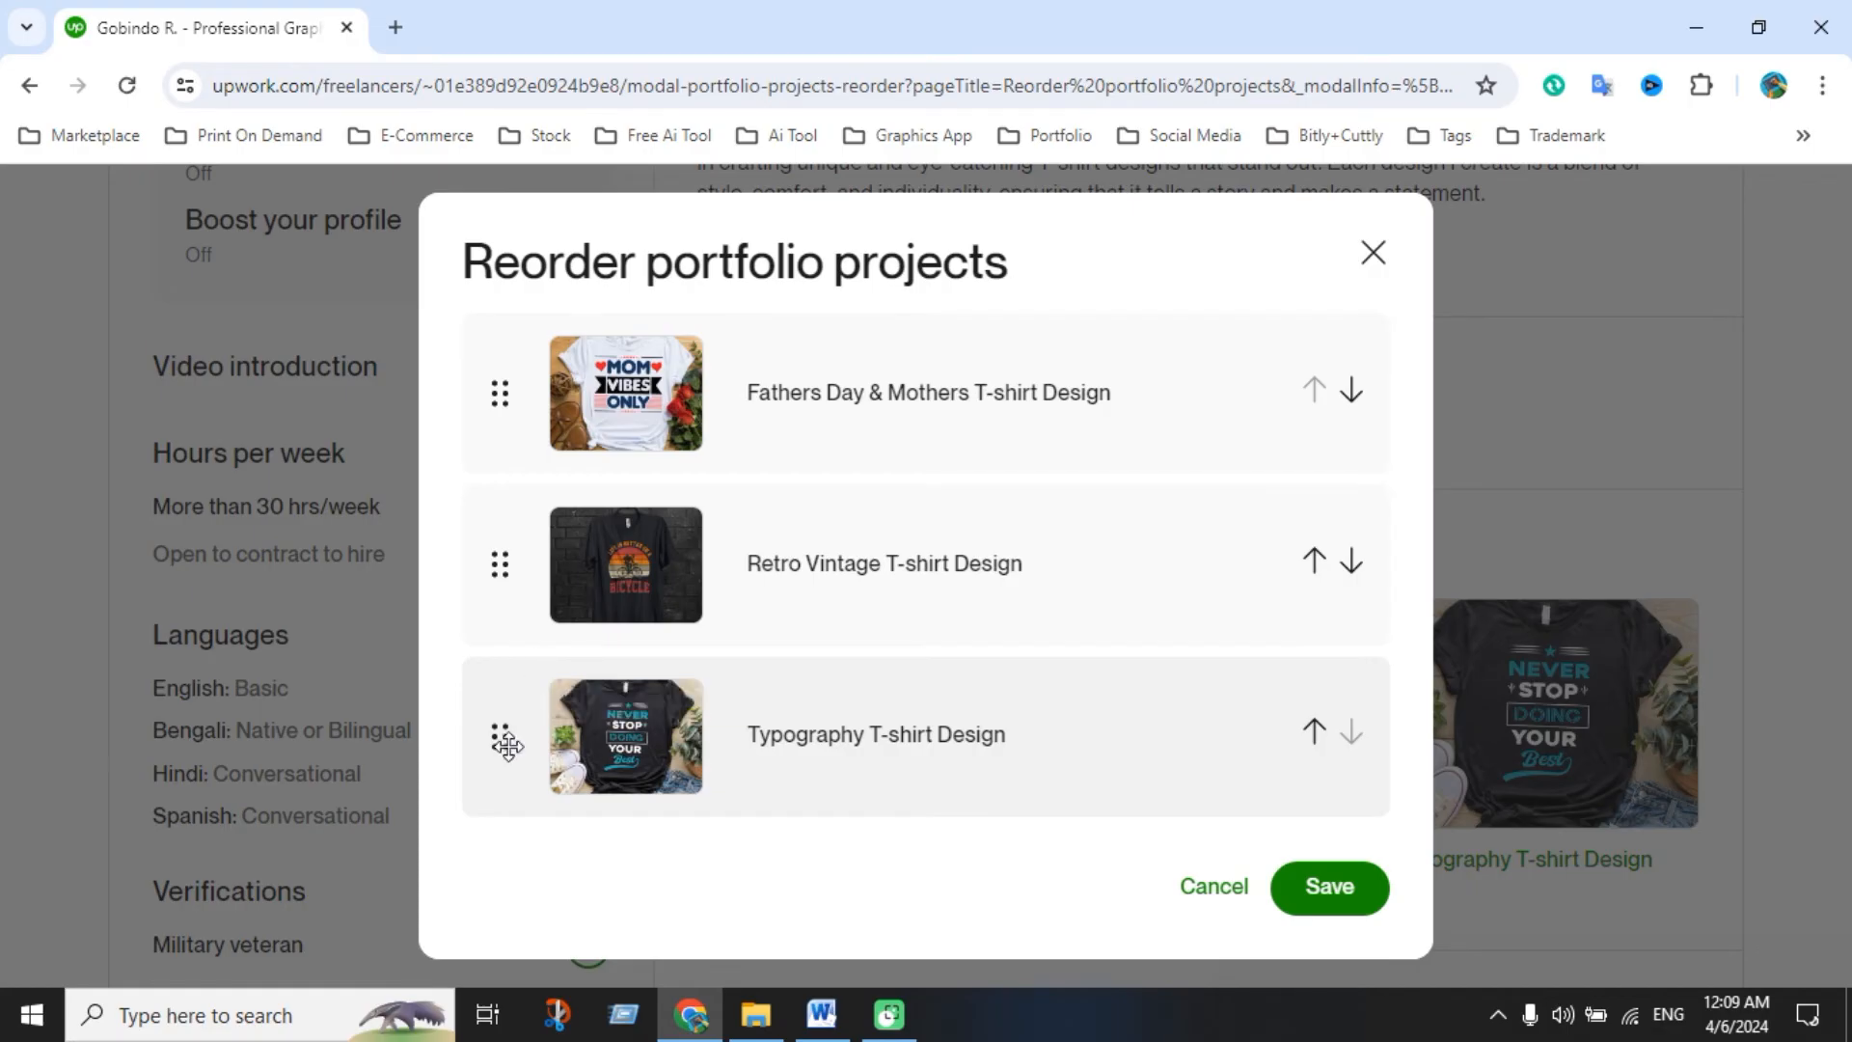
{"action": "left_click_drag", "start_coordinate": [506, 745], "coordinate": [500, 358]}
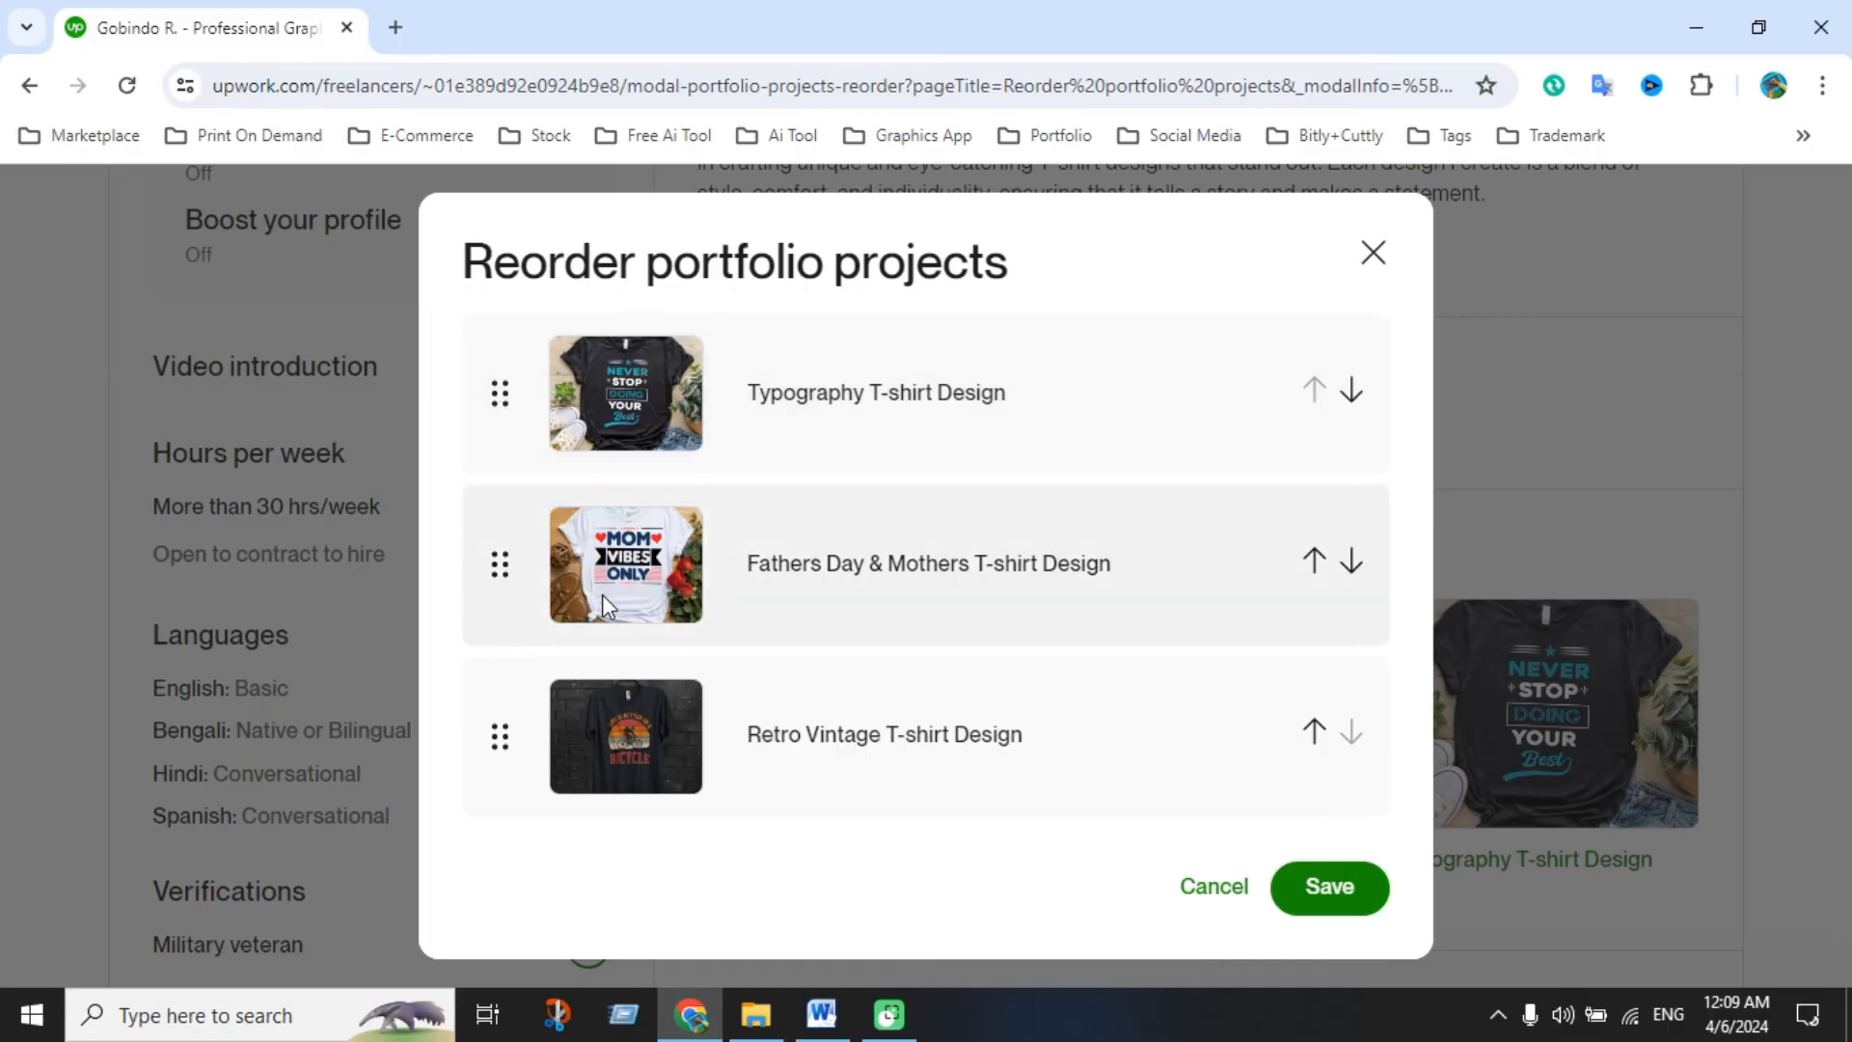
{"action": "left_click_drag", "start_coordinate": [500, 736], "coordinate": [509, 554]}
{"action": "left_click", "coordinate": [1326, 887]}
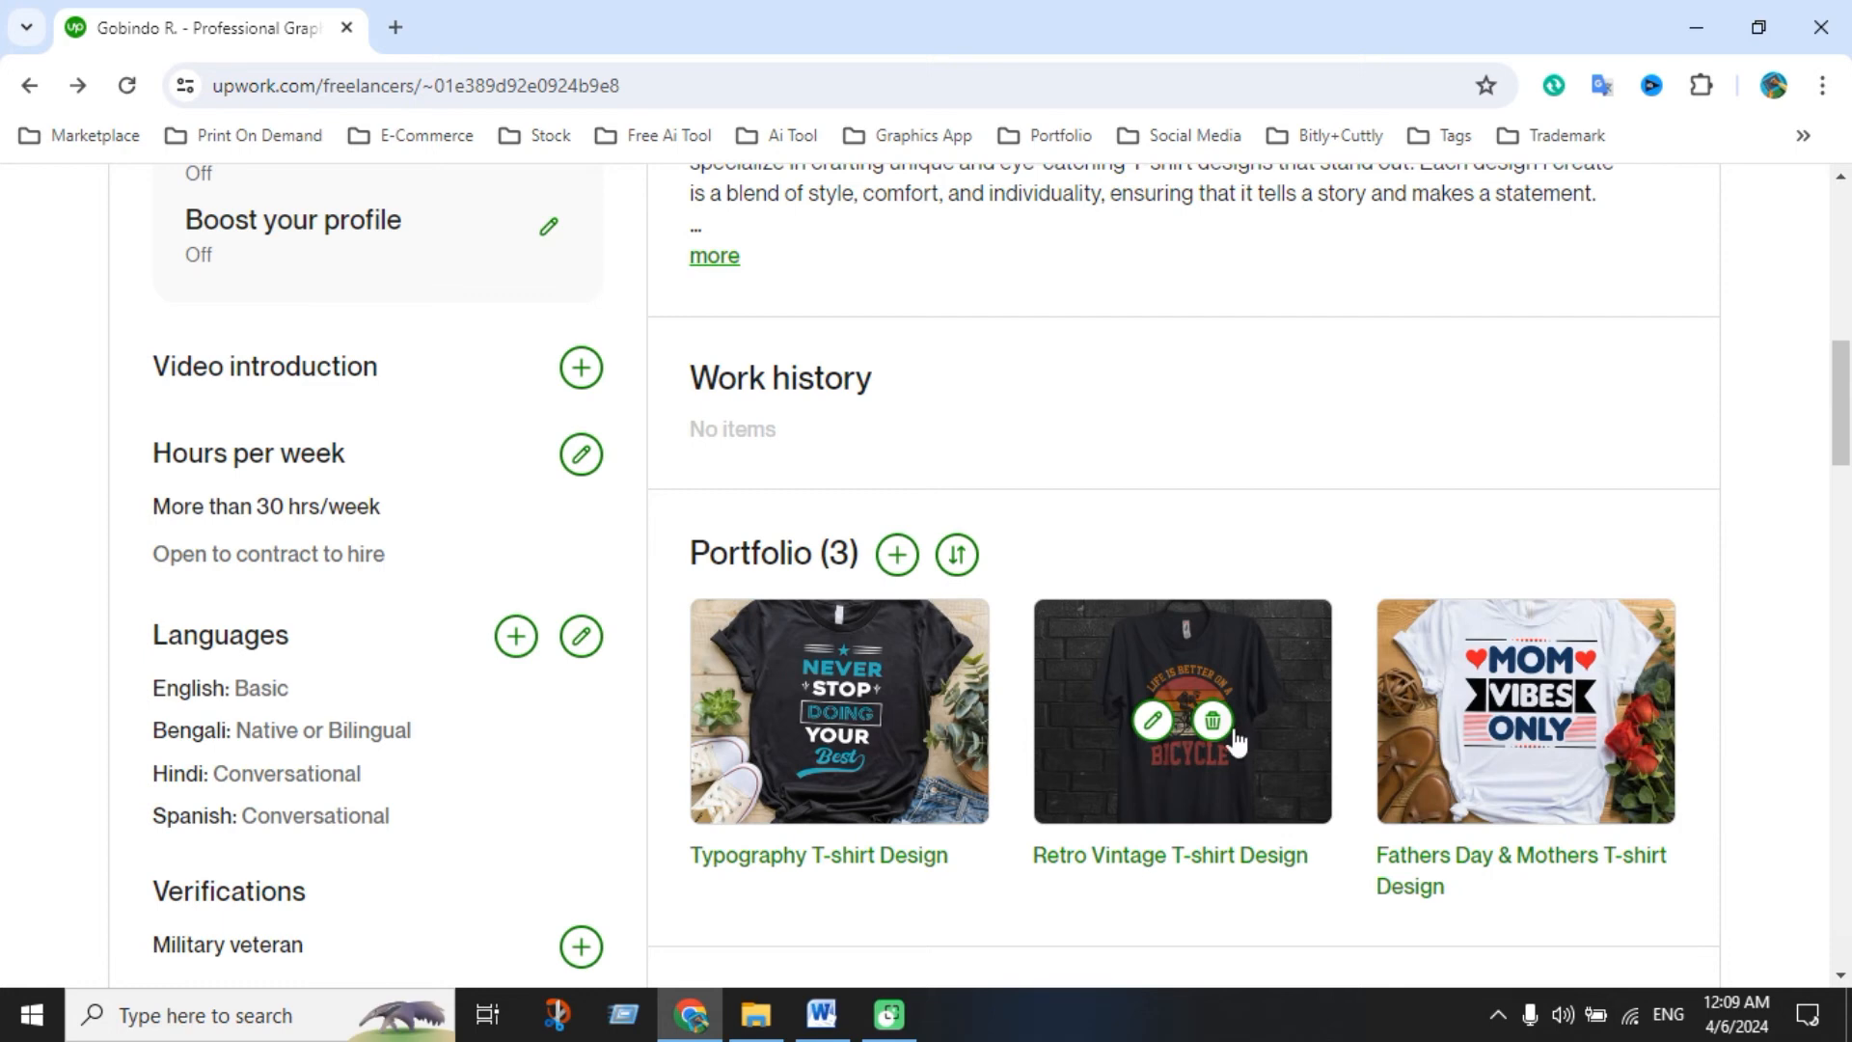
Return to the Find Work home page, where the profile shows 85% complete
{"action": "scroll", "coordinate": [1236, 741], "scroll_direction": "down", "scroll_amount": 1}
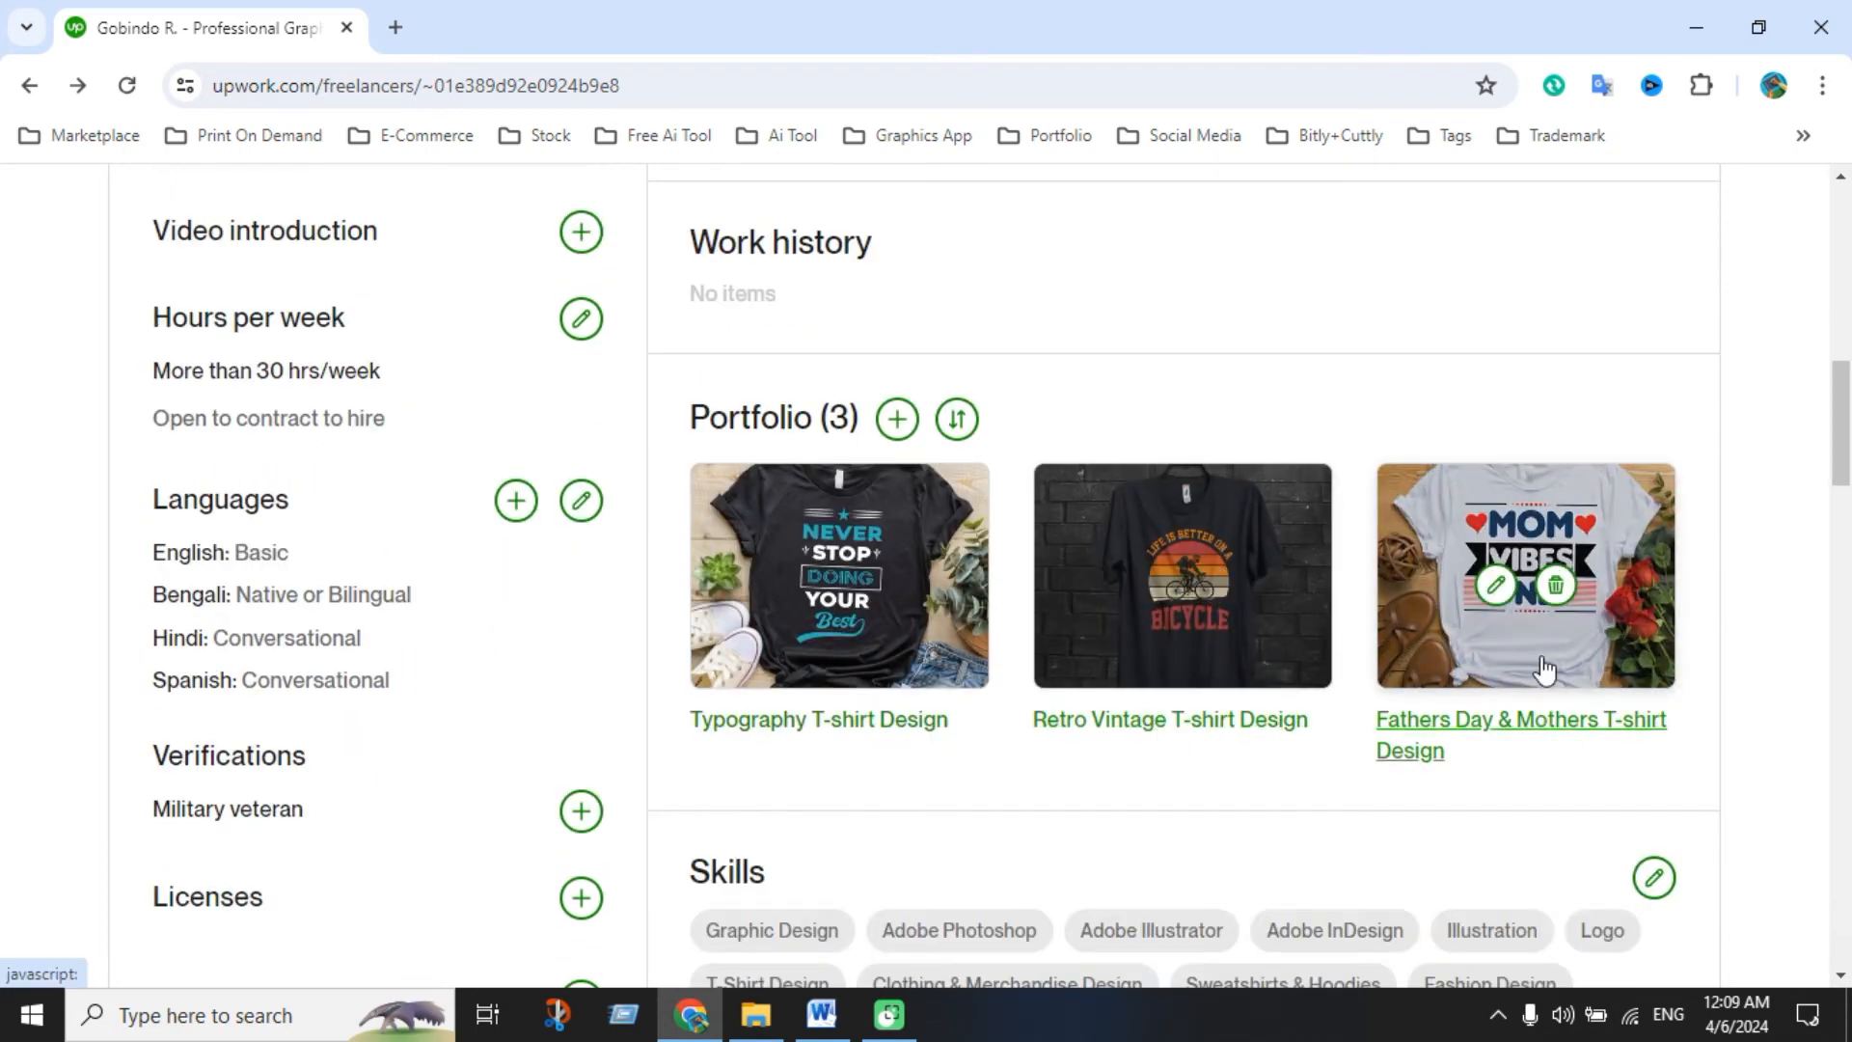
{"action": "scroll", "coordinate": [1486, 711], "scroll_direction": "down", "scroll_amount": 2}
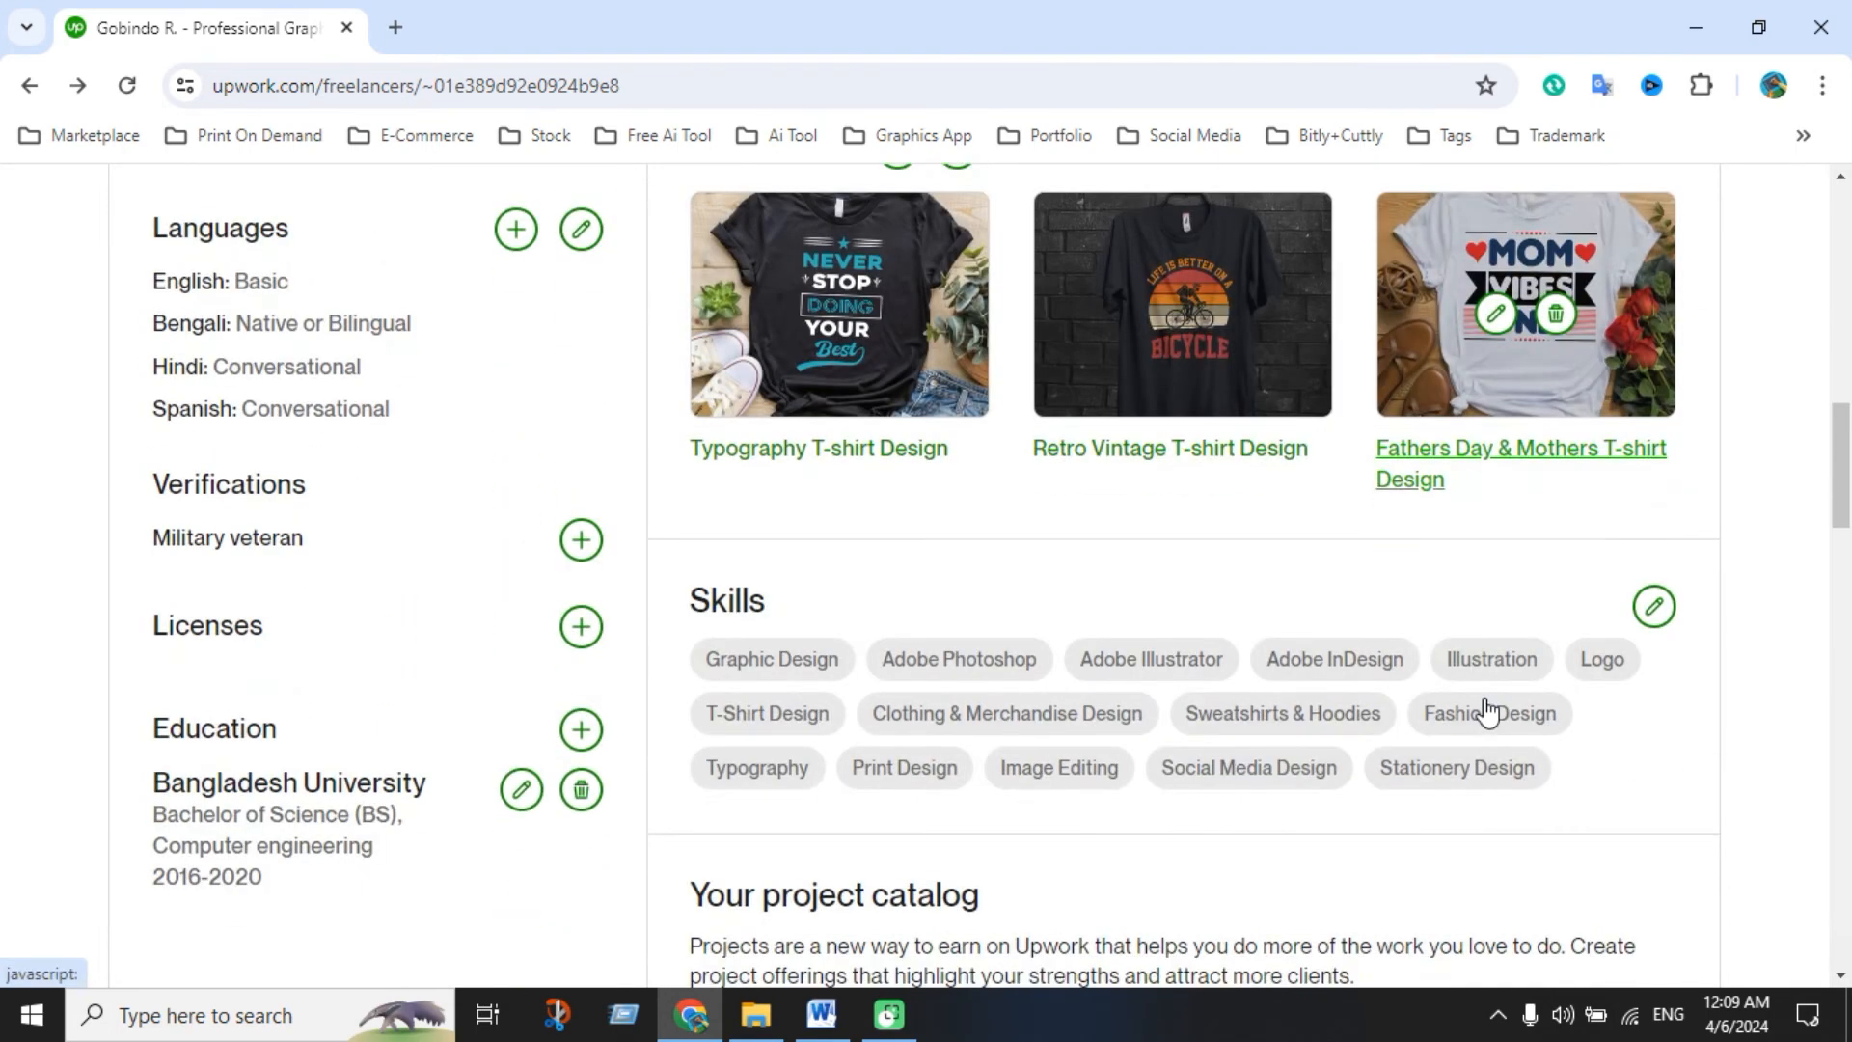
{"action": "scroll", "coordinate": [1487, 711], "scroll_direction": "down", "scroll_amount": 3}
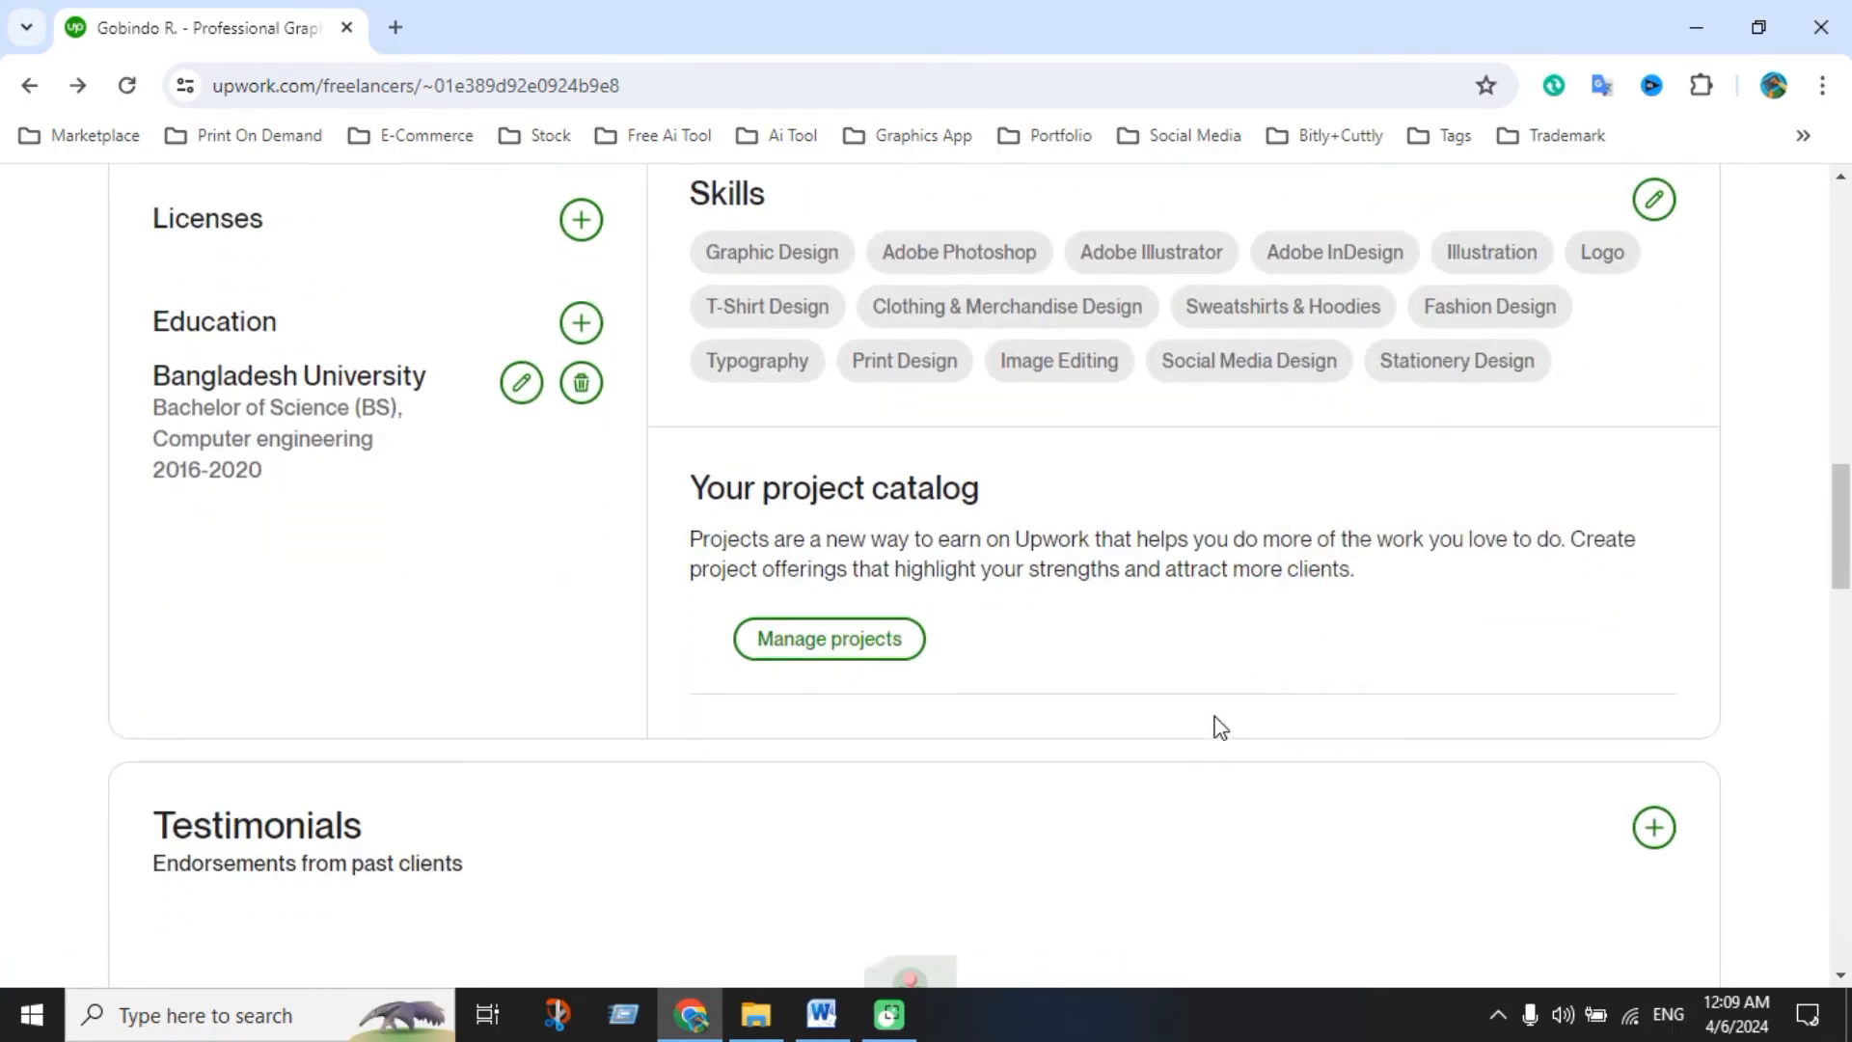
{"action": "scroll", "coordinate": [1215, 715], "scroll_direction": "up", "scroll_amount": 20}
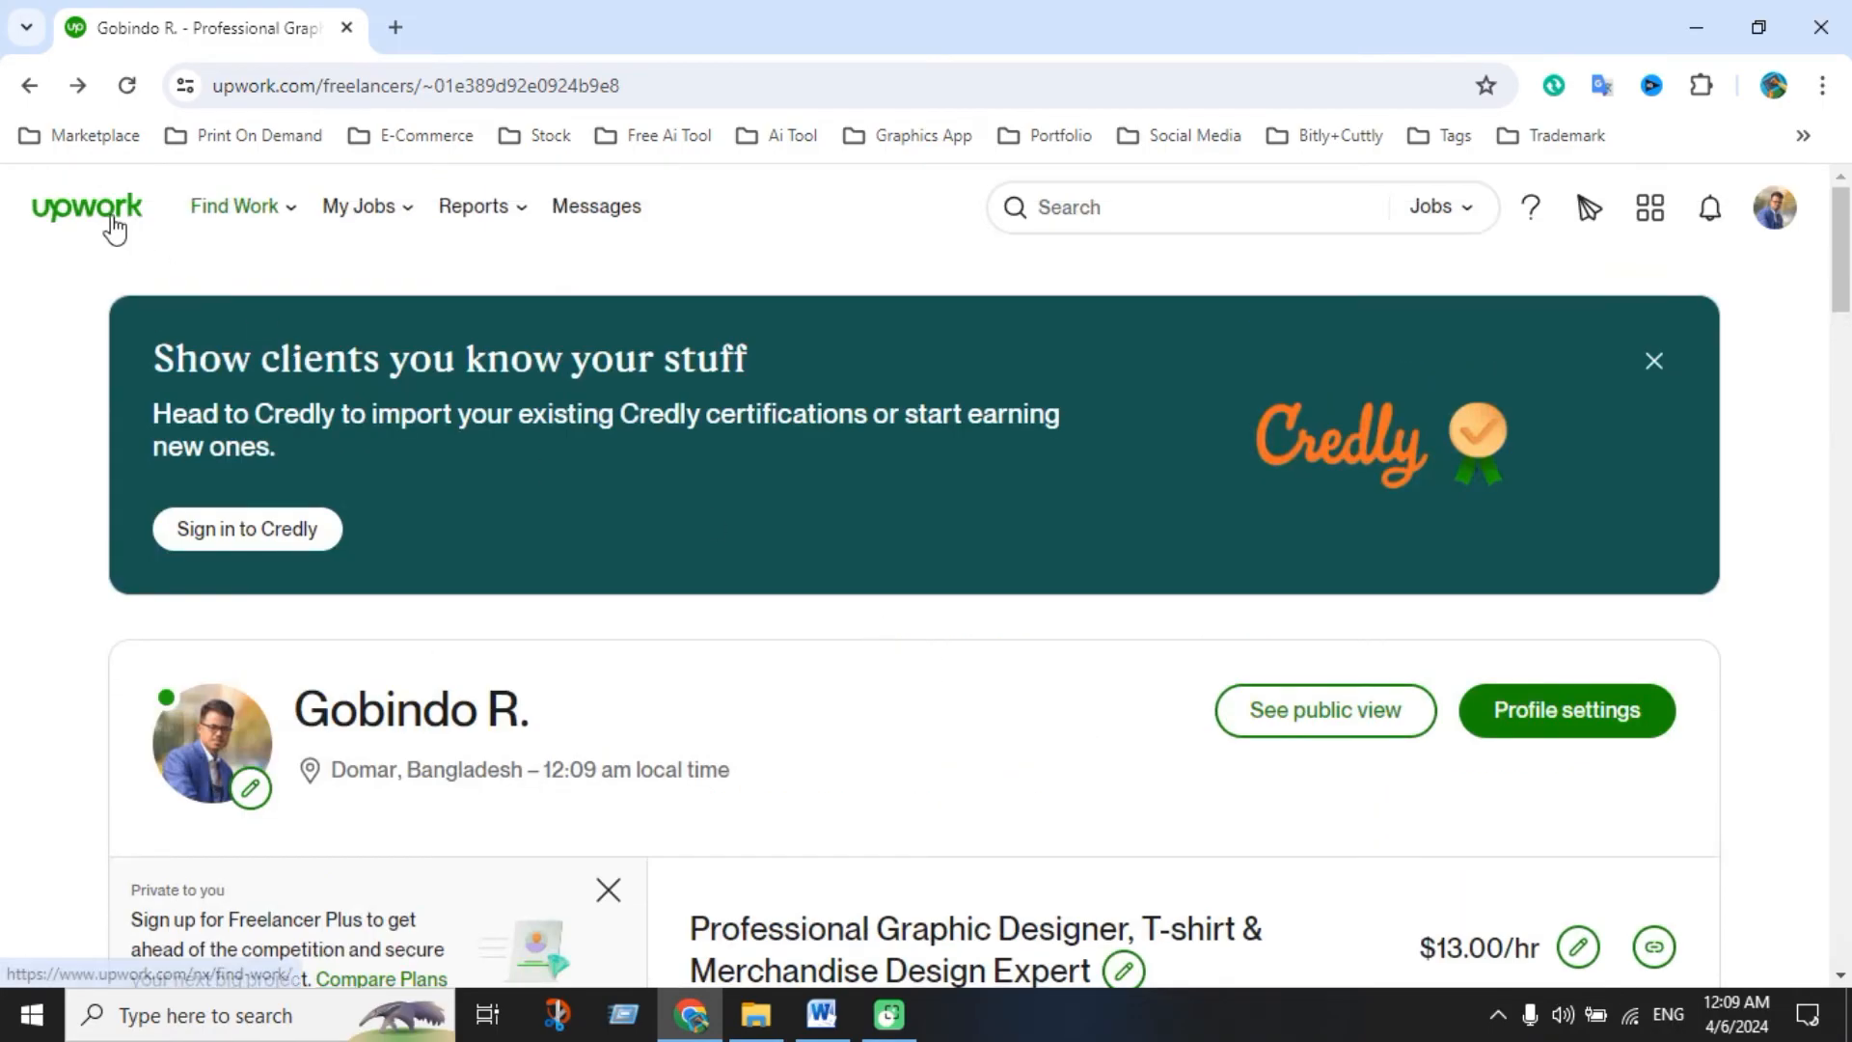
{"action": "left_click", "coordinate": [108, 216]}
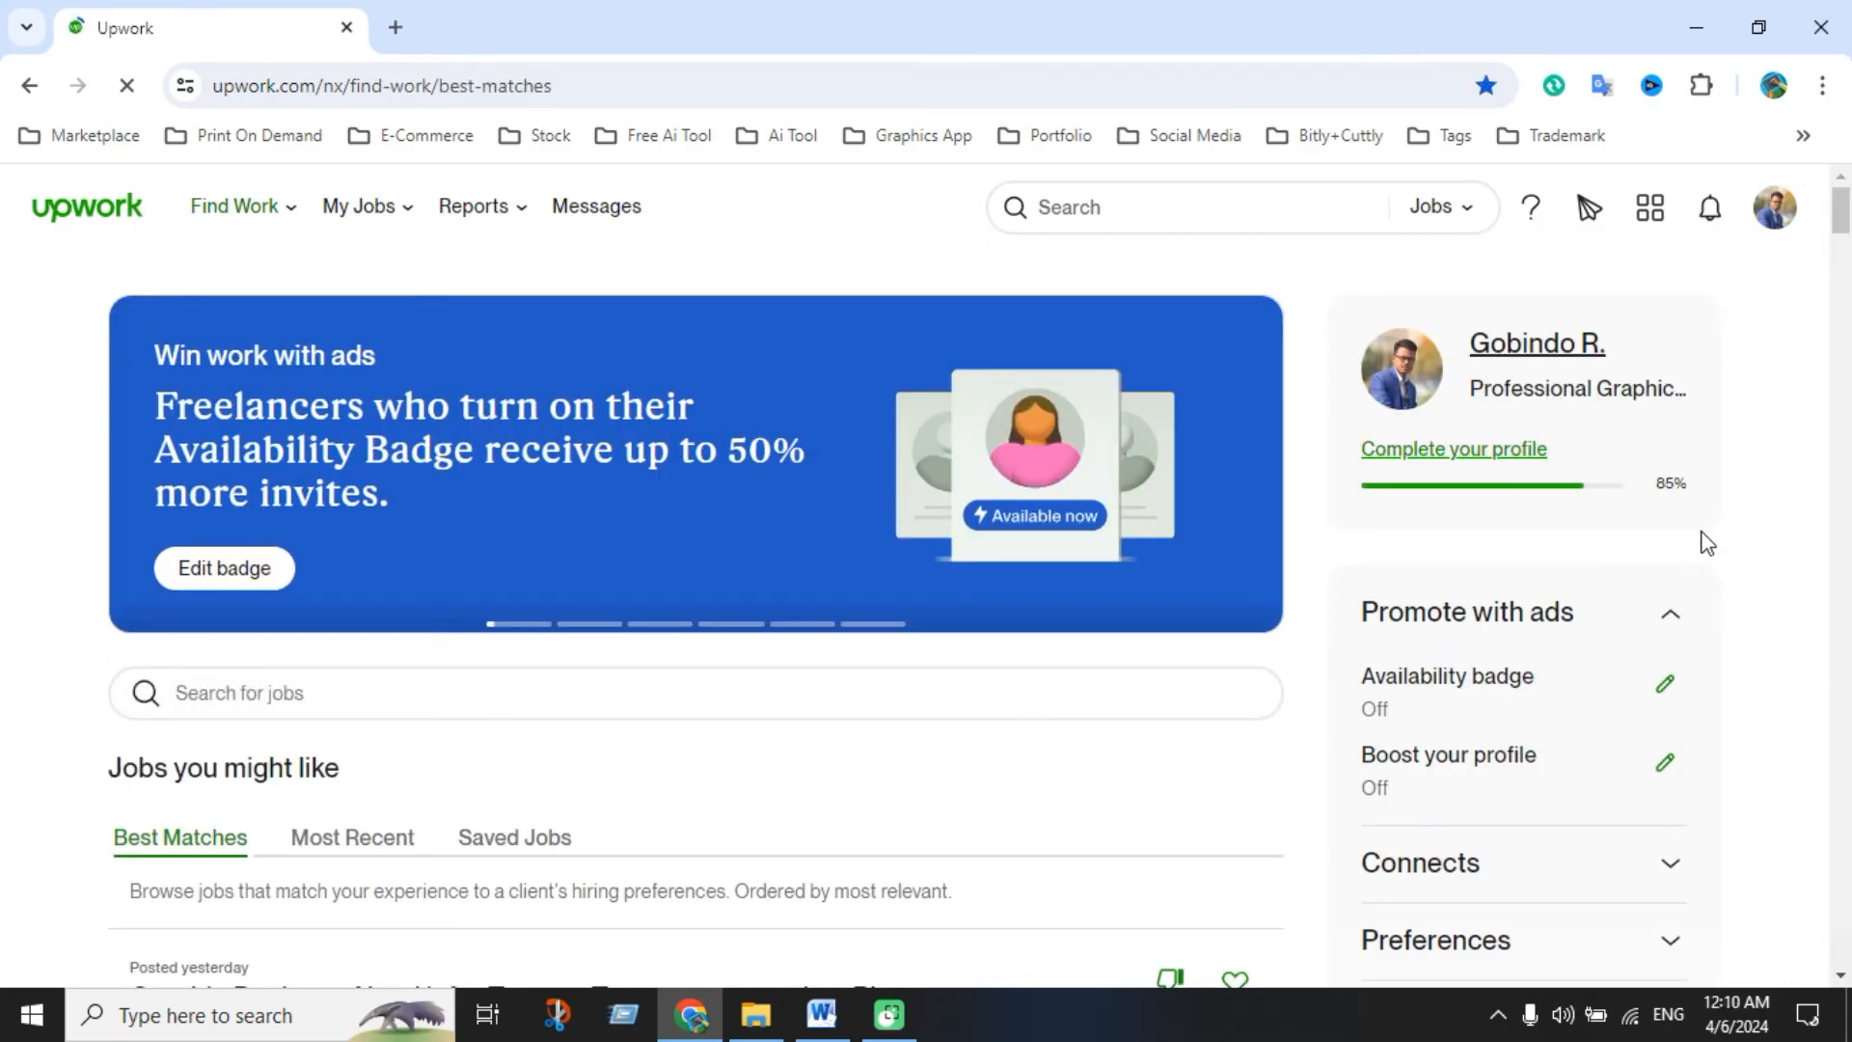
Open the Add certification form from the Certifications item in the profile-completion checklist
{"action": "left_click", "coordinate": [1505, 466]}
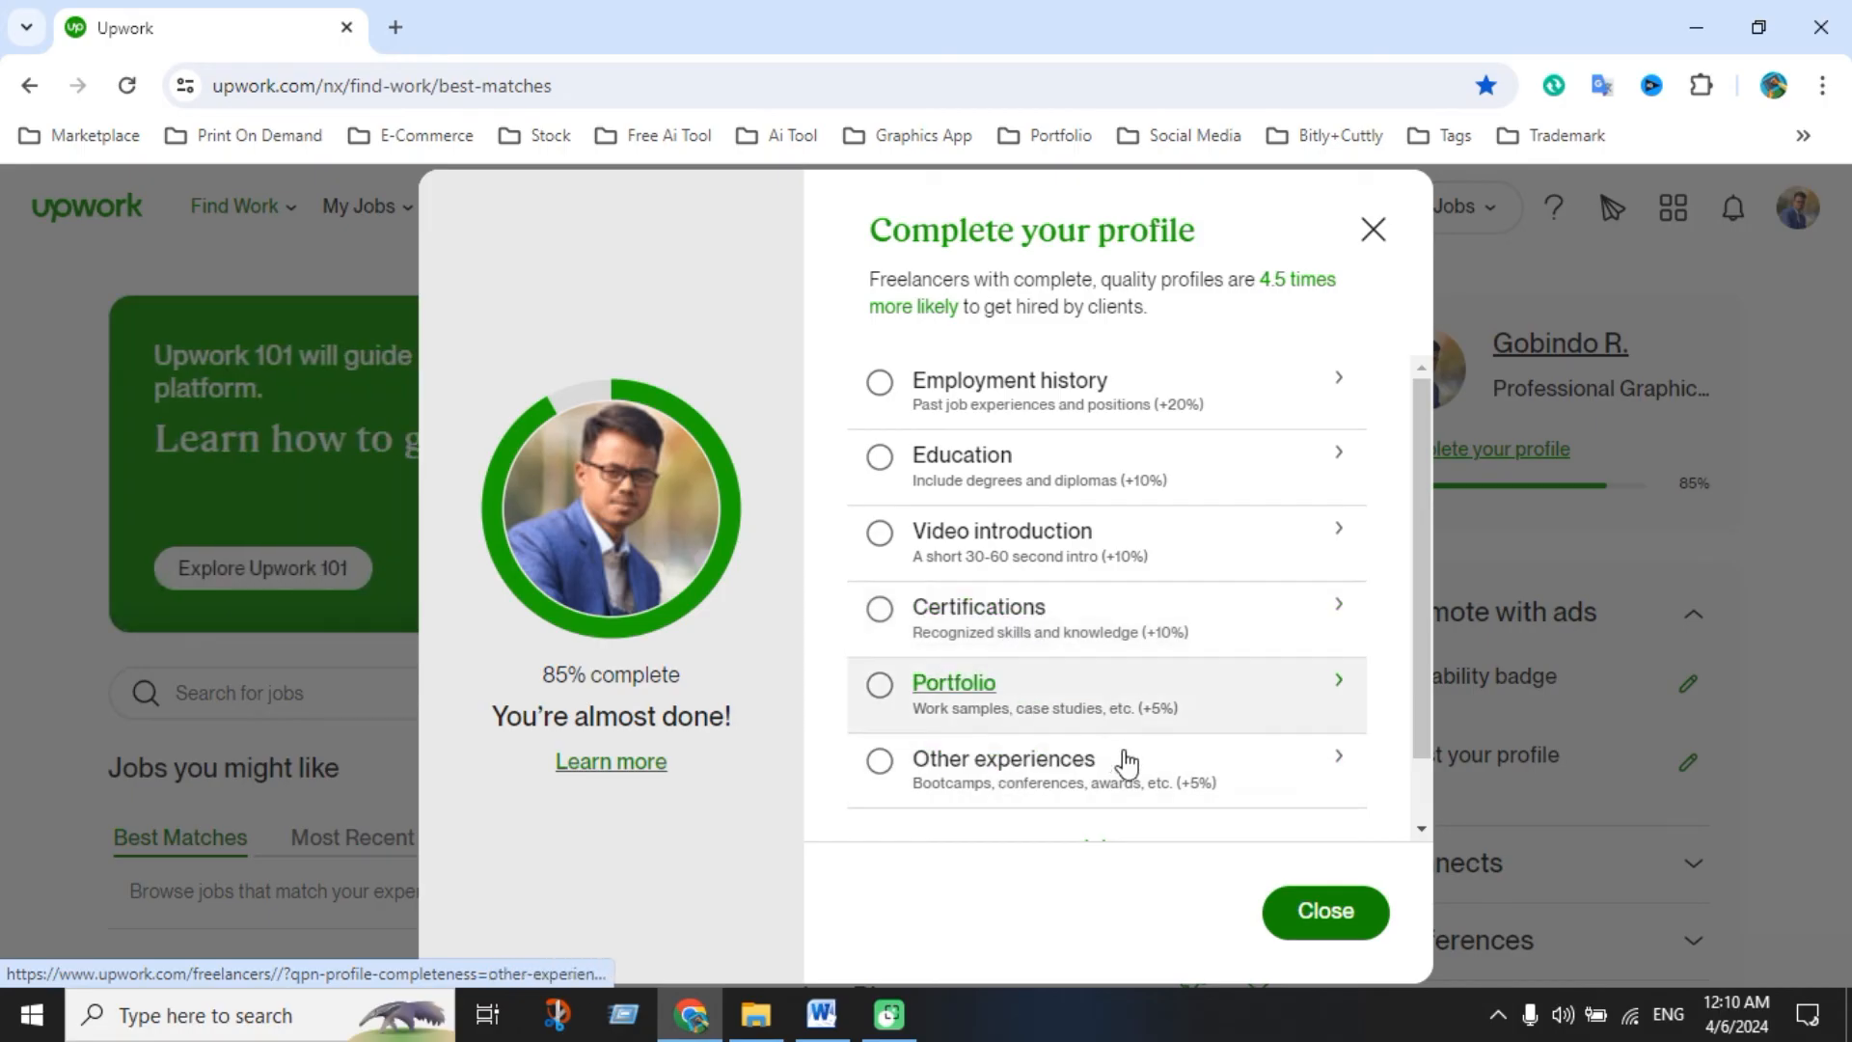
{"action": "left_click", "coordinate": [1020, 607]}
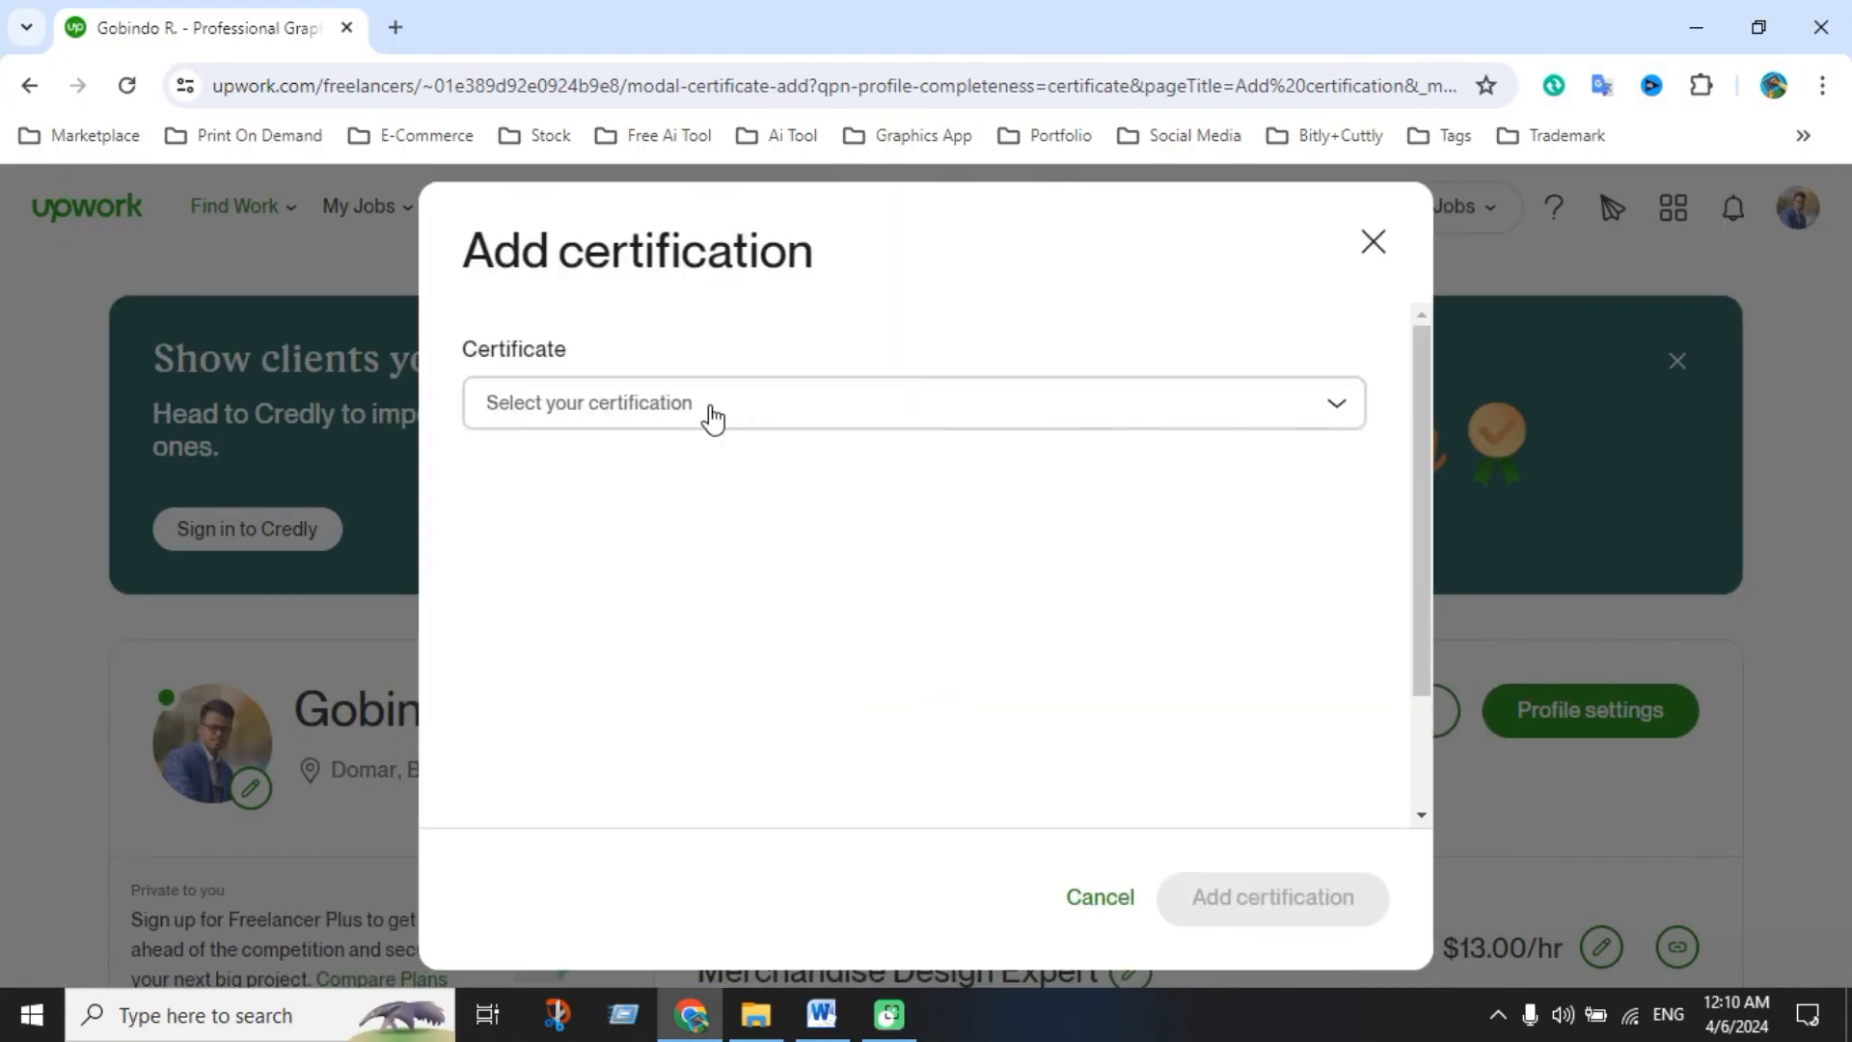
Search 'digi' in the Certificate list and choose Digital Marketing Pro
{"action": "left_click", "coordinate": [730, 409]}
{"action": "left_click", "coordinate": [730, 410]}
{"action": "left_click", "coordinate": [730, 410]}
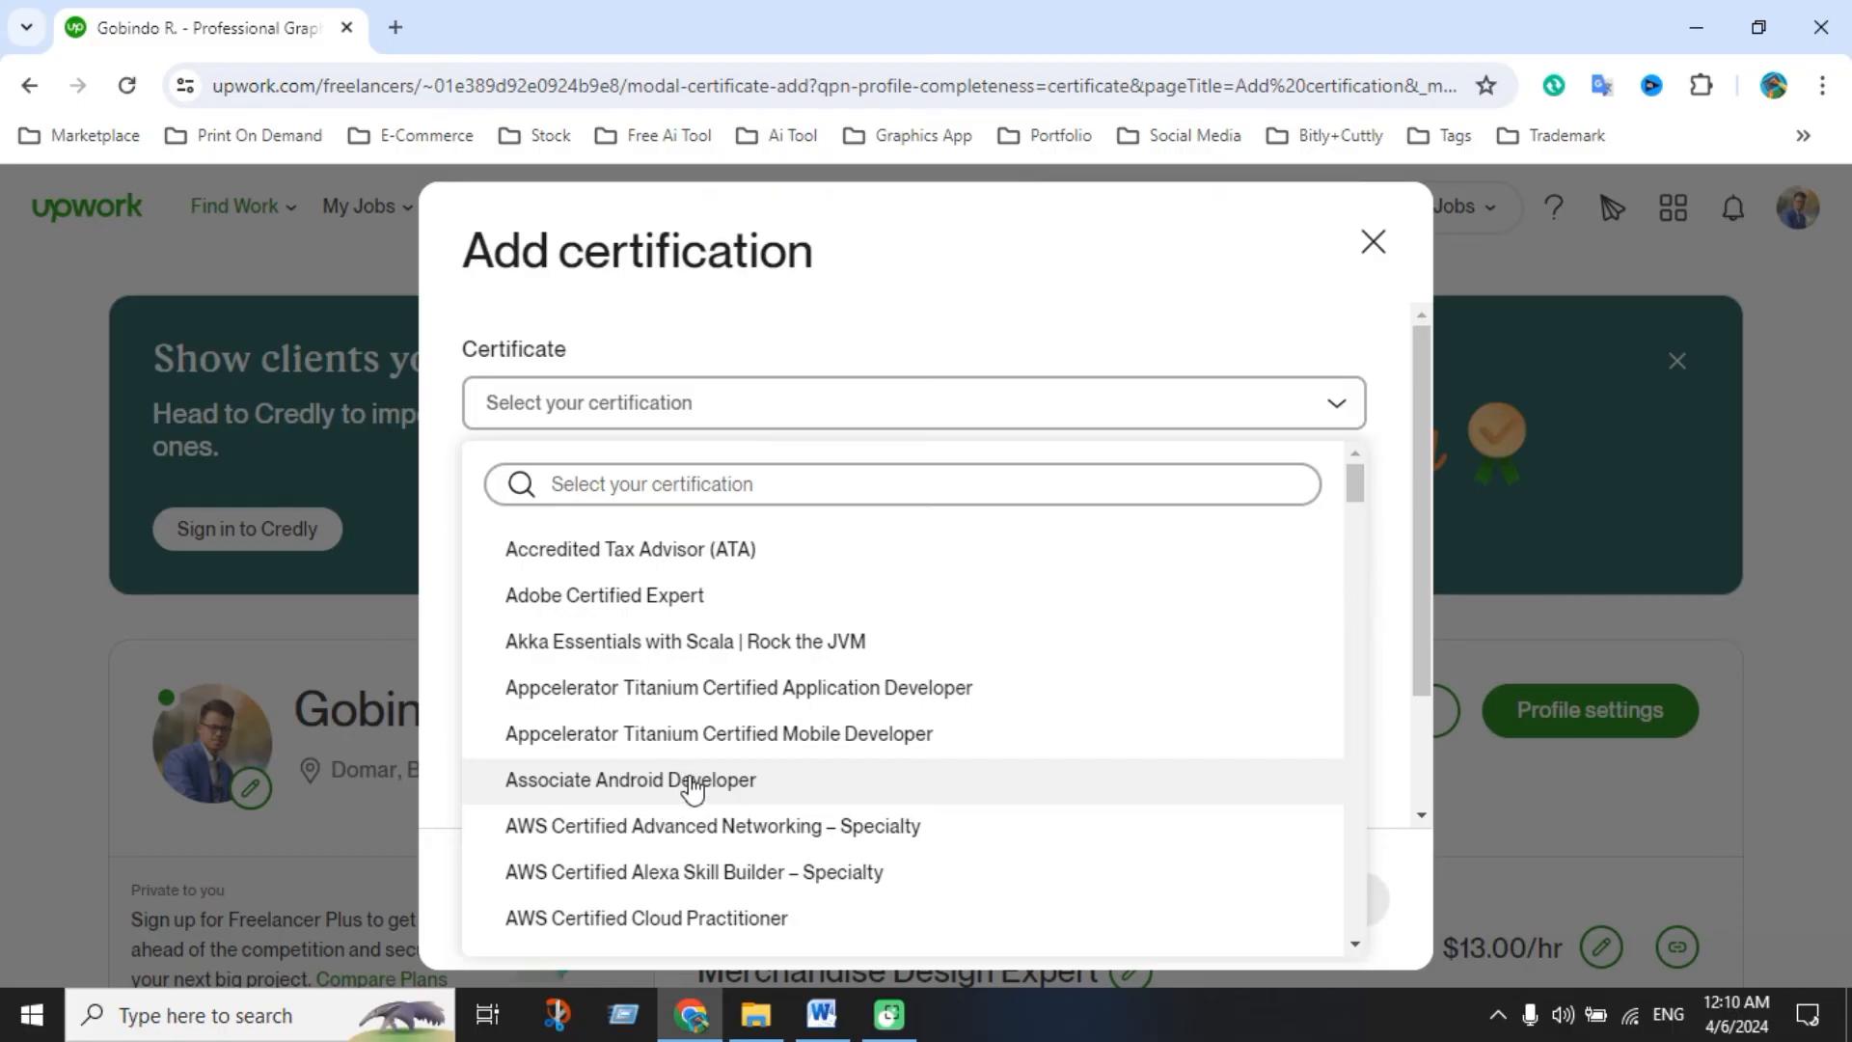
{"action": "scroll", "coordinate": [675, 801], "scroll_direction": "down", "scroll_amount": 20}
{"action": "scroll", "coordinate": [695, 778], "scroll_direction": "down", "scroll_amount": 15}
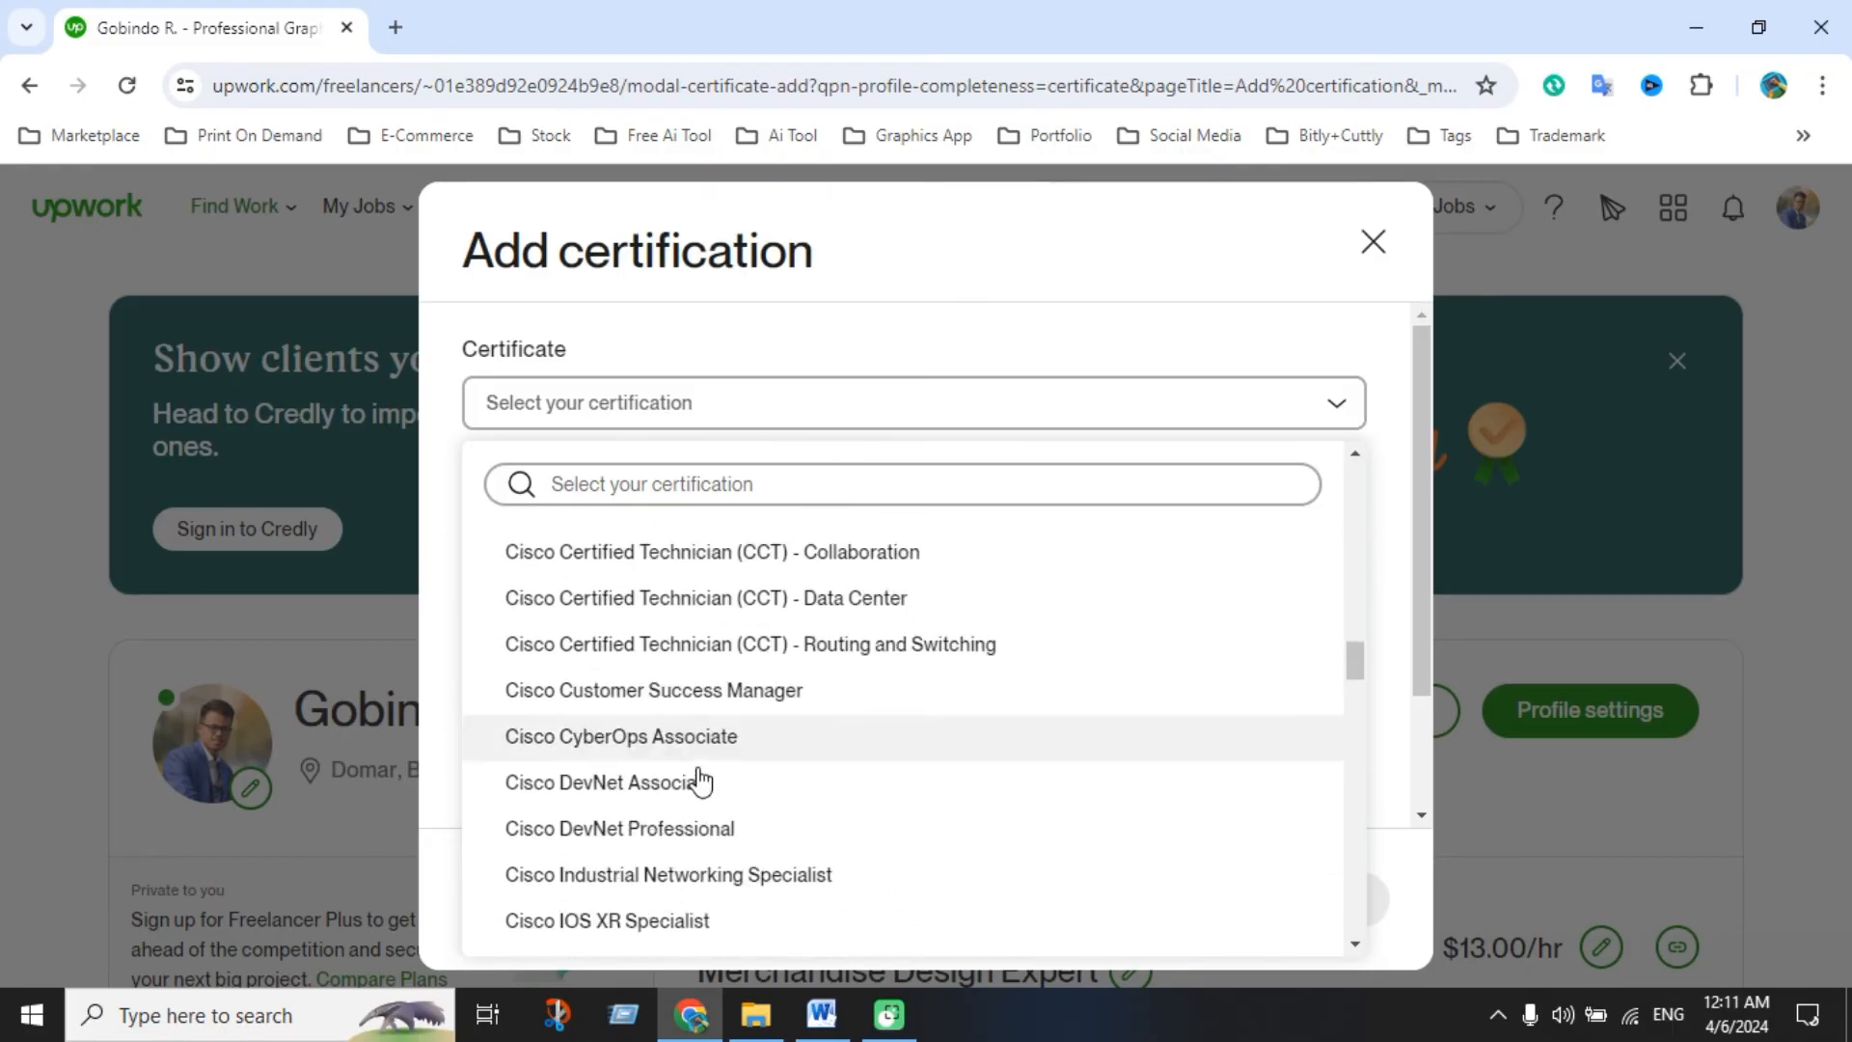
{"action": "scroll", "coordinate": [814, 785], "scroll_direction": "down", "scroll_amount": 4}
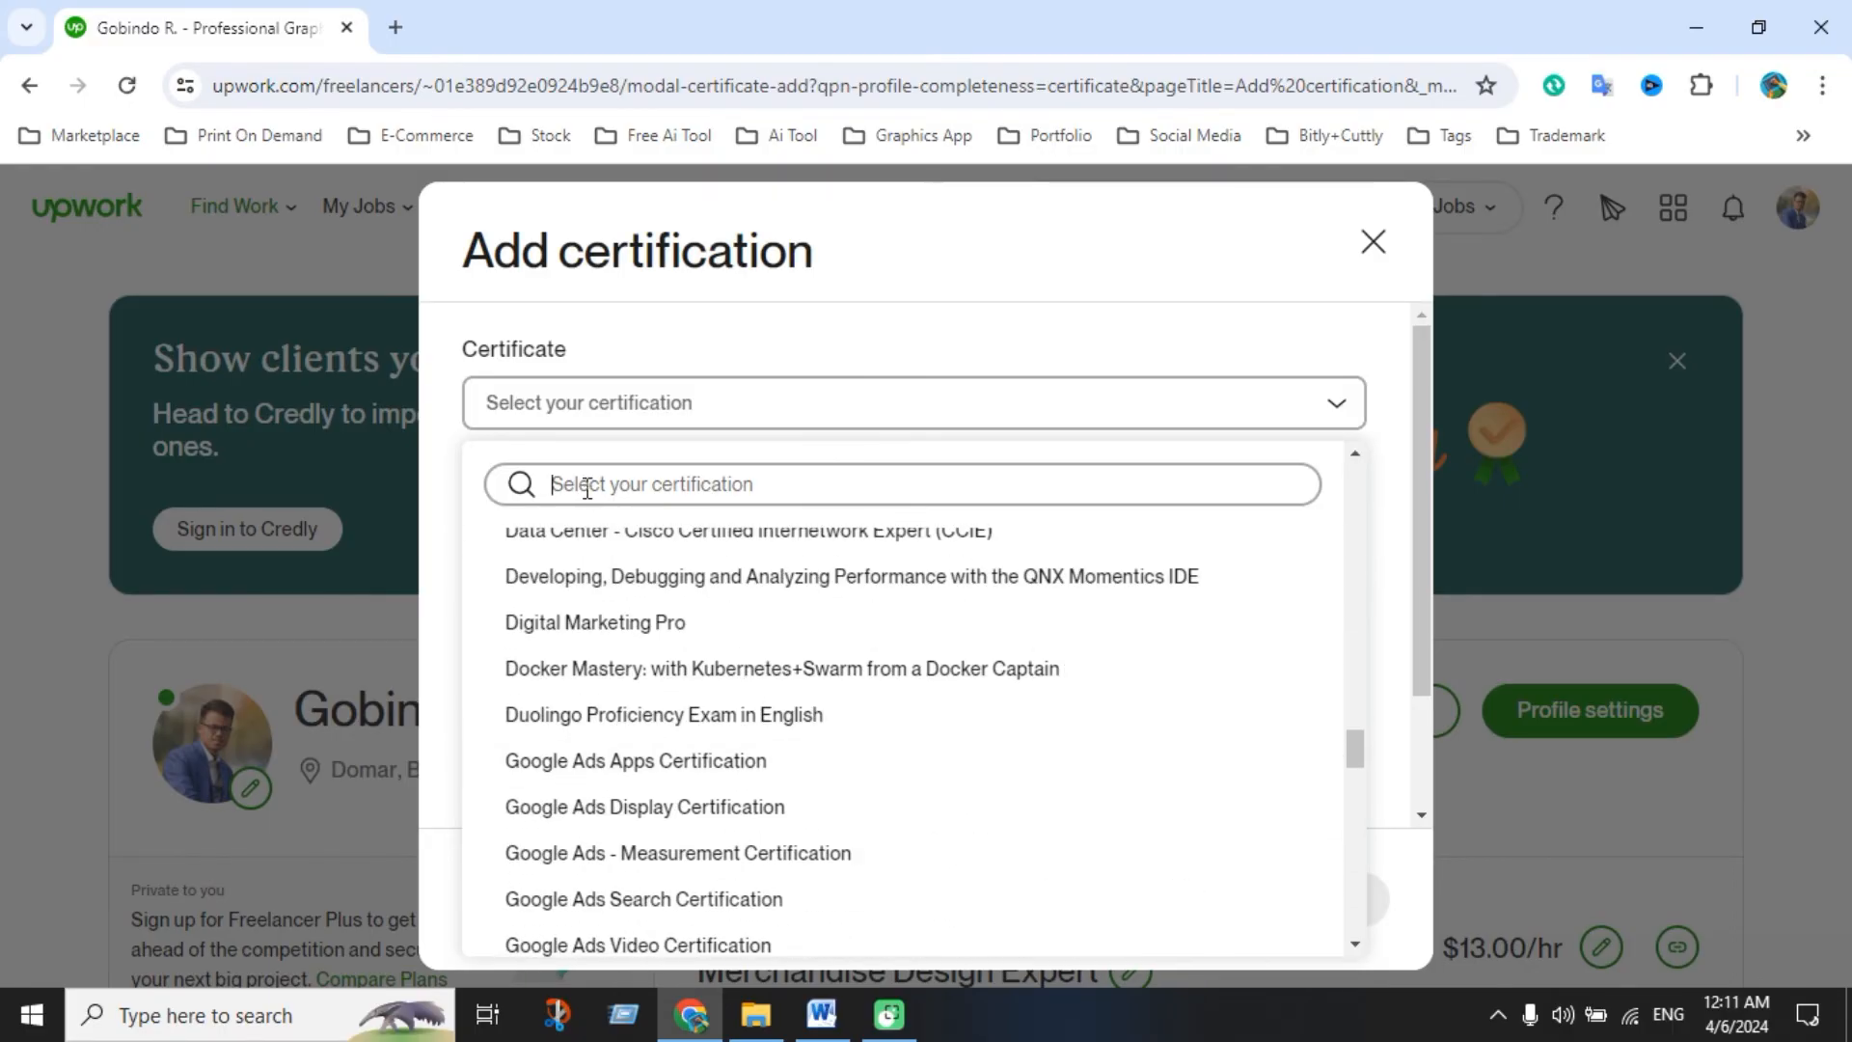
{"action": "type", "text": "digi"}
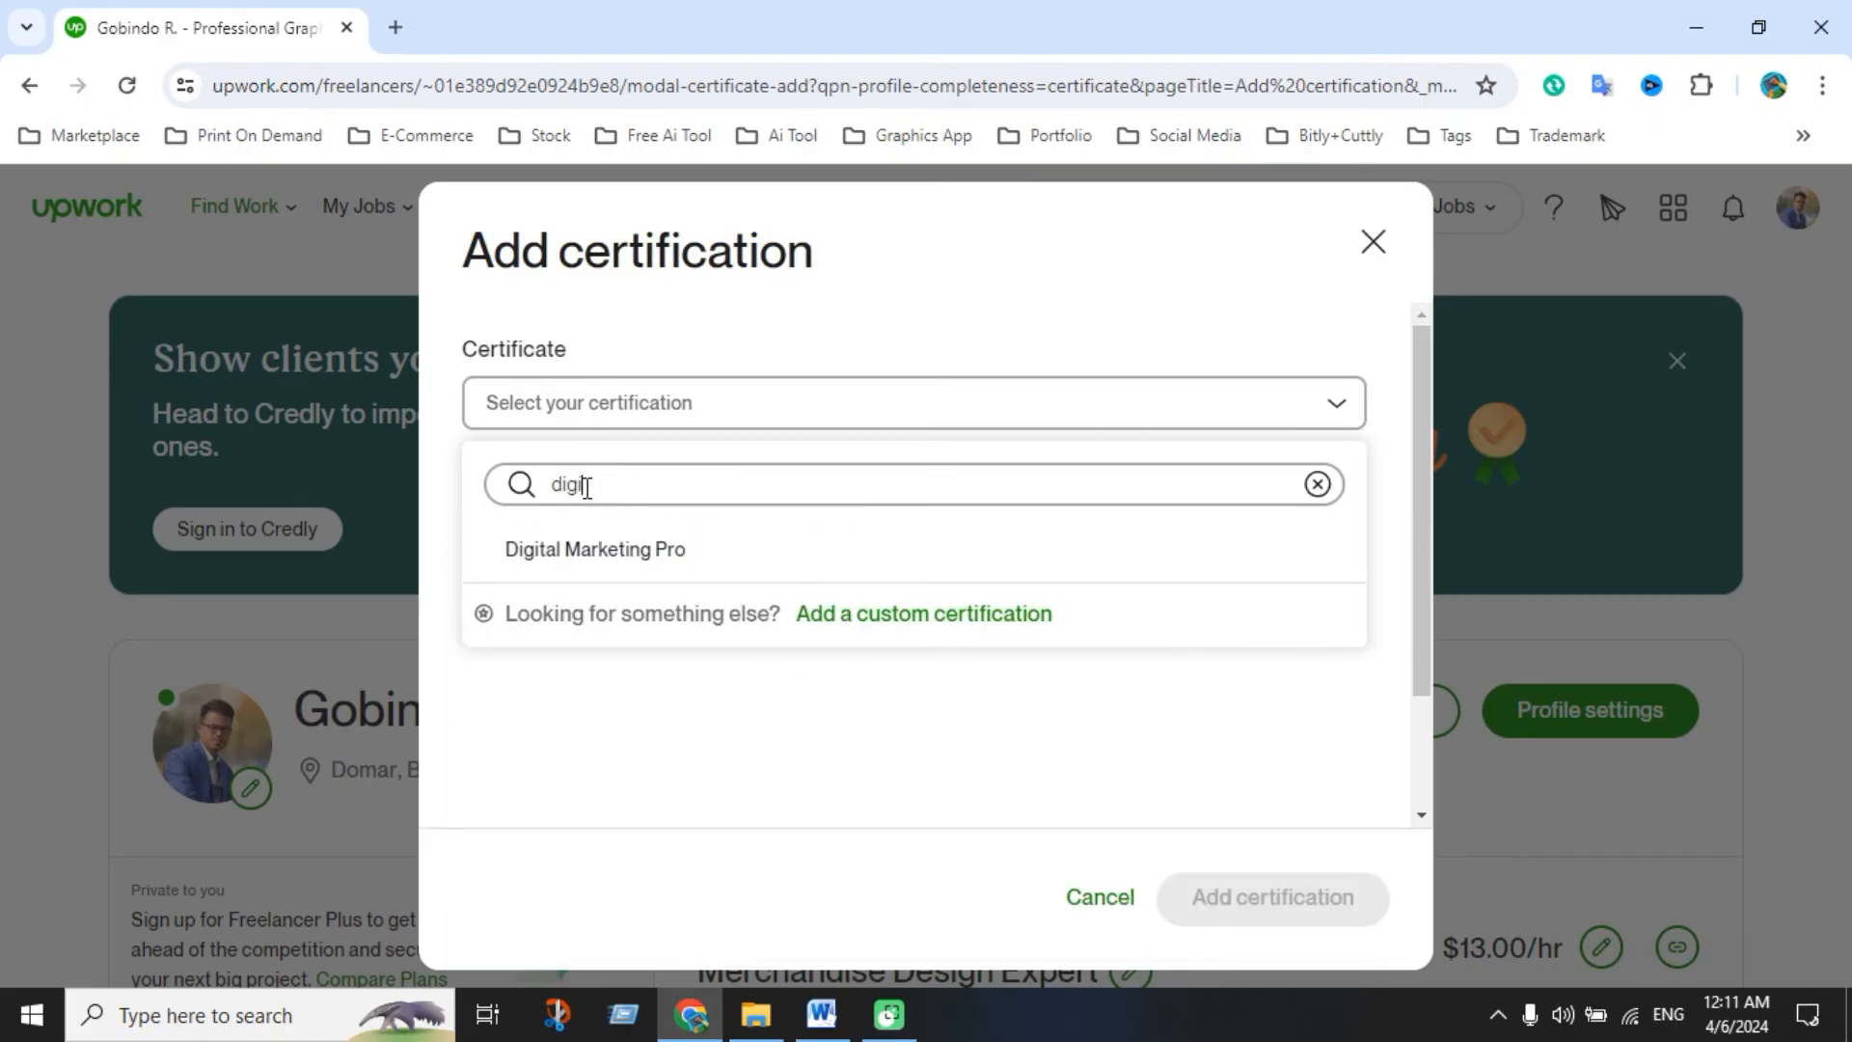
{"action": "left_click", "coordinate": [660, 562]}
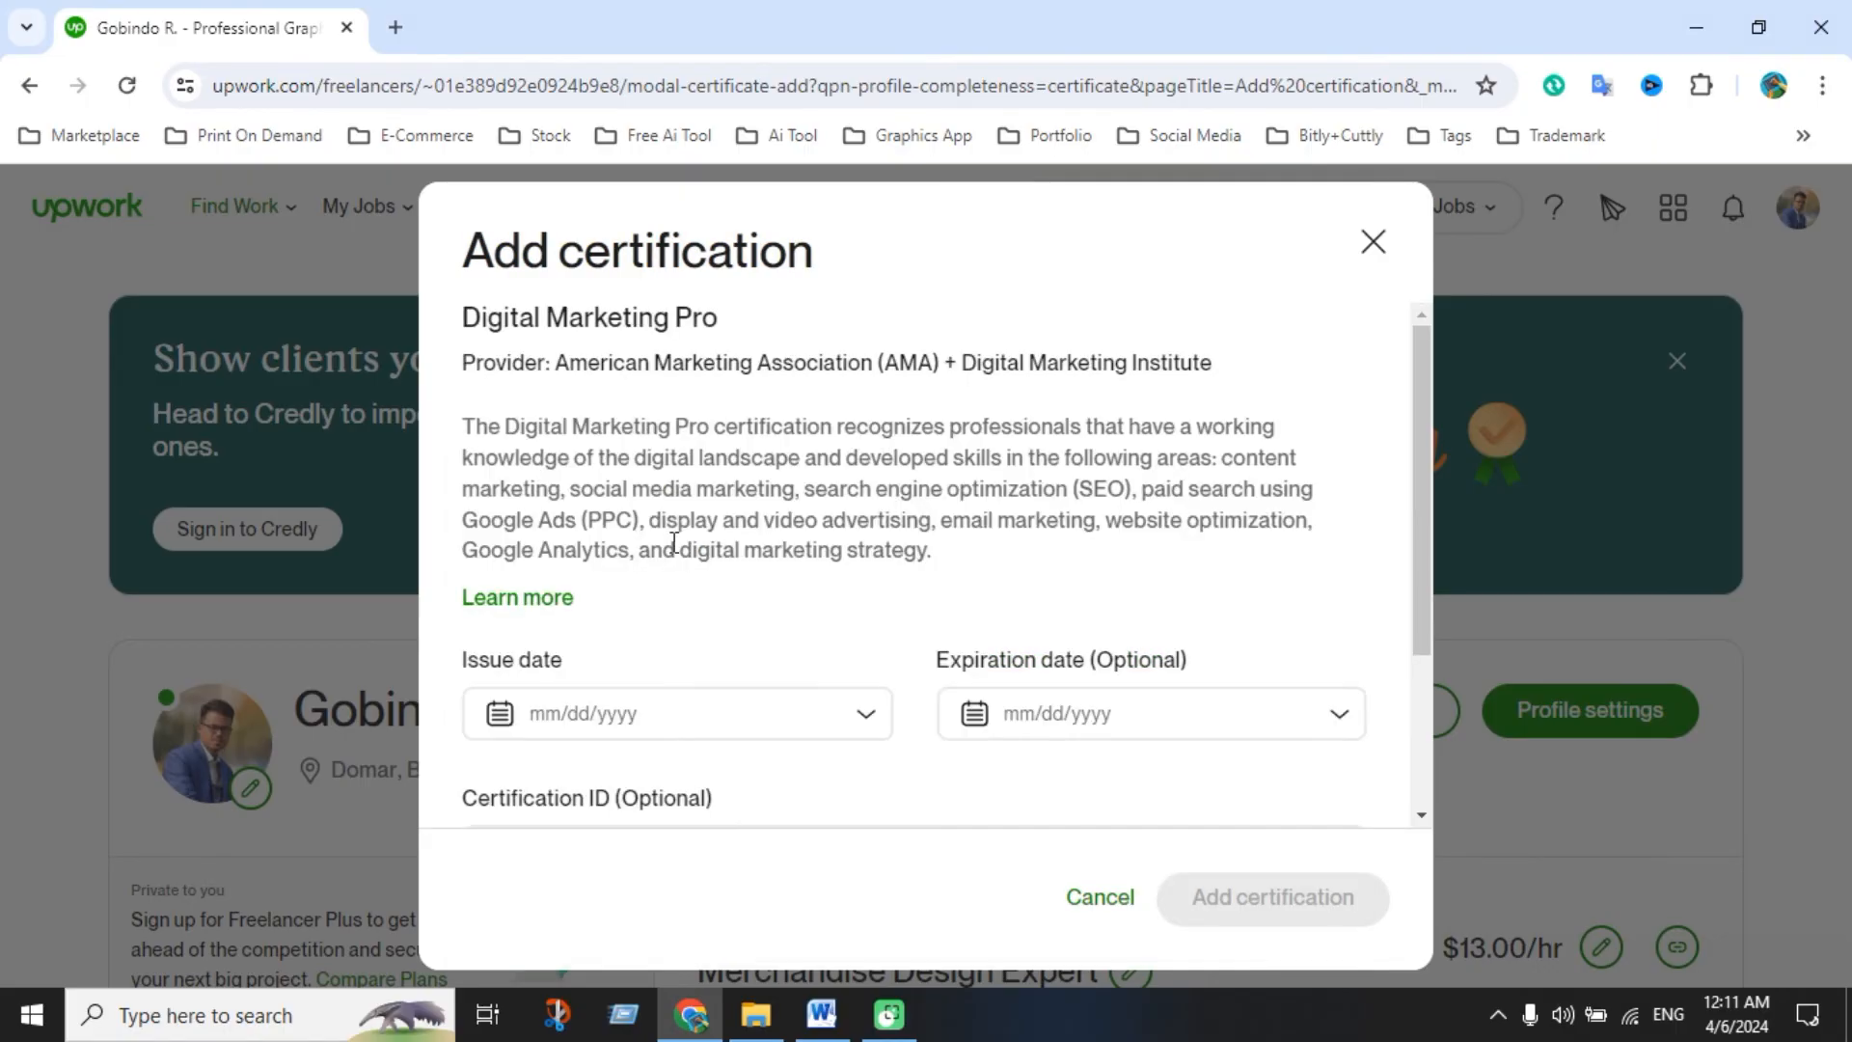
{"action": "scroll", "coordinate": [856, 673], "scroll_direction": "down", "scroll_amount": 2}
{"action": "scroll", "coordinate": [861, 657], "scroll_direction": "up", "scroll_amount": 1}
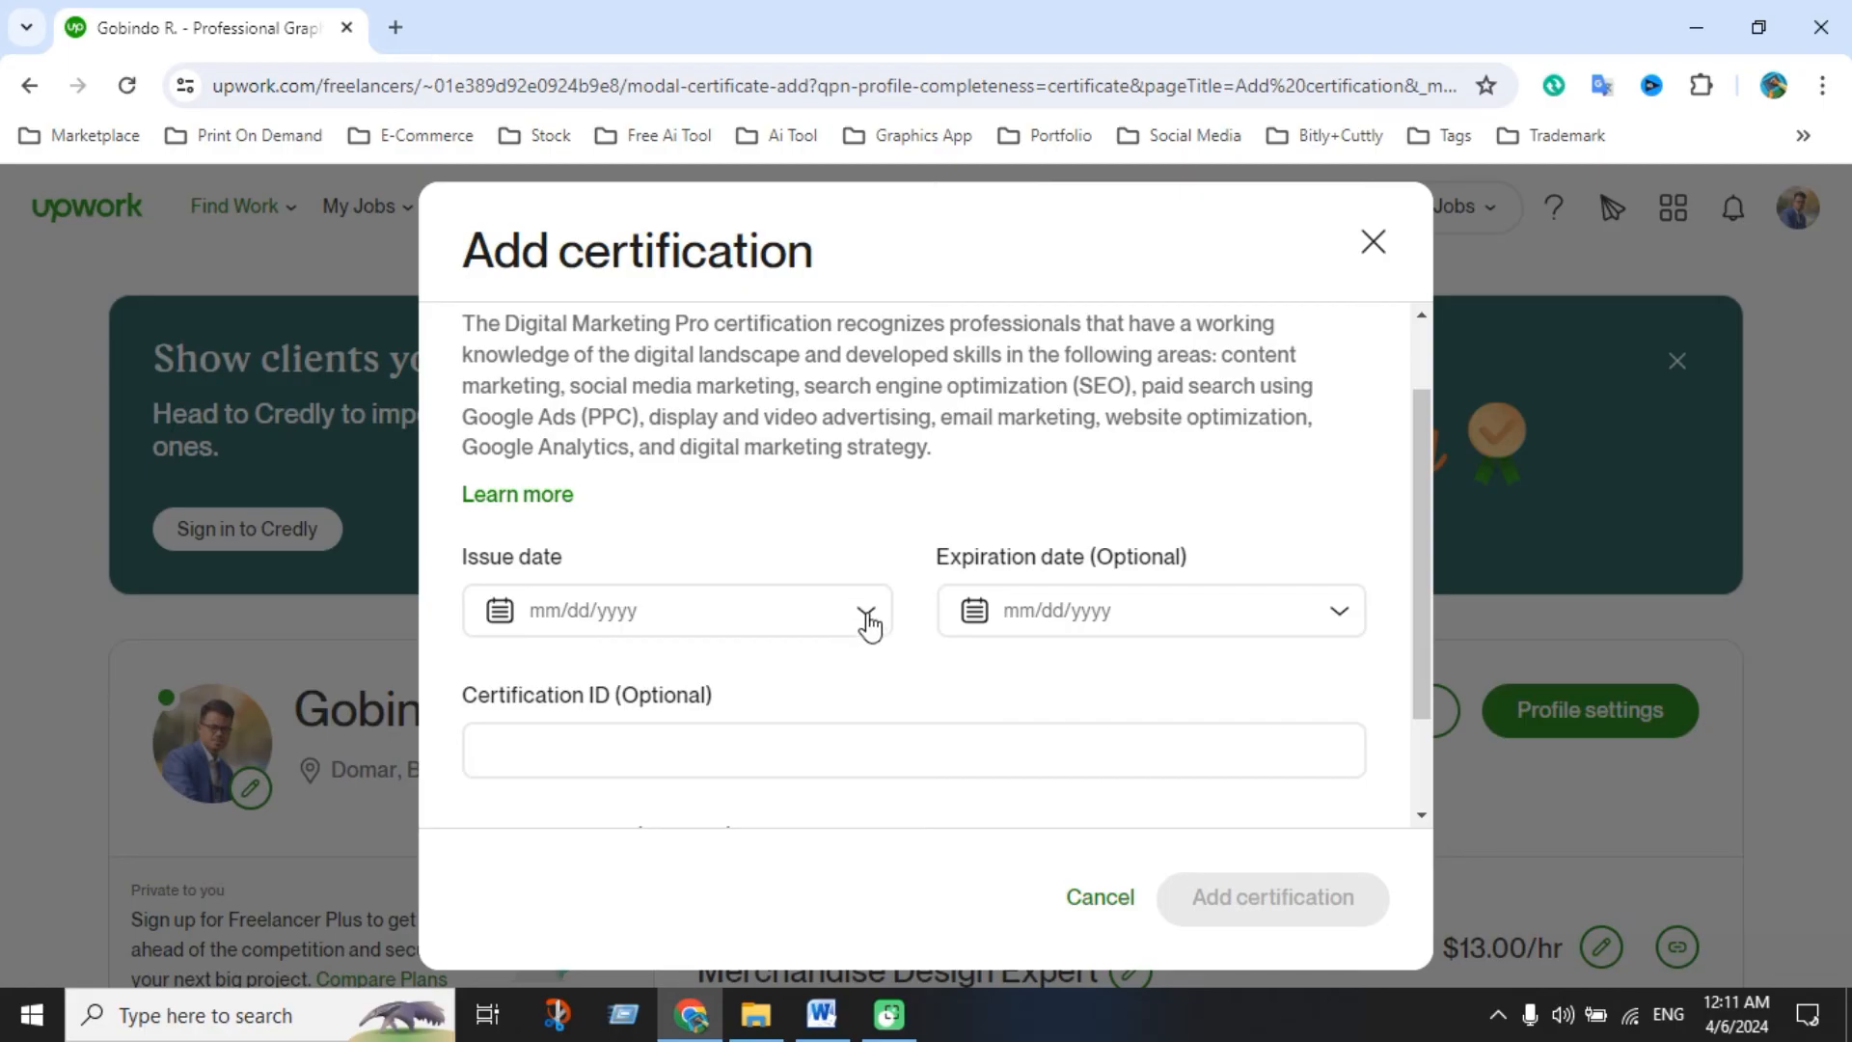
Set the issue date calendar to February 2020
{"action": "left_click", "coordinate": [863, 612]}
{"action": "scroll", "coordinate": [676, 675], "scroll_direction": "down", "scroll_amount": 2}
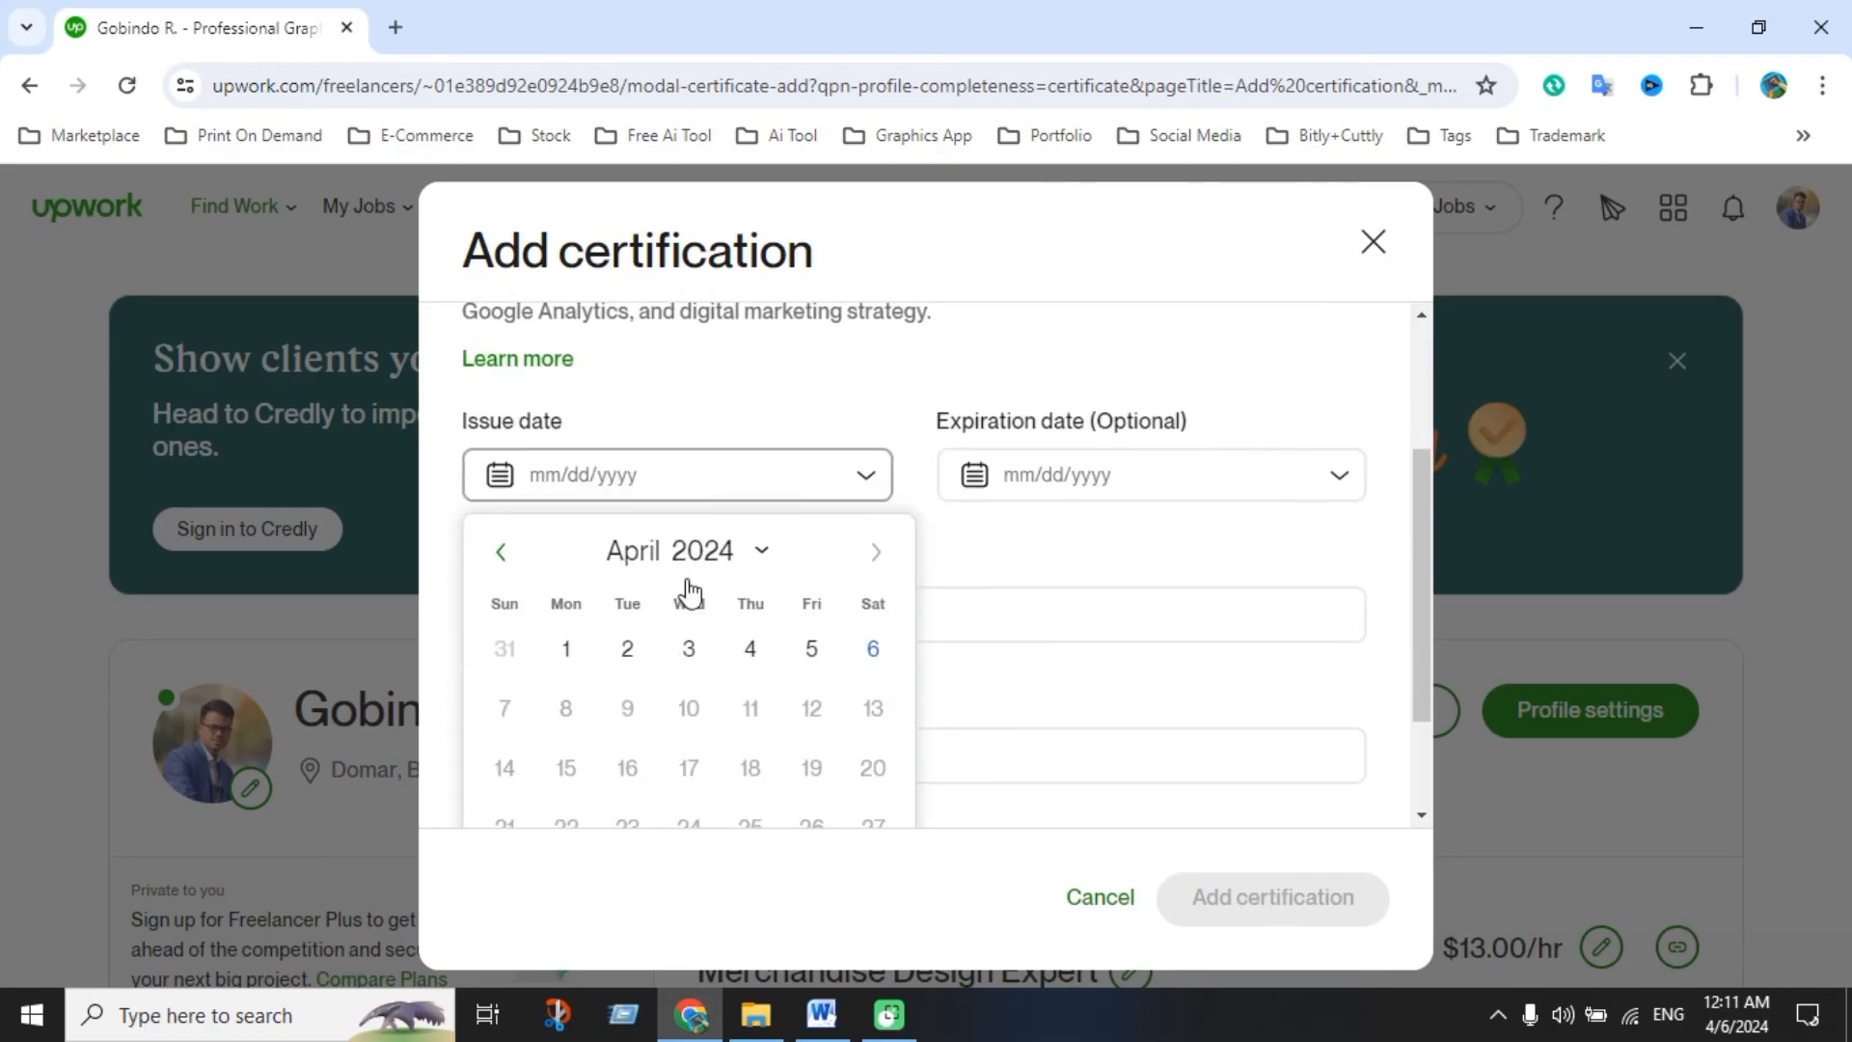
{"action": "left_click", "coordinate": [761, 551]}
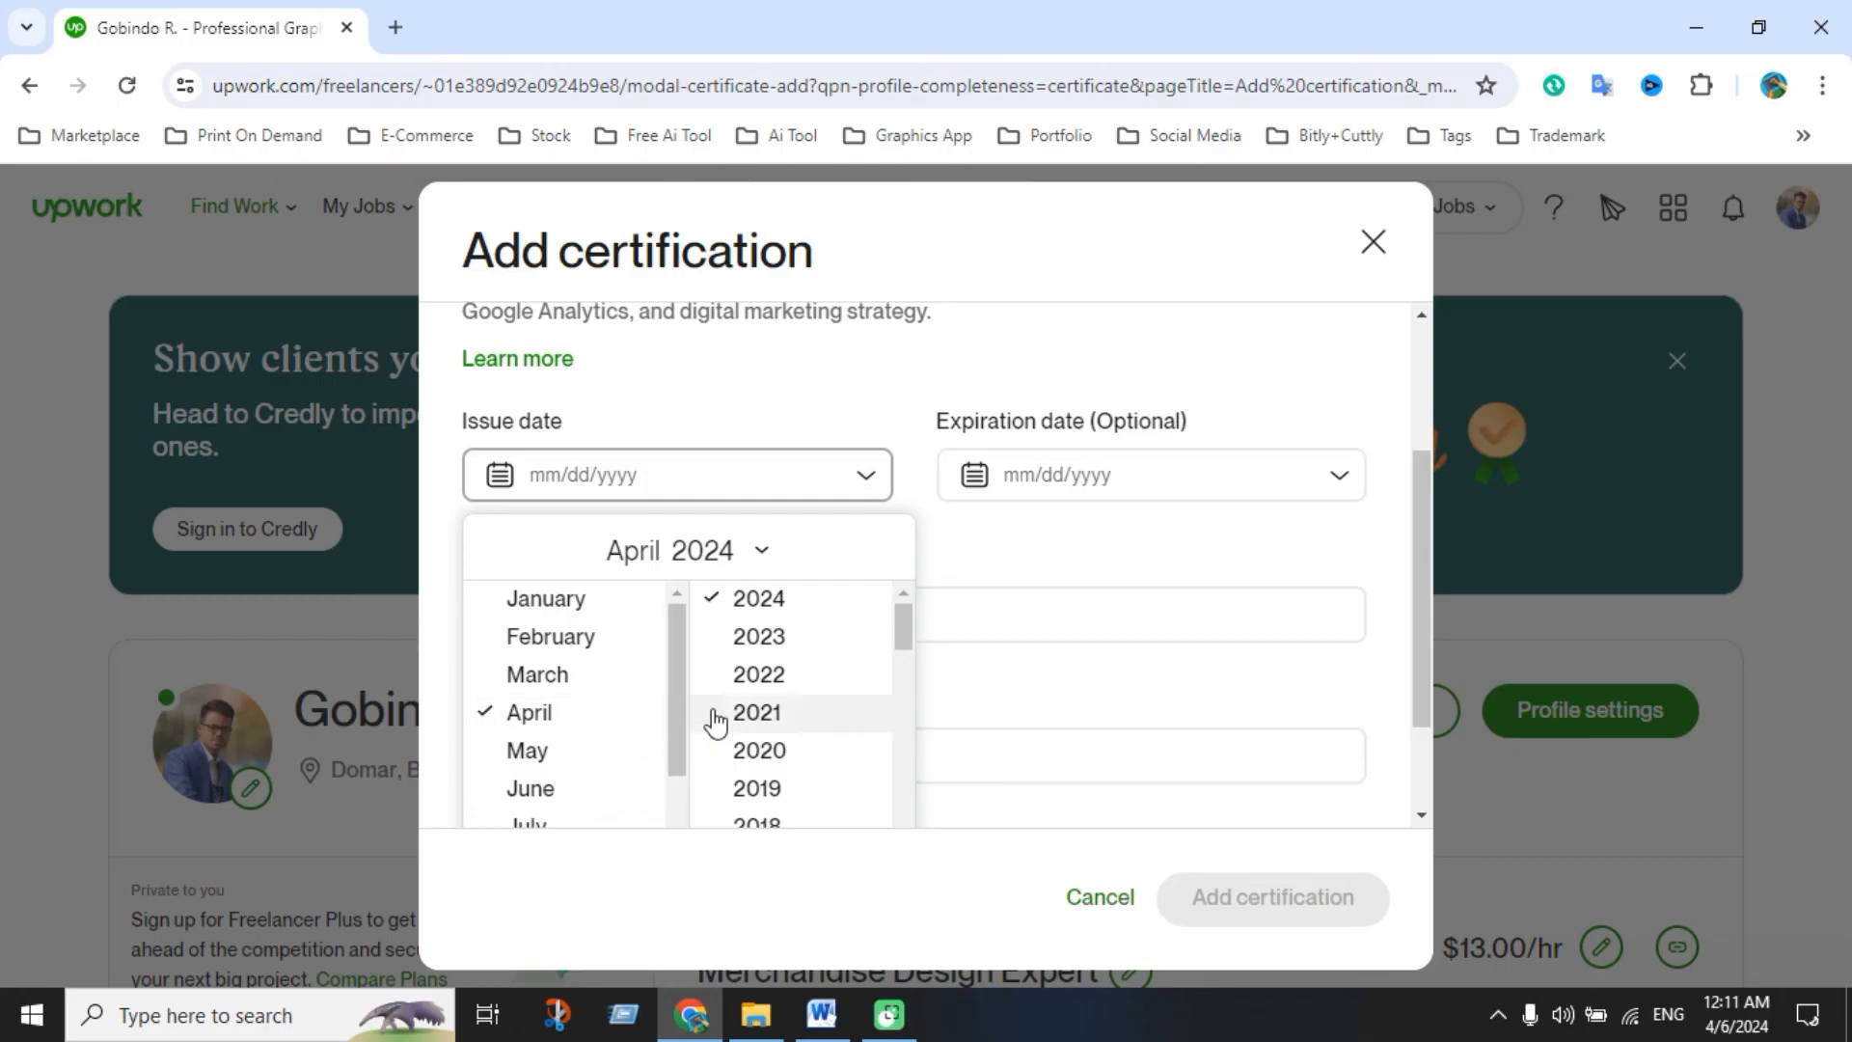
{"action": "scroll", "coordinate": [765, 669], "scroll_direction": "up", "scroll_amount": 3}
{"action": "scroll", "coordinate": [780, 690], "scroll_direction": "down", "scroll_amount": 3}
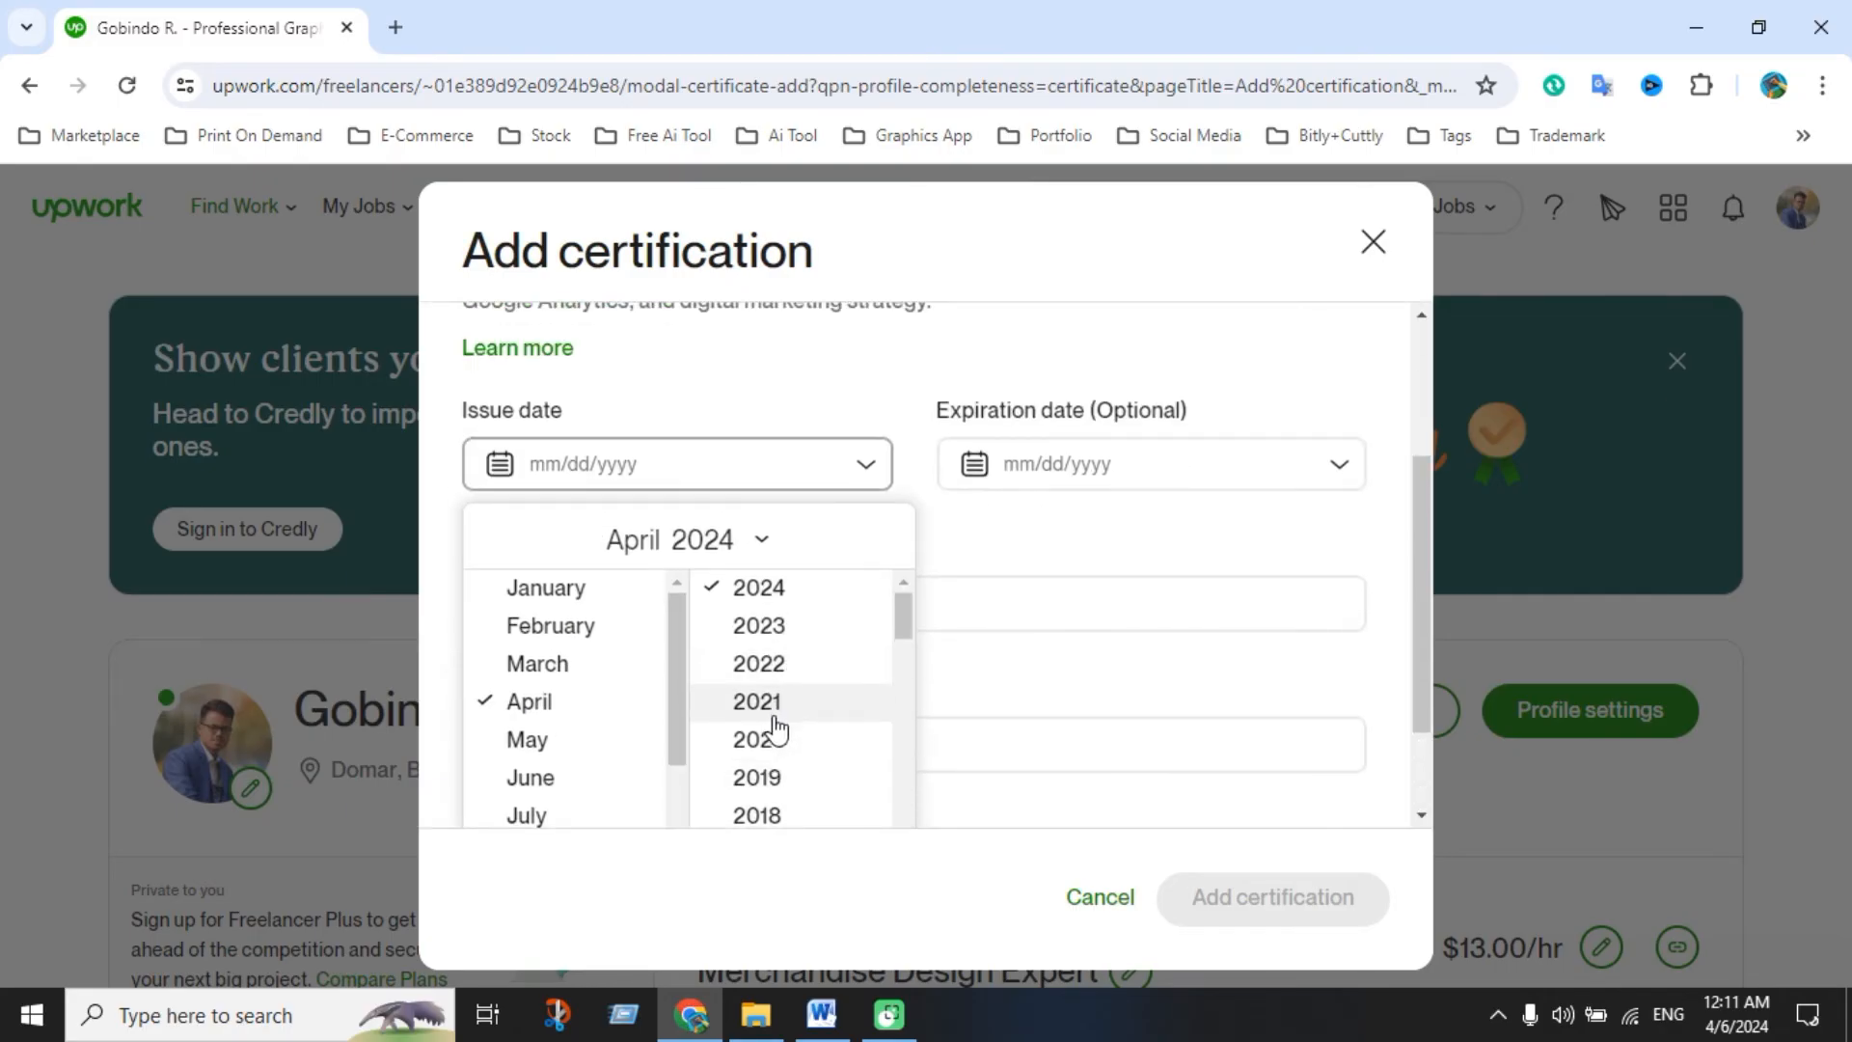
{"action": "left_click", "coordinate": [773, 741]}
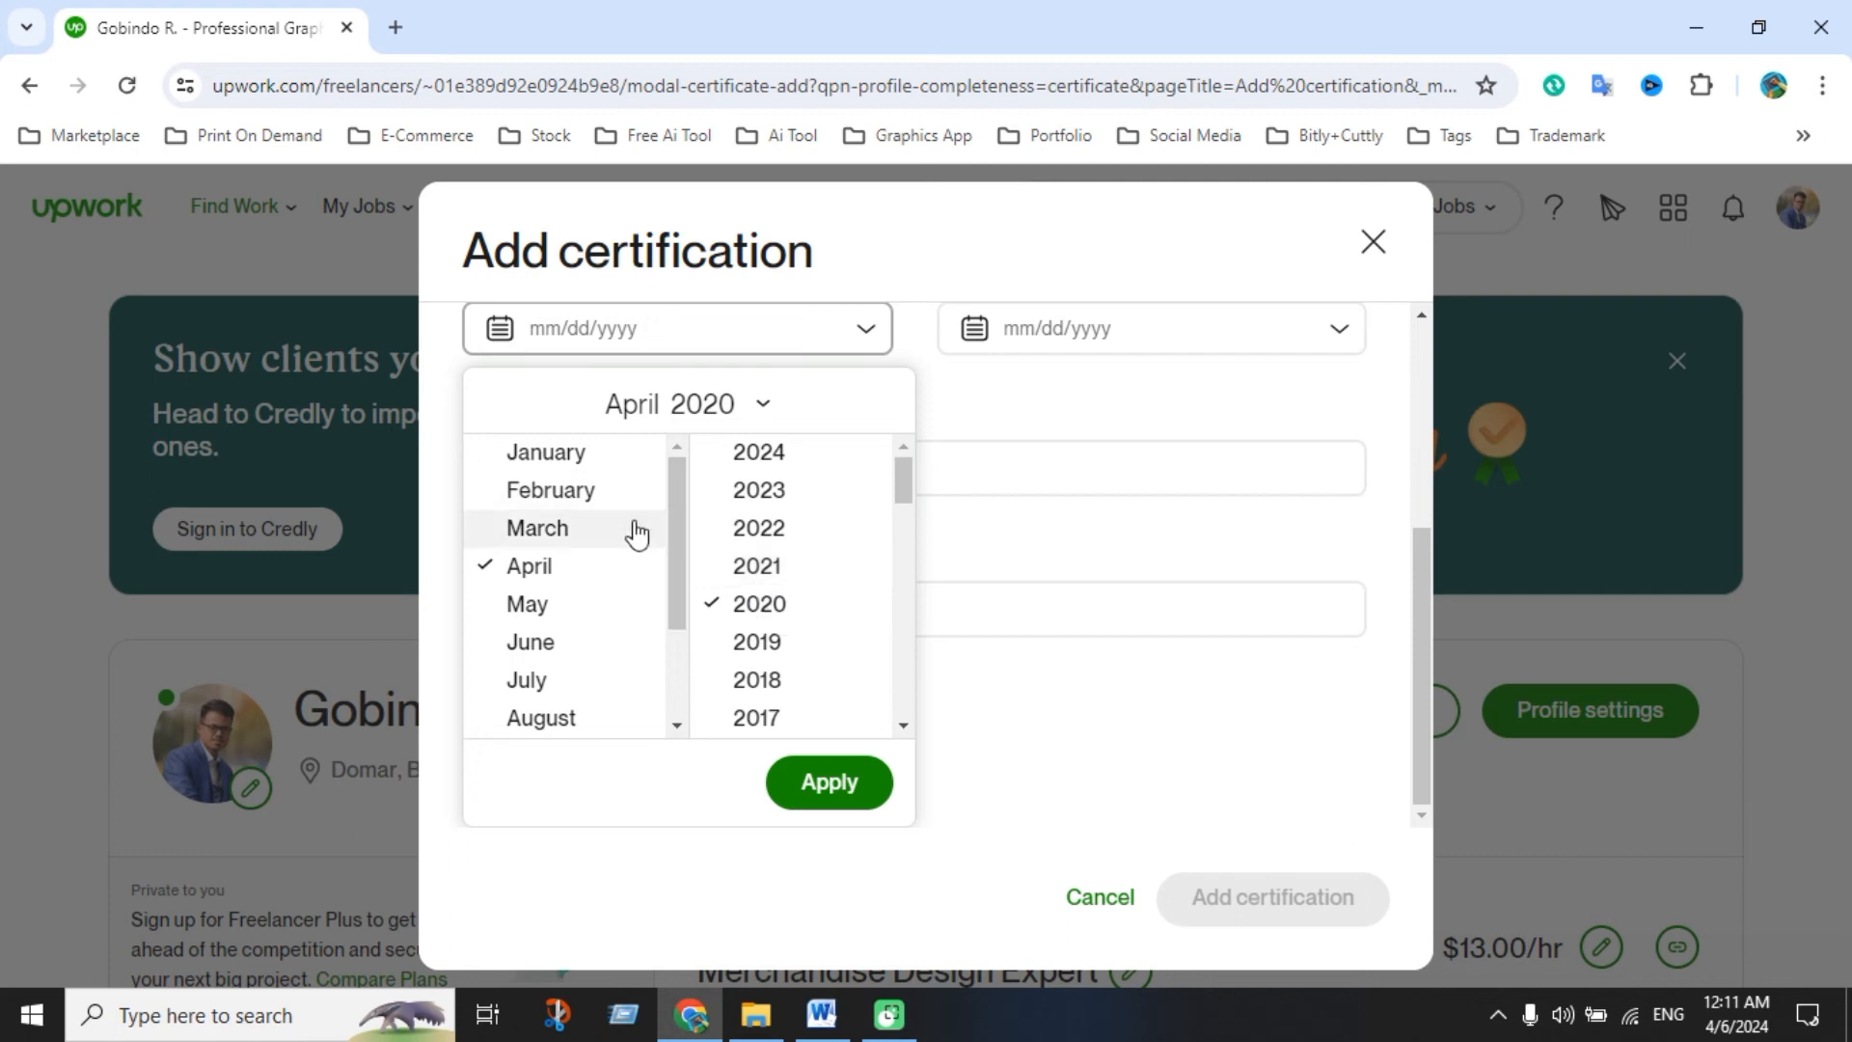
{"action": "left_click", "coordinate": [563, 489]}
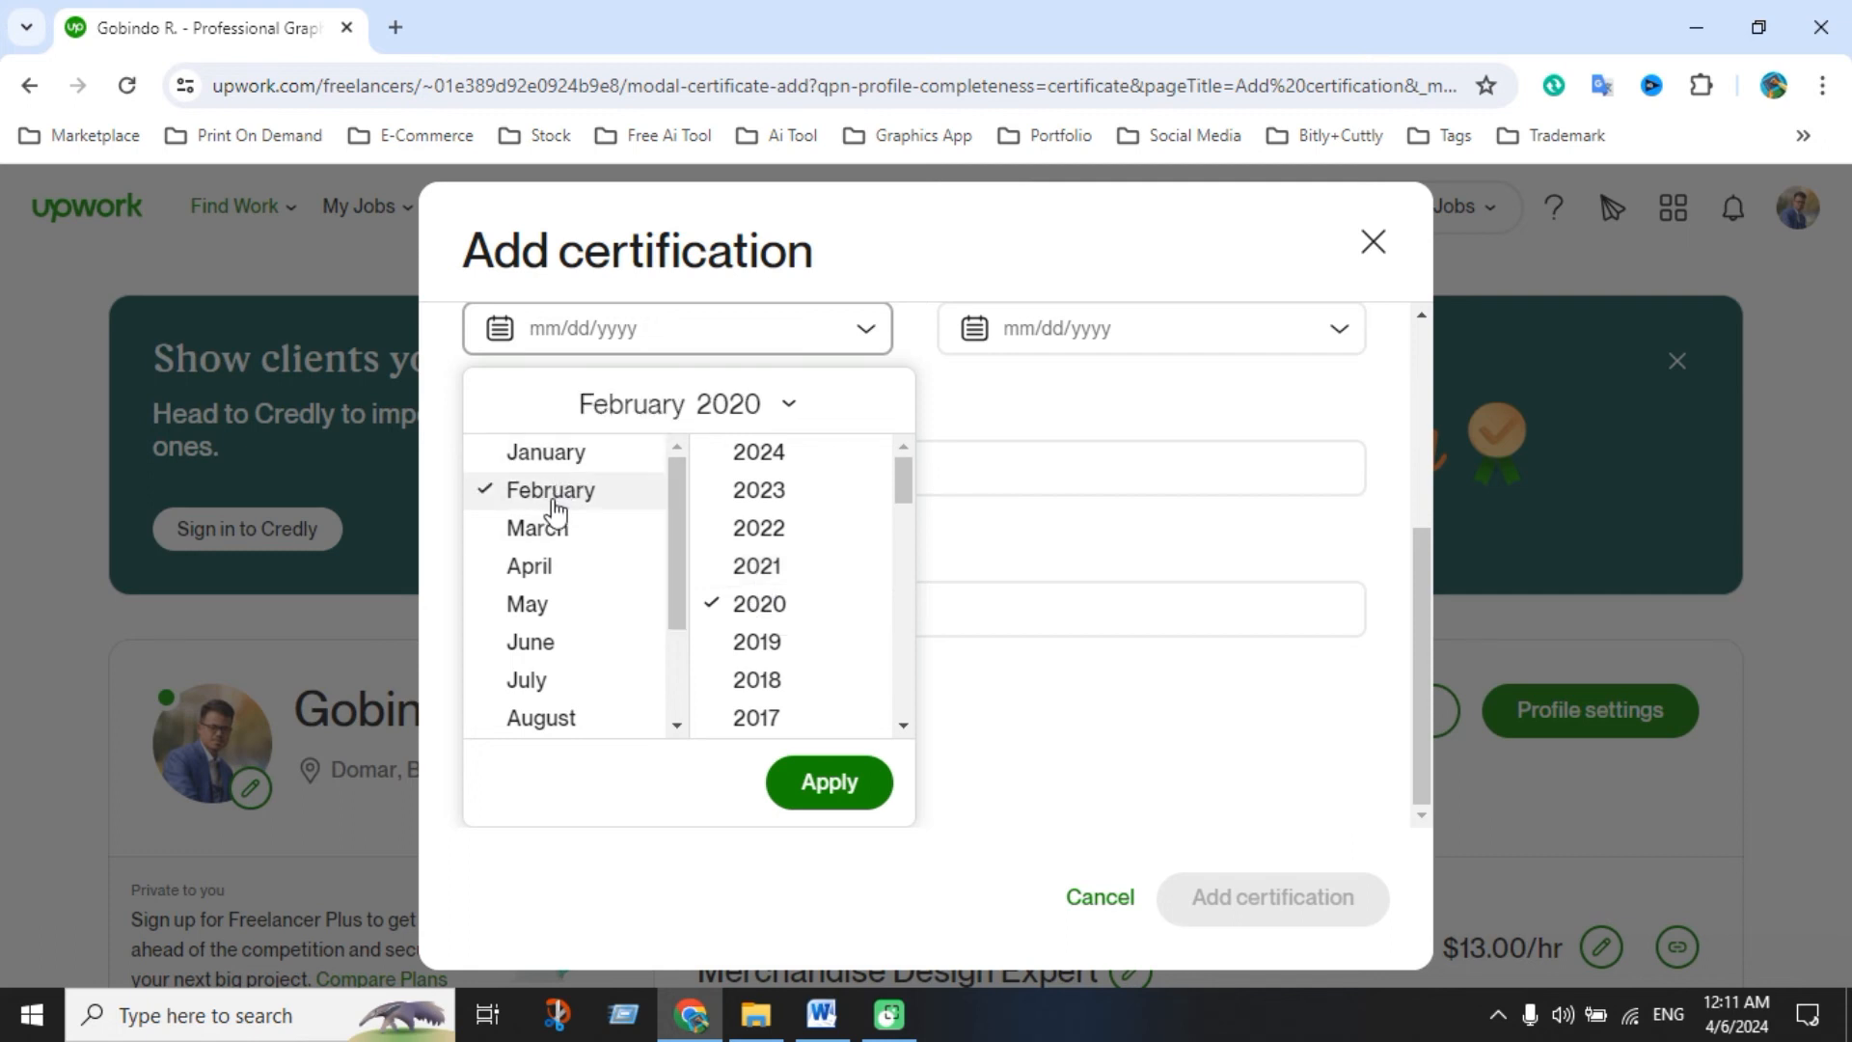
{"action": "left_click", "coordinate": [810, 786]}
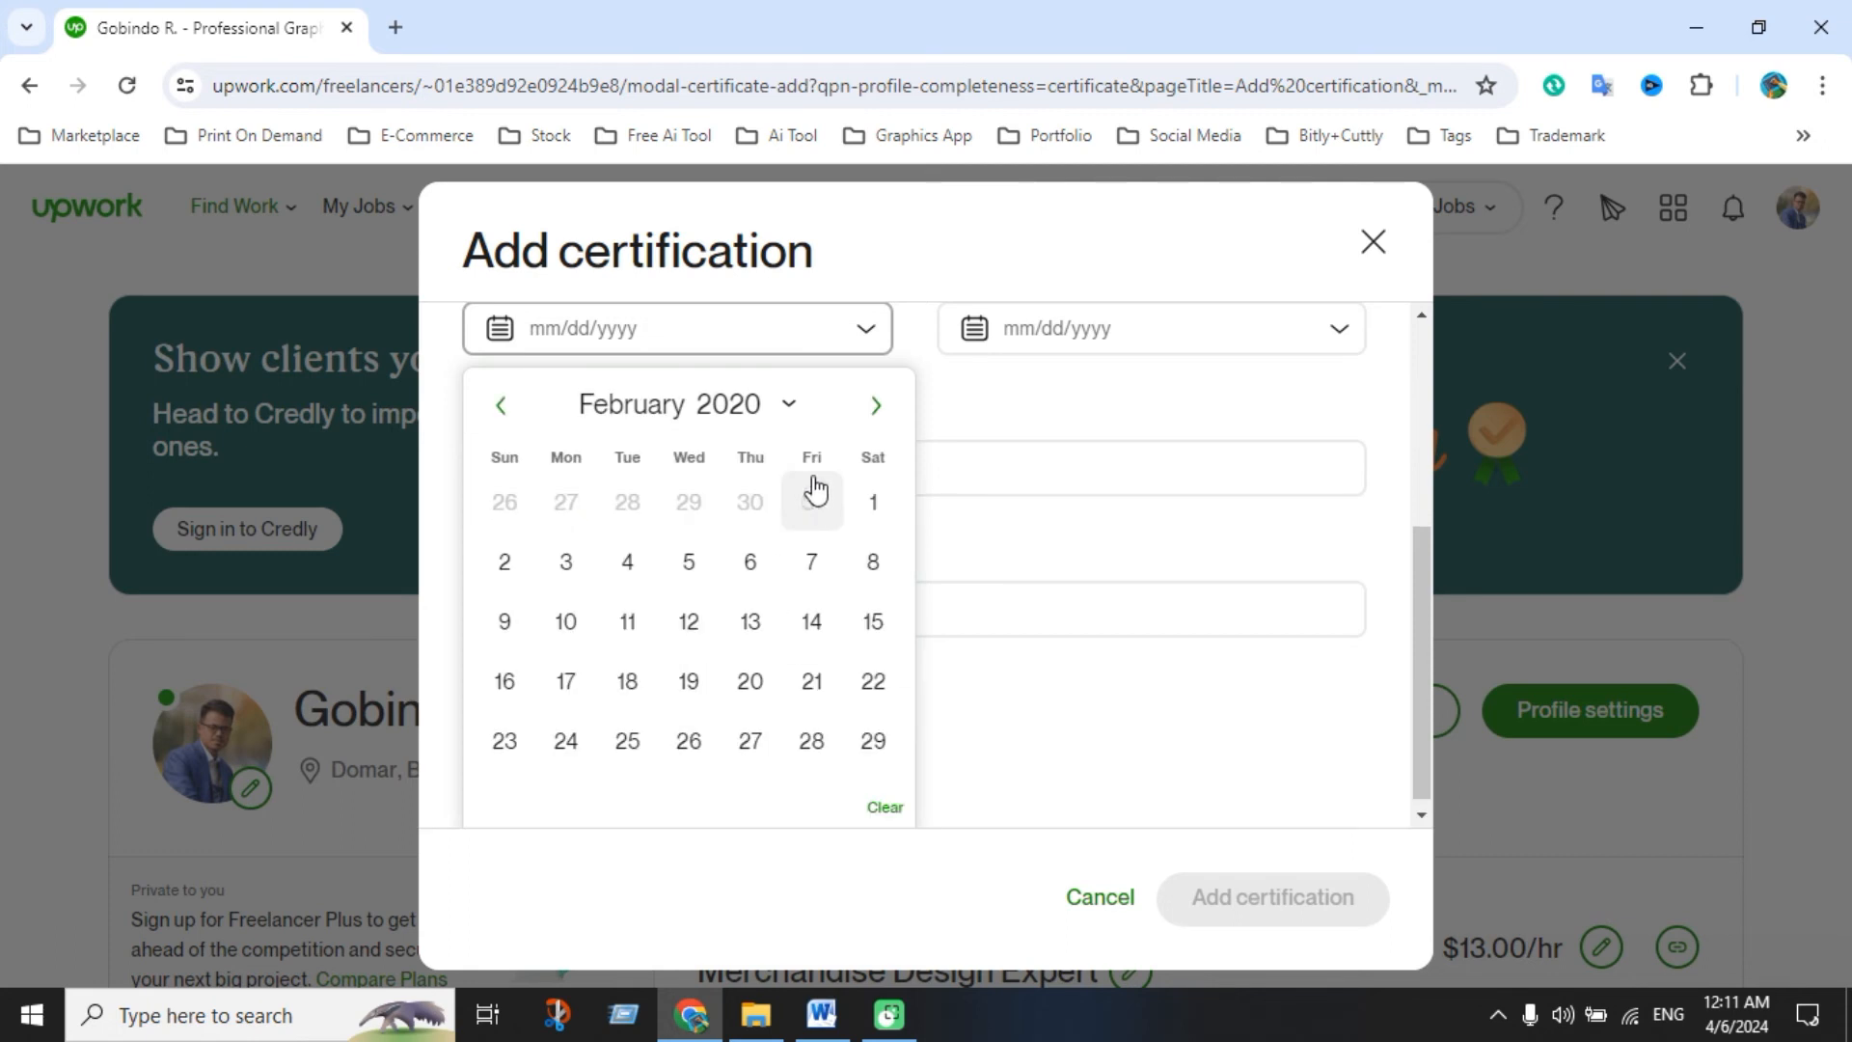
{"action": "left_click", "coordinate": [682, 409]}
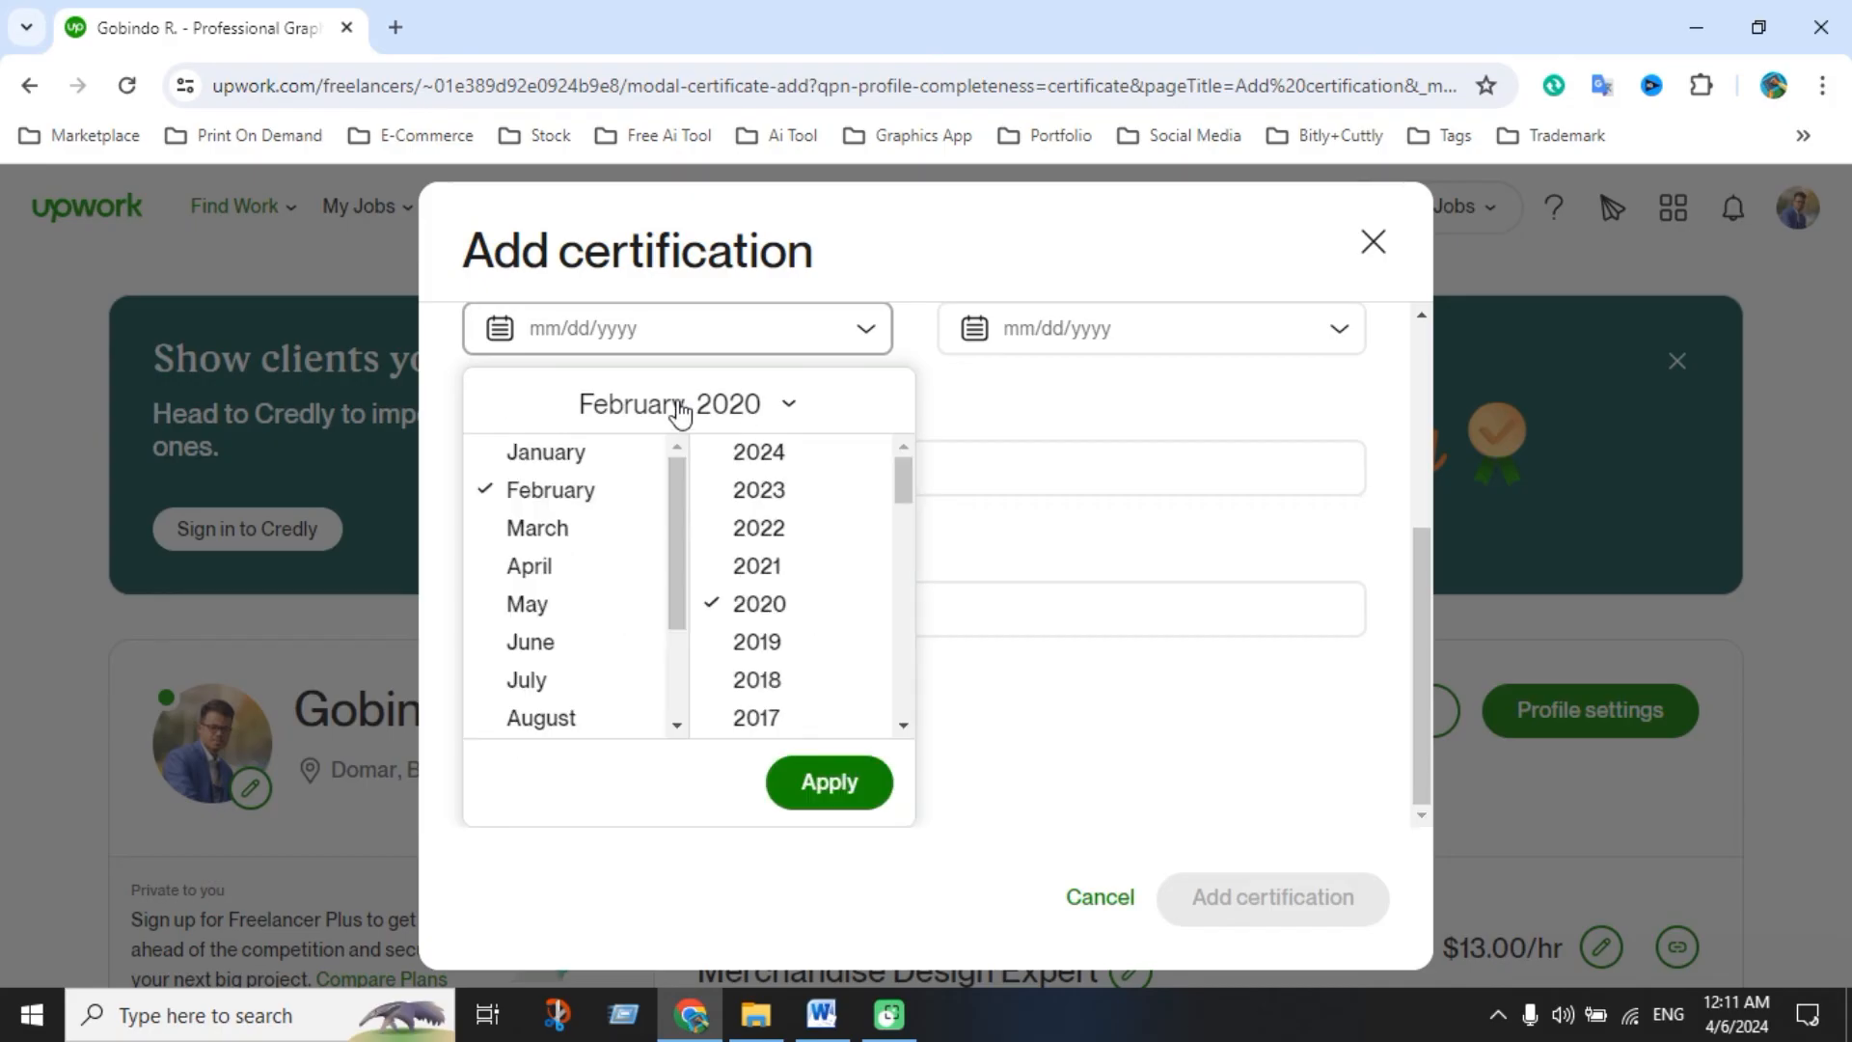
Enter 02/01/2020 as the certification's issue date
{"action": "left_click", "coordinate": [657, 328]}
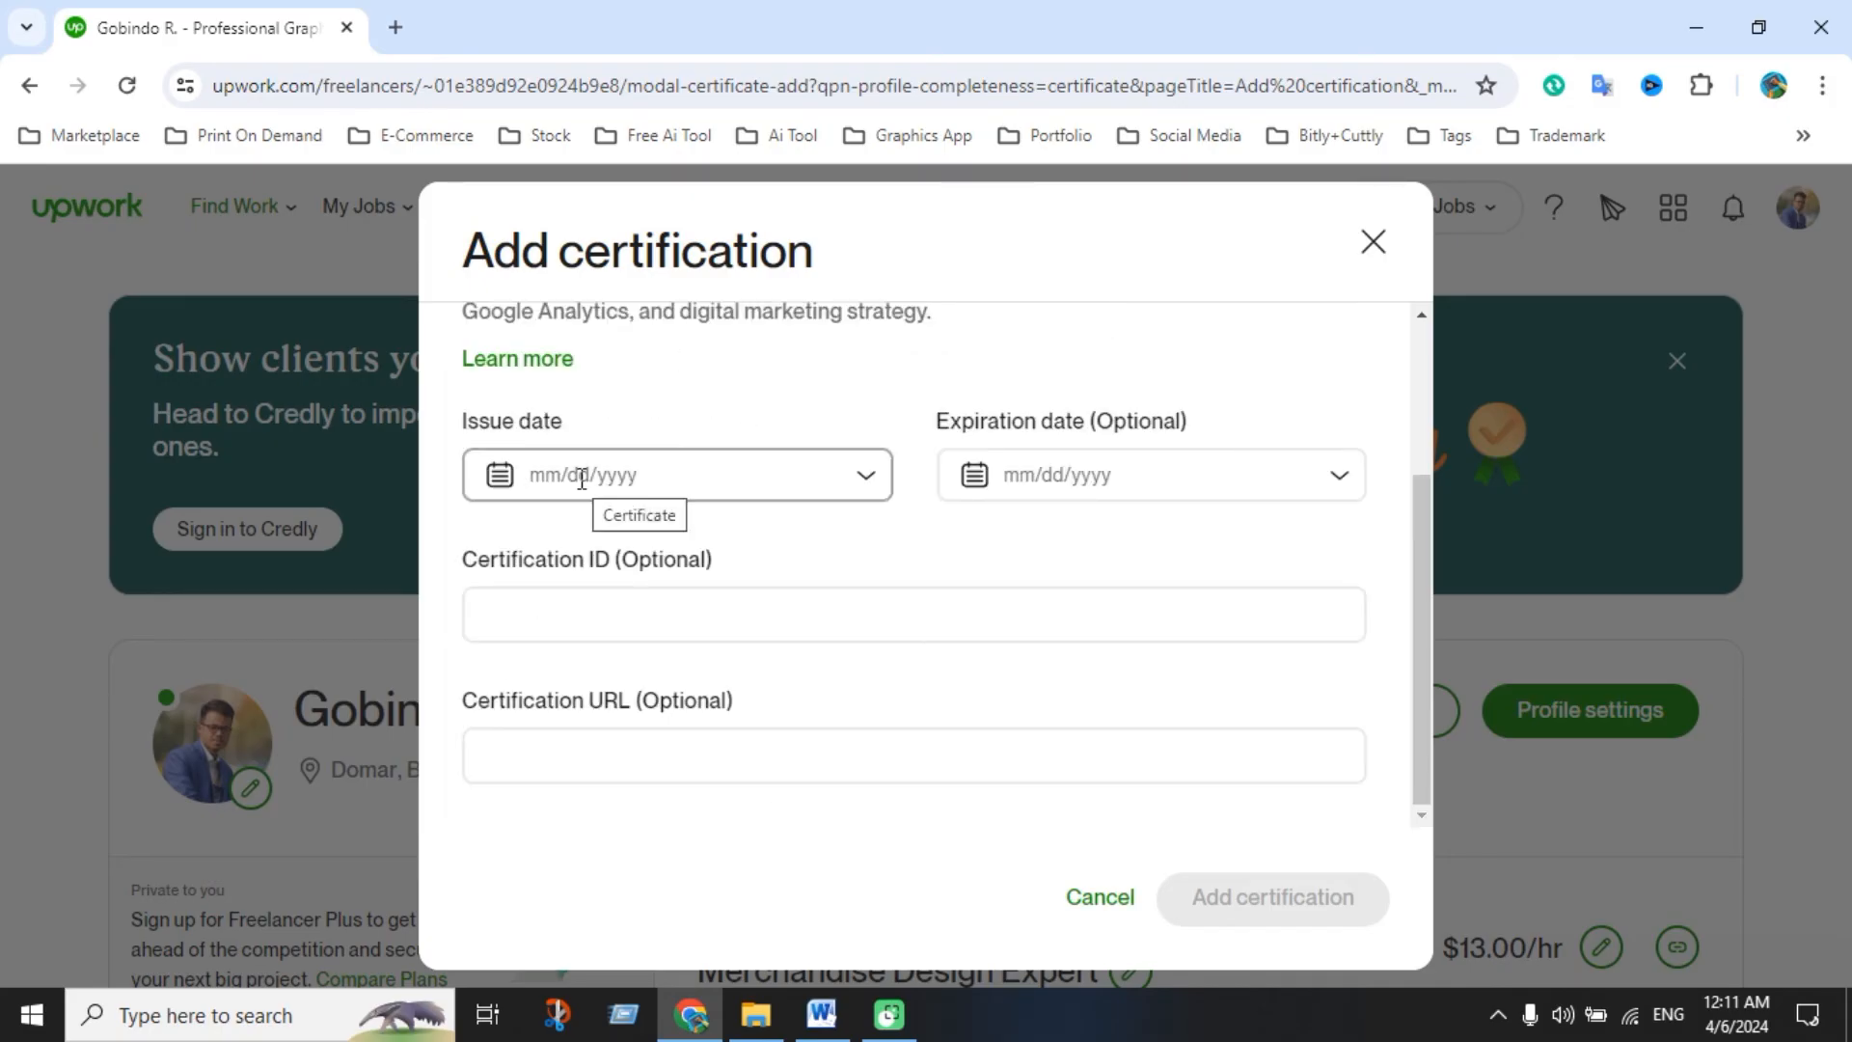
{"action": "type", "text": "02"}
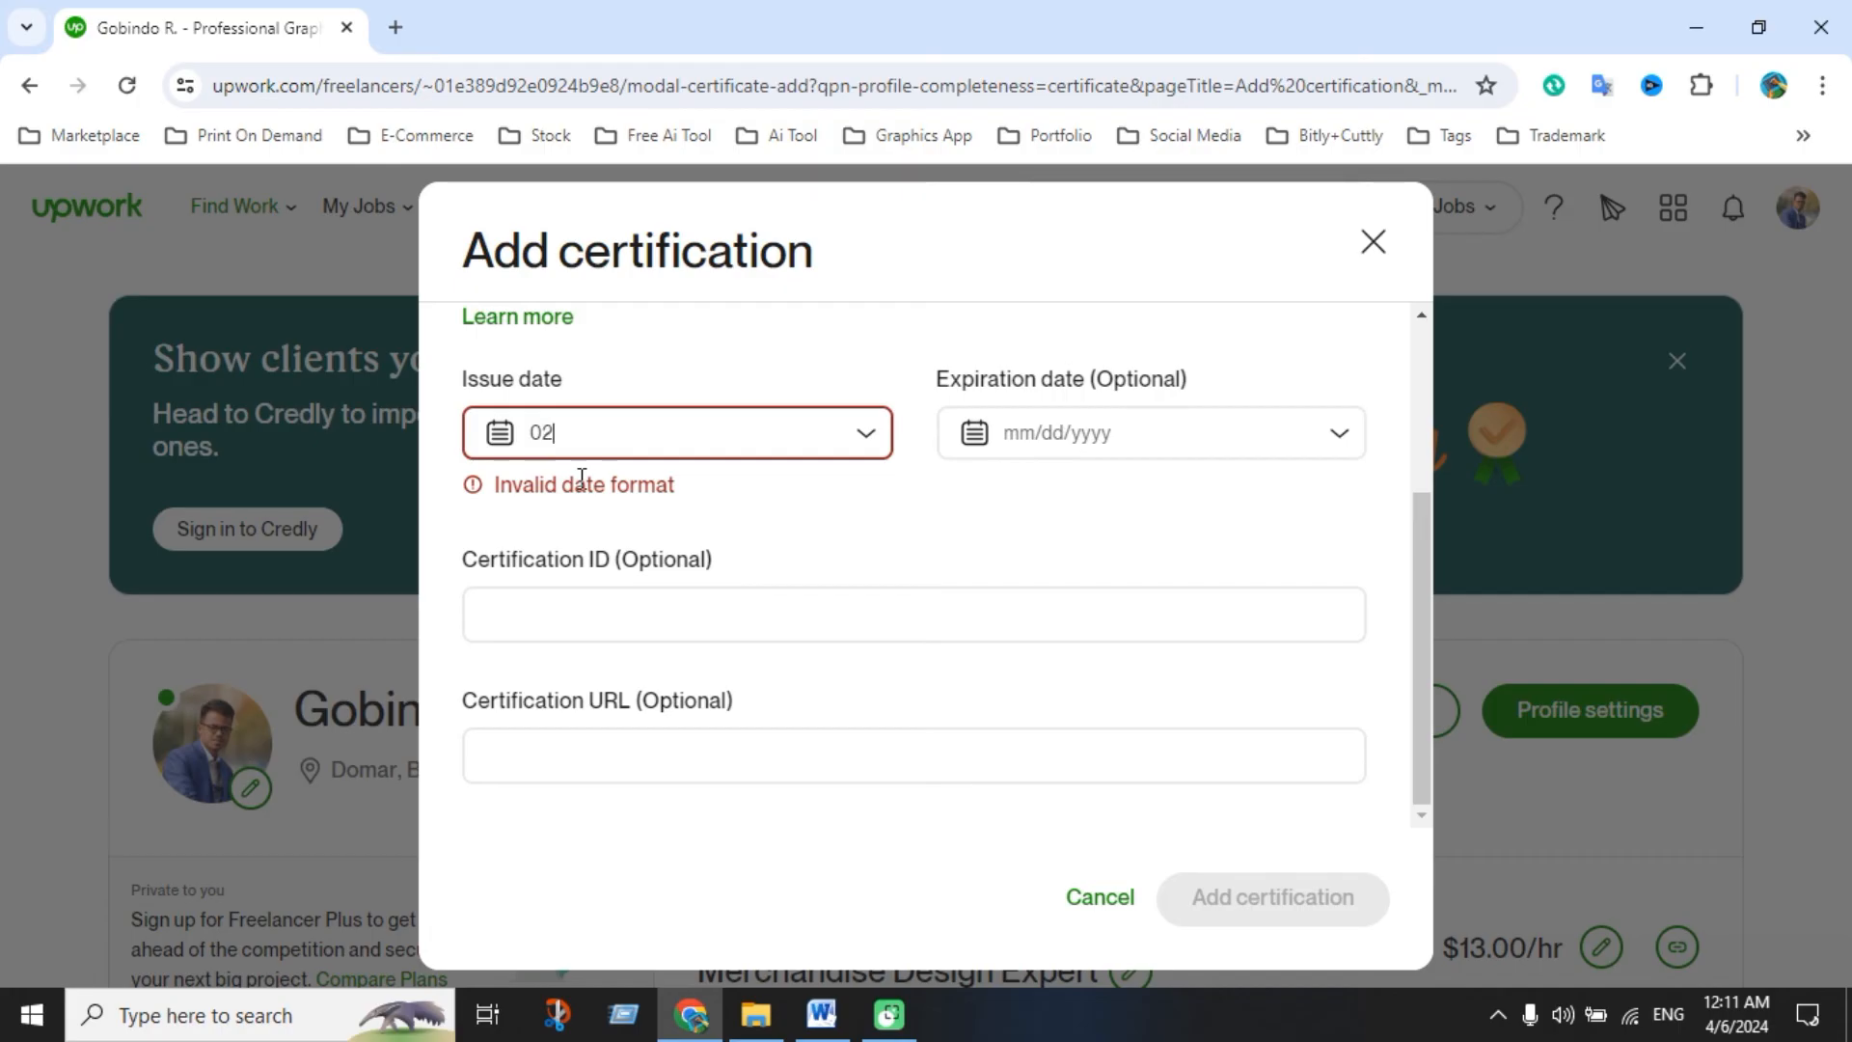
{"action": "type", "text": "/"}
{"action": "type", "text": "01/2020"}
Correct the expiration date to 12/30/2022
{"action": "left_click", "coordinate": [1061, 484]}
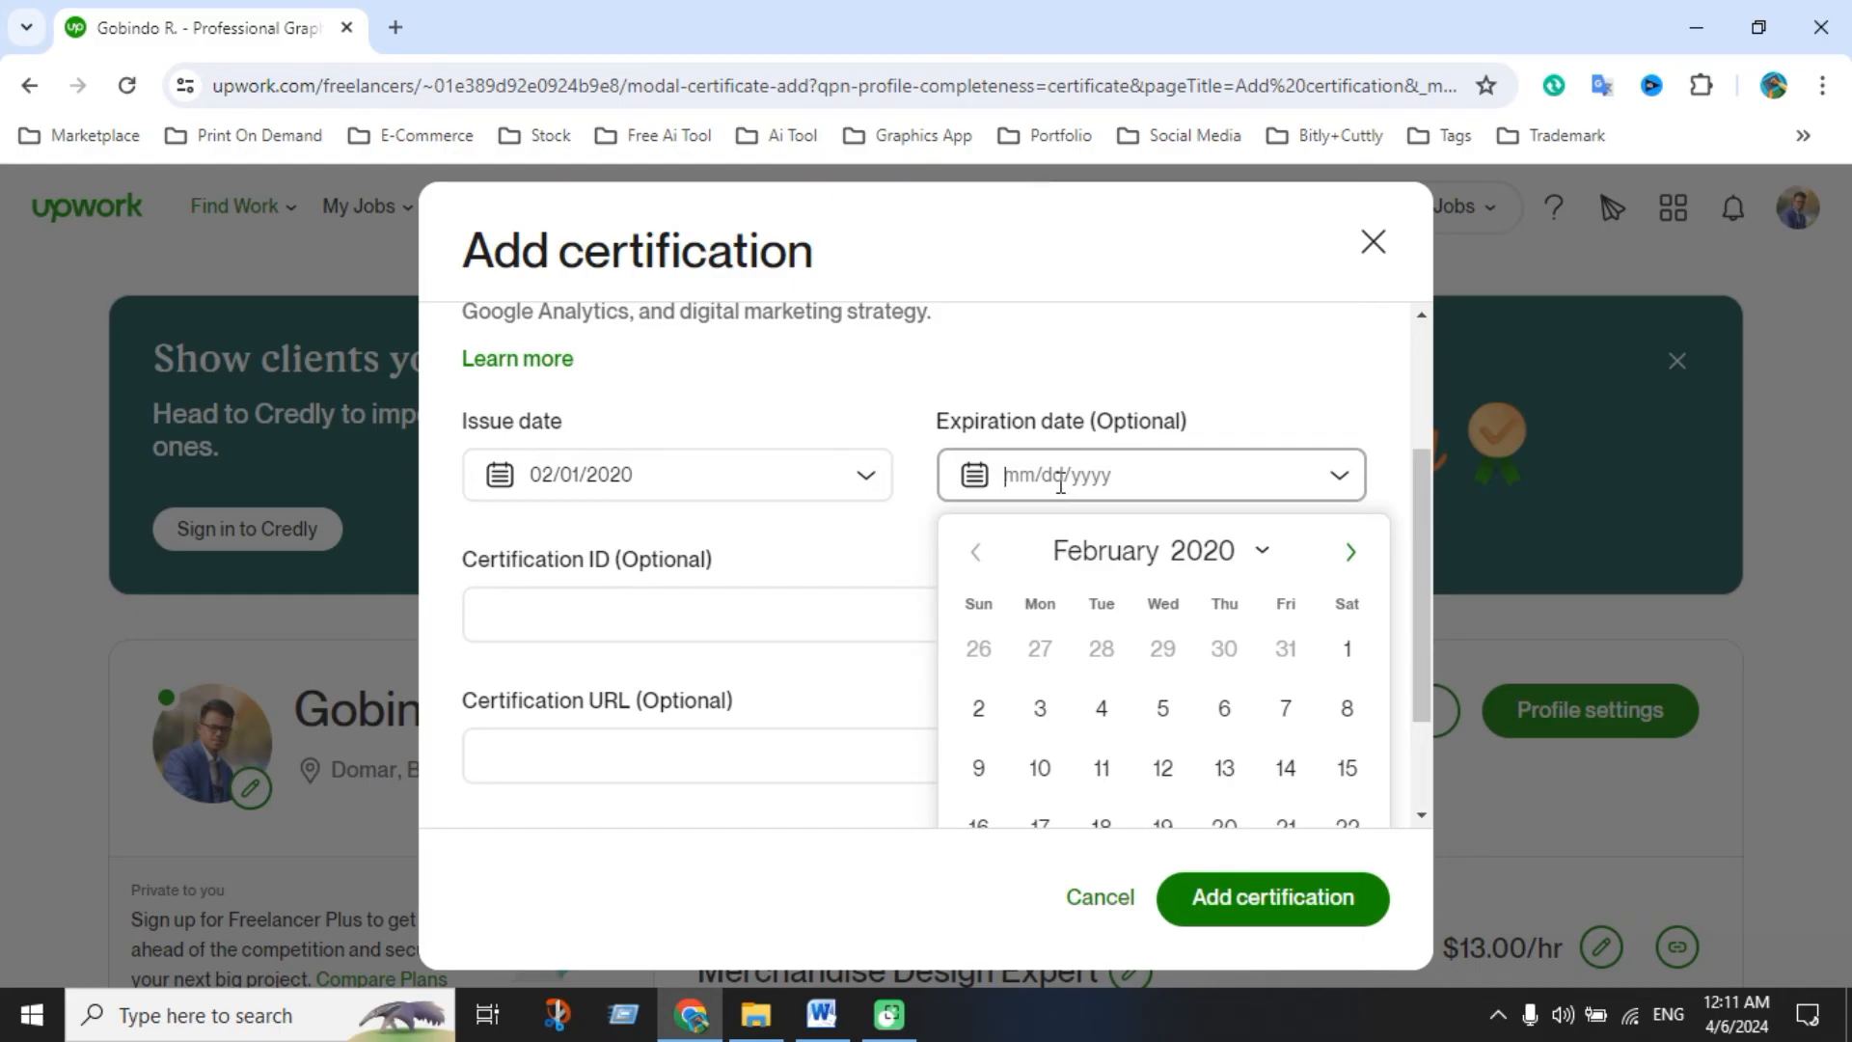
{"action": "type", "text": "0"}
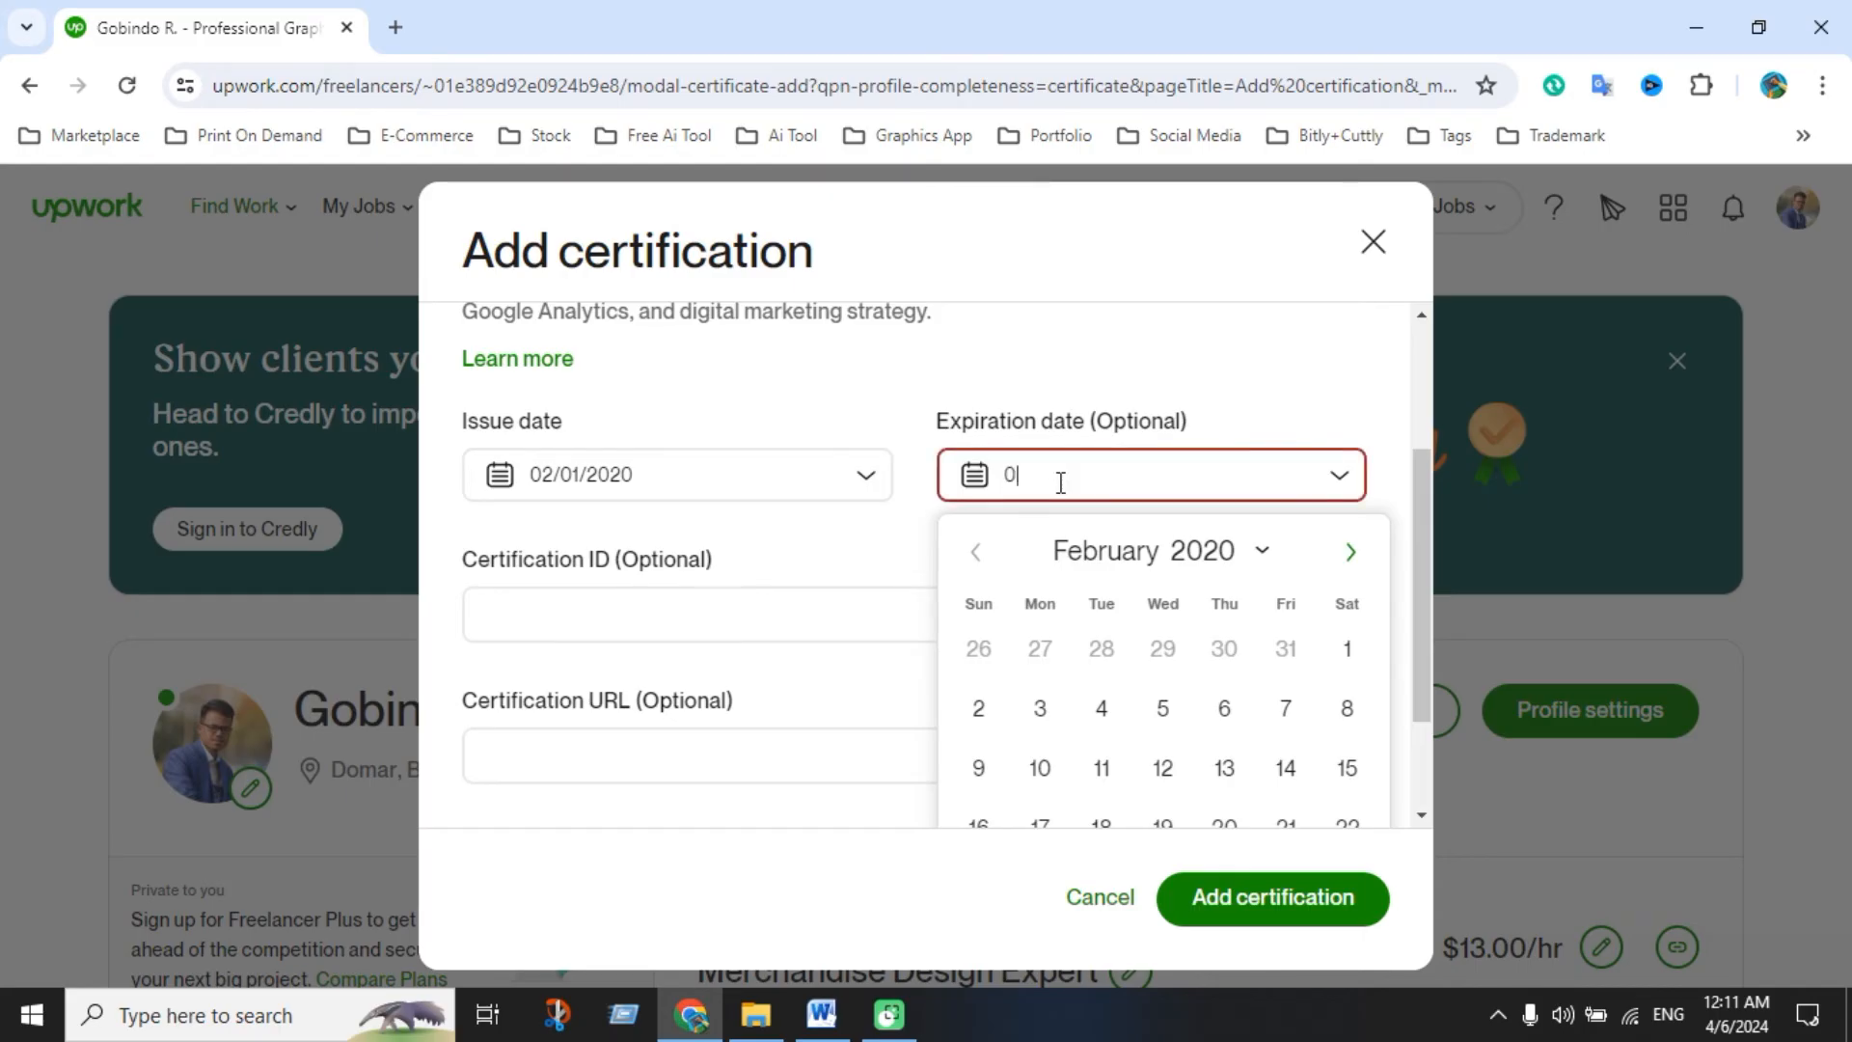
{"action": "key", "text": "BackSpace"}
{"action": "type", "text": "30/12/2022"}
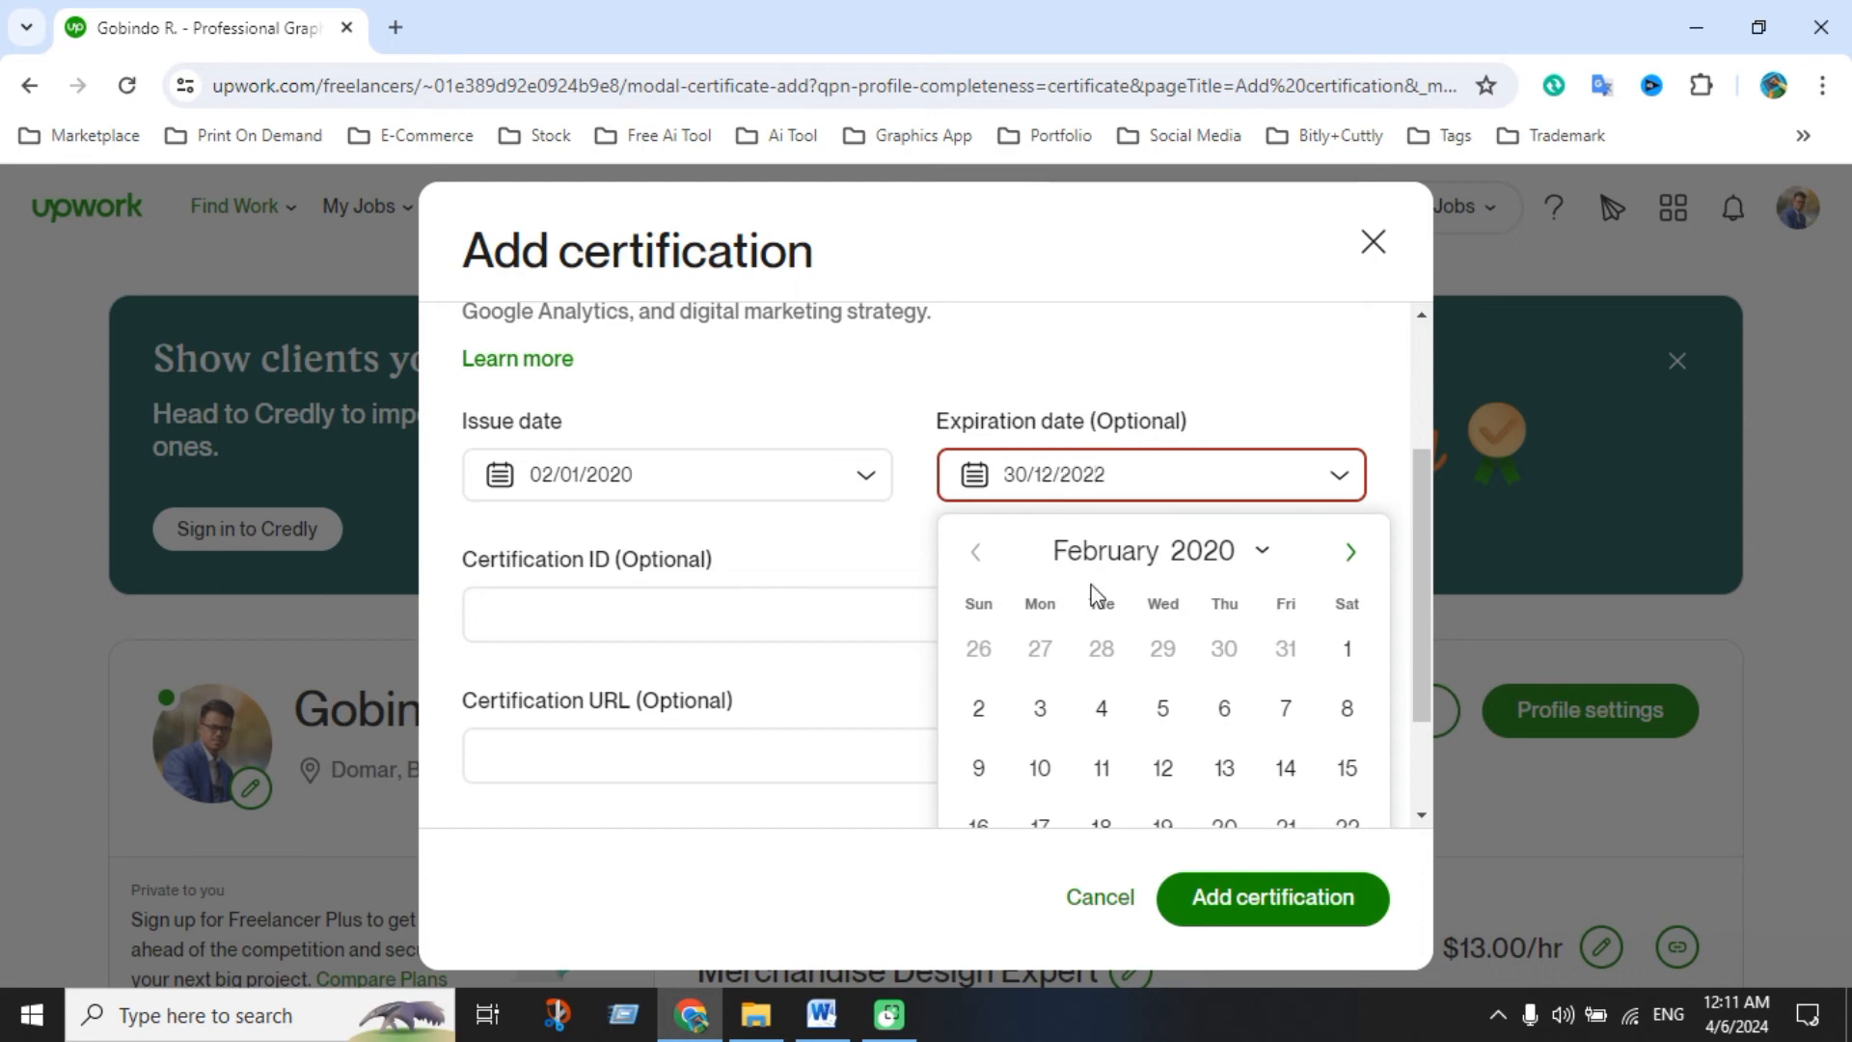
{"action": "key", "text": "Return"}
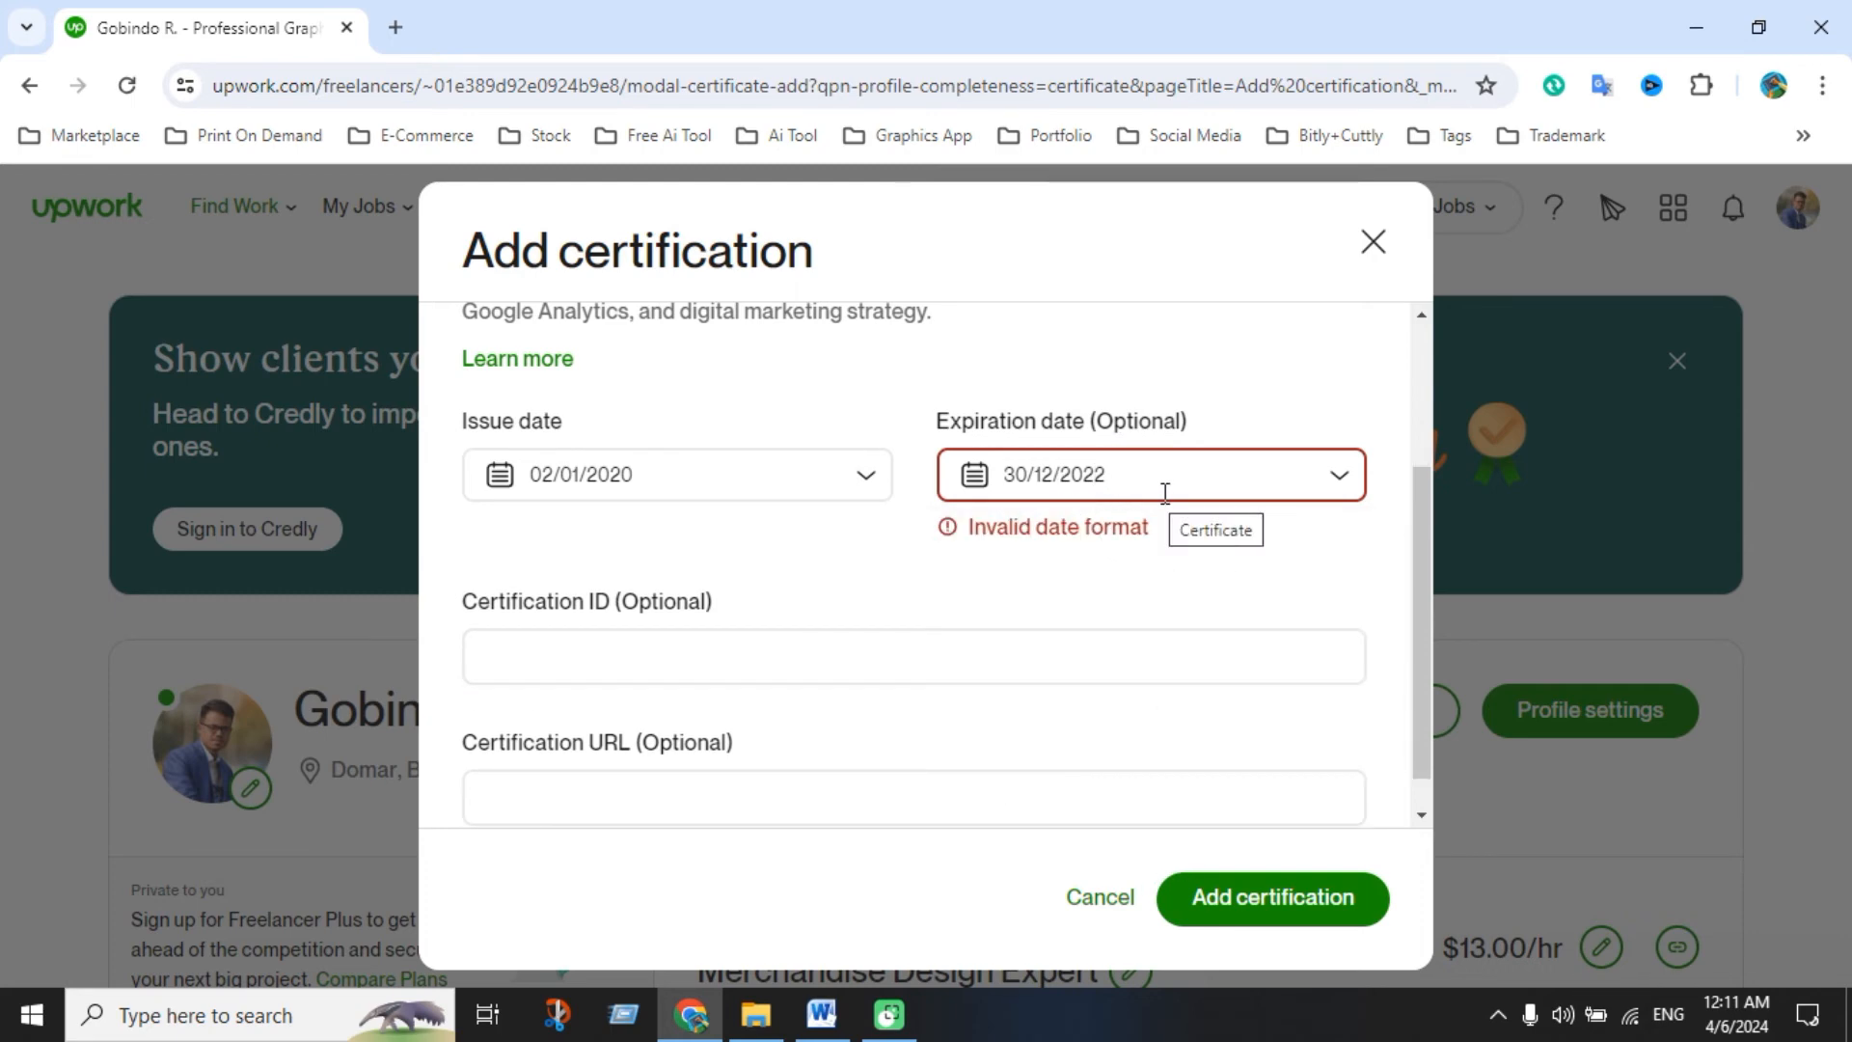
{"action": "left_click_drag", "start_coordinate": [1169, 486], "coordinate": [999, 478]}
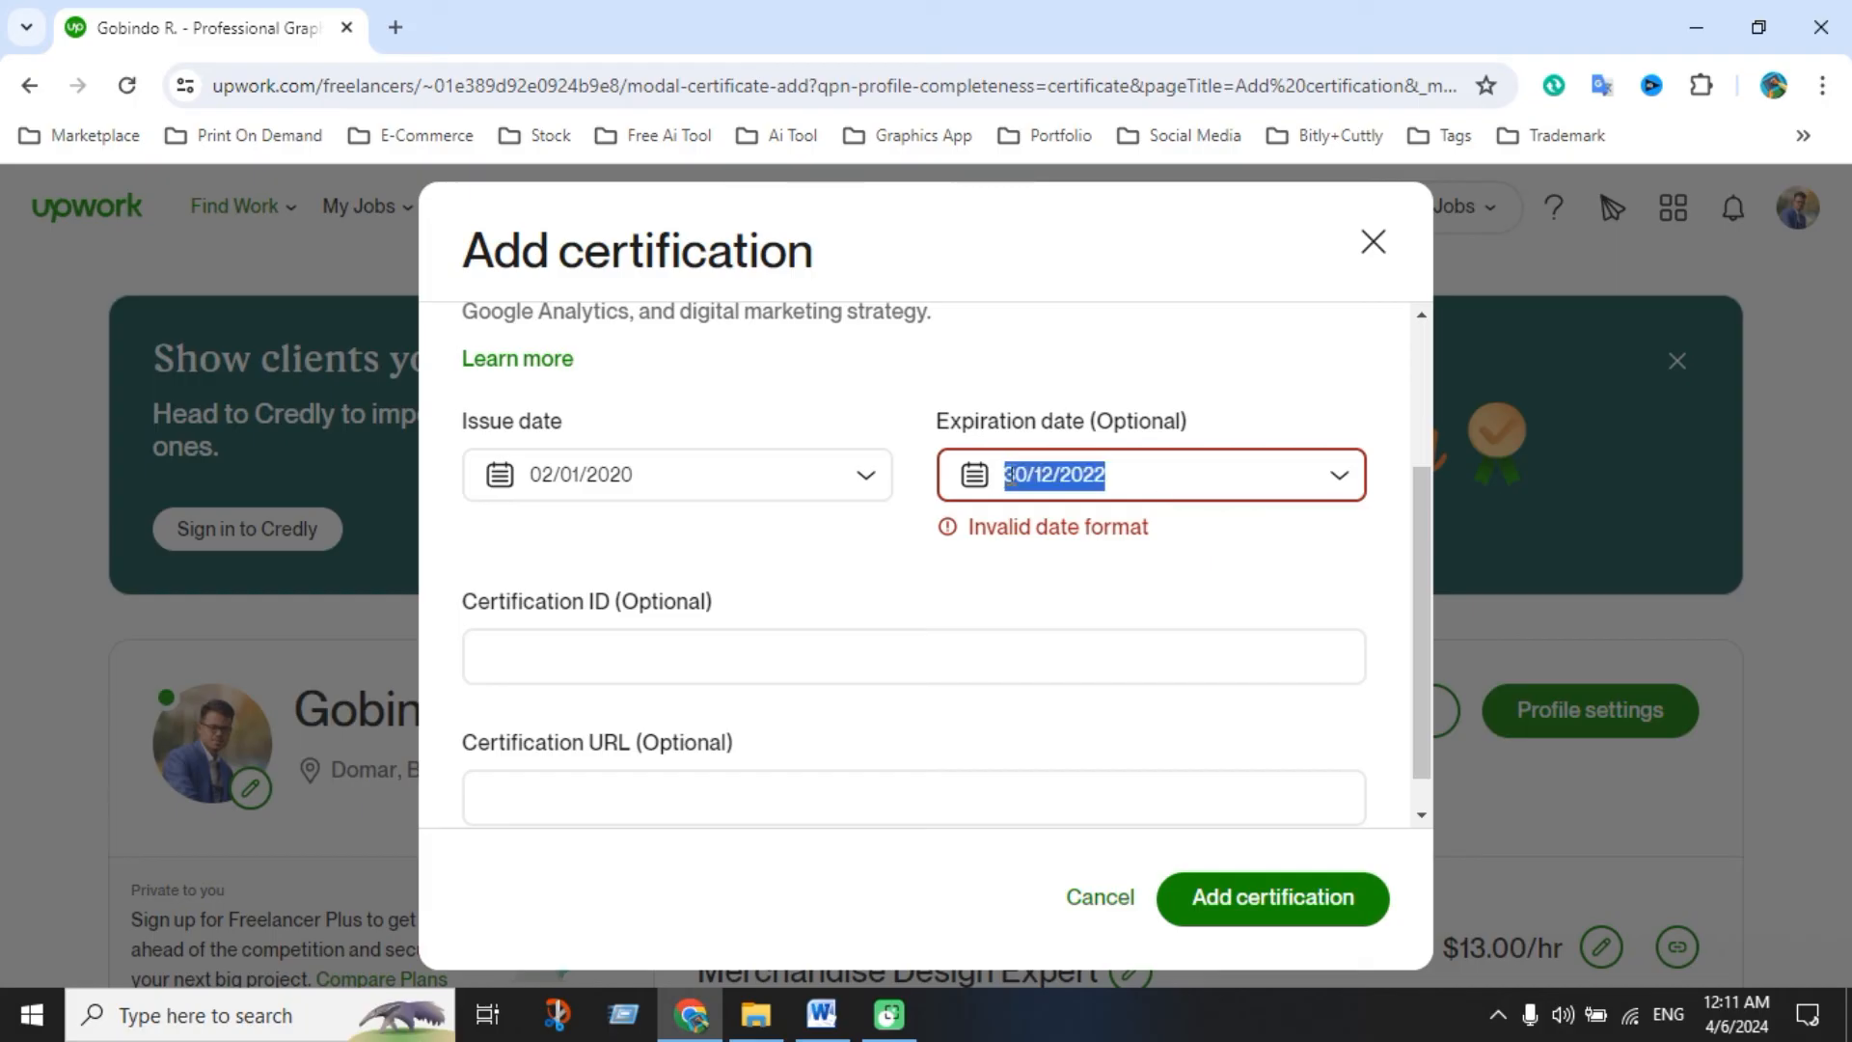
{"action": "left_click", "coordinate": [1106, 472]}
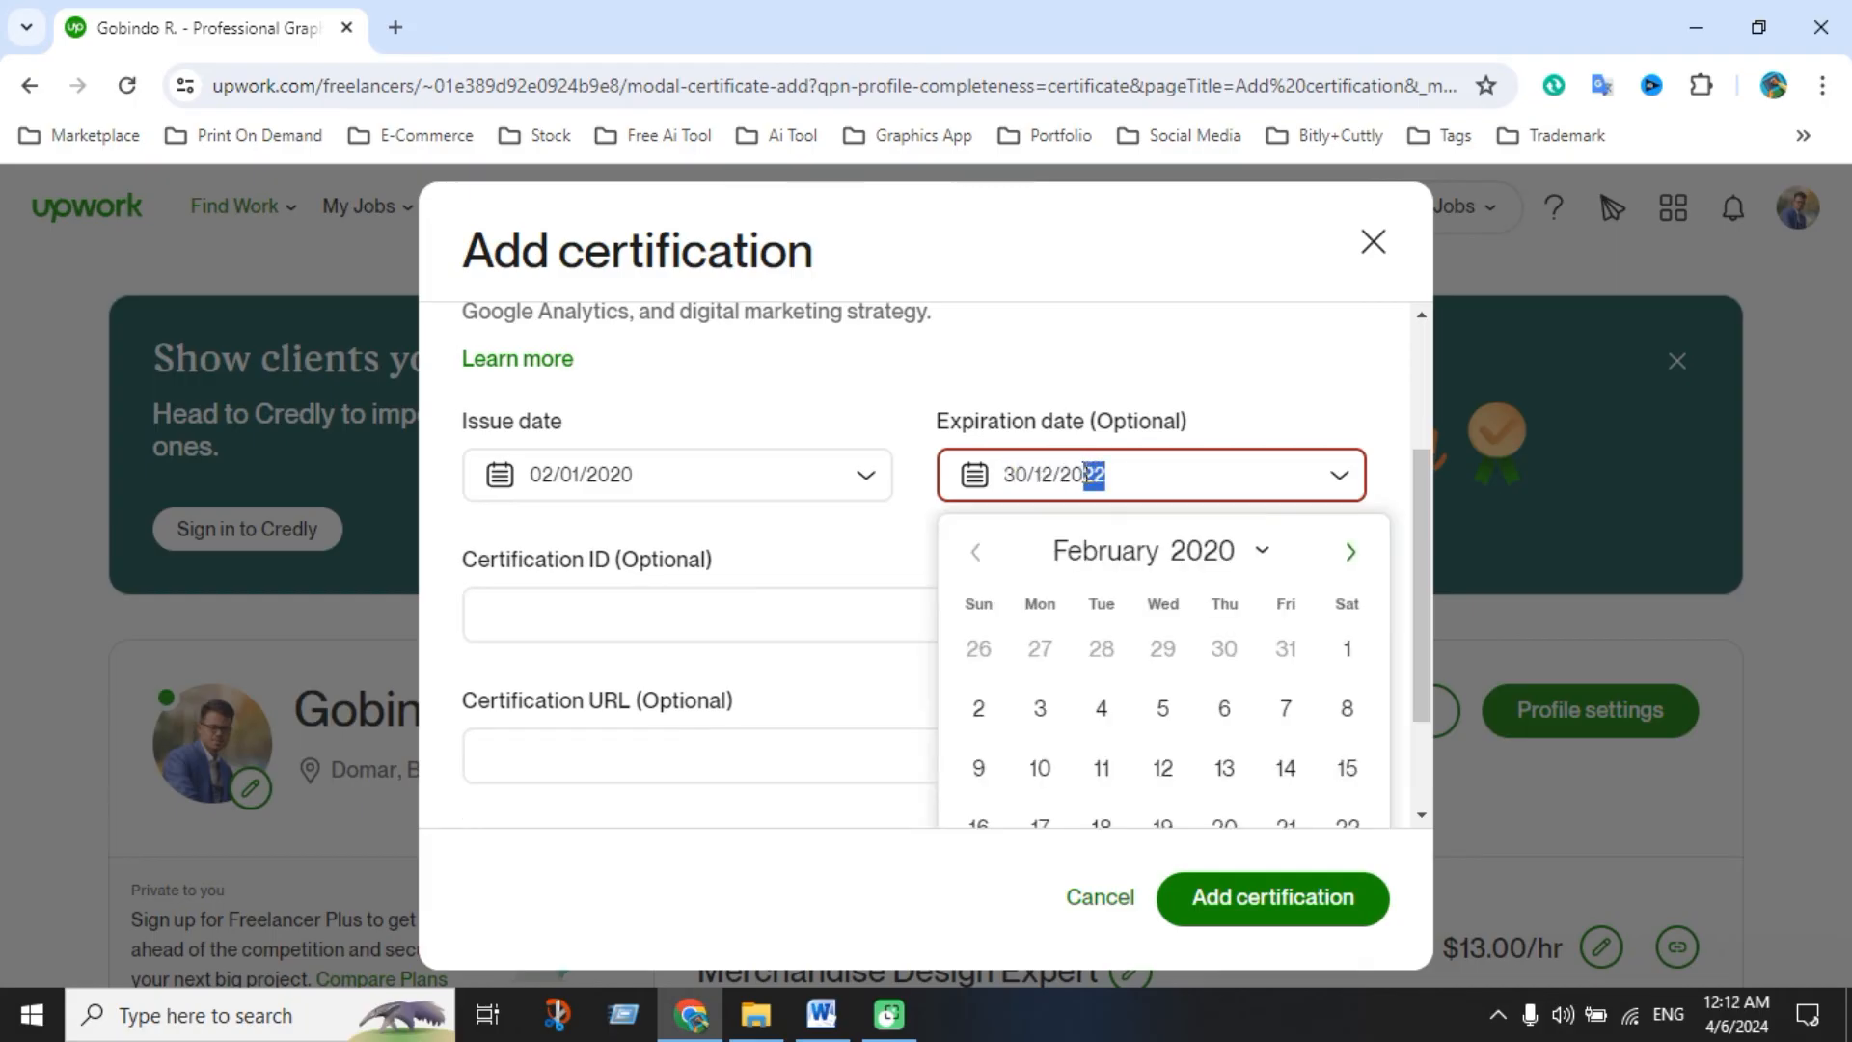
{"action": "left_click", "coordinate": [1049, 473]}
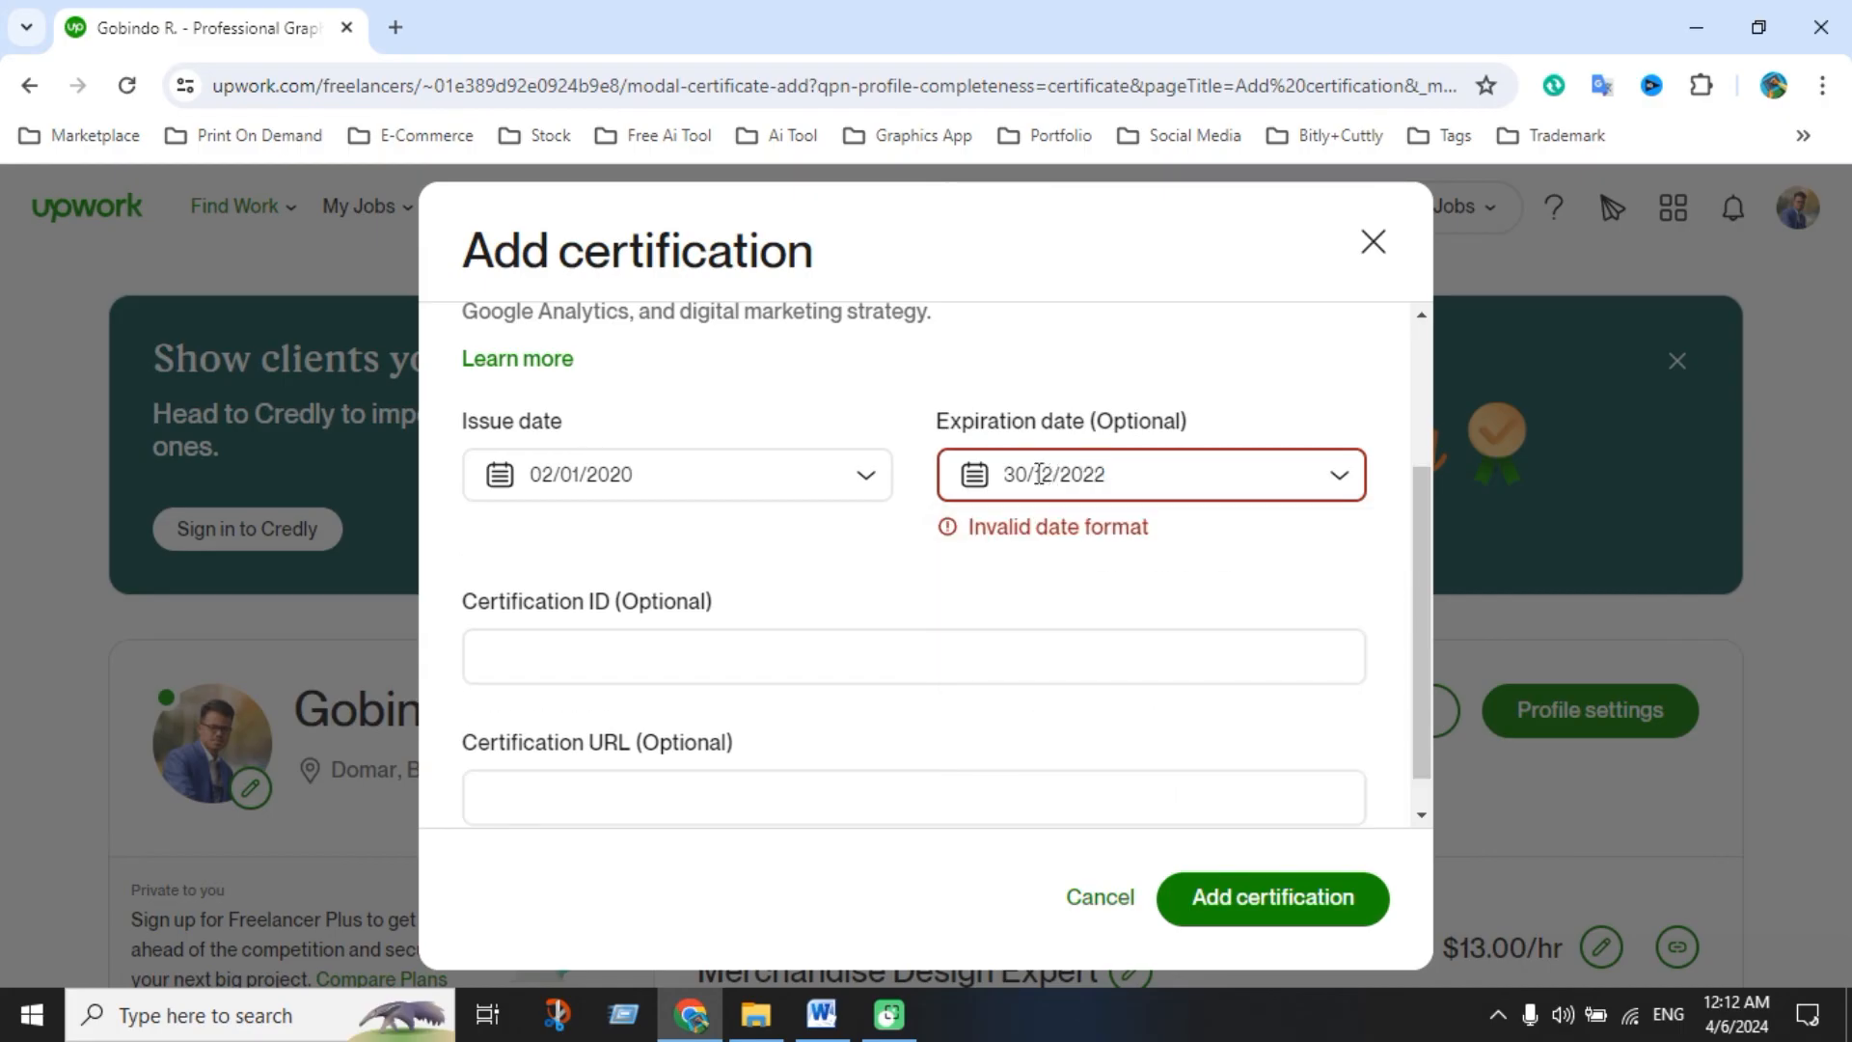
{"action": "double_click", "coordinate": [1018, 473]}
{"action": "type", "text": "12"}
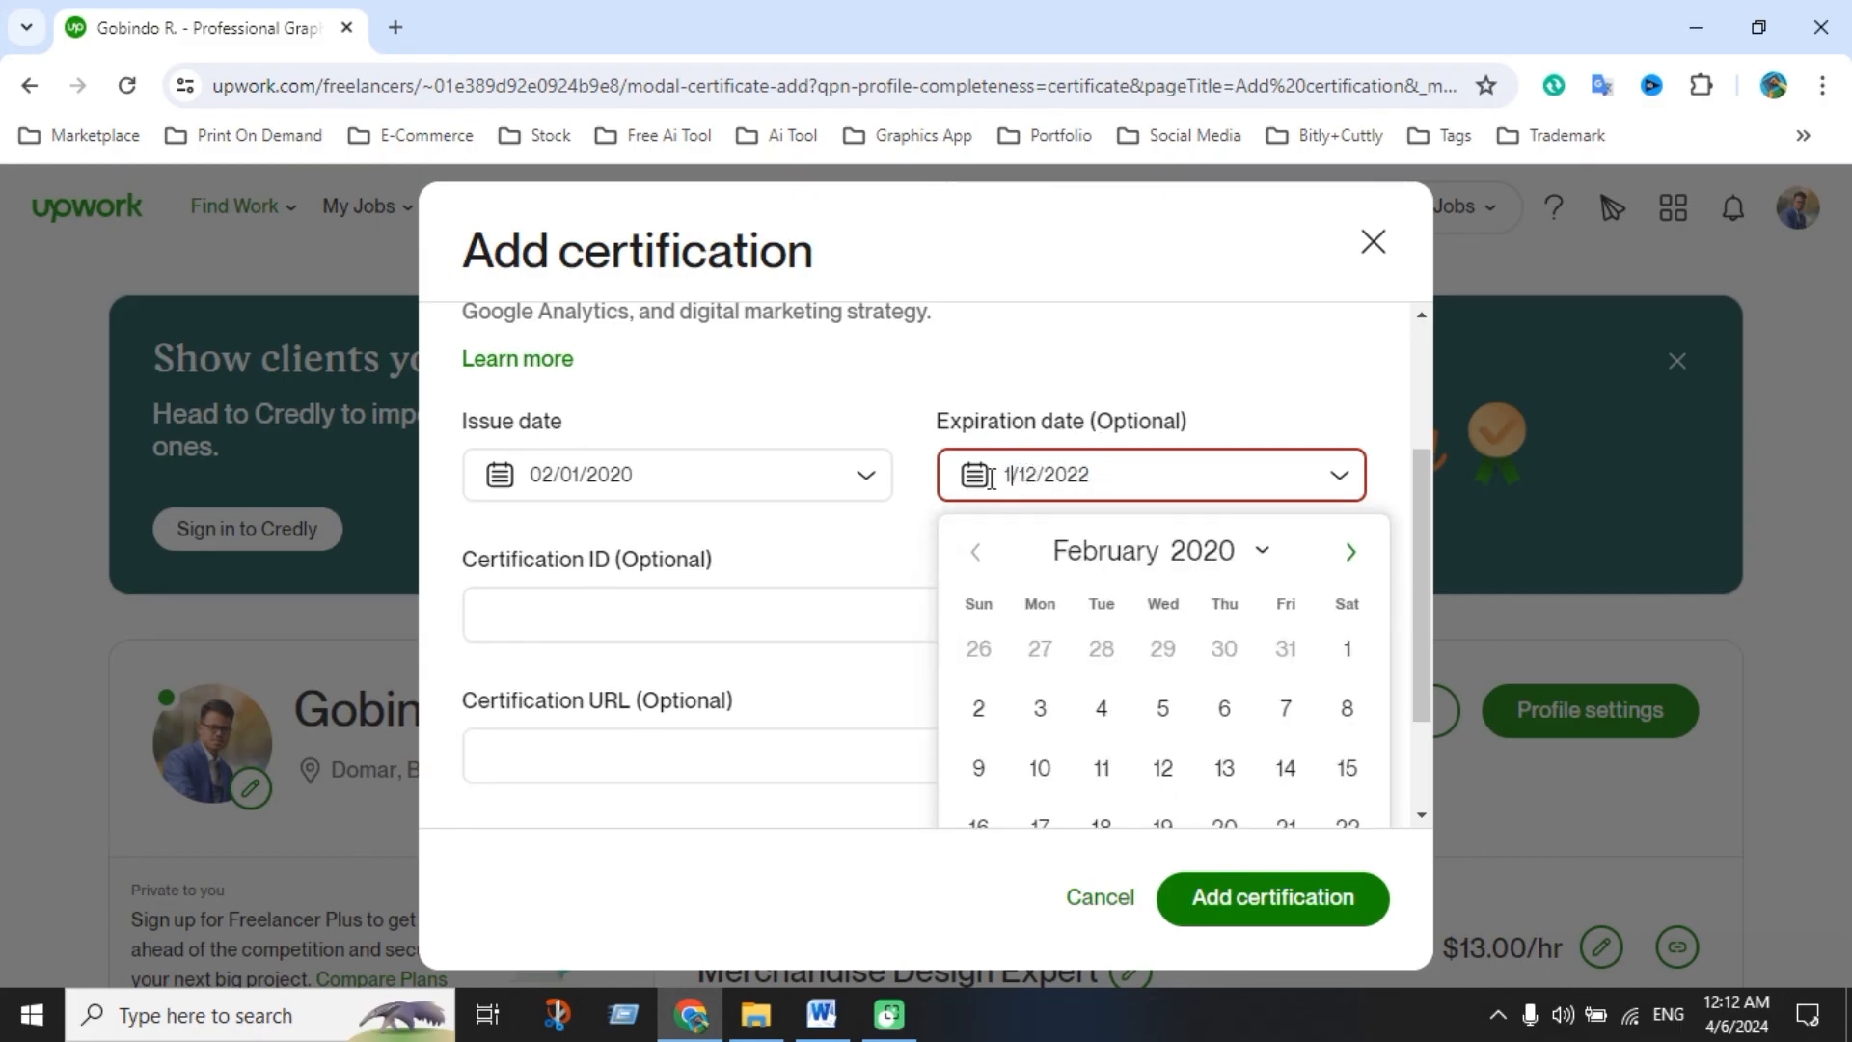
{"action": "left_click", "coordinate": [1046, 475]}
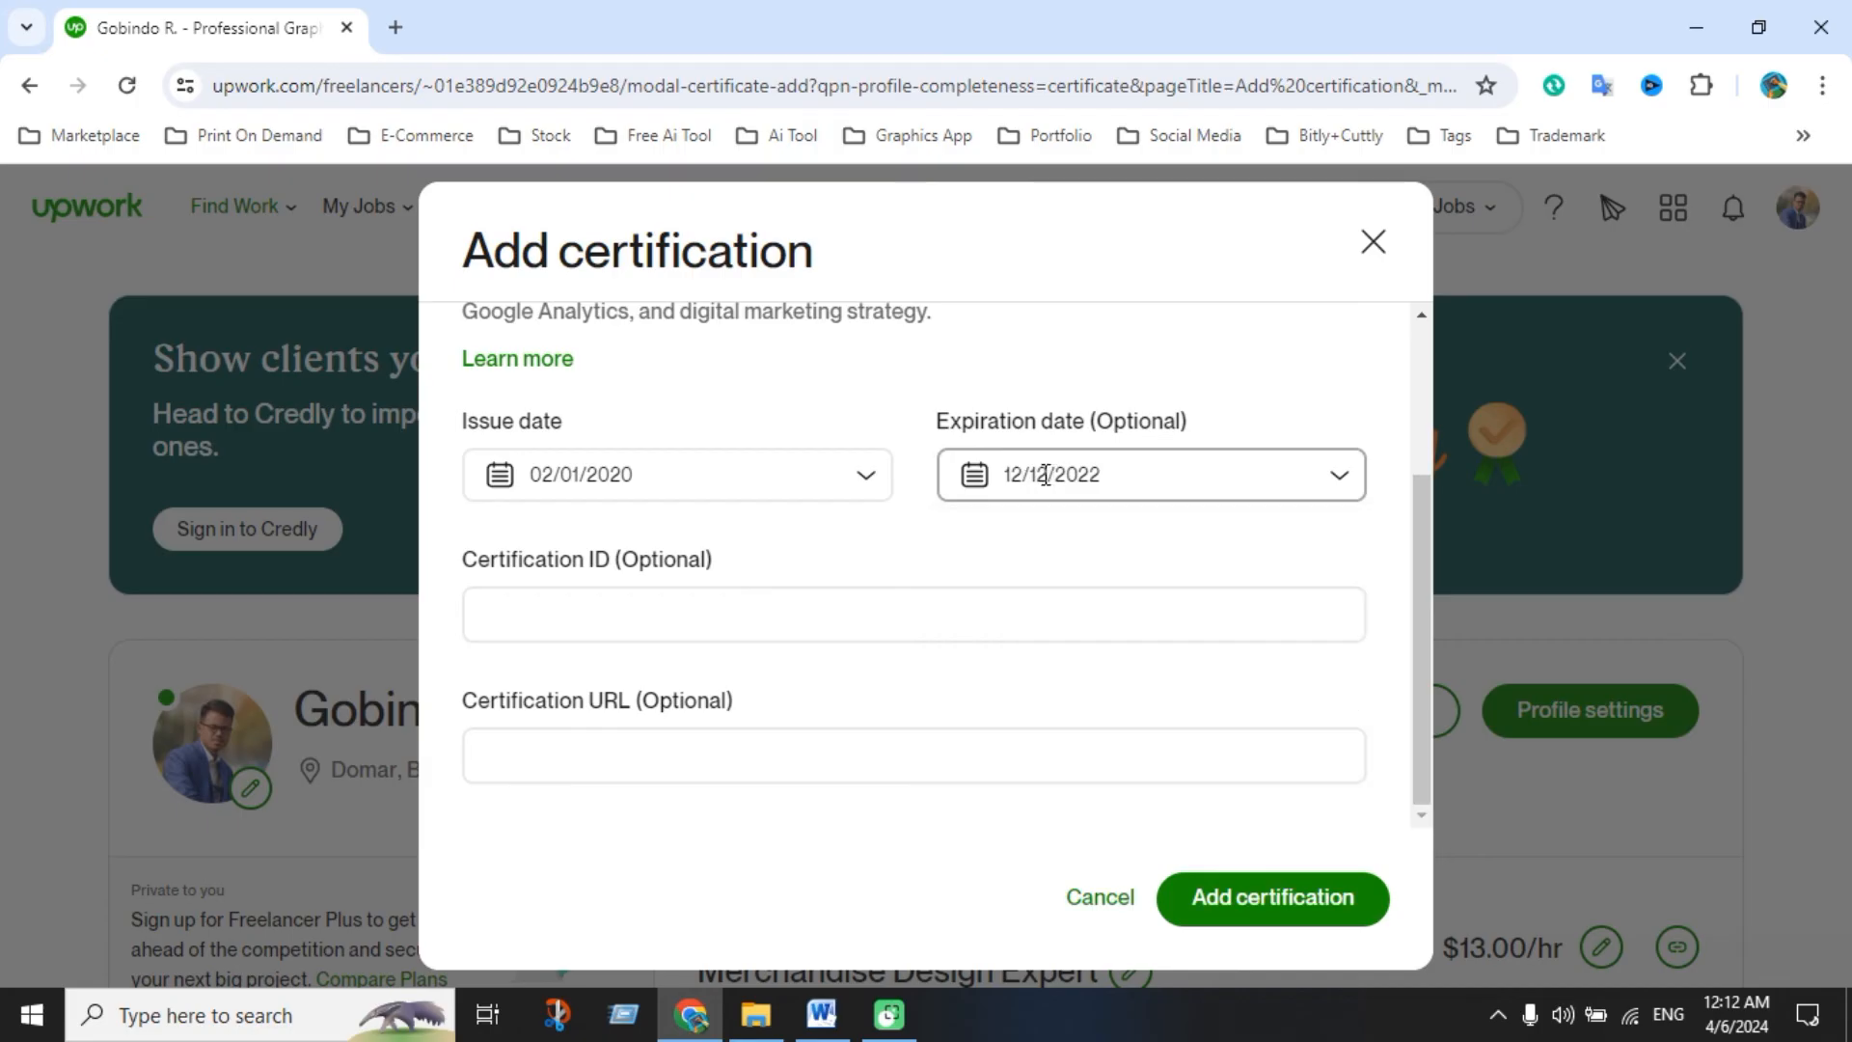
{"action": "key", "text": "BackSpace"}
{"action": "key", "text": "BackSpace"}
{"action": "type", "text": "3"}
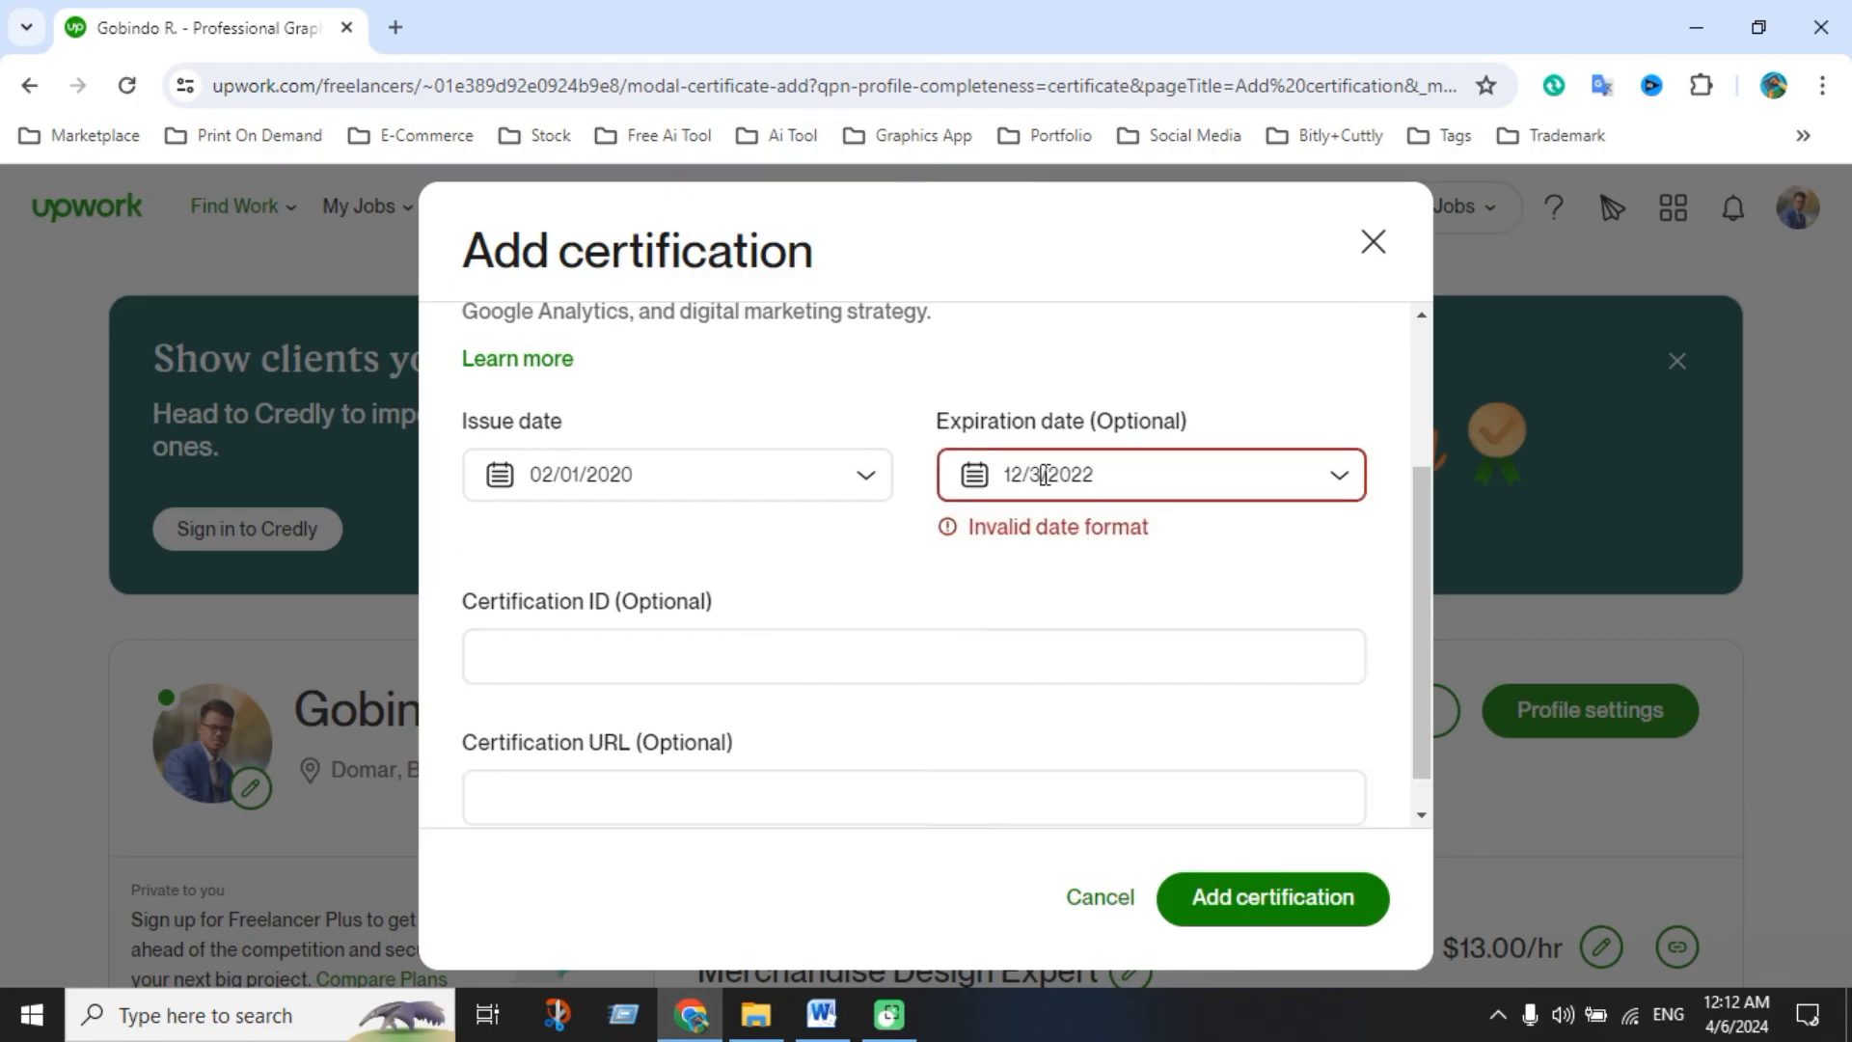
{"action": "type", "text": "0"}
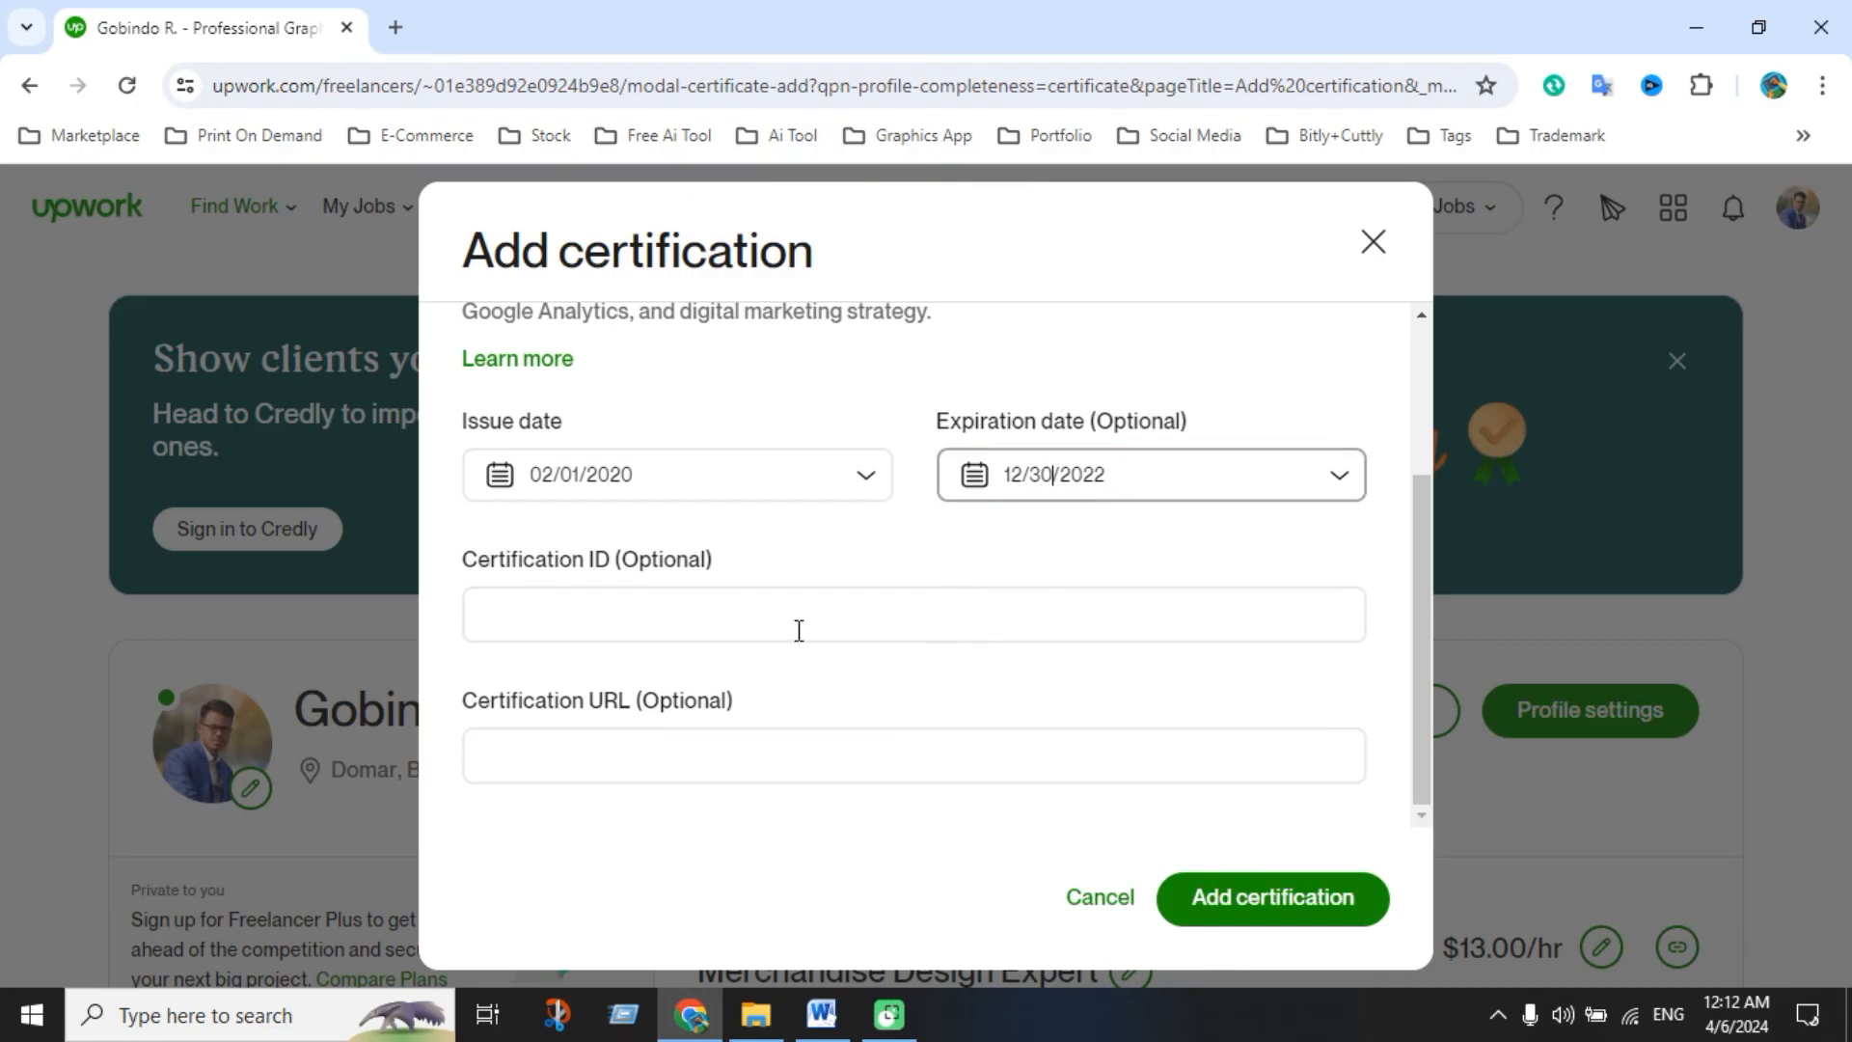
{"action": "left_click", "coordinate": [773, 617]}
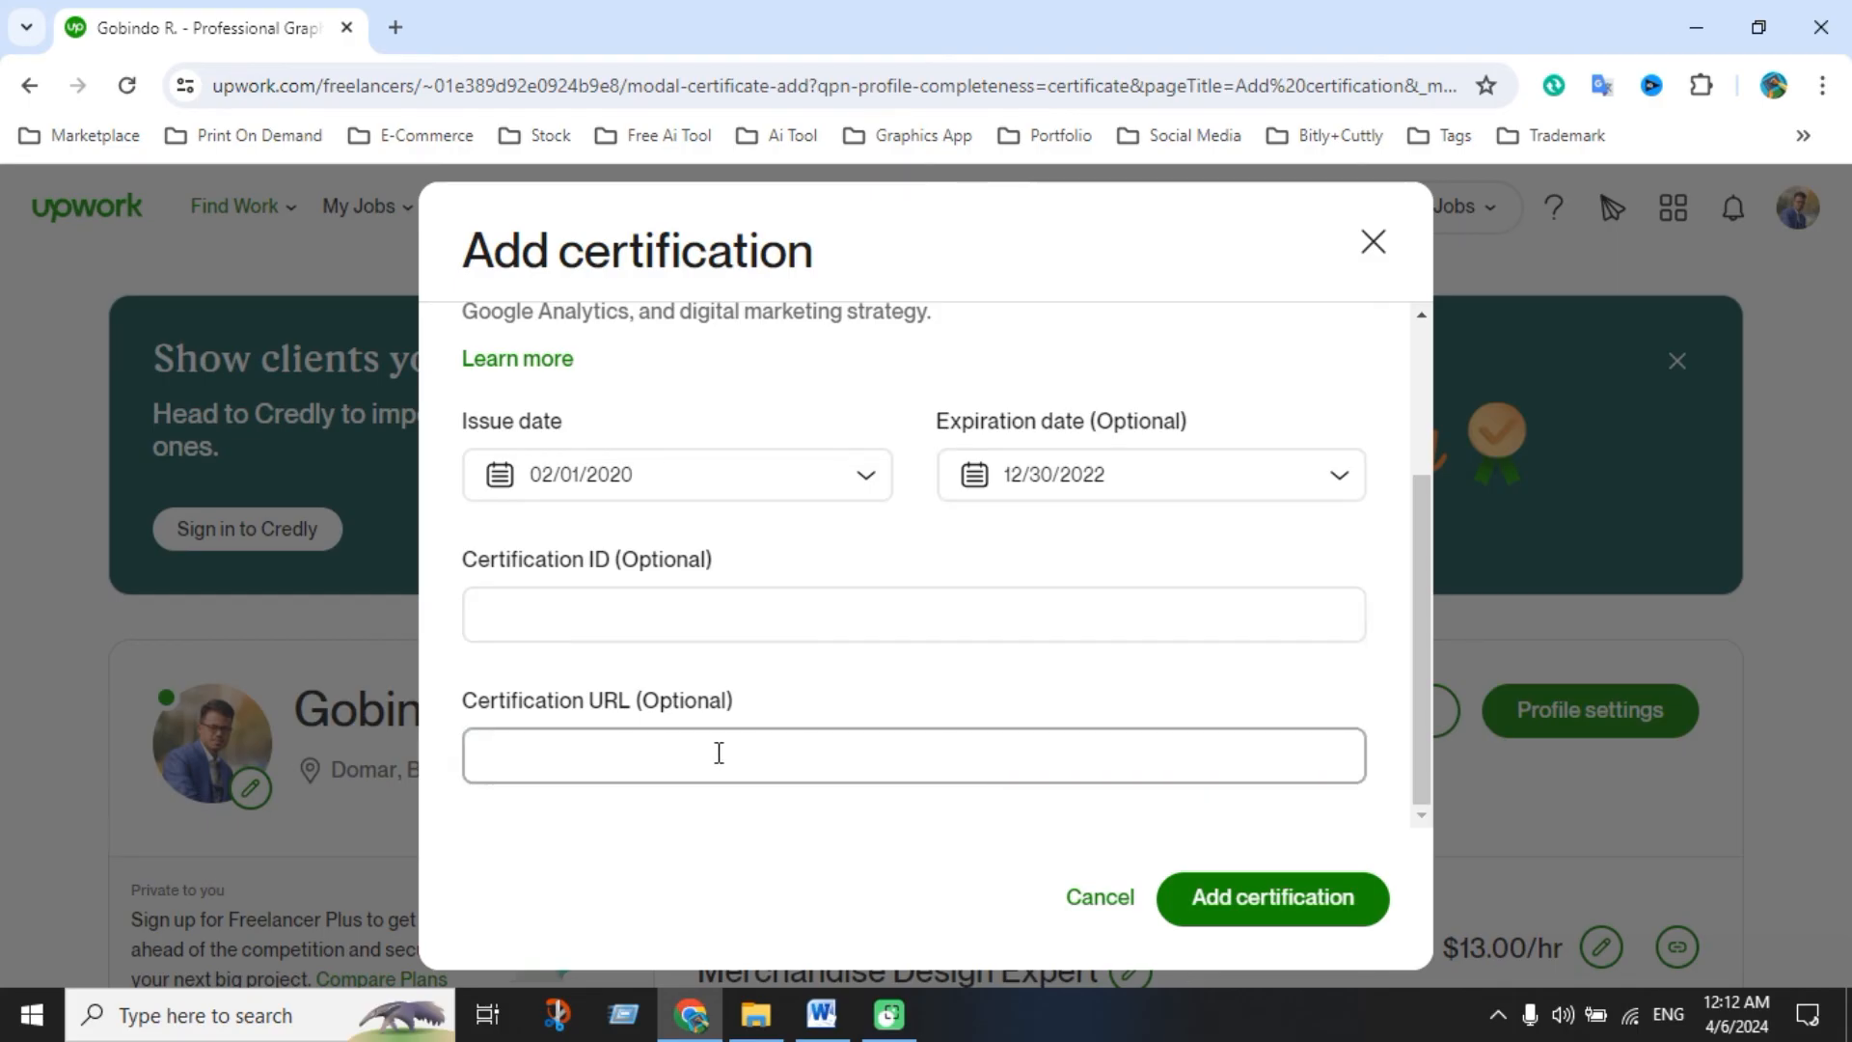
Place the caret in the Certification ID field
{"action": "left_click", "coordinate": [838, 631]}
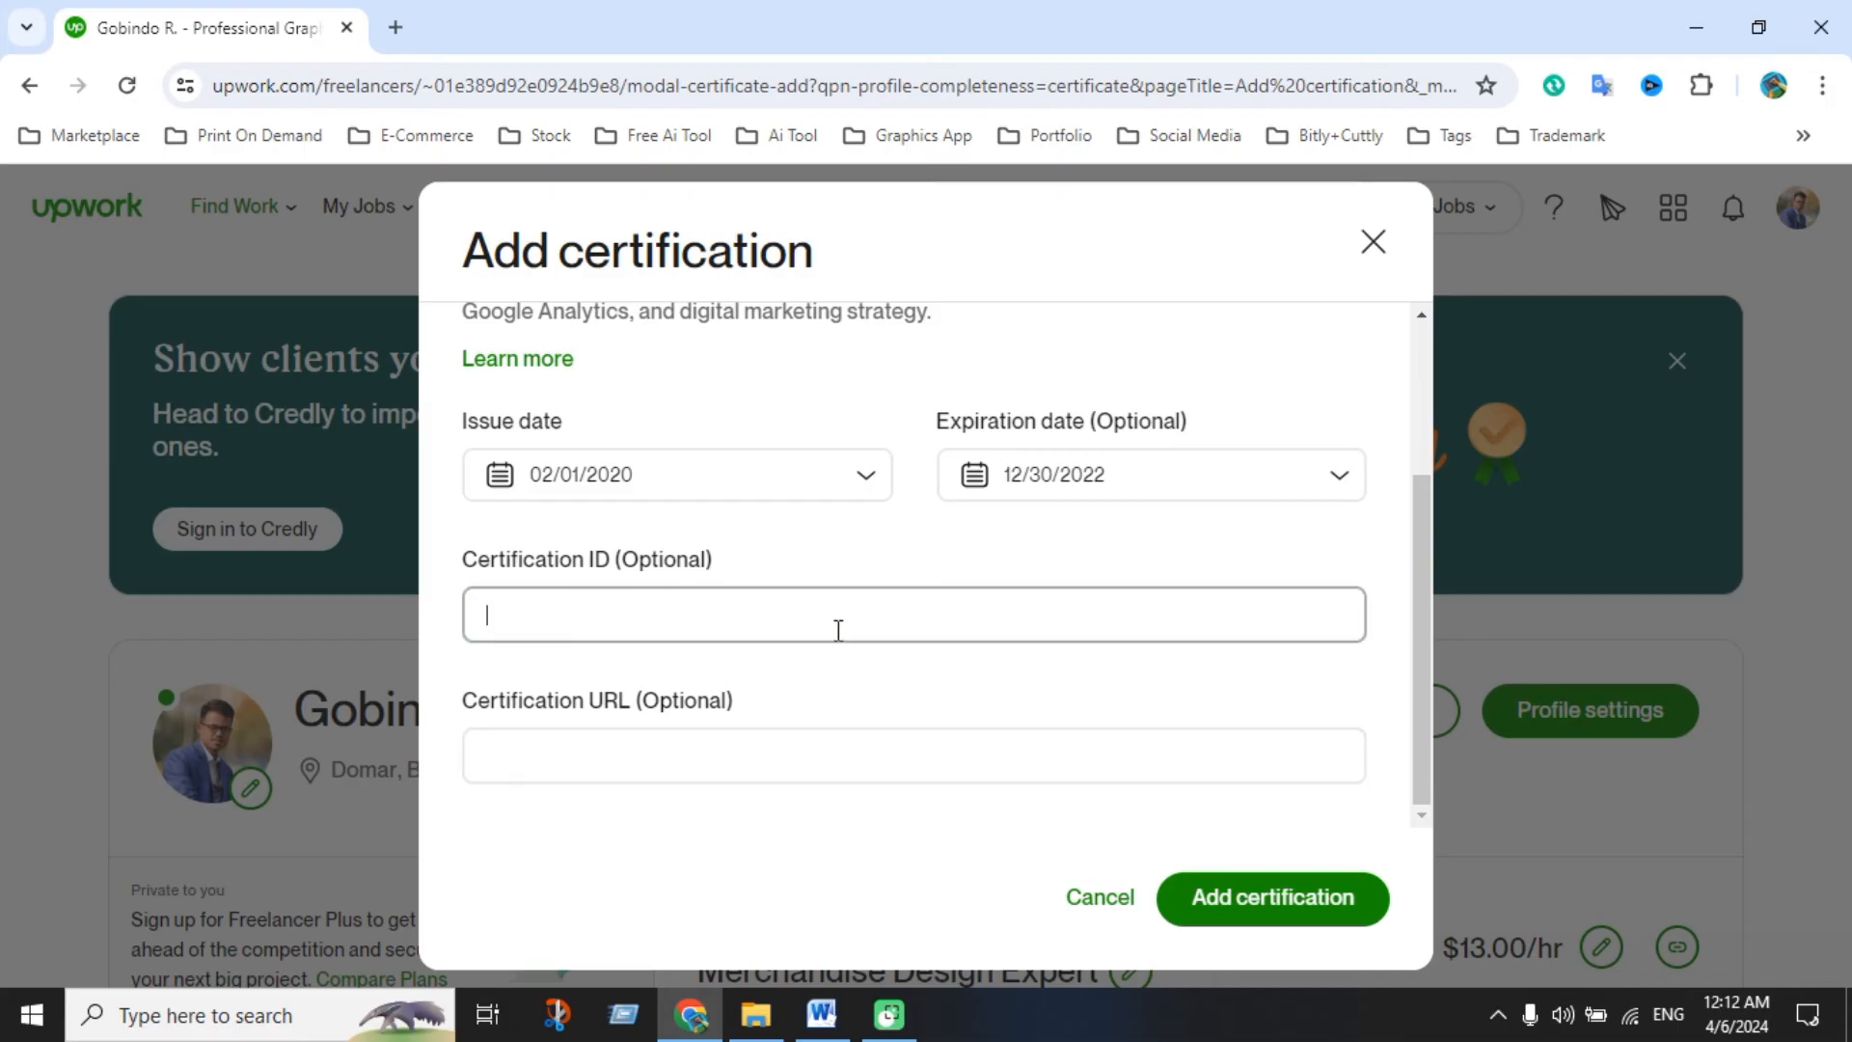
{"action": "scroll", "coordinate": [876, 575], "scroll_direction": "up", "scroll_amount": 1}
{"action": "scroll", "coordinate": [893, 579], "scroll_direction": "down", "scroll_amount": 1}
{"action": "scroll", "coordinate": [891, 571], "scroll_direction": "up", "scroll_amount": 2}
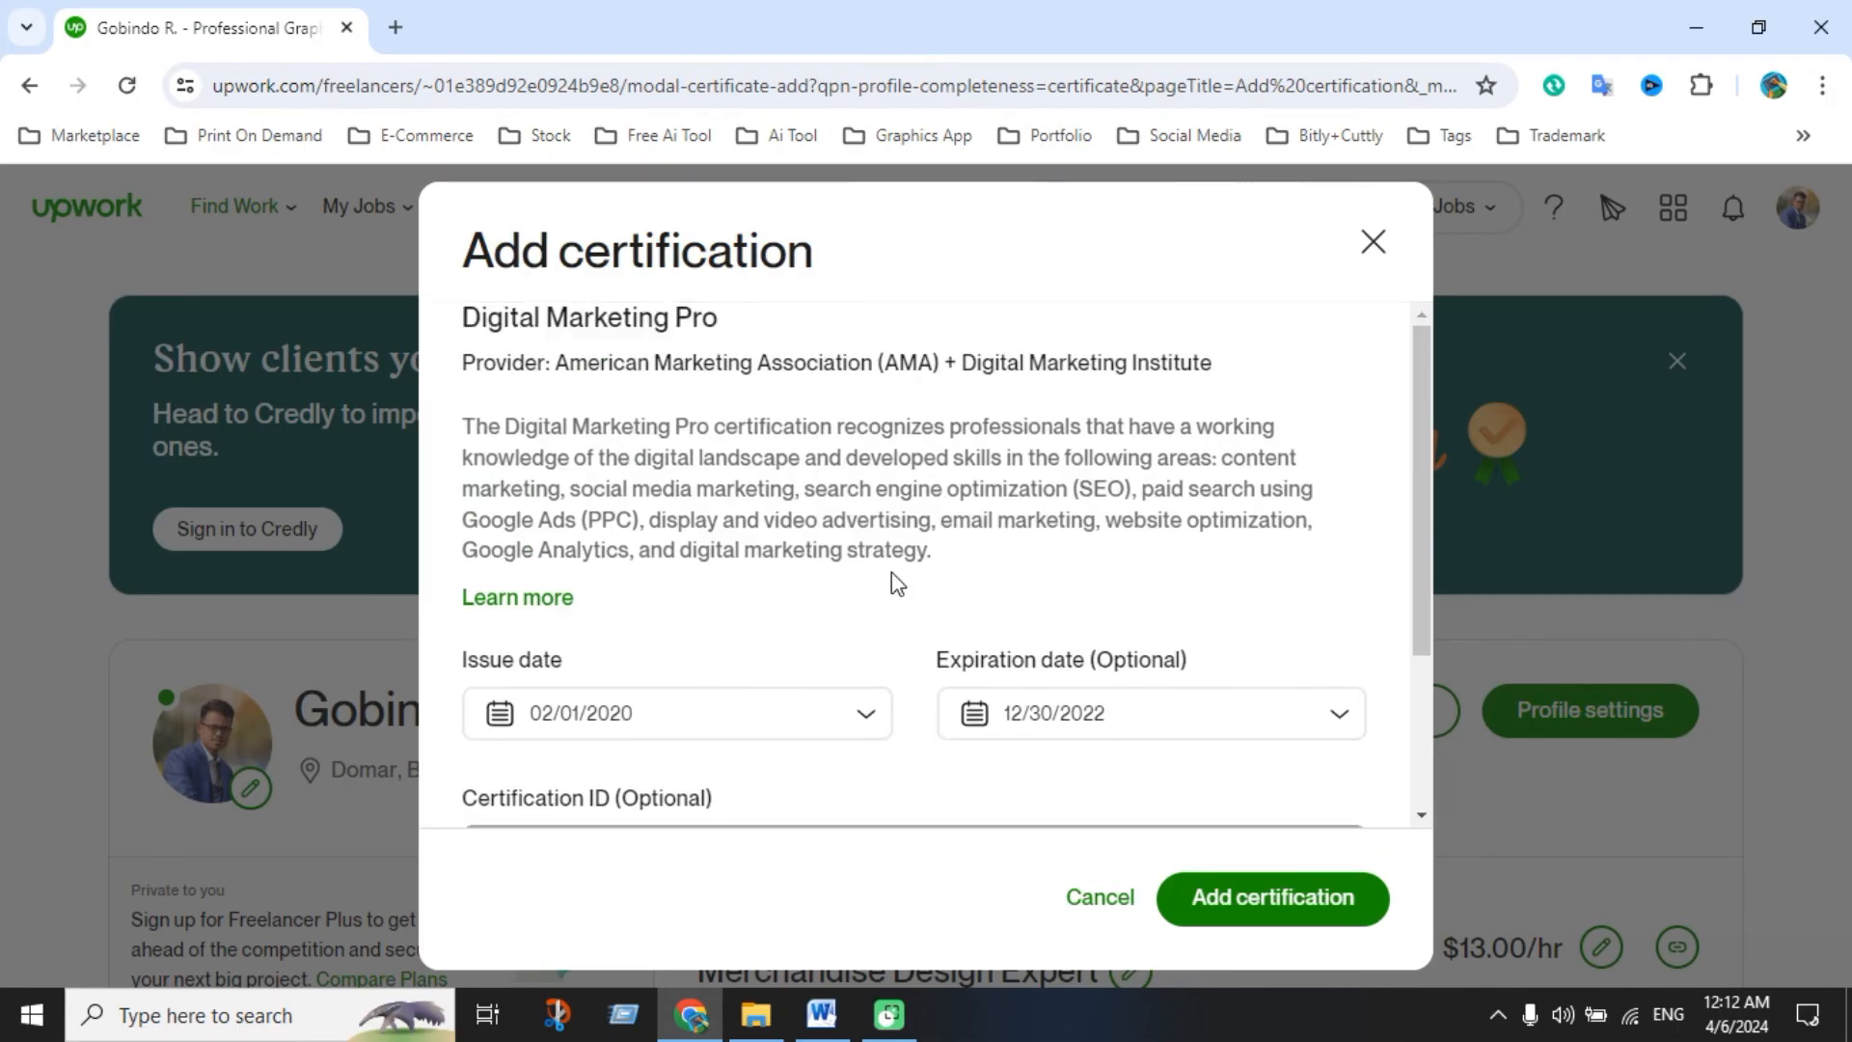
{"action": "scroll", "coordinate": [891, 571], "scroll_direction": "down", "scroll_amount": 3}
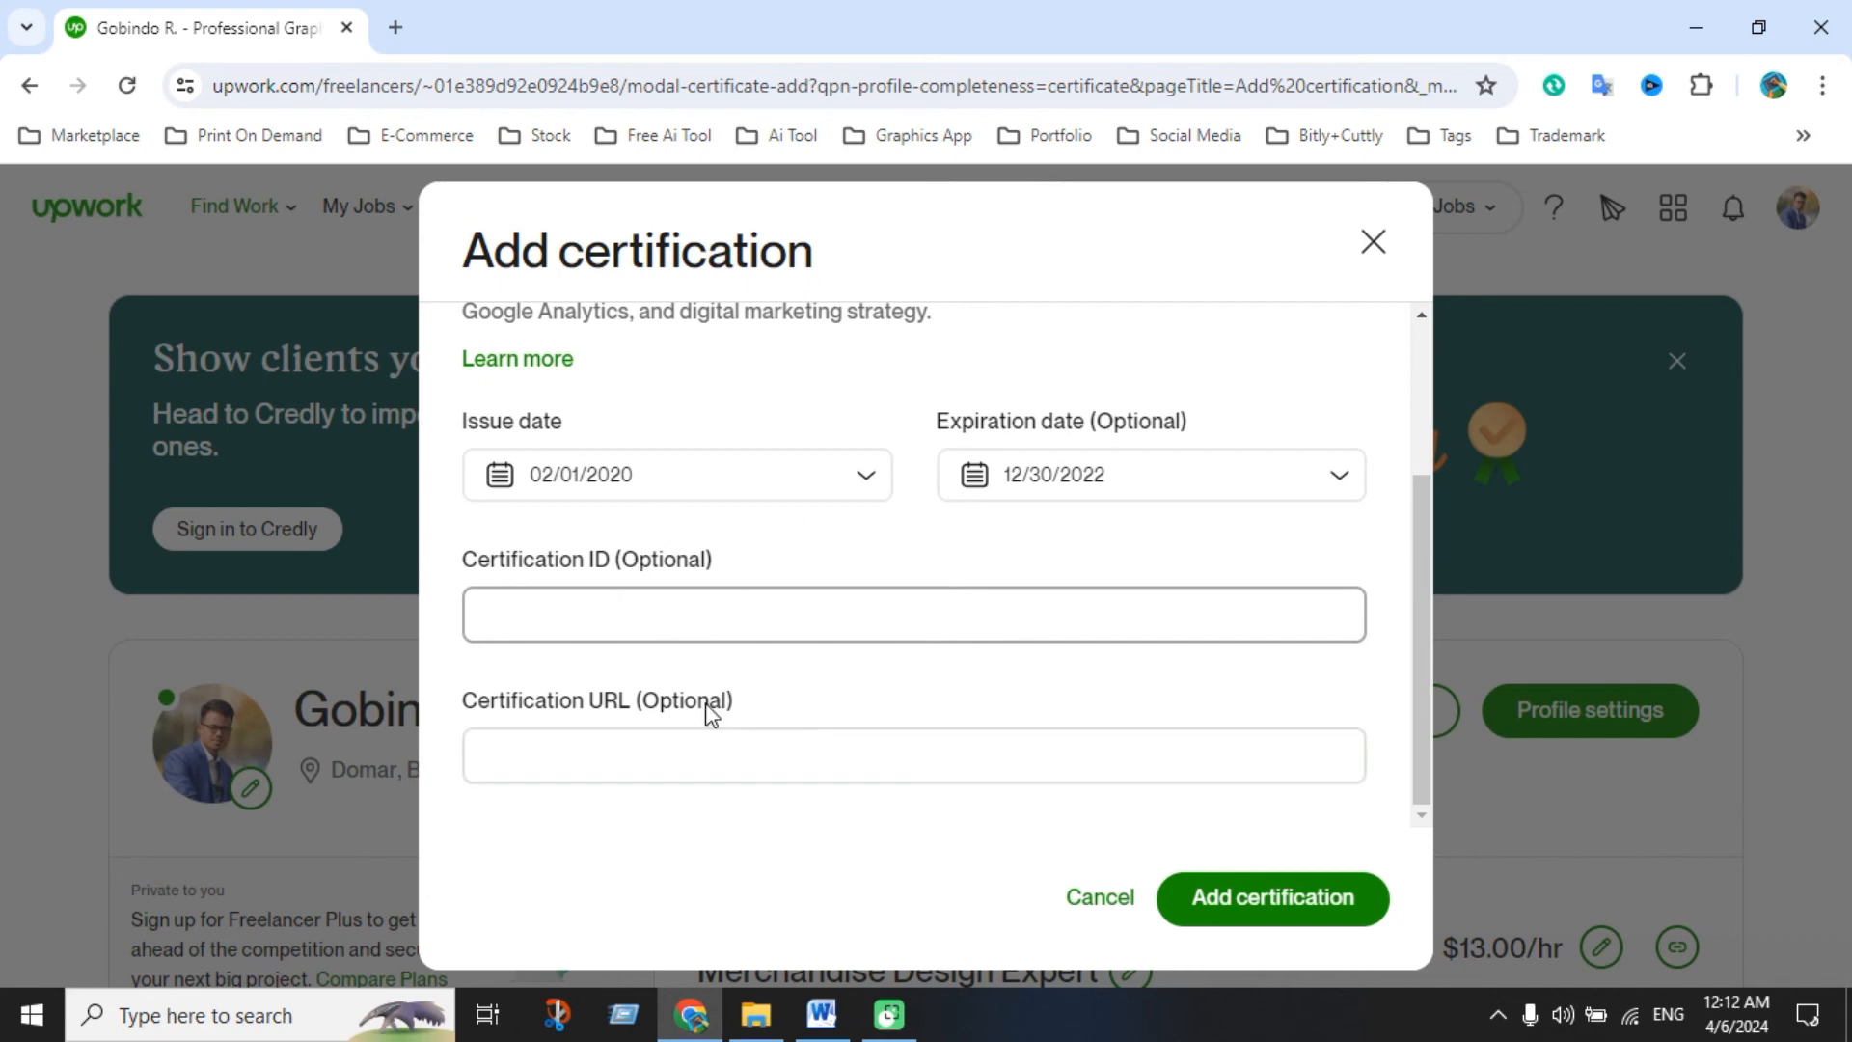
Save the Digital Marketing Pro certification and return home to the 90%-complete checklist
{"action": "left_click", "coordinate": [1252, 907]}
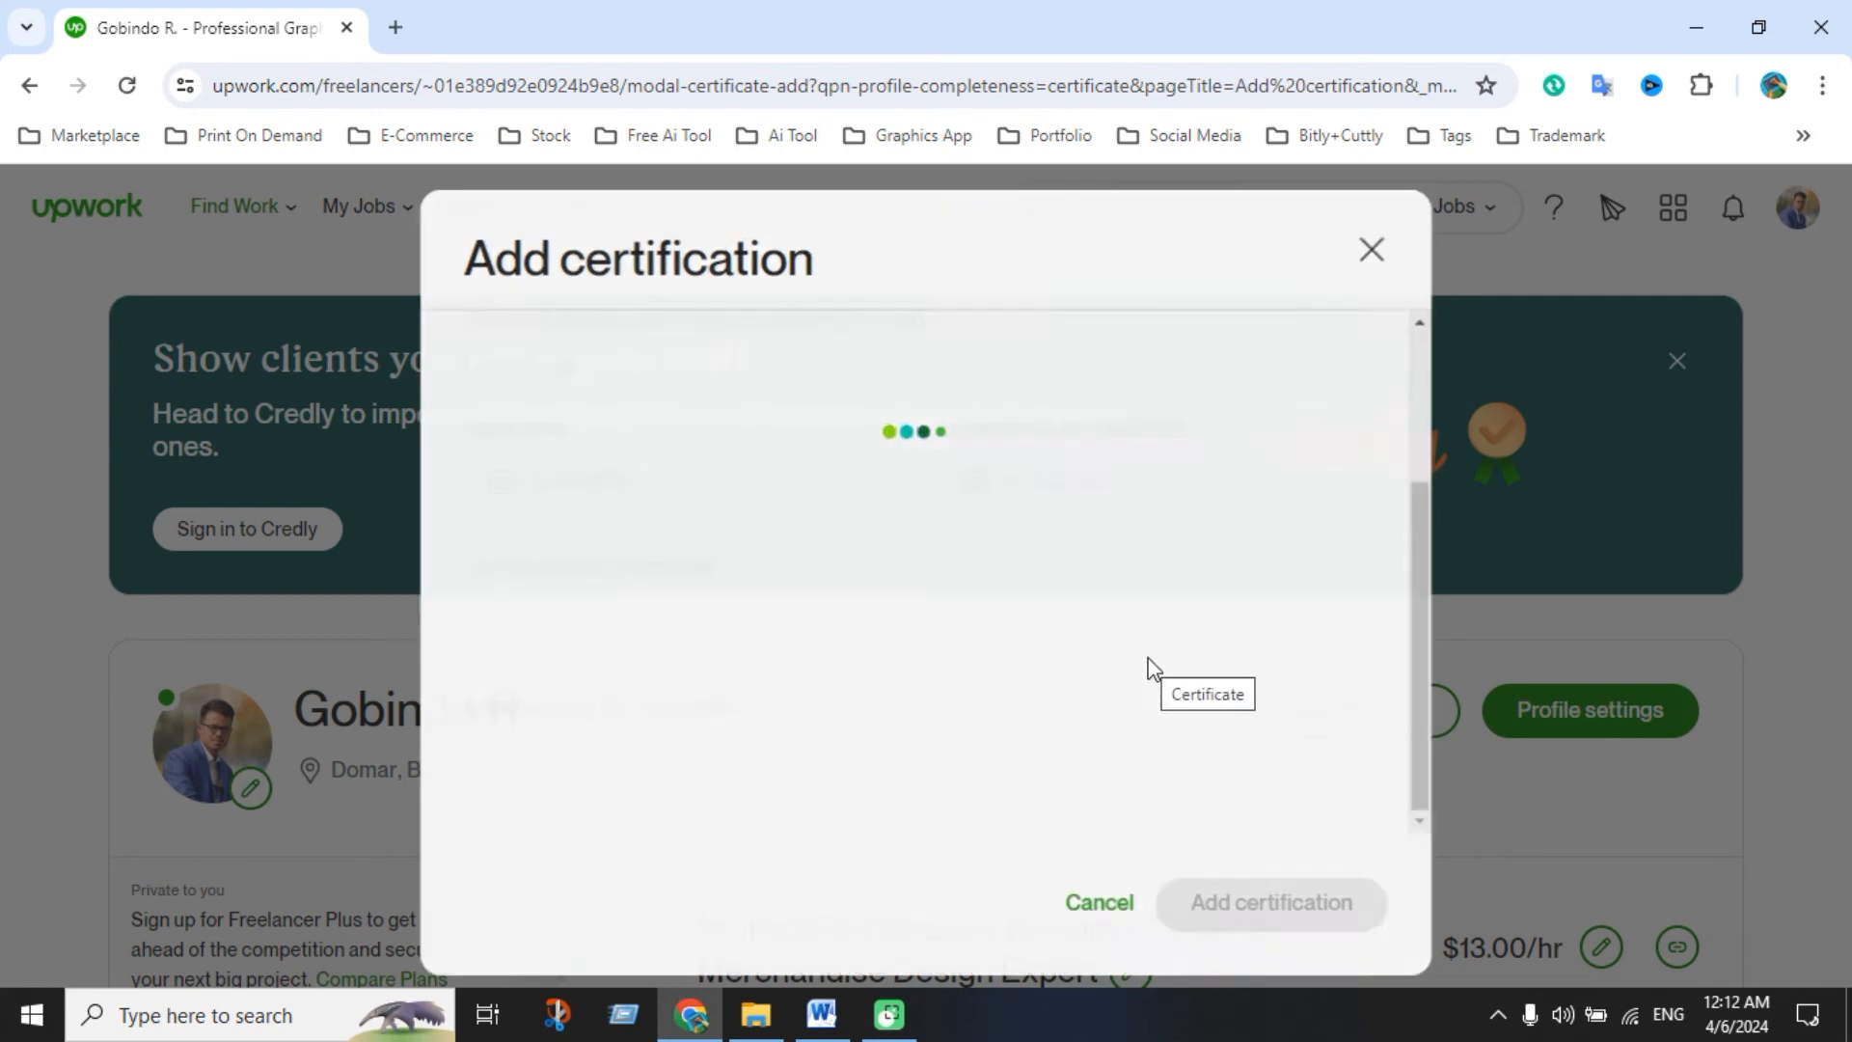
{"action": "scroll", "coordinate": [1013, 666], "scroll_direction": "down", "scroll_amount": 1}
{"action": "scroll", "coordinate": [1013, 666], "scroll_direction": "up", "scroll_amount": 1}
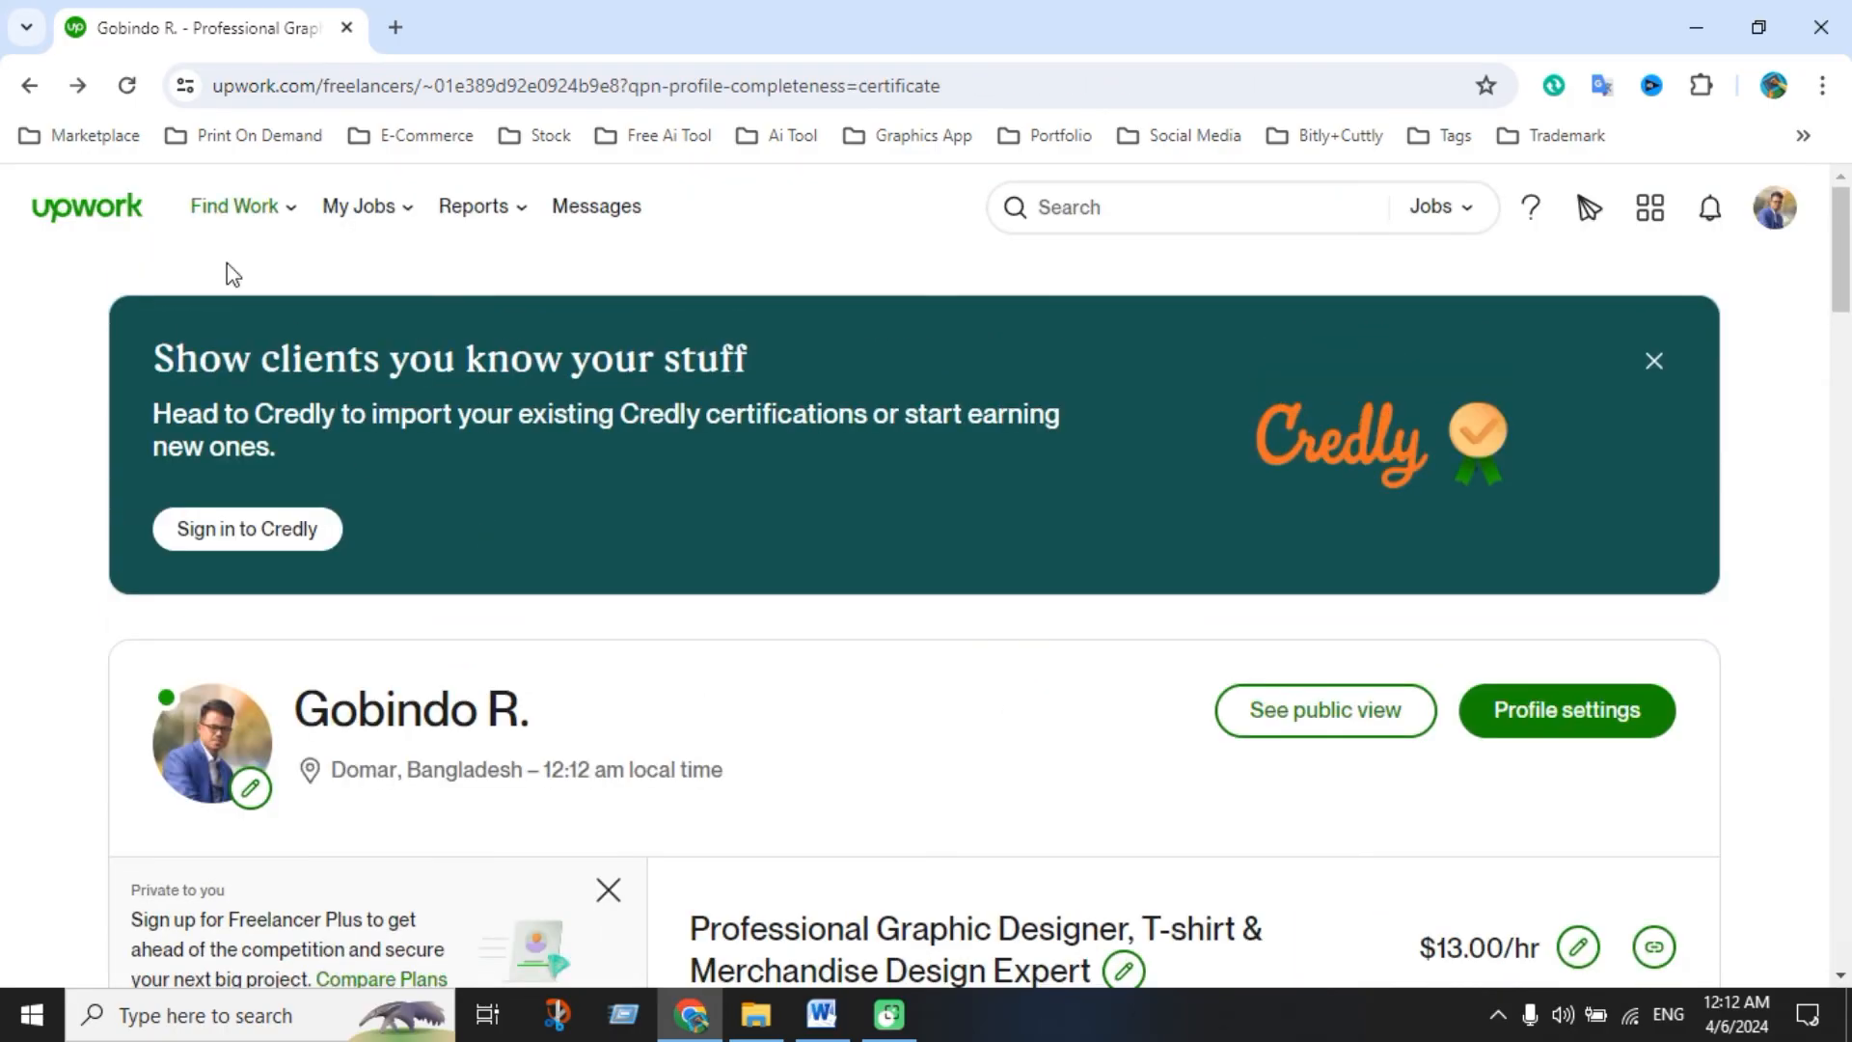
{"action": "left_click", "coordinate": [136, 219]}
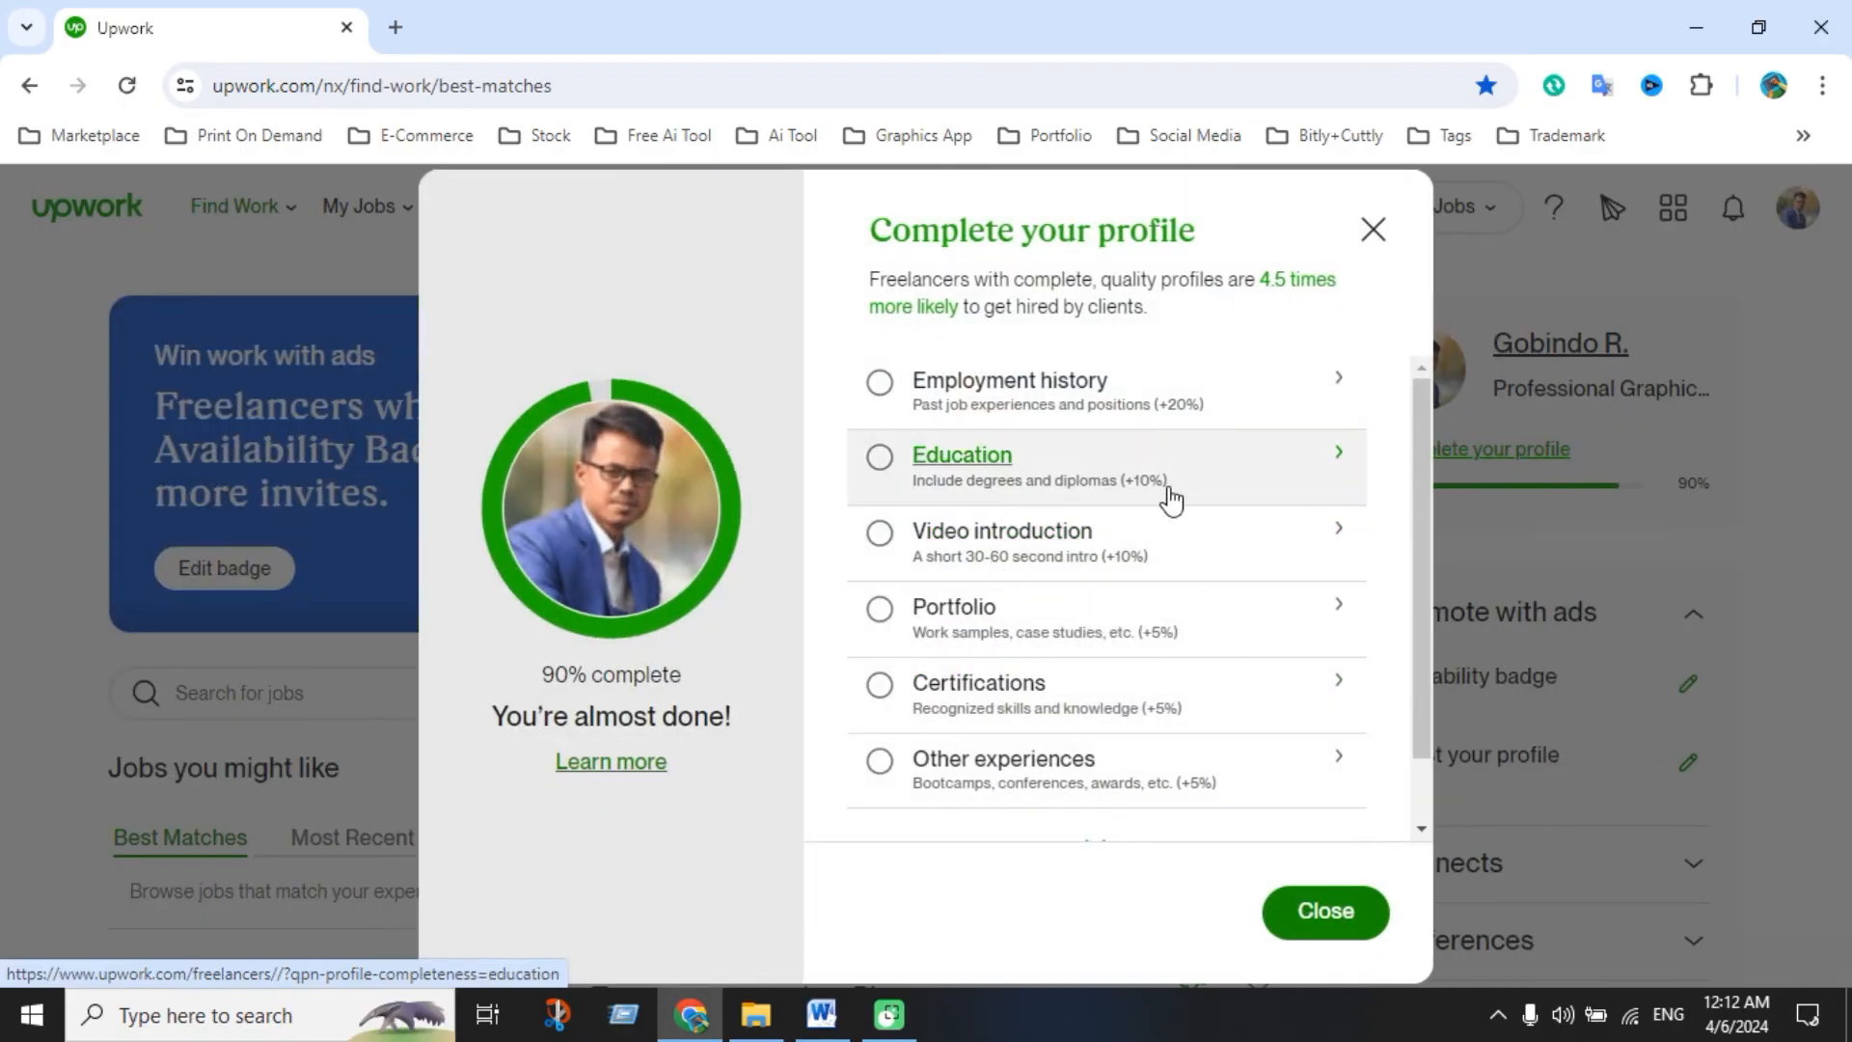
Open Add education from the checklist and enter 'Dinajpur Polytechnic institute' as the school
{"action": "left_click", "coordinate": [1282, 474]}
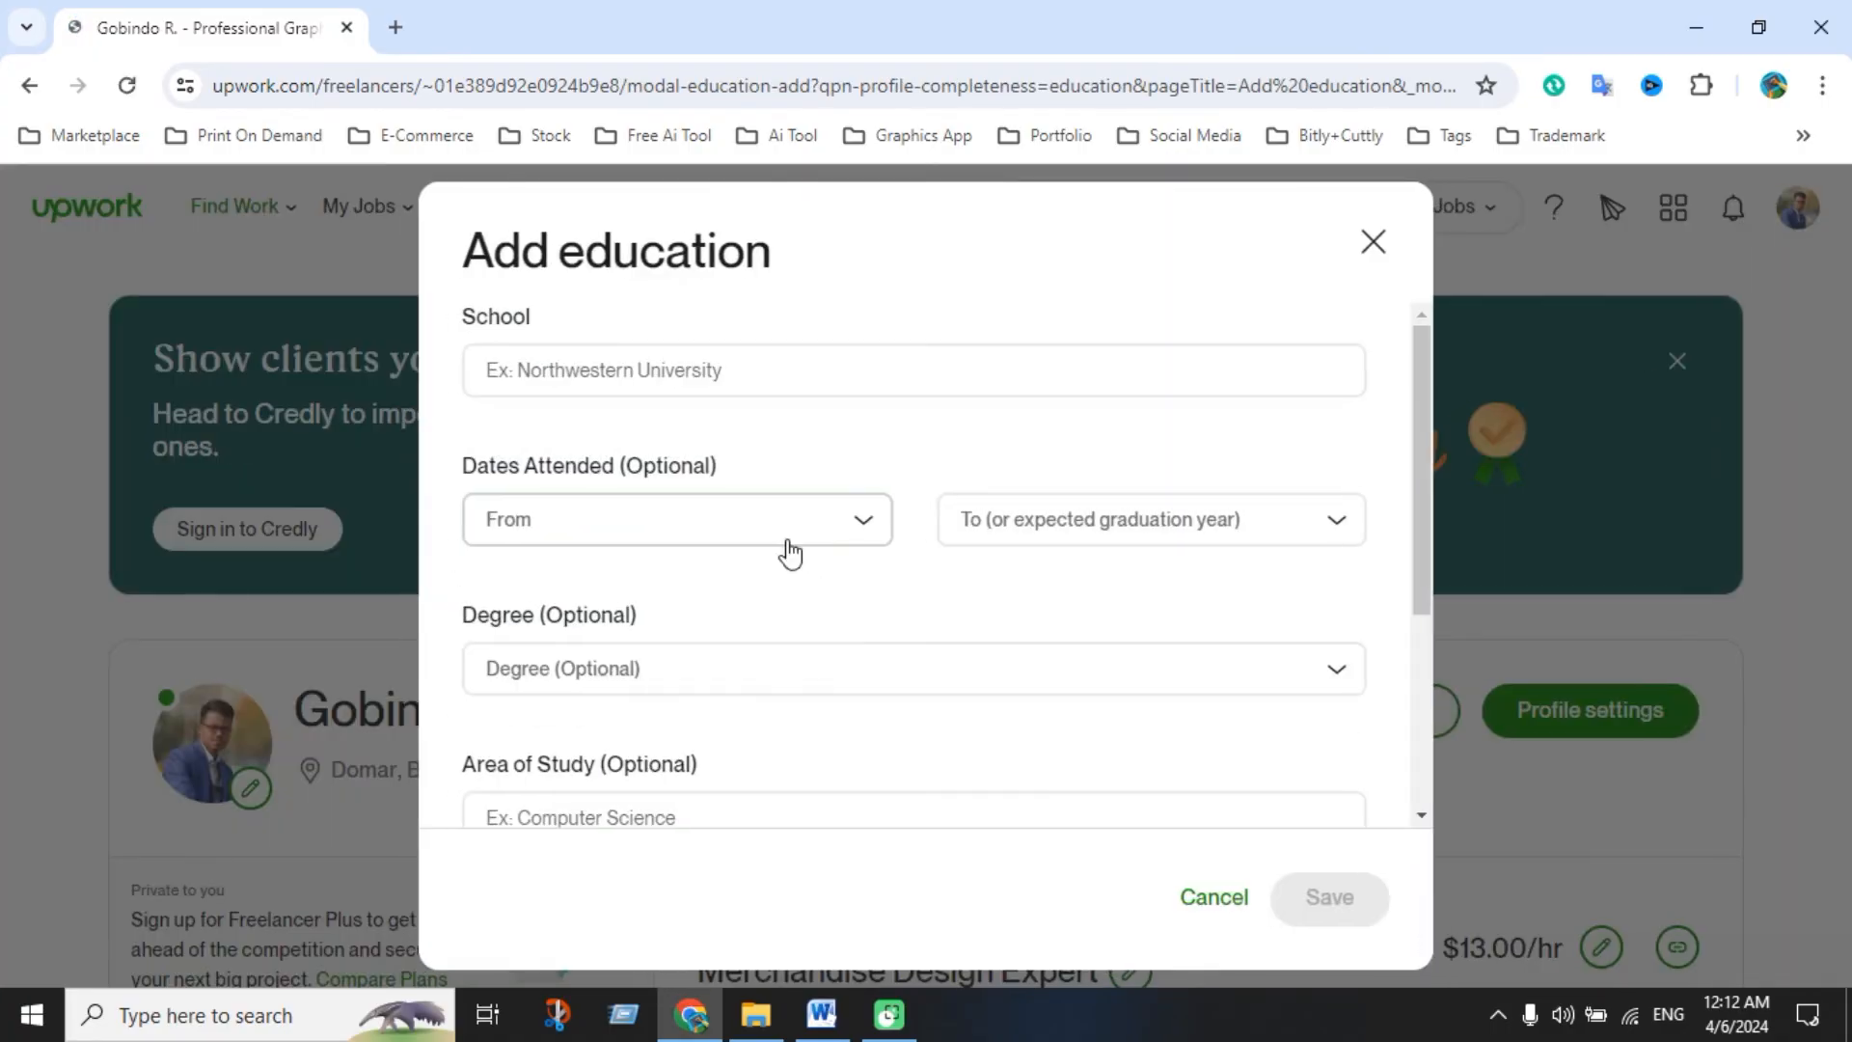
{"action": "left_click", "coordinate": [602, 372]}
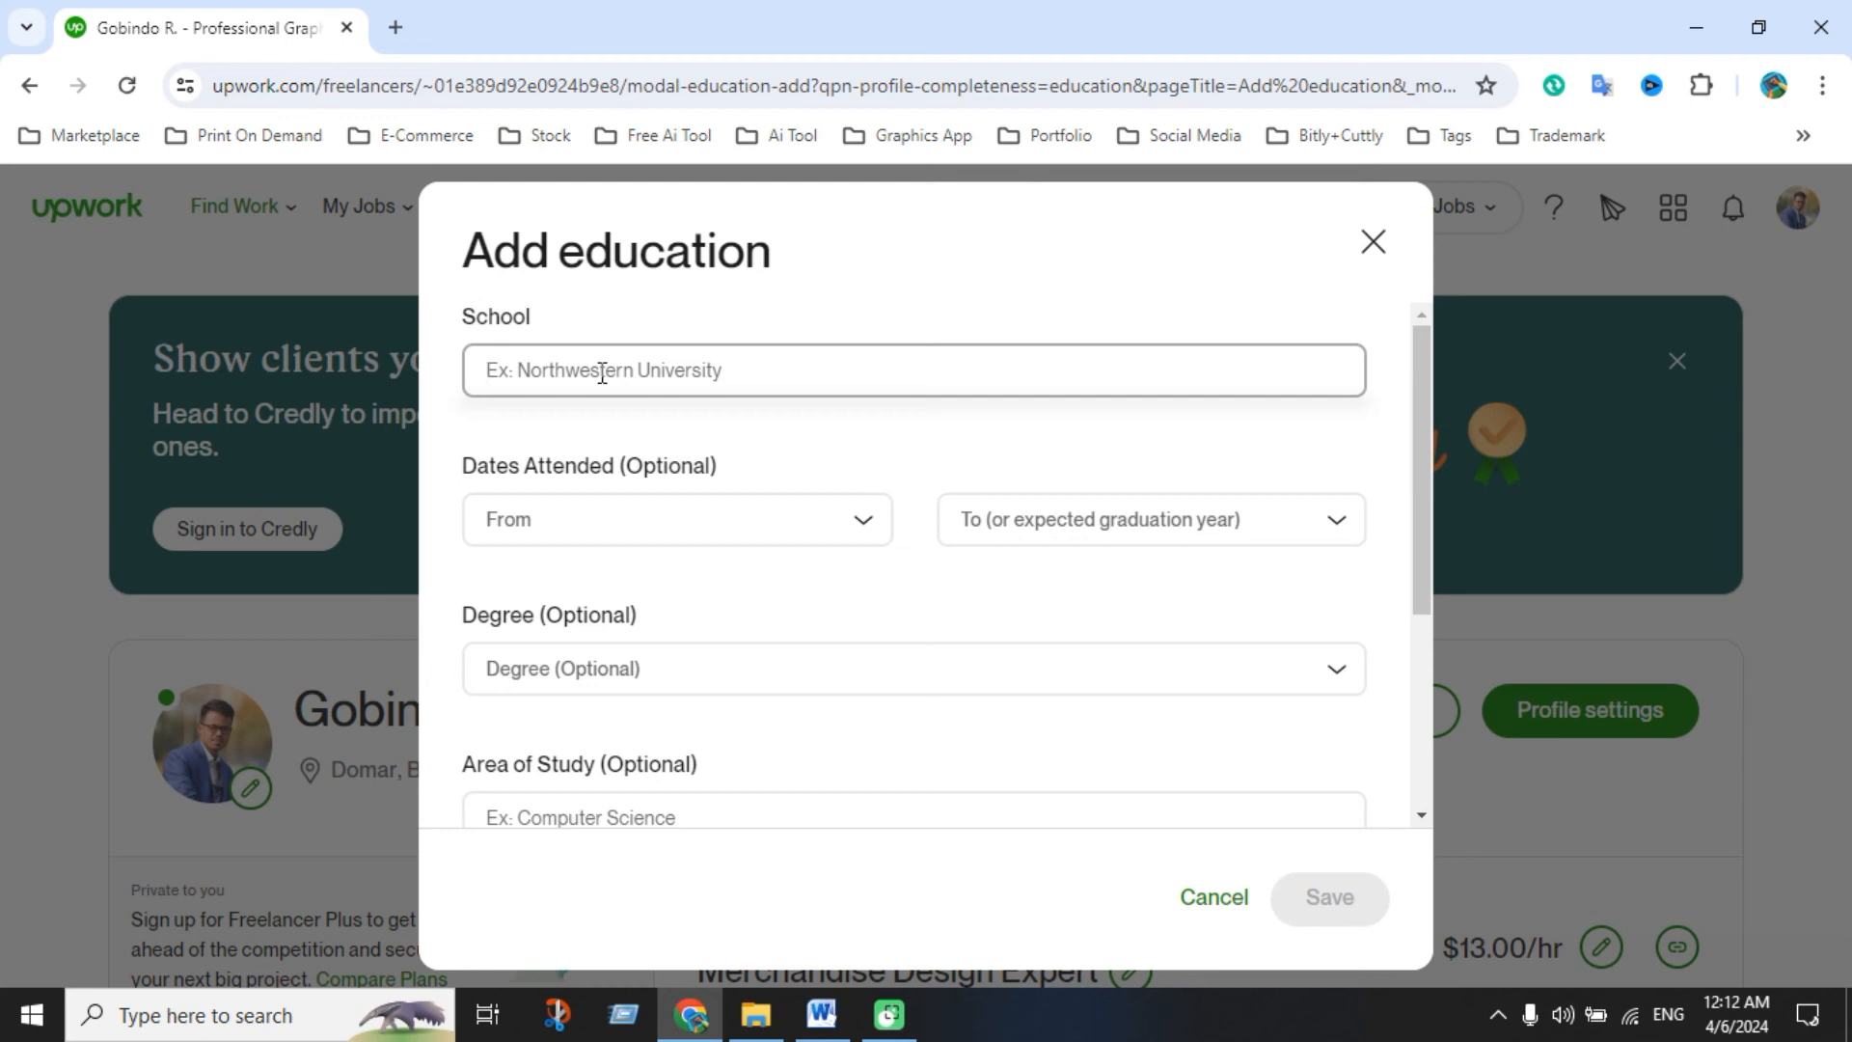
{"action": "type", "text": "Di"}
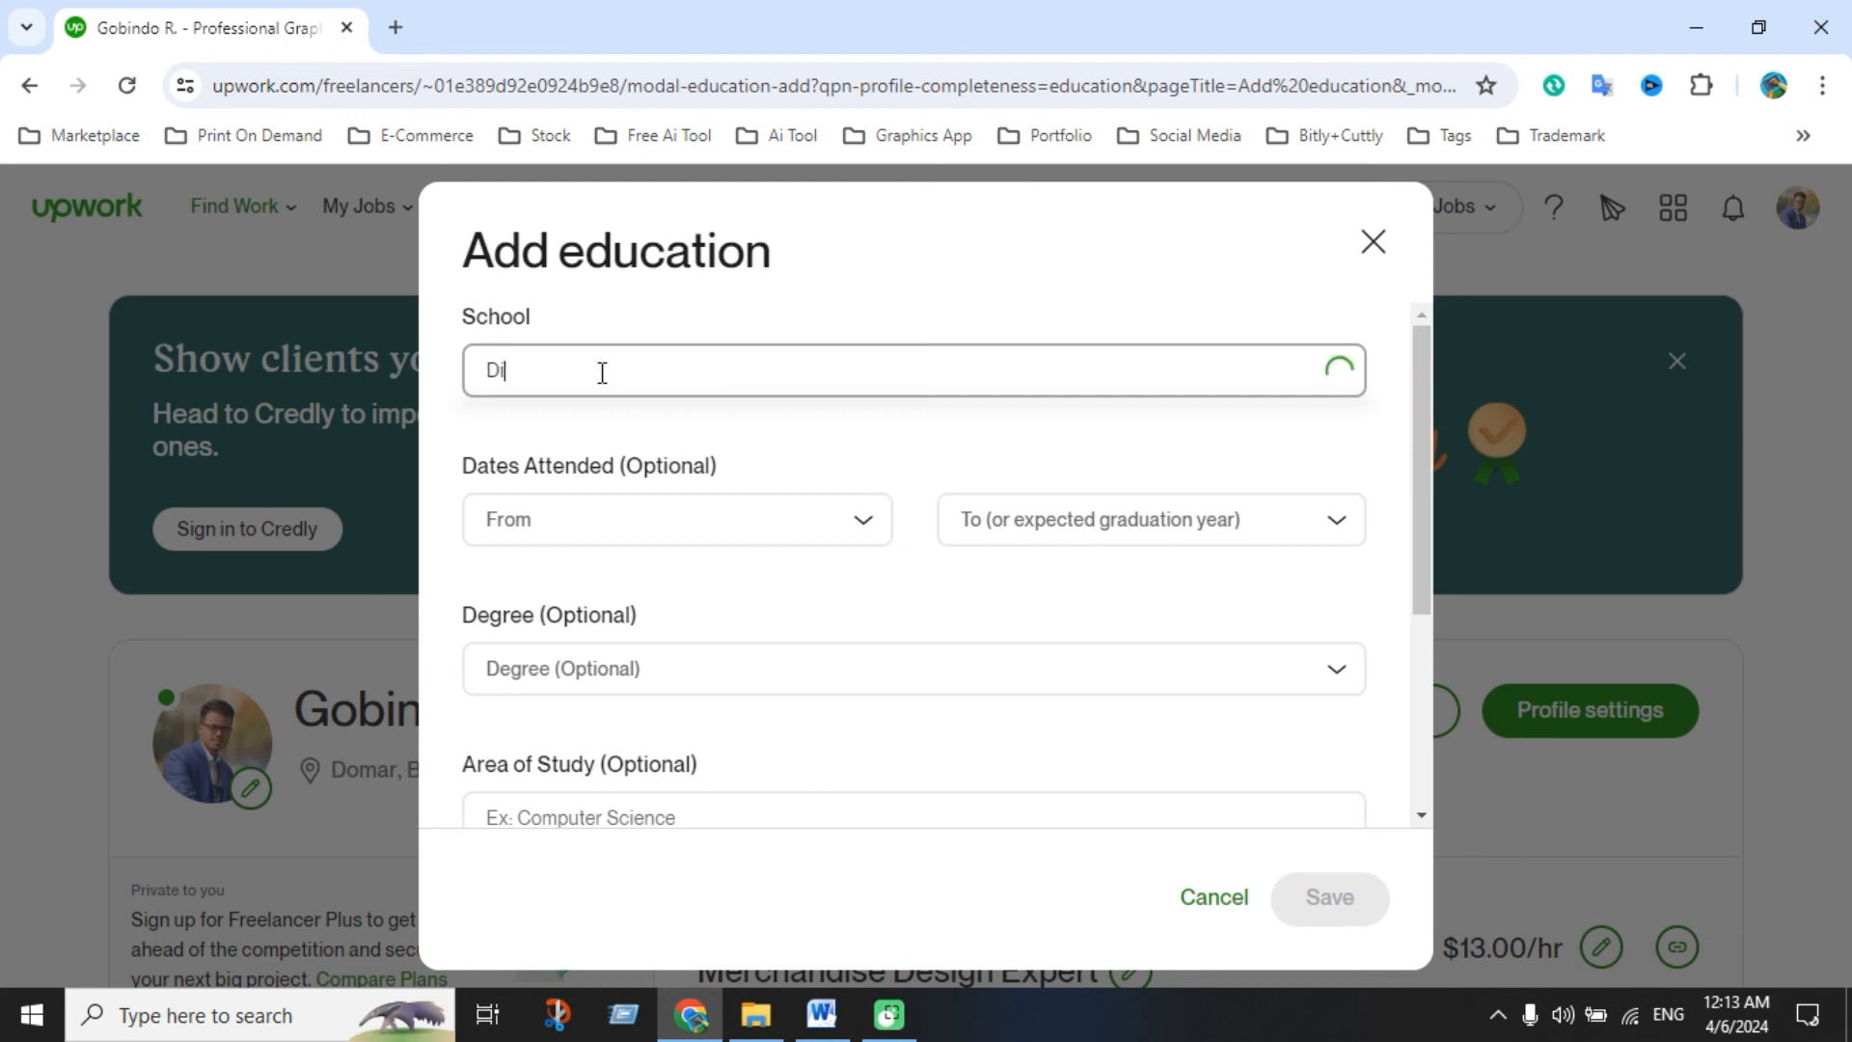
{"action": "type", "text": "naj"}
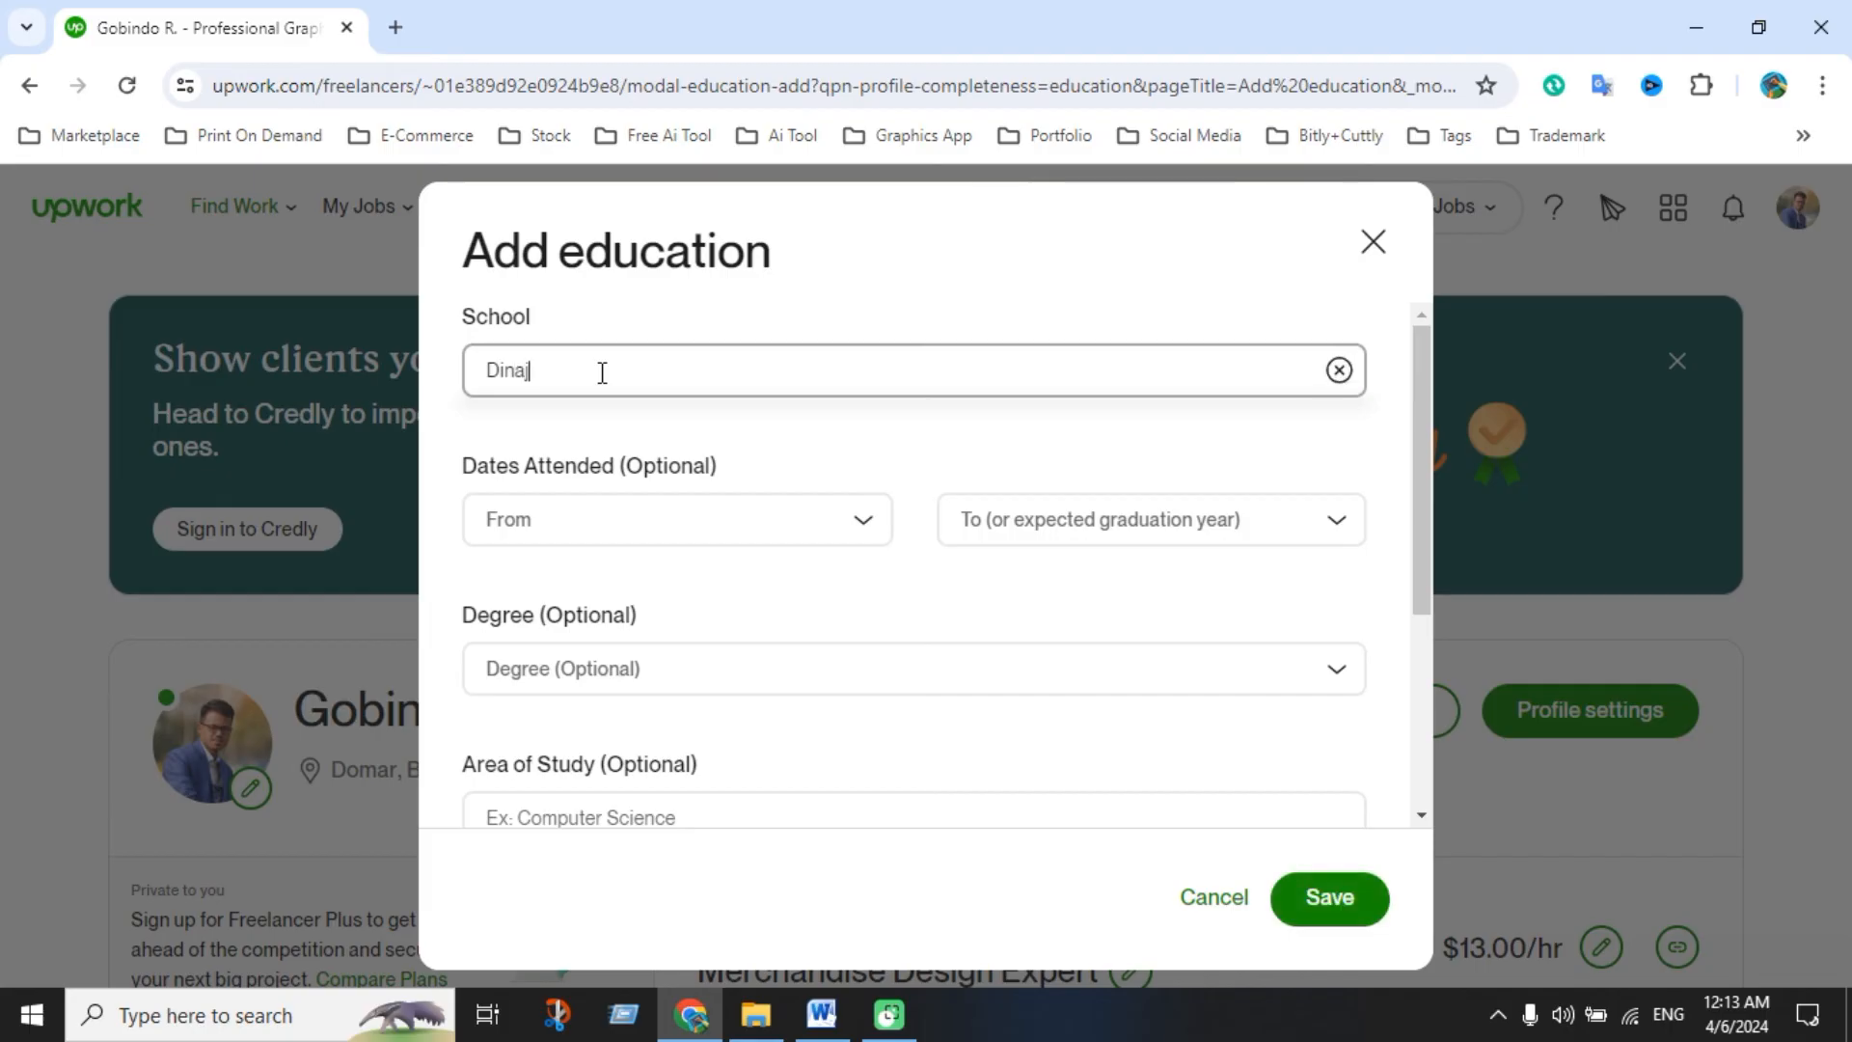
{"action": "type", "text": "pur Polytechnic instit"}
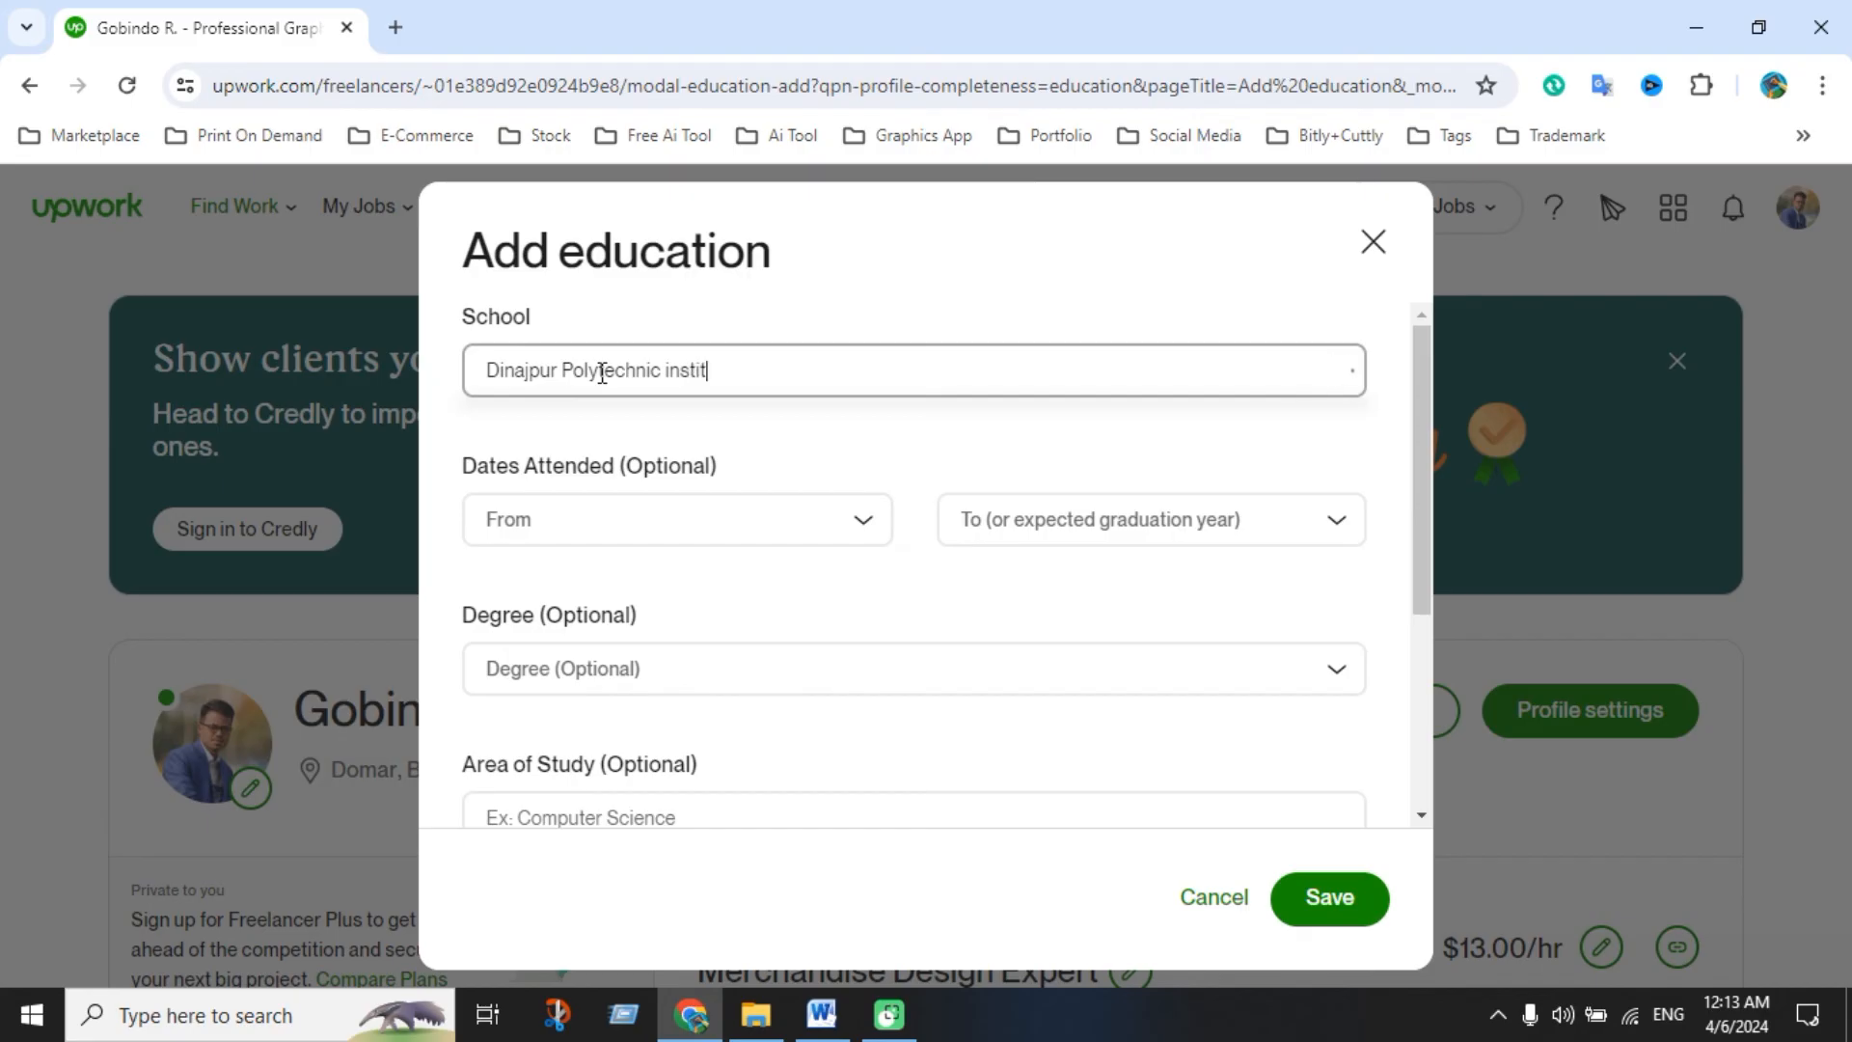
{"action": "type", "text": "ute"}
Set the dates attended to From 2012 and To 2016
{"action": "left_click", "coordinate": [639, 523]}
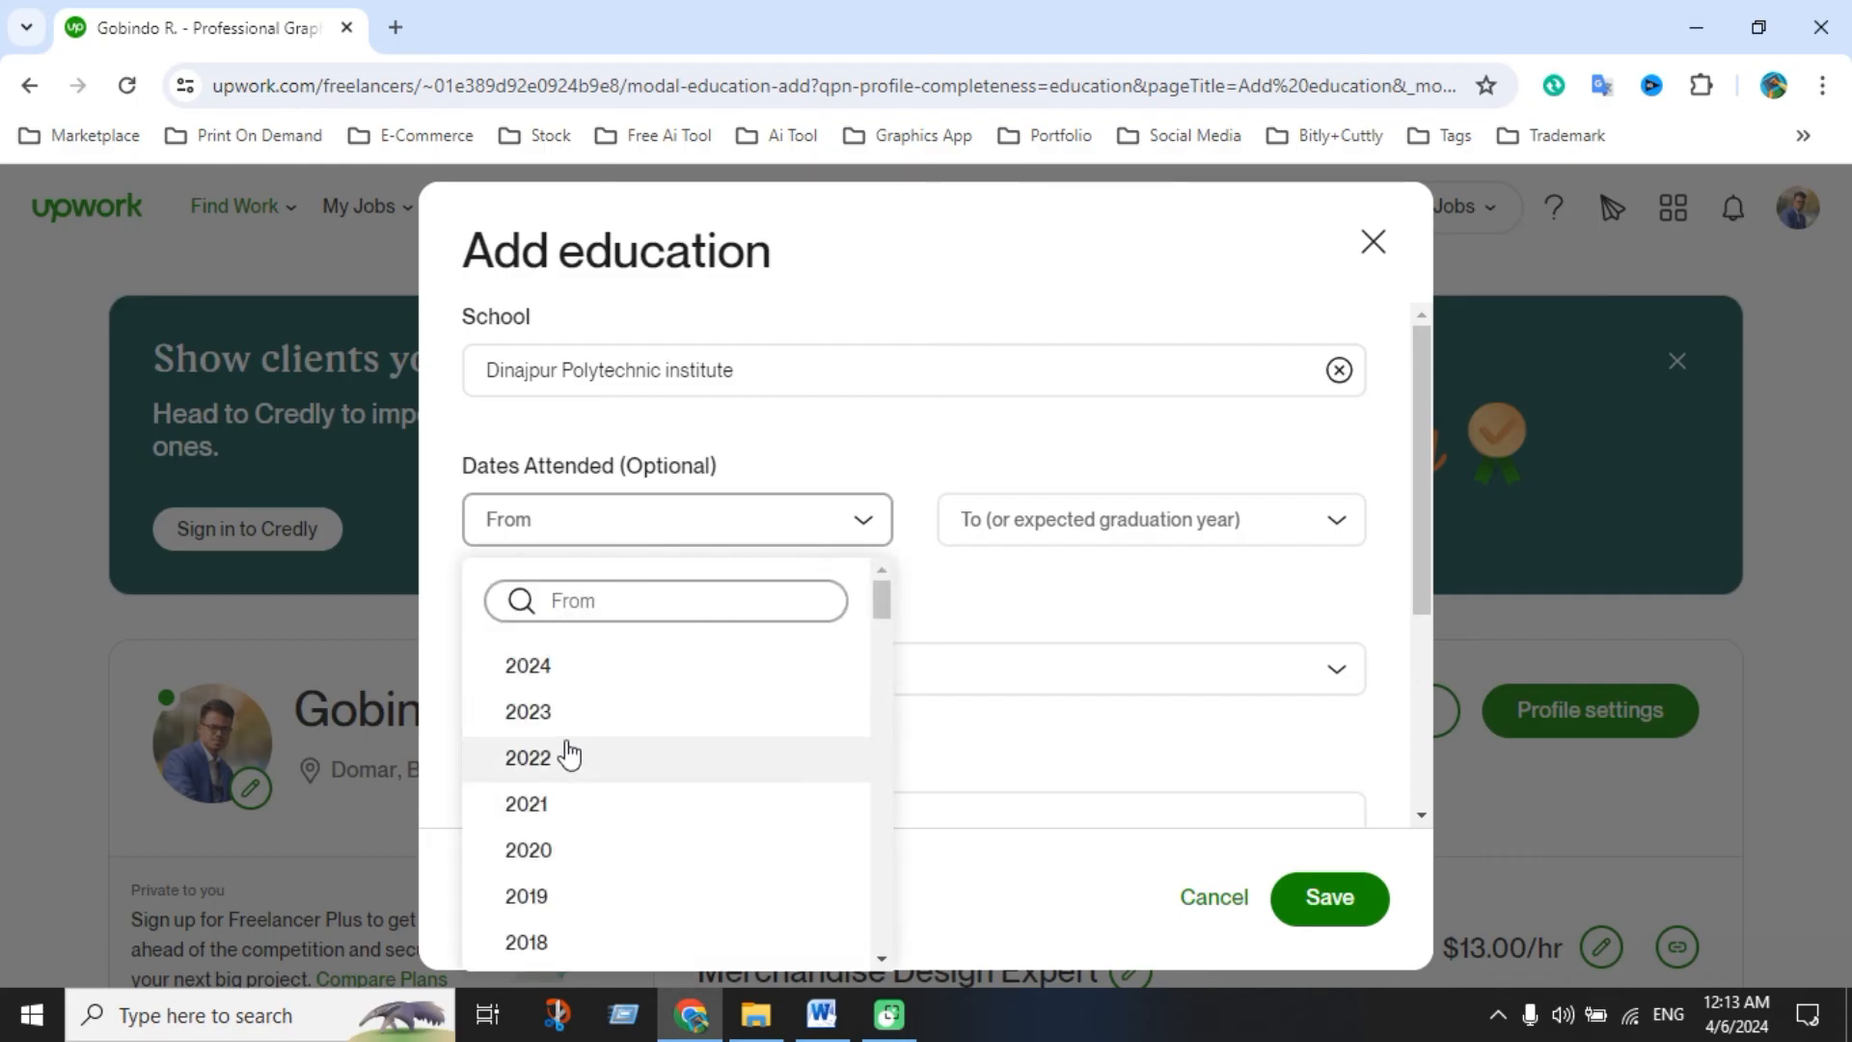
{"action": "scroll", "coordinate": [555, 820], "scroll_direction": "down", "scroll_amount": 2}
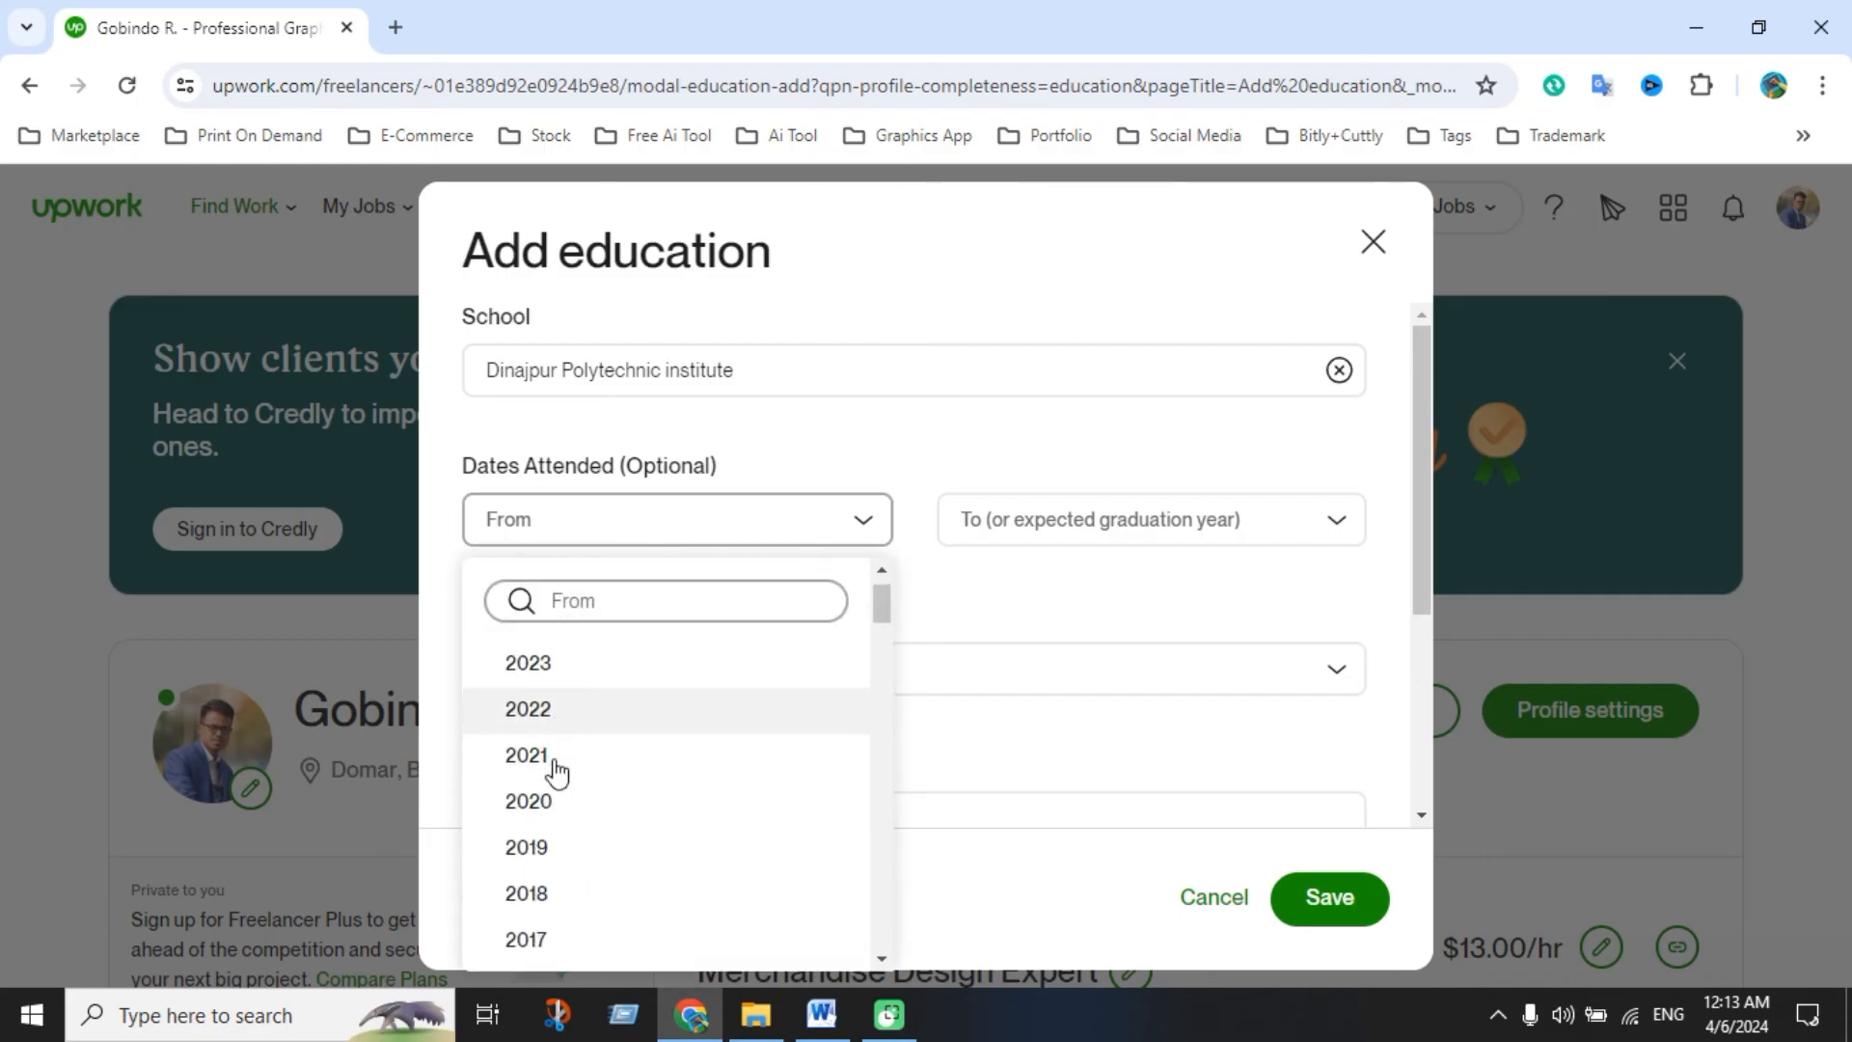
{"action": "scroll", "coordinate": [550, 820], "scroll_direction": "up", "scroll_amount": 2}
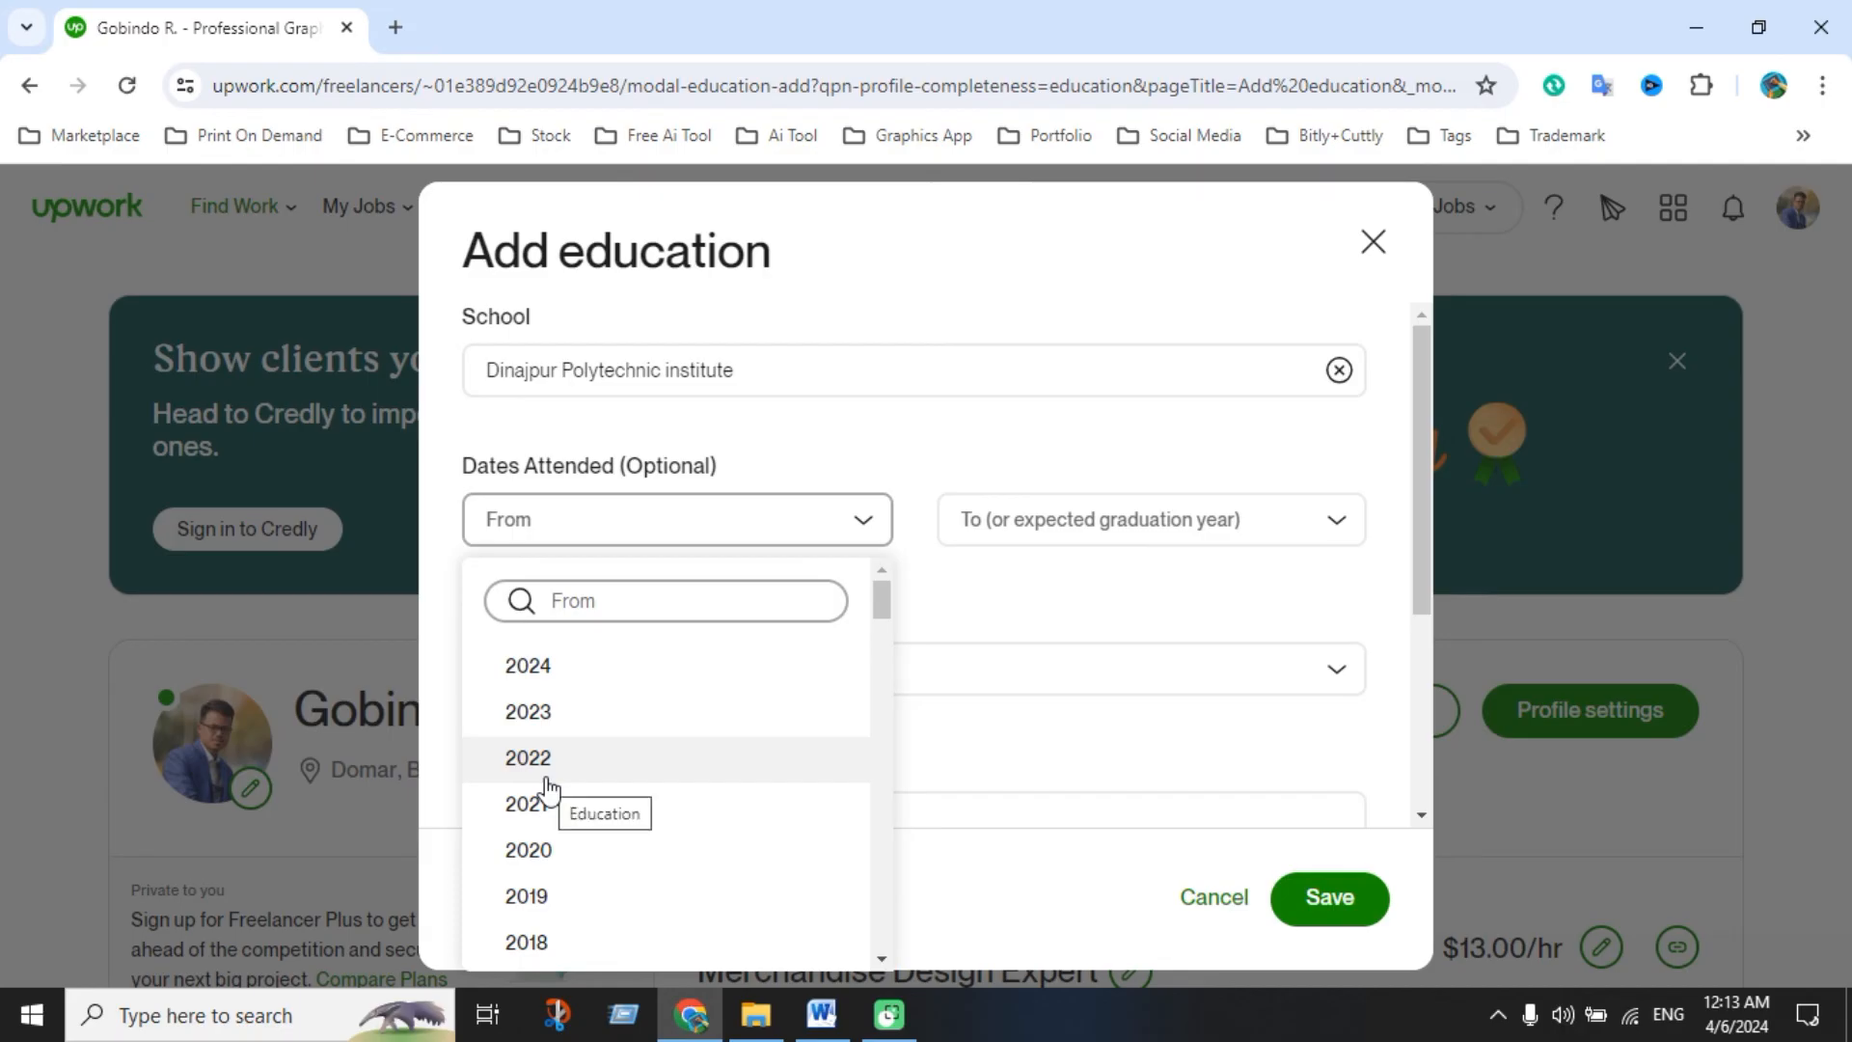
{"action": "scroll", "coordinate": [550, 791], "scroll_direction": "down", "scroll_amount": 4}
{"action": "left_click", "coordinate": [550, 817]}
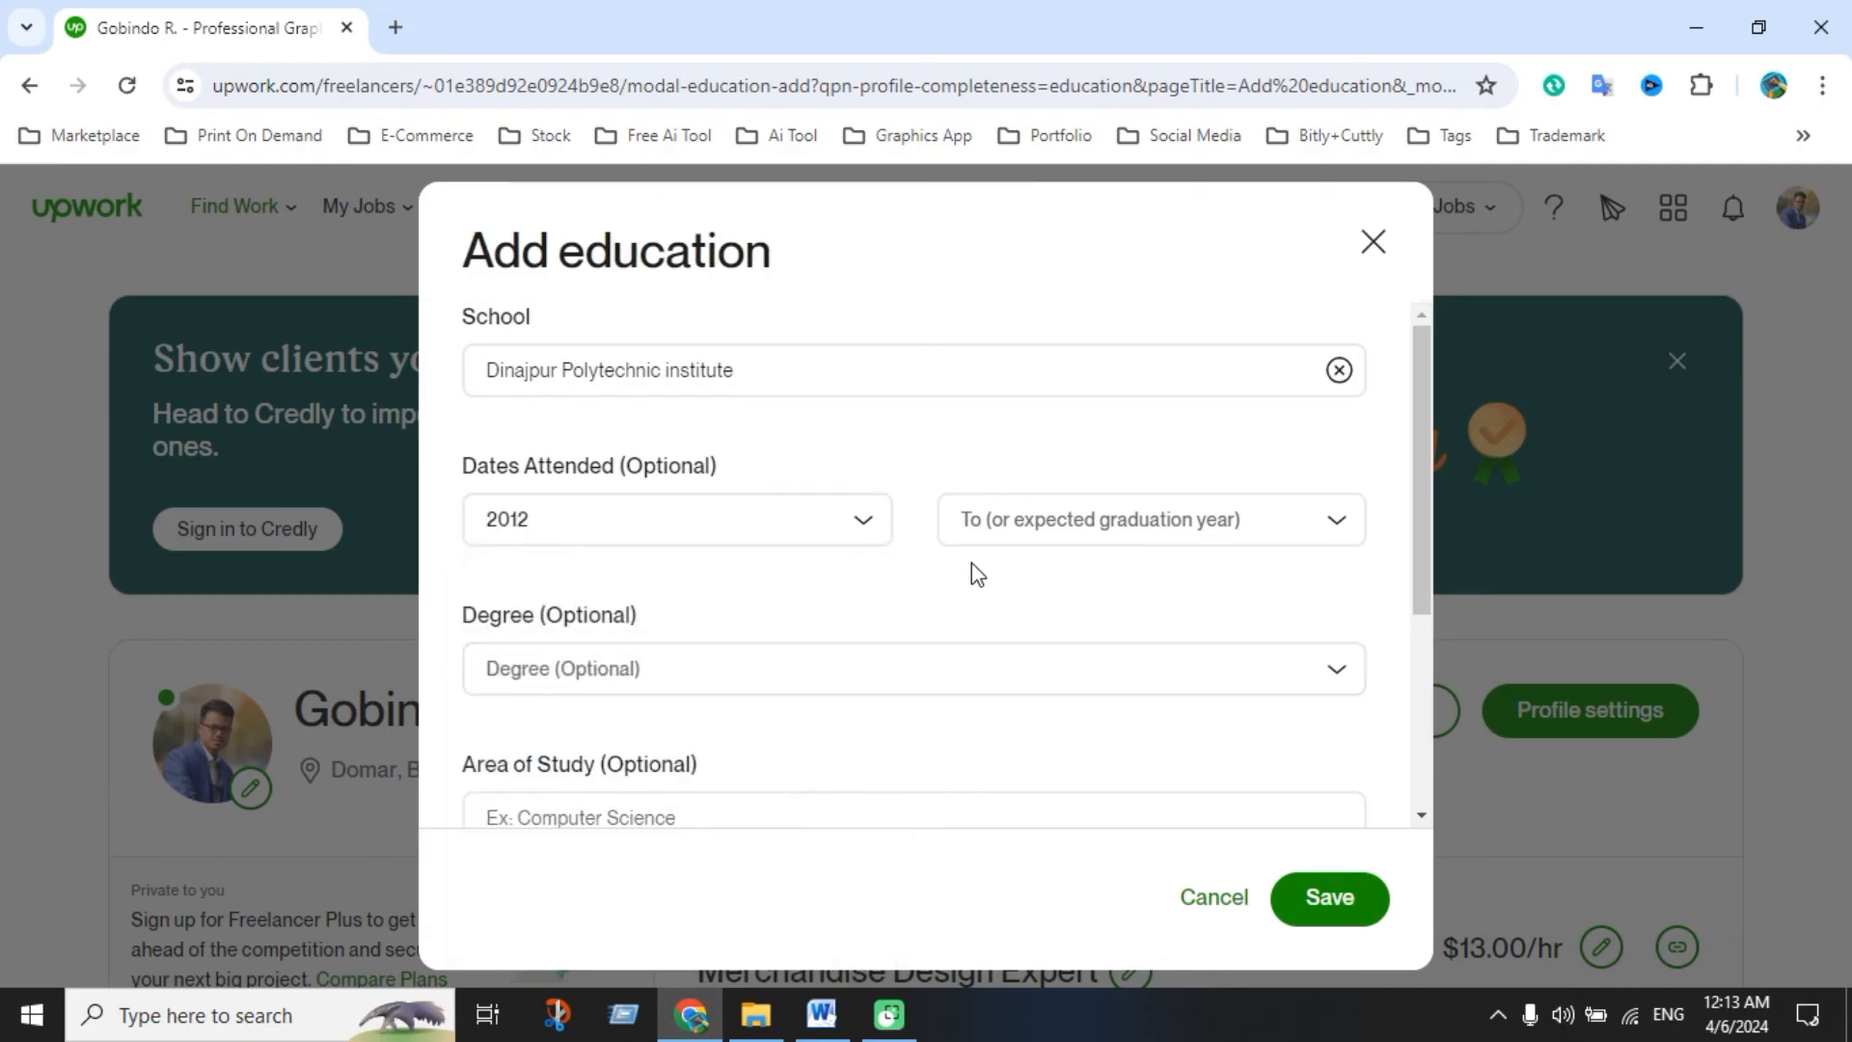
{"action": "left_click", "coordinate": [1005, 528]}
{"action": "scroll", "coordinate": [1017, 829], "scroll_direction": "down", "scroll_amount": 2}
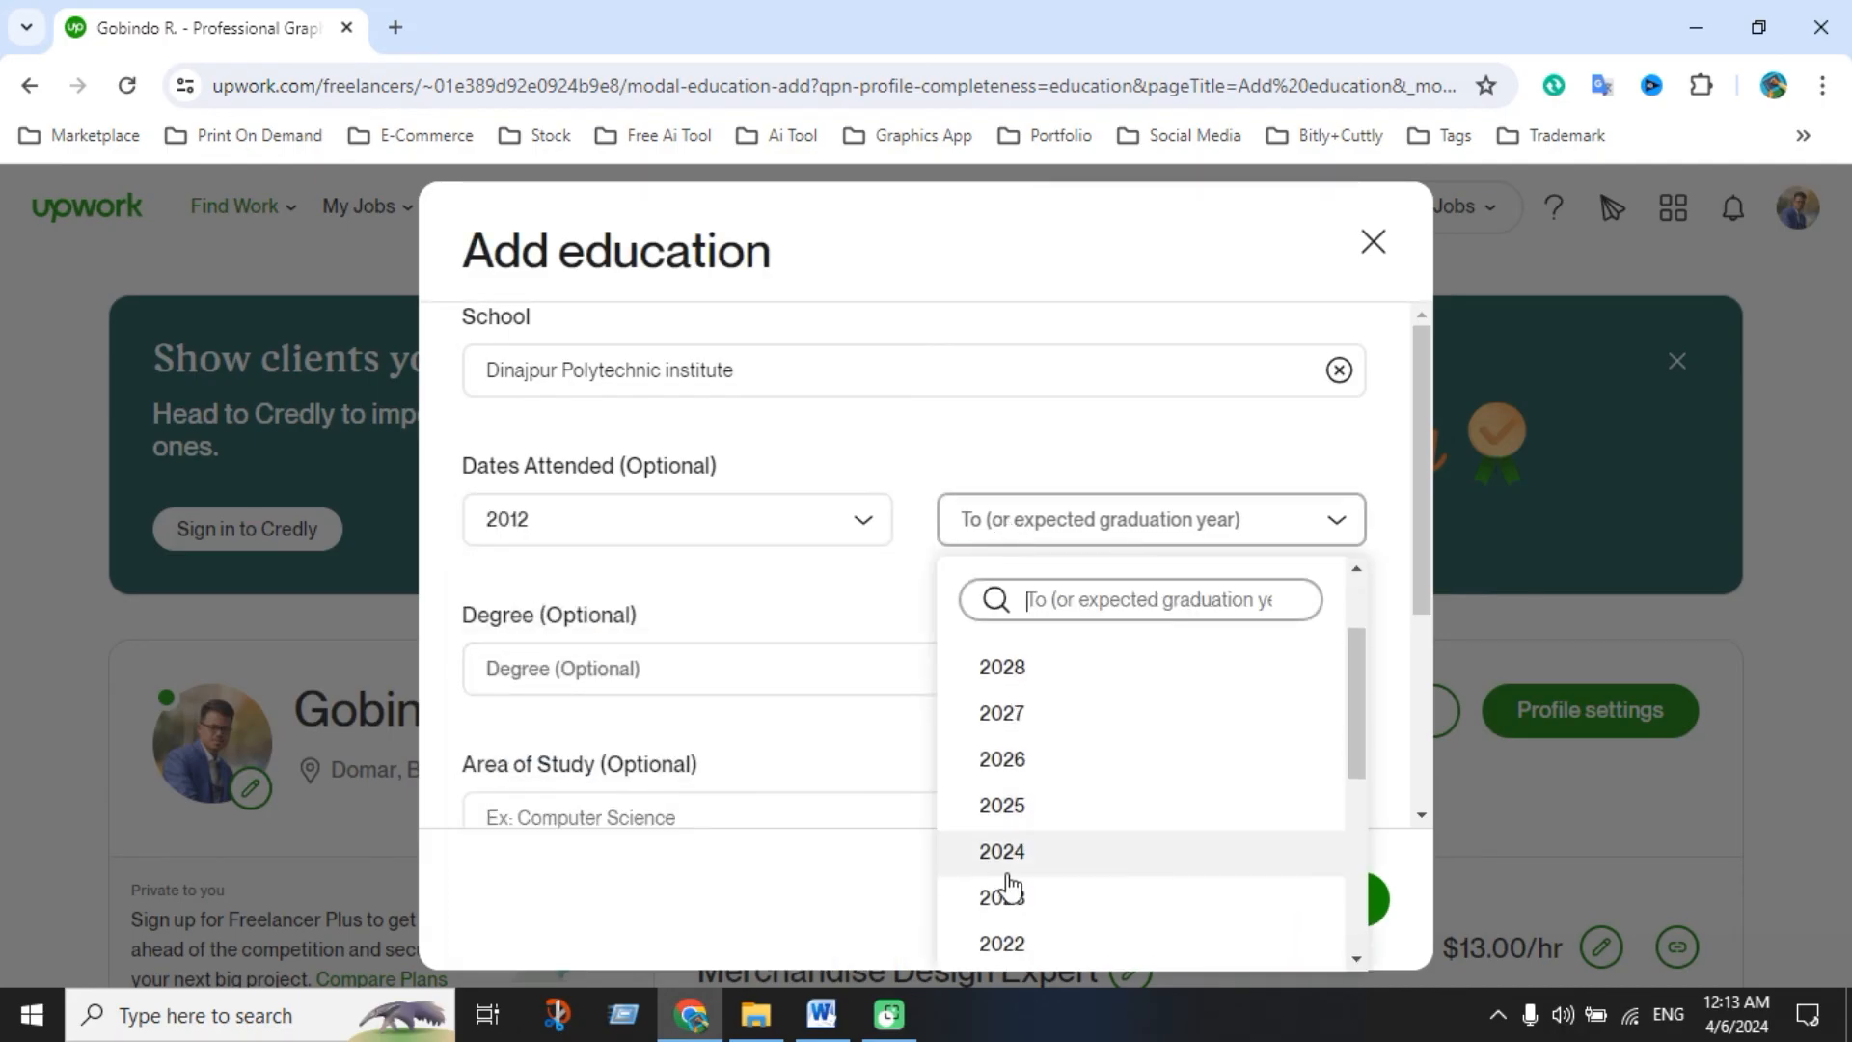
{"action": "scroll", "coordinate": [1021, 868], "scroll_direction": "down", "scroll_amount": 5}
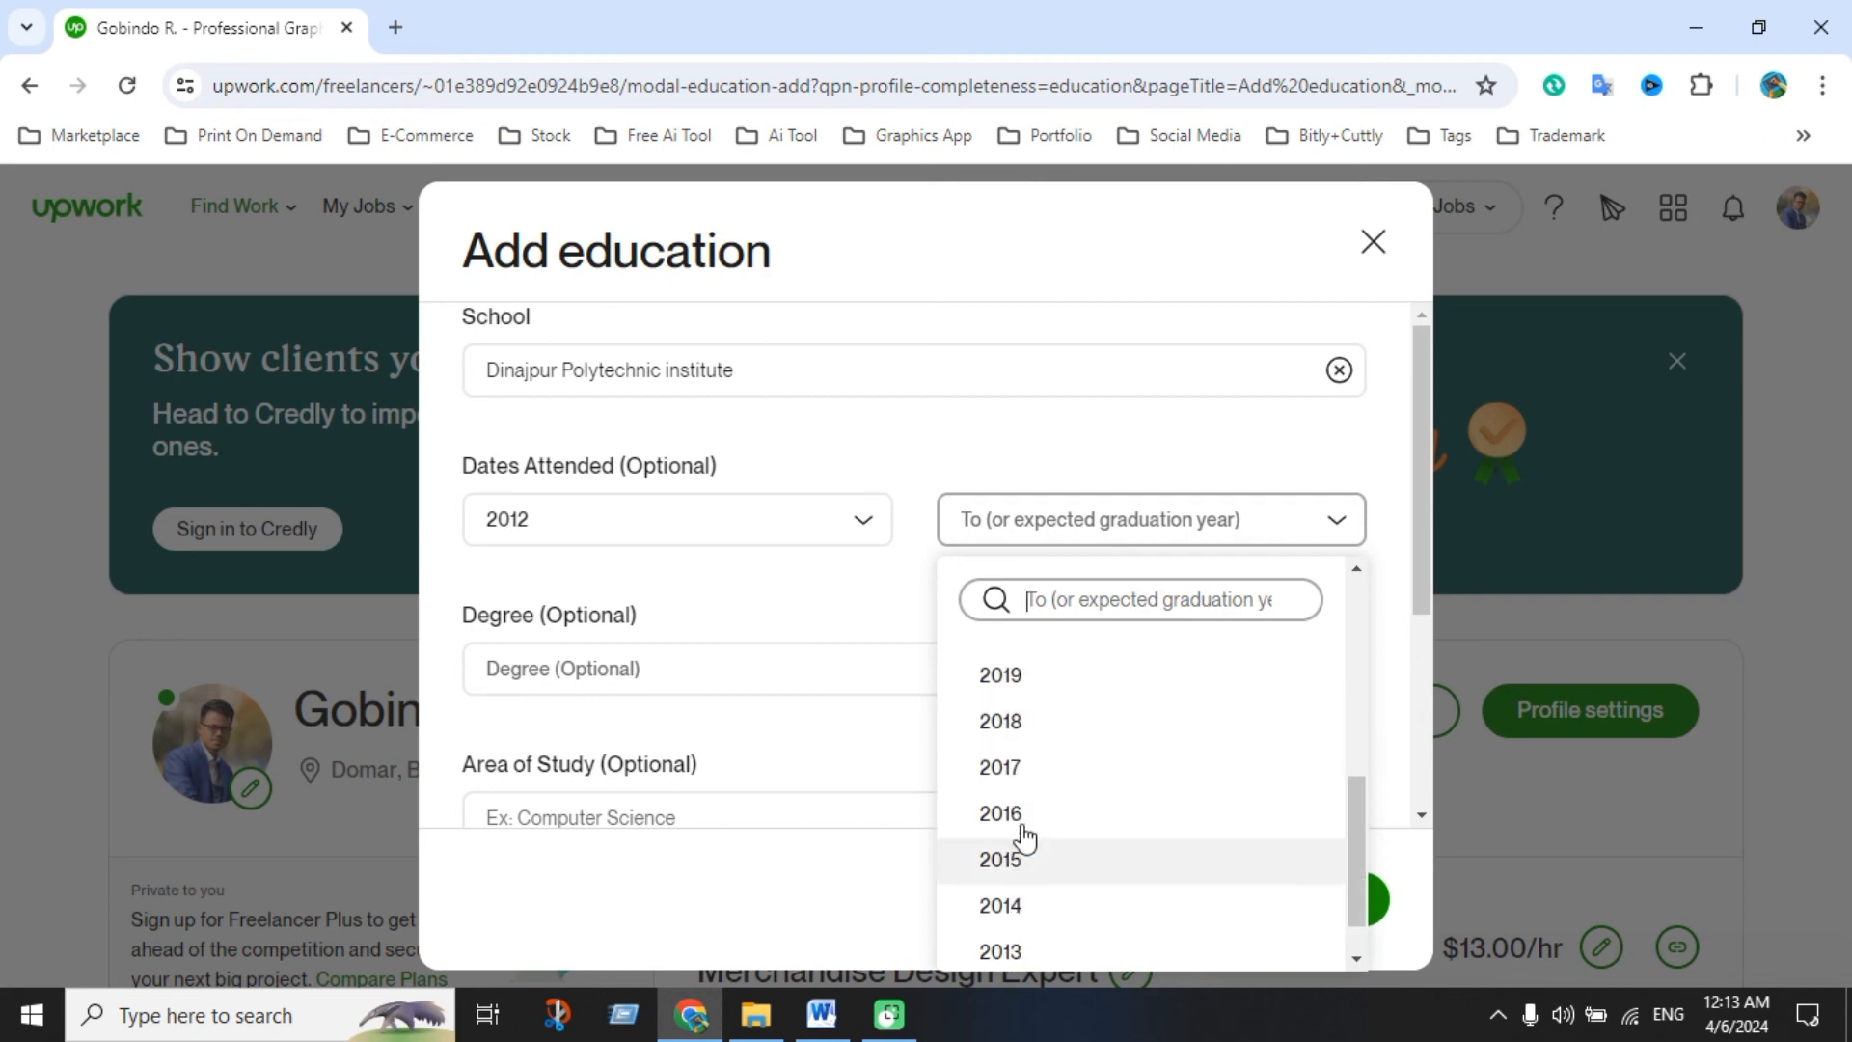
{"action": "left_click", "coordinate": [1021, 815]}
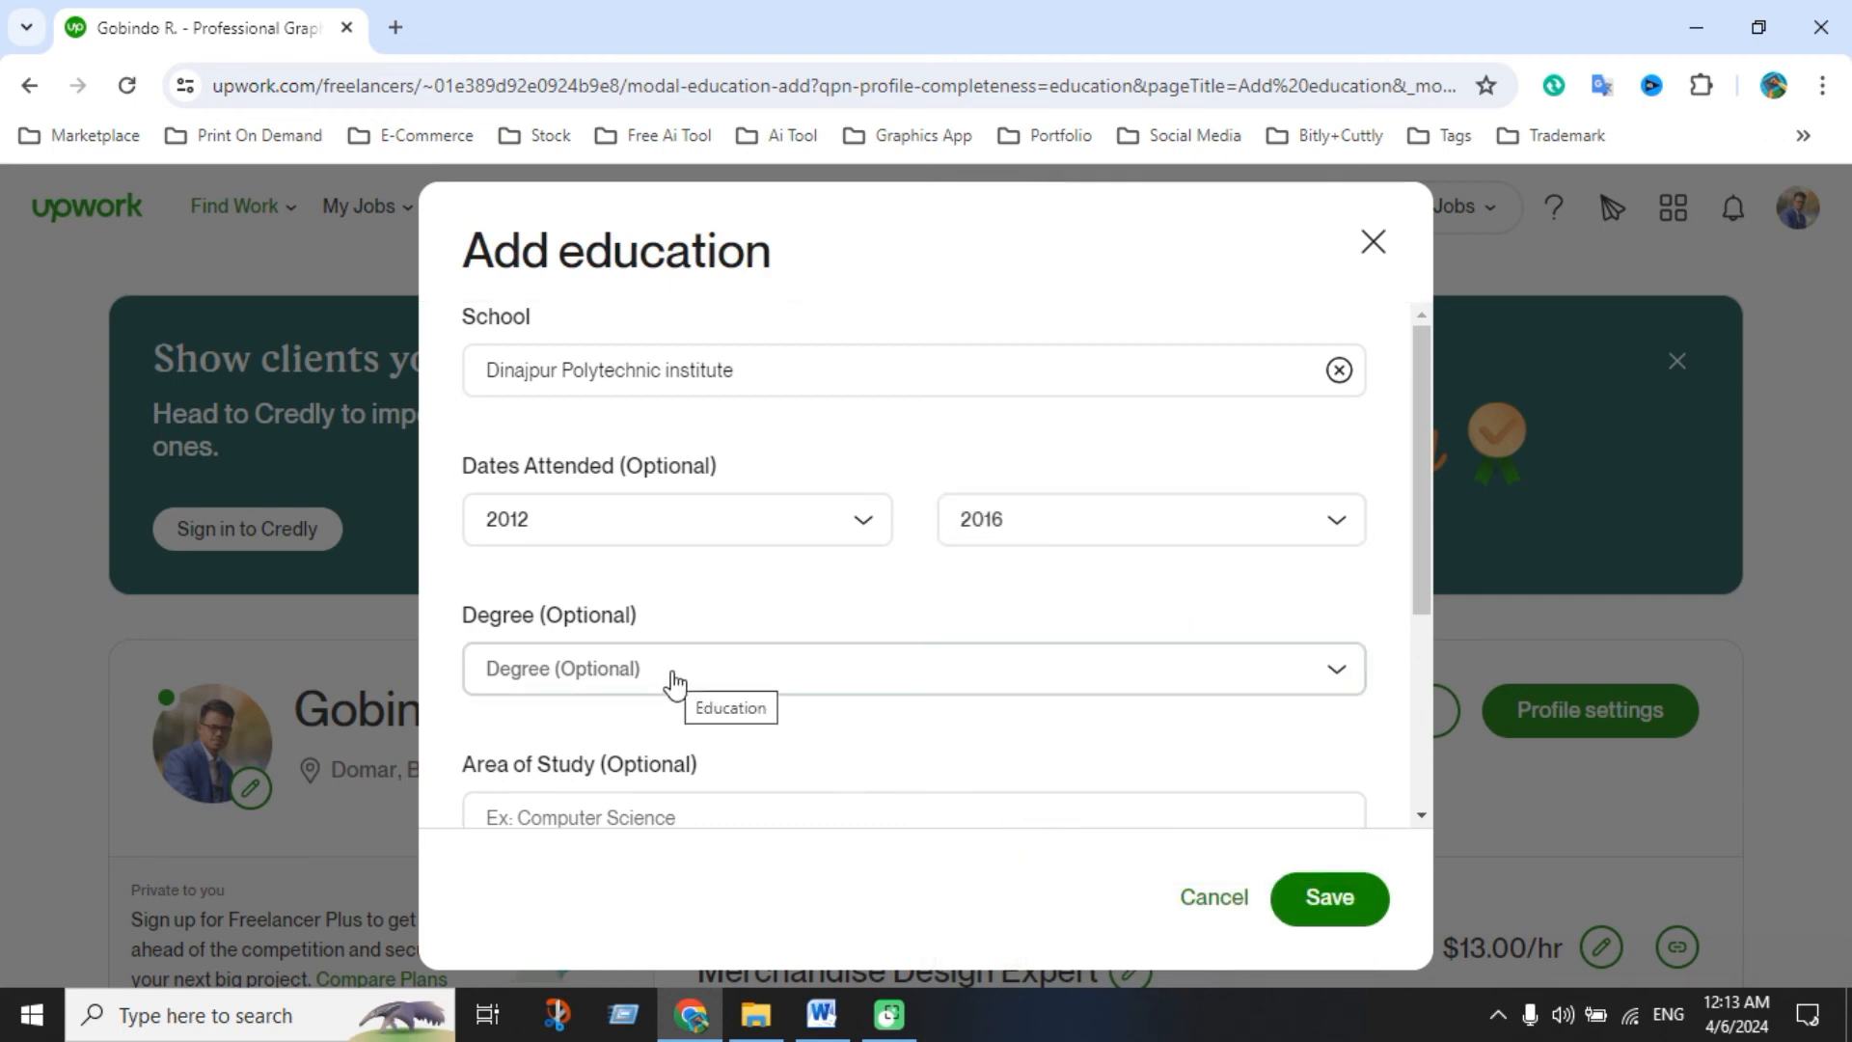
{"action": "scroll", "coordinate": [675, 666], "scroll_direction": "down", "scroll_amount": 1}
{"action": "left_click", "coordinate": [689, 543]}
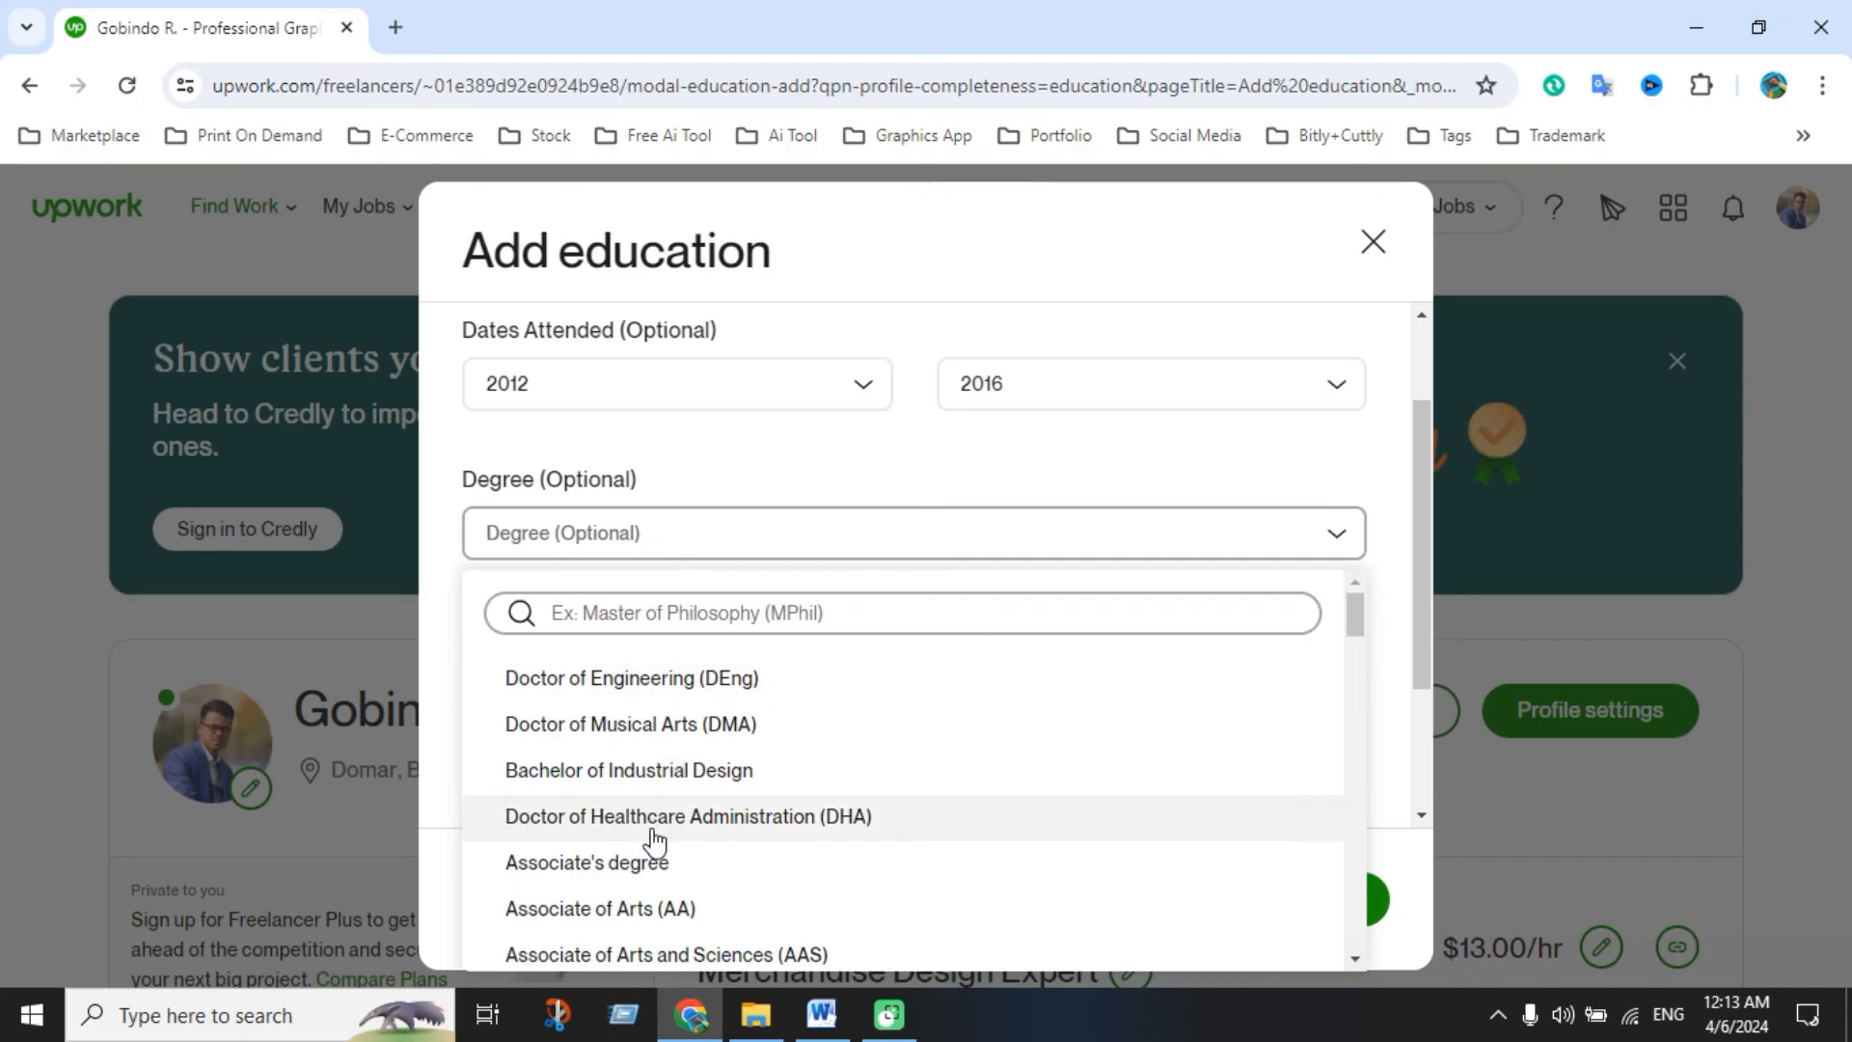
{"action": "type", "text": "comp"}
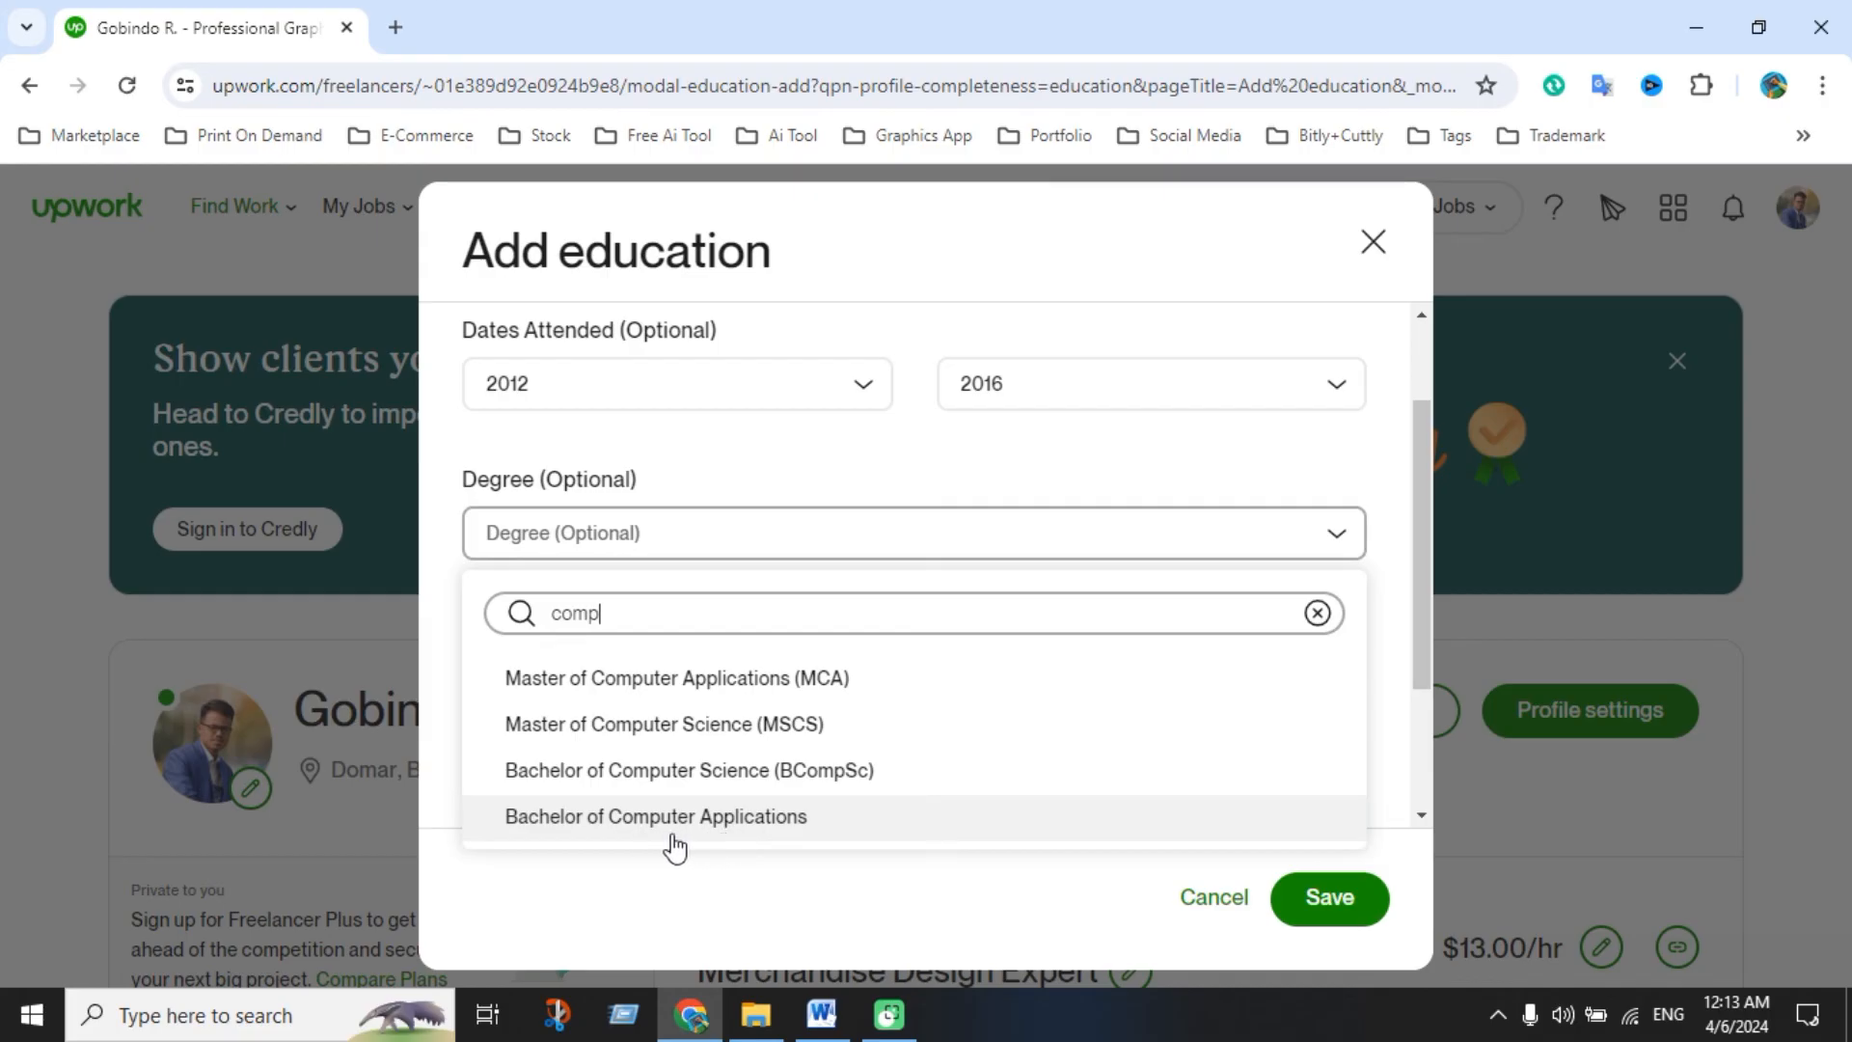
{"action": "left_click_drag", "start_coordinate": [727, 617], "coordinate": [500, 613]}
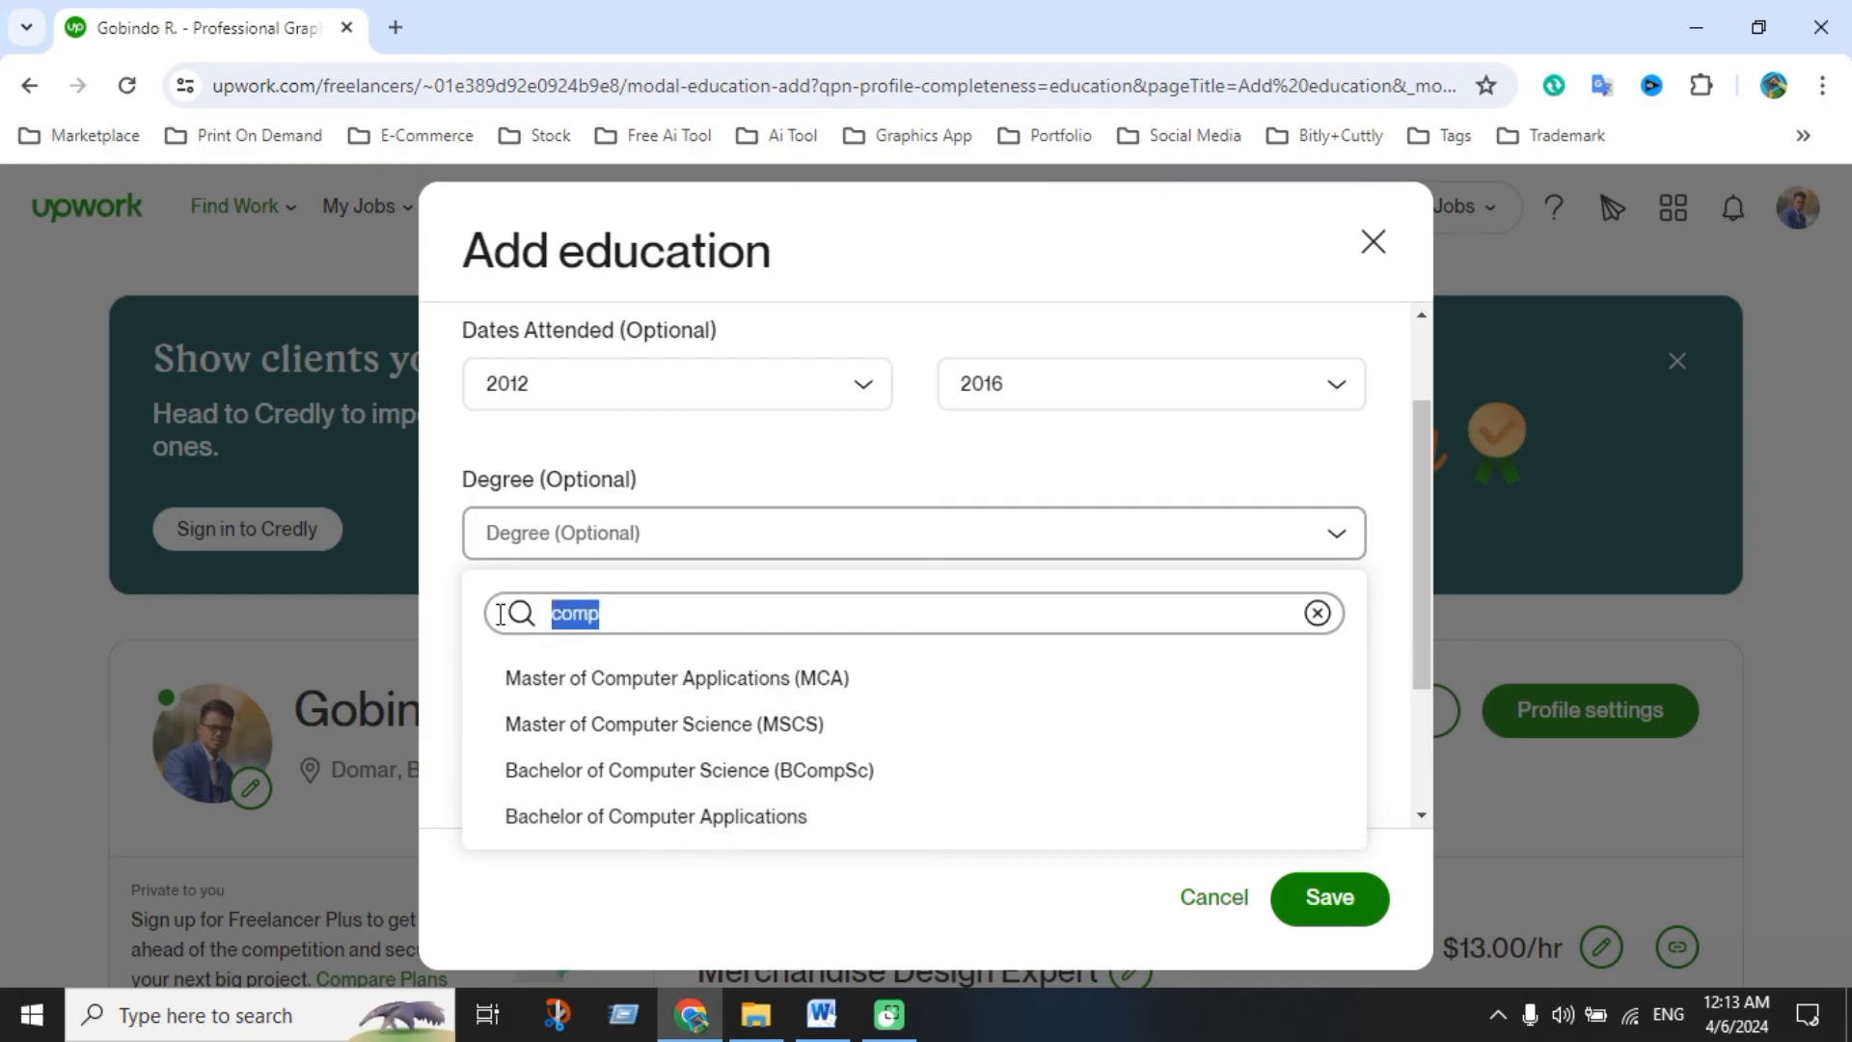
{"action": "left_click", "coordinate": [652, 620]}
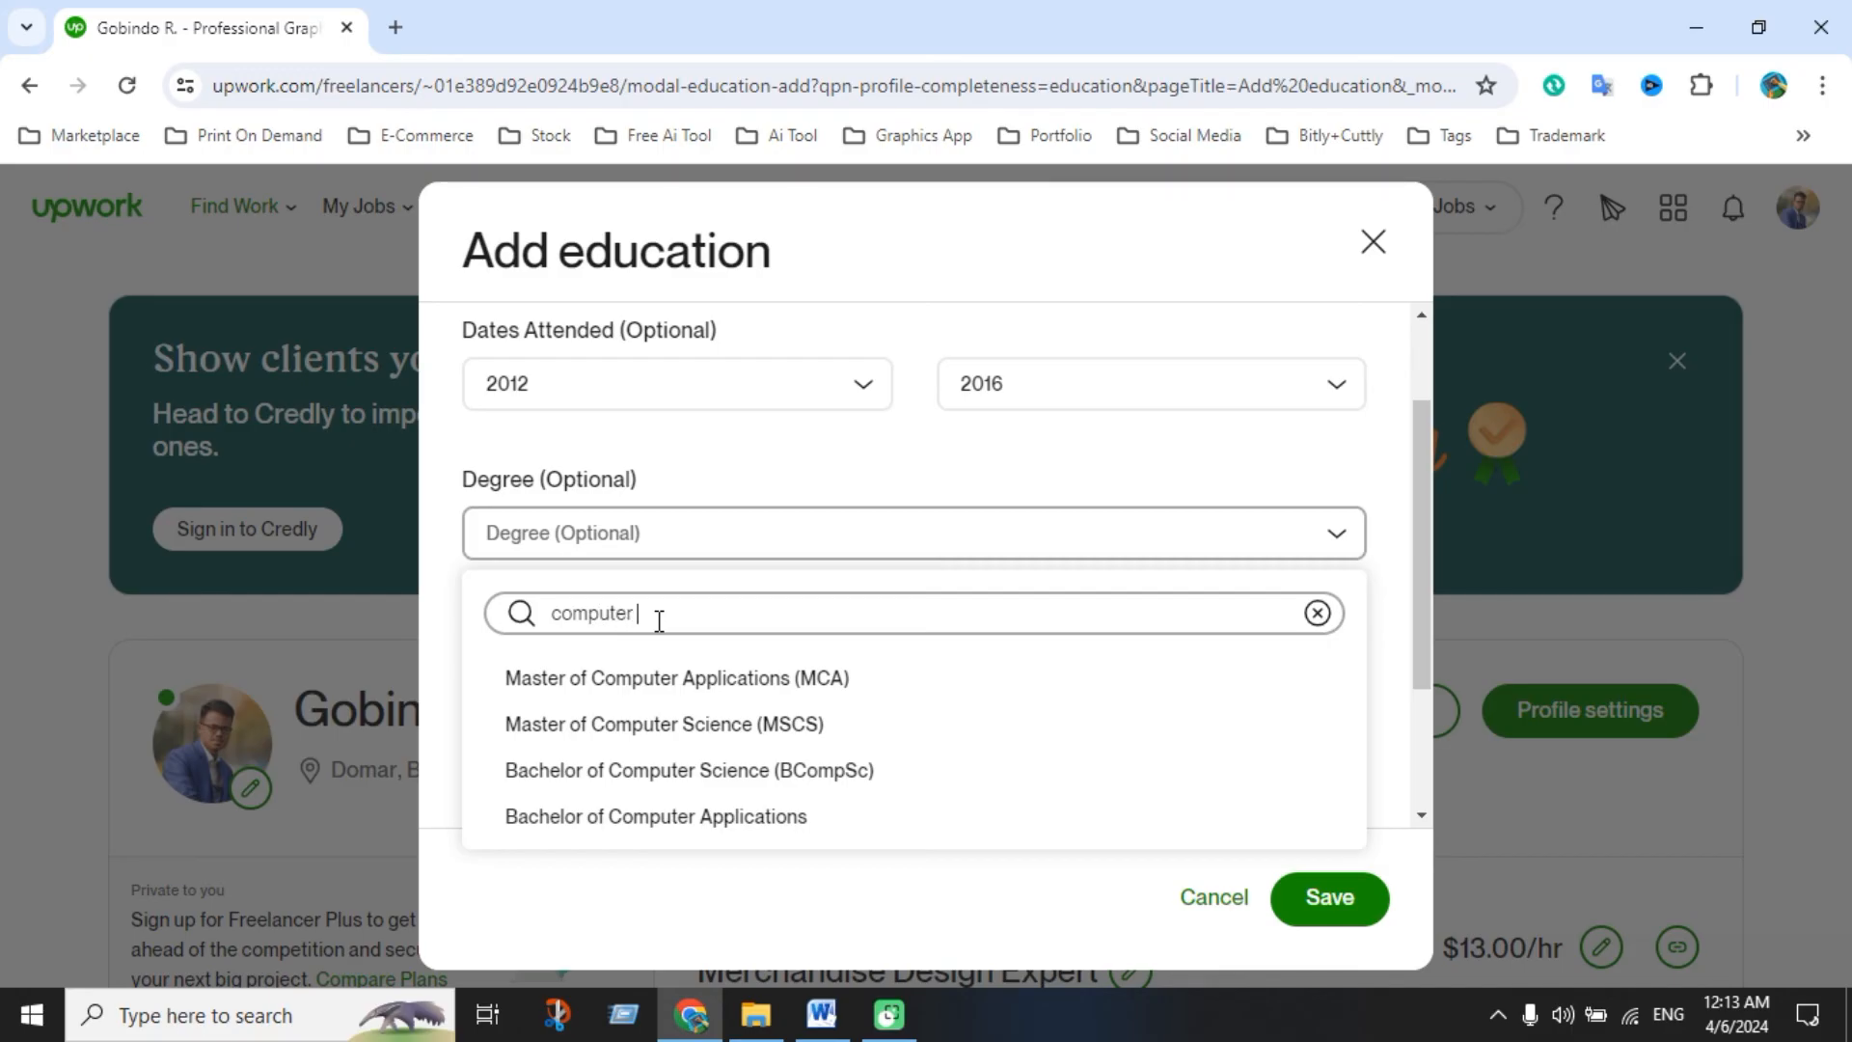
{"action": "left_click_drag", "start_coordinate": [680, 619], "coordinate": [424, 620]}
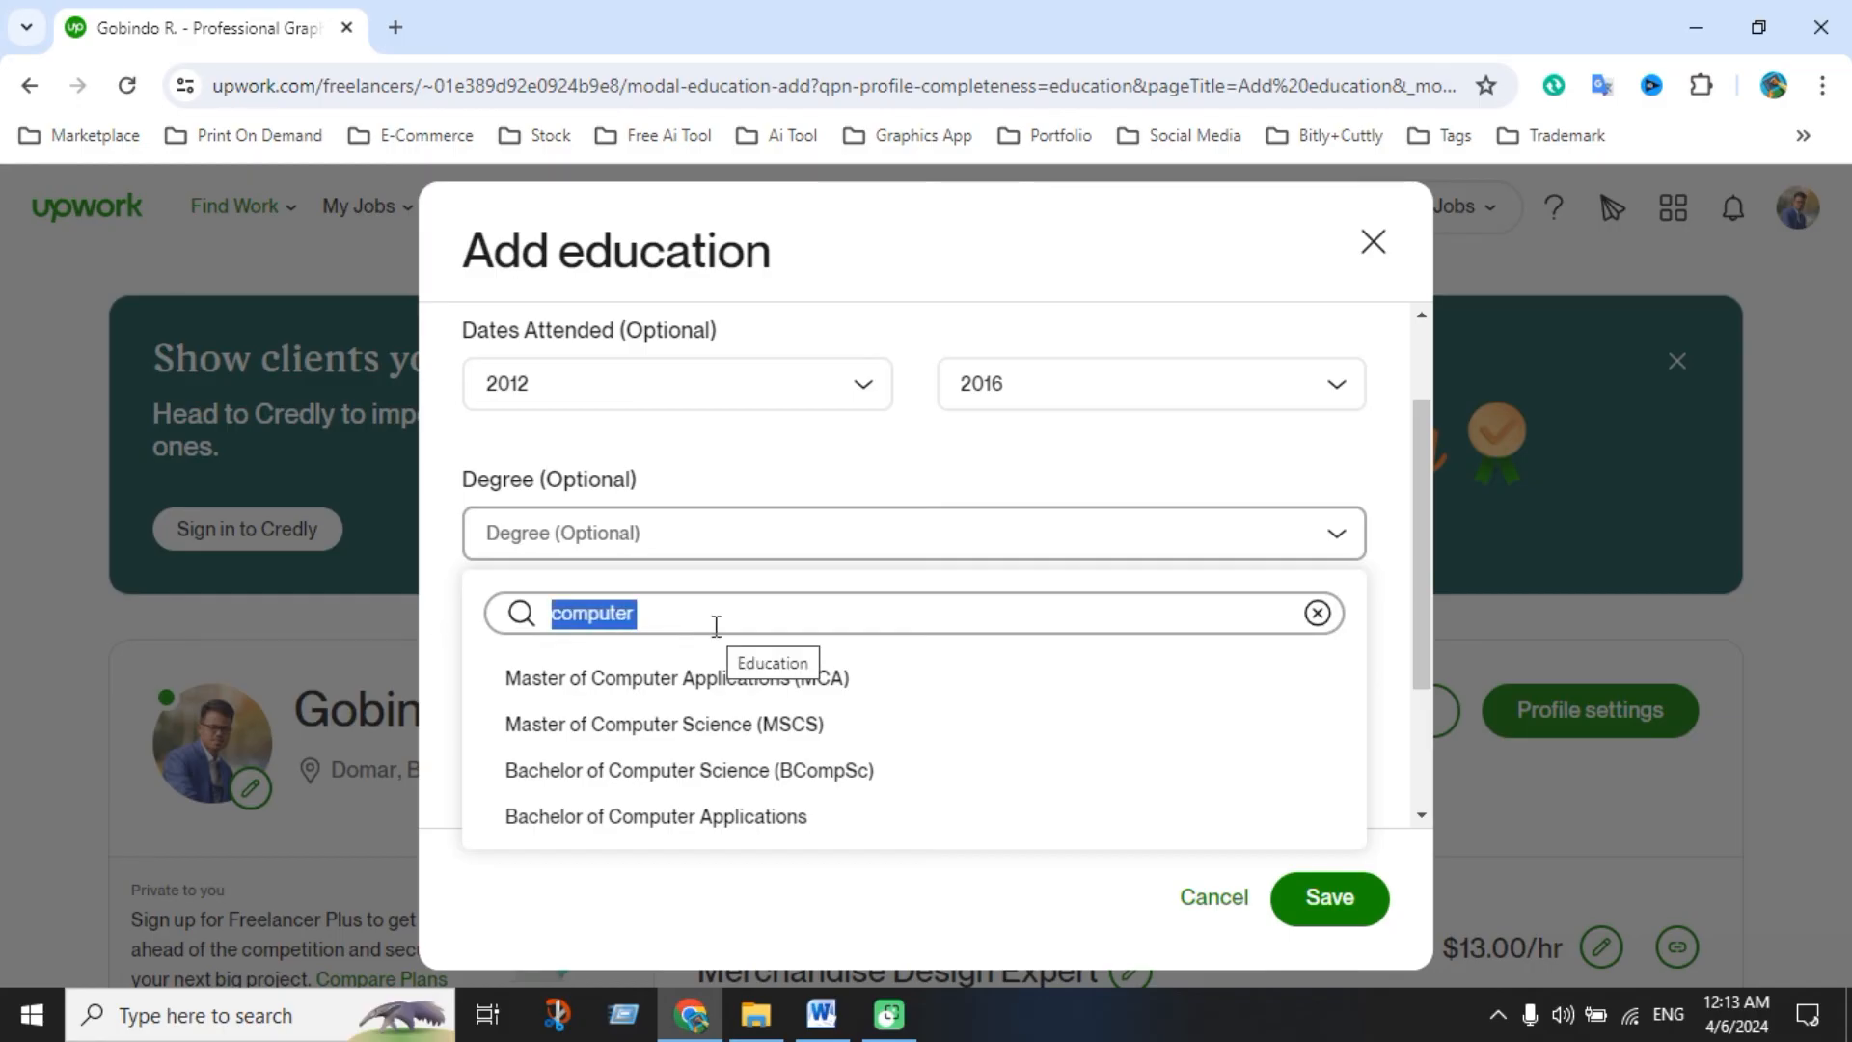
{"action": "type", "text": "di"}
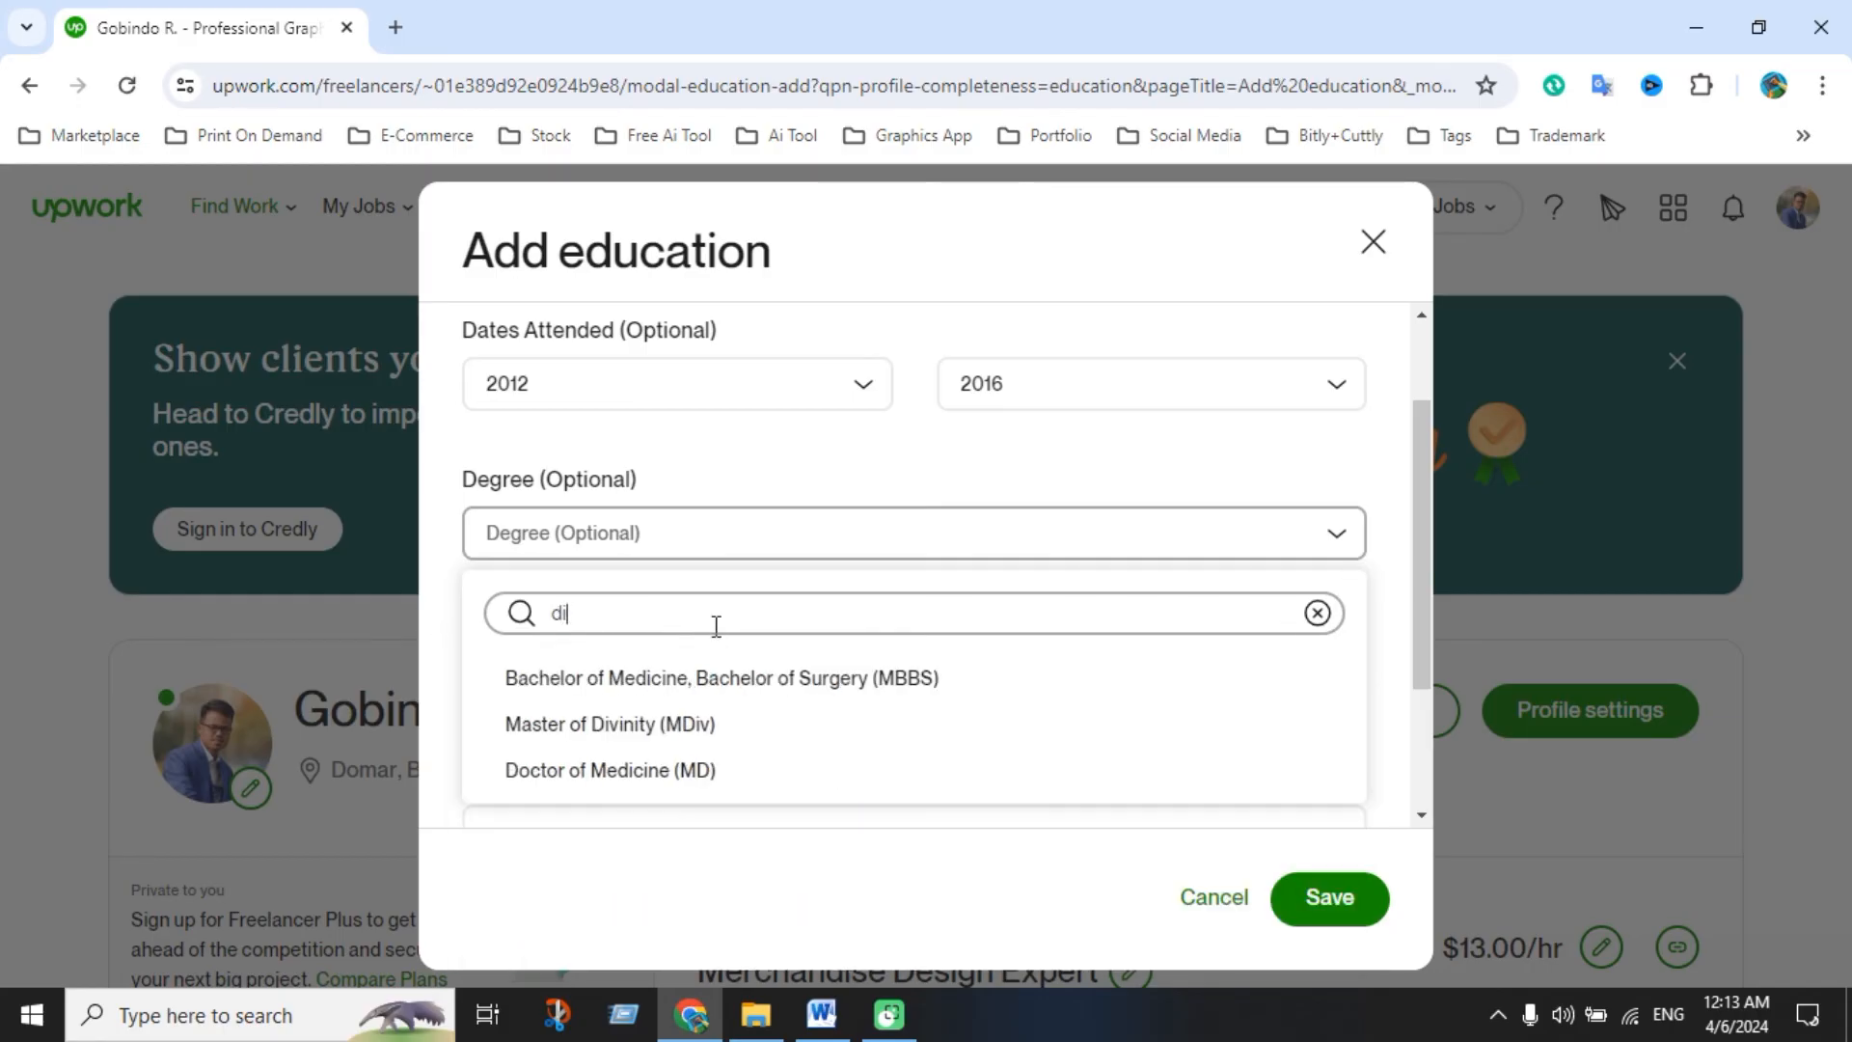
{"action": "type", "text": "p"}
{"action": "left_click_drag", "start_coordinate": [715, 626], "coordinate": [506, 605]}
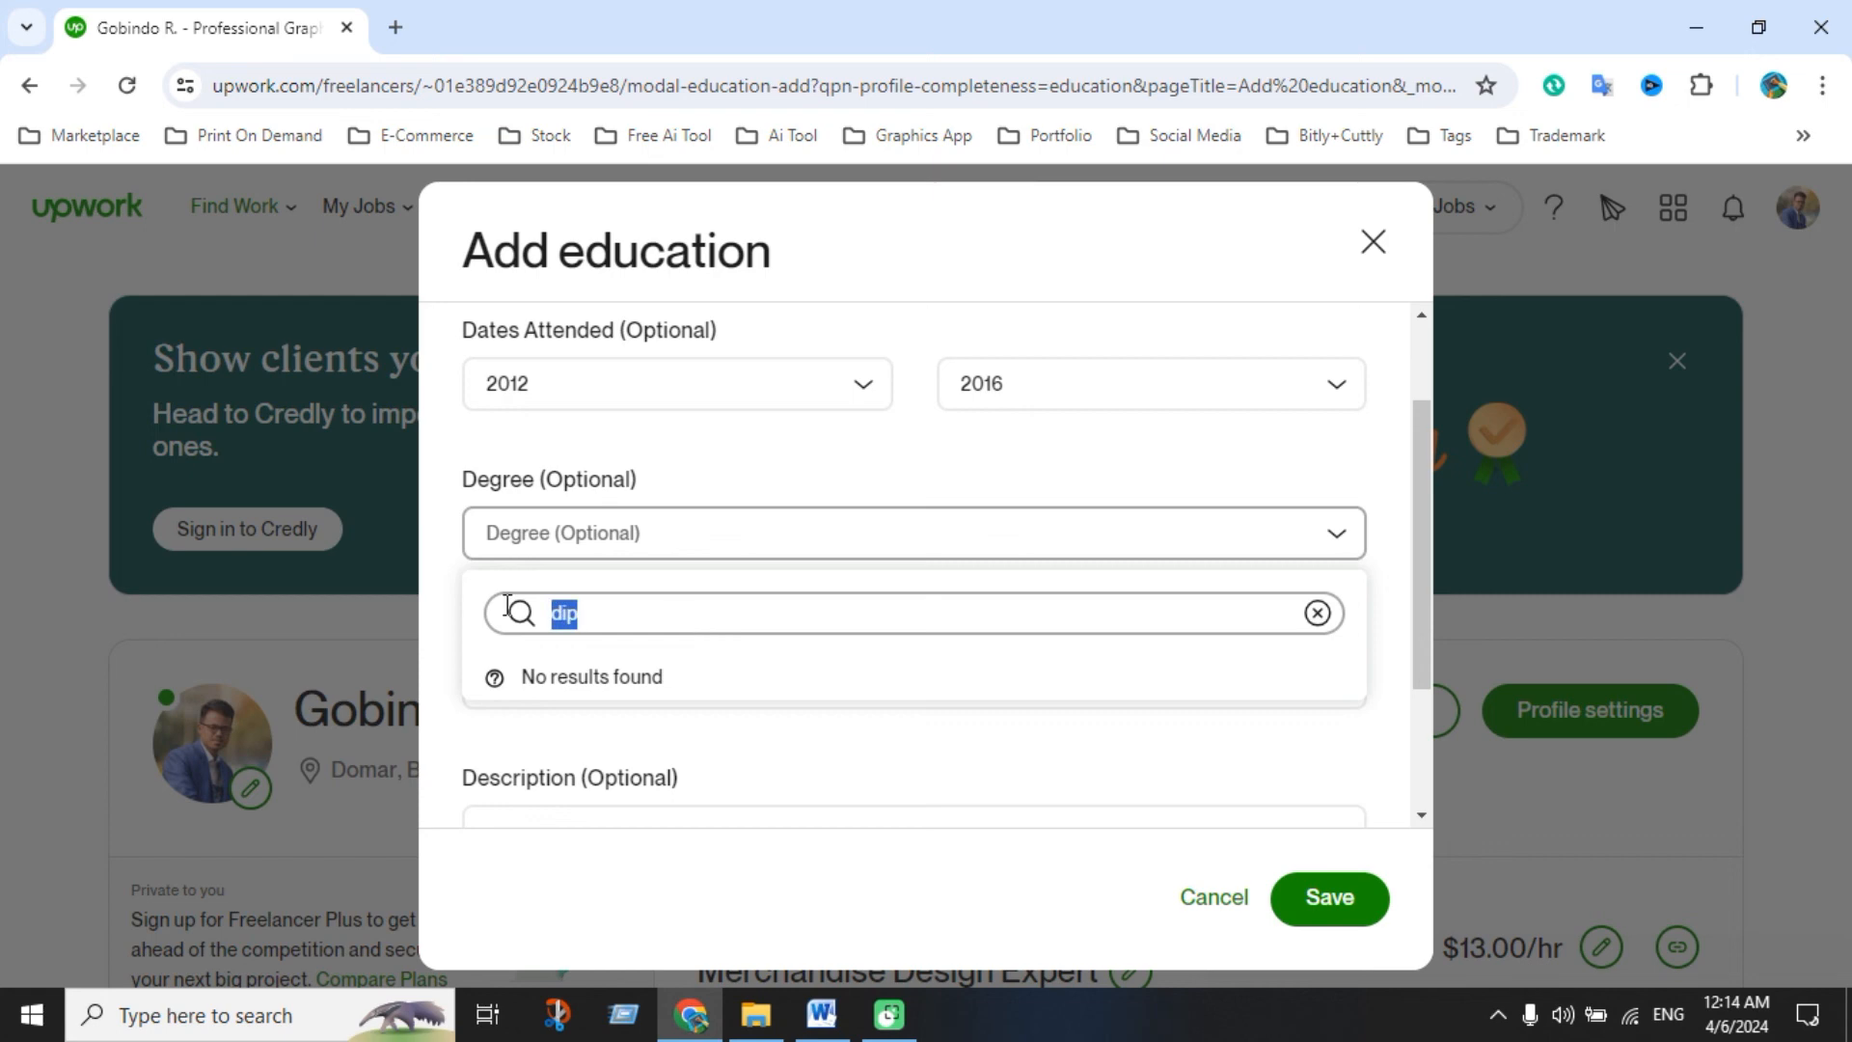
{"action": "left_click", "coordinate": [1317, 612]}
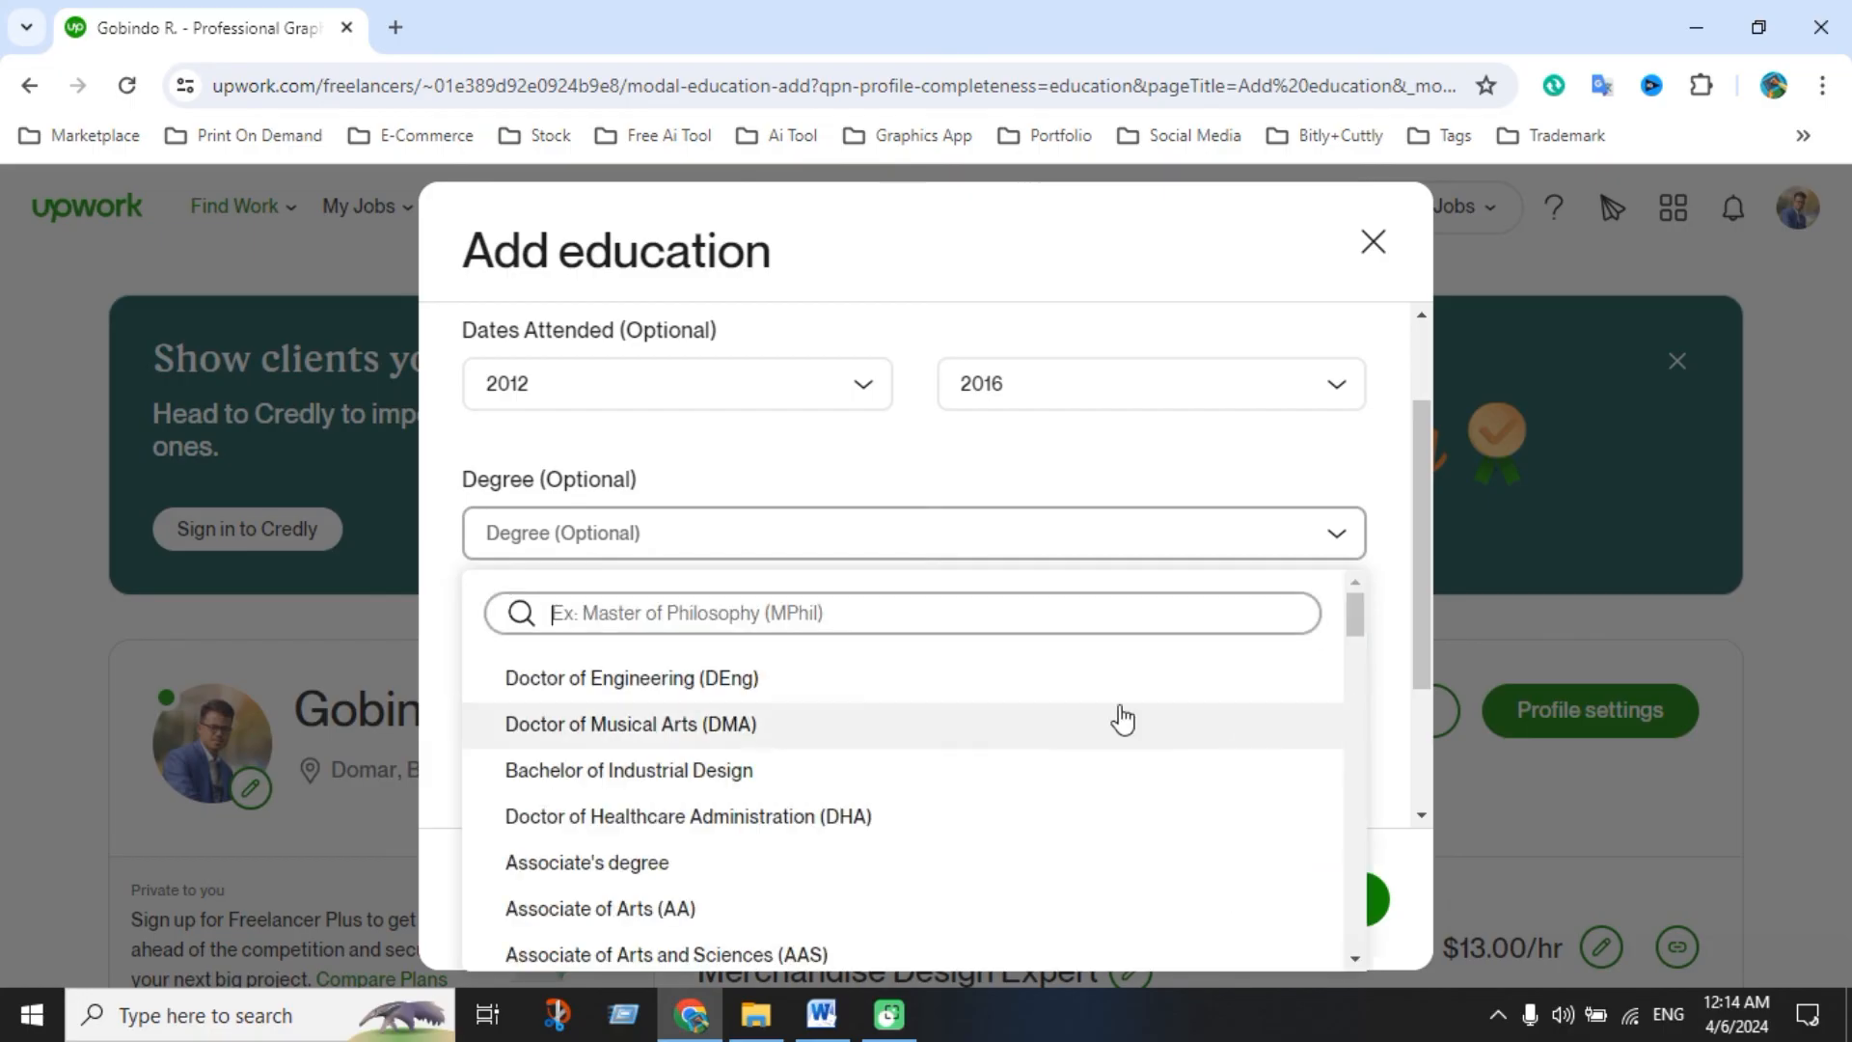
{"action": "left_click", "coordinate": [928, 459]}
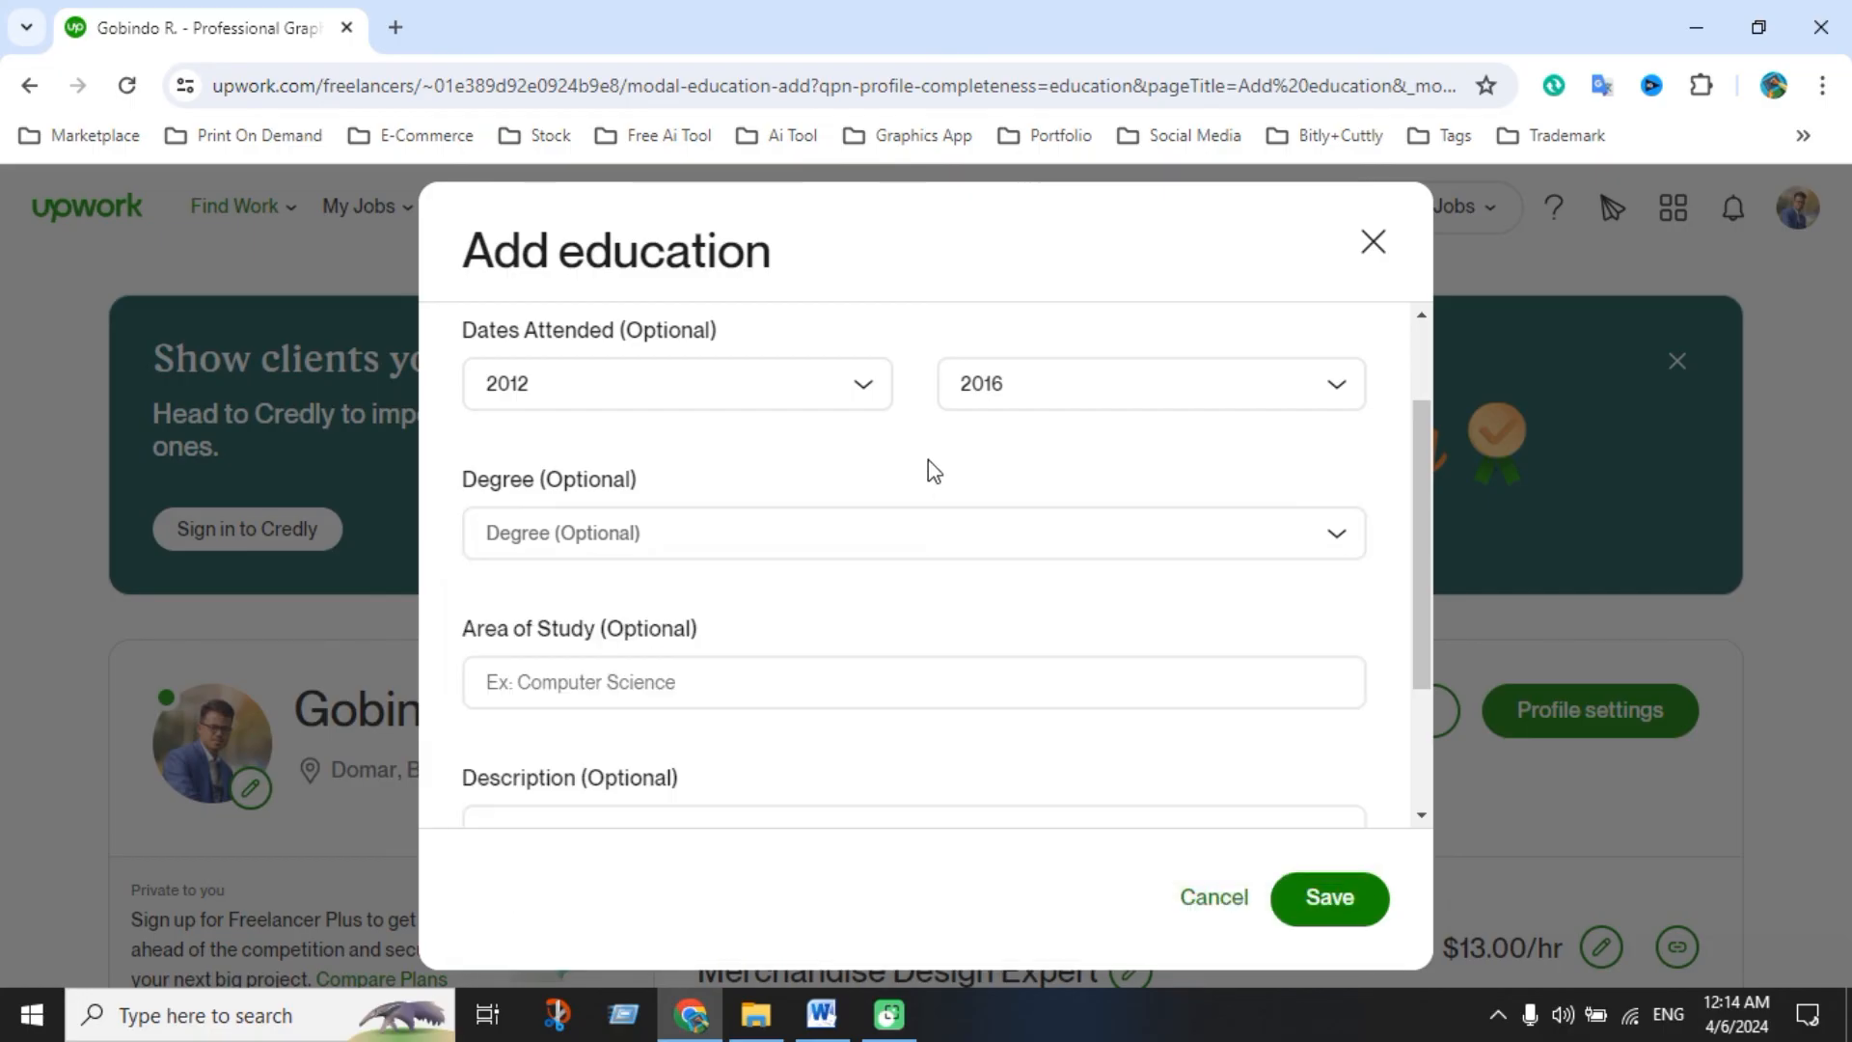
Search 'com' in Area of Study and choose Computer science
{"action": "left_click", "coordinate": [700, 689]}
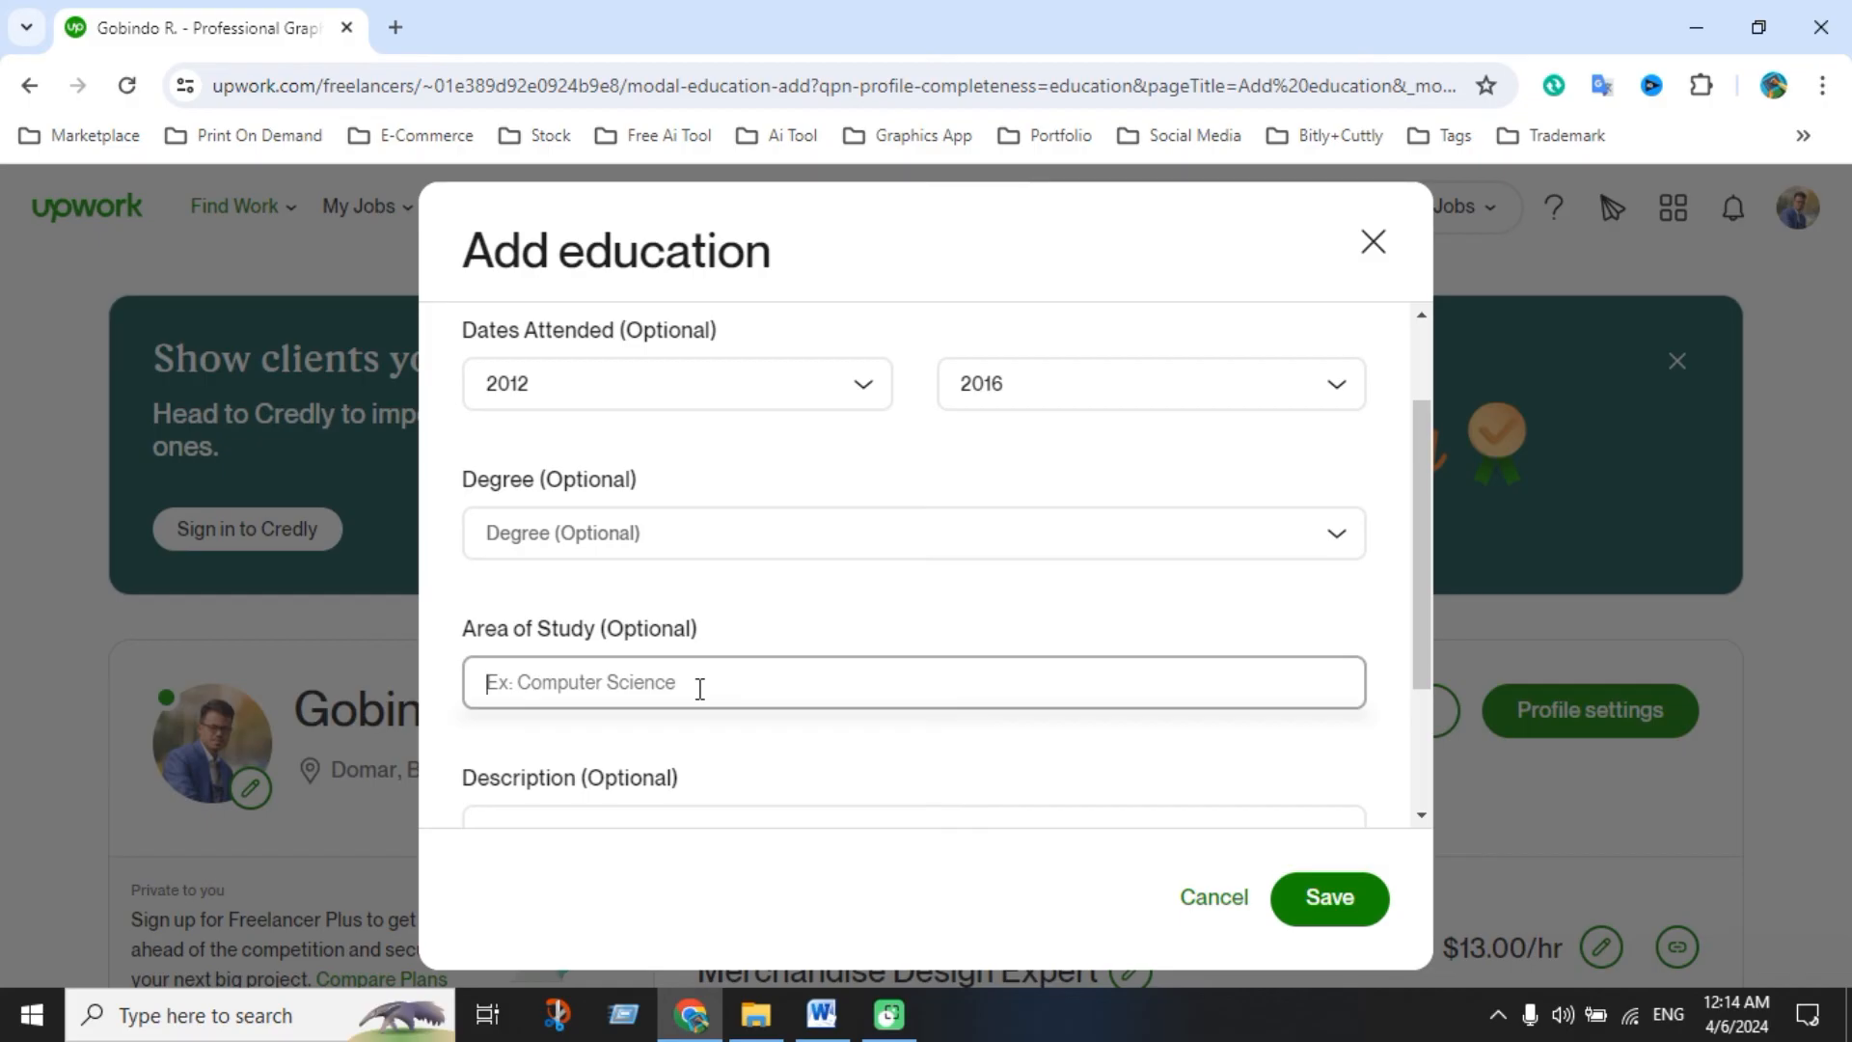
{"action": "type", "text": "com"}
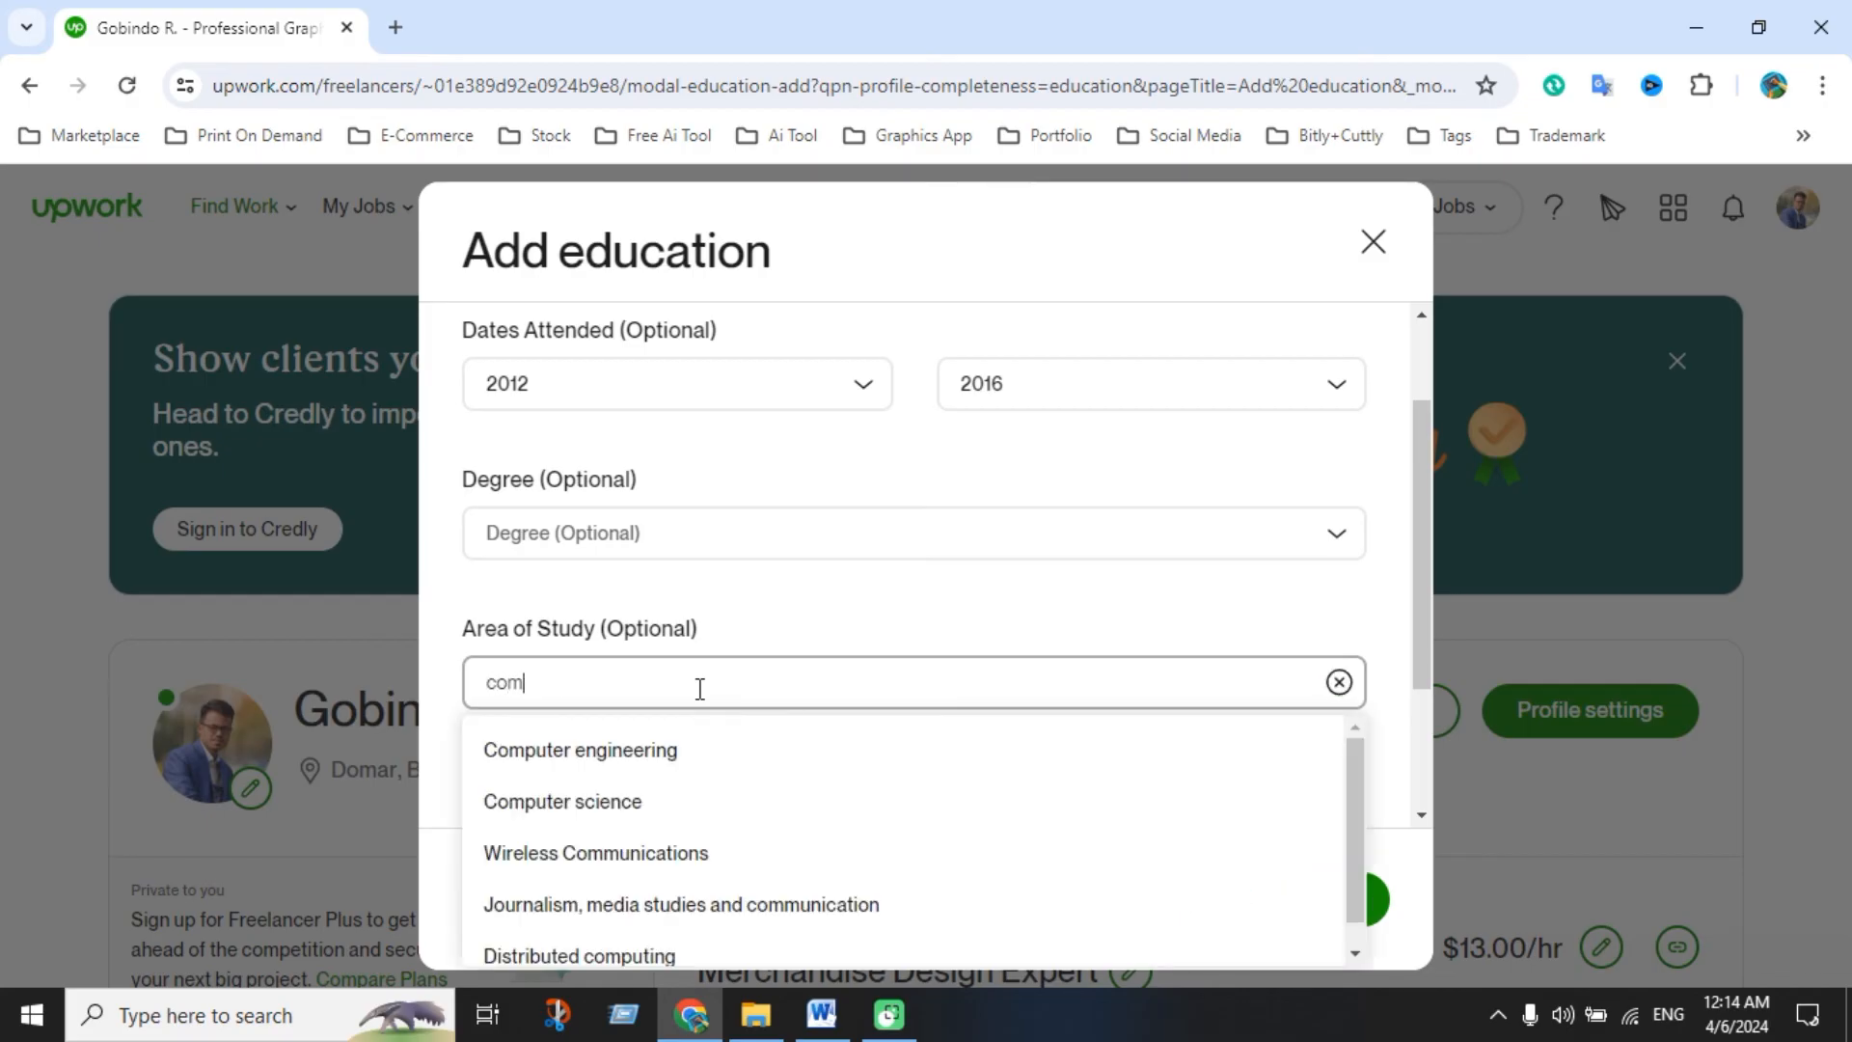
{"action": "left_click", "coordinate": [653, 812]}
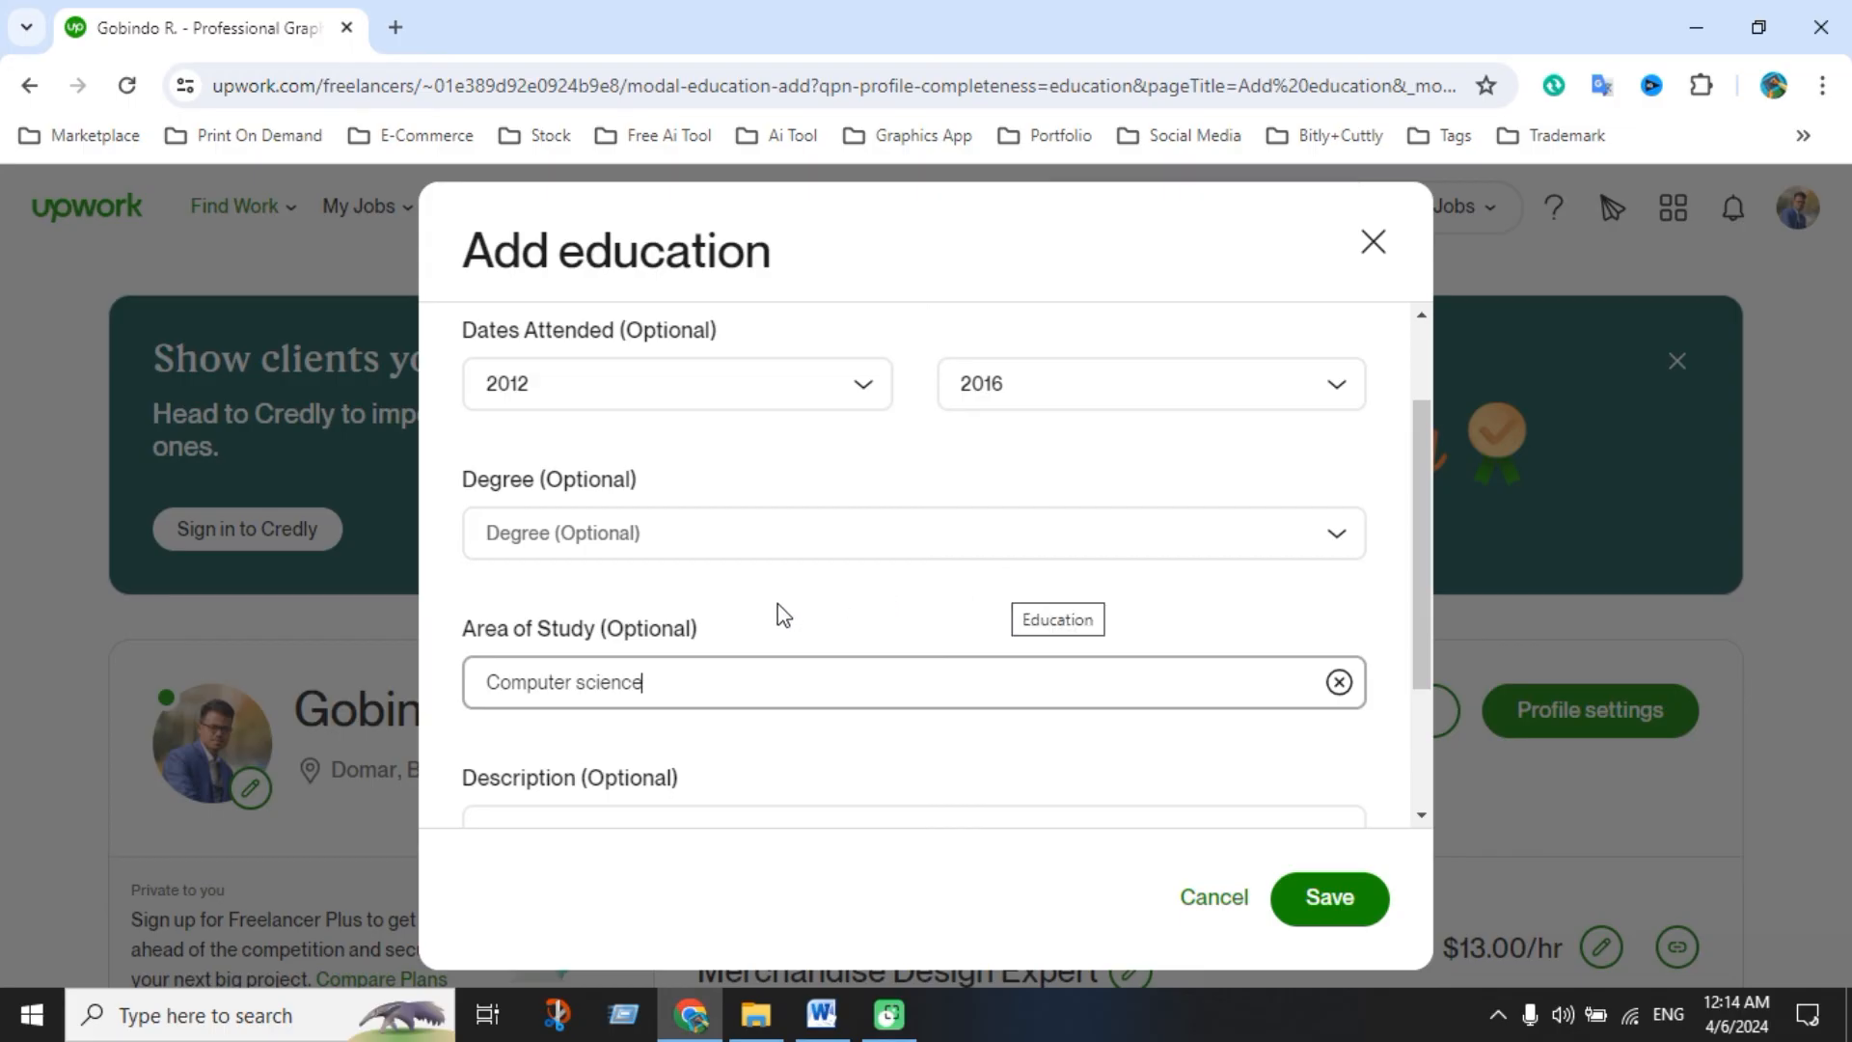
{"action": "scroll", "coordinate": [621, 380], "scroll_direction": "up", "scroll_amount": 2}
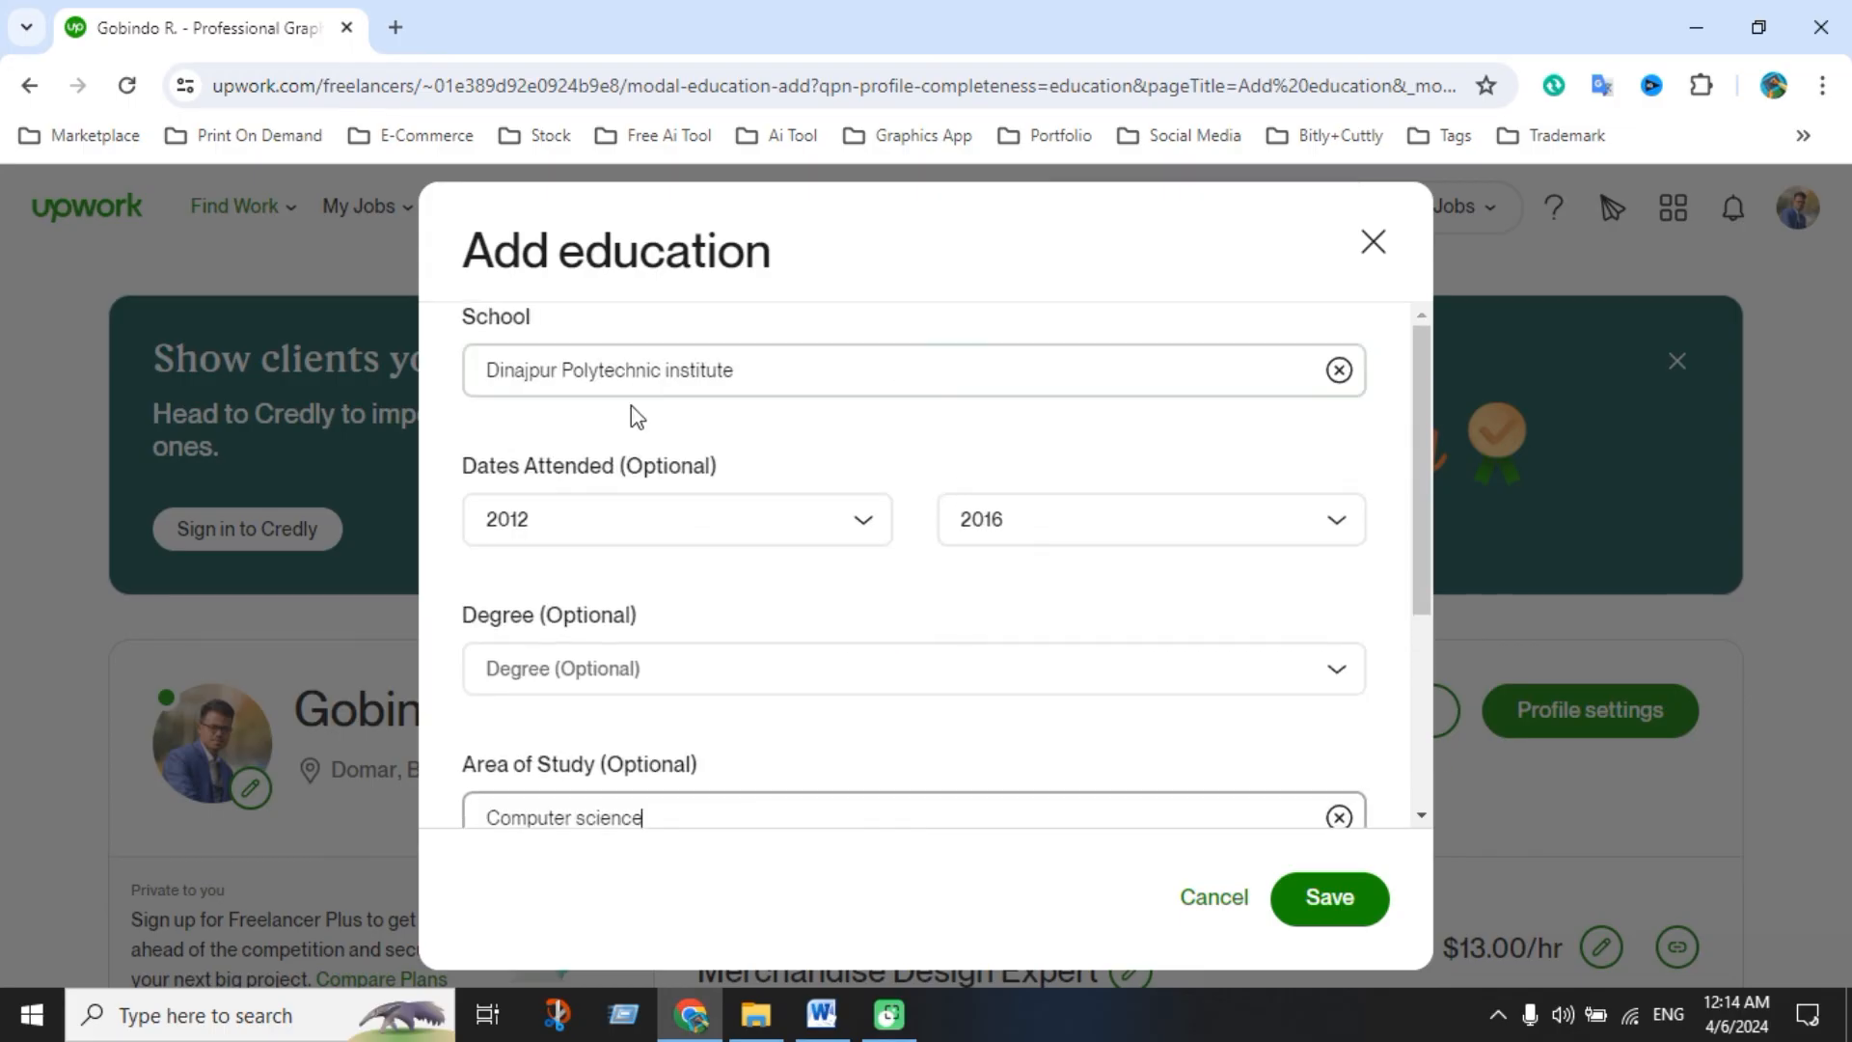
{"action": "scroll", "coordinate": [691, 604], "scroll_direction": "down", "scroll_amount": 4}
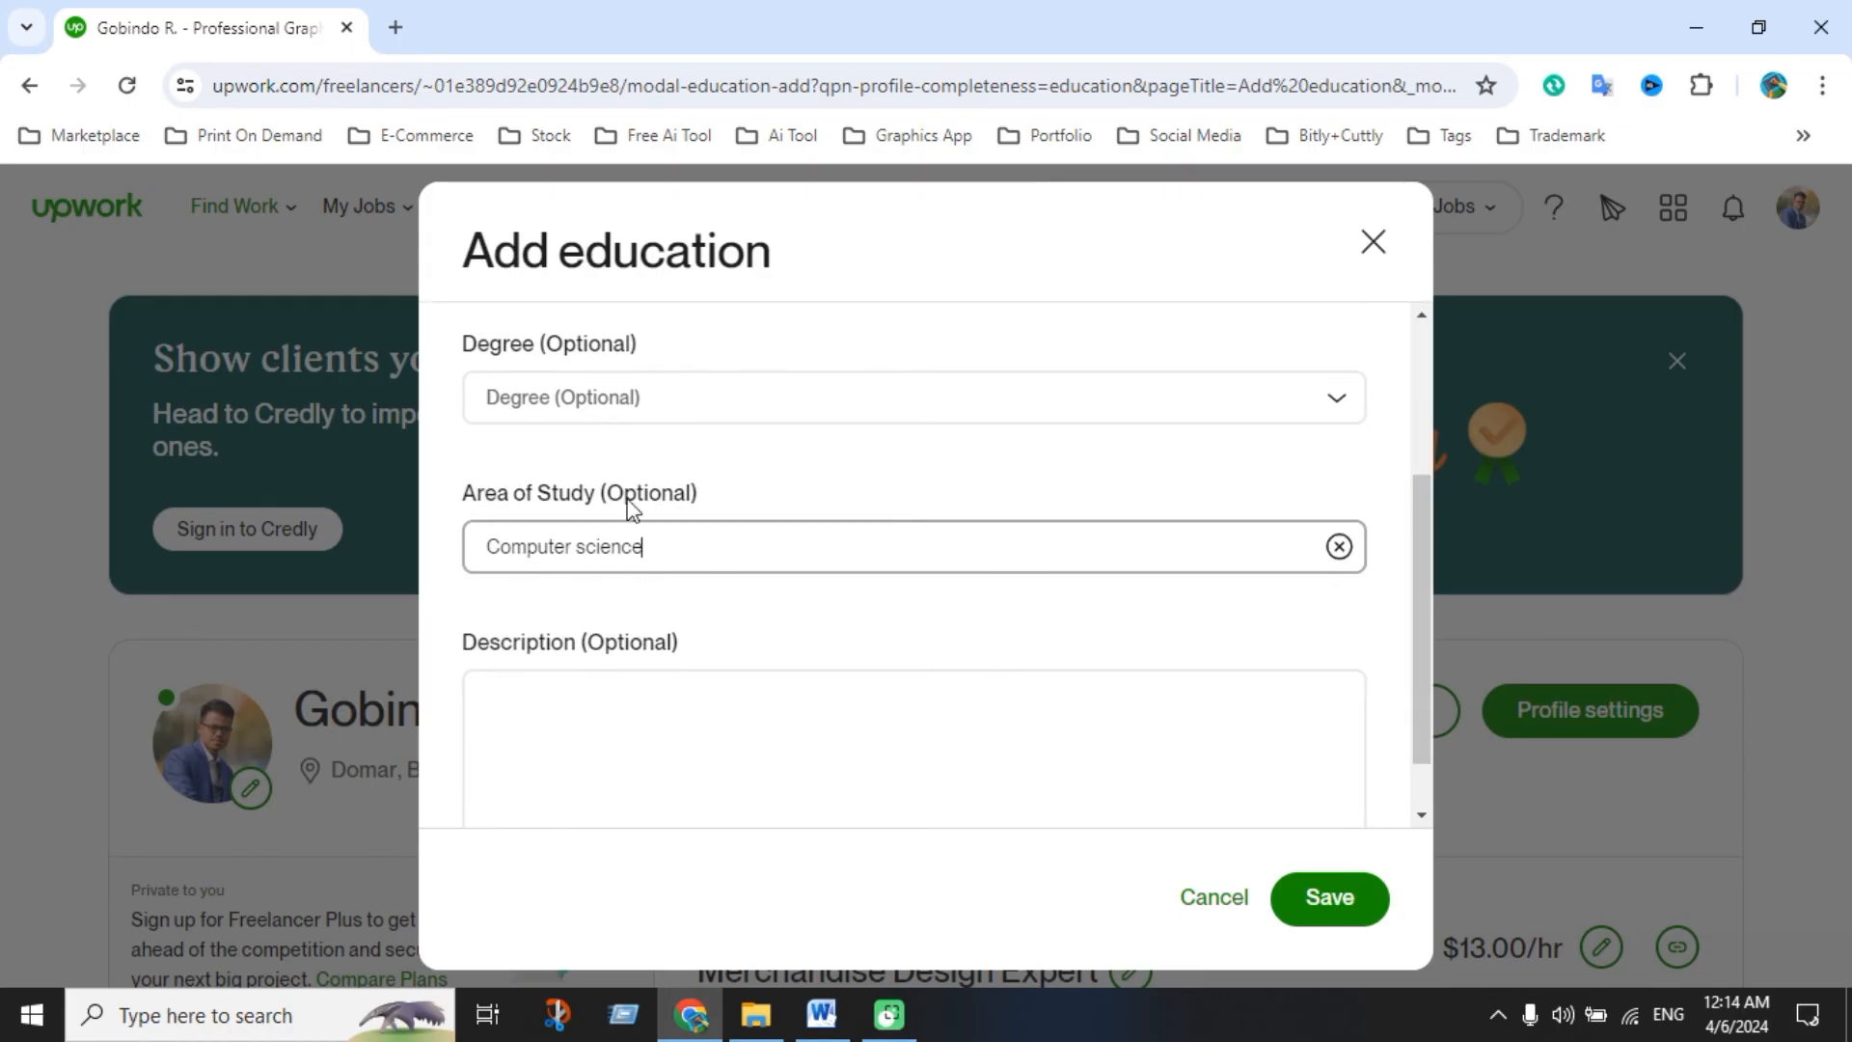
{"action": "scroll", "coordinate": [641, 627], "scroll_direction": "down", "scroll_amount": 1}
Paste the Dinajpur Polytechnic diploma paragraph from Word into the education Description
{"action": "left_click", "coordinate": [633, 653]}
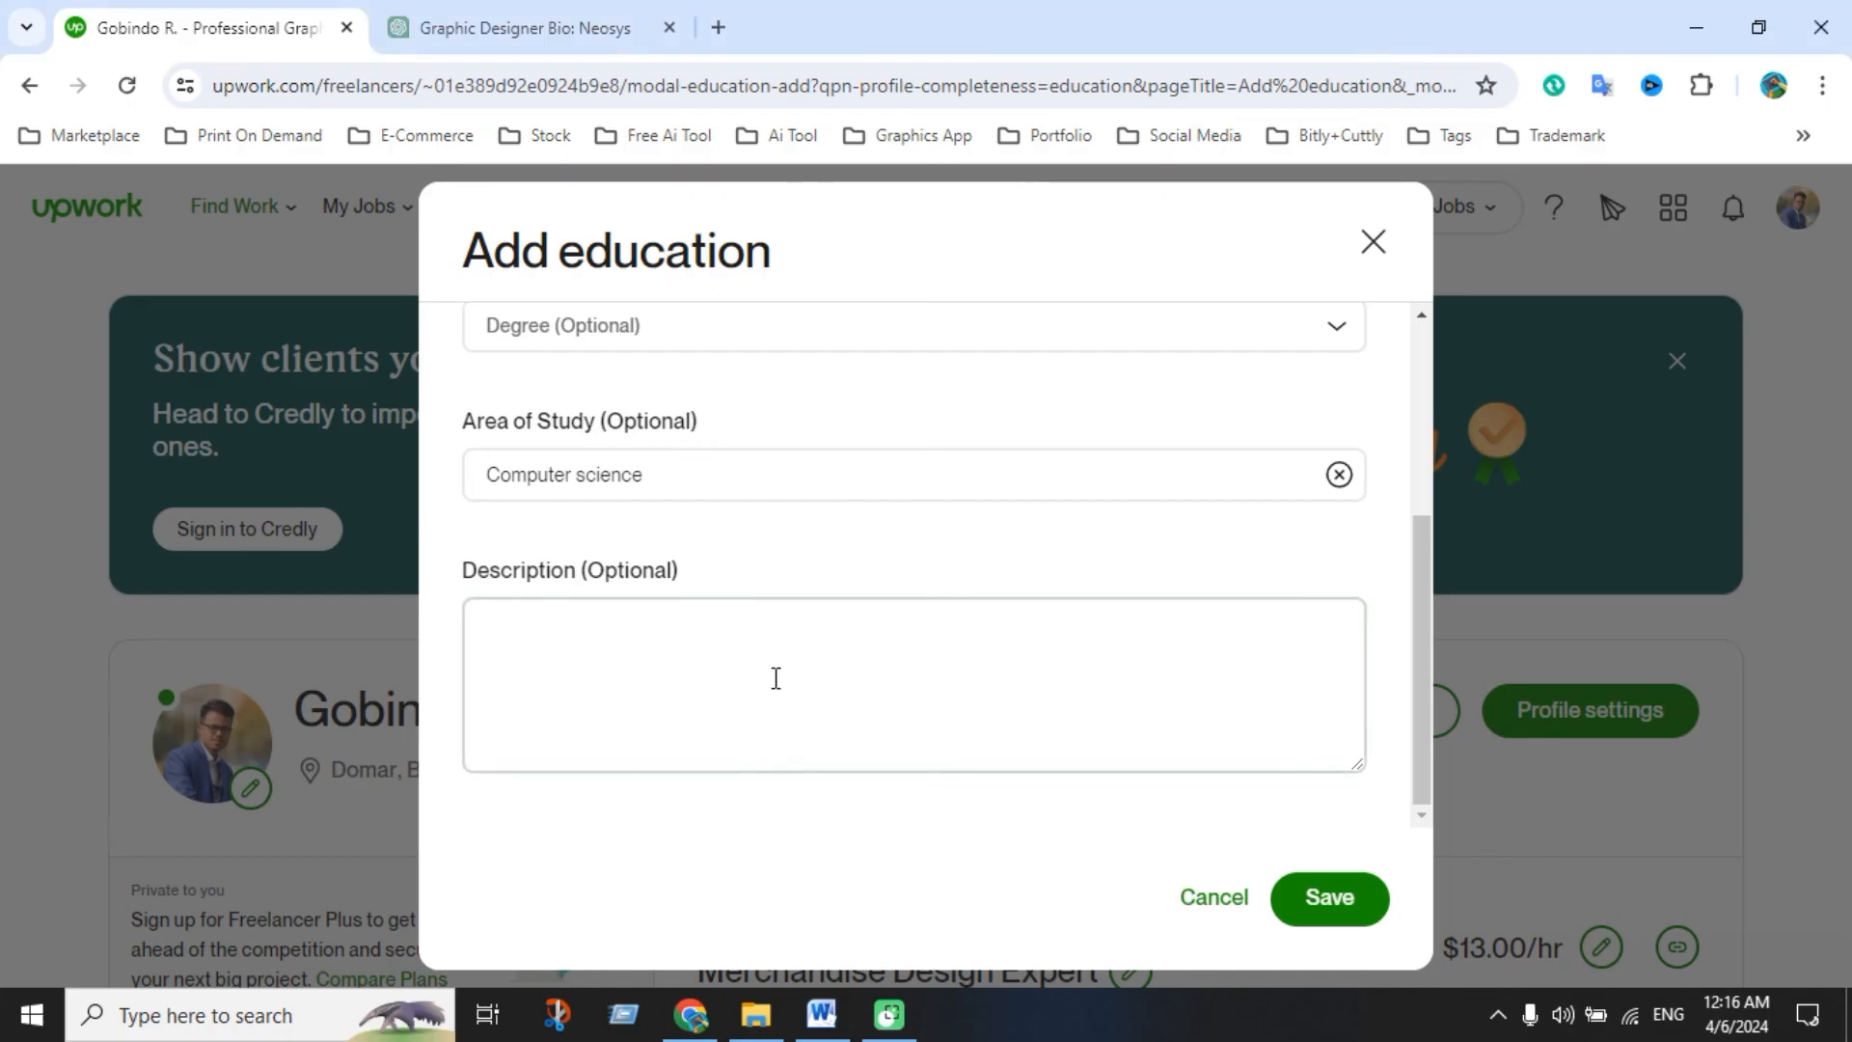
{"action": "scroll", "coordinate": [774, 678], "scroll_direction": "up", "scroll_amount": 5}
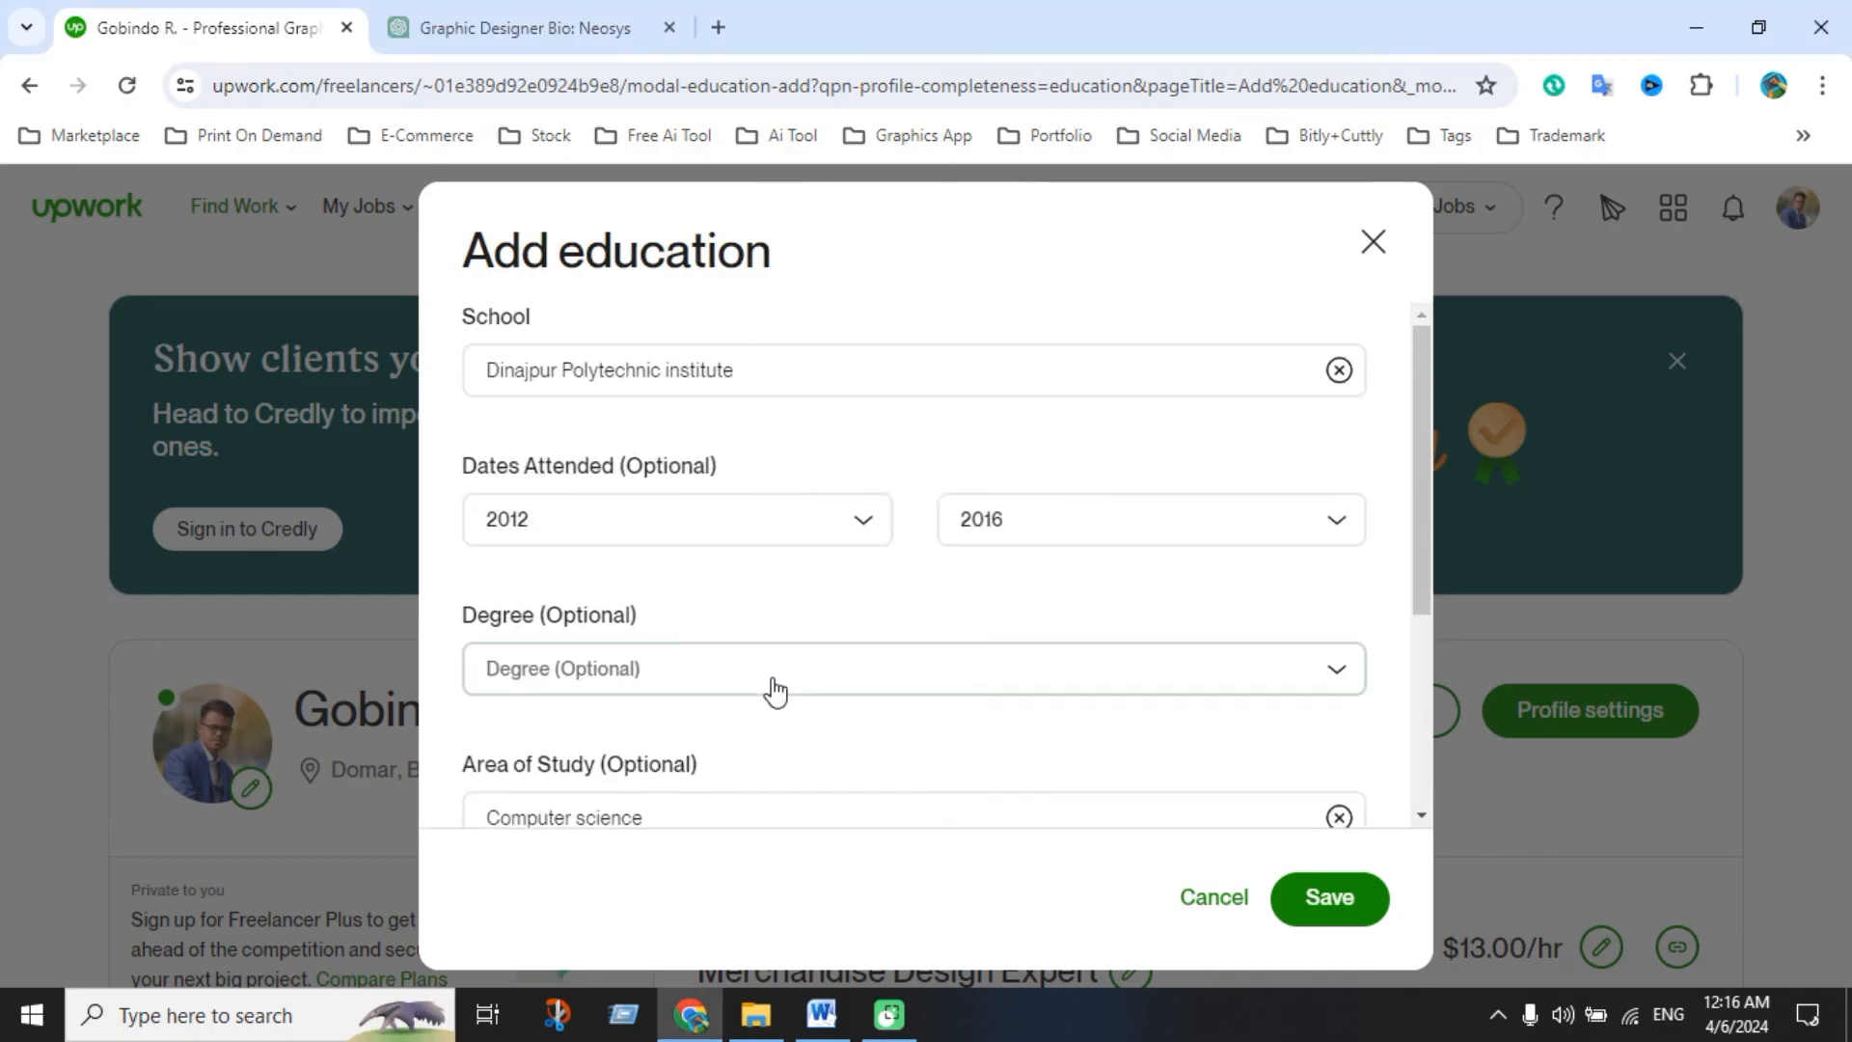
{"action": "scroll", "coordinate": [772, 687], "scroll_direction": "down", "scroll_amount": 5}
{"action": "left_click", "coordinate": [821, 1013]}
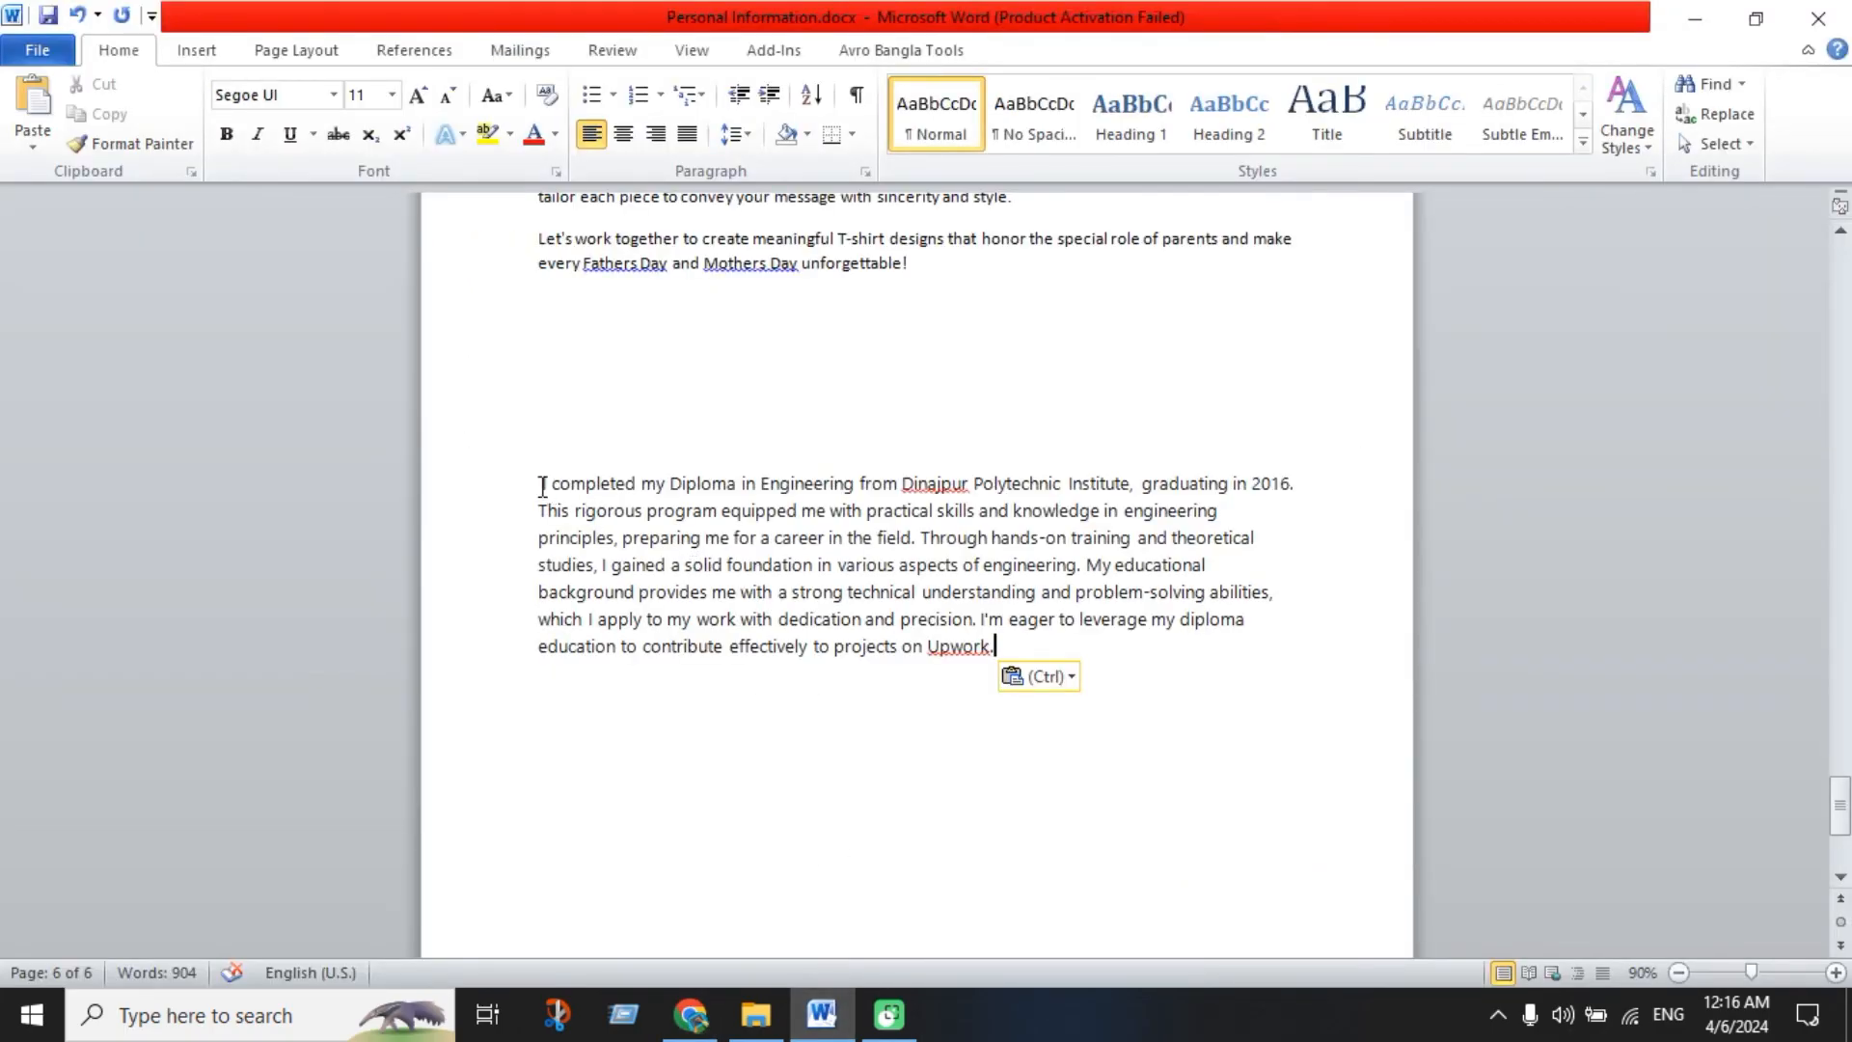
{"action": "left_click_drag", "start_coordinate": [542, 485], "coordinate": [966, 776]}
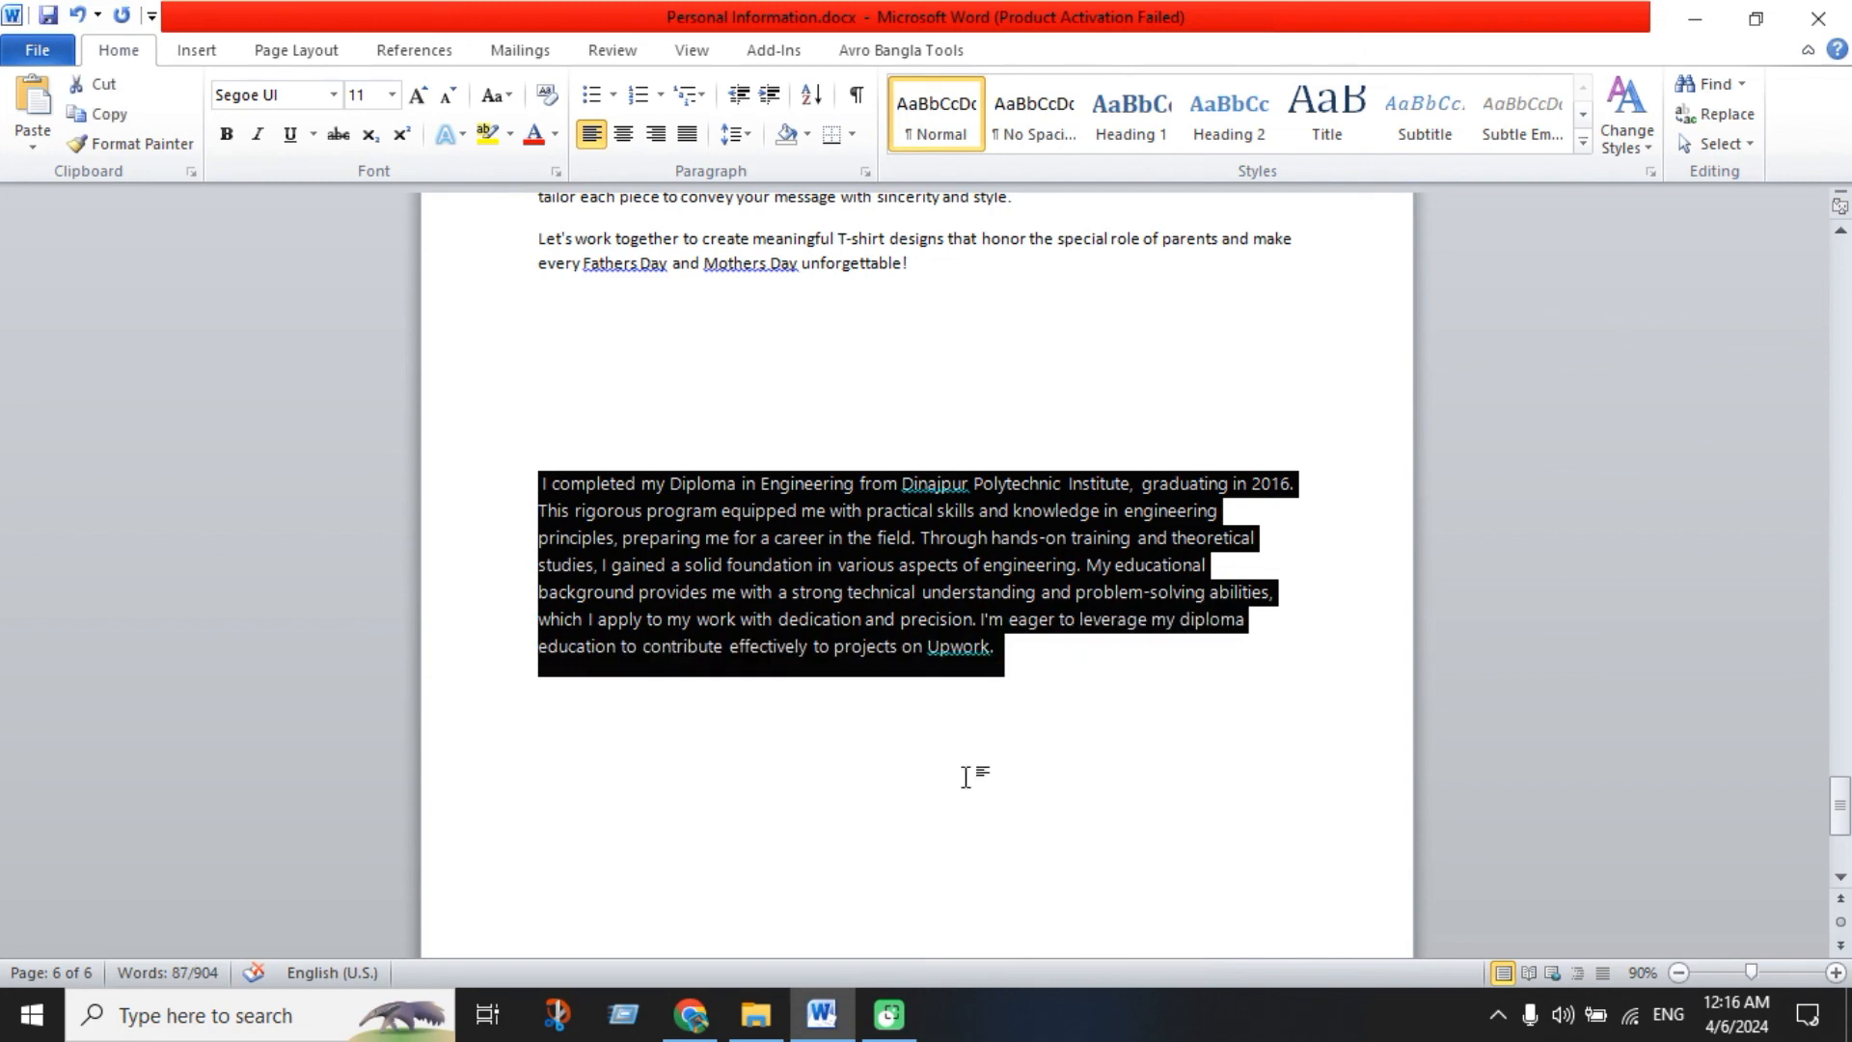
{"action": "key", "text": "ctrl+c"}
{"action": "left_click", "coordinate": [690, 1014]}
{"action": "left_click", "coordinate": [715, 736]}
{"action": "key", "text": "ctrl+v"}
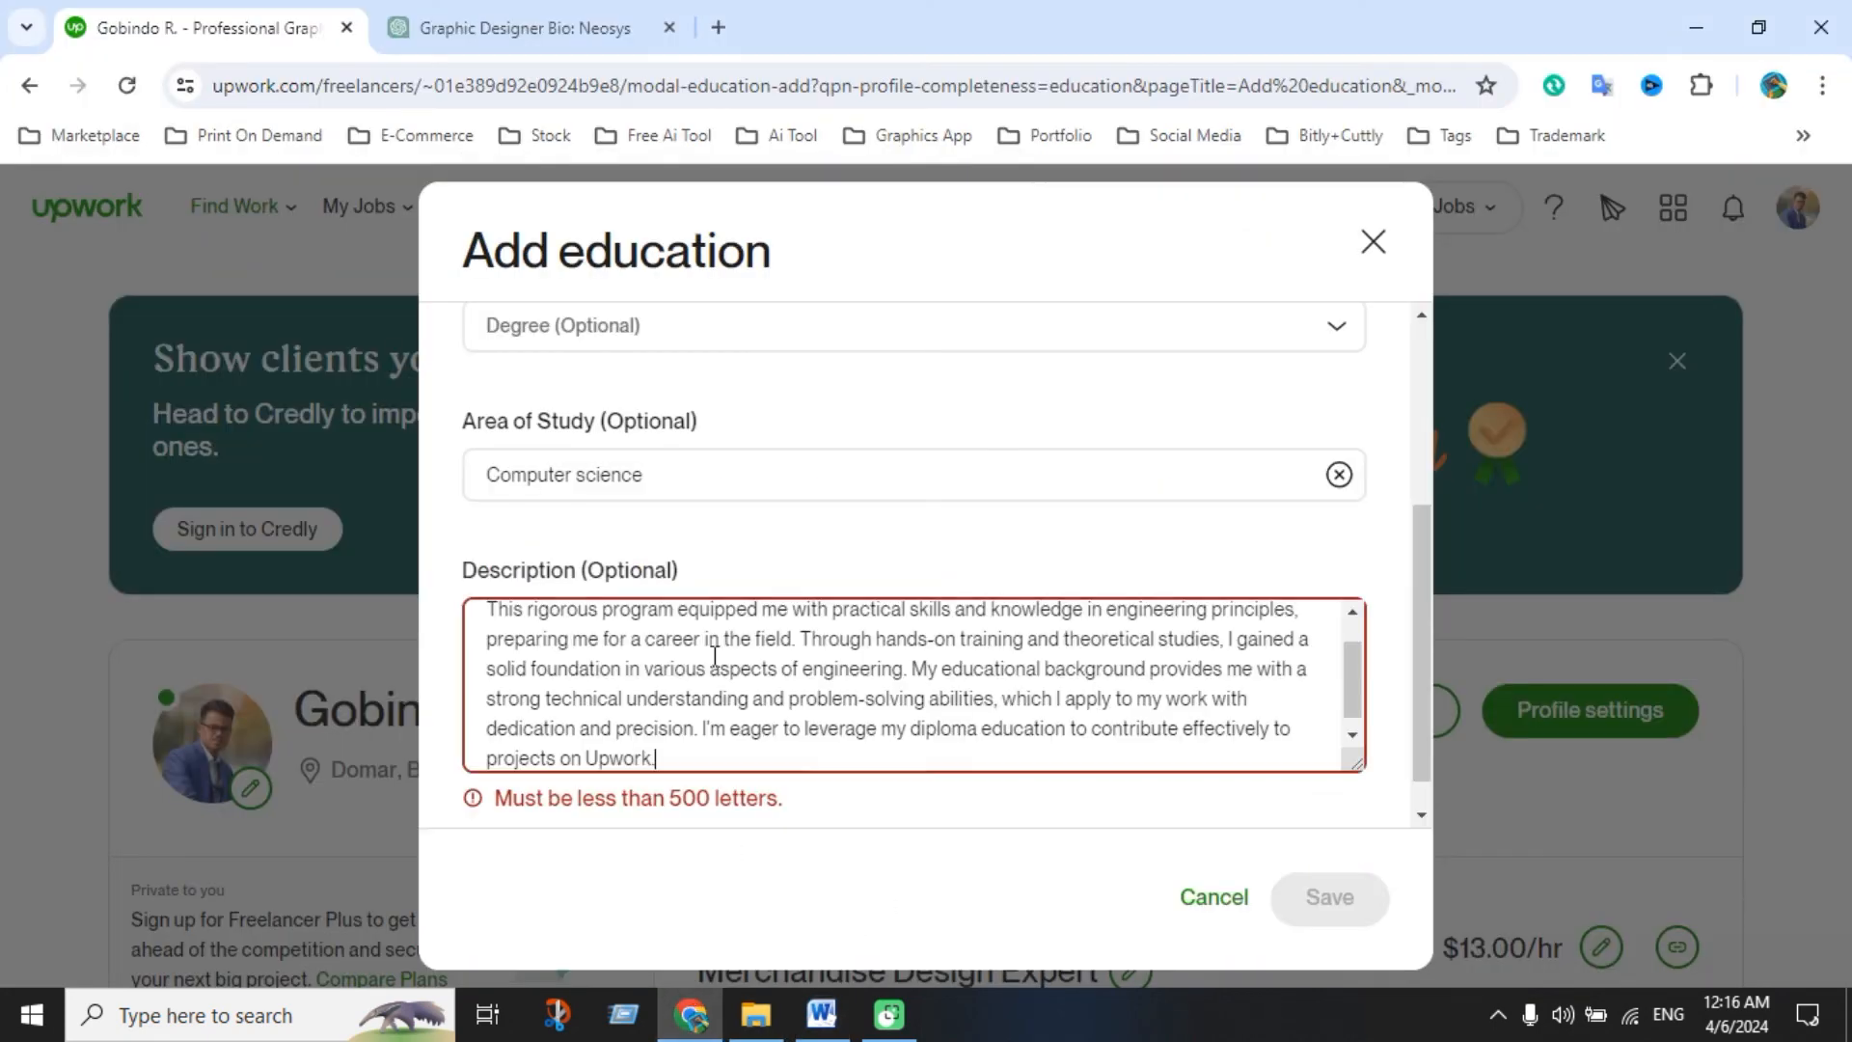
Delete the closing Upwork sentence and the educational-background sentence from the description, then save the education entry
{"action": "scroll", "coordinate": [783, 701], "scroll_direction": "down", "scroll_amount": 1}
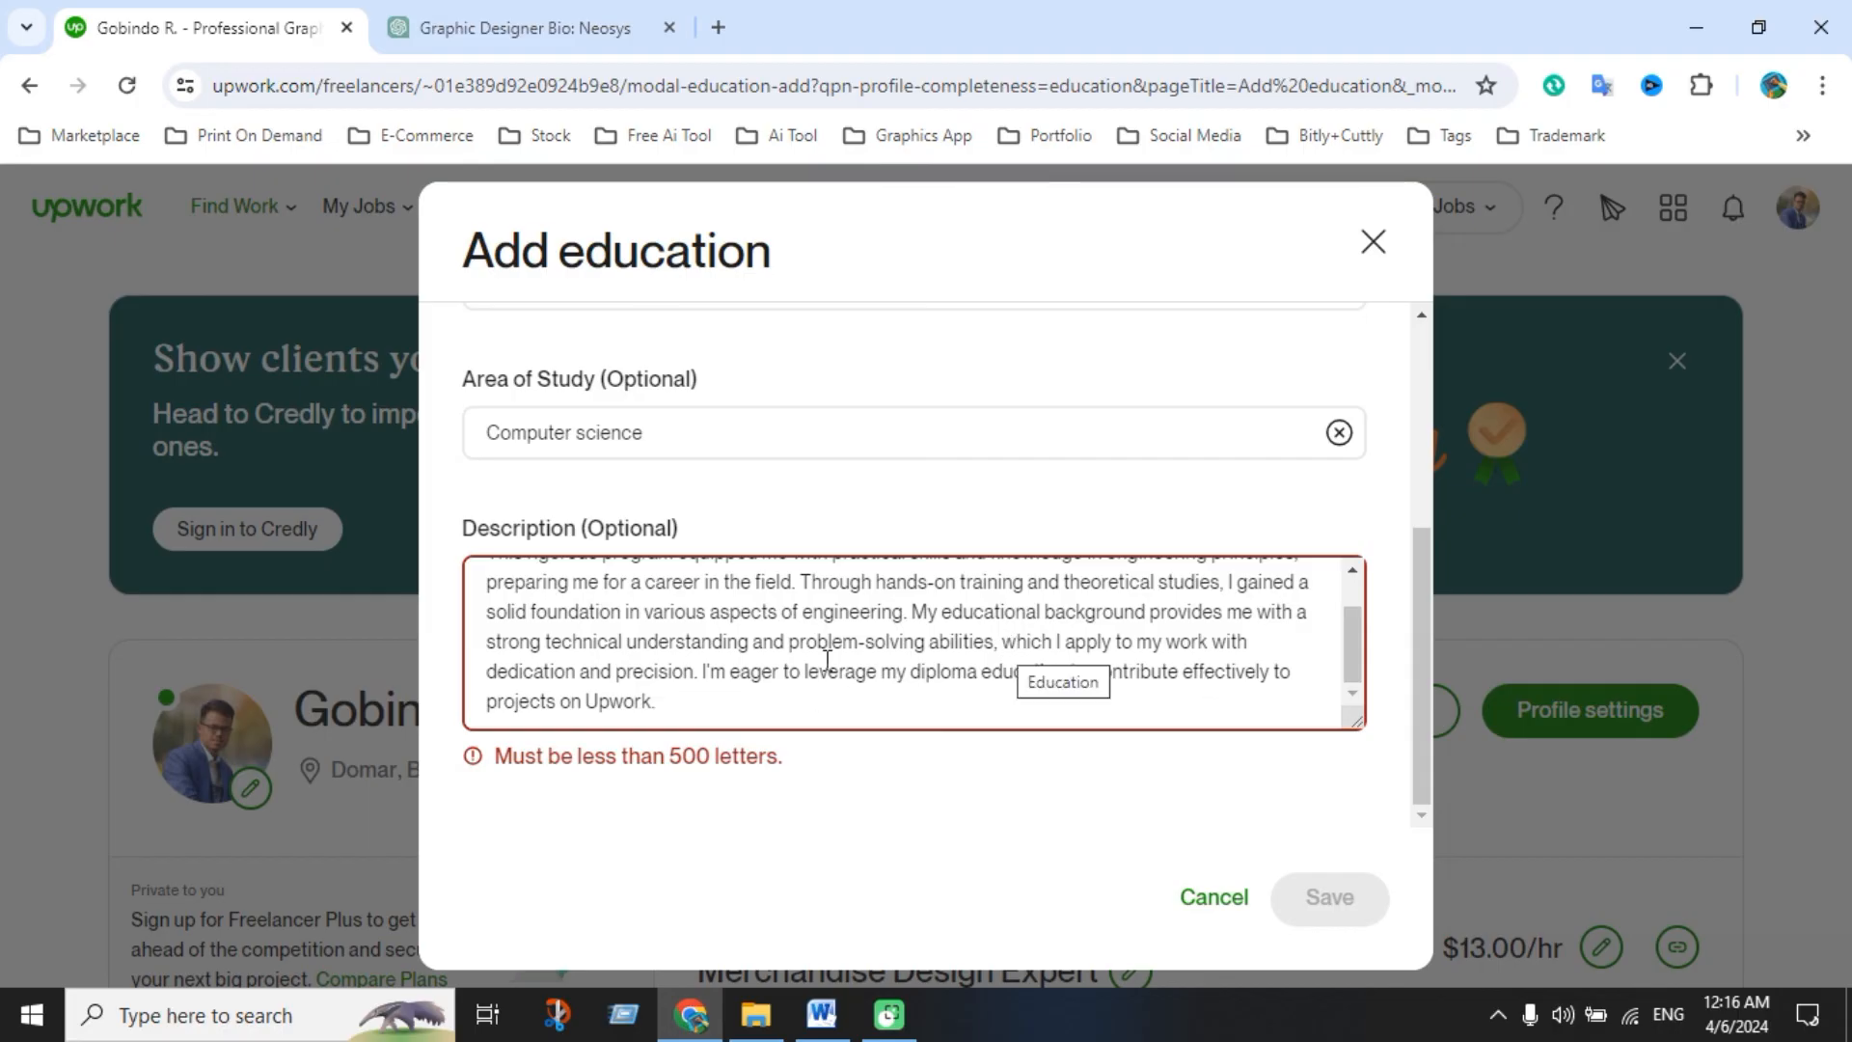
{"action": "left_click_drag", "start_coordinate": [705, 670], "coordinate": [721, 709]}
{"action": "key", "text": "BackSpace"}
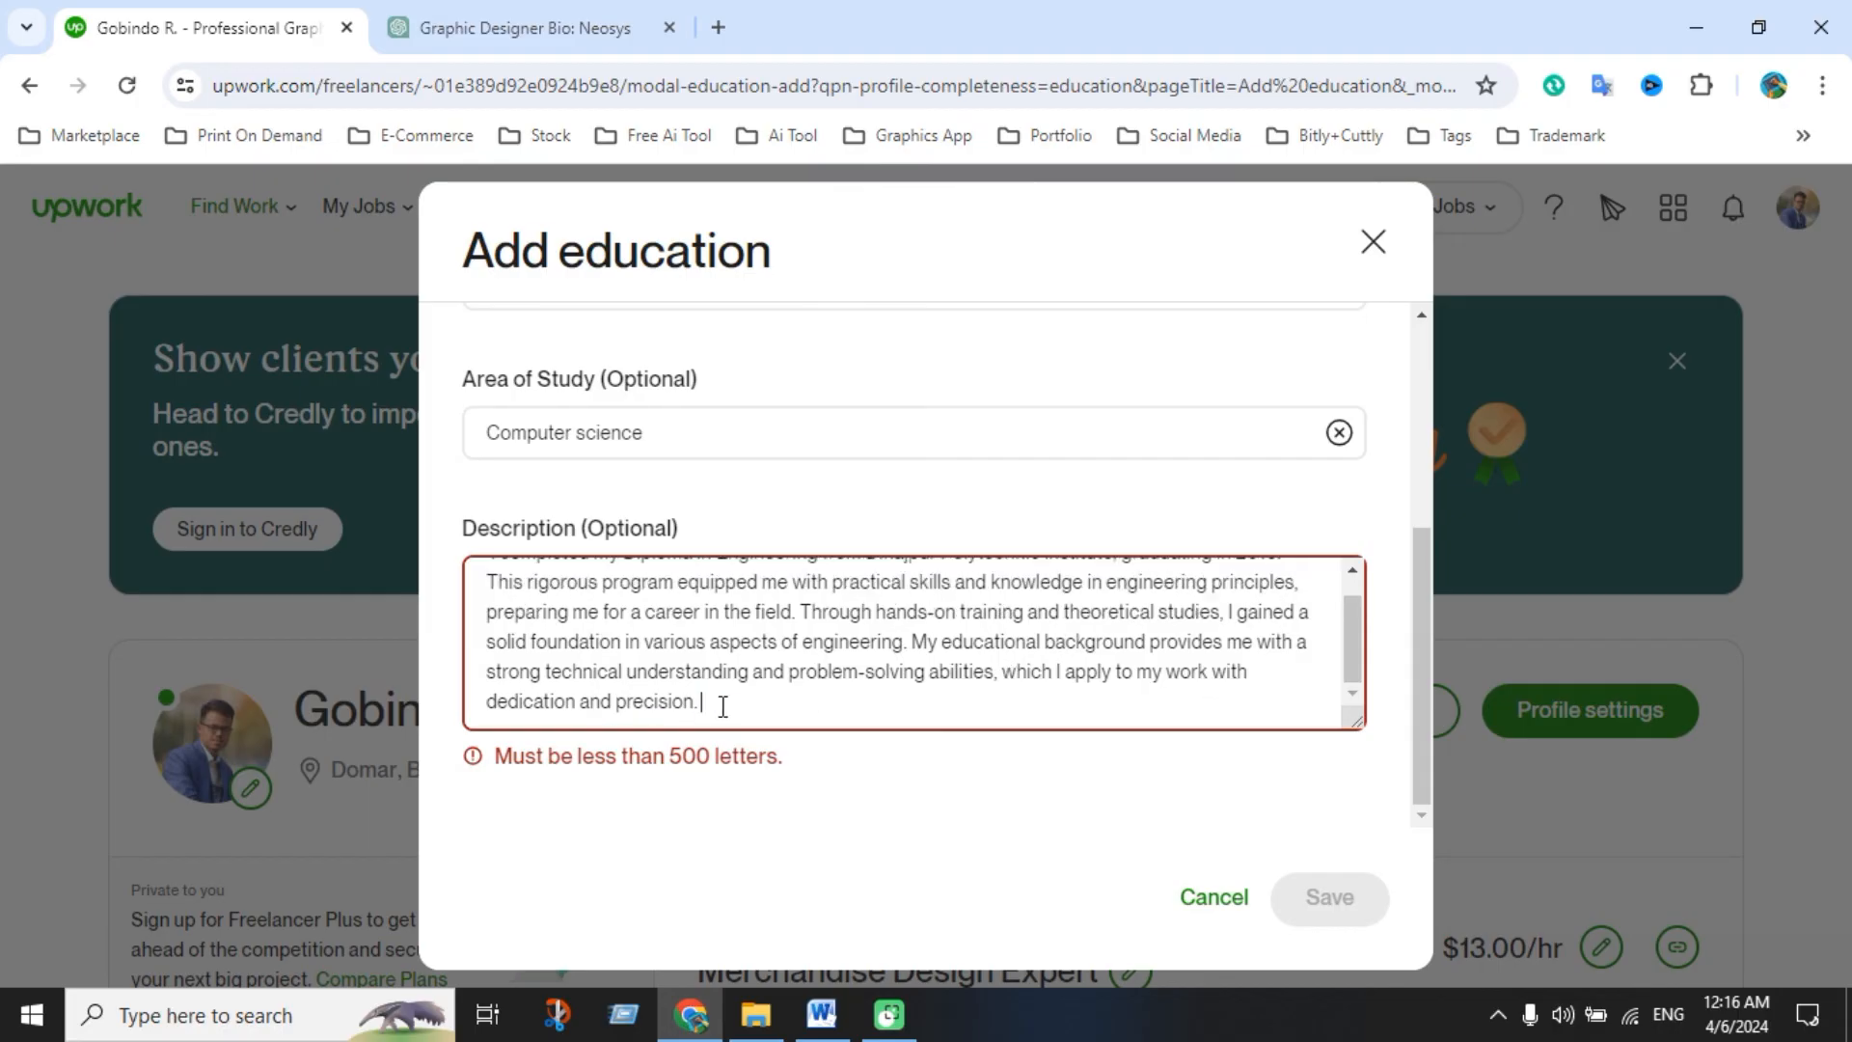
{"action": "scroll", "coordinate": [824, 704], "scroll_direction": "up", "scroll_amount": 1}
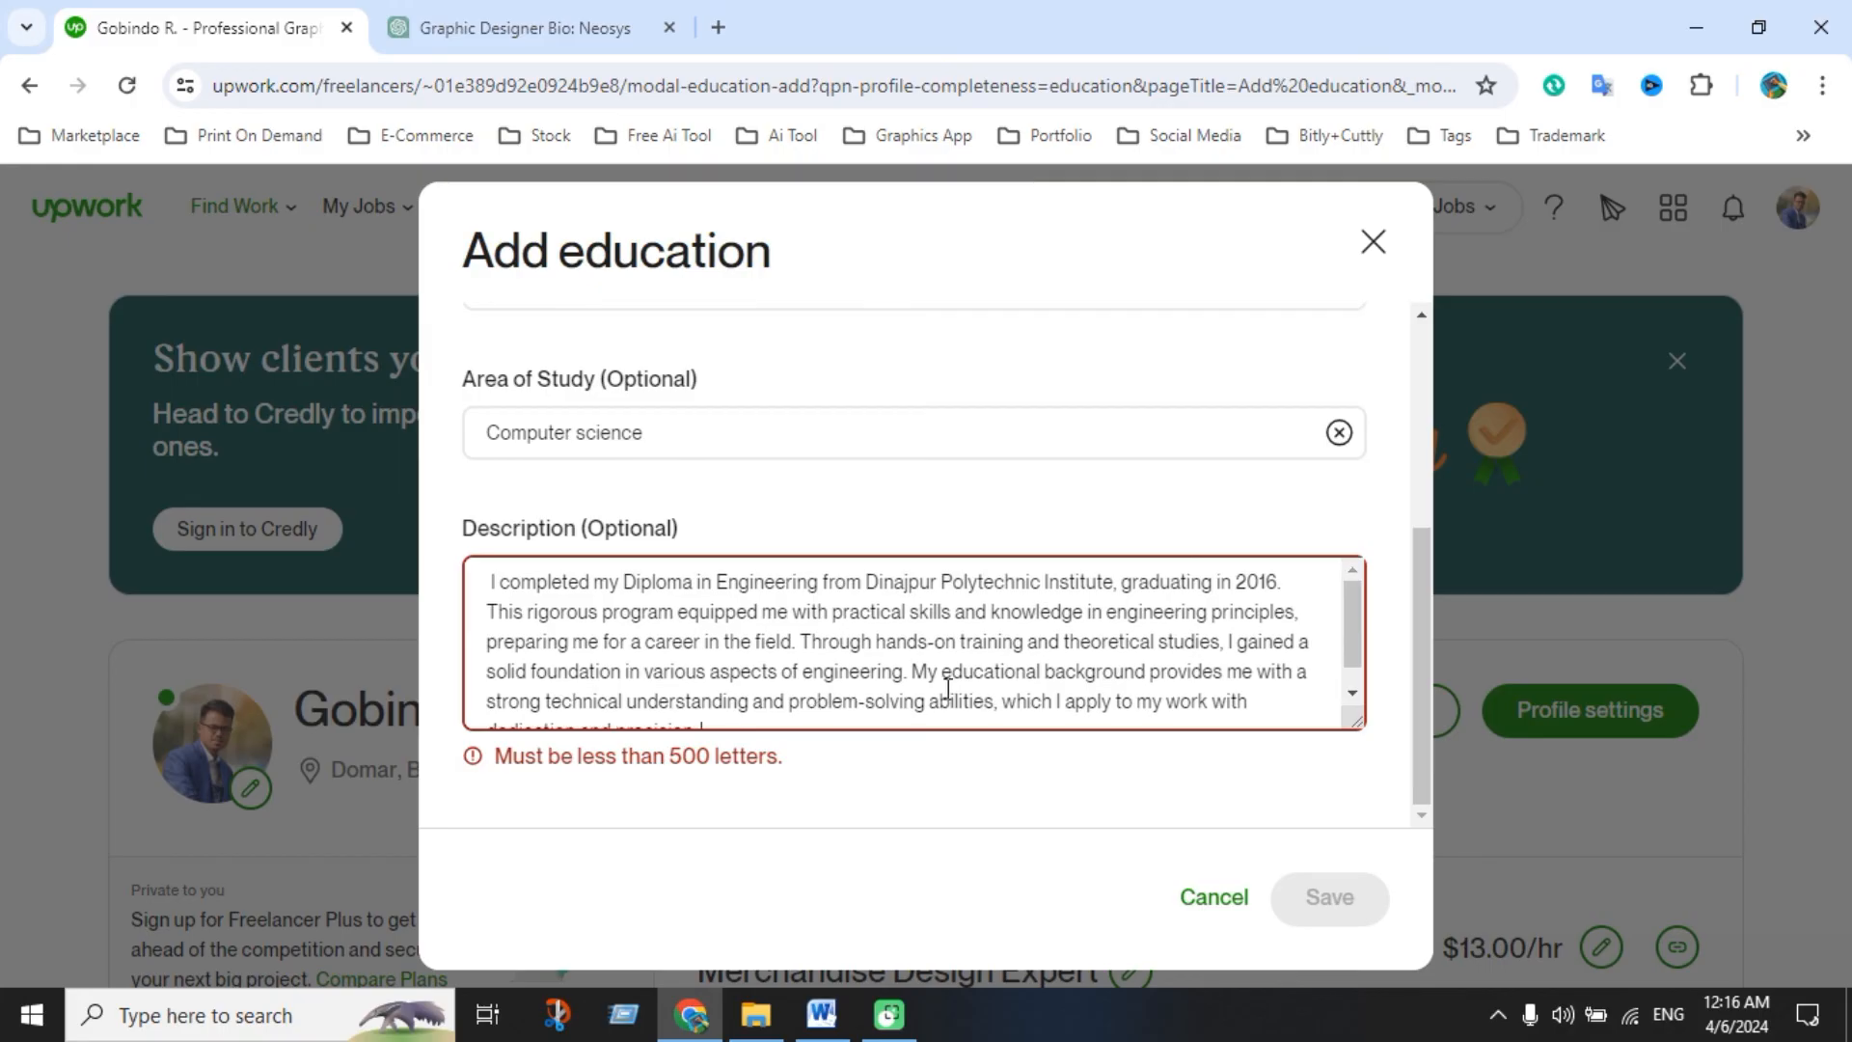
{"action": "scroll", "coordinate": [993, 673], "scroll_direction": "down", "scroll_amount": 1}
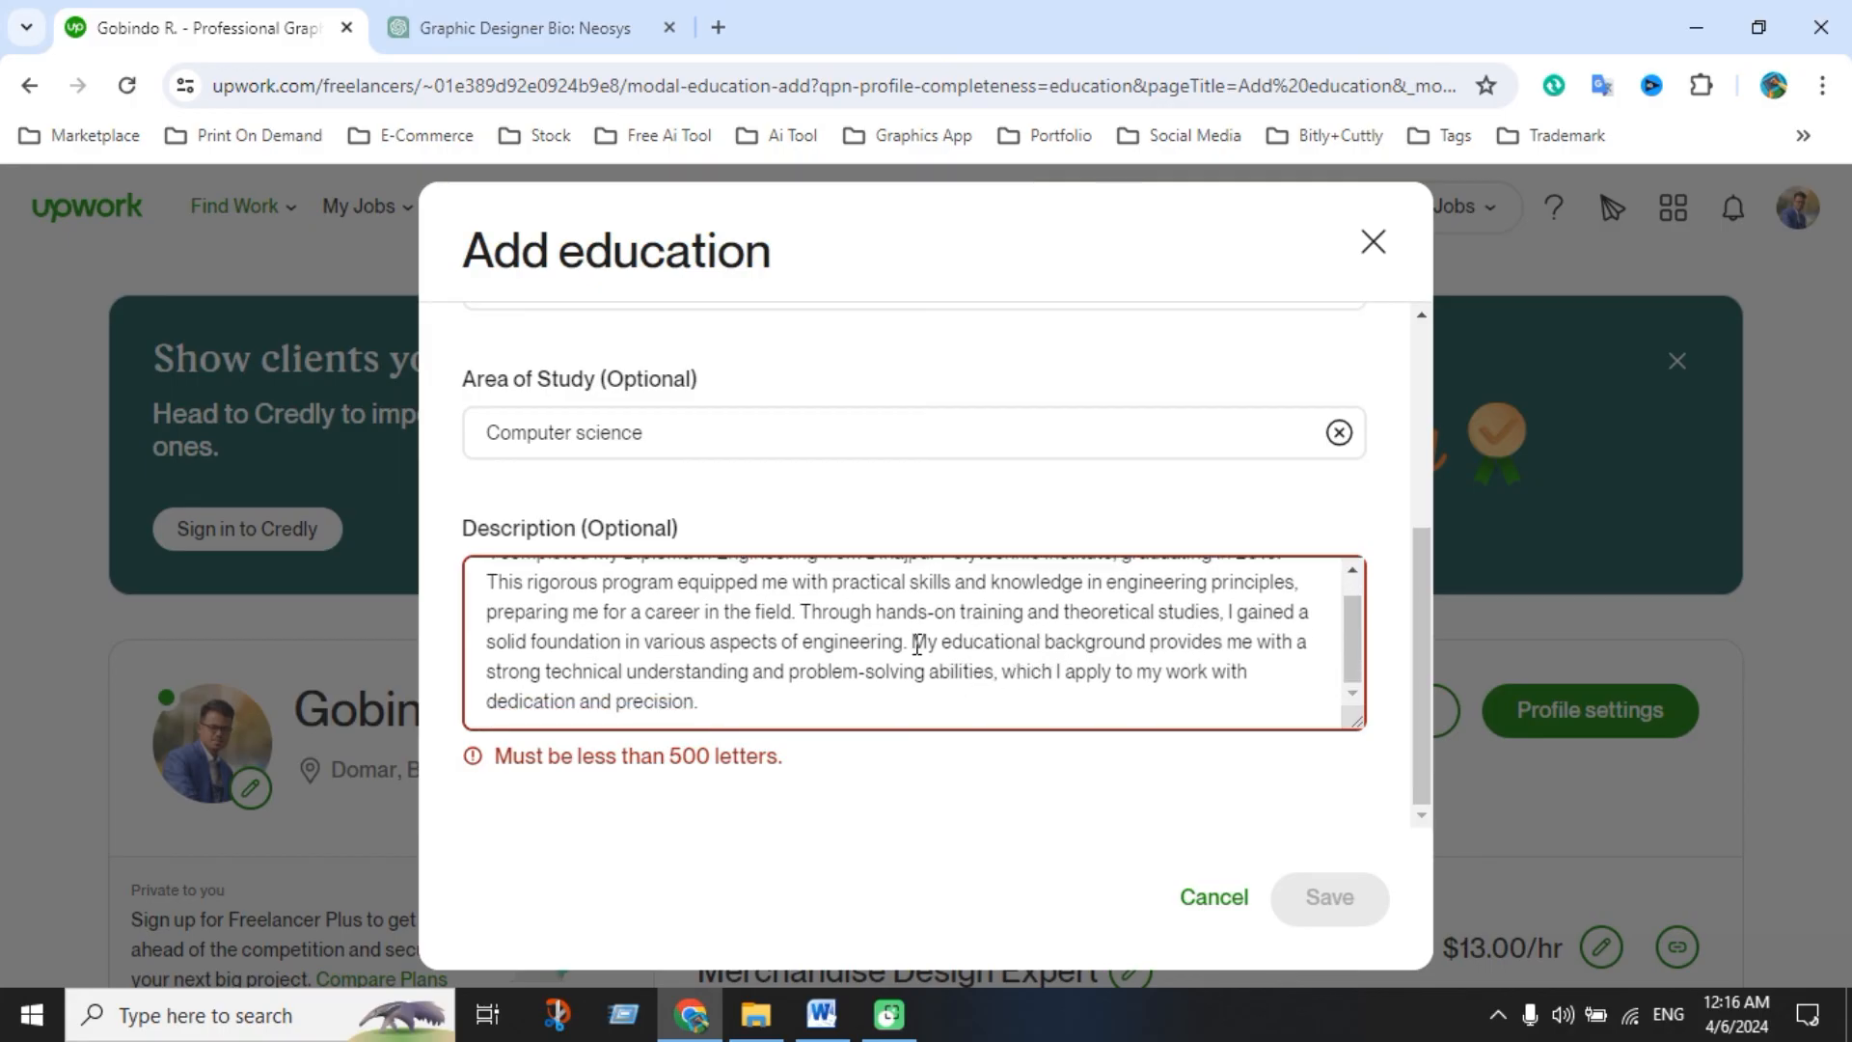
{"action": "left_click_drag", "start_coordinate": [915, 643], "coordinate": [1163, 698]}
{"action": "key", "text": "BackSpace"}
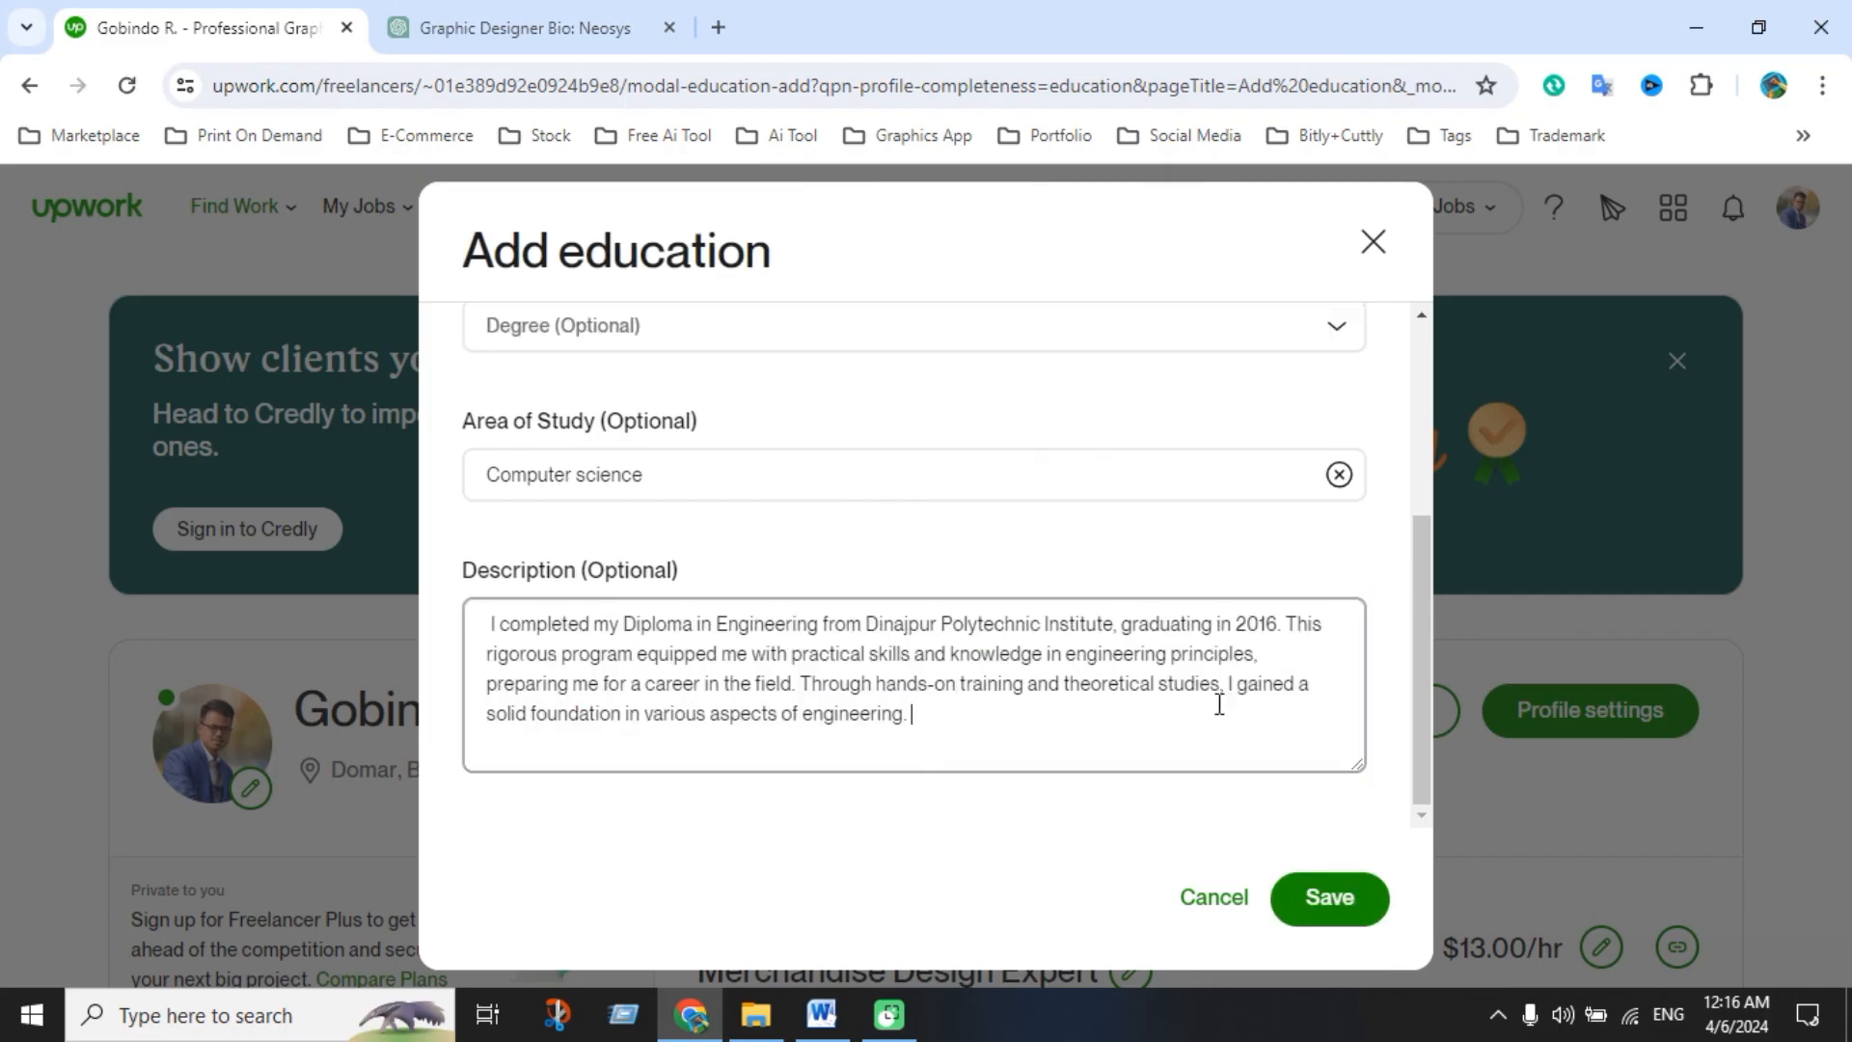
{"action": "left_click", "coordinate": [1329, 897]}
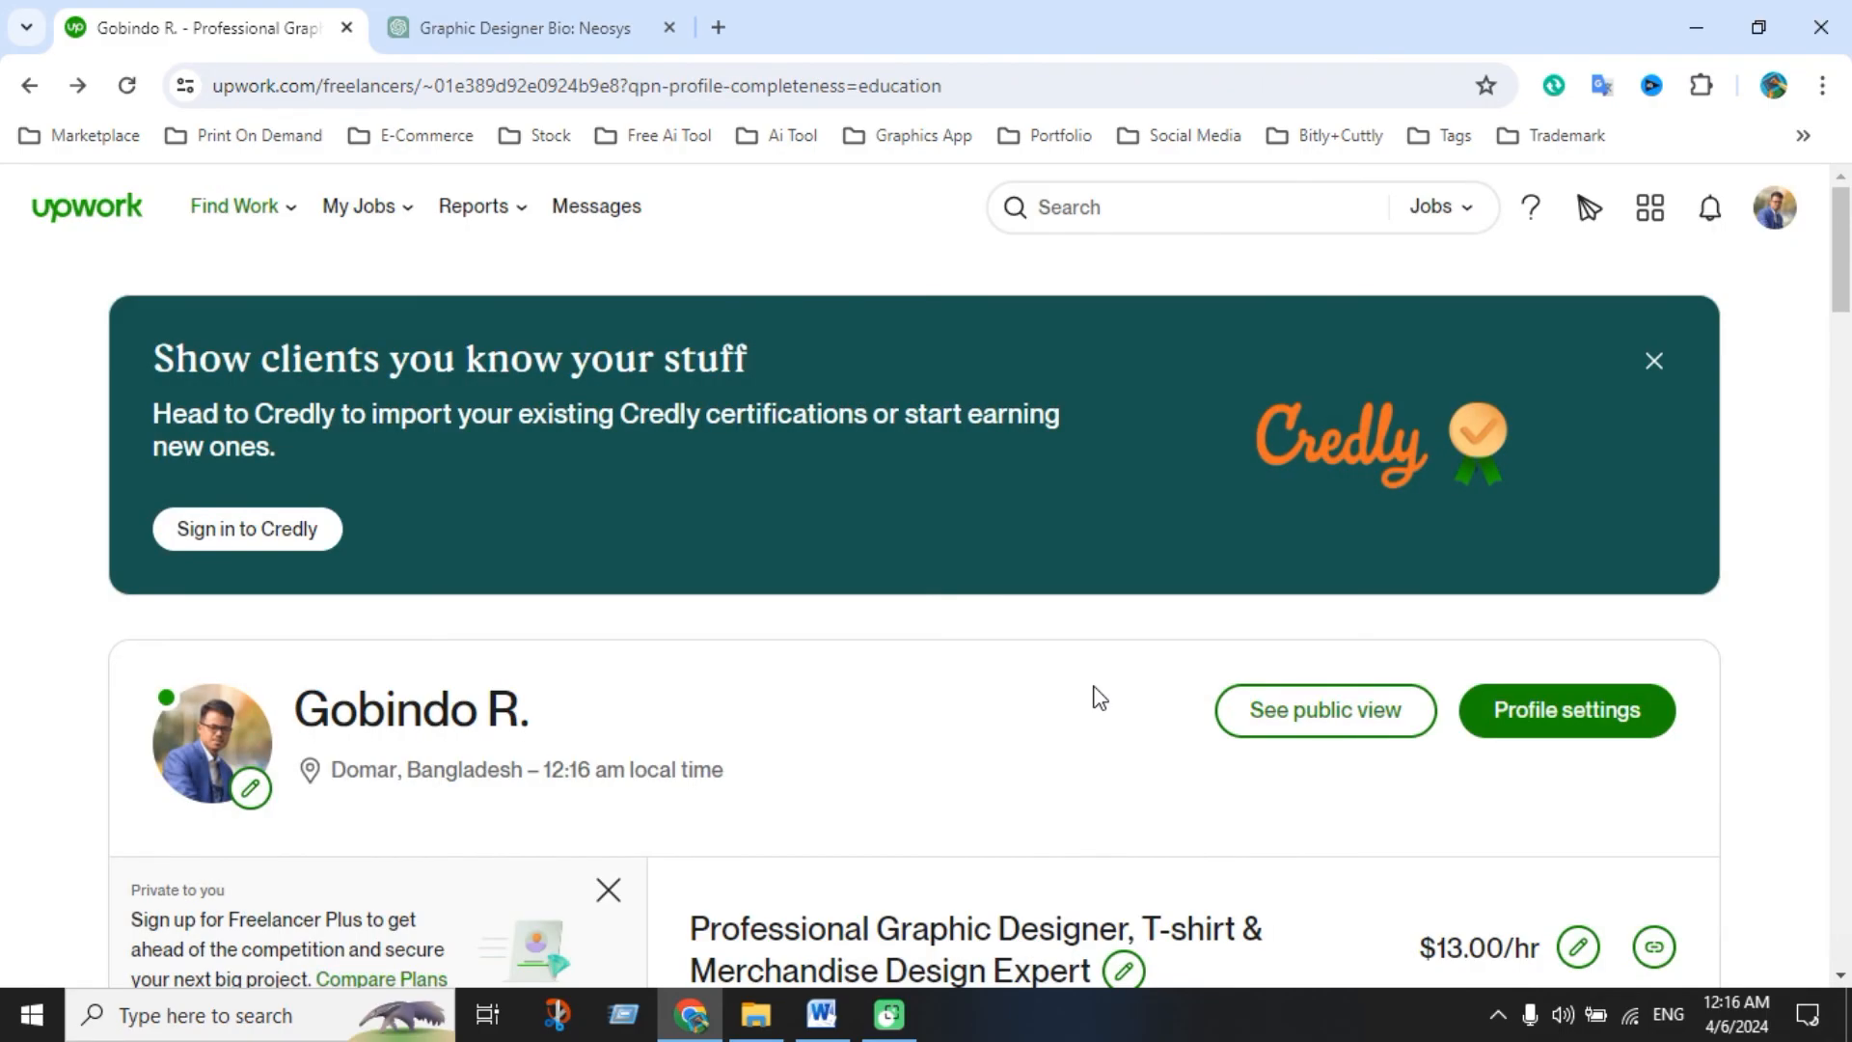
From the Find Work home page, view the profile completion checklist showing 100% and 'Well done!'
{"action": "left_click", "coordinate": [111, 215]}
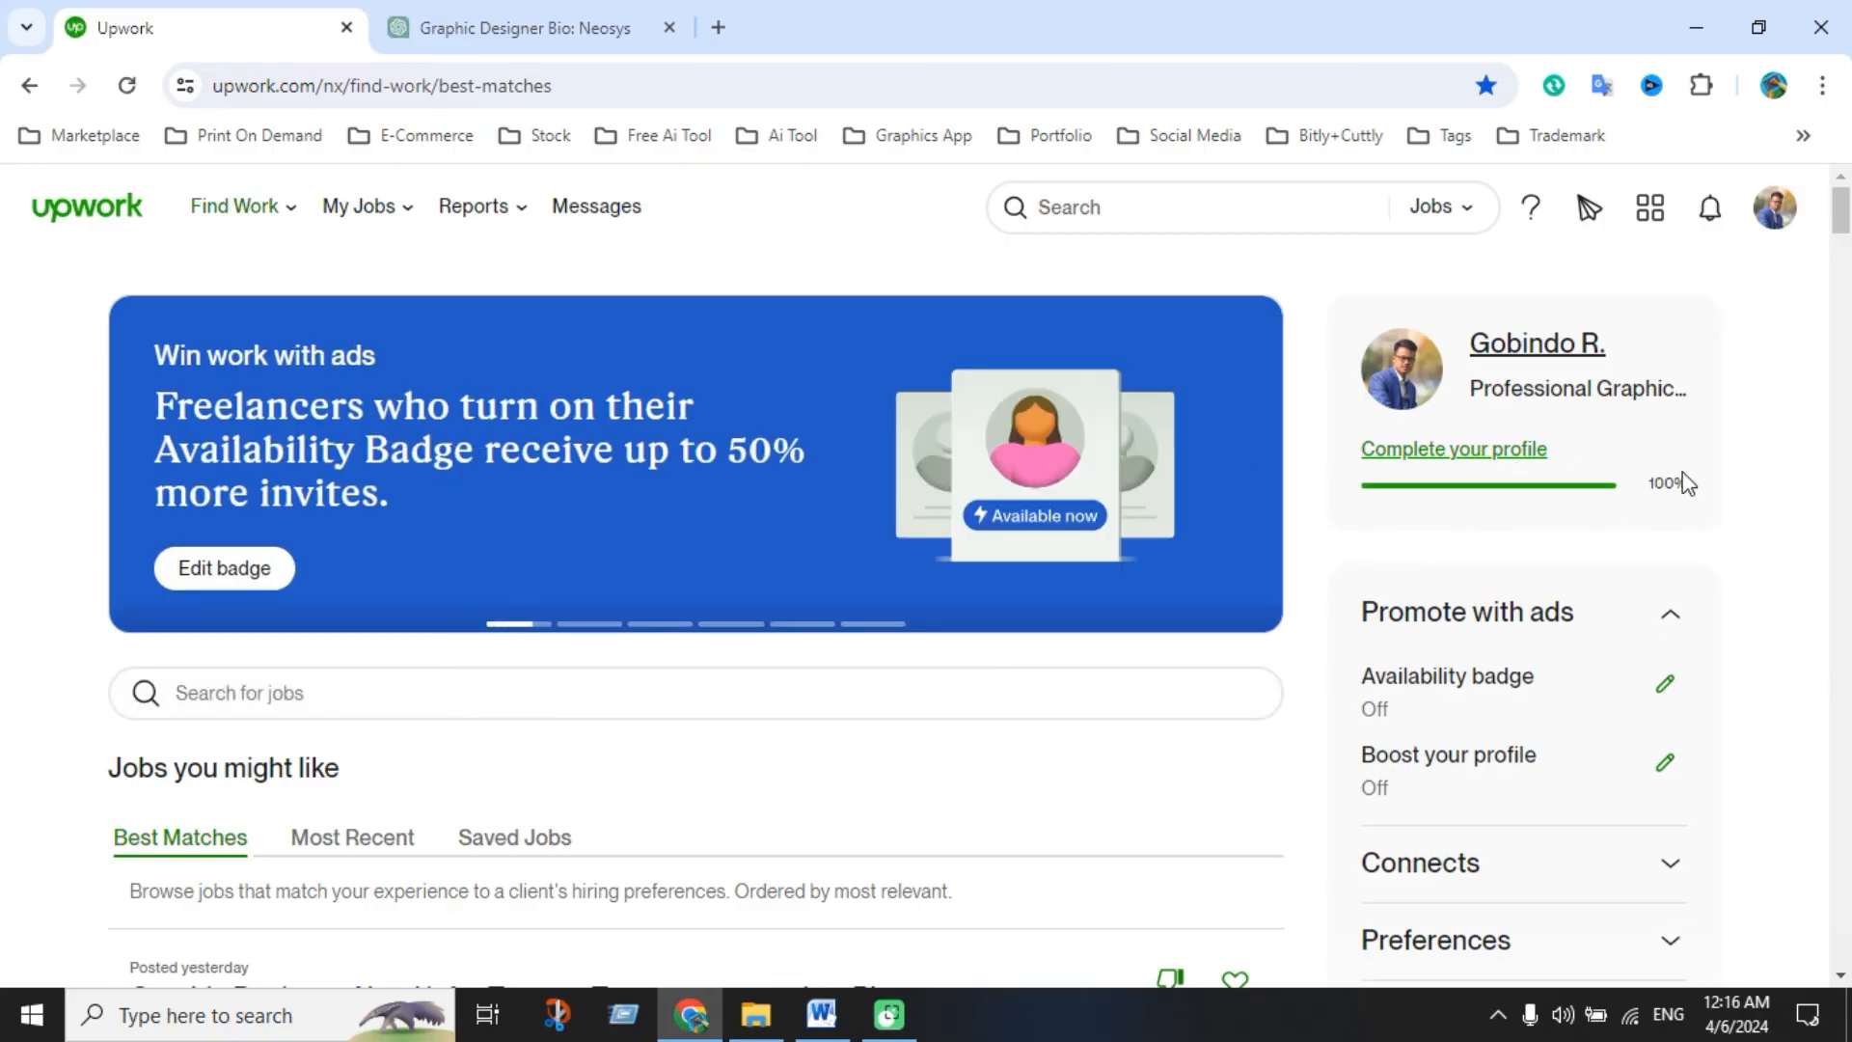
{"action": "left_click", "coordinate": [1531, 467]}
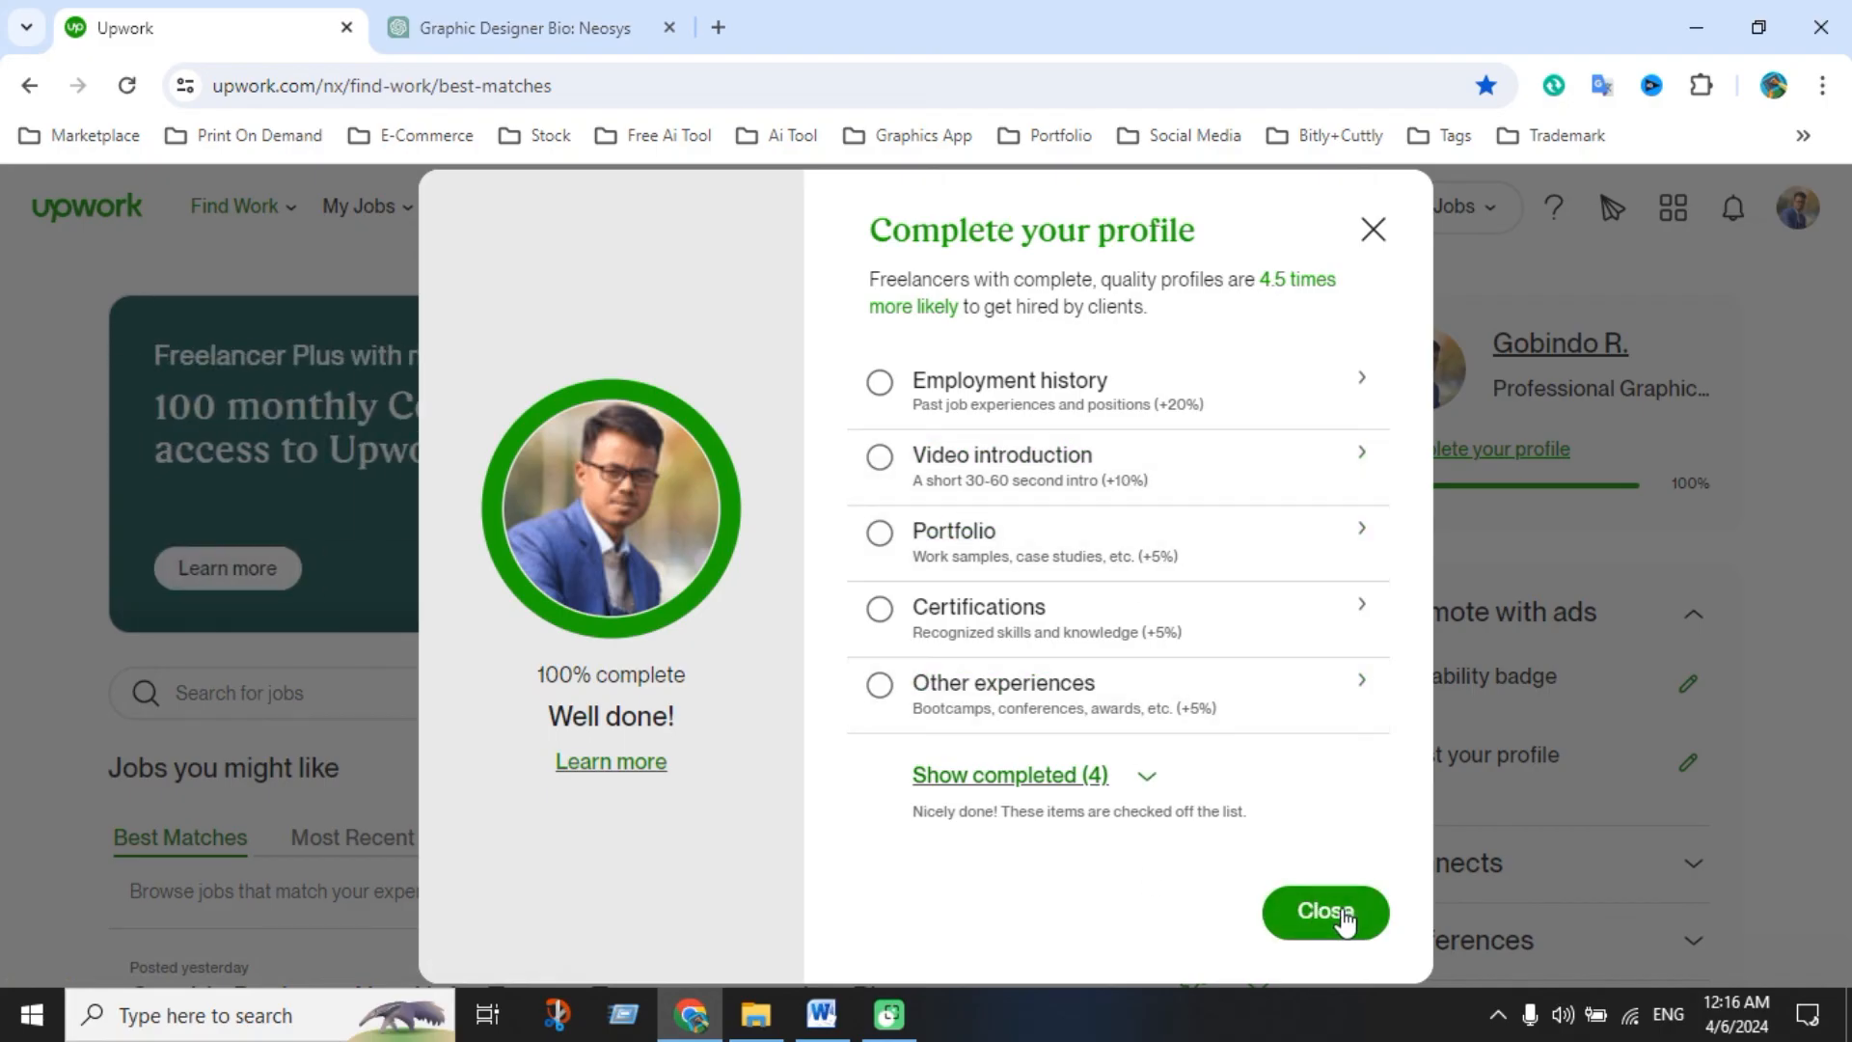
Reveal completed checklist items, choose Video introduction, and expand the 'What type of video is this?' list
{"action": "left_click", "coordinate": [1147, 778]}
{"action": "scroll", "coordinate": [1210, 713], "scroll_direction": "down", "scroll_amount": 3}
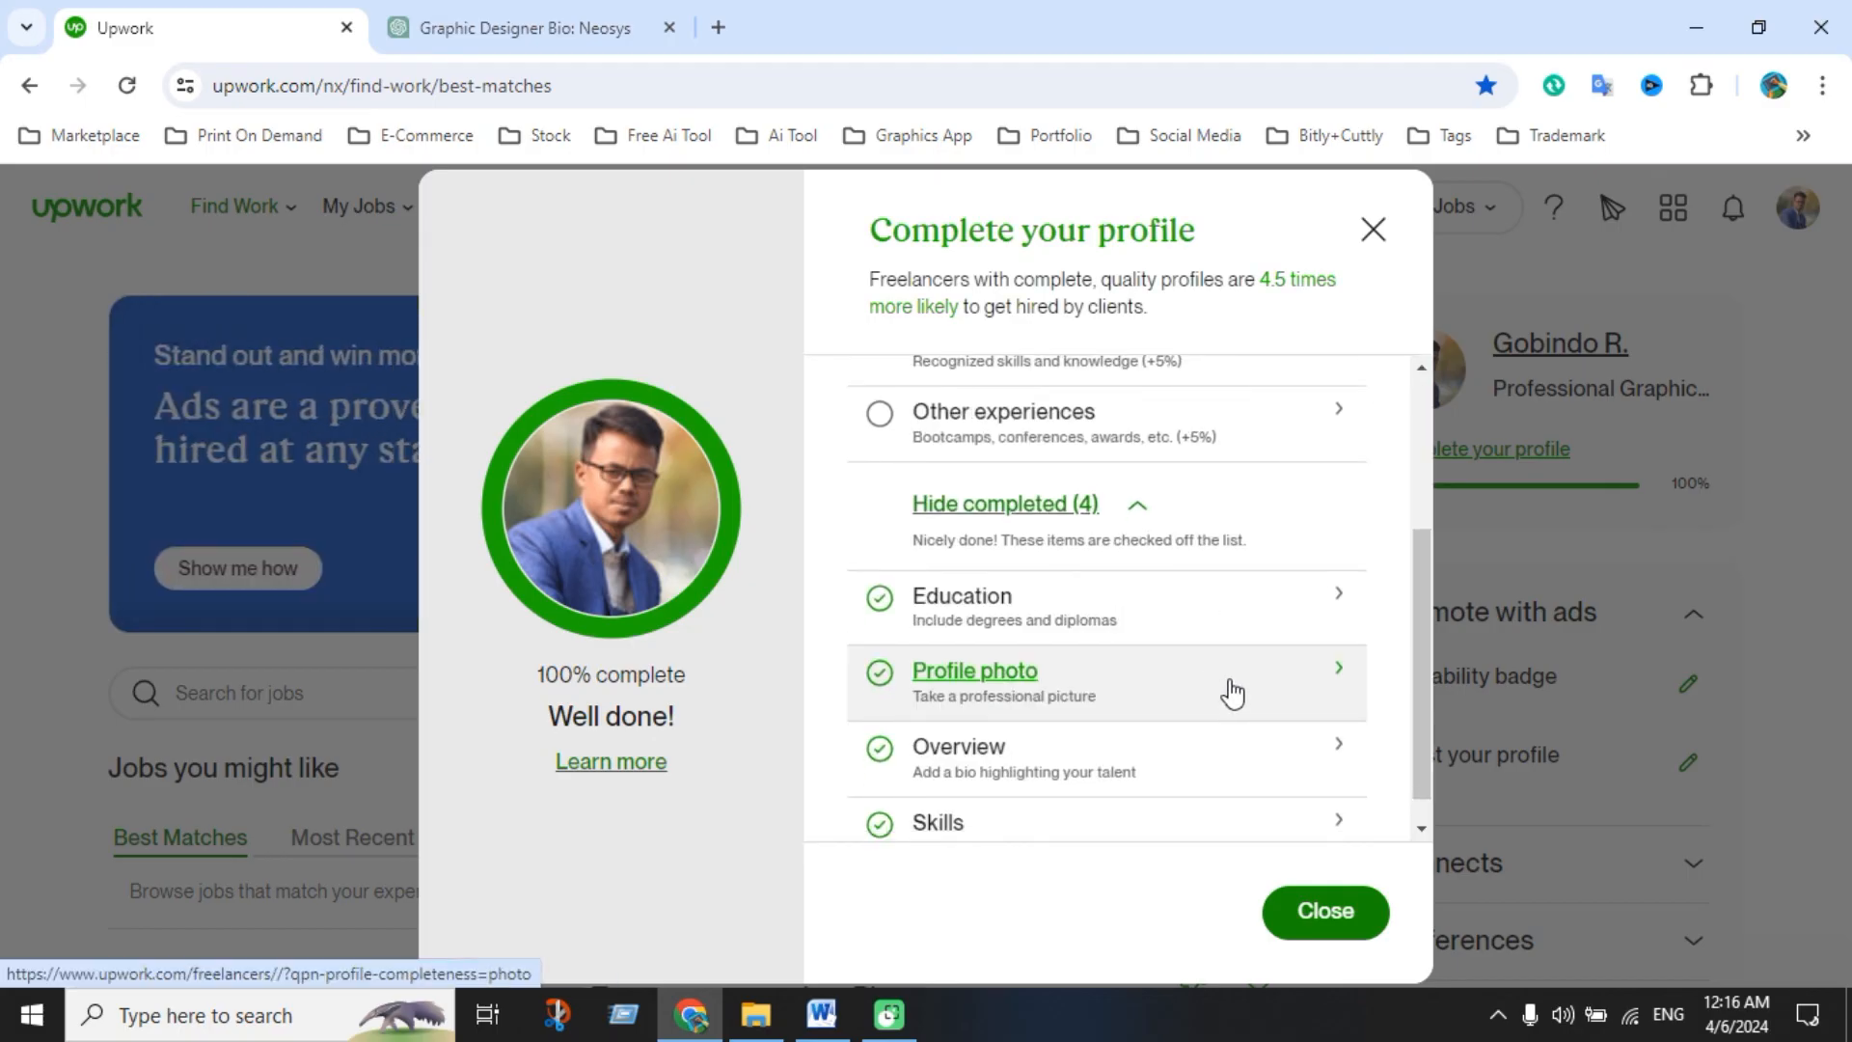
{"action": "scroll", "coordinate": [1233, 692], "scroll_direction": "down", "scroll_amount": 1}
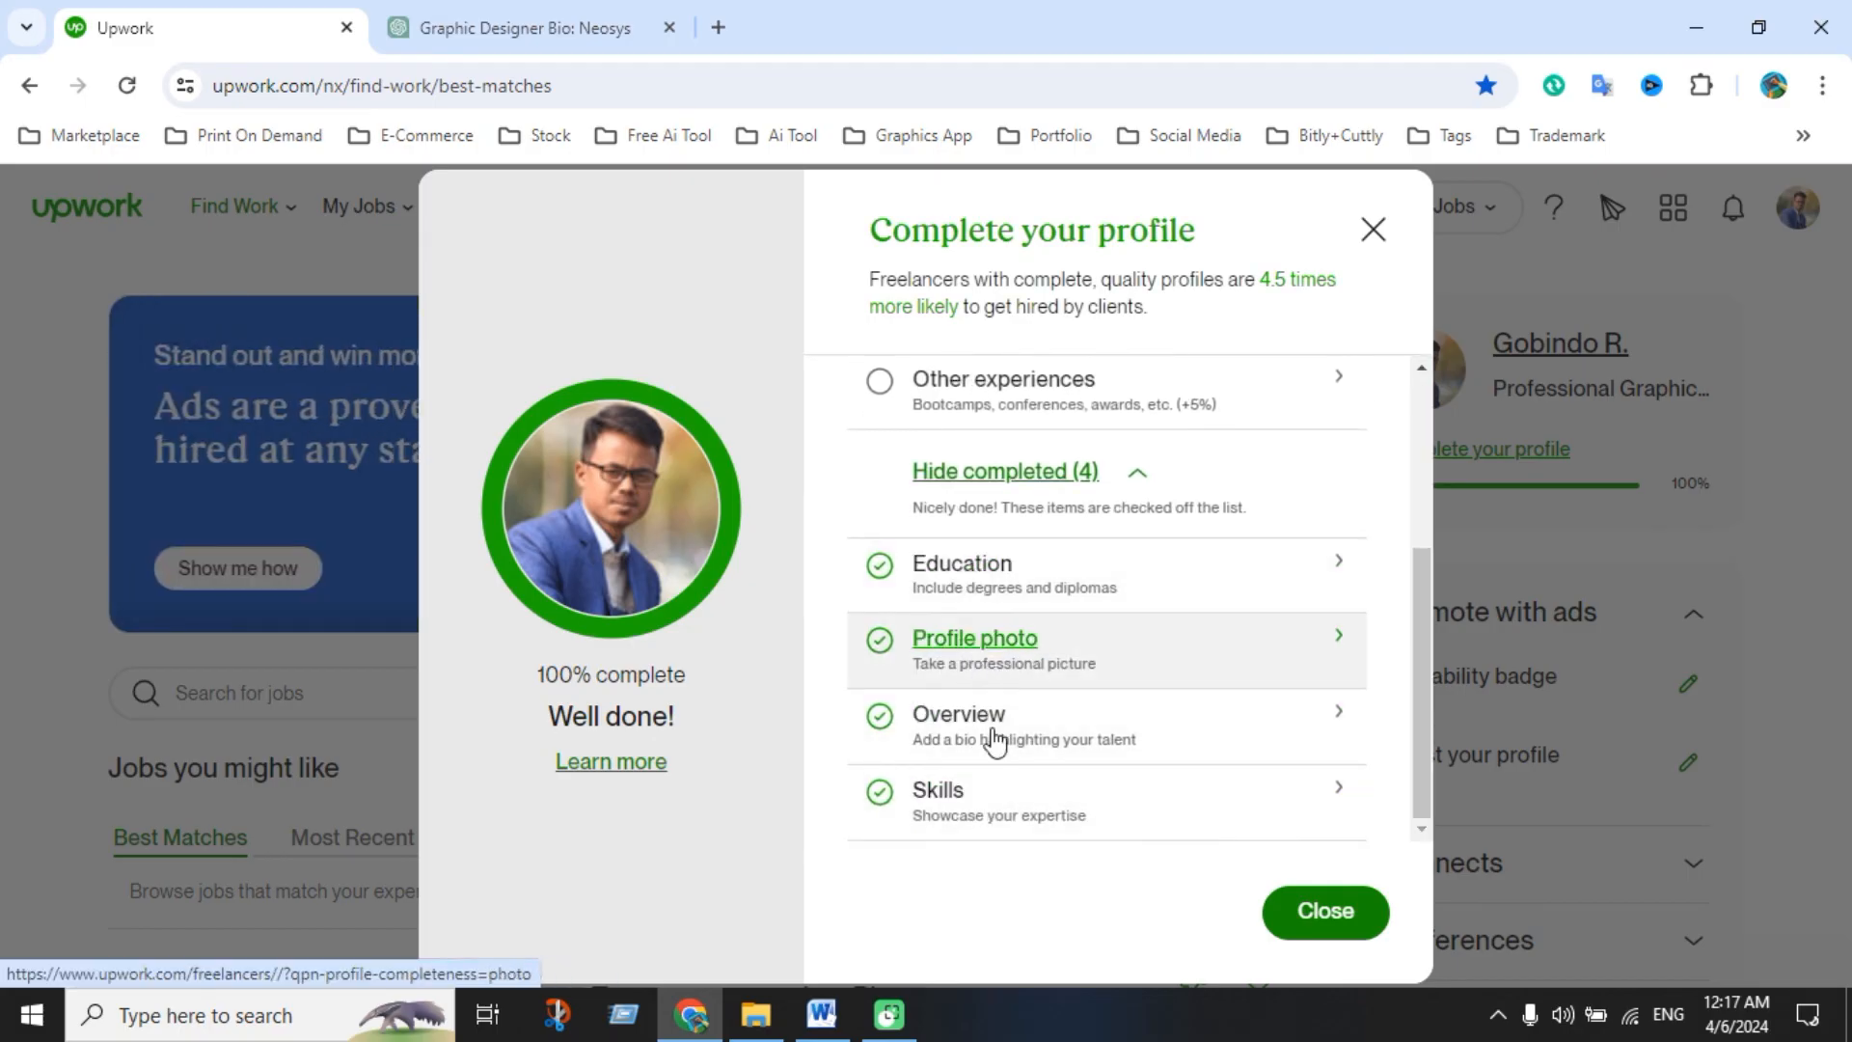
{"action": "scroll", "coordinate": [1263, 818], "scroll_direction": "up", "scroll_amount": 3}
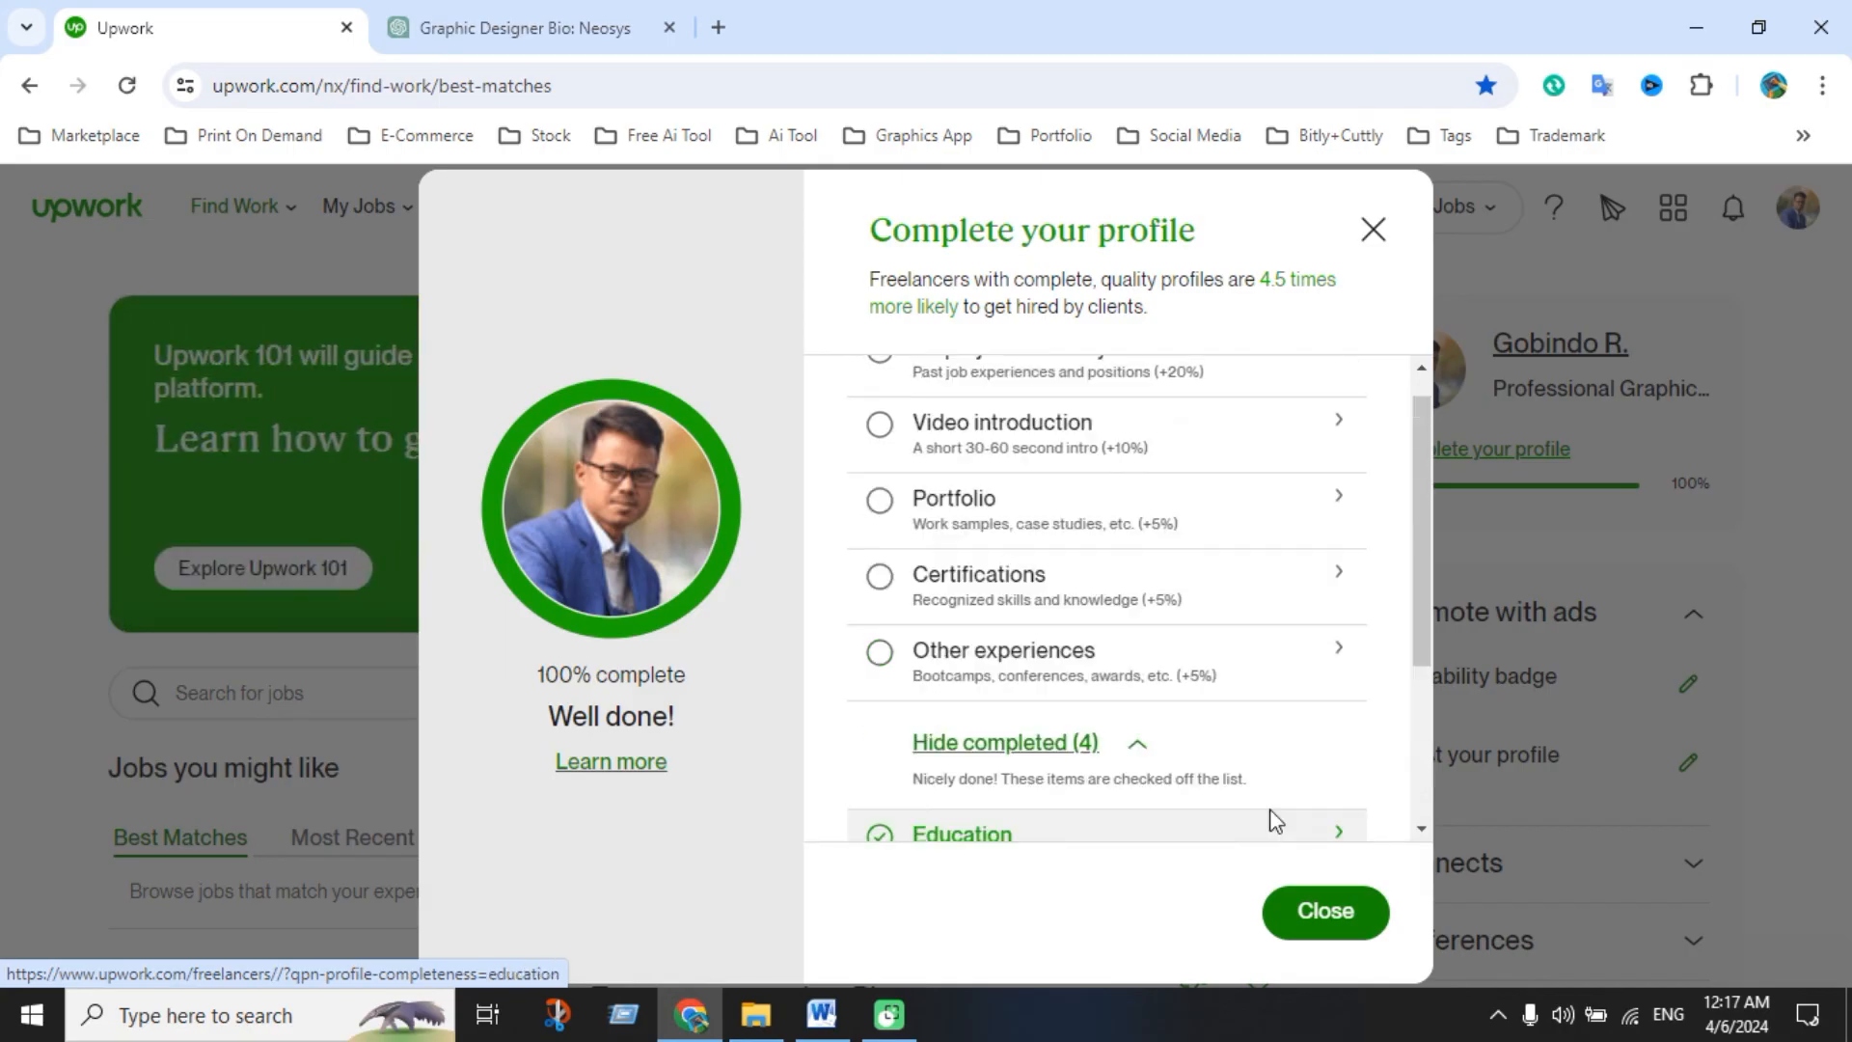
{"action": "scroll", "coordinate": [1269, 820], "scroll_direction": "up", "scroll_amount": 1}
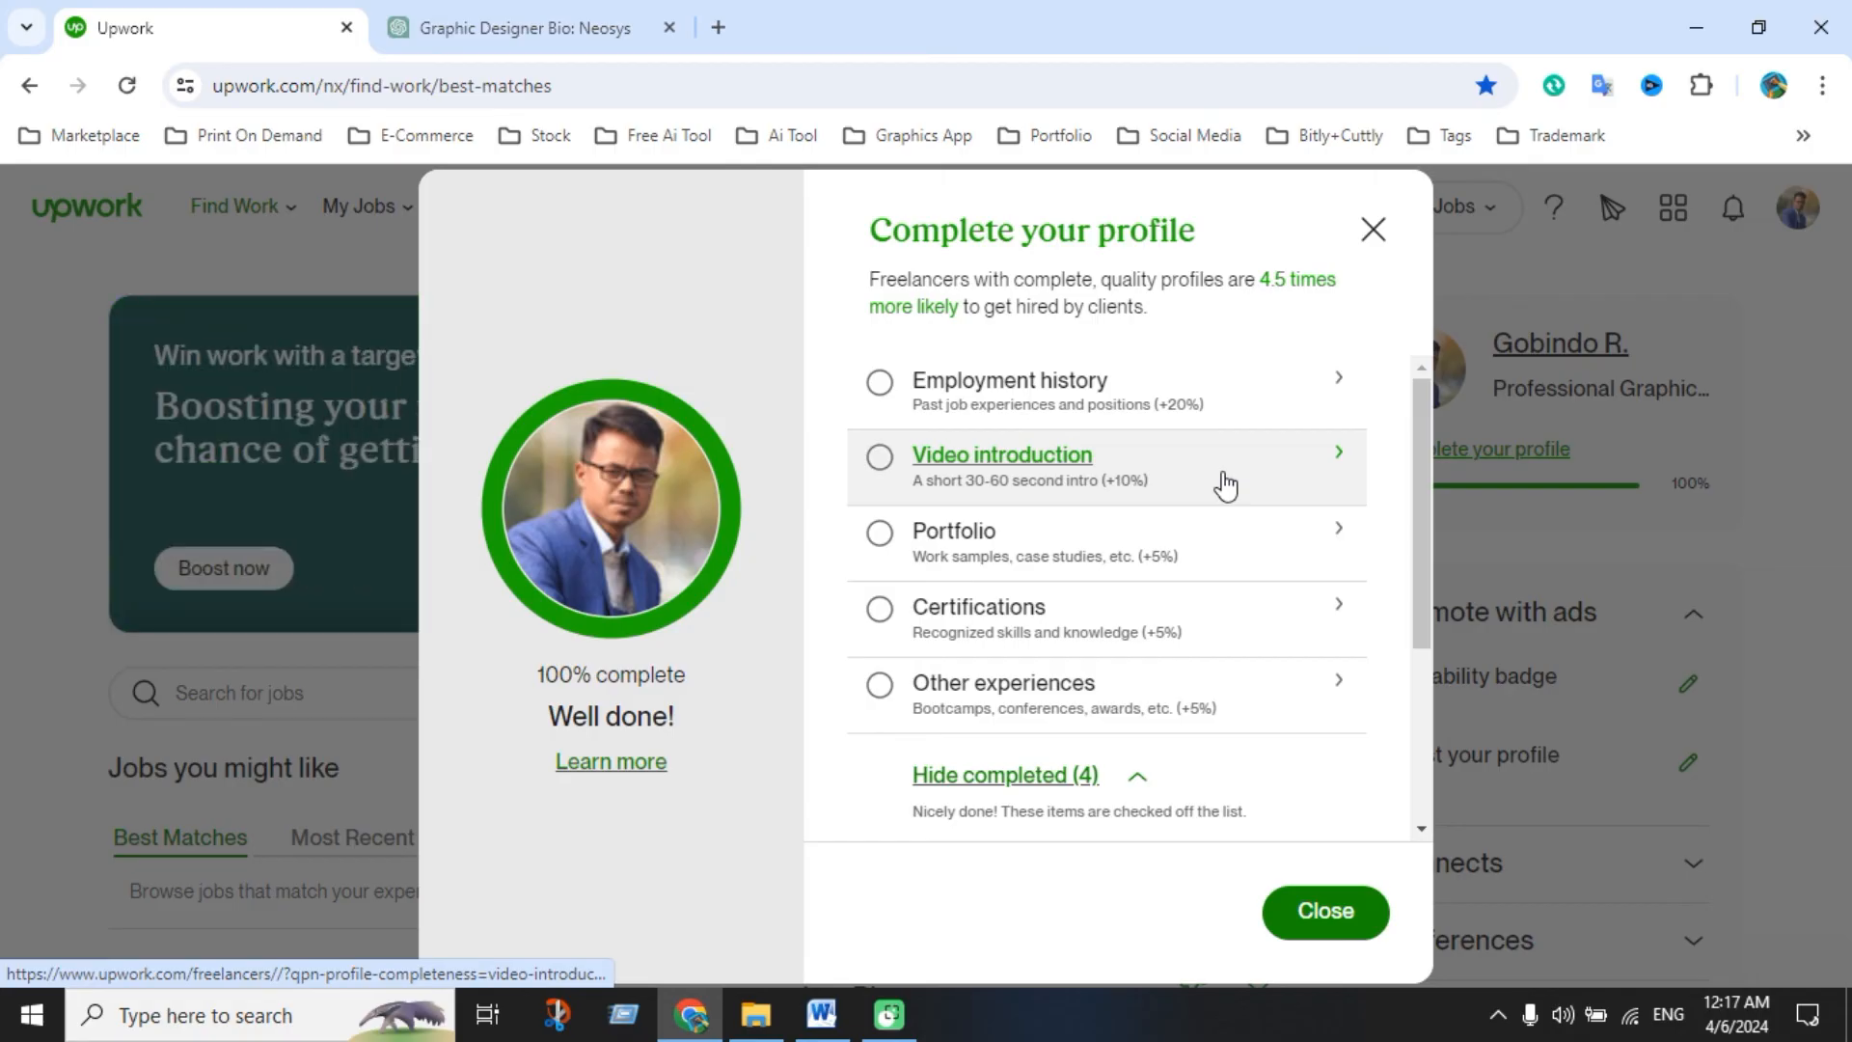
{"action": "left_click", "coordinate": [1302, 476]}
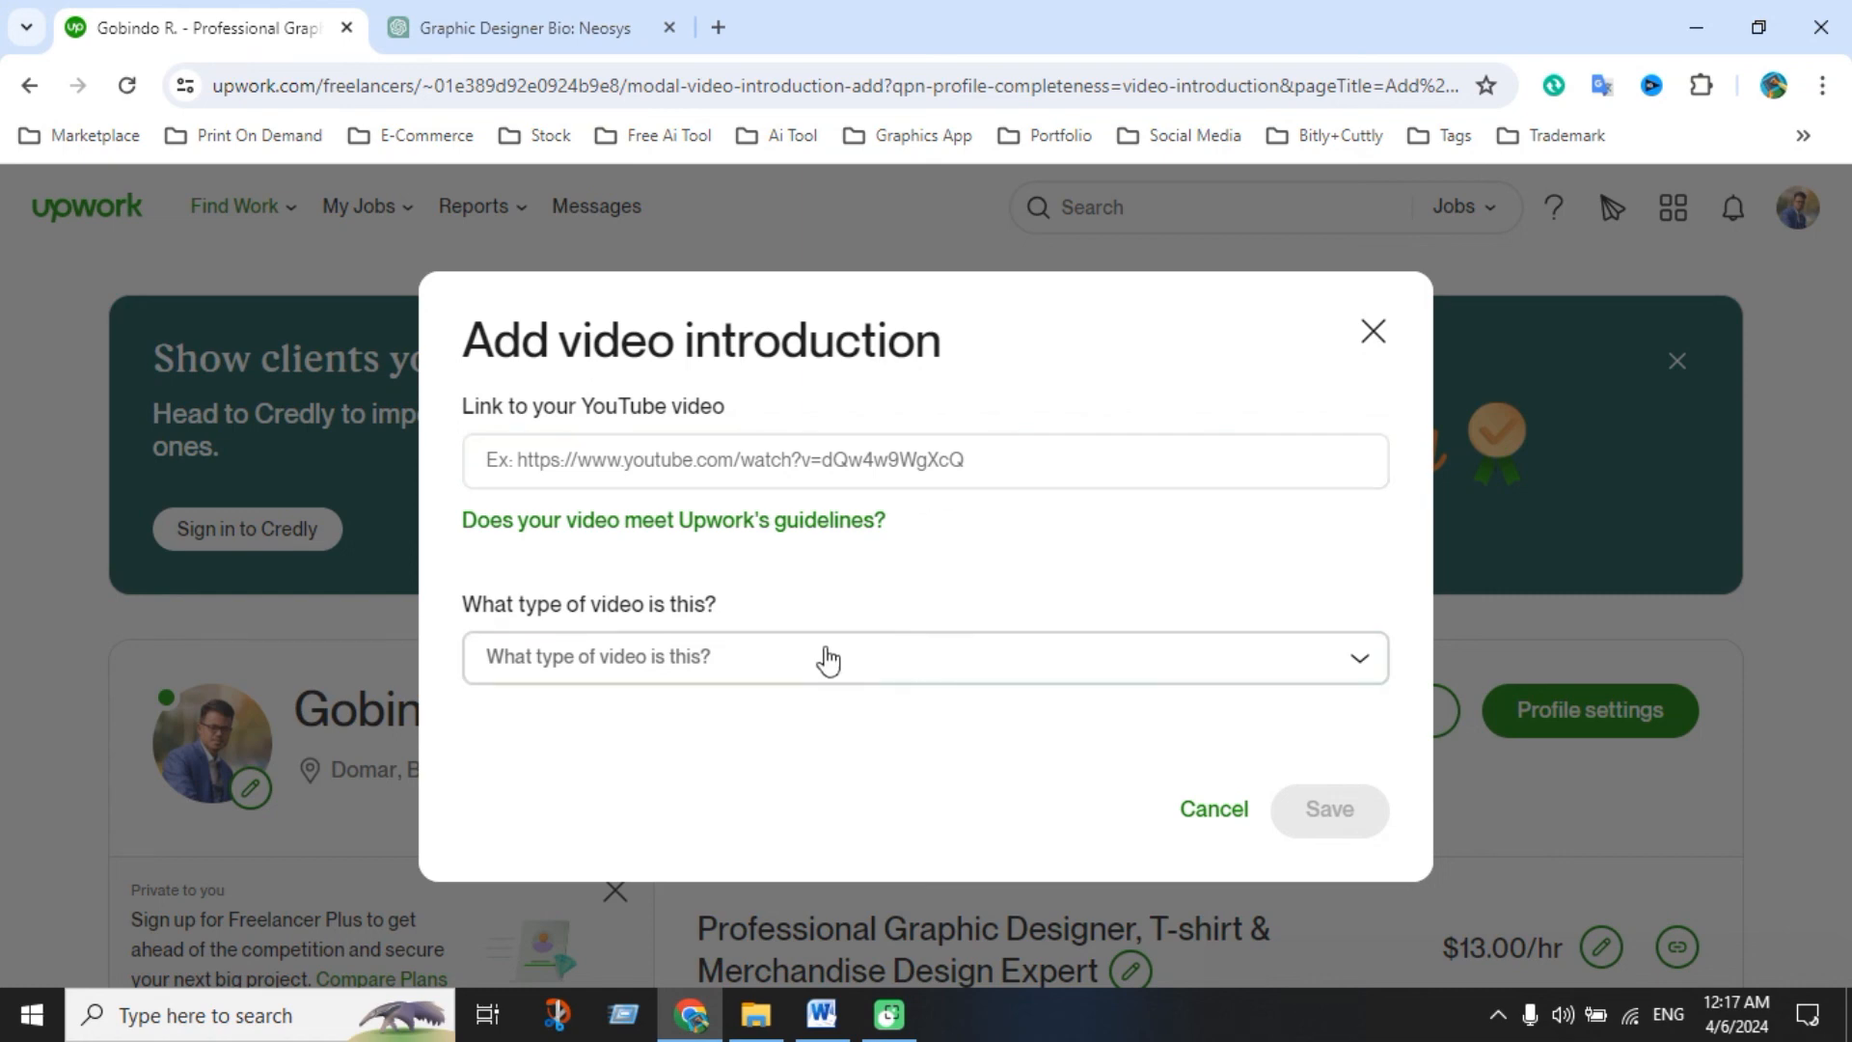
{"action": "left_click", "coordinate": [900, 662]}
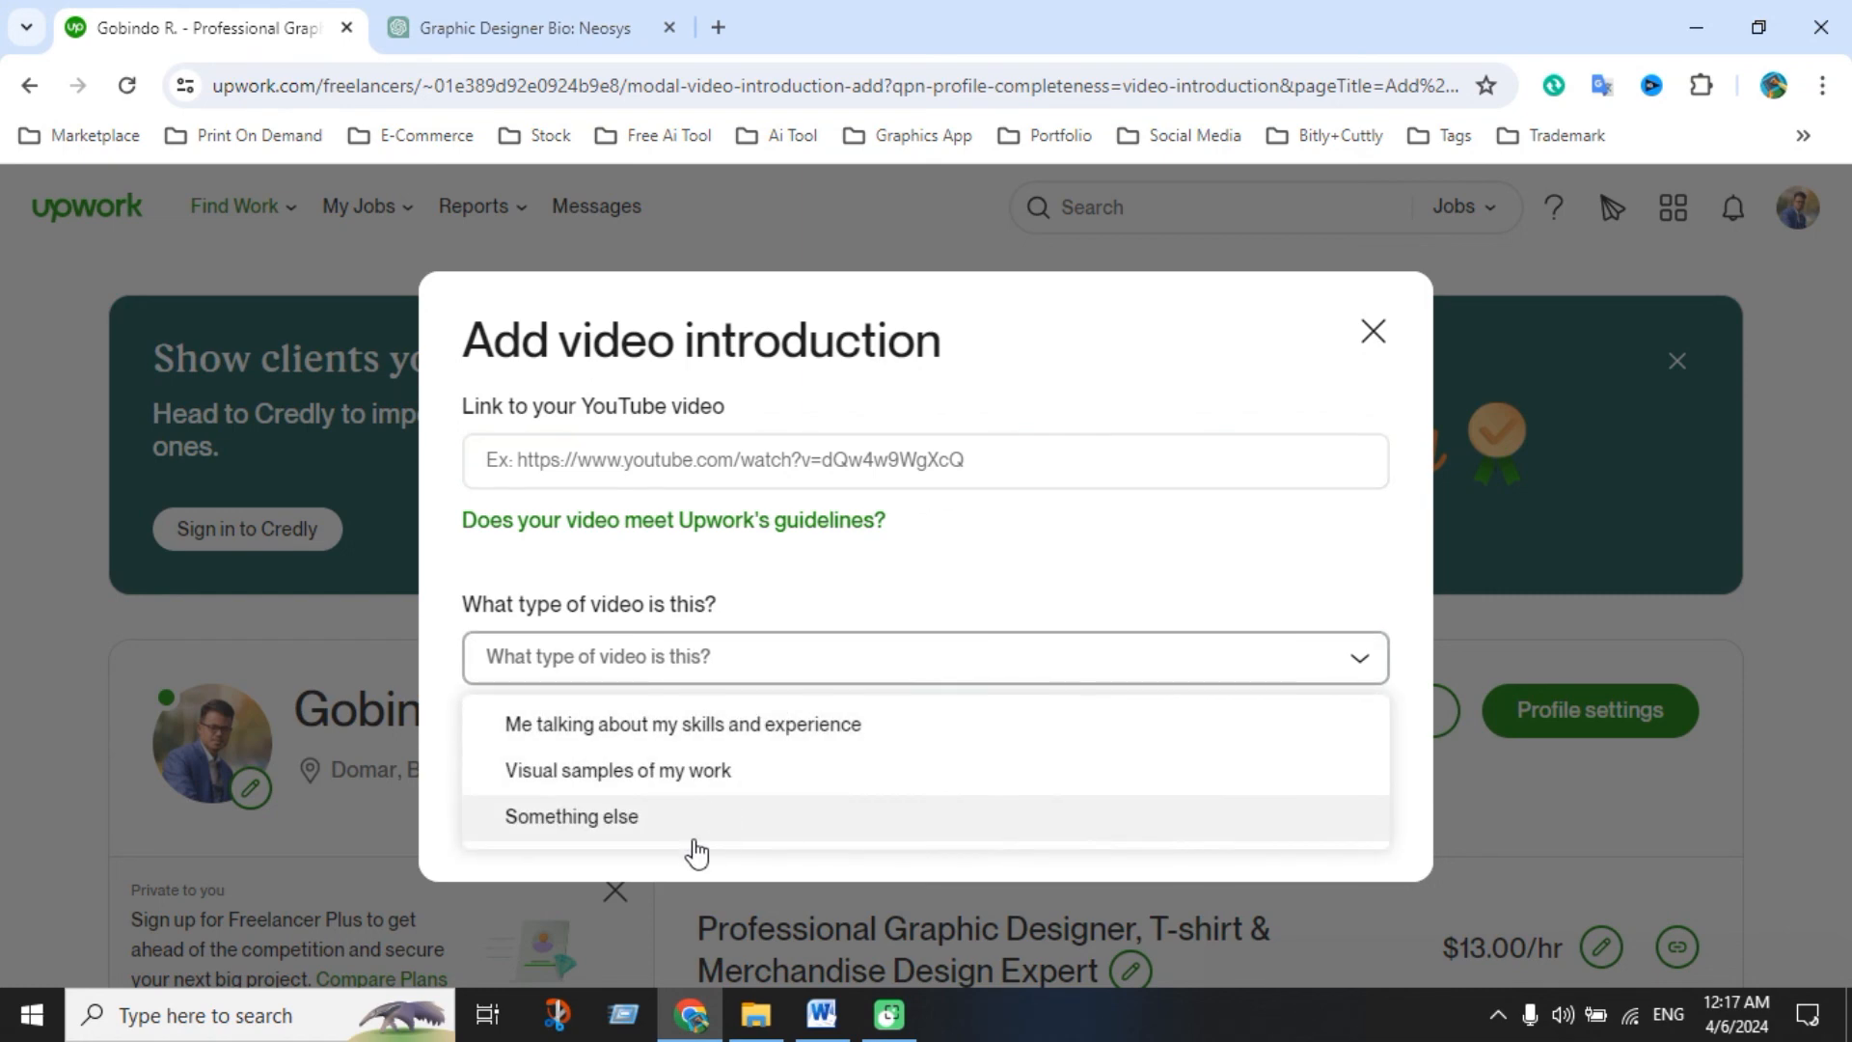
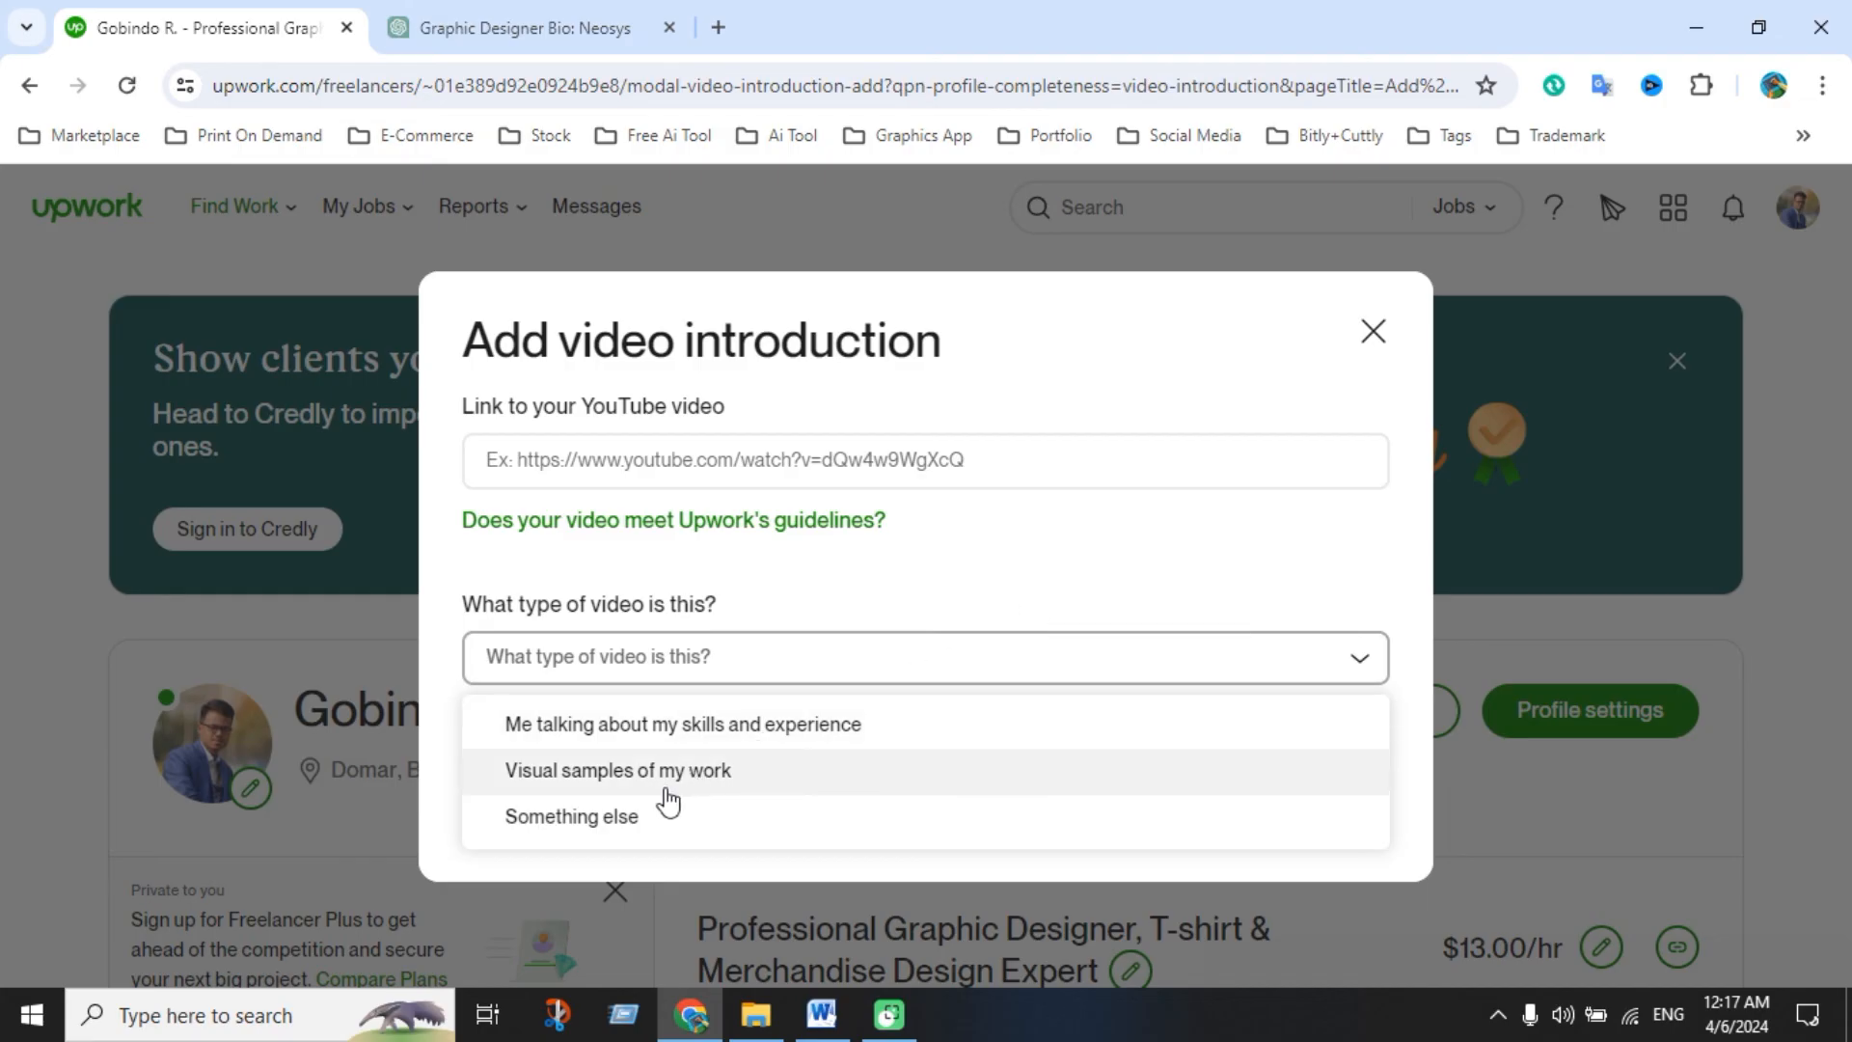
Close the video introduction form without adding a video and expand the full profile bio
{"action": "left_click", "coordinate": [1374, 333]}
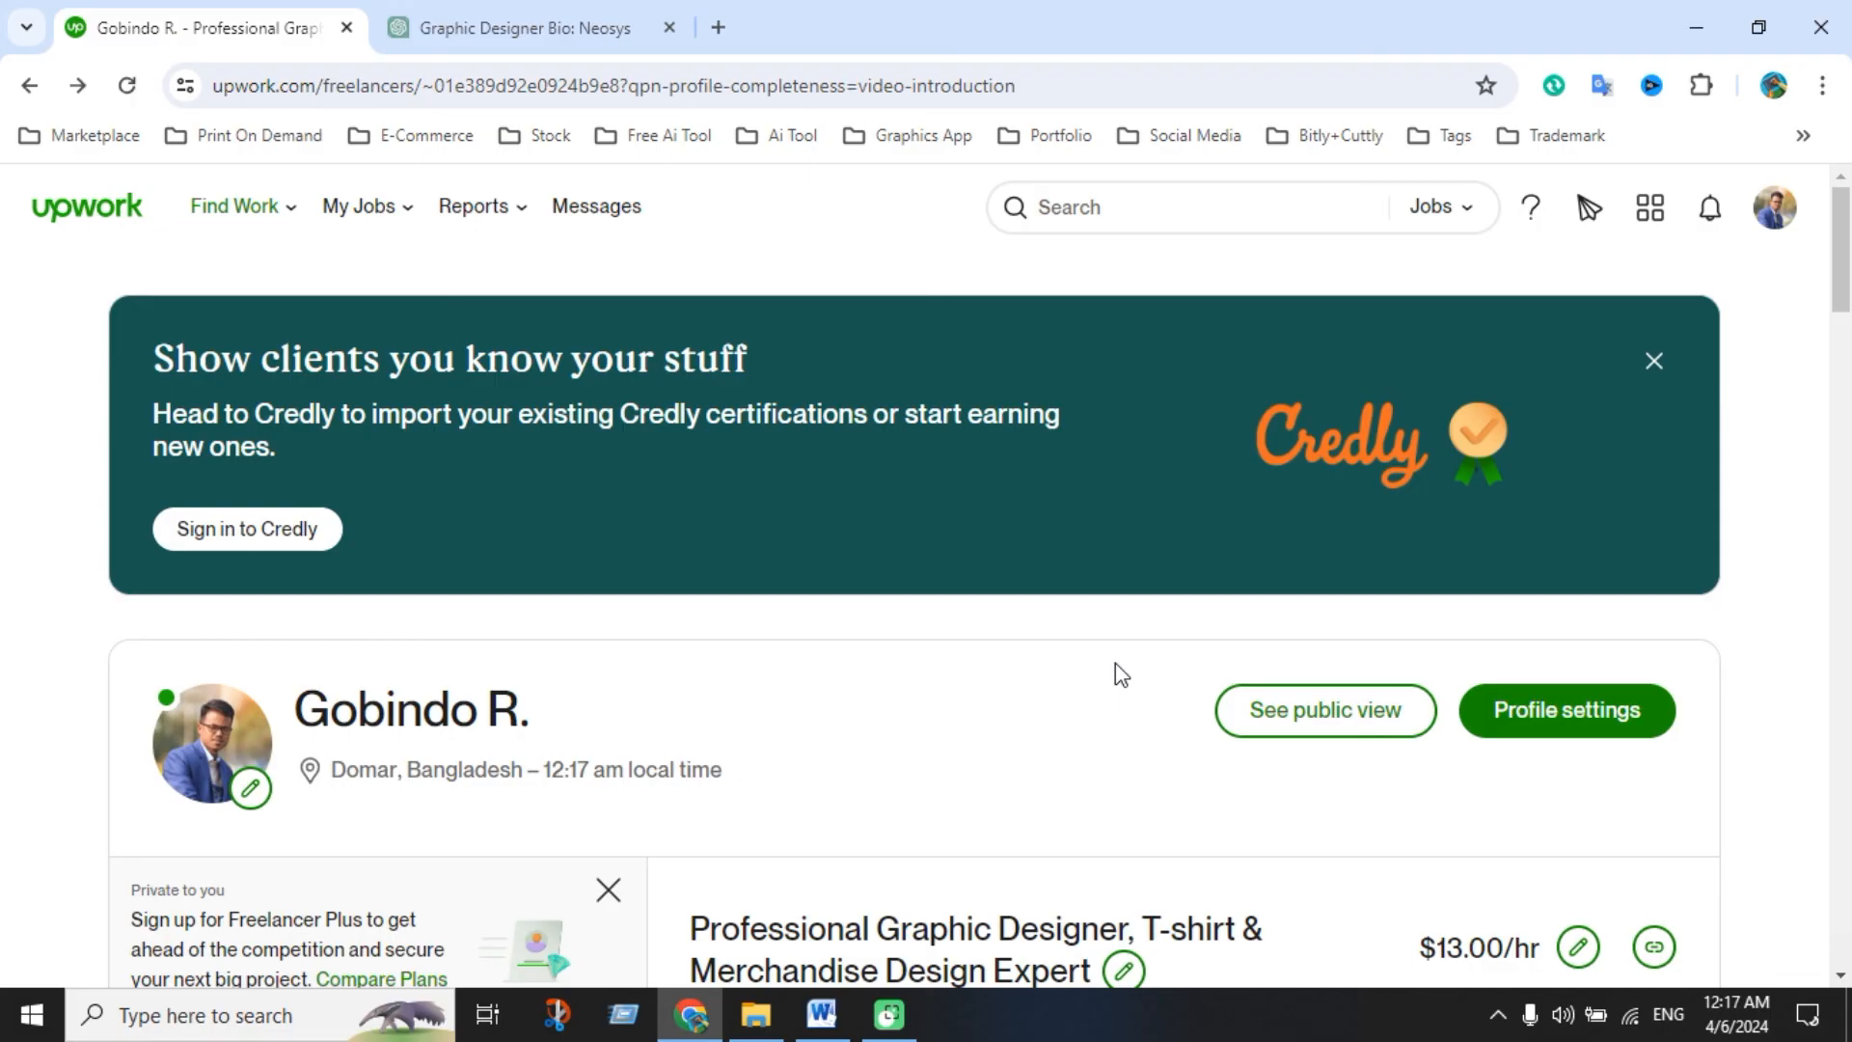
{"action": "scroll", "coordinate": [1033, 666], "scroll_direction": "down", "scroll_amount": 4}
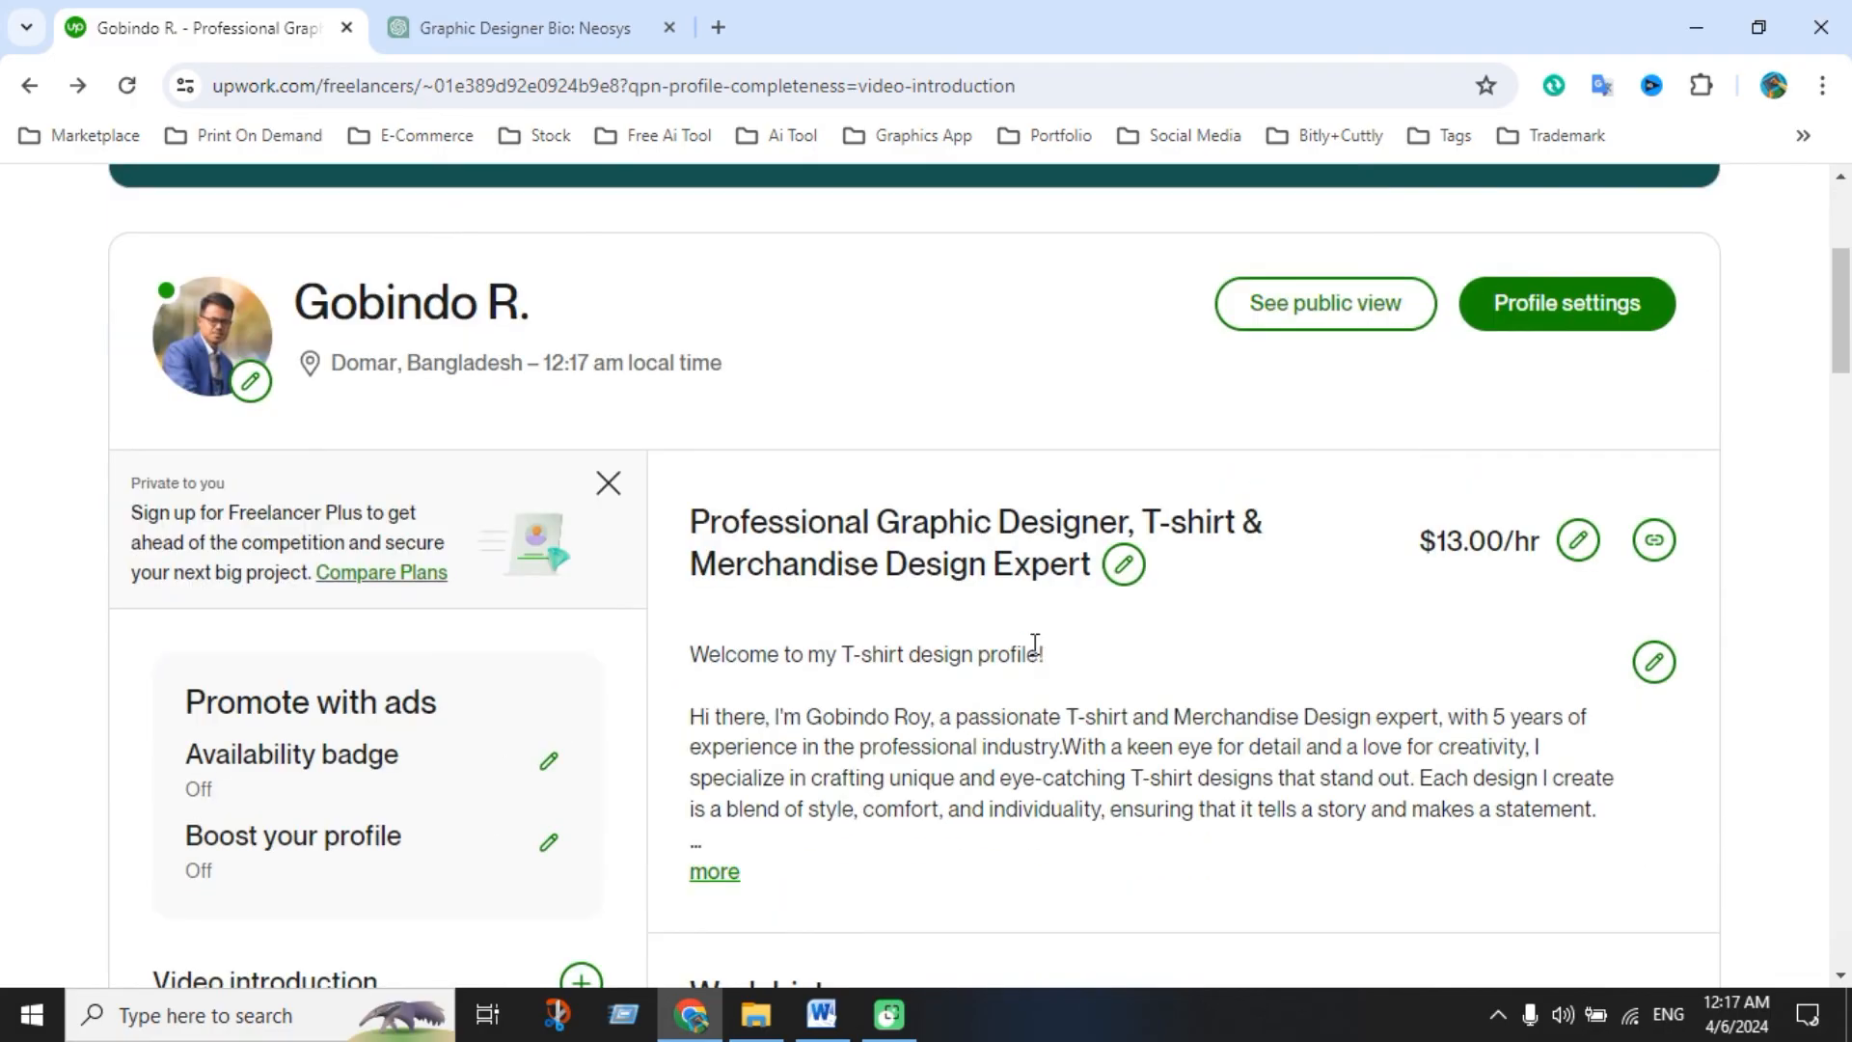
{"action": "scroll", "coordinate": [1048, 646], "scroll_direction": "down", "scroll_amount": 4}
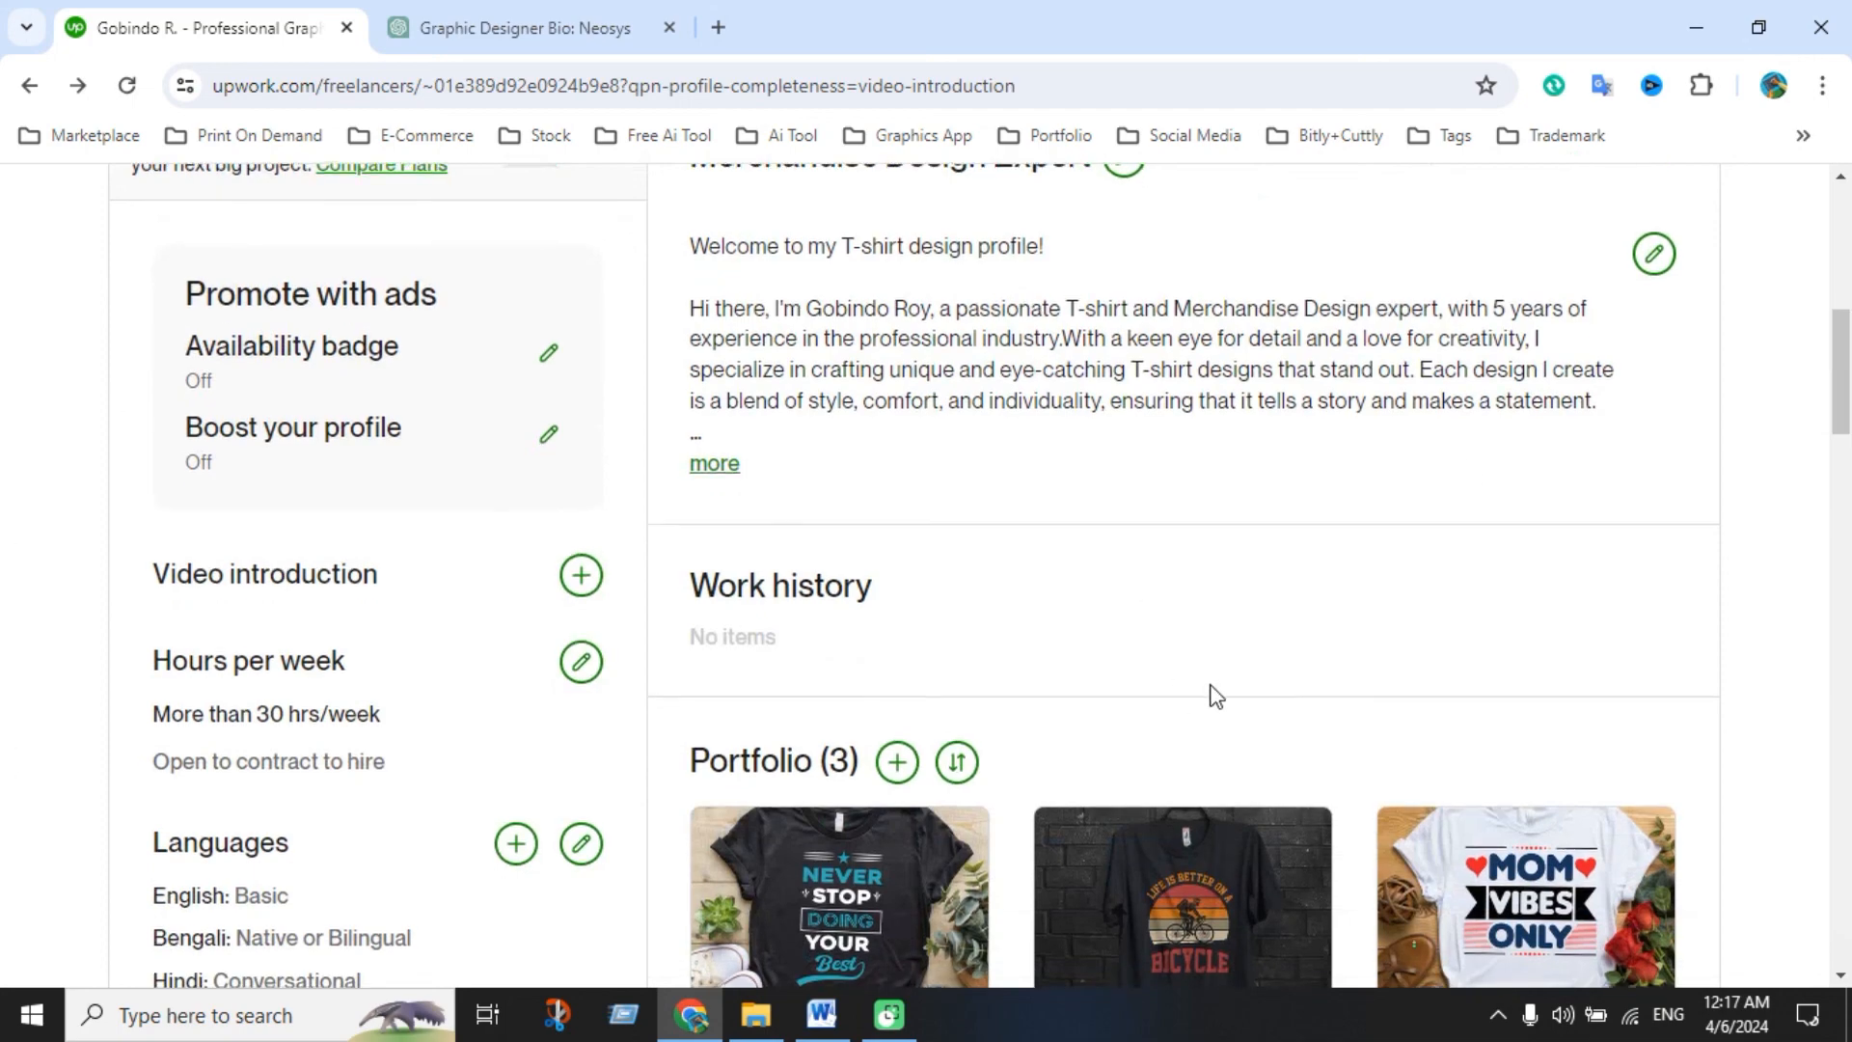
{"action": "scroll", "coordinate": [1212, 692], "scroll_direction": "down", "scroll_amount": 1}
{"action": "left_click", "coordinate": [723, 330]}
{"action": "scroll", "coordinate": [1248, 563], "scroll_direction": "down", "scroll_amount": 4}
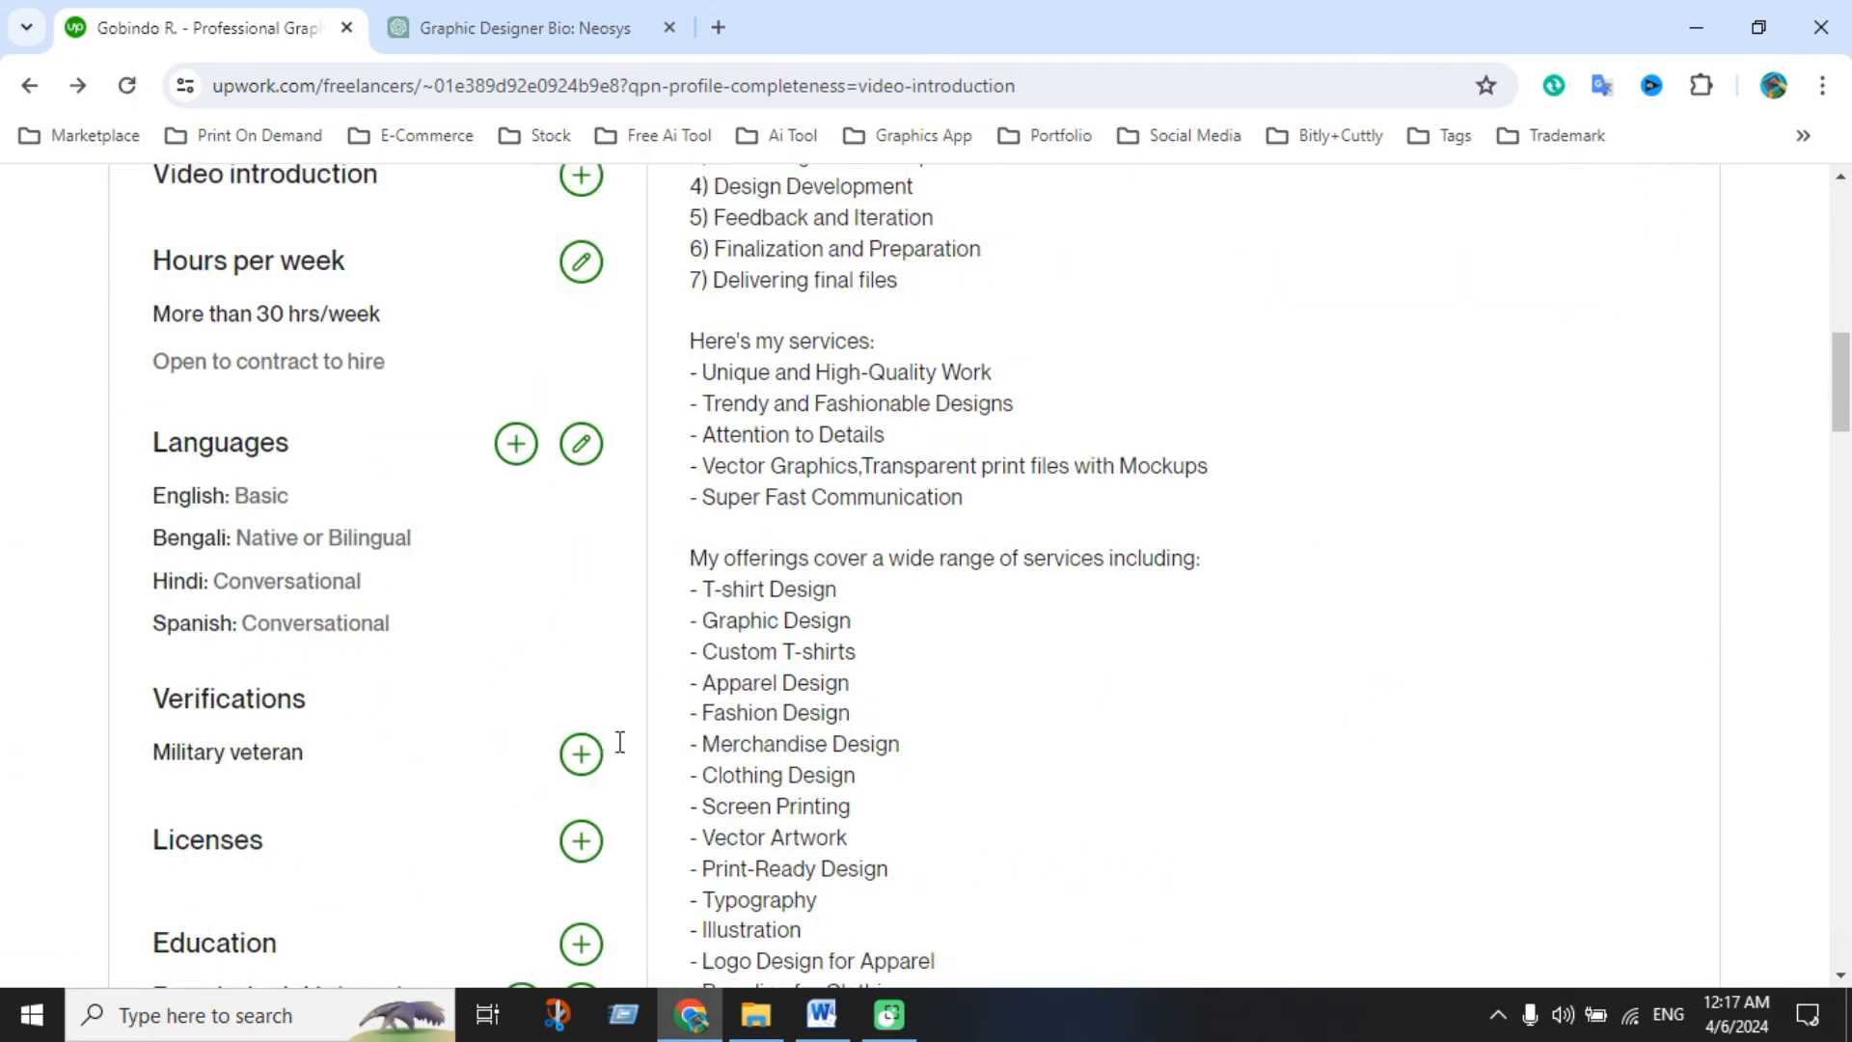
{"action": "scroll", "coordinate": [1248, 565], "scroll_direction": "up", "scroll_amount": 10}
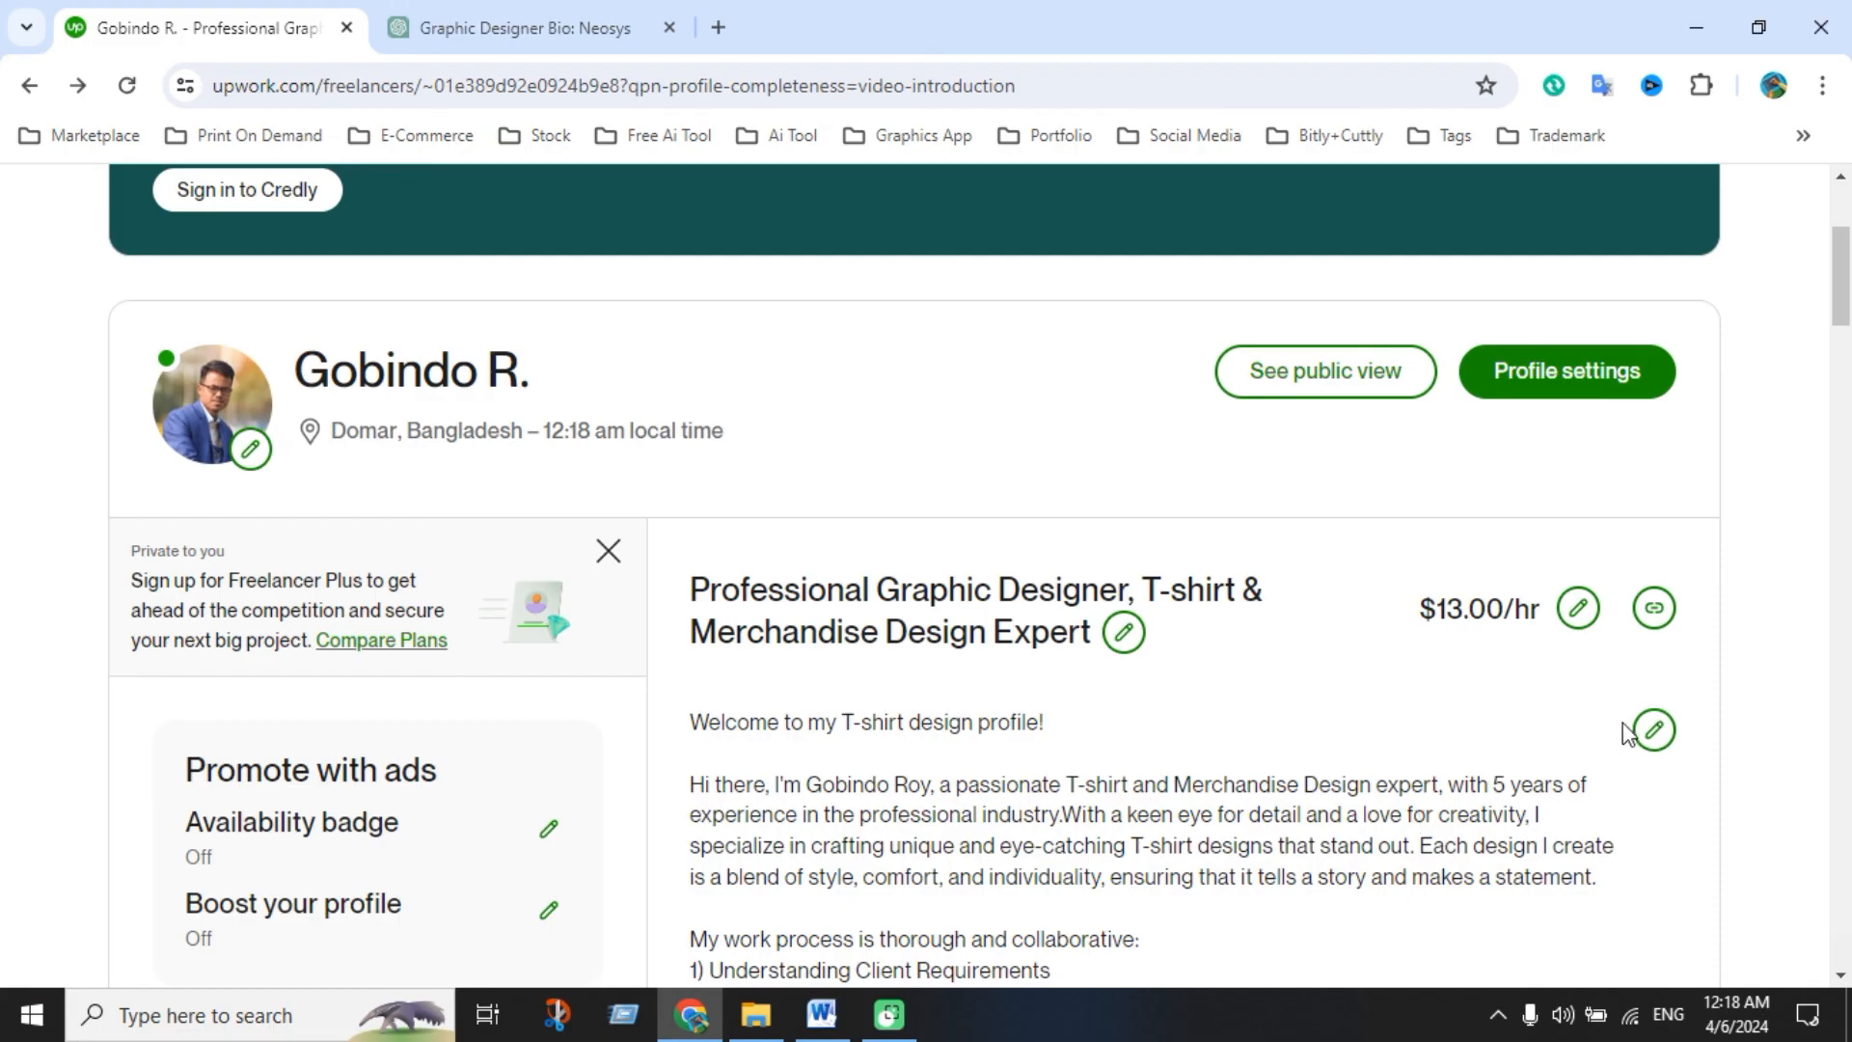
Highlight the 'Your project catalog' heading on the profile, then return to the profile's top
{"action": "scroll", "coordinate": [1254, 675], "scroll_direction": "down", "scroll_amount": 15}
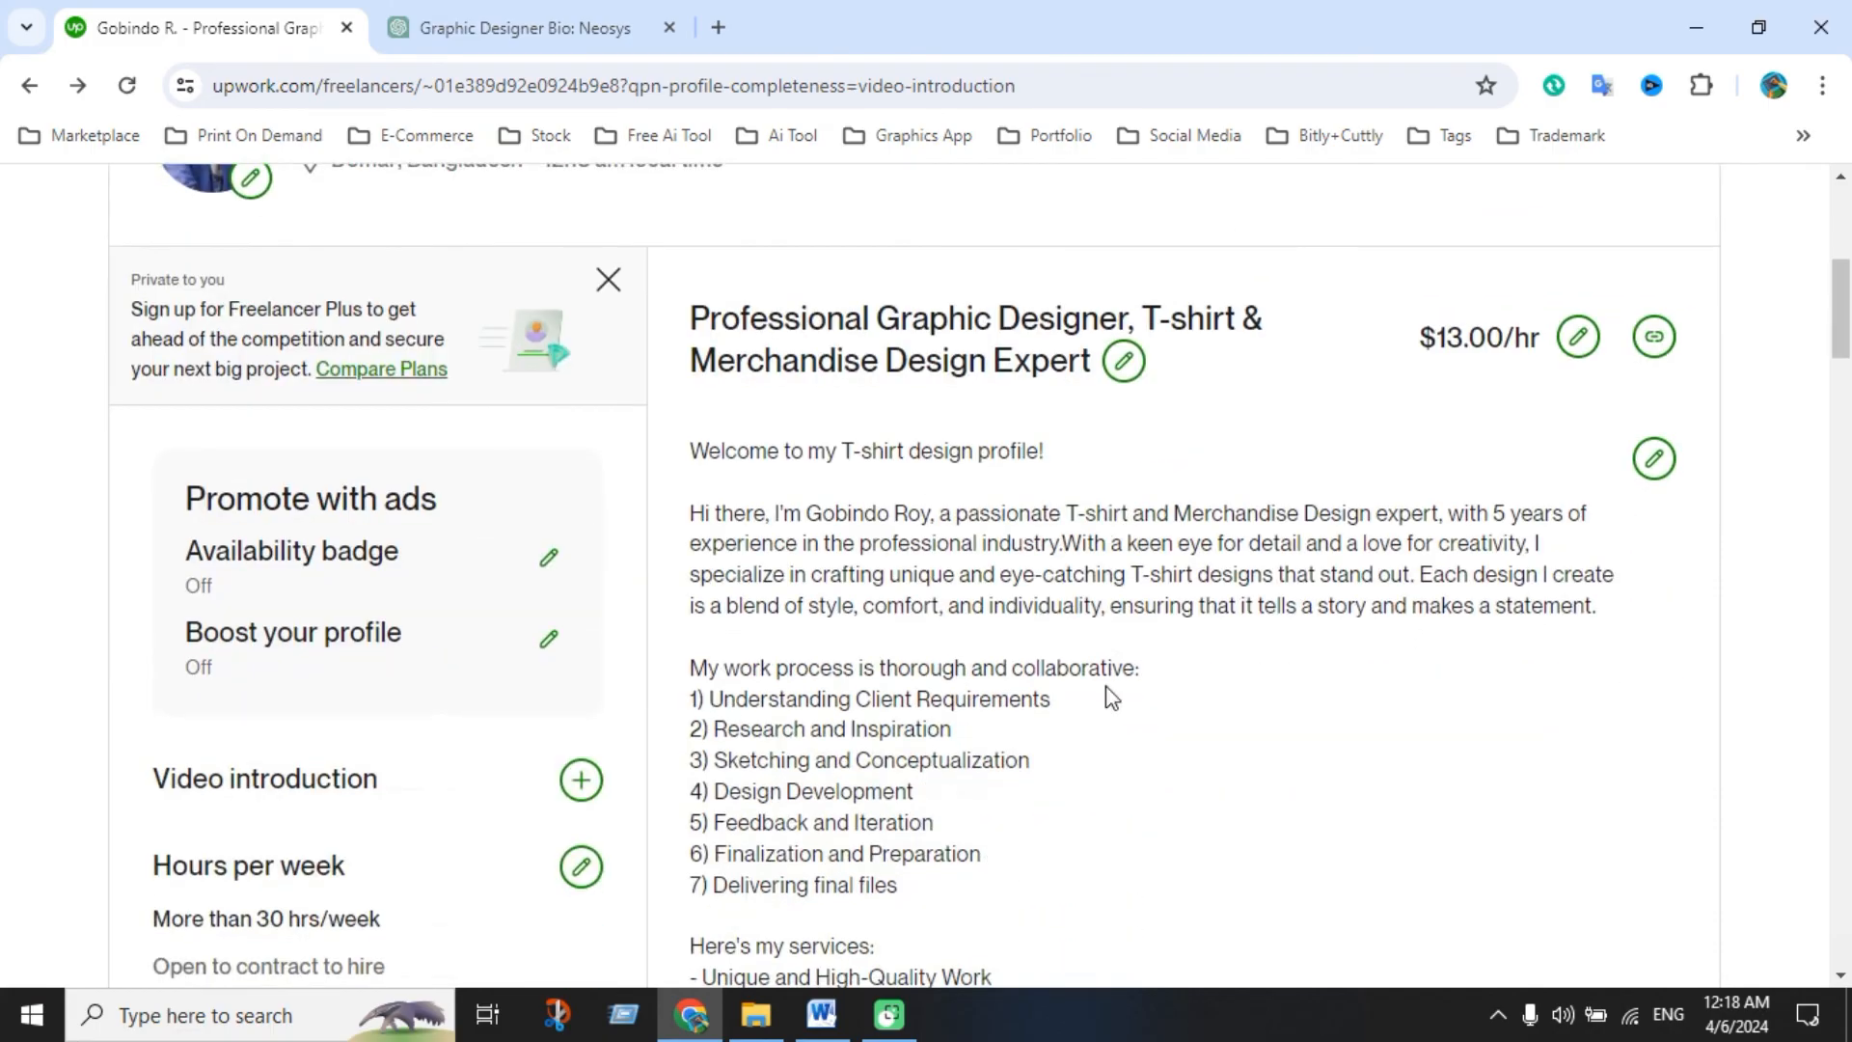
{"action": "scroll", "coordinate": [1236, 685], "scroll_direction": "down", "scroll_amount": 4}
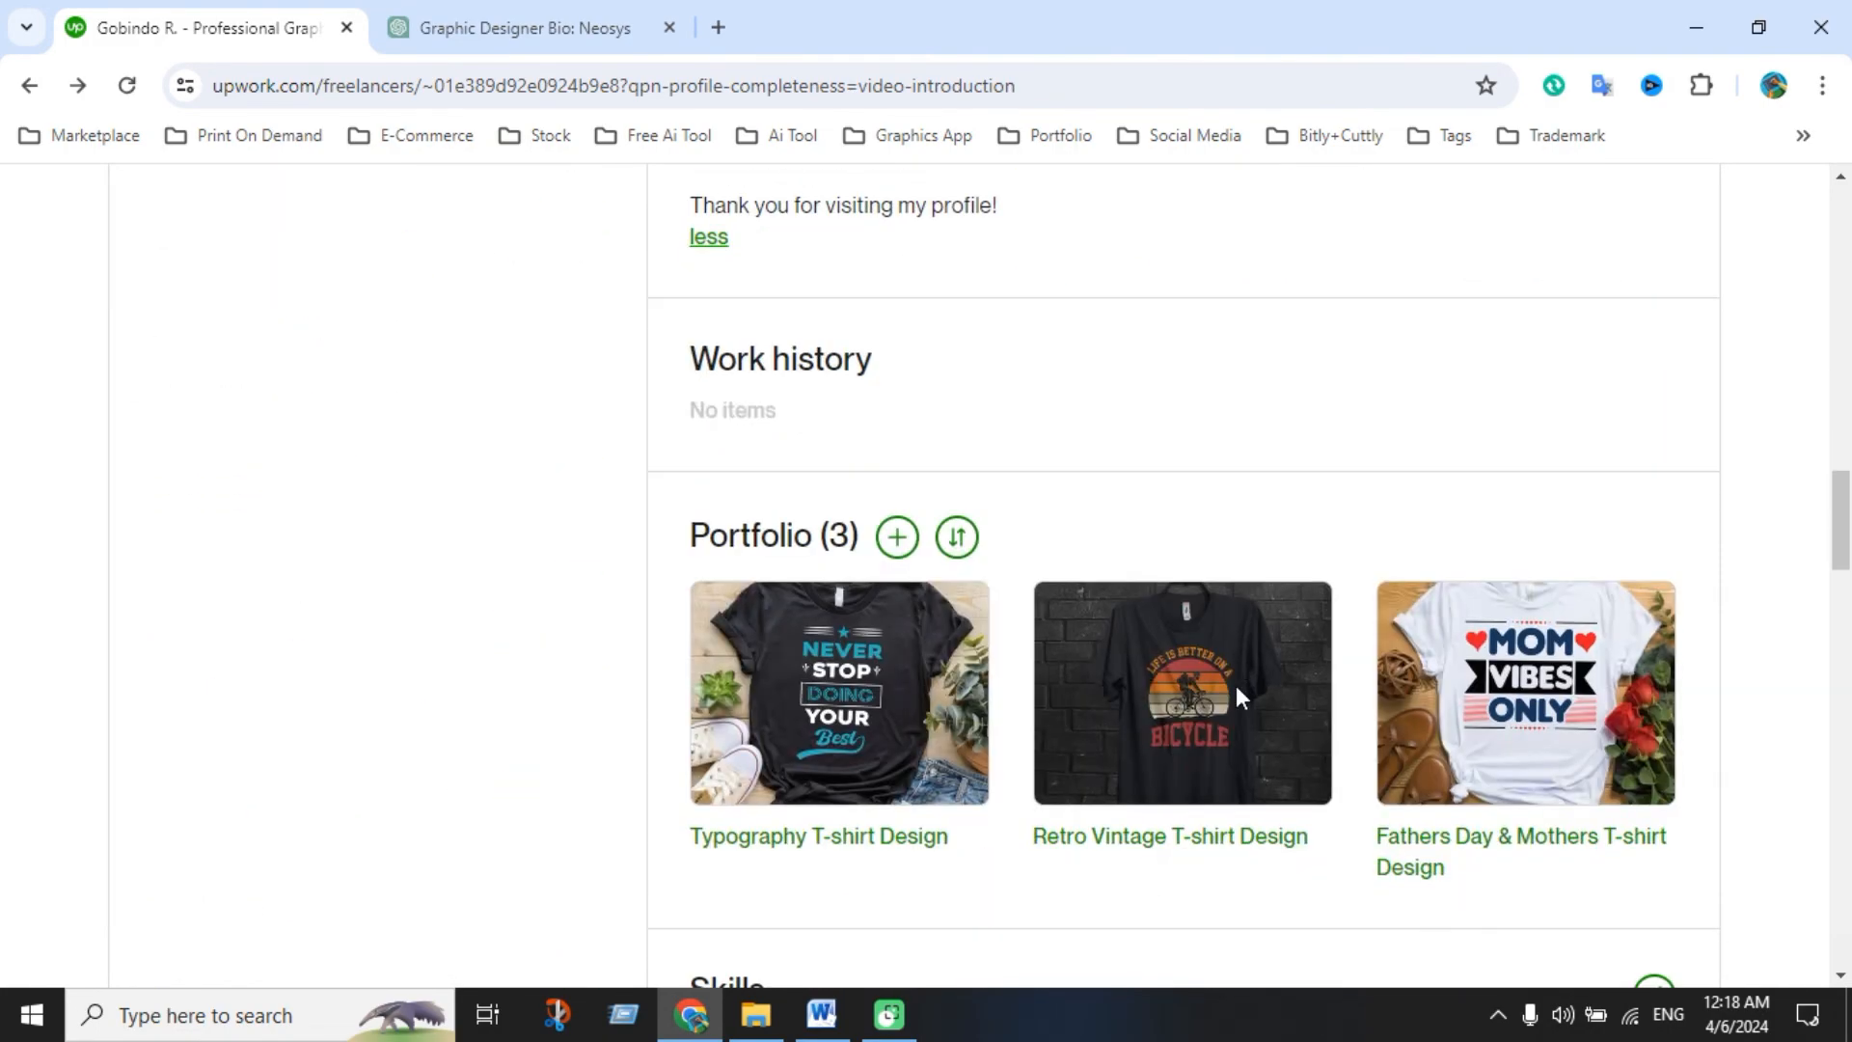
{"action": "scroll", "coordinate": [1235, 684], "scroll_direction": "down", "scroll_amount": 3}
{"action": "scroll", "coordinate": [1211, 599], "scroll_direction": "down", "scroll_amount": 3}
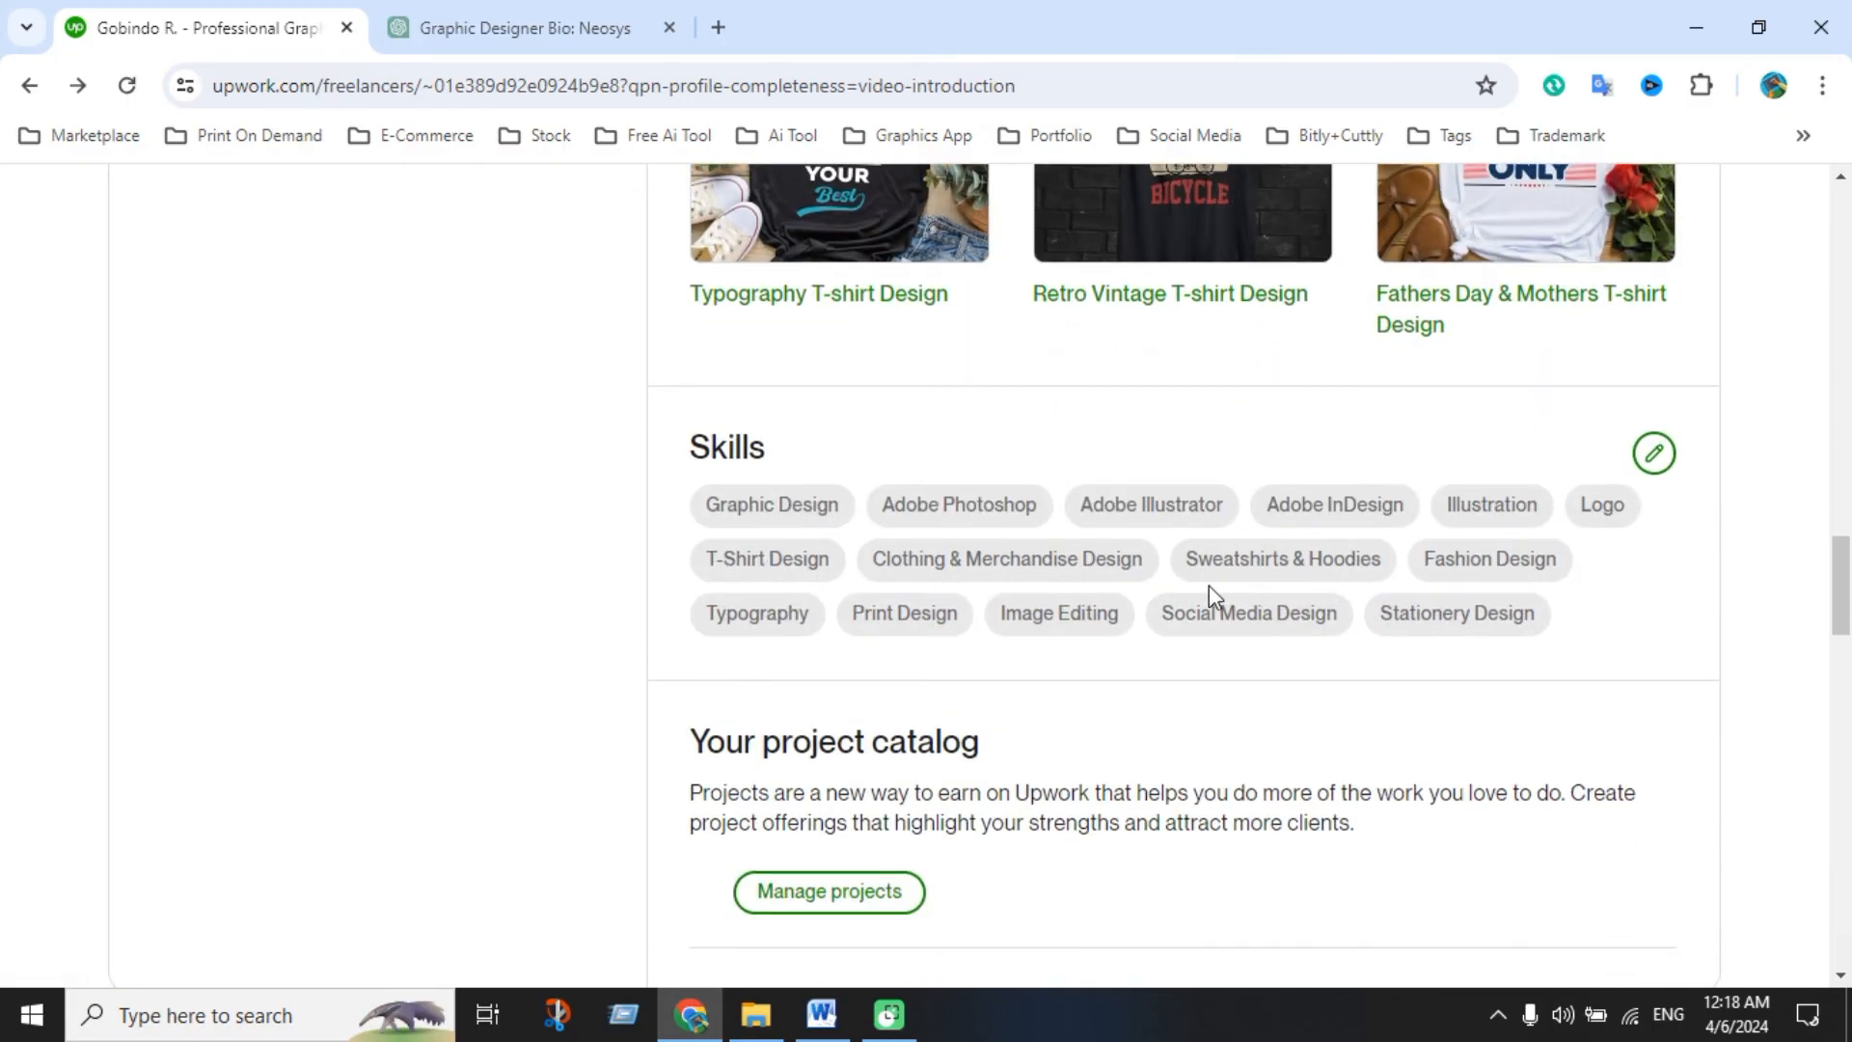
{"action": "scroll", "coordinate": [1078, 640], "scroll_direction": "down", "scroll_amount": 3}
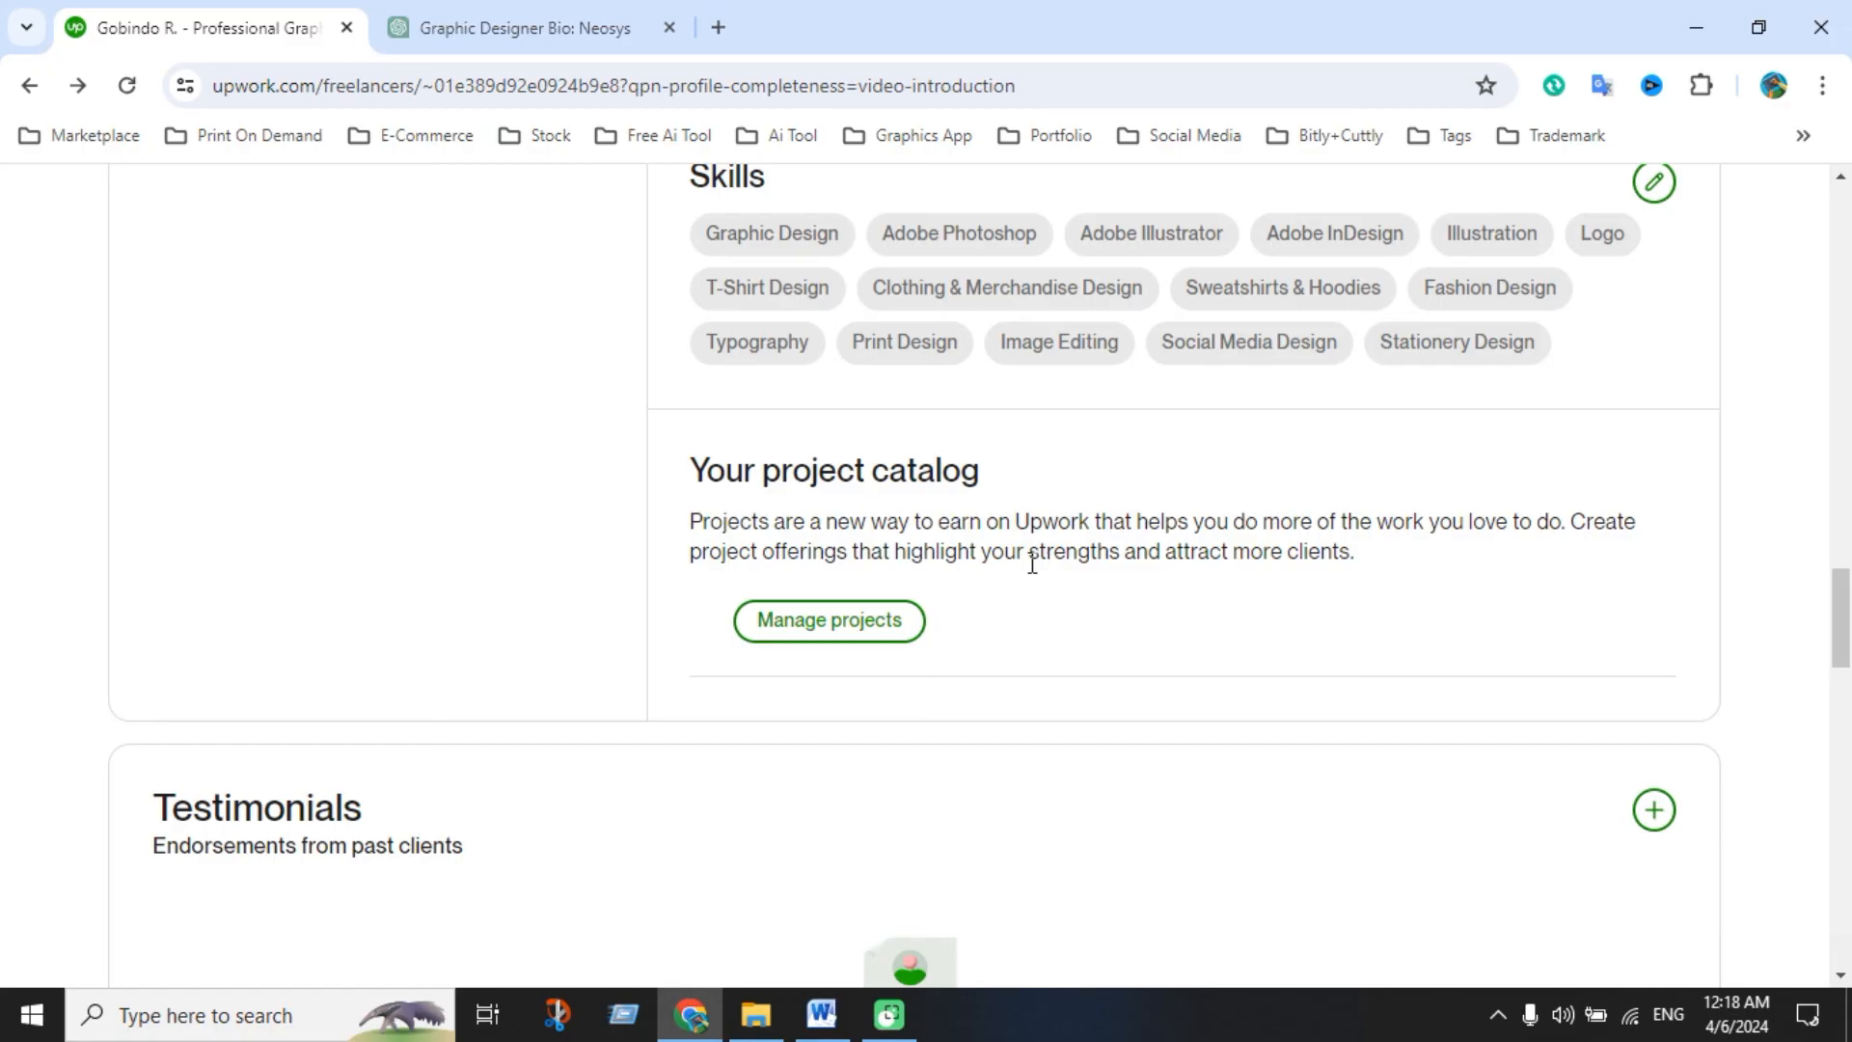
{"action": "left_click_drag", "start_coordinate": [699, 470], "coordinate": [993, 492]}
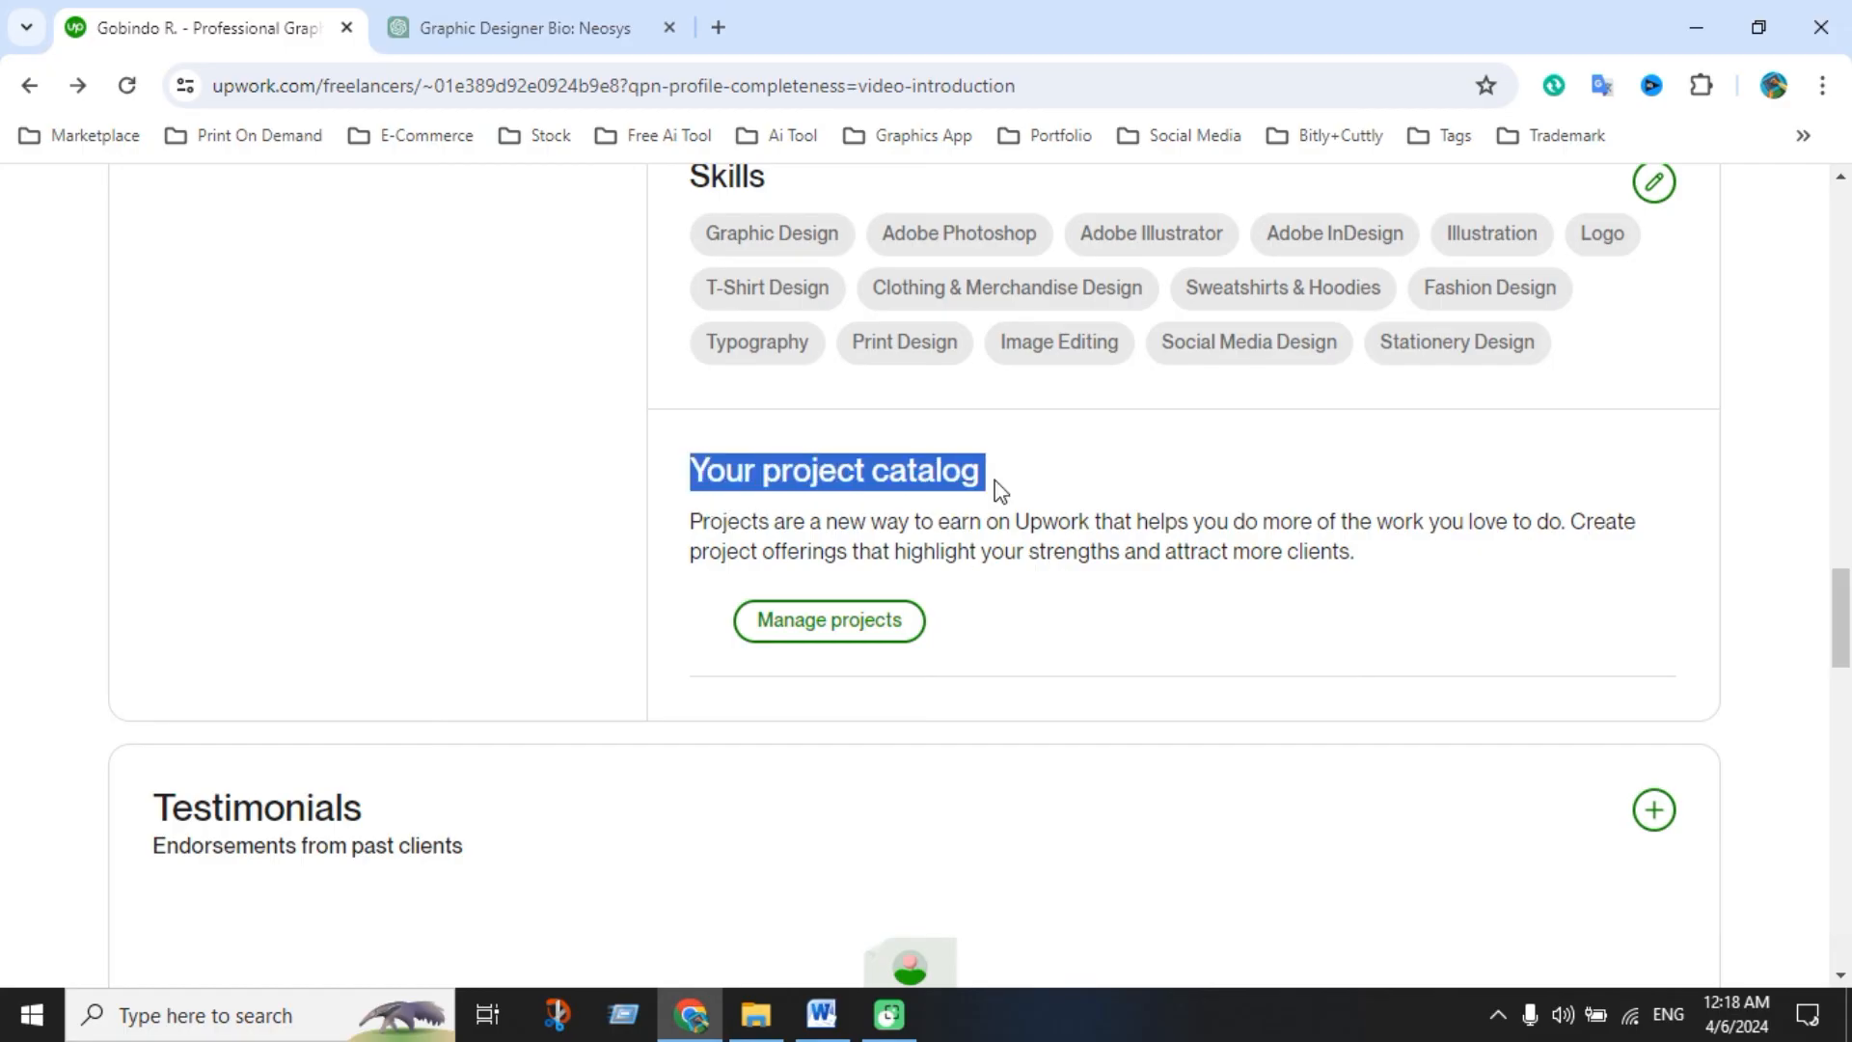
{"action": "left_click", "coordinate": [1061, 661]}
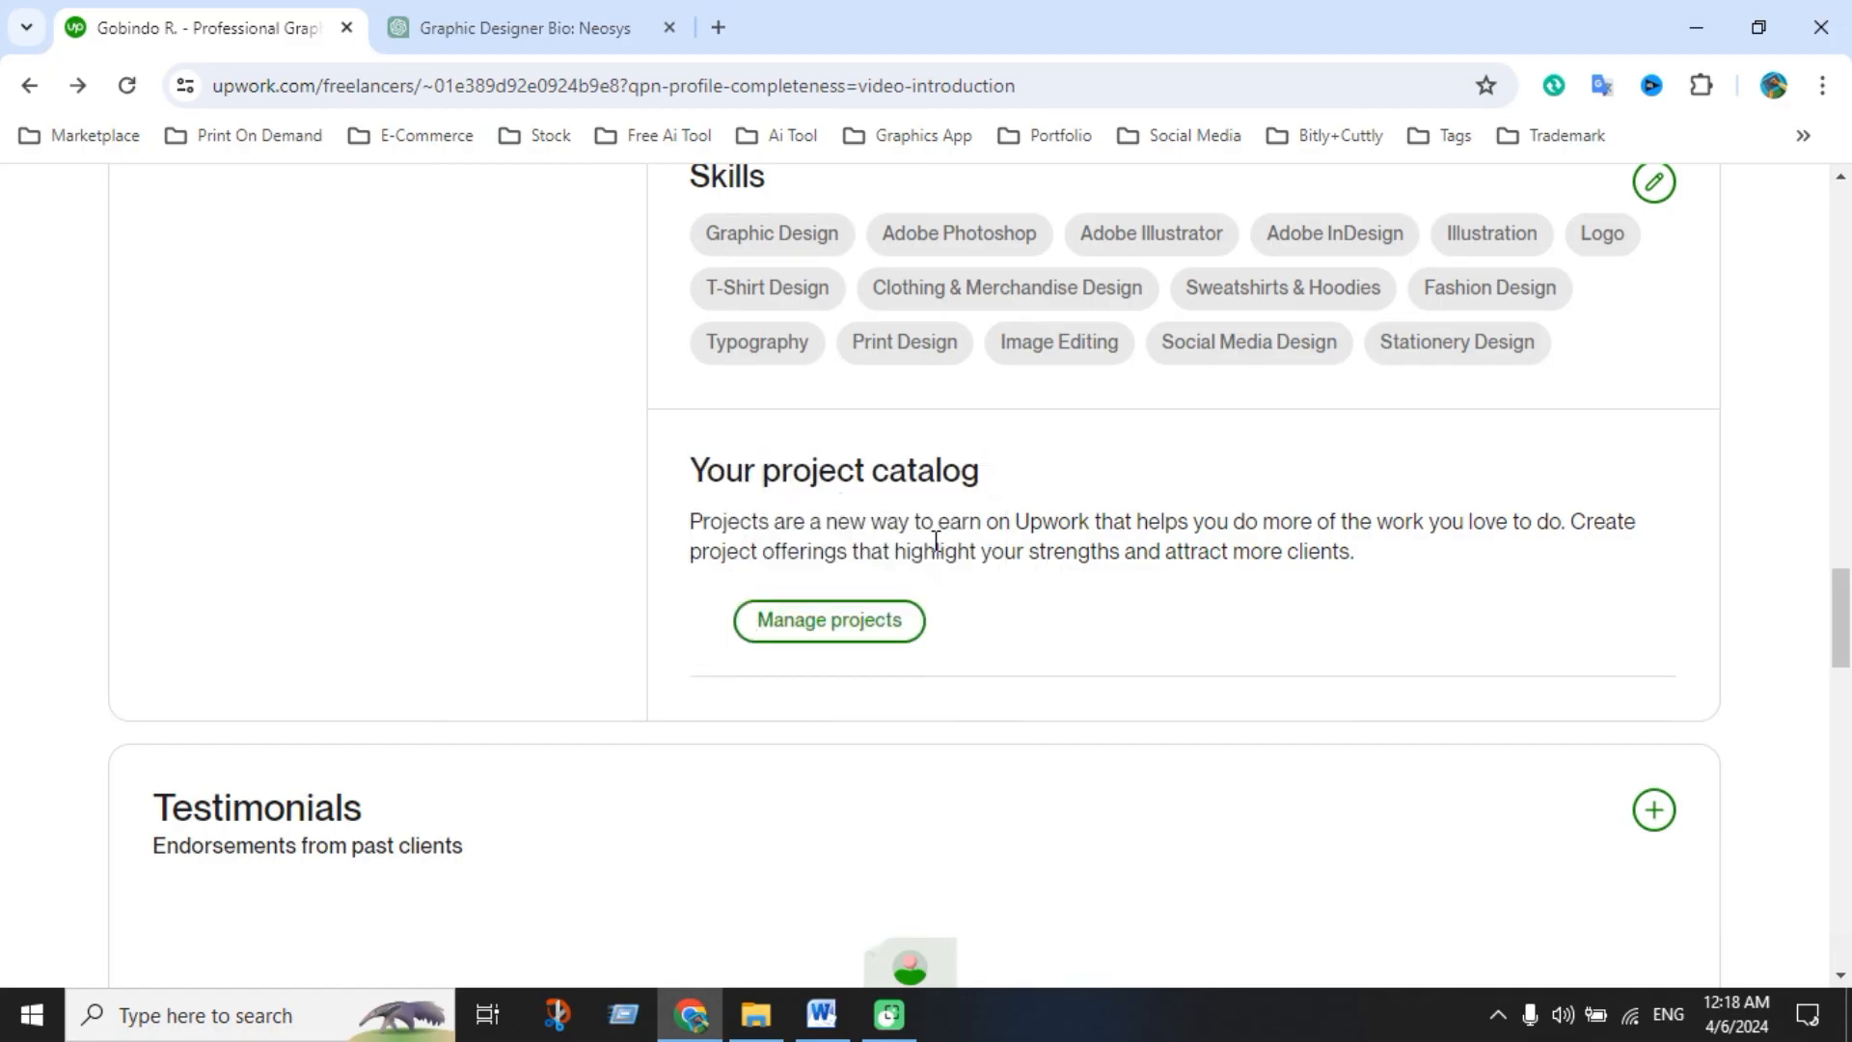
{"action": "left_click_drag", "start_coordinate": [695, 469], "coordinate": [1001, 484]}
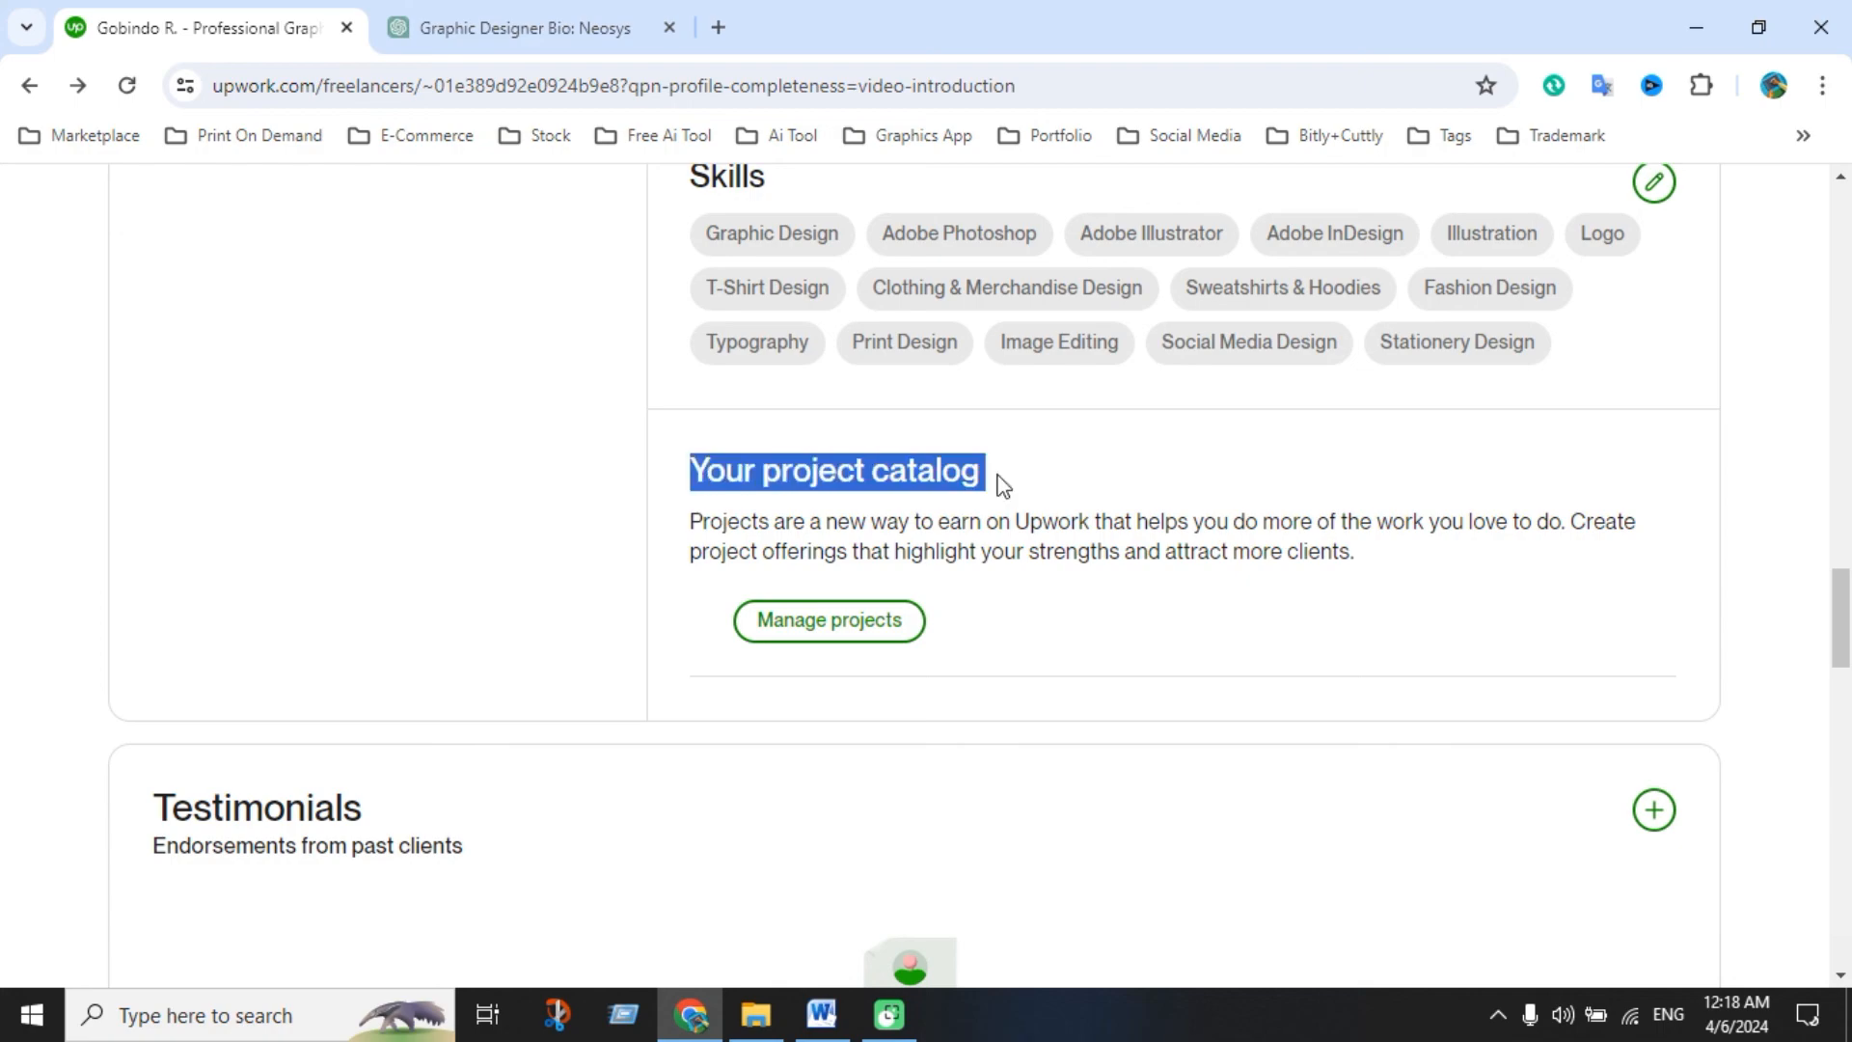
{"action": "left_click", "coordinate": [1062, 638]}
{"action": "scroll", "coordinate": [1061, 641], "scroll_direction": "up", "scroll_amount": 6}
{"action": "scroll", "coordinate": [989, 737], "scroll_direction": "up", "scroll_amount": 3}
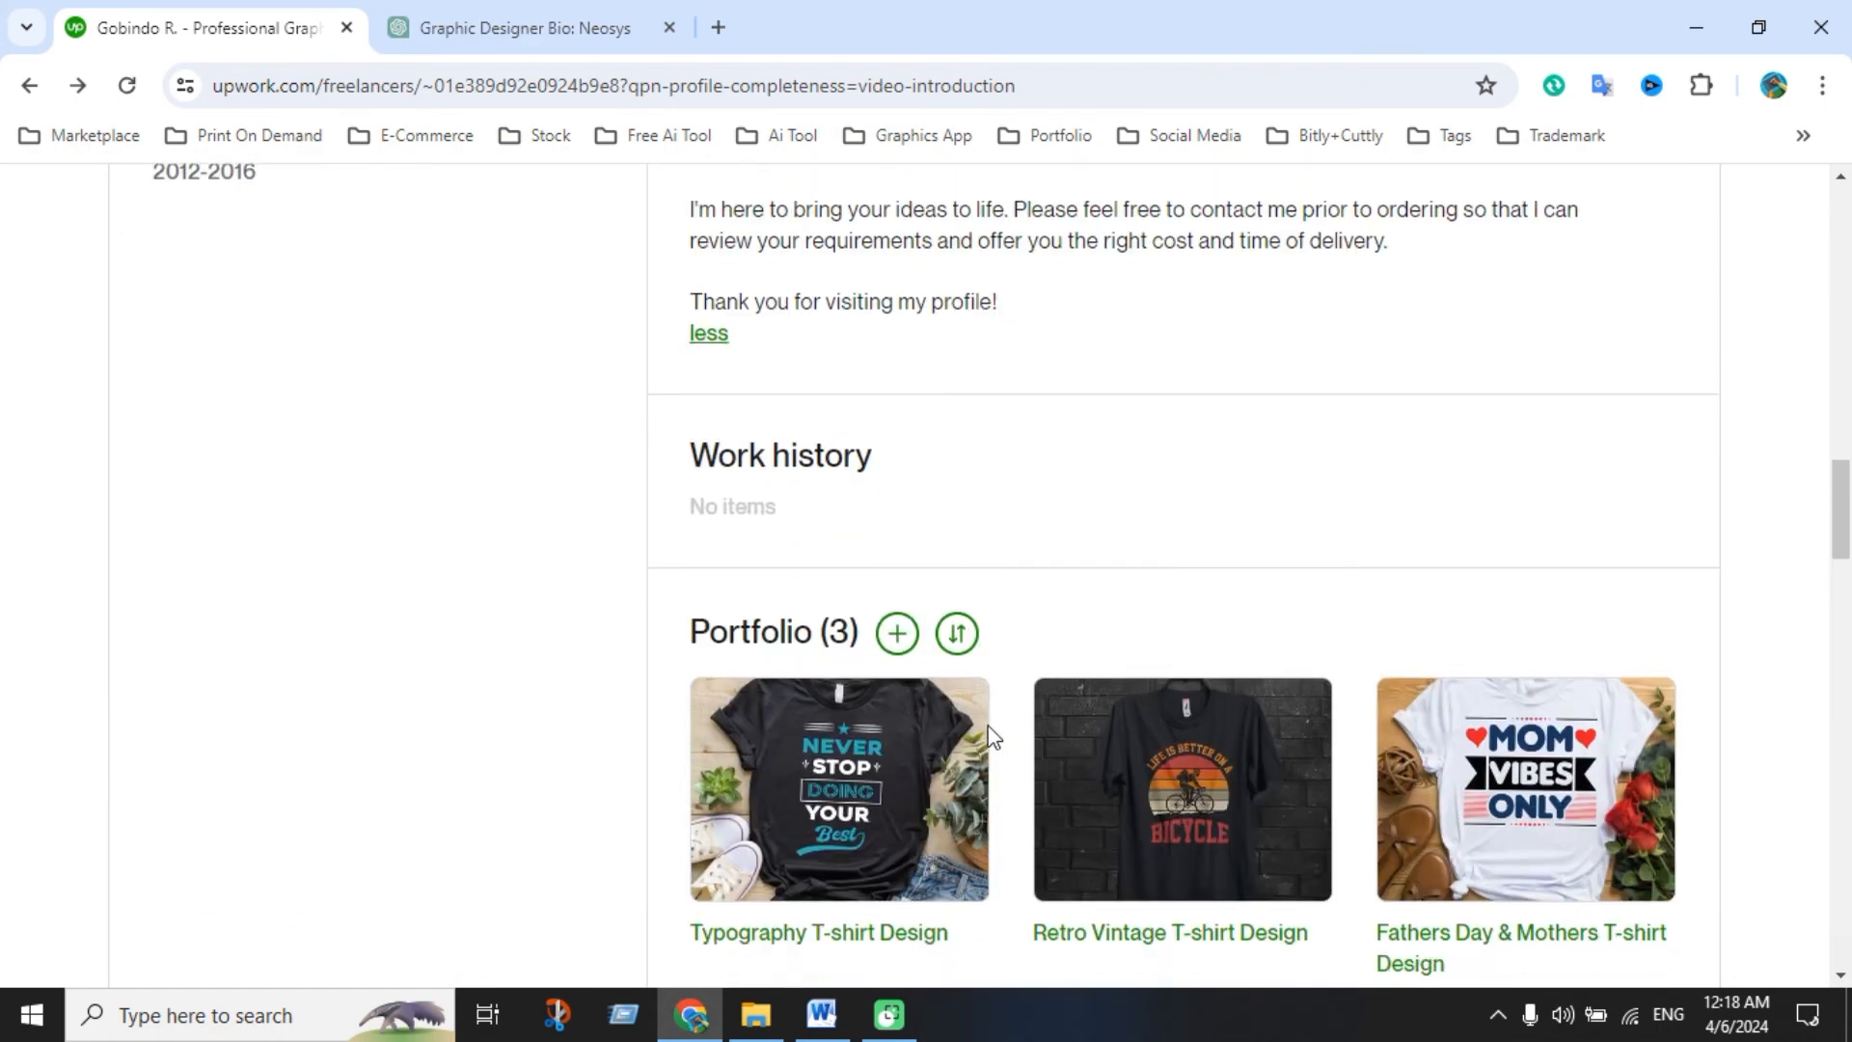
{"action": "scroll", "coordinate": [993, 791], "scroll_direction": "down", "scroll_amount": 10}
{"action": "scroll", "coordinate": [940, 617], "scroll_direction": "up", "scroll_amount": 7}
{"action": "scroll", "coordinate": [922, 643], "scroll_direction": "up", "scroll_amount": 15}
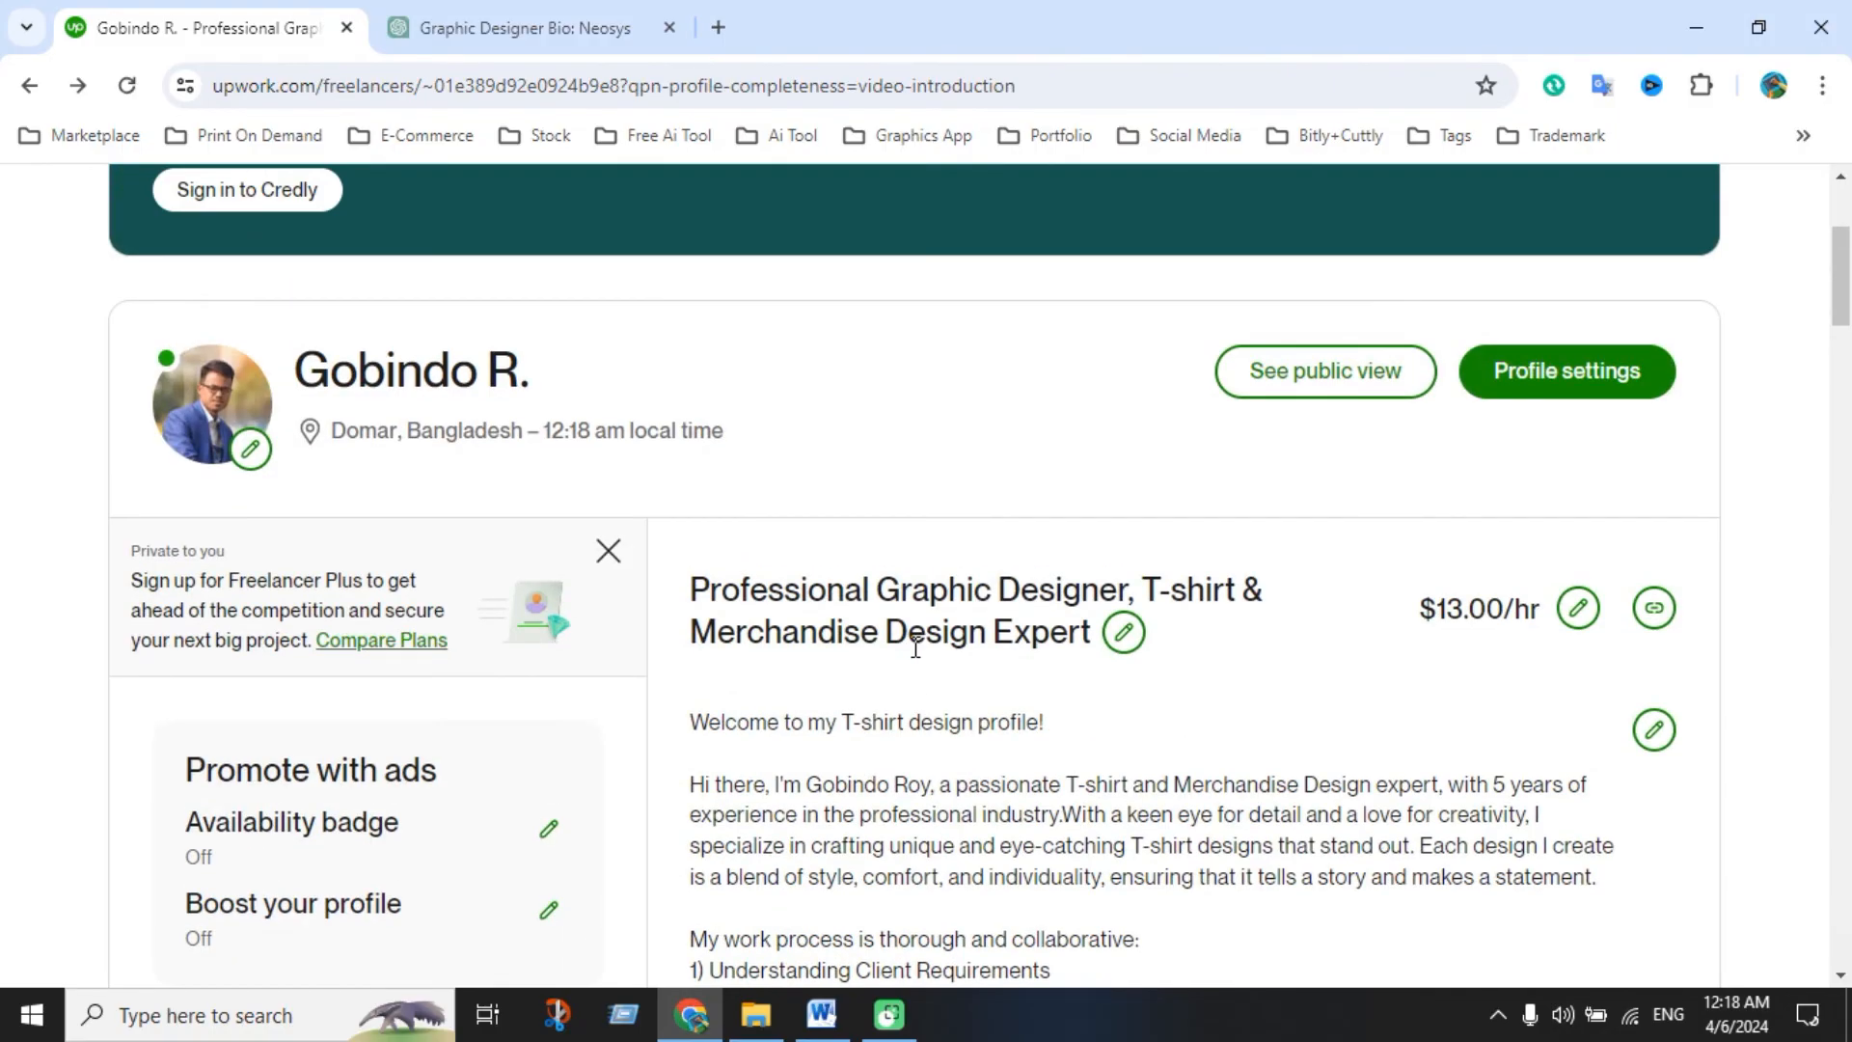
{"action": "scroll", "coordinate": [897, 569], "scroll_direction": "up", "scroll_amount": 3}
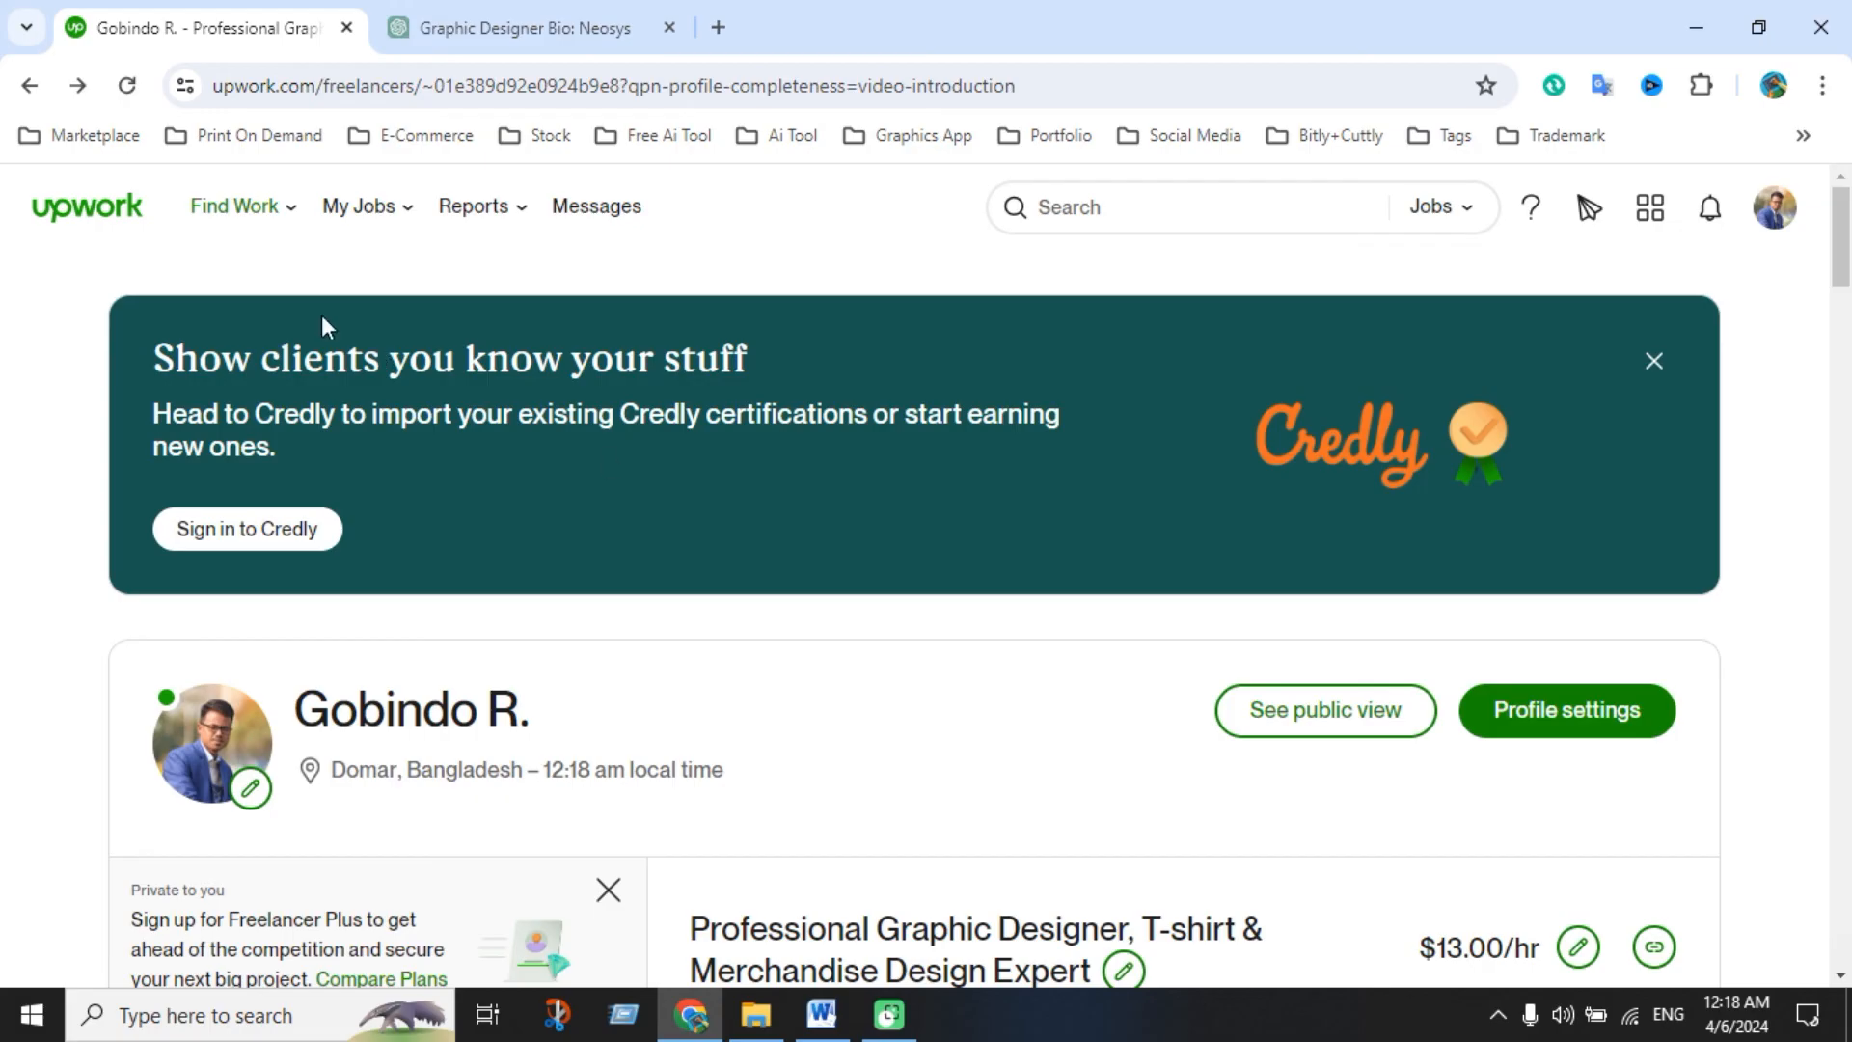
From the Find Work page, search jobs for 'tshirt' and skim the results
{"action": "left_click", "coordinate": [461, 356]}
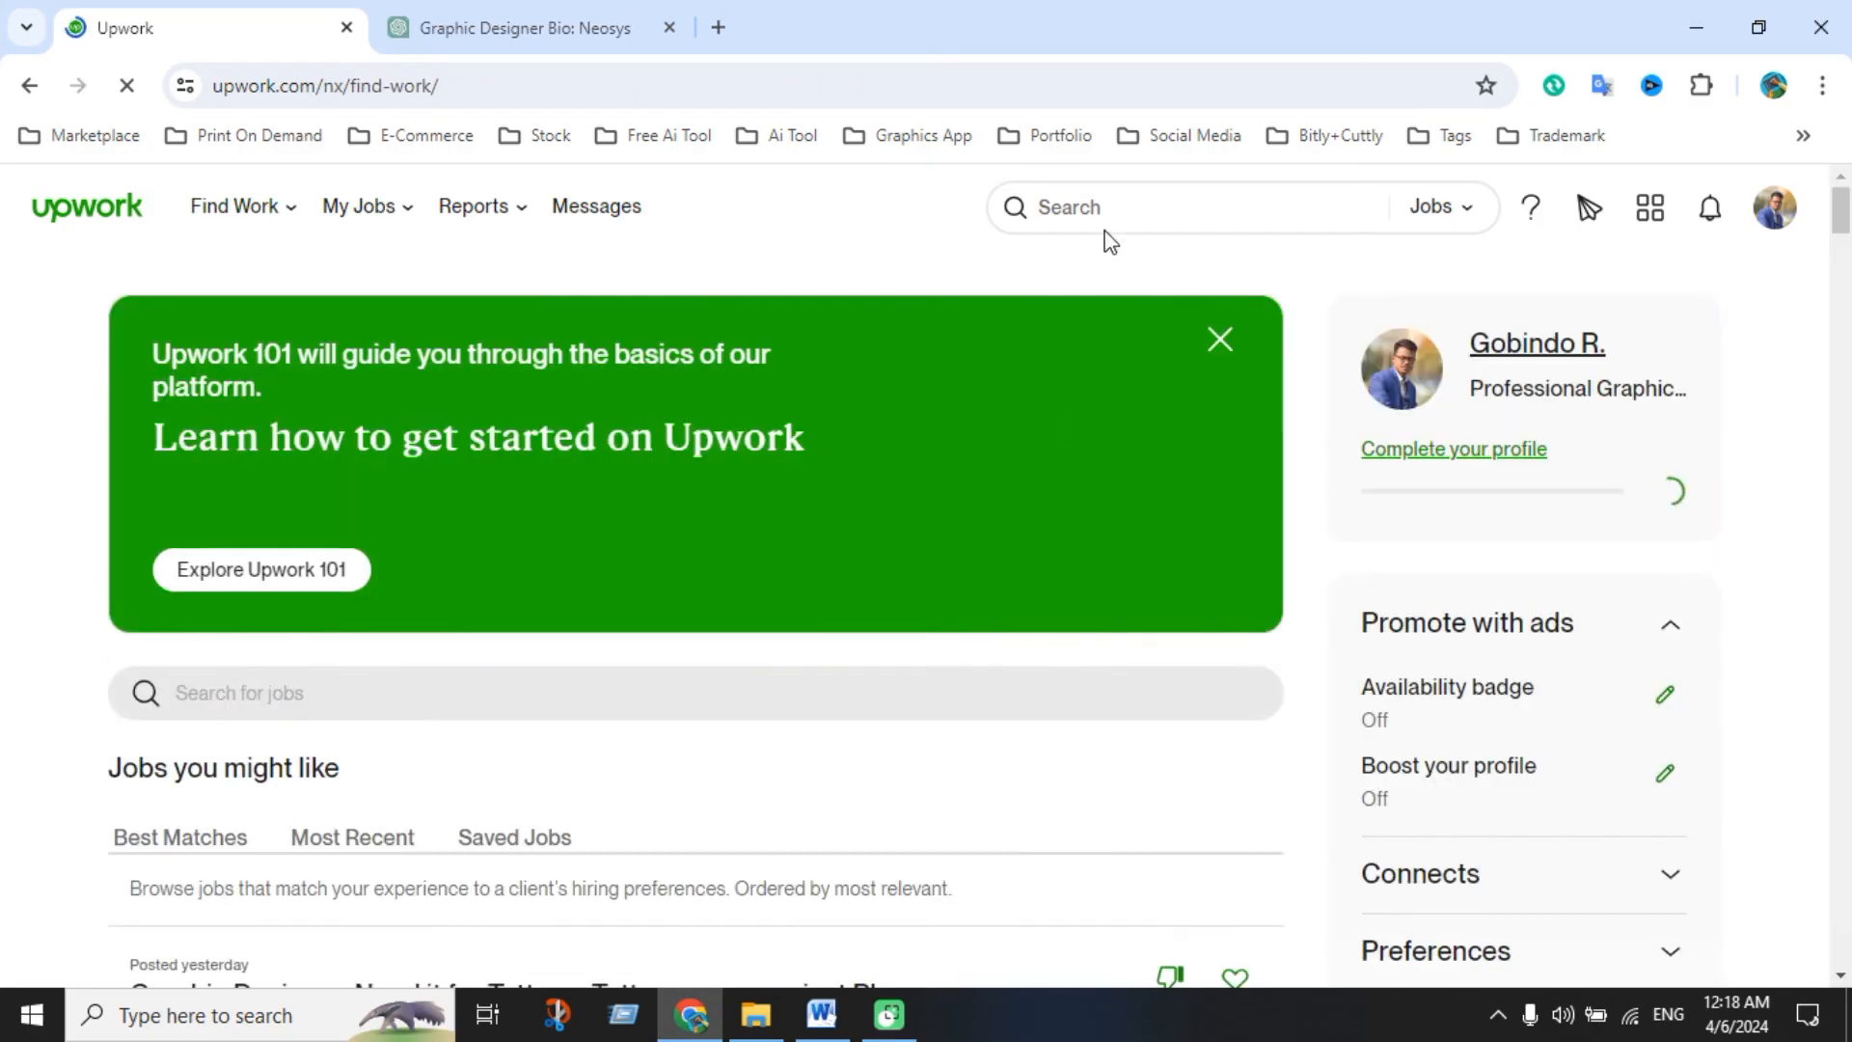
{"action": "left_click", "coordinate": [1096, 206]}
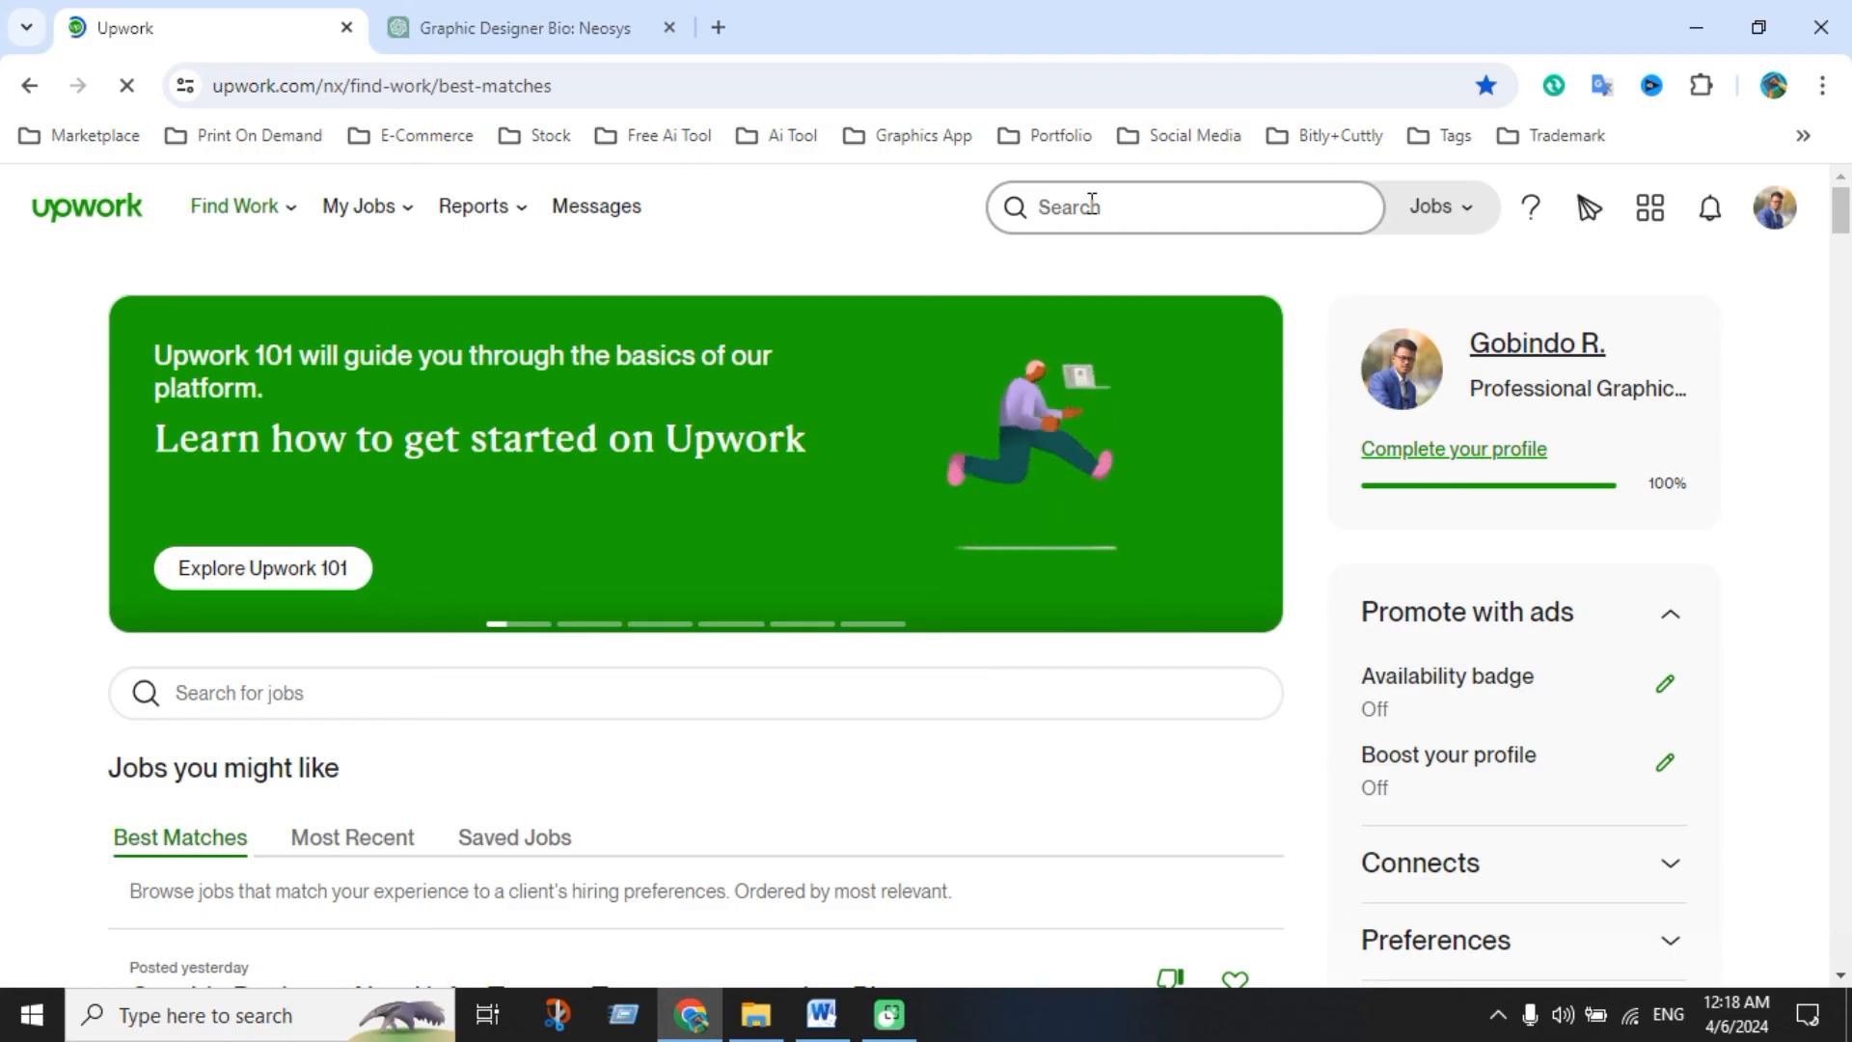
{"action": "type", "text": "tshi"}
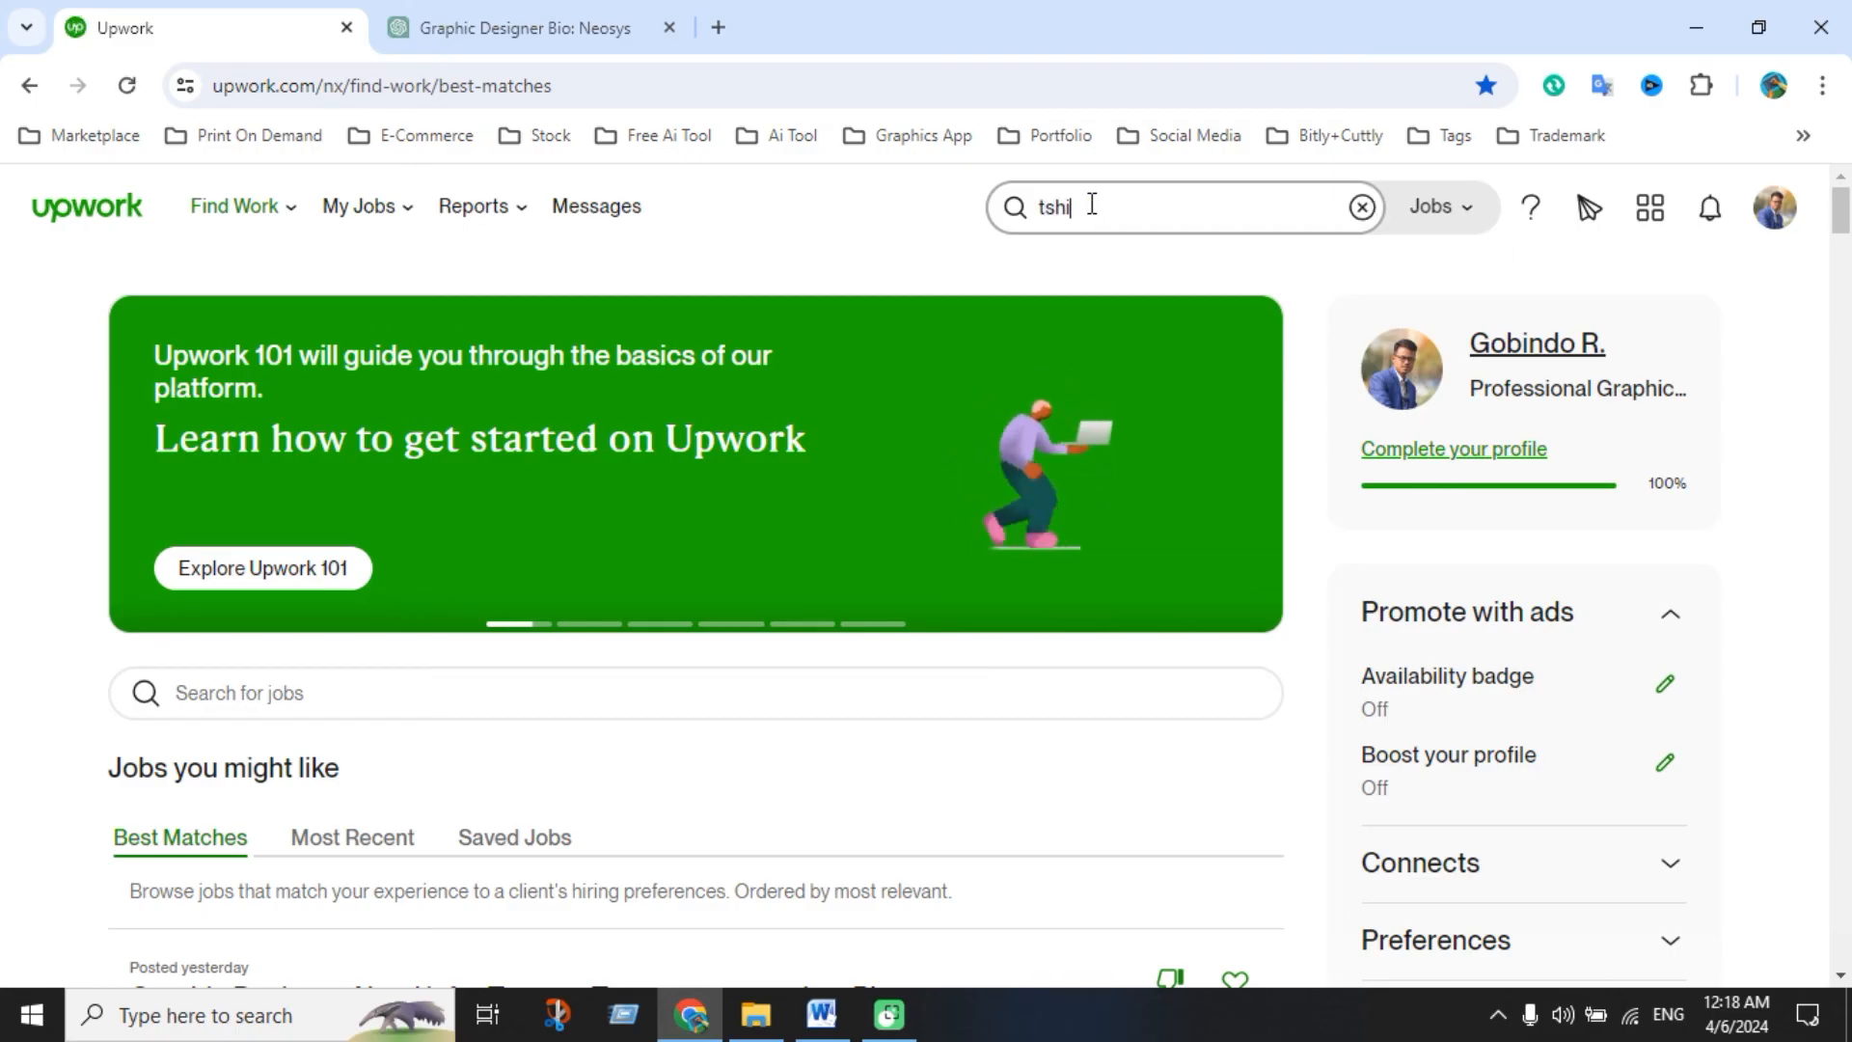
{"action": "type", "text": "rt"}
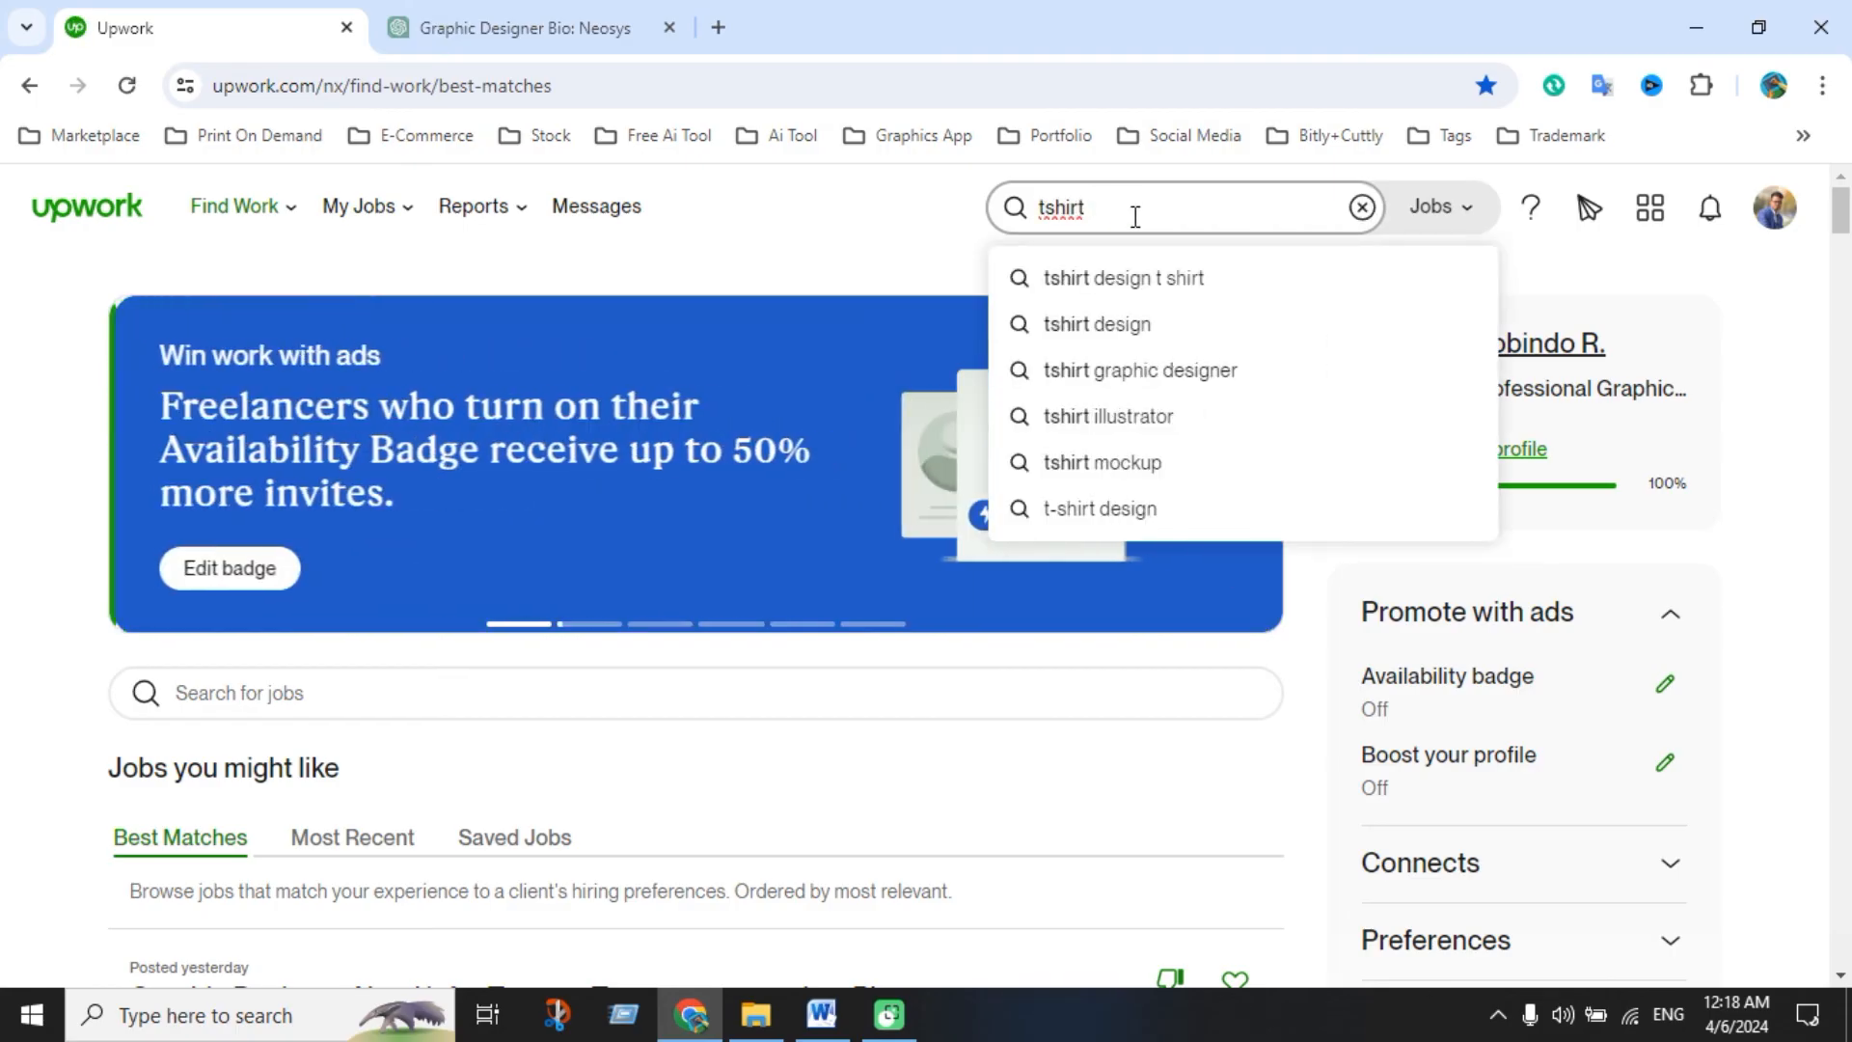
{"action": "left_click", "coordinate": [1154, 279]}
{"action": "scroll", "coordinate": [686, 745], "scroll_direction": "down", "scroll_amount": 5}
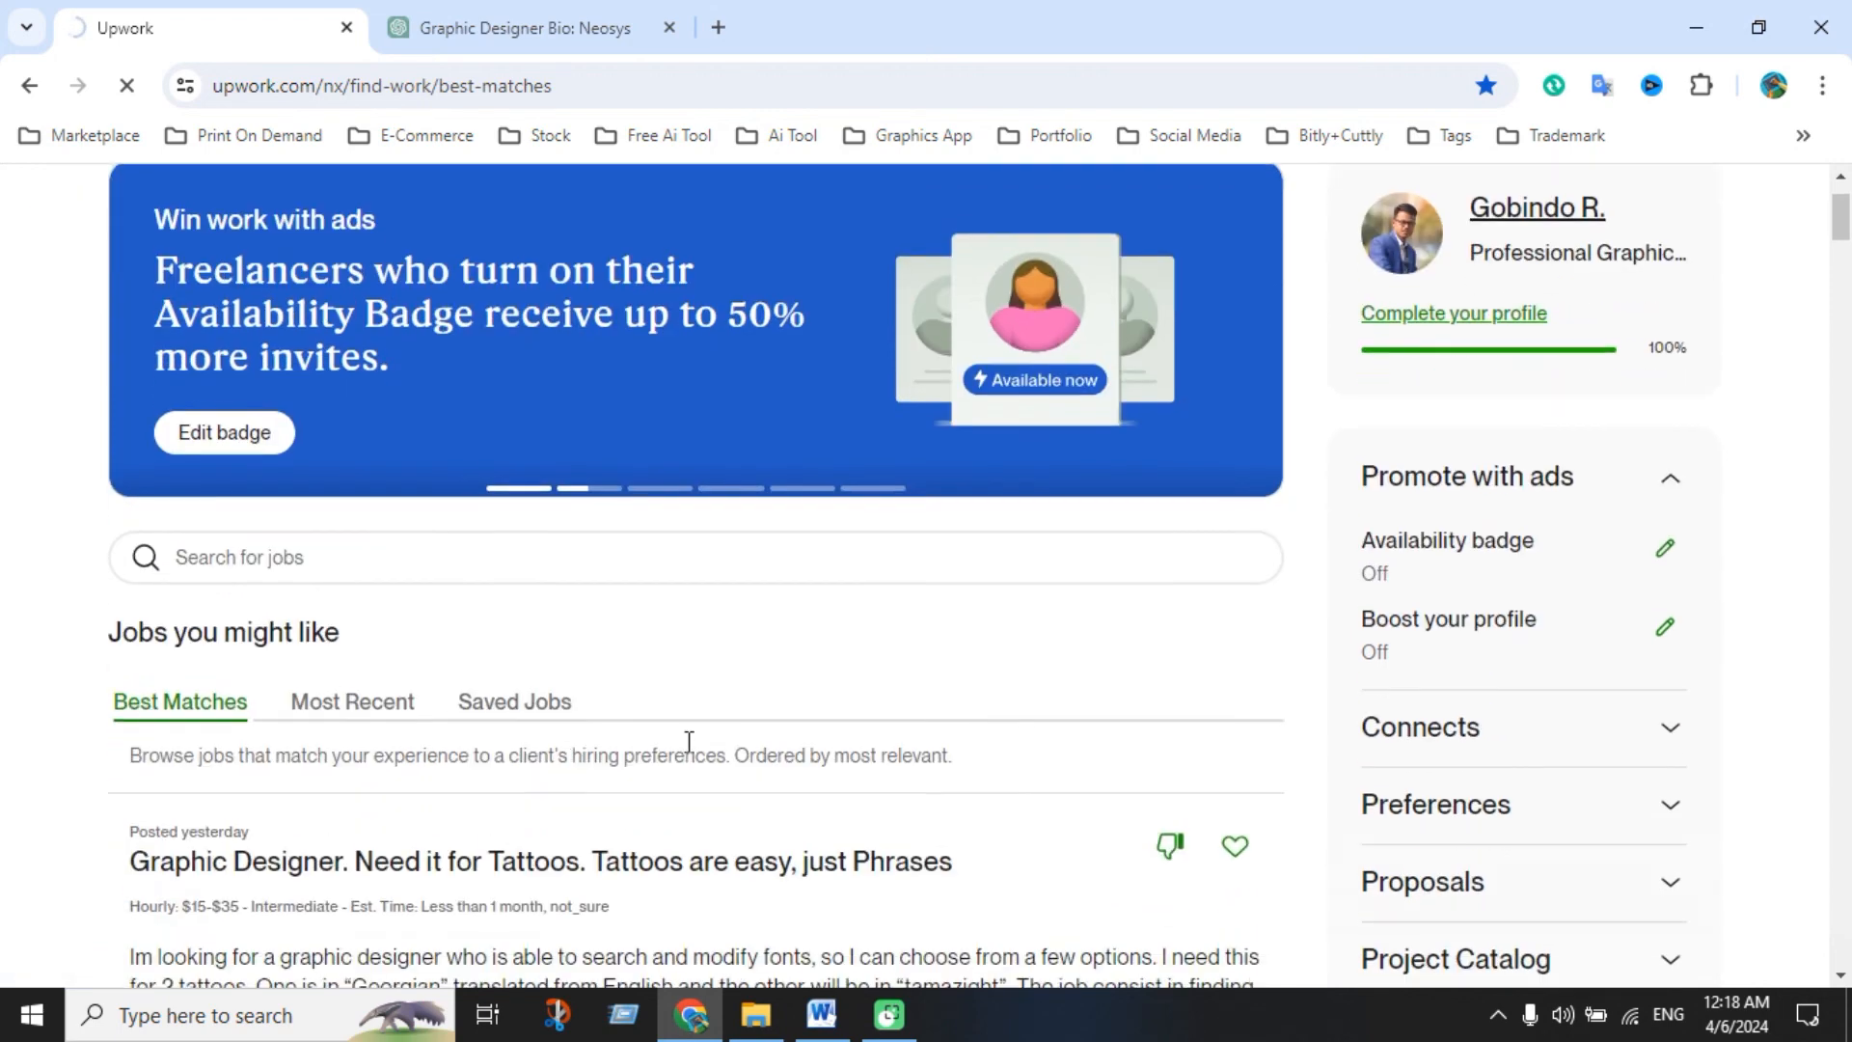
{"action": "scroll", "coordinate": [694, 755], "scroll_direction": "down", "scroll_amount": 1}
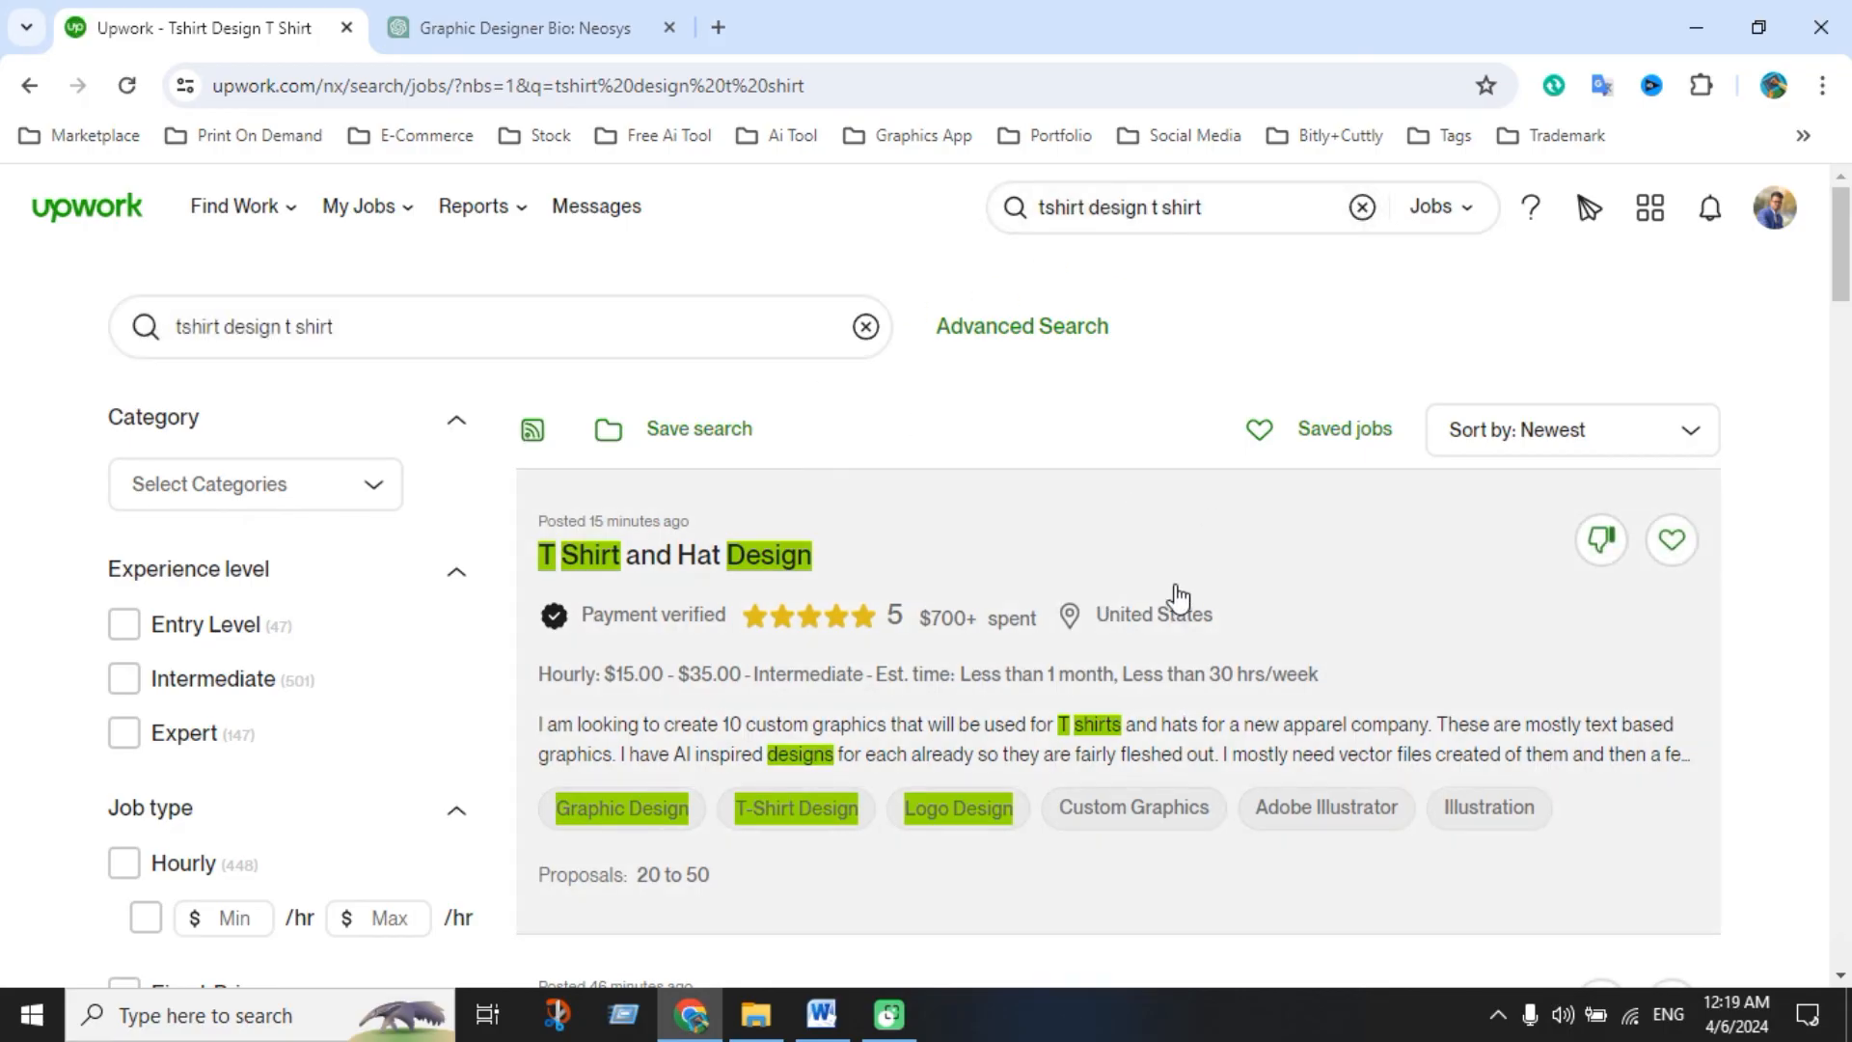
{"action": "scroll", "coordinate": [977, 627], "scroll_direction": "down", "scroll_amount": 3}
{"action": "scroll", "coordinate": [977, 627], "scroll_direction": "up", "scroll_amount": 3}
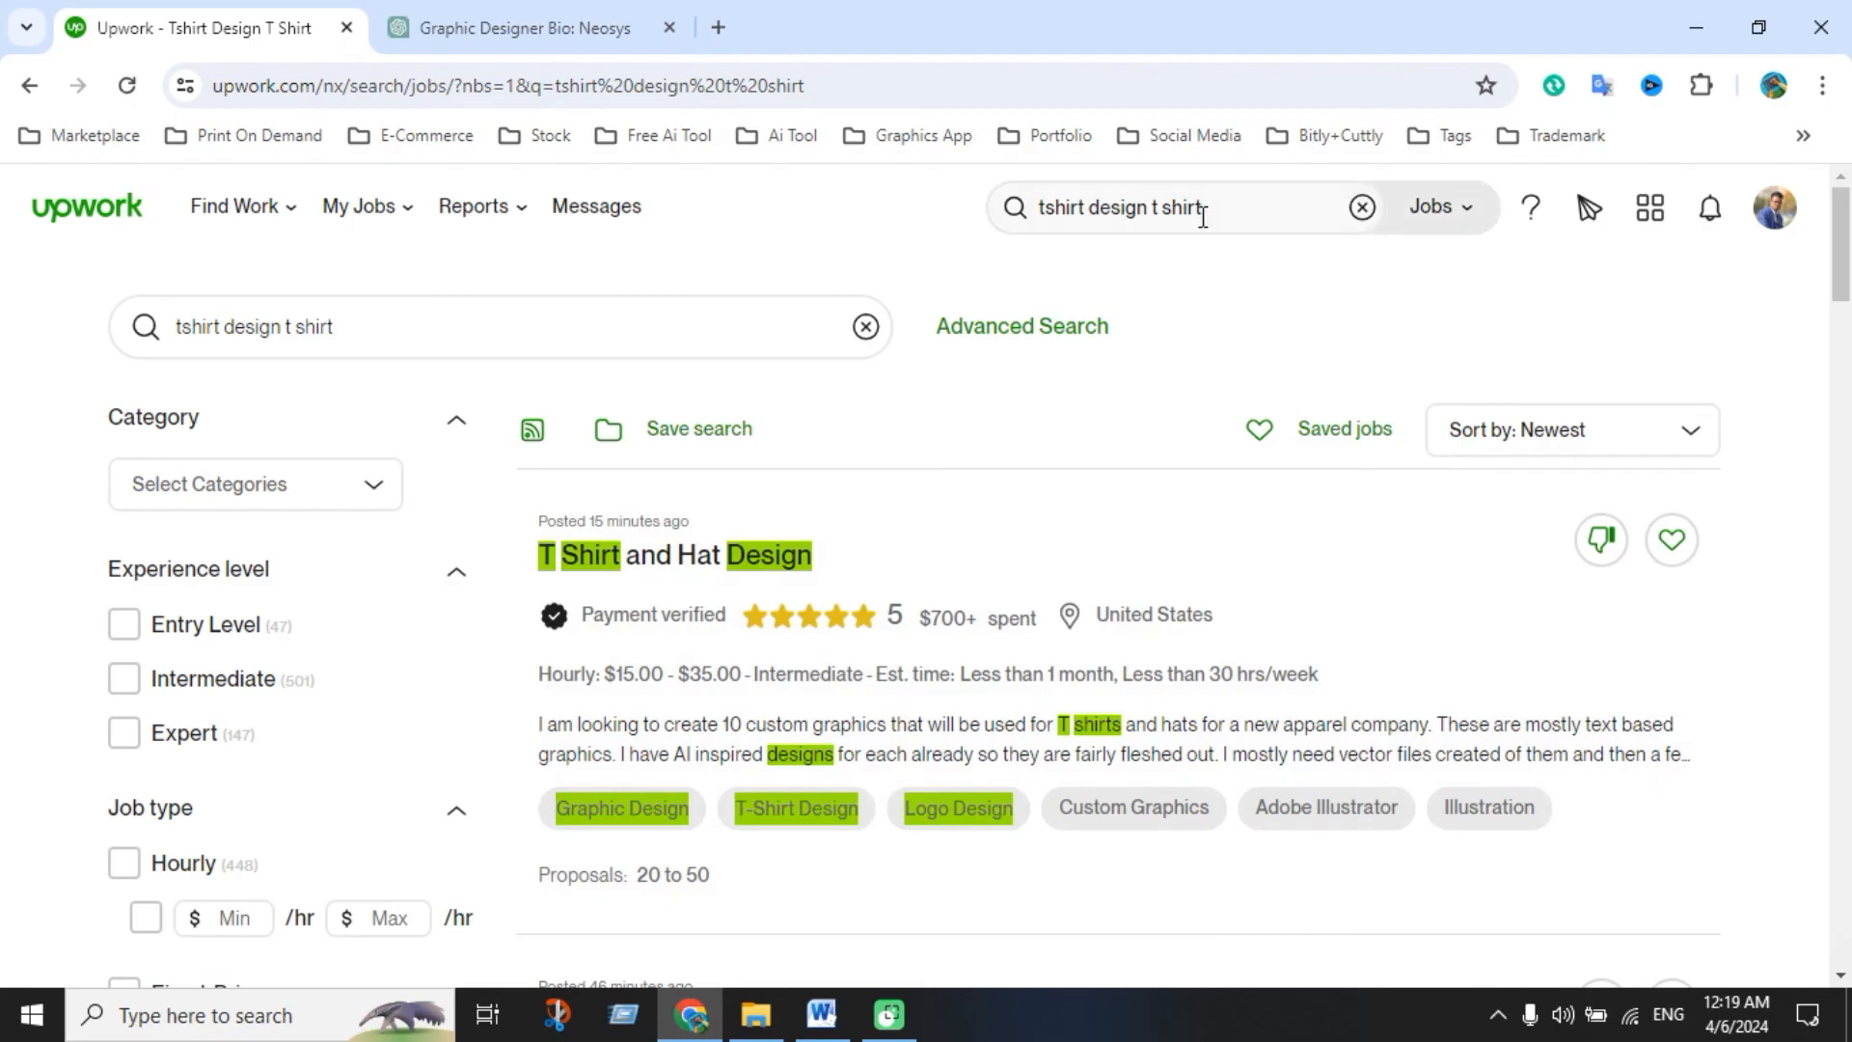
Return to the job feed and search jobs for 'tshirt design'
{"action": "left_click", "coordinate": [111, 214]}
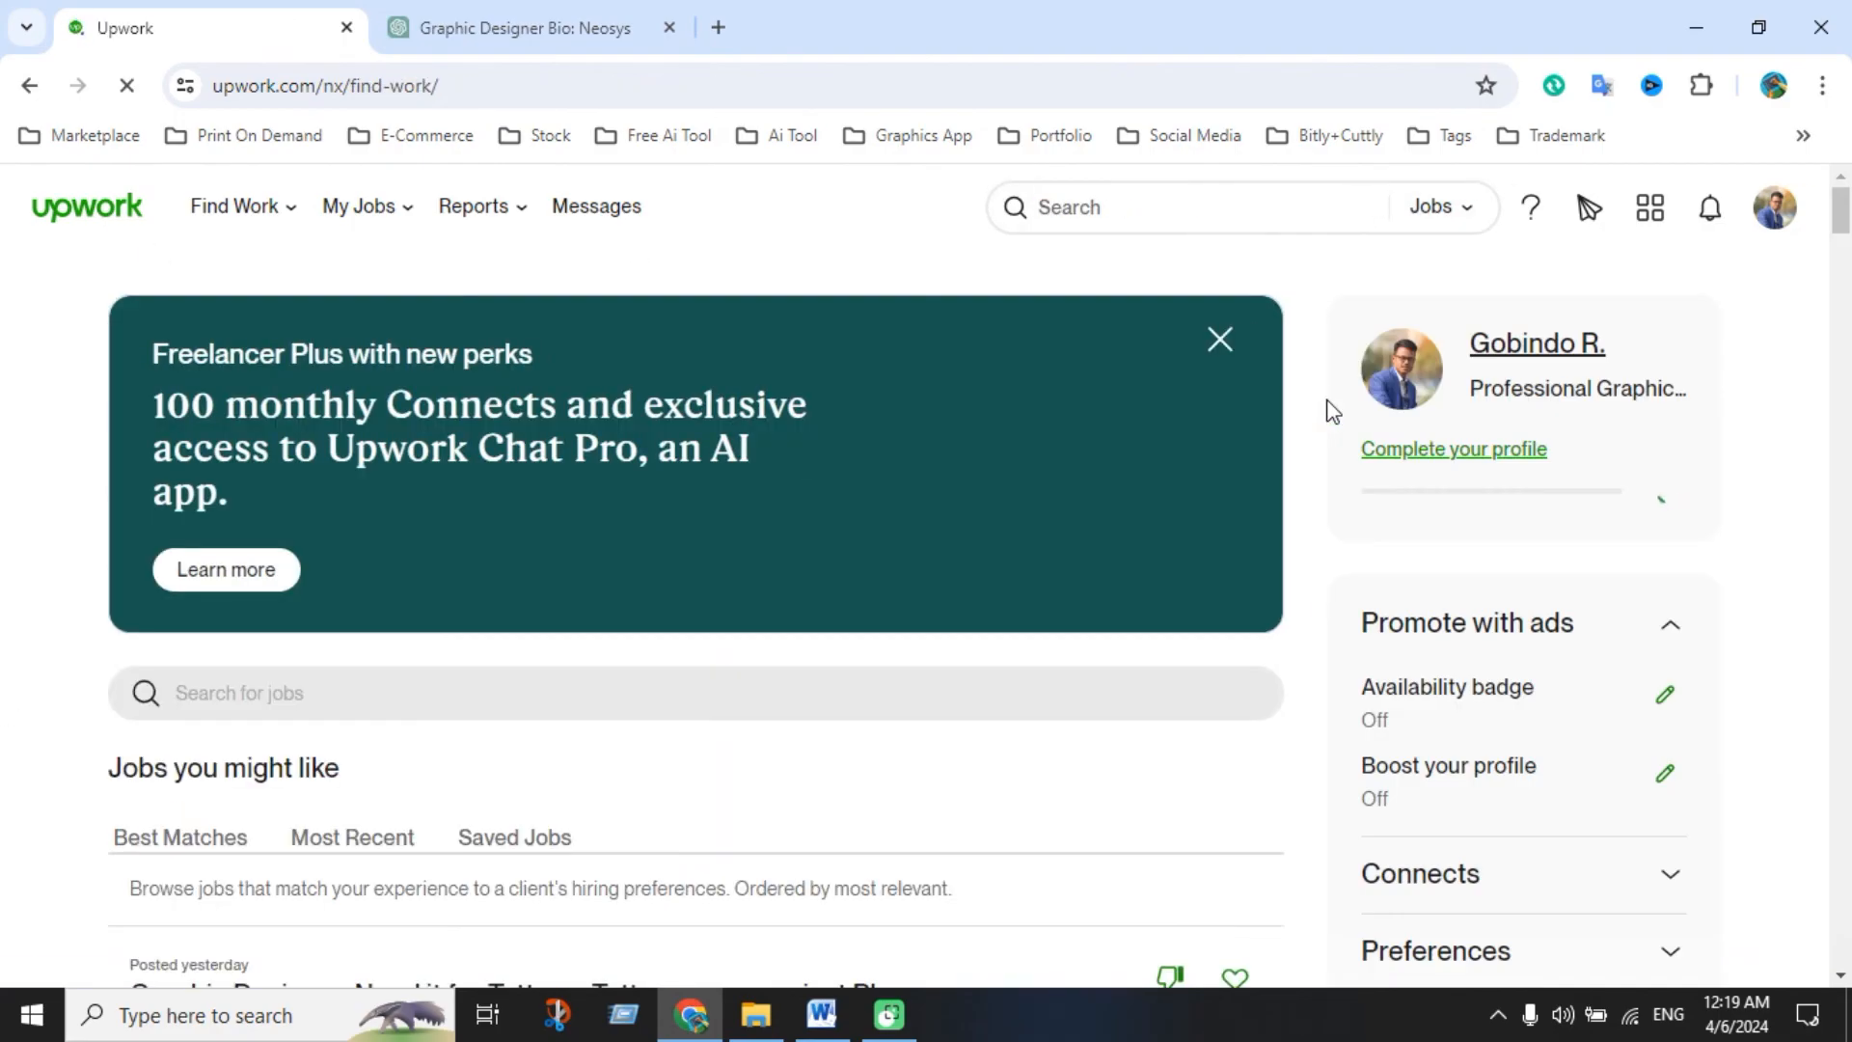
{"action": "left_click", "coordinate": [1117, 208]}
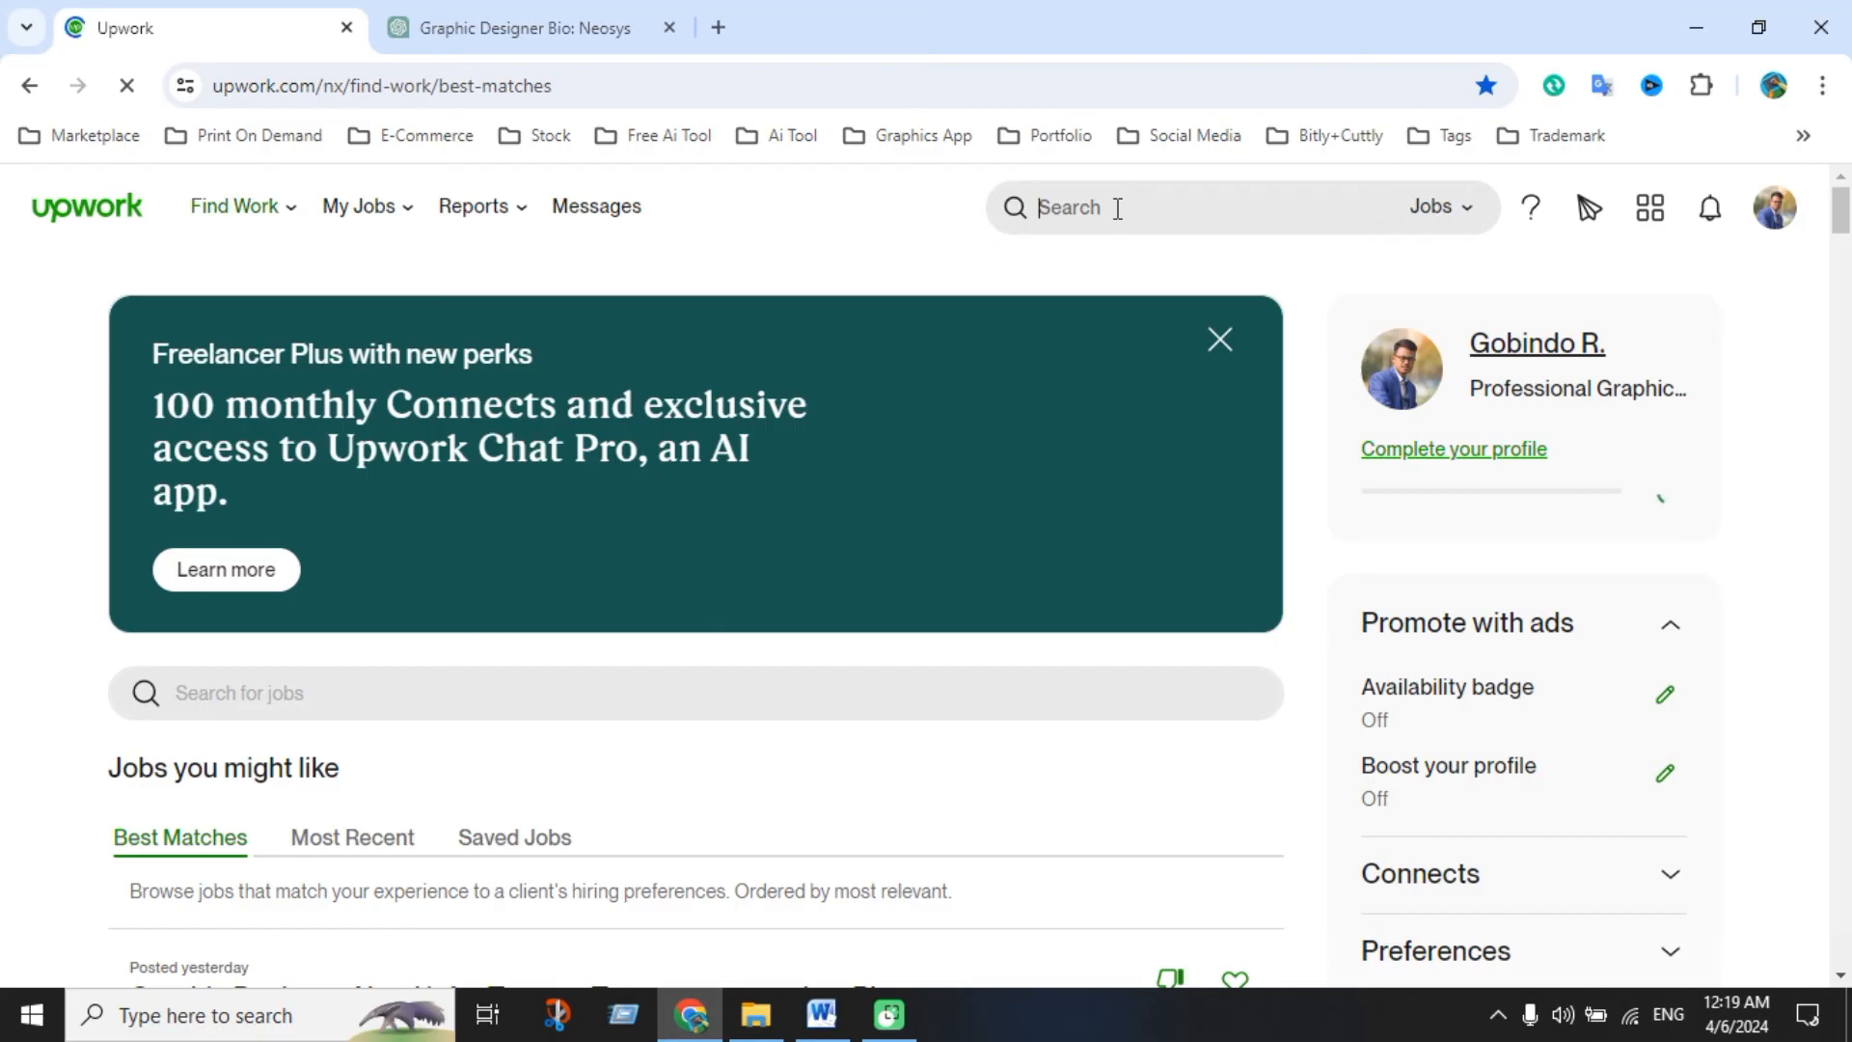
{"action": "type", "text": "tshirt"}
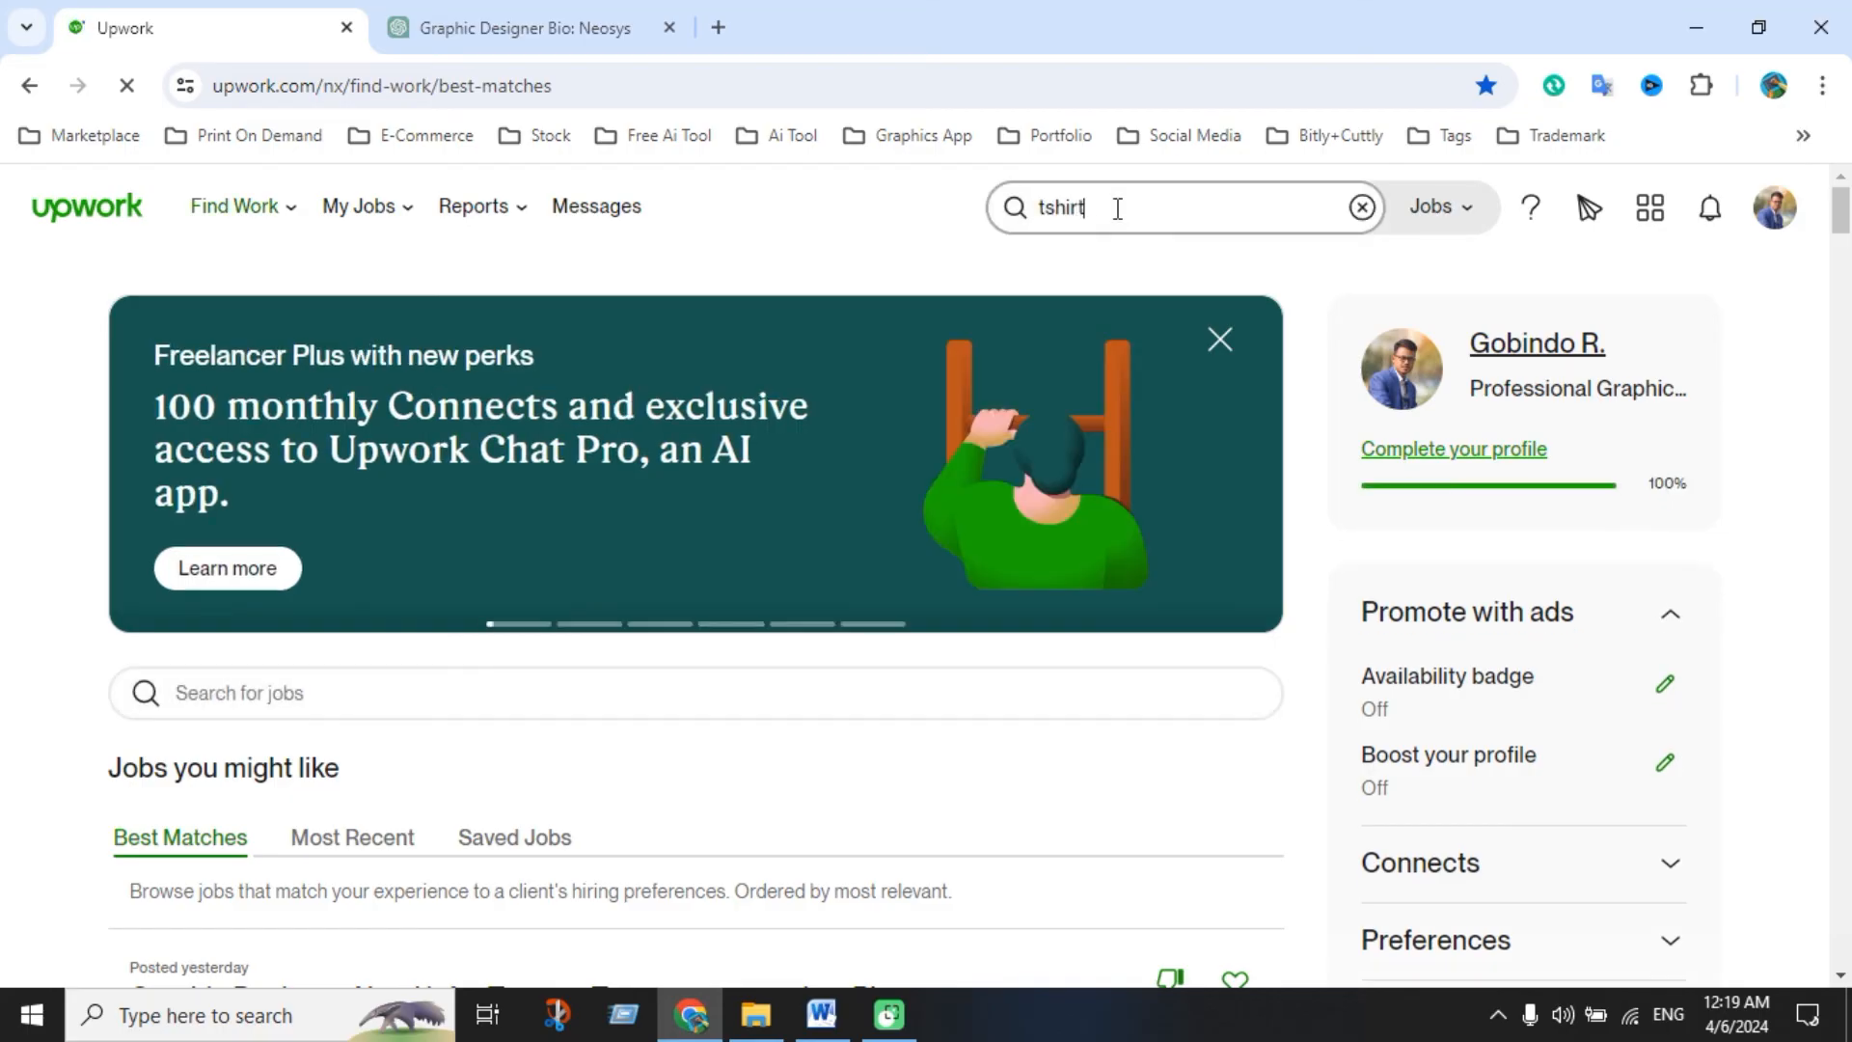
{"action": "type", "text": " design"}
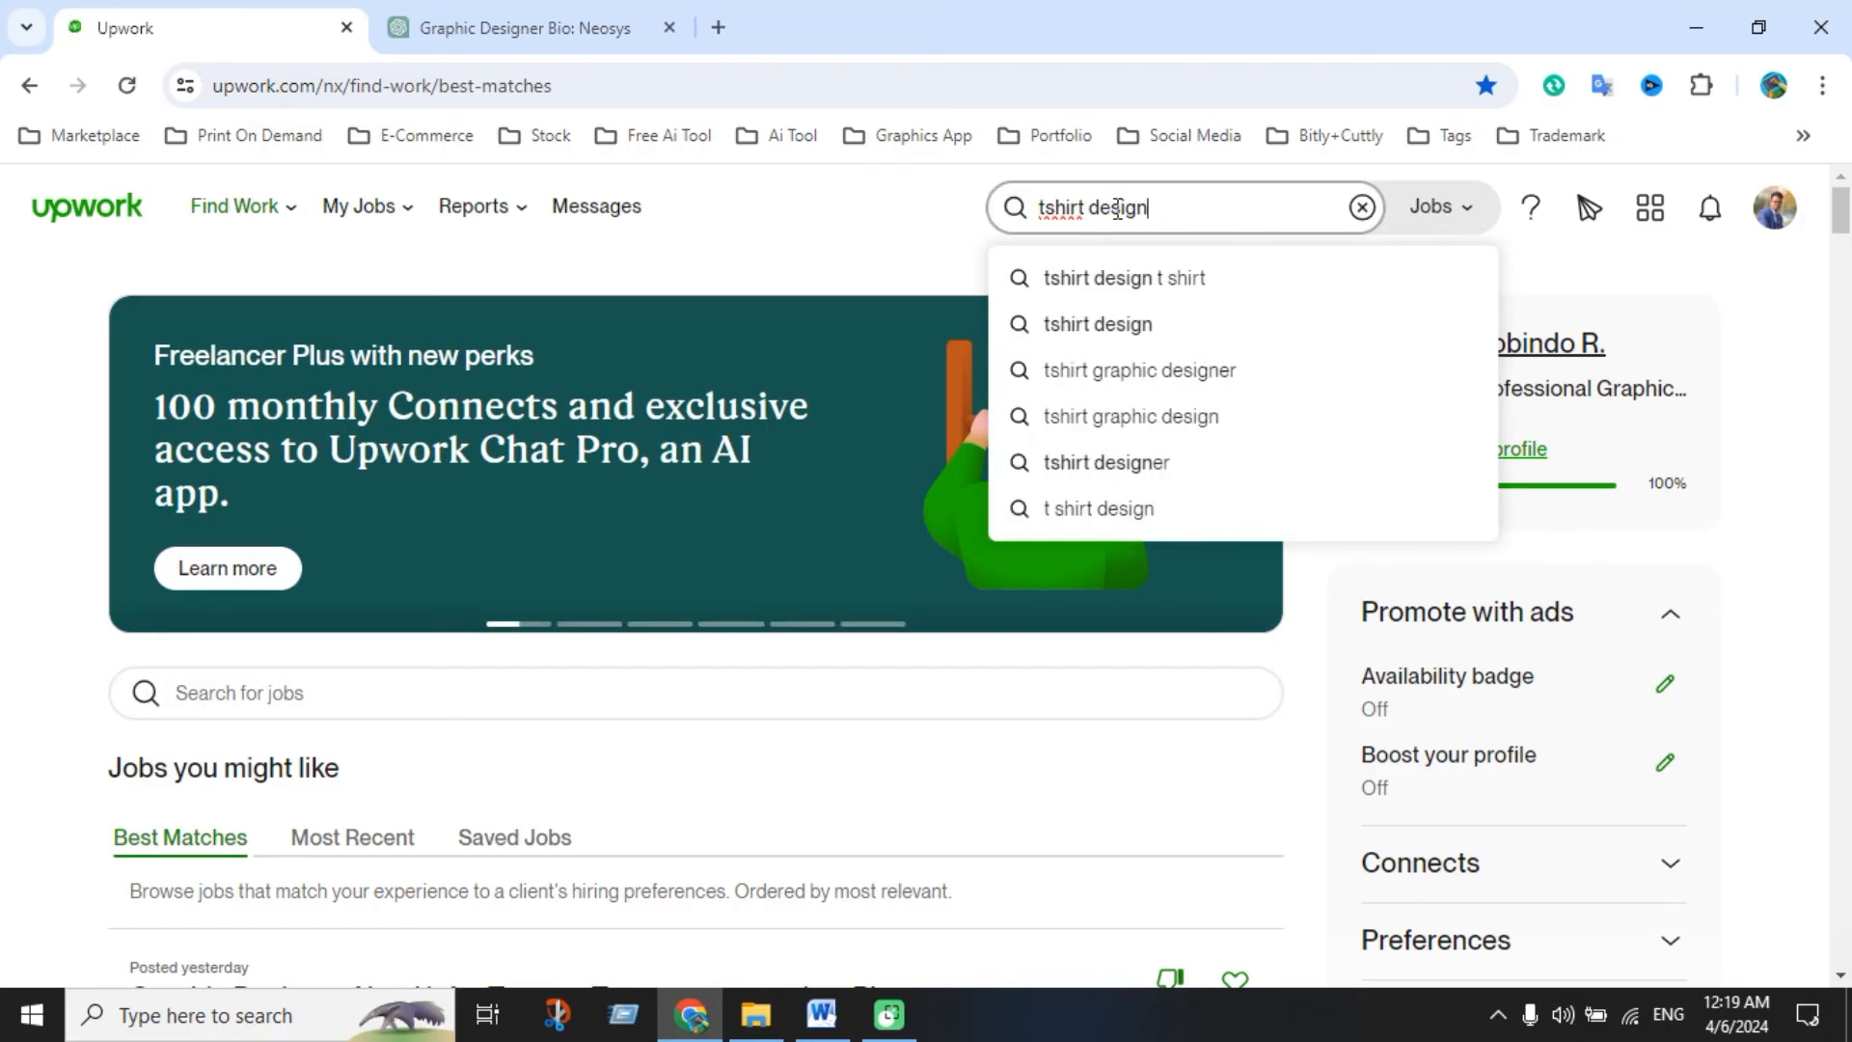
{"action": "key", "text": "Return"}
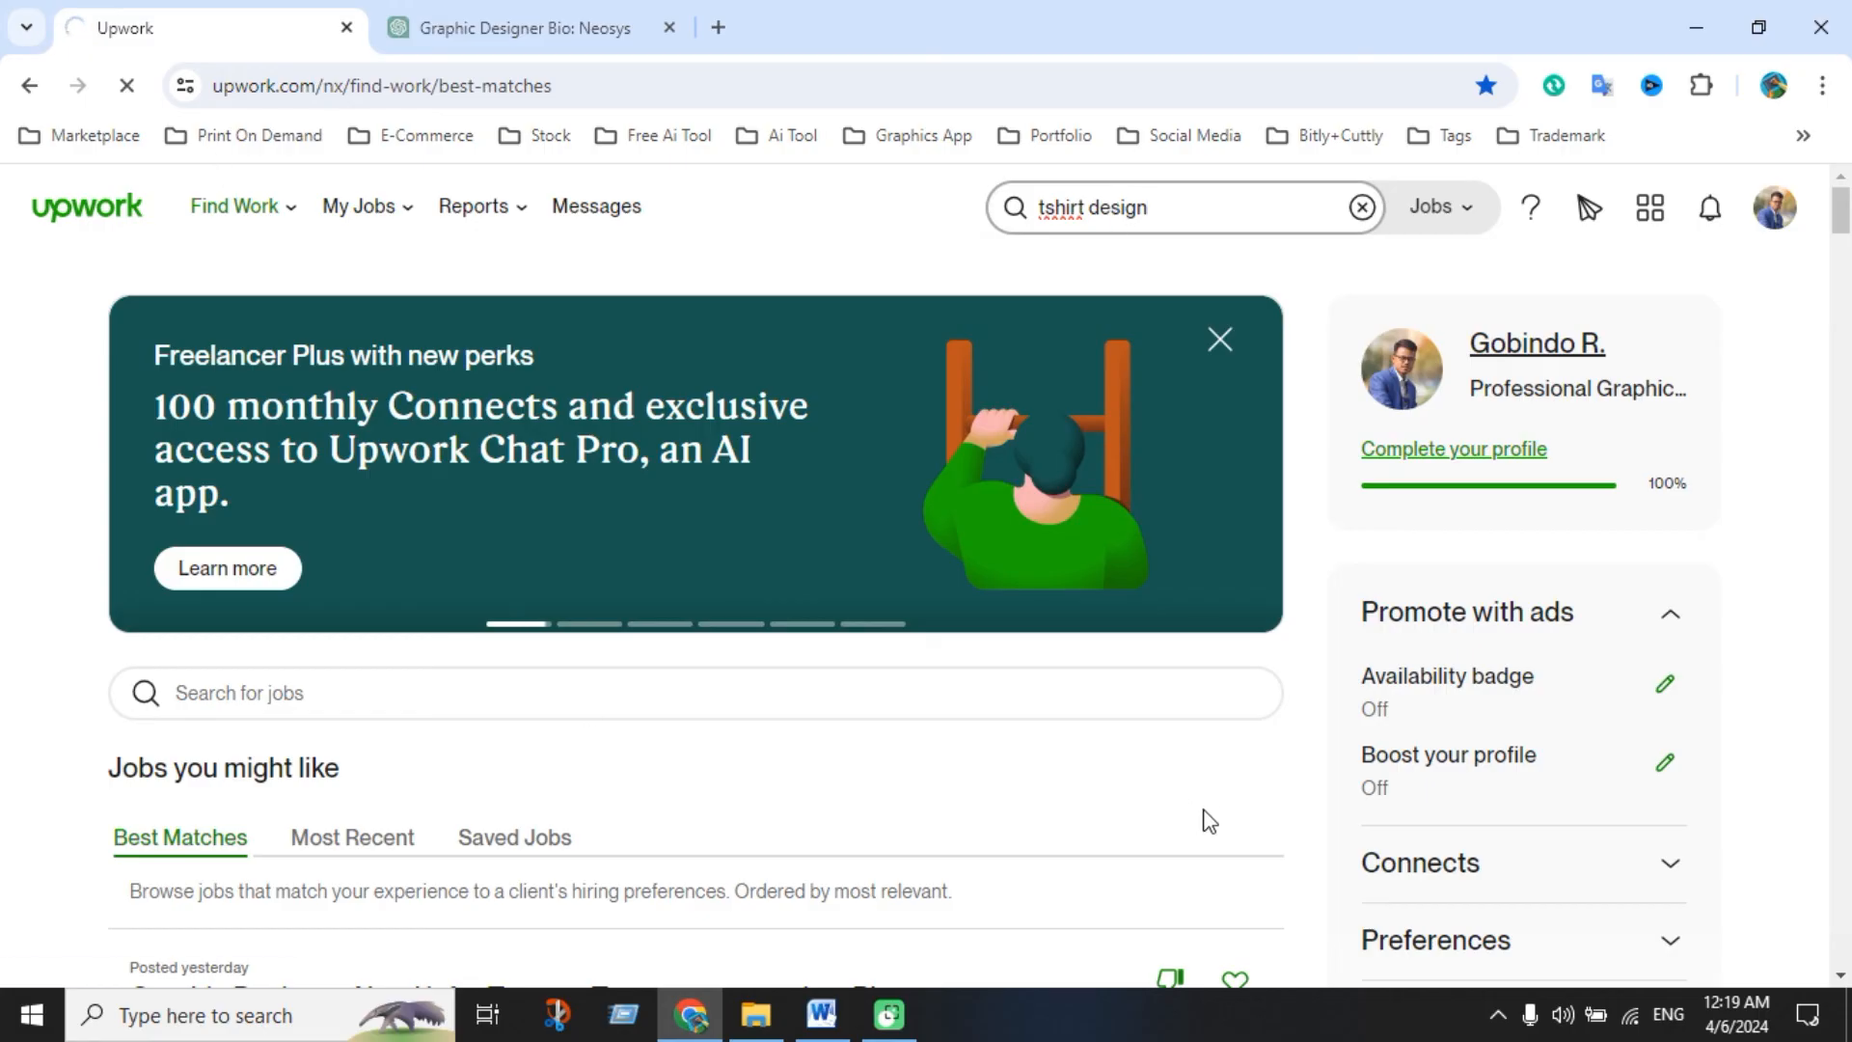
{"action": "scroll", "coordinate": [957, 687], "scroll_direction": "down", "scroll_amount": 4}
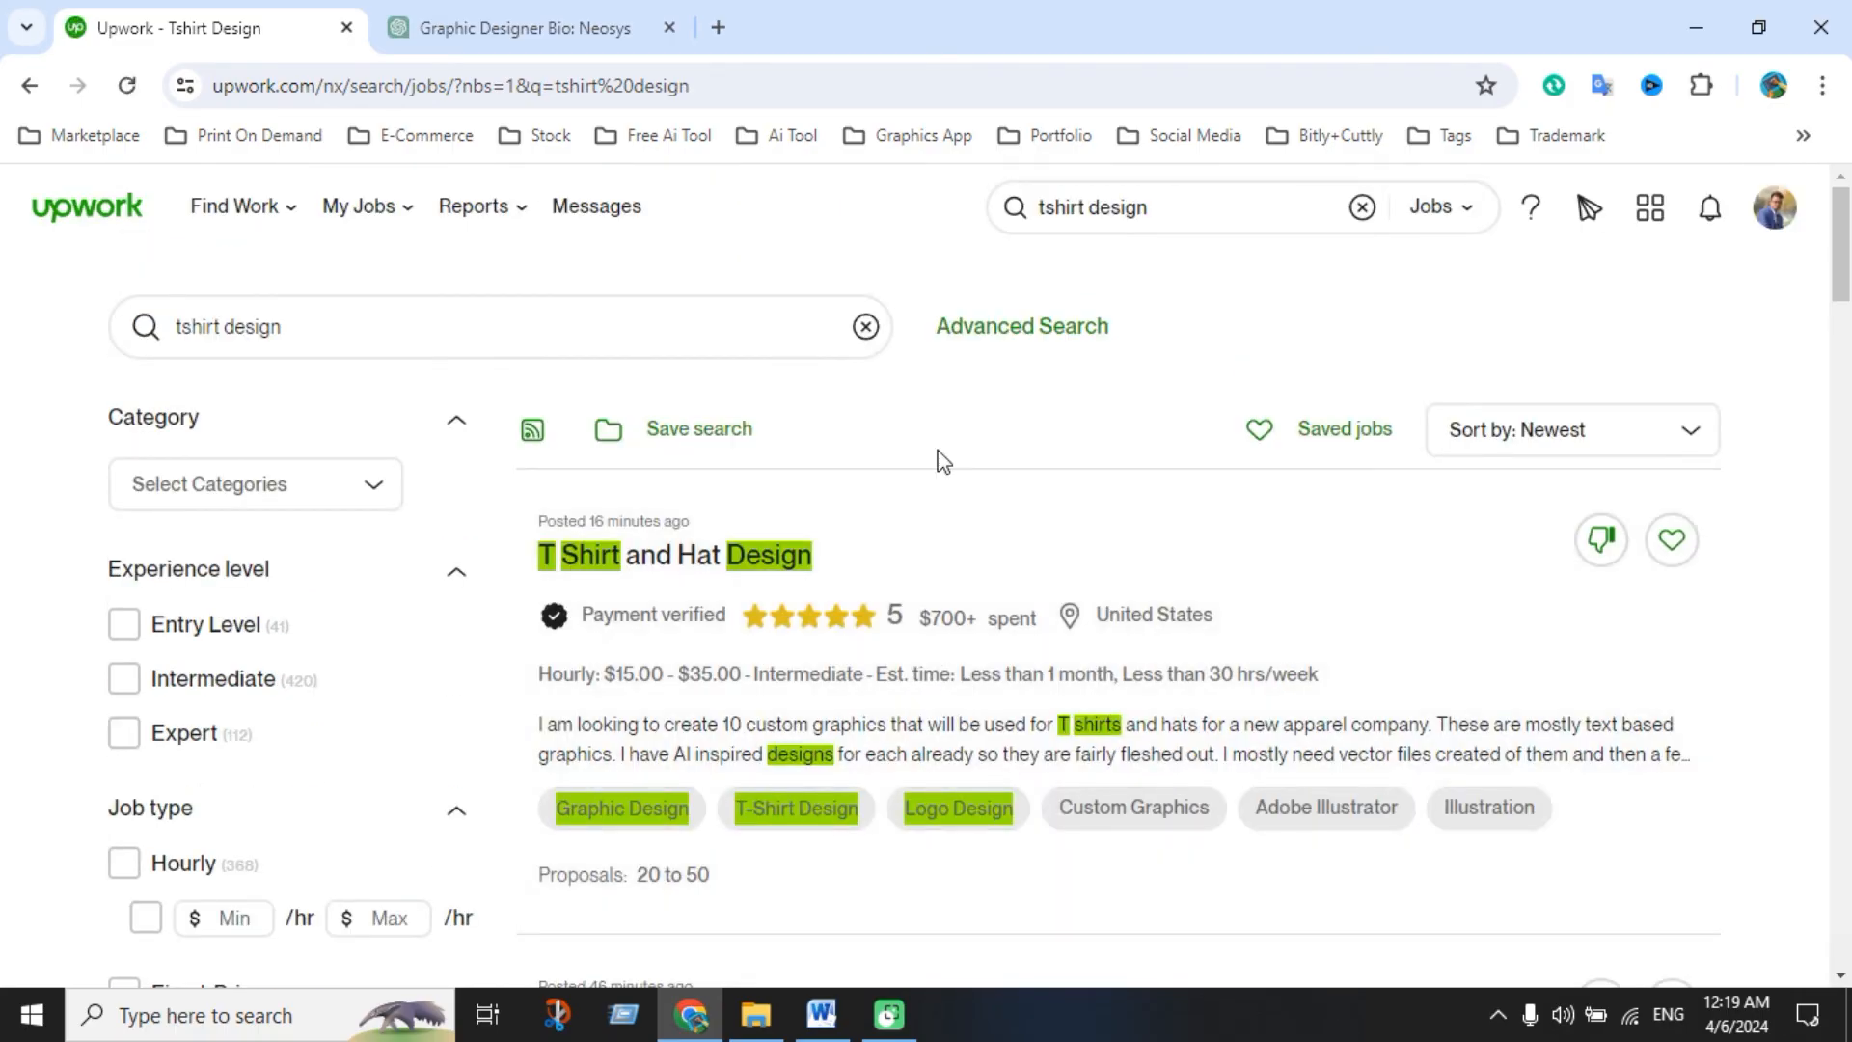
{"action": "left_click", "coordinate": [1464, 218]}
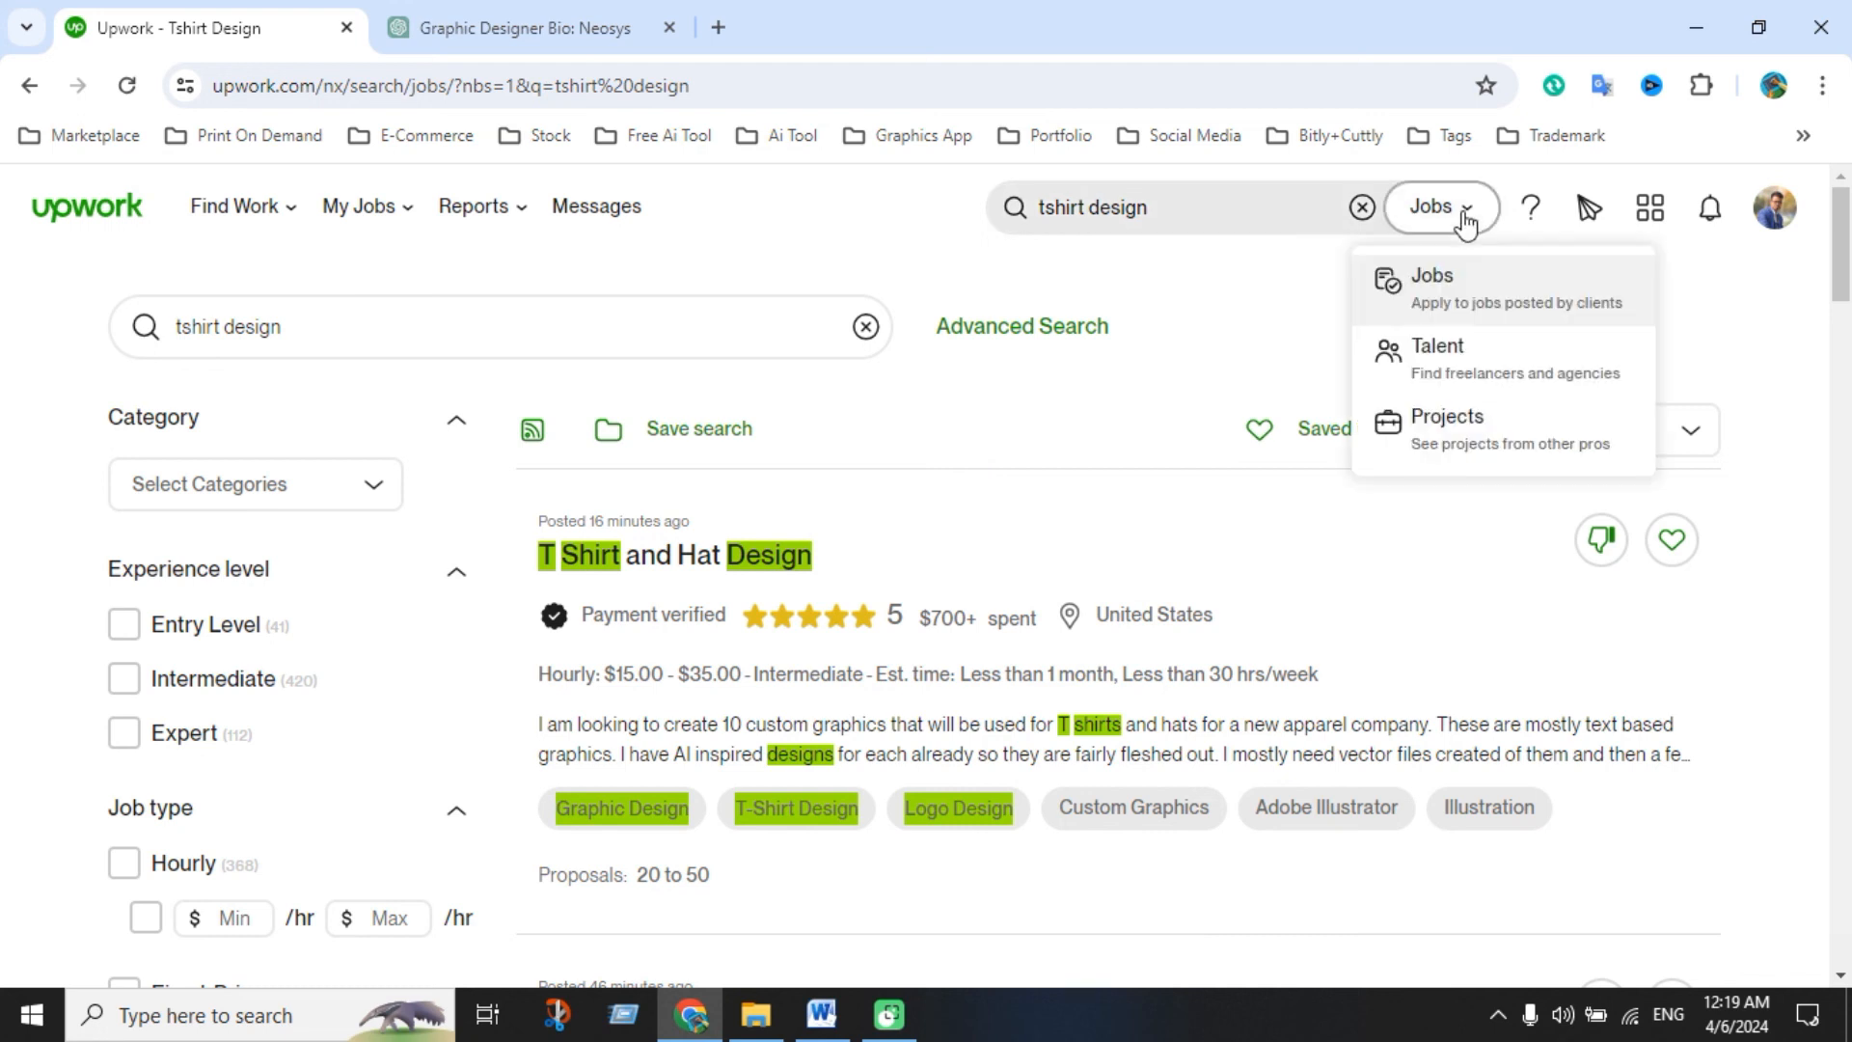
Rerun the 'tshirt design' search under Talent, then under Projects, reaching 781 catalog projects
{"action": "left_click", "coordinate": [1467, 374]}
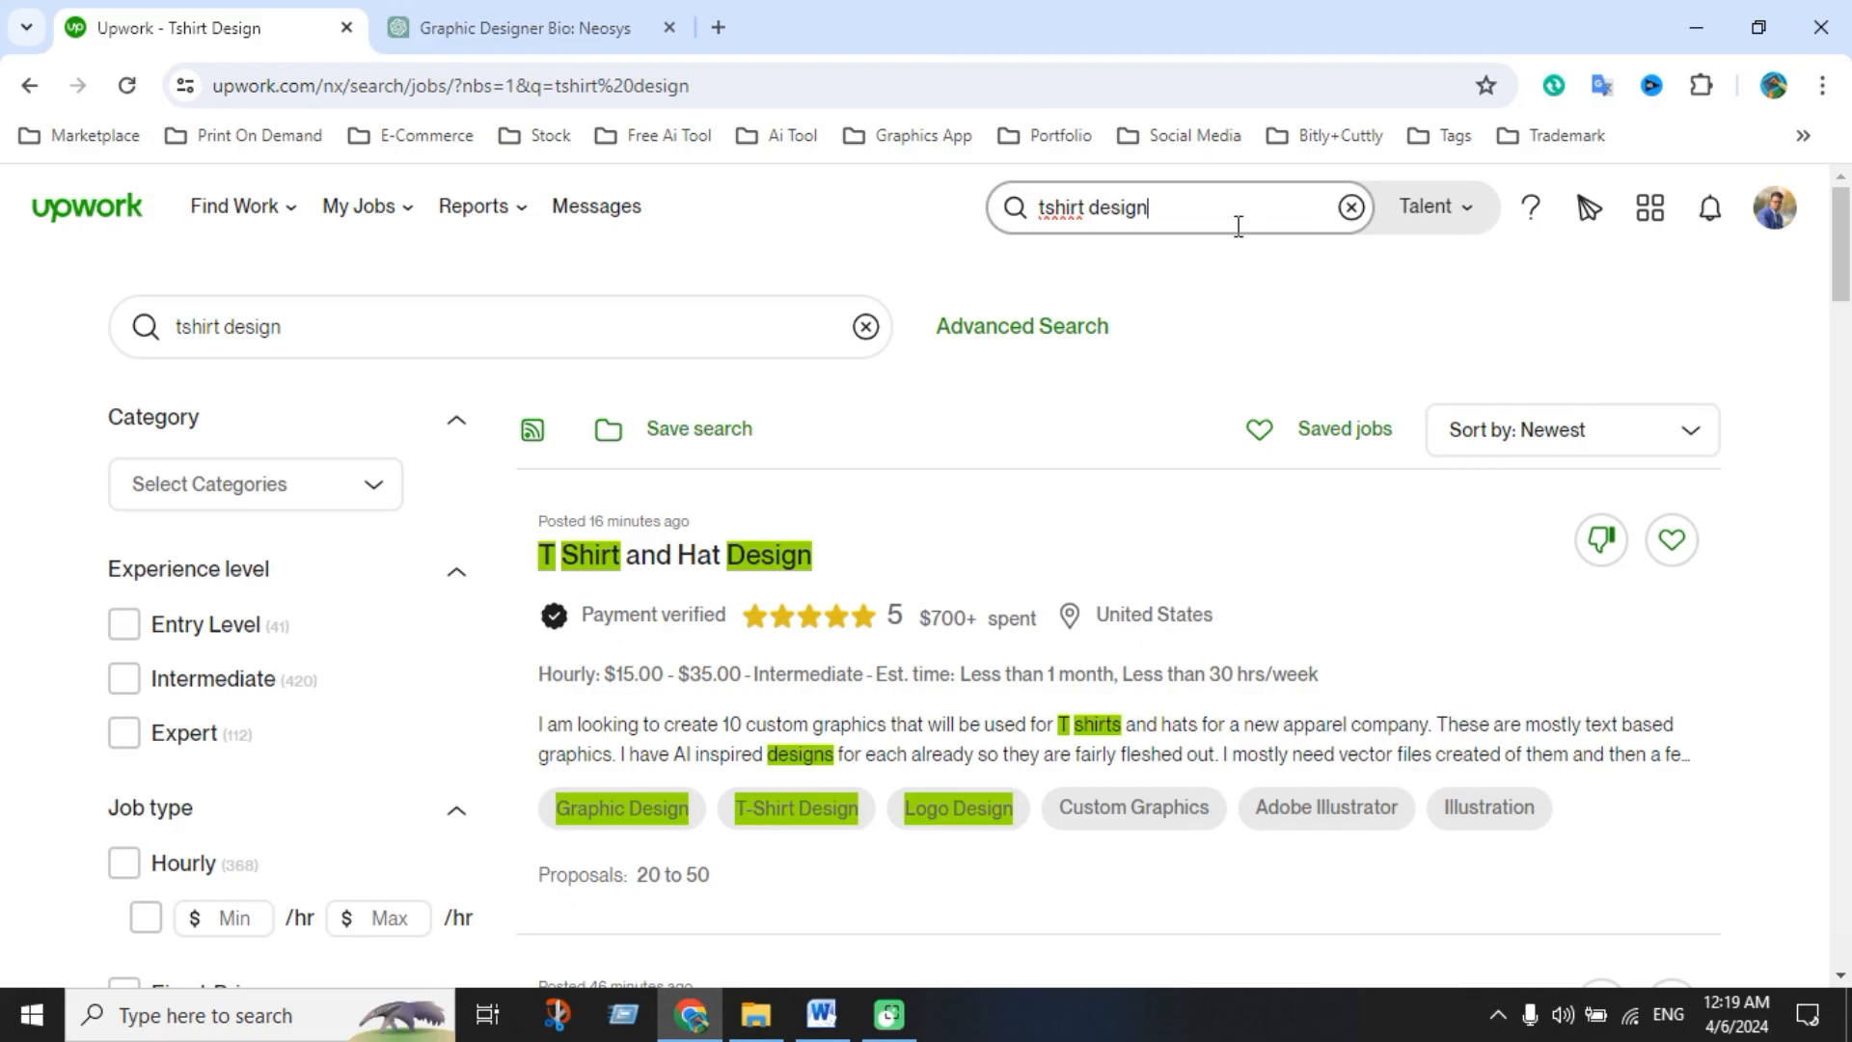
{"action": "key", "text": "Return"}
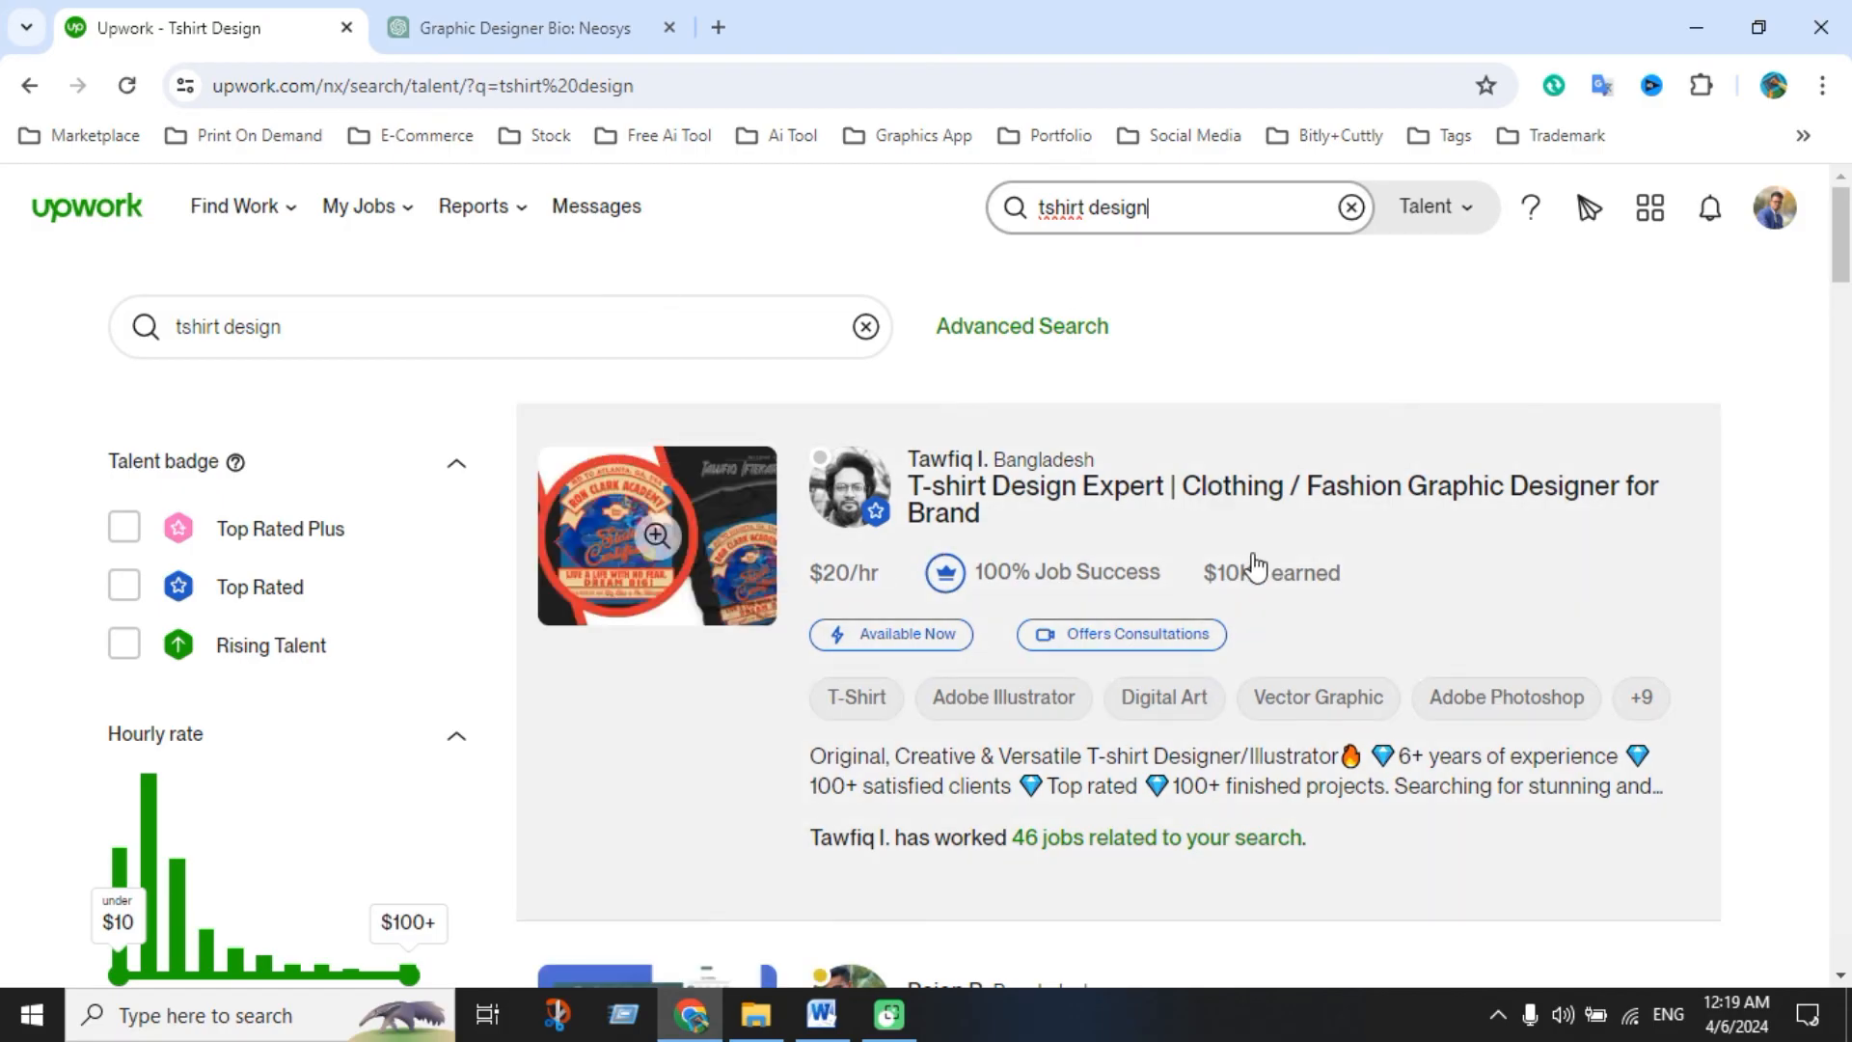
{"action": "left_click", "coordinate": [1473, 216]}
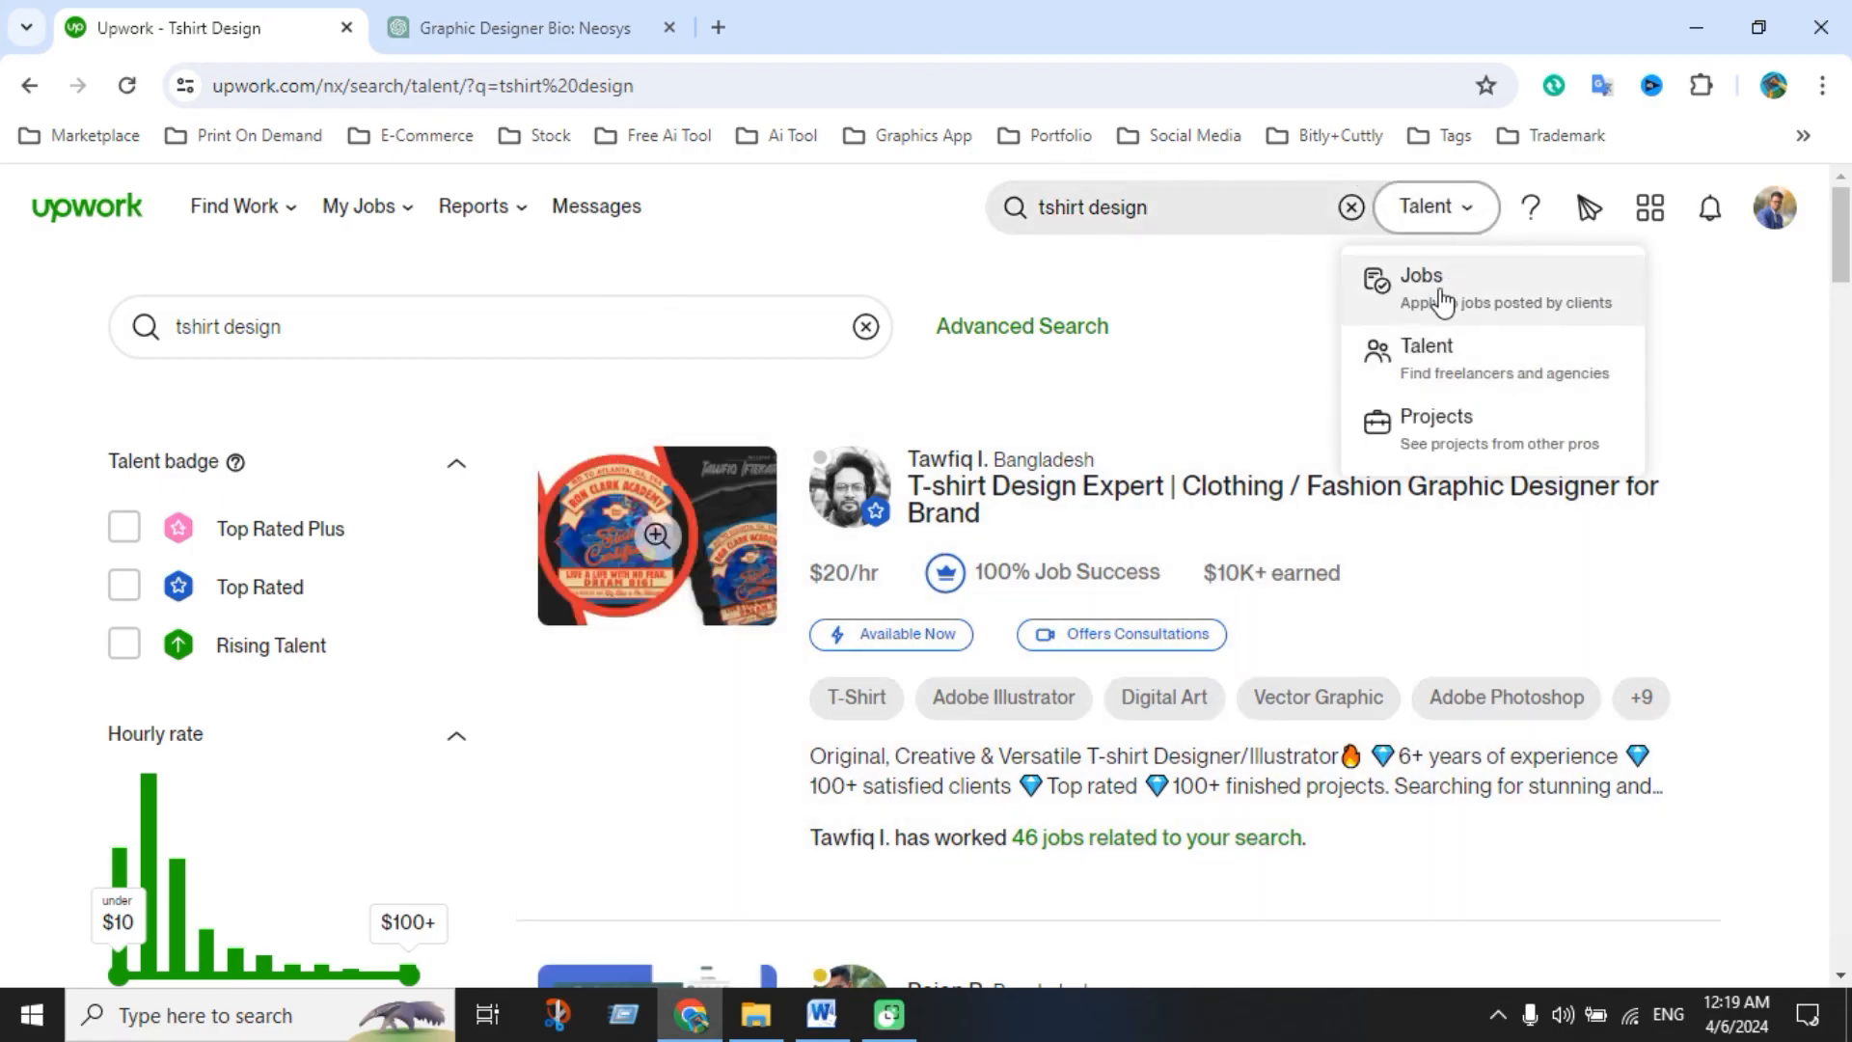
{"action": "left_click", "coordinate": [1444, 425]}
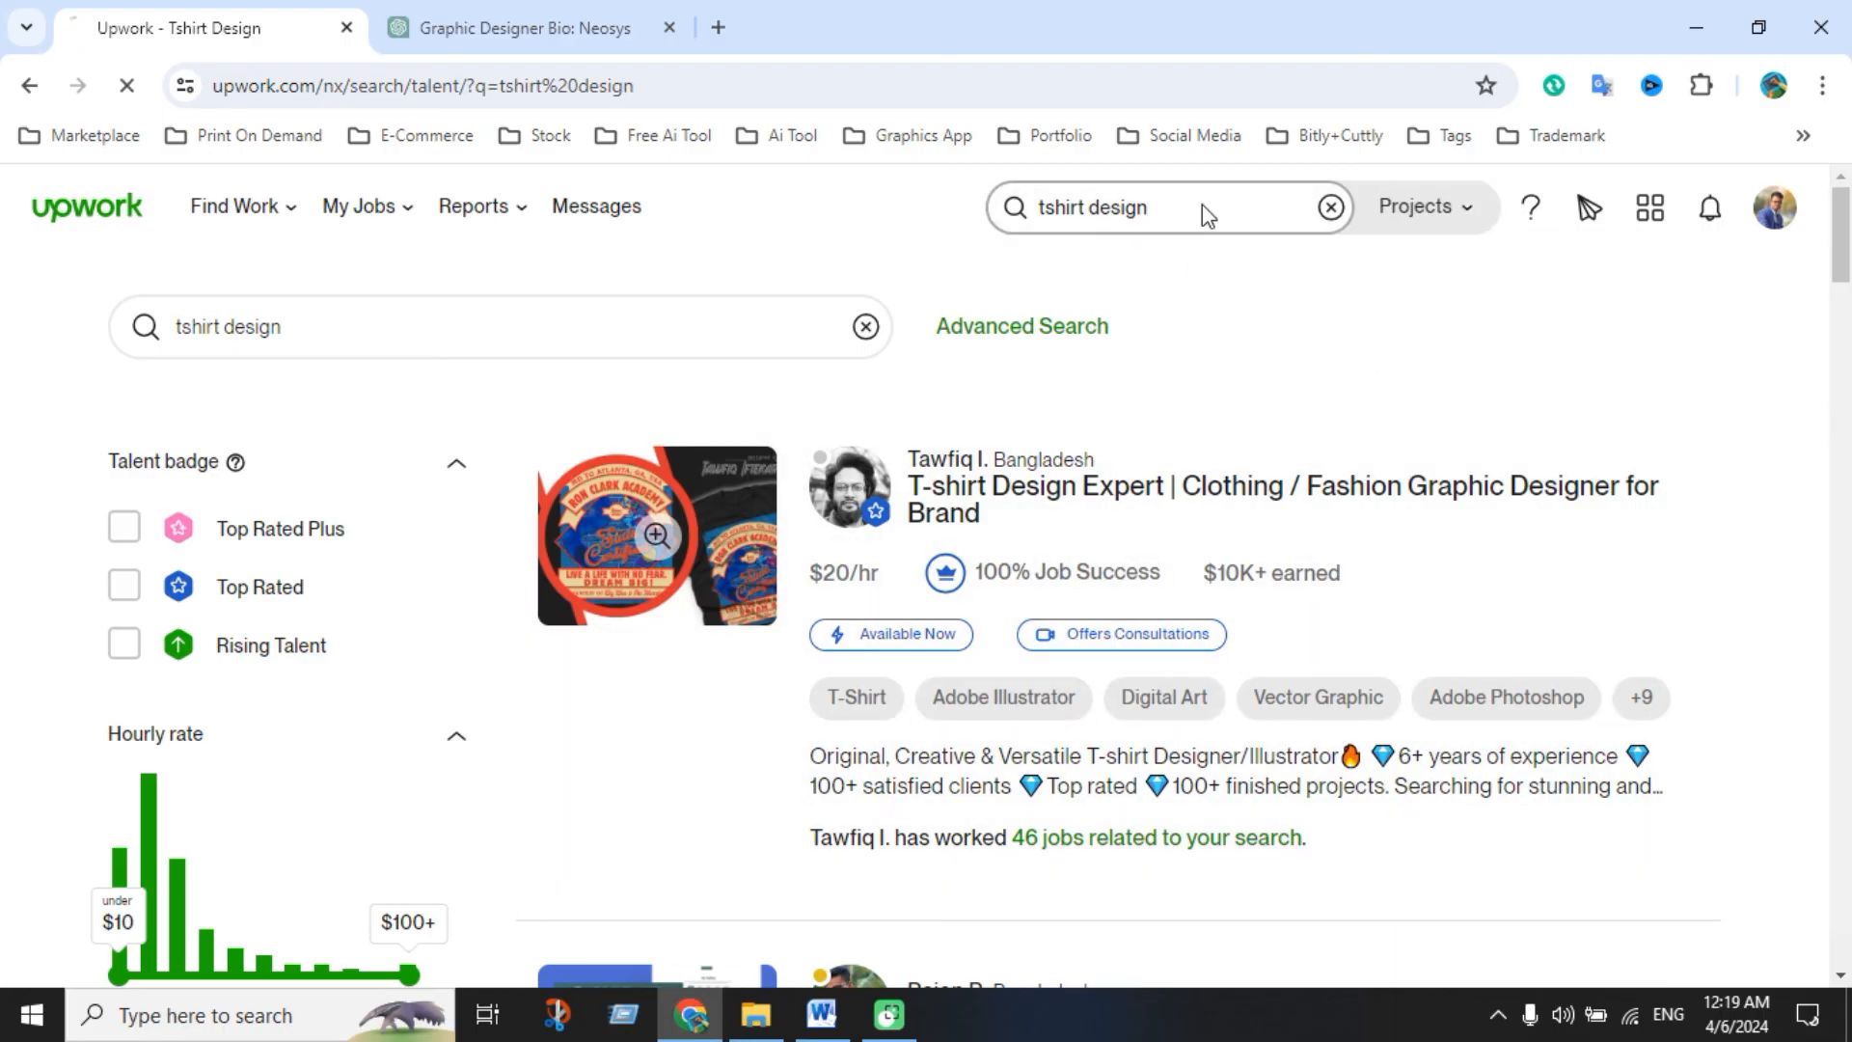
{"action": "key", "text": "Return"}
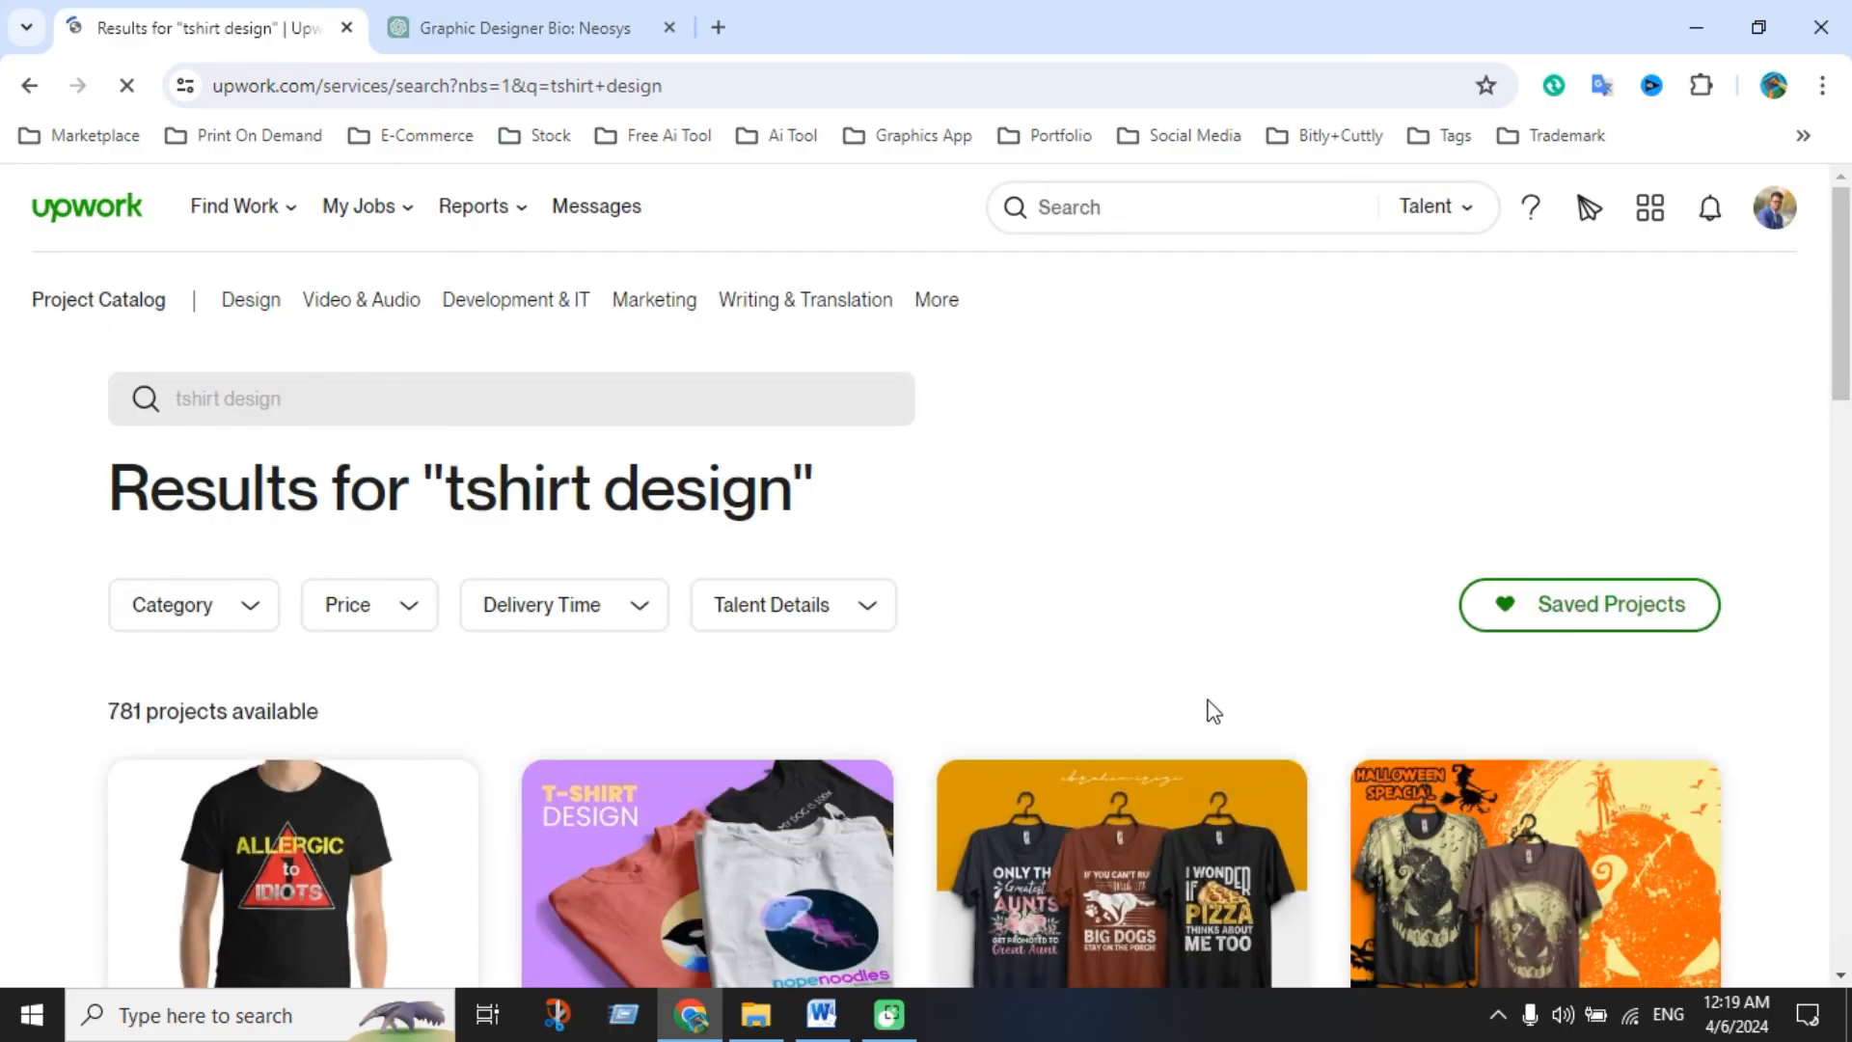
Browse the tshirt design catalog offers ($10–$25, 1–2 day delivery), then return to the job feed home
{"action": "scroll", "coordinate": [1214, 711], "scroll_direction": "down", "scroll_amount": 4}
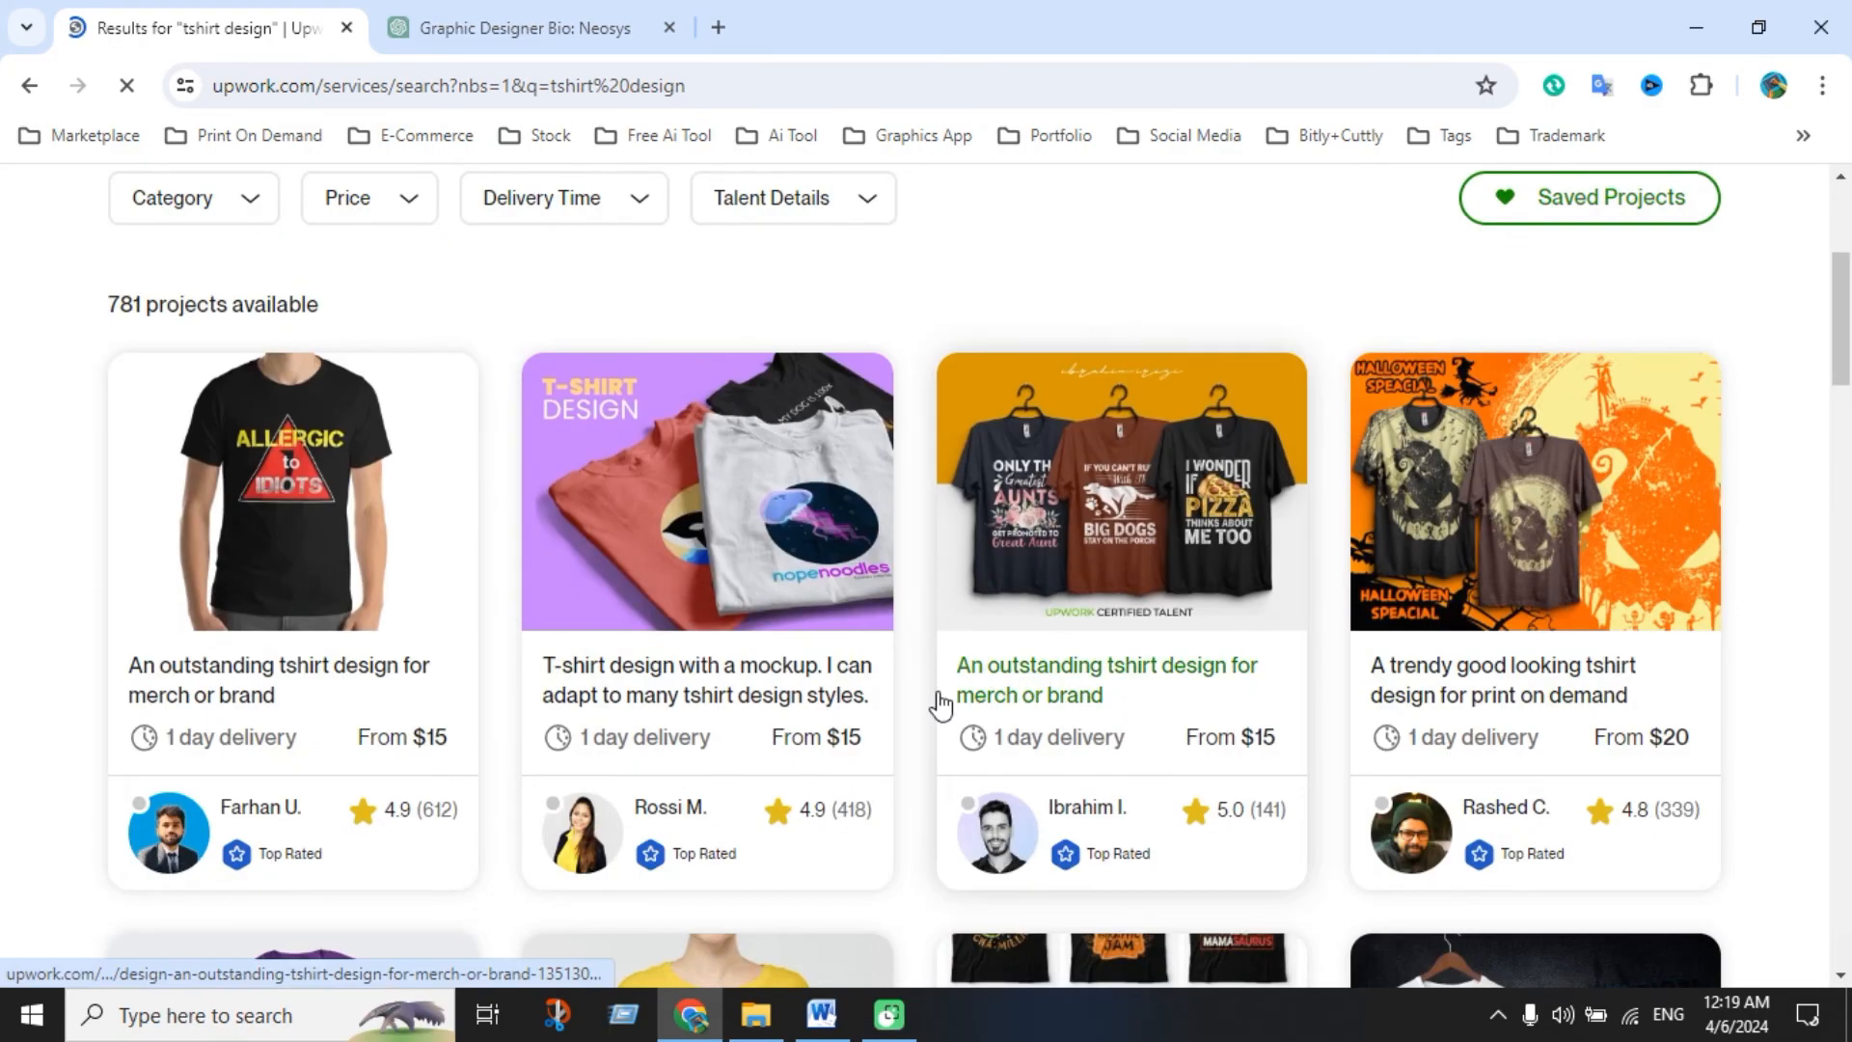
{"action": "scroll", "coordinate": [1054, 662], "scroll_direction": "down", "scroll_amount": 3}
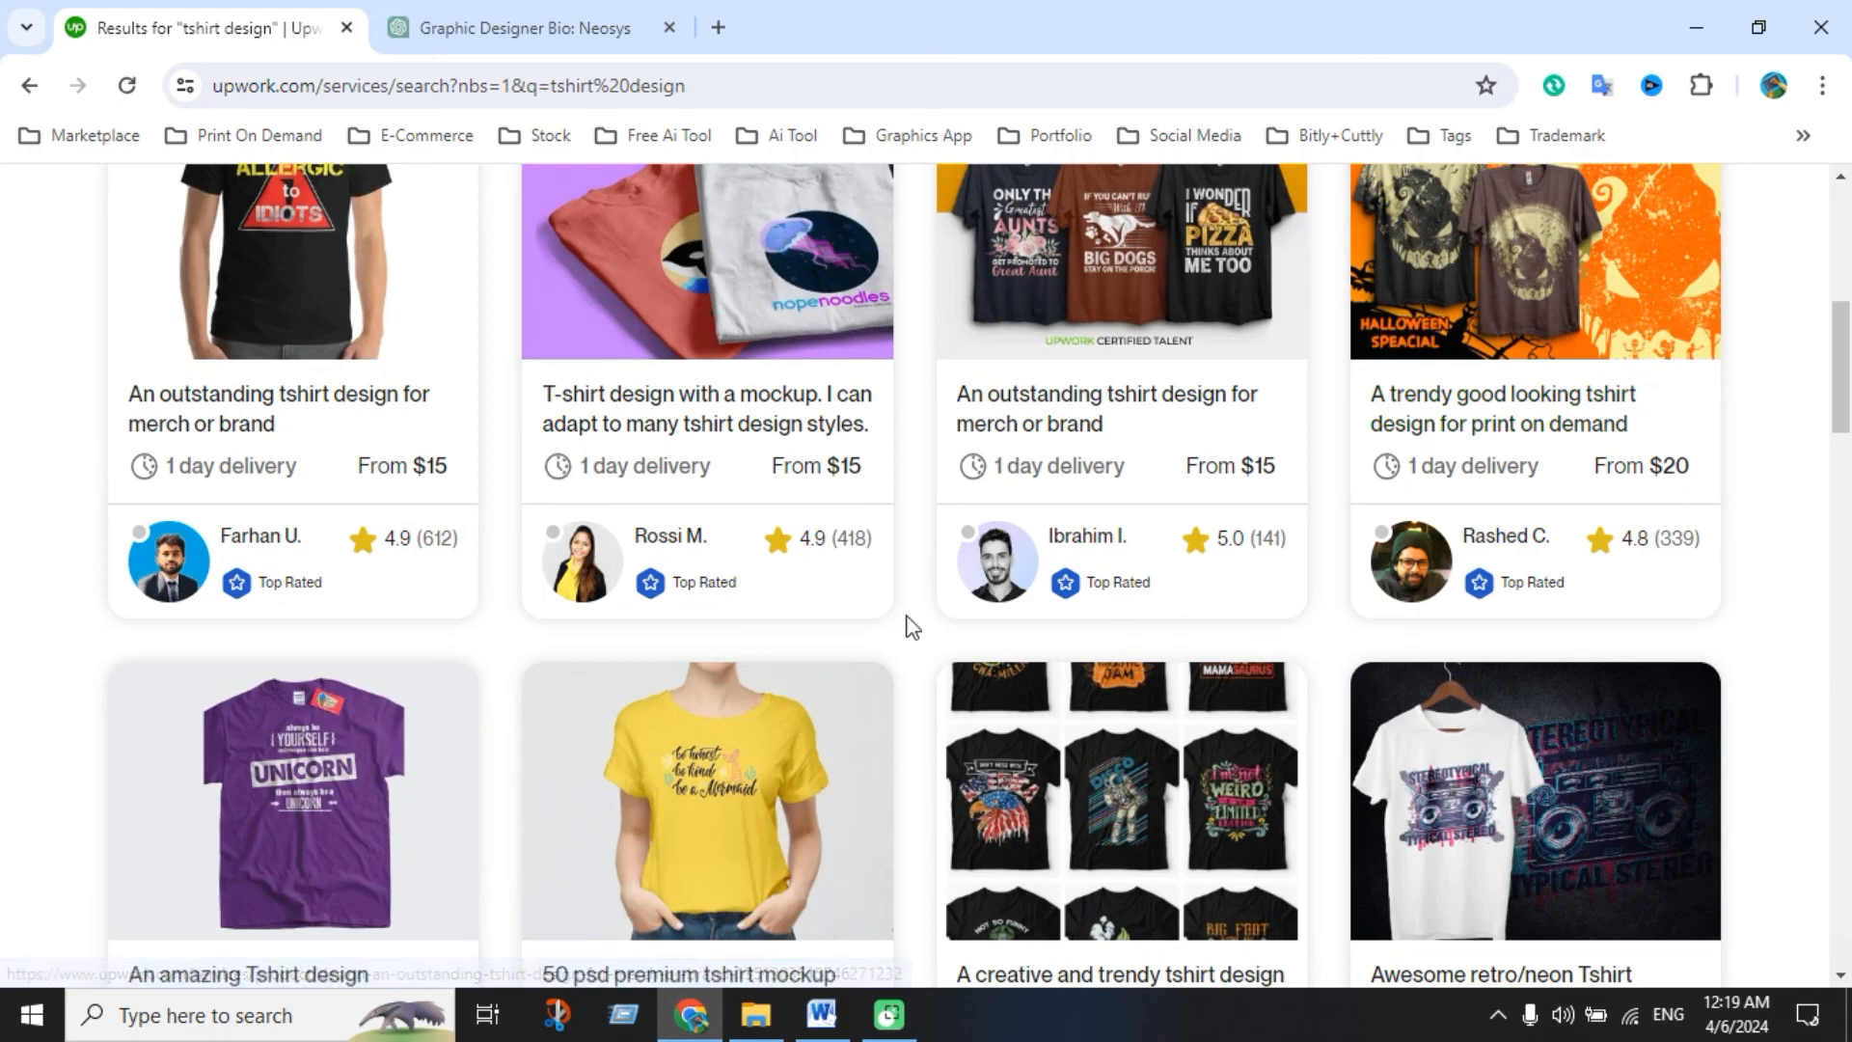
{"action": "scroll", "coordinate": [912, 627], "scroll_direction": "down", "scroll_amount": 7}
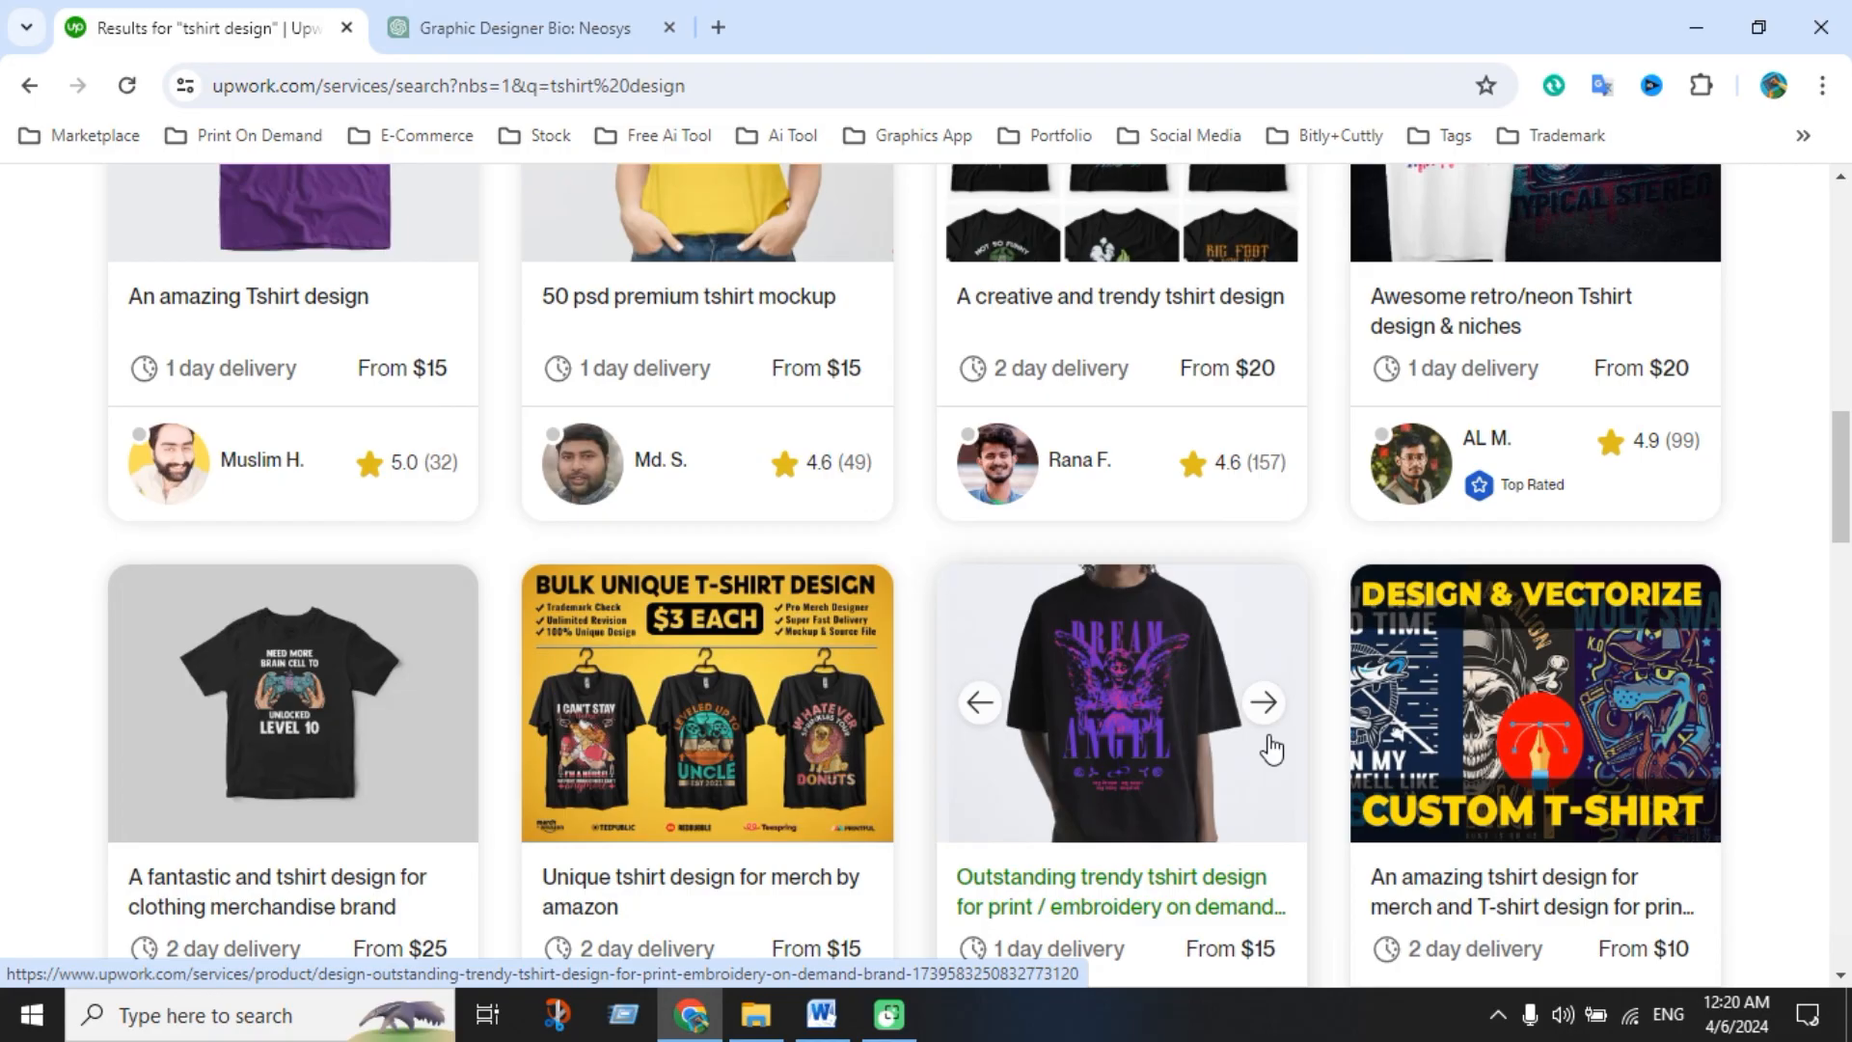
{"action": "scroll", "coordinate": [1271, 748], "scroll_direction": "up", "scroll_amount": 15}
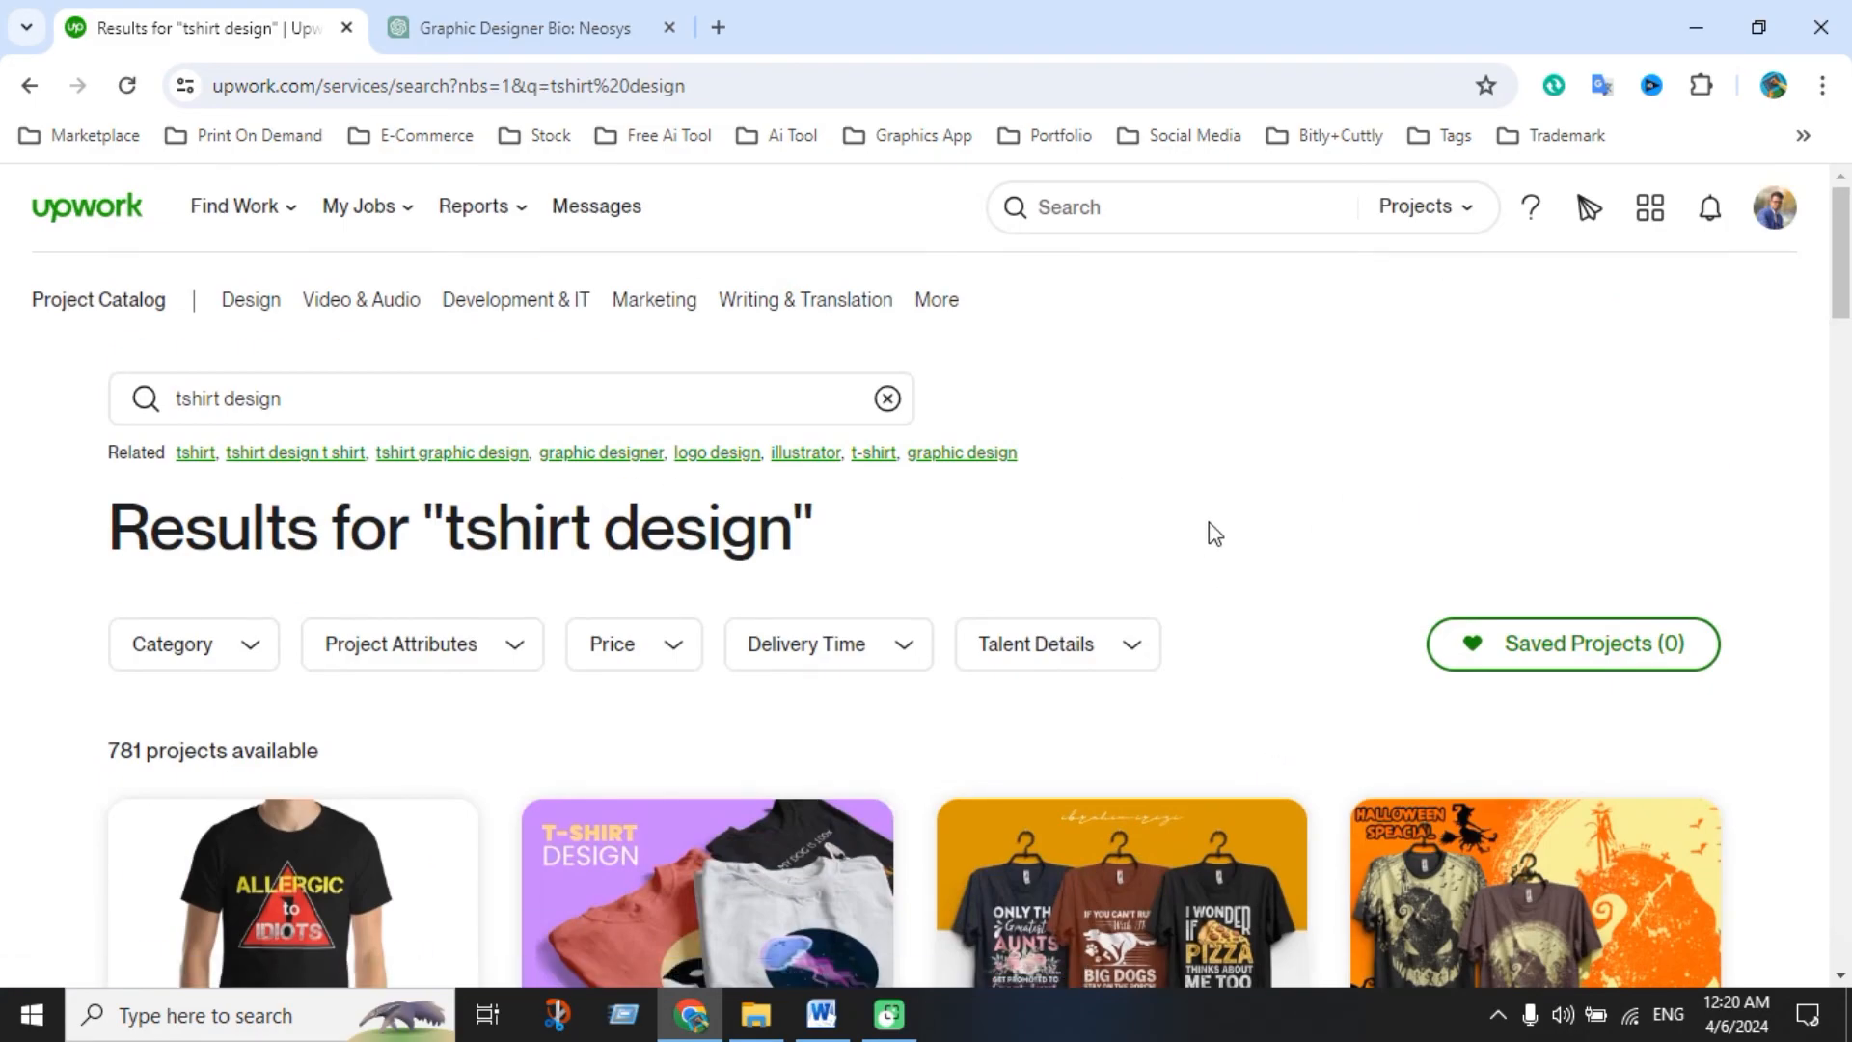
{"action": "left_click", "coordinate": [96, 214]}
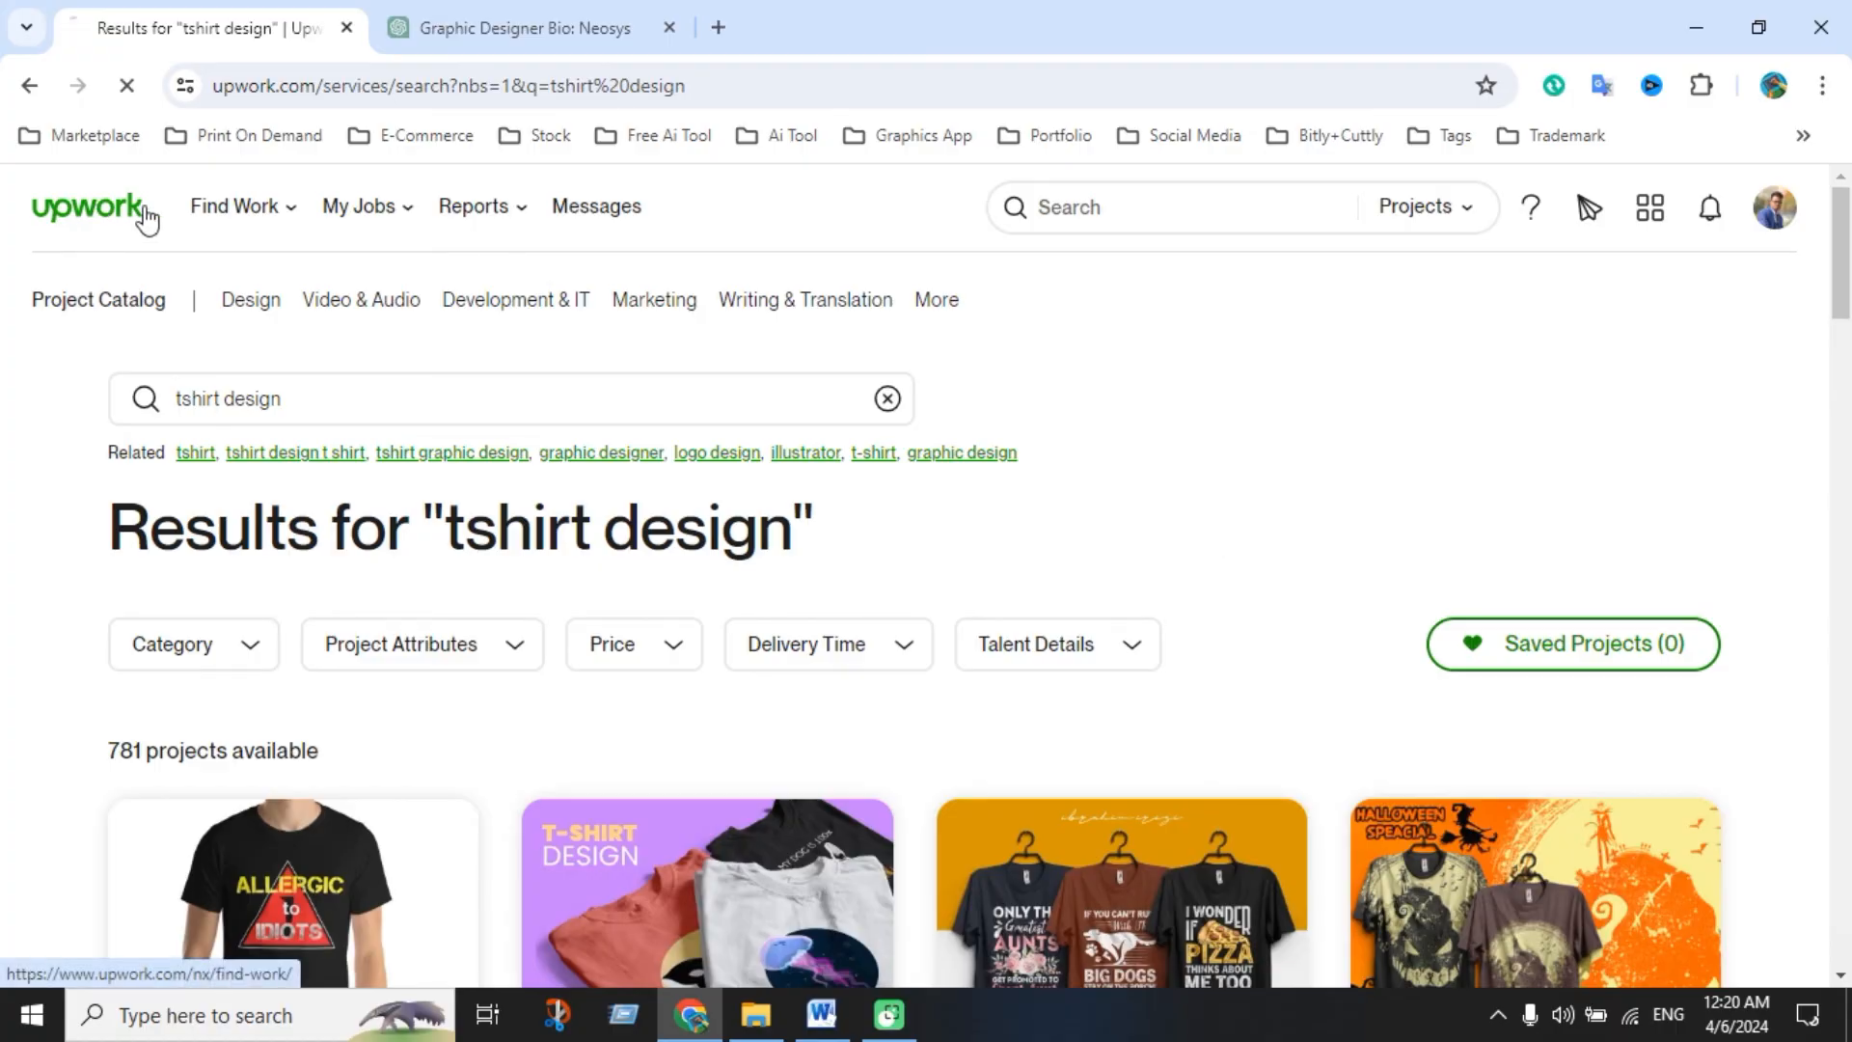